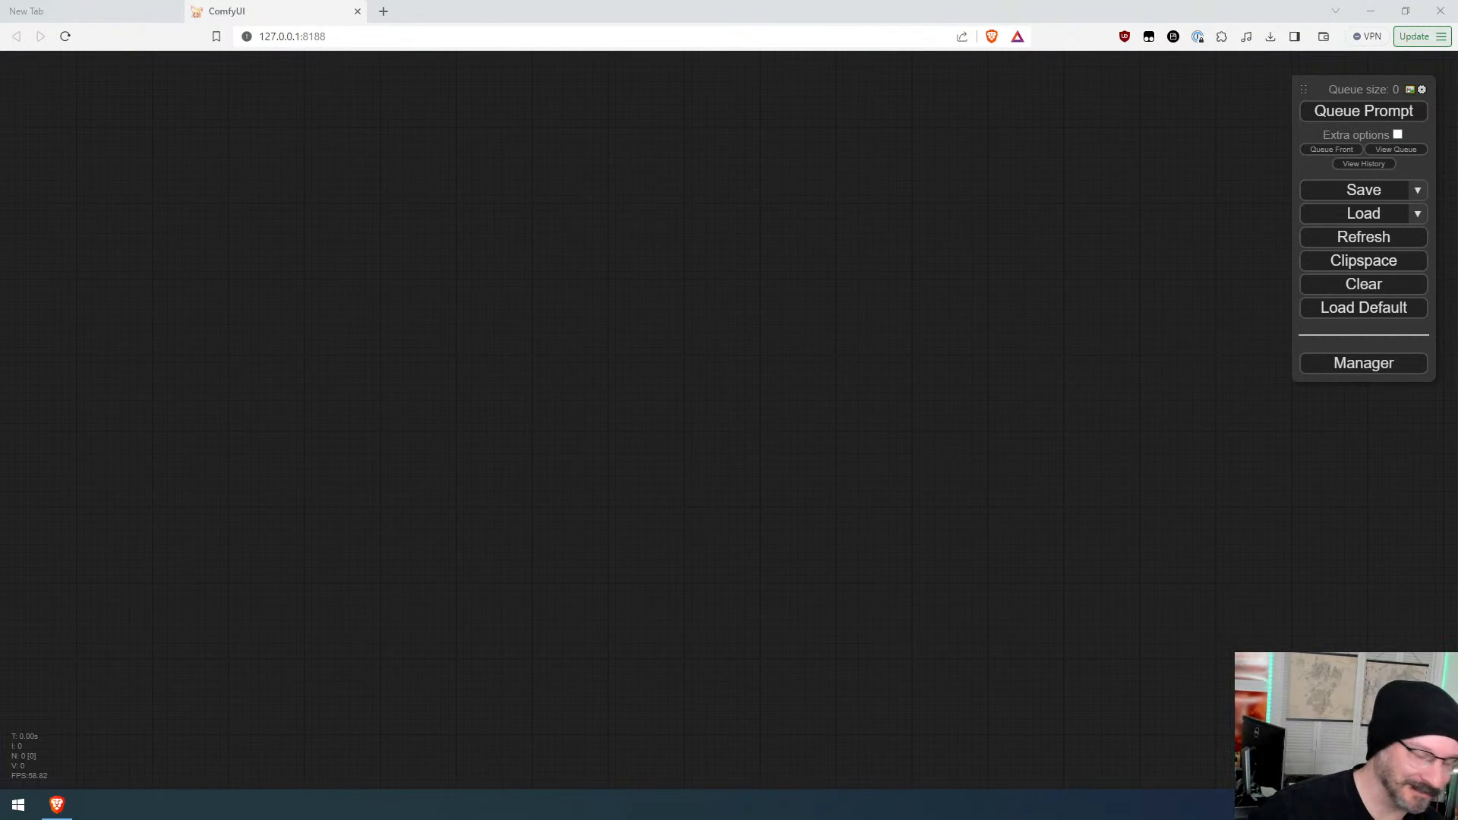
Step: Open the ComfyUI GitHub repository page next to the empty ComfyUI canvas and skim its README
left_click(456, 328)
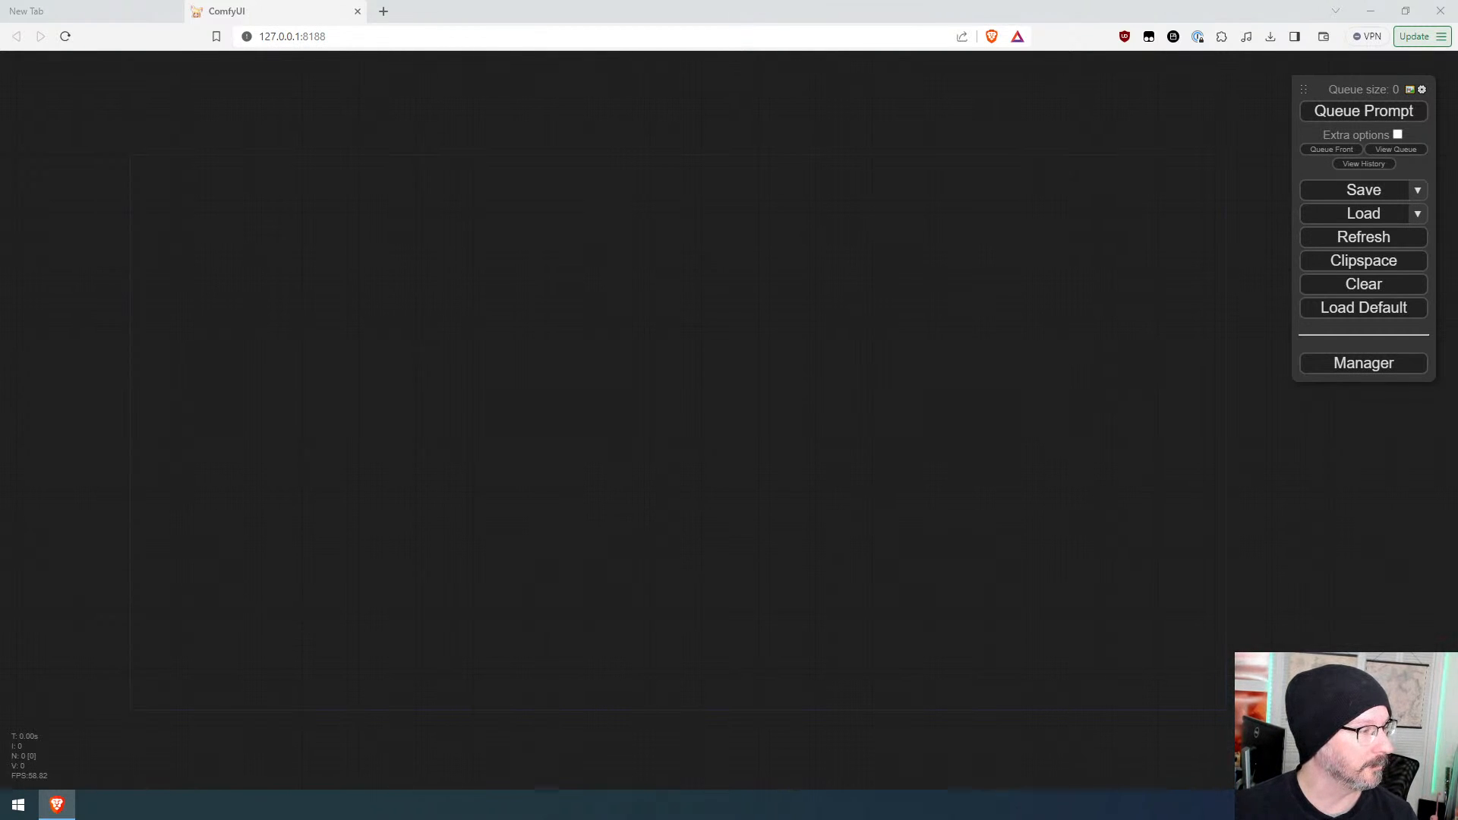
left_click_drag(0, 0, 546, 9)
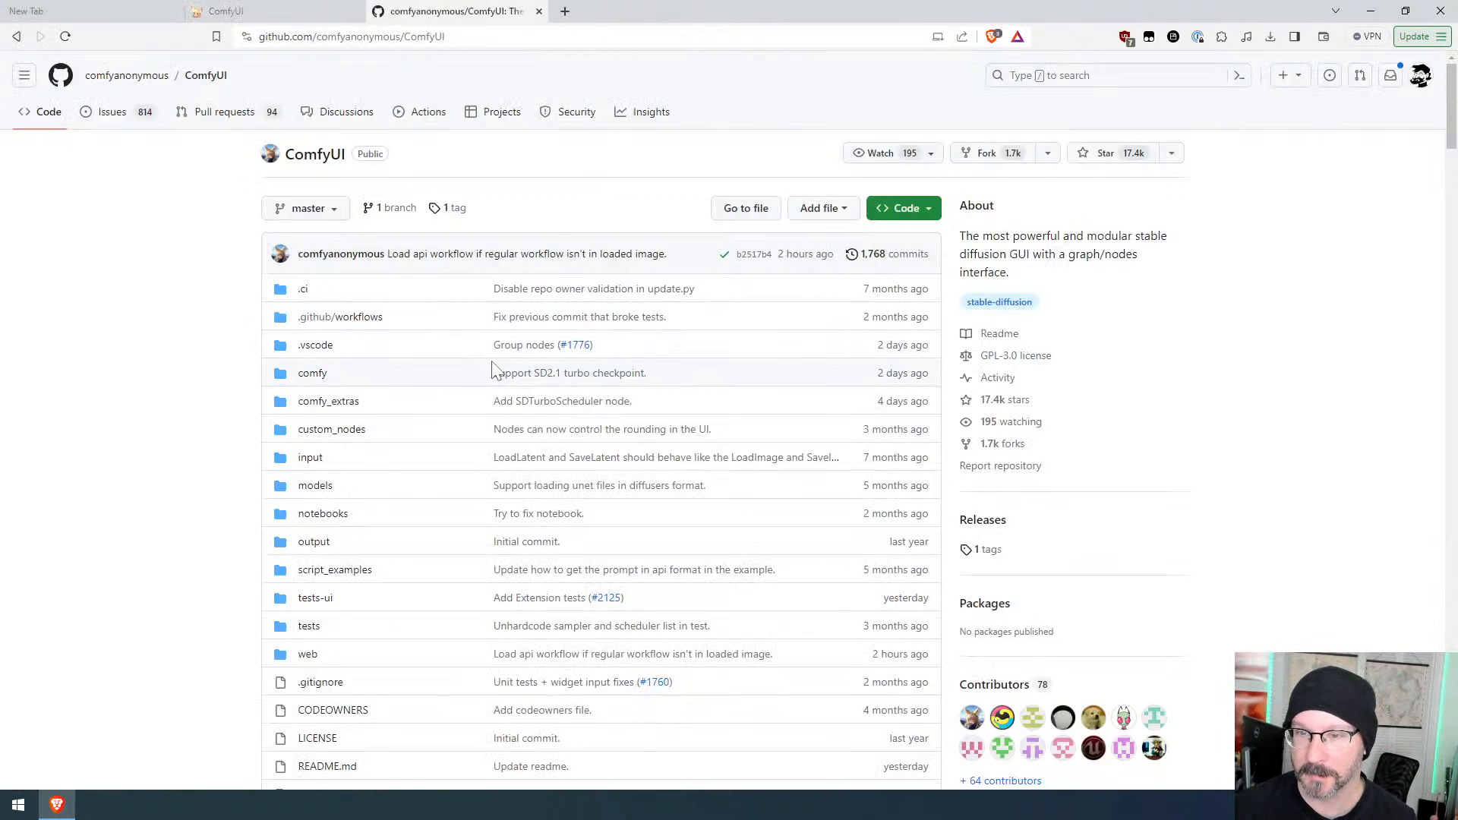
scroll(495, 368, "down", 20)
scroll(495, 367, "up", 10)
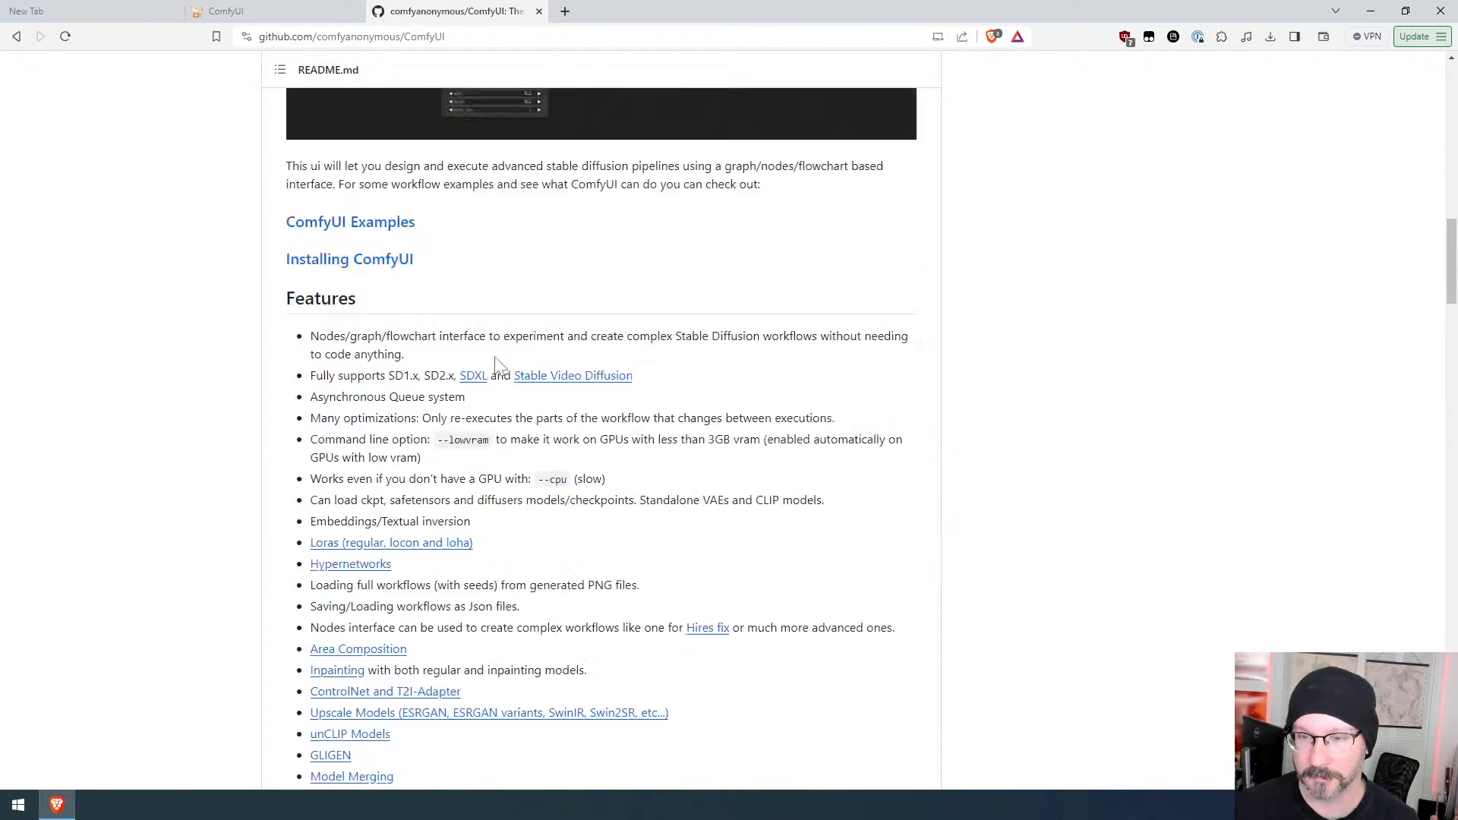
scroll(498, 365, "down", 20)
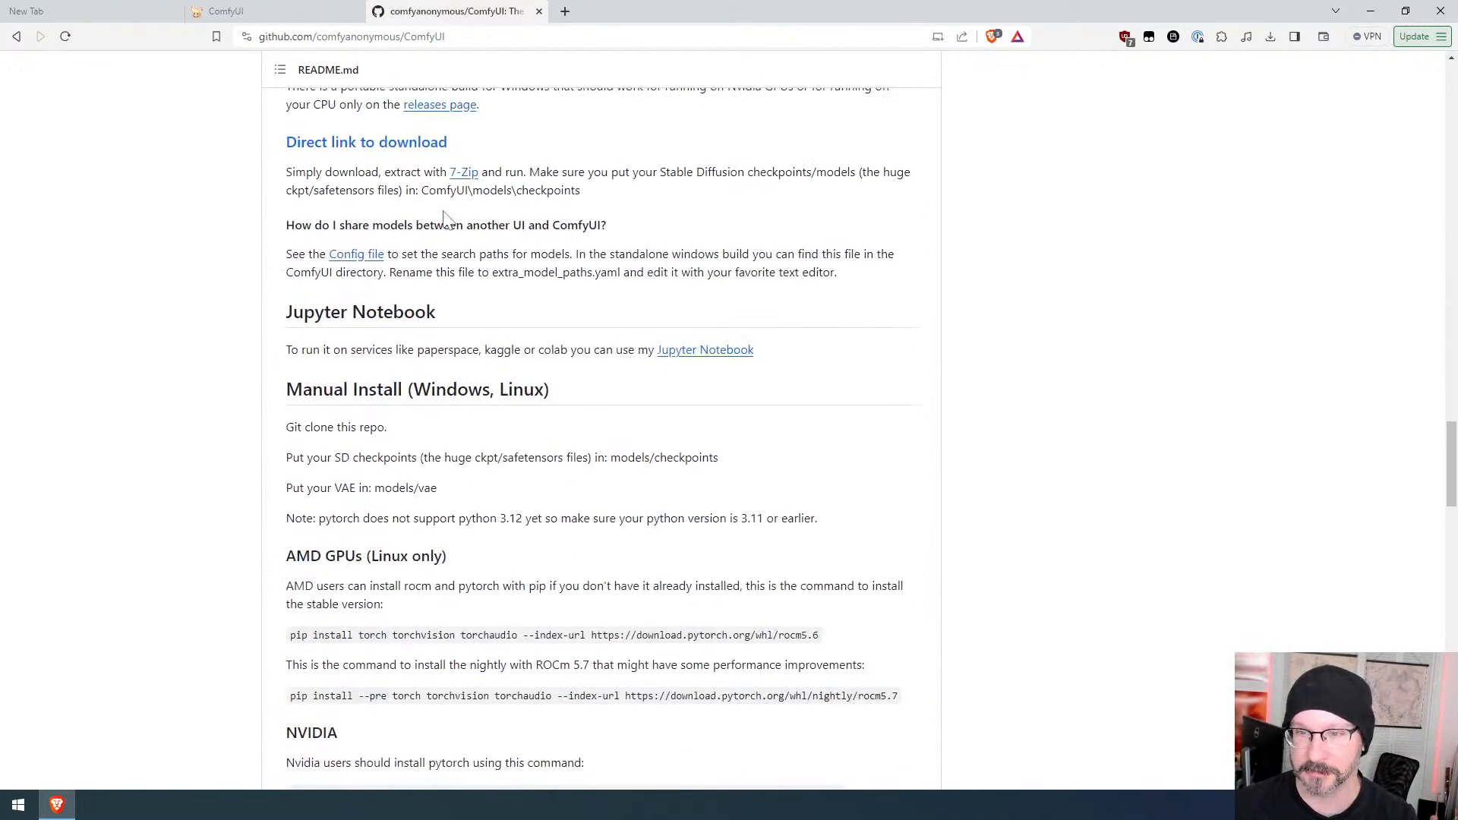
scroll(498, 363, "up", 3)
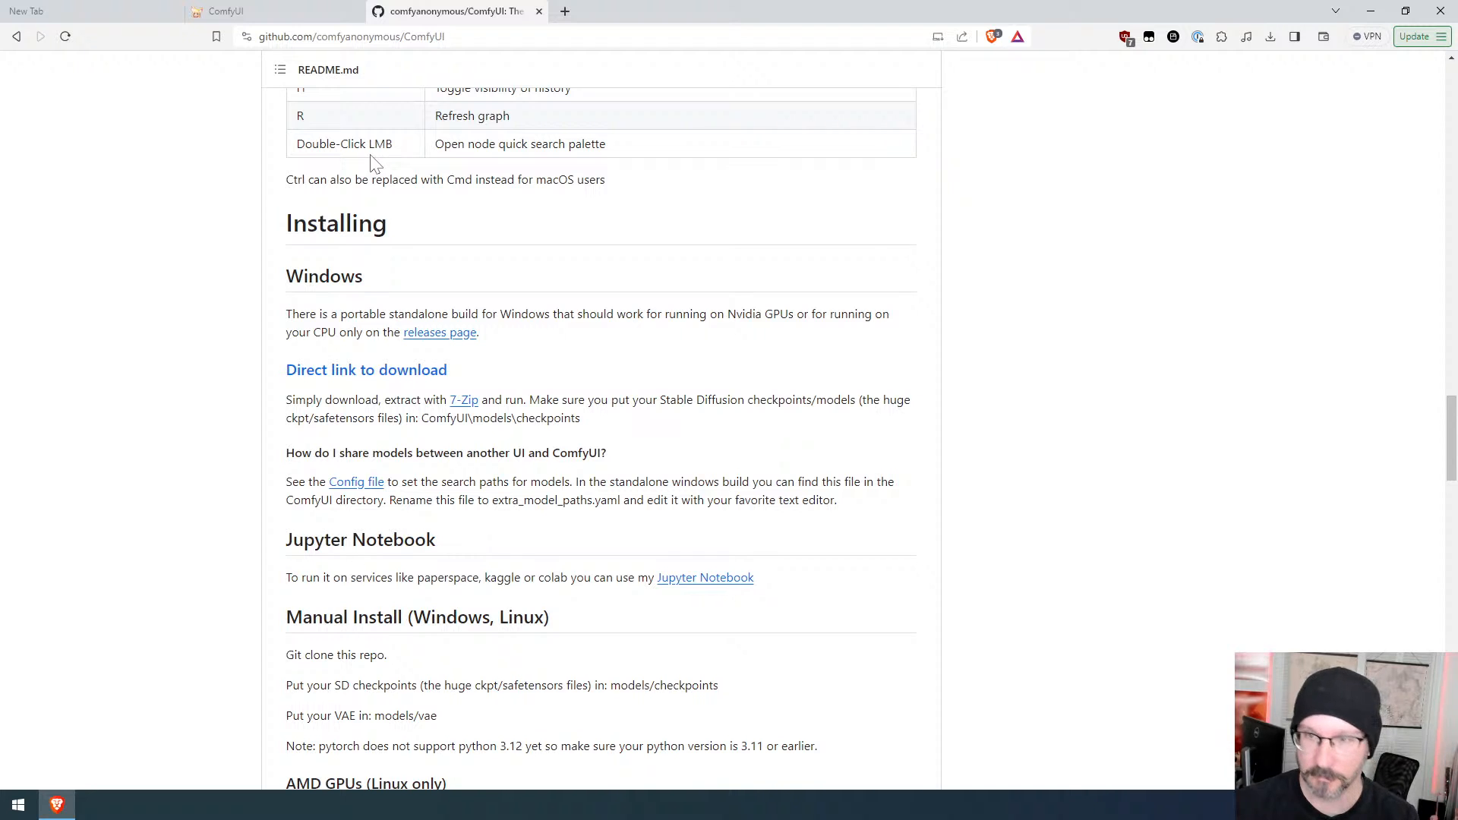
Step: Read the README's installing, manual install, dependencies and running sections for ComfyUI
left_click(303, 11)
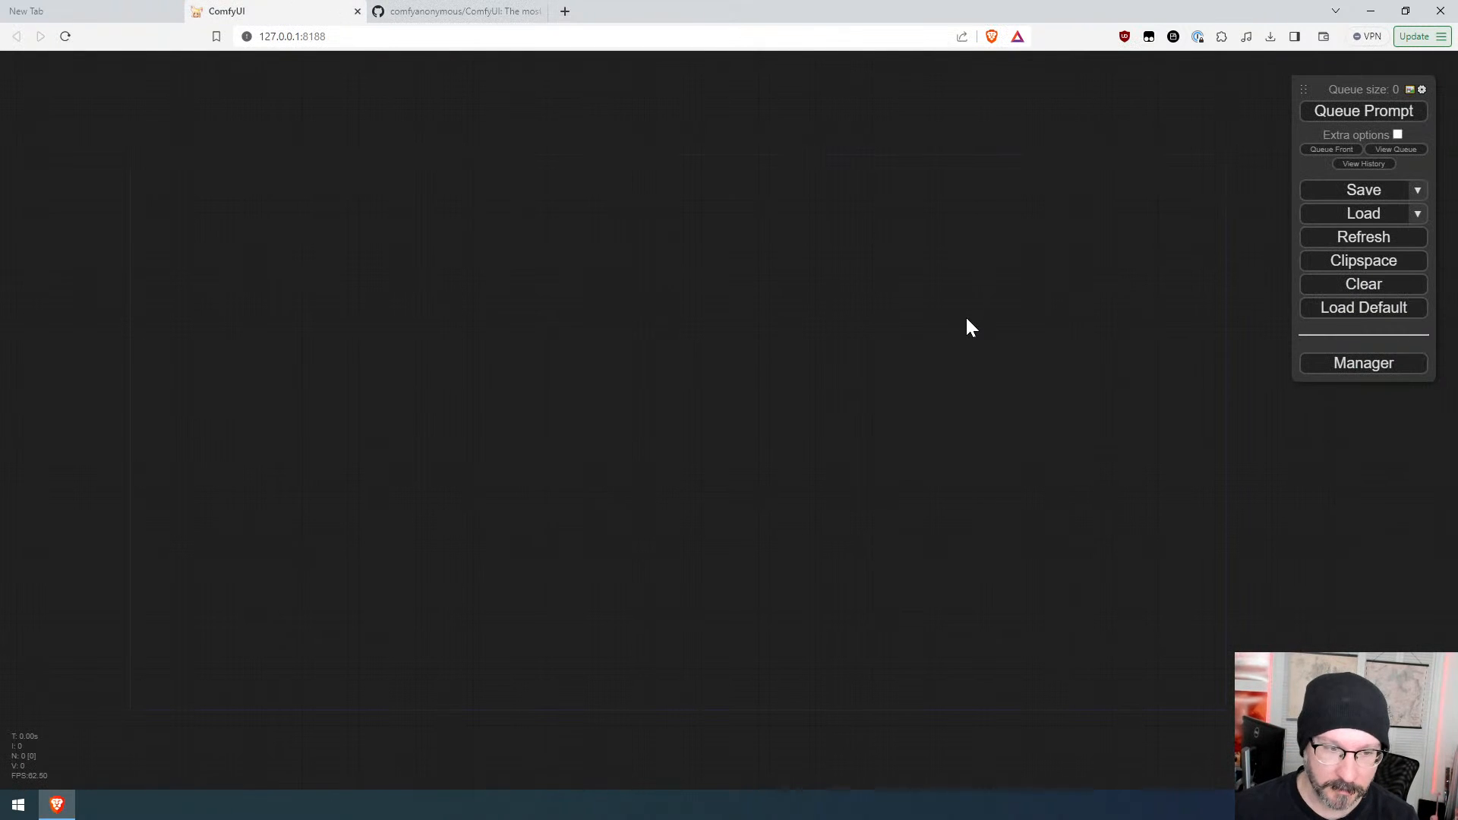
left_click(456, 11)
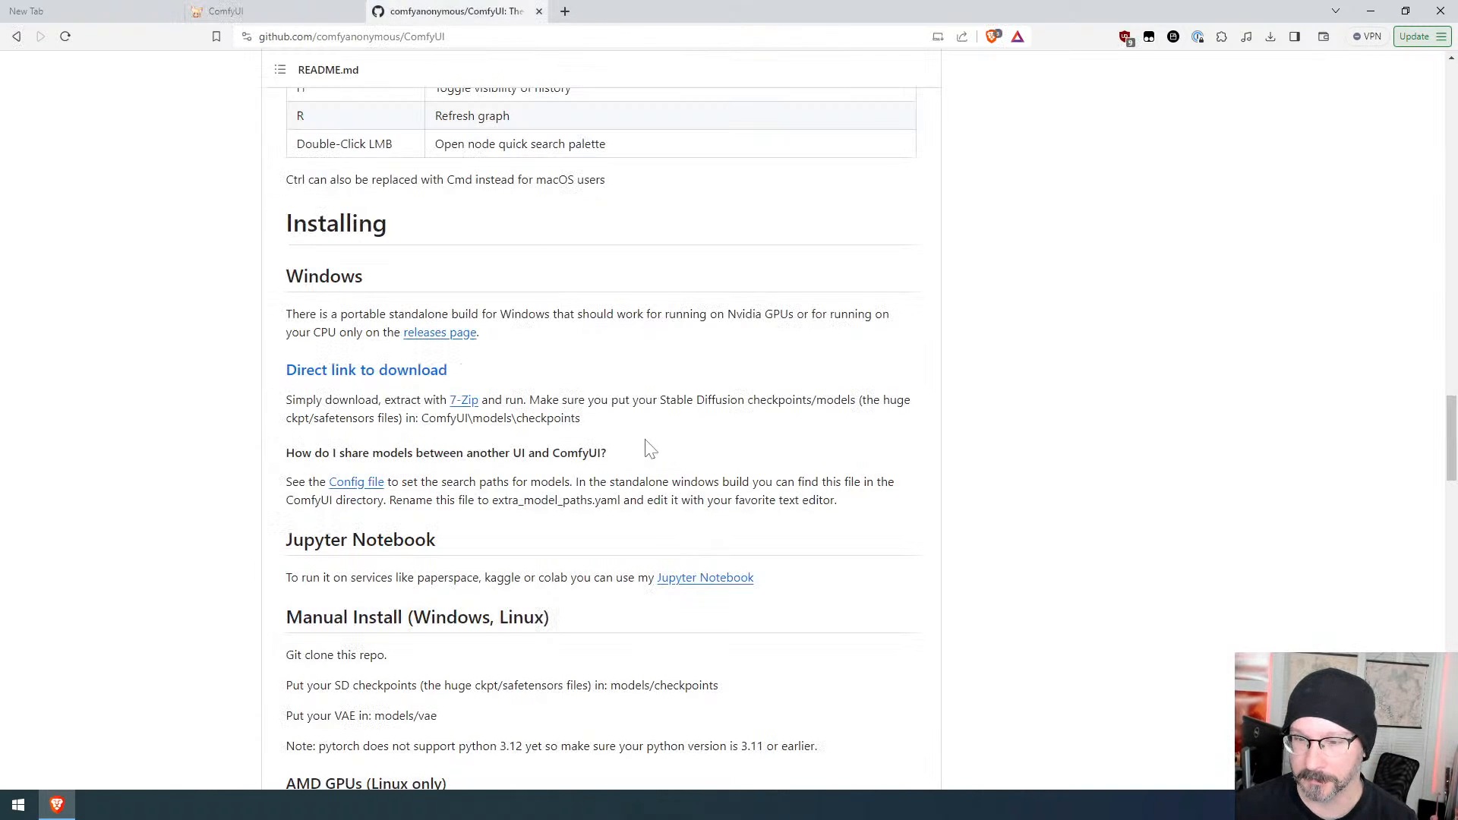
scroll(604, 454, "down", 12)
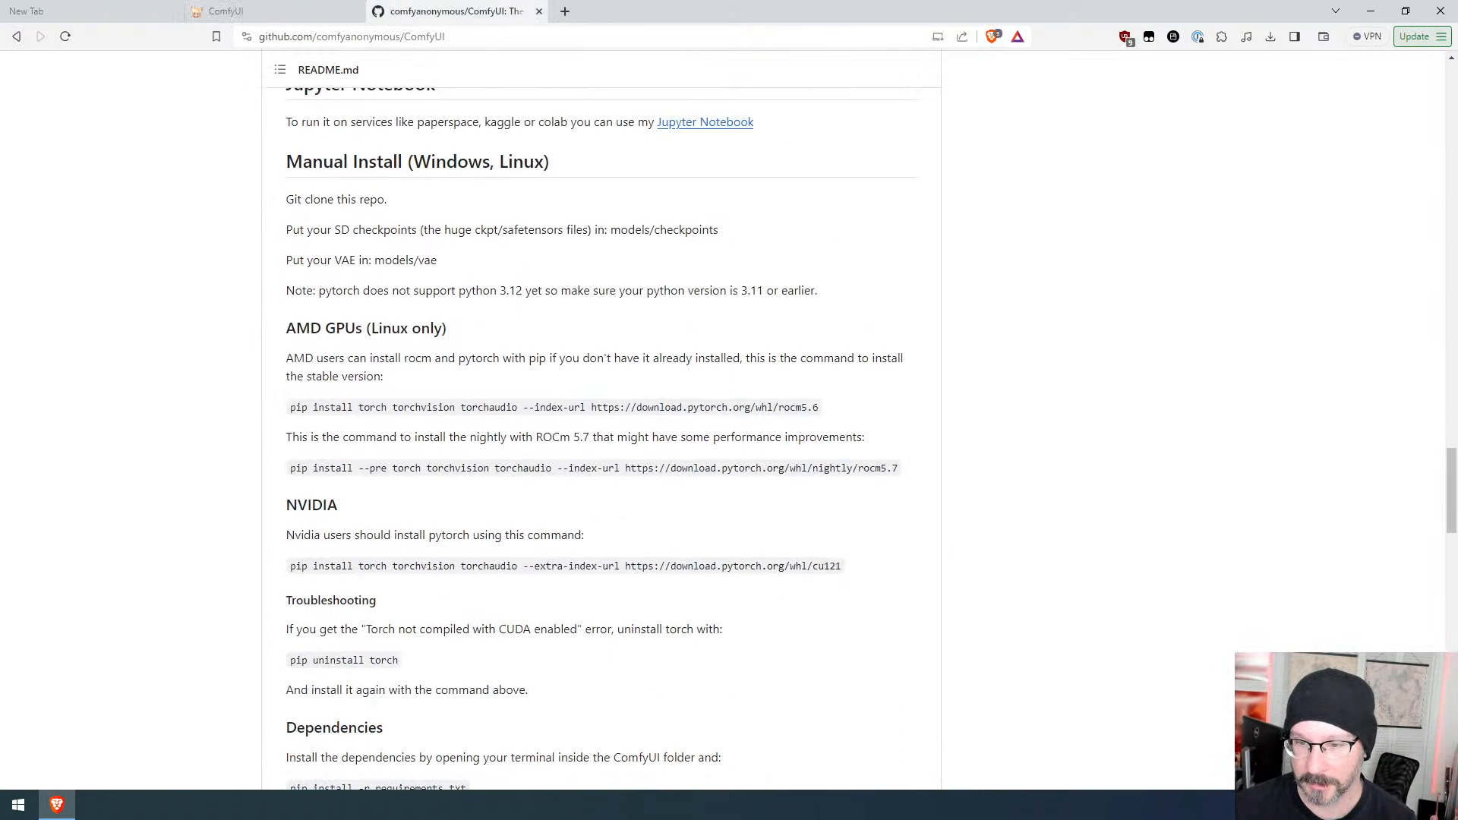
scroll(603, 454, "down", 10)
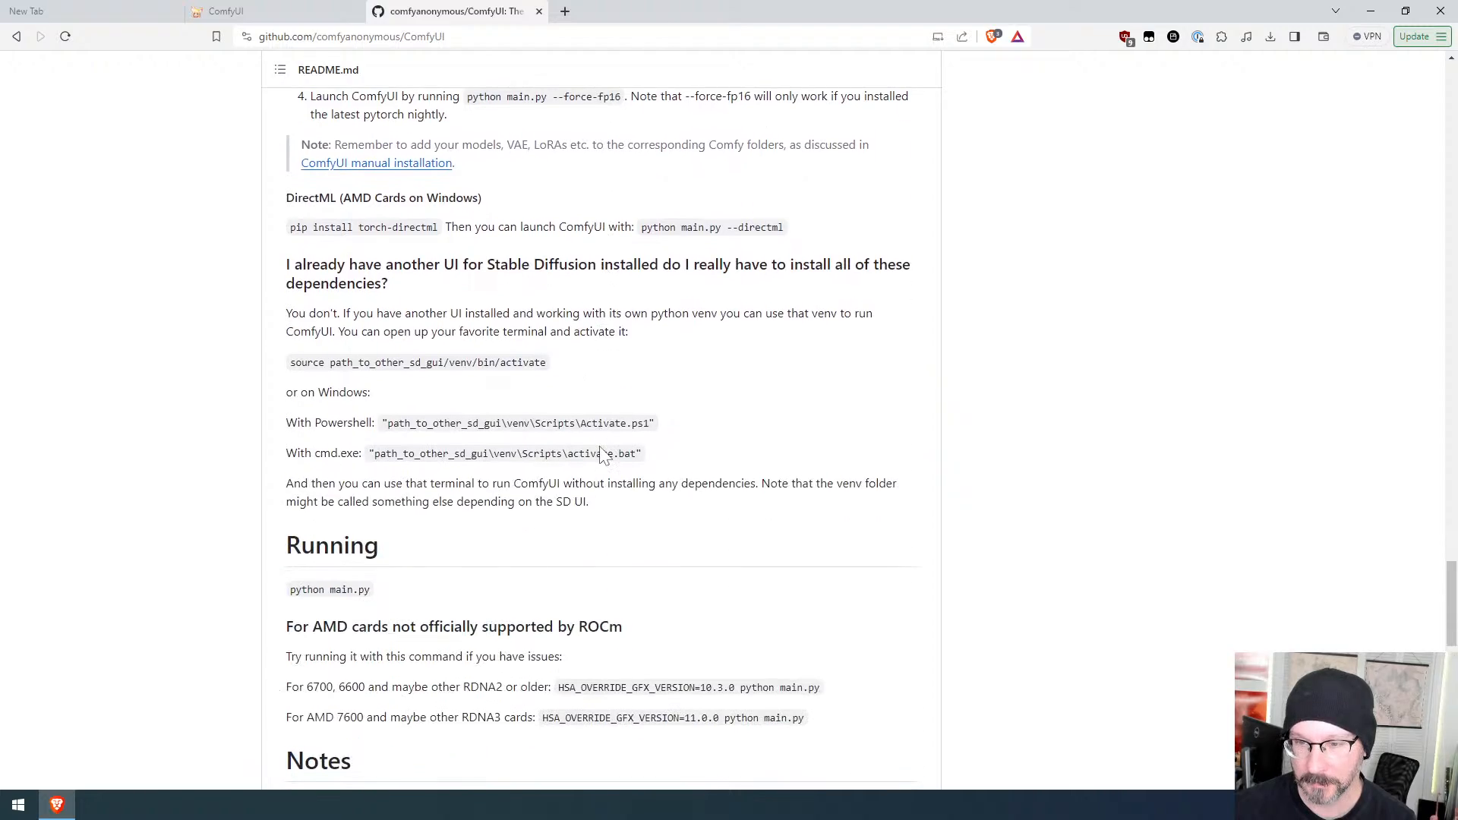
scroll(603, 454, "down", 10)
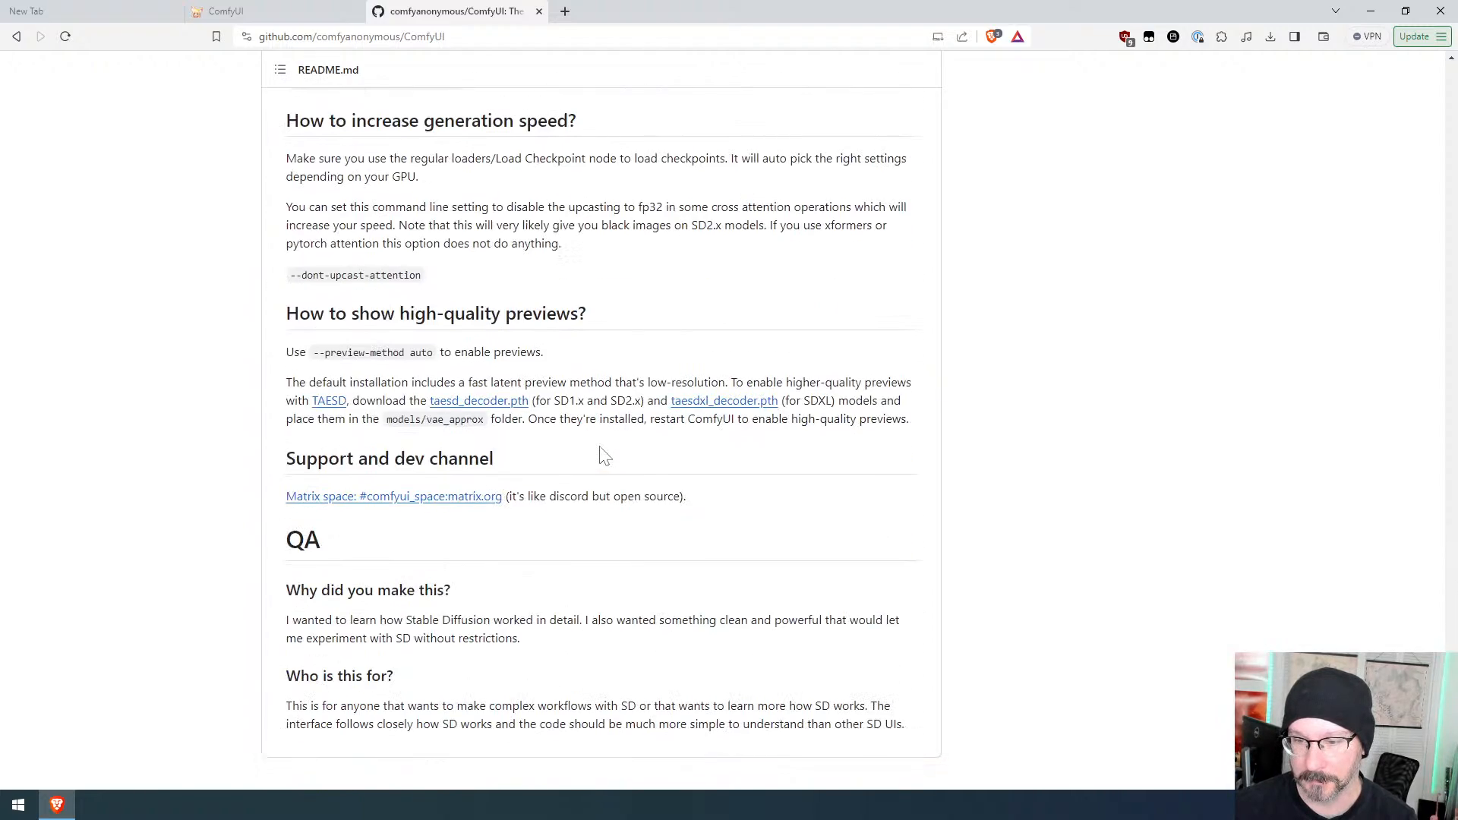
scroll(600, 453, "up", 7)
scroll(600, 453, "up", 6)
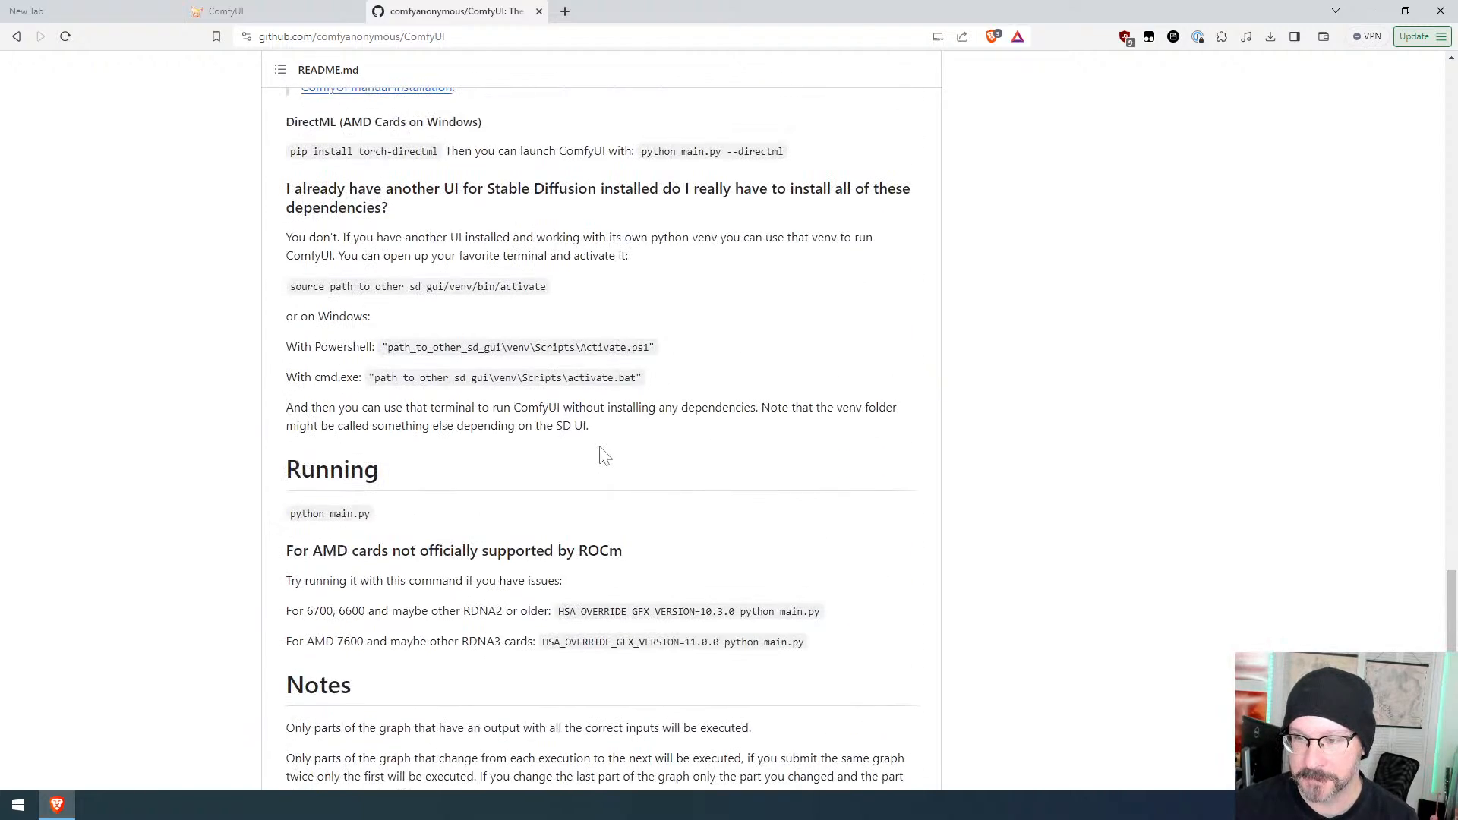
scroll(604, 454, "up", 6)
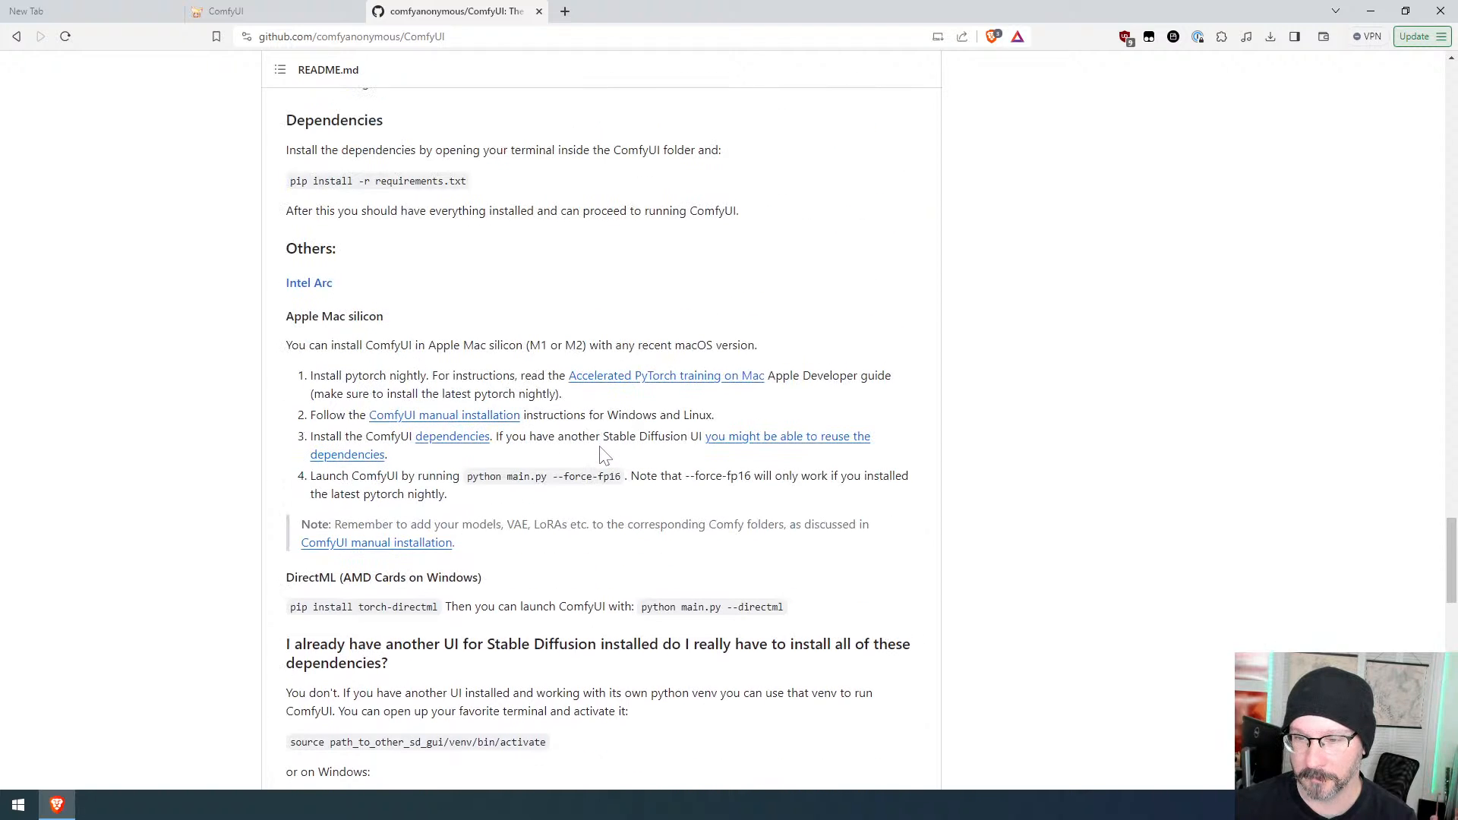
scroll(603, 454, "up", 14)
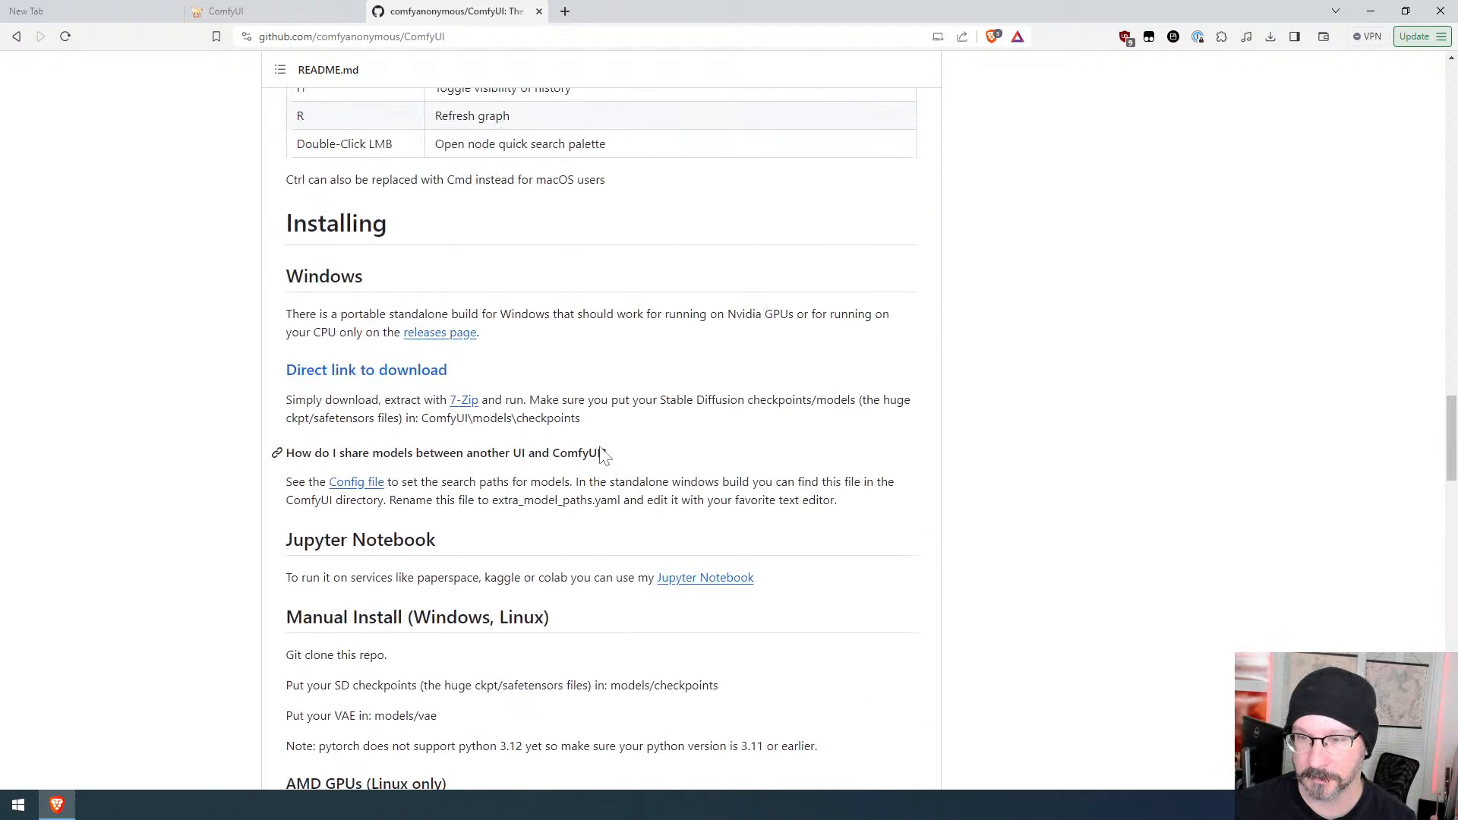
scroll(603, 454, "up", 18)
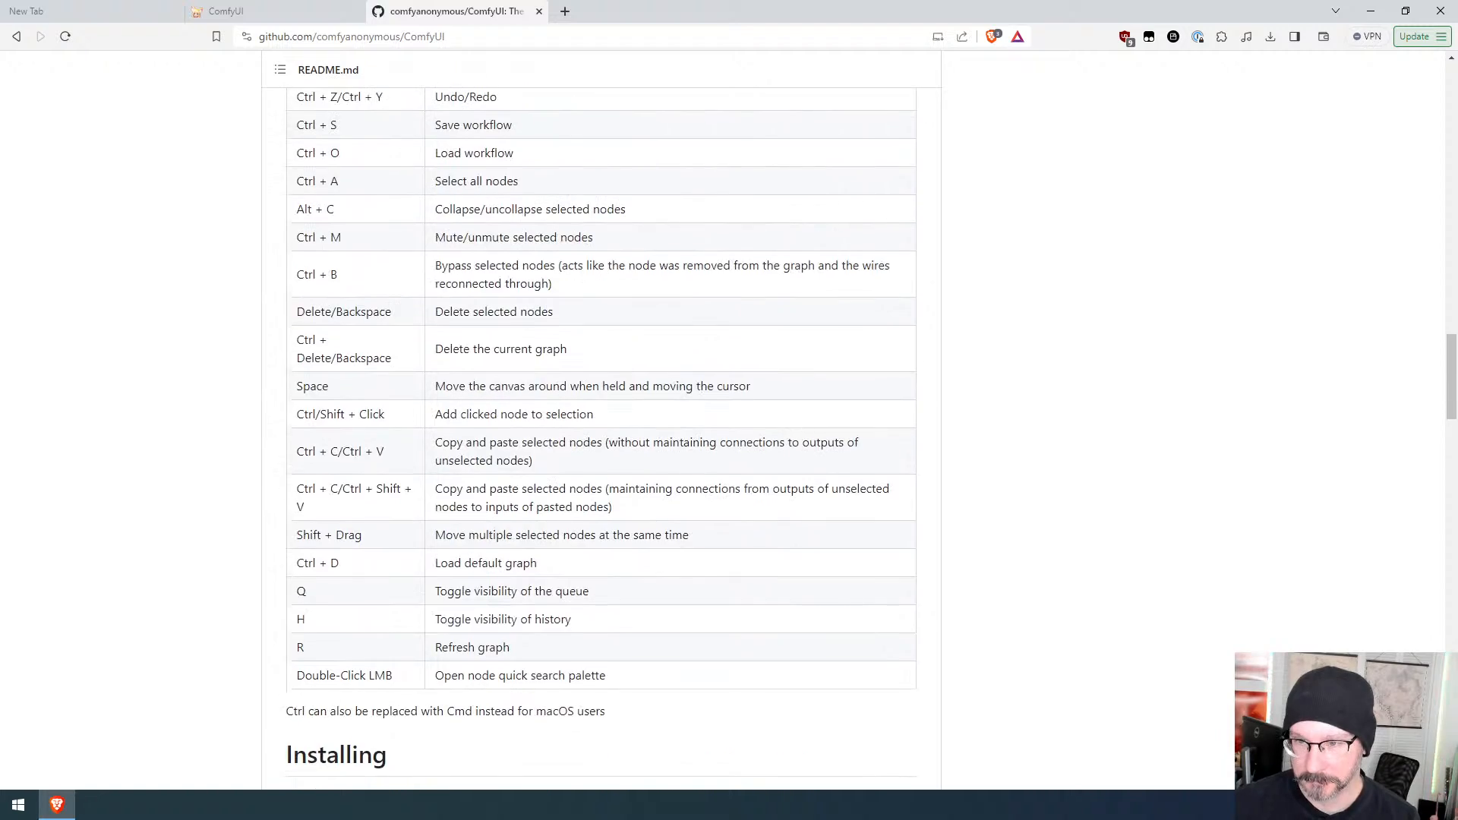
scroll(599, 453, "up", 9)
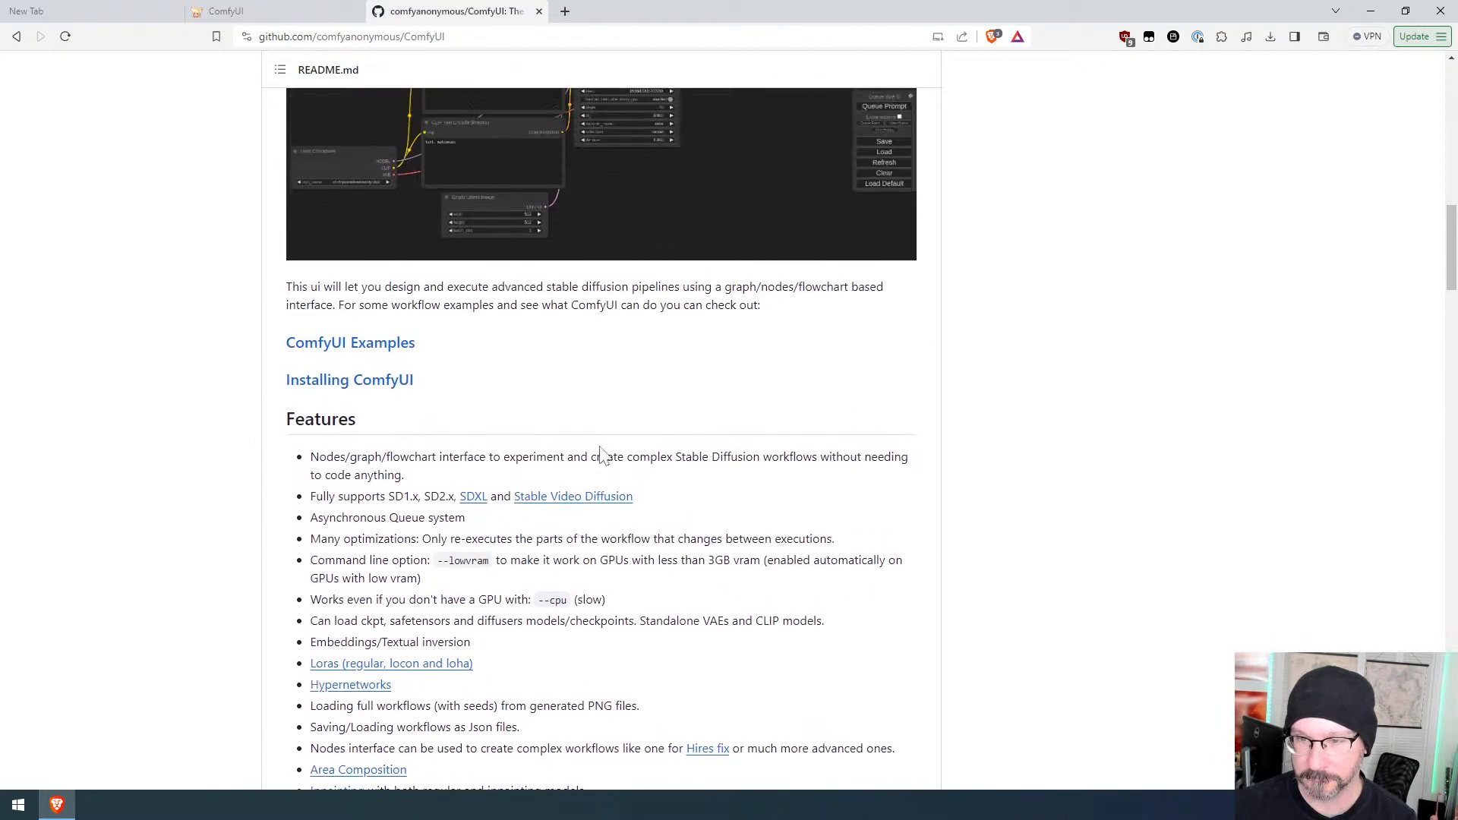
scroll(600, 453, "up", 10)
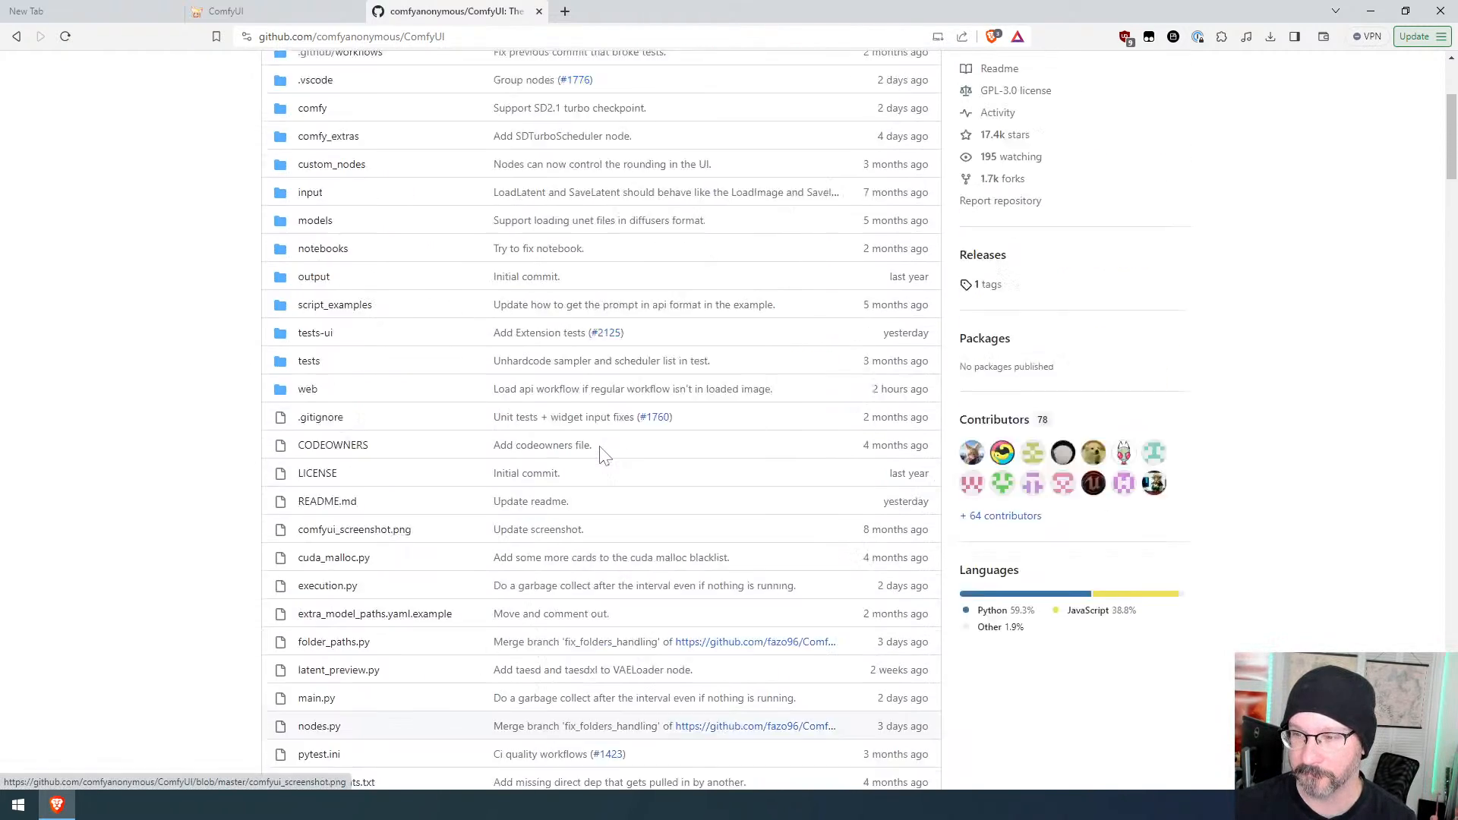
Step: Review the README's feature list of supported models and workflows
mouse_move(600, 454)
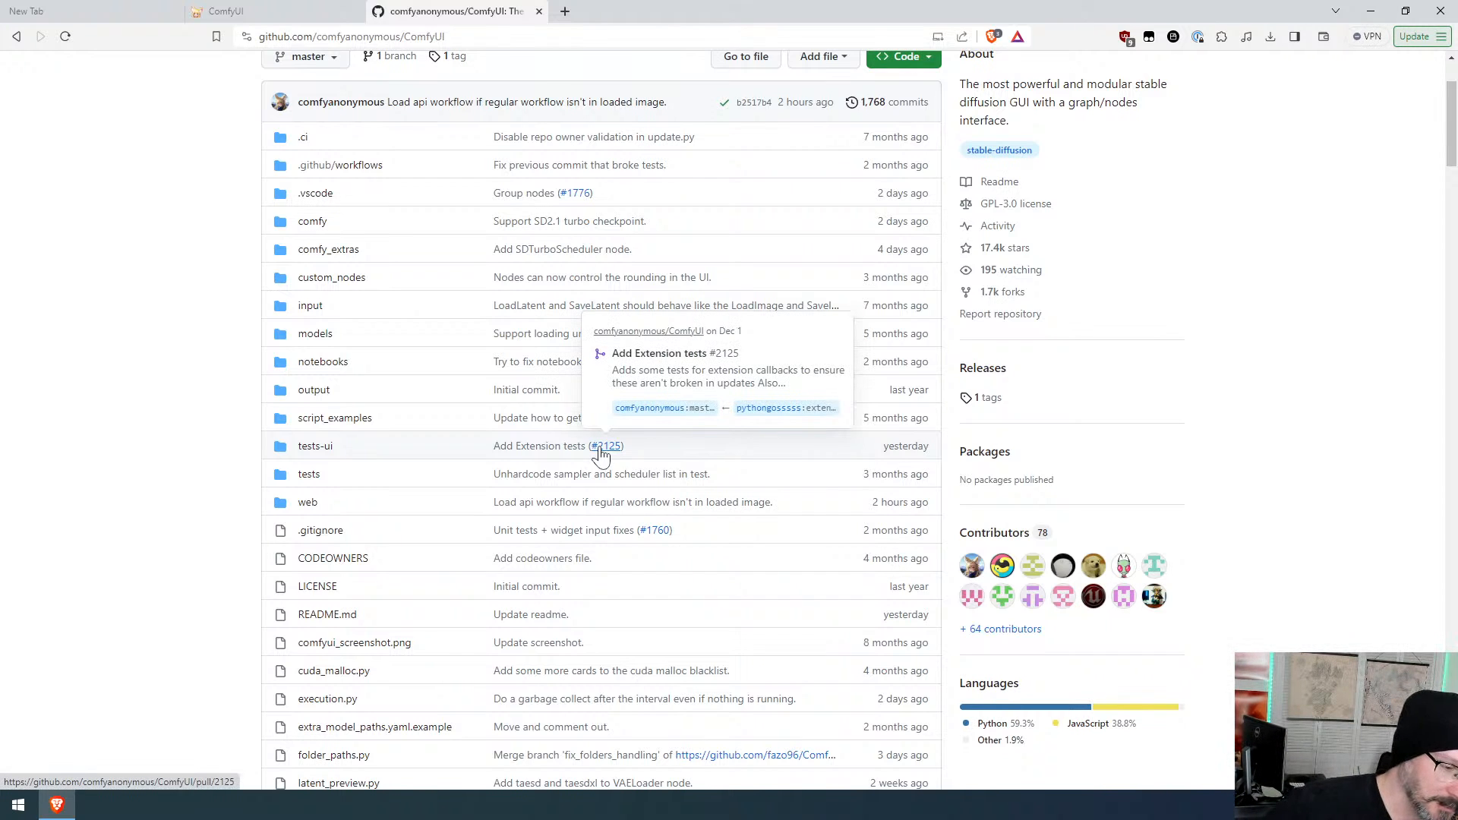
scroll(600, 454, "down", 10)
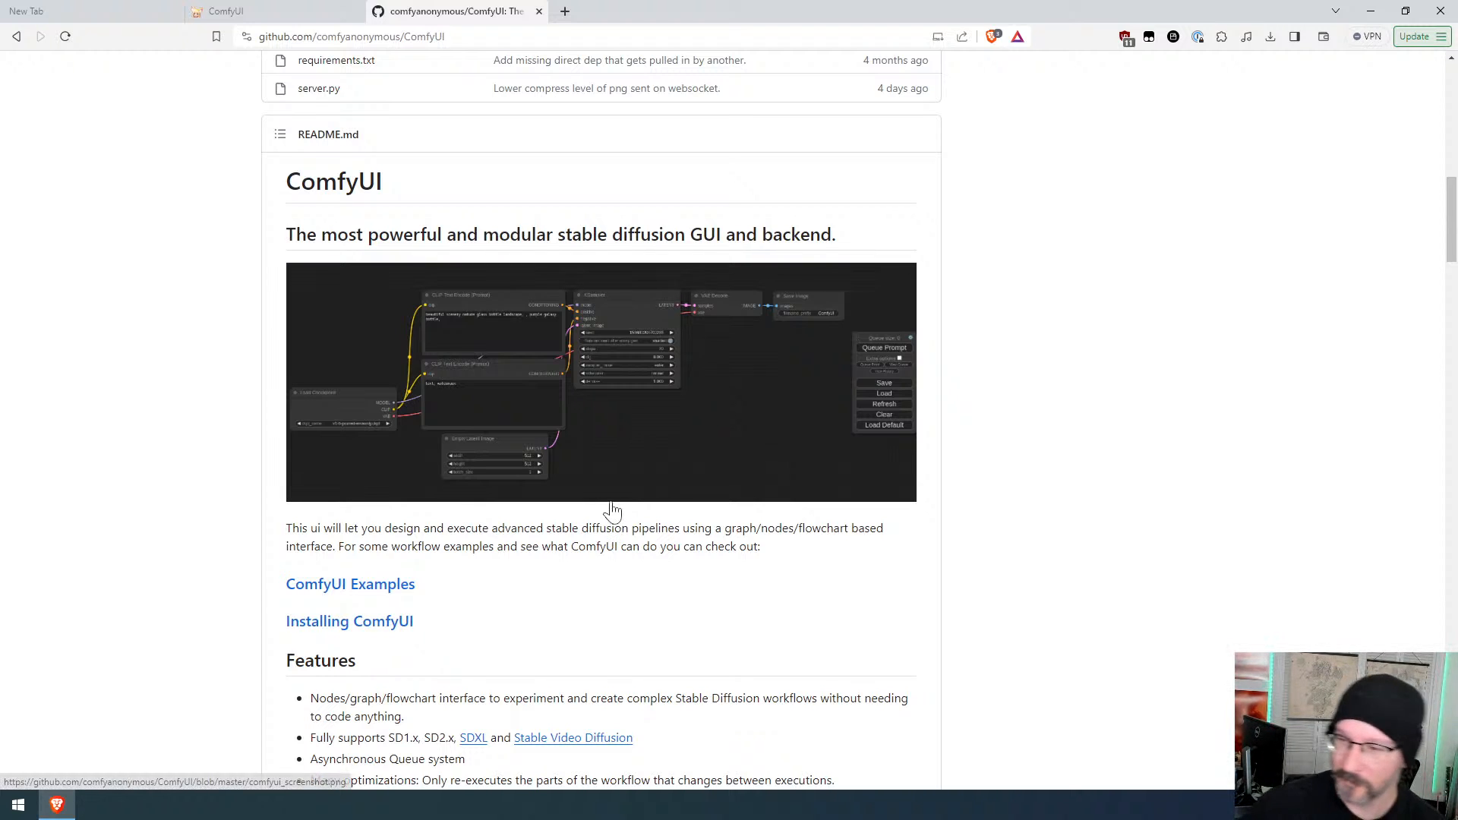
scroll(603, 462, "down", 6)
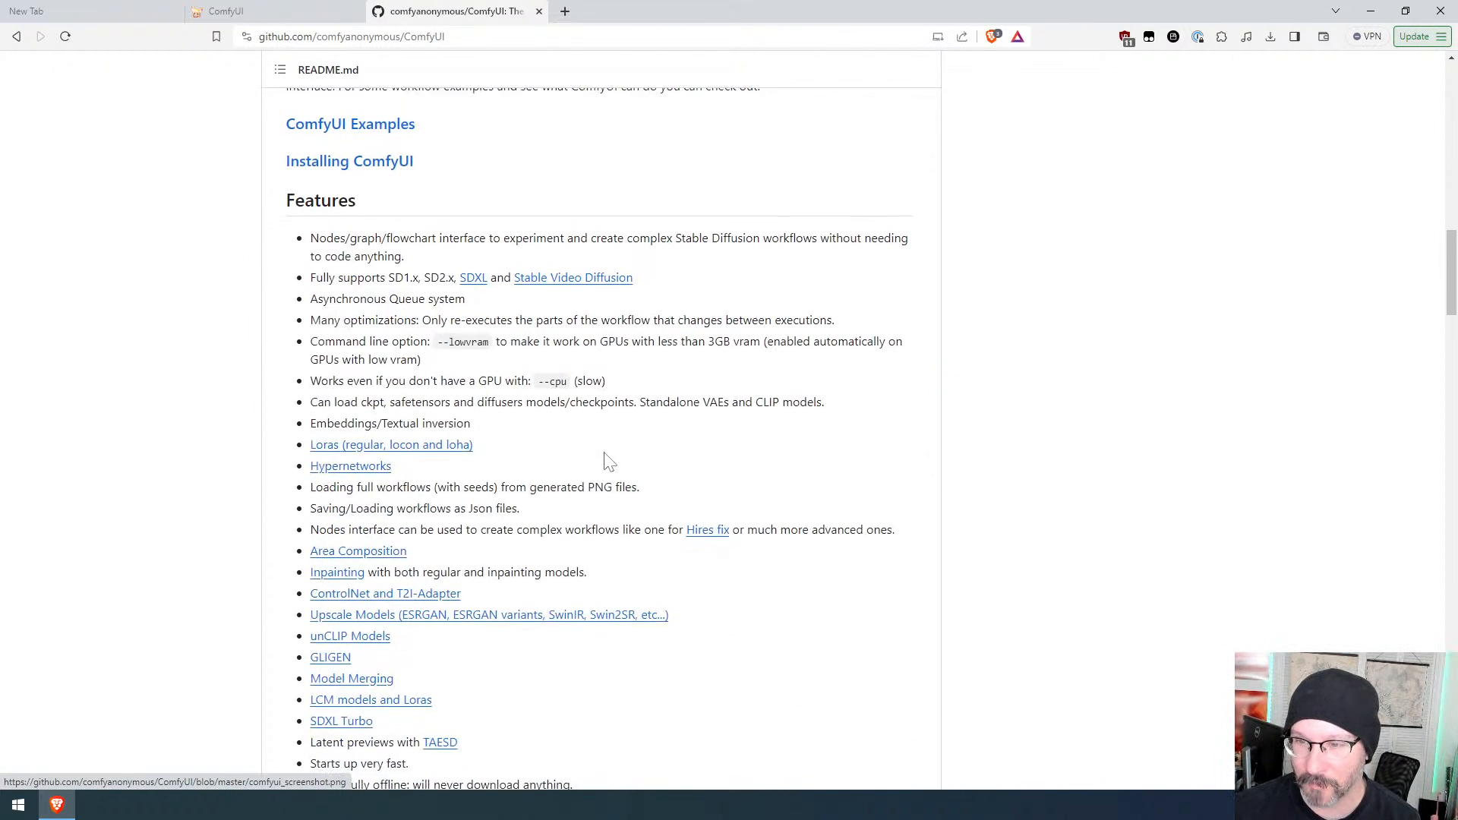
scroll(608, 461, "down", 3)
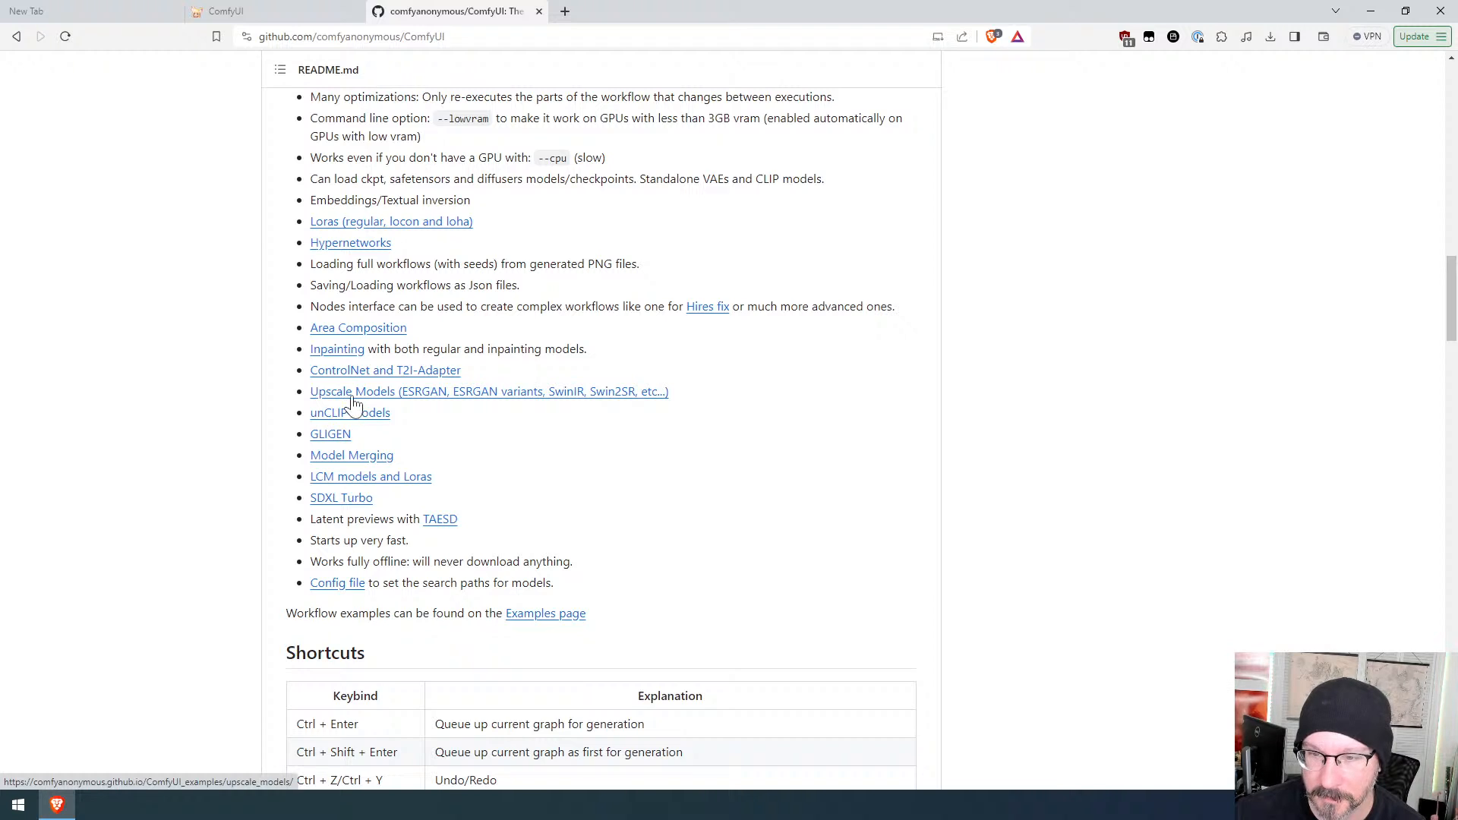
scroll(342, 372, "up", 2)
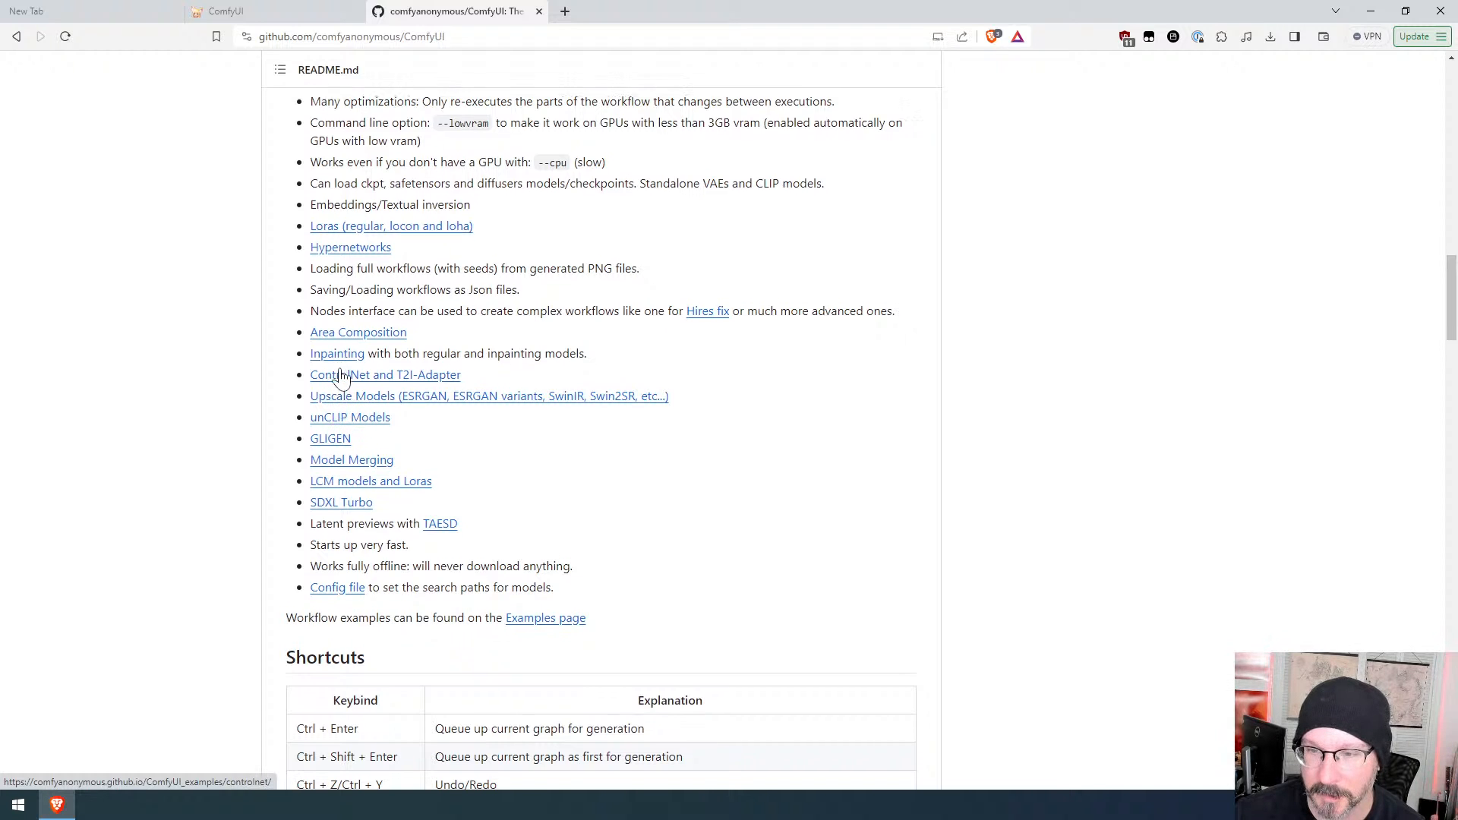
scroll(342, 377, "up", 3)
scroll(342, 378, "down", 3)
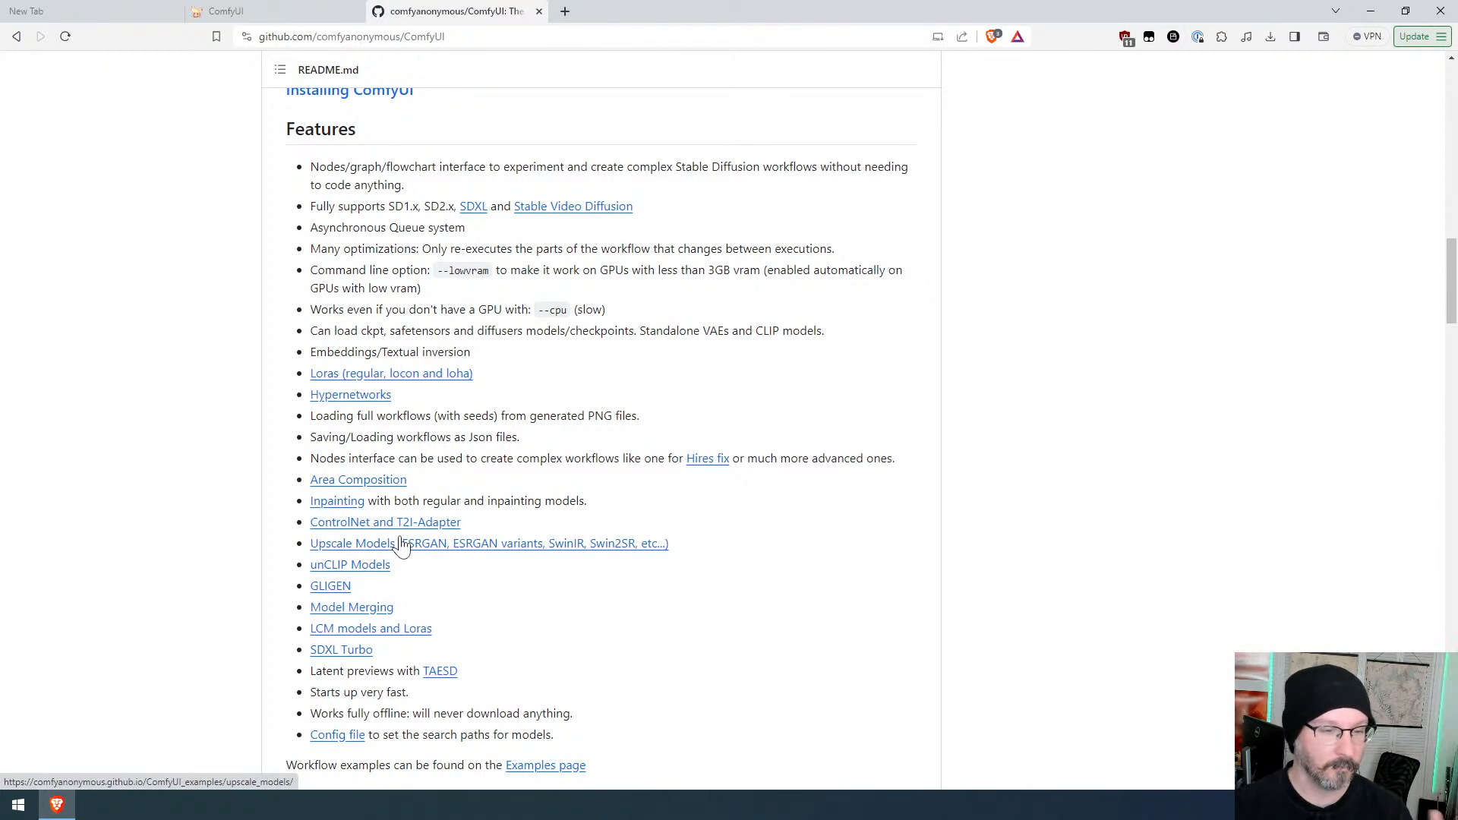
Step: Open the ComfyUI-Manager repository page and read its installation instructions
left_click(250, 11)
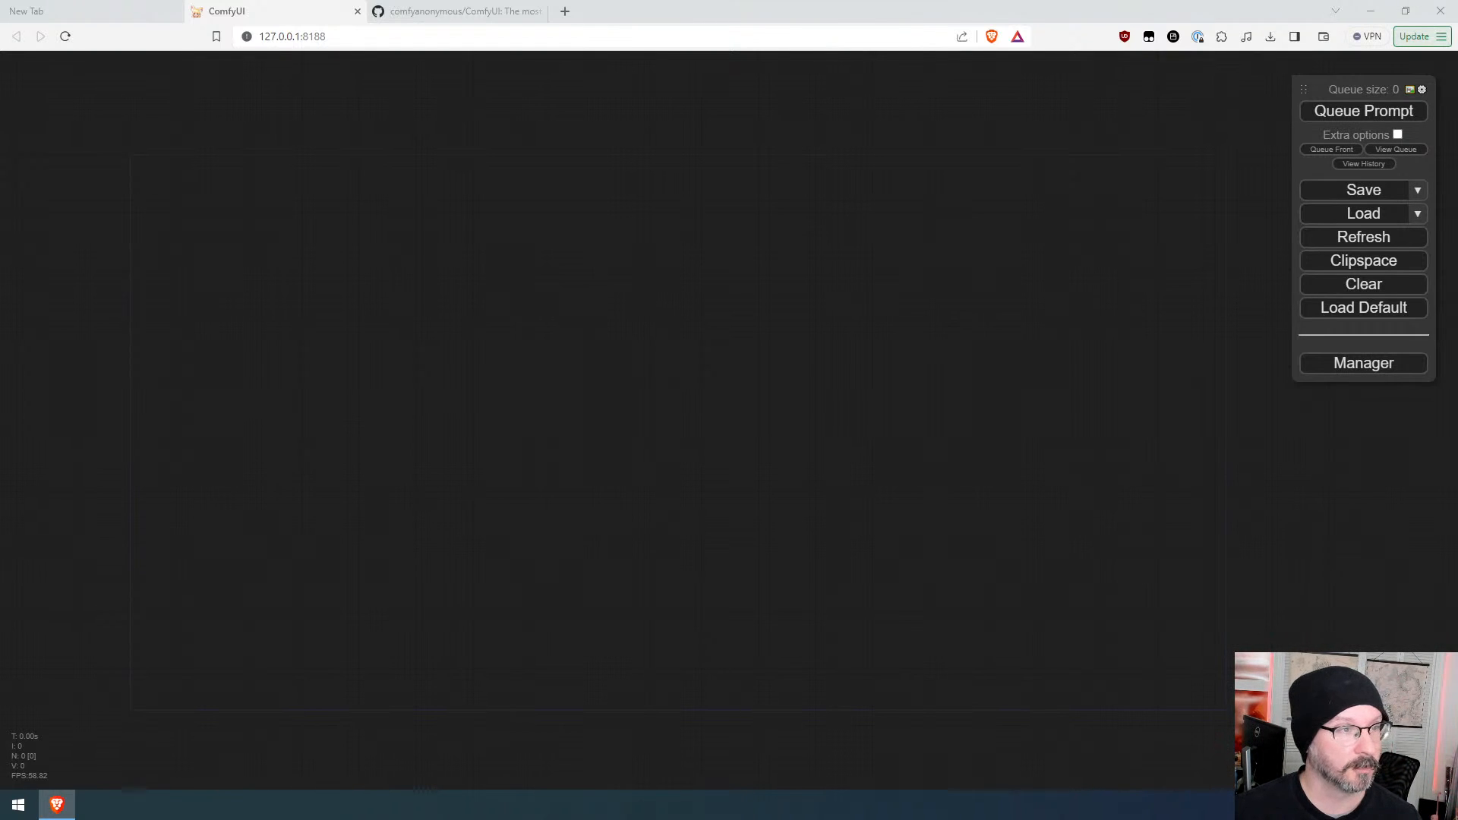
left_click_drag(595, 3, 620, 18)
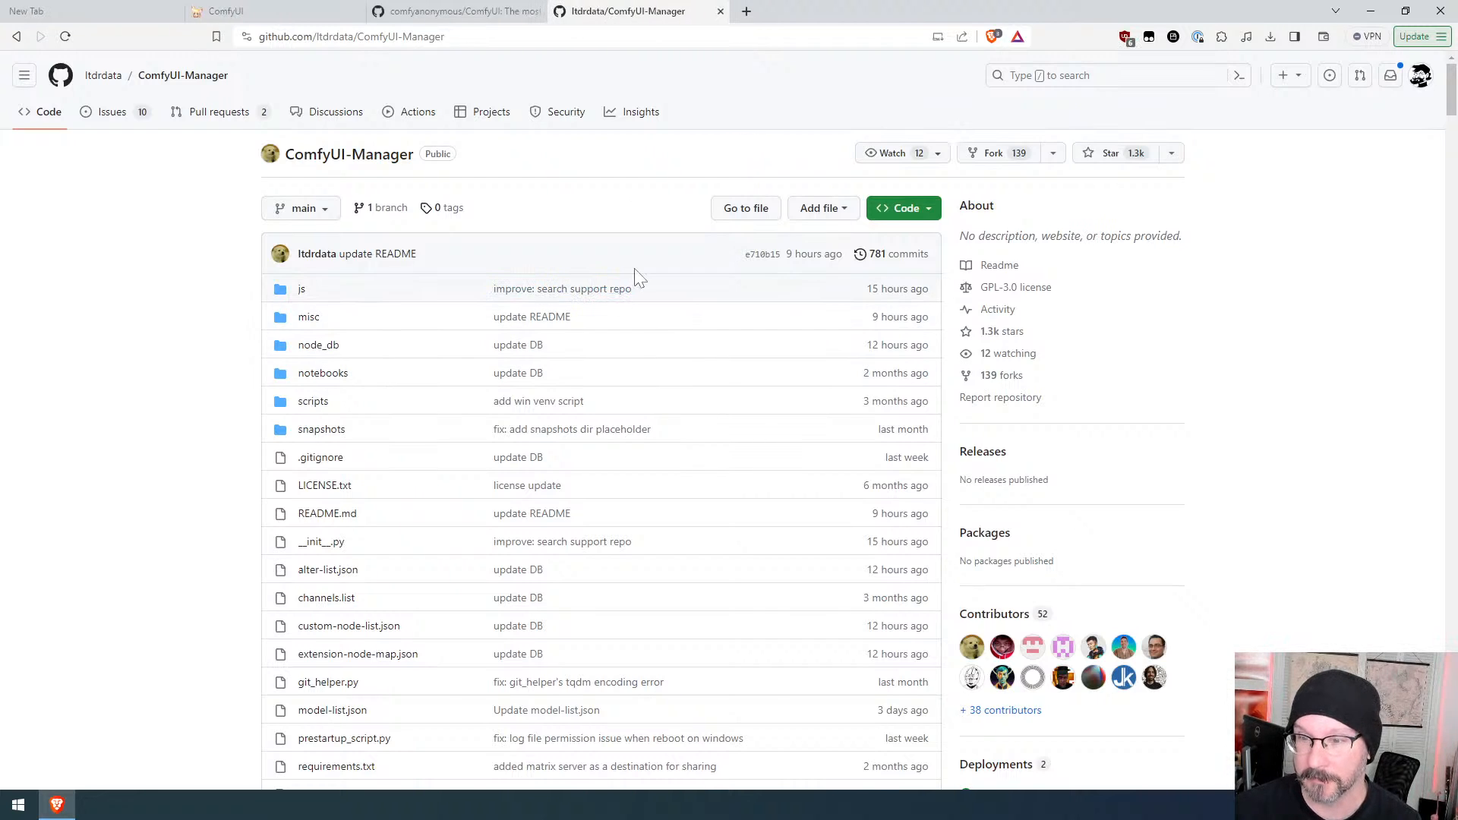
scroll(639, 279, "down", 10)
scroll(644, 281, "down", 5)
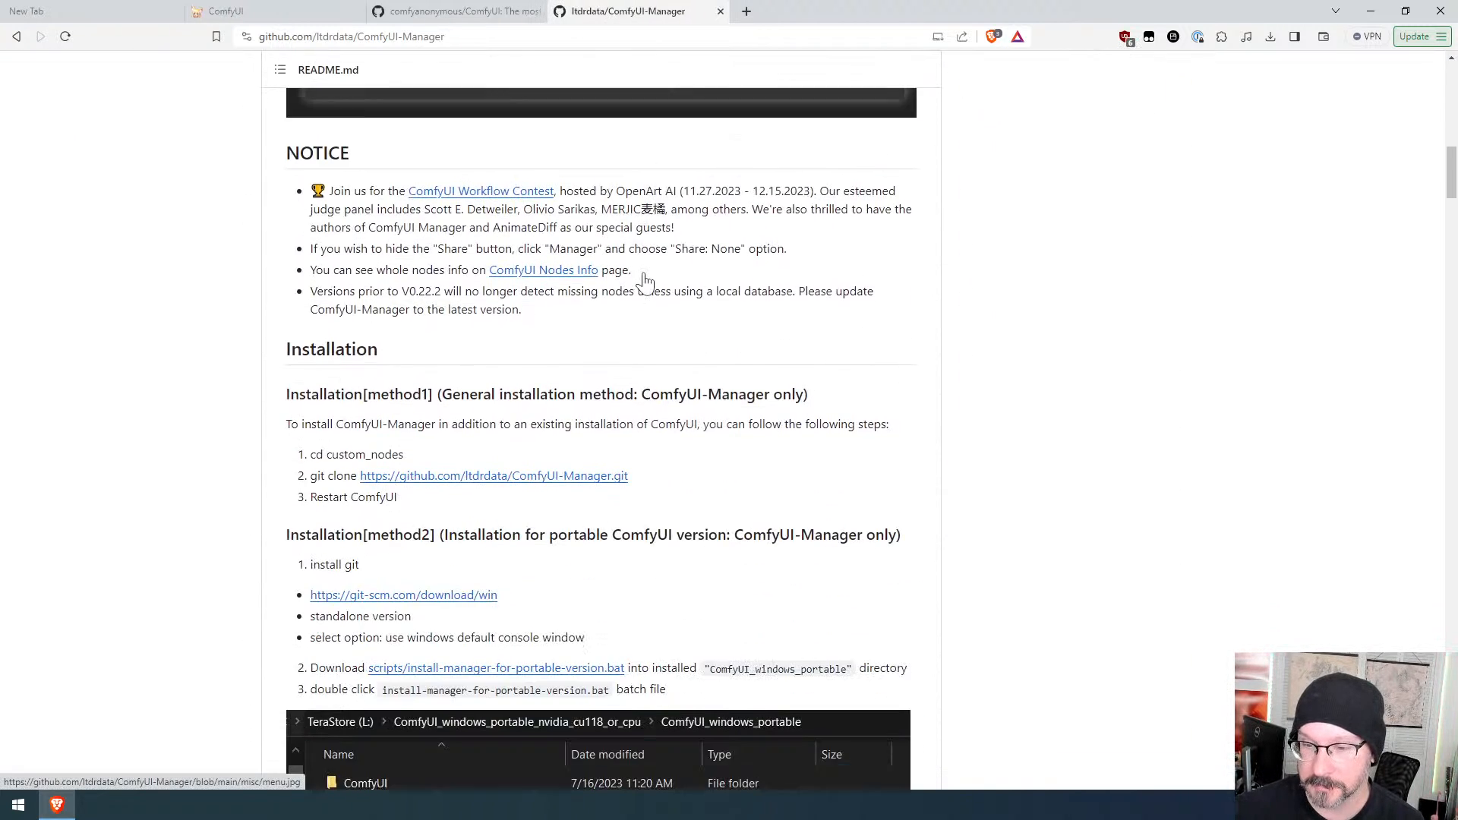
scroll(644, 281, "down", 1)
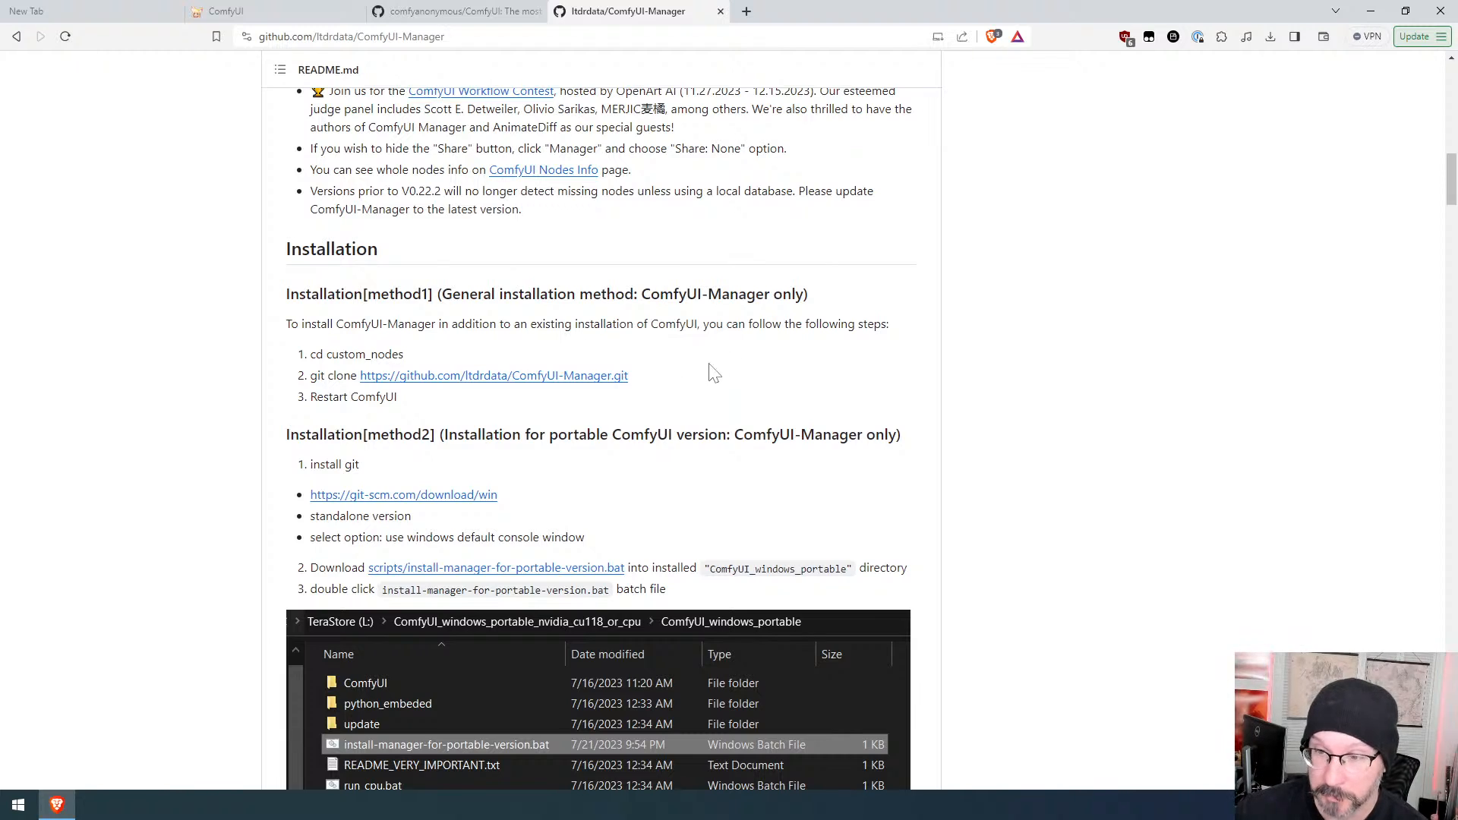
Step: Bring up the running ComfyUI server console window to check the loaded custom nodes, then dismiss it
left_click_drag(410, 396, 302, 351)
left_click(429, 340)
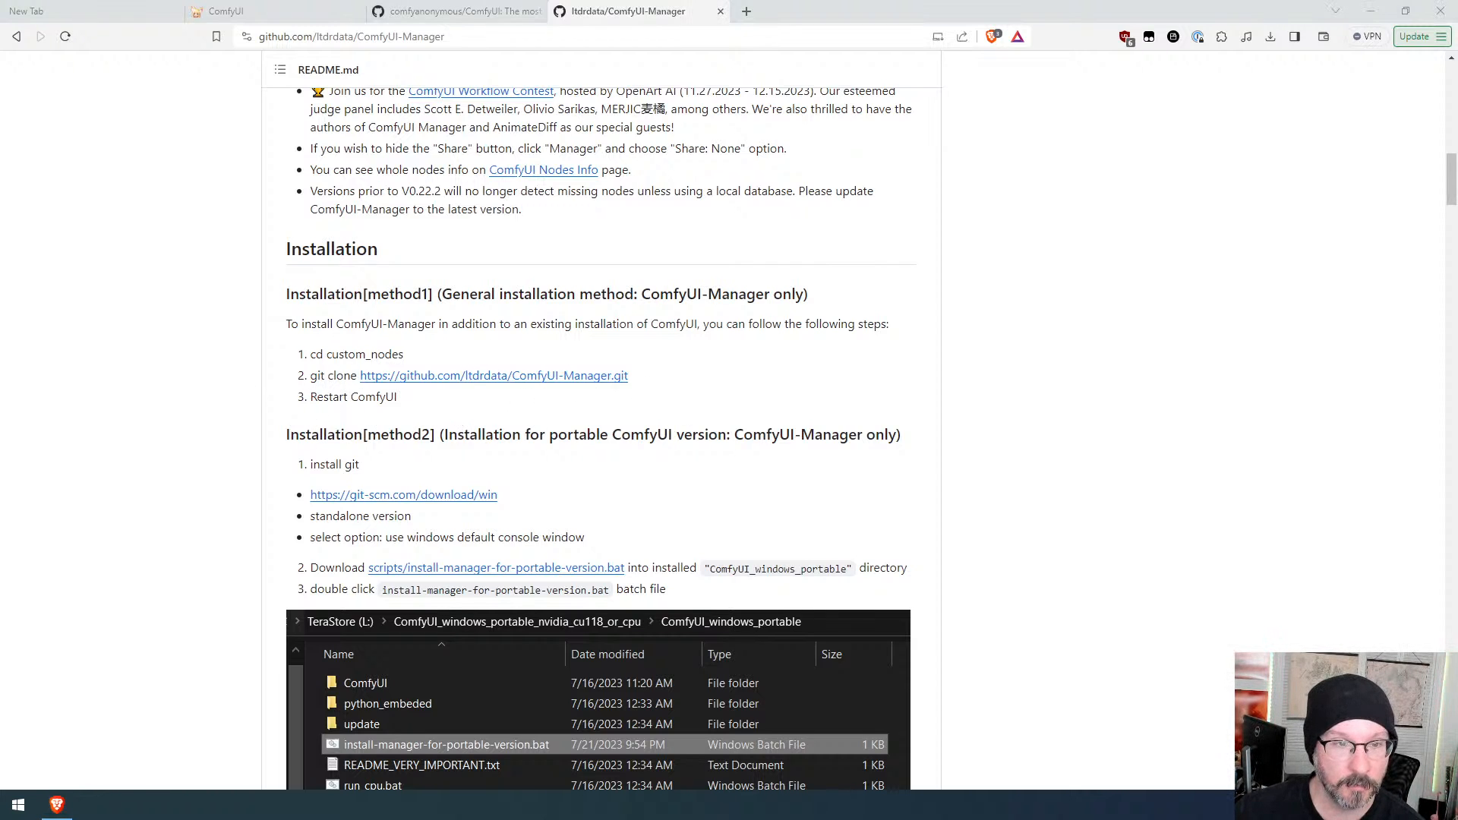
left_click_drag(274, 0, 890, 225)
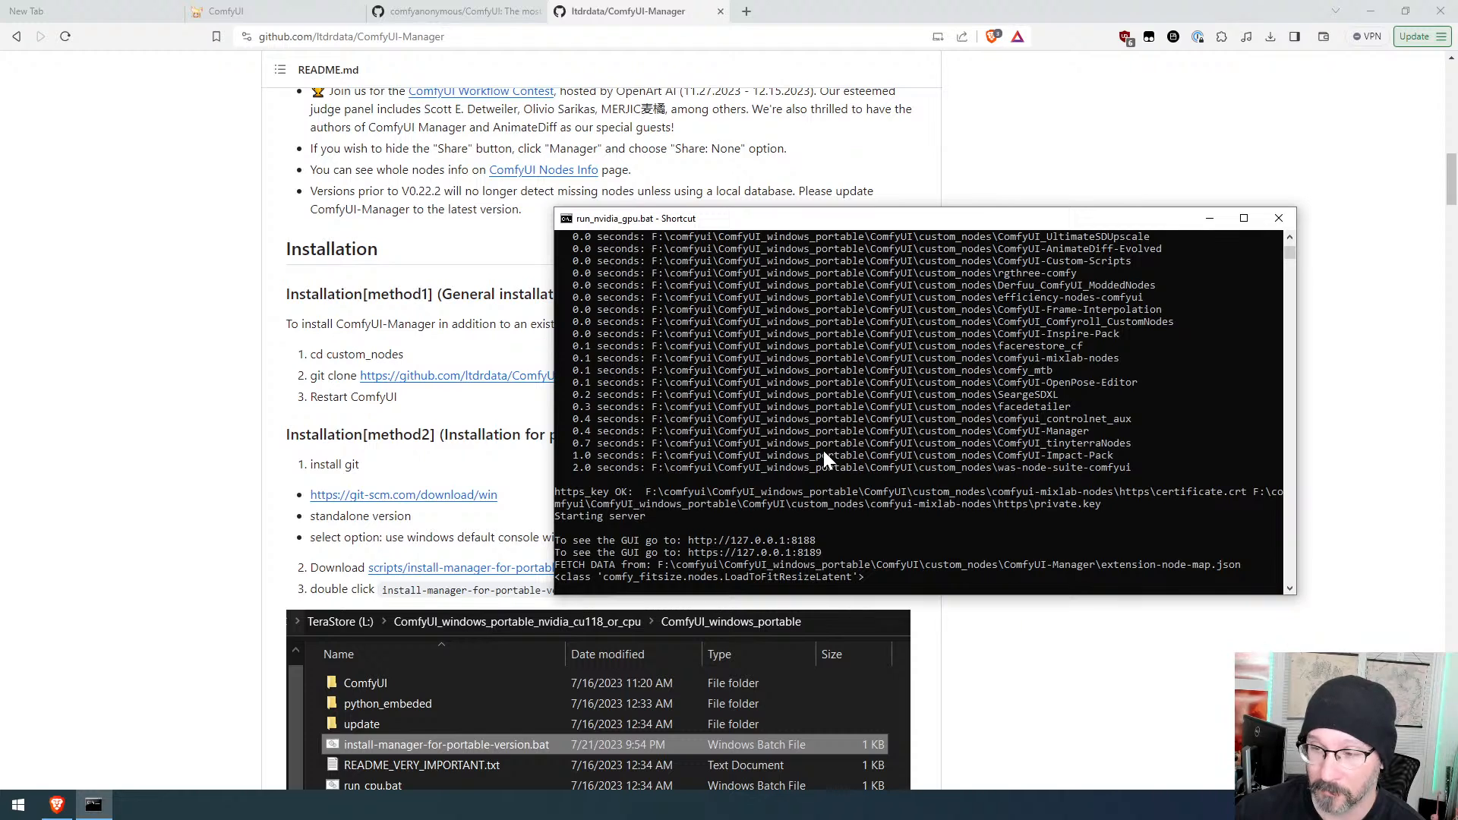
left_click(1279, 218)
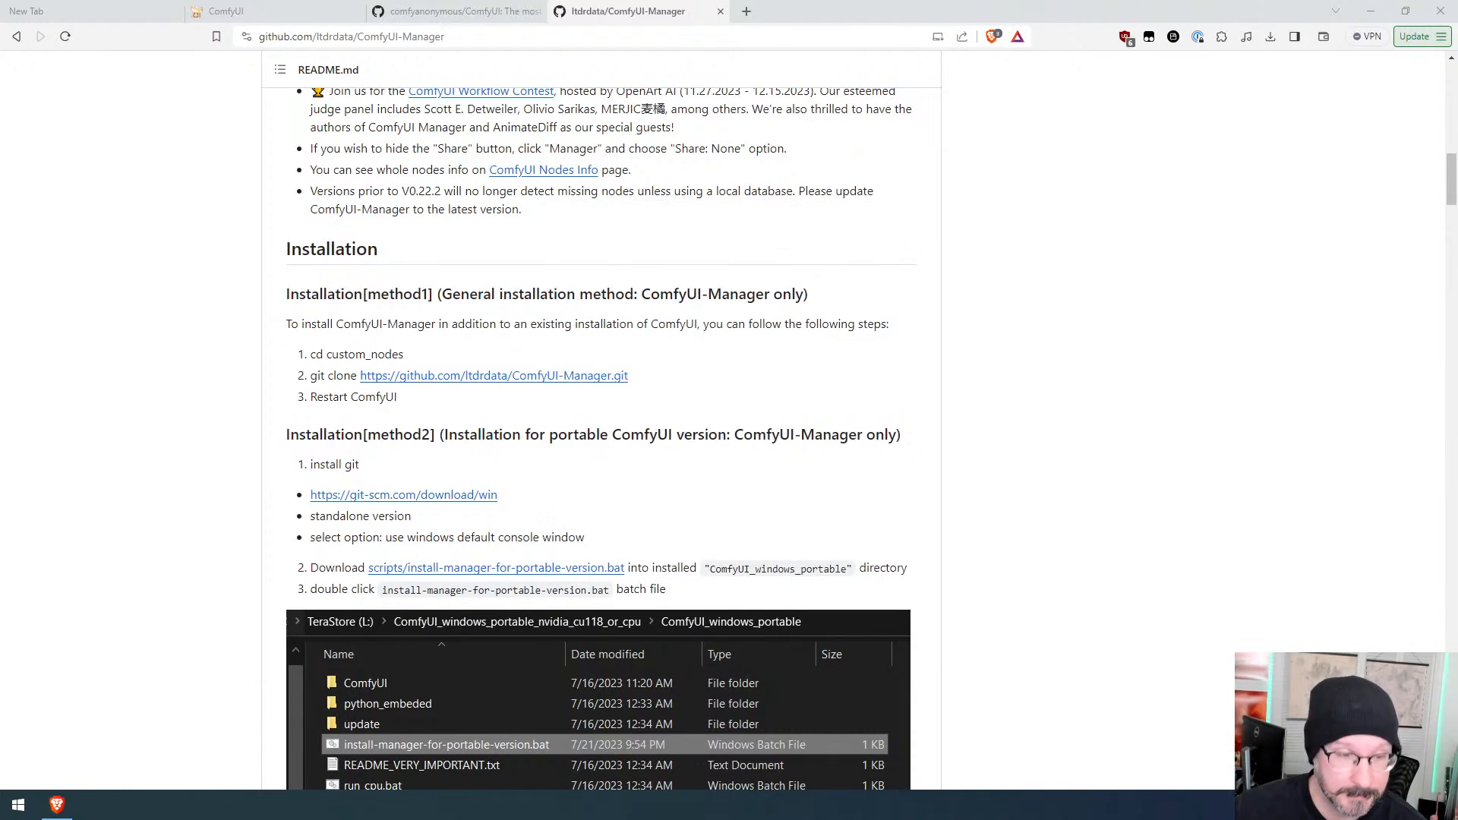
Step: Open the ComfyUI Manager menu in the ComfyUI interface and close it again
left_click(222, 10)
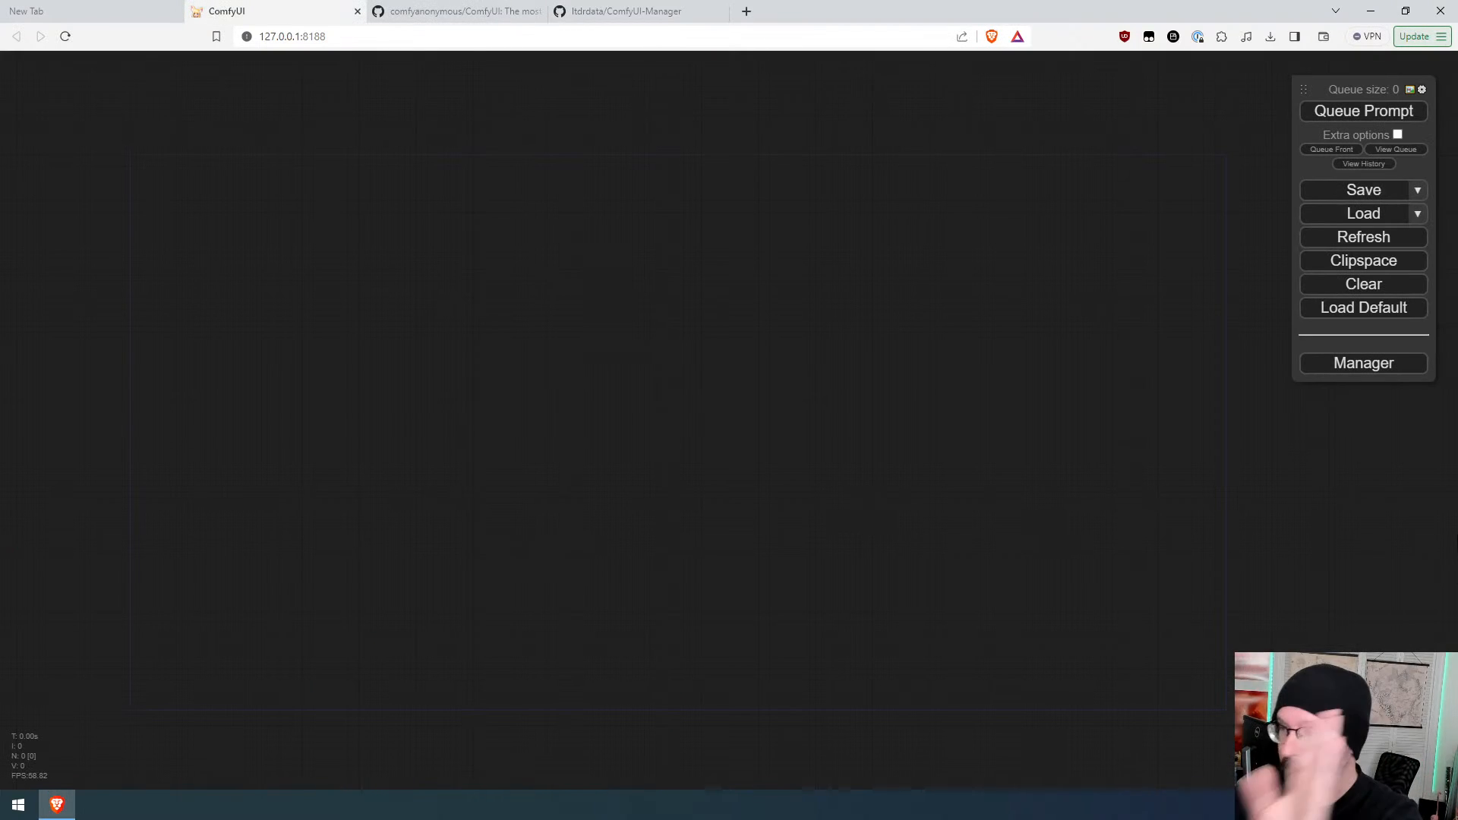
left_click(1349, 368)
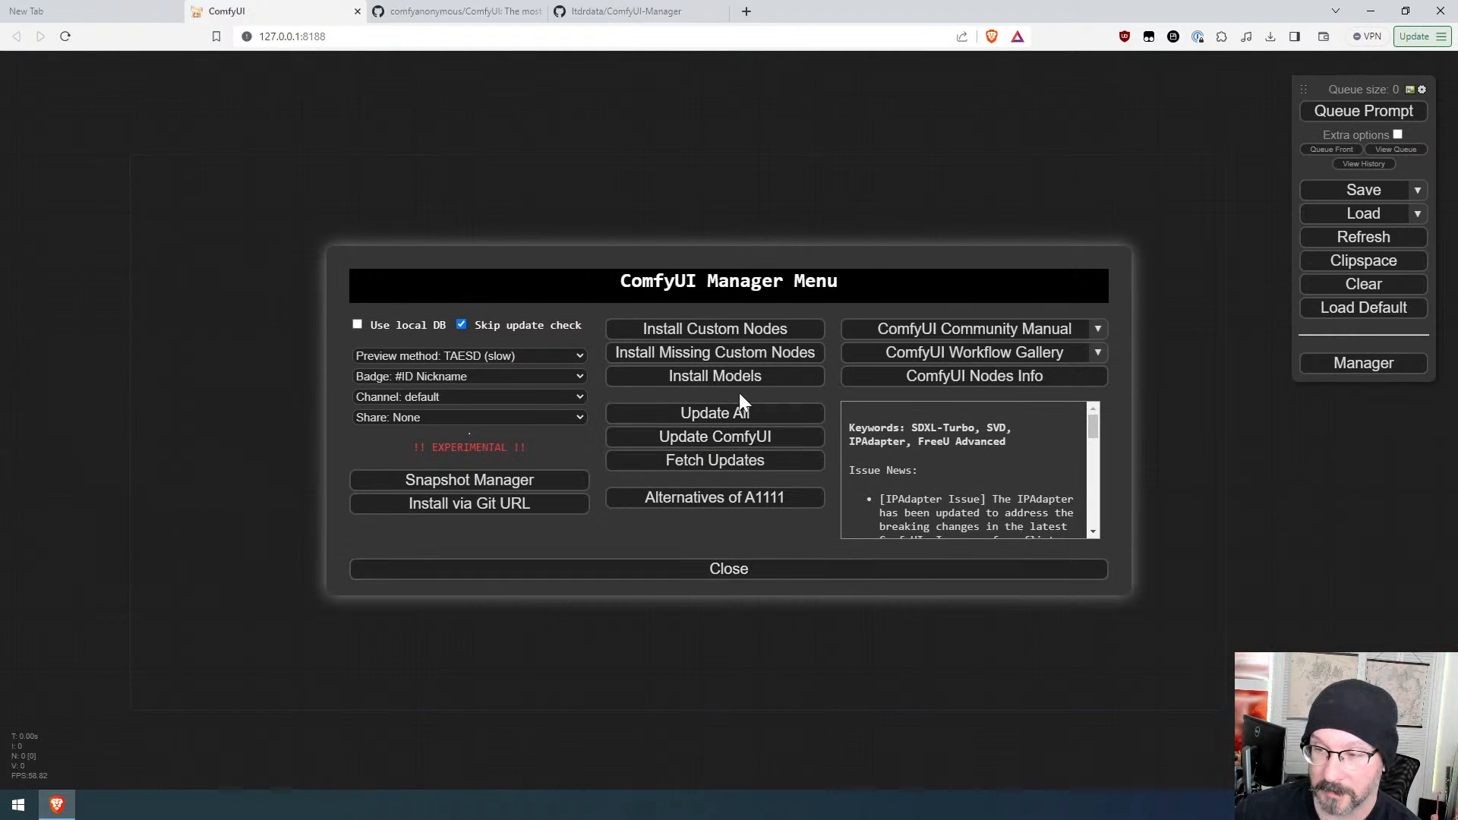
left_click(688, 581)
Step: Compare the ComfyUI README's install section with the ComfyUI-Manager installation instructions
left_click(426, 12)
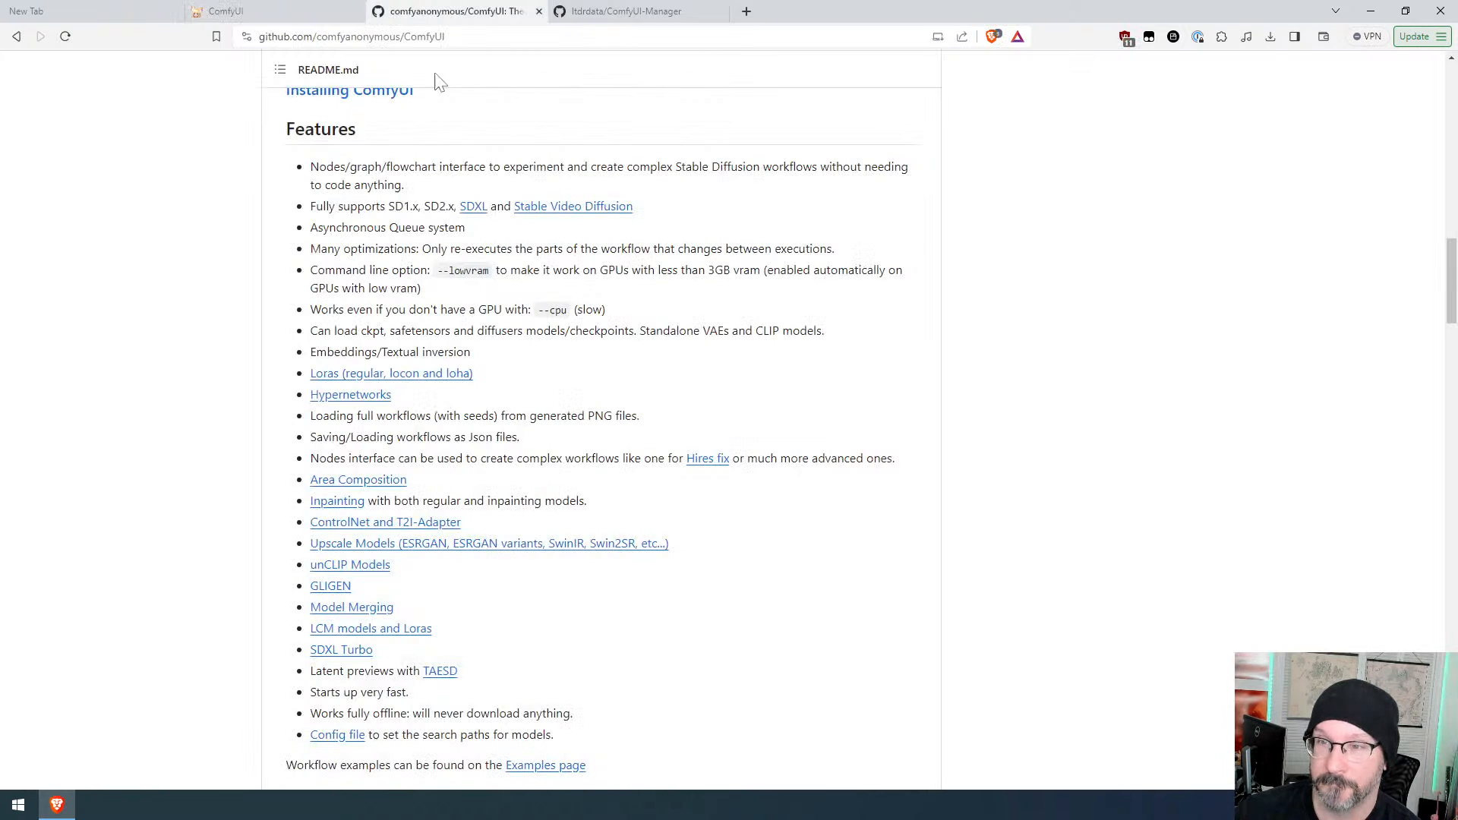
scroll(612, 301, "down", 10)
scroll(611, 301, "down", 5)
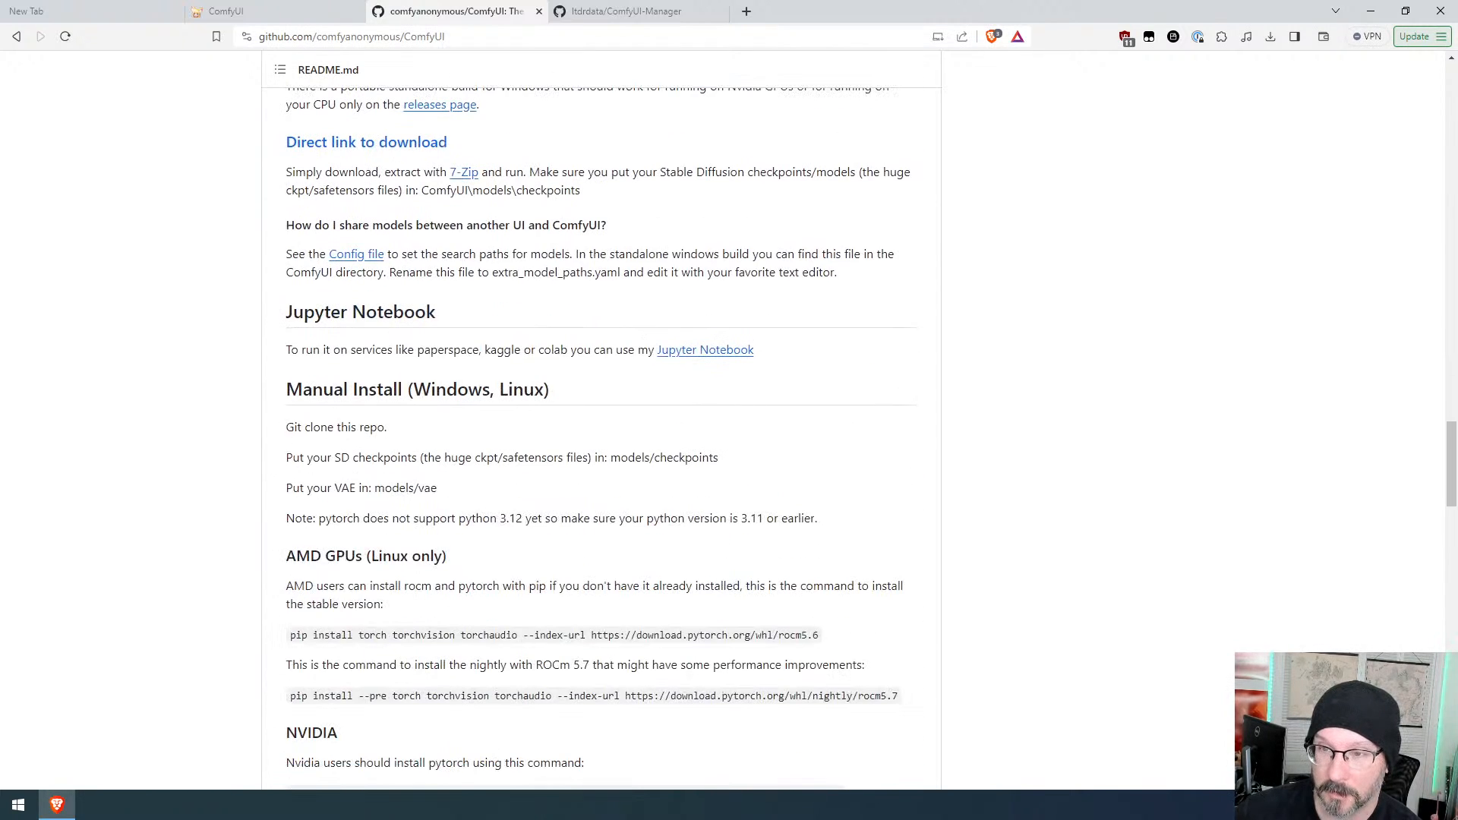
left_click(631, 11)
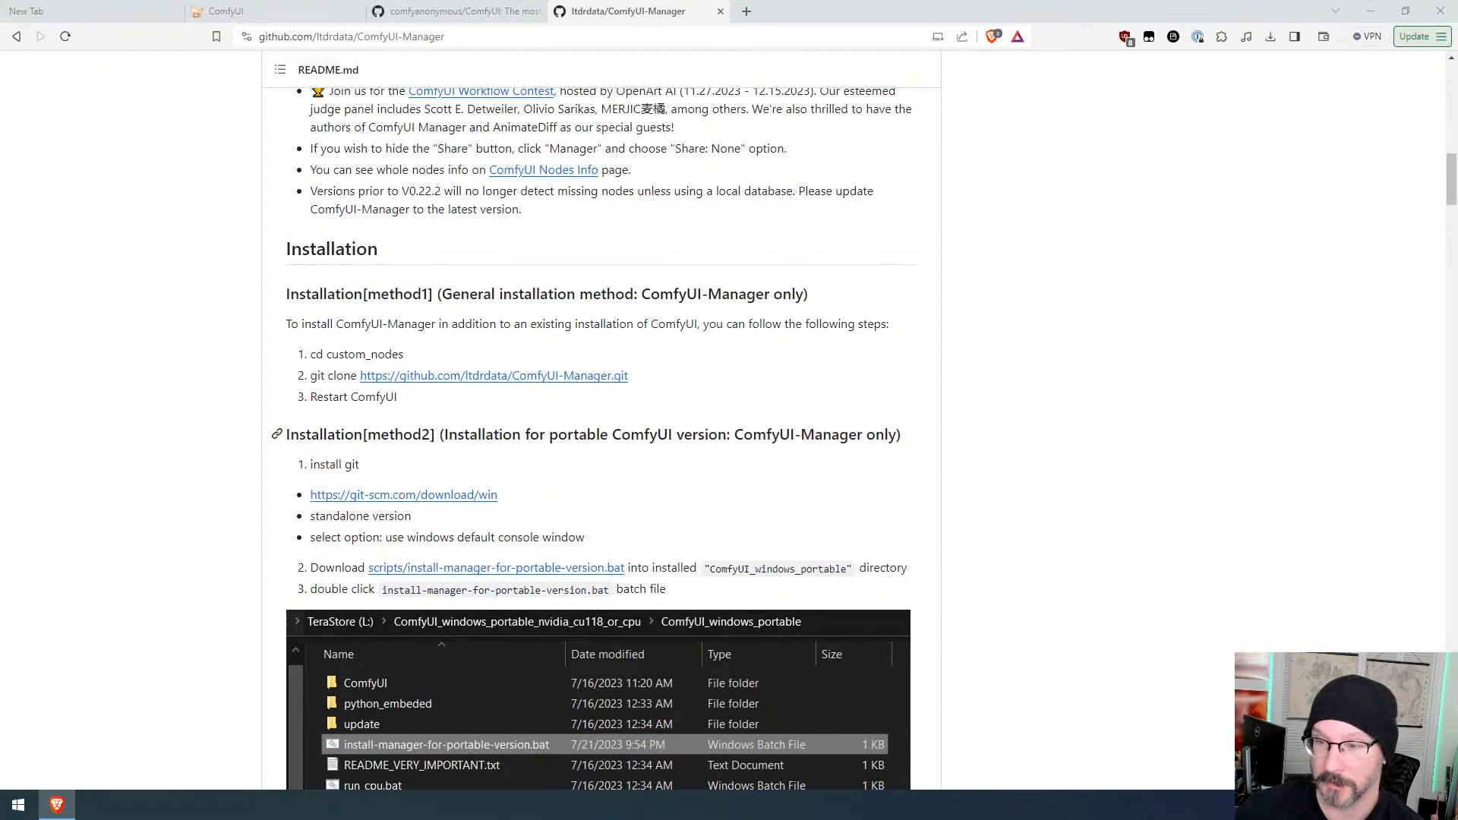
left_click(430, 10)
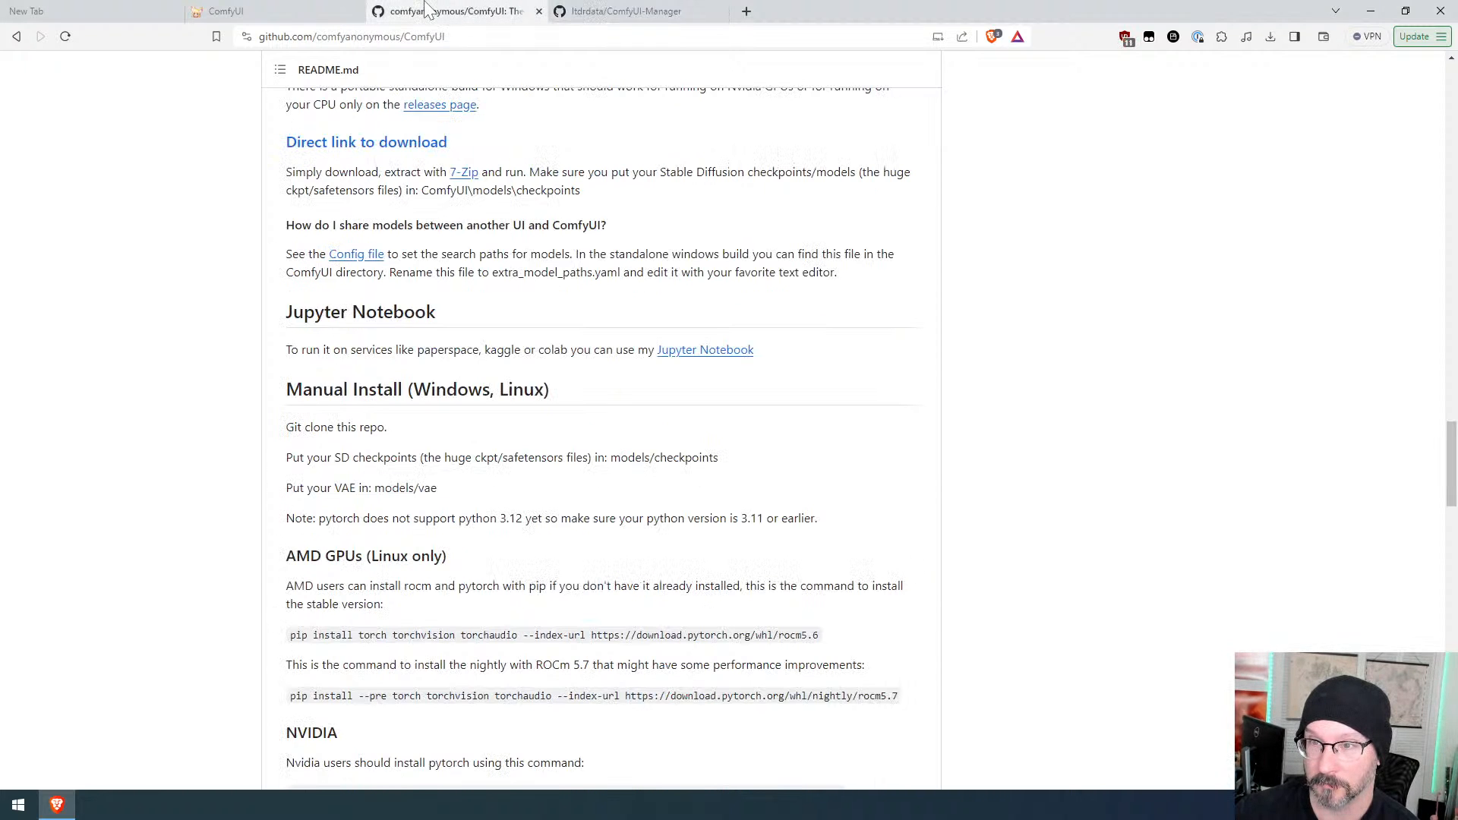
Step: Switch to the ComfyUI tab and open the node search on the empty canvas, then dismiss it
left_click(625, 14)
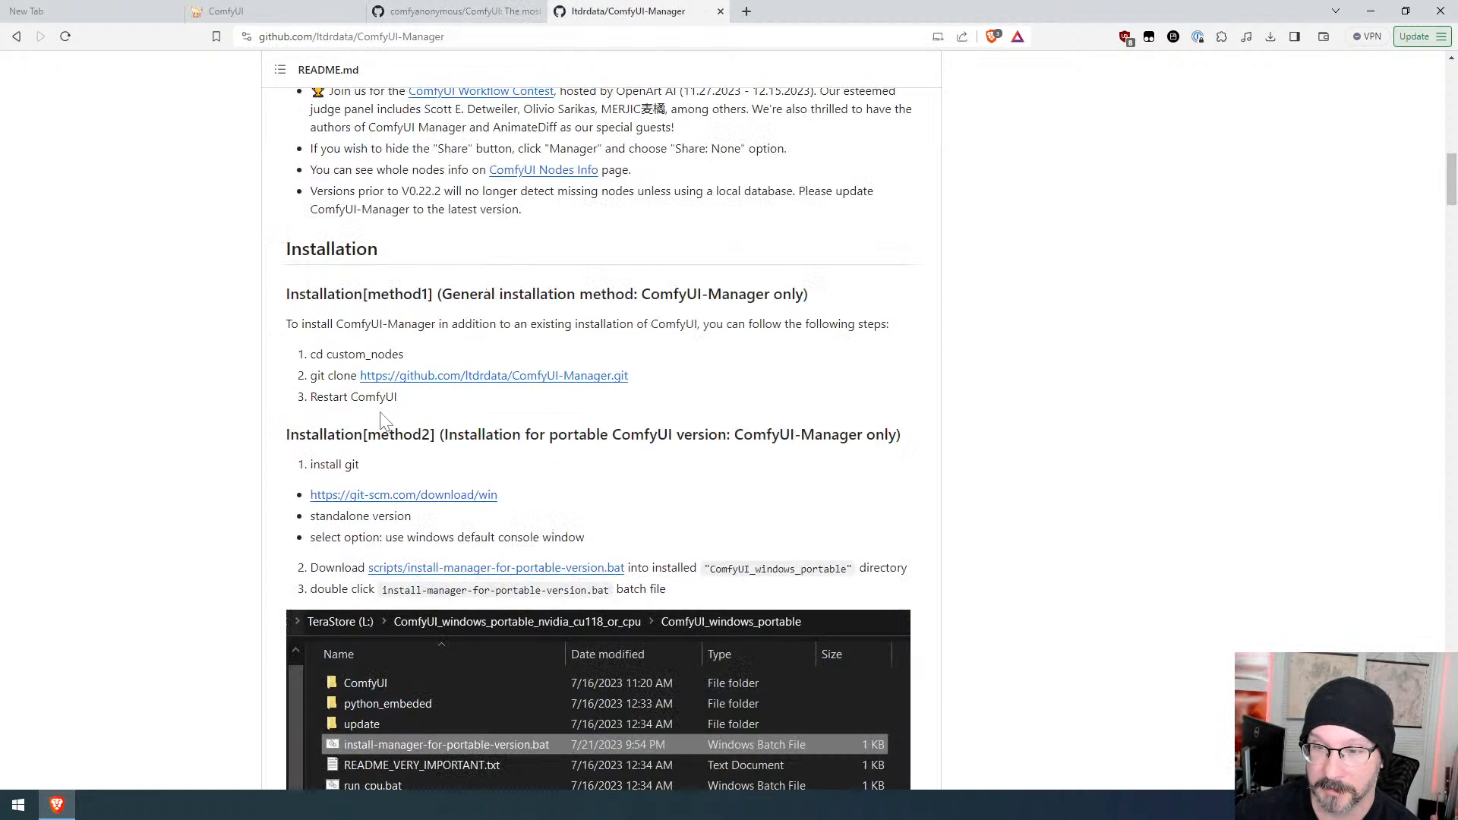
left_click(256, 9)
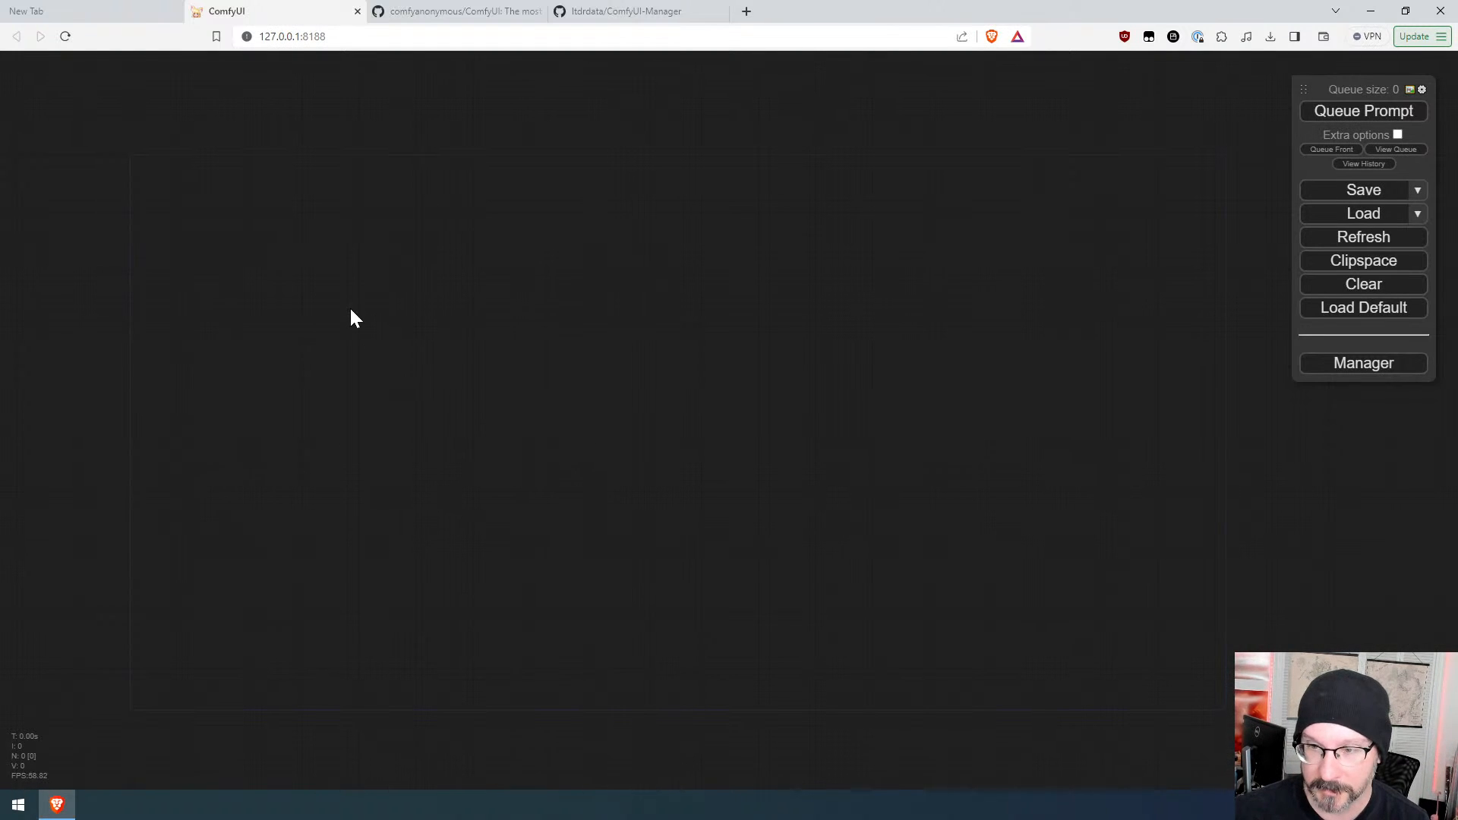
right_click(308, 293)
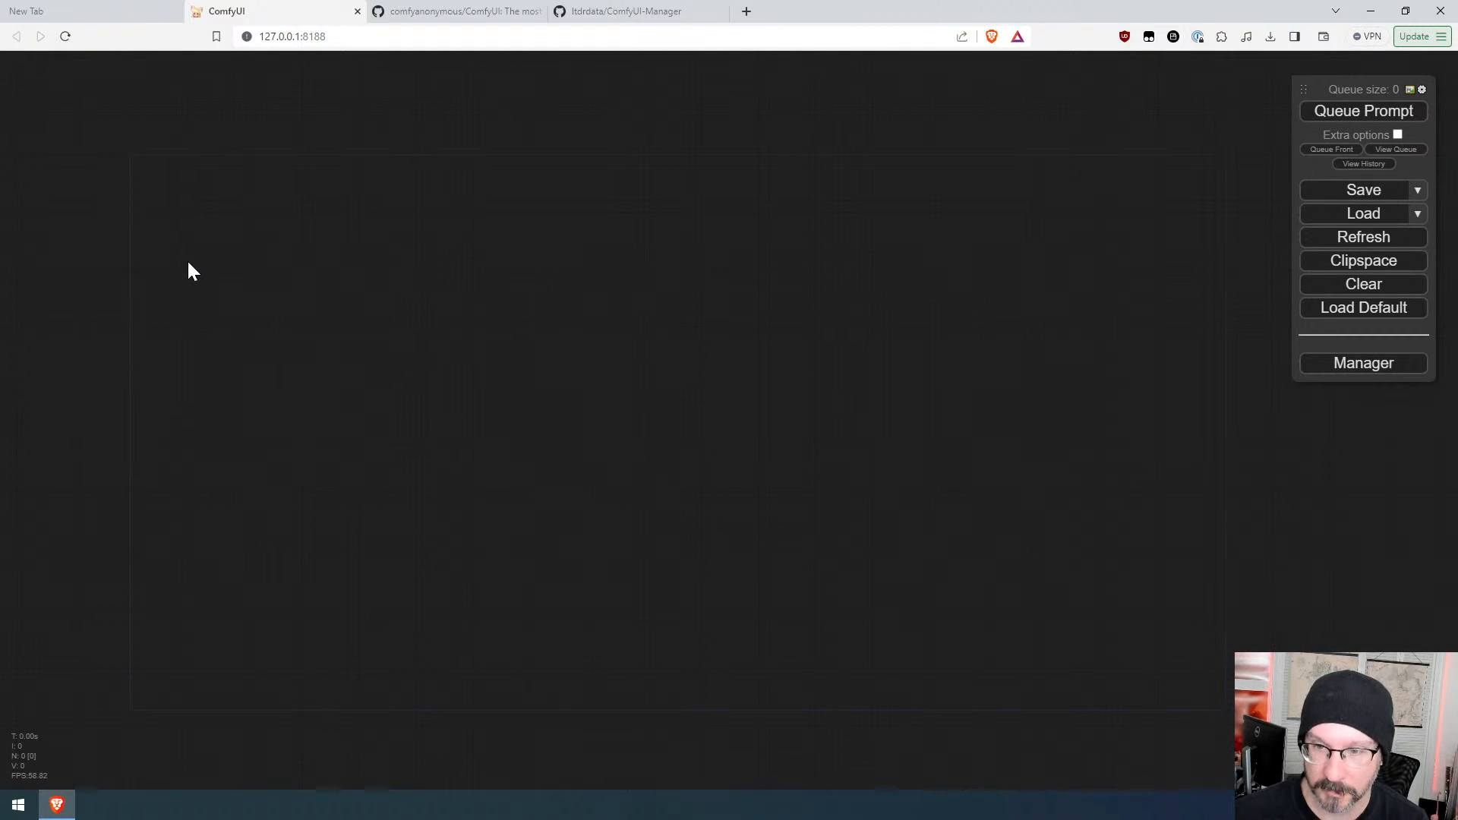
double_click(253, 258)
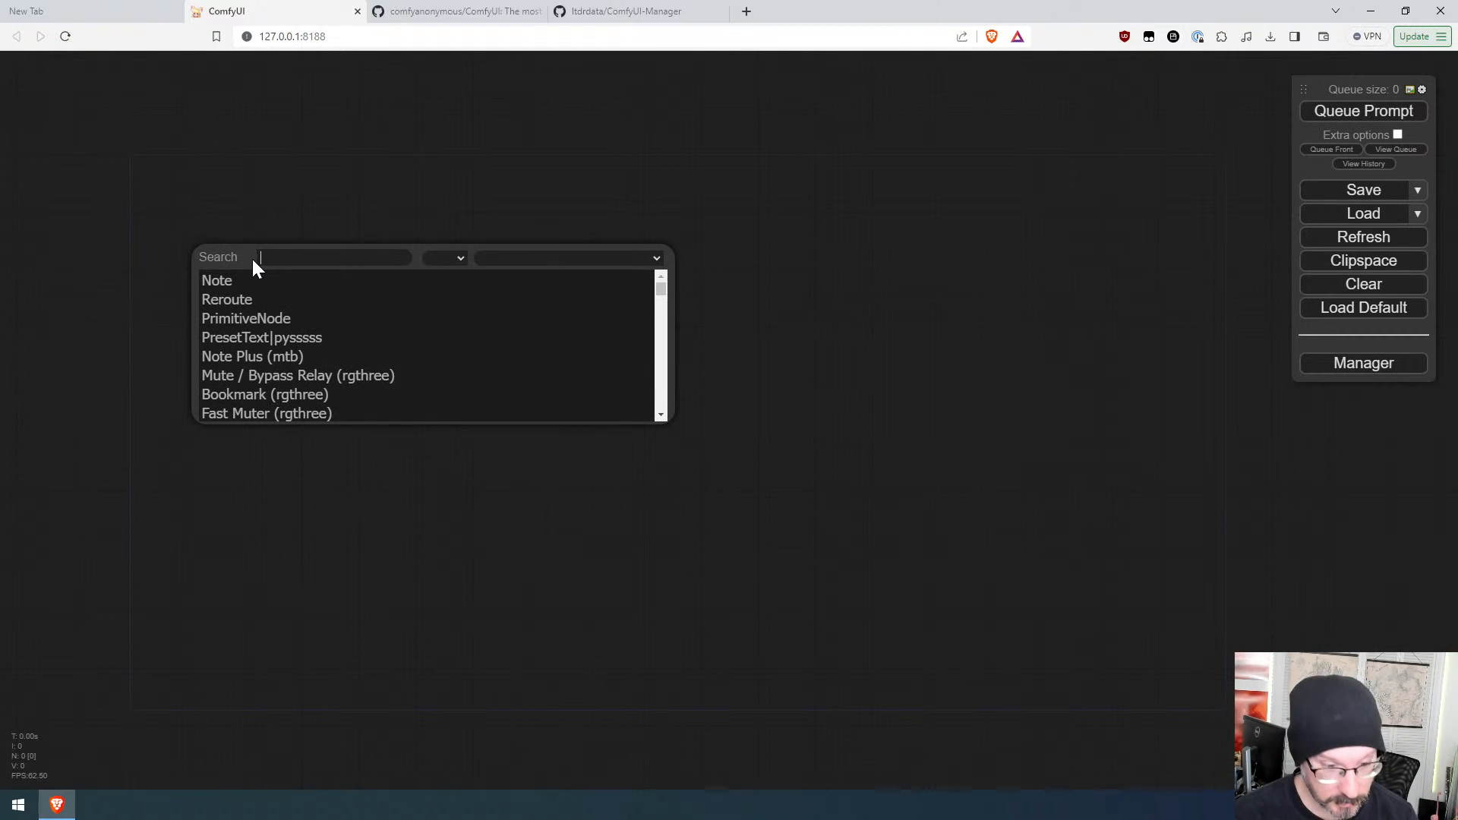
right_click(296, 213)
left_click(328, 208)
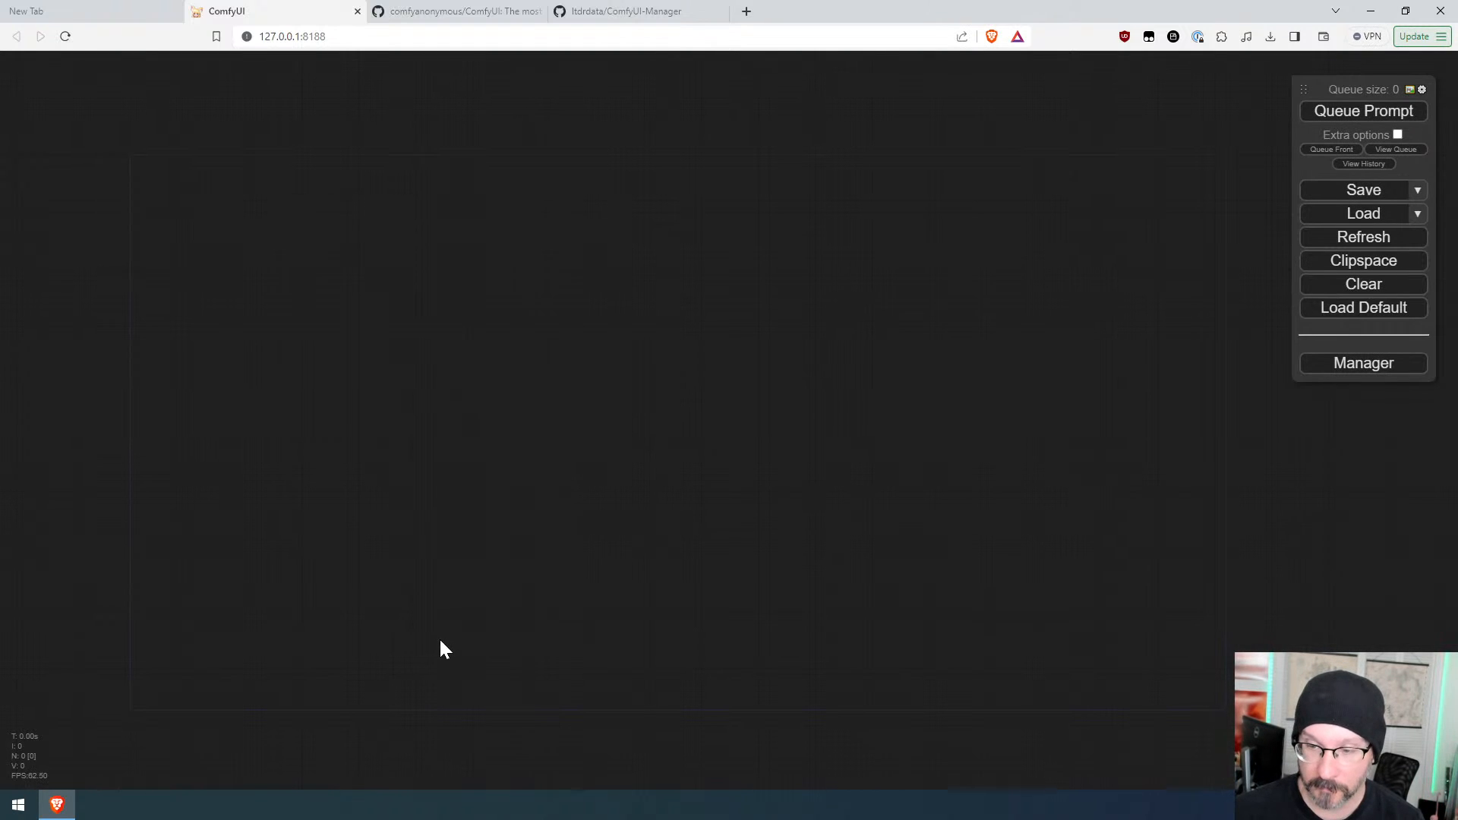
right_click(293, 232)
left_click(324, 230)
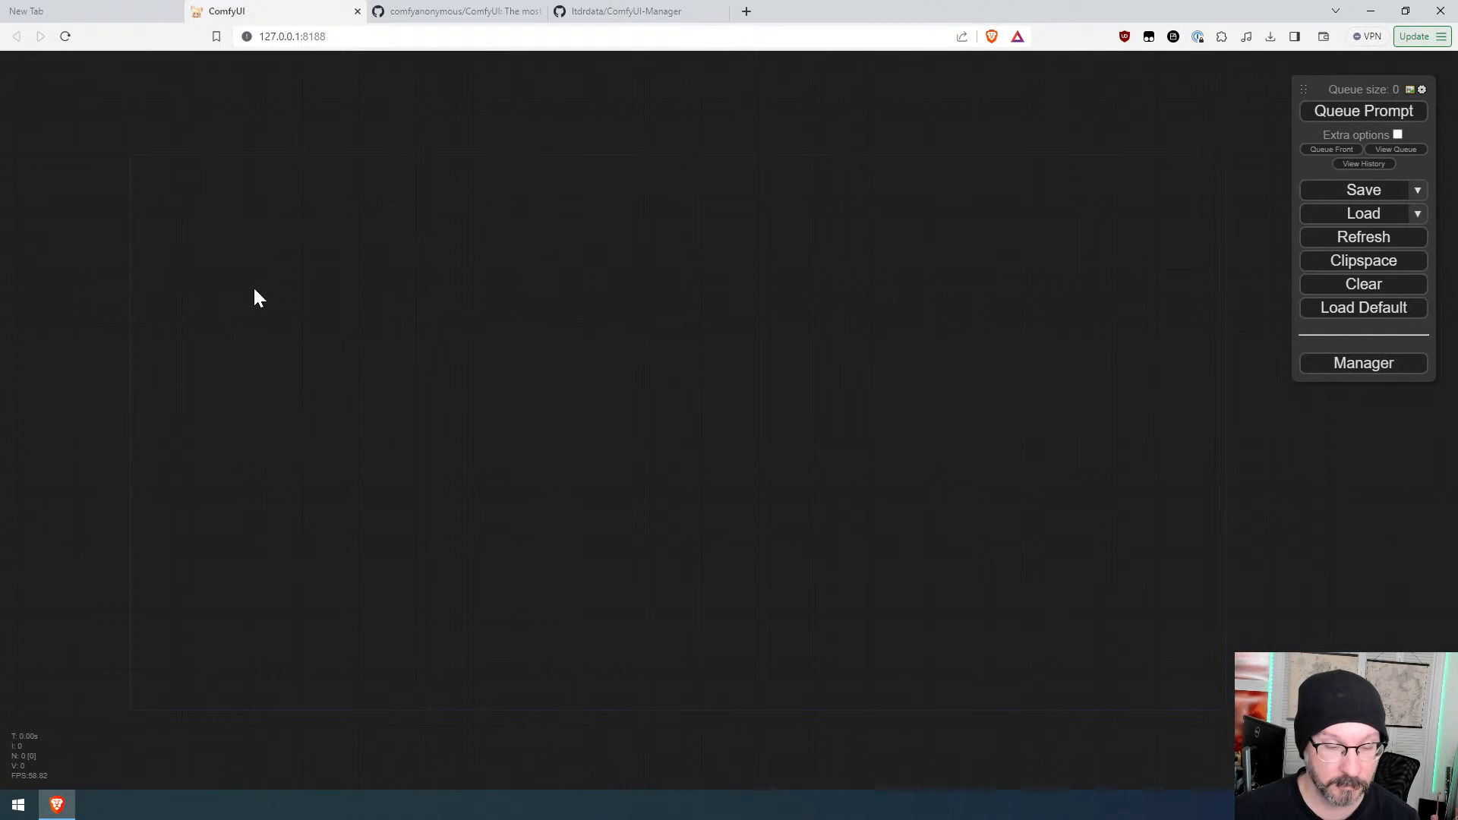
Step: Search the node list for loader, add a CheckpointLoaderSimple node, and position the Load Checkpoint node
double_click(220, 285)
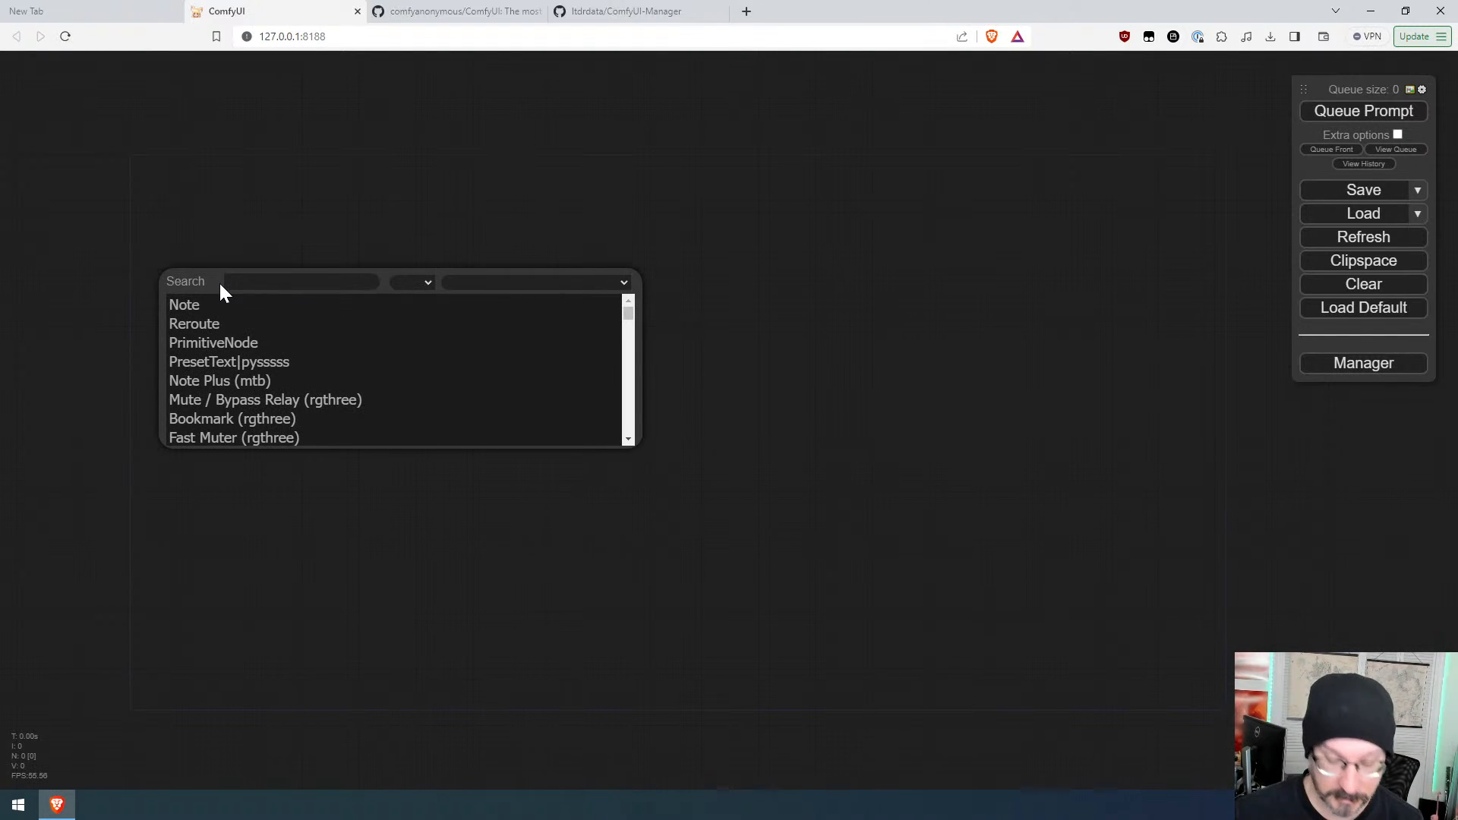
type("loader")
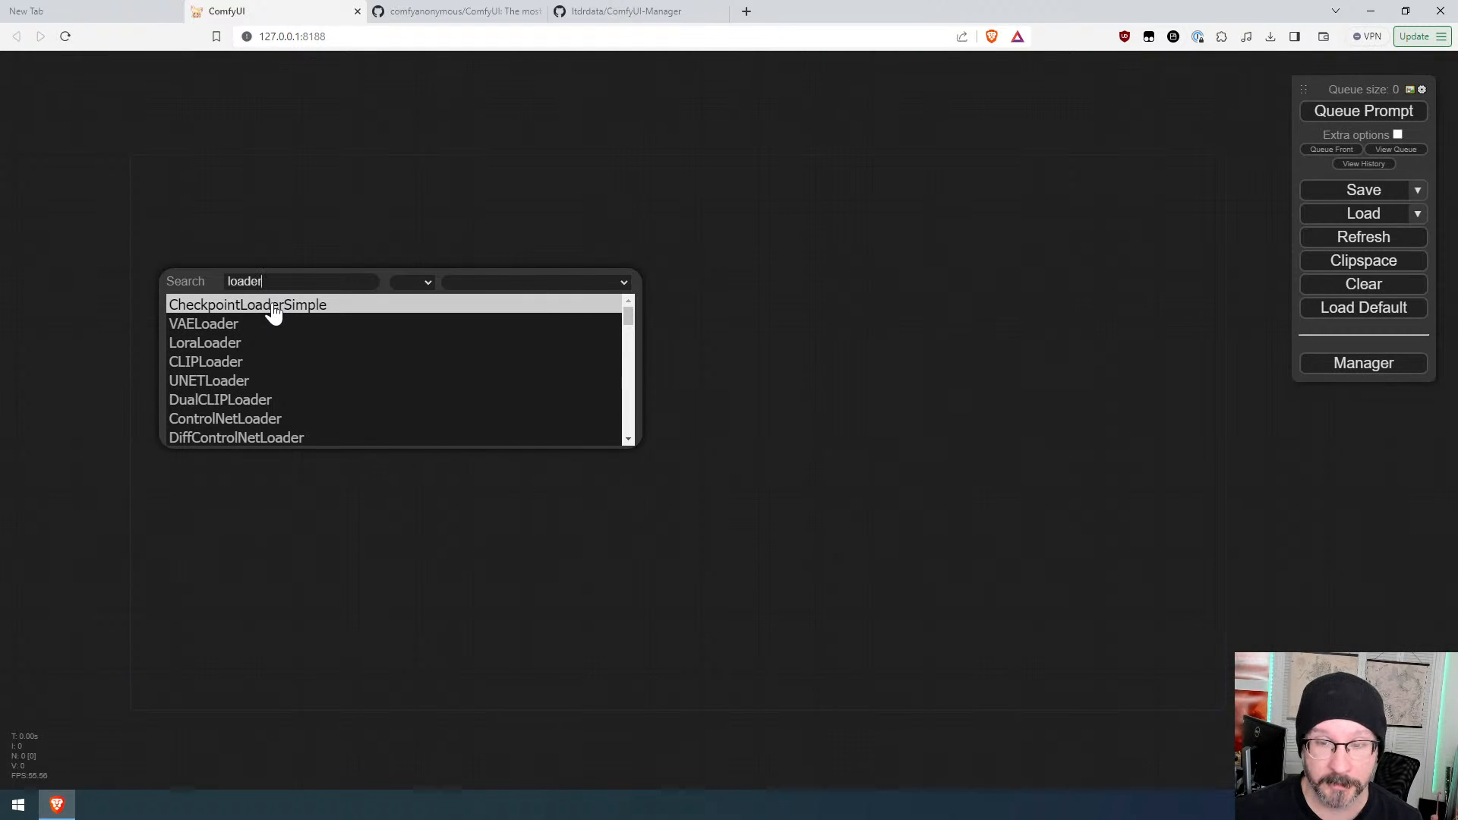
left_click_drag(262, 281, 228, 281)
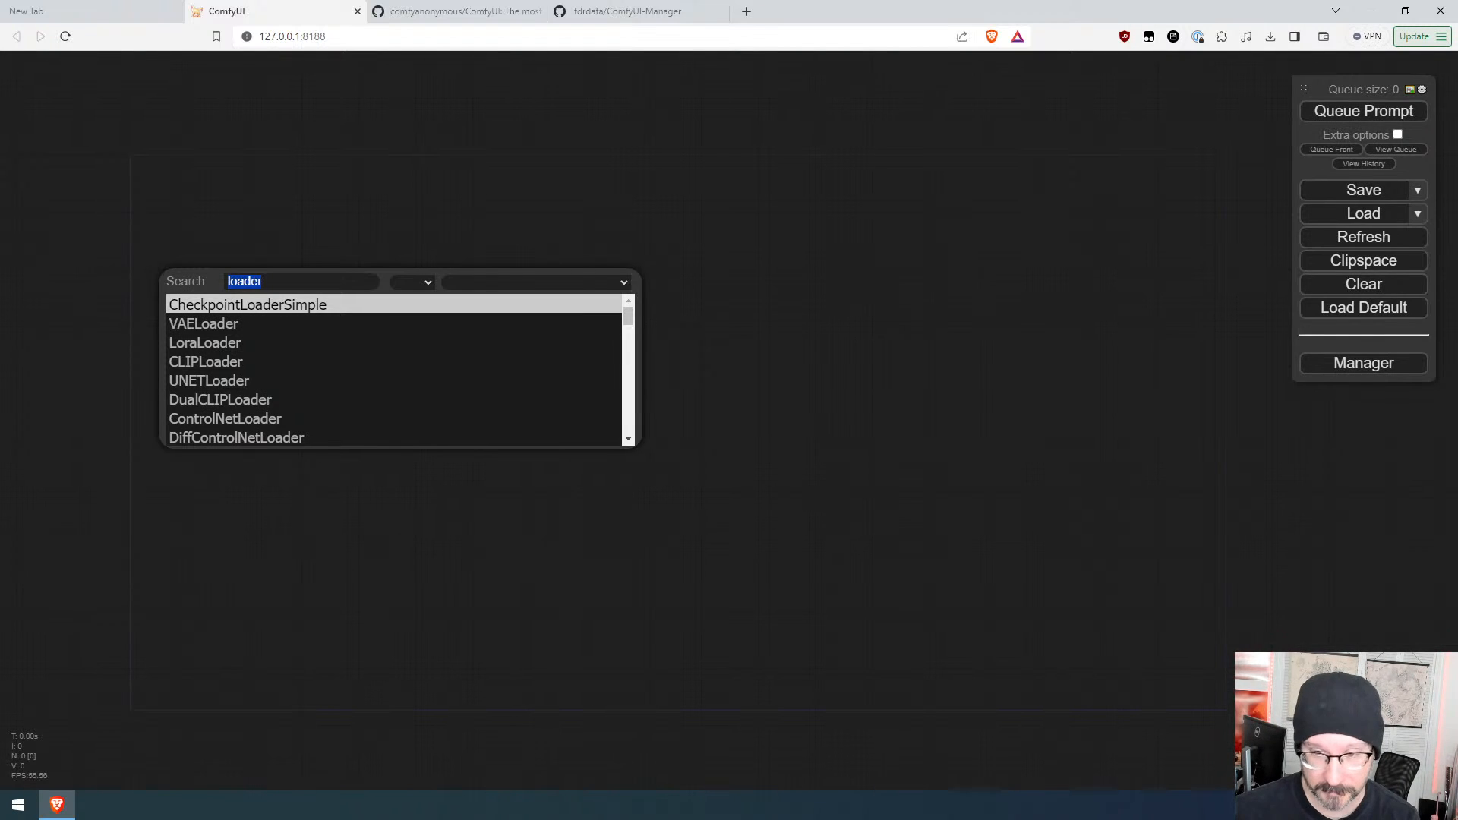
left_click(287, 307)
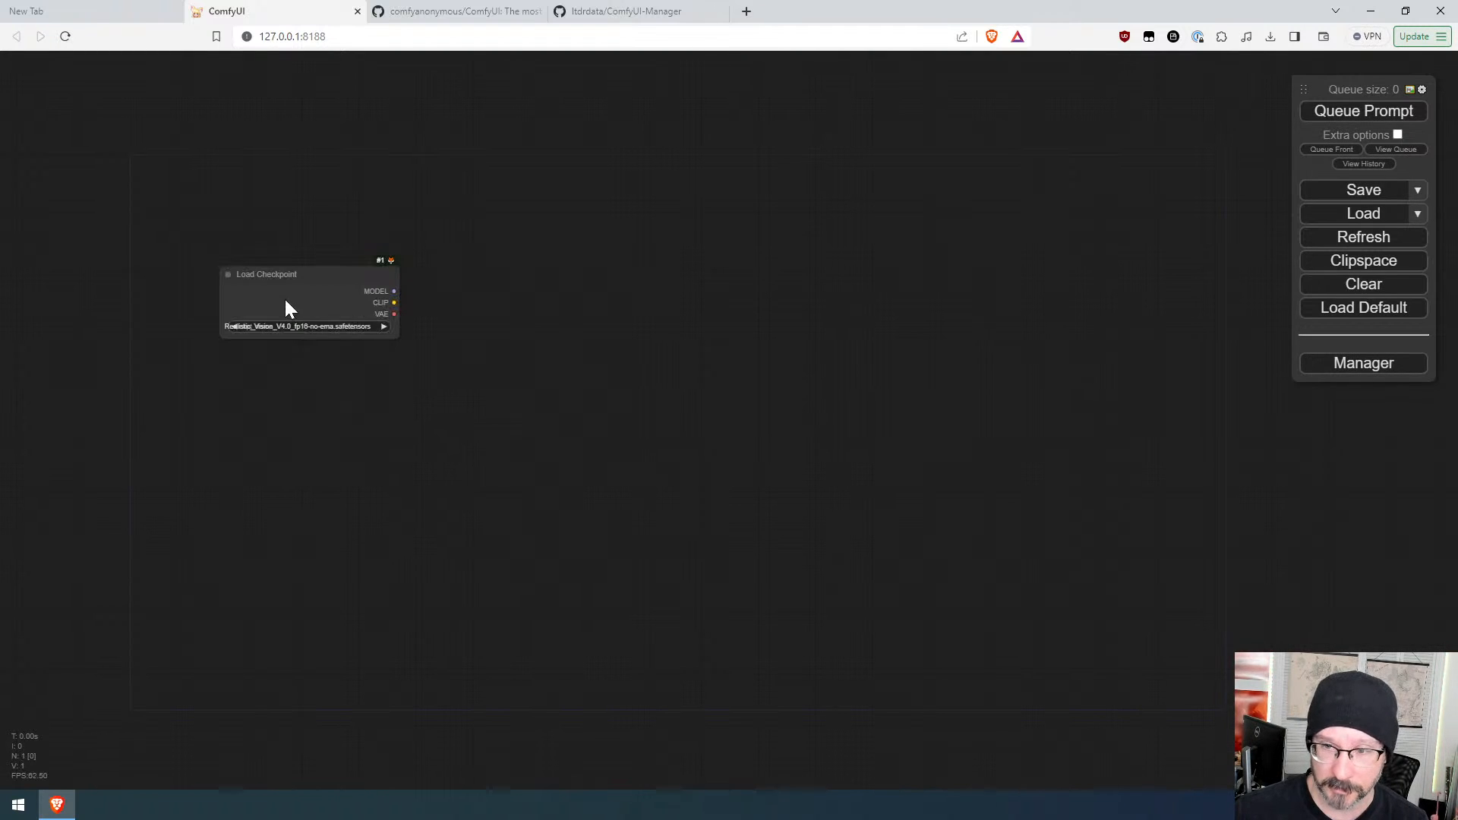
left_click_drag(301, 277, 271, 294)
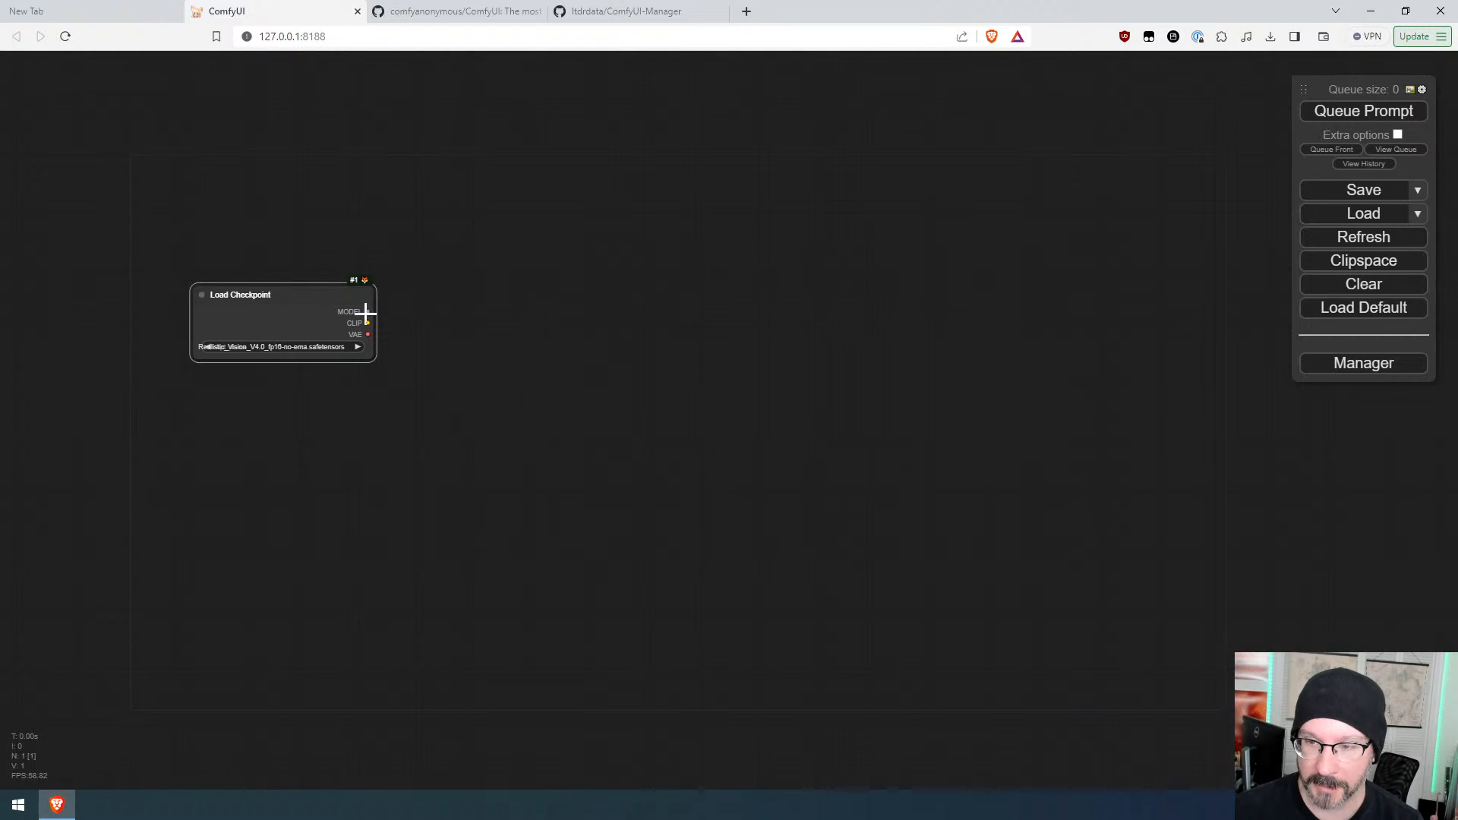
right_click(501, 279)
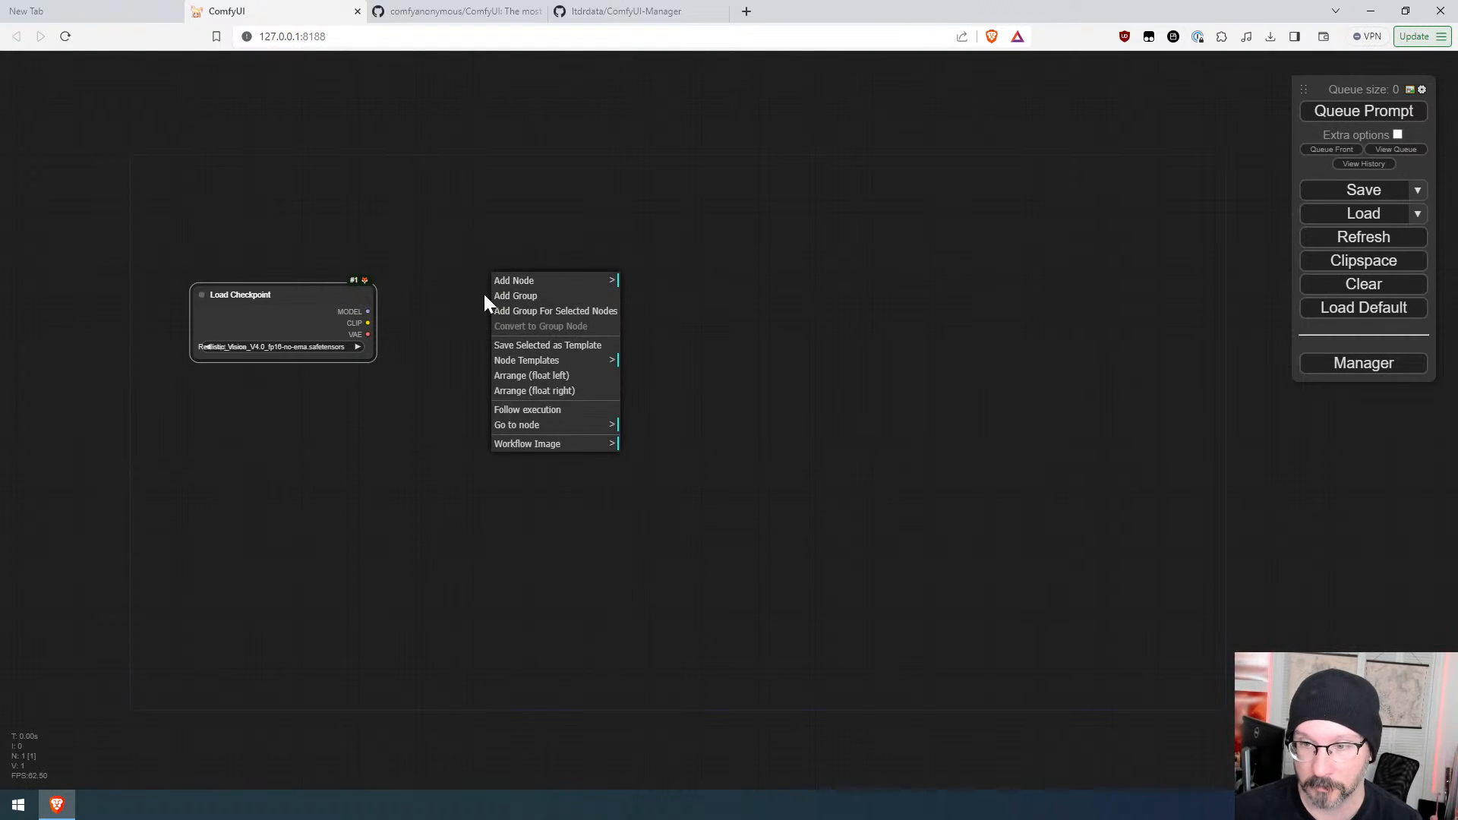
double_click(457, 287)
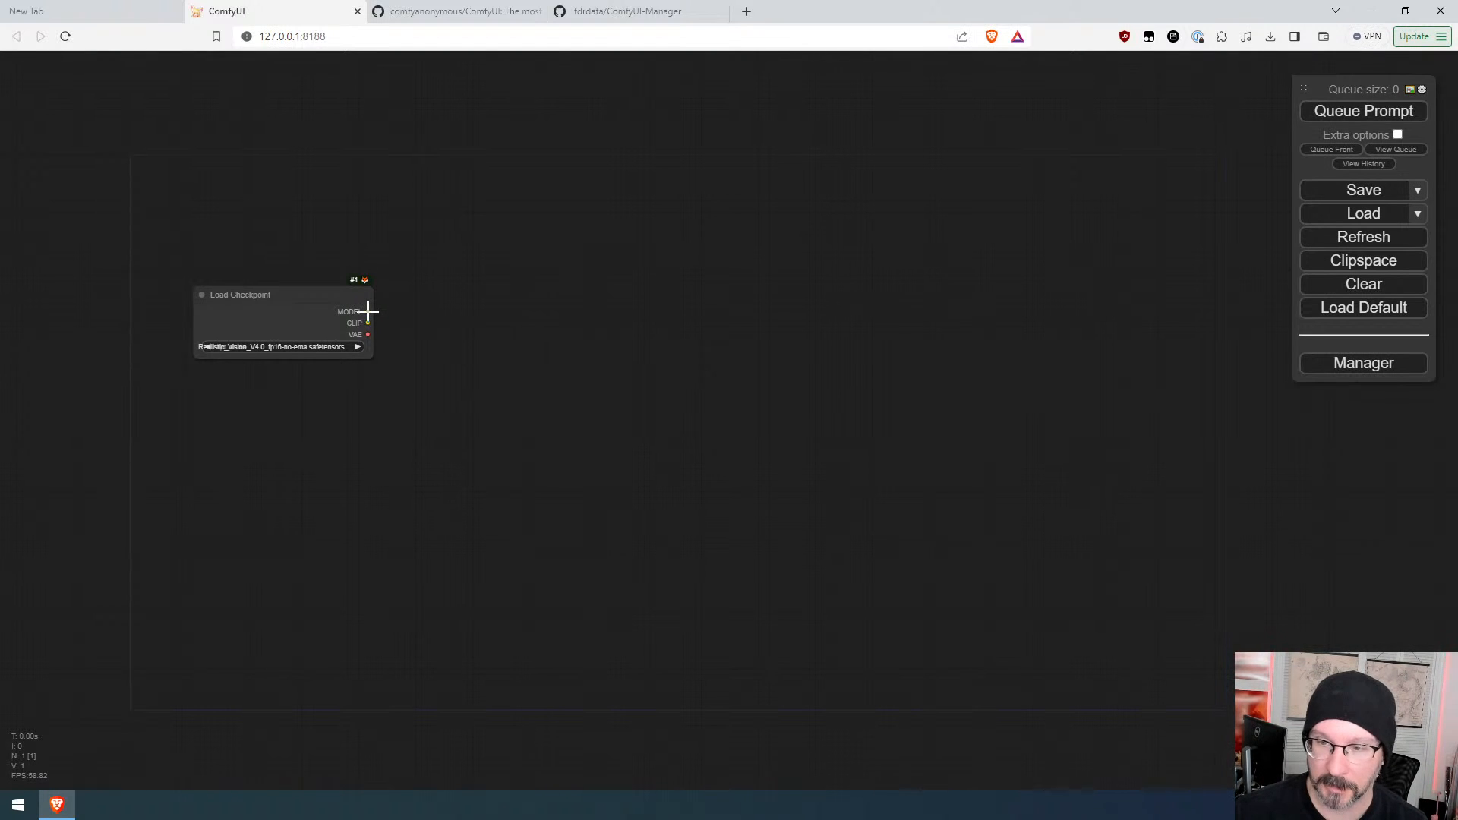
left_click_drag(369, 312, 536, 273)
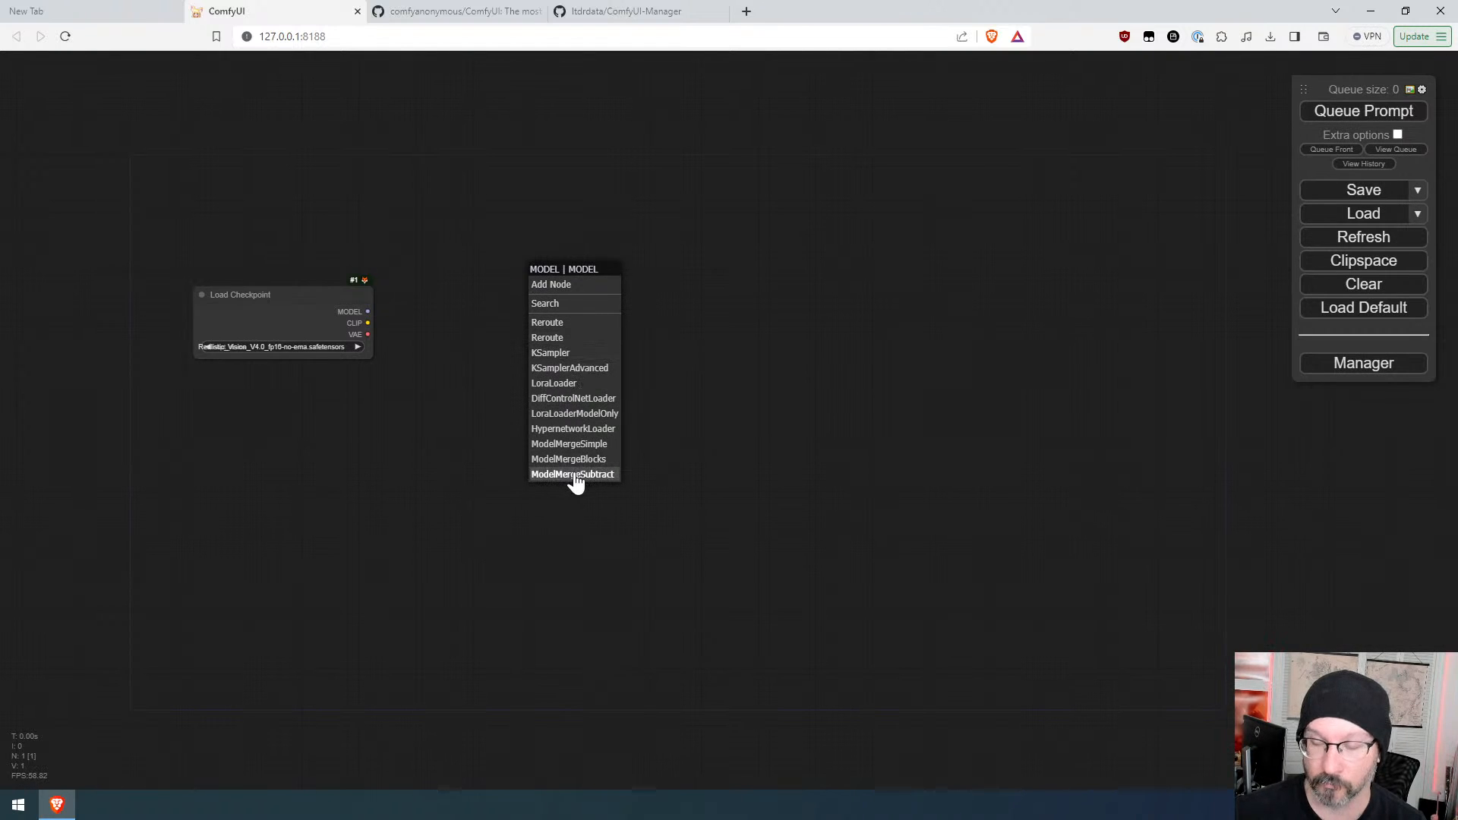
left_click(373, 312)
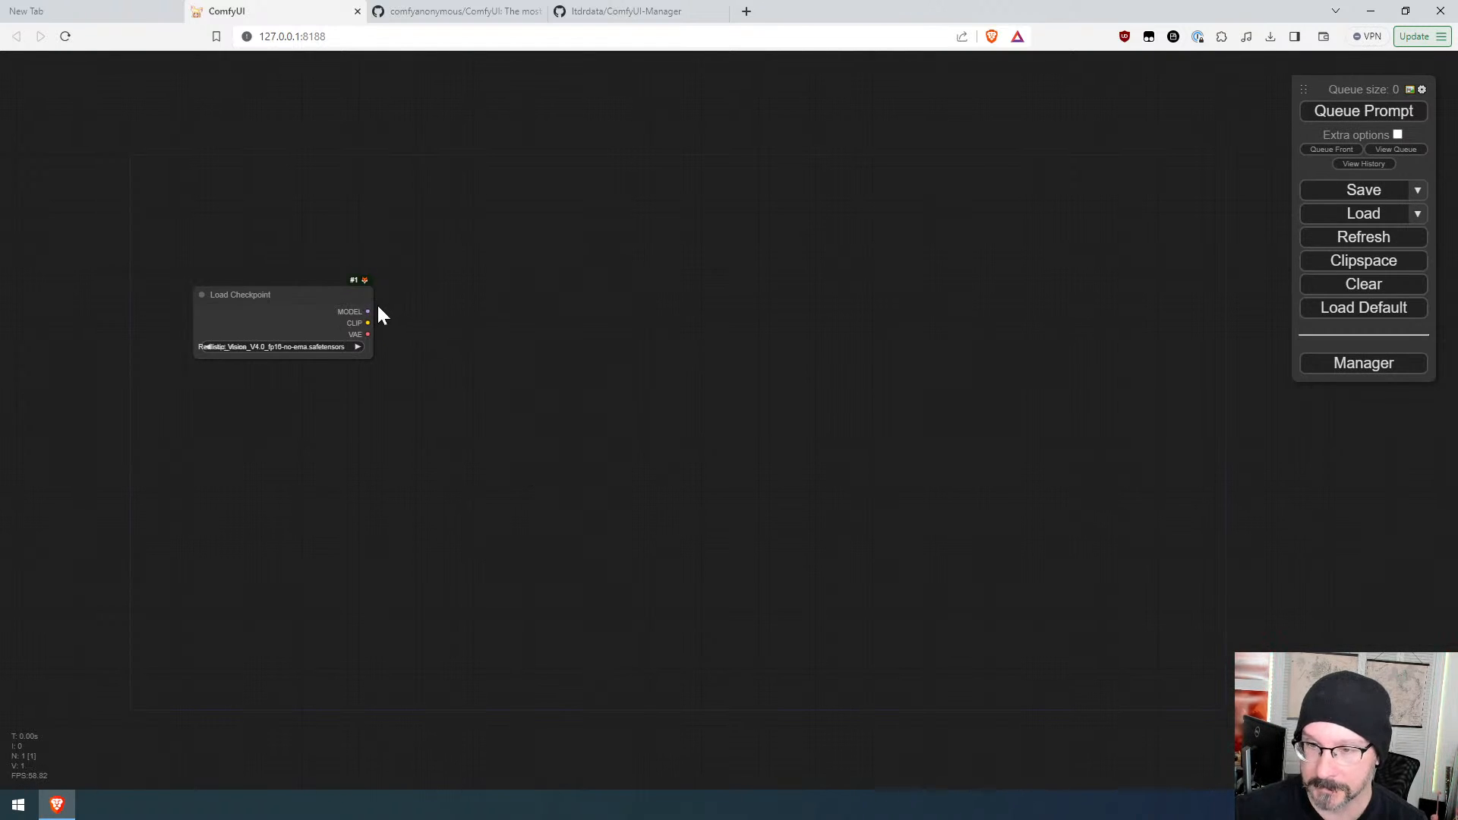
Step: Select Realistic_Vision_V4.0_fp16-no-ema.safetensors as the checkpoint and widen the Load Checkpoint node
left_click(294, 345)
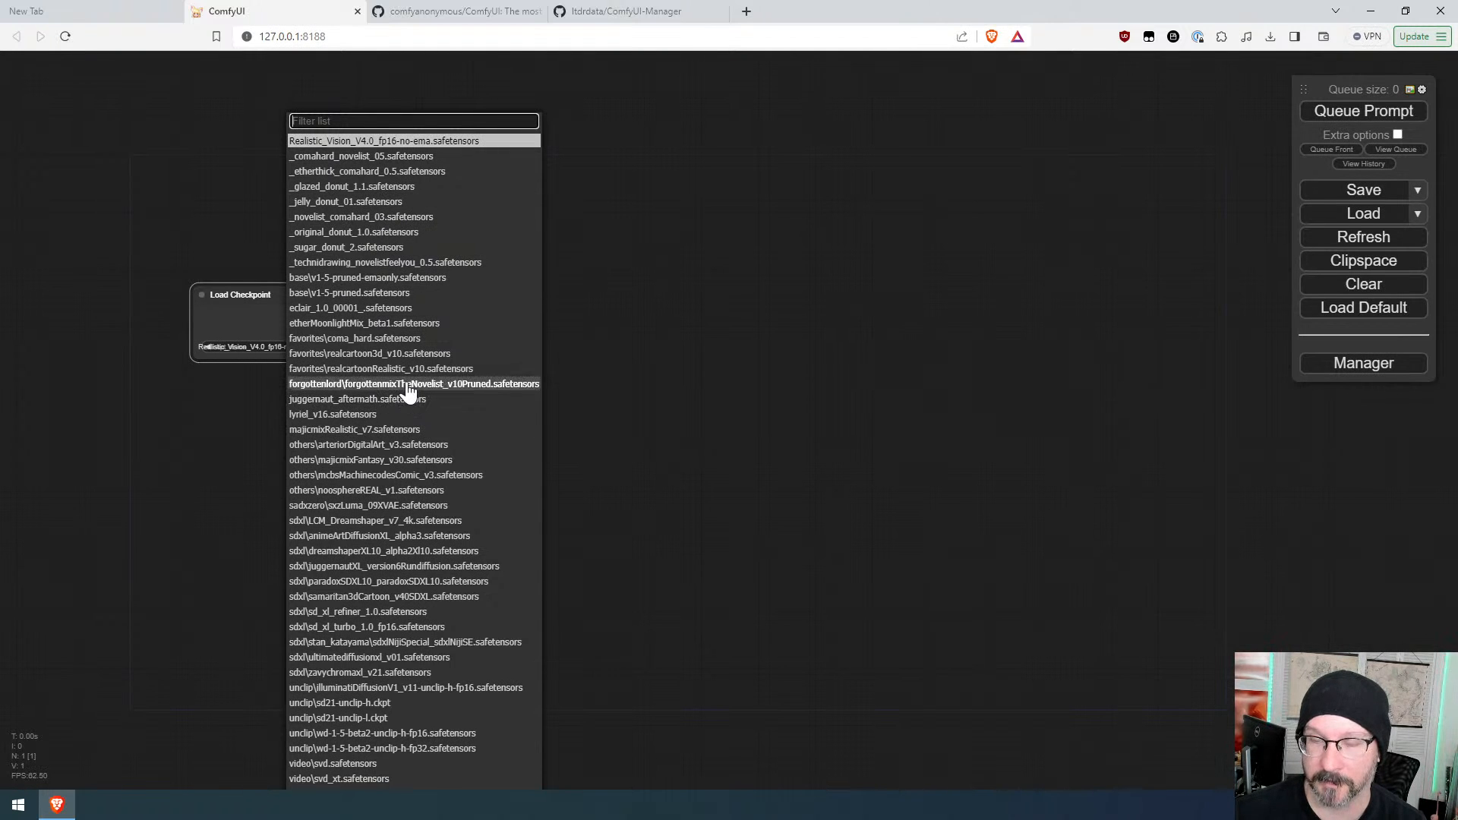
left_click(385, 142)
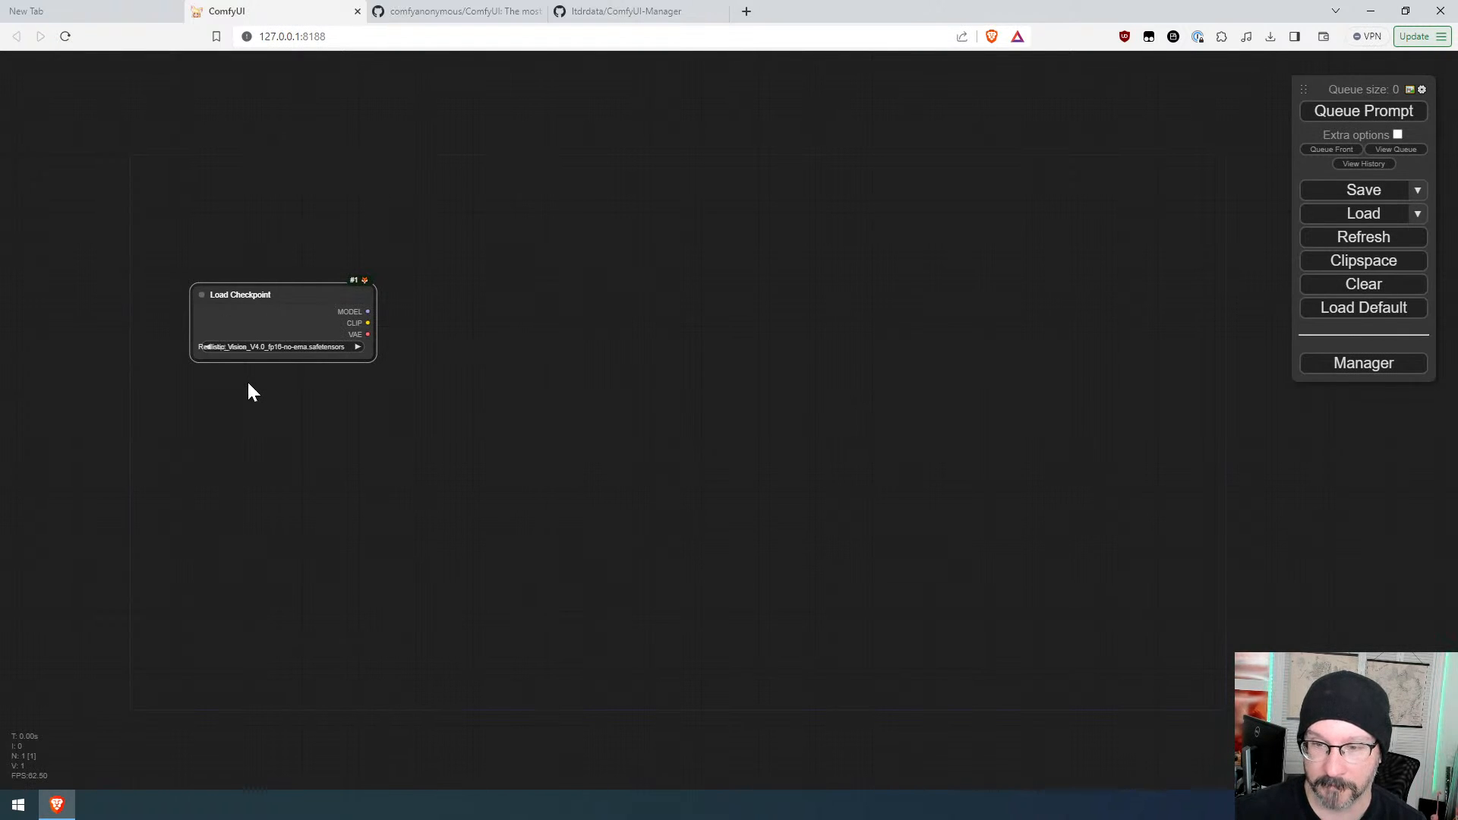
left_click_drag(371, 357, 427, 360)
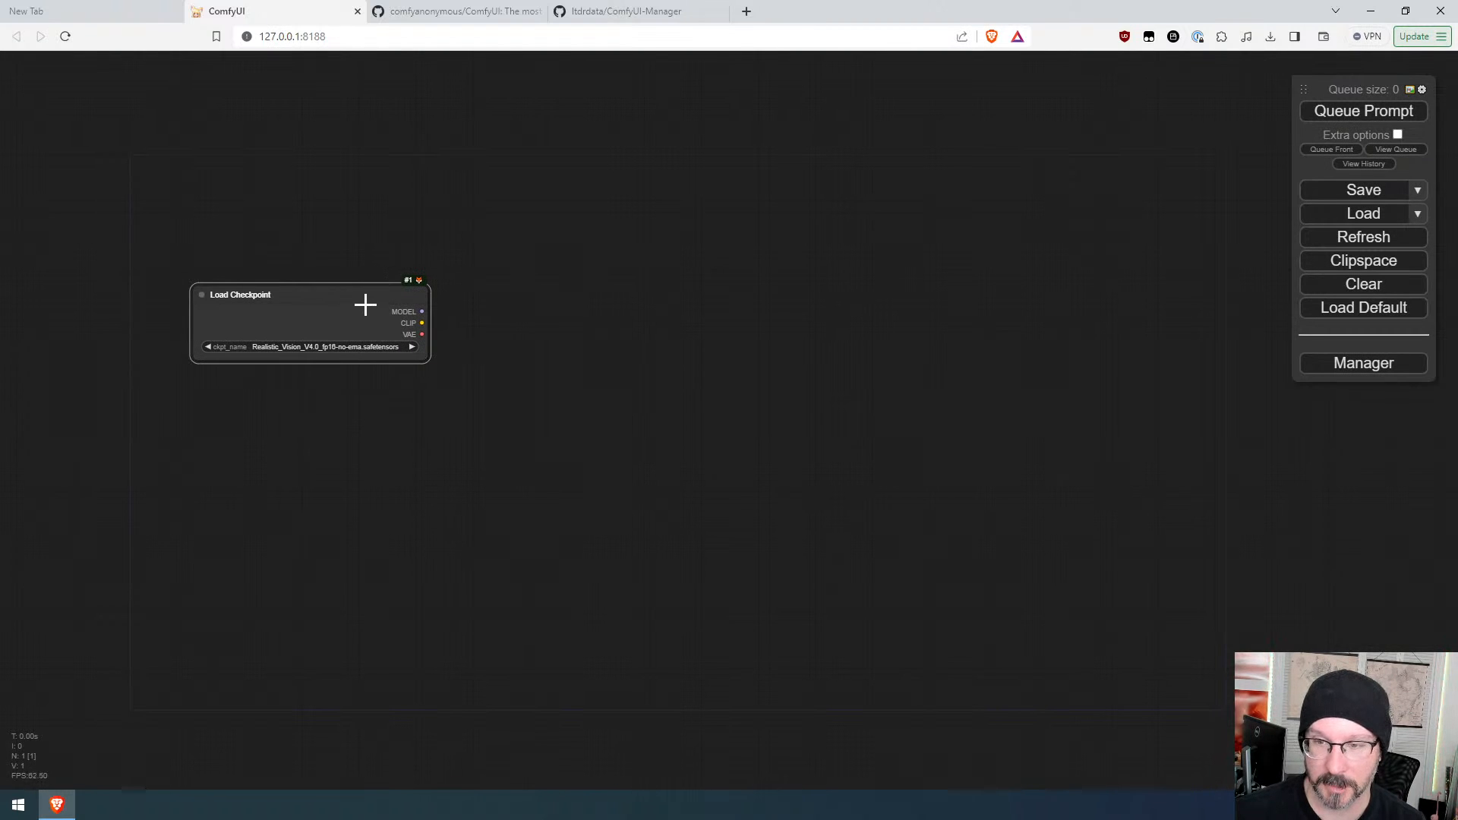
Step: Move the Load Checkpoint node up and add two CLIP Text Encode nodes fed from its CLIP output
left_click_drag(364, 303, 320, 190)
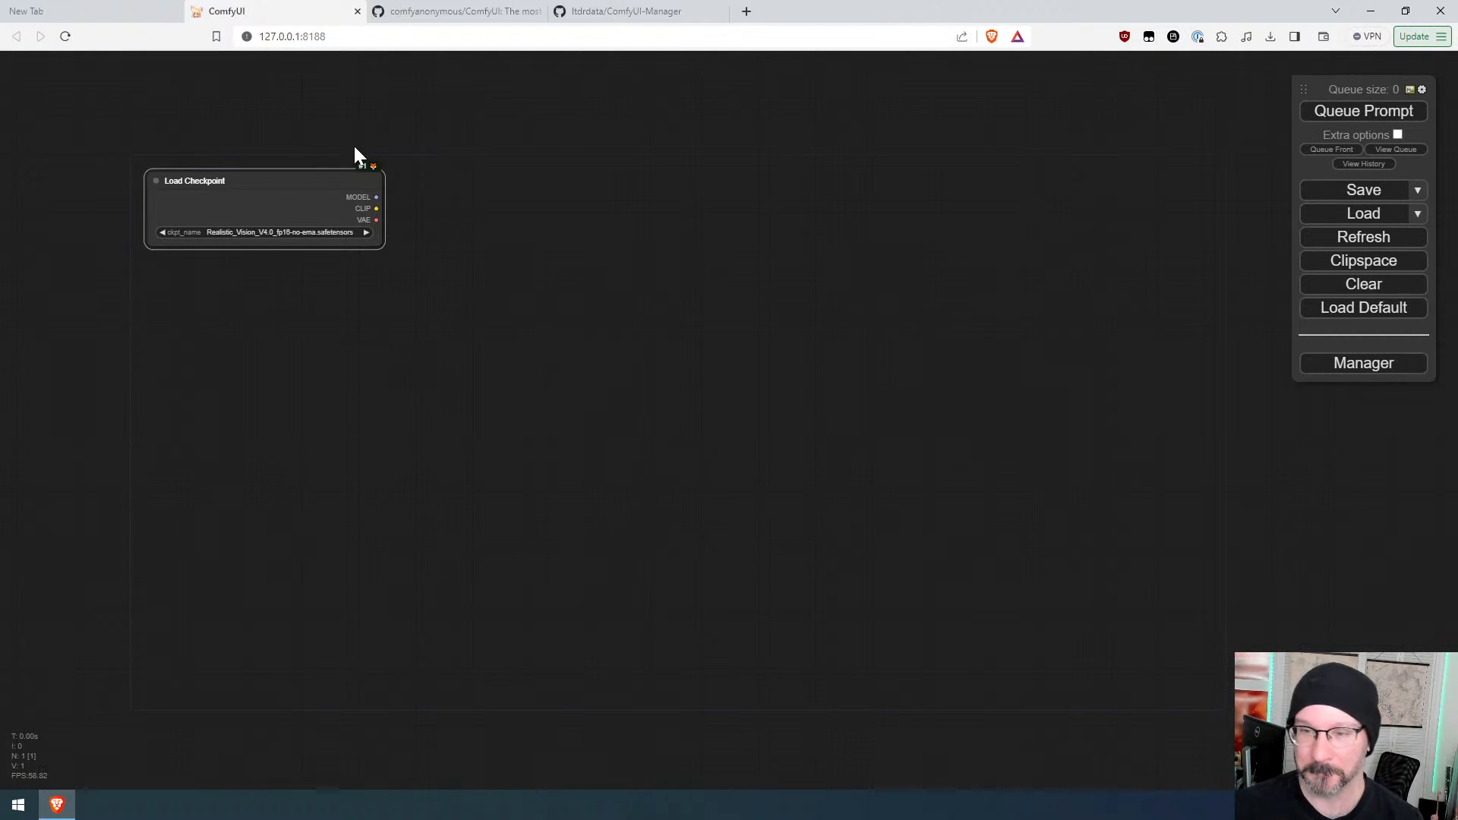
left_click_drag(376, 208, 438, 228)
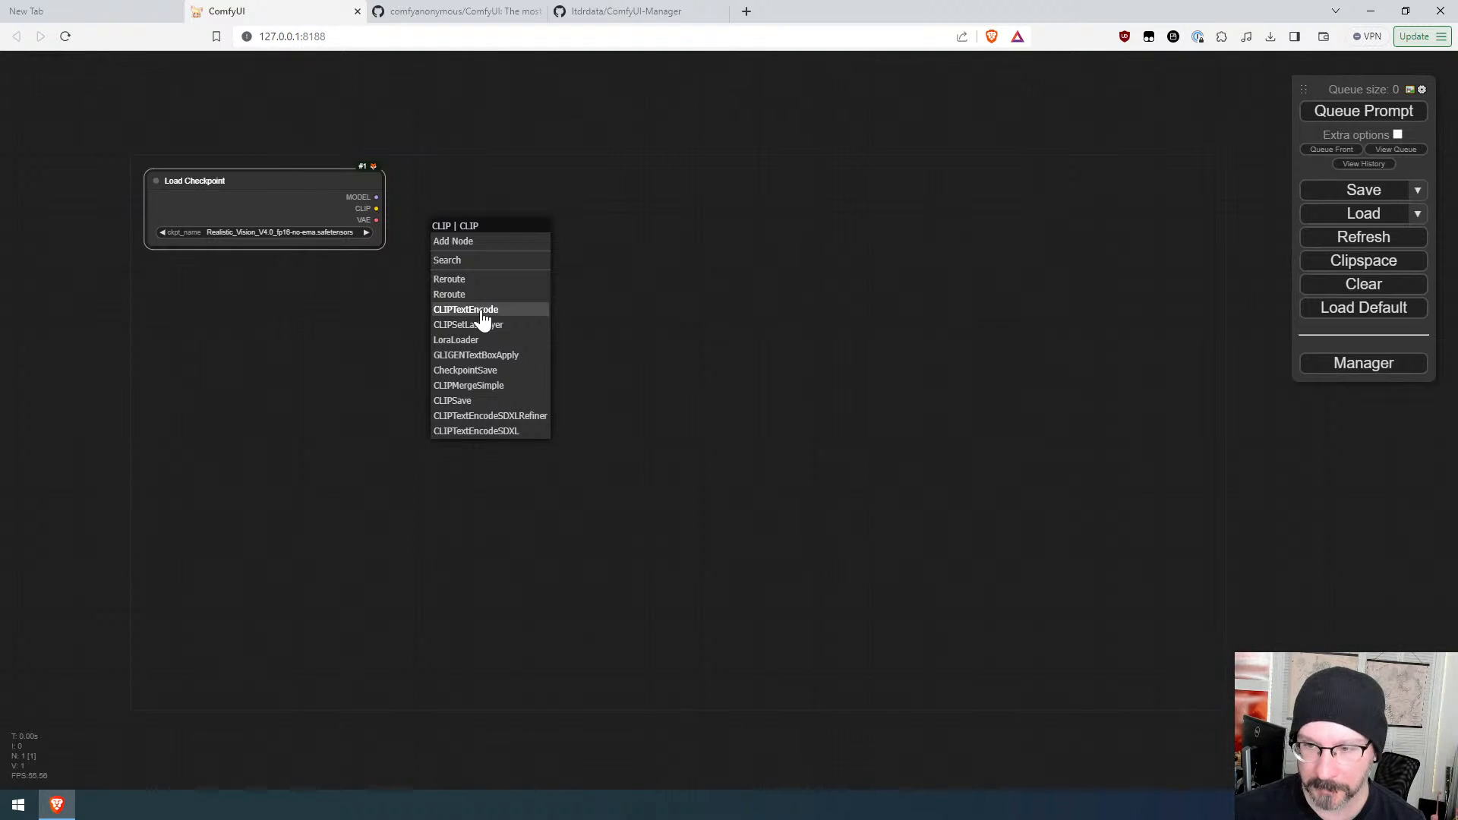
left_click(482, 310)
left_click_drag(376, 208, 527, 375)
left_click(476, 437)
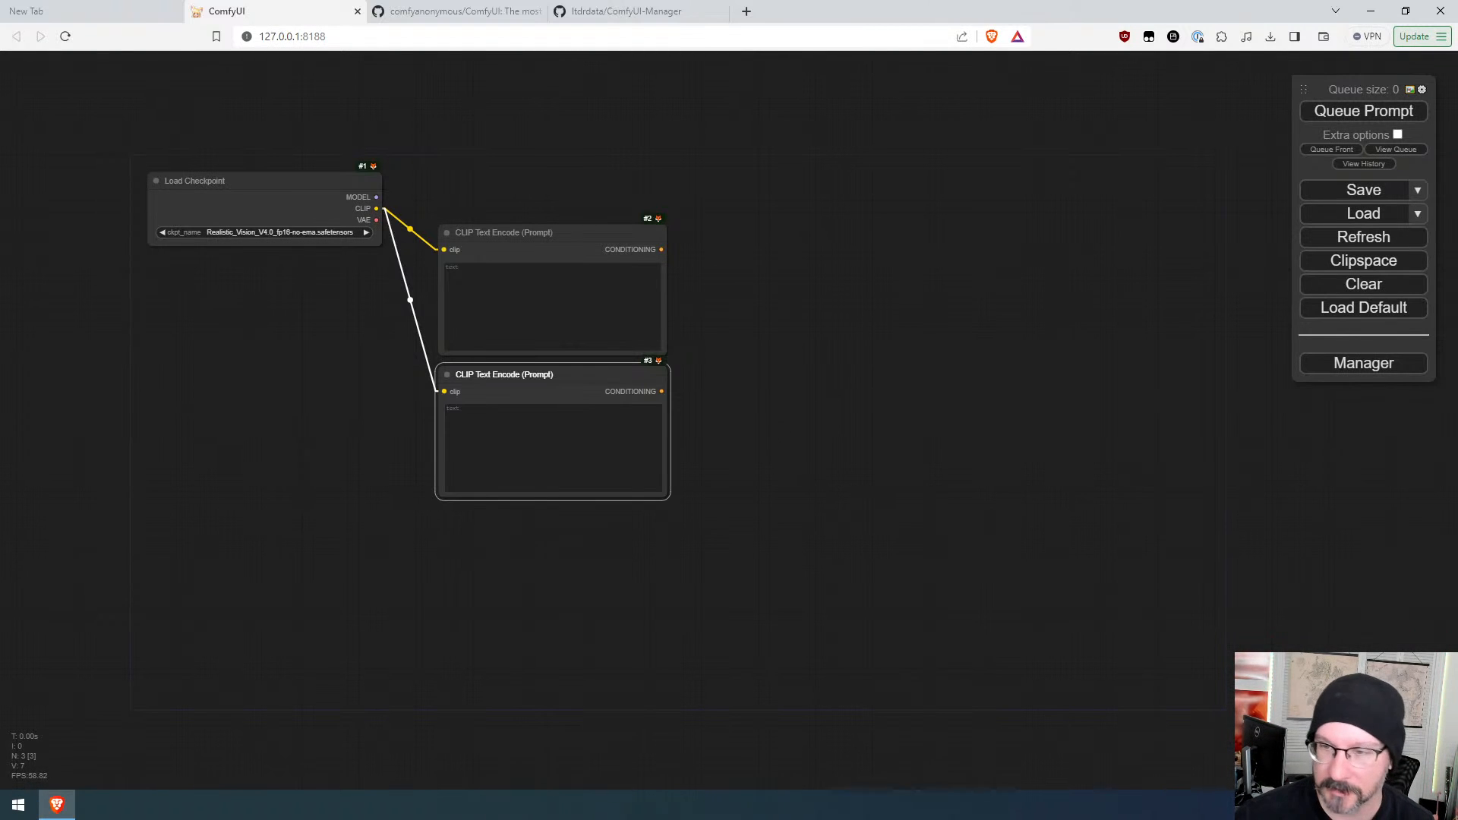
Step: Add a KSampler node connected to the checkpoint's MODEL output and position it
left_click(553, 307)
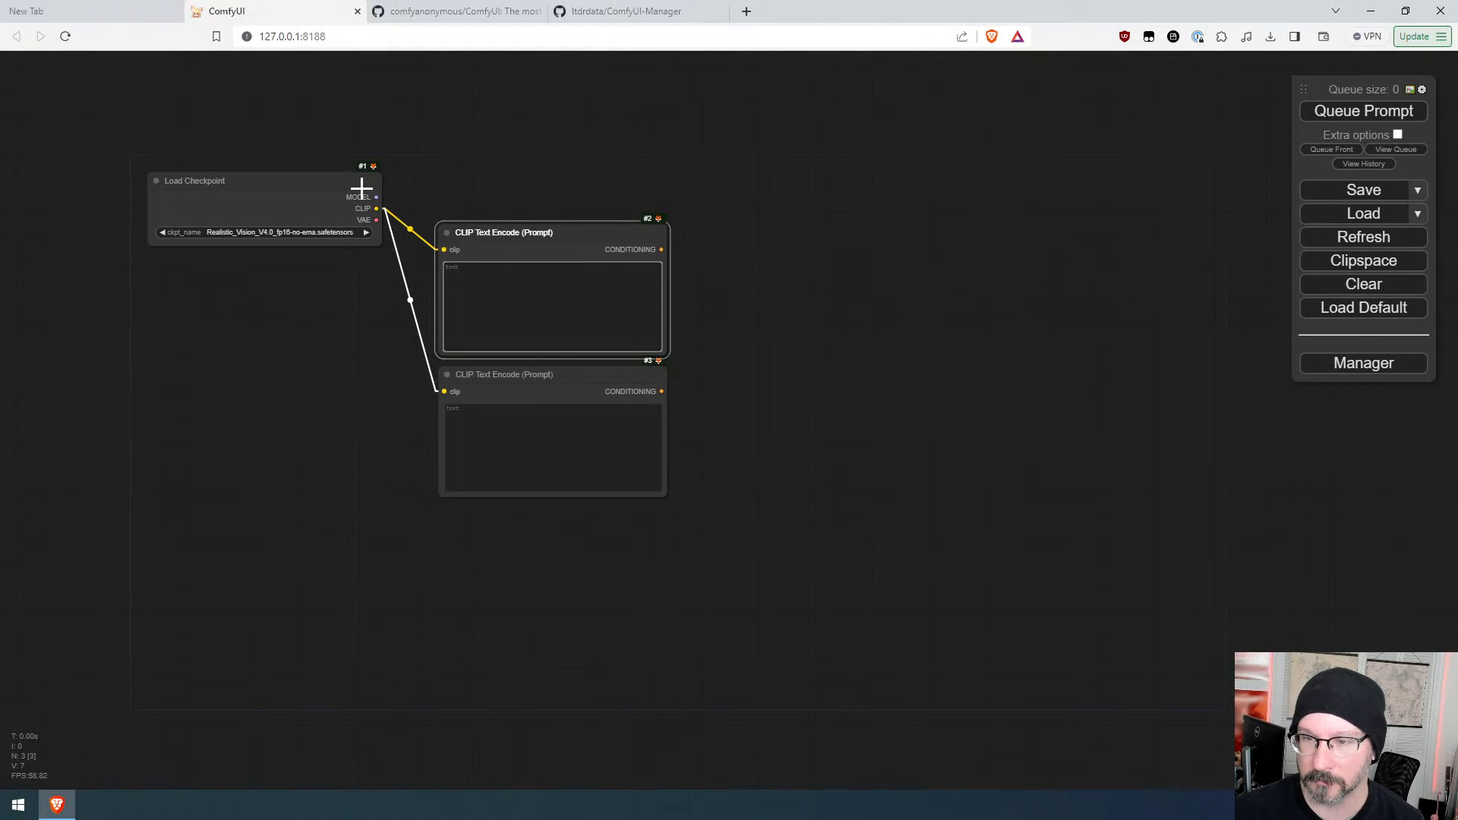
left_click_drag(375, 197, 721, 202)
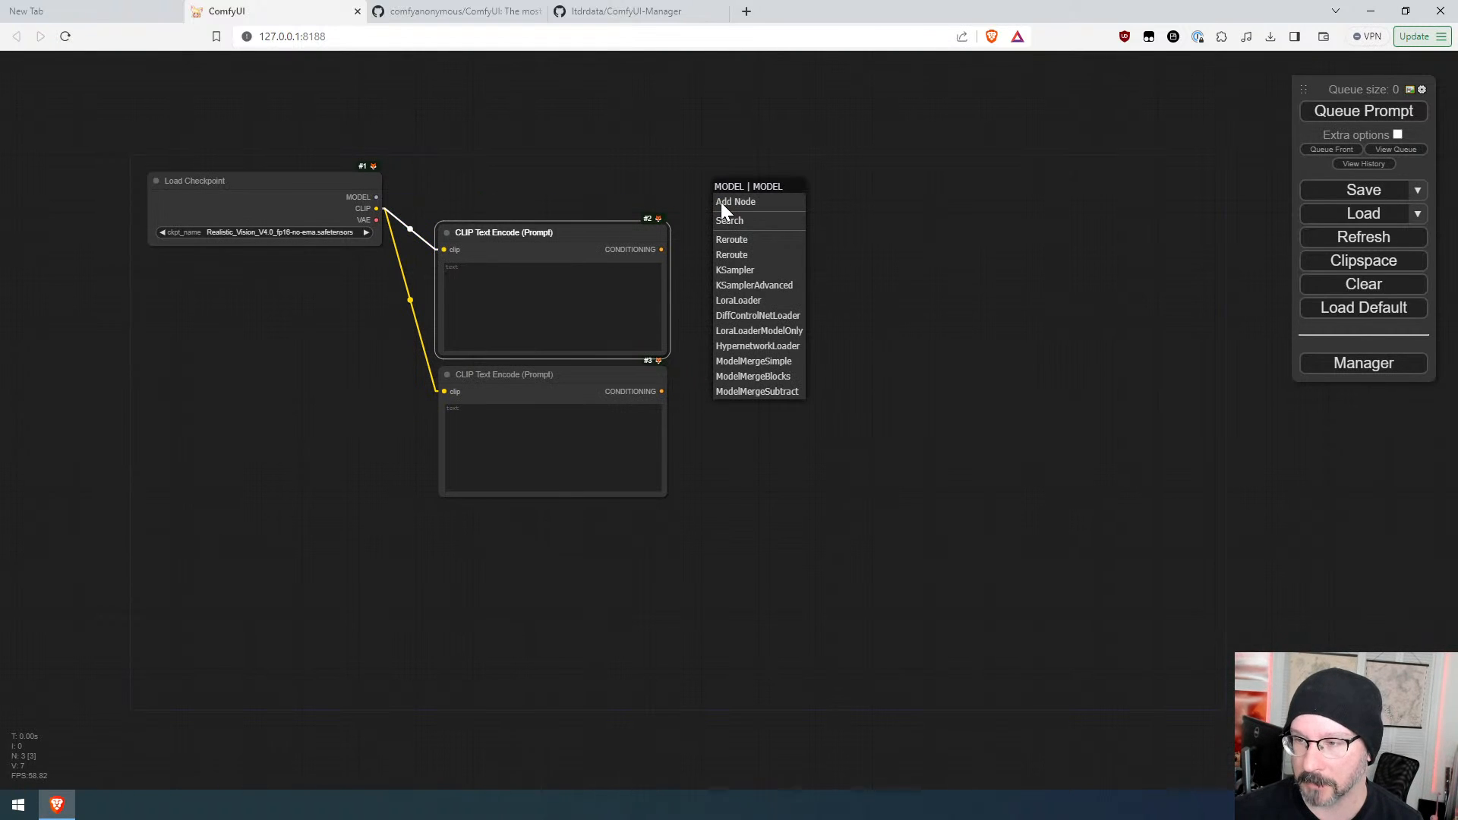
left_click(748, 271)
left_click_drag(801, 193, 772, 182)
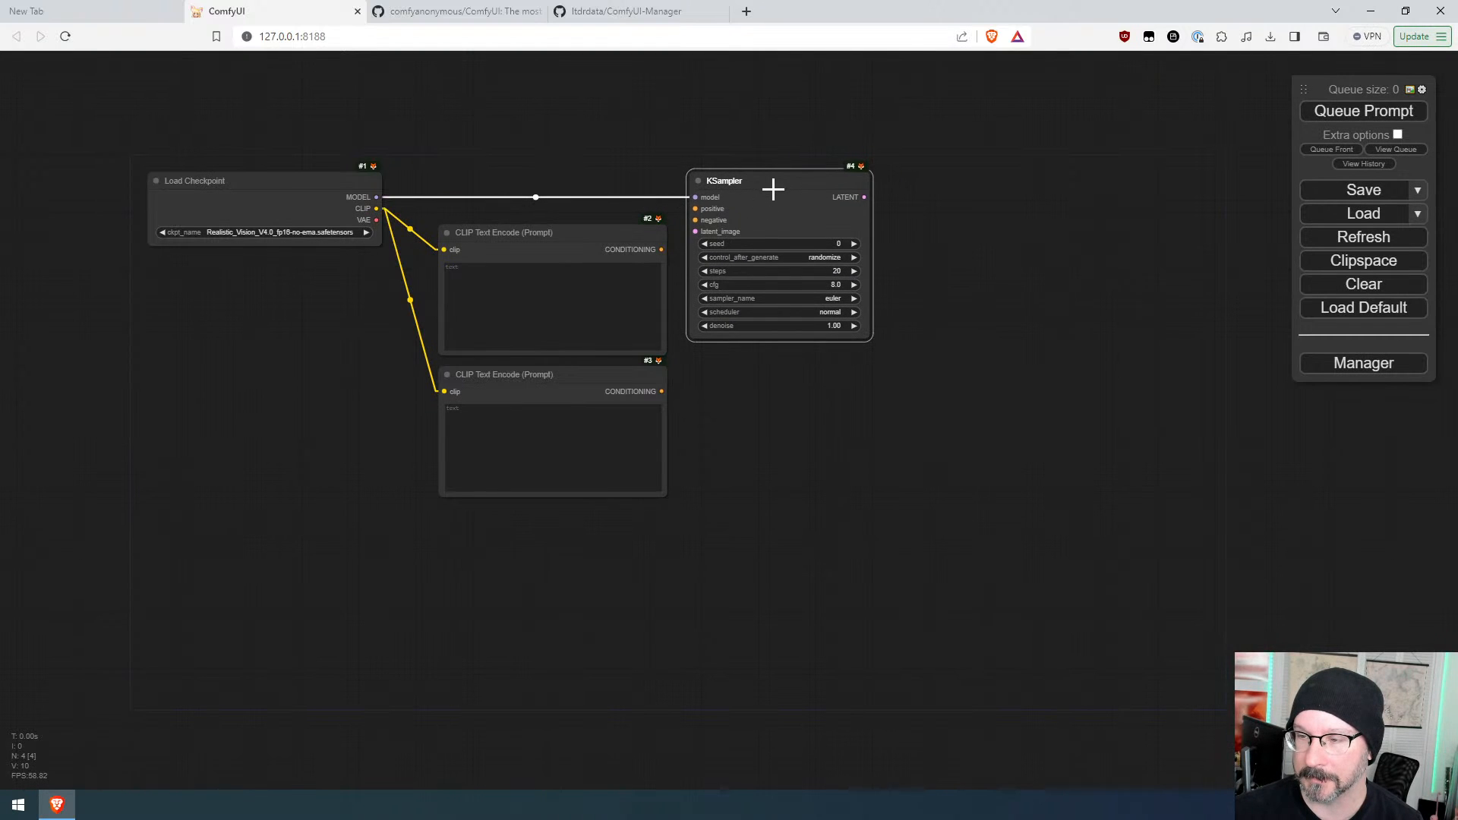
left_click_drag(376, 197, 762, 371)
left_click(740, 459)
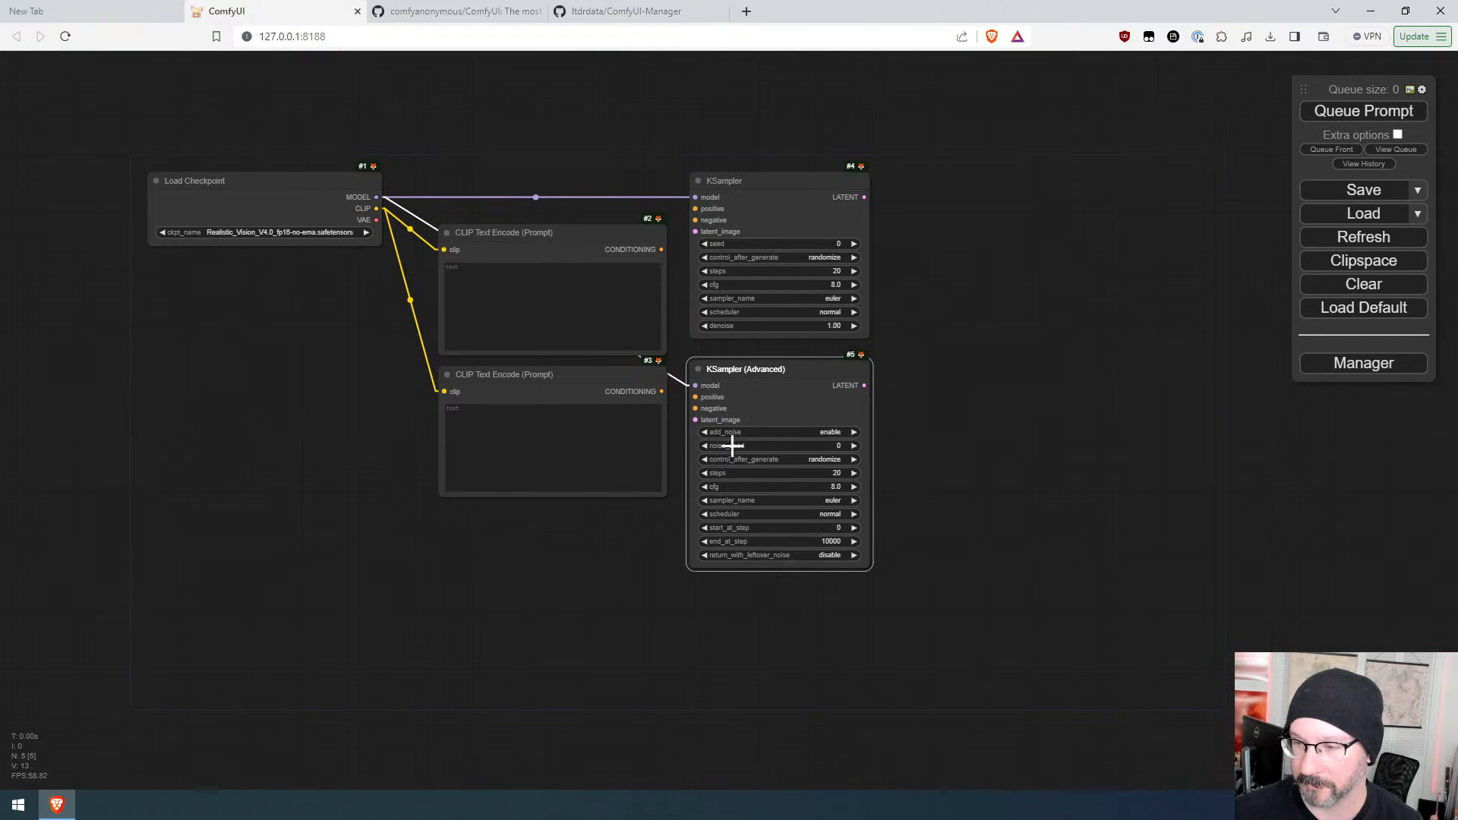
key("Delete")
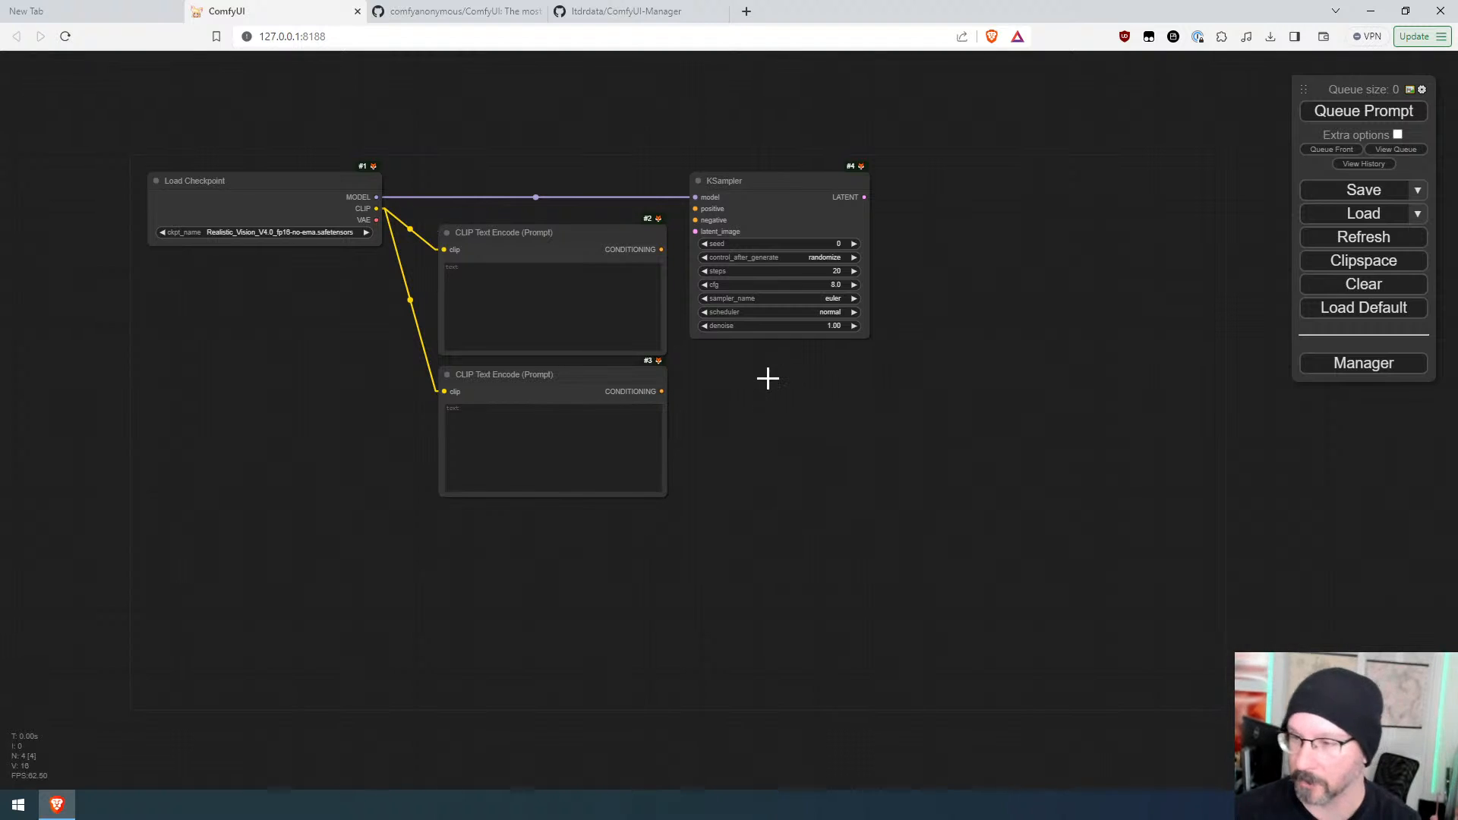
Step: Connect the two CLIP Text Encode outputs to the KSampler's positive and negative inputs
left_click_drag(667, 249, 695, 209)
left_click_drag(661, 391, 707, 215)
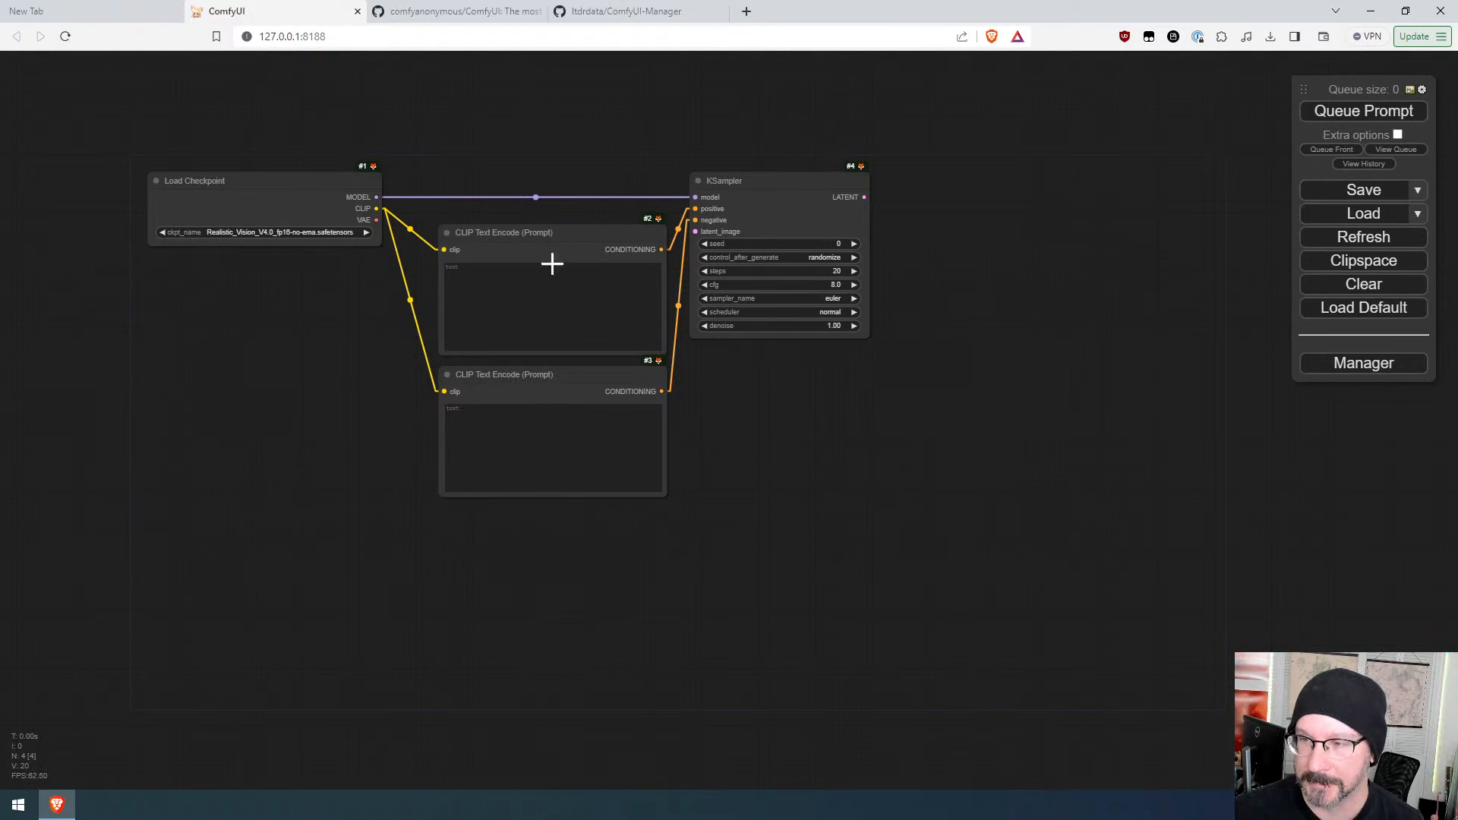
Step: Add an Empty Latent Image node connected to the KSampler's latent_image input
left_click_drag(695, 231, 444, 535)
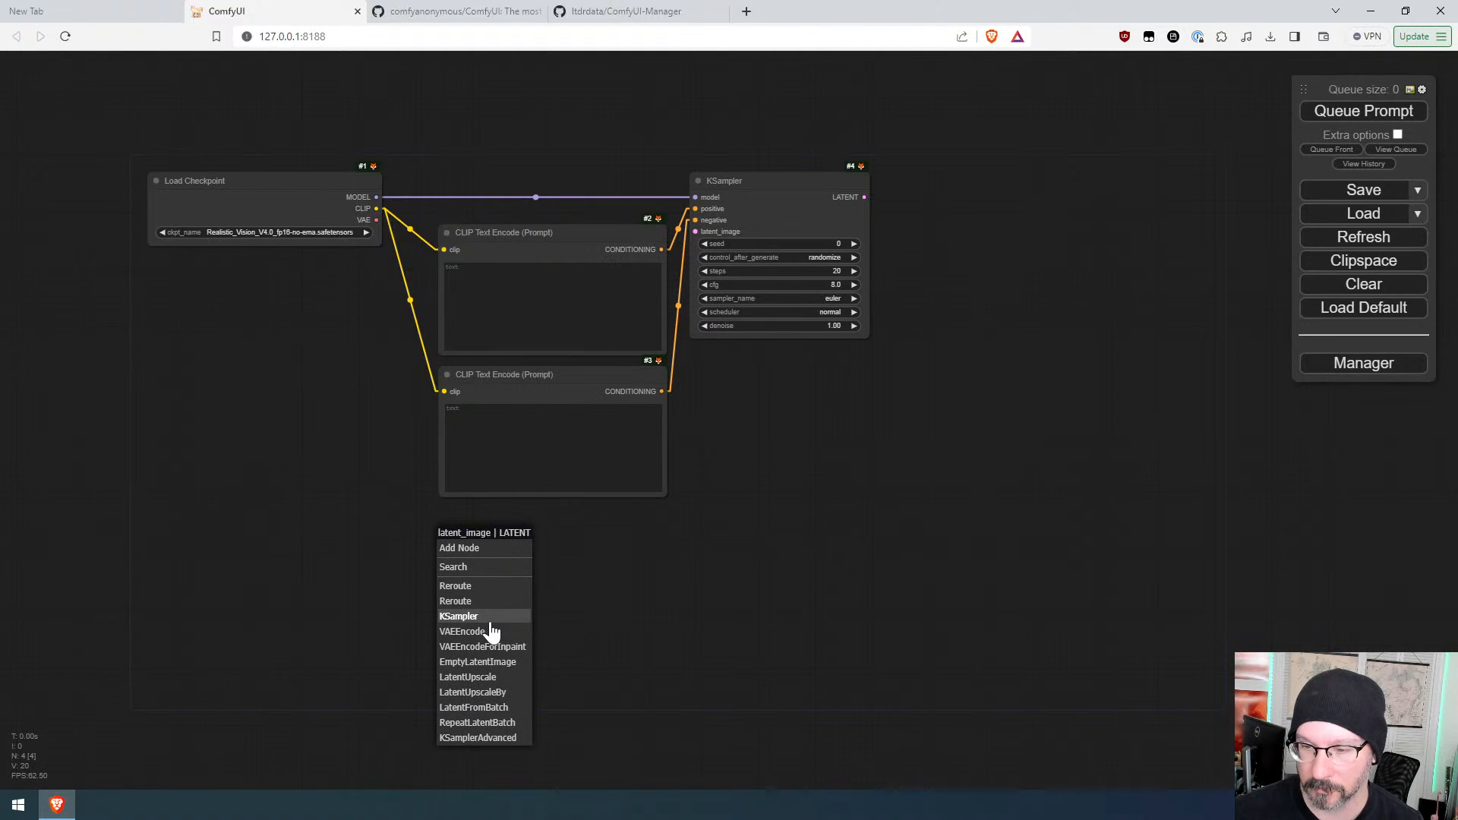
left_click(486, 661)
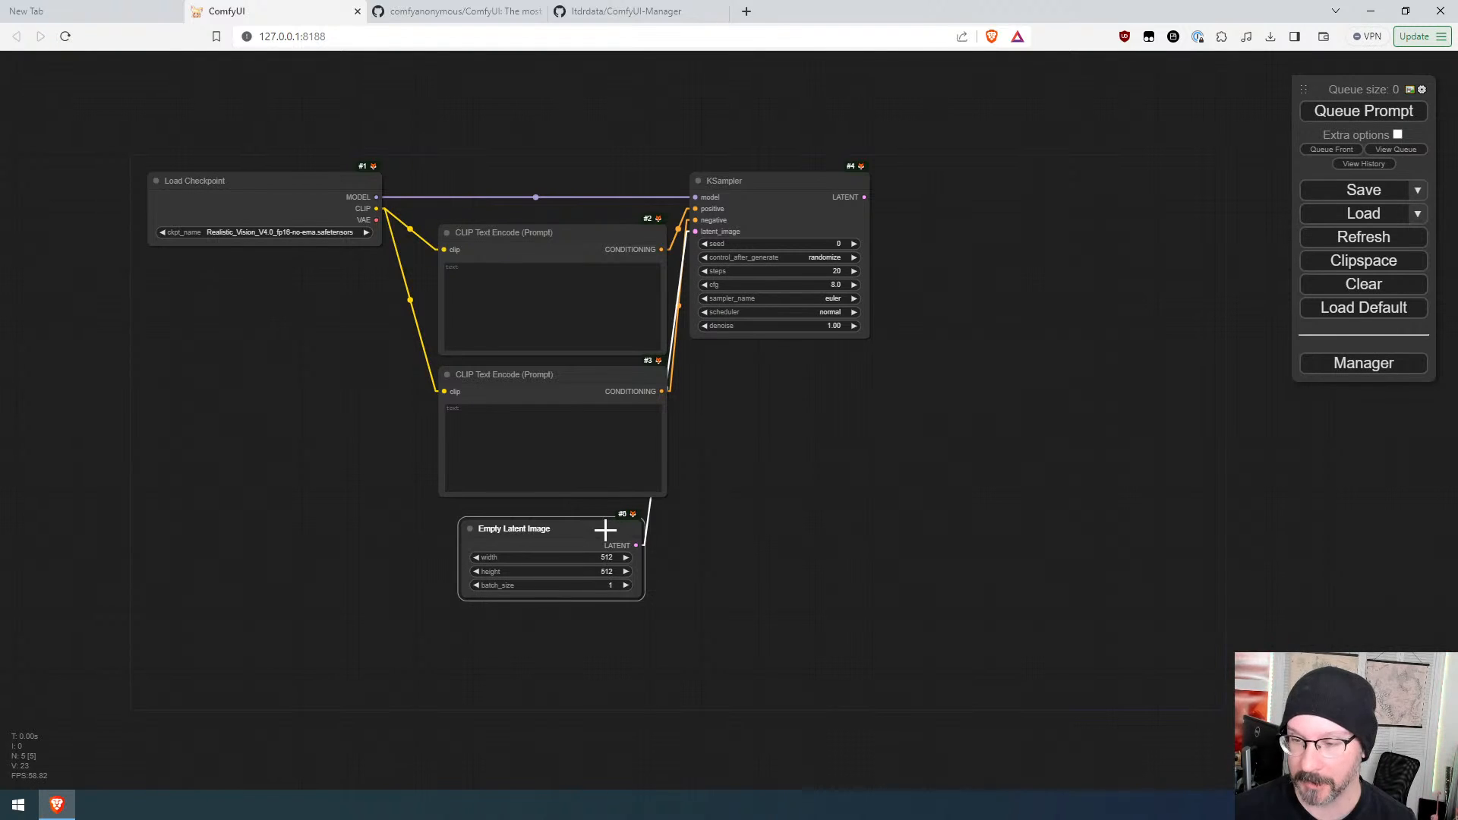
left_click_drag(602, 527, 606, 522)
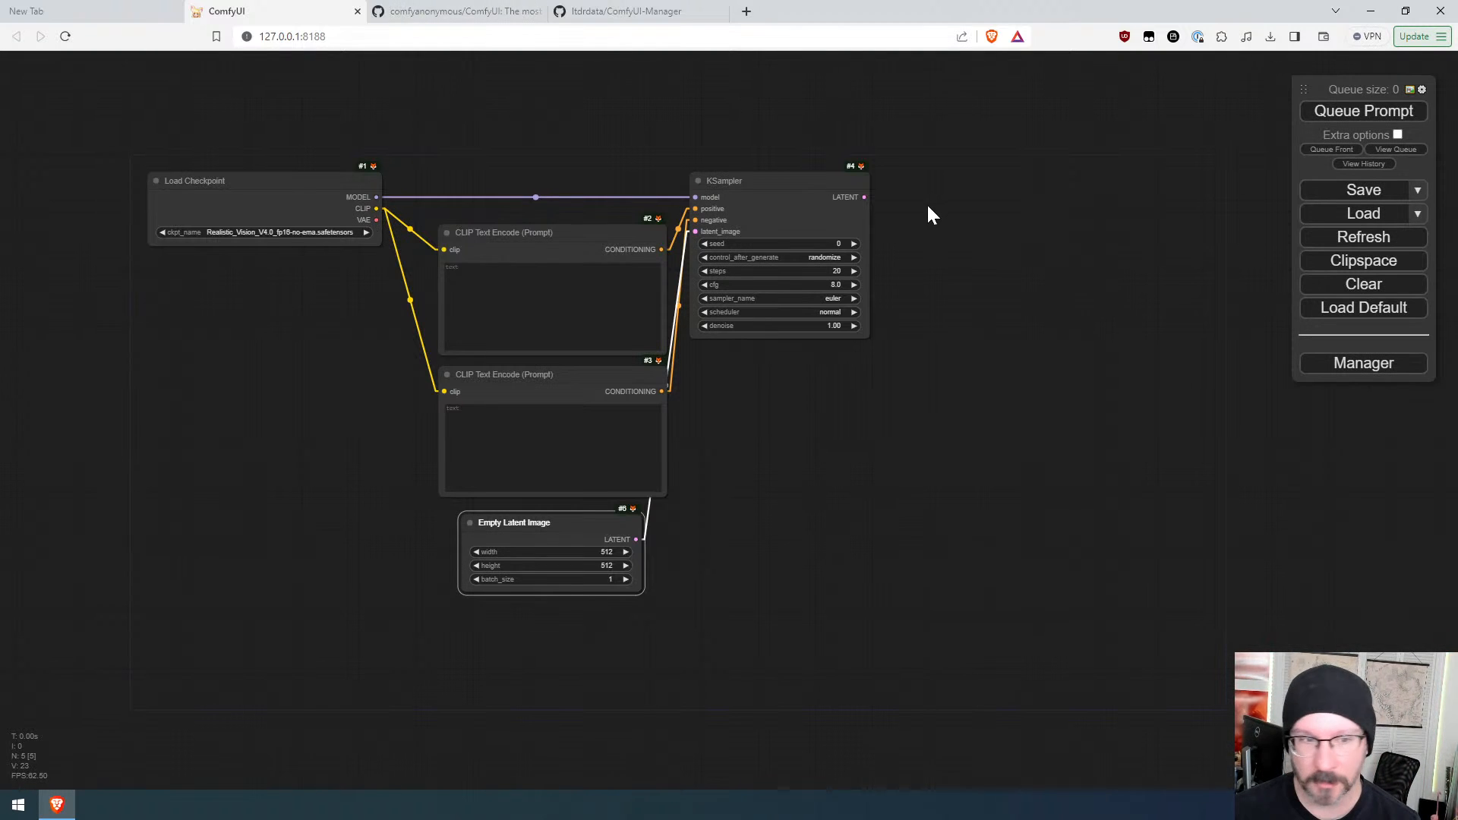
Step: Add a VAE Decode node connected to the KSampler's LATENT output
left_click_drag(864, 196, 903, 192)
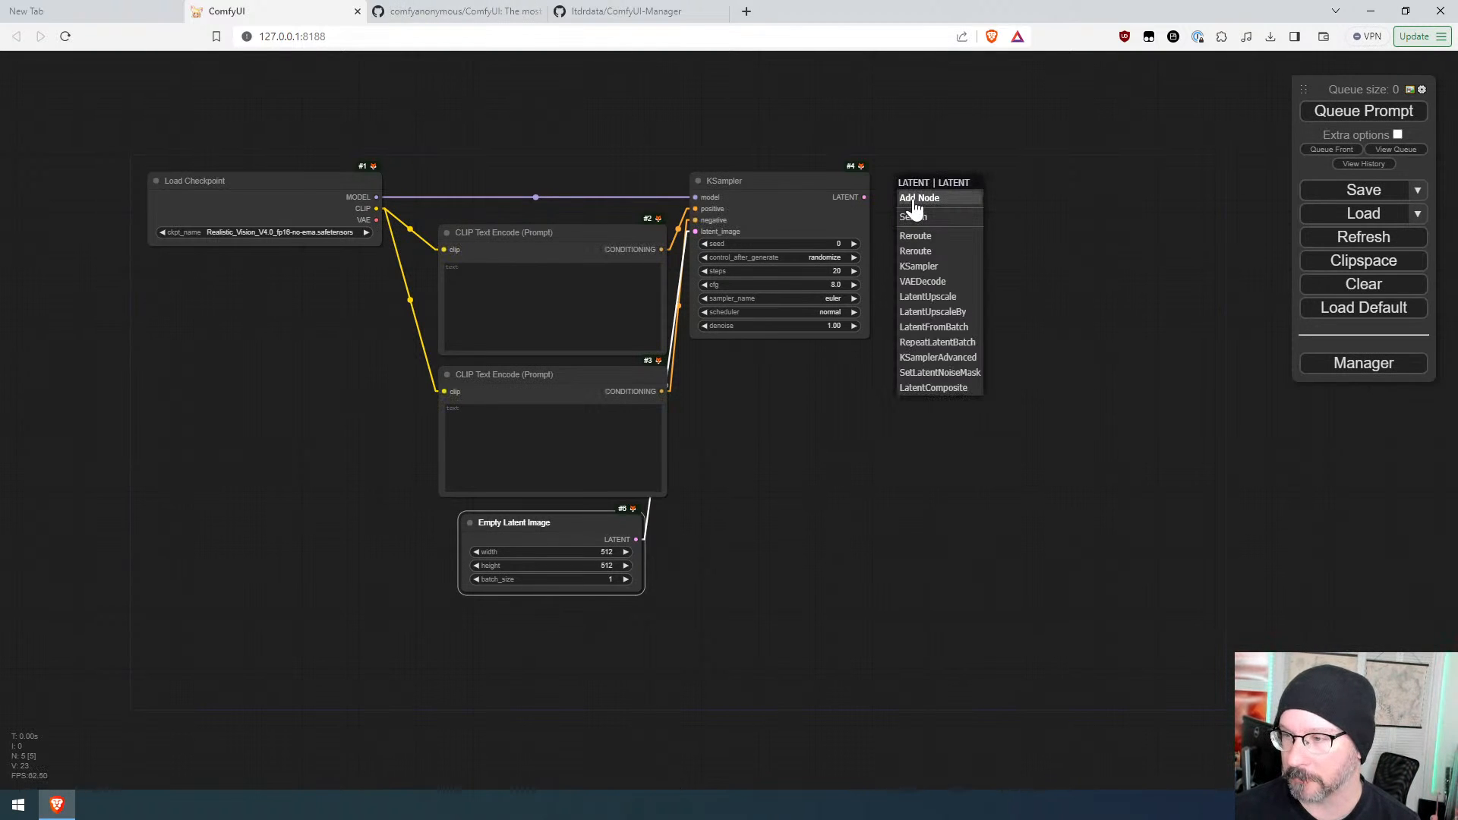
left_click(950, 285)
left_click_drag(946, 195, 930, 183)
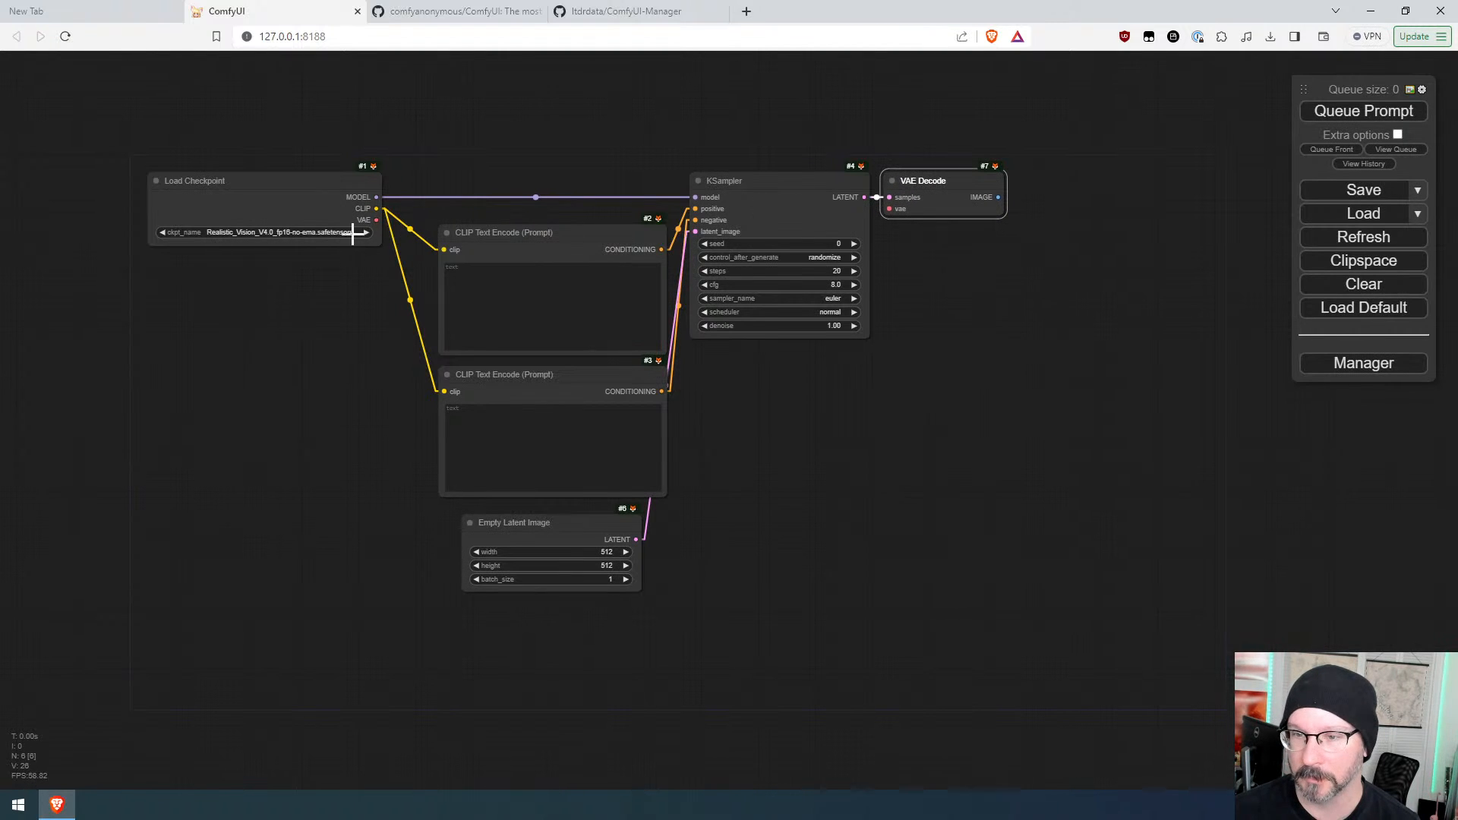
Step: Connect the checkpoint's VAE output to VAE Decode and add a Preview Image node from its IMAGE output
left_click_drag(372, 219, 881, 194)
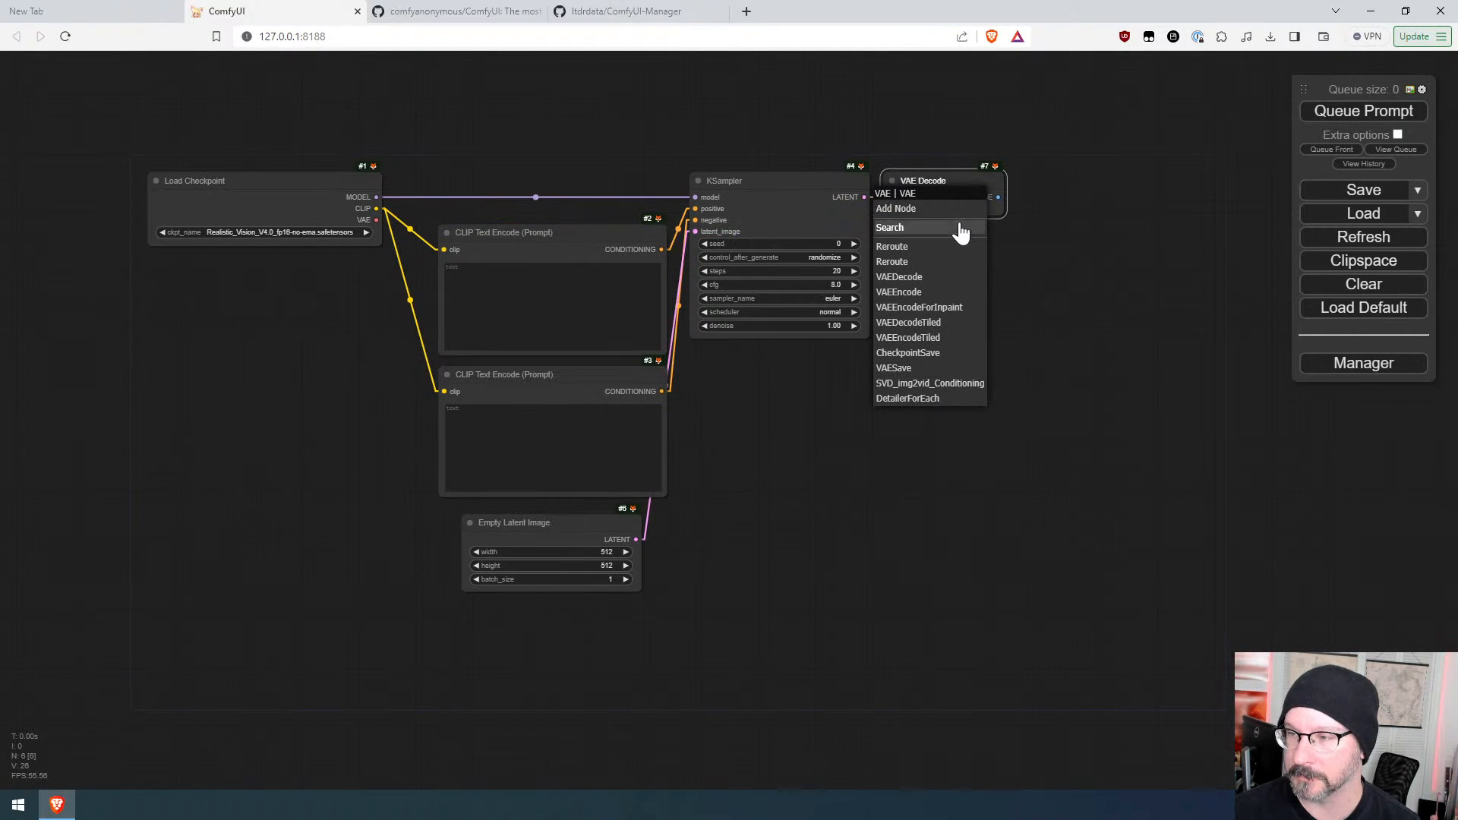
left_click_drag(377, 219, 1042, 186)
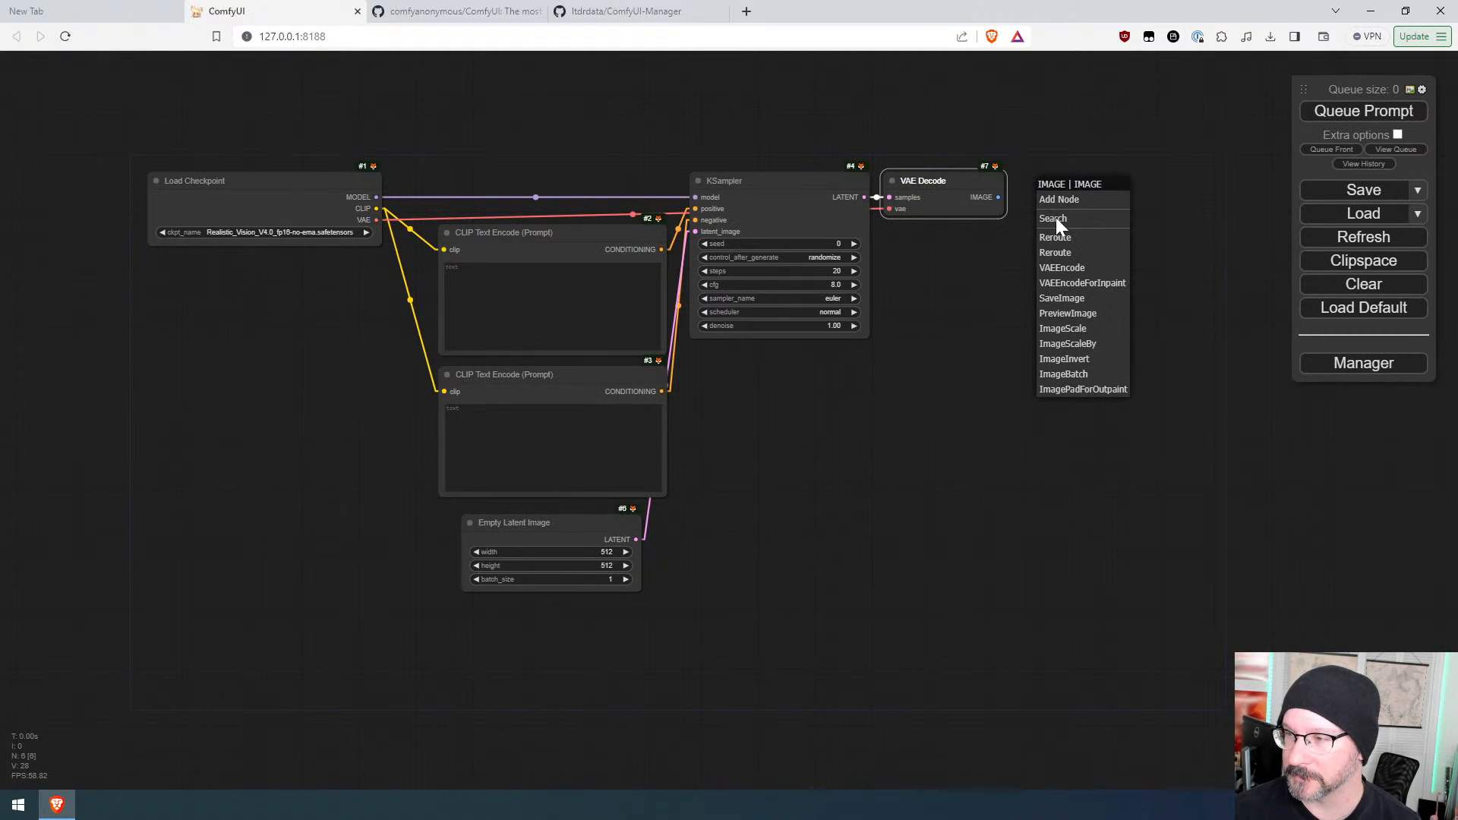
left_click(1074, 313)
left_click_drag(1074, 196, 1057, 185)
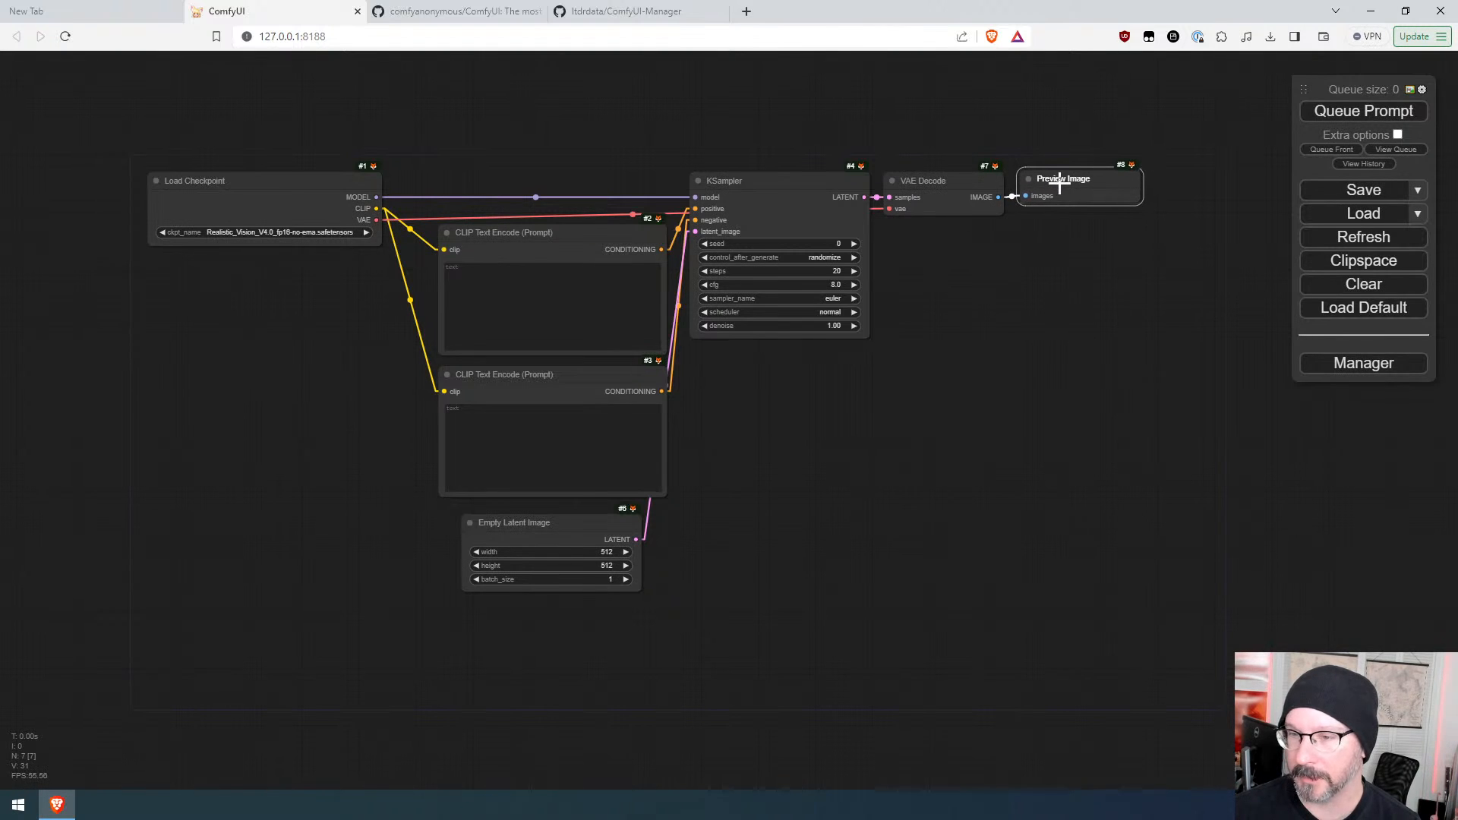
Step: Enter the positive prompt "a house in the forest" and queue the workflow
left_click(531, 273)
type("a")
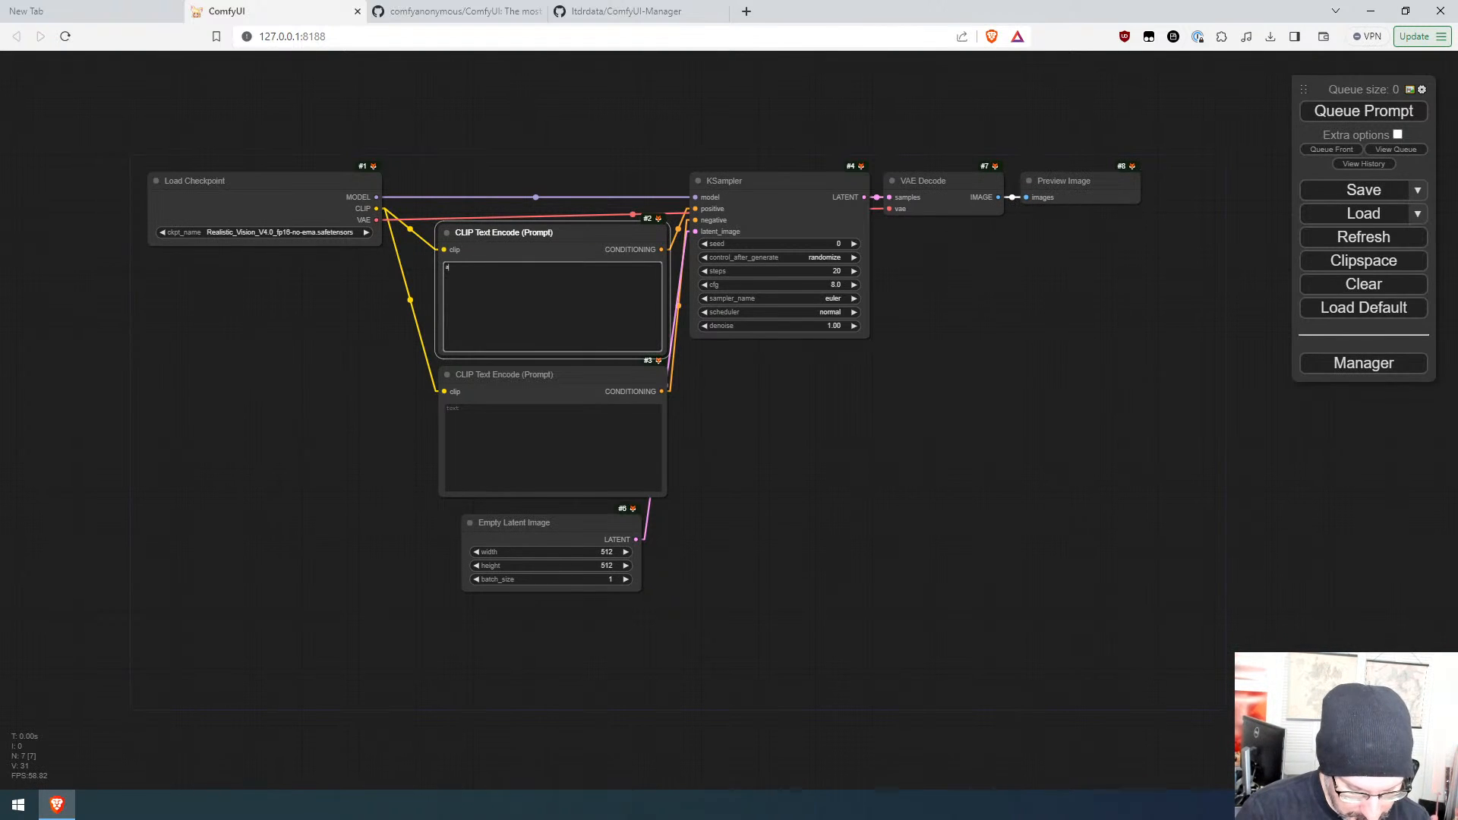
type(" house in the")
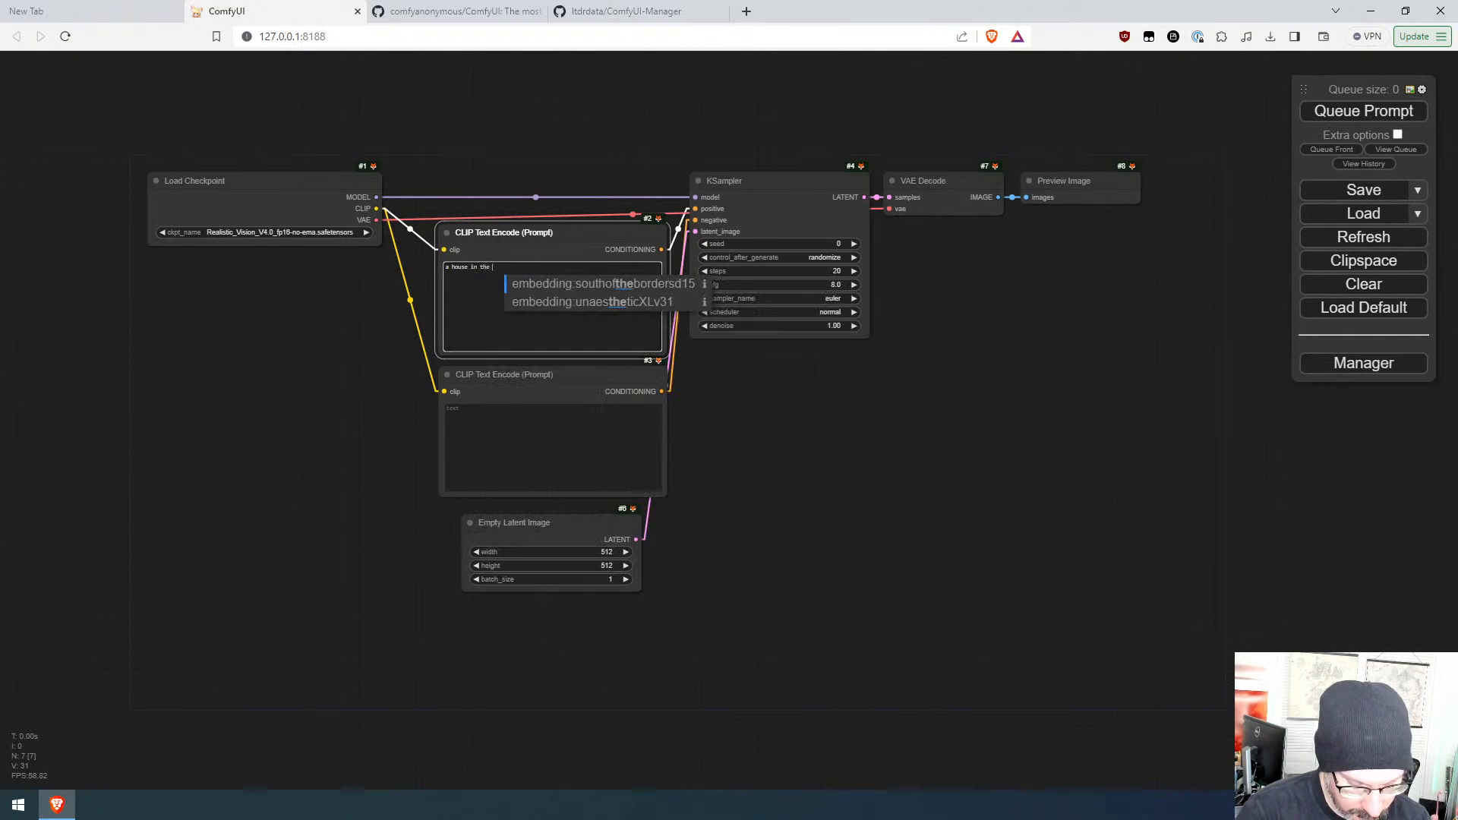
type(" forest")
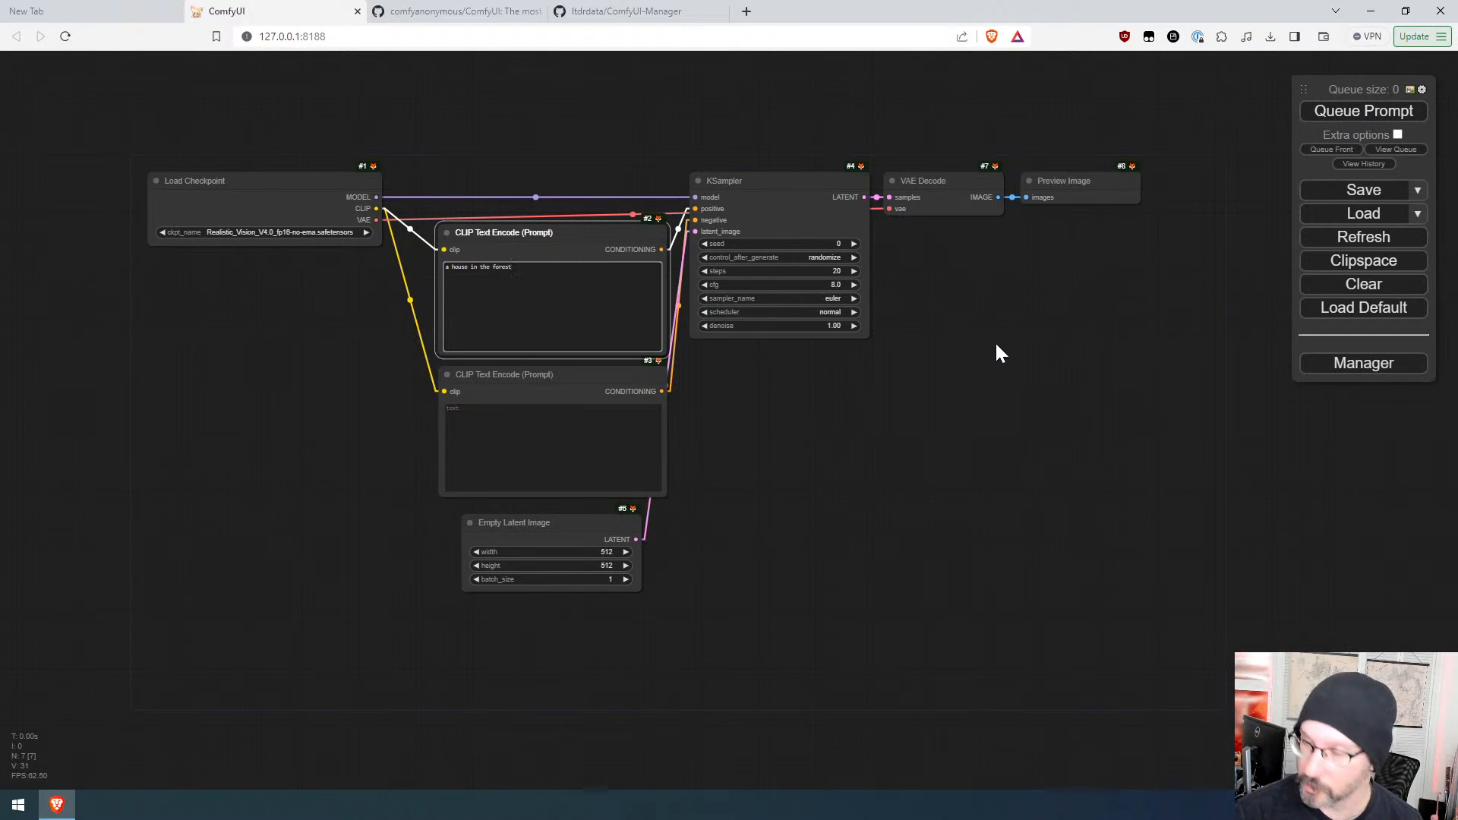
key("ctrl+Return")
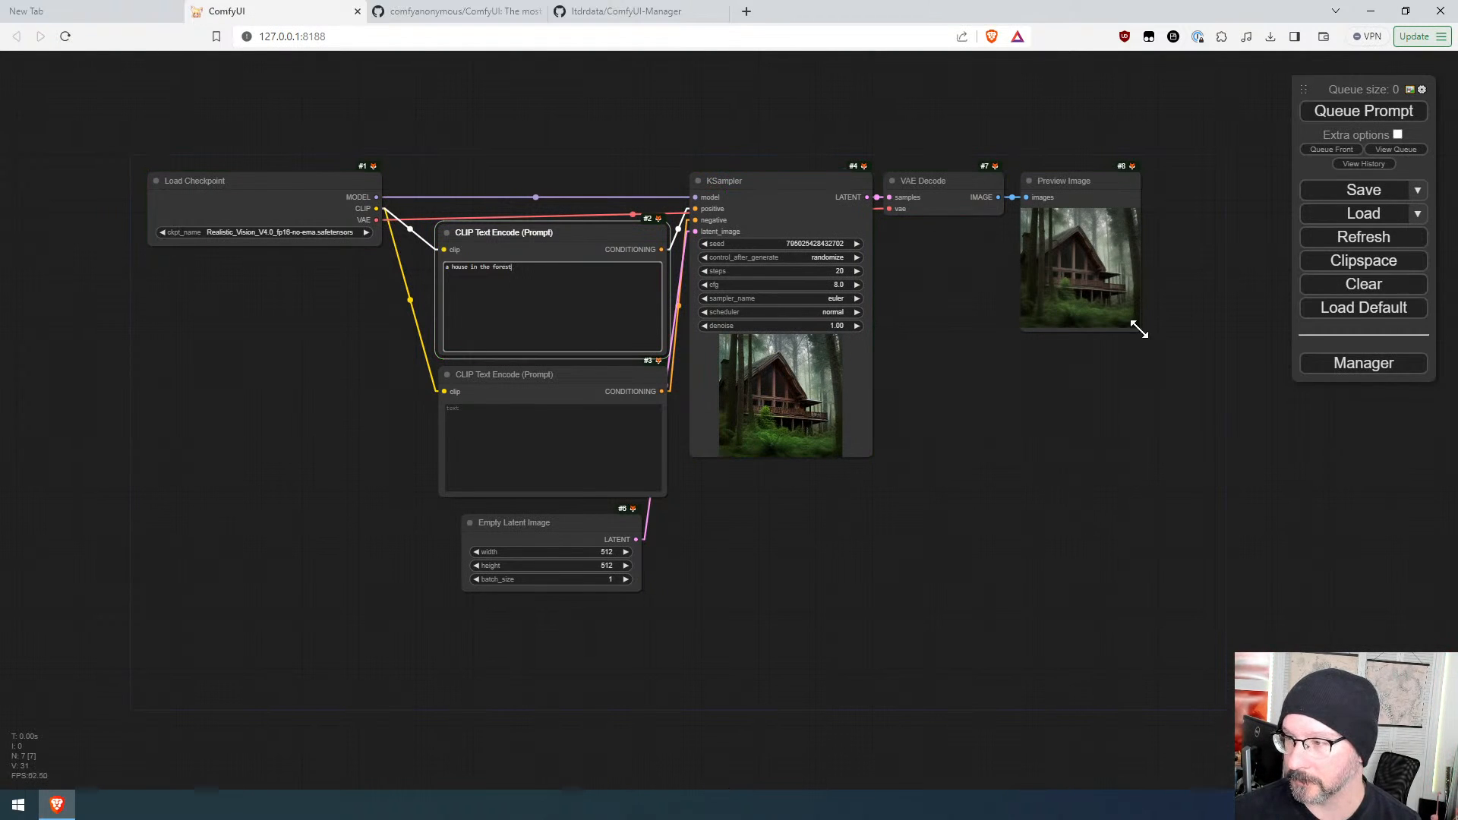
Step: Resize the Preview Image node and reposition it under the VAE Decode node
left_click_drag(1139, 330, 1397, 684)
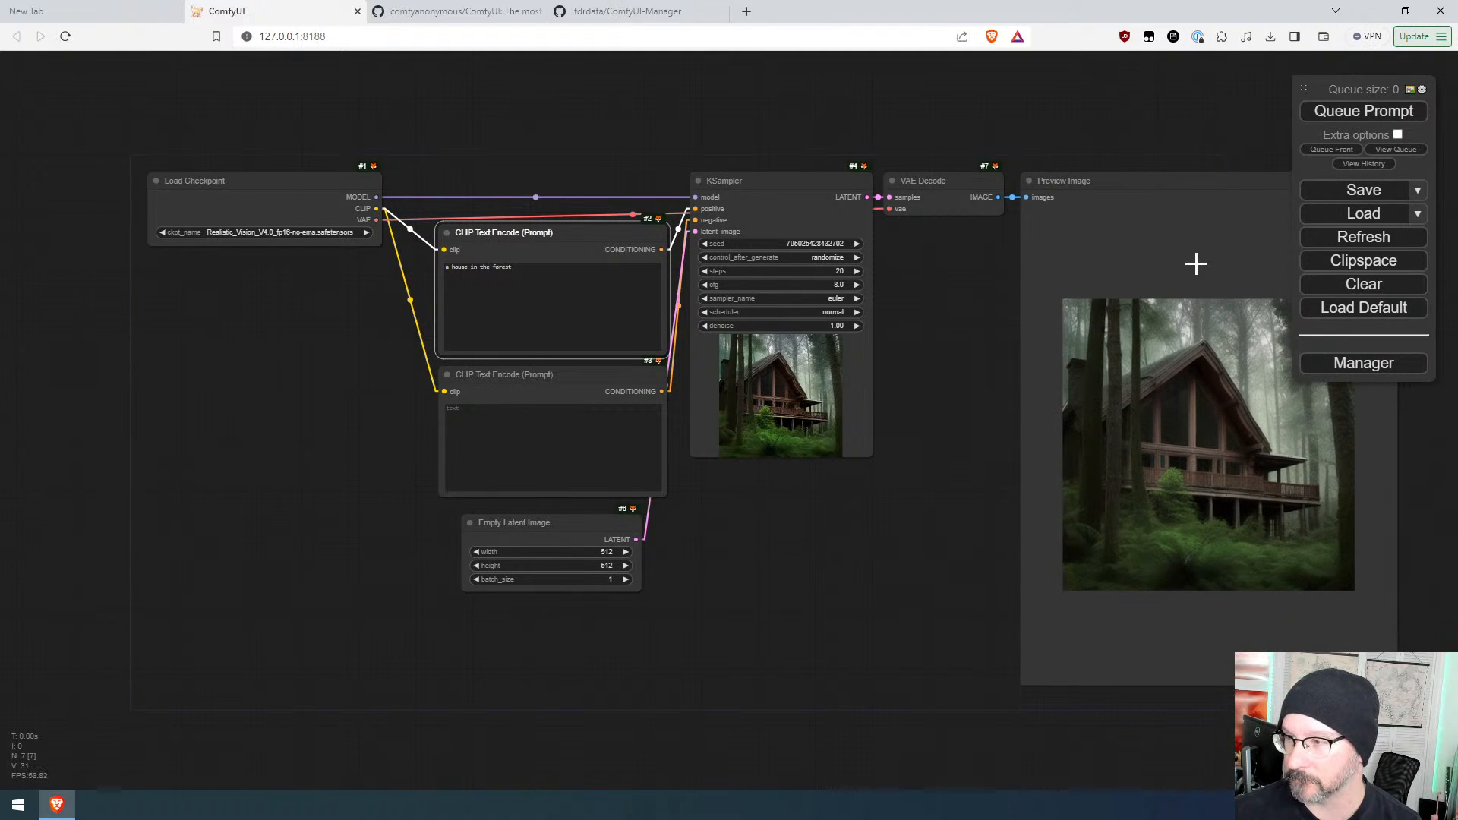
left_click_drag(1204, 189, 1063, 237)
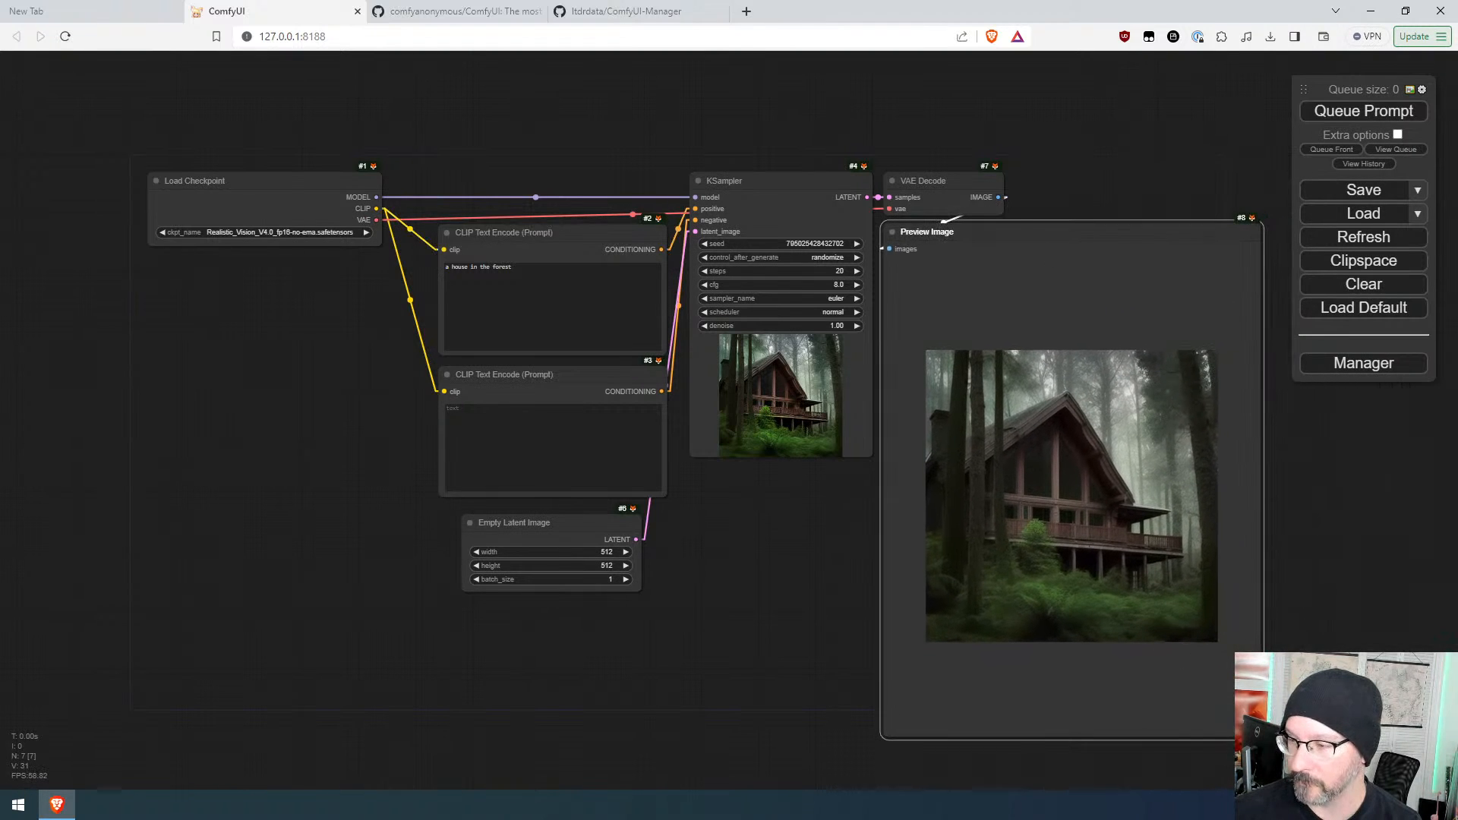
left_click_drag(1263, 739, 1177, 556)
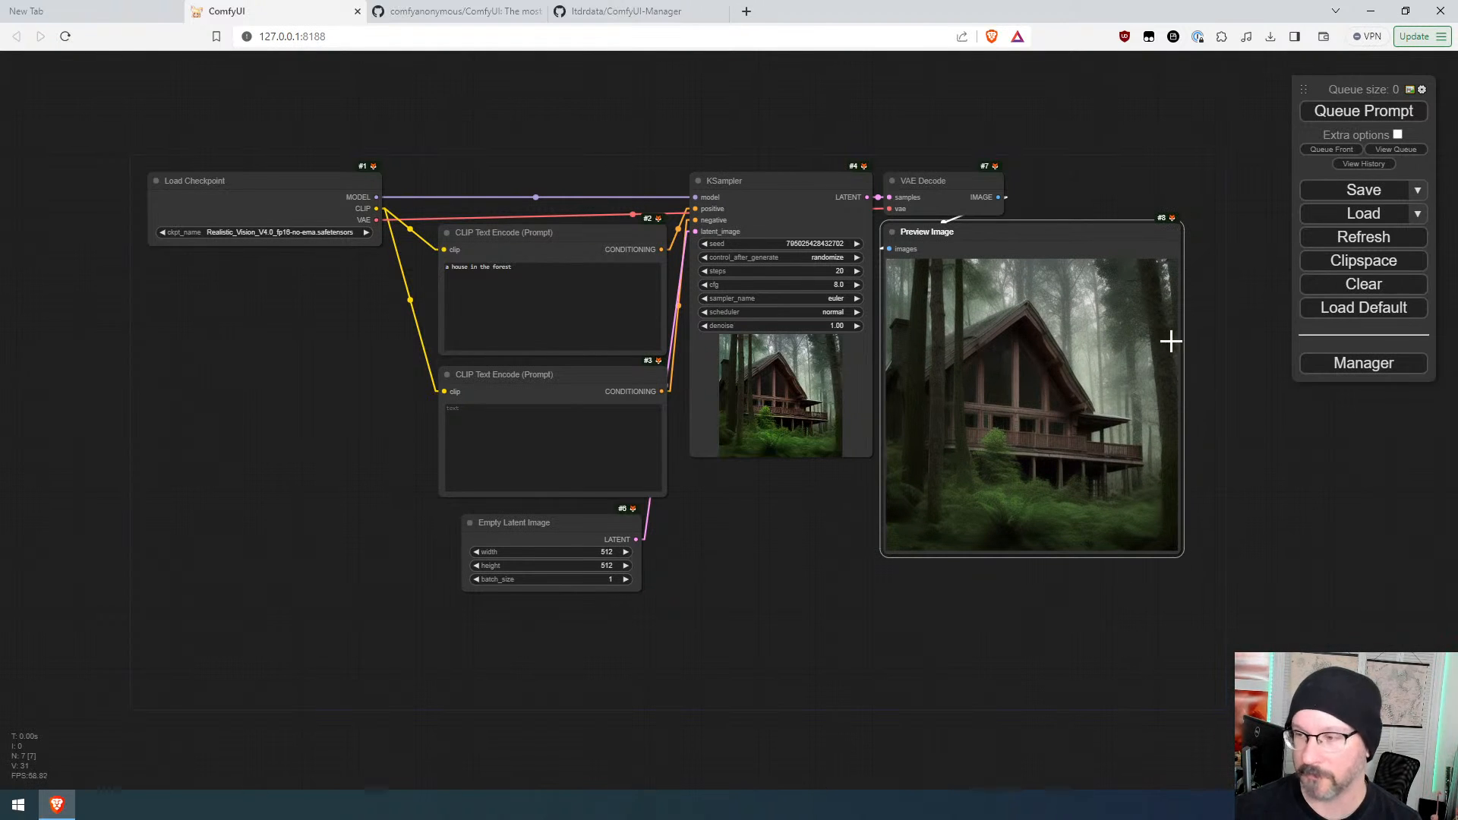
Step: Queue the prompt twice more to generate new random images
scroll(1143, 410, "up", 8)
scroll(1143, 410, "up", 4)
scroll(950, 348, "down", 12)
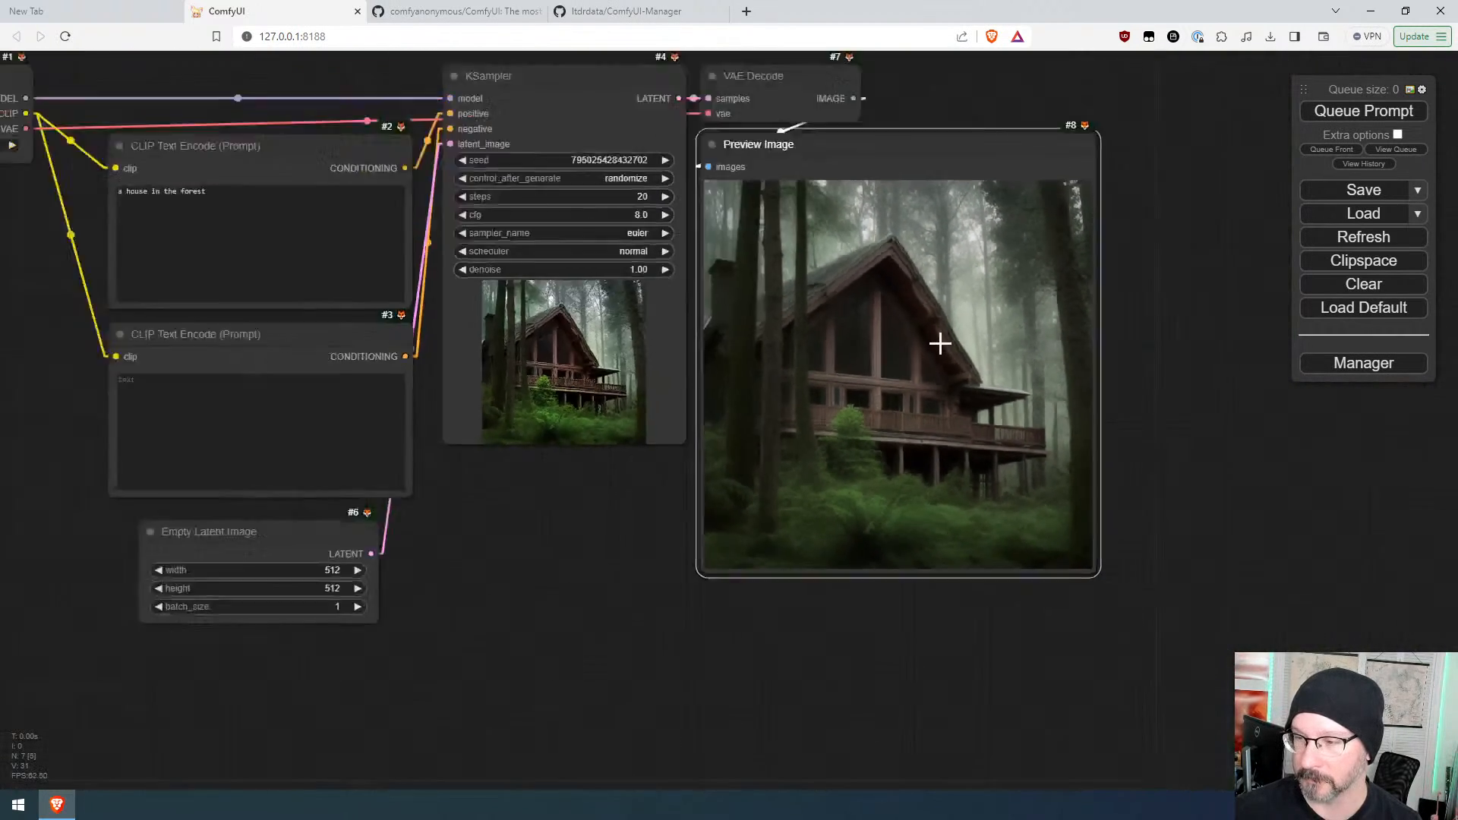
left_click_drag(701, 428, 757, 471)
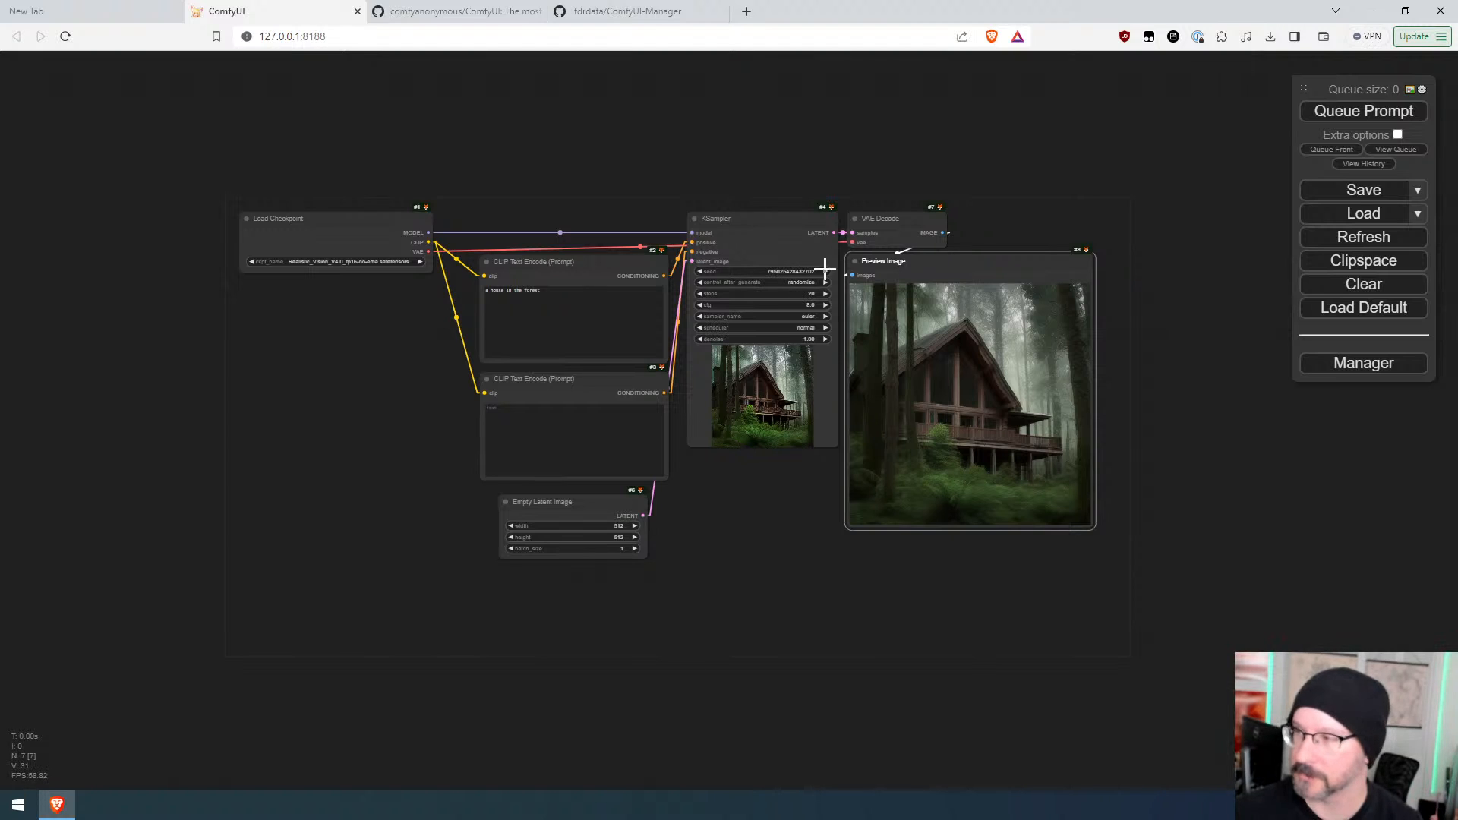
left_click(1376, 116)
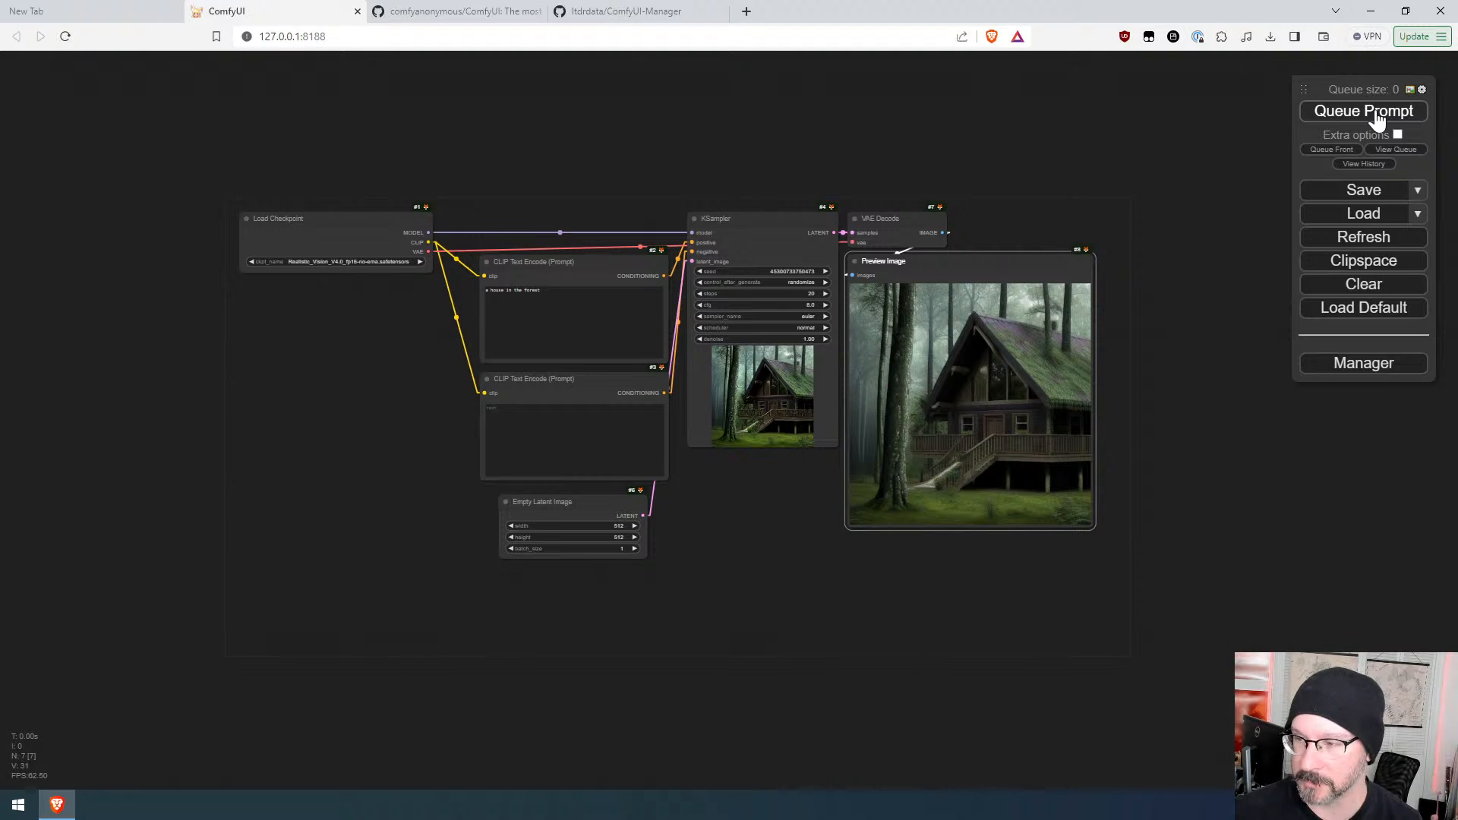
left_click(1376, 115)
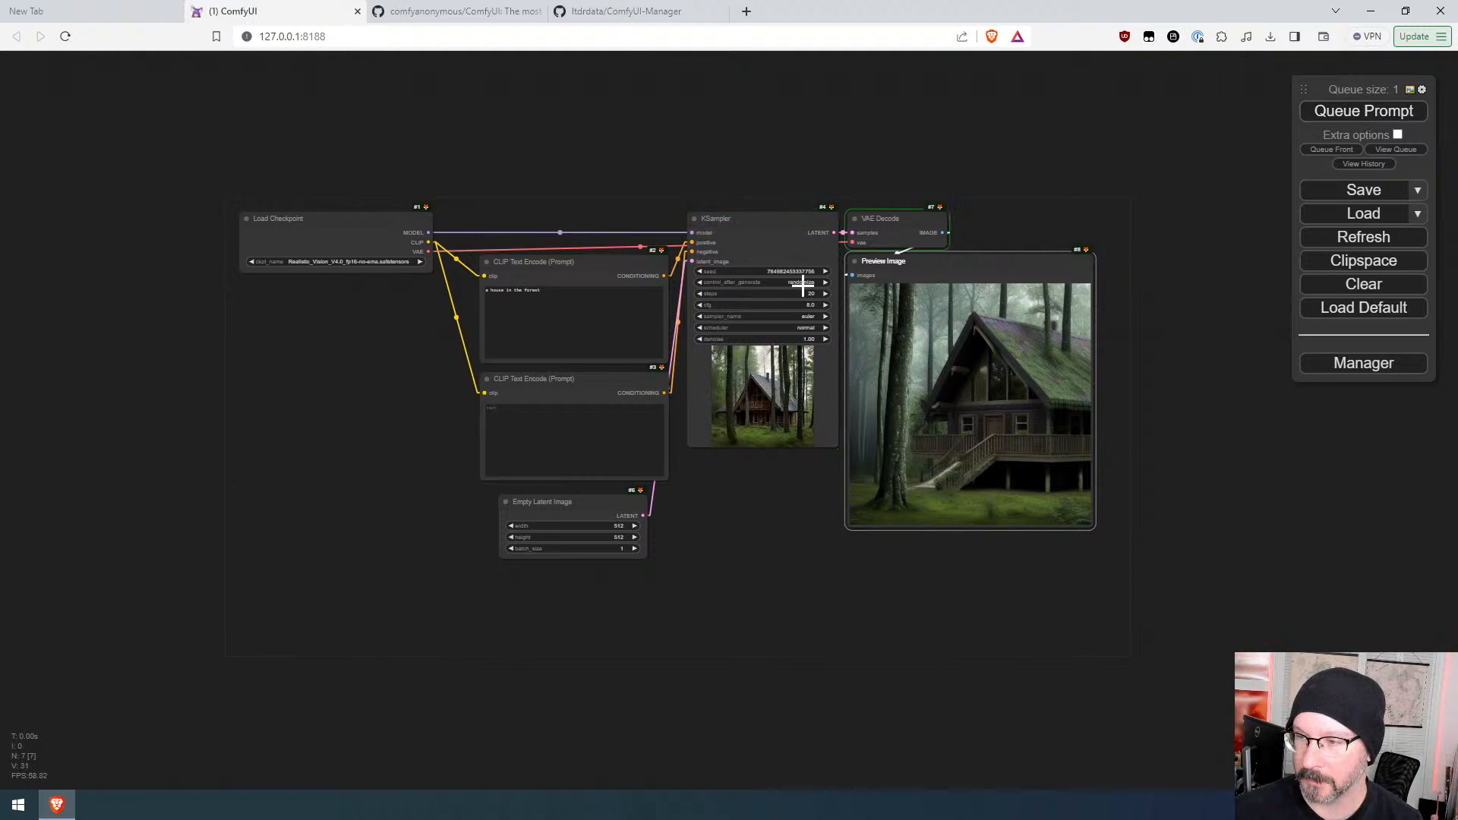
Step: Set the KSampler's control_after_generate to fixed and queue the prompt
left_click(803, 283)
left_click(807, 286)
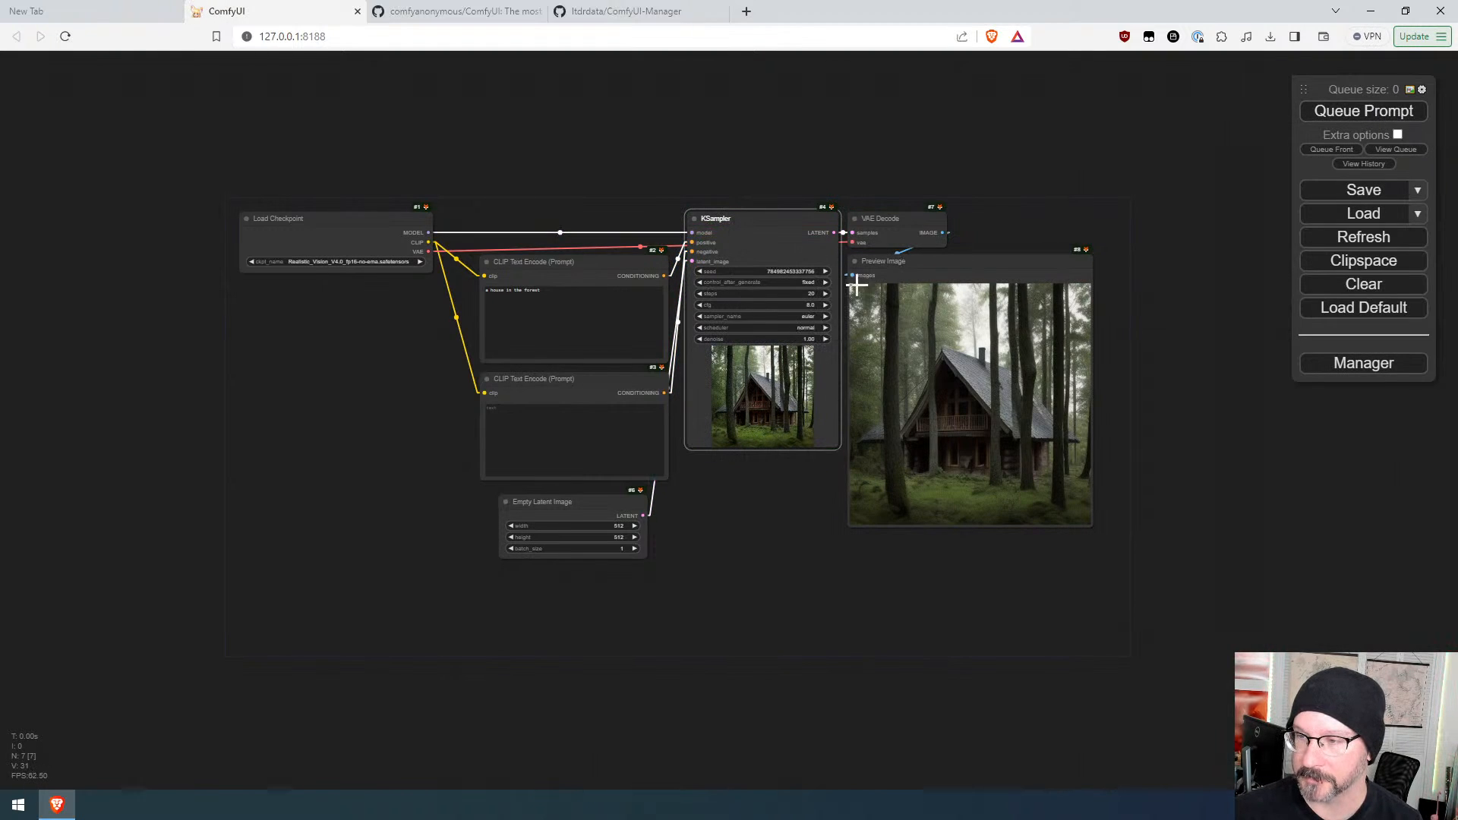
left_click(1375, 113)
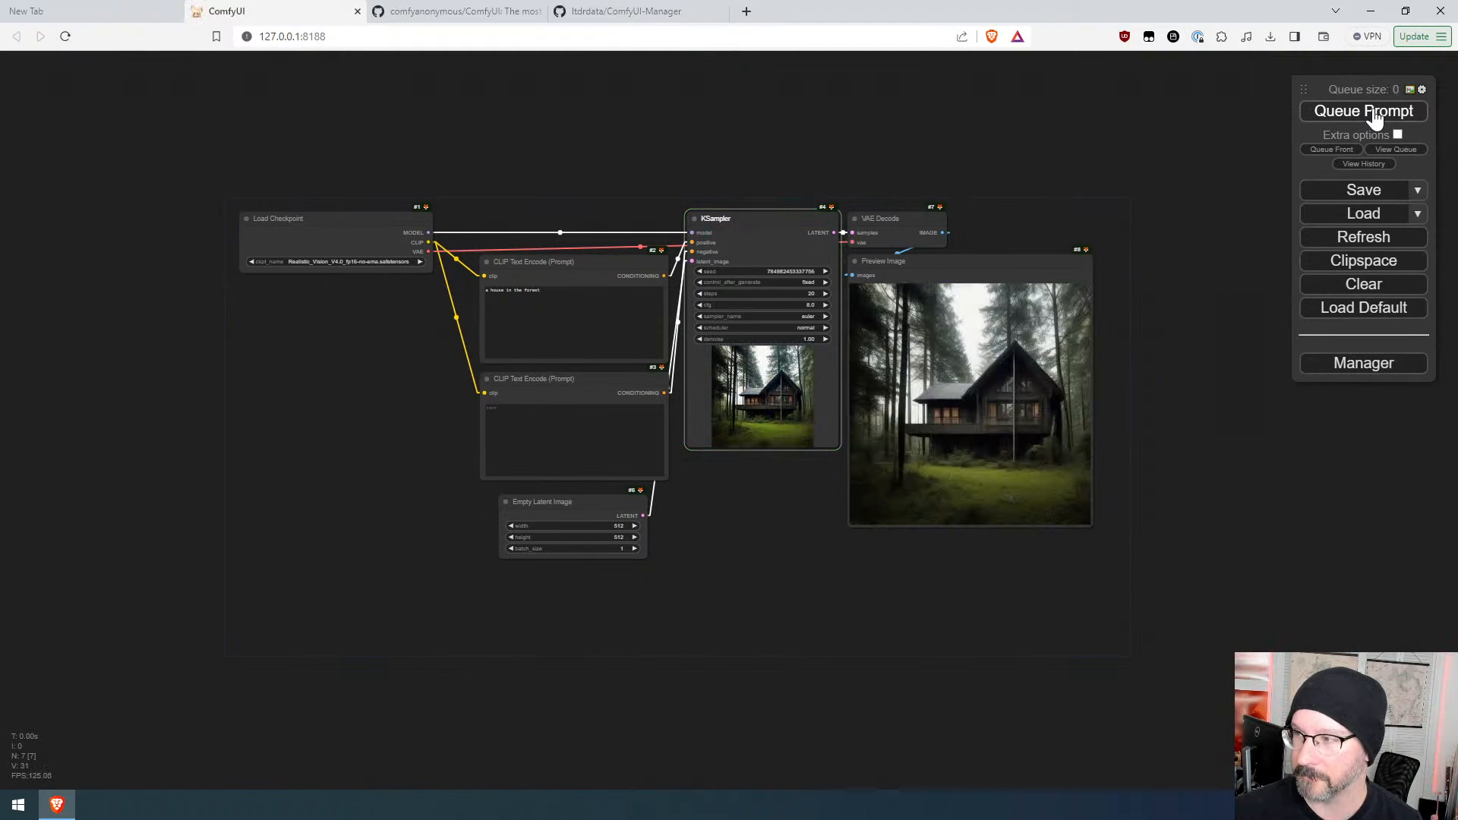
Step: Lower the KSampler's cfg to 5.0 and queue the prompt
scroll(803, 302, "up", 3)
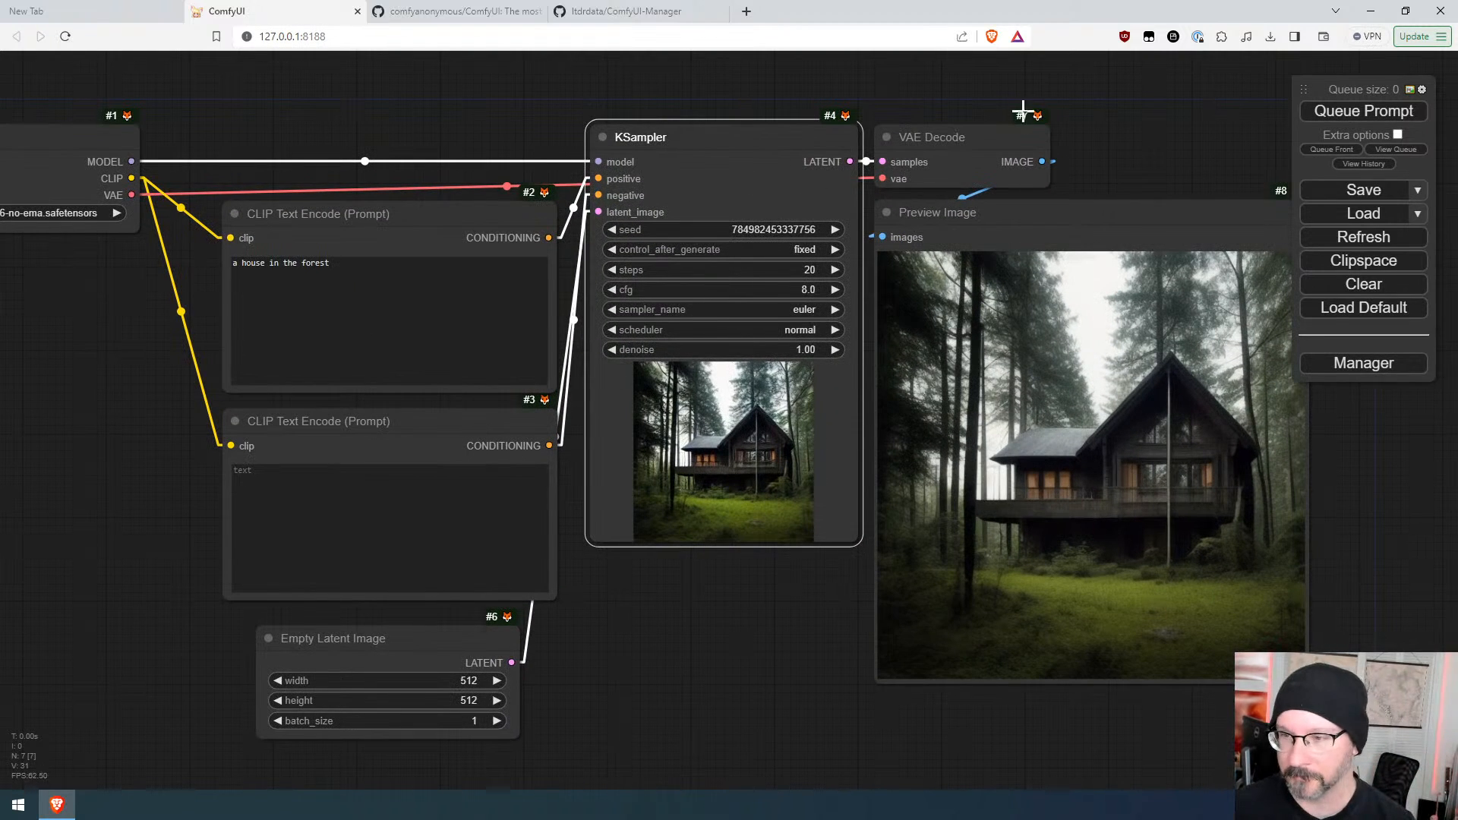
left_click(795, 588)
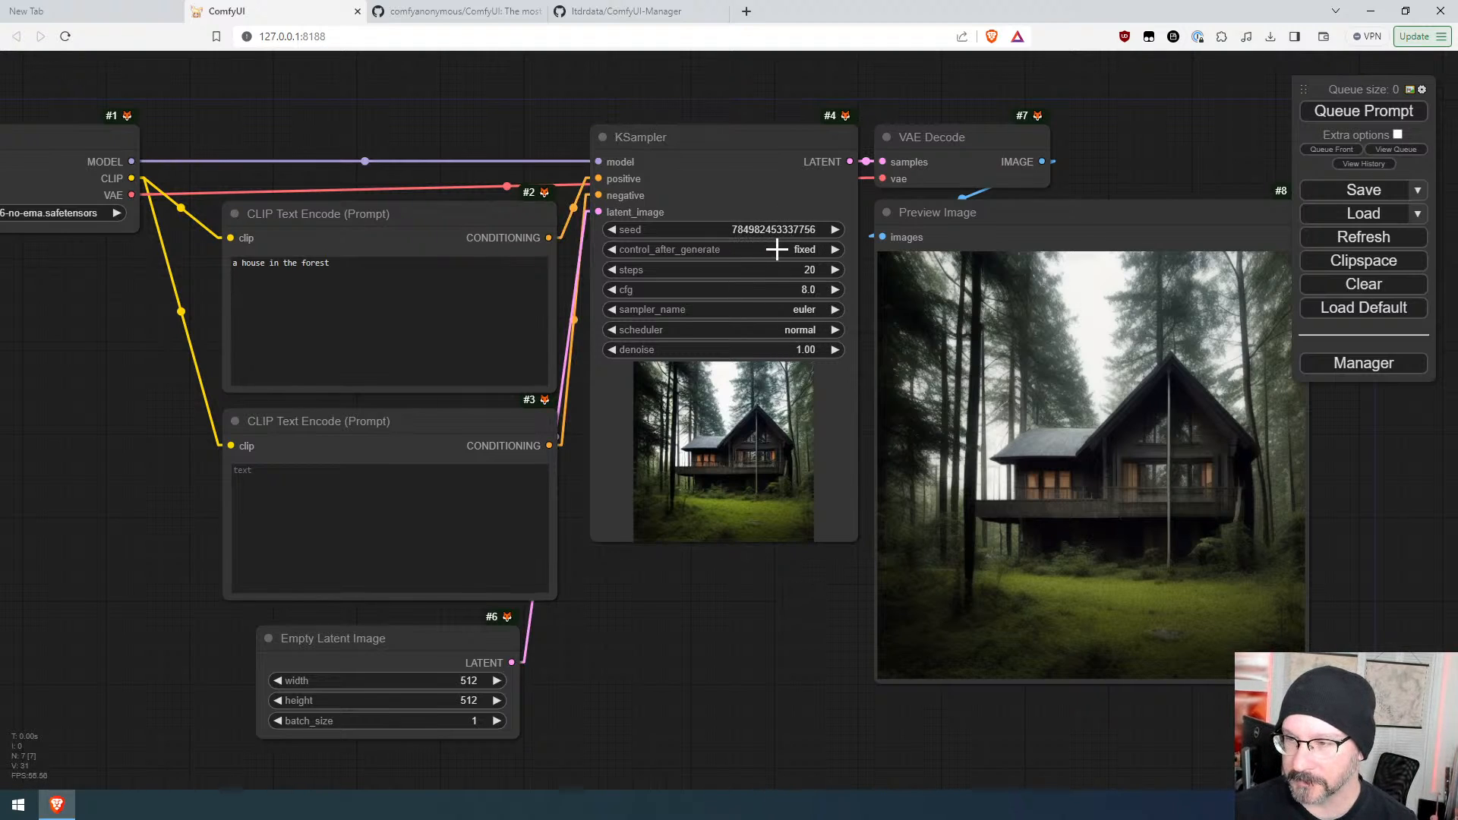
left_click_drag(780, 293, 766, 292)
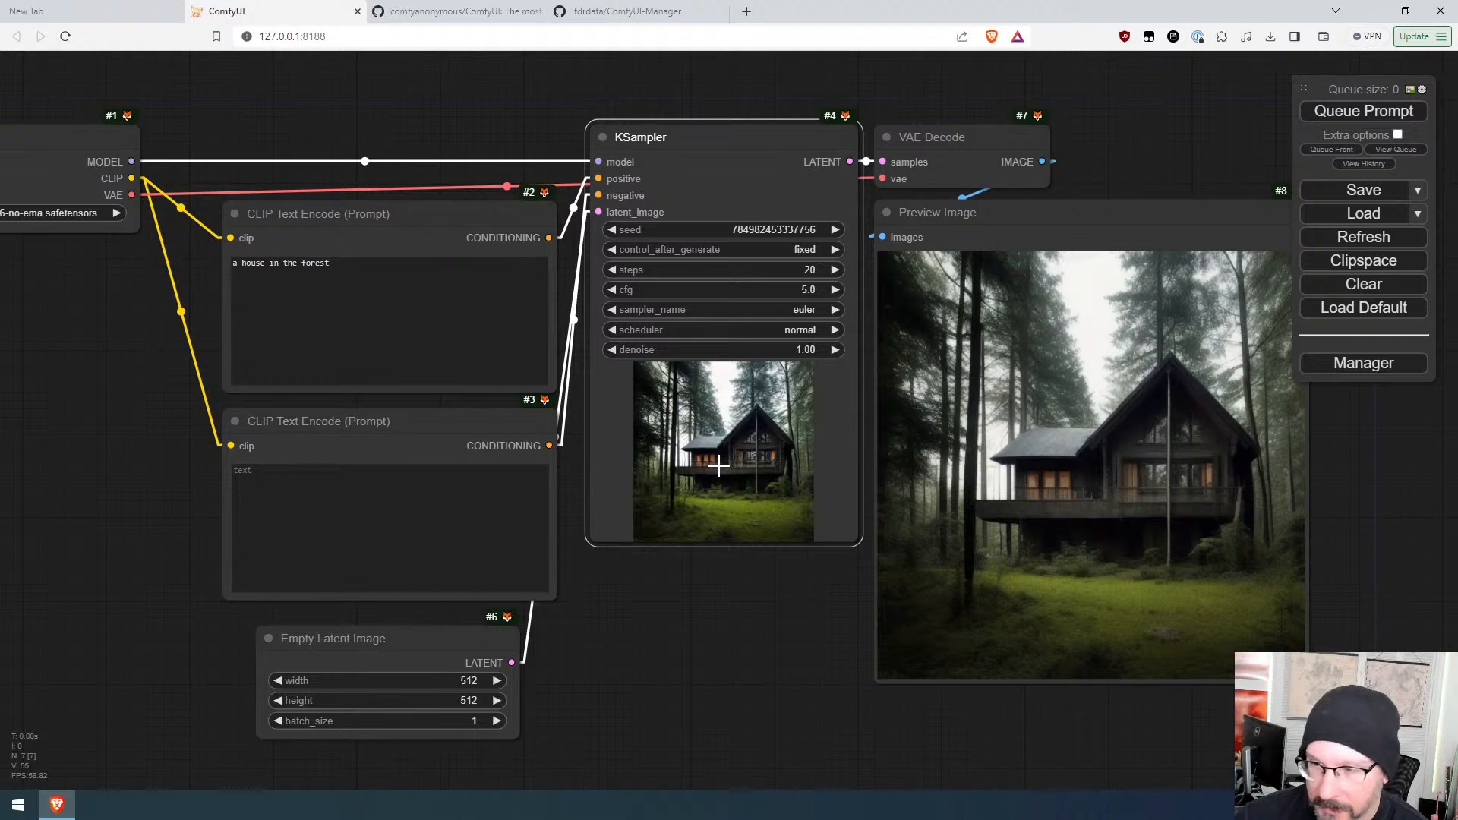
left_click(1375, 112)
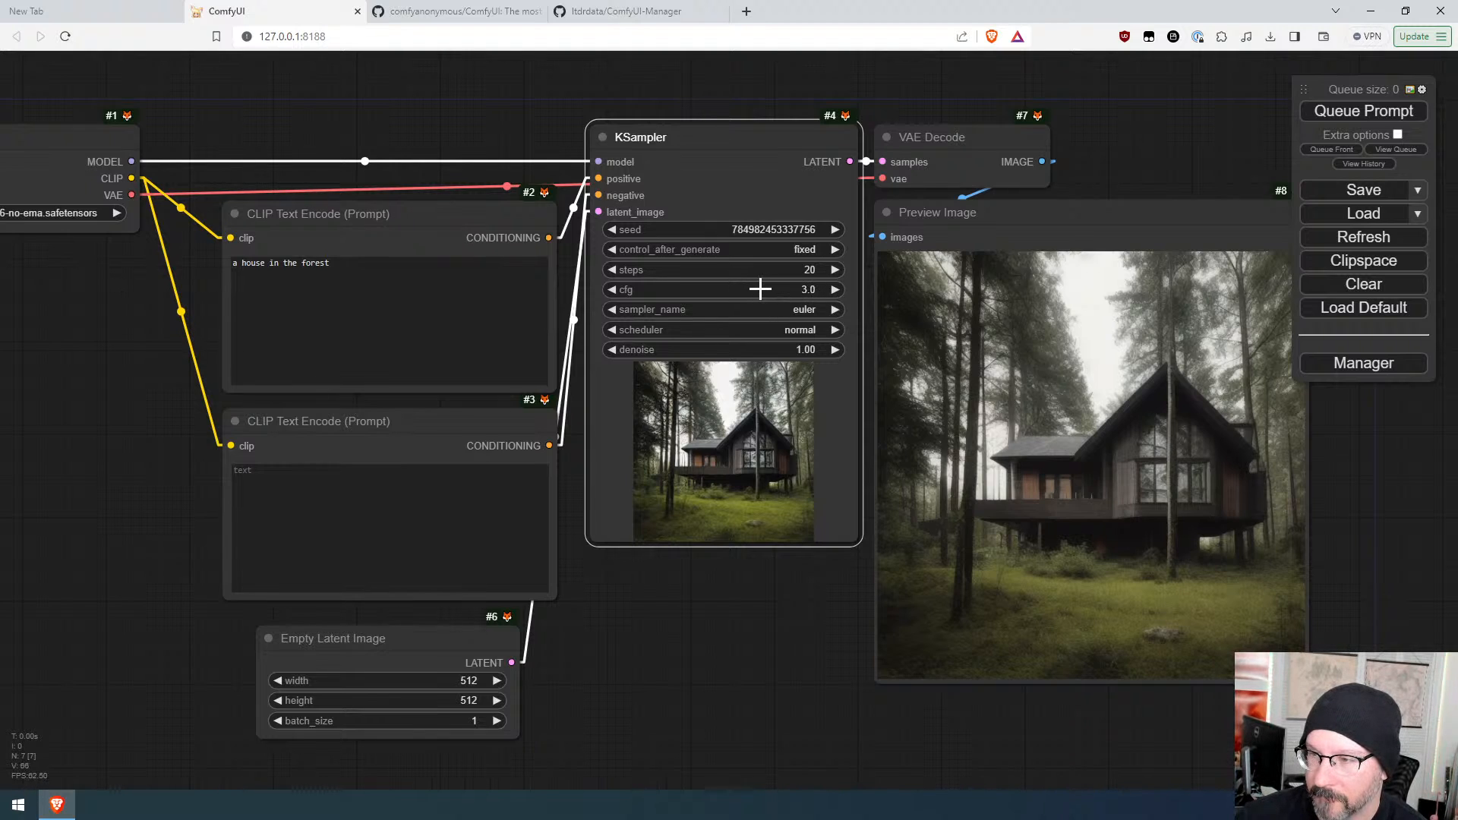
Step: Lower the cfg to 2.0 and queue the prompt
left_click_drag(761, 286, 751, 290)
left_click(1338, 112)
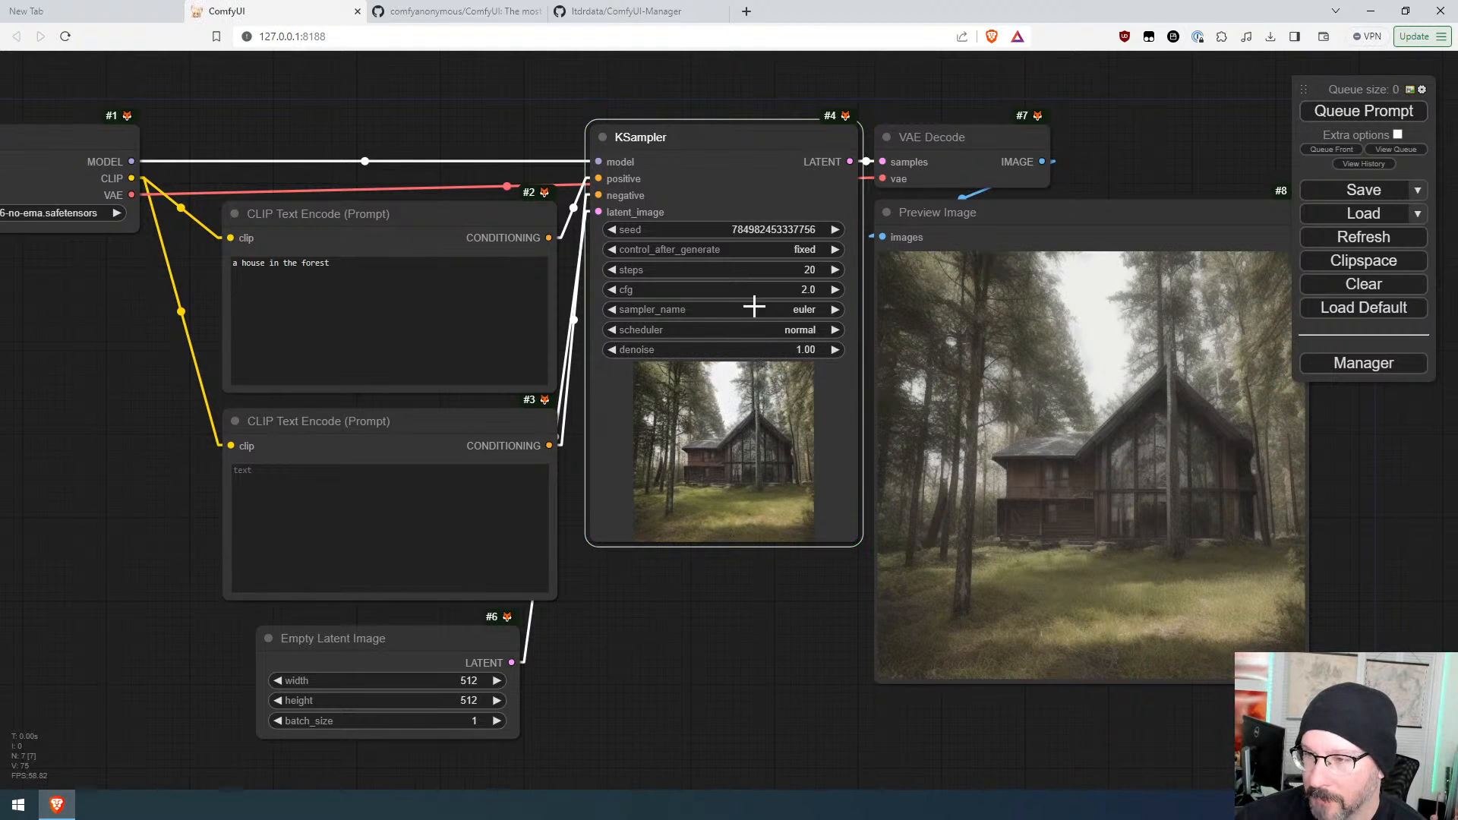
Step: Set the cfg value to 5 through its value entry box
left_click_drag(754, 290, 767, 291)
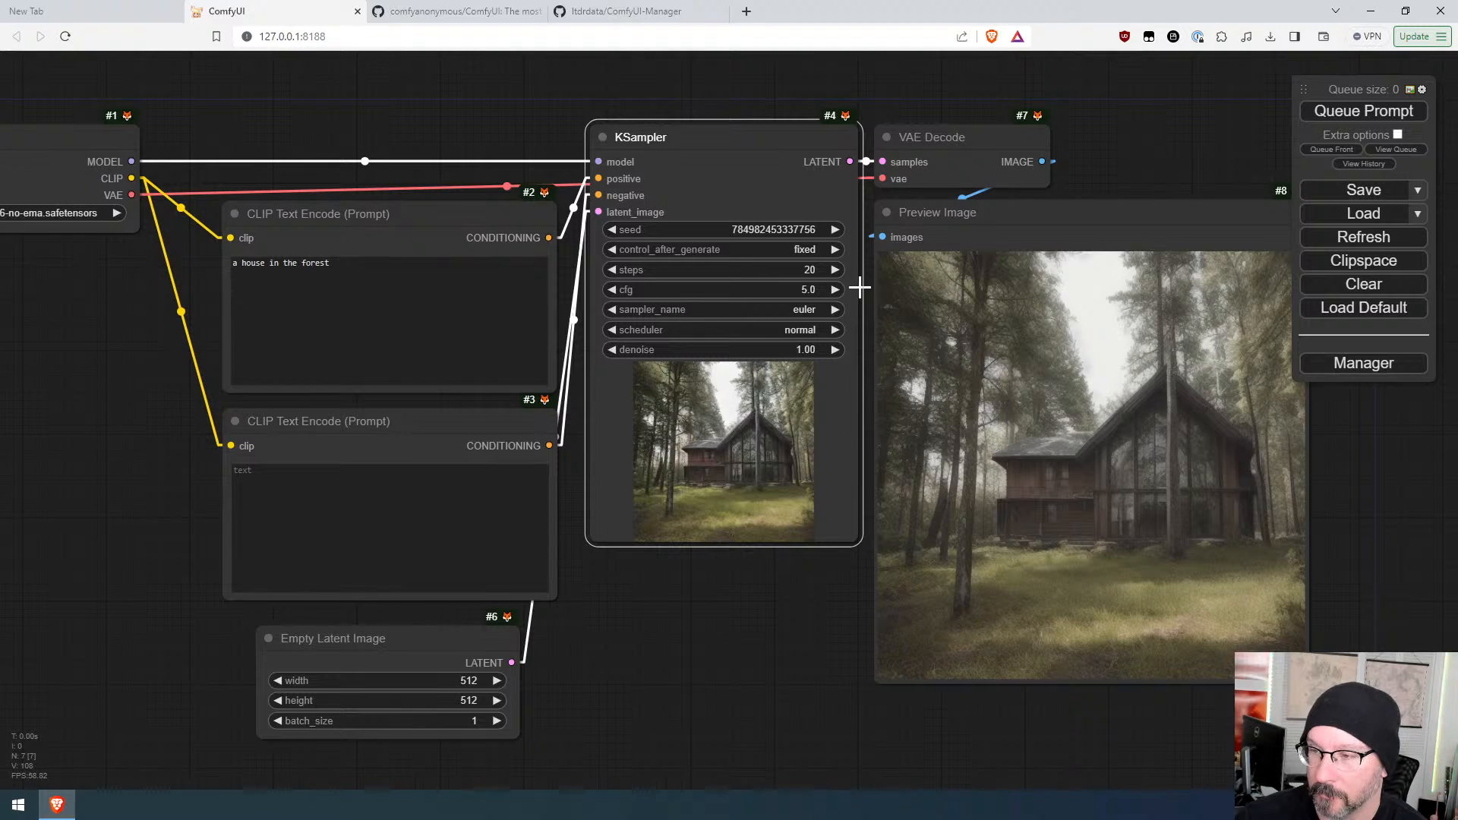
left_click(612, 290)
left_click(788, 290)
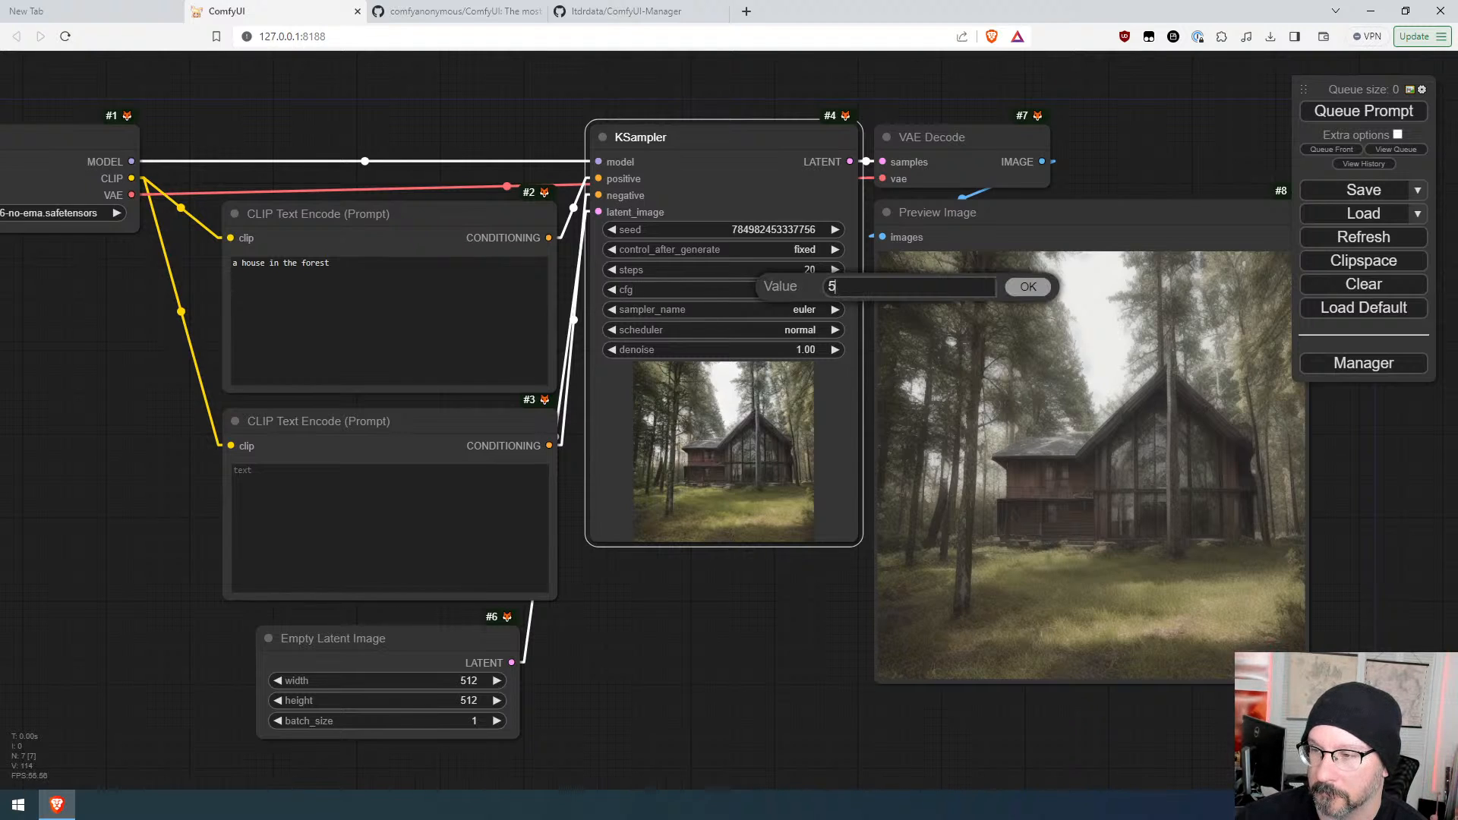
left_click(1027, 288)
Step: Reduce the KSampler steps to 1 and queue the prompt
left_click_drag(785, 292, 776, 293)
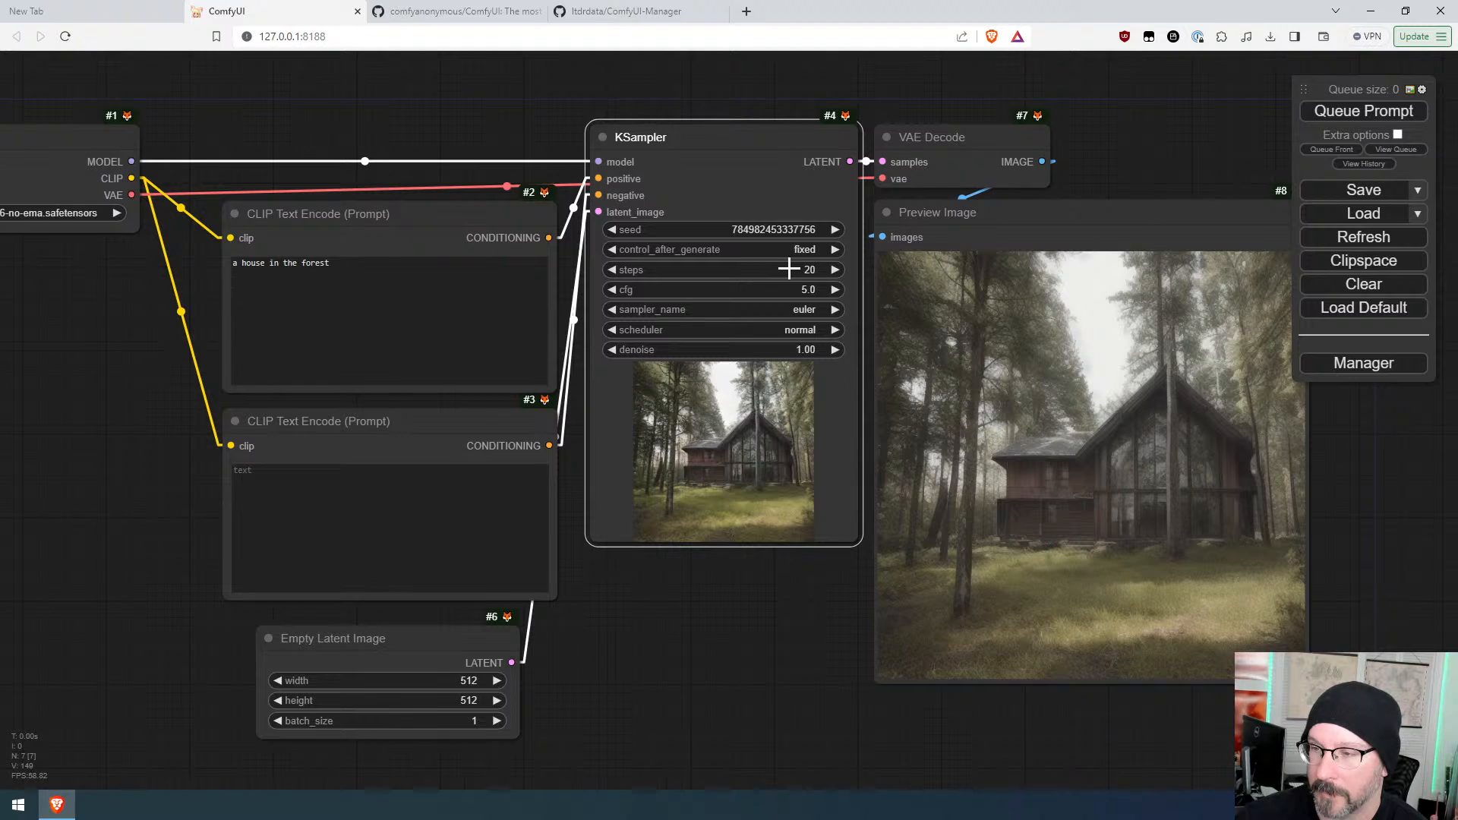
left_click_drag(789, 269, 771, 267)
left_click(1412, 112)
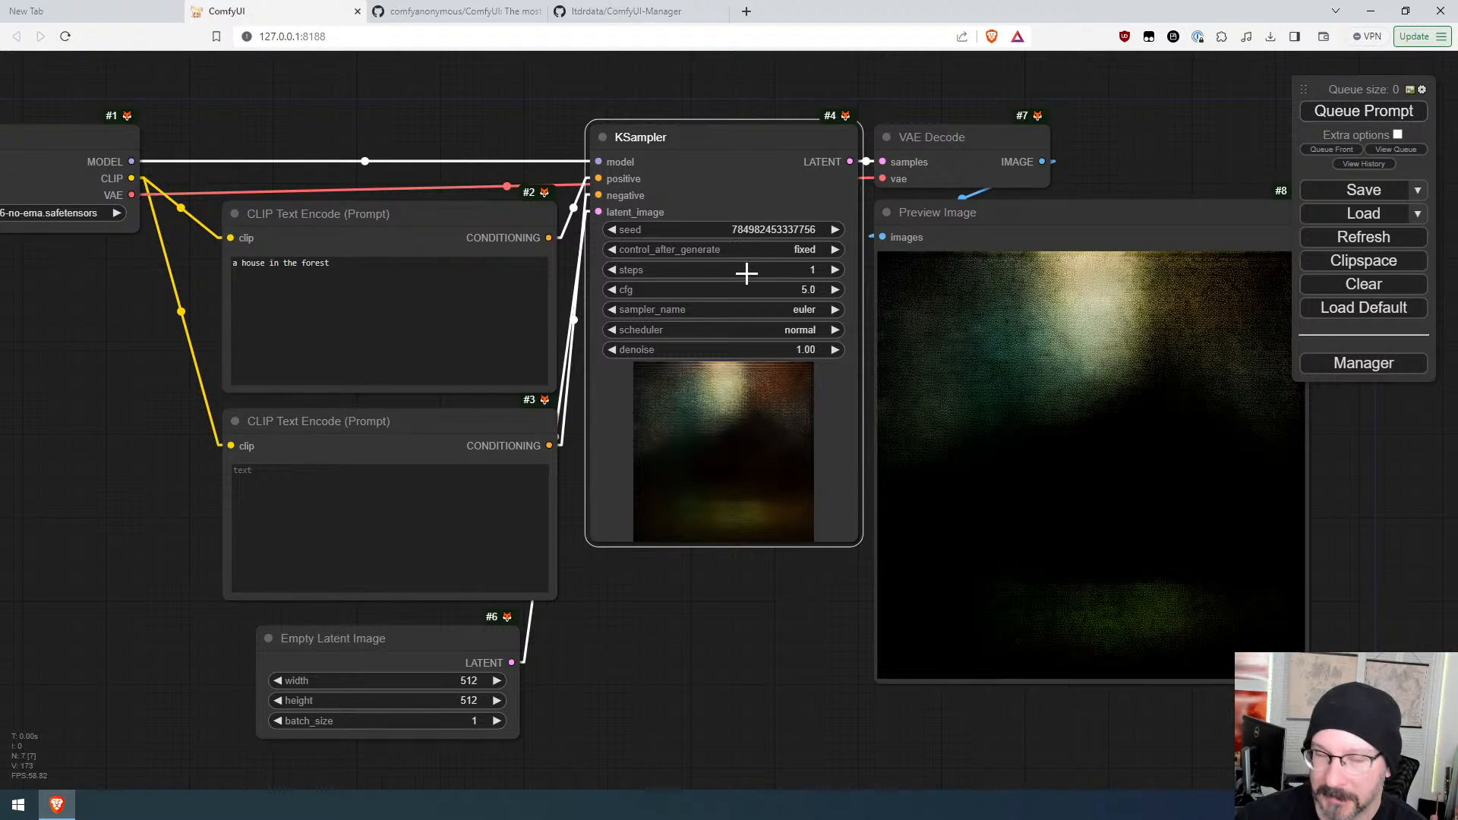
Step: Raise the steps to 8 and queue the prompt
left_click_drag(746, 274, 757, 273)
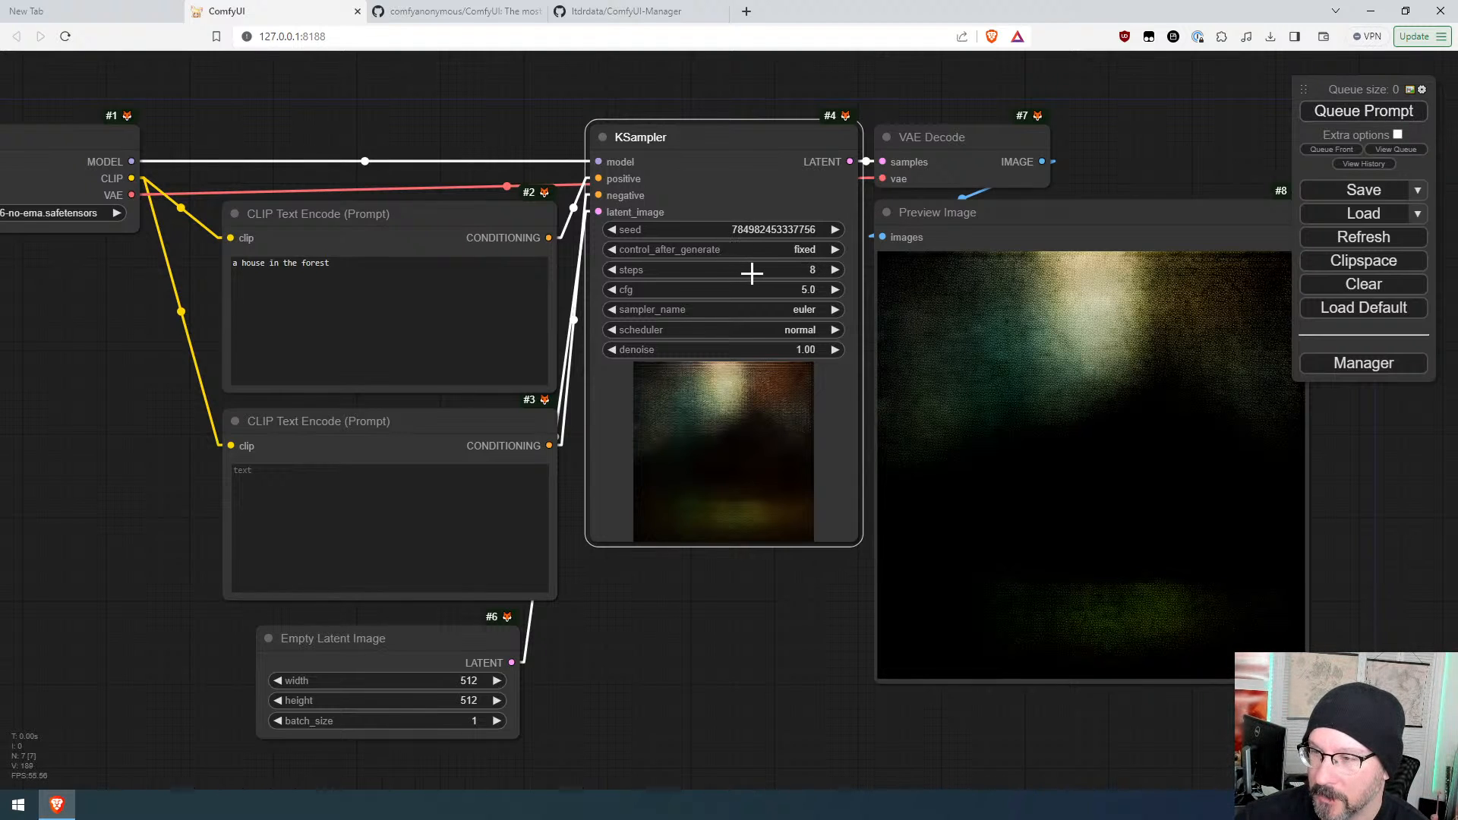
left_click(1348, 114)
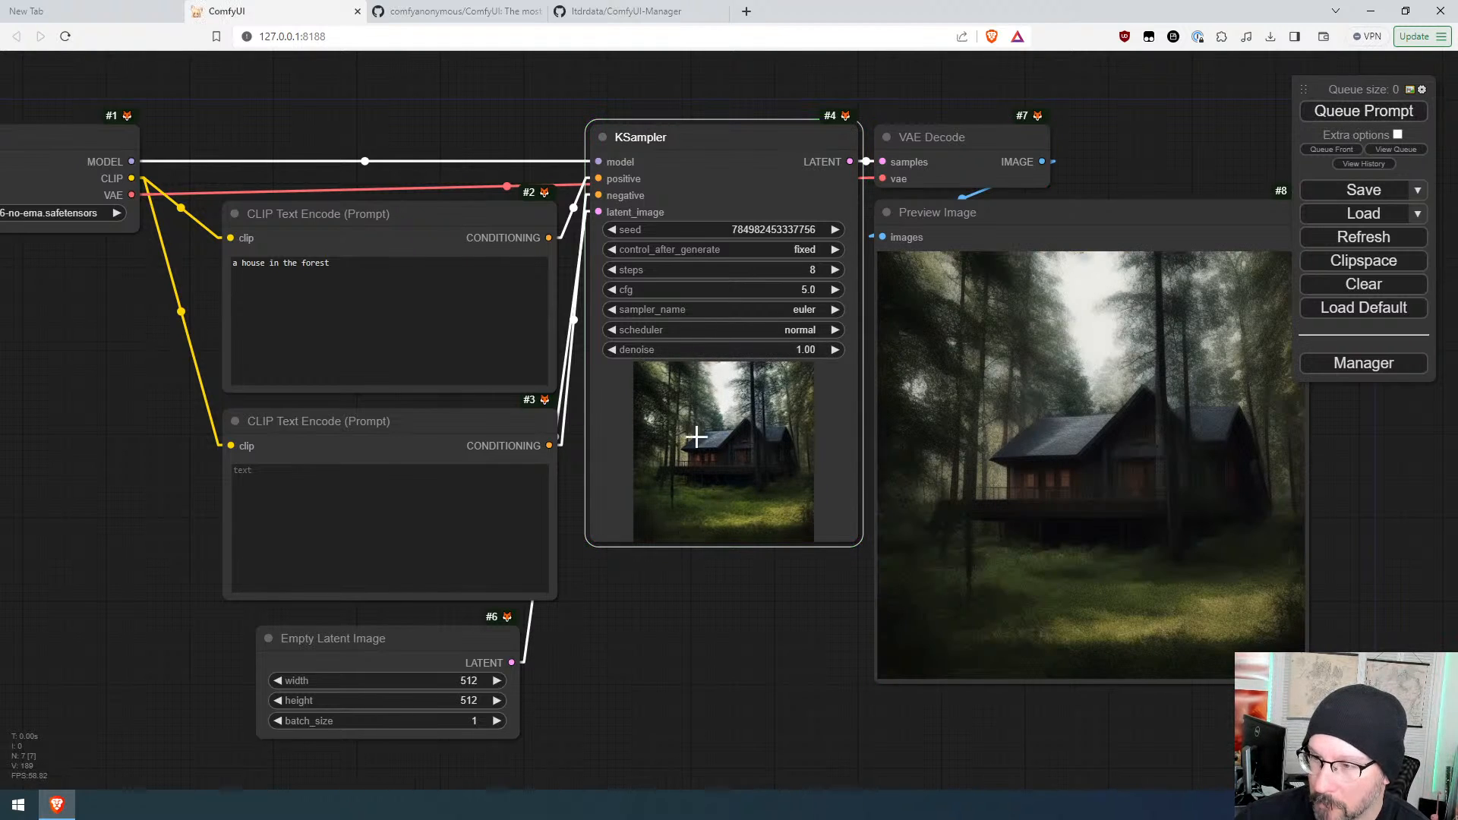
Step: Increment the seed by one twice, queuing the prompt after each change
left_click(830, 229)
left_click(1332, 111)
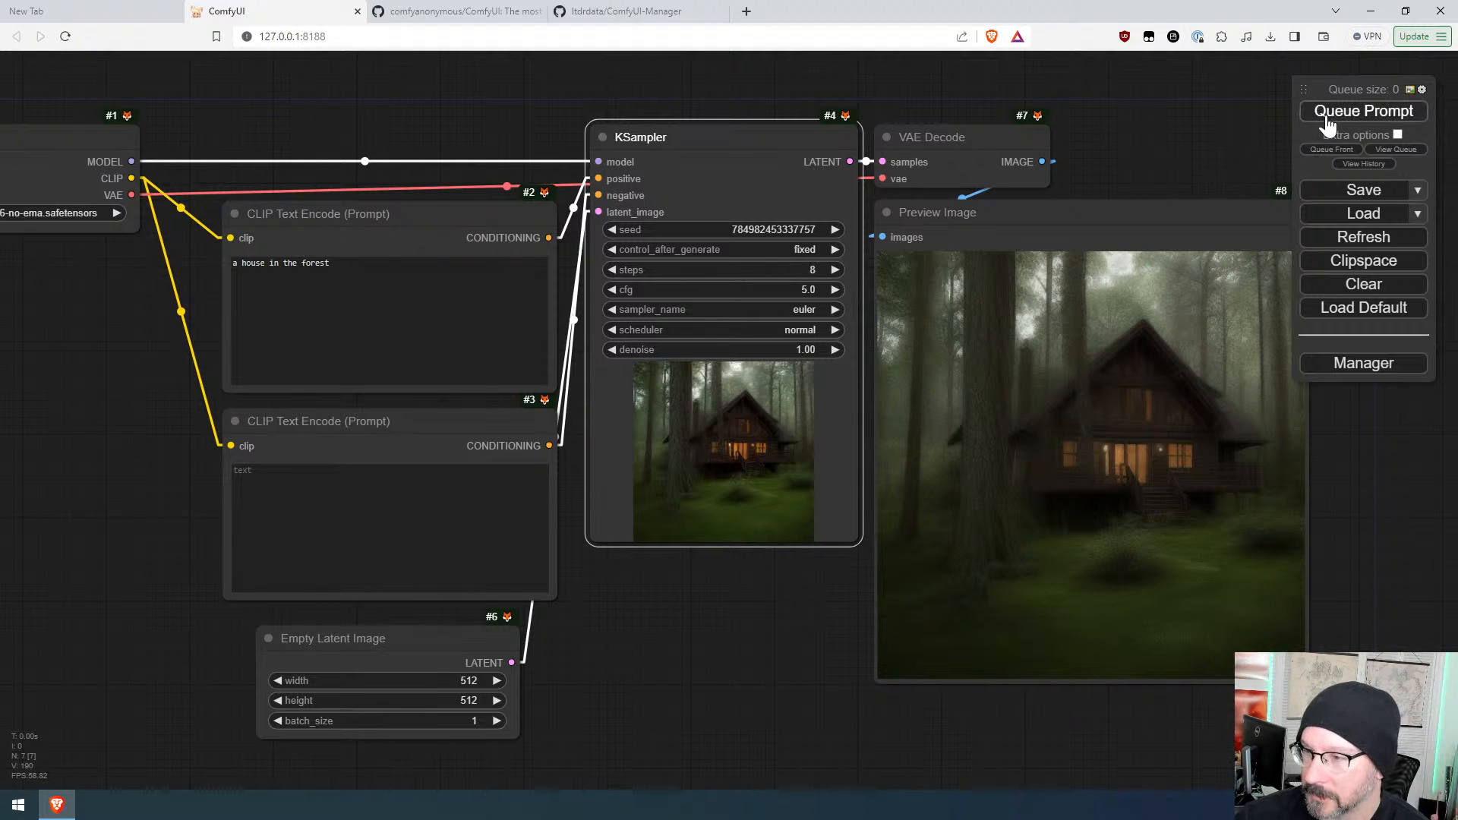
left_click(841, 230)
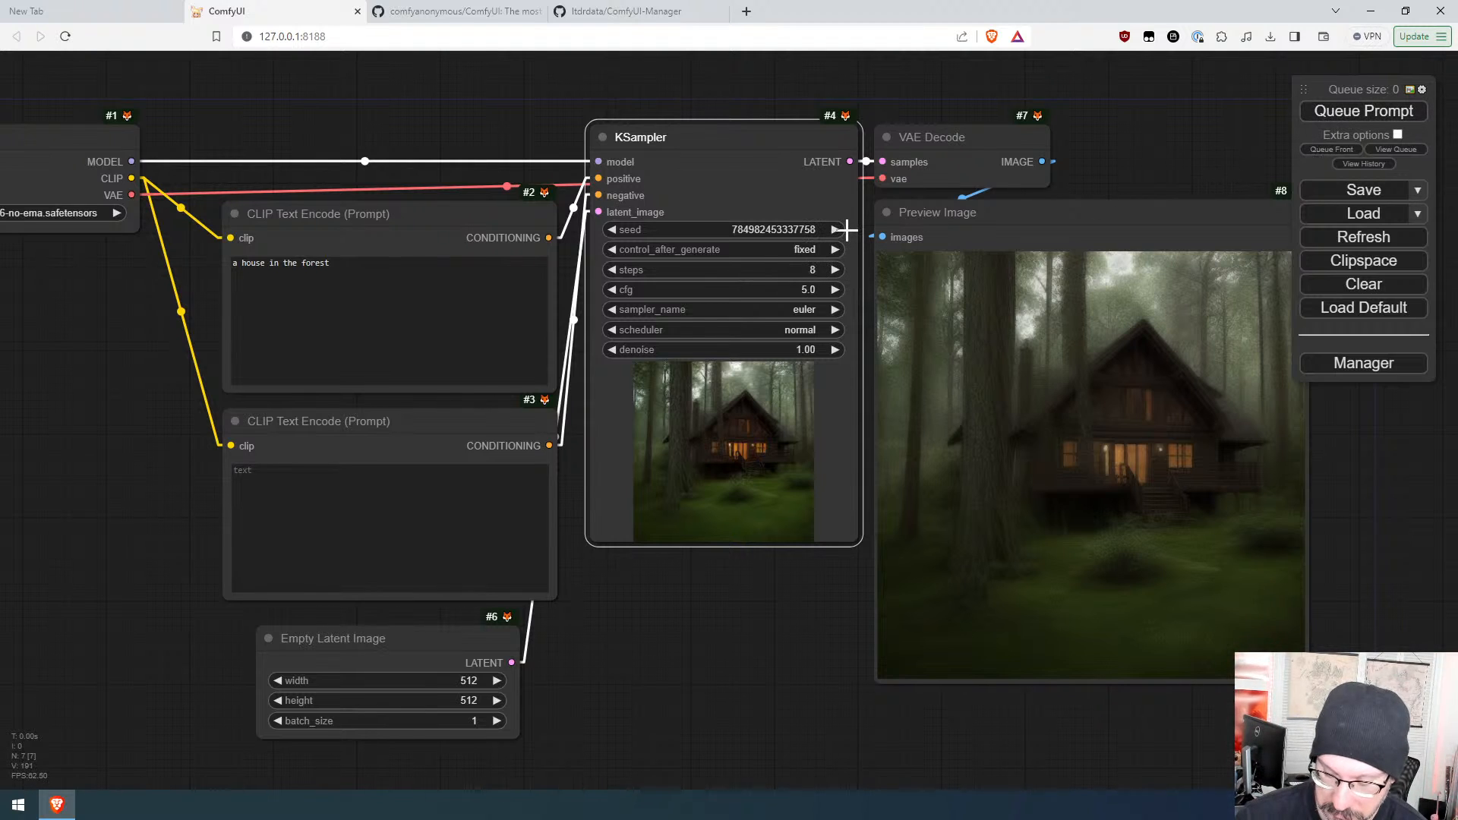
key("ctrl+Return")
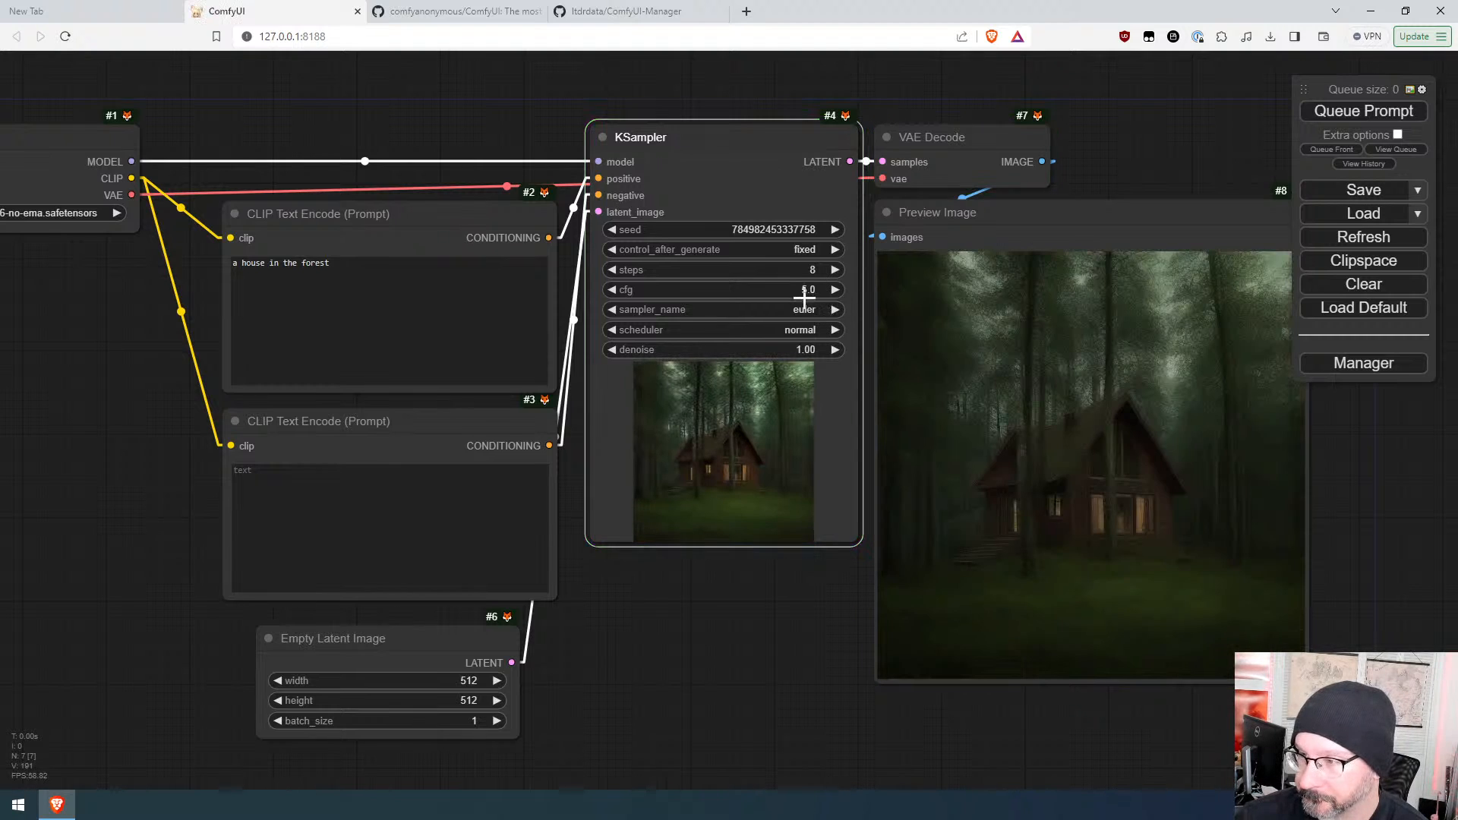
Step: Raise the steps back to 20 and queue the prompt
left_click(835, 270)
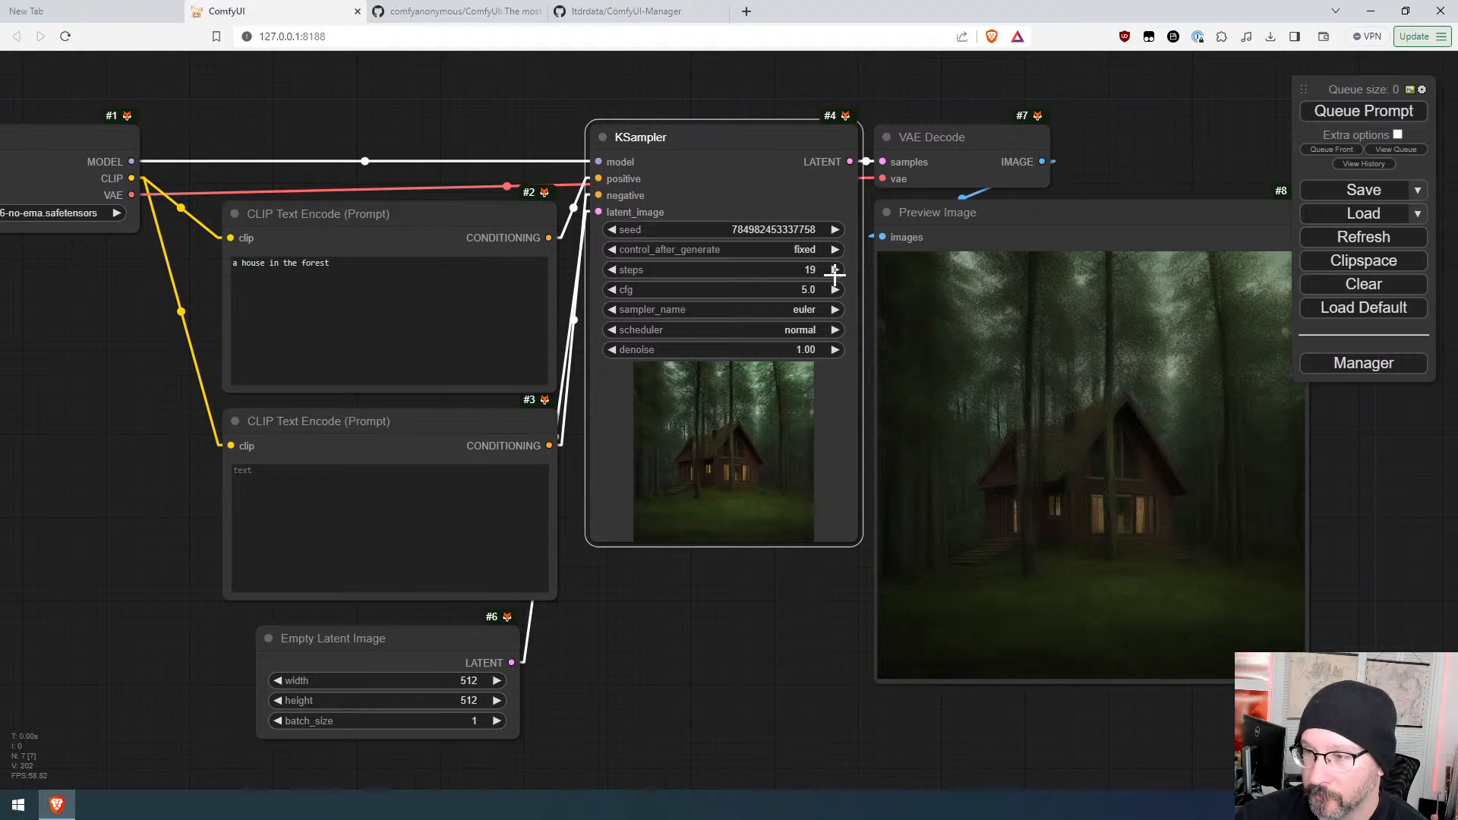
left_click(835, 270)
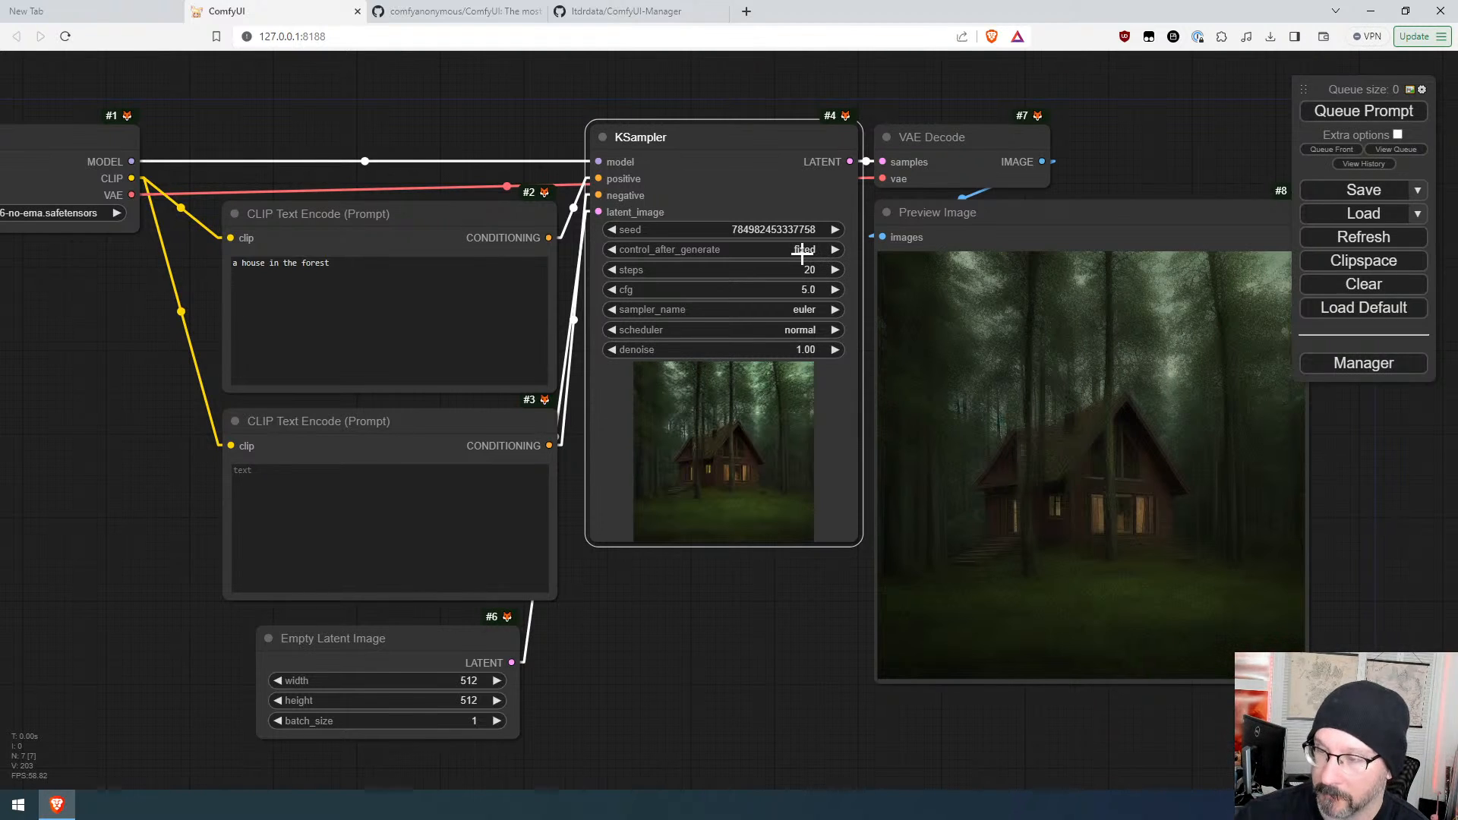
key("ctrl+Return")
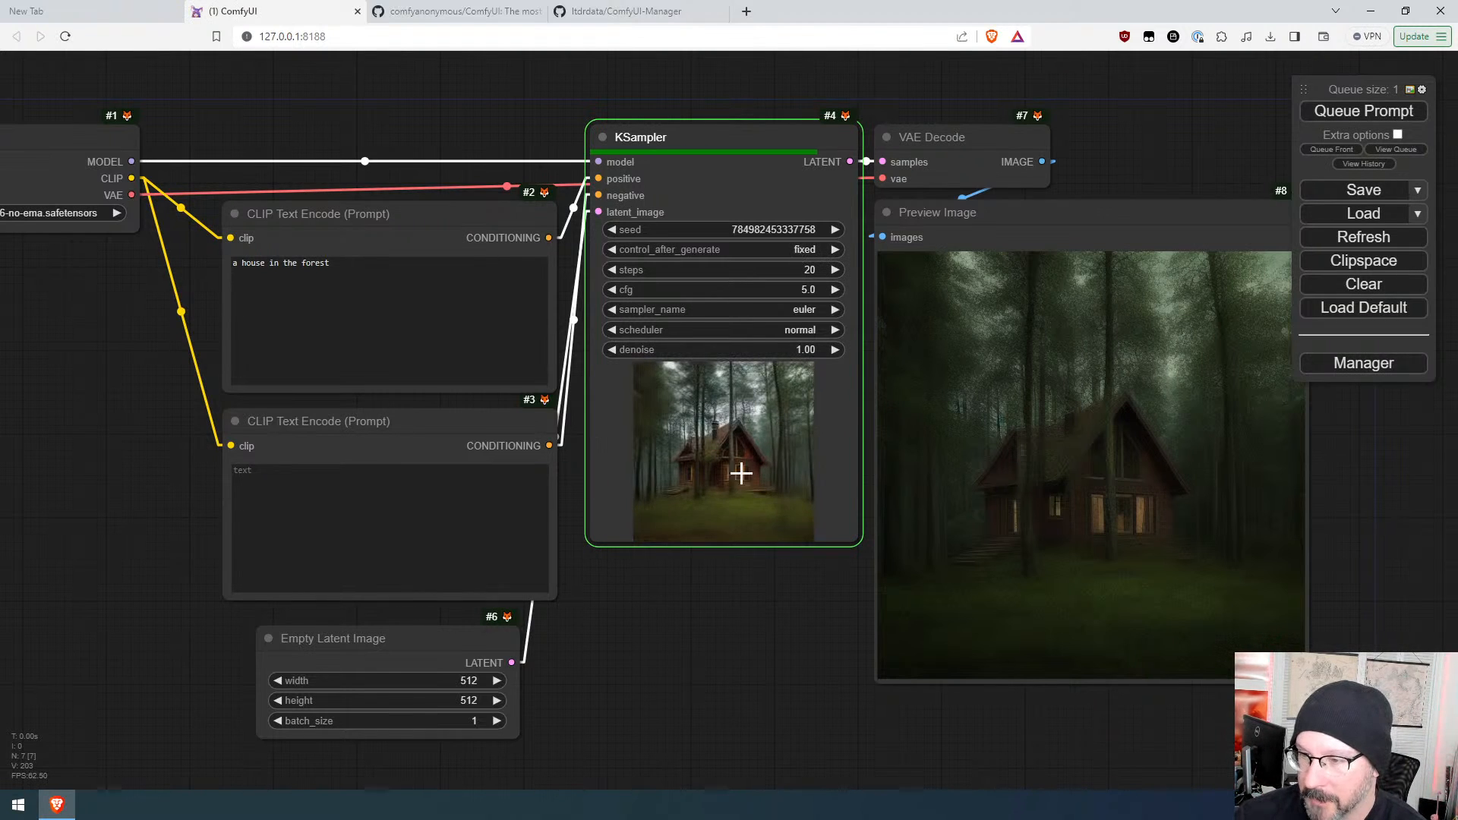
Step: Append ", man with axe" to the positive prompt and queue the workflow
scroll(1324, 612, "up", 3)
scroll(1177, 540, "up", 2)
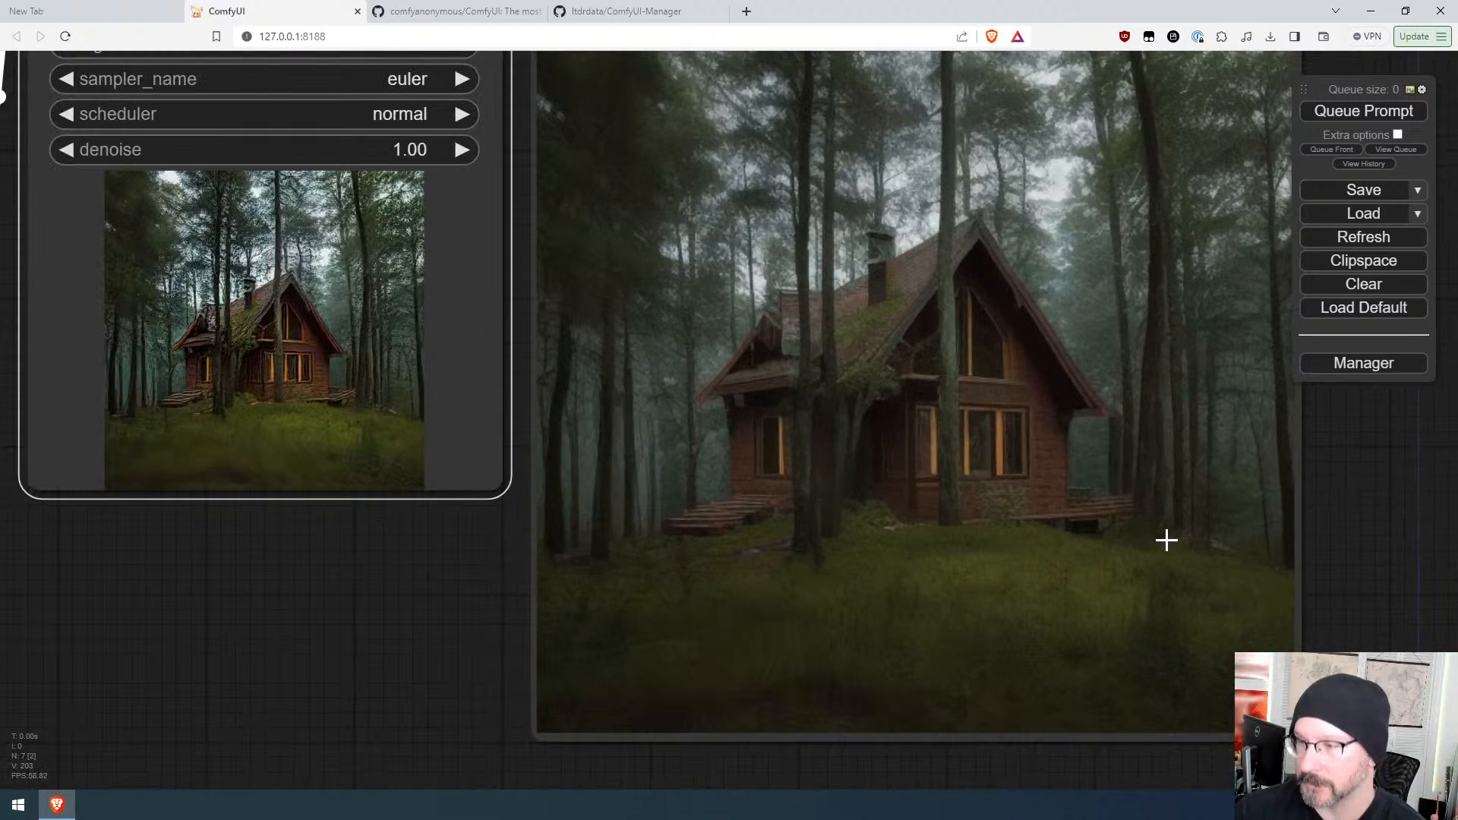
scroll(981, 430, "down", 1)
scroll(982, 430, "down", 6)
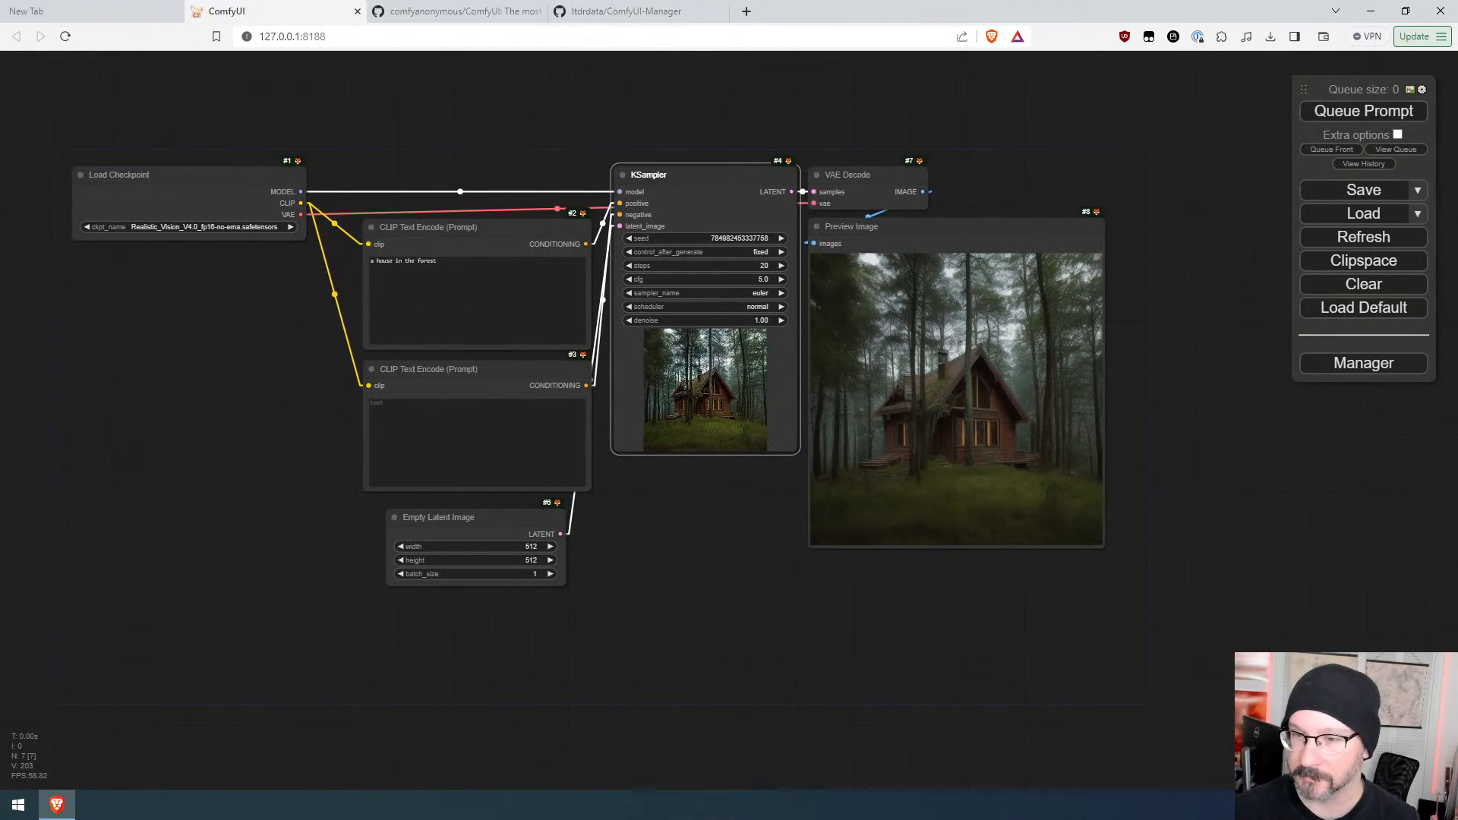
left_click(437, 262)
type(", m")
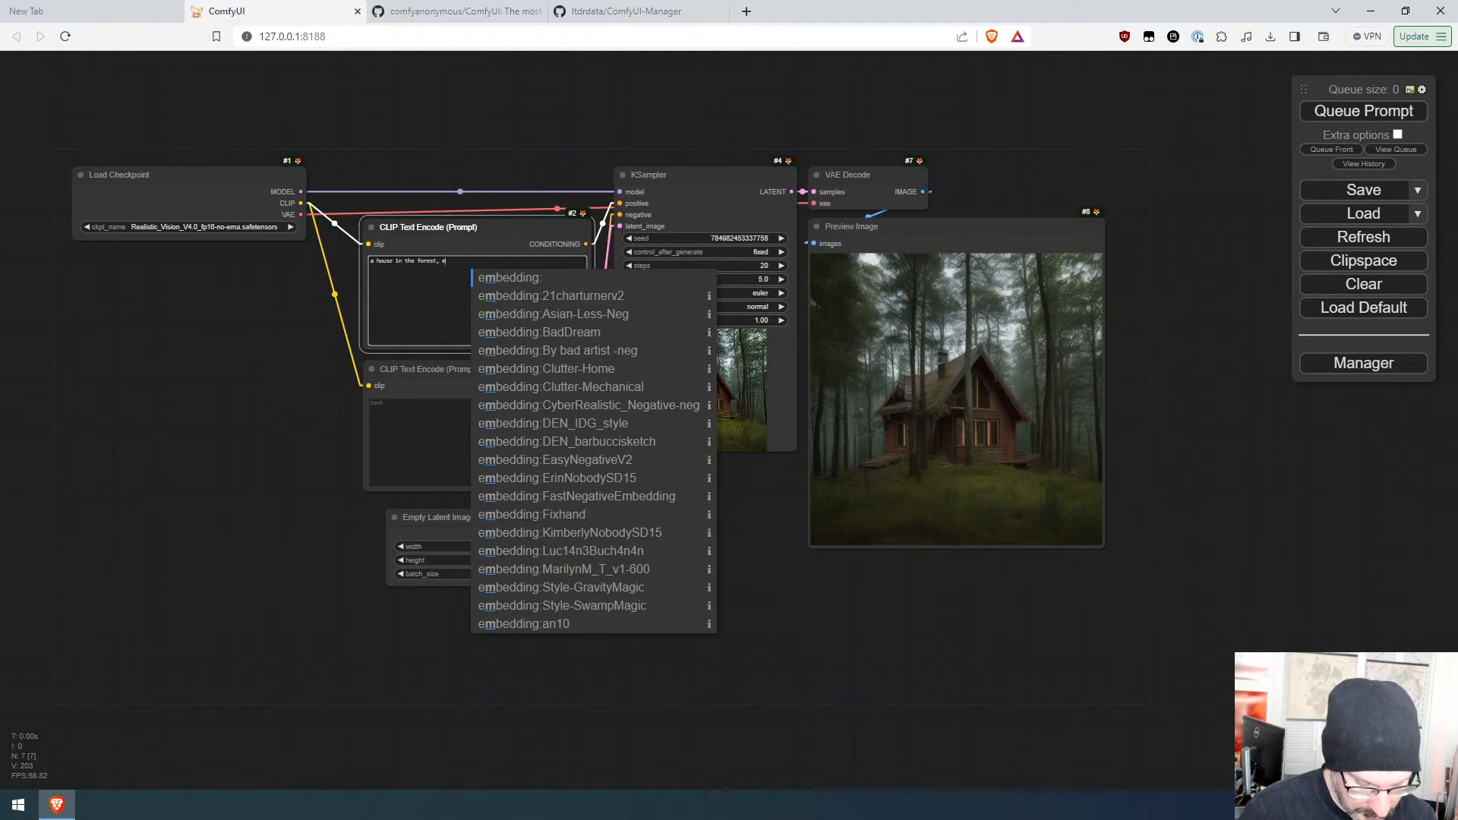
type("an with axe")
key("ctrl+Return")
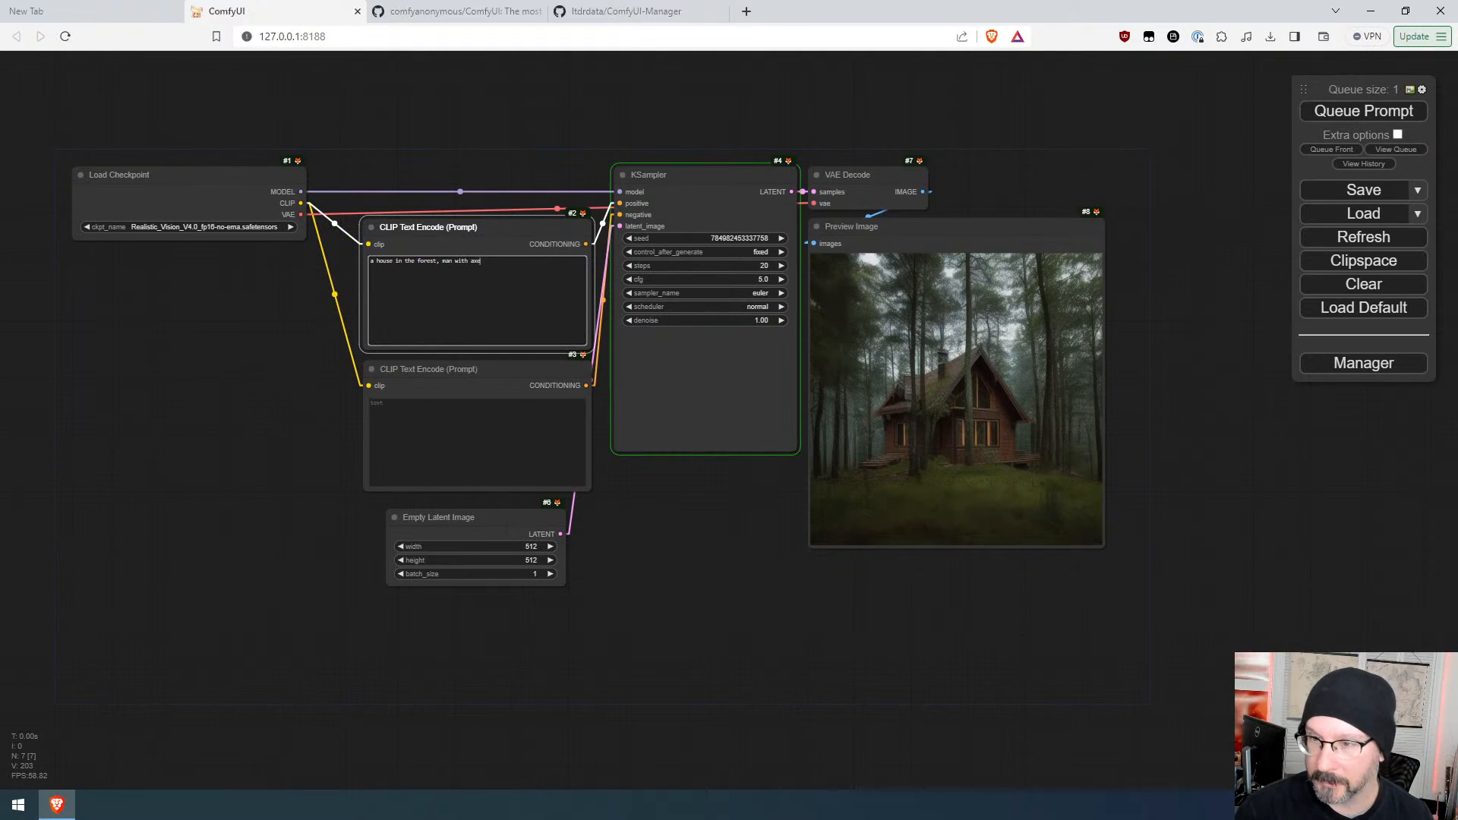
scroll(759, 469, "up", 5)
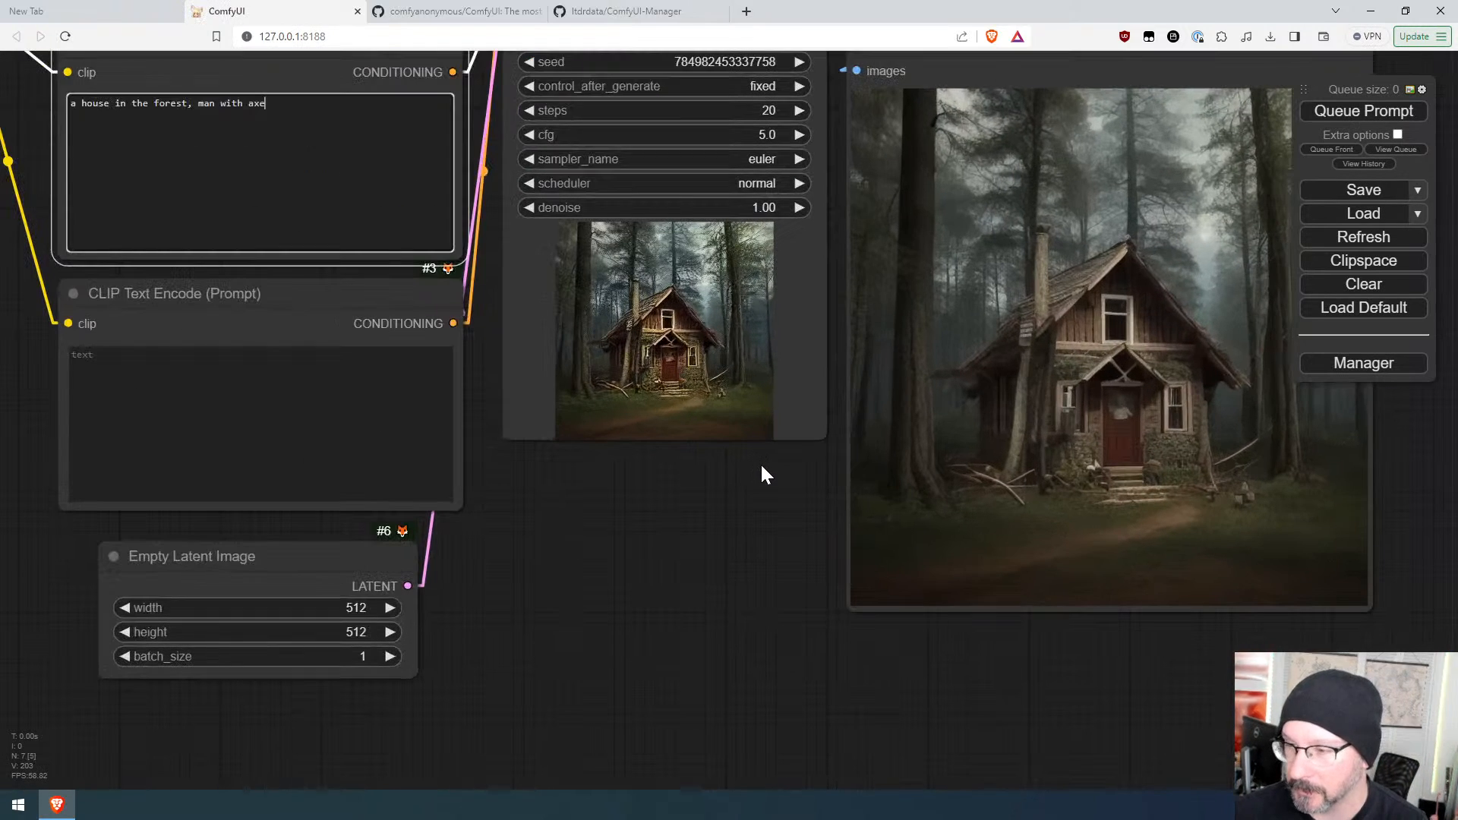
Step: Increment the seed by one, queue the workflow, then increment it again and queue once more
scroll(762, 473, "down", 3)
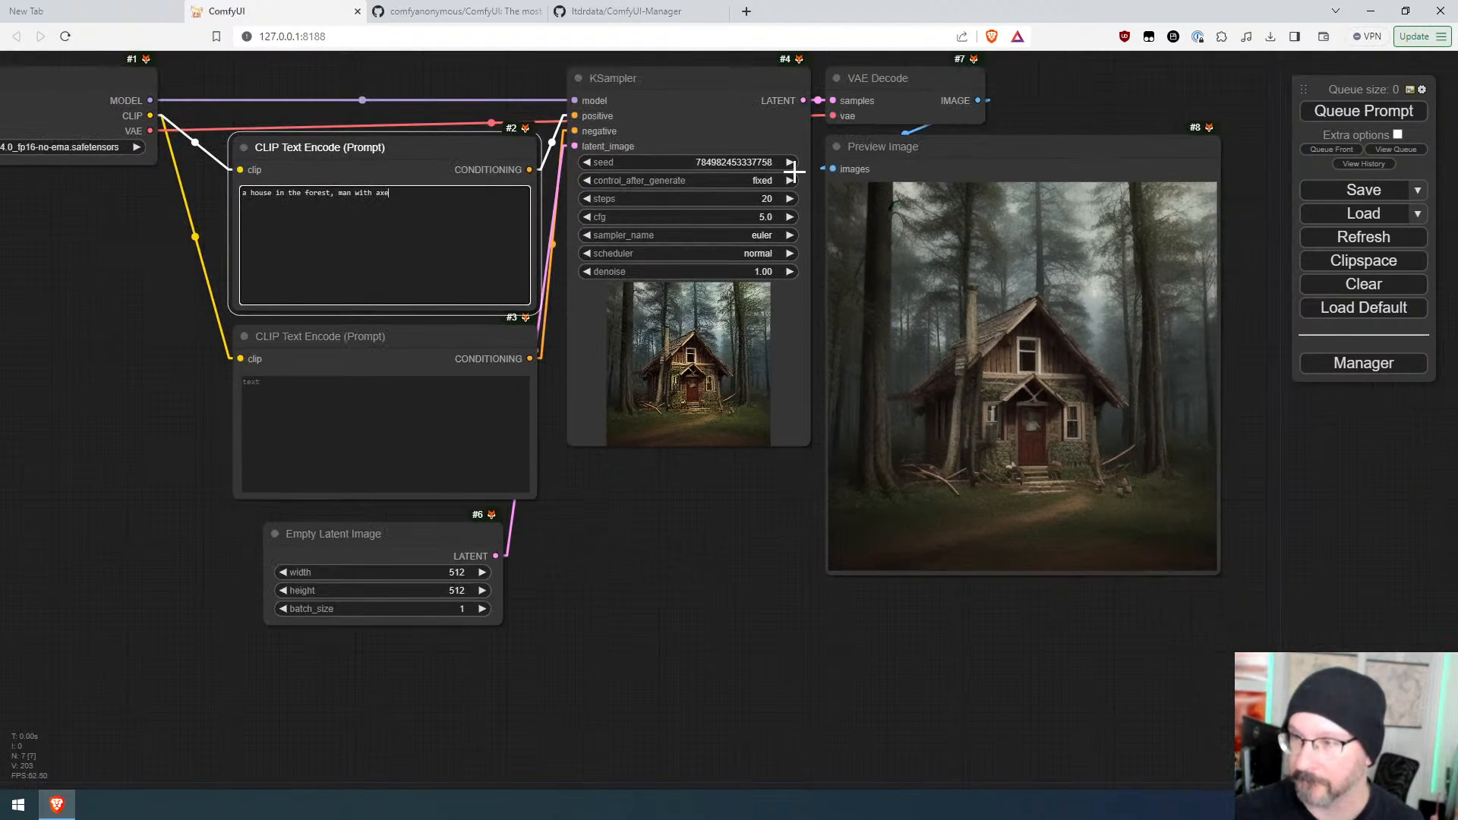
left_click(789, 163)
key("ctrl+Return")
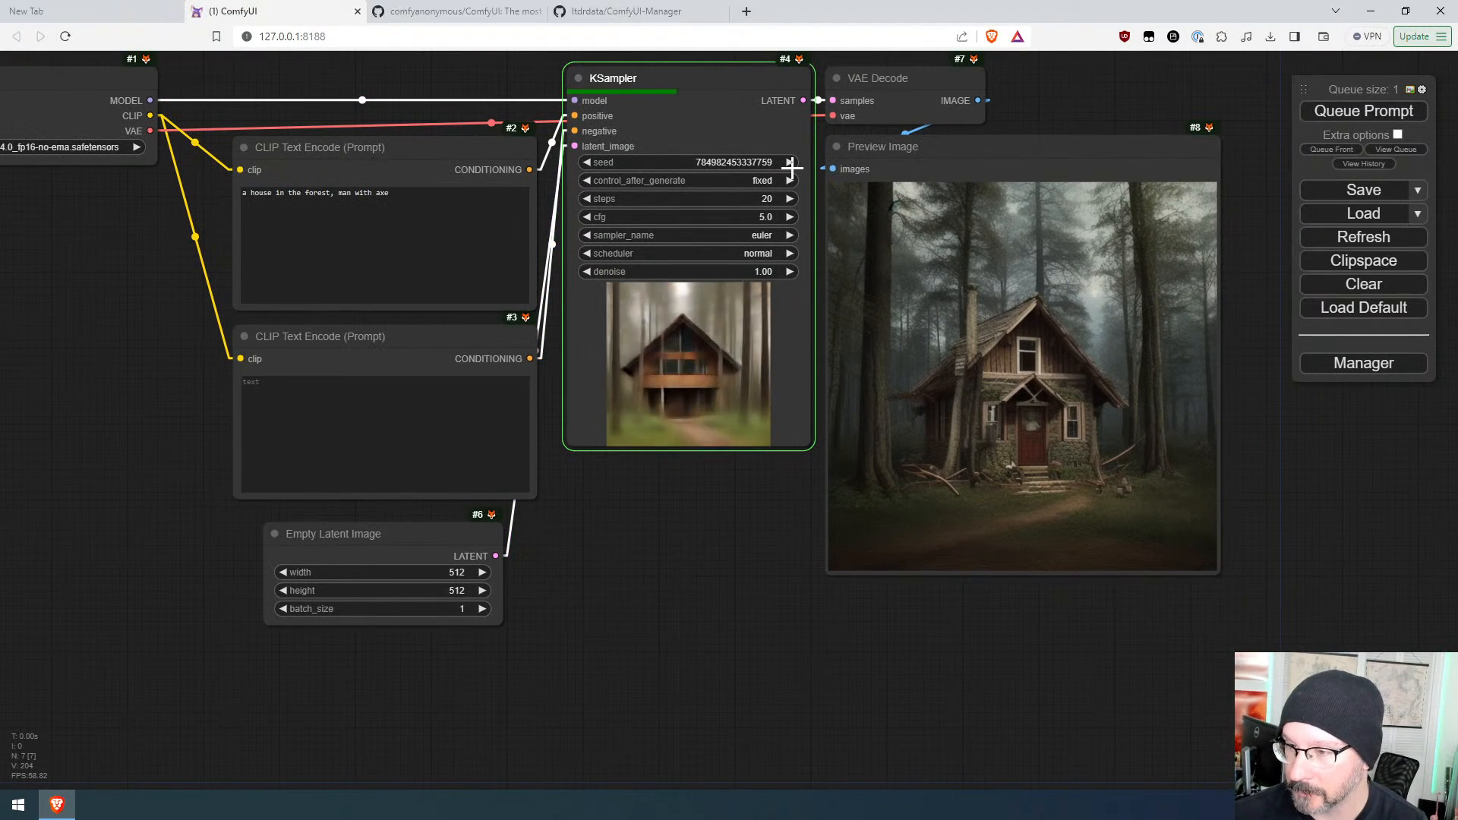
left_click(790, 163)
key("ctrl+Return")
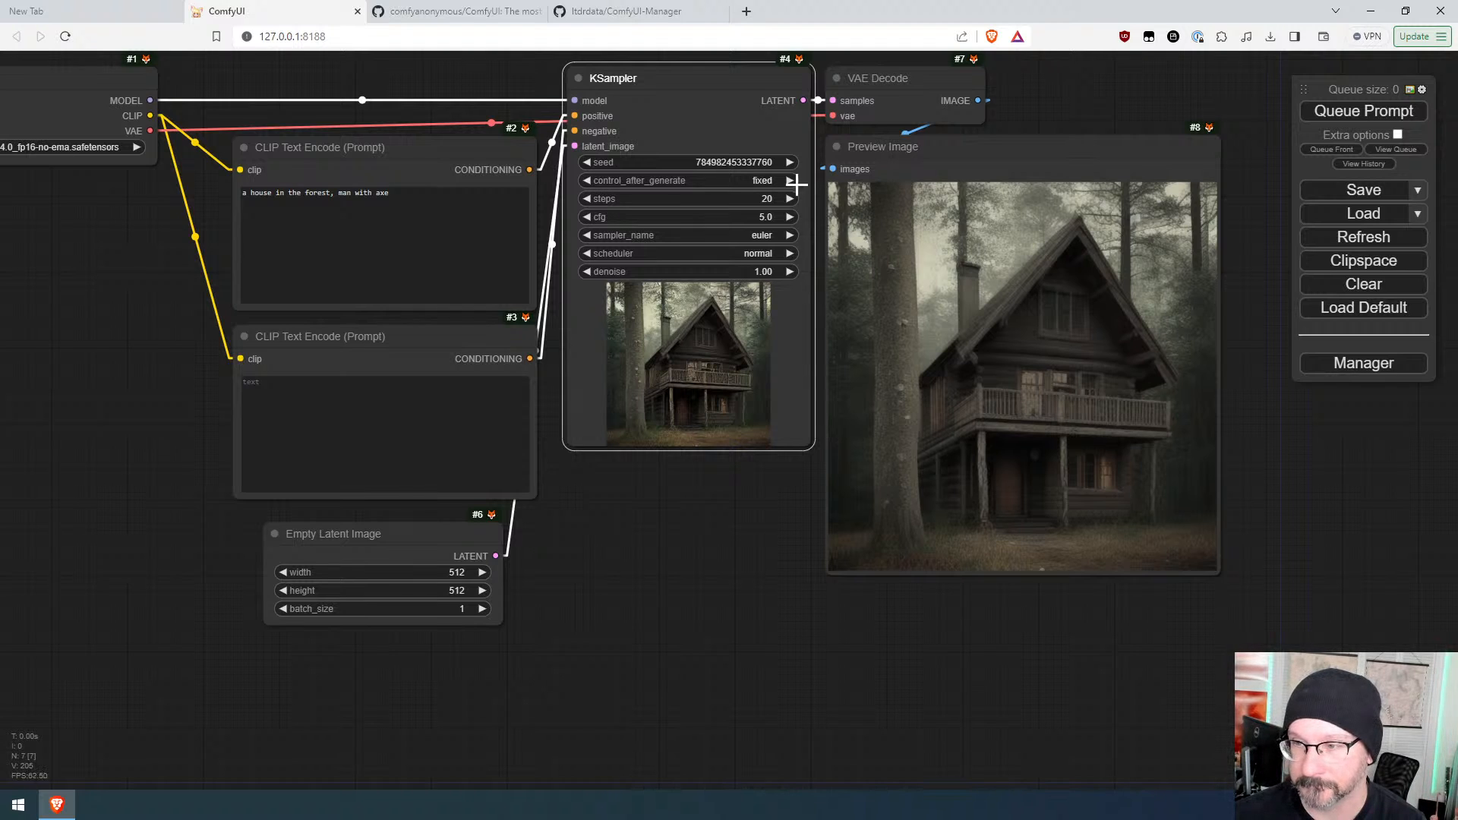
Step: Select "man with axe" in the positive prompt, raise its emphasis weight to 1.2, and queue the prompt
left_click(398, 195)
key("ctrl+shift+Left")
key("ctrl+shift+Left")
key("ctrl+shift+Left")
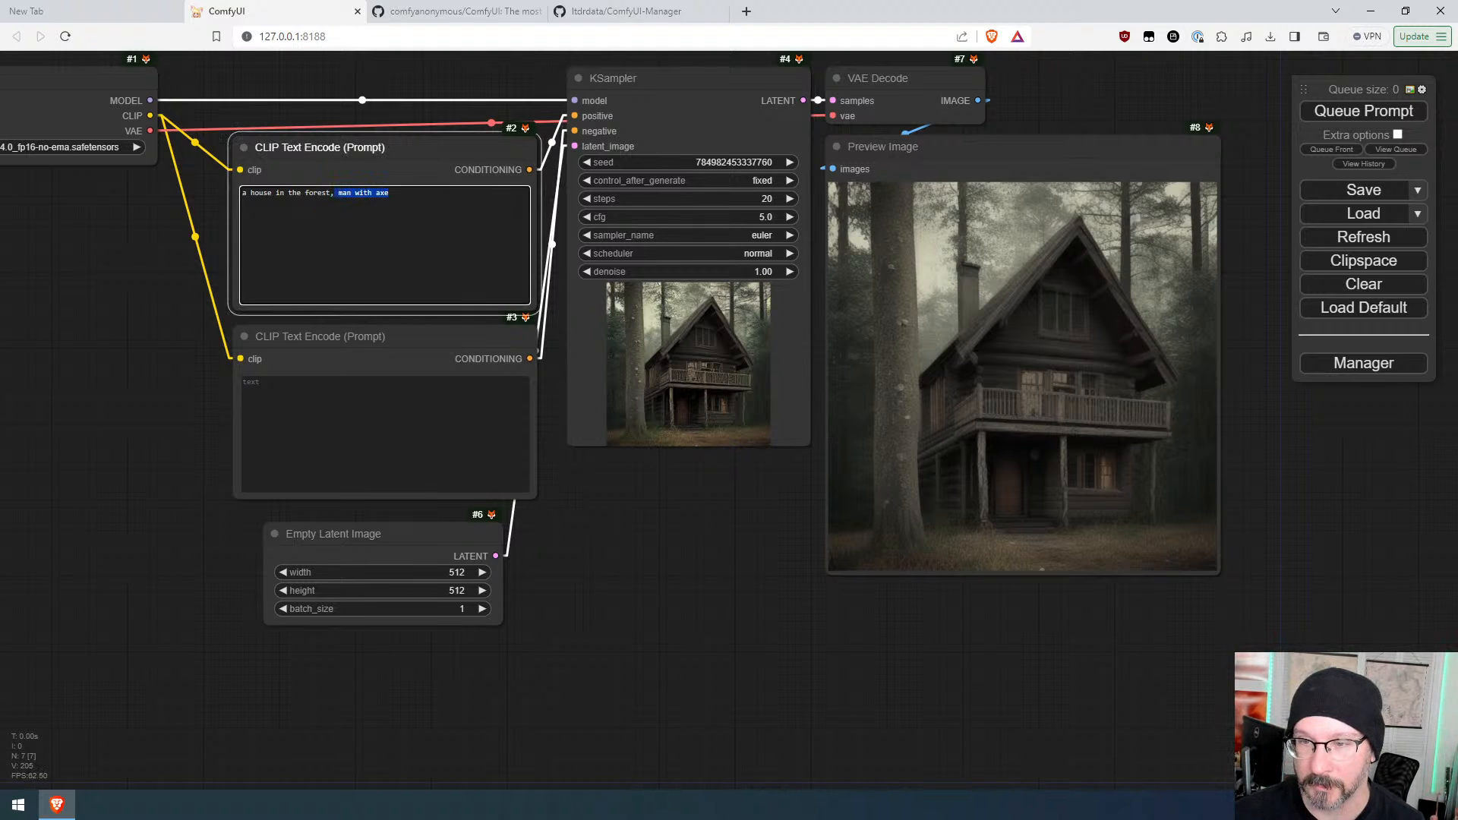
key("ctrl+Up")
key("ctrl+Up")
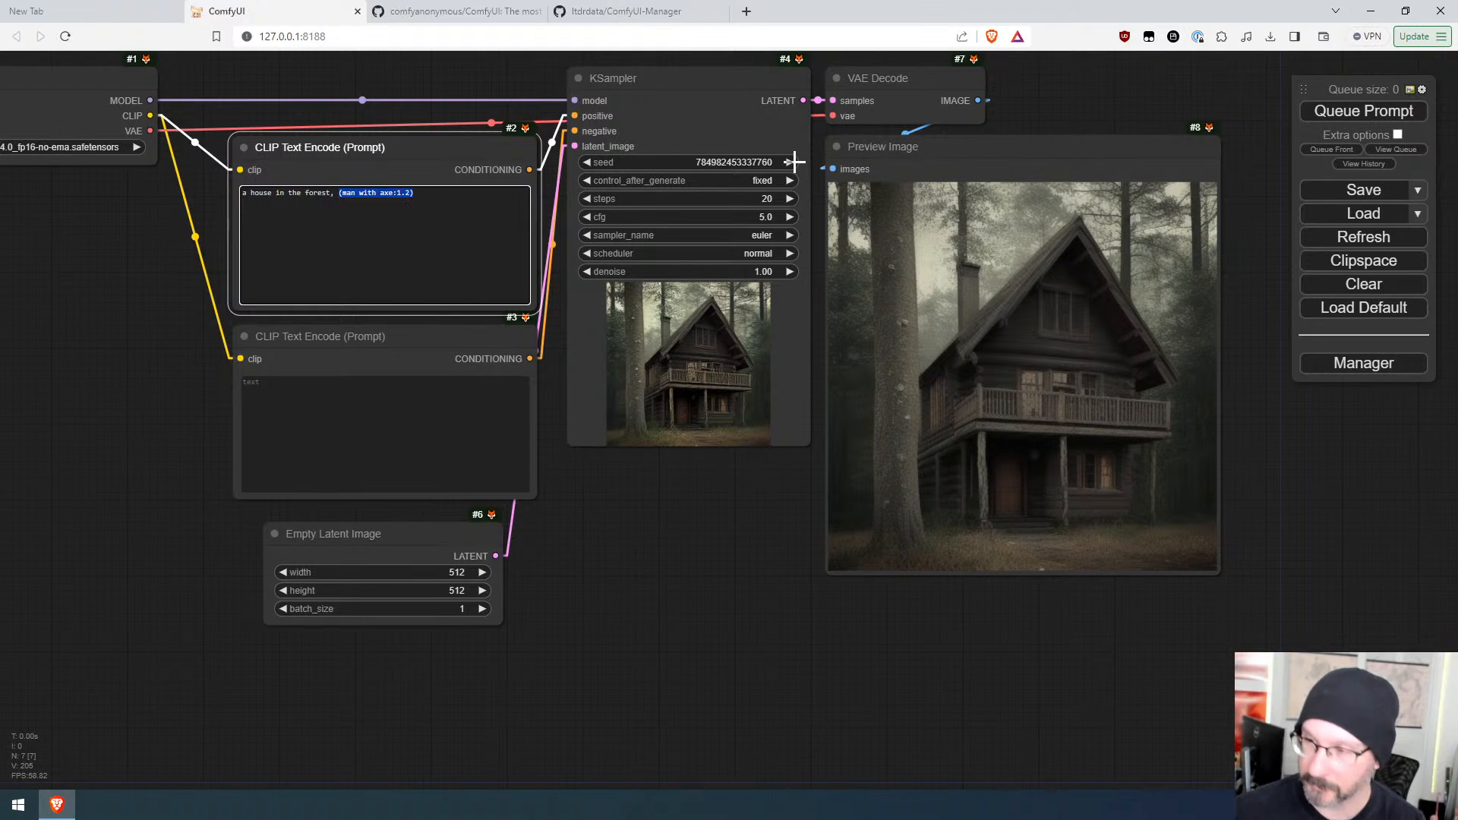
key("ctrl+Return")
Step: Zoom into the preview image to examine the generated figure up close
scroll(765, 524, "up", 6)
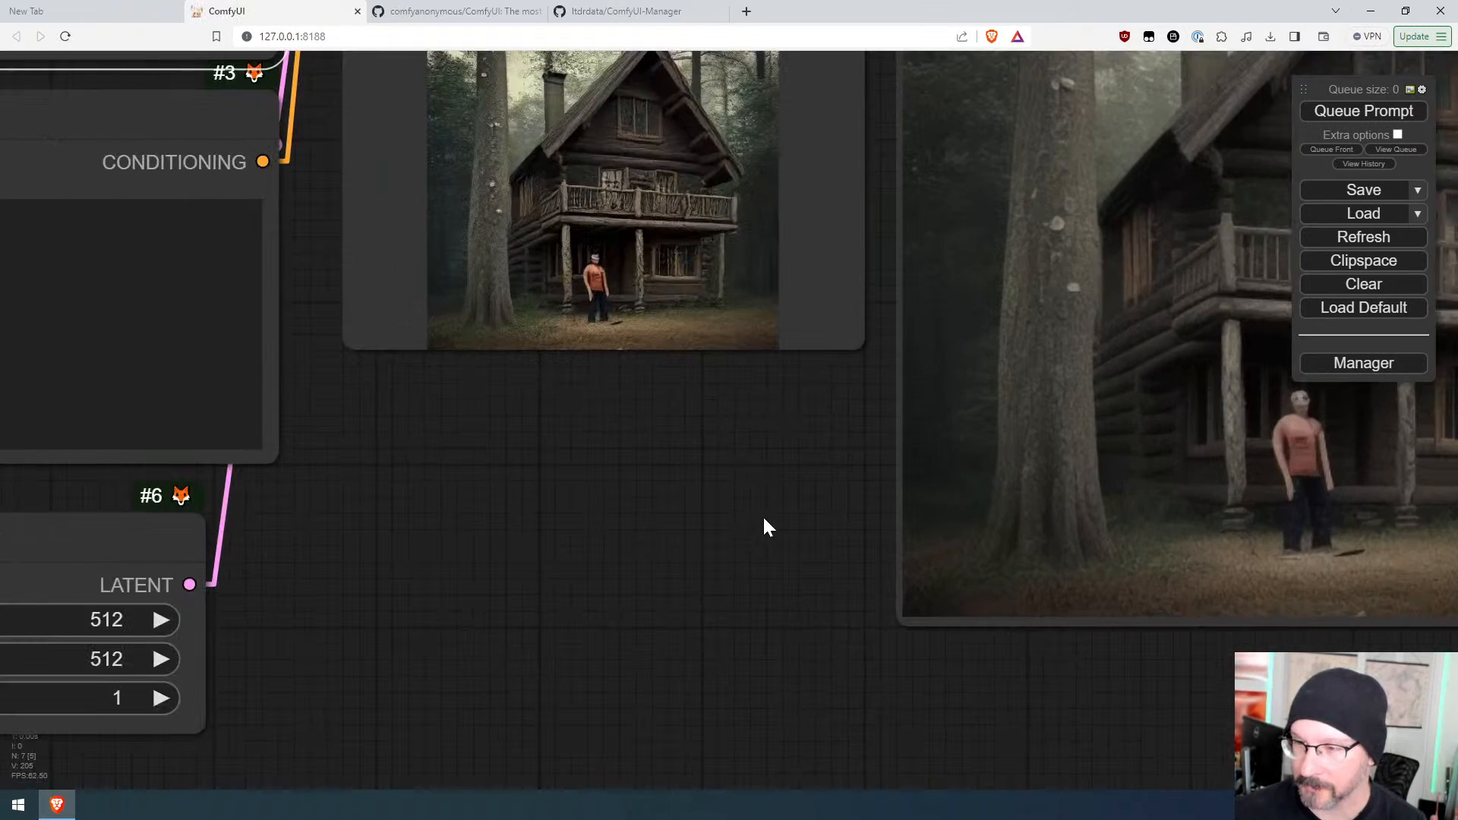
left_click_drag(1227, 514, 827, 527)
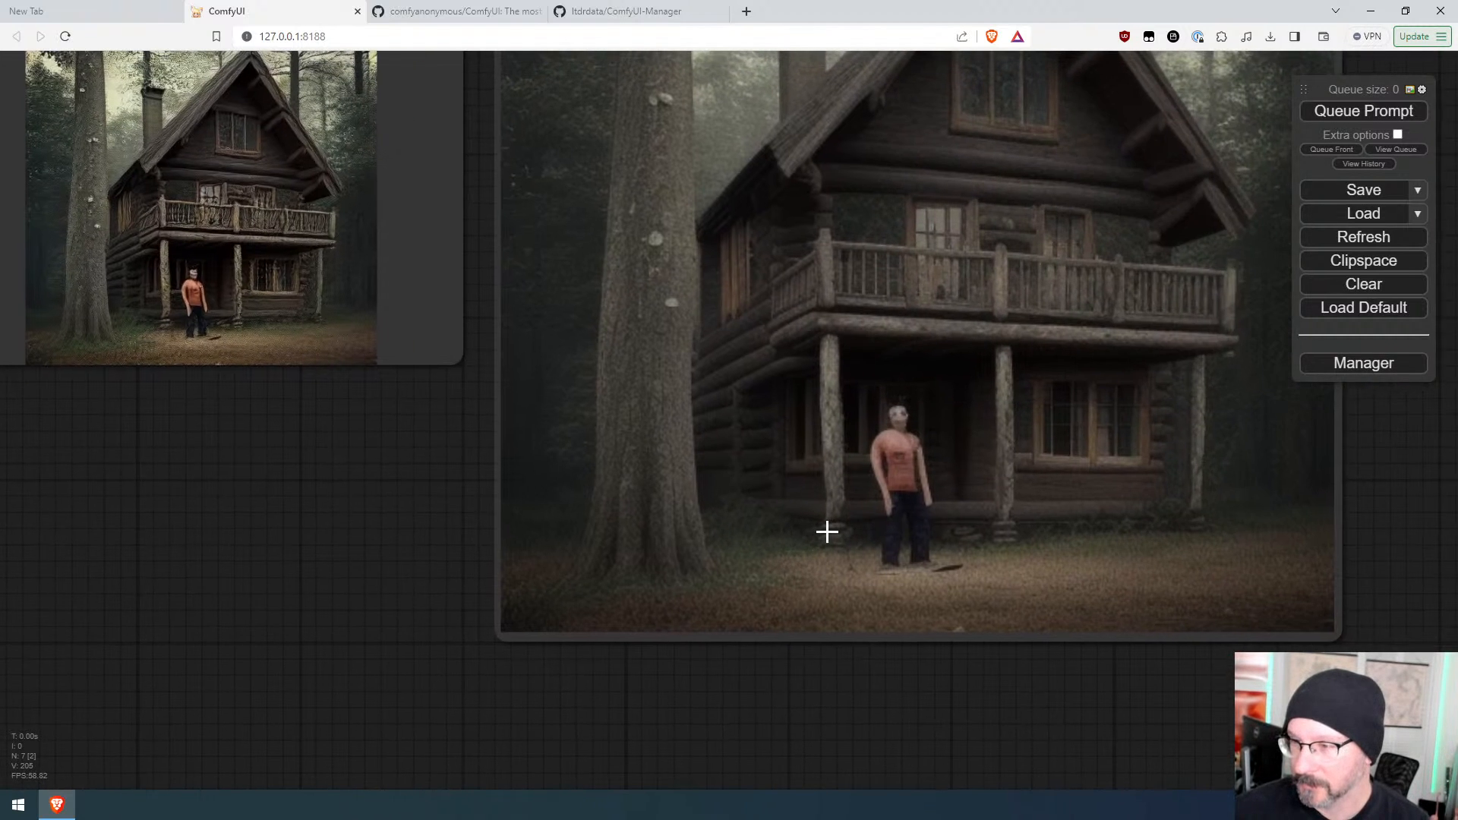
scroll(827, 526, "up", 4)
scroll(883, 517, "up", 5)
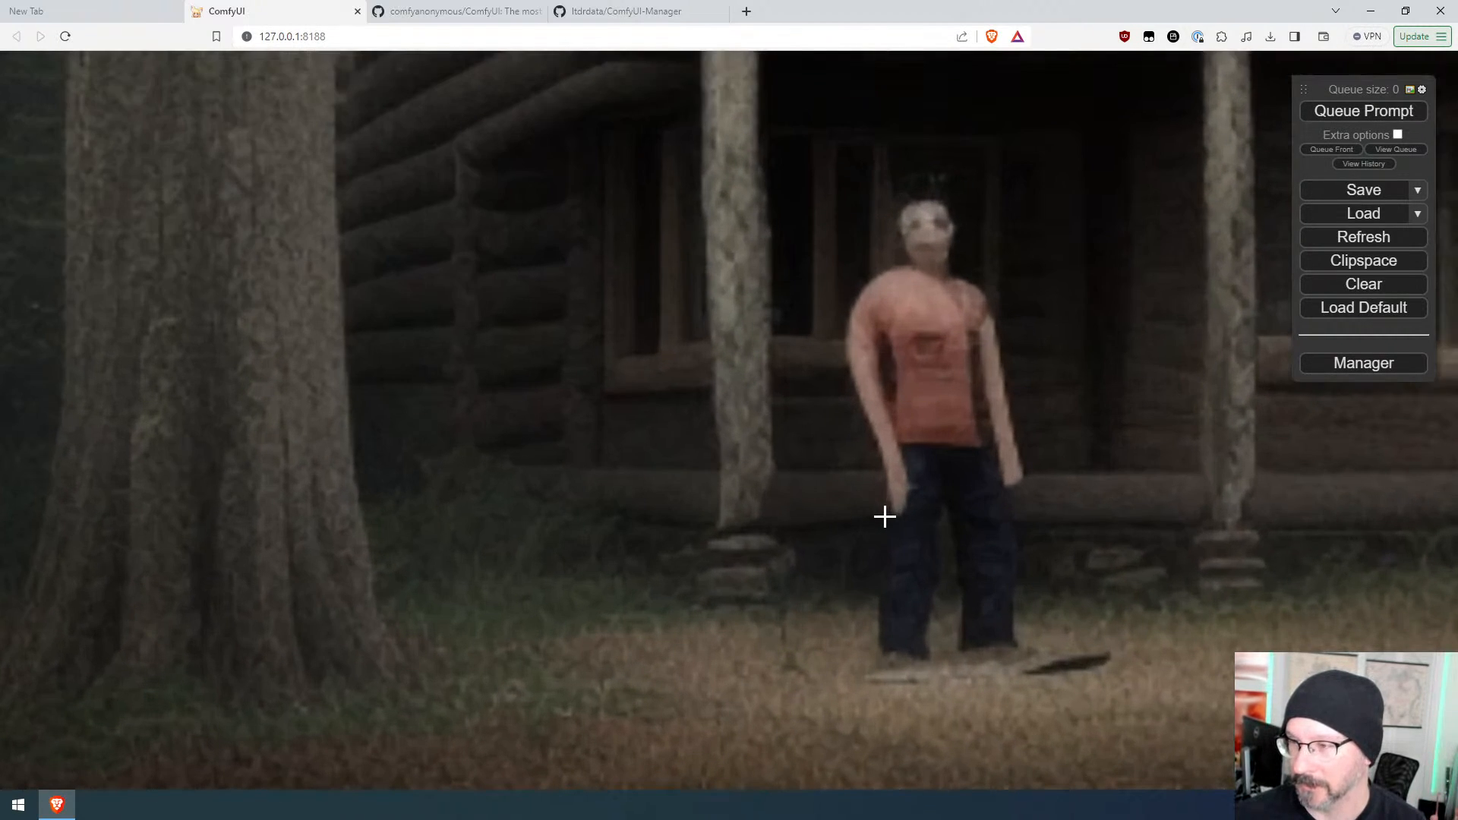
scroll(884, 517, "down", 12)
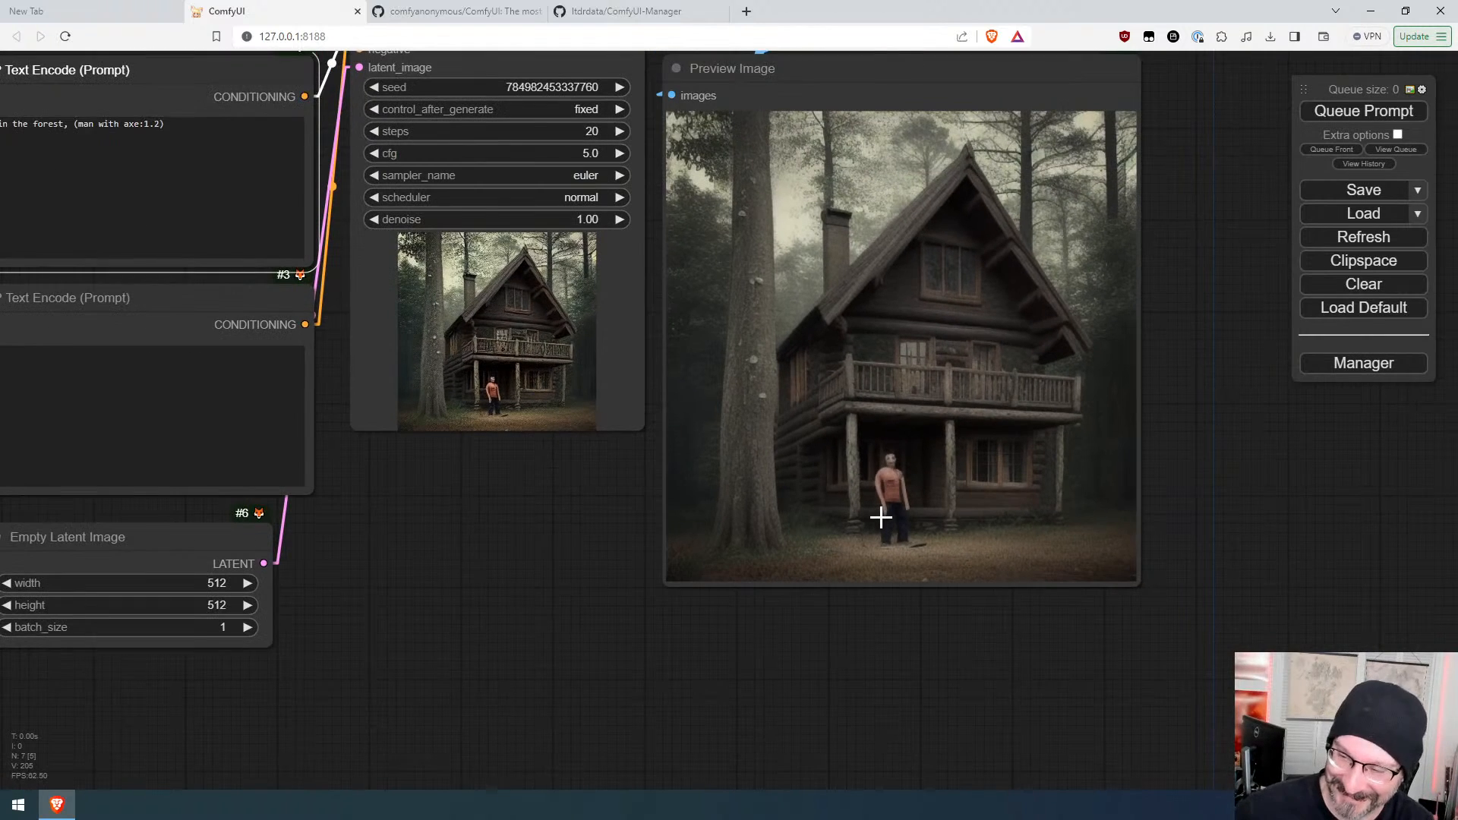
left_click_drag(527, 519, 708, 602)
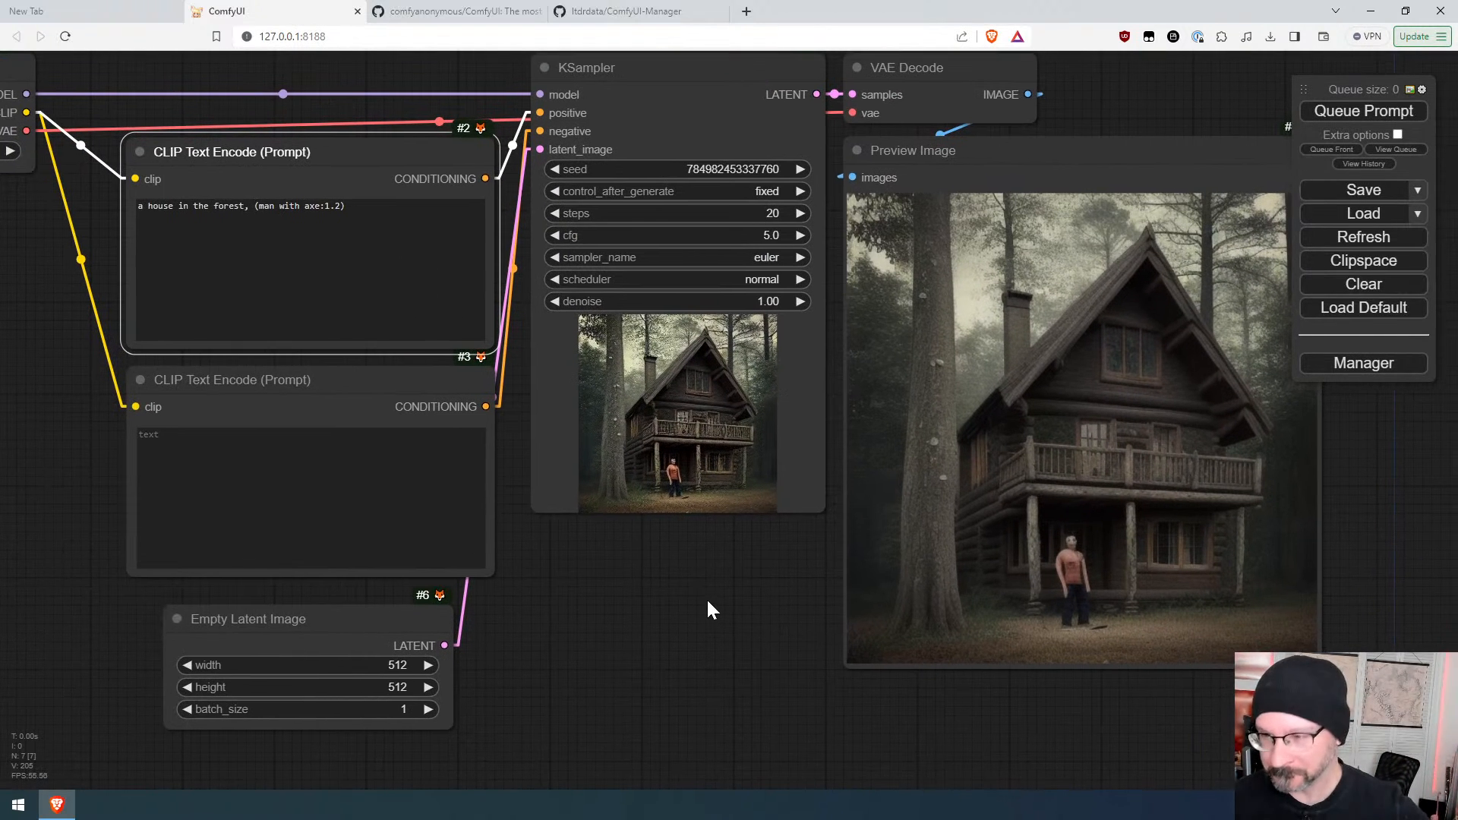
scroll(675, 571, "down", 5)
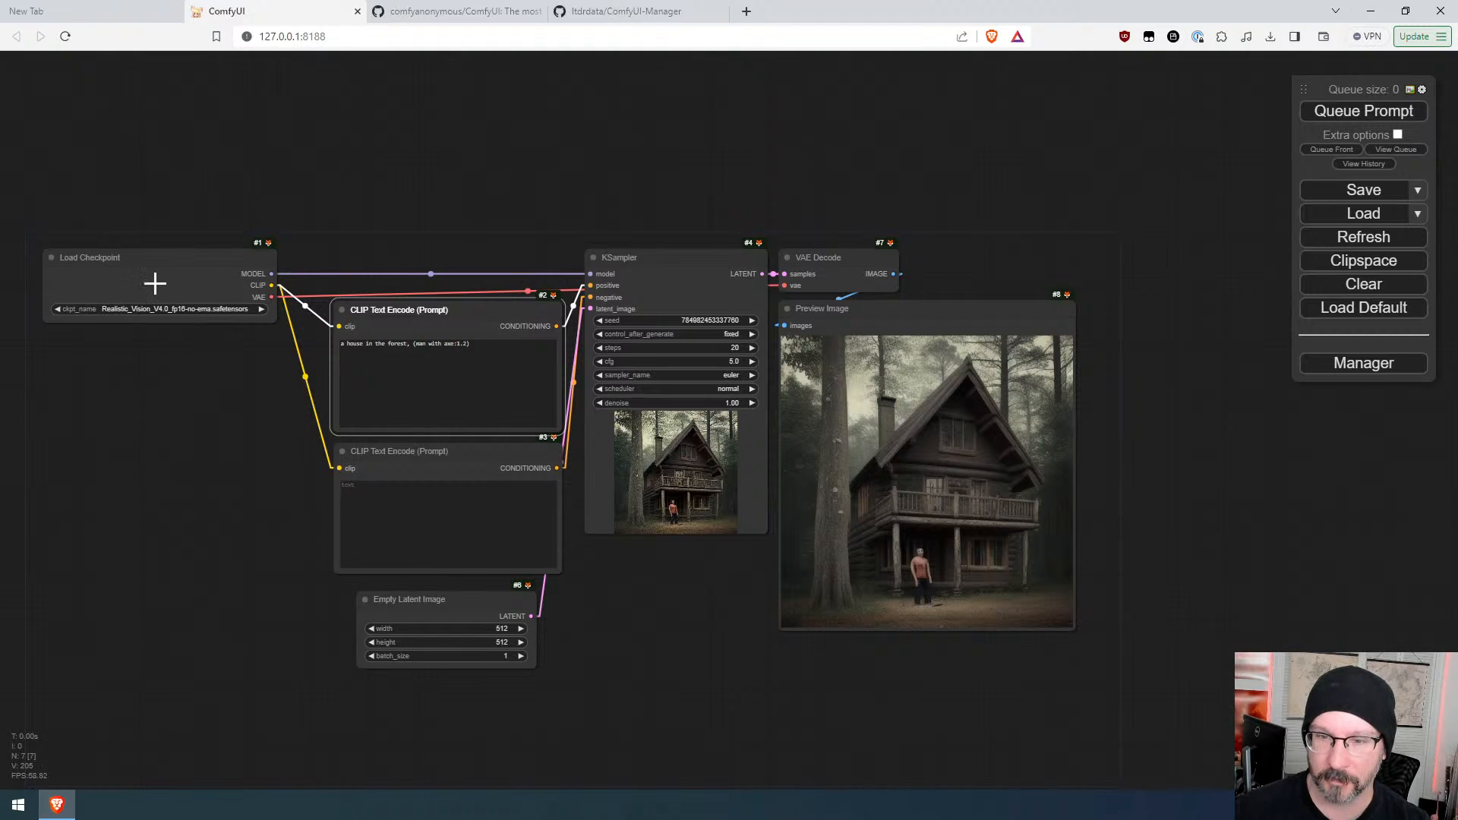
Step: Switch the Load Checkpoint model to favorites/realcartoon3d_v10.safetensors and queue the prompt
left_click_drag(173, 267, 215, 243)
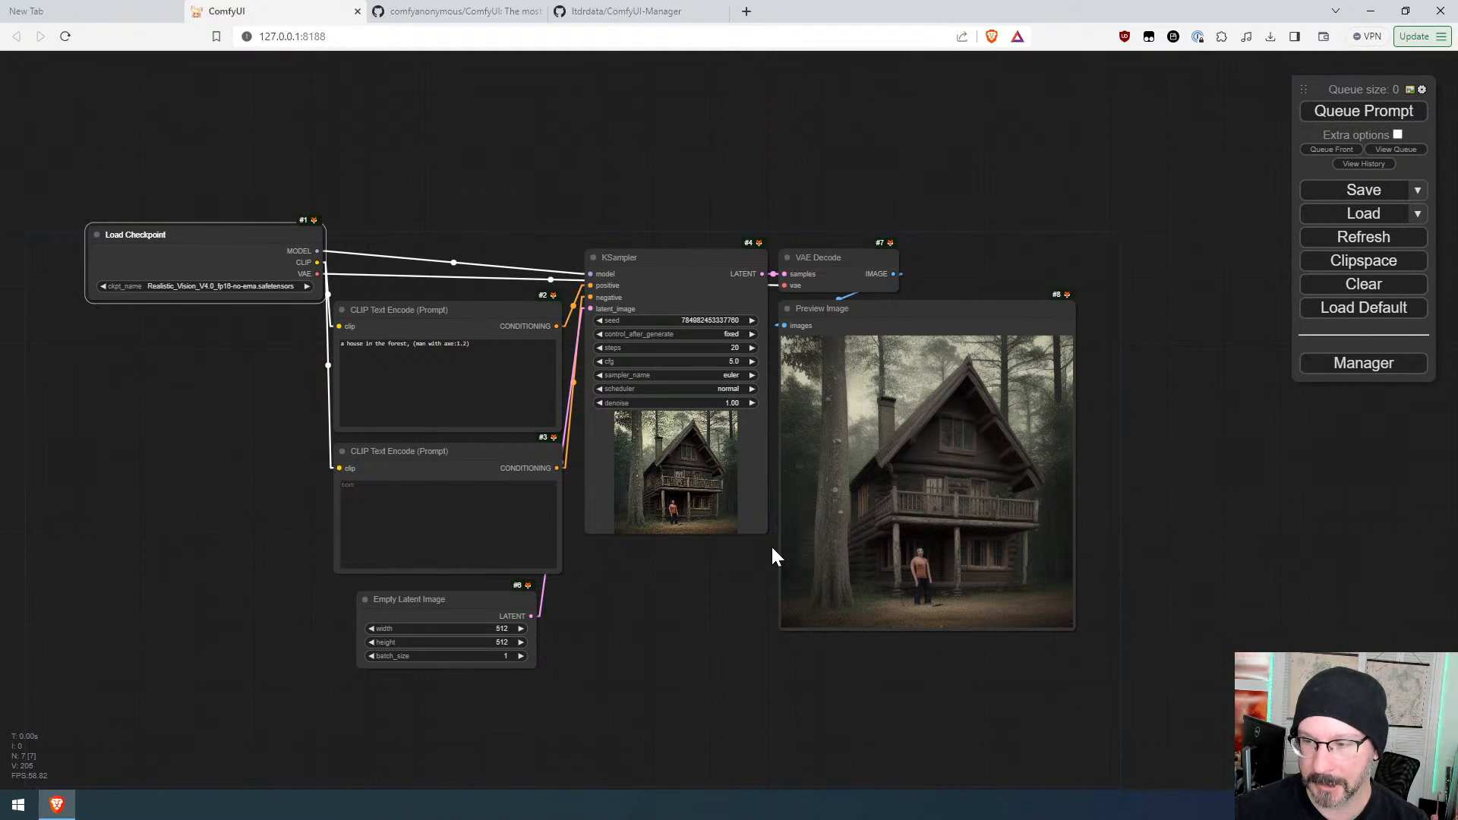
left_click(256, 285)
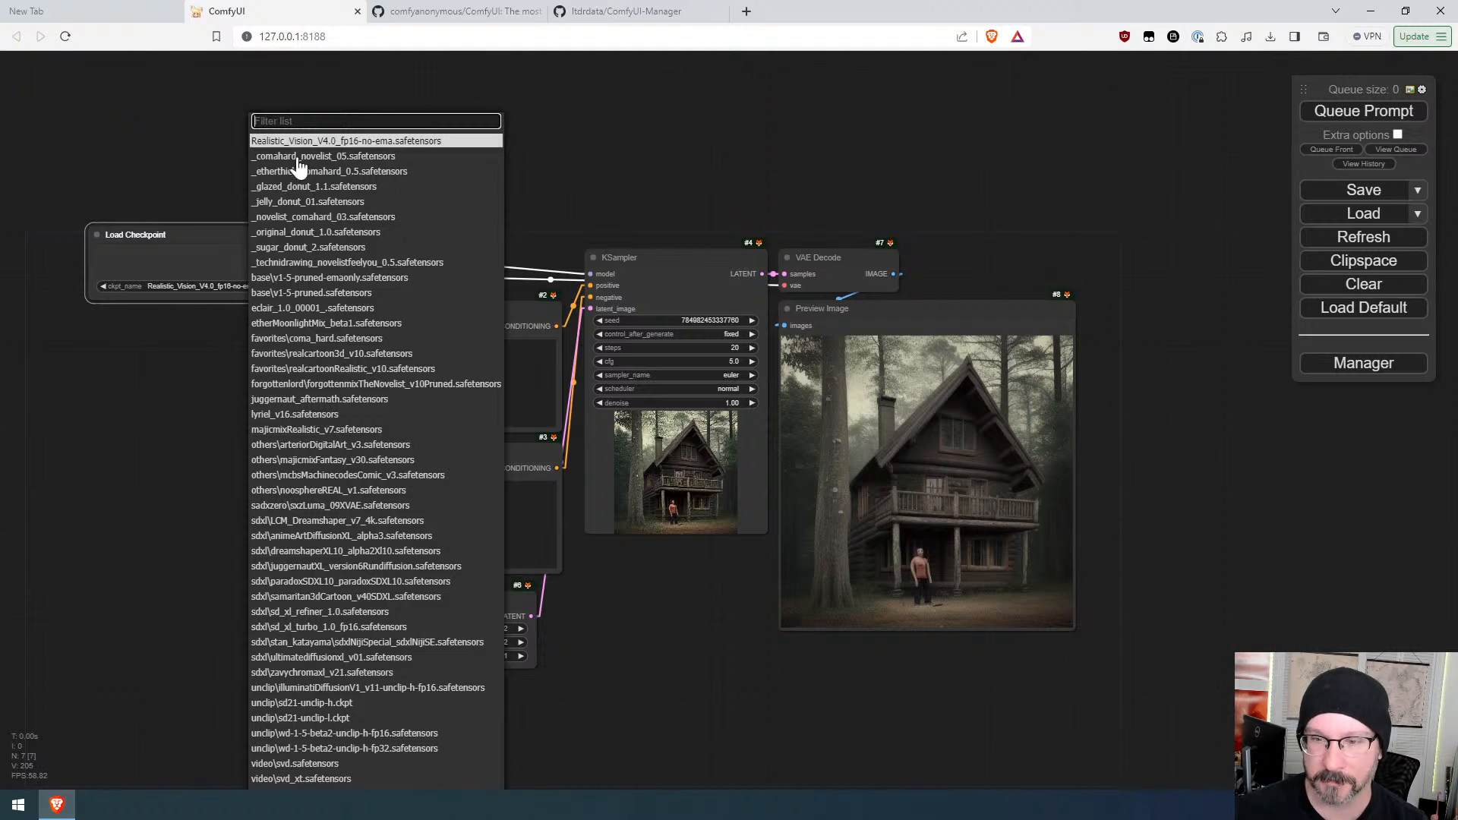
left_click(372, 354)
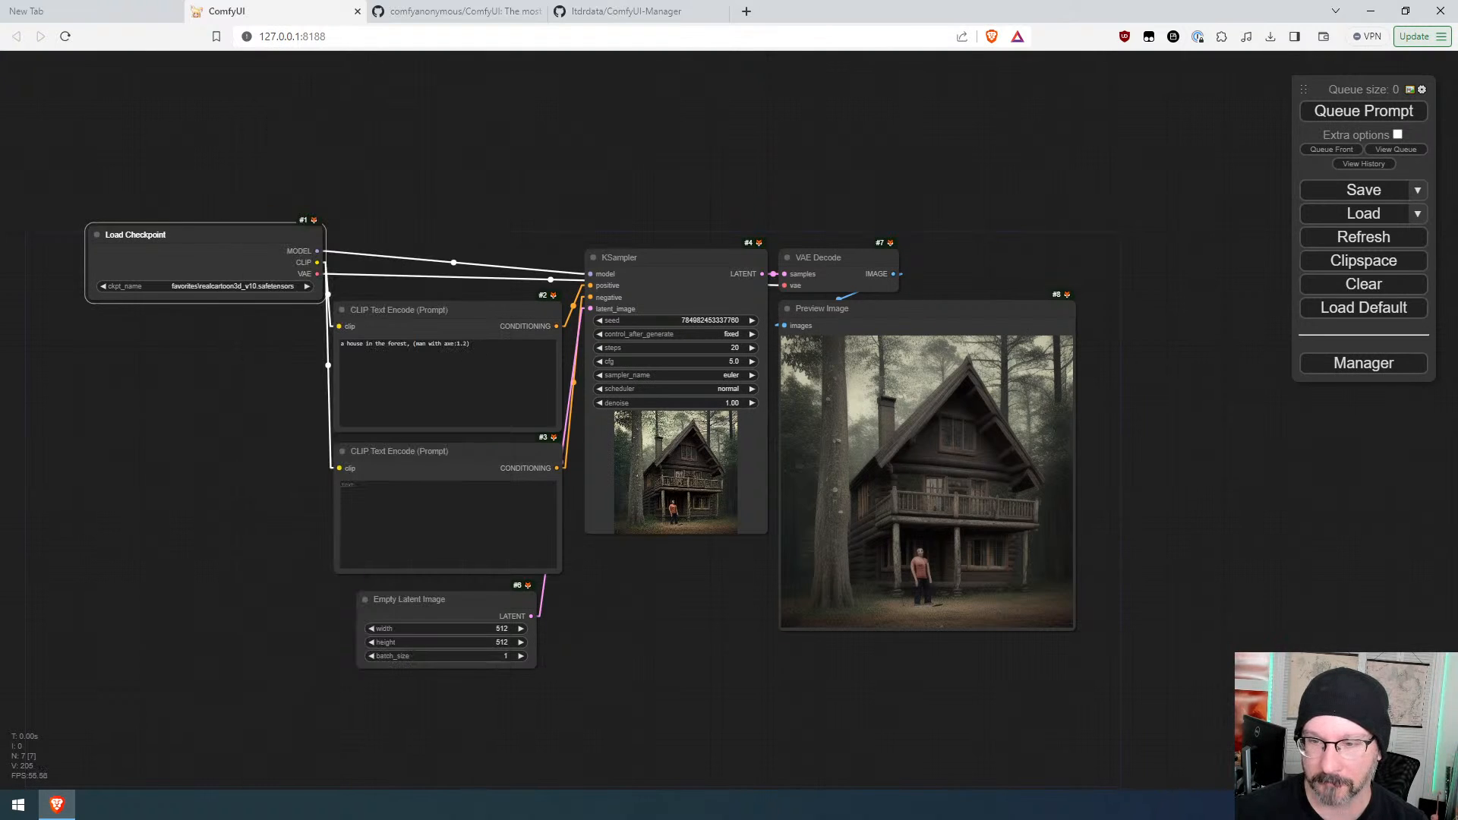
left_click(1374, 114)
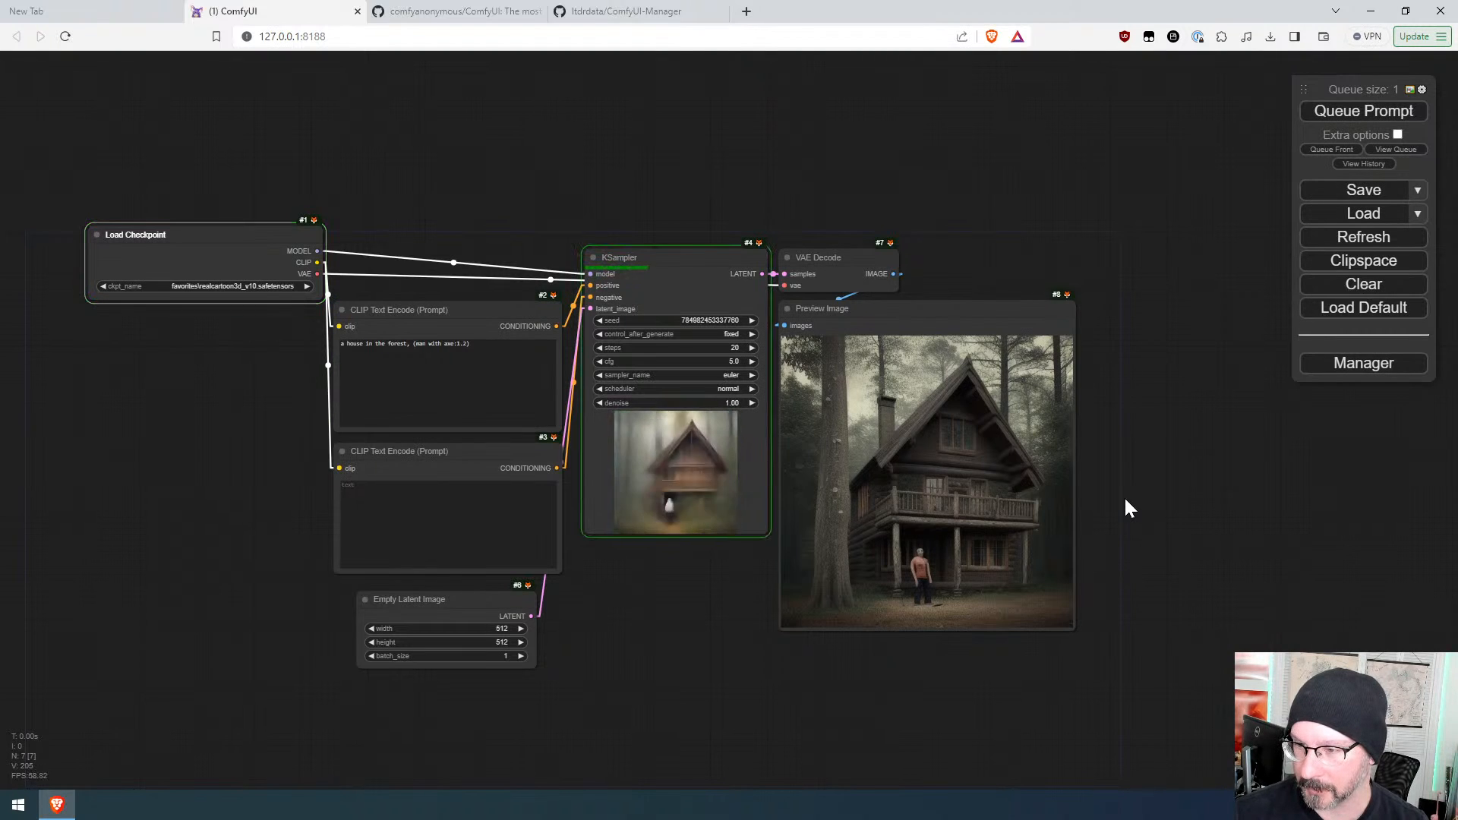
Step: Set the KSampler's control_after_generate to randomize and queue the prompt
scroll(976, 608, "up", 9)
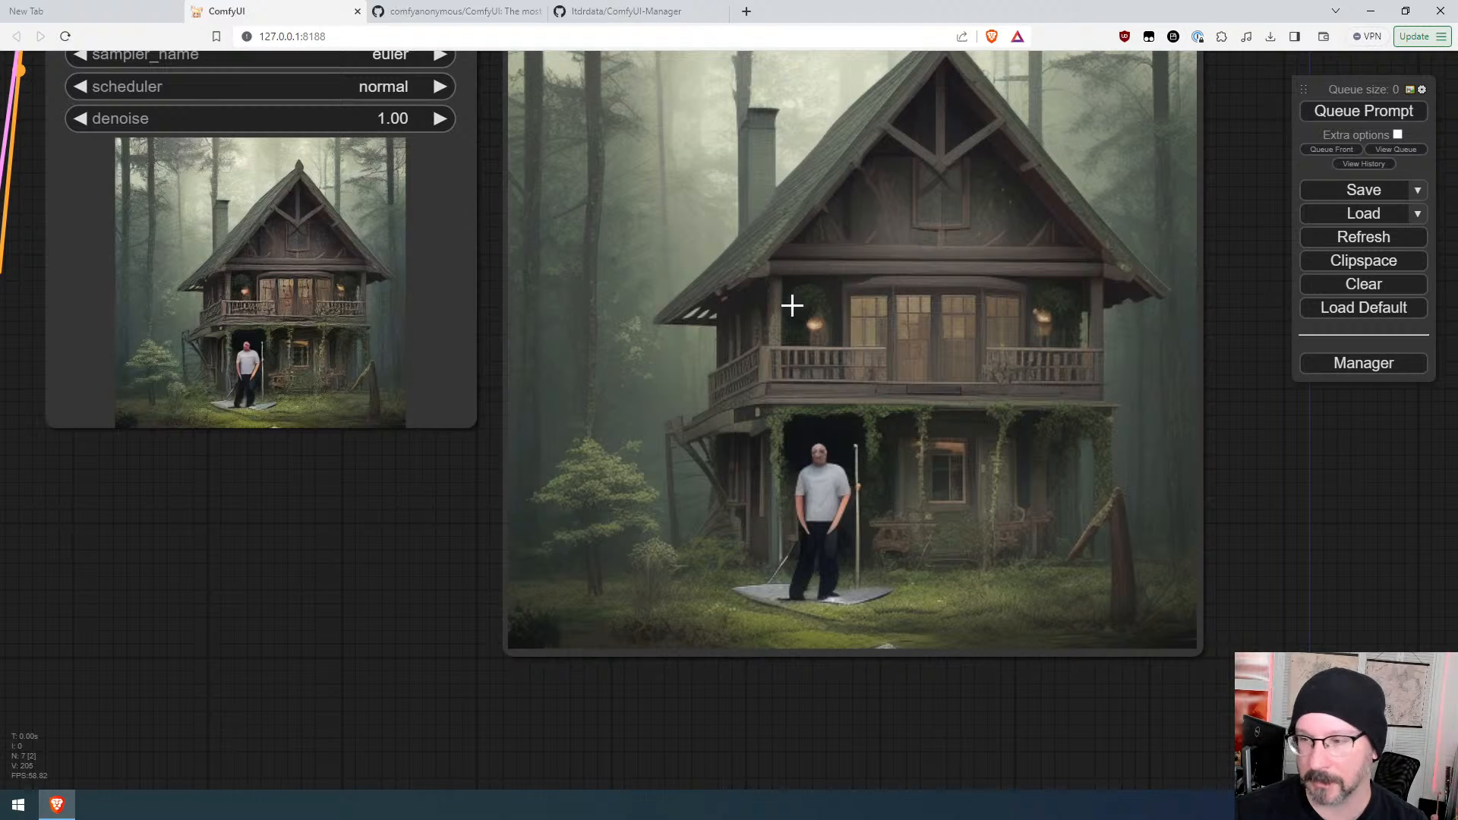
scroll(781, 358, "down", 5)
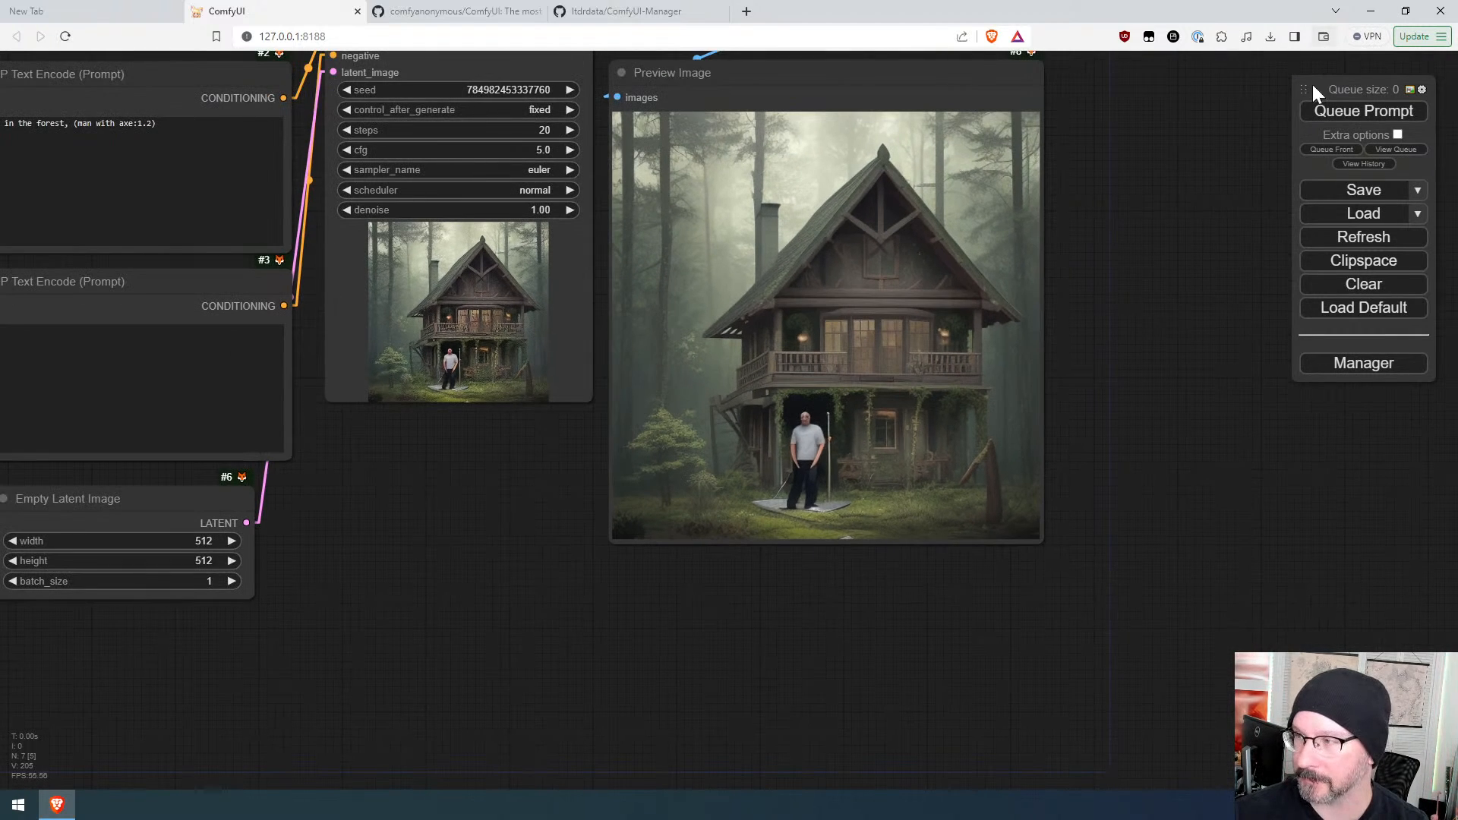
left_click(536, 109)
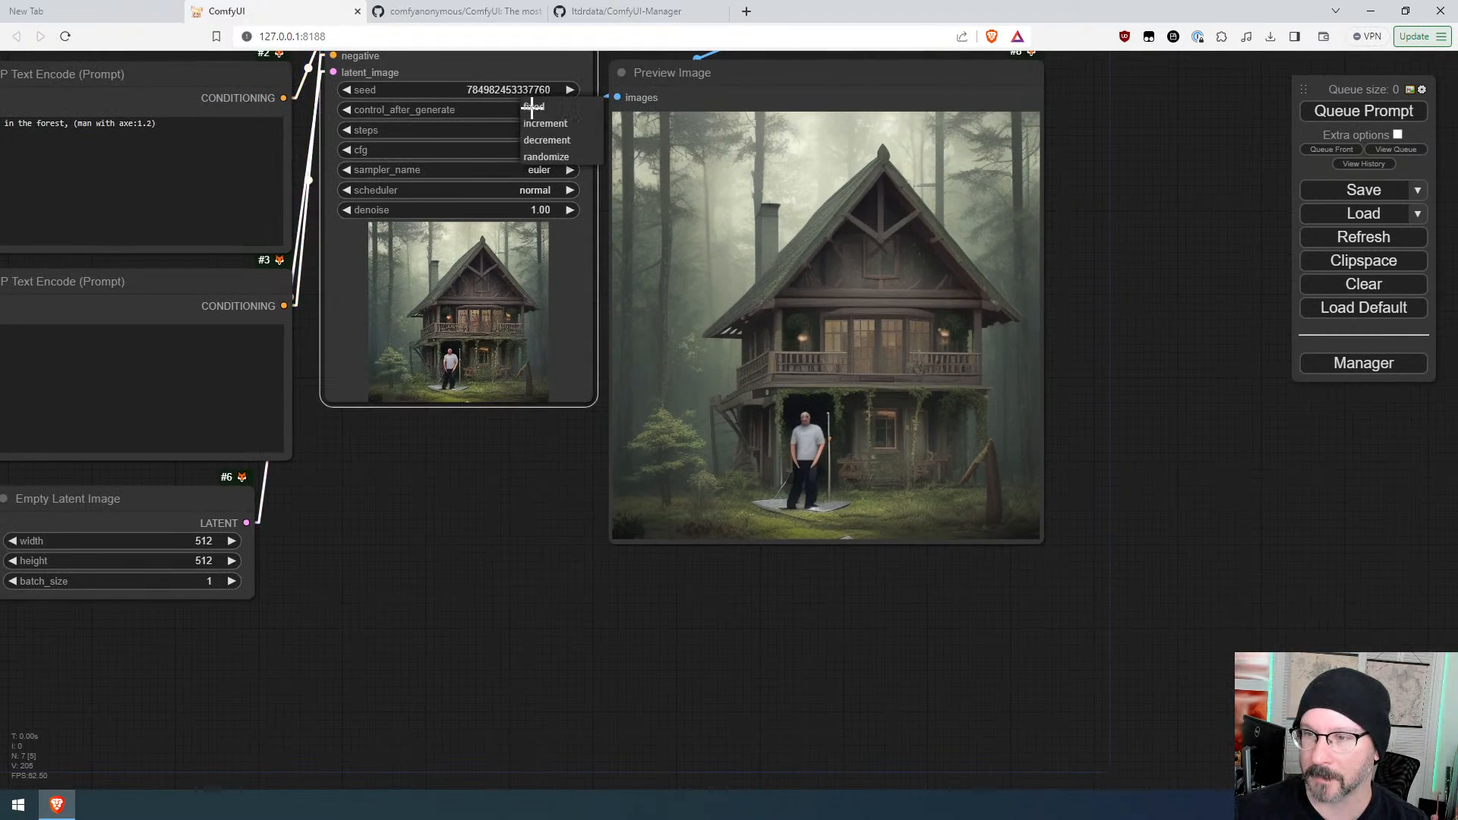
left_click(537, 156)
left_click(1363, 112)
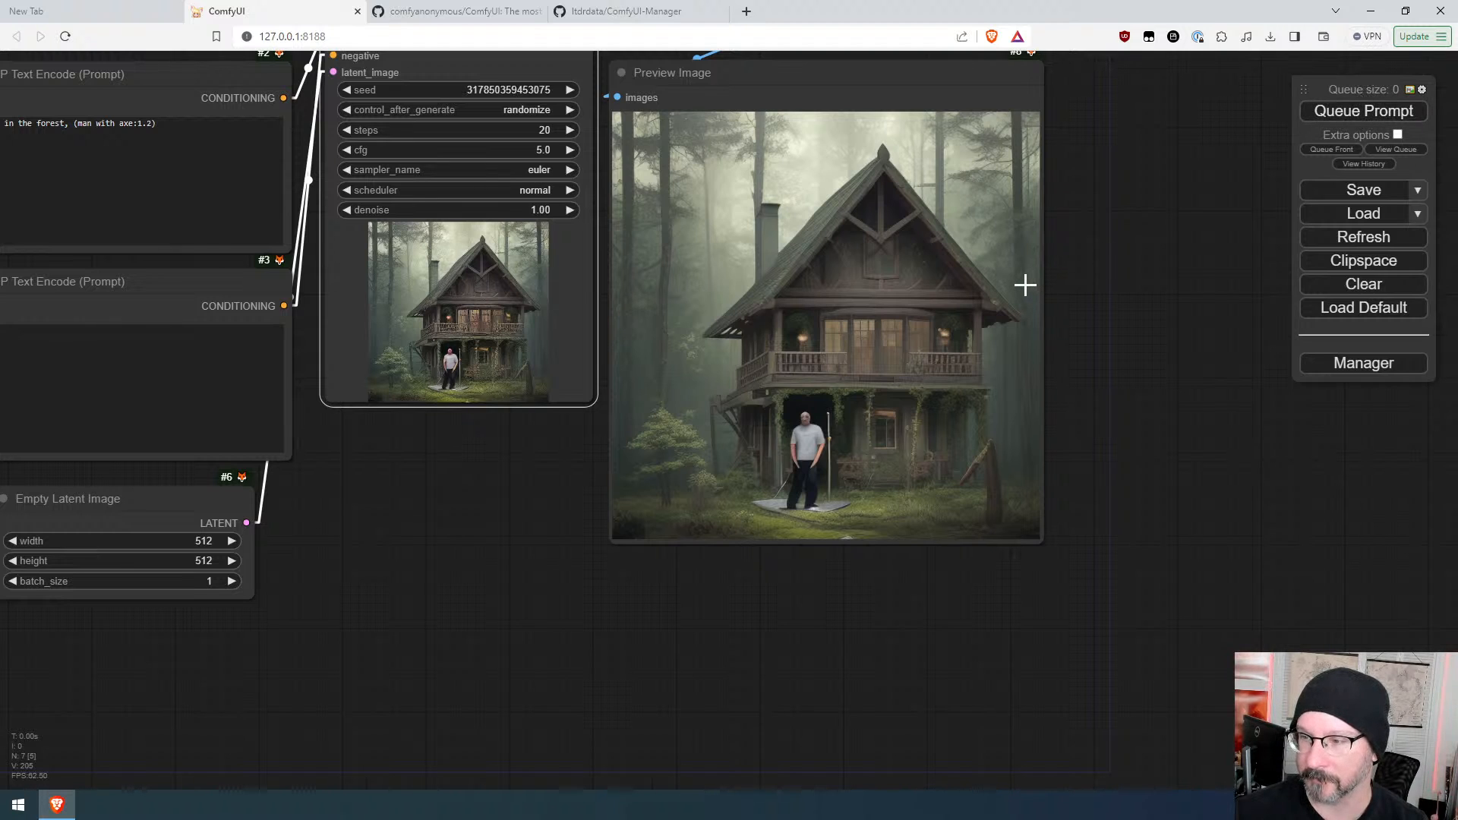
Step: Queue the workflow once more with a randomized seed
scroll(589, 423, "down", 3)
left_click_drag(534, 456, 687, 541)
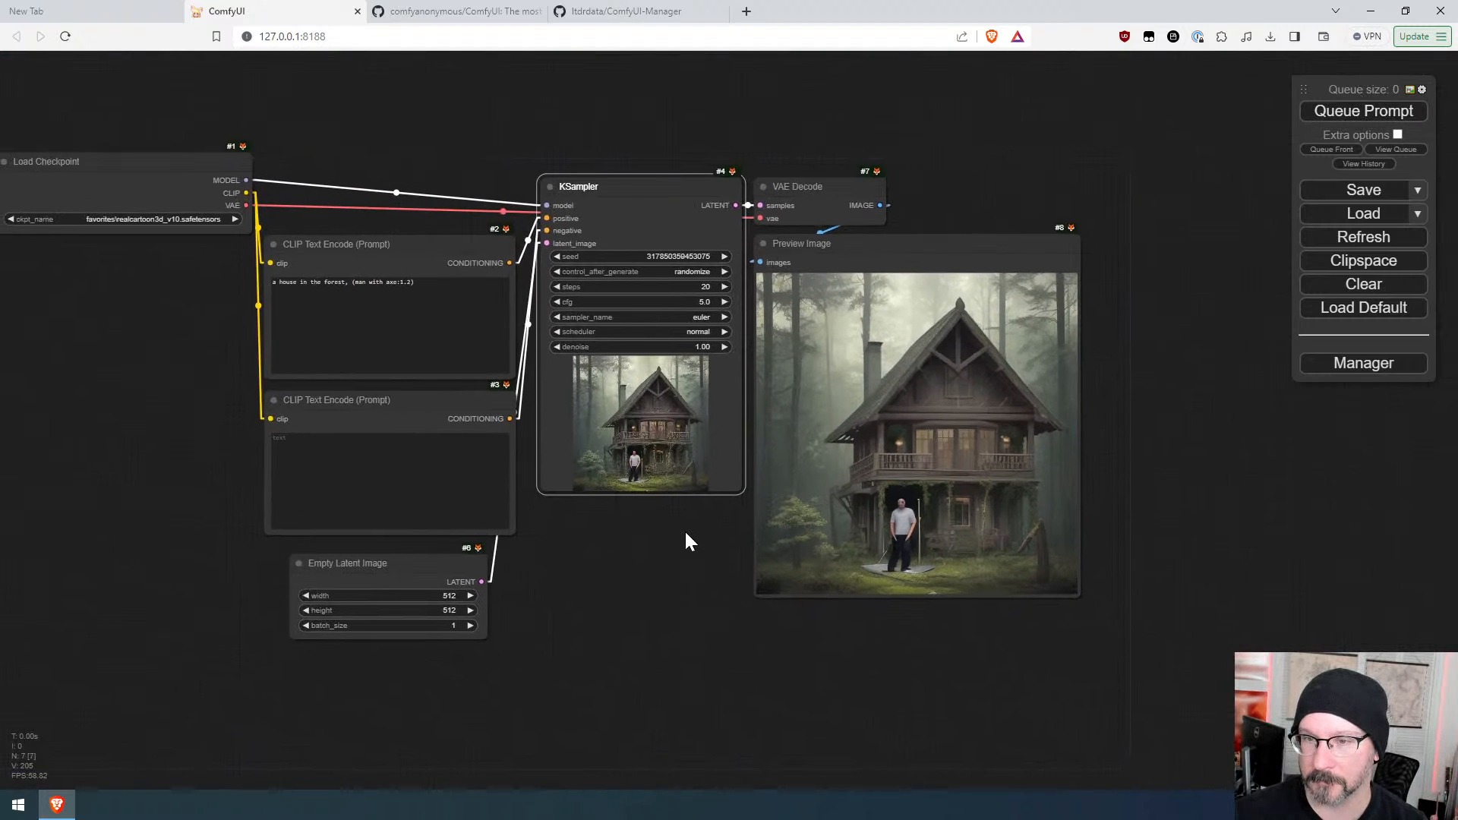
left_click(1359, 115)
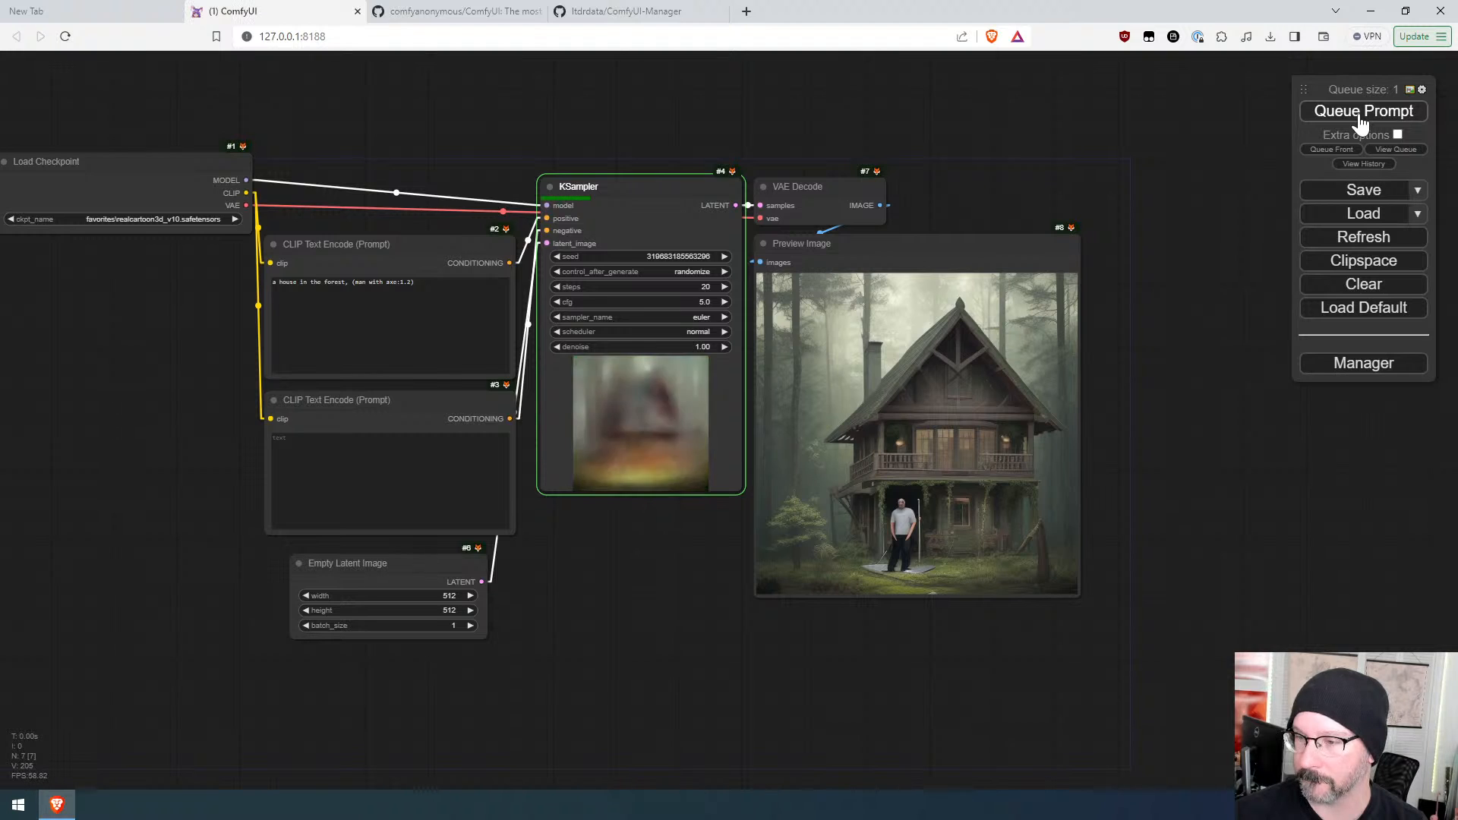
scroll(934, 585, "up", 7)
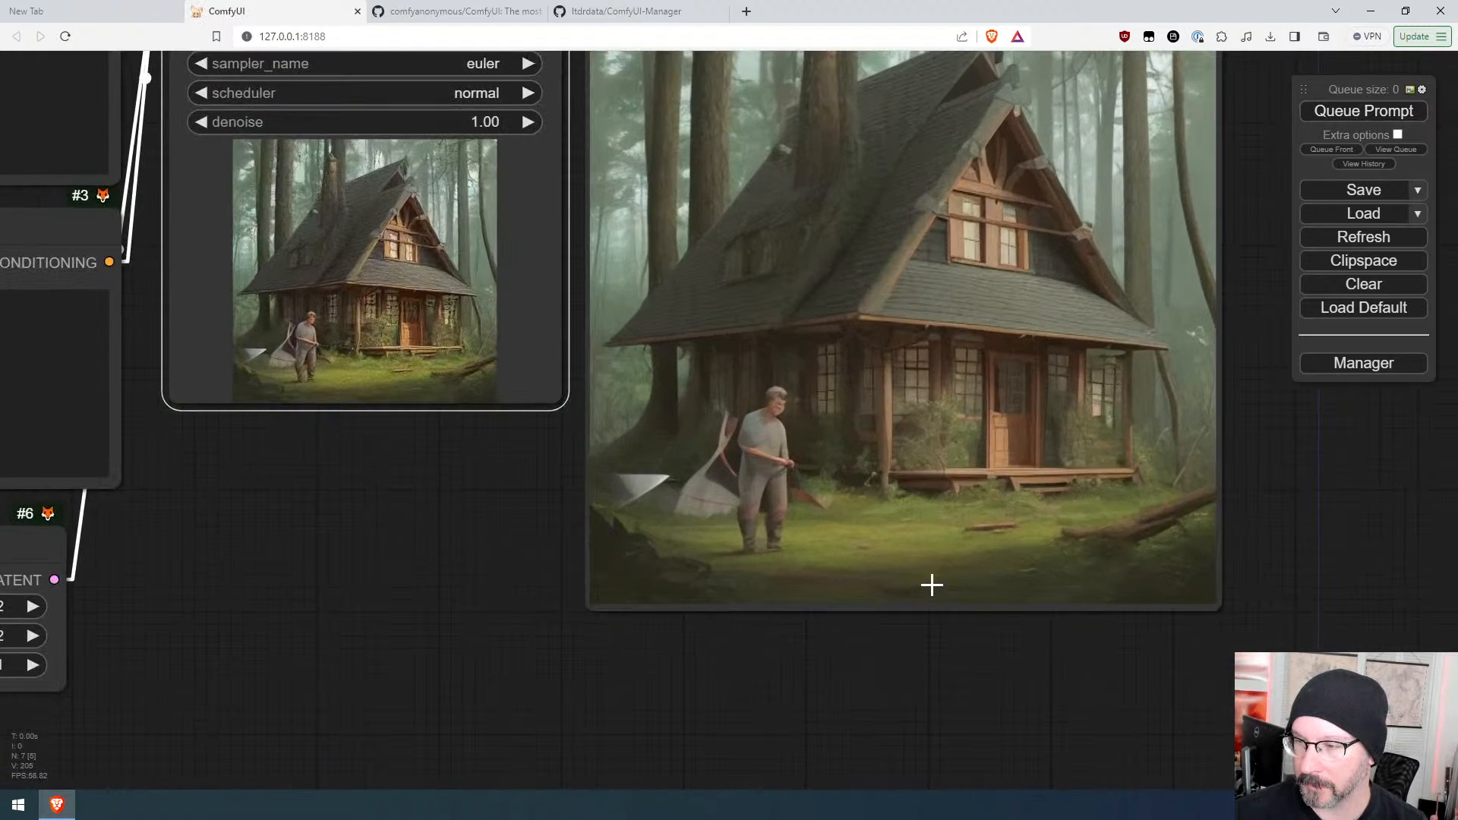
scroll(993, 339, "down", 6)
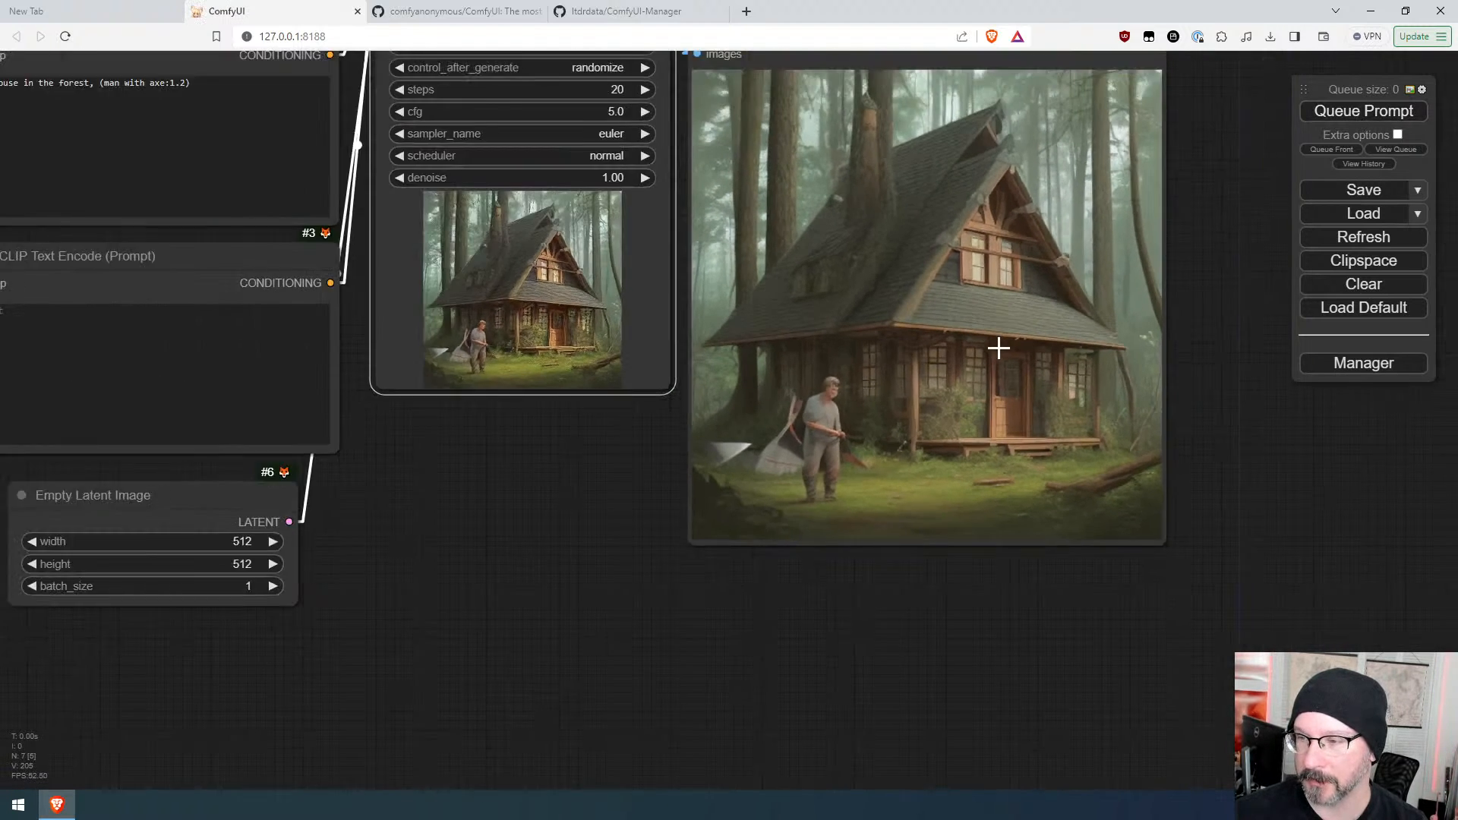
left_click_drag(520, 449, 694, 571)
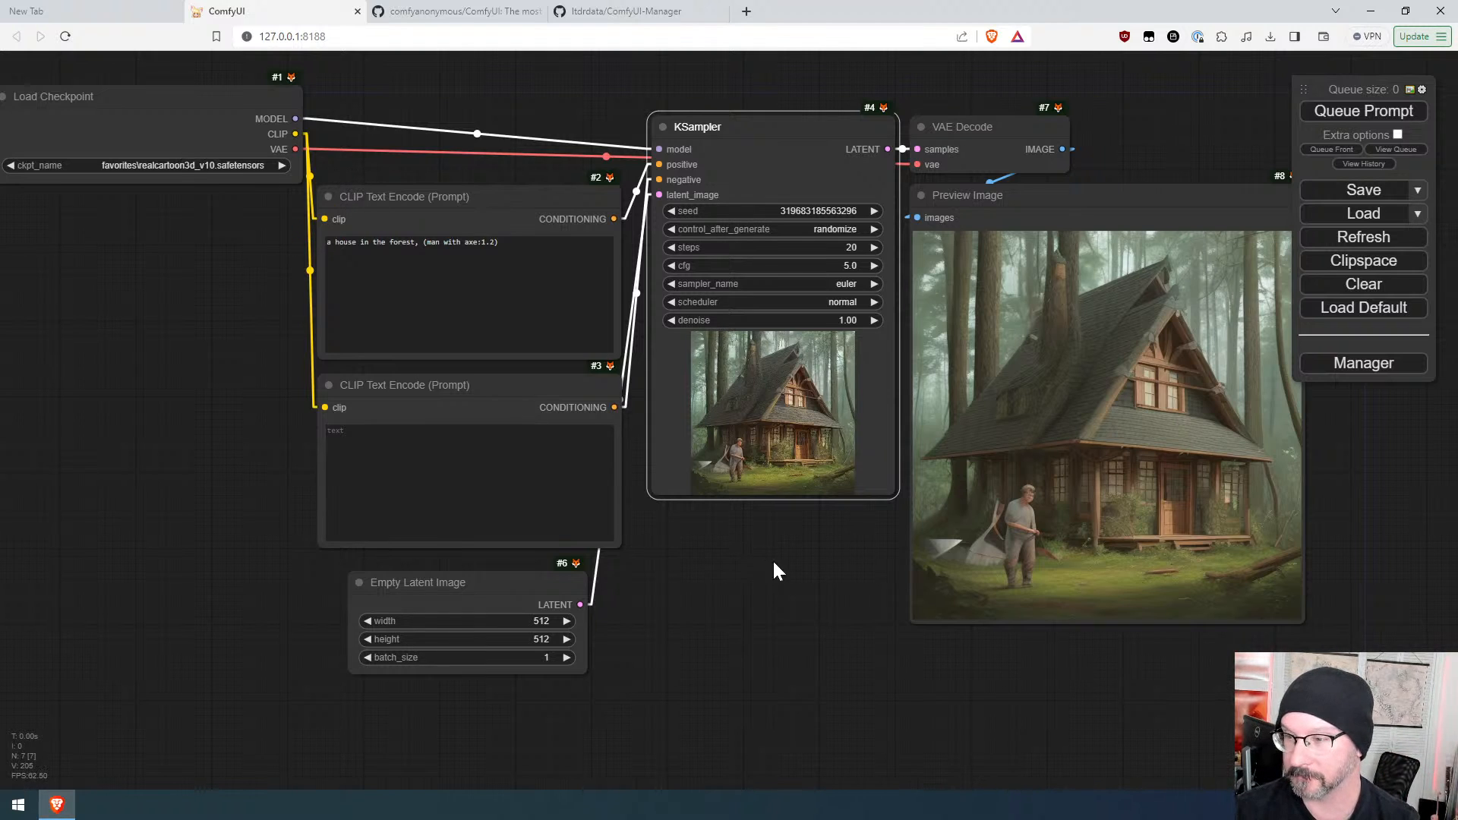
left_click_drag(772, 559, 678, 556)
right_click(1078, 337)
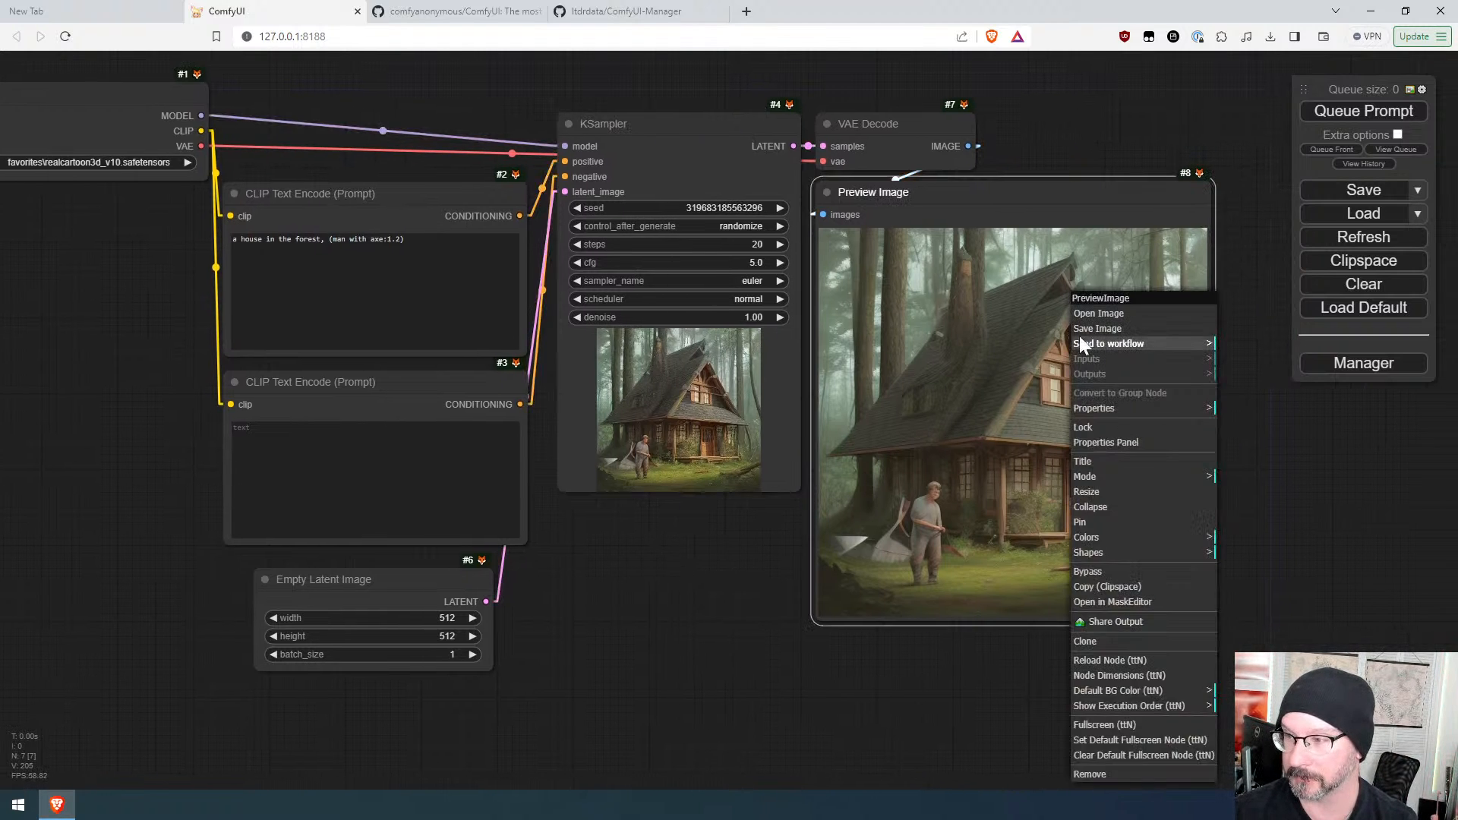
left_click(635, 559)
left_click_drag(742, 546, 522, 530)
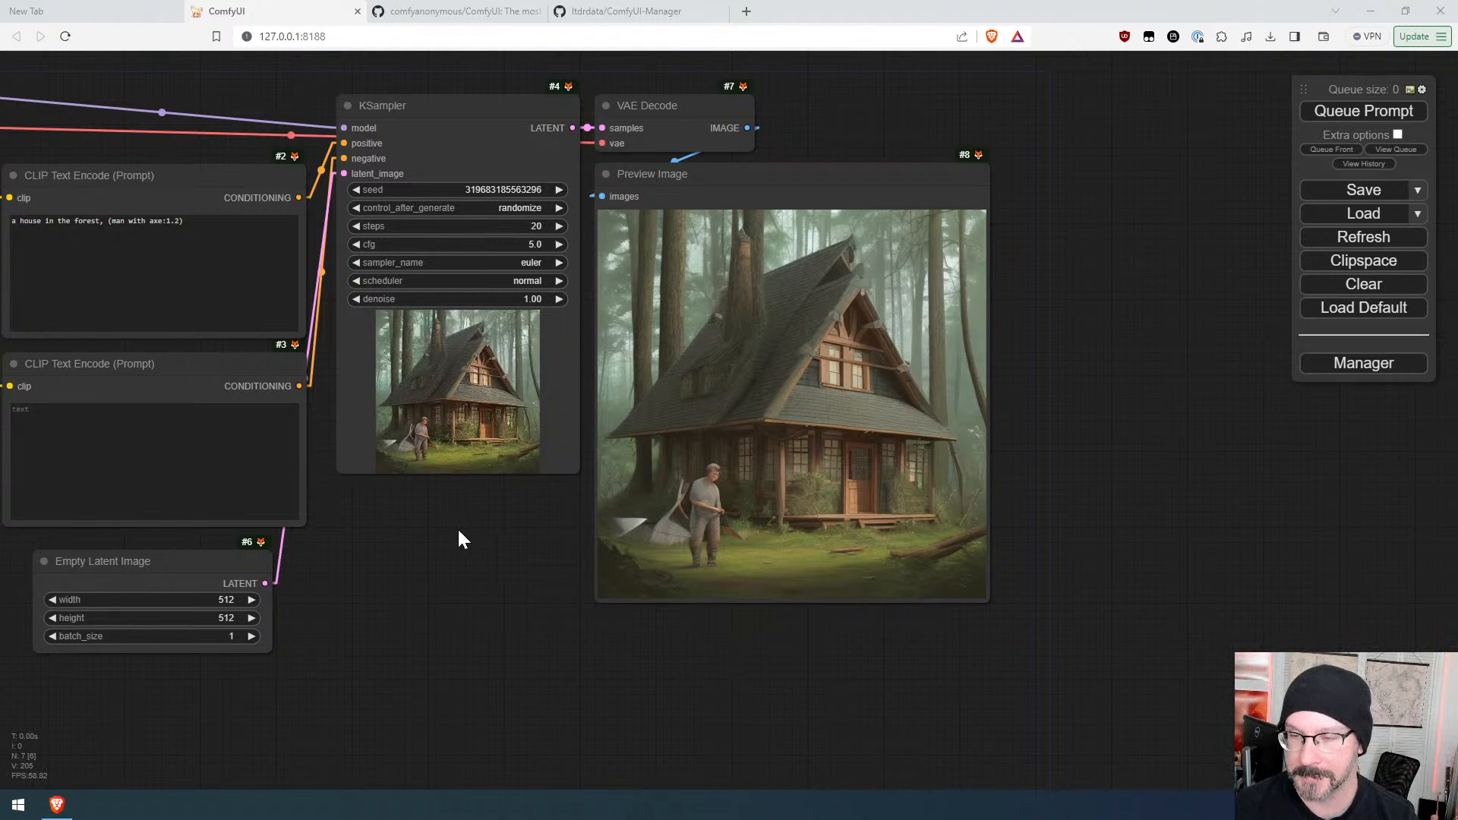
scroll(456, 545, "down", 4)
left_click_drag(456, 545, 697, 619)
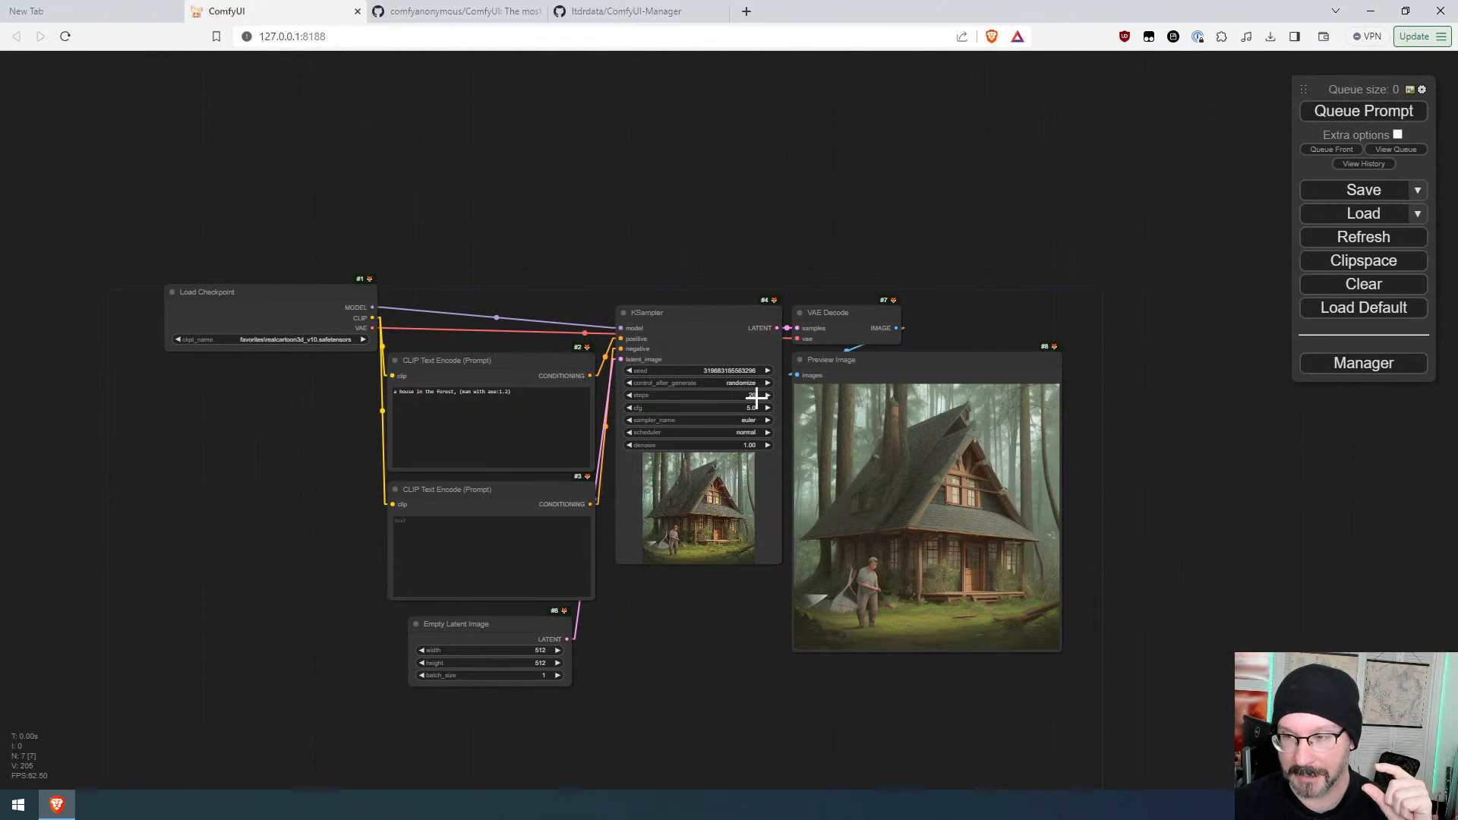
Step: Lower the KSampler steps to 4 and queue the prompt
left_click(631, 396)
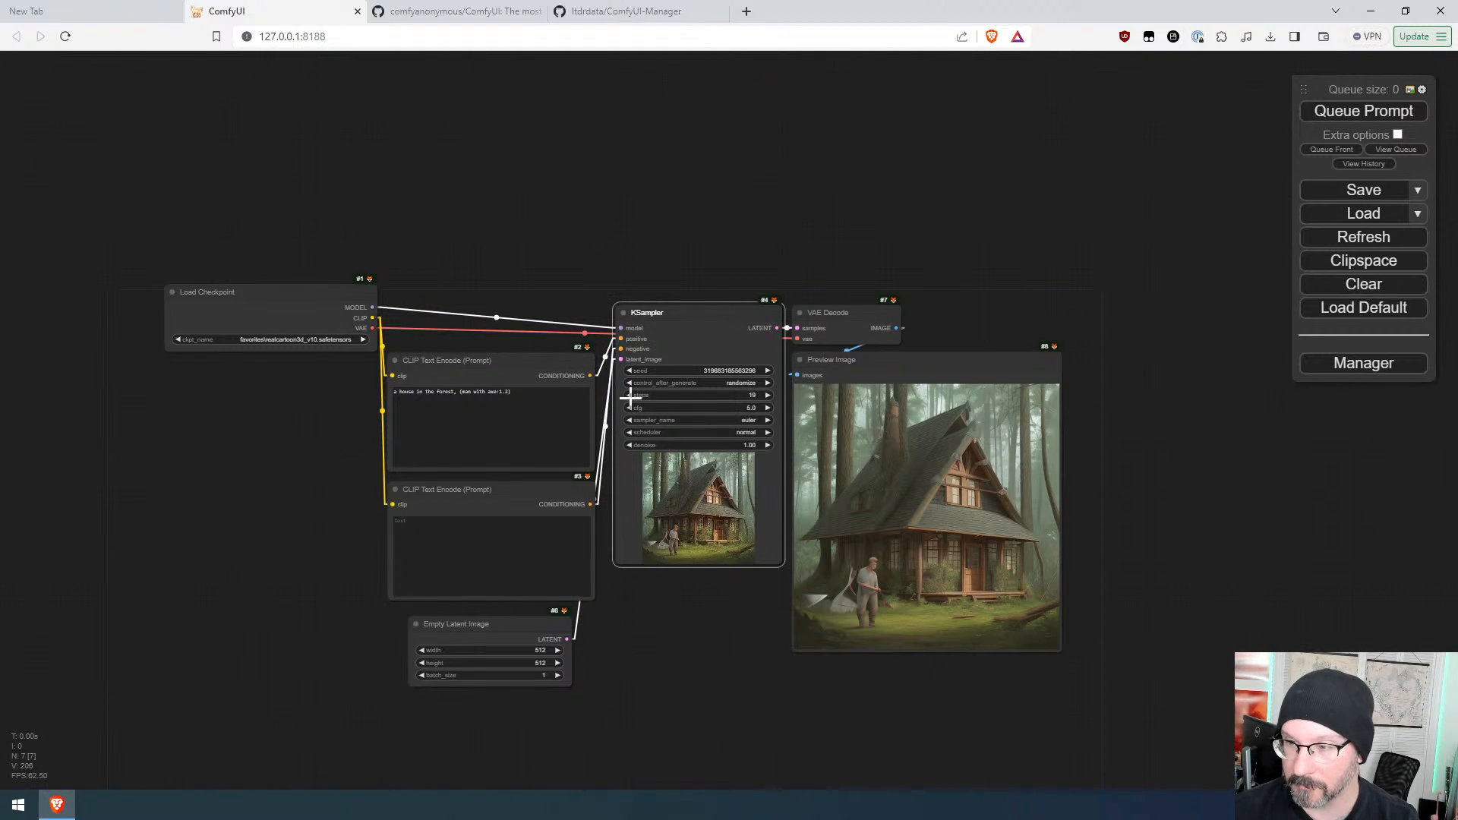
left_click_drag(680, 396, 699, 388)
left_click(1370, 112)
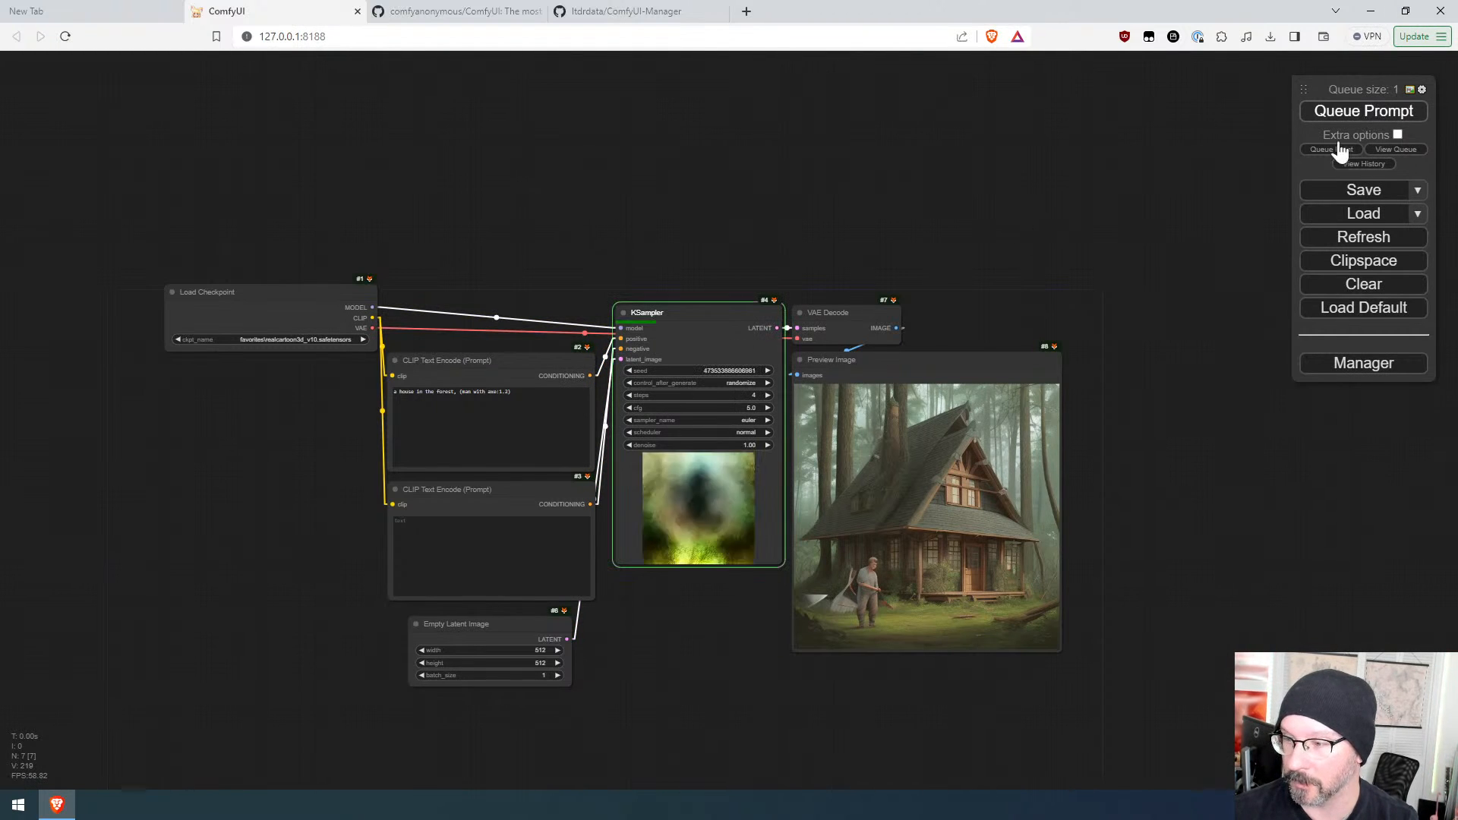
Step: Queue the prompt two more times at 4 steps
scroll(949, 639, "up", 8)
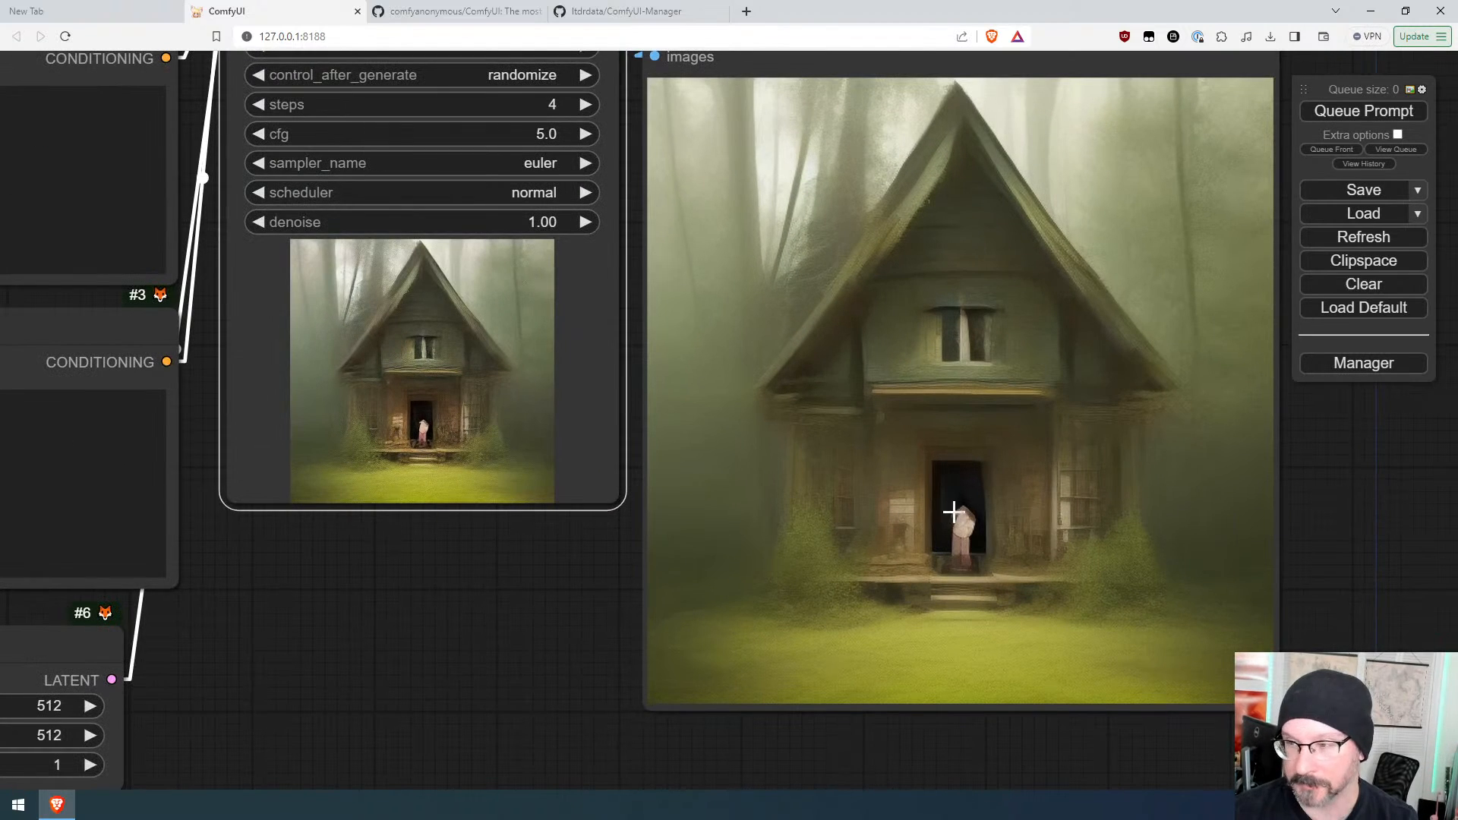
scroll(937, 514, "down", 5)
left_click(1323, 118)
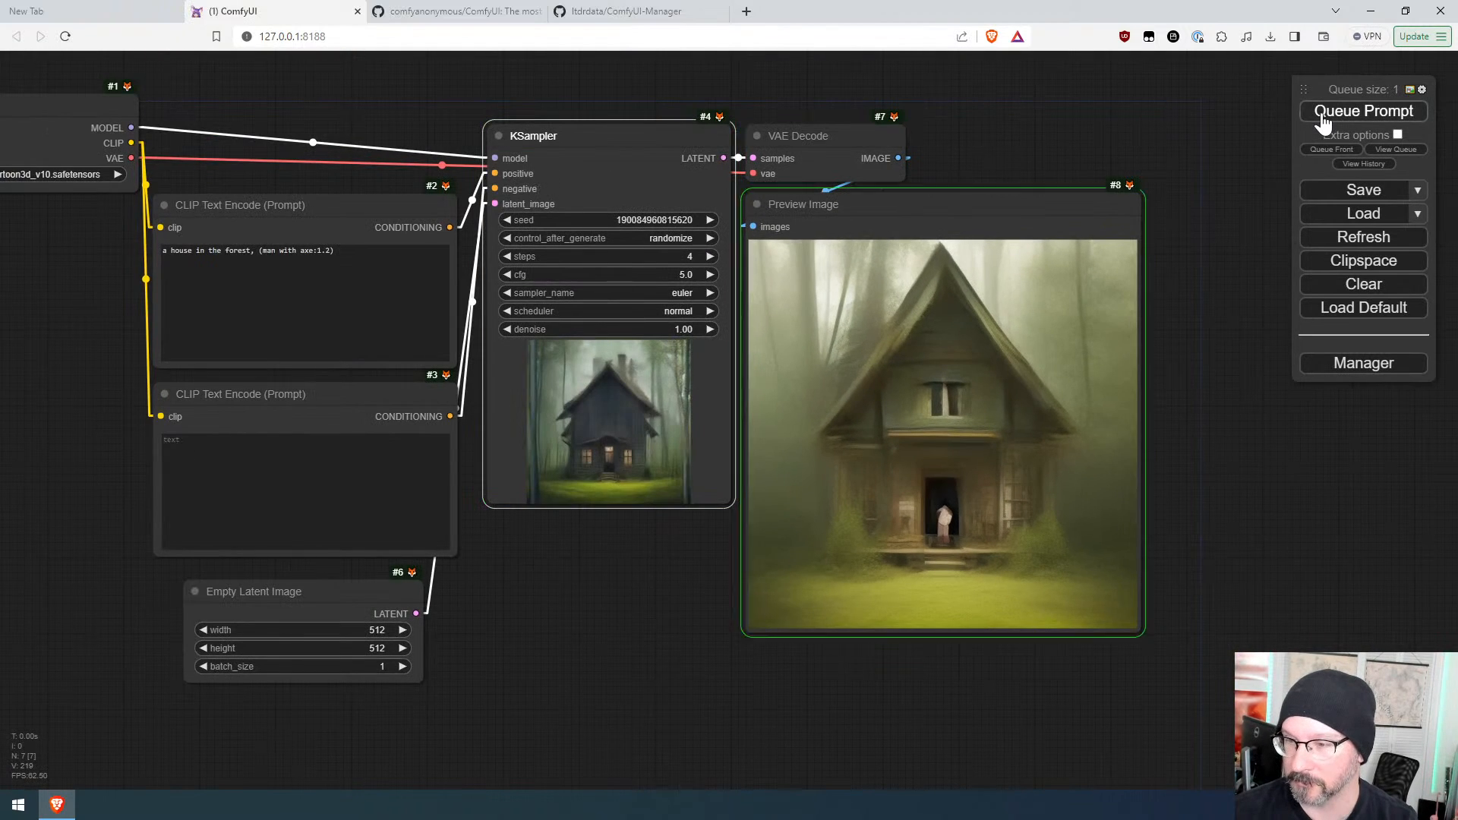
left_click(1322, 117)
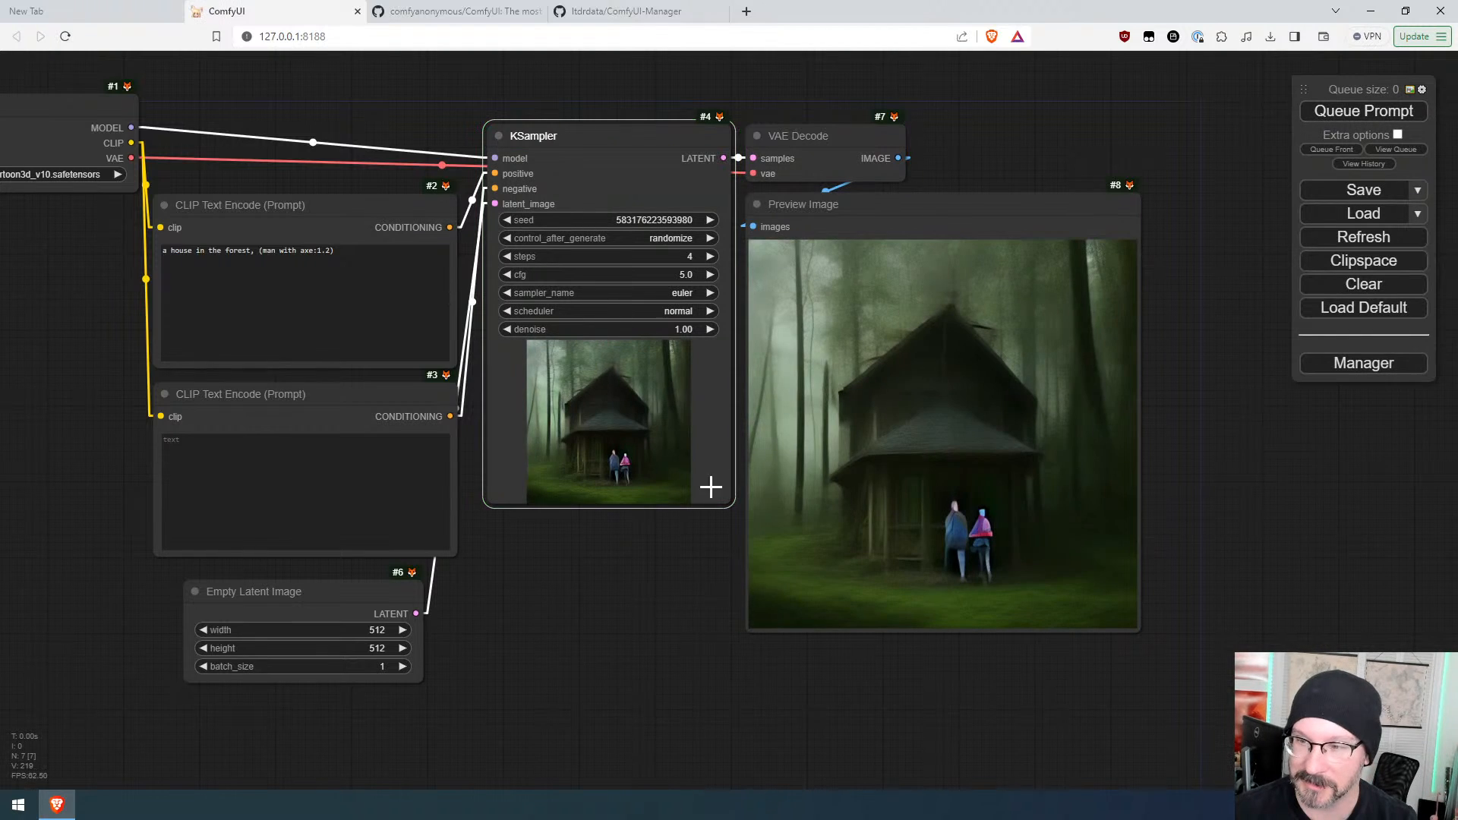
Step: Add a Load LoRA node wired from the checkpoint's MODEL output
left_click_drag(604, 577, 807, 744)
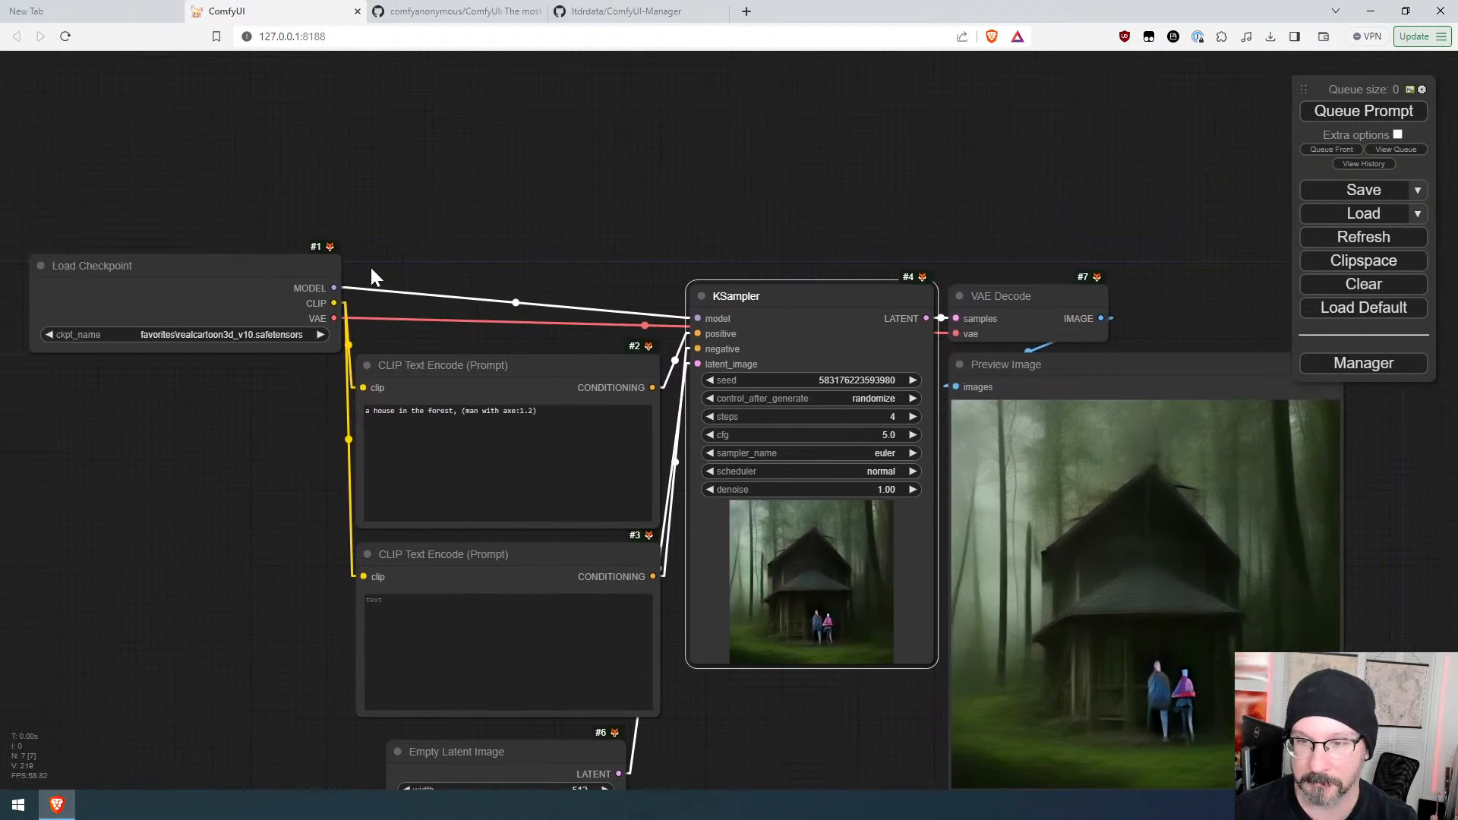
left_click_drag(341, 287, 372, 157)
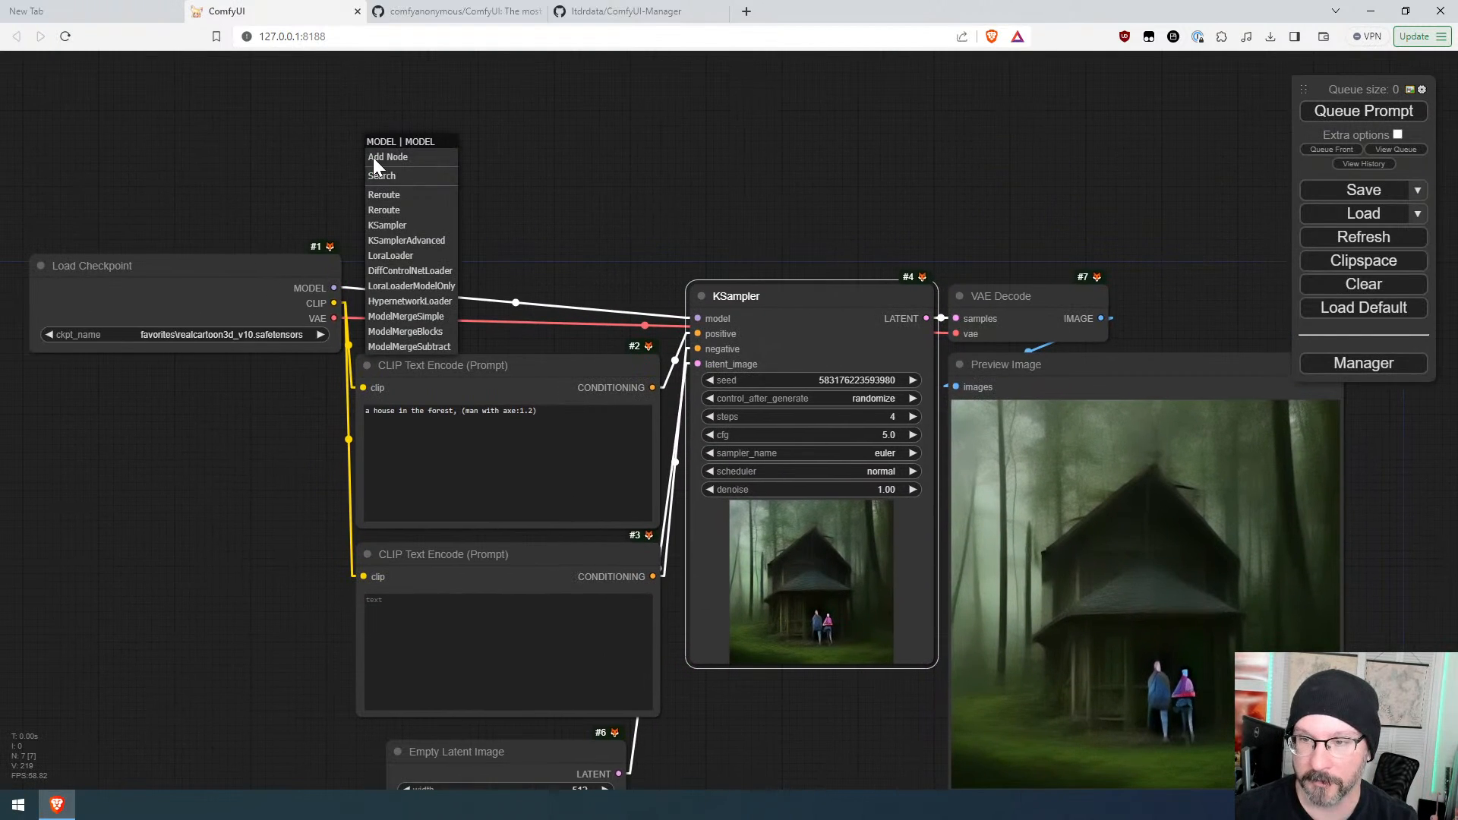
left_click(408, 257)
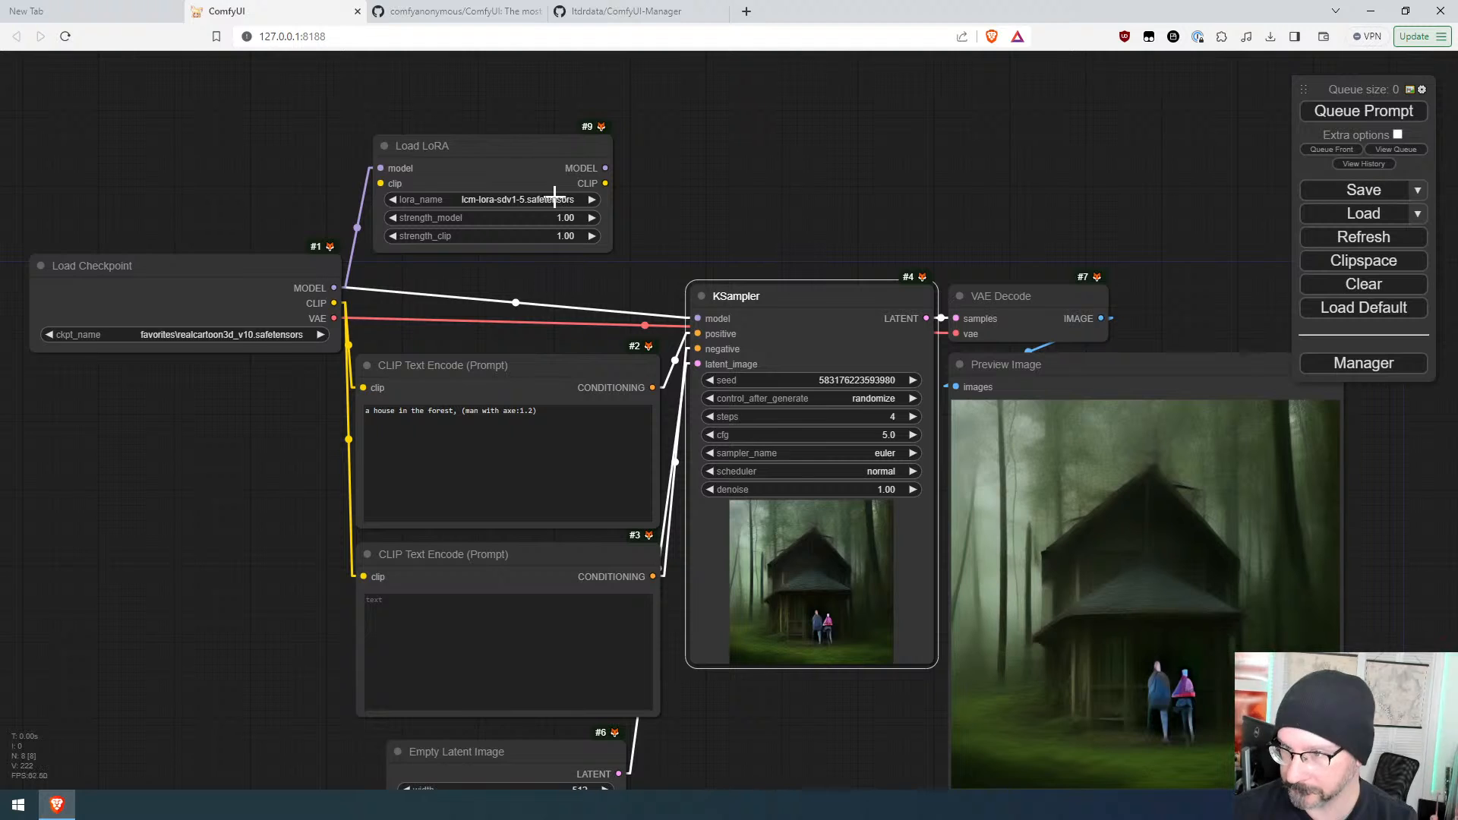
Step: Connect the Load LoRA MODEL output to the KSampler's model input
left_click_drag(605, 168, 697, 318)
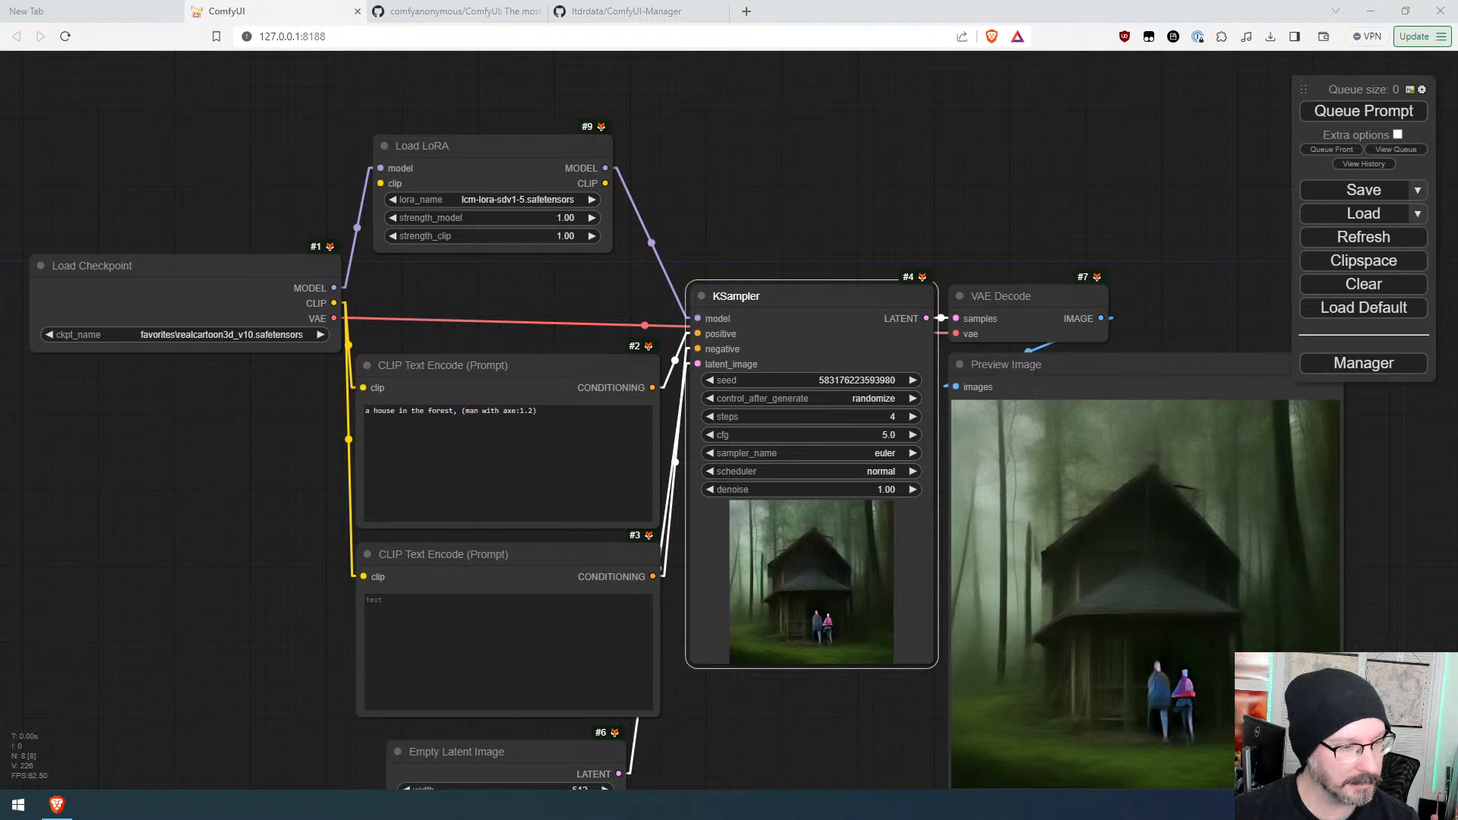
left_click(517, 289)
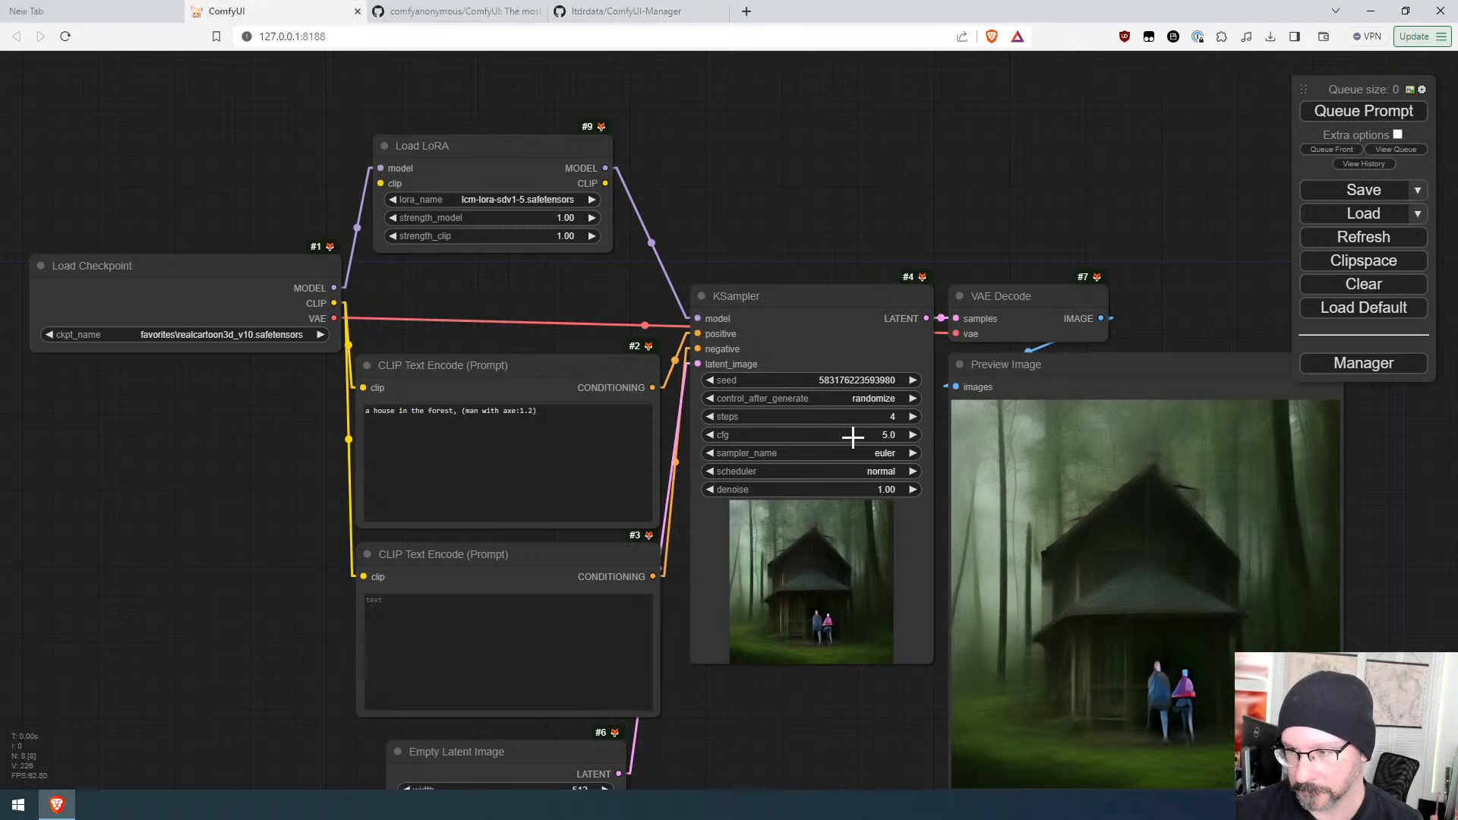
Step: Configure the KSampler with cfg 1.5, the lcm sampler and the sgm_uniform scheduler
left_click_drag(852, 437, 860, 435)
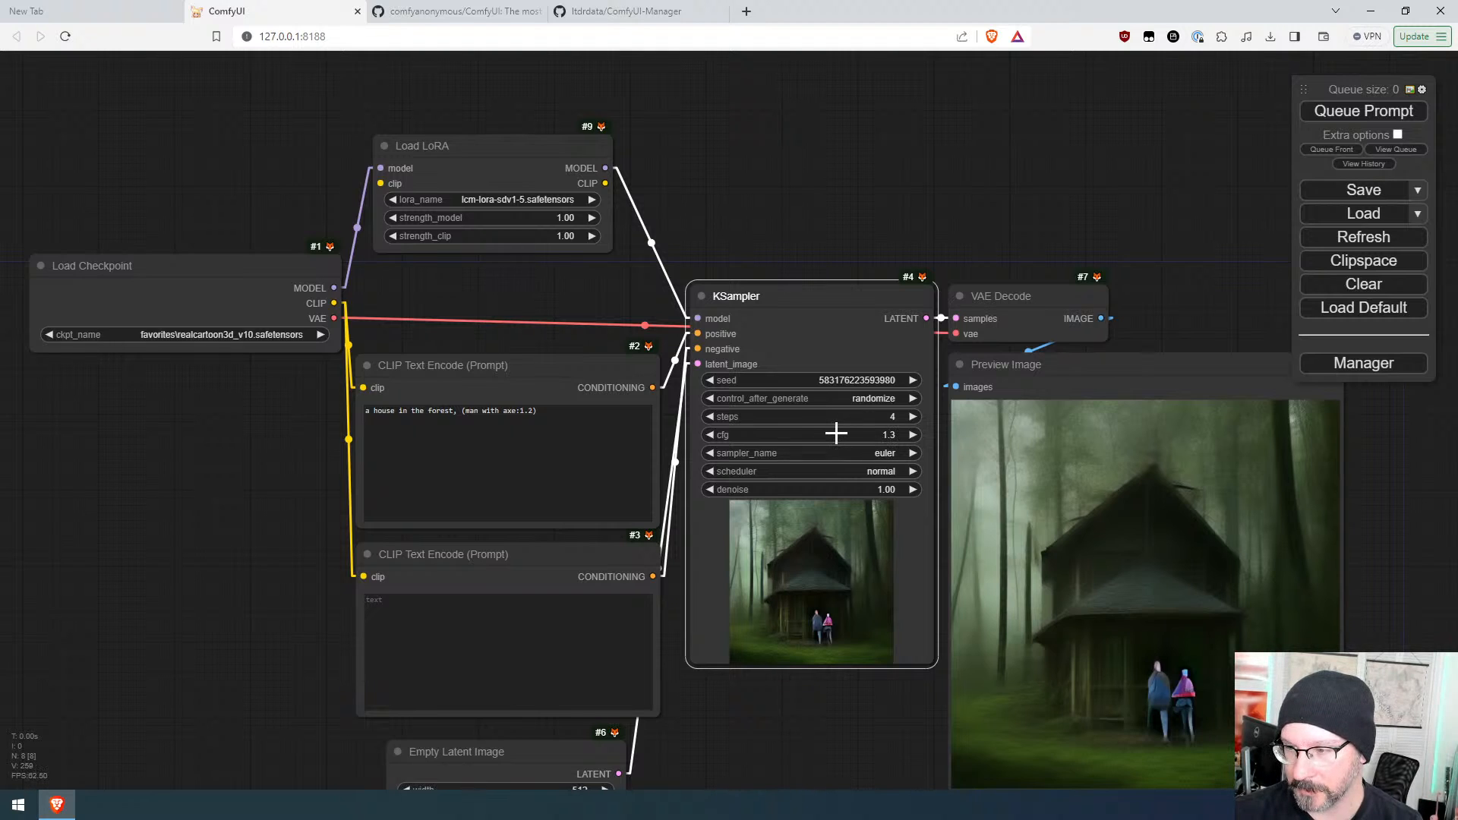
left_click(882, 454)
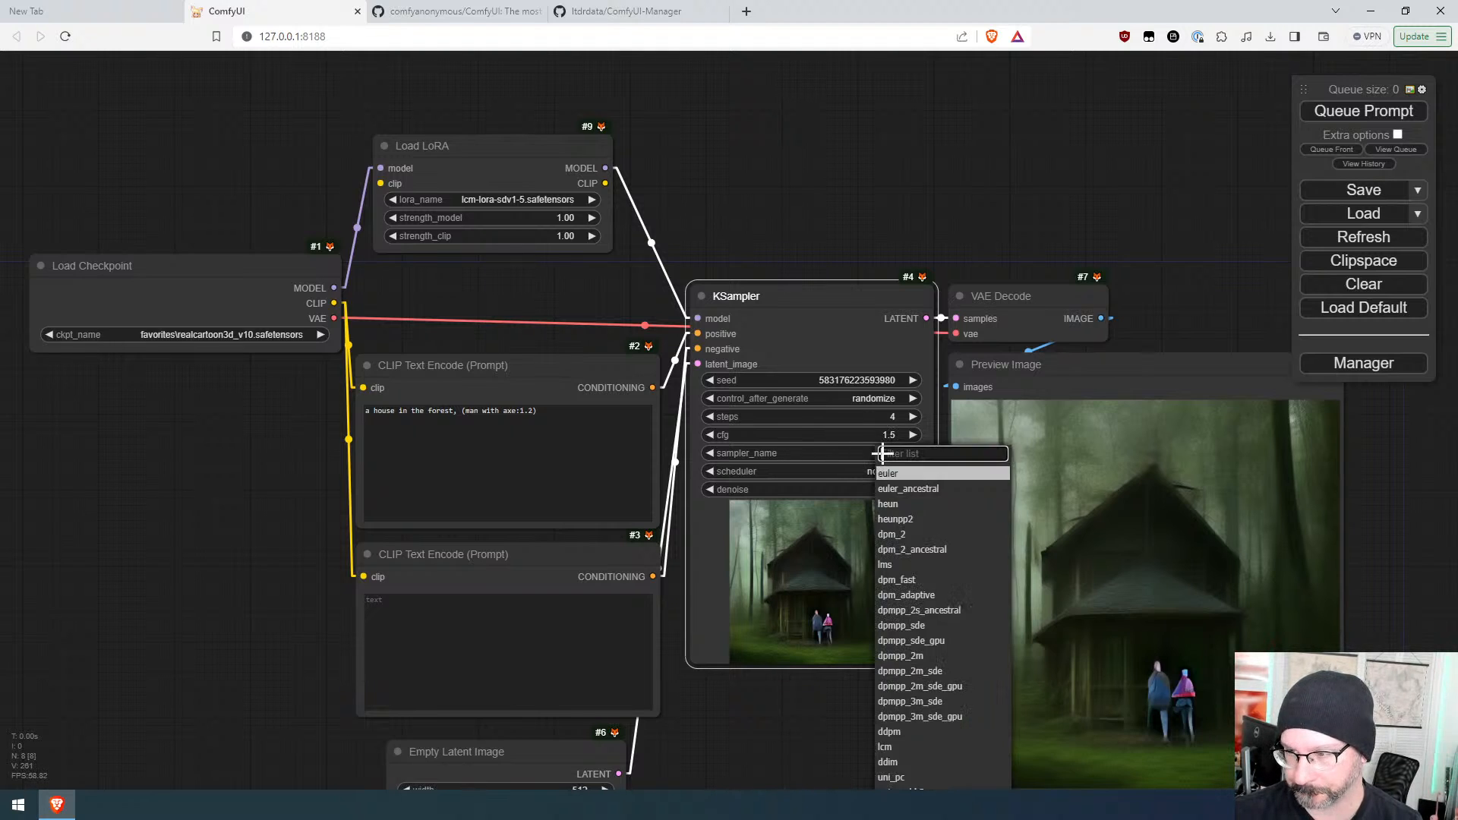
left_click(911, 755)
left_click(890, 474)
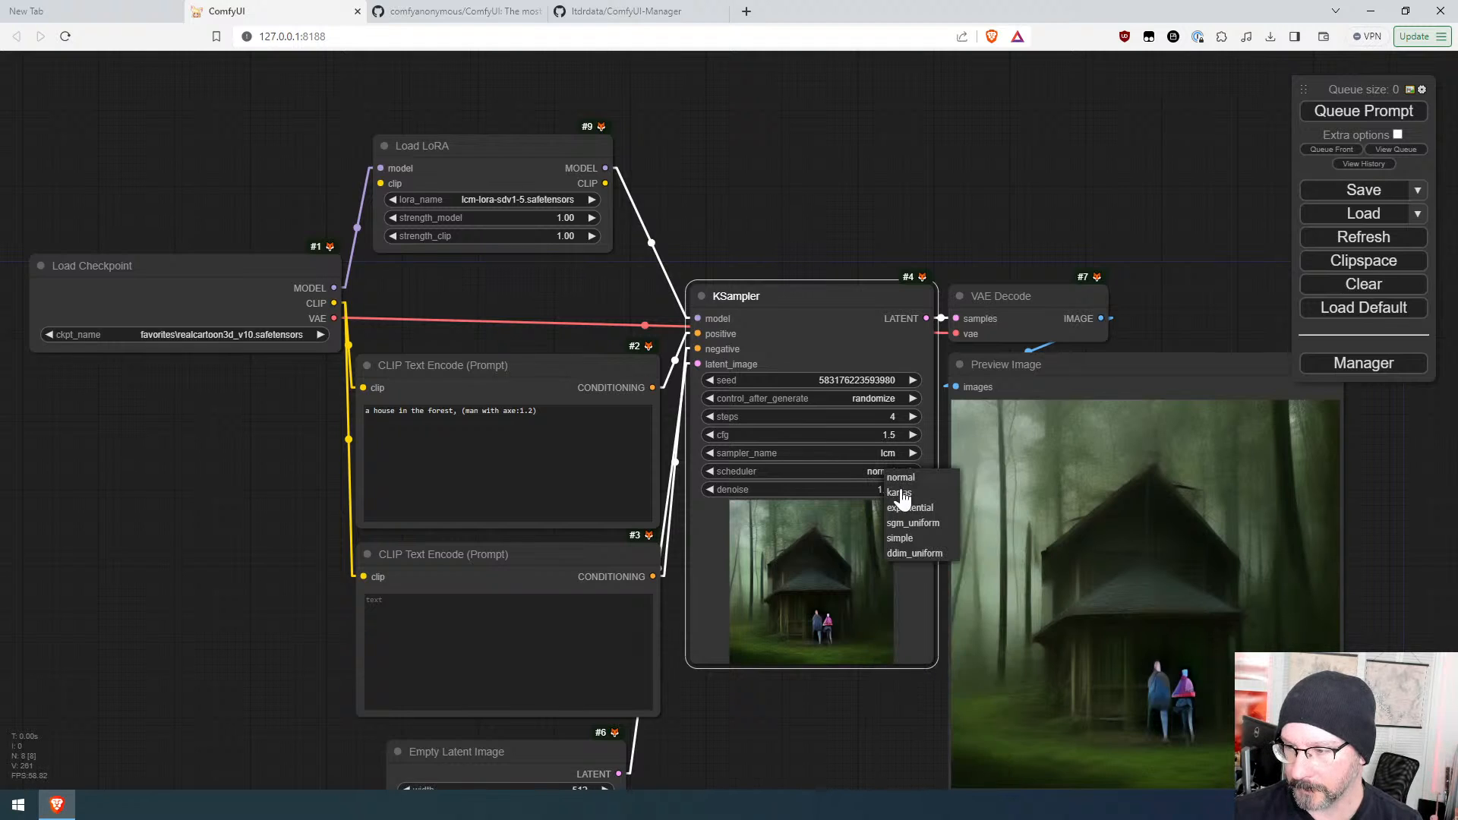
left_click(915, 524)
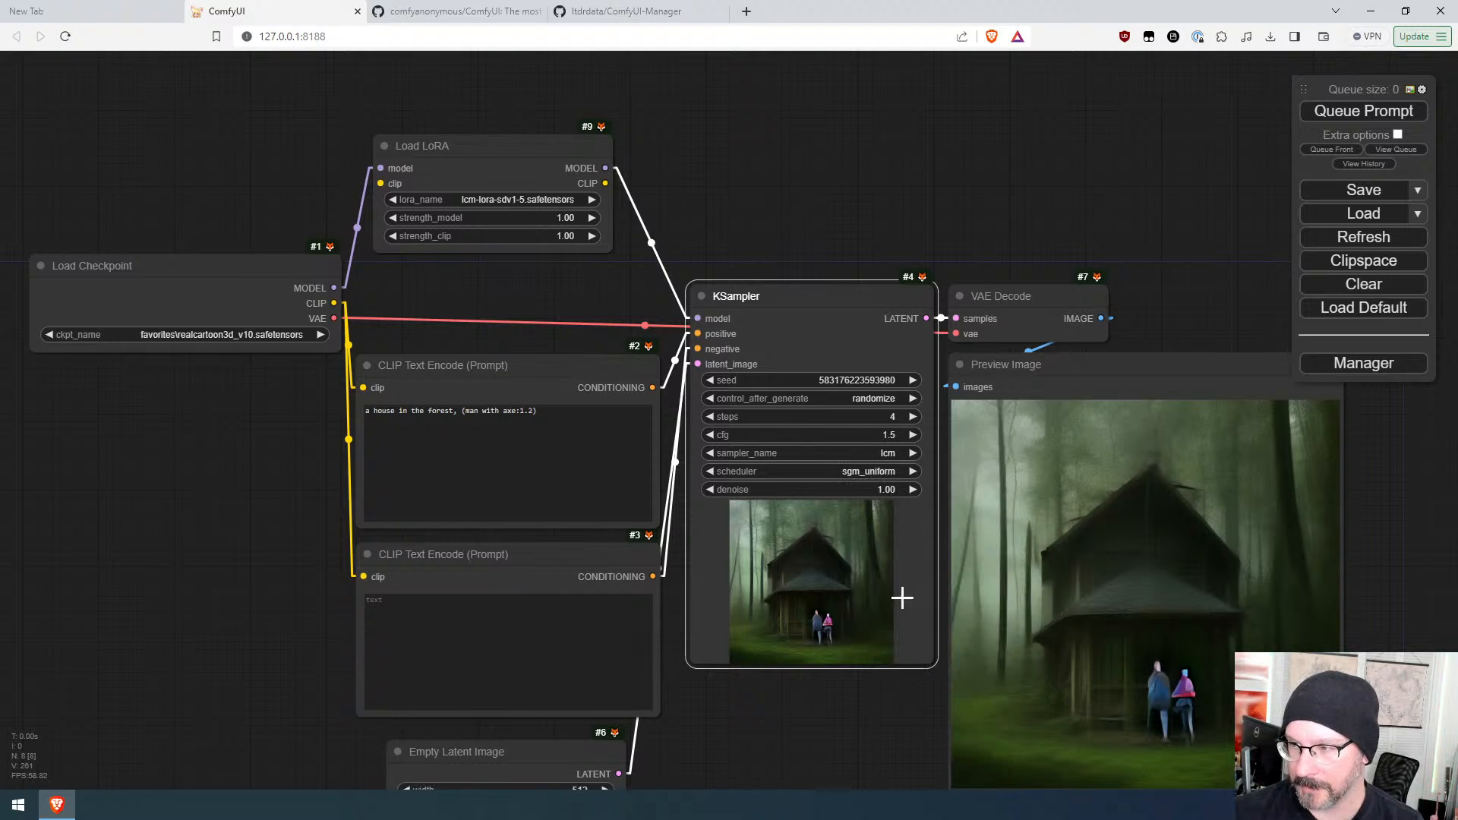
Step: Queue the prompt, wire the checkpoint's CLIP output into the Load LoRA clip input, and queue again
left_click(1334, 108)
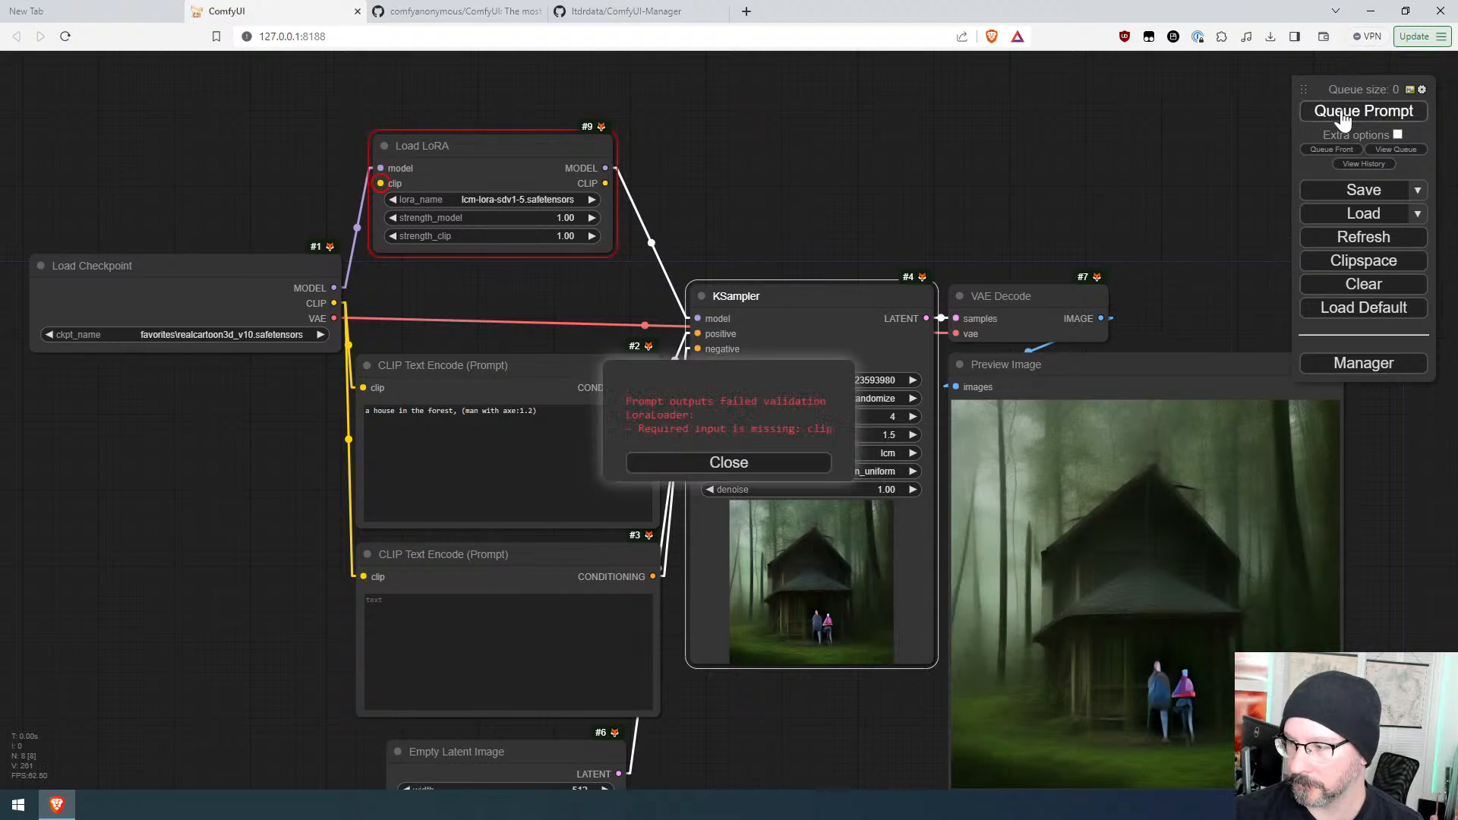
left_click(755, 462)
left_click_drag(334, 303, 380, 183)
left_click(1382, 110)
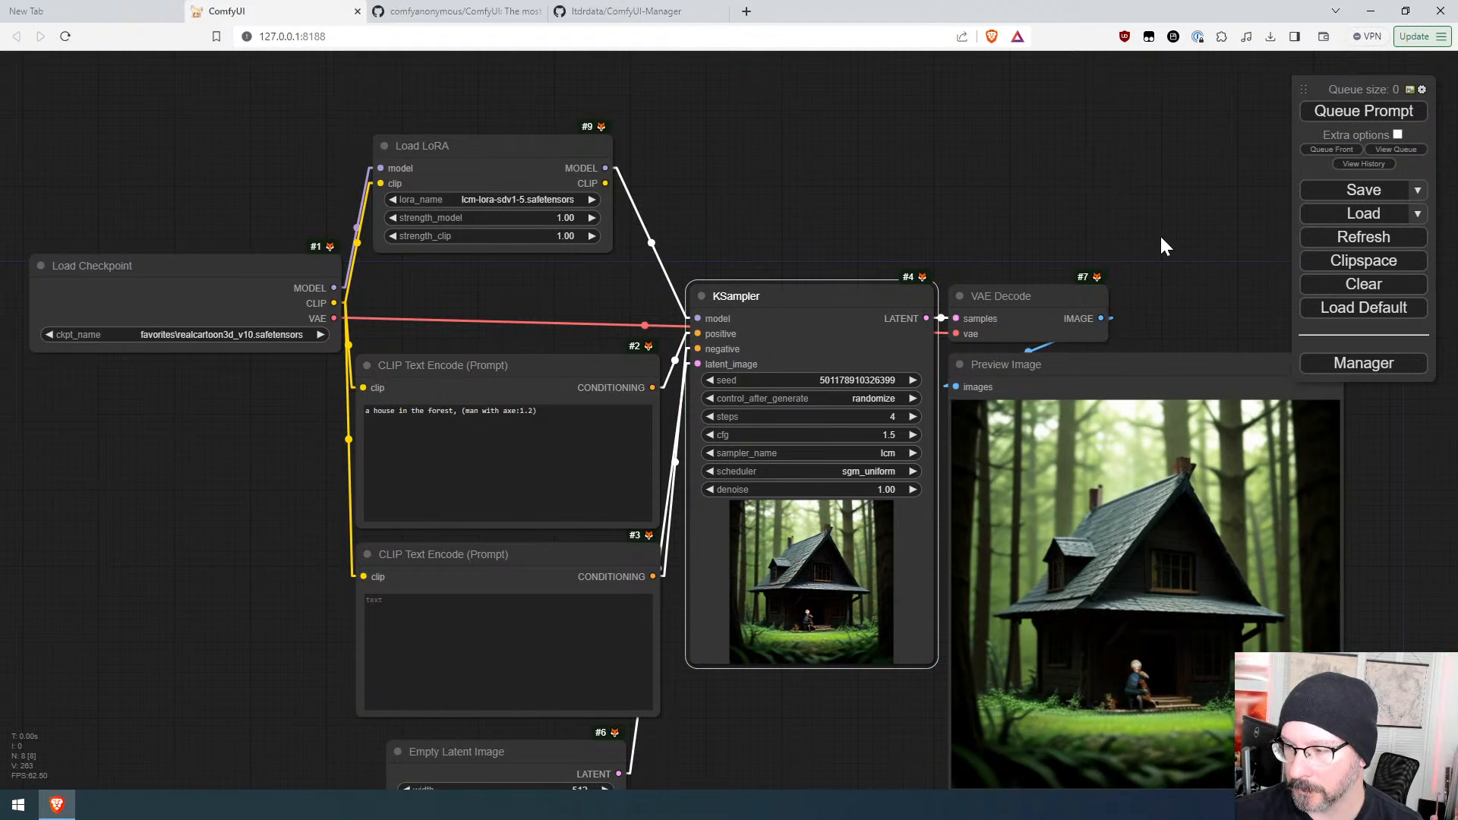
Step: Route the Load LoRA CLIP output into both CLIP Text Encode nodes and queue the prompt
left_click_drag(1161, 239, 1071, 140)
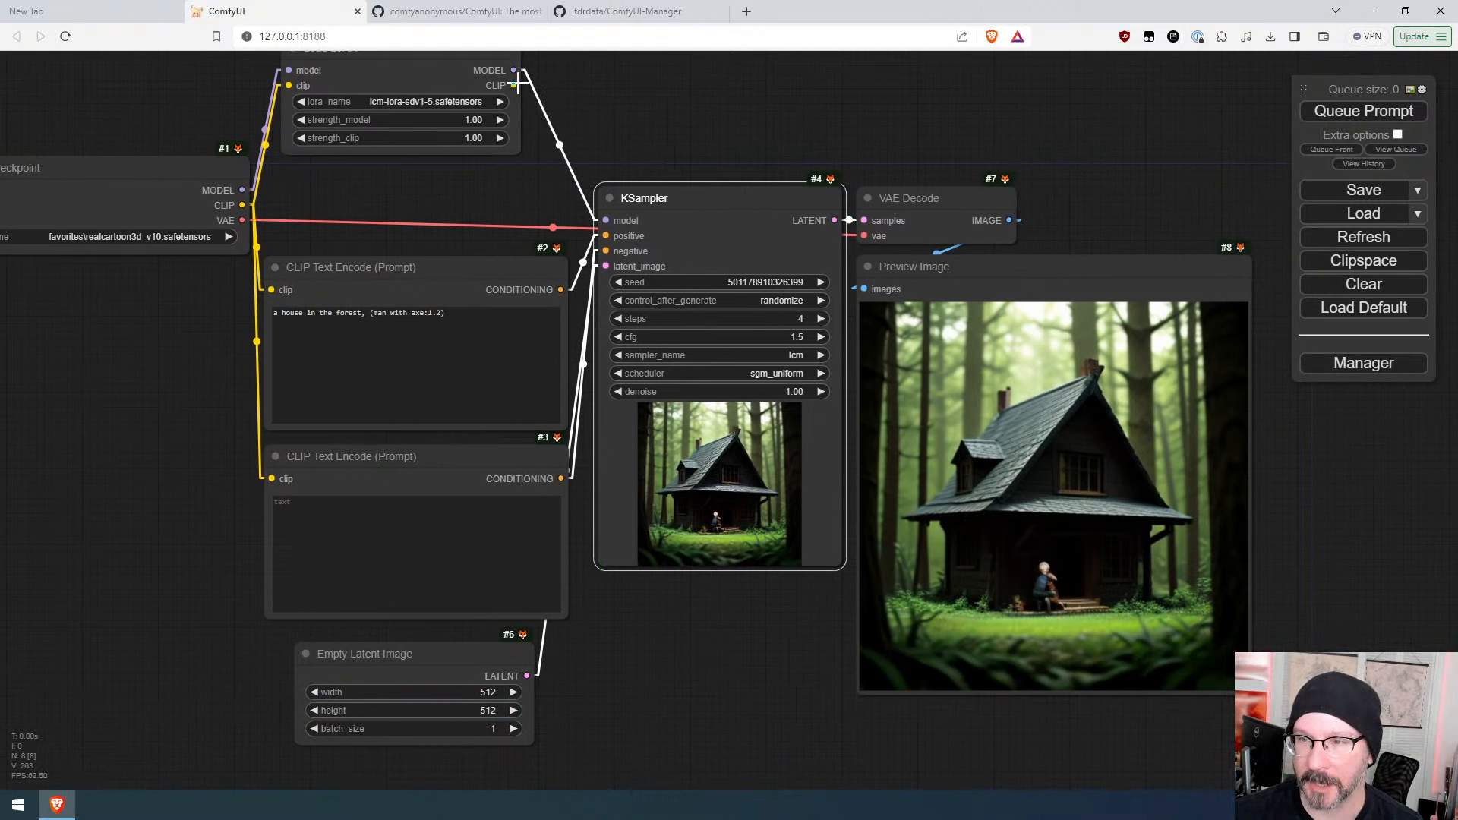
left_click_drag(516, 83, 271, 289)
left_click_drag(516, 85, 272, 478)
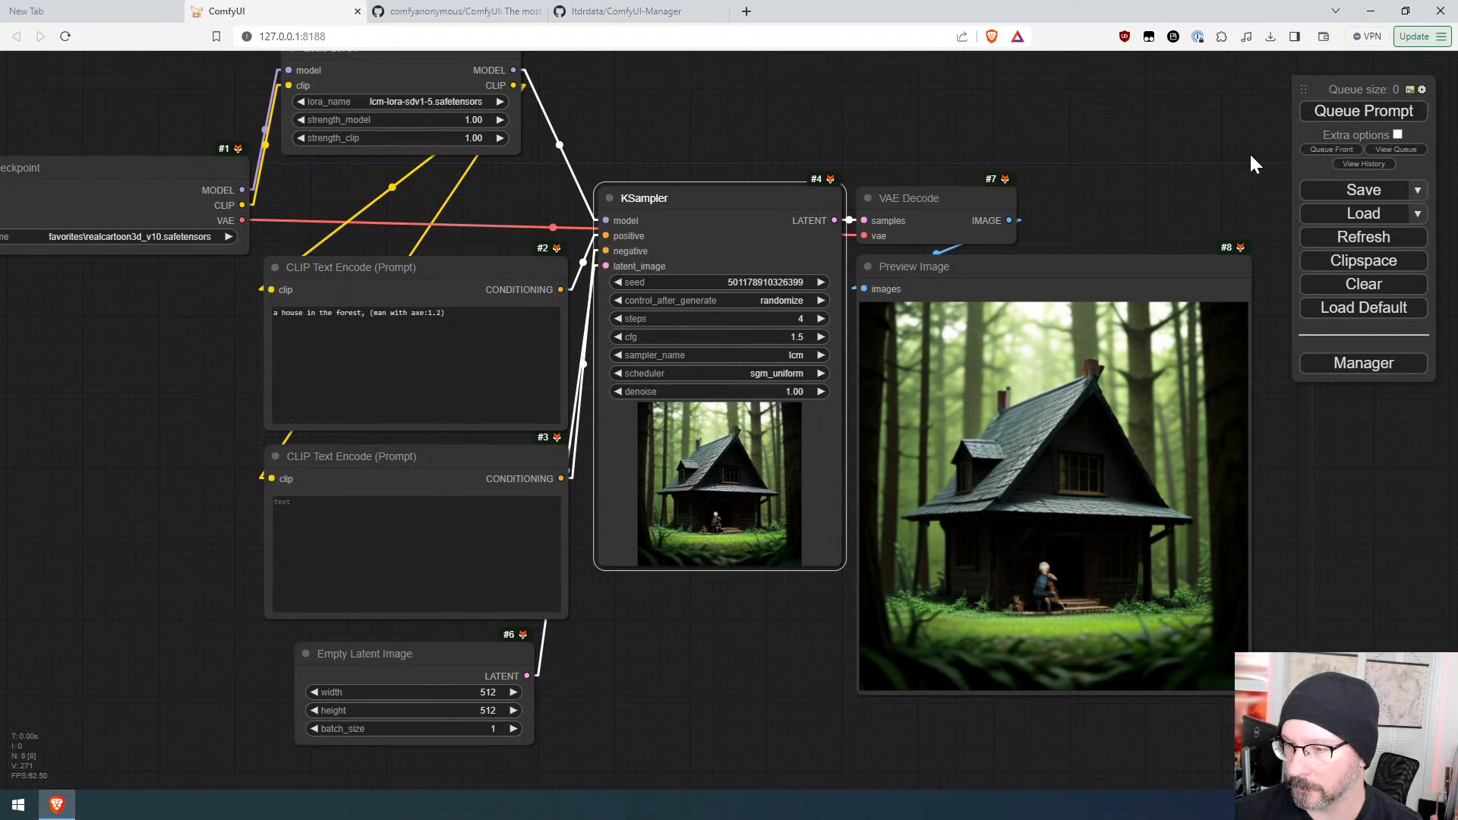
left_click(1377, 110)
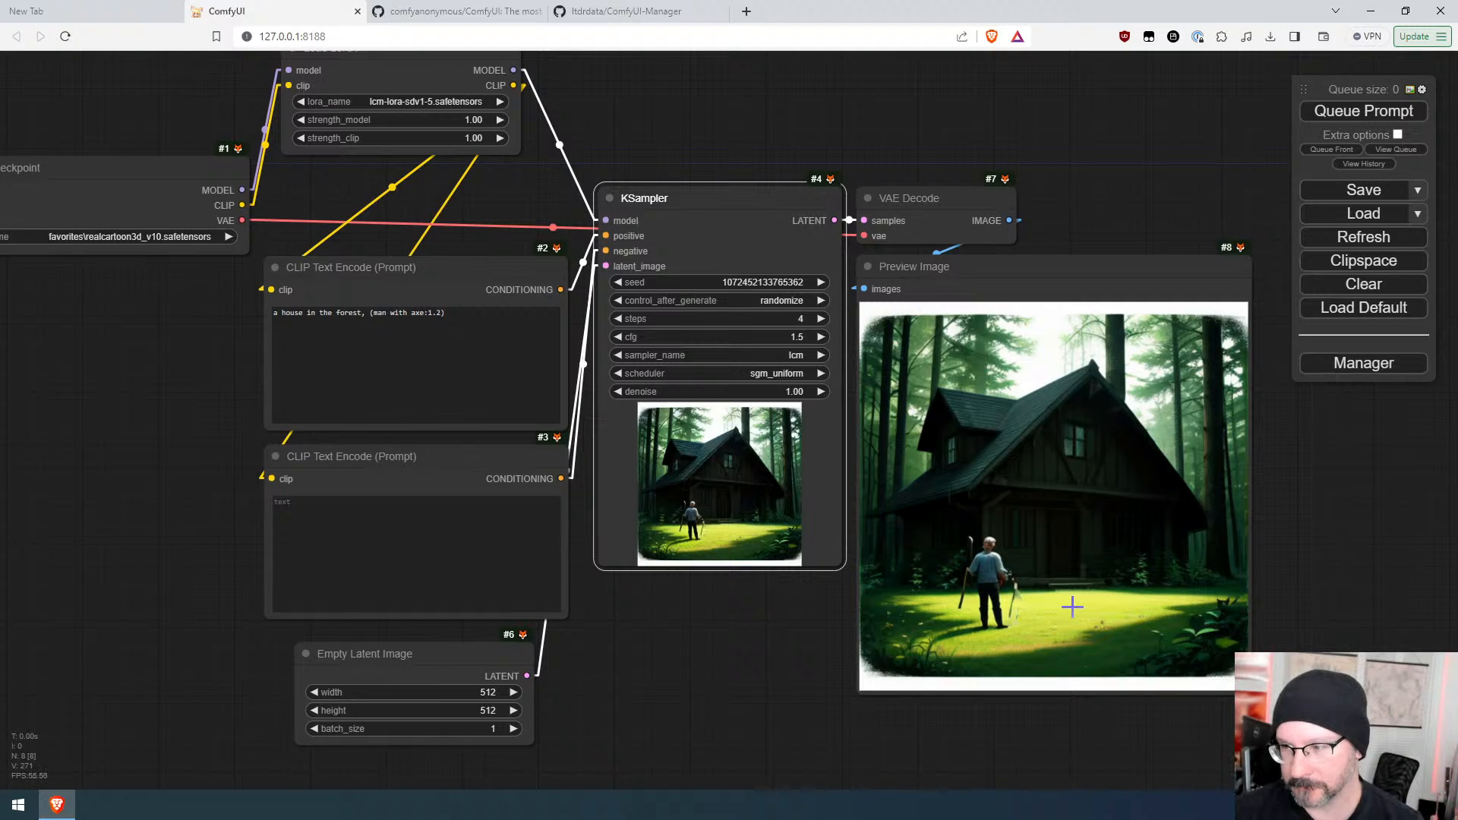
Step: Queue two more images, then turn on Extra options with Auto Queue and queue the prompt
left_click(1357, 117)
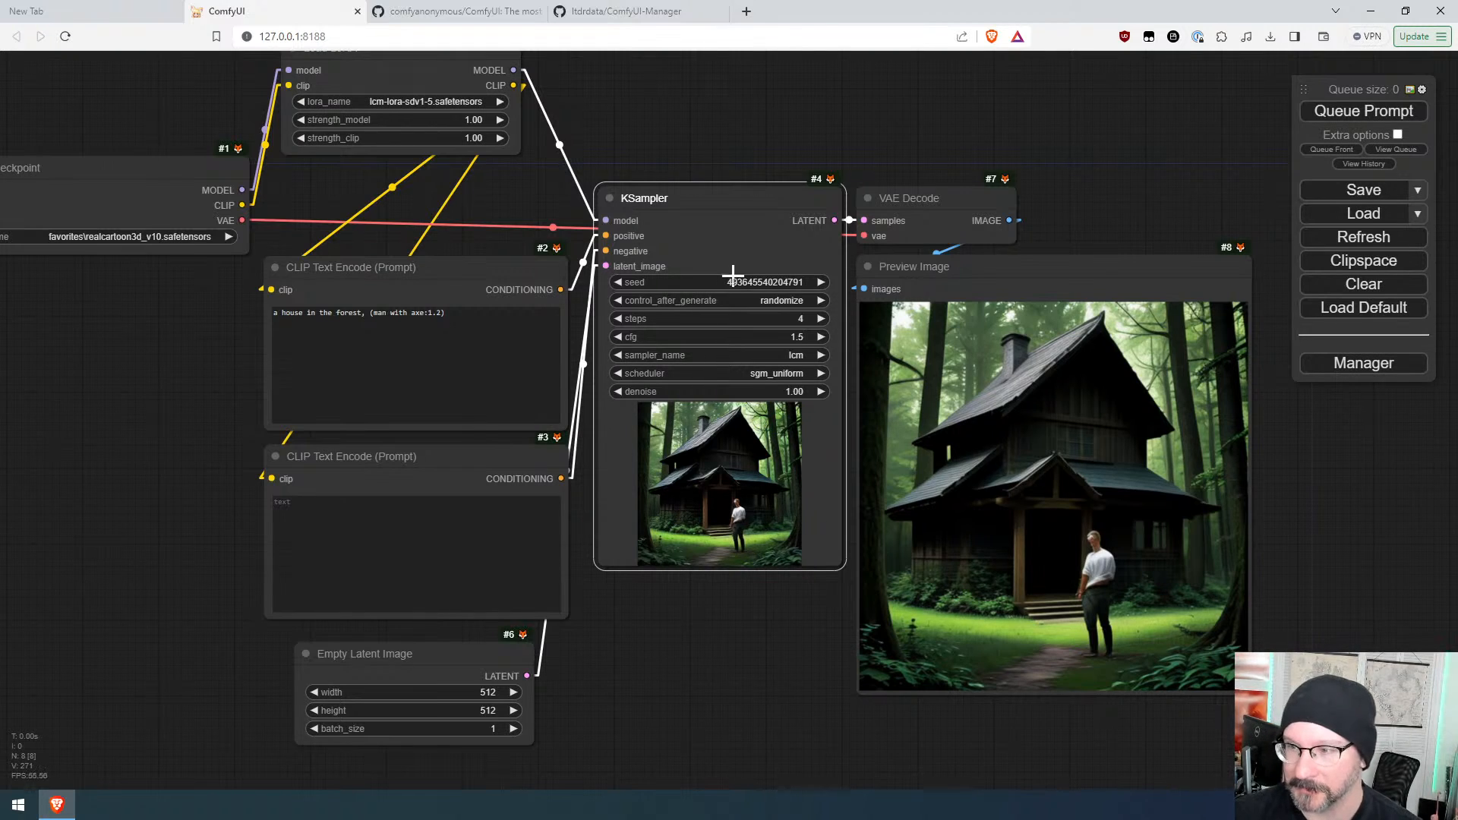
left_click(1384, 122)
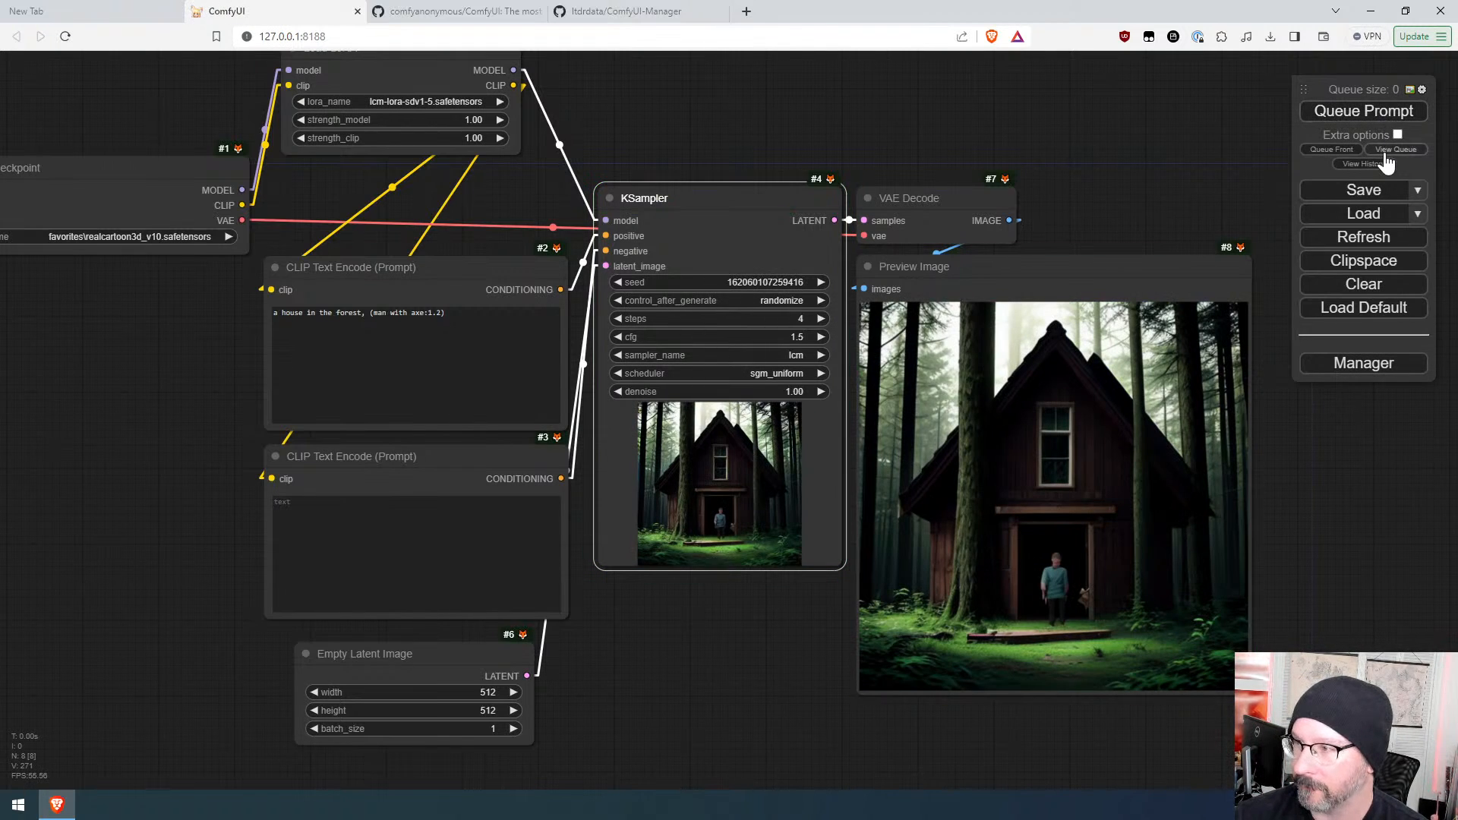
left_click(1397, 134)
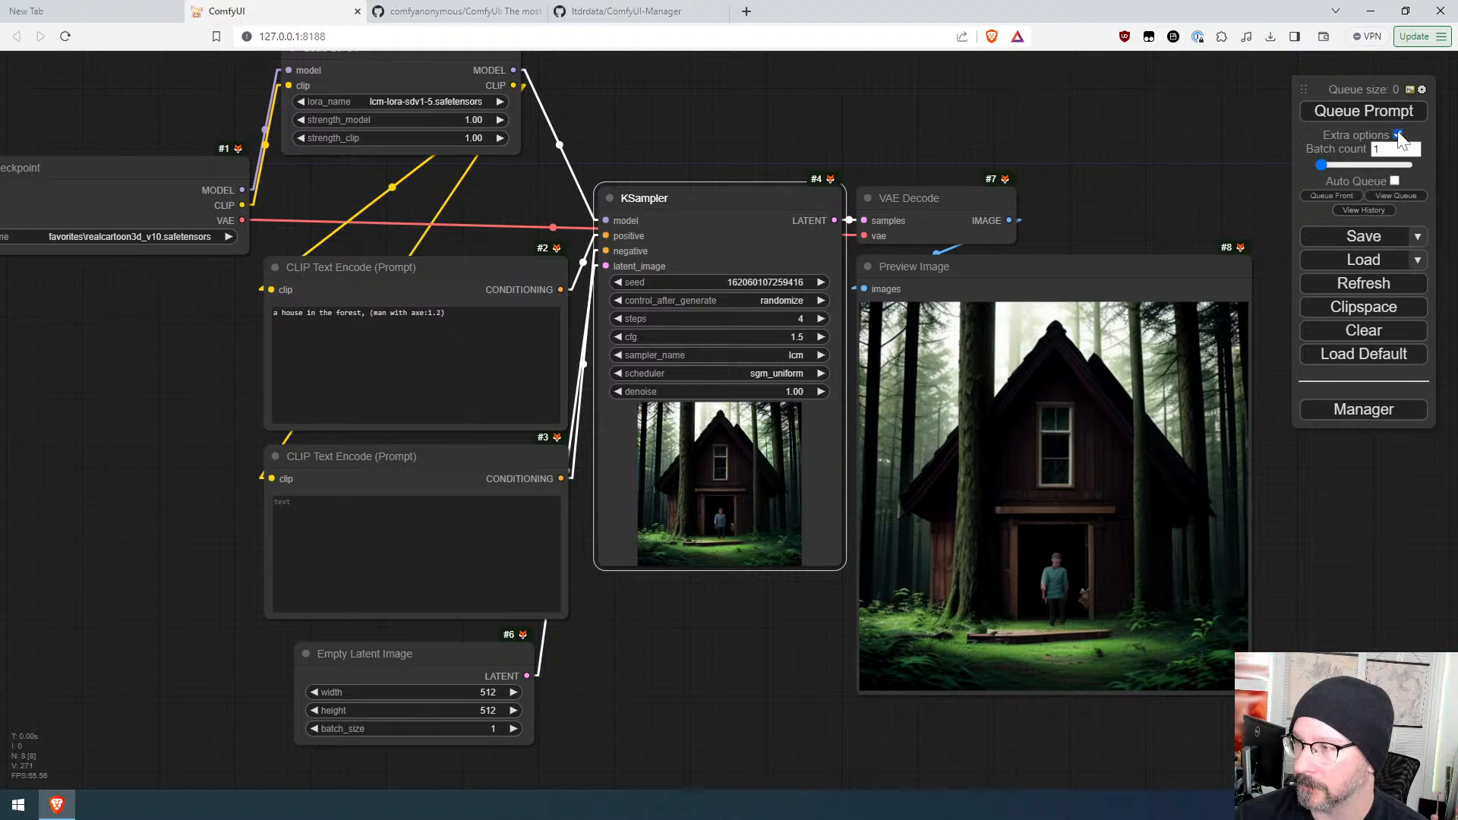
left_click(1394, 180)
left_click(1371, 116)
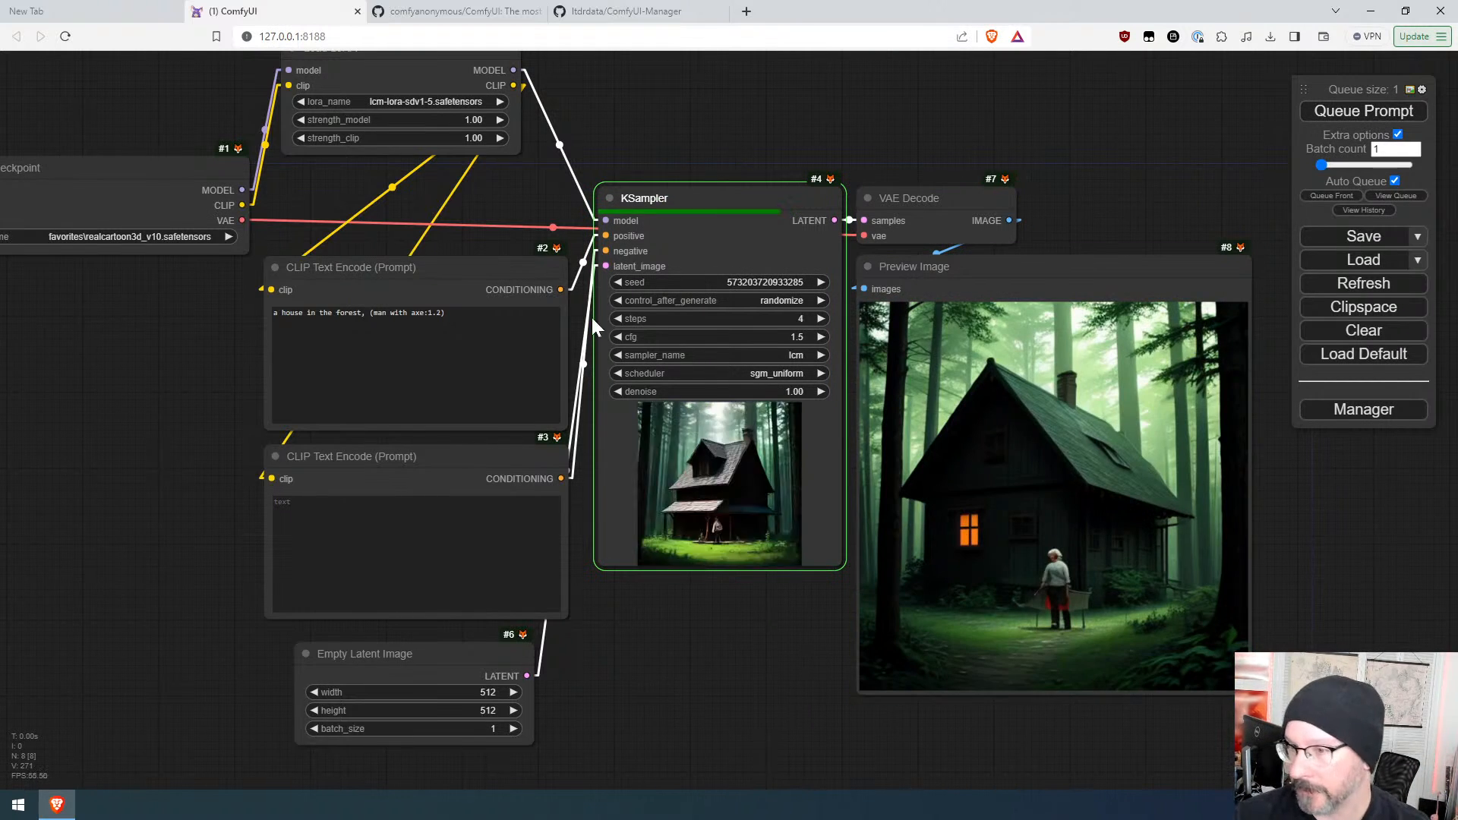
Step: Lower the KSampler steps to 1 and then raise them to 3
left_click(617, 318)
left_click(617, 318)
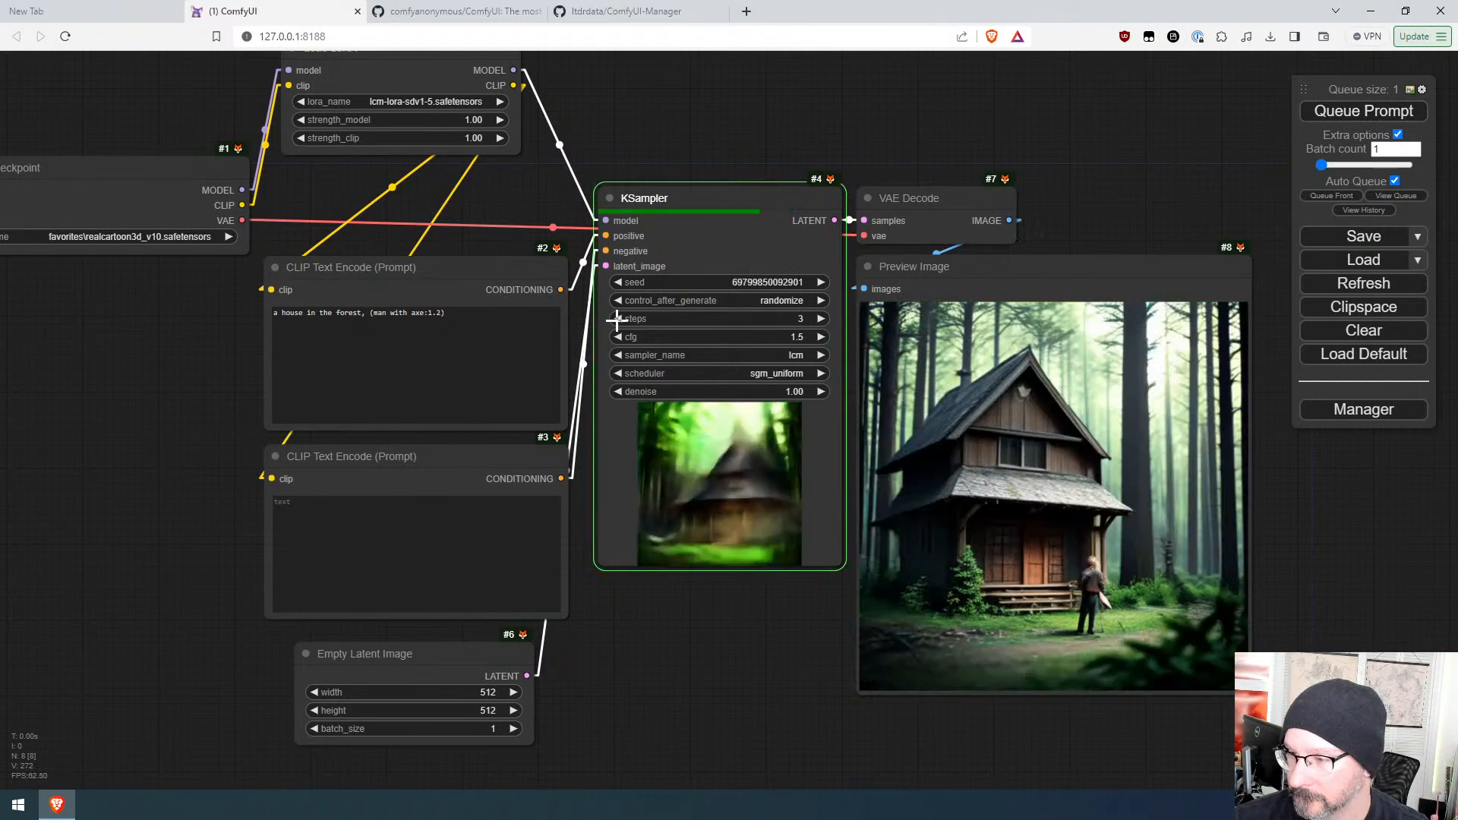
left_click(617, 319)
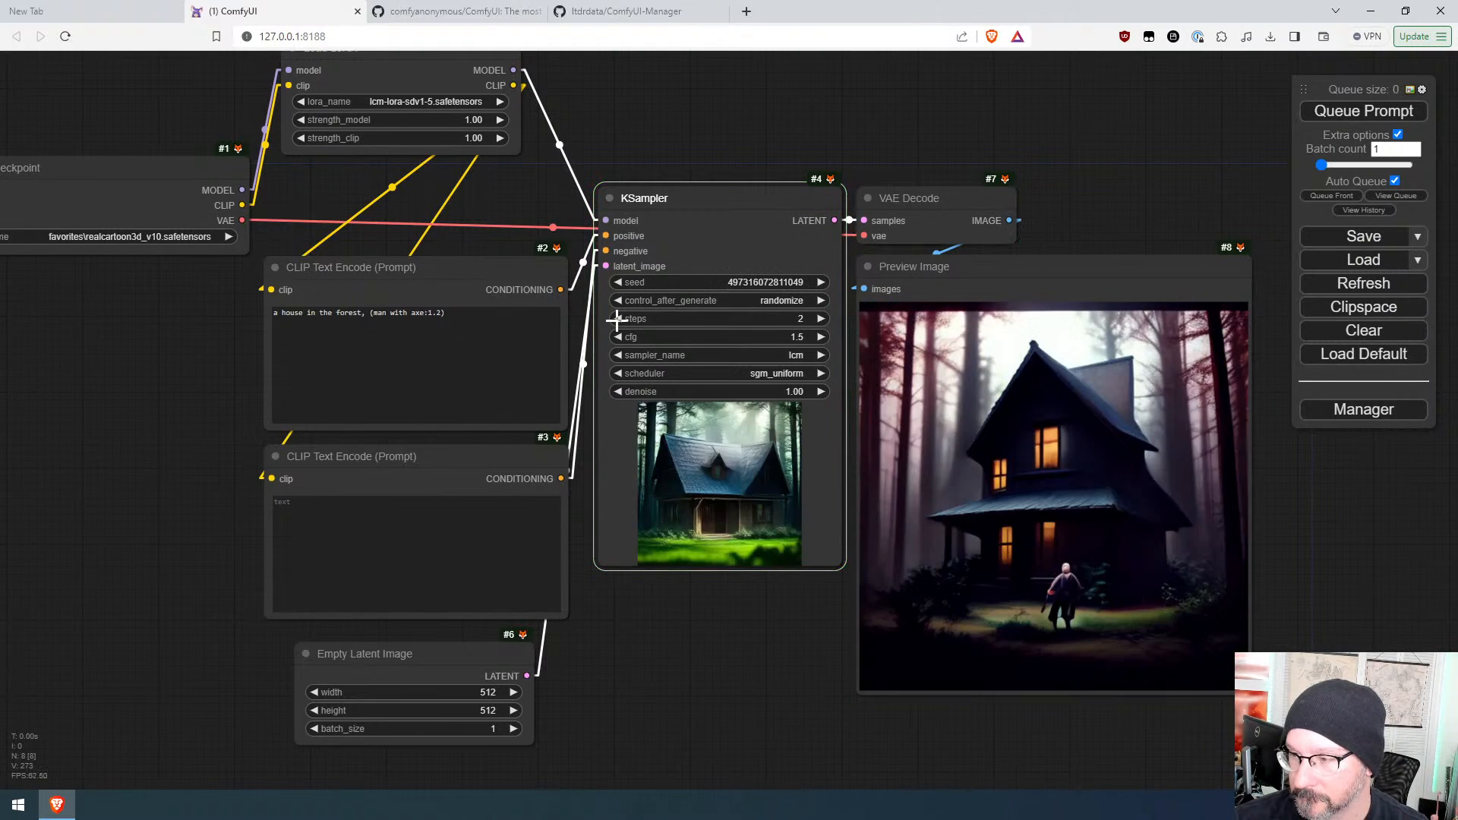
left_click(821, 318)
left_click(821, 319)
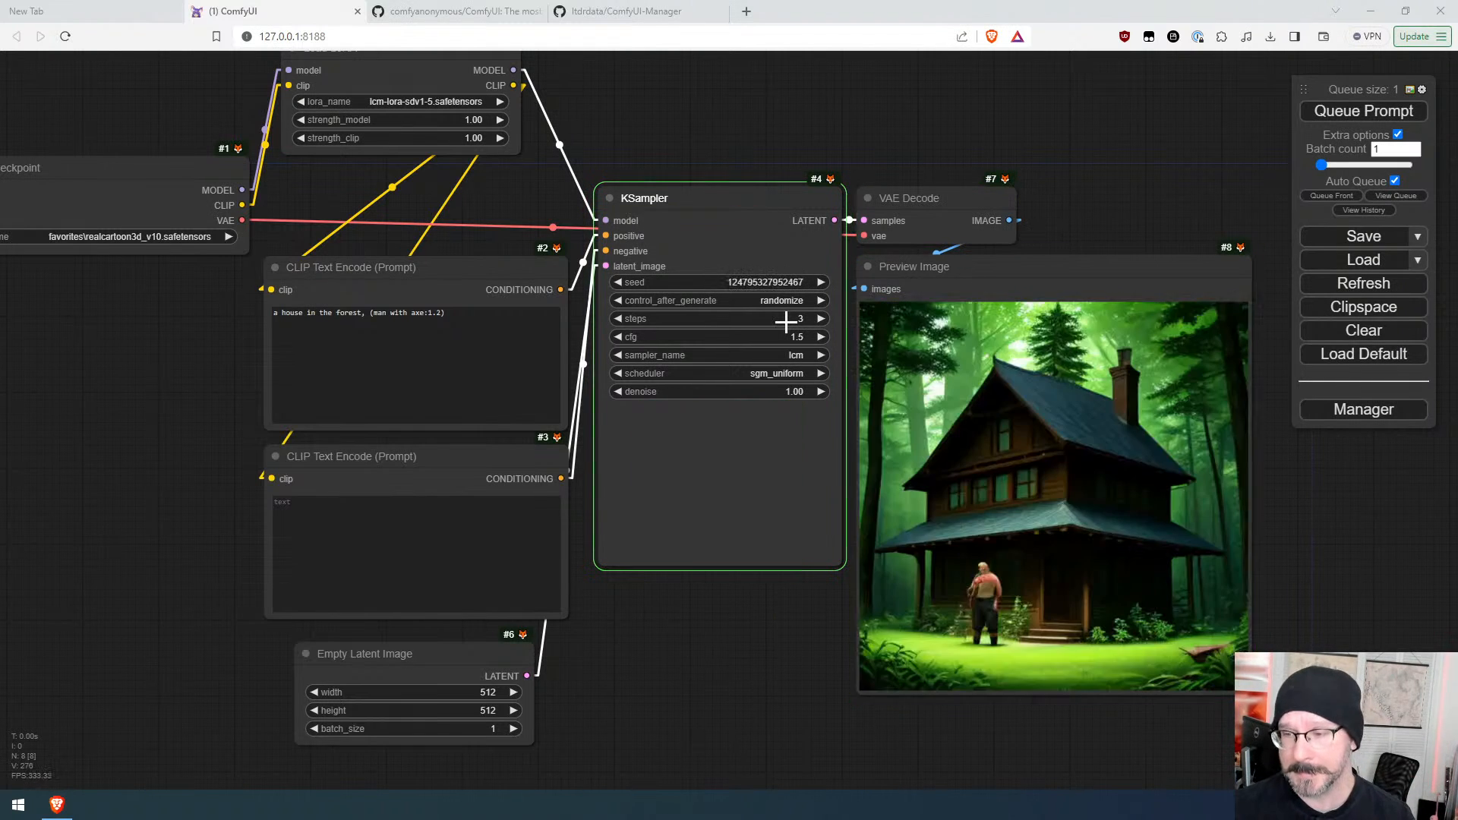
Step: Replace the positive prompt text with "a rabbit in a car"
left_click_drag(446, 313, 268, 307)
type("a")
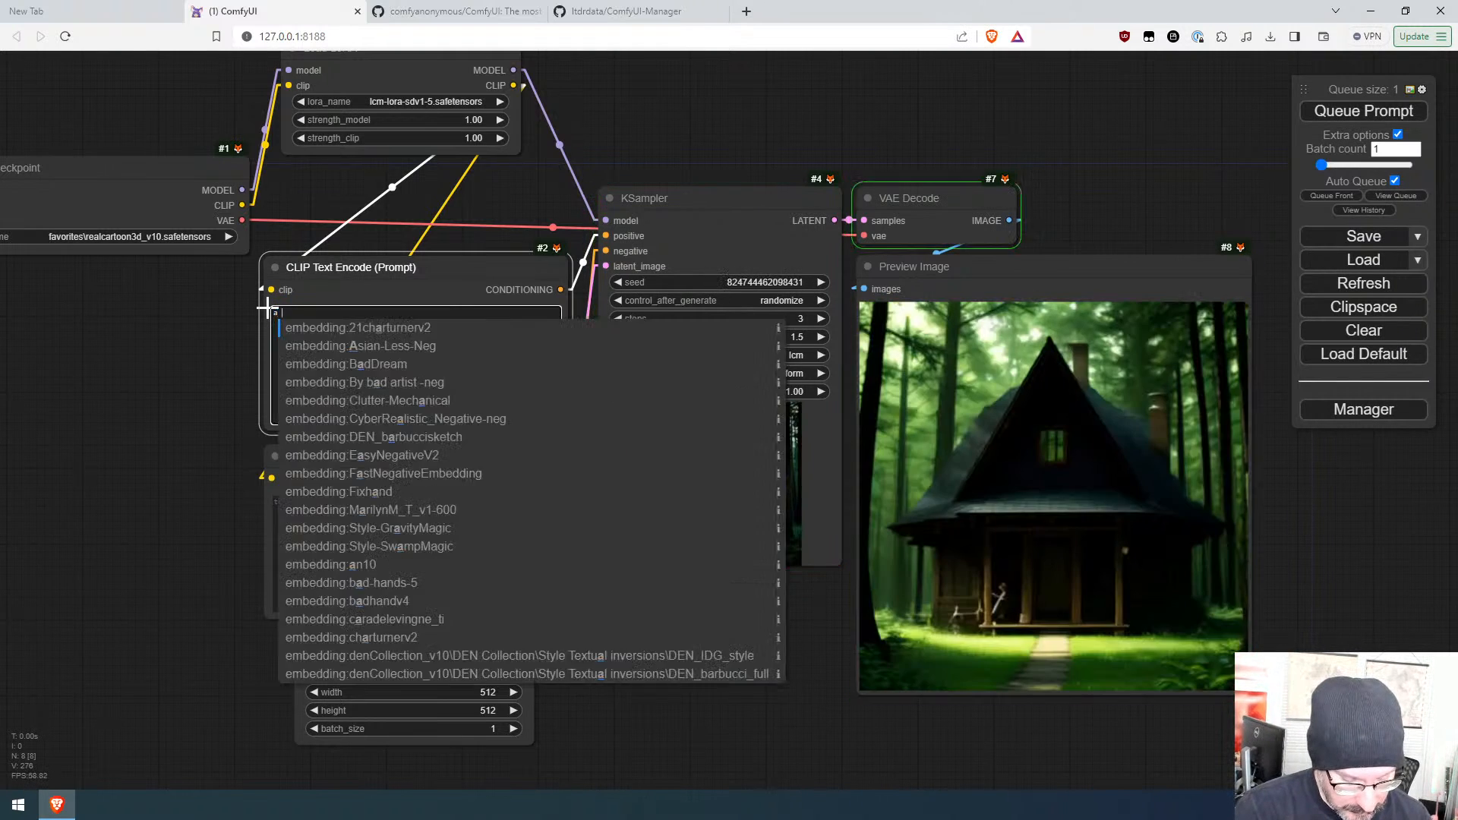
type(" rabbit in a car")
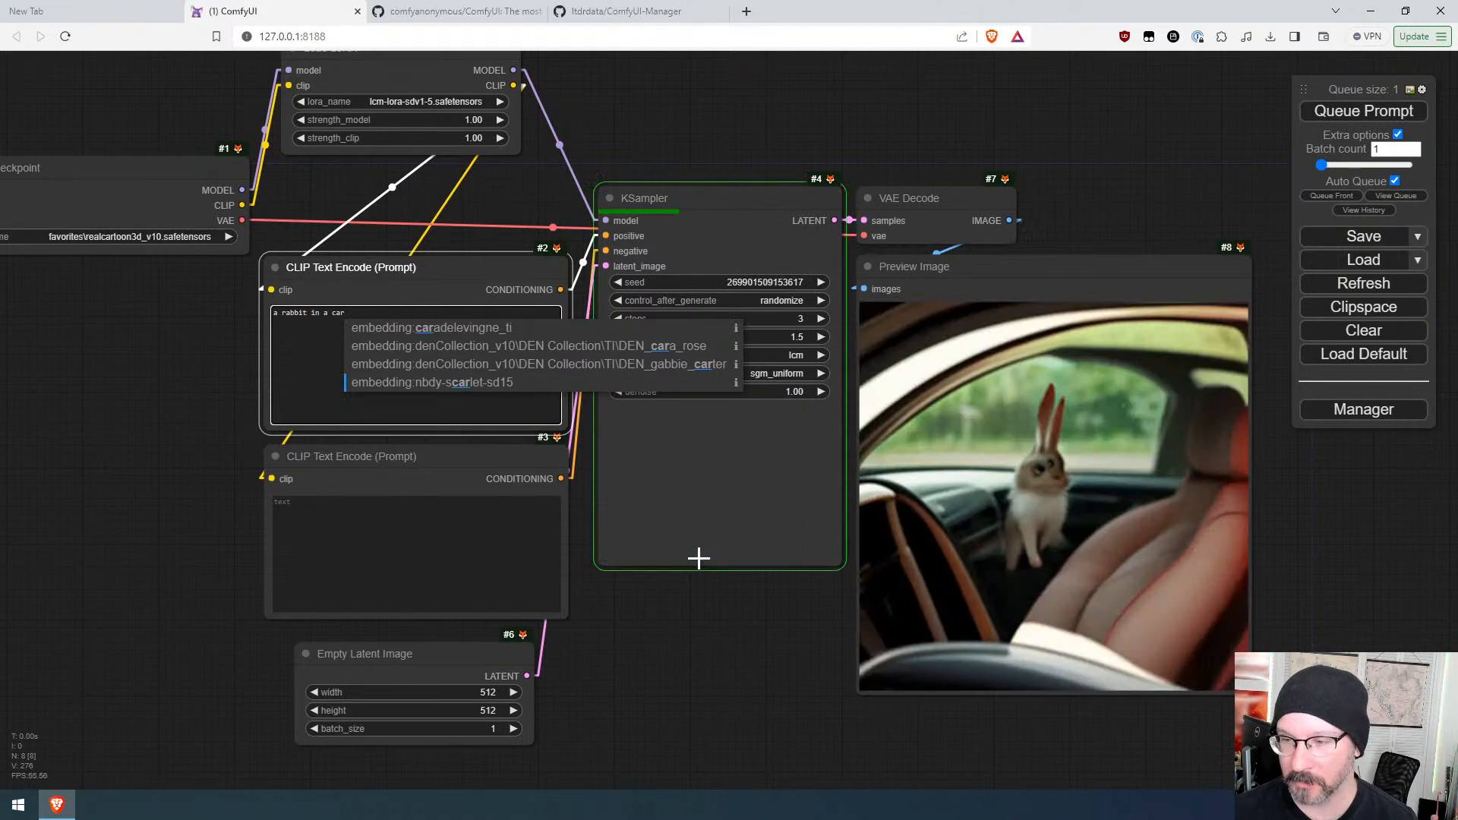
left_click(705, 647)
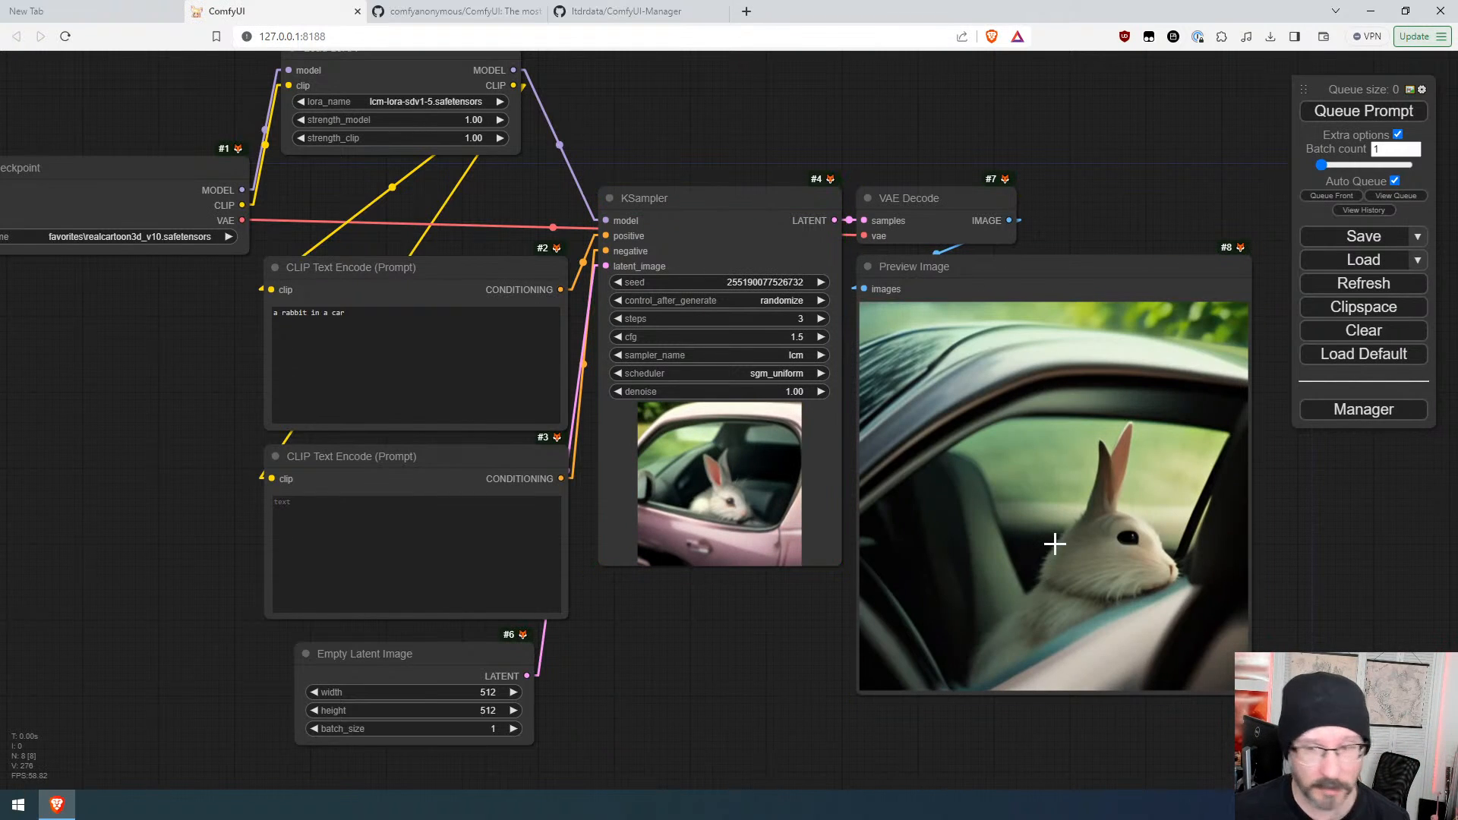
Step: Add a ModelMergeSimple node fed by the first Load Checkpoint's MODEL output
scroll(189, 384, "down", 3)
left_click_drag(169, 384, 600, 529)
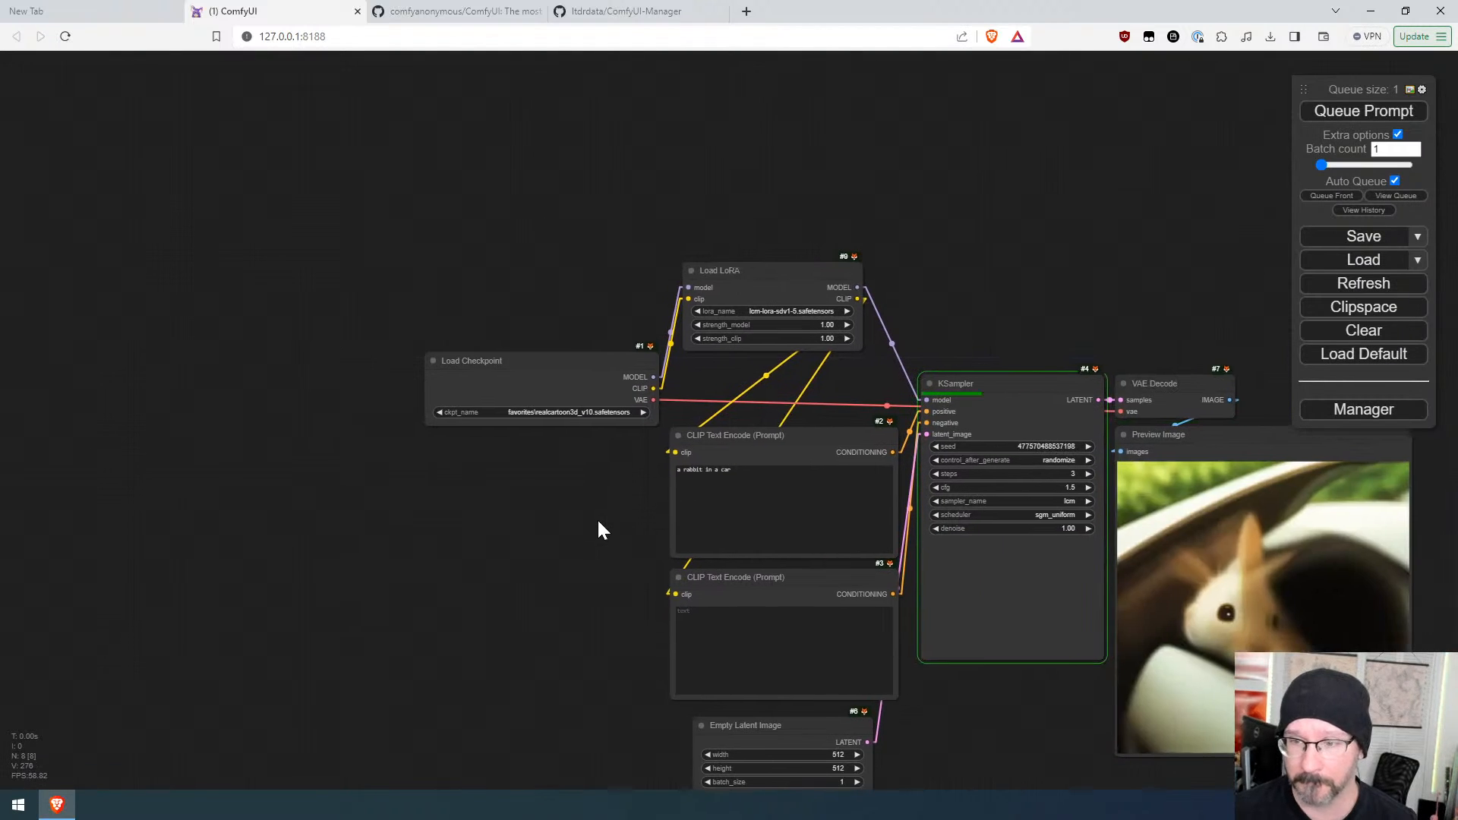
left_click_drag(585, 361, 410, 351)
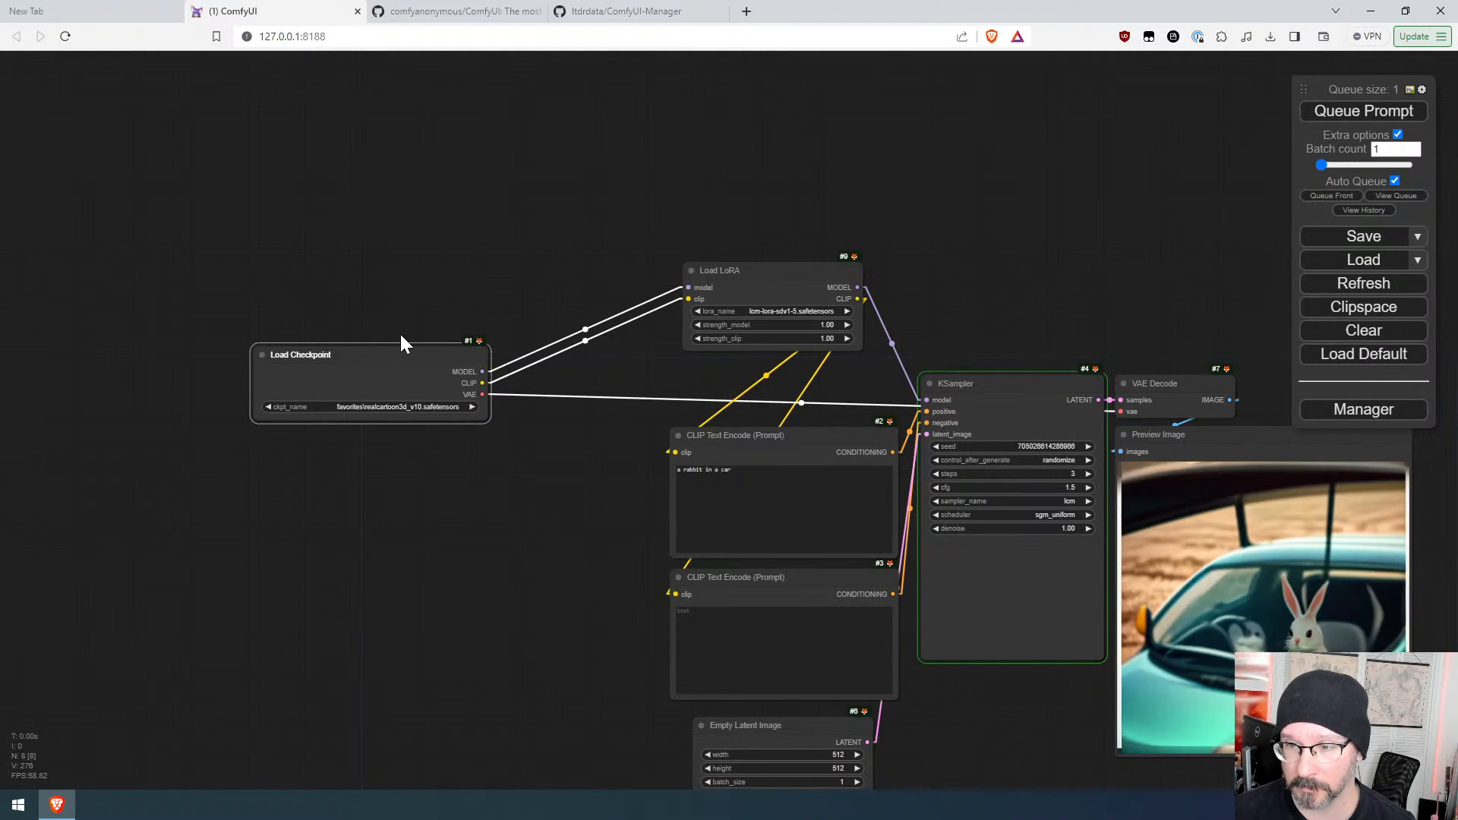
left_click_drag(407, 354, 439, 271)
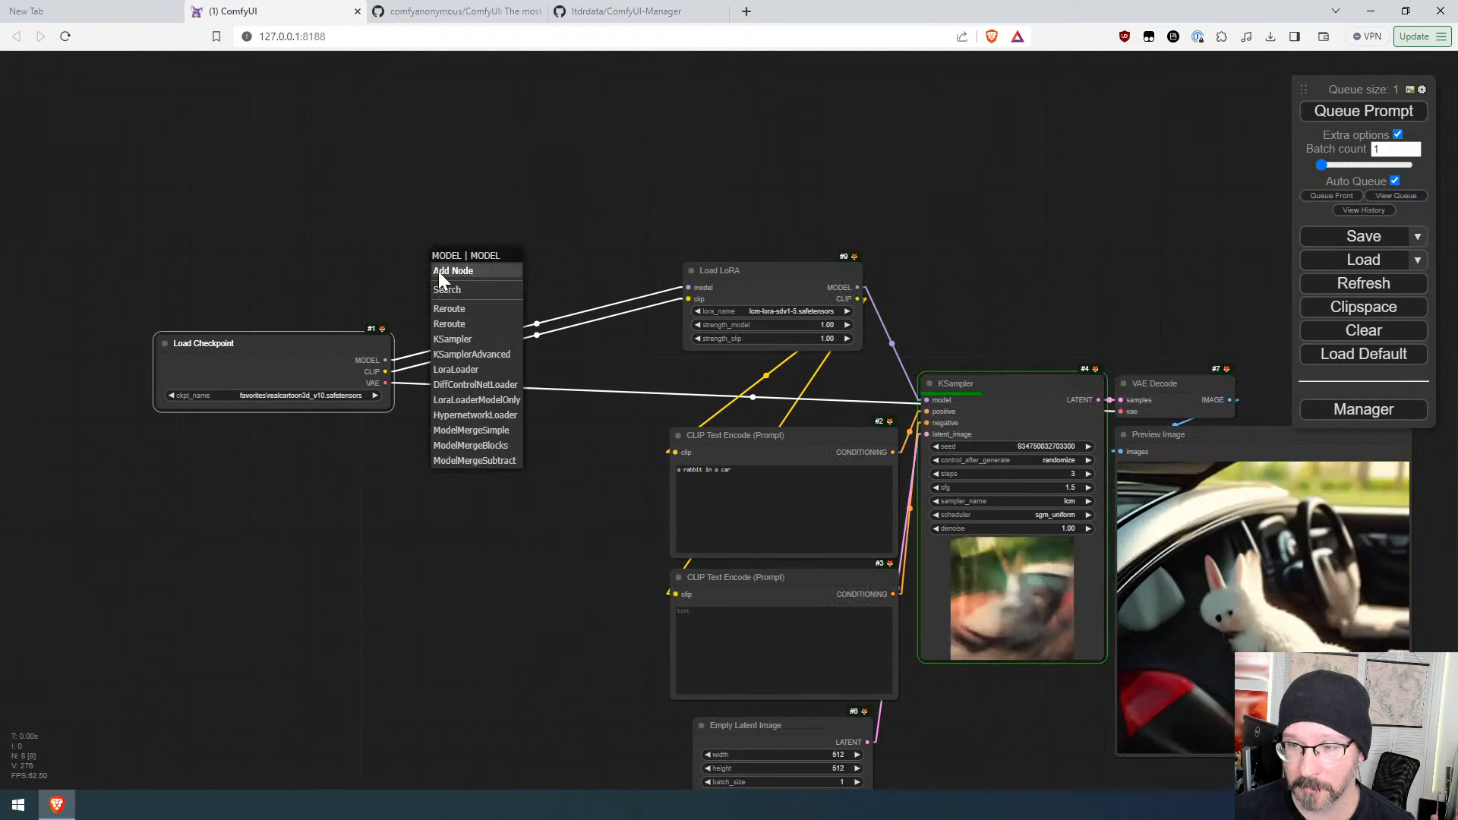
left_click(471, 430)
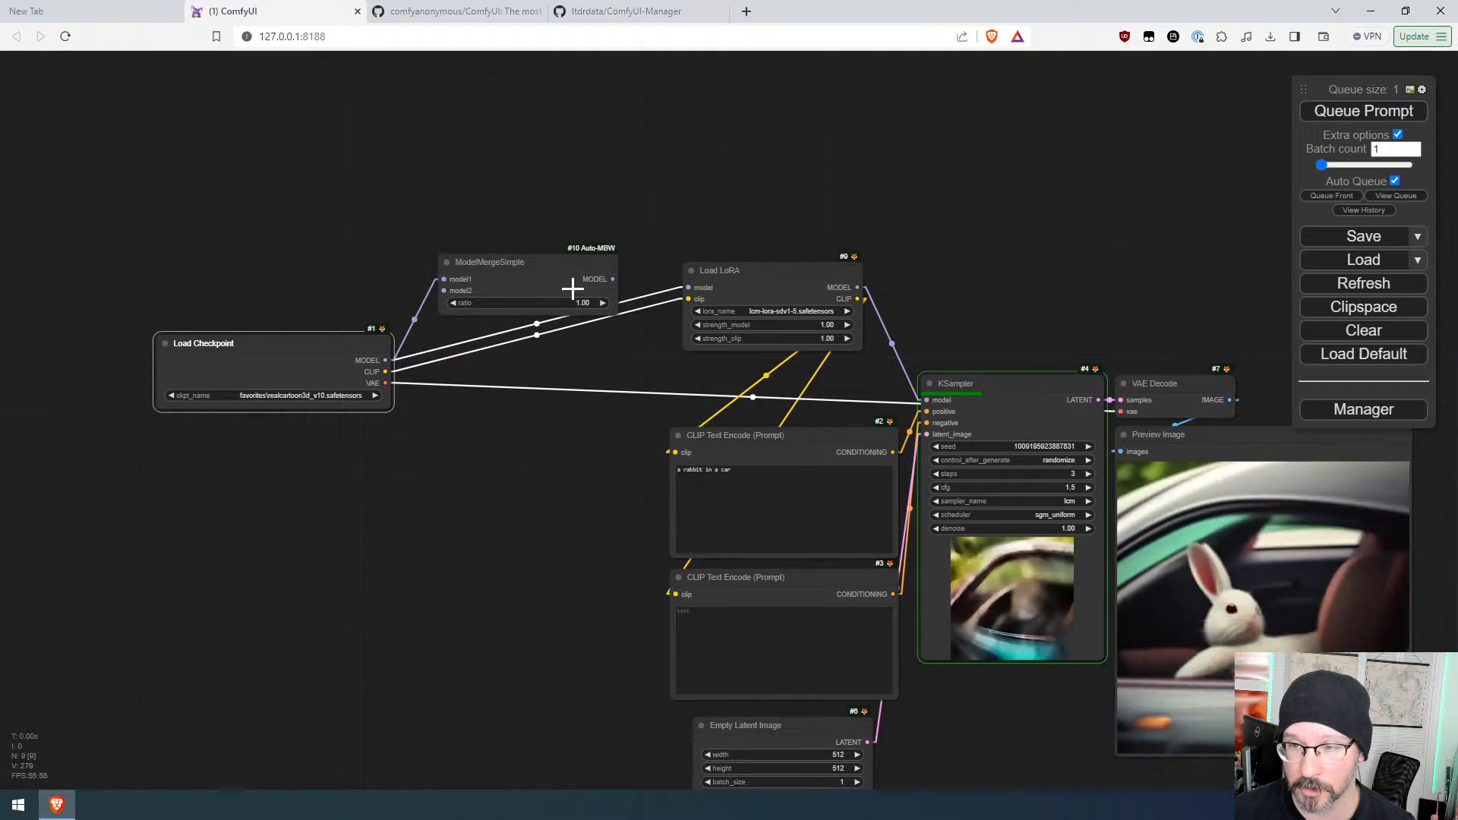
left_click_drag(552, 264, 555, 243)
Step: Add a second Load Checkpoint feeding model2 and set its checkpoint to juggernaut_aftermath.safetensors
left_click_drag(447, 269, 358, 219)
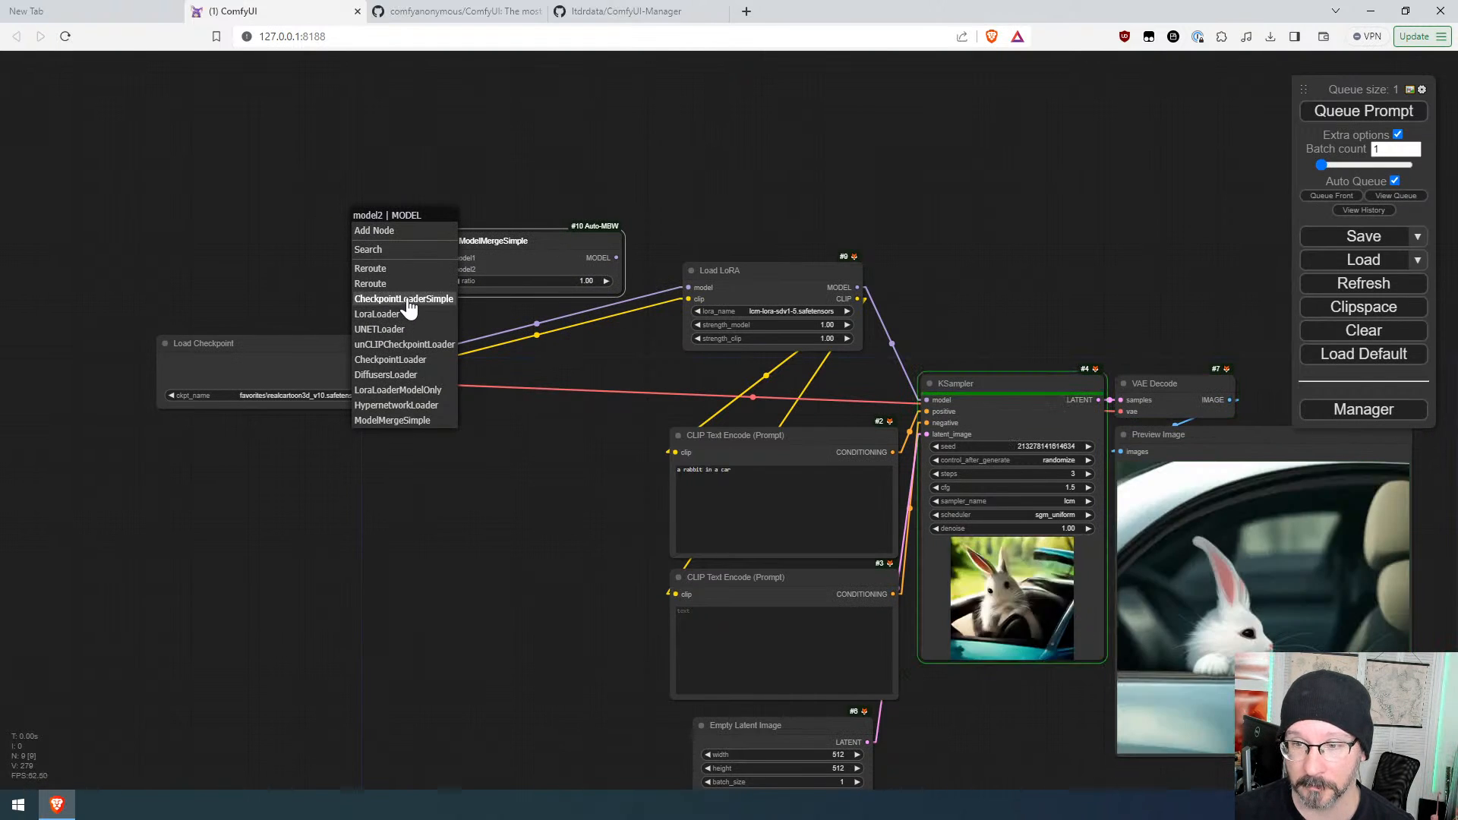
left_click(407, 301)
left_click_drag(514, 238, 352, 224)
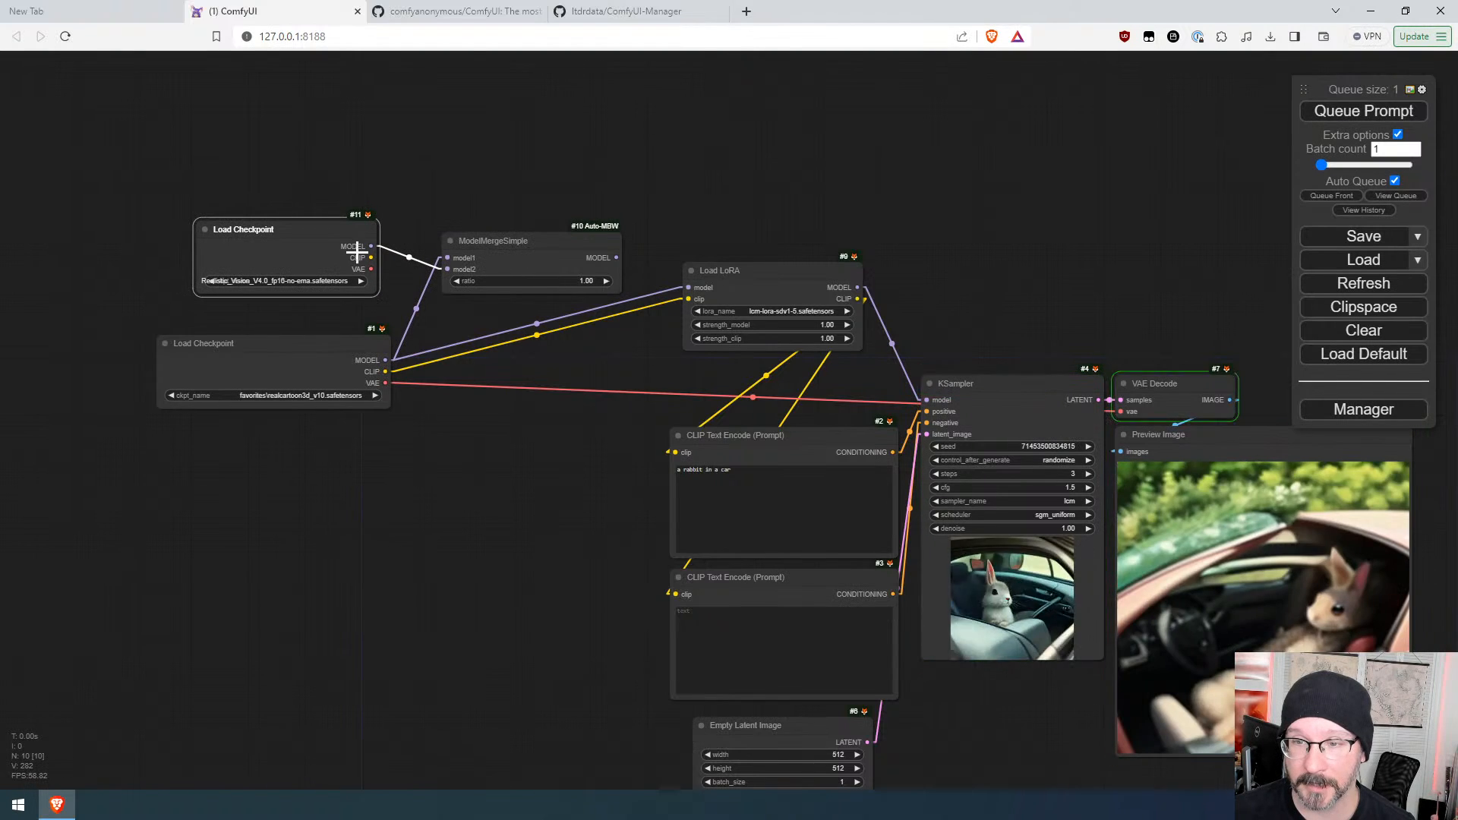
left_click(286, 281)
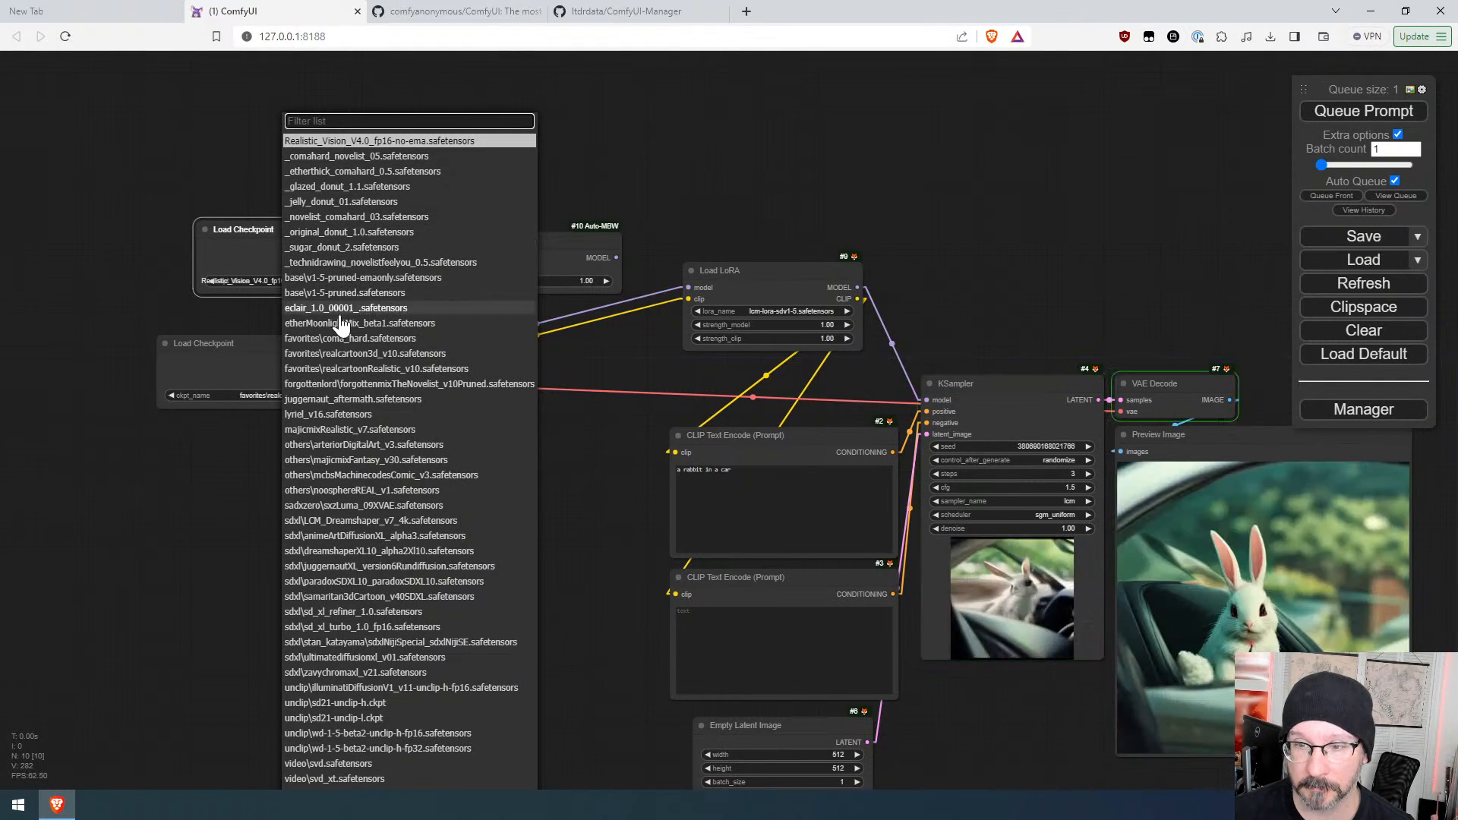
left_click(357, 400)
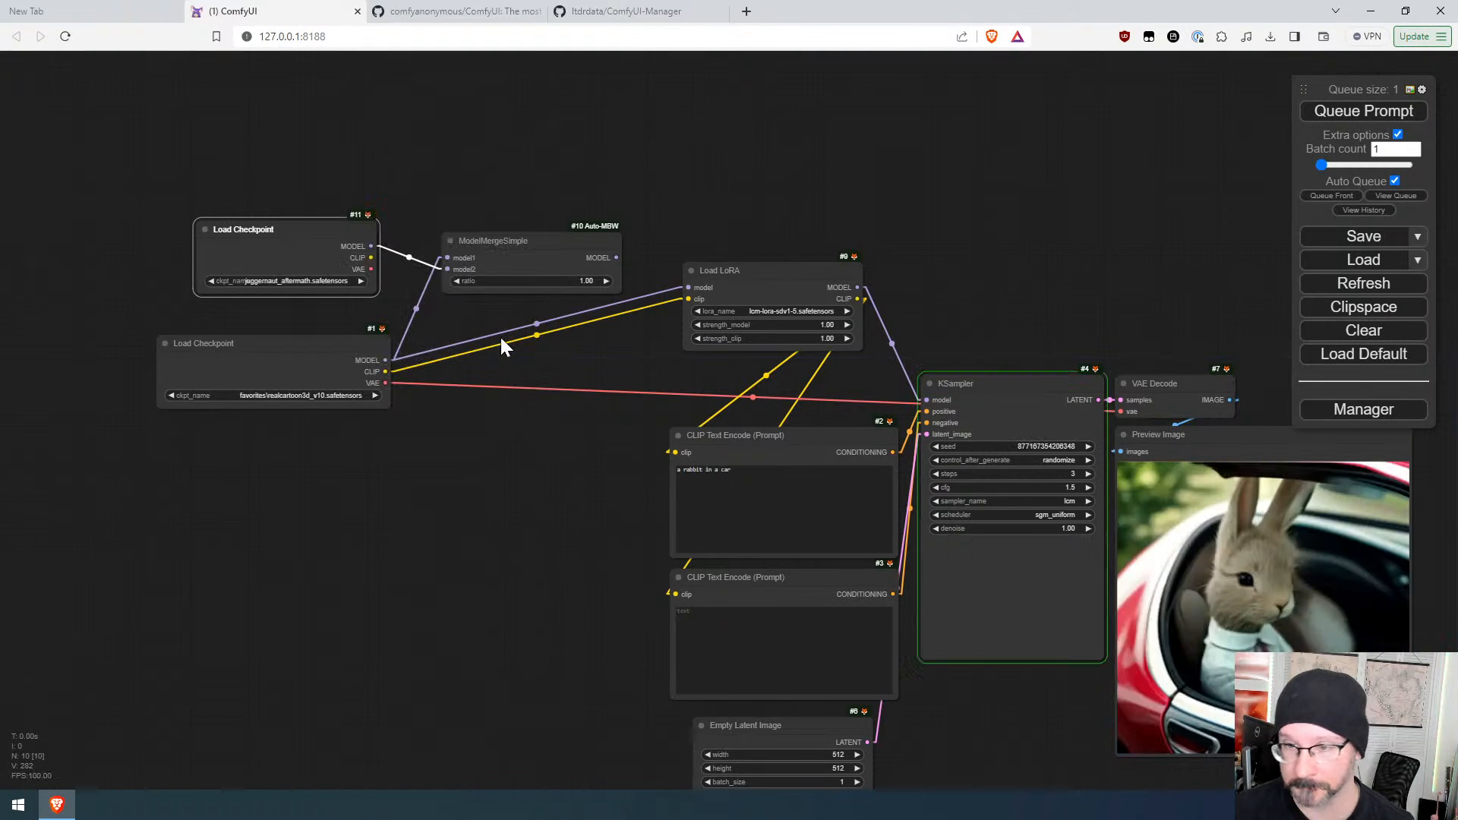
left_click_drag(359, 230, 370, 231)
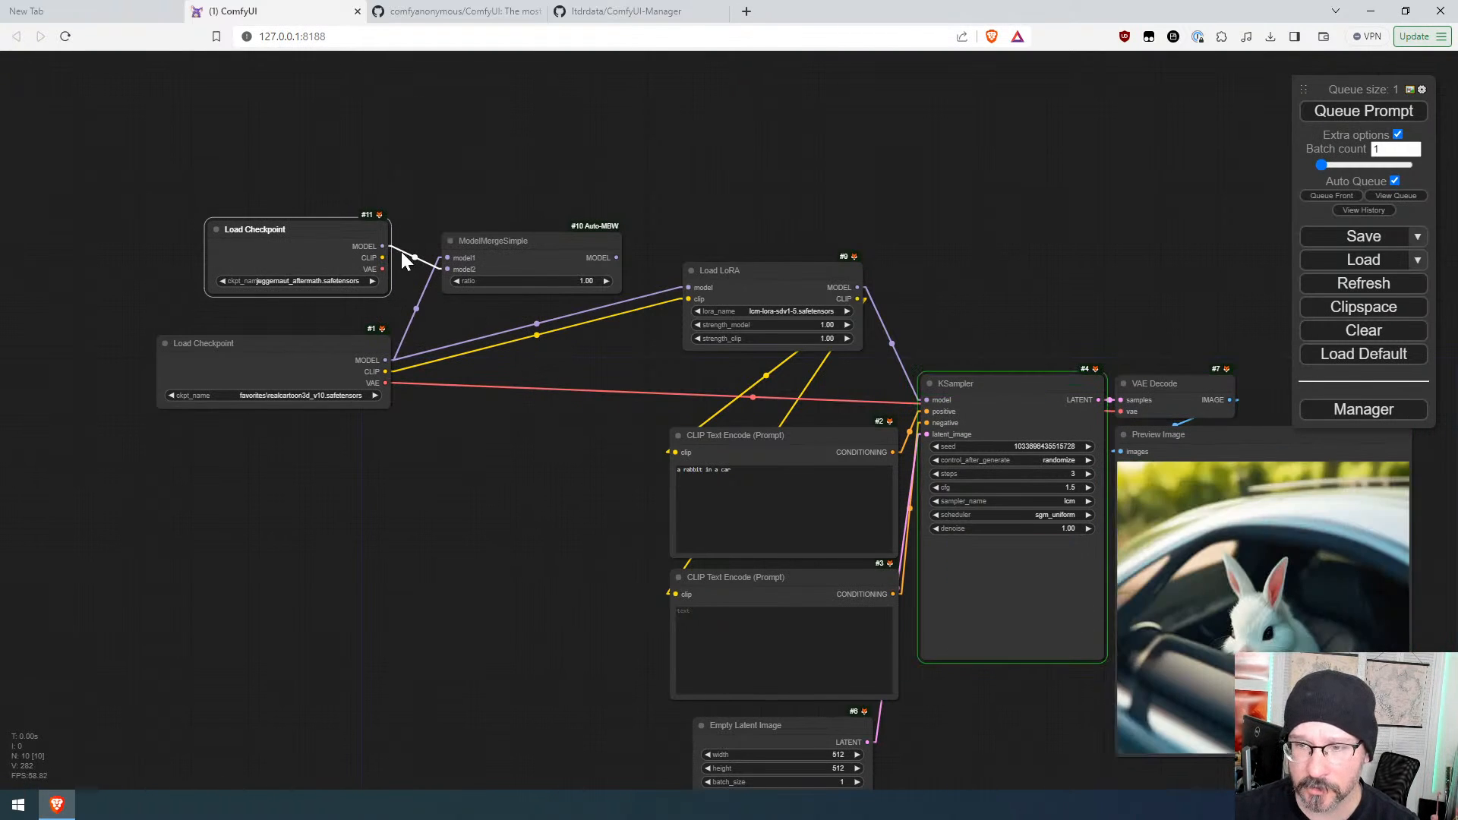
Step: Connect the ModelMergeSimple MODEL output to the Load LoRA model input
left_click_drag(592, 281, 688, 287)
left_click_drag(673, 371, 495, 399)
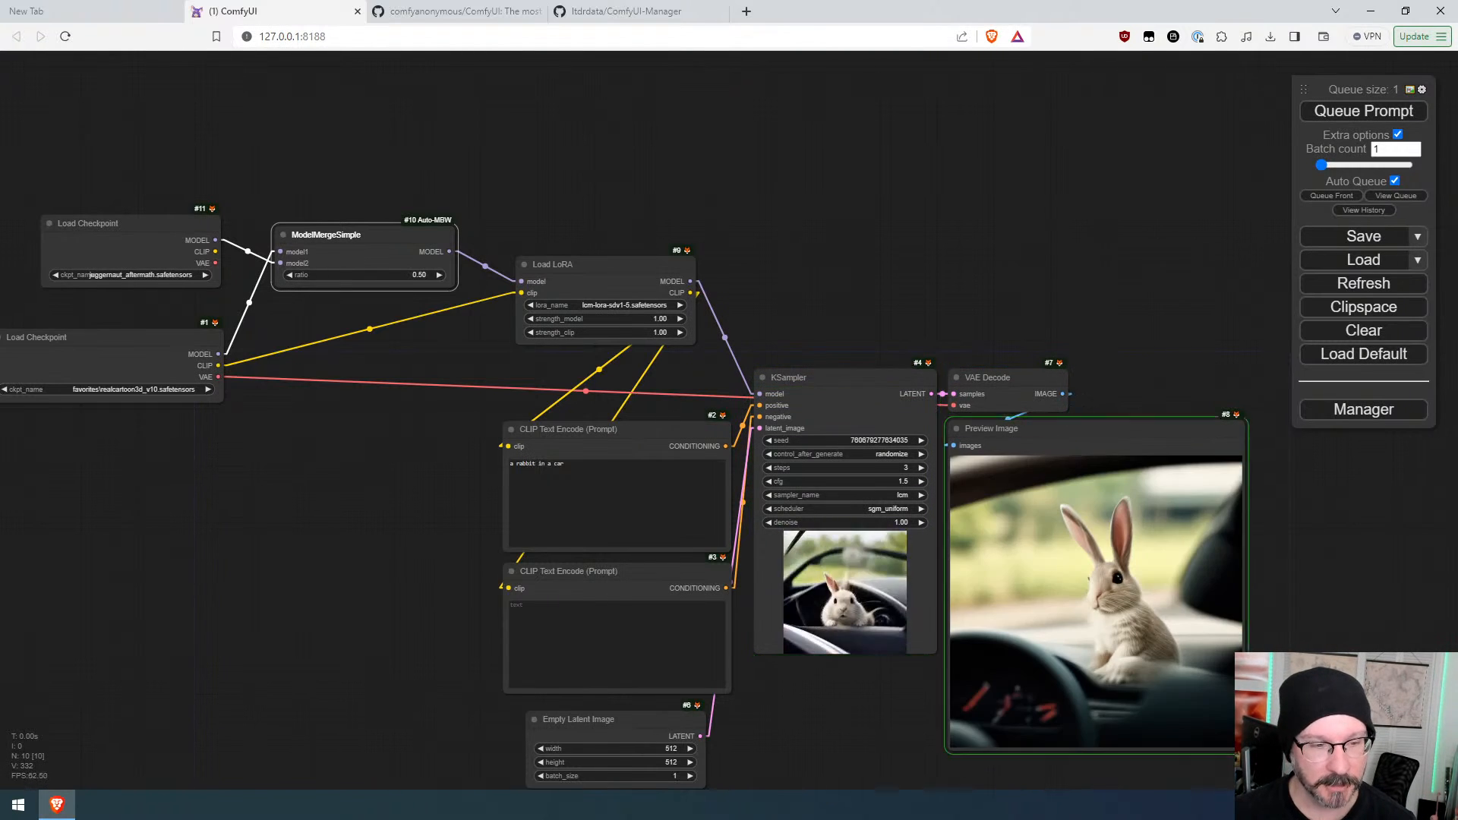
Step: Widen and reposition the second Load Checkpoint node
left_click_drag(422, 451, 566, 468)
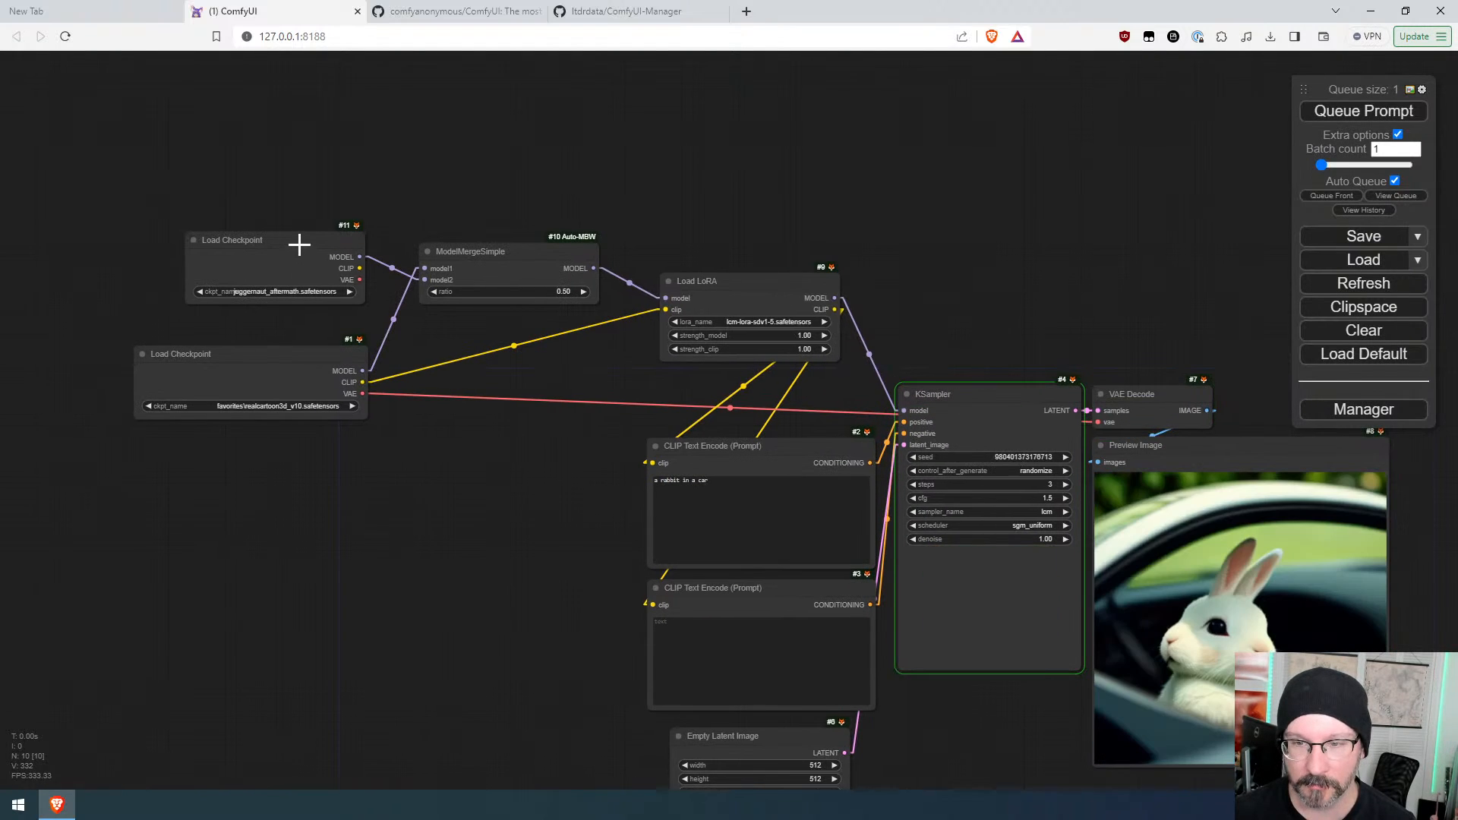
left_click_drag(299, 243, 250, 249)
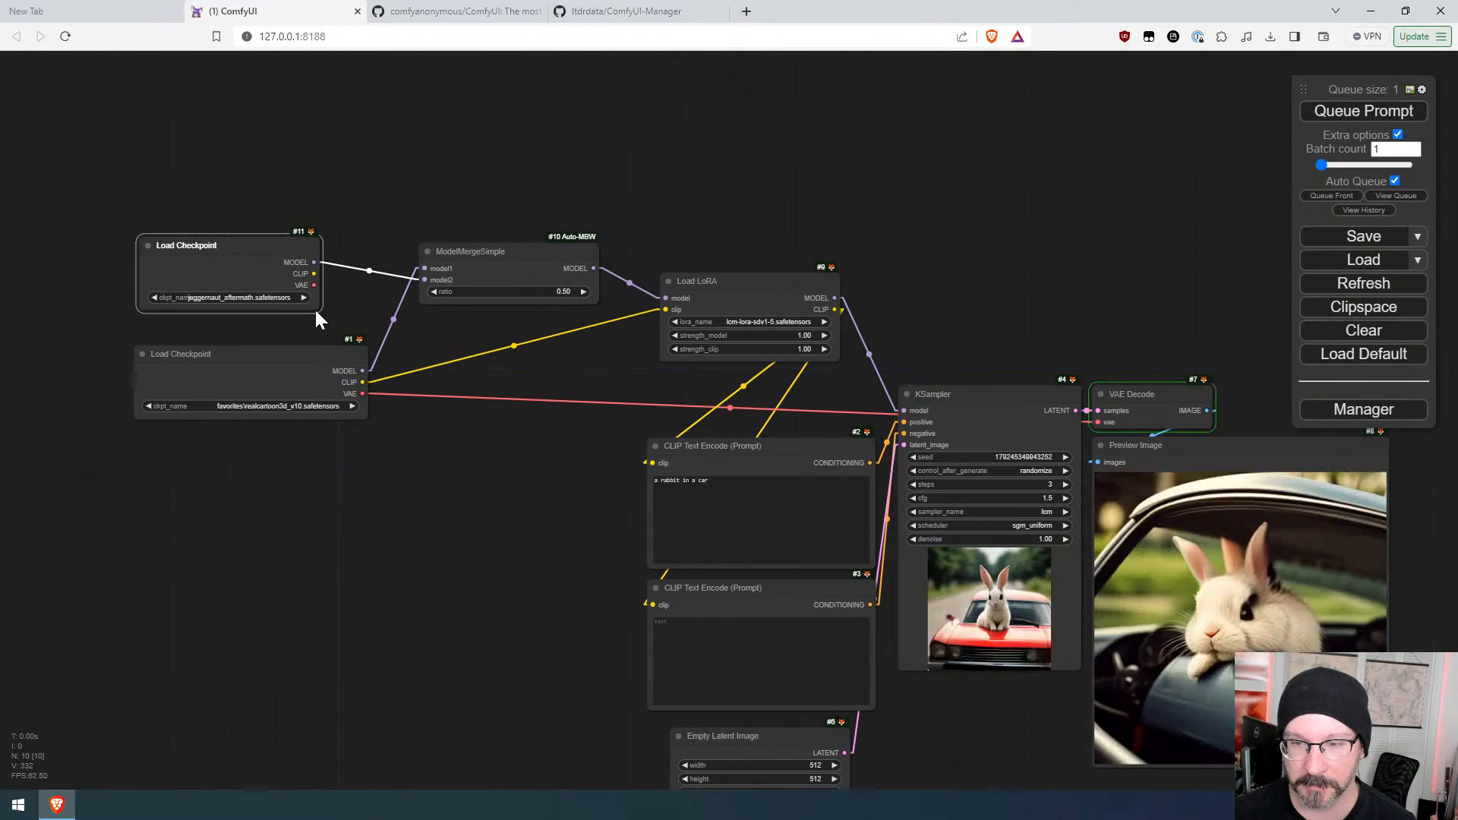
left_click_drag(318, 319, 370, 313)
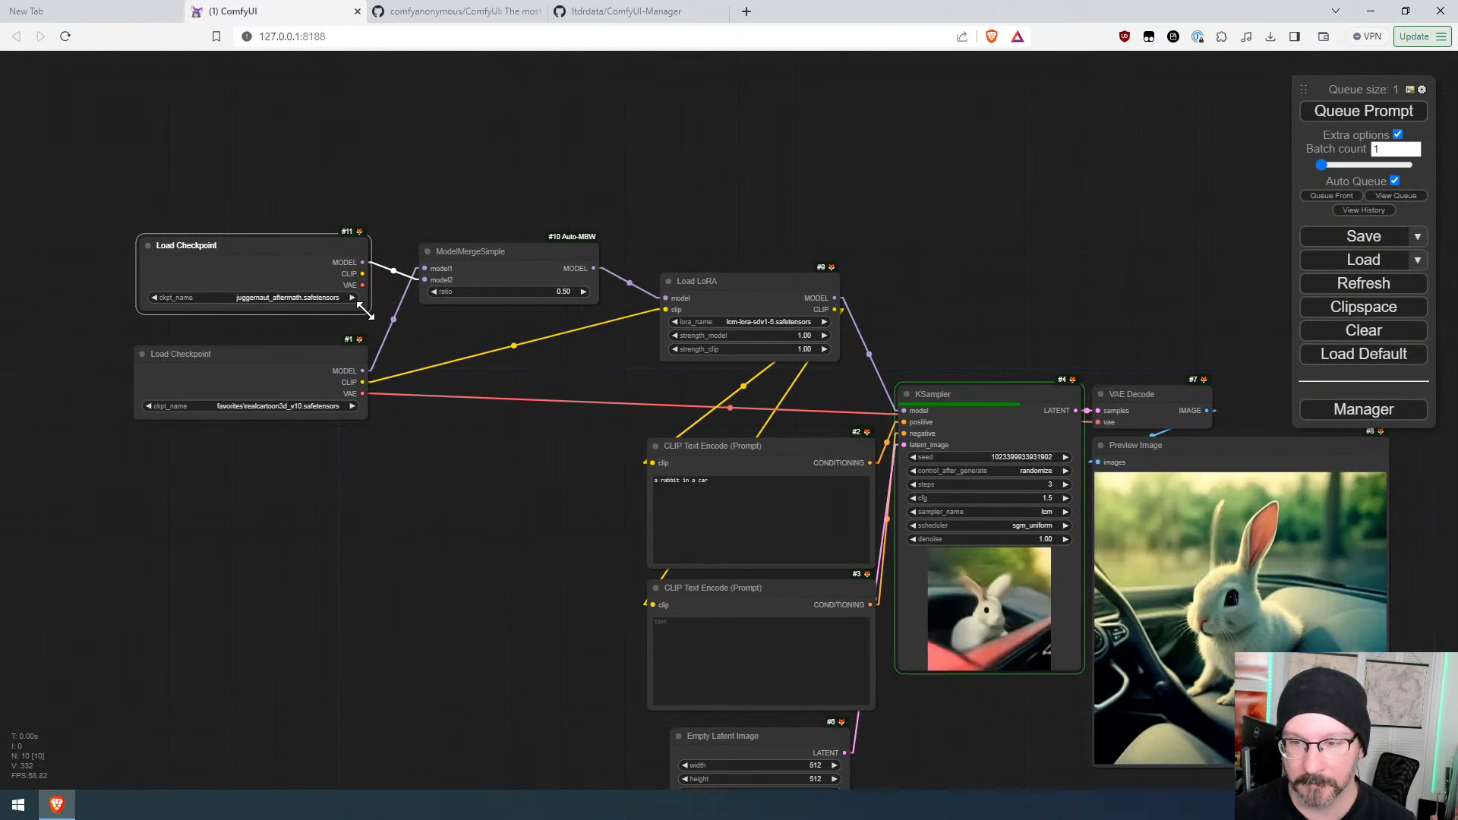
left_click(501, 339)
left_click_drag(248, 244, 242, 244)
left_click_drag(361, 309, 366, 309)
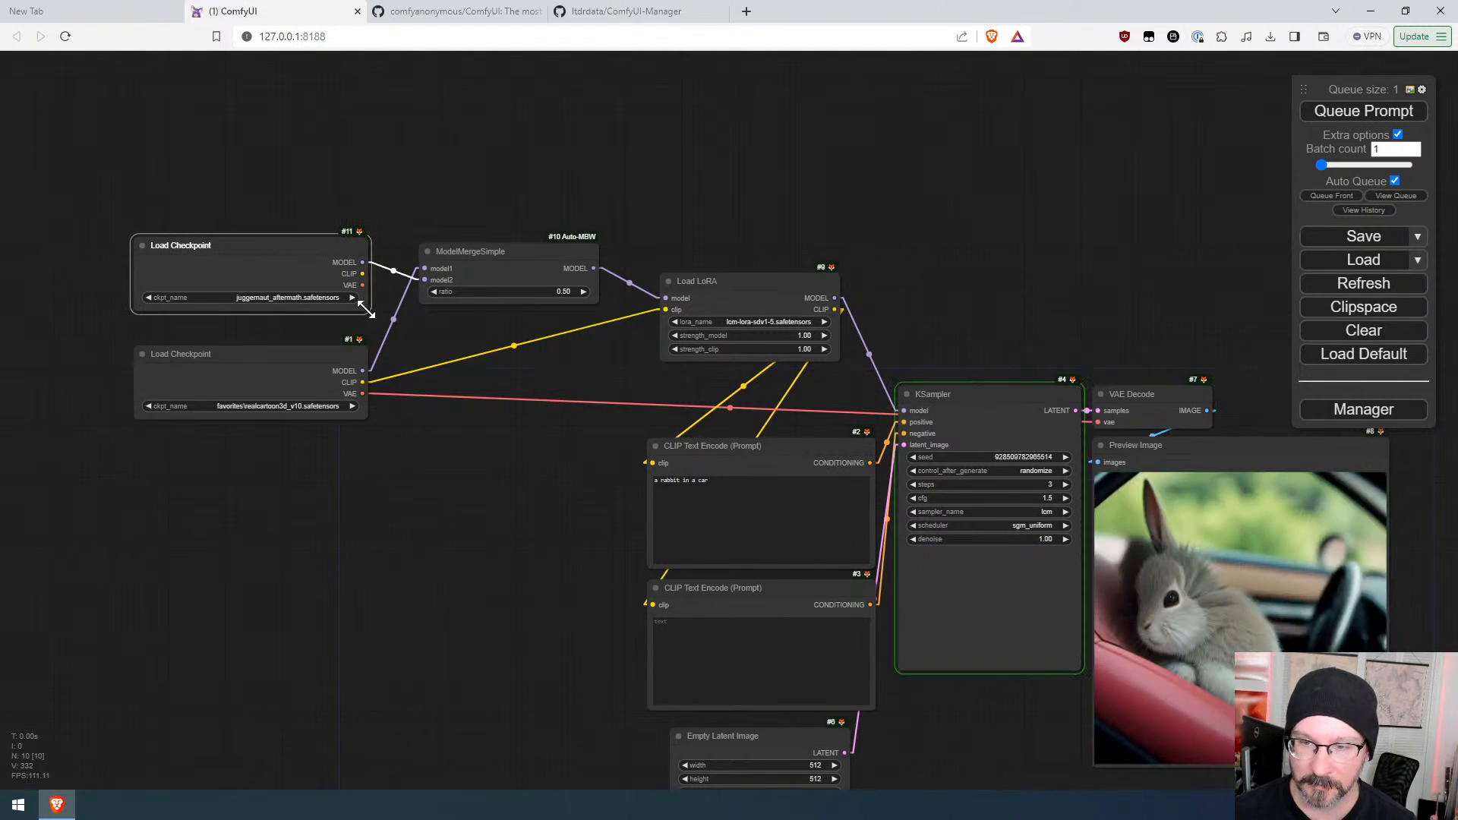
Step: Set the top Load Checkpoint's model to _sugar_donut_2.safetensors
left_click(586, 386)
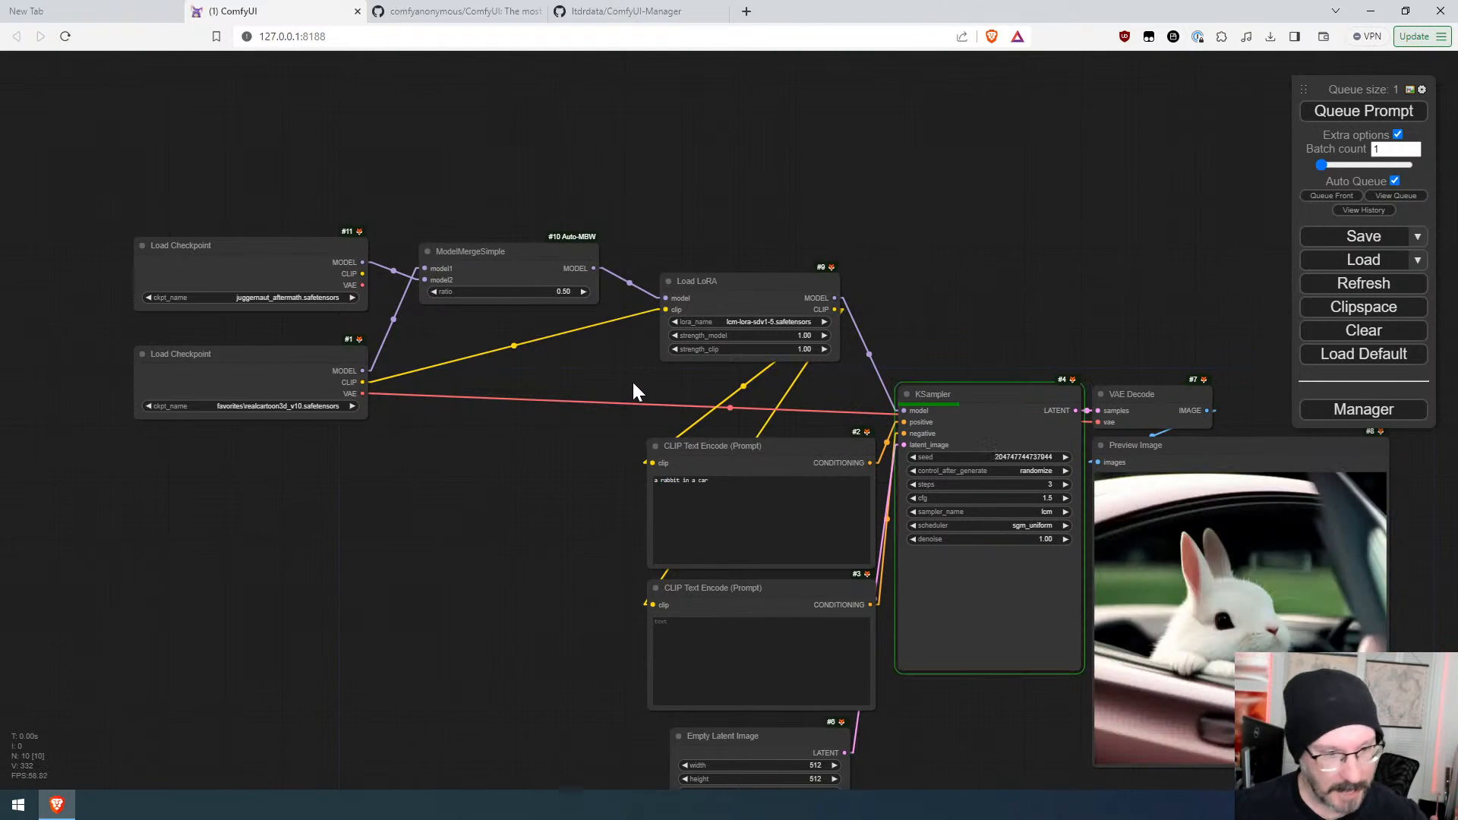
left_click_drag(623, 386, 467, 365)
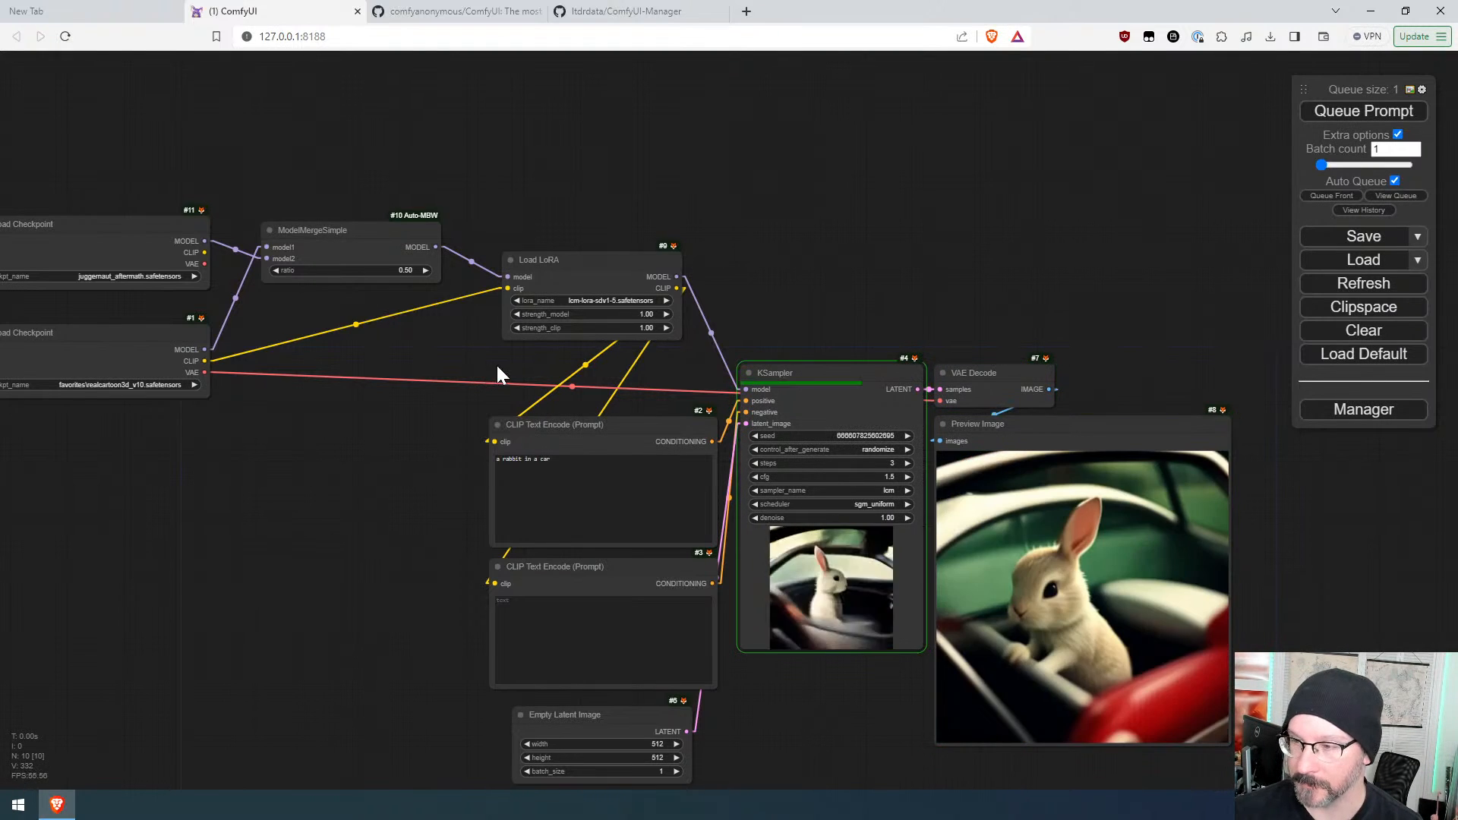
left_click_drag(550, 366, 477, 301)
left_click_drag(295, 304, 450, 319)
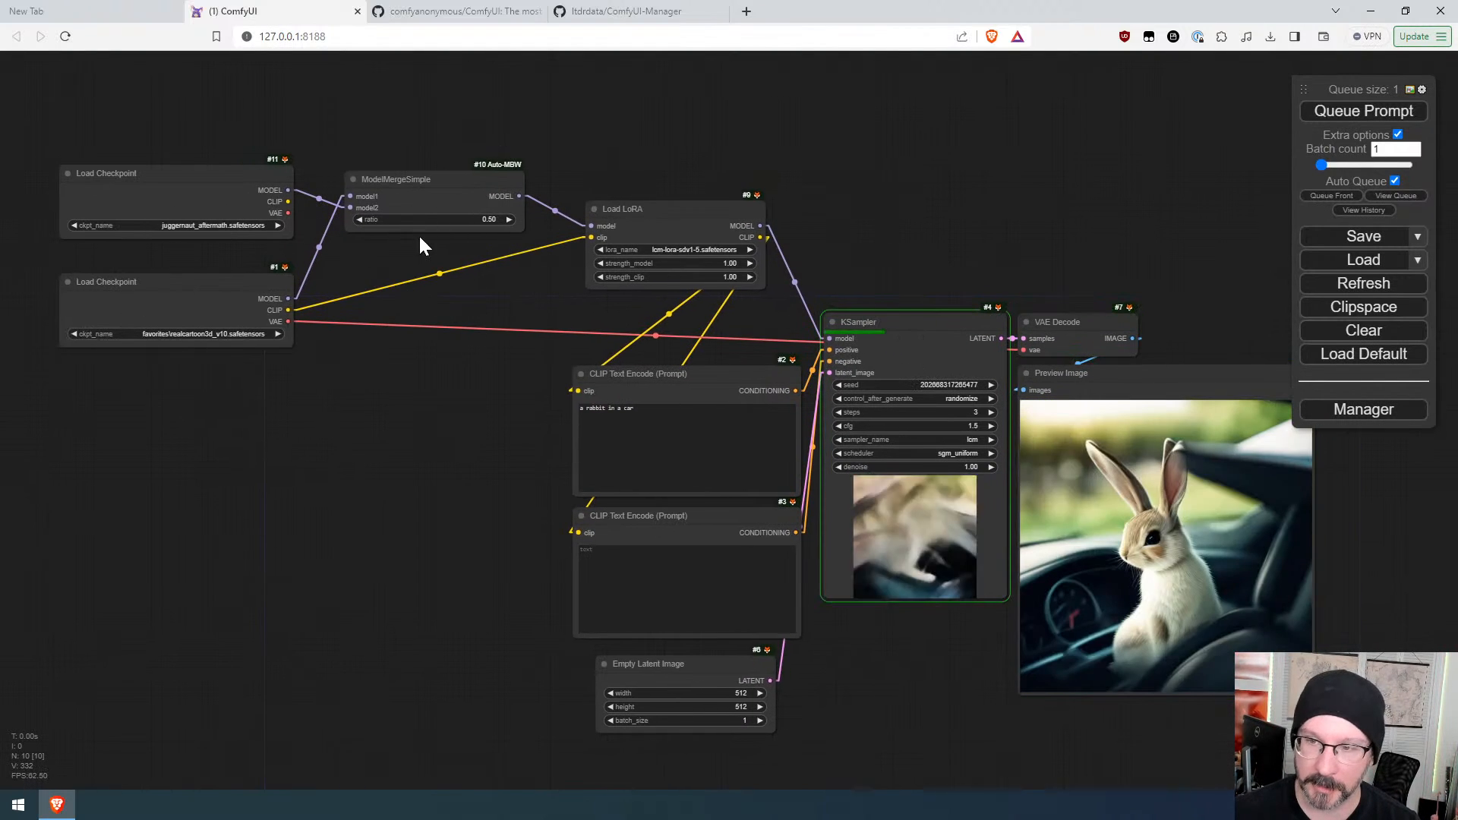
left_click(219, 225)
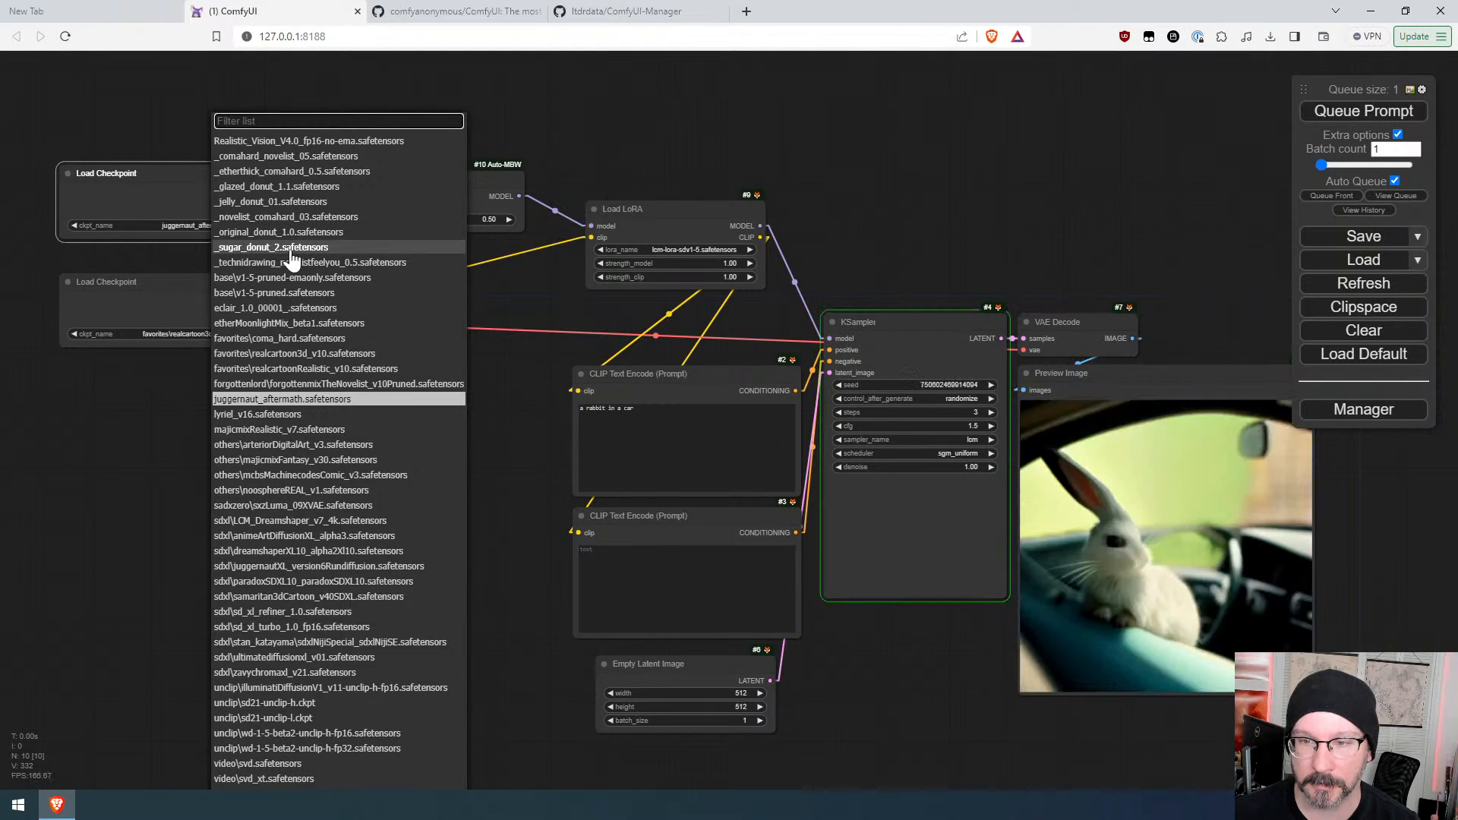
left_click(335, 246)
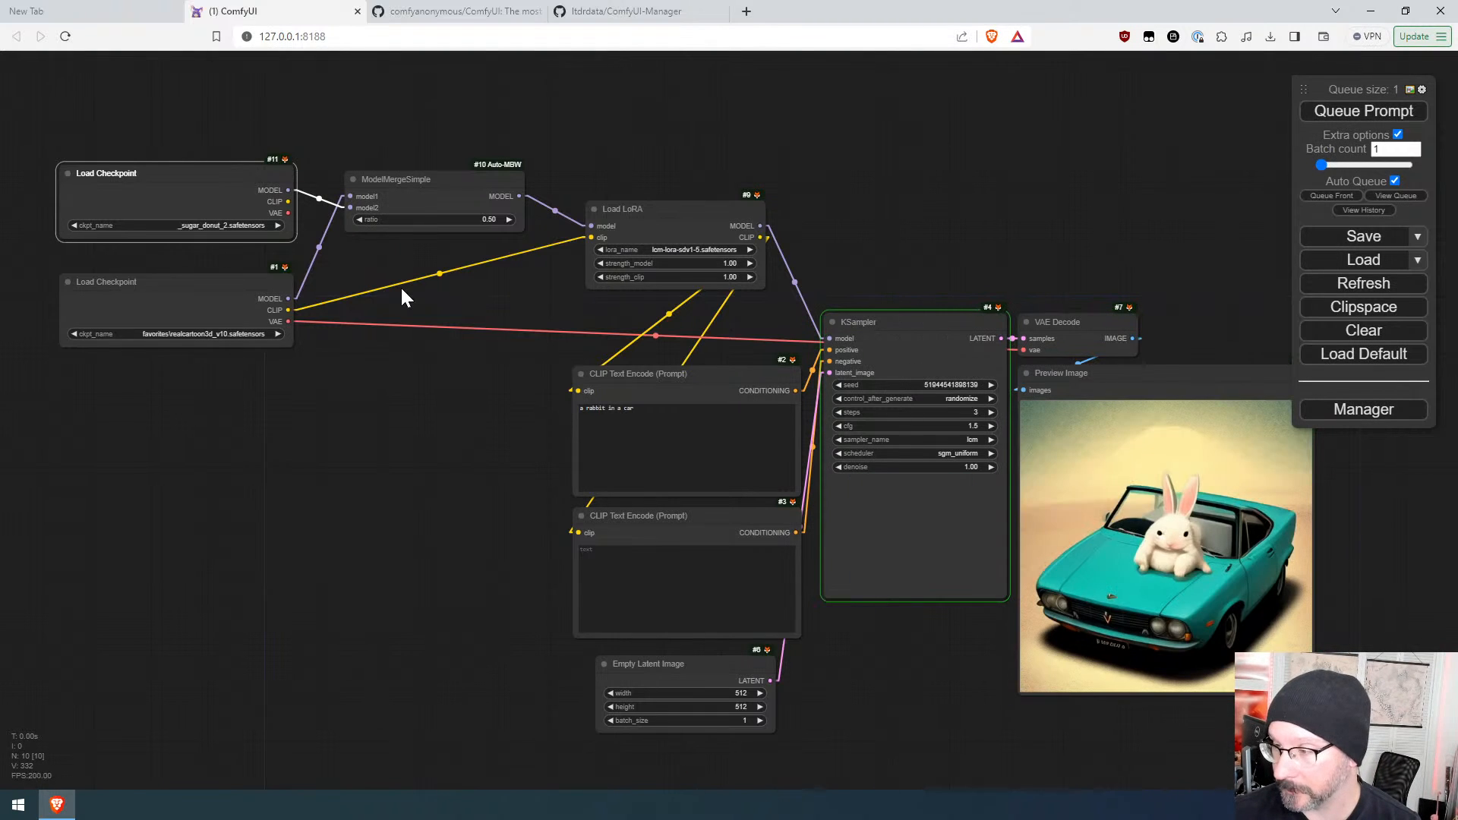
Step: Set the lower Load Checkpoint's model to Realistic_Vision_V4.0_fp16-no-ema.safetensors
left_click_drag(1189, 716, 1052, 695)
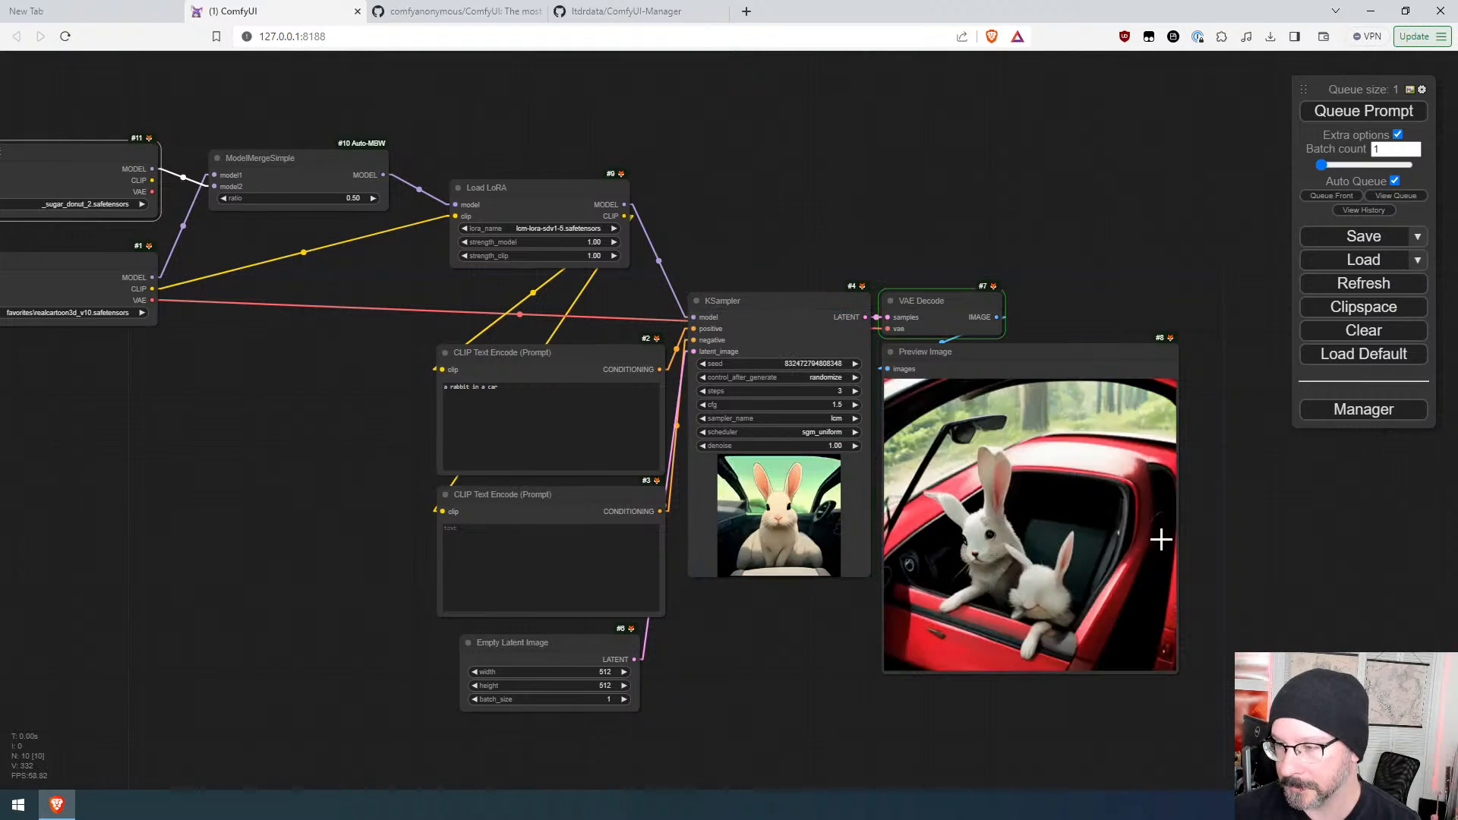
left_click_drag(178, 372, 460, 377)
left_click(460, 386)
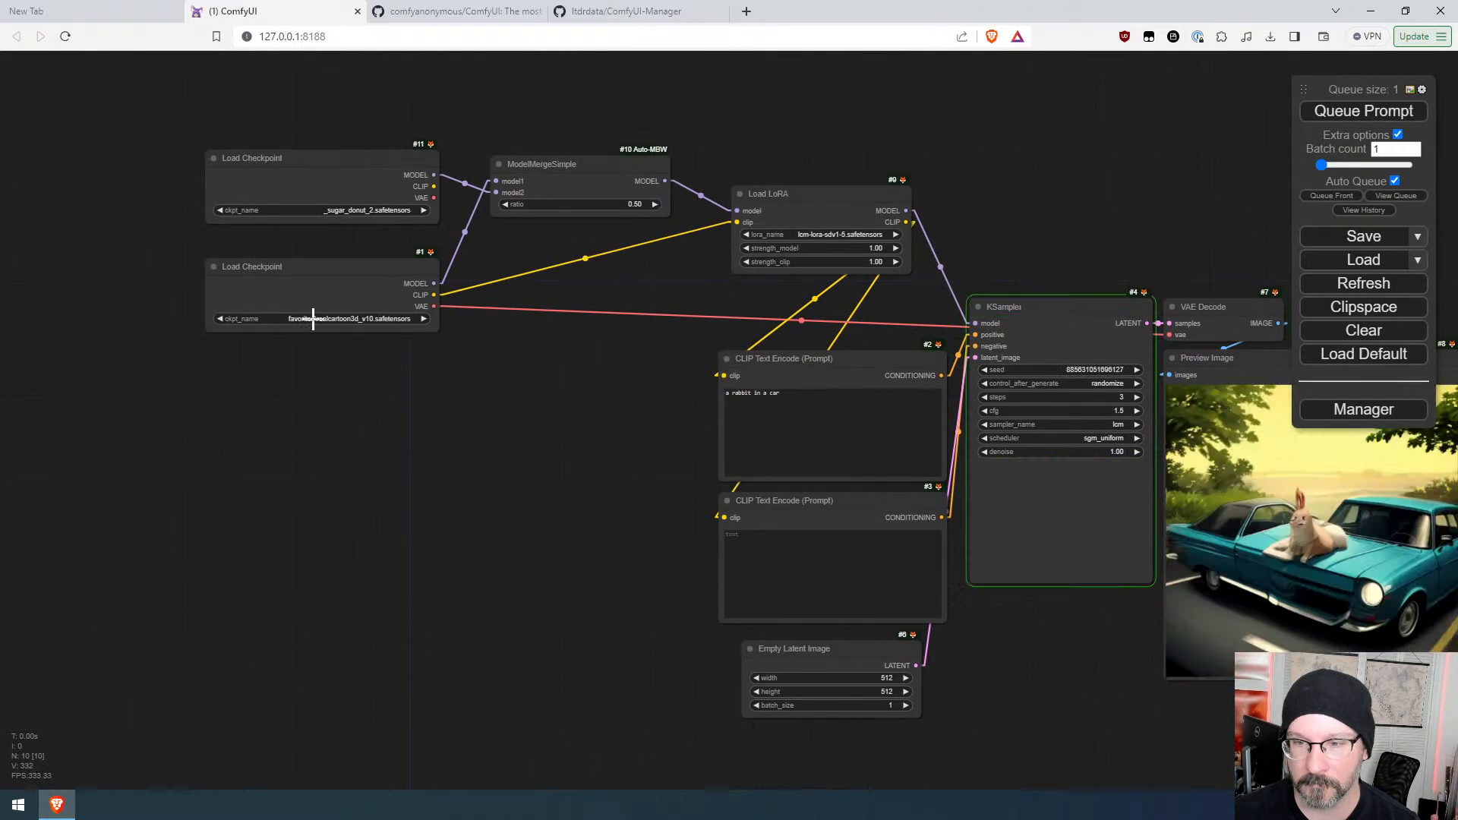
left_click(339, 318)
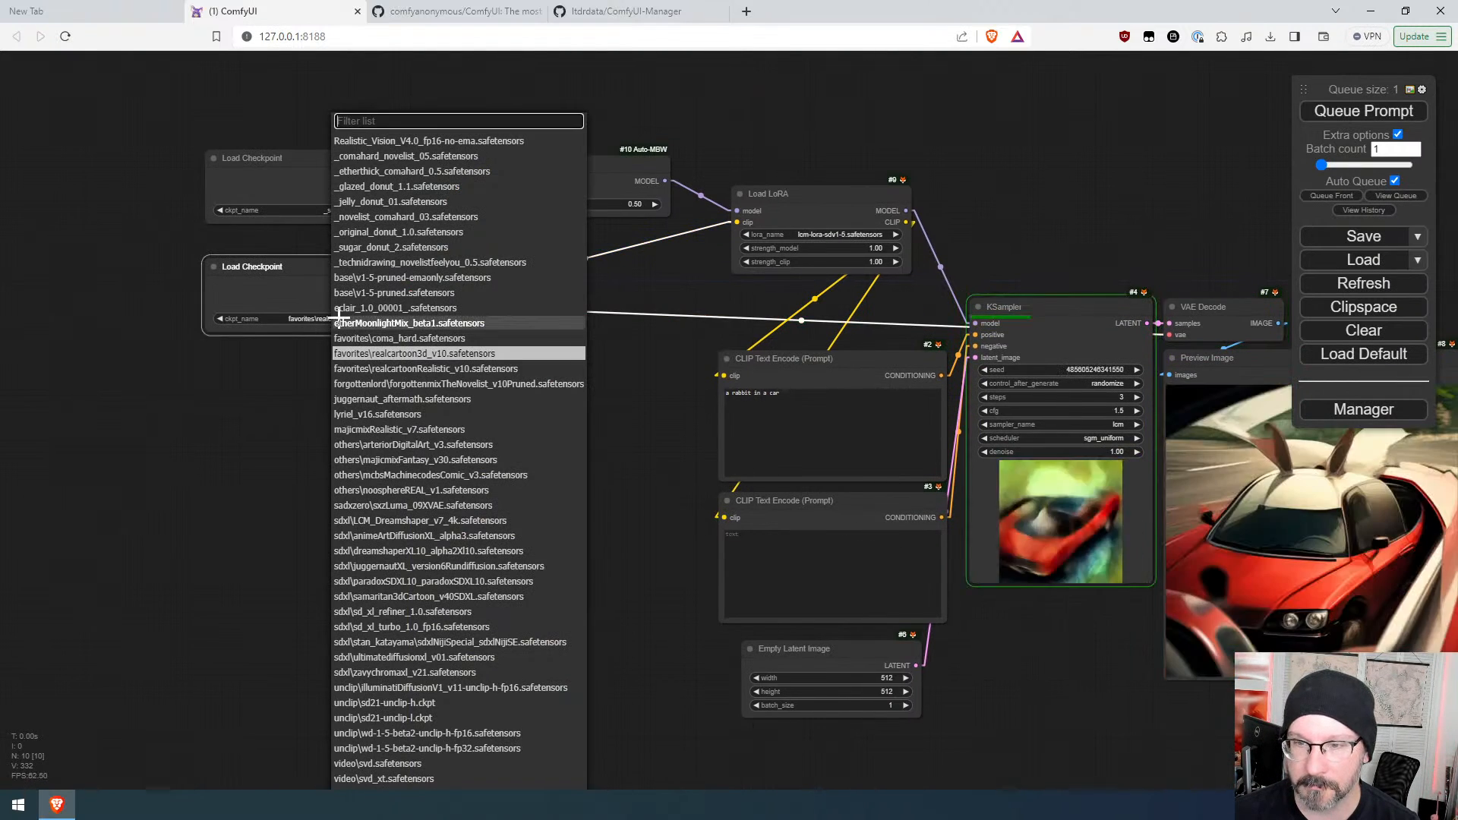
left_click(366, 142)
Step: Set the ModelMergeSimple ratio to 0.33
left_click_drag(566, 410, 306, 381)
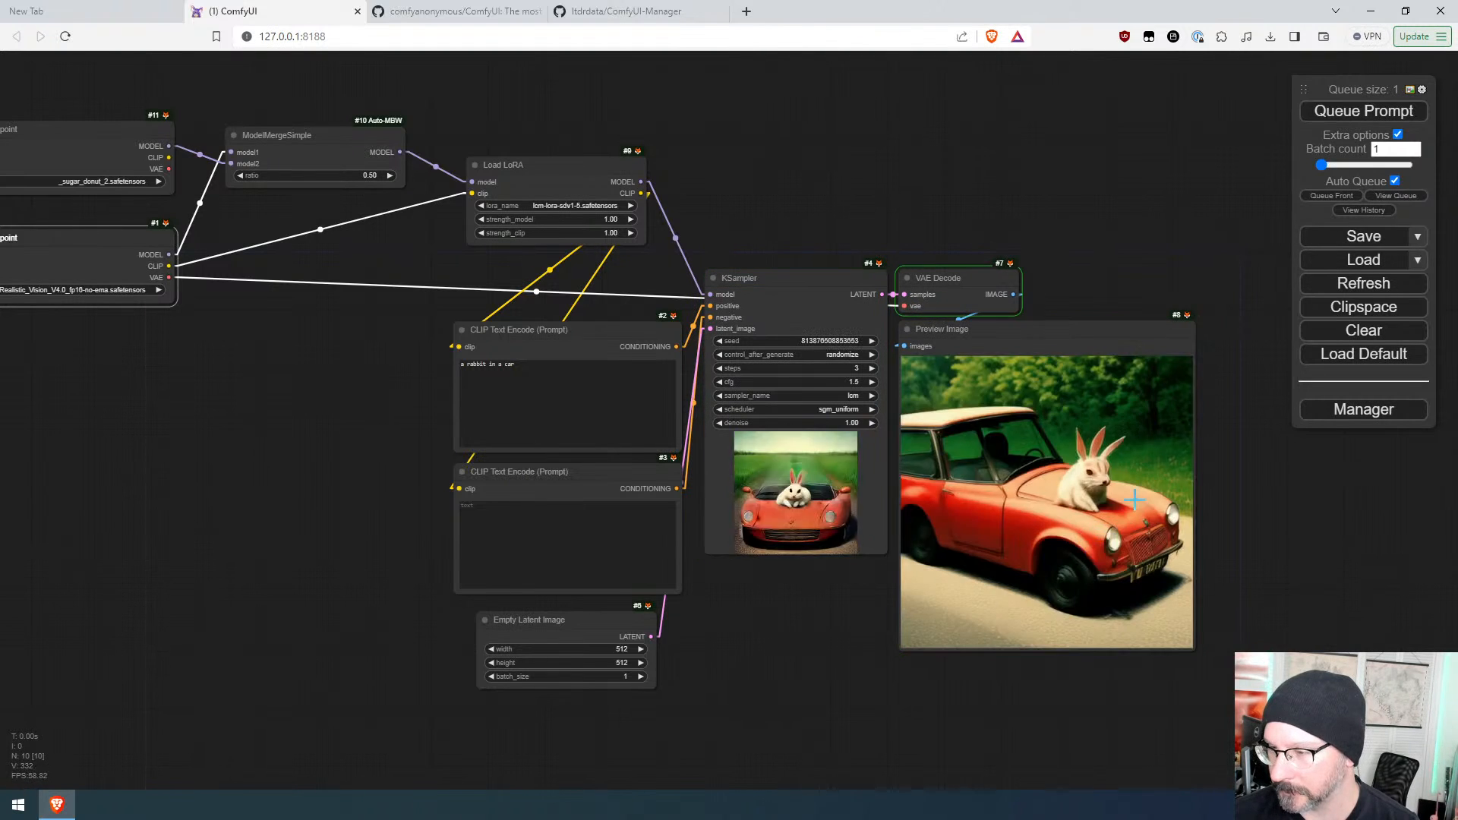
left_click_drag(363, 463, 499, 538)
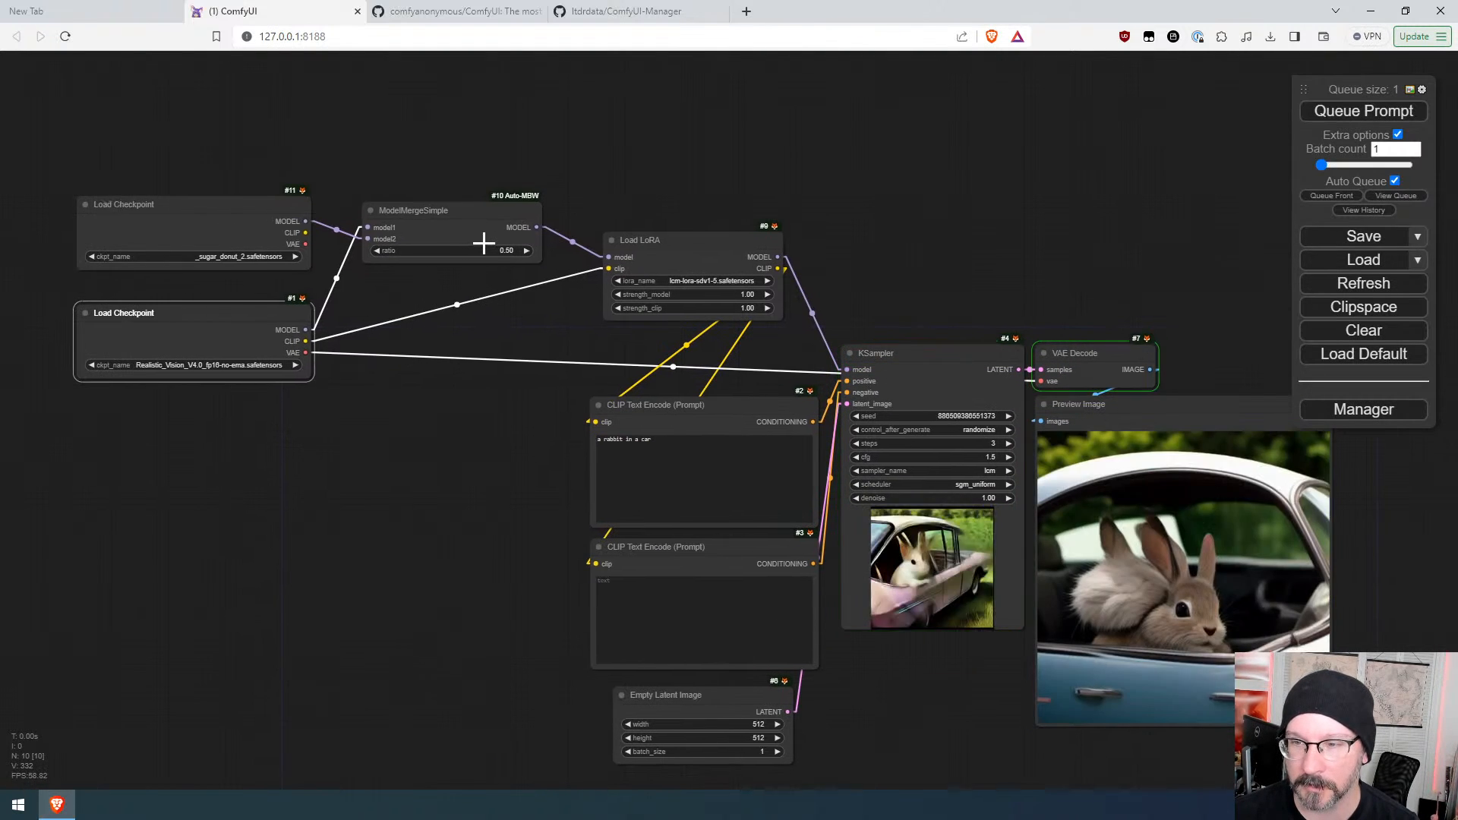
left_click_drag(482, 251, 469, 250)
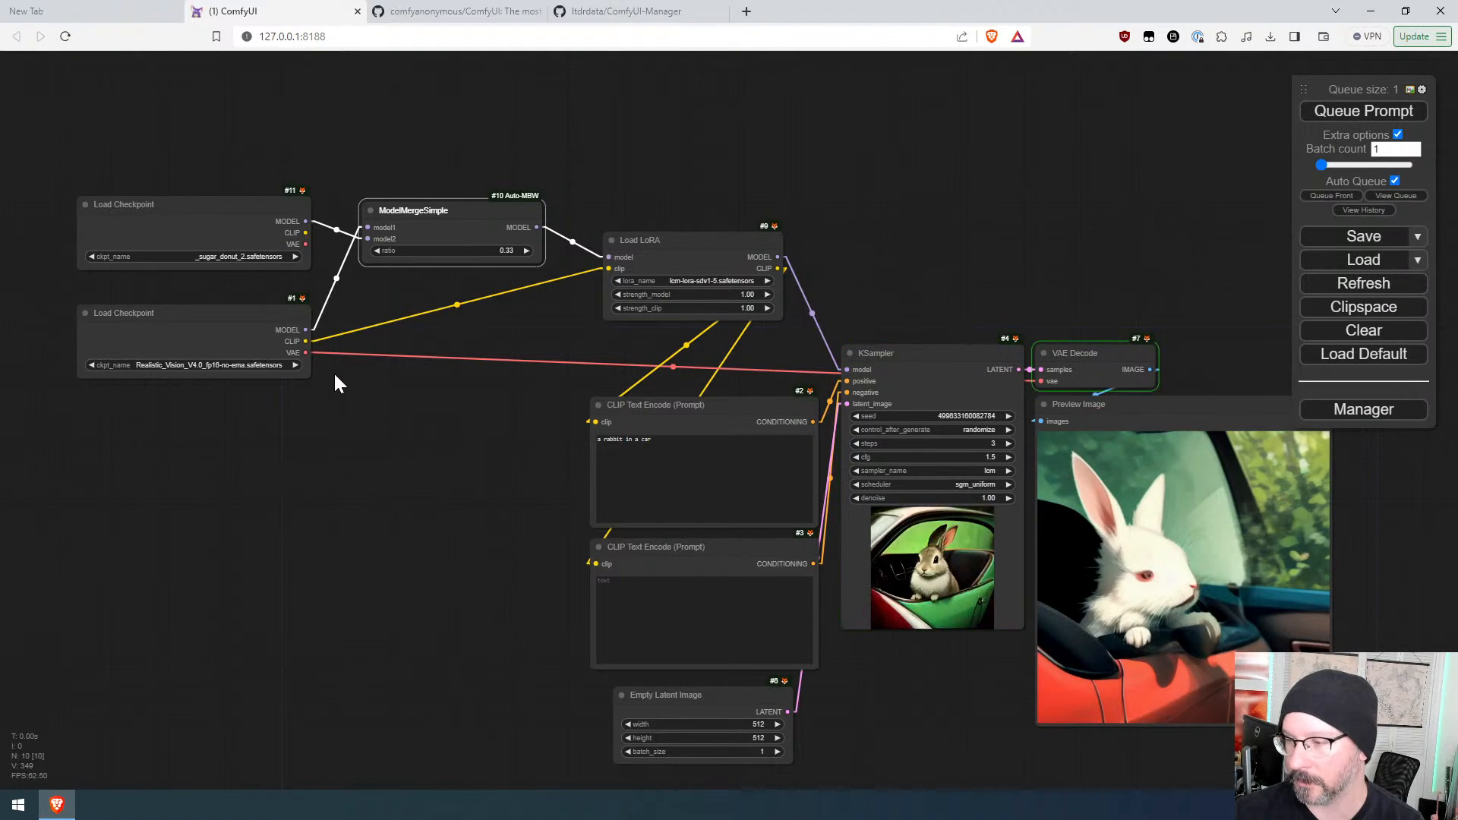
Step: Extend the positive prompt to "a rabbit in a car on the beach" and turn off Auto Queue
left_click_drag(417, 462, 273, 404)
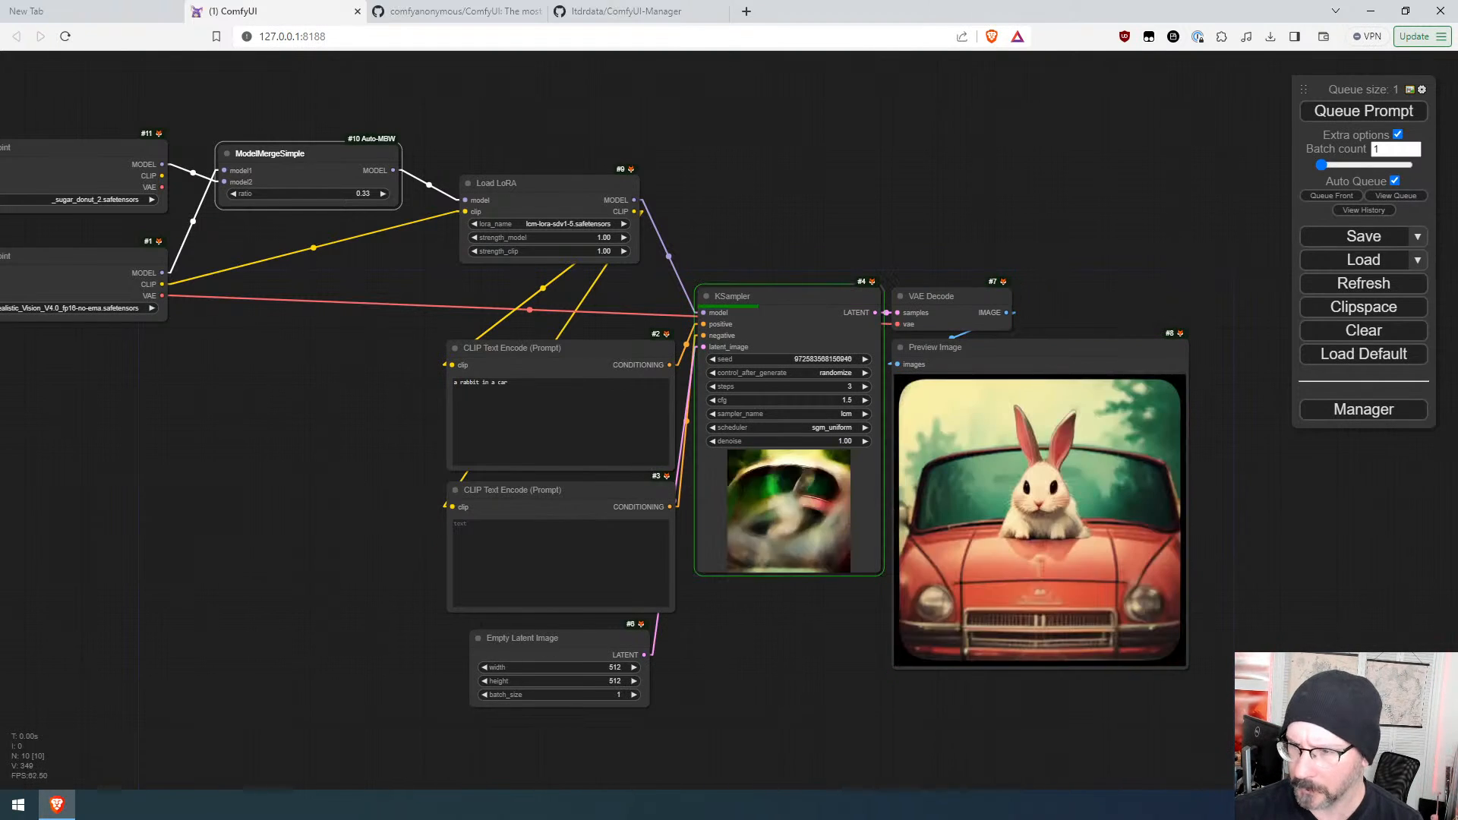
left_click(532, 387)
type("on the beach")
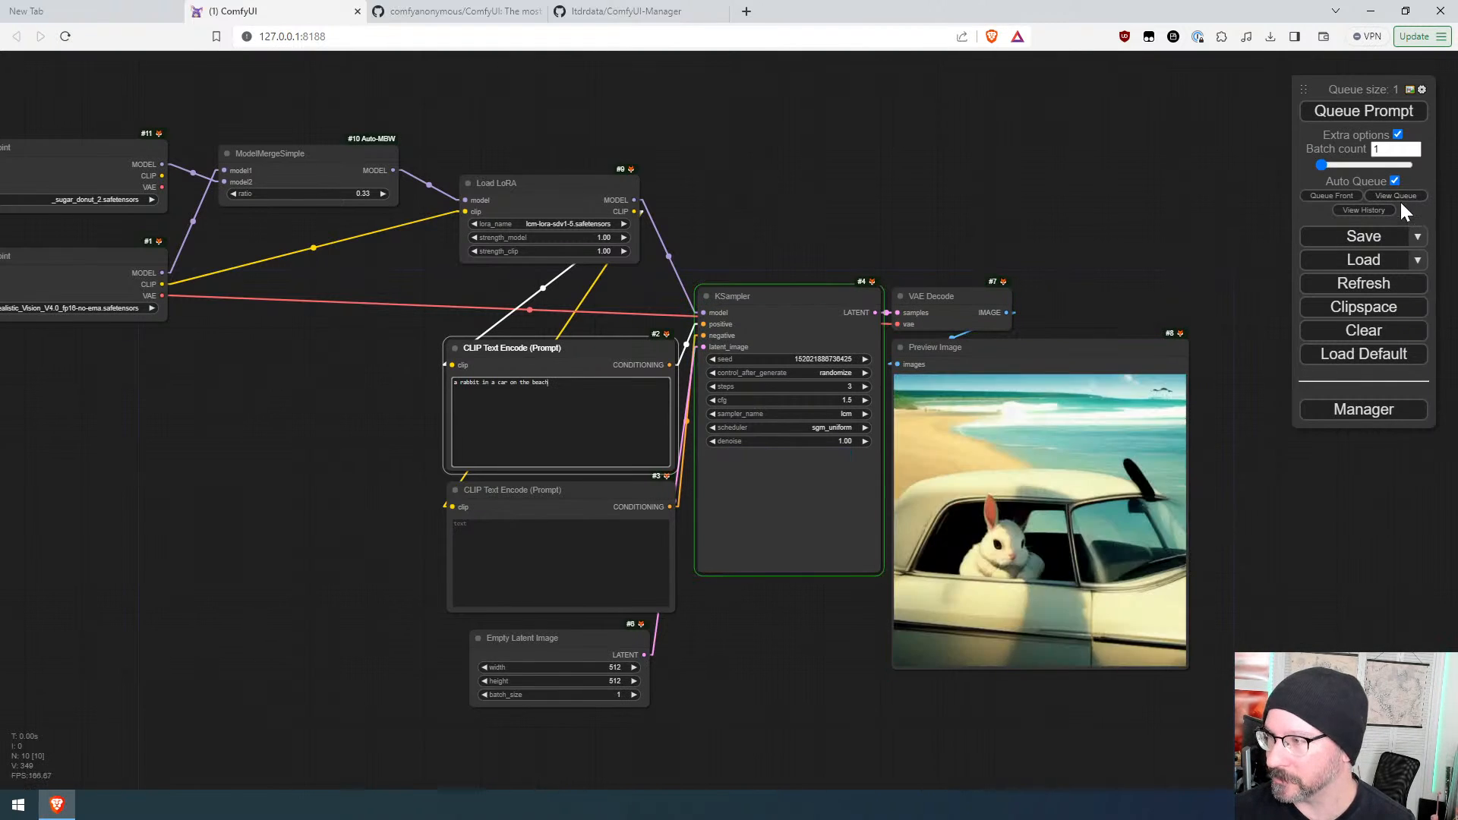
left_click(1394, 180)
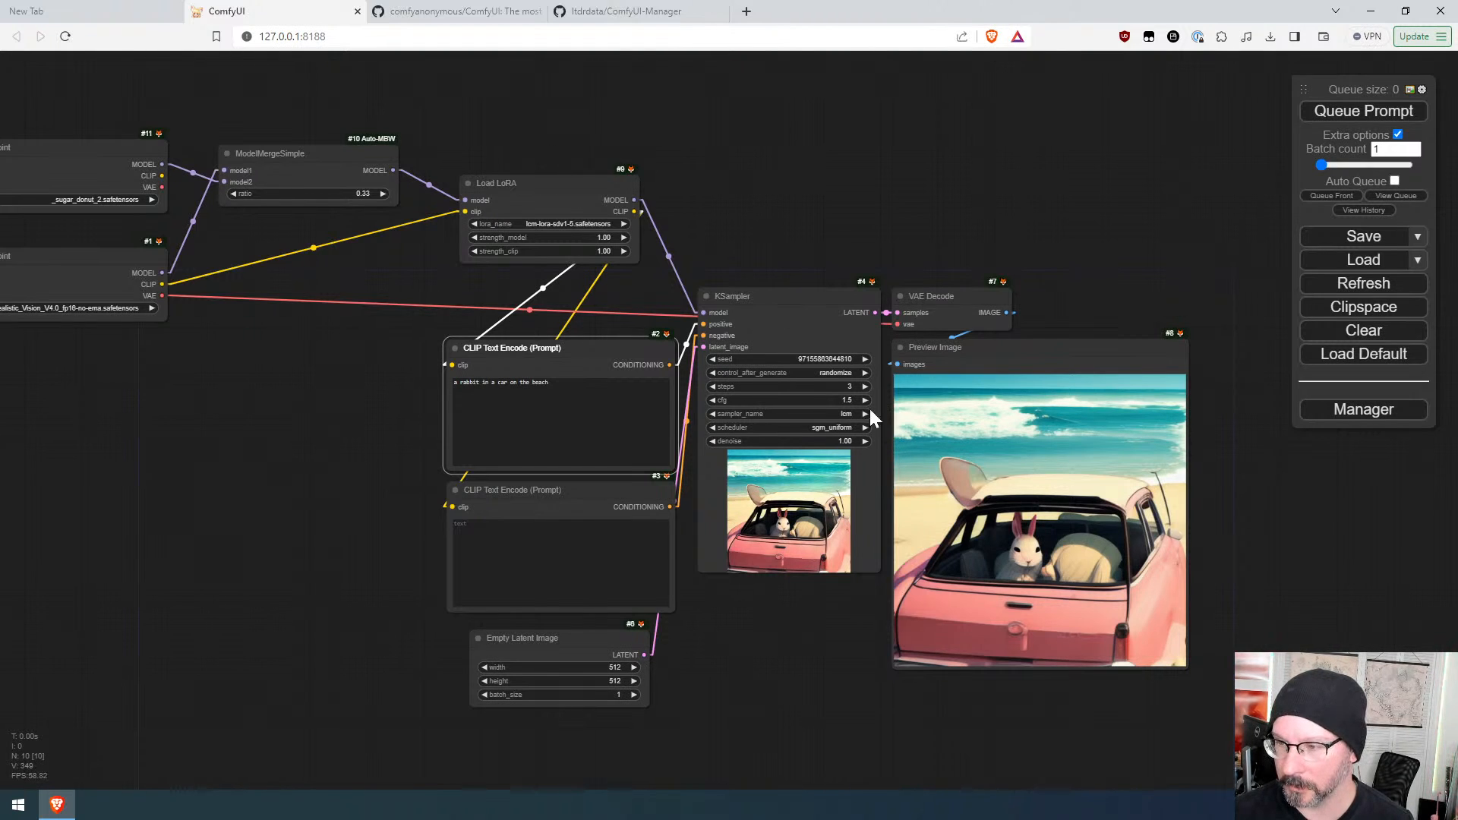
Step: Set the KSampler steps to 8 and queue the prompt several times to generate new images
left_click(864, 387)
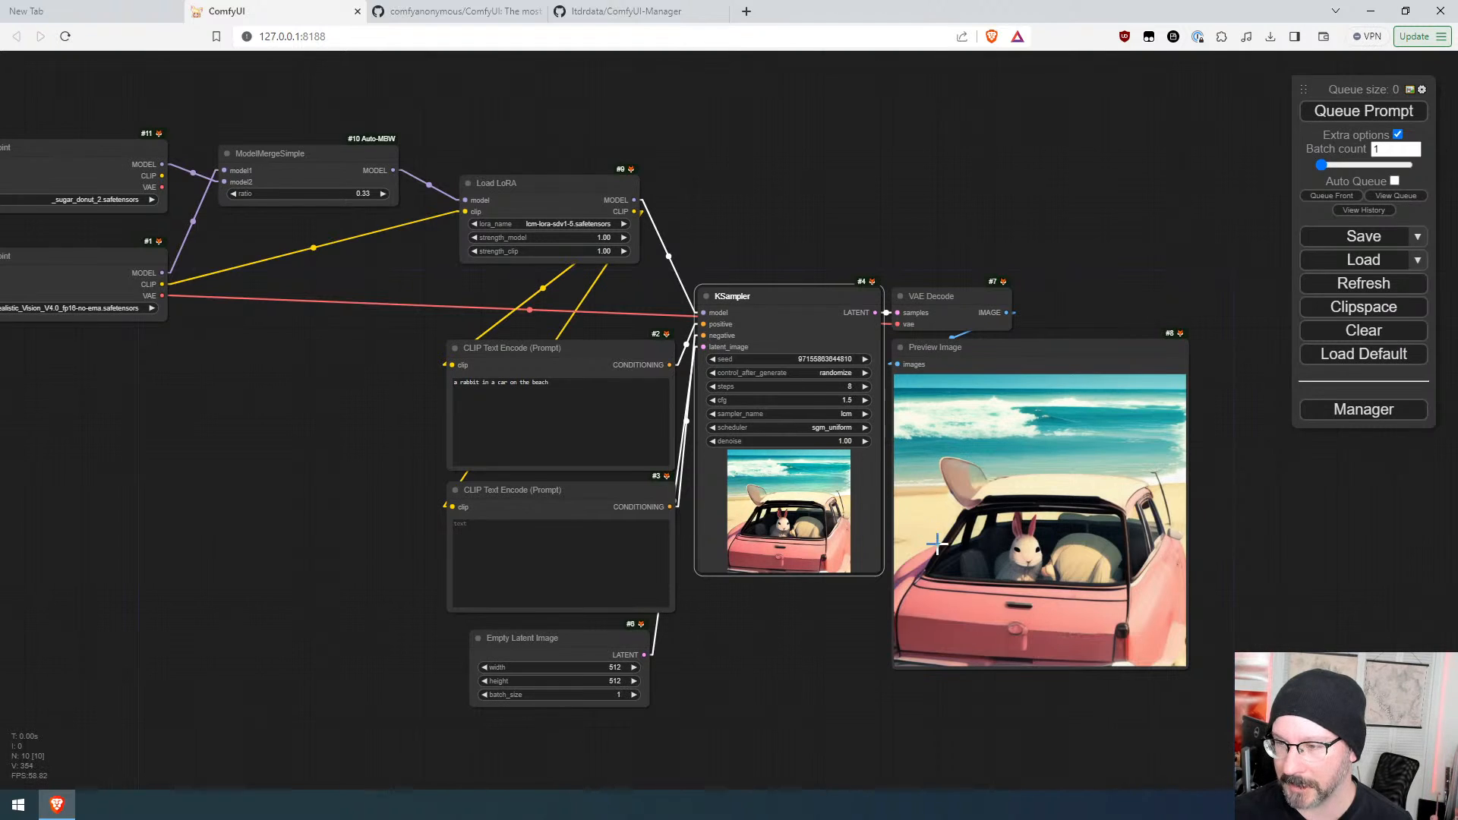
left_click(1364, 112)
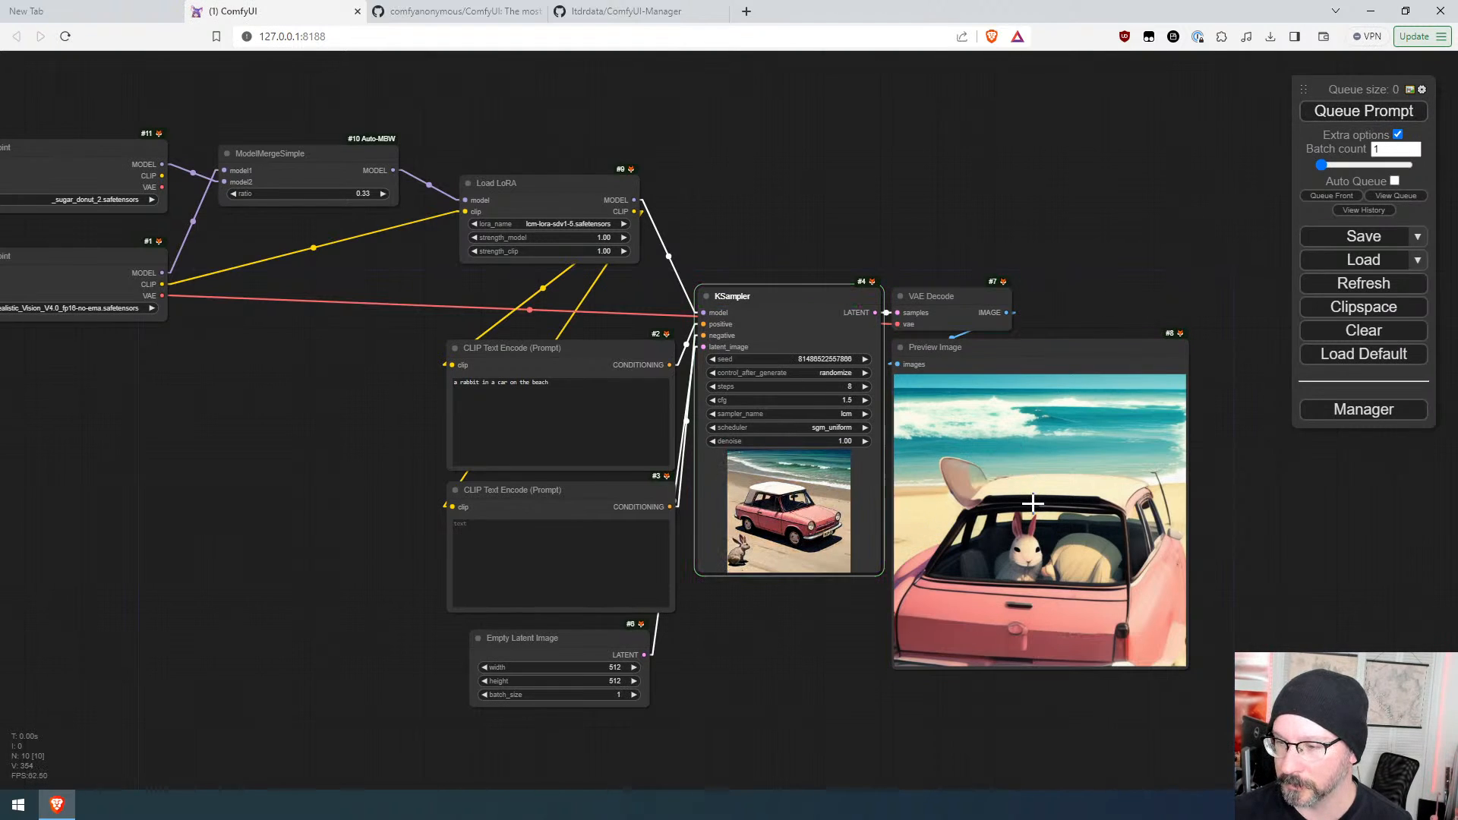
scroll(1055, 655, "up", 5)
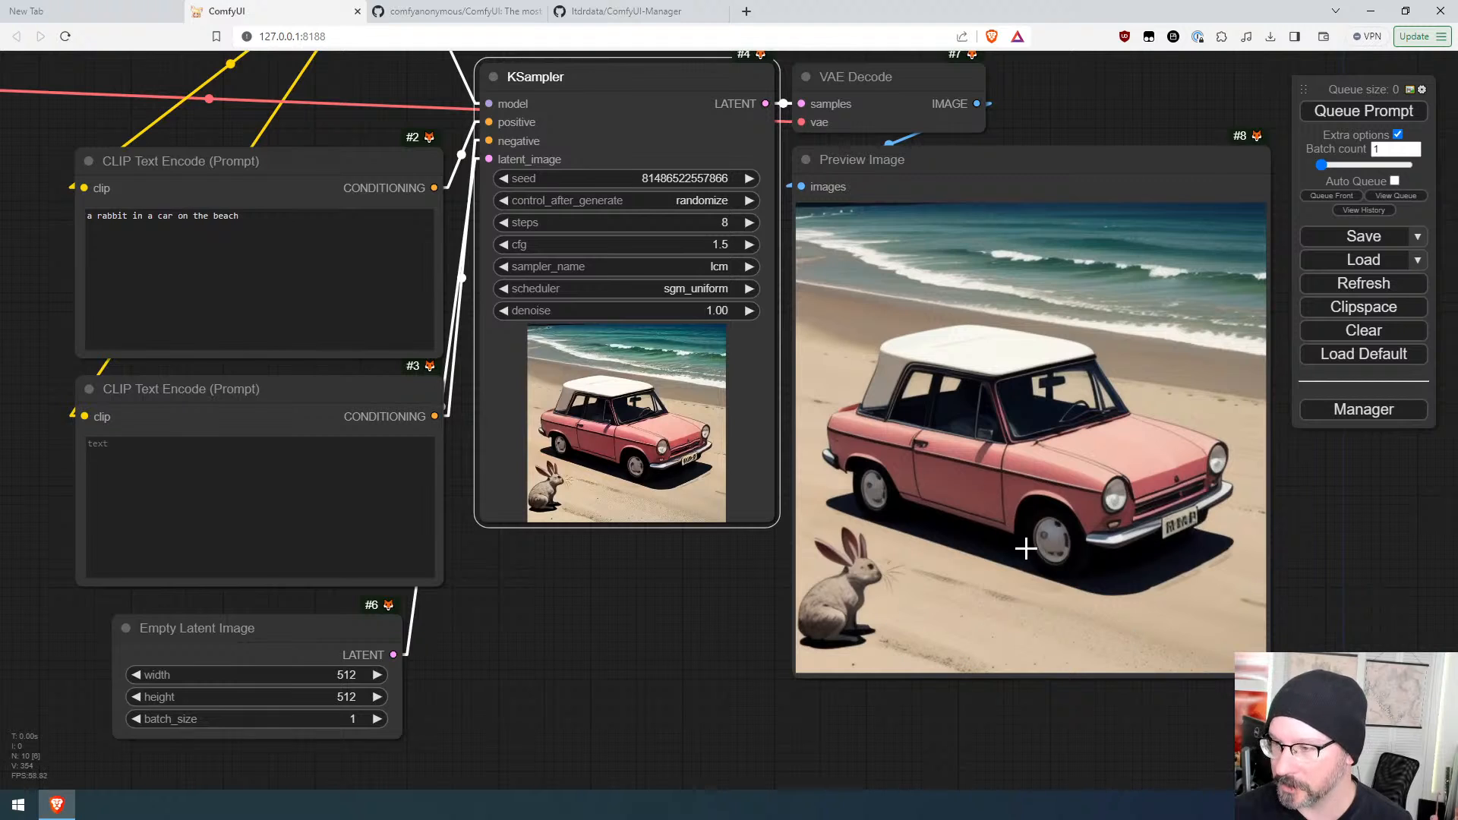
left_click(1369, 110)
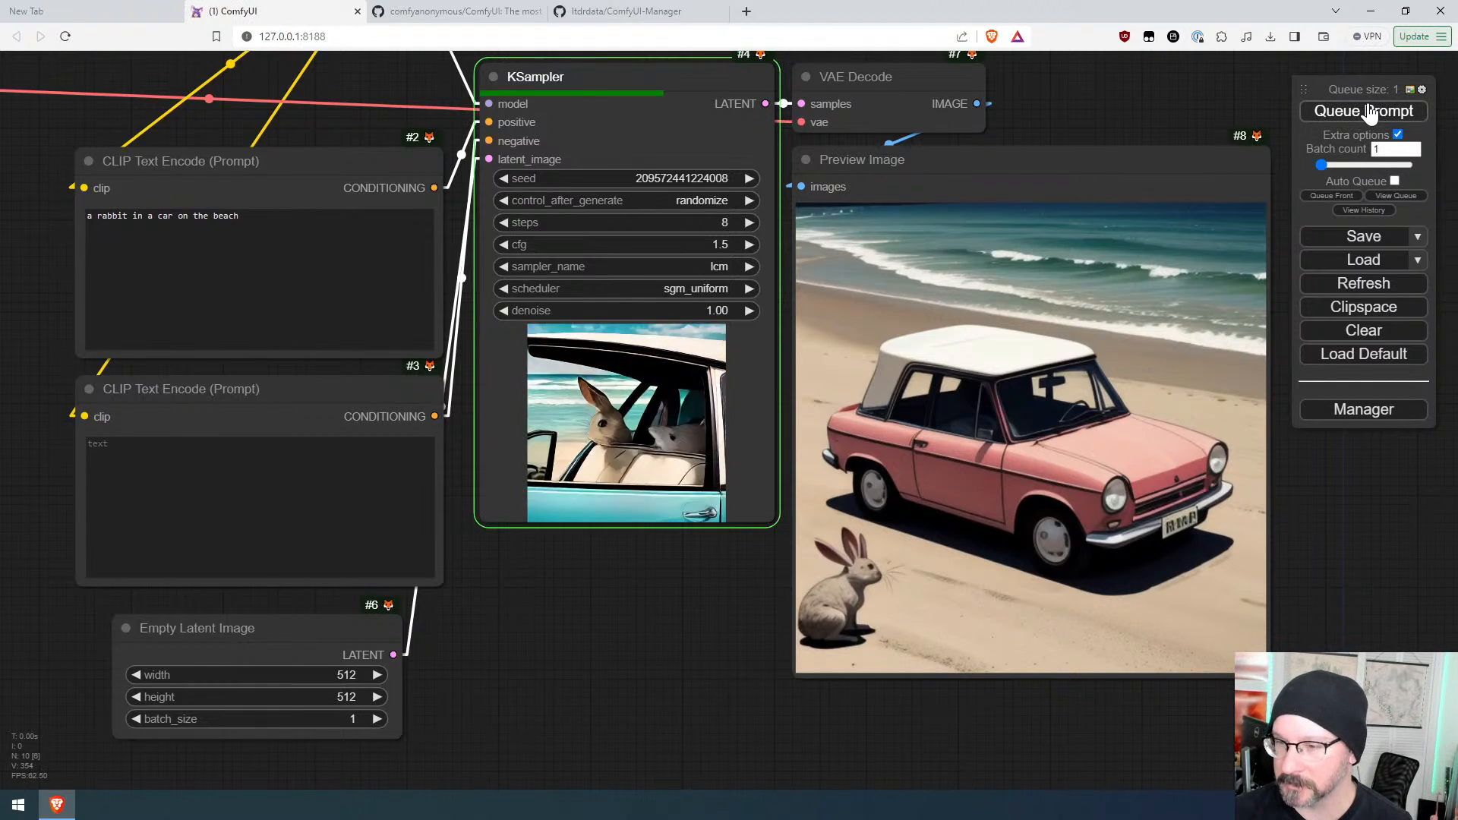
left_click(1369, 110)
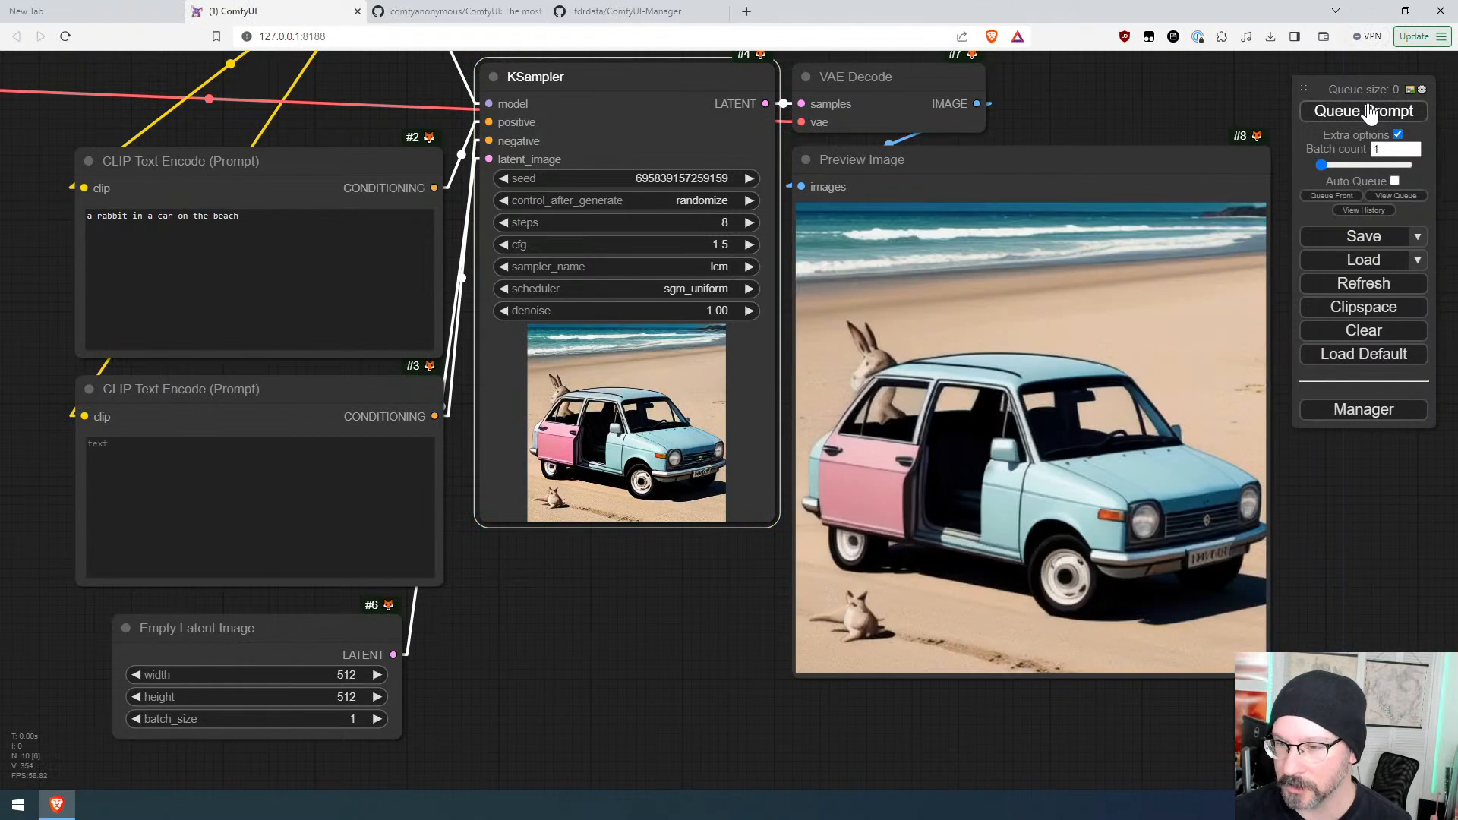
left_click(1369, 111)
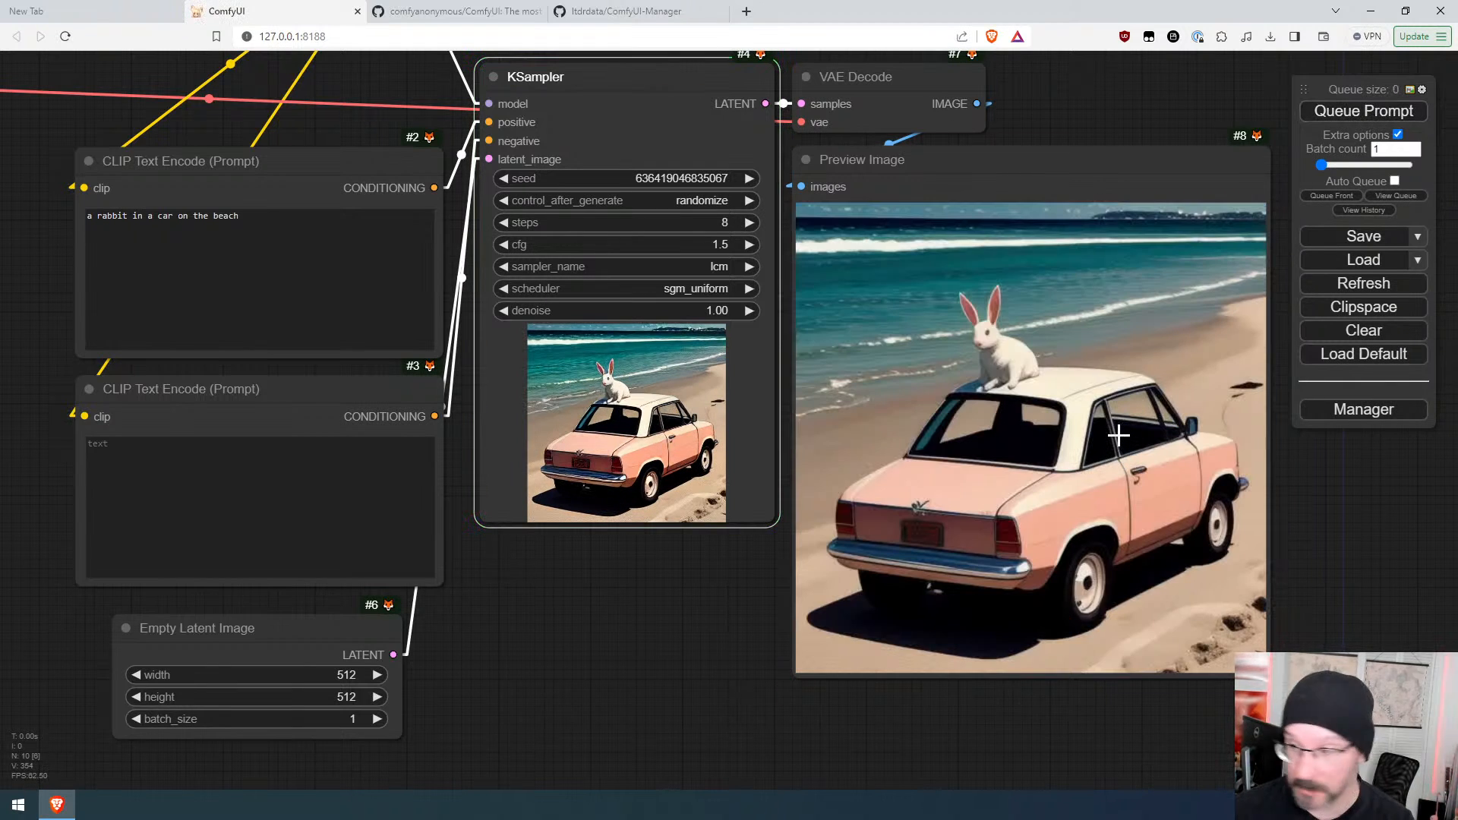
left_click(1337, 112)
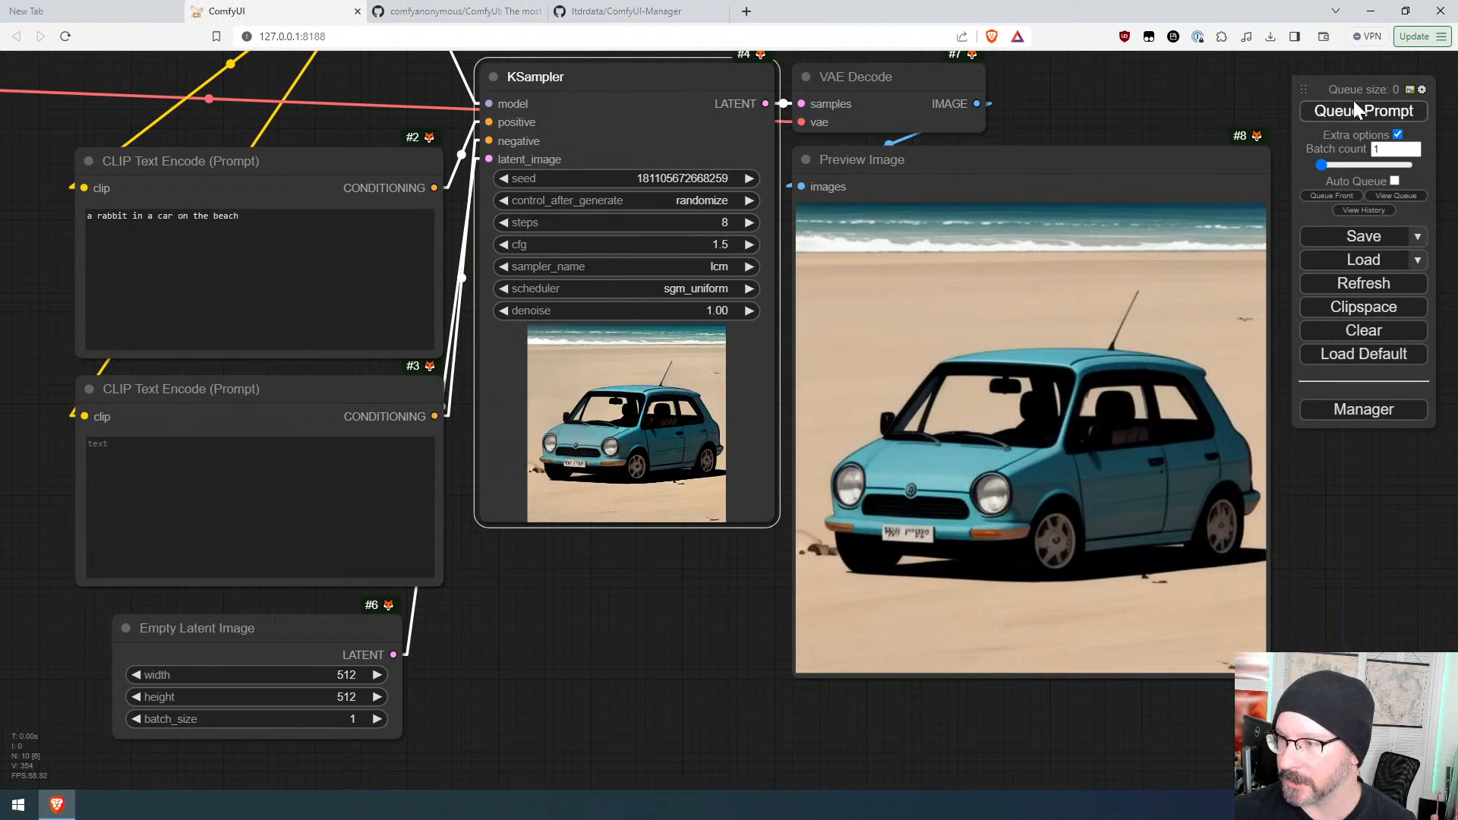
left_click(1356, 111)
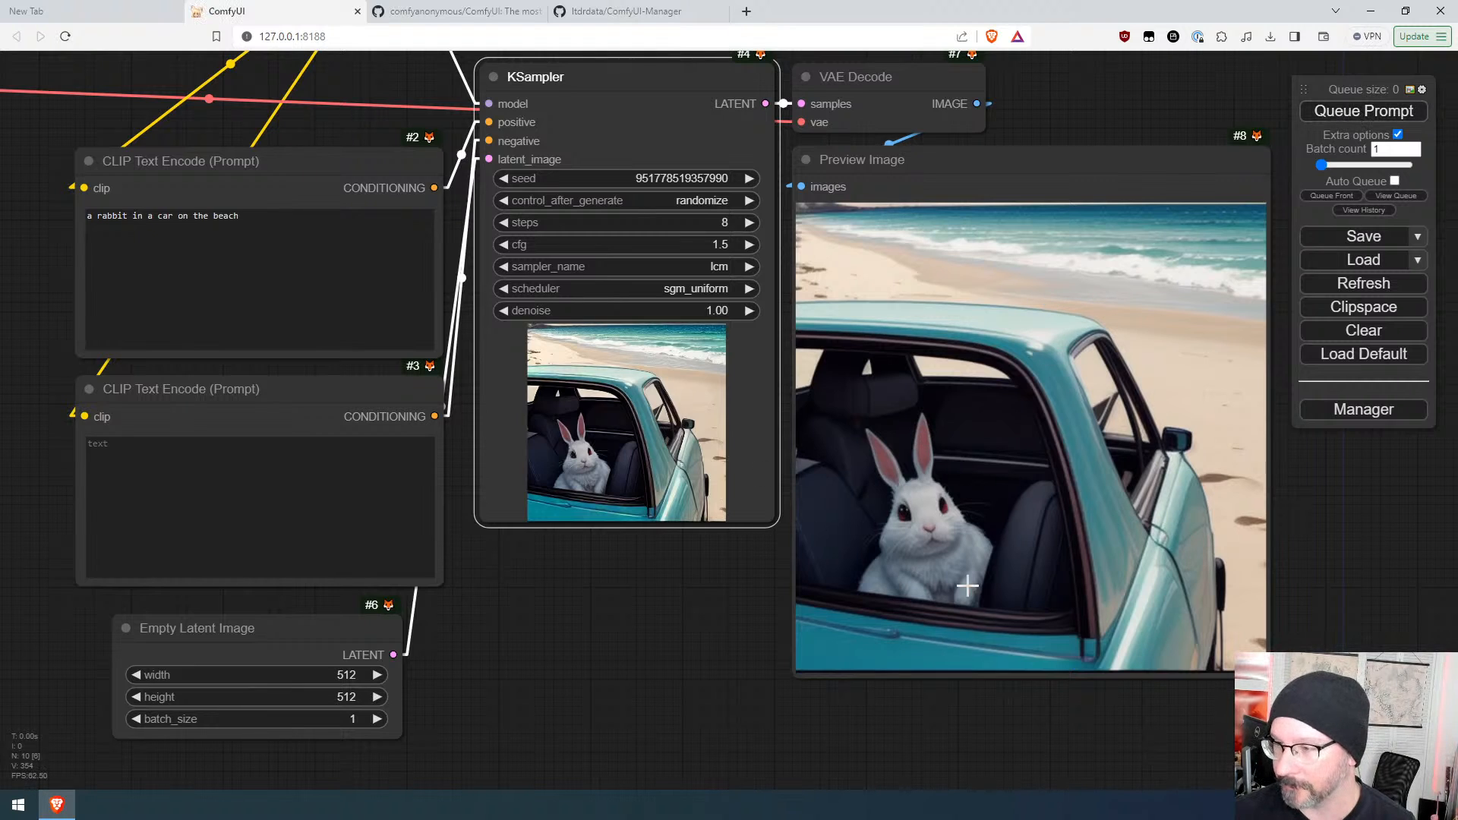
Step: Set the KSampler's control_after_generate to fixed and queue the prompt again
scroll(982, 543, "down", 7)
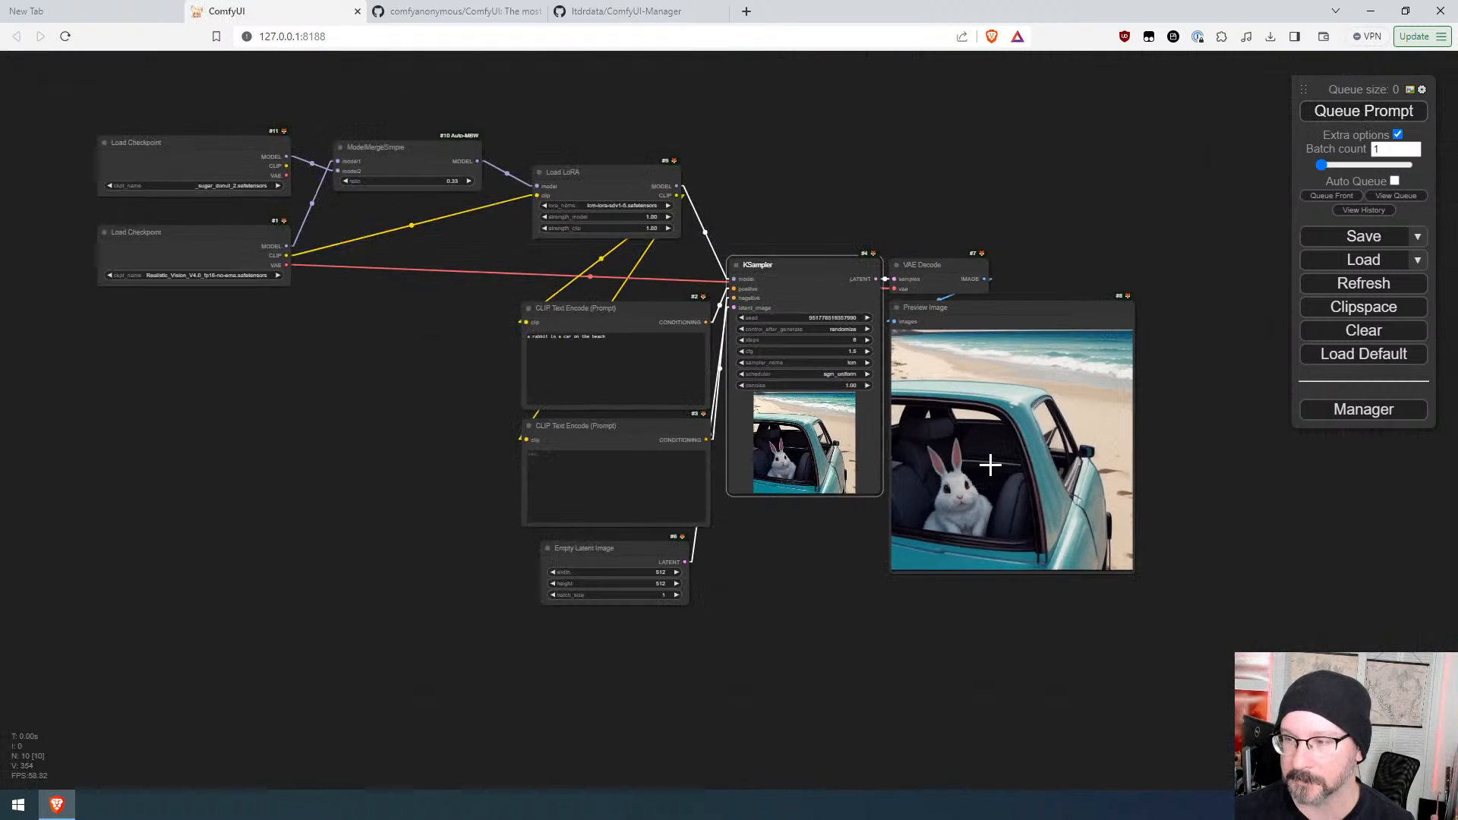
left_click(841, 328)
left_click(856, 326)
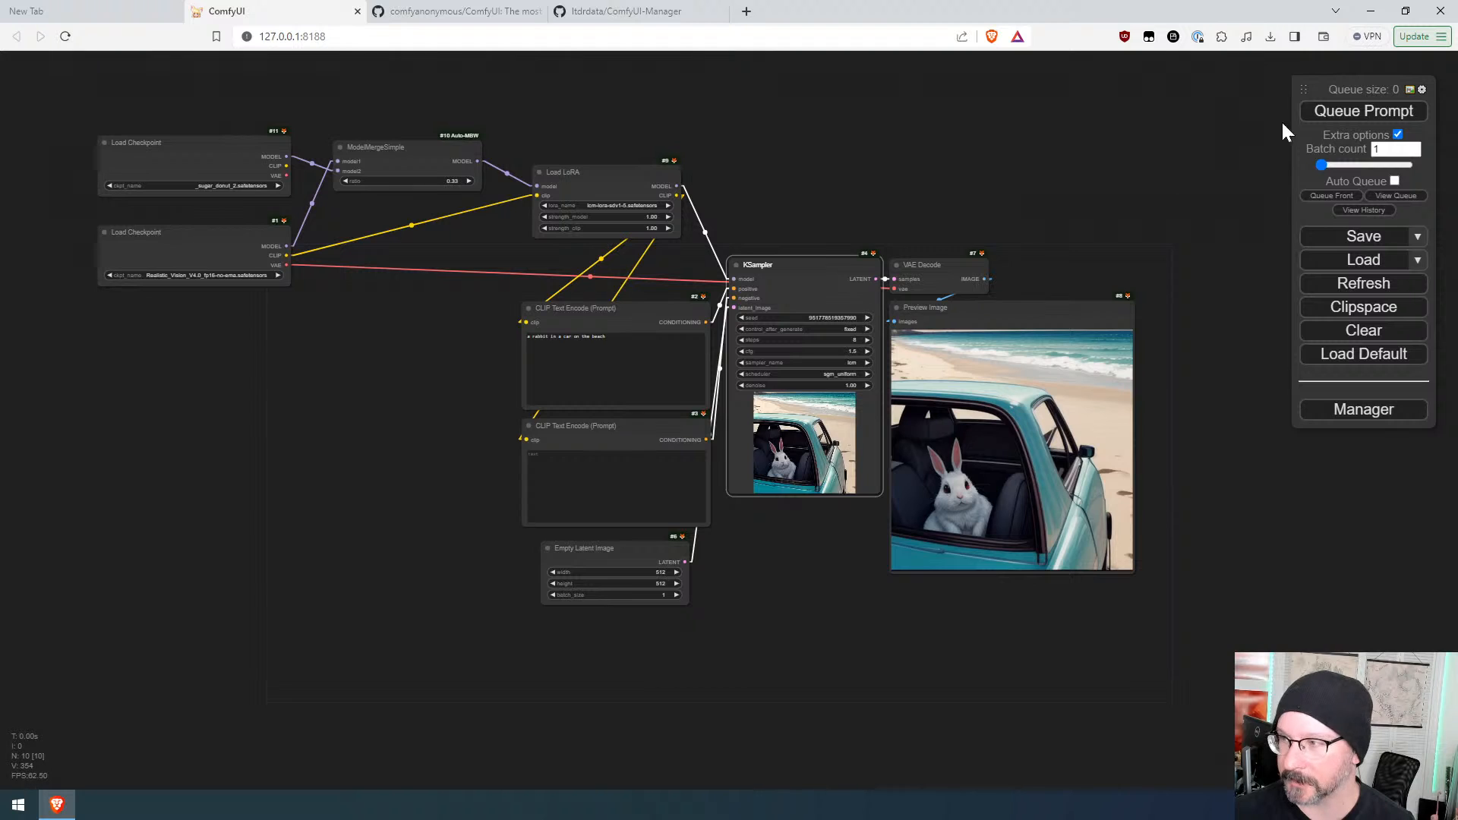
left_click(1324, 120)
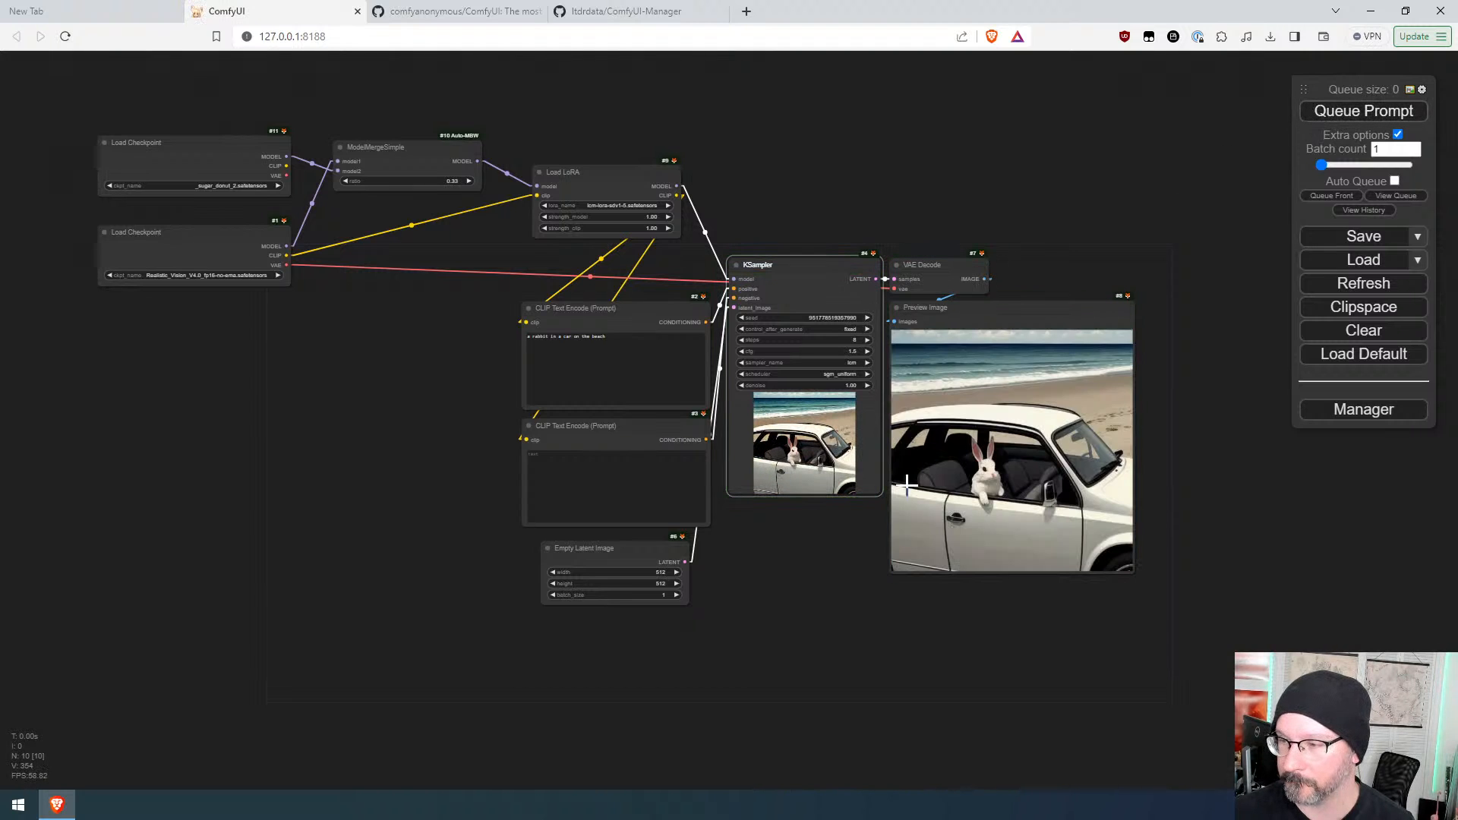
Step: Add a Realistic Lineart preprocessor node fed by the VAE Decode IMAGE output, found by searching "prep"
scroll(877, 528, "up", 5)
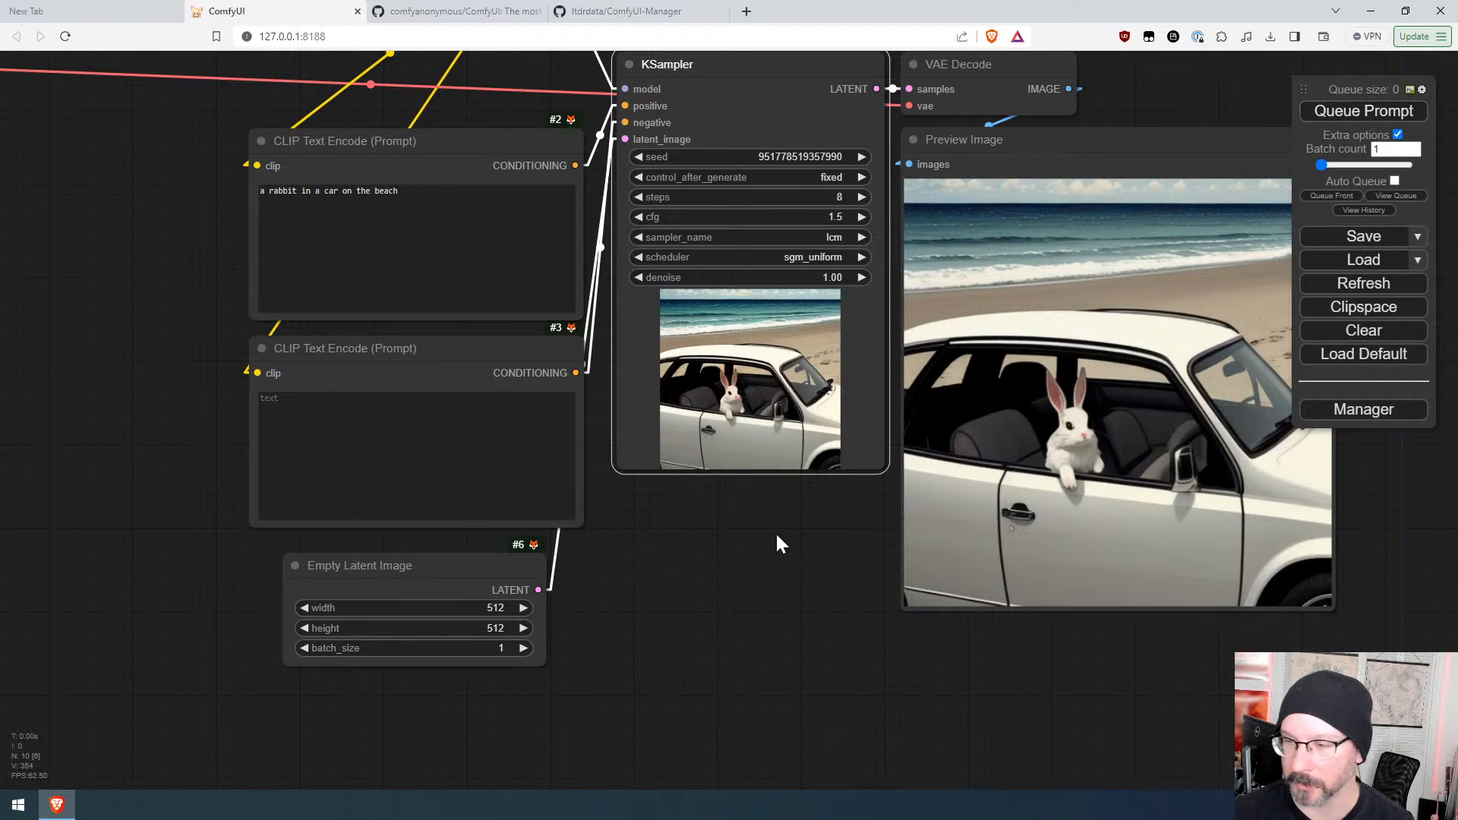
scroll(776, 532, "down", 2)
left_click_drag(773, 533, 602, 599)
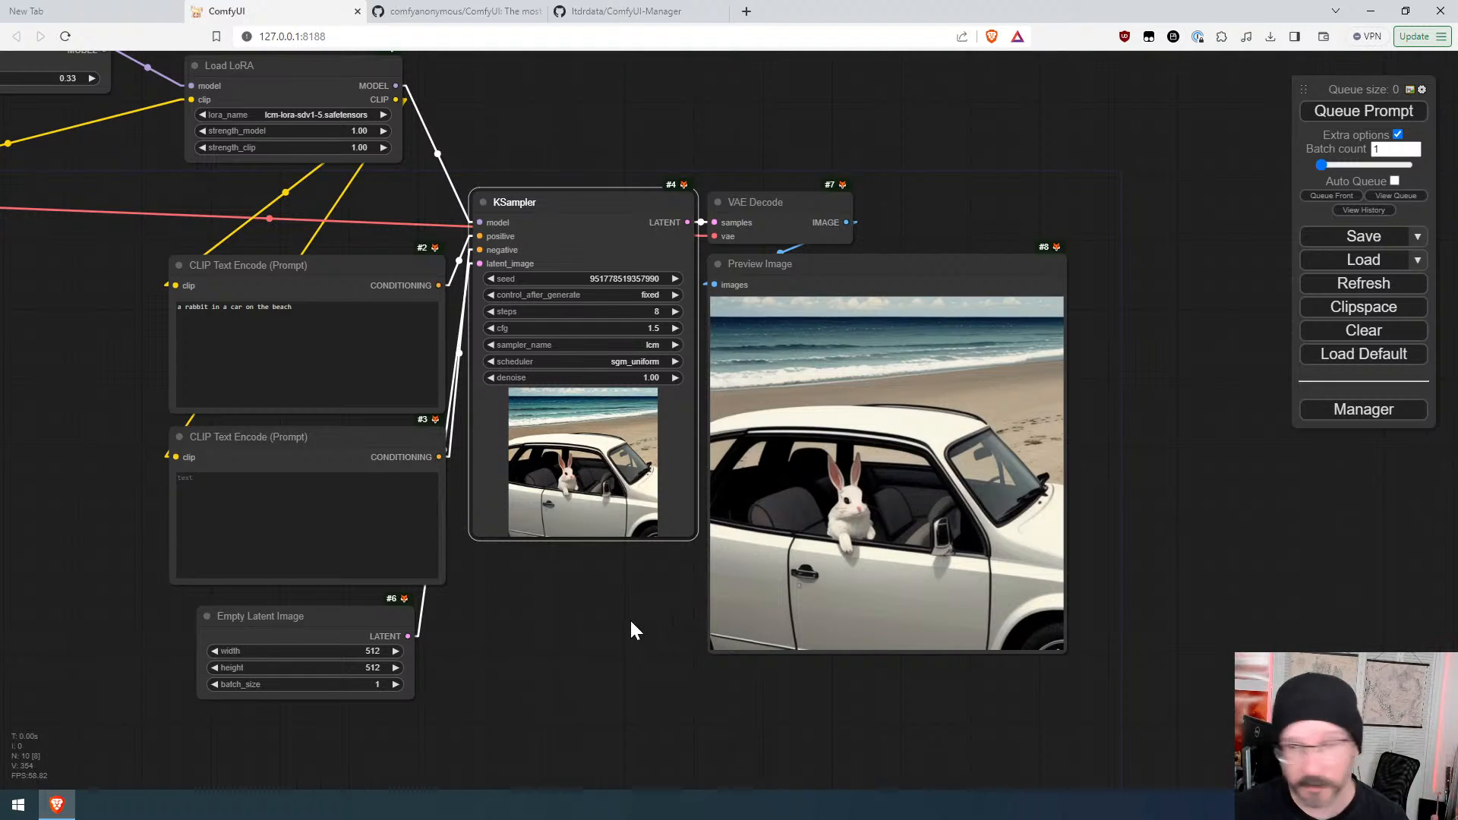
left_click_drag(631, 621, 531, 706)
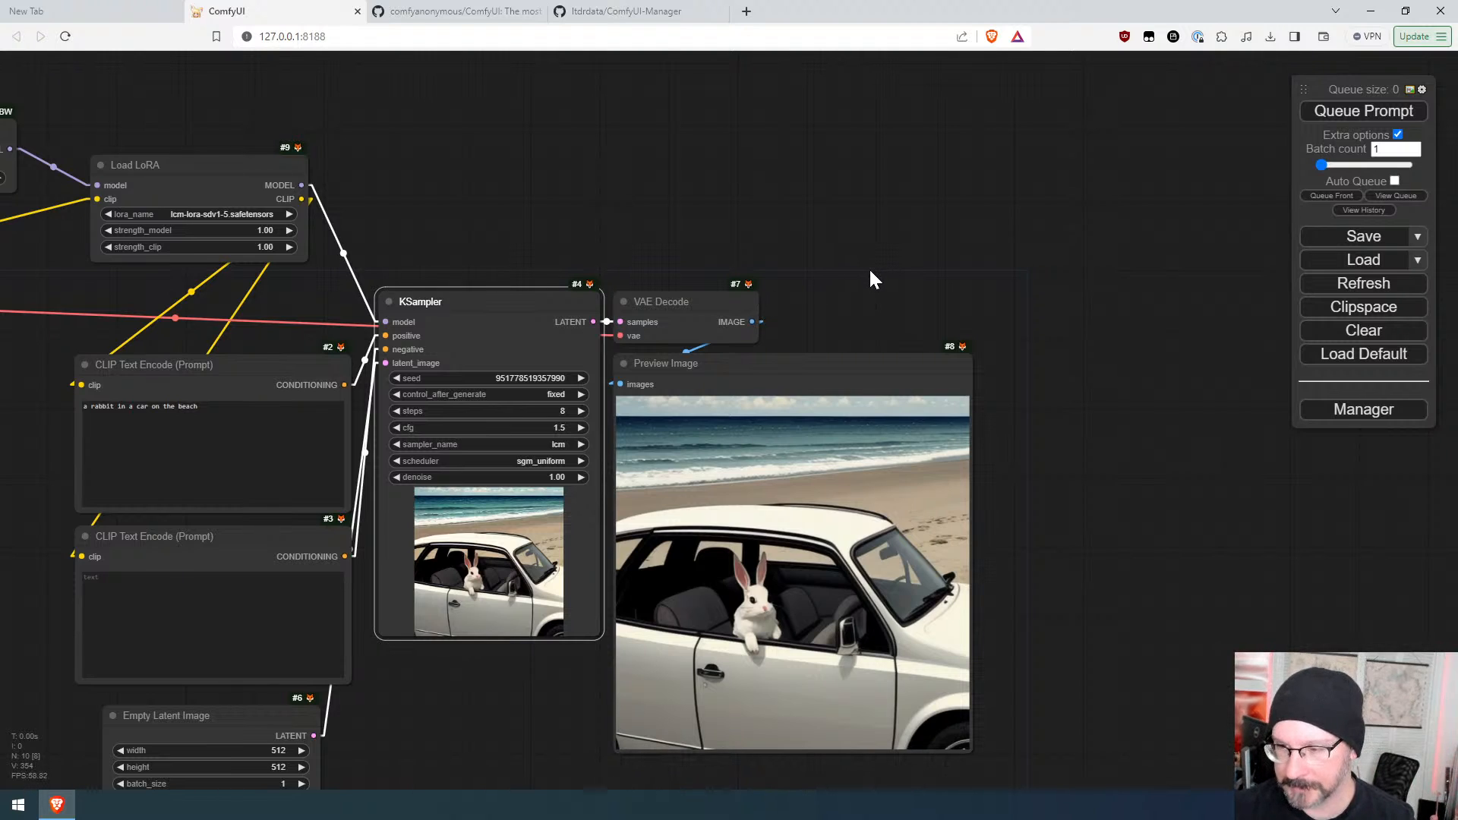
left_click_drag(752, 322, 842, 146)
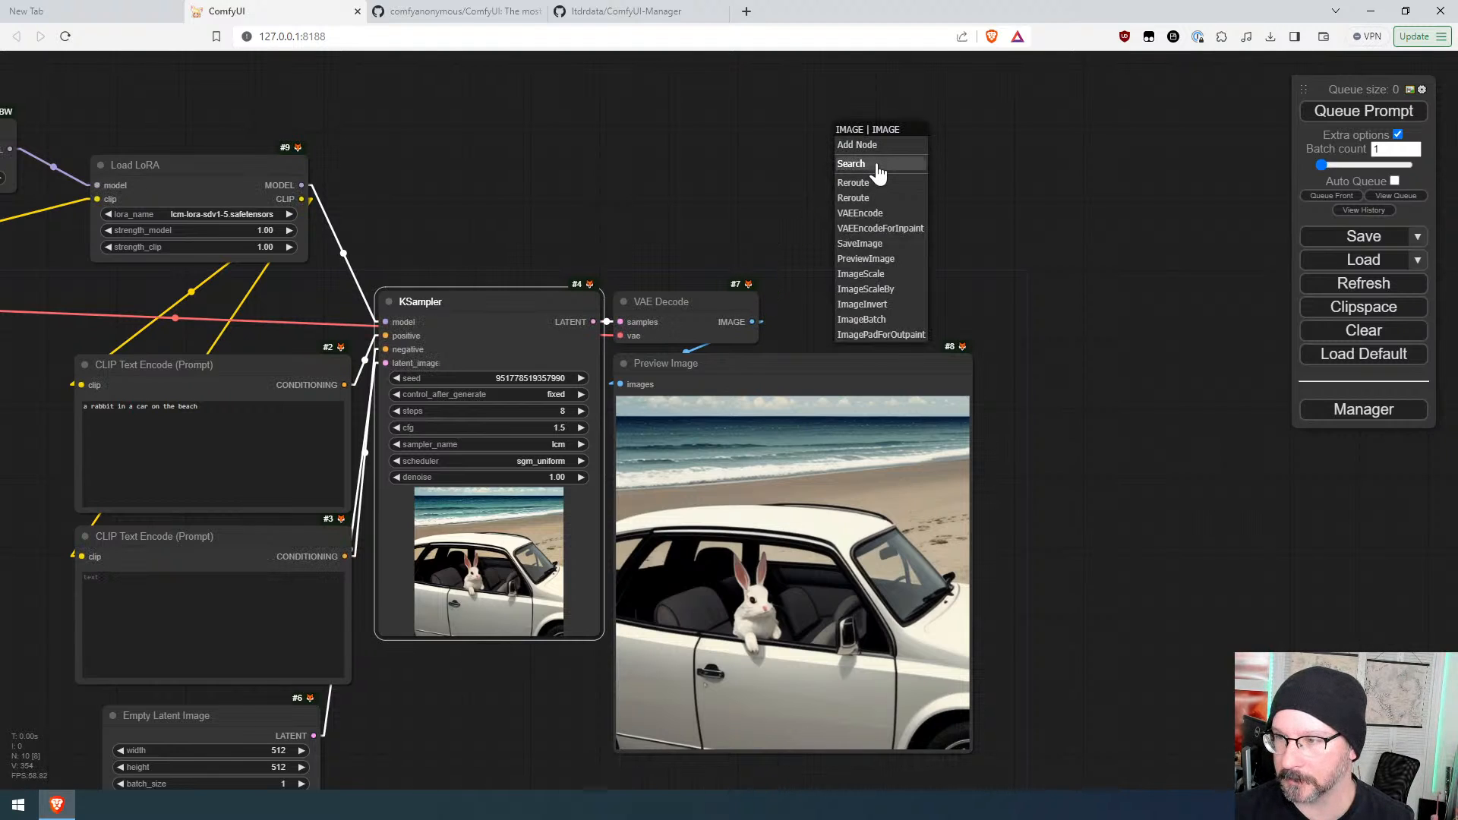
left_click(880, 162)
type("prep")
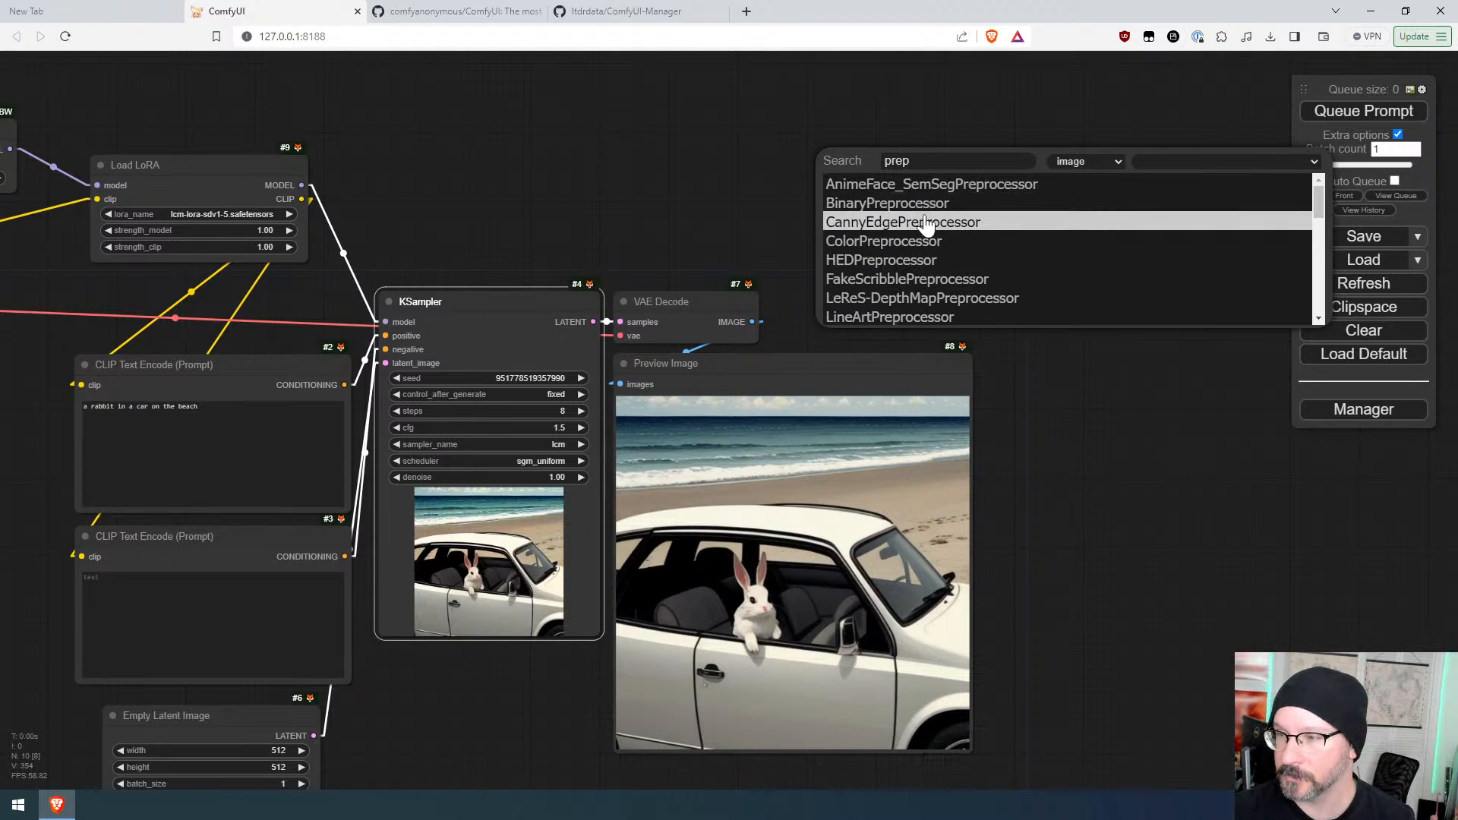
scroll(934, 251, "down", 2)
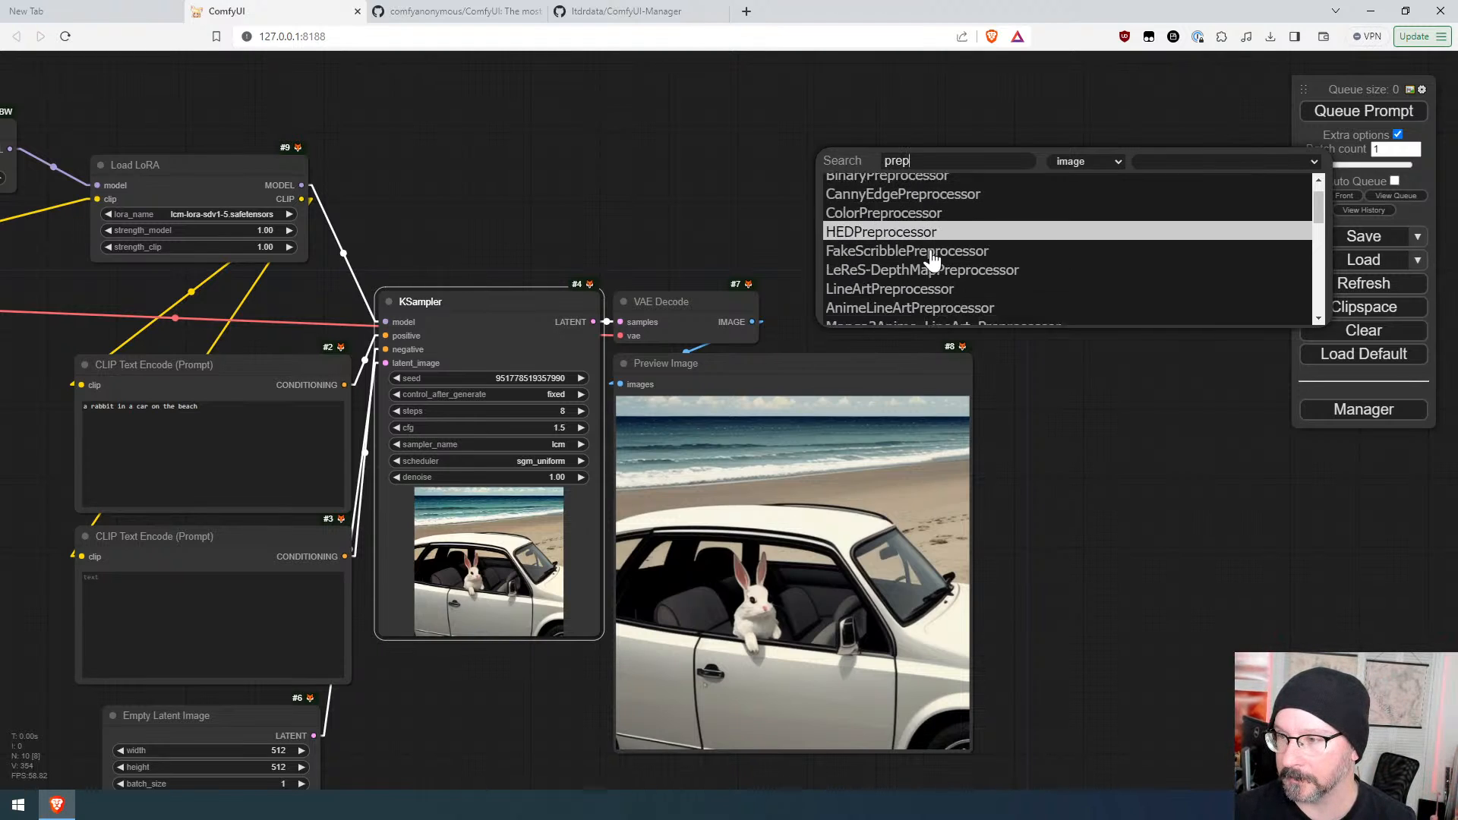
left_click(937, 245)
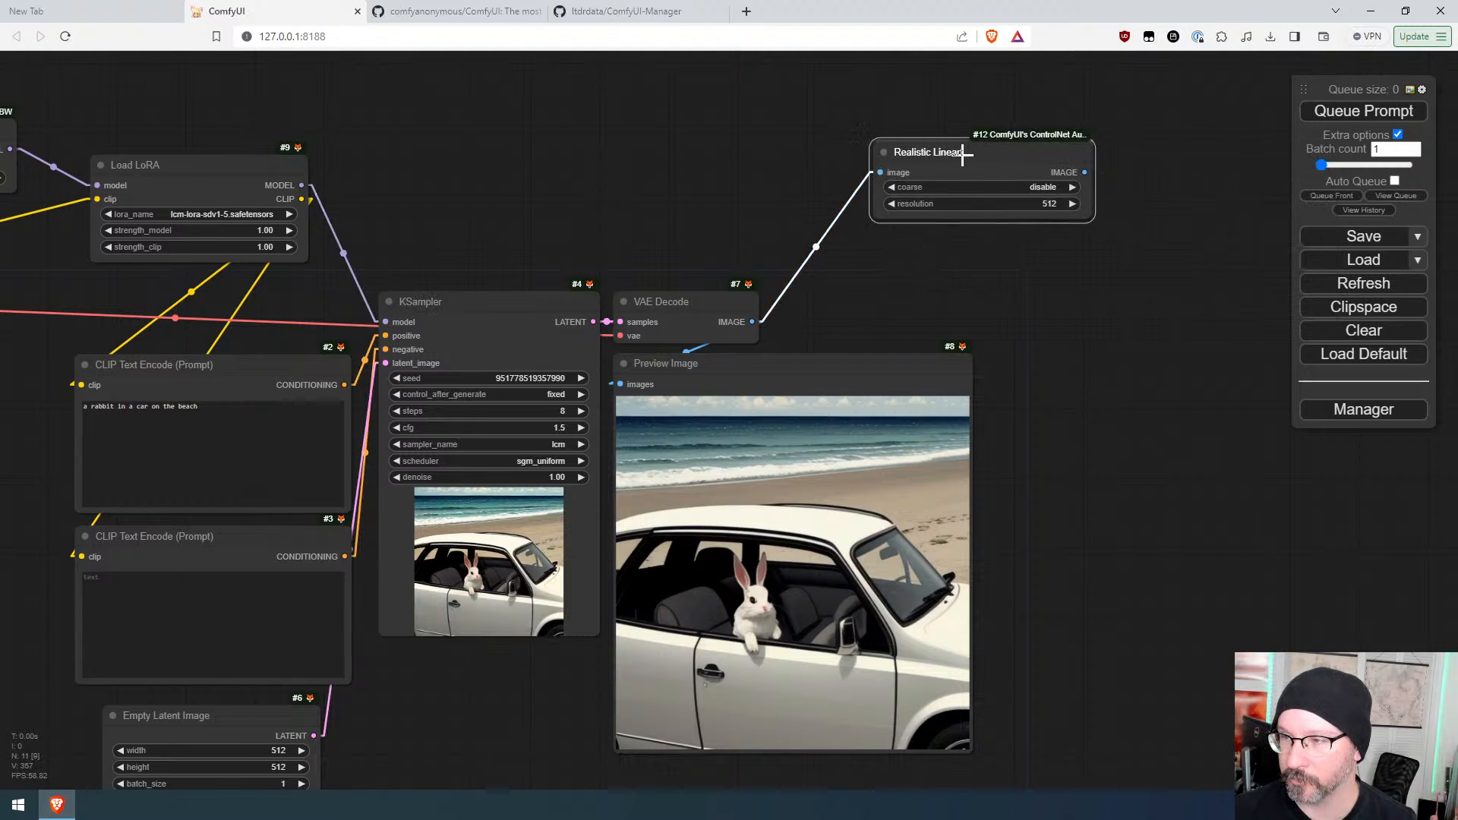
Step: Connect the Realistic Lineart output to a new Preview Image node and queue the prompt
left_click_drag(960, 151, 828, 121)
left_click_drag(935, 135, 1023, 114)
left_click(1034, 252)
left_click(1406, 111)
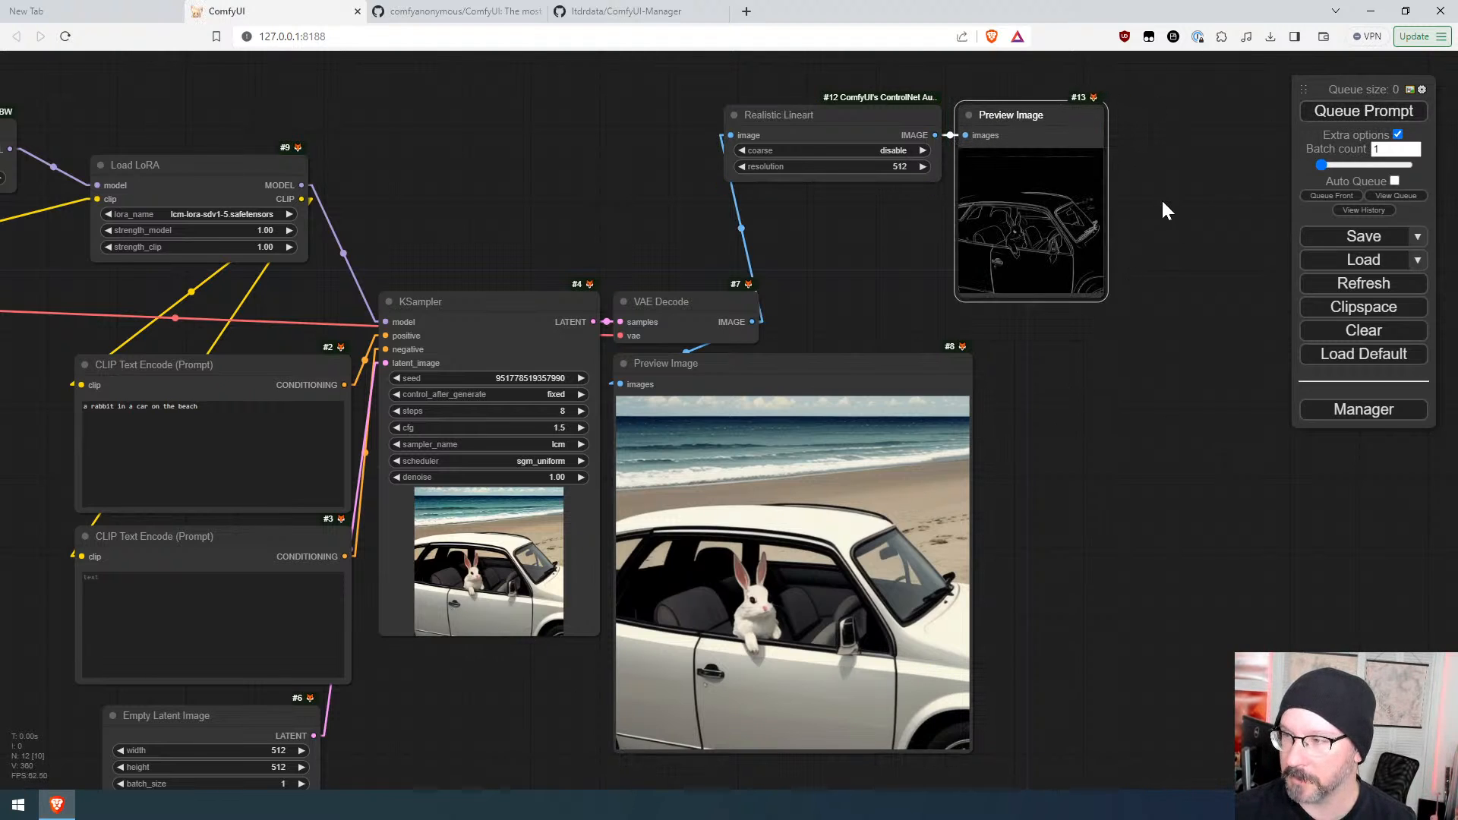
scroll(1146, 204, "up", 10)
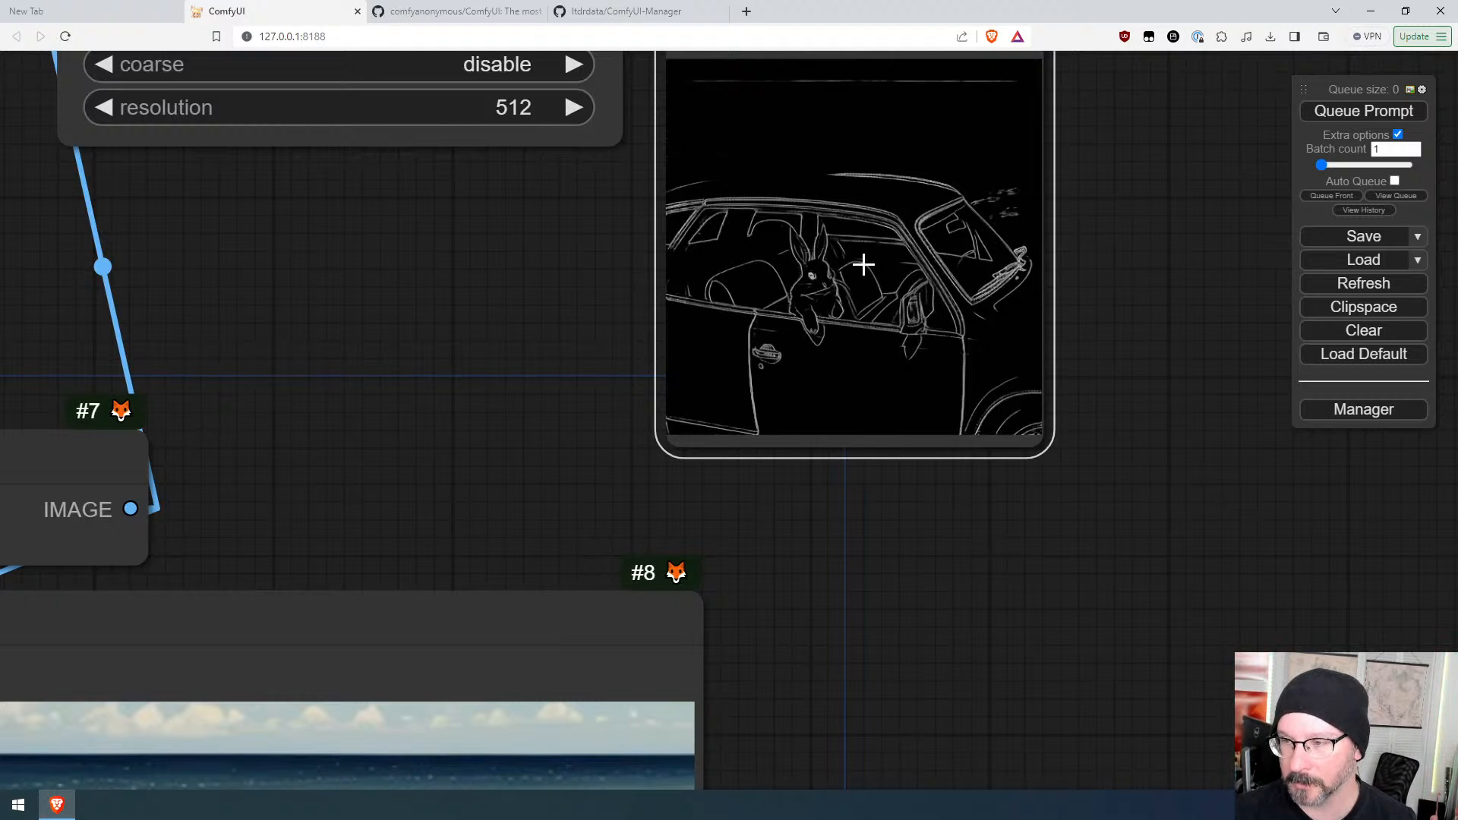
scroll(867, 261, "down", 5)
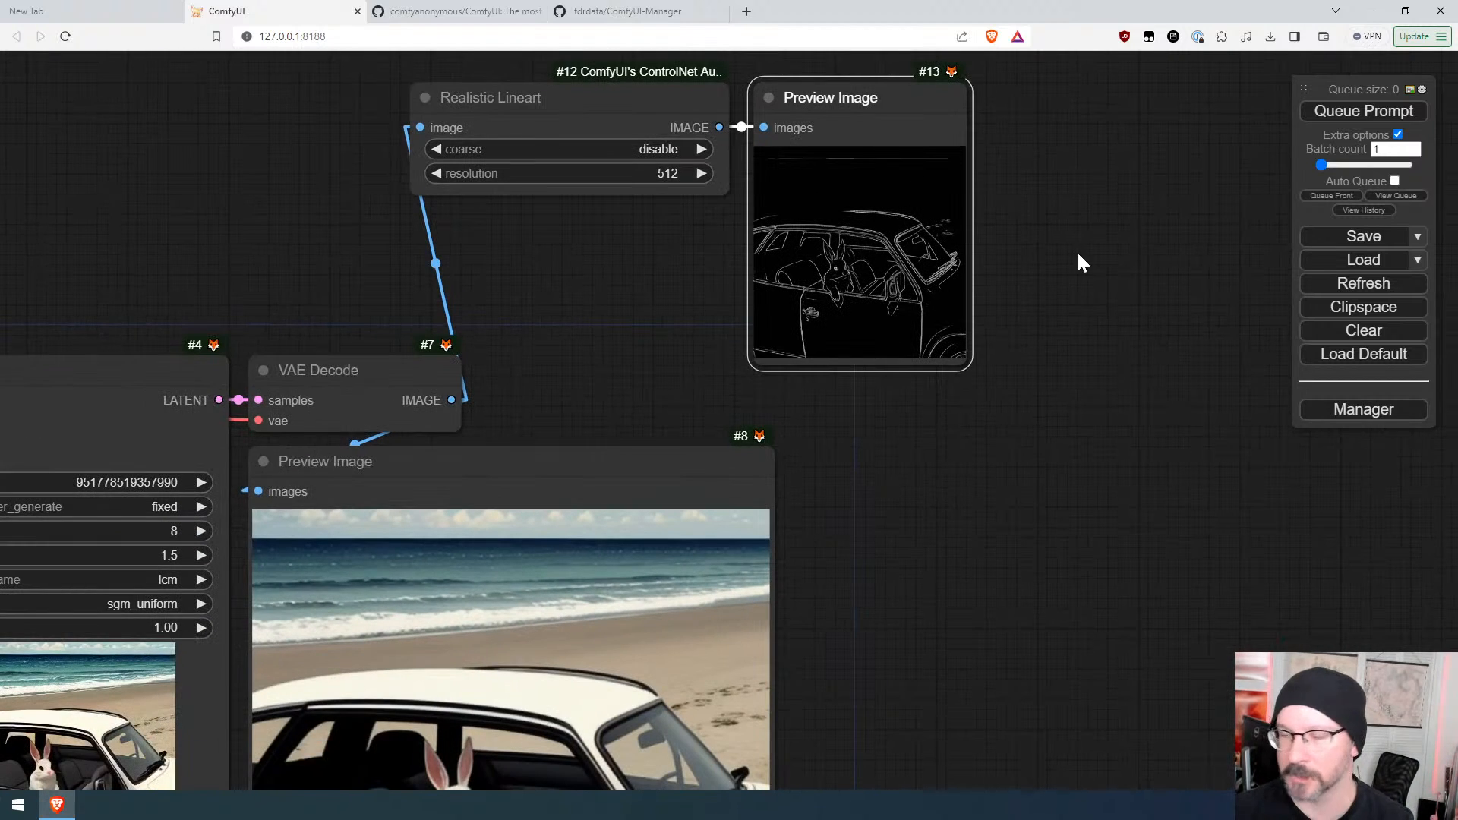
Step: Insert an Invert Image node between the Realistic Lineart output and its Preview Image, then queue the prompt
left_click_drag(995, 183, 836, 233)
left_click_drag(537, 153, 394, 191)
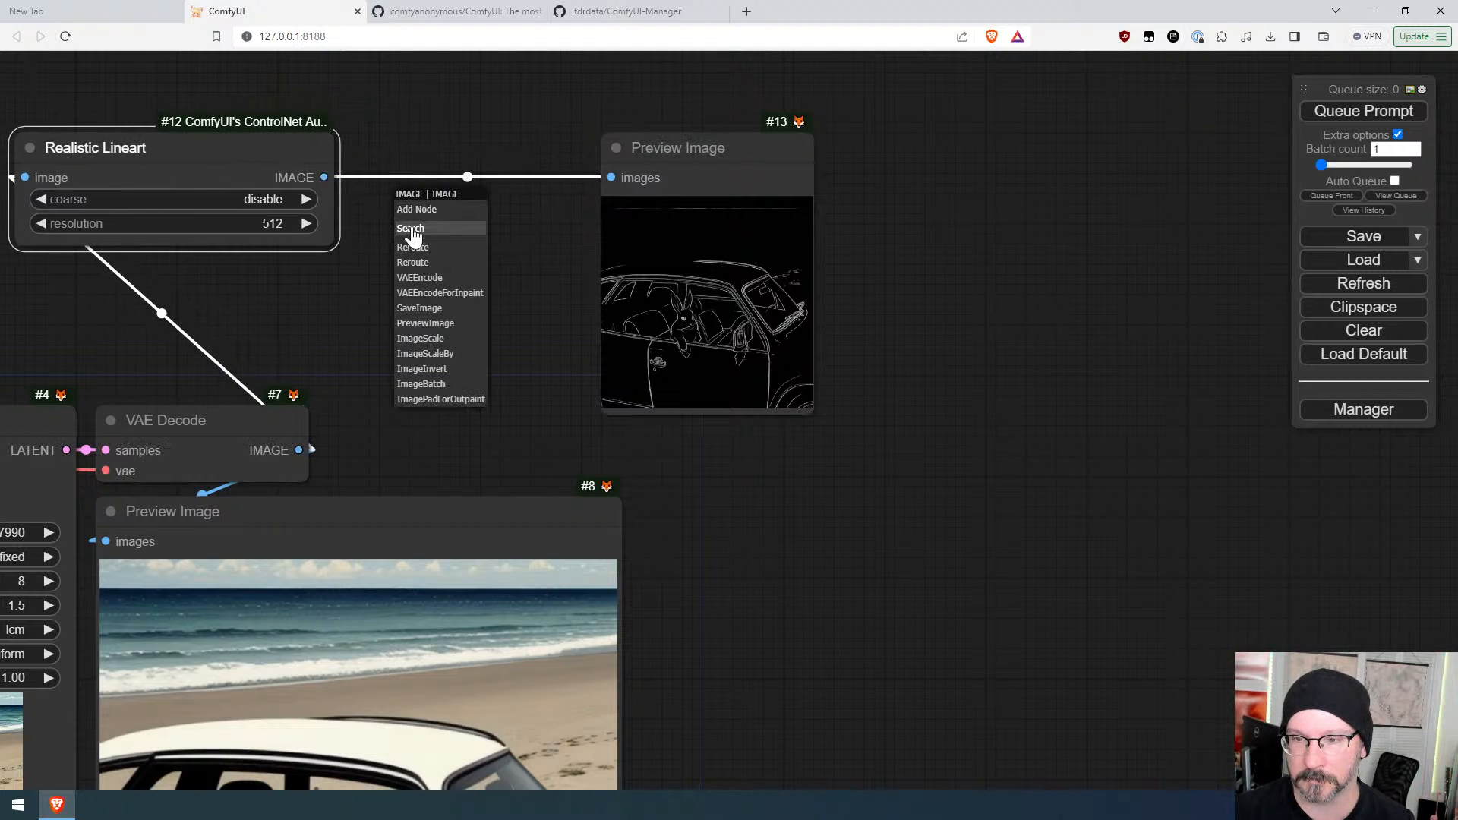
left_click(412, 230)
type("inver")
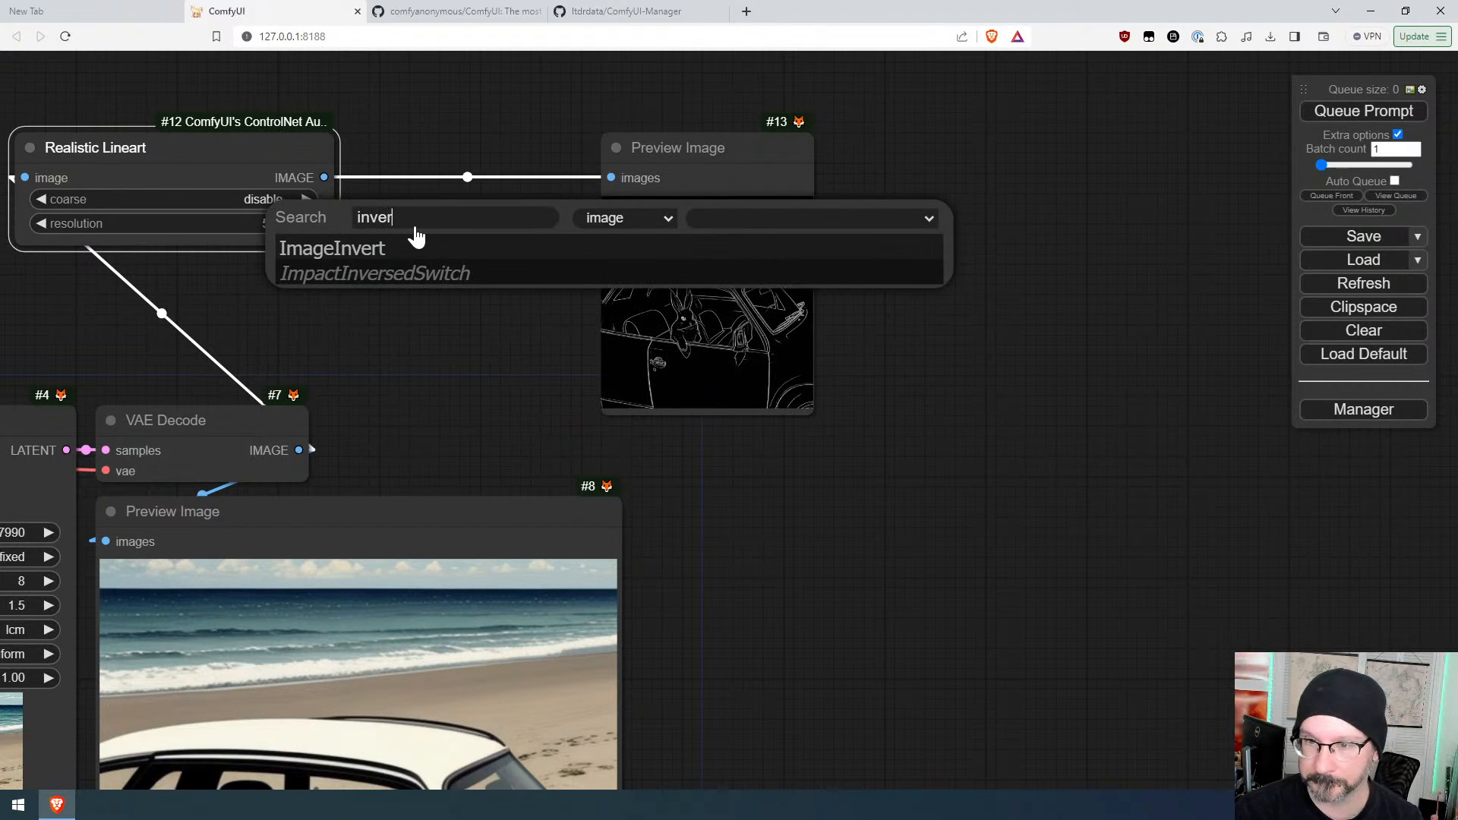
left_click(416, 238)
left_click_drag(615, 239, 759, 239)
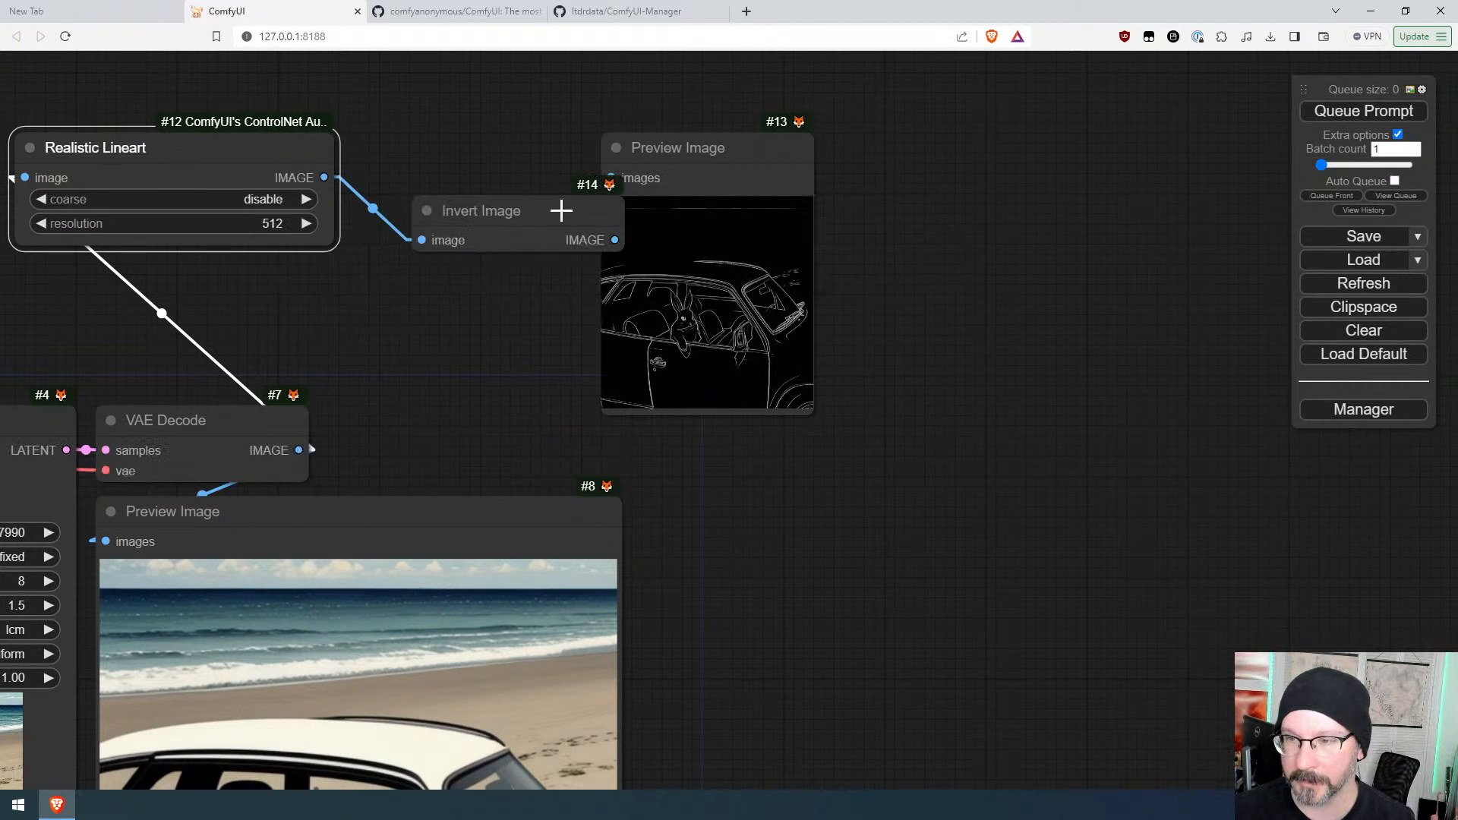
left_click_drag(561, 210, 514, 157)
left_click(1344, 109)
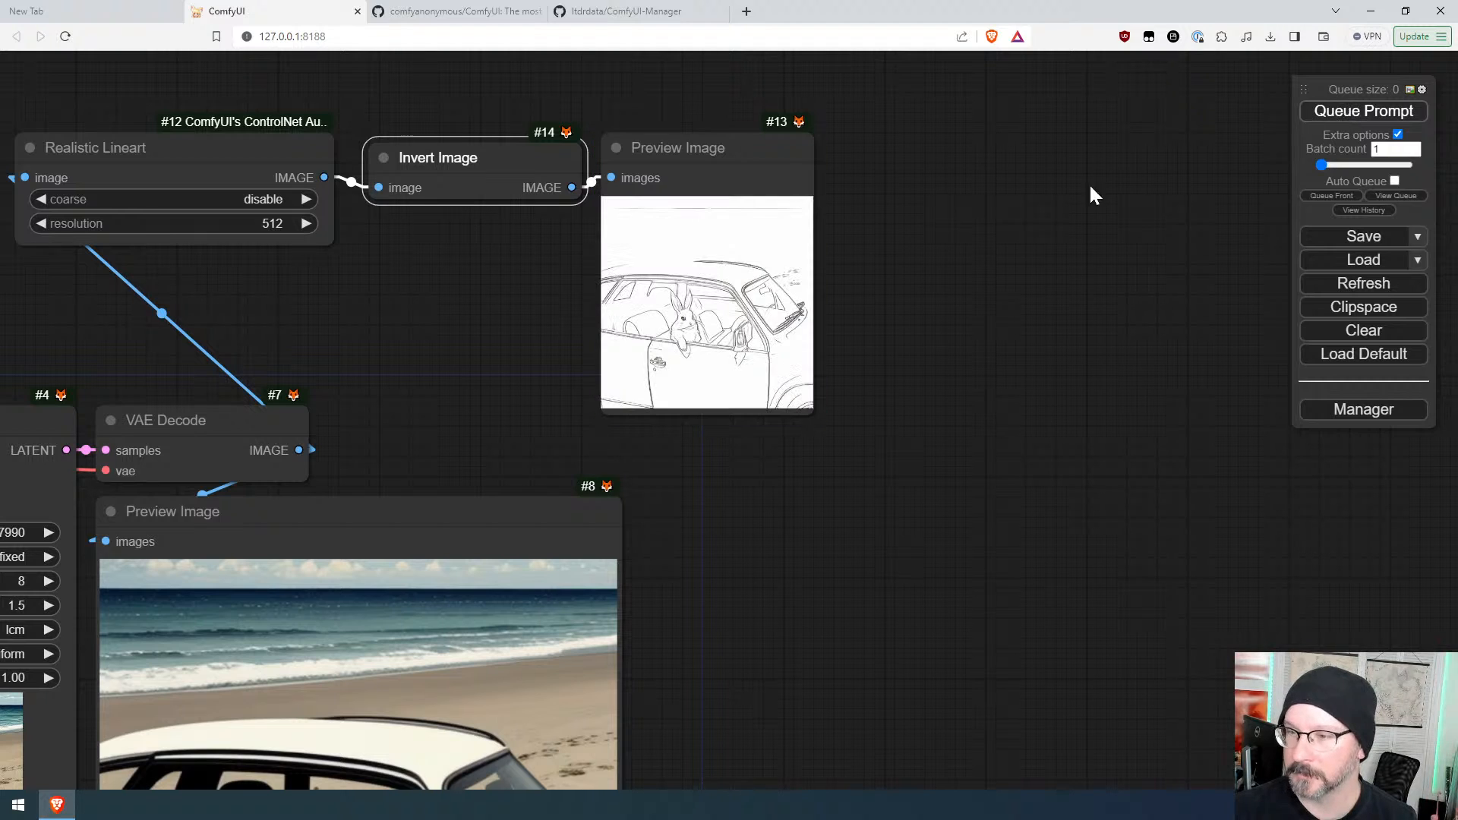
Step: Increase the KSampler seed by one and queue the prompt again
scroll(731, 342, "up", 5)
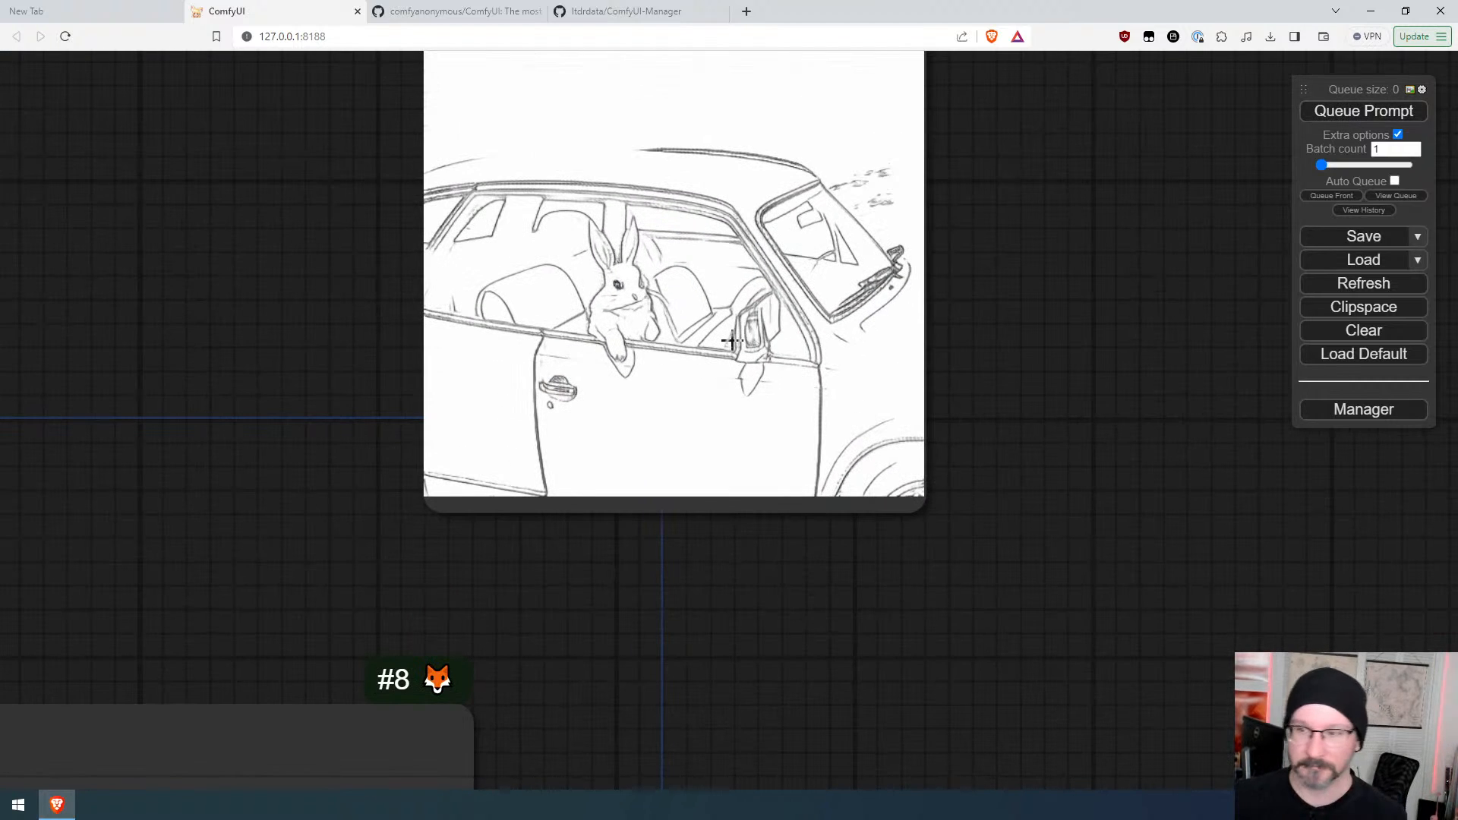
scroll(743, 323, "down", 10)
left_click_drag(709, 624, 820, 439)
scroll(865, 359, "down", 5)
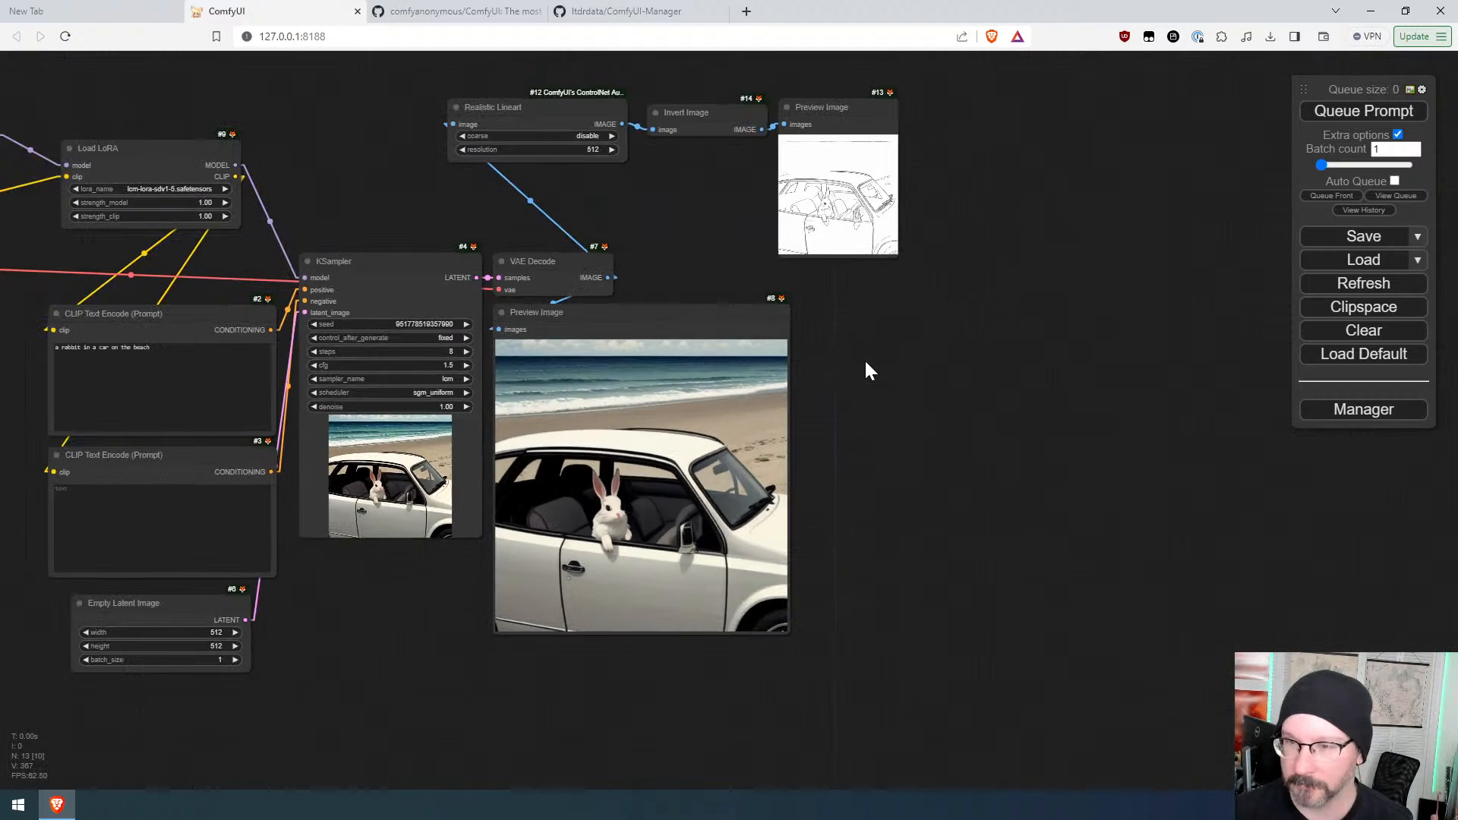
left_click(466, 324)
left_click(1359, 114)
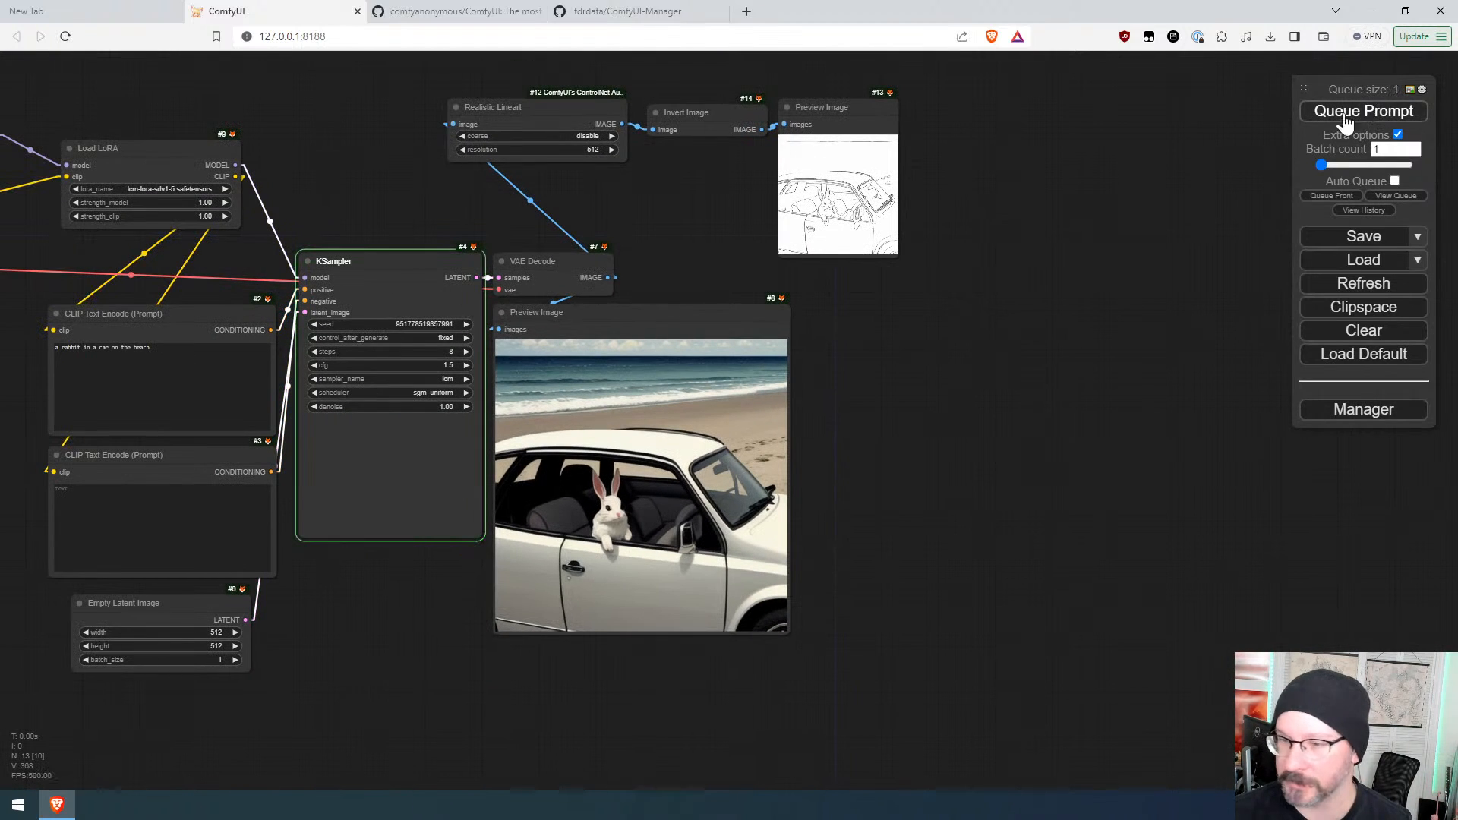
Step: Examine the newly generated image and its inverted lineart preview up close
scroll(911, 183, "up", 6)
scroll(903, 184, "up", 10)
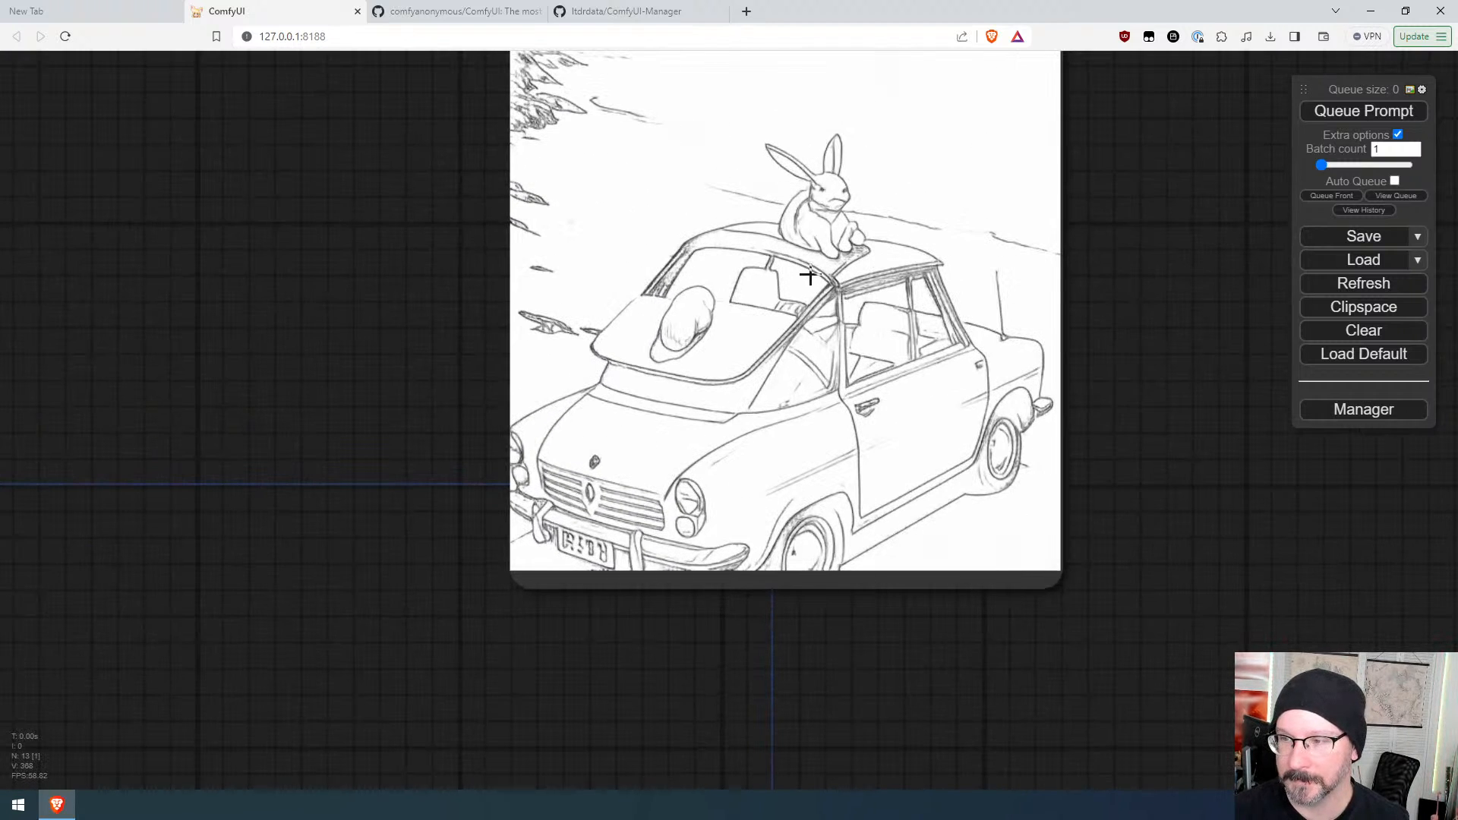
scroll(810, 275, "down", 10)
left_click_drag(818, 659, 893, 271)
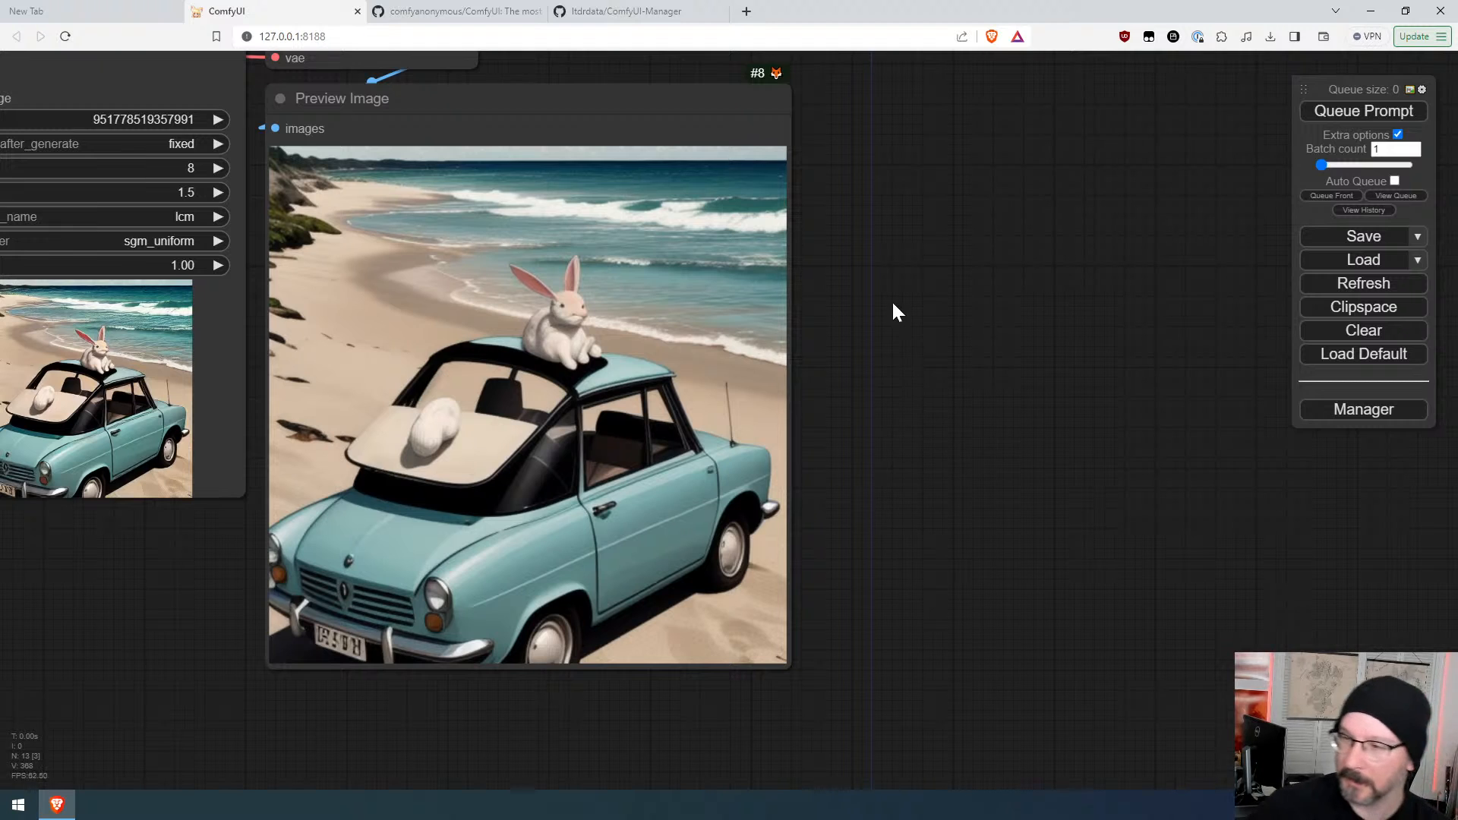
left_click_drag(893, 311, 767, 782)
scroll(771, 353, "up", 6)
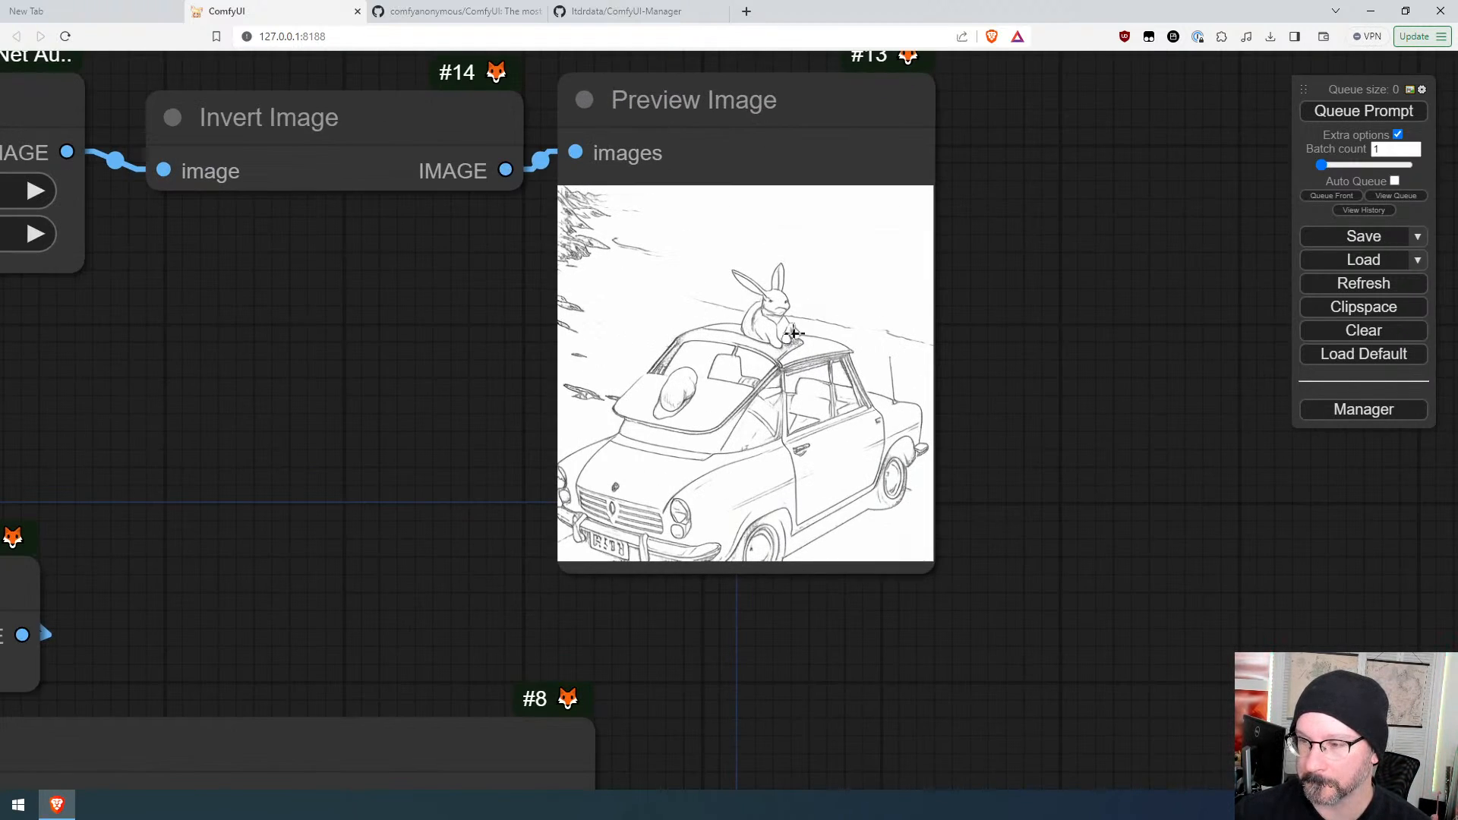
left_click_drag(662, 549, 729, 776)
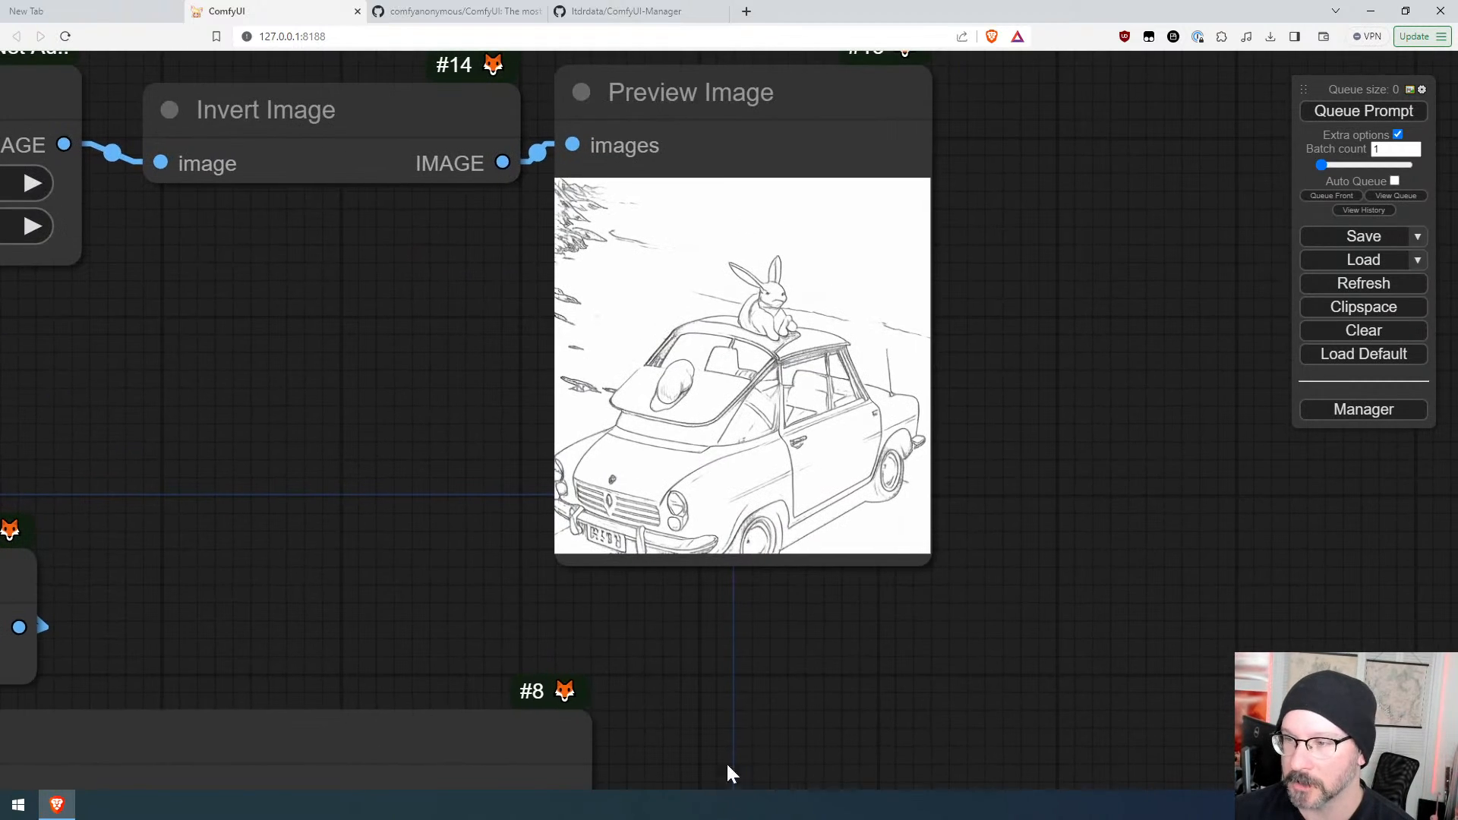
left_click_drag(631, 694, 817, 136)
scroll(1145, 316, "down", 4)
left_click_drag(1145, 316, 914, 595)
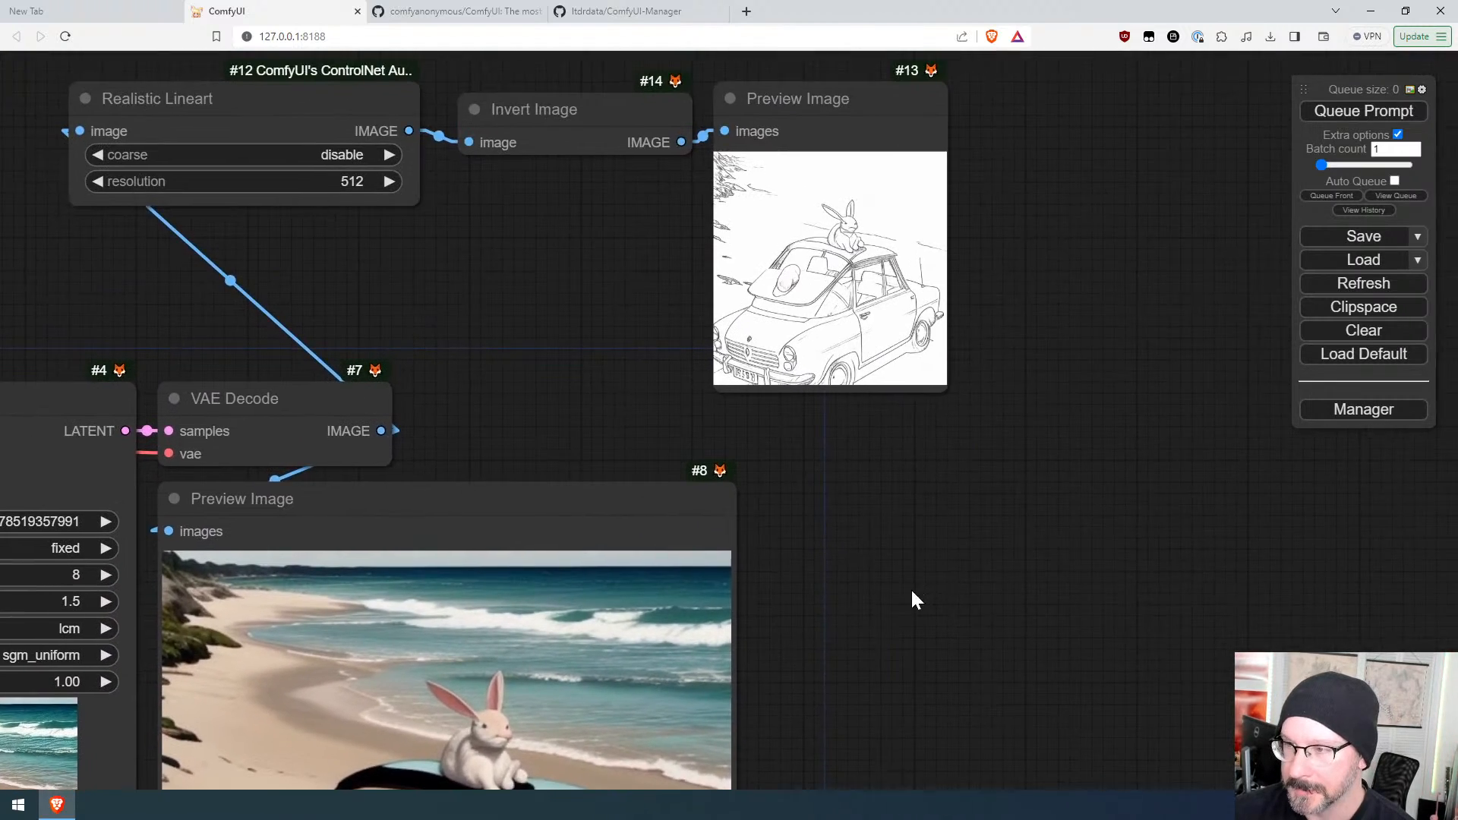
scroll(924, 527, "down", 5)
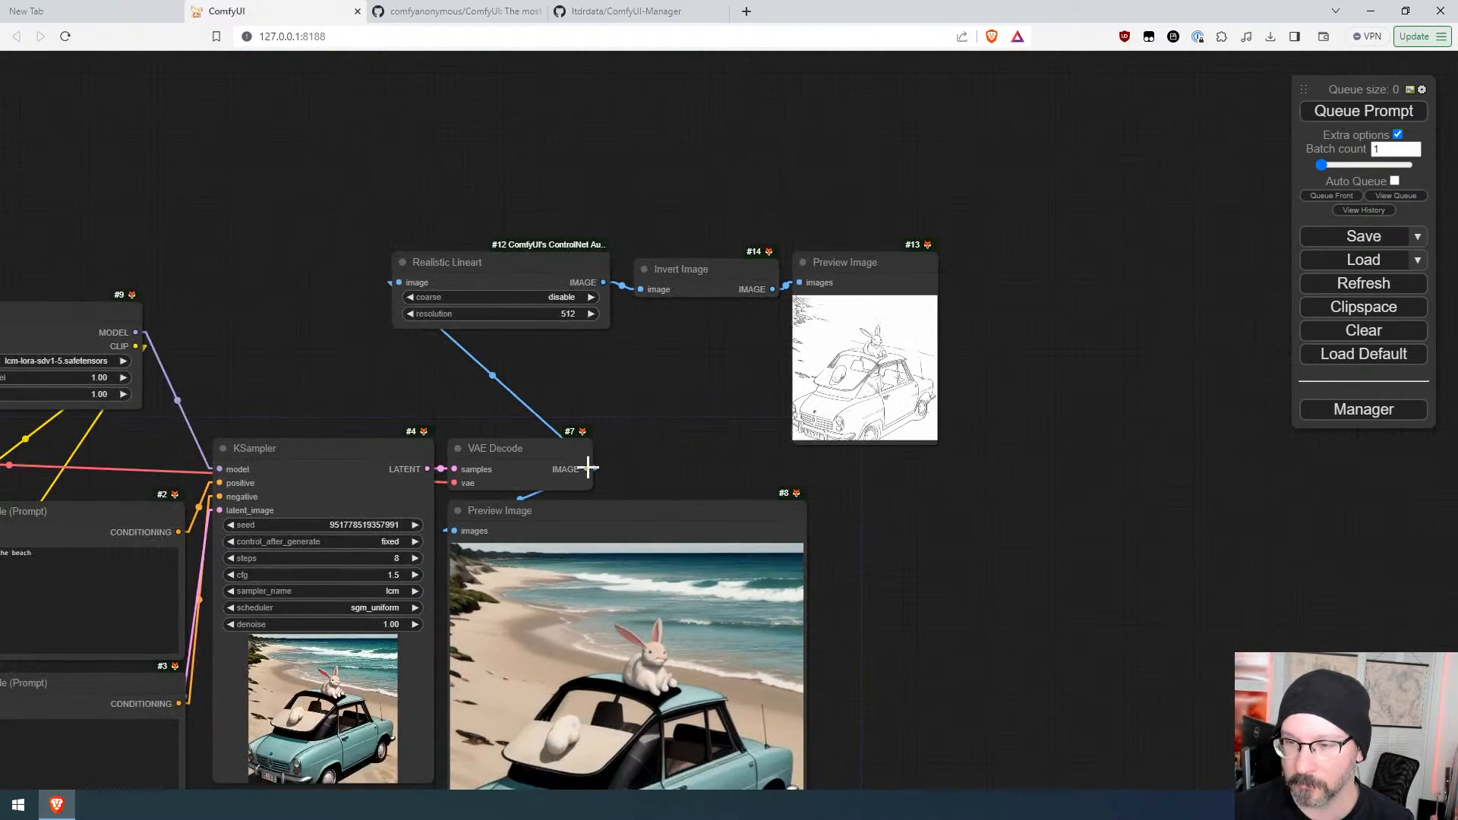
Step: Add a MiDaS Depth Map preprocessor fed by the VAE Decode IMAGE output, found by searching "depth"
left_click_drag(595, 469, 398, 136)
left_click(417, 153)
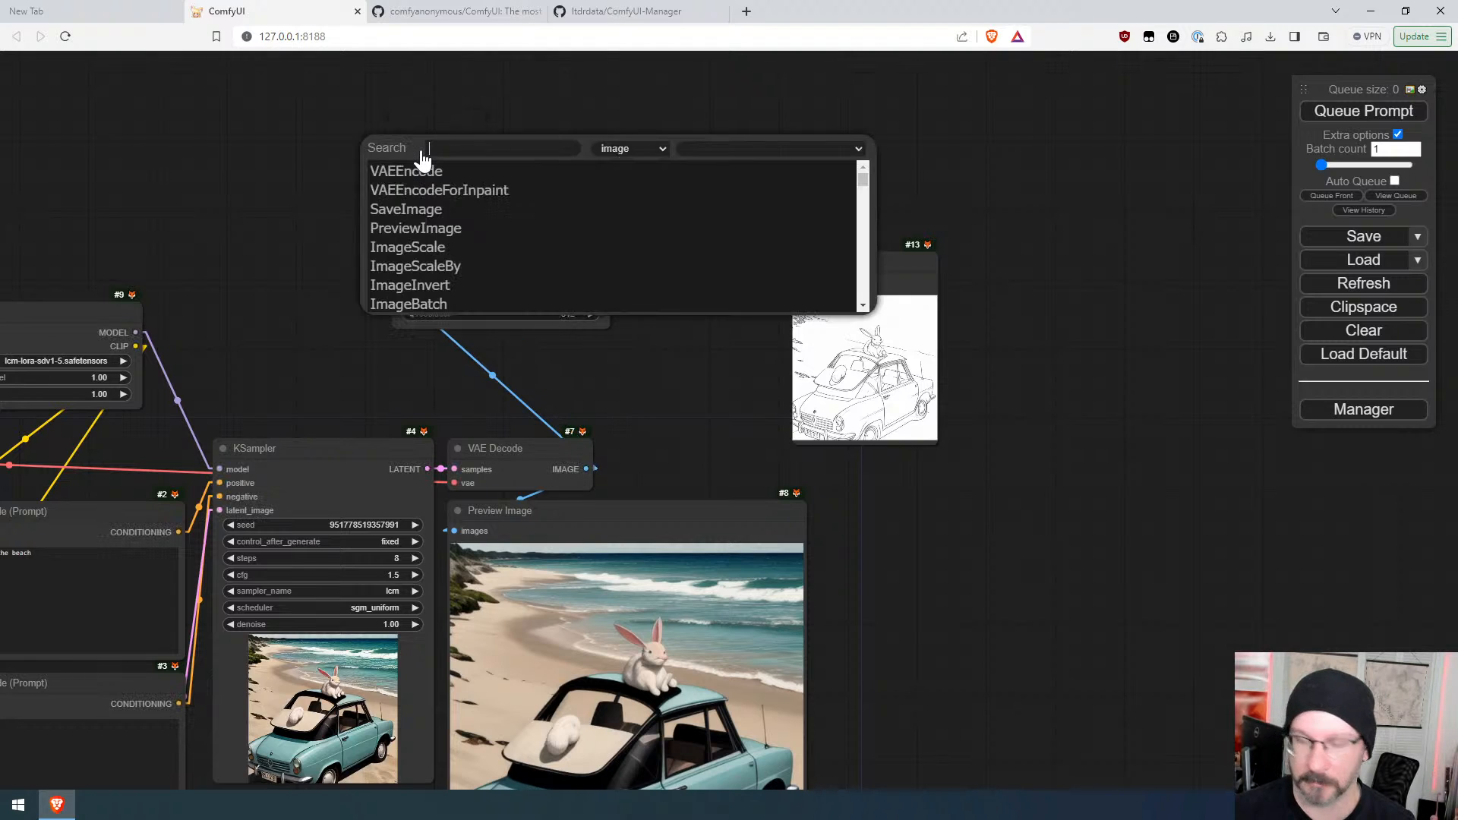
type("depth")
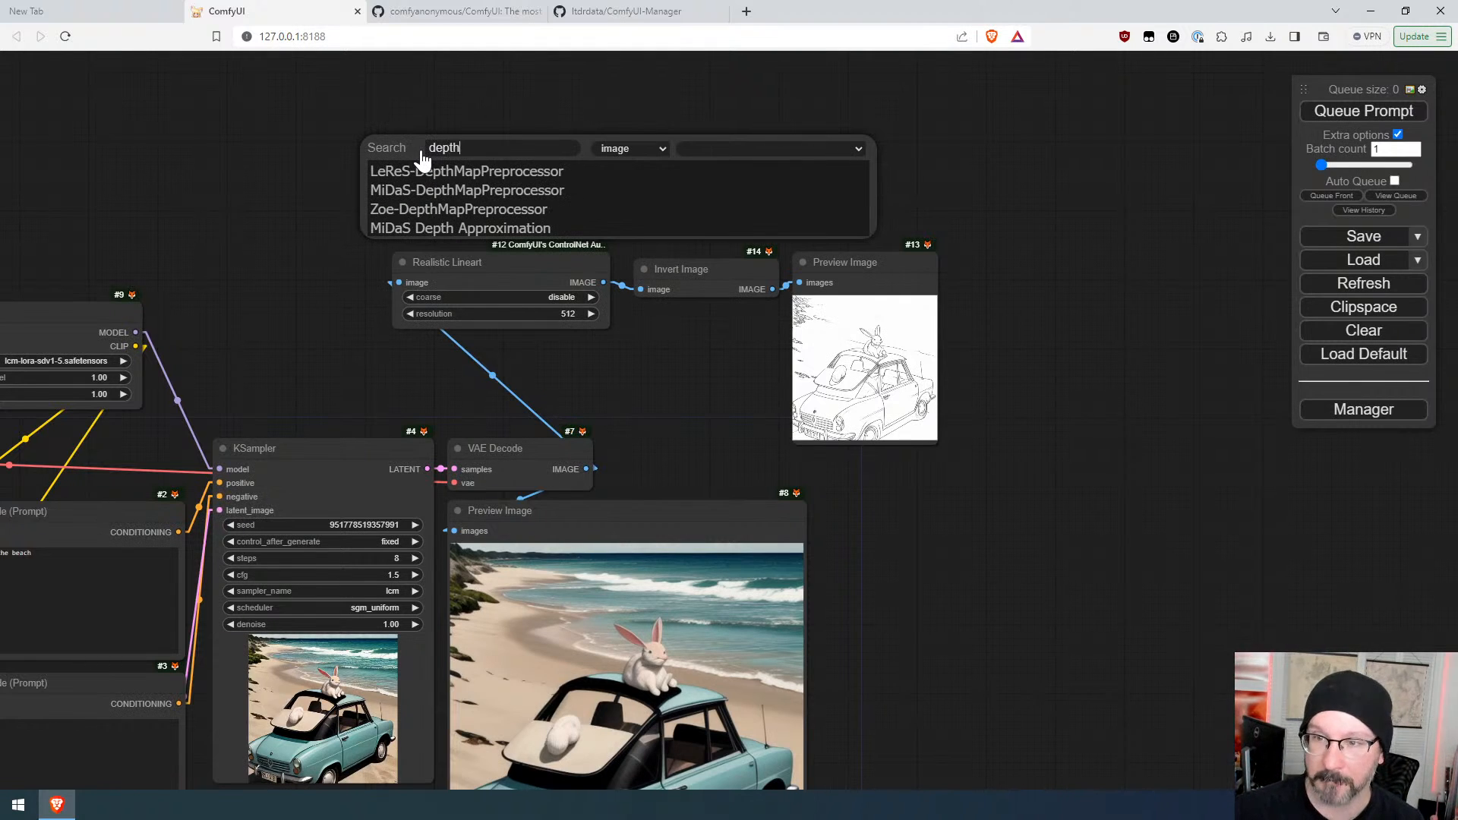
left_click(456, 191)
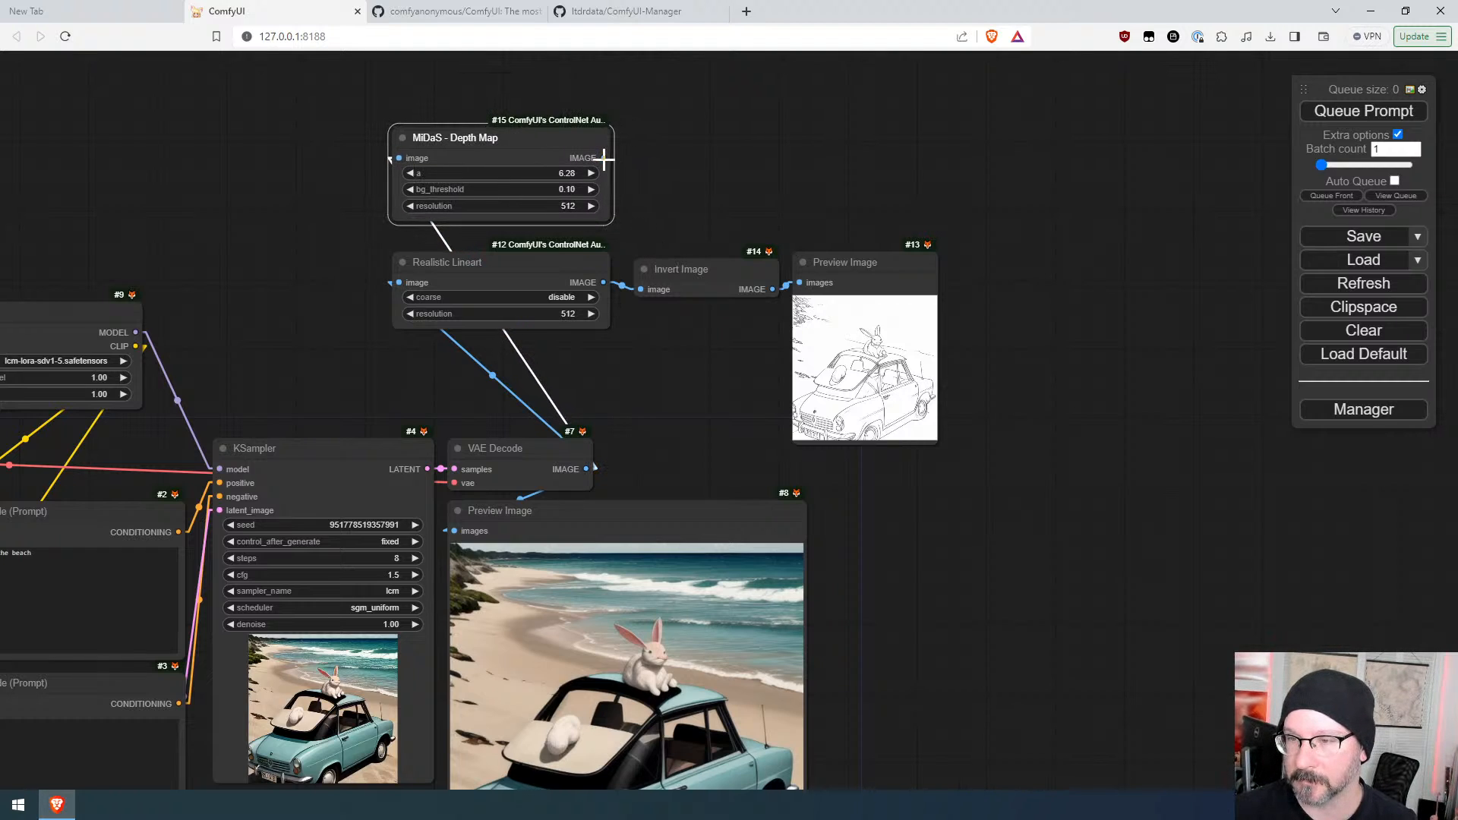
Step: Connect the MiDaS Depth Map output to a new Preview Image node and queue the prompt
left_click_drag(604, 158, 782, 156)
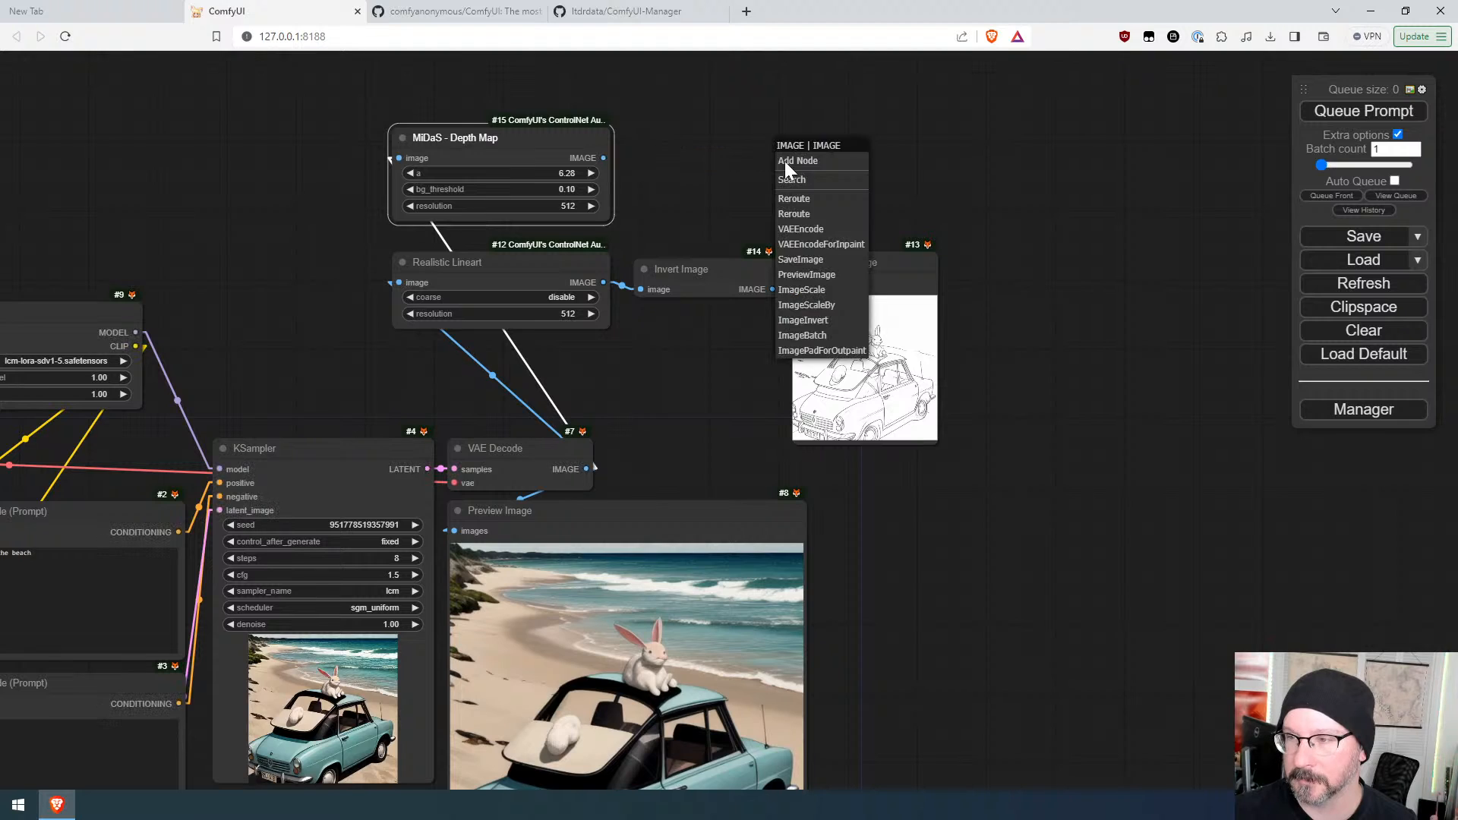
left_click(809, 275)
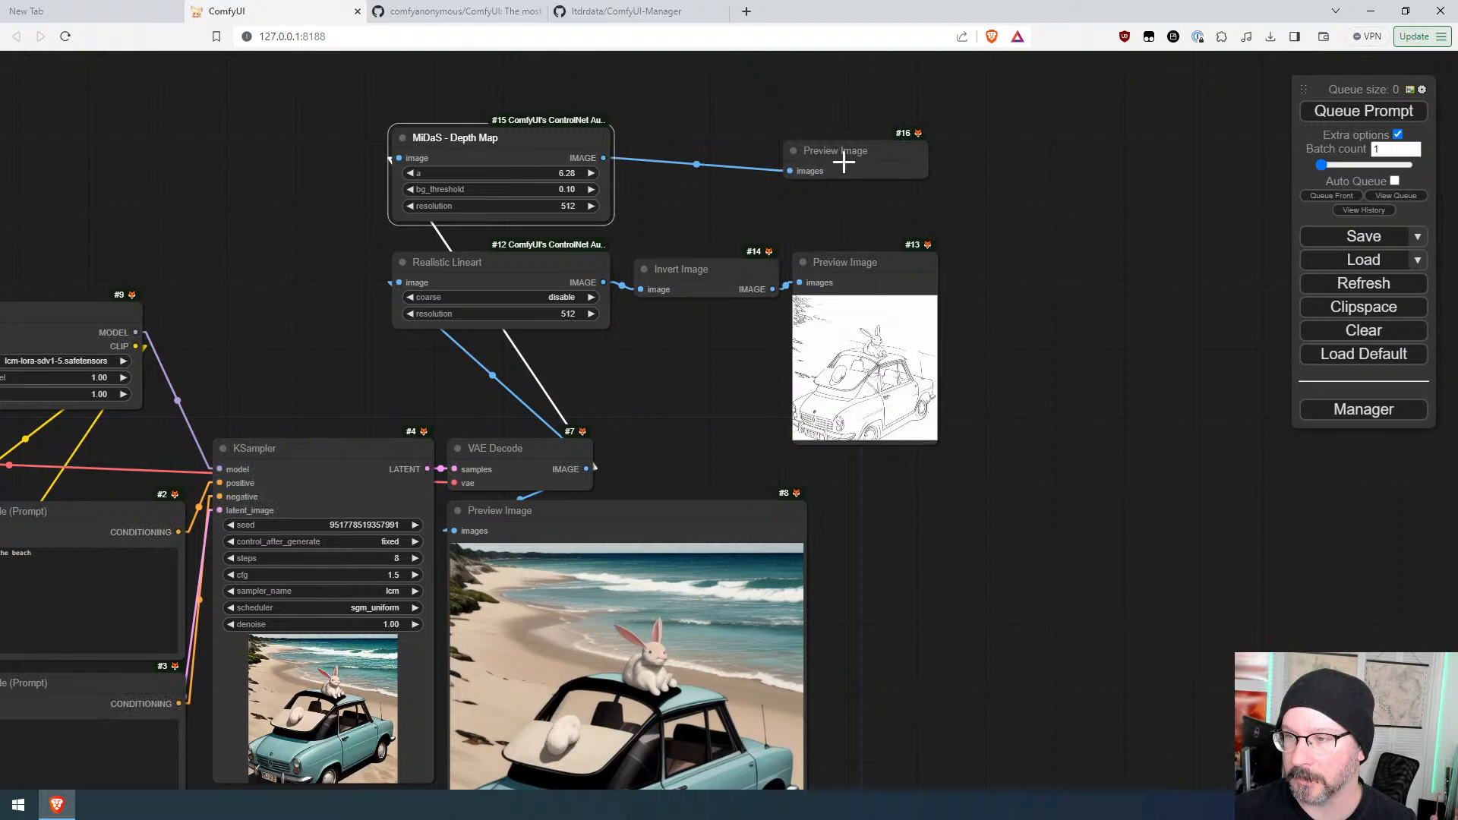
left_click_drag(852, 114, 855, 105)
left_click(1399, 110)
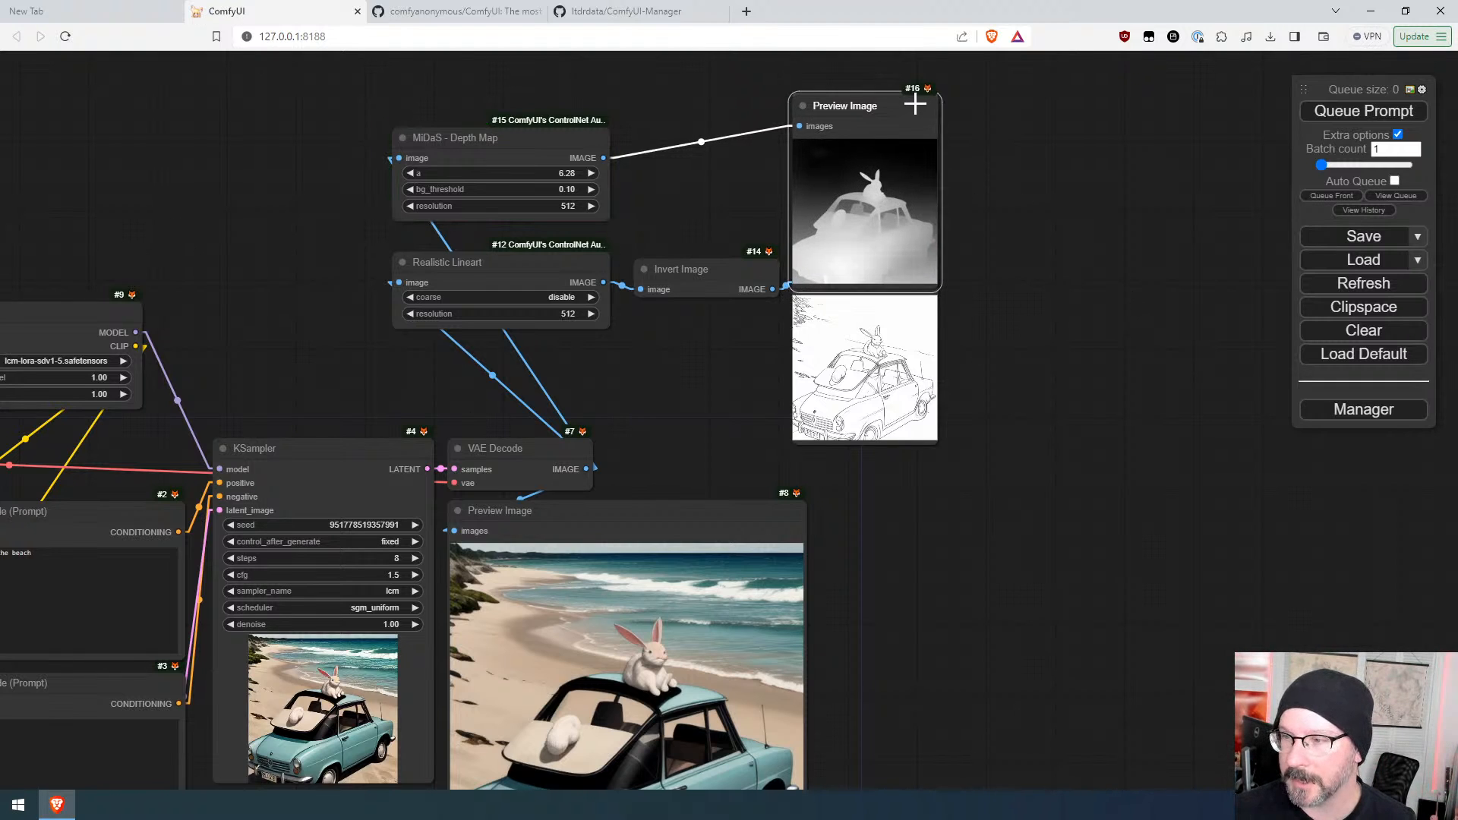
Step: Add a BAE Normal Map preprocessor fed by the VAE Decode IMAGE output, found by searching "prep"
scroll(1008, 191, "up", 10)
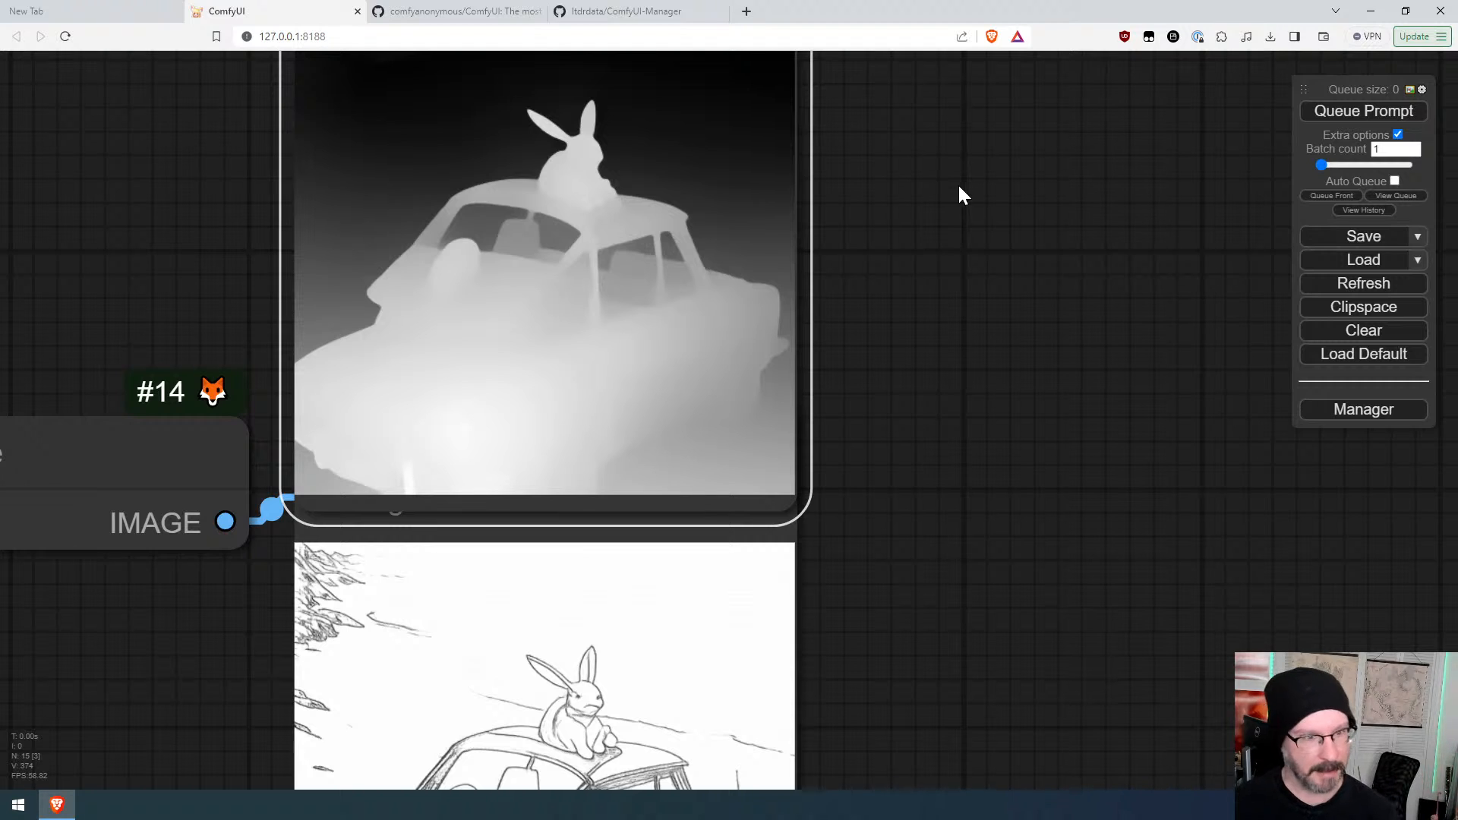
scroll(975, 177, "down", 8)
left_click_drag(975, 177, 1071, 282)
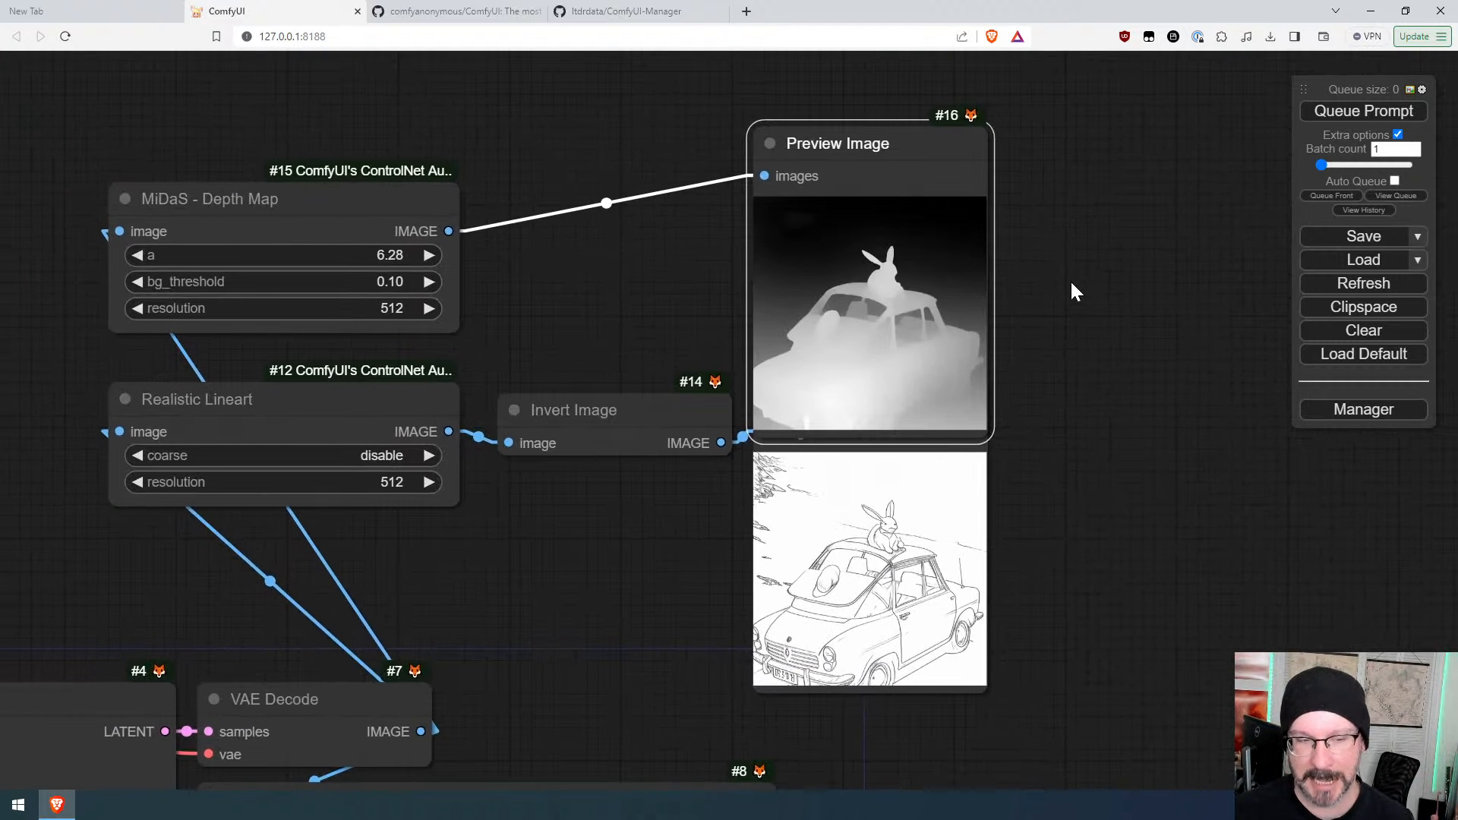
scroll(1069, 280, "down", 3)
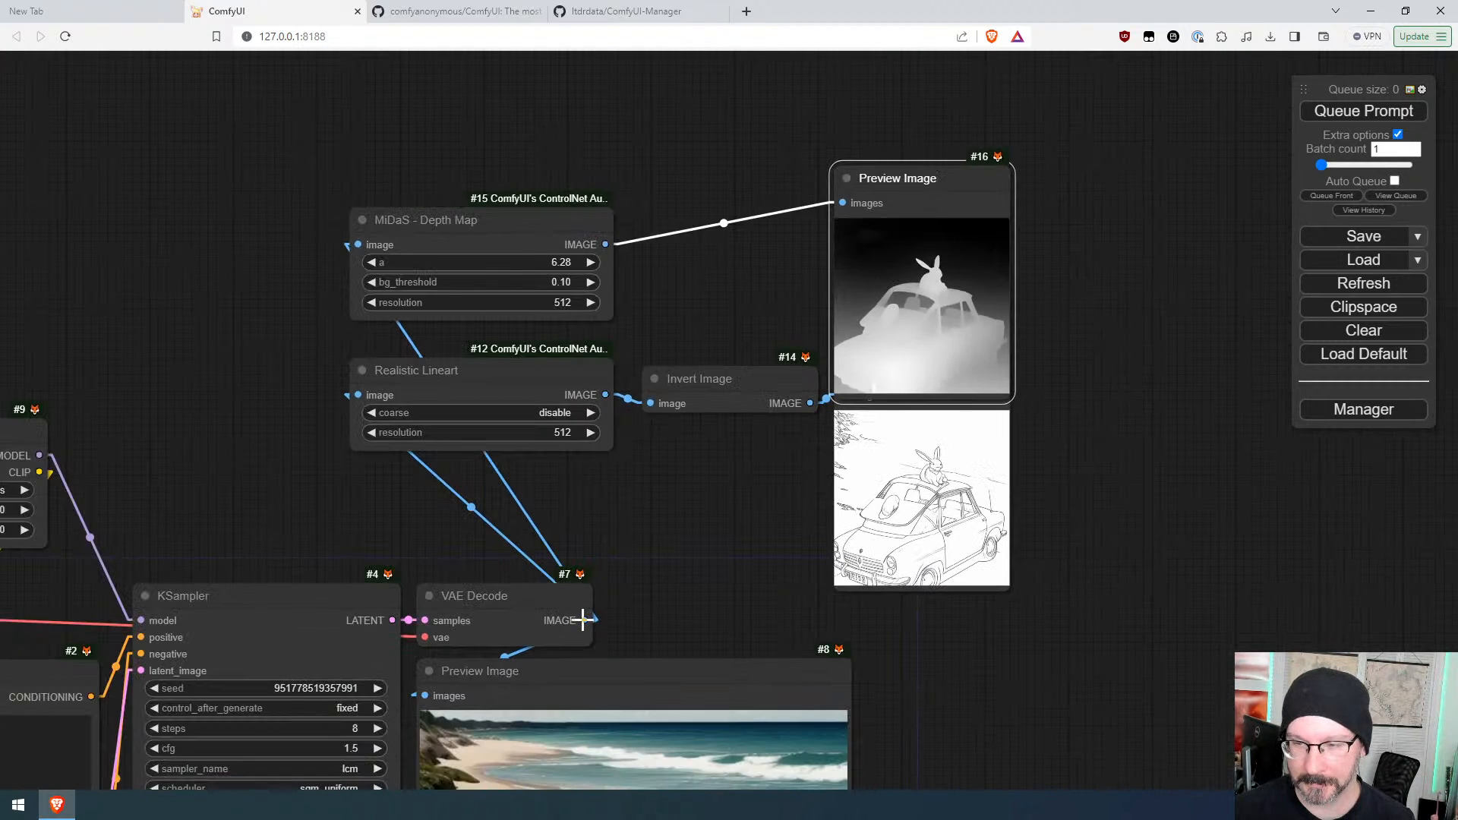
left_click_drag(569, 617, 366, 81)
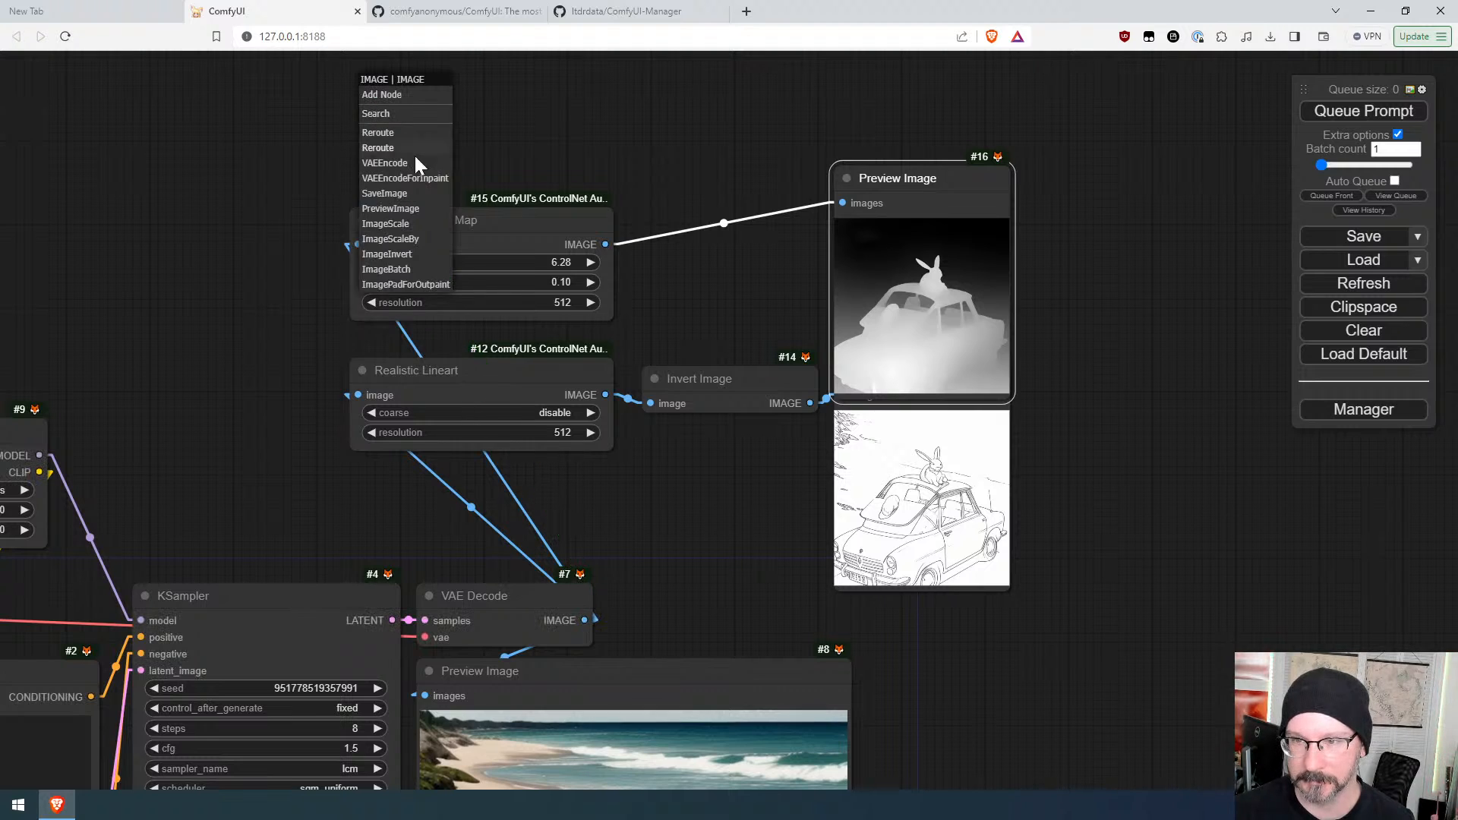
left_click(376, 113)
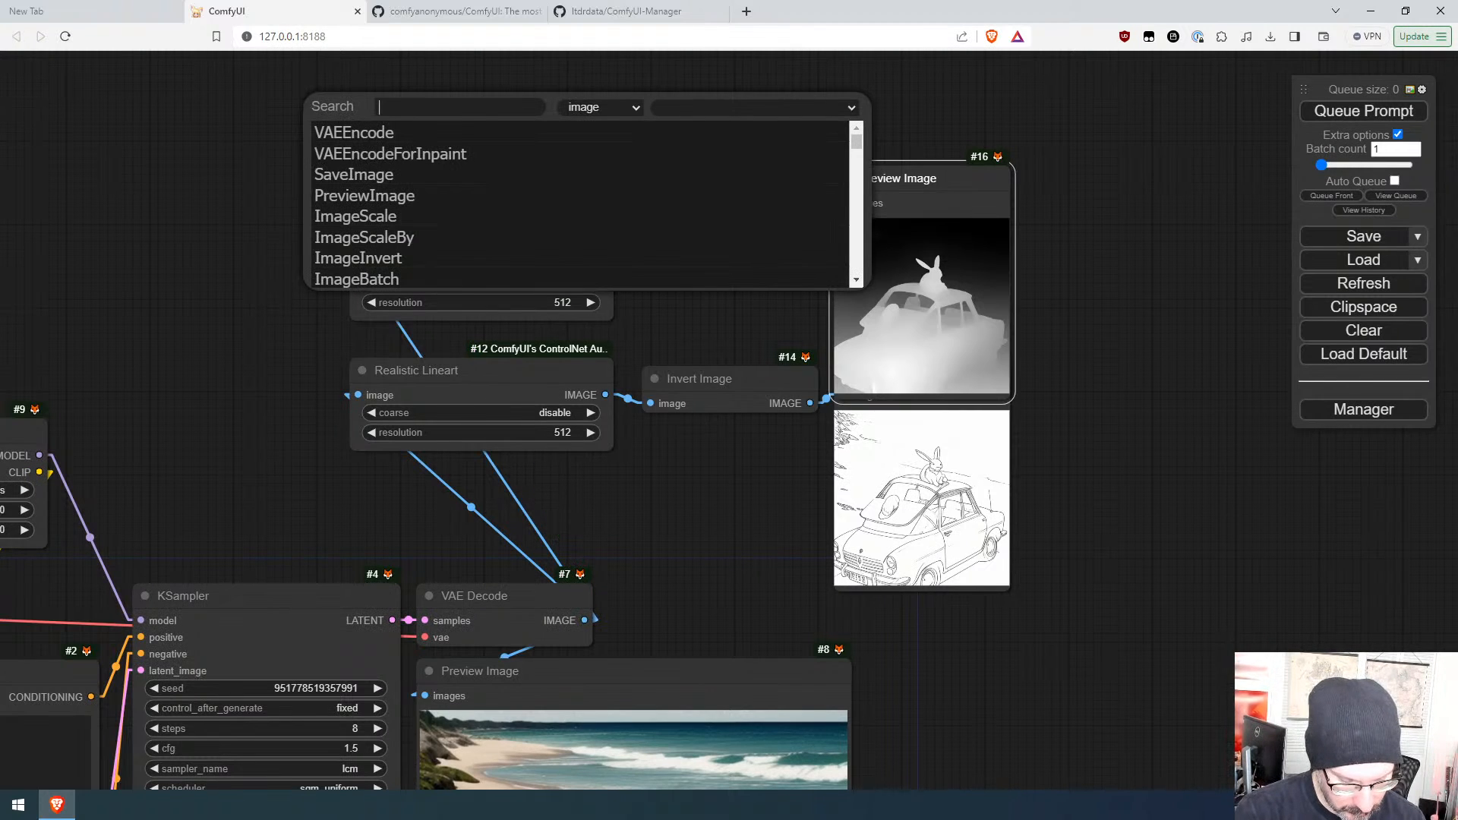
type("prep")
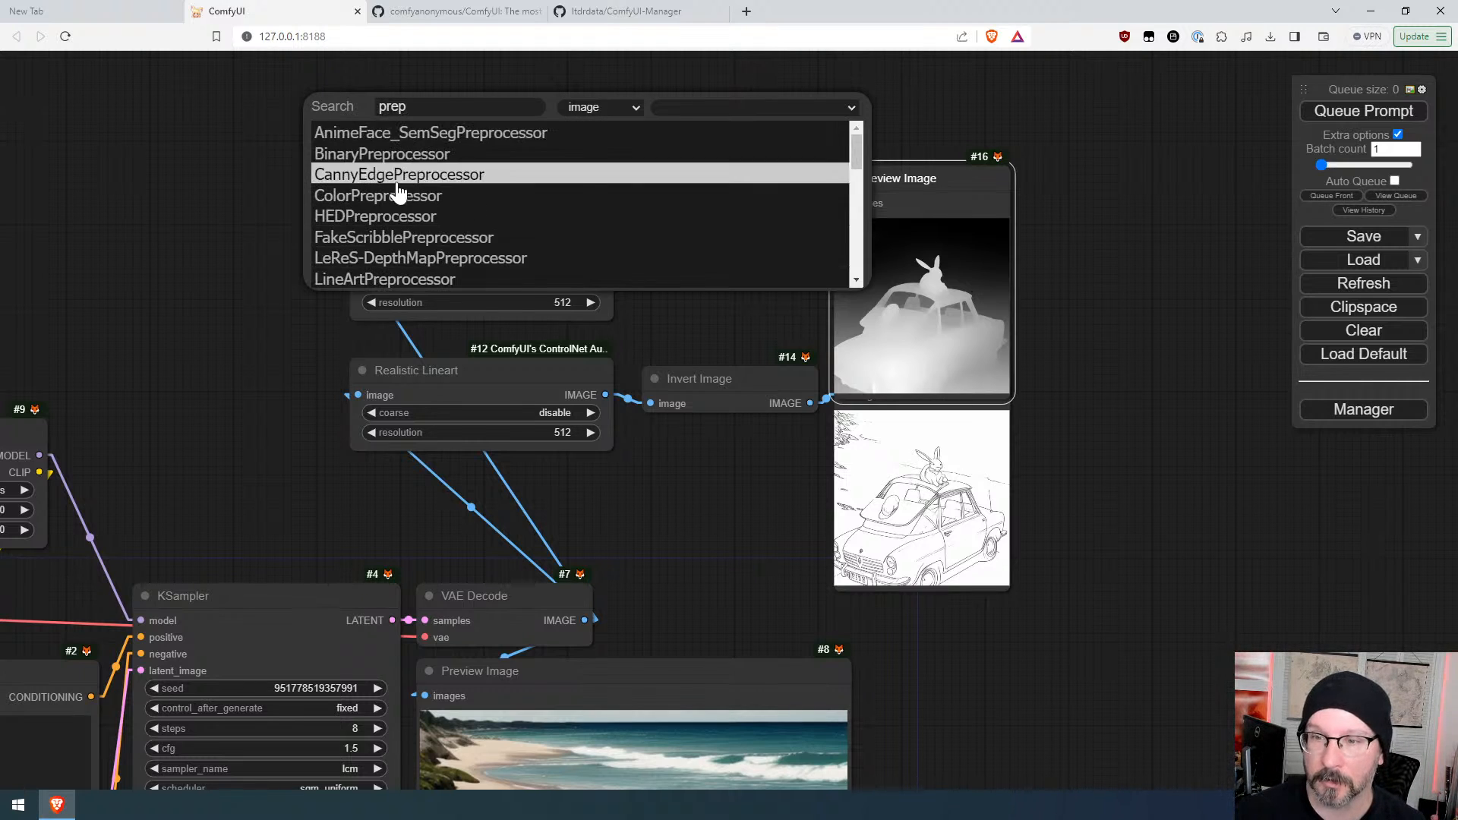
scroll(423, 207, "down", 2)
scroll(423, 207, "down", 3)
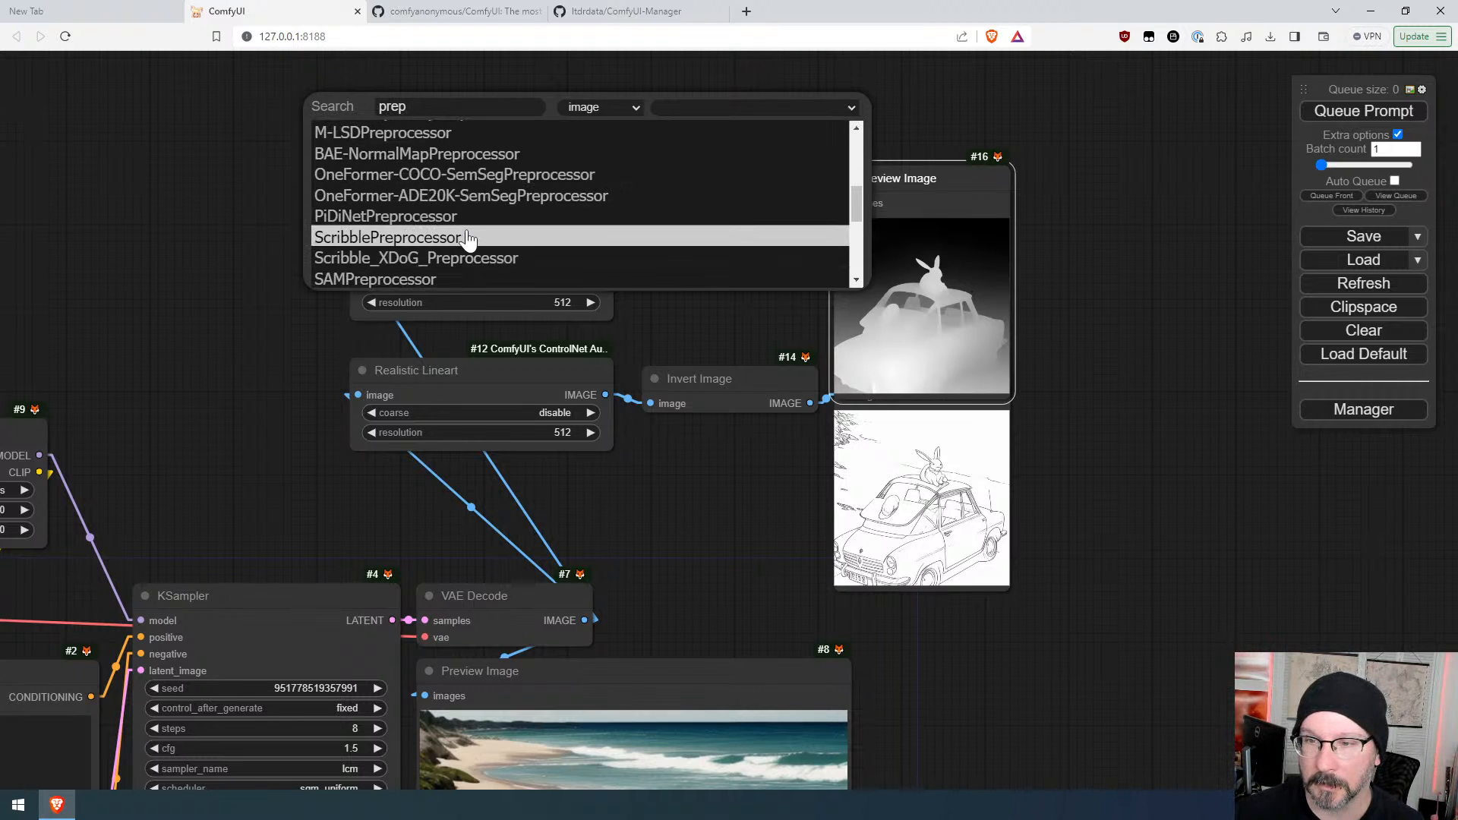
scroll(466, 238, "up", 2)
left_click(465, 236)
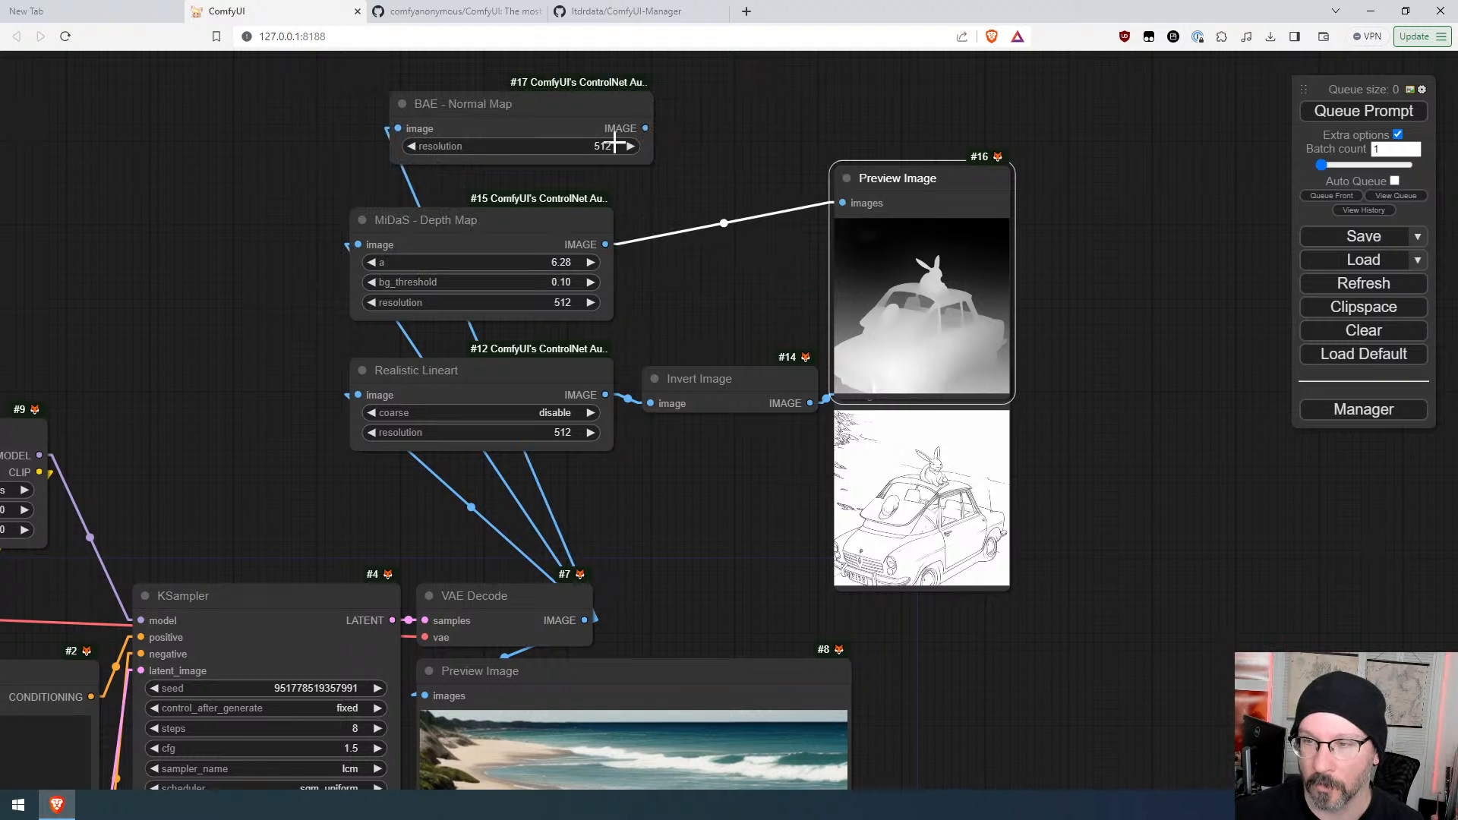
left_click_drag(573, 94, 525, 92)
Step: Connect the BAE Normal Map output to a new Preview Image node, queue the prompt, and arrange the preview nodes
scroll(709, 129, "down", 5)
left_click_drag(713, 134, 755, 103)
left_click(739, 272)
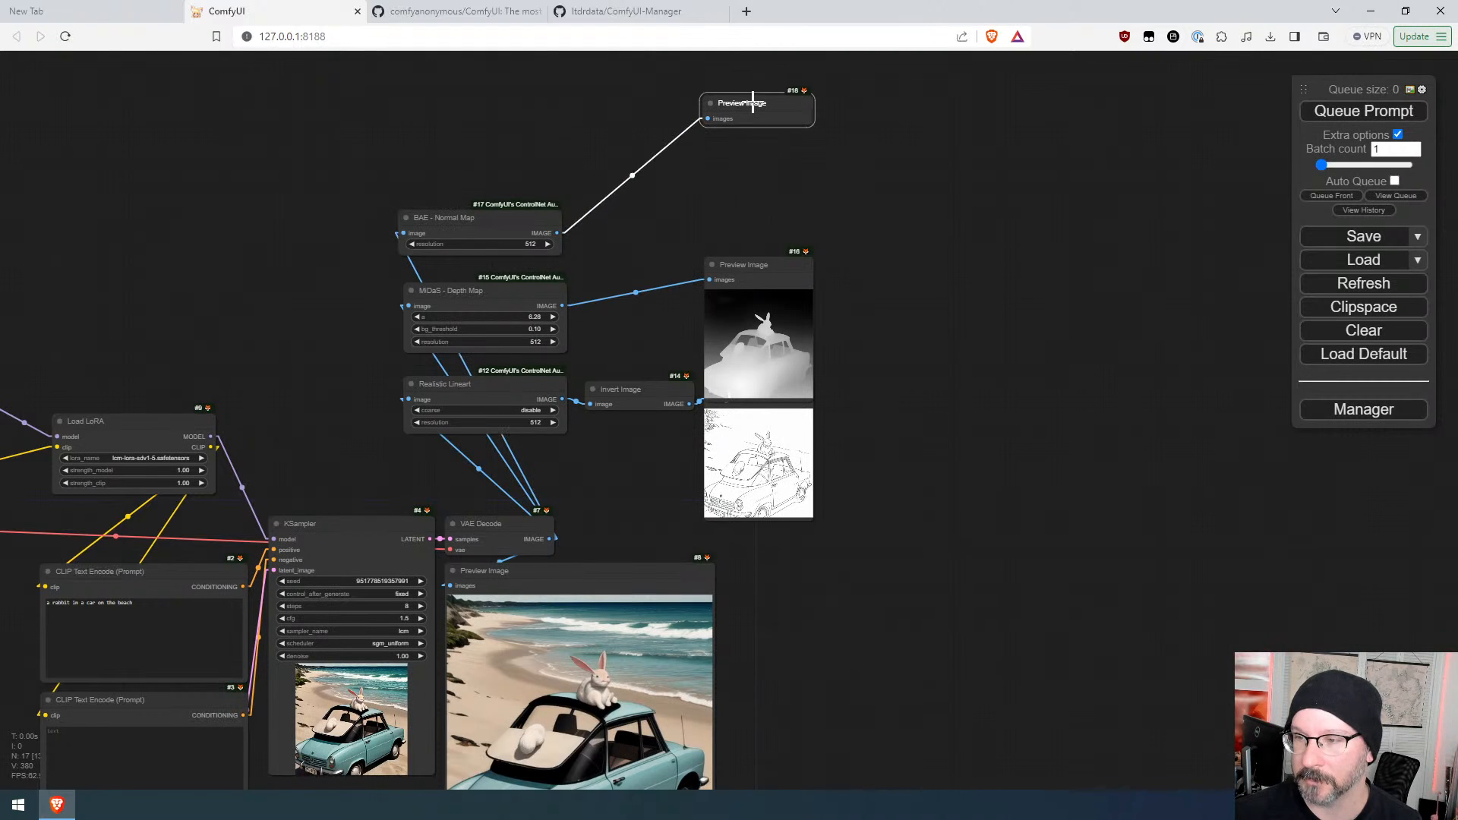
left_click(1390, 114)
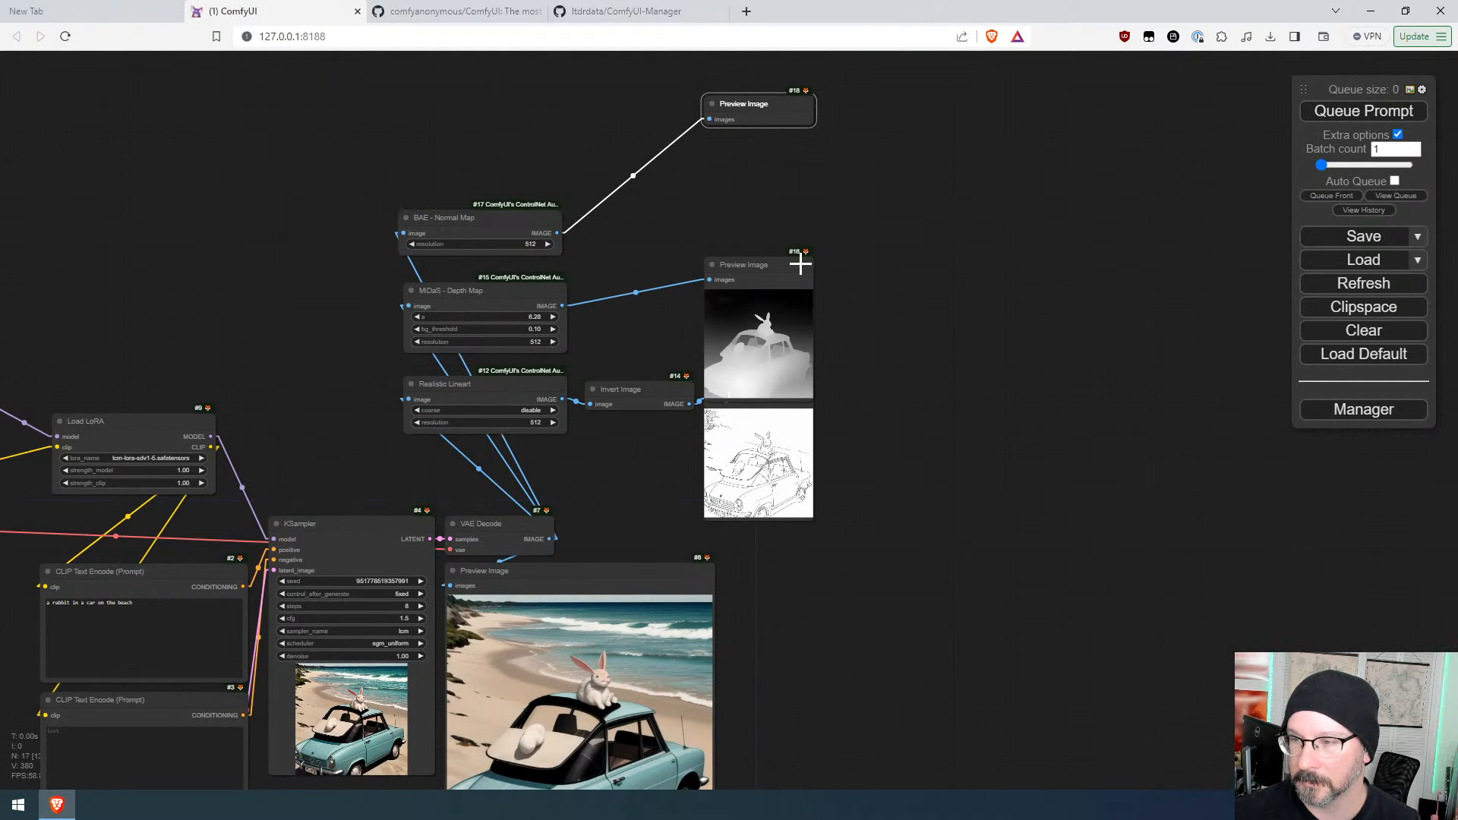
mouse_move(784, 263)
left_mouse_down()
mouse_move(785, 221)
mouse_move(784, 235)
left_mouse_up()
left_click_drag(772, 106, 769, 85)
left_click(882, 342)
scroll(885, 268, "up", 6)
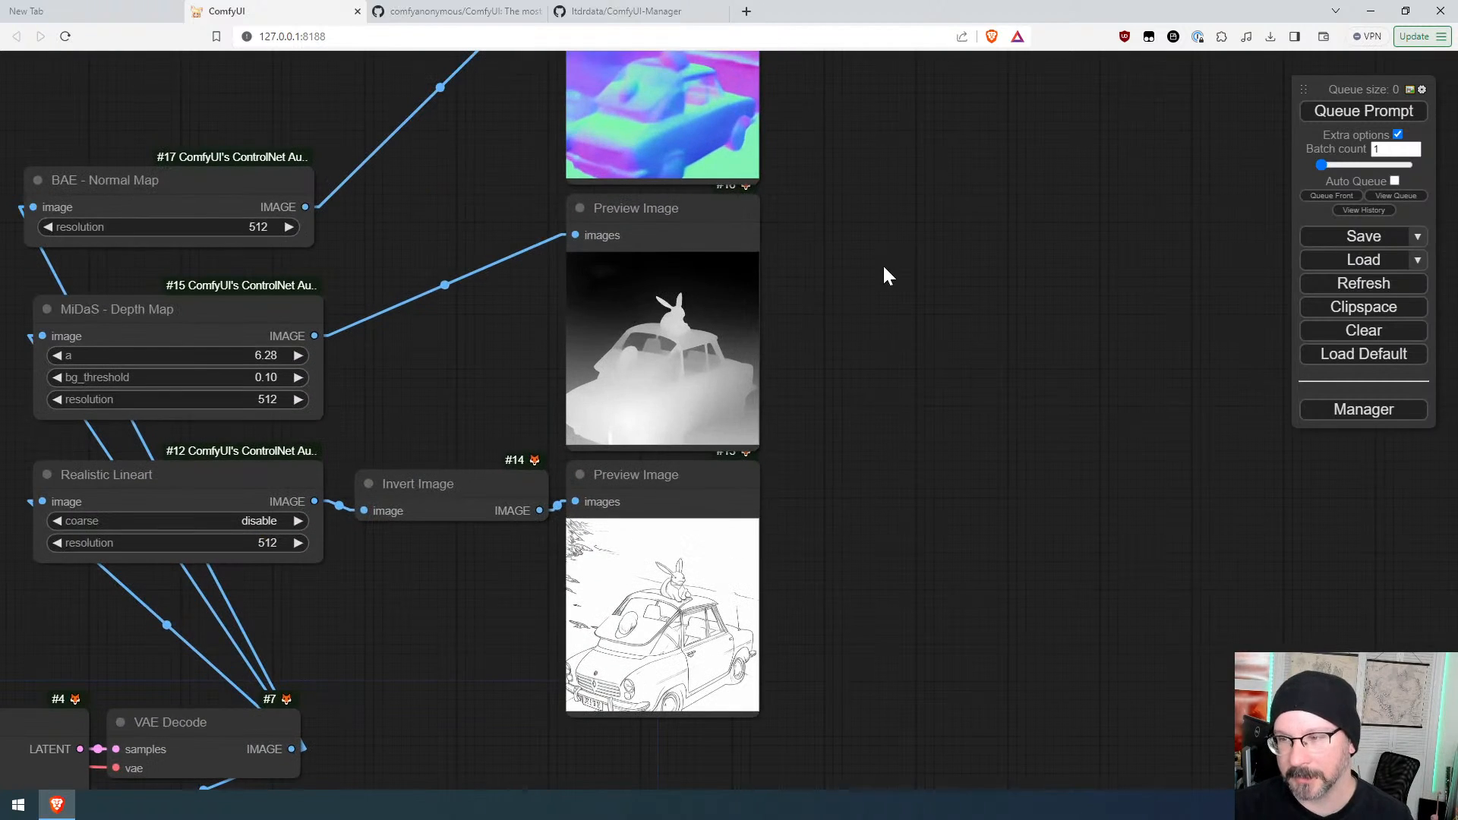
left_click_drag(870, 226, 872, 397)
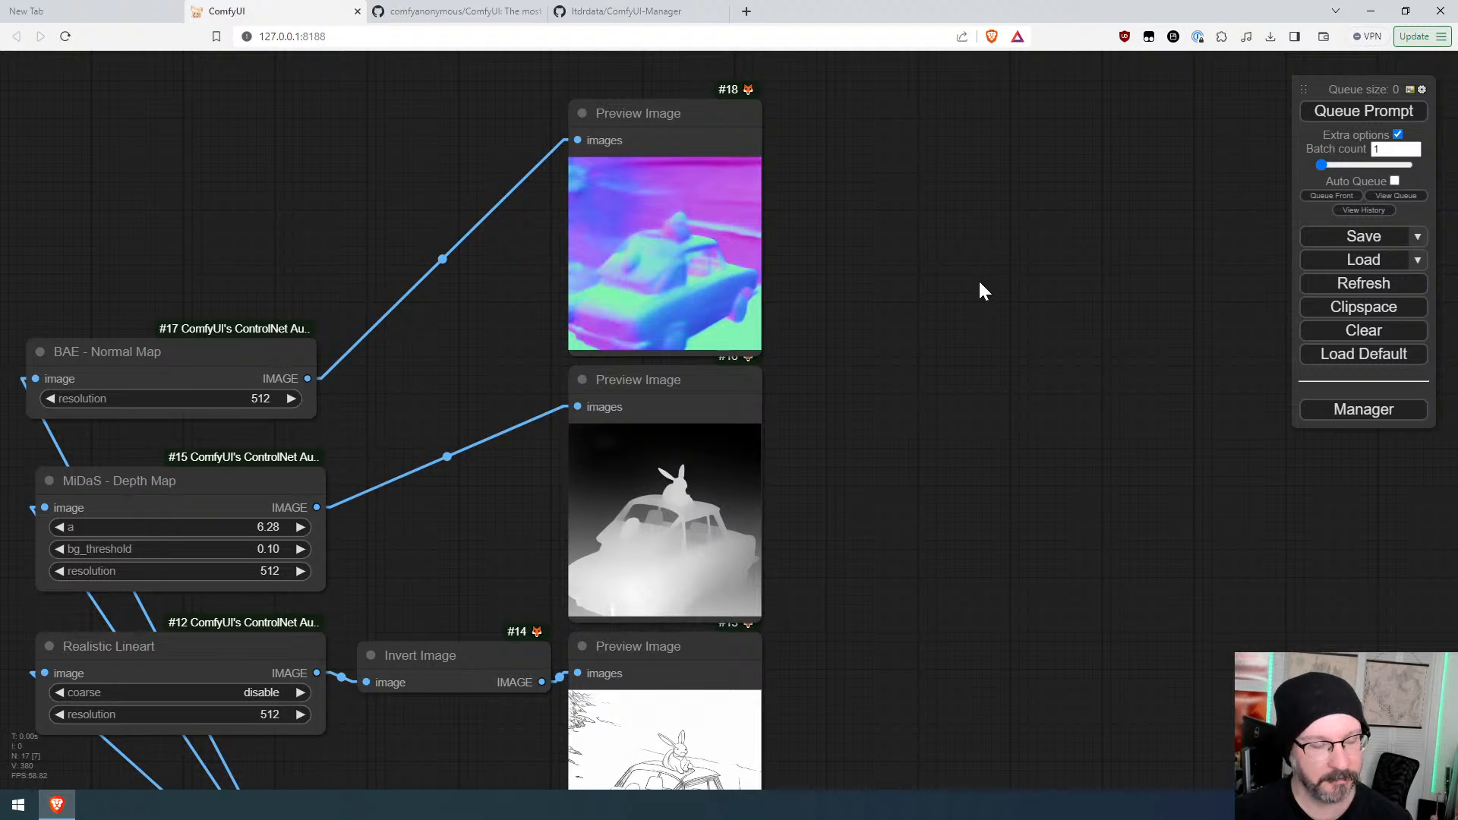
Step: Replace the positive prompt with "a rocky texture repeating" and queue the prompt
left_click_drag(862, 624, 1000, 94)
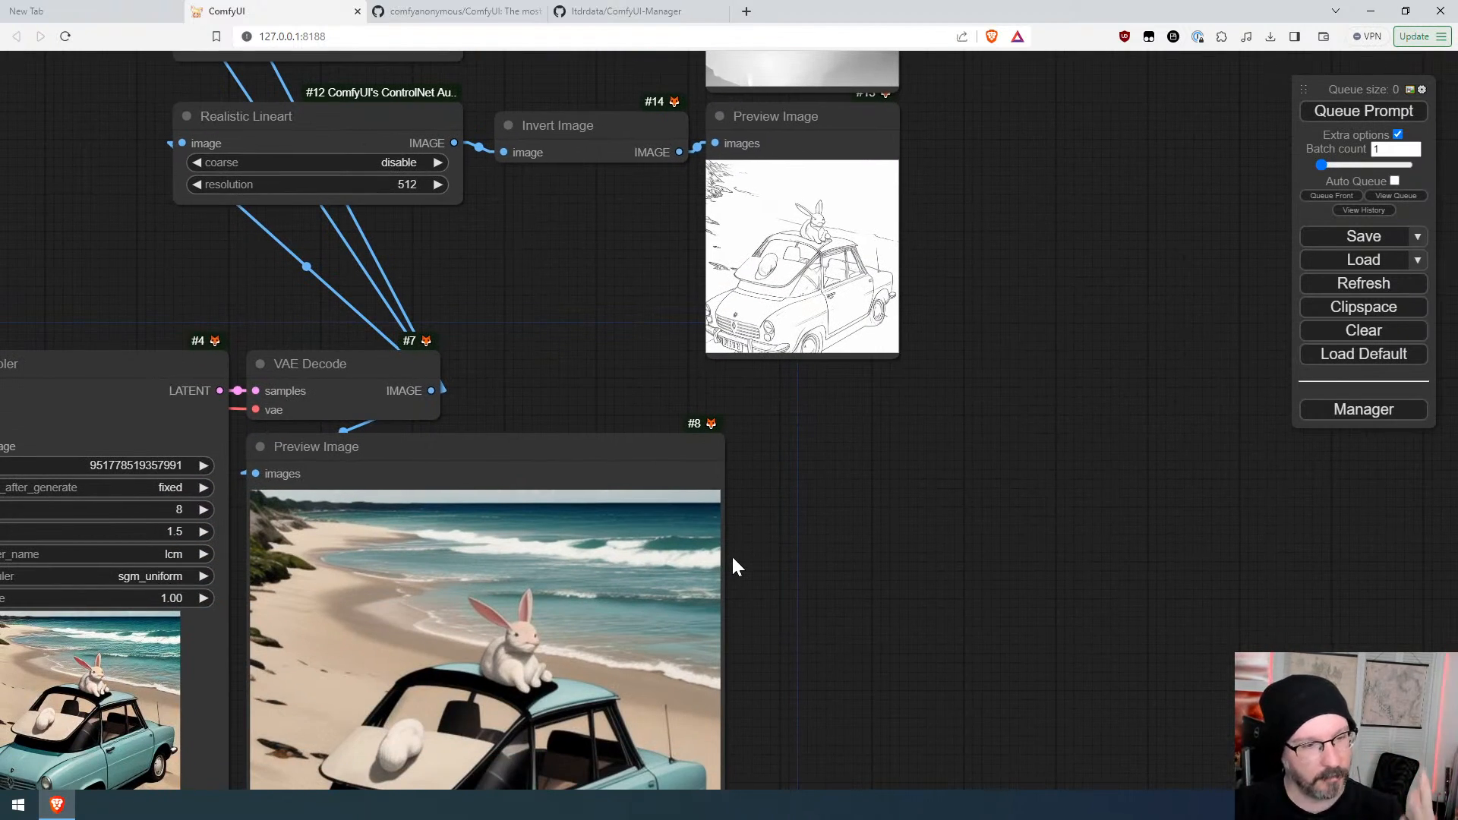
left_click_drag(956, 274, 912, 579)
scroll(916, 646, "down", 2)
scroll(913, 623, "down", 1)
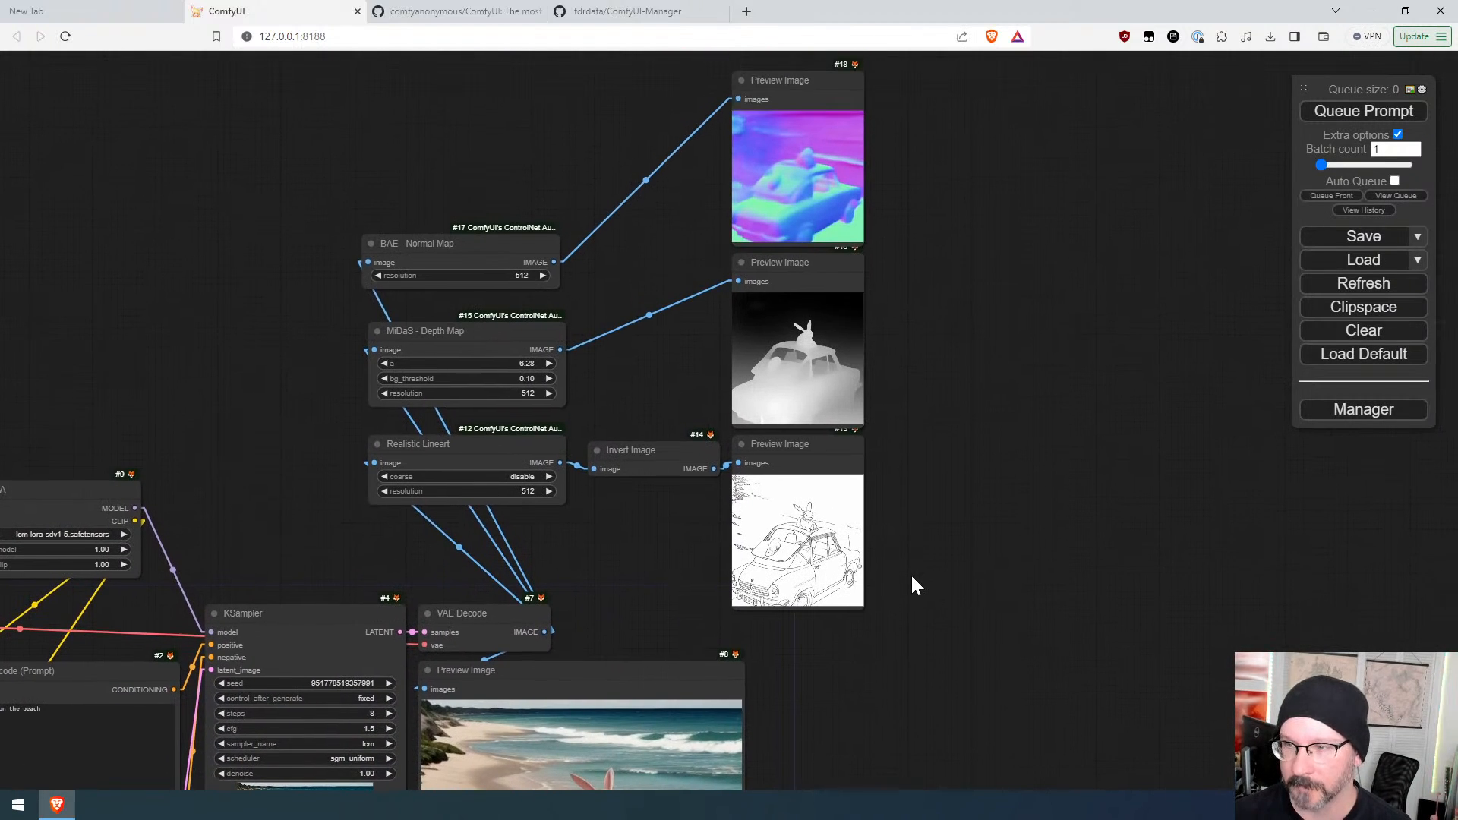
left_click_drag(908, 648, 966, 250)
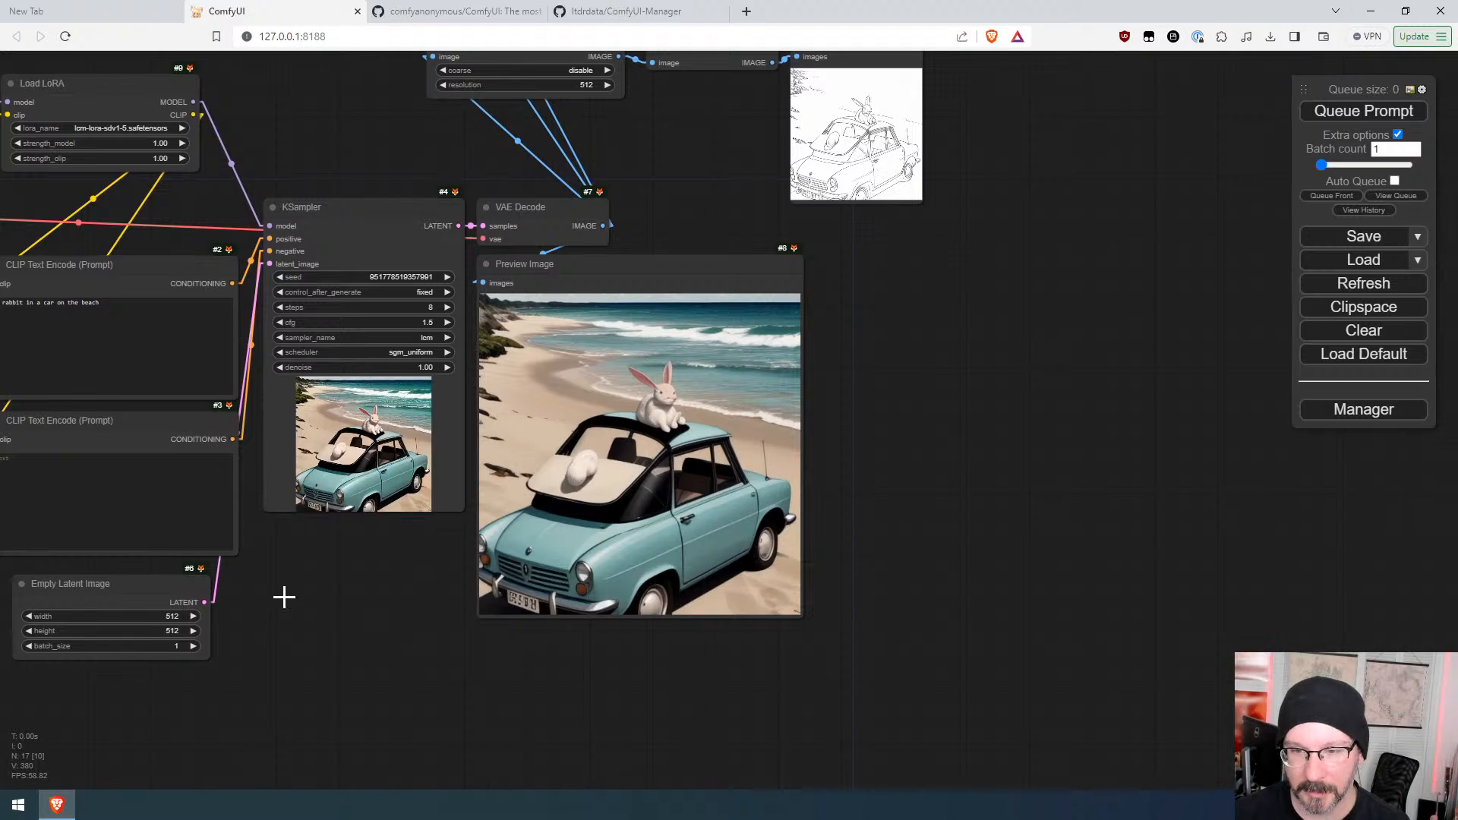
left_click_drag(283, 595, 670, 671)
left_click_drag(352, 376, 436, 376)
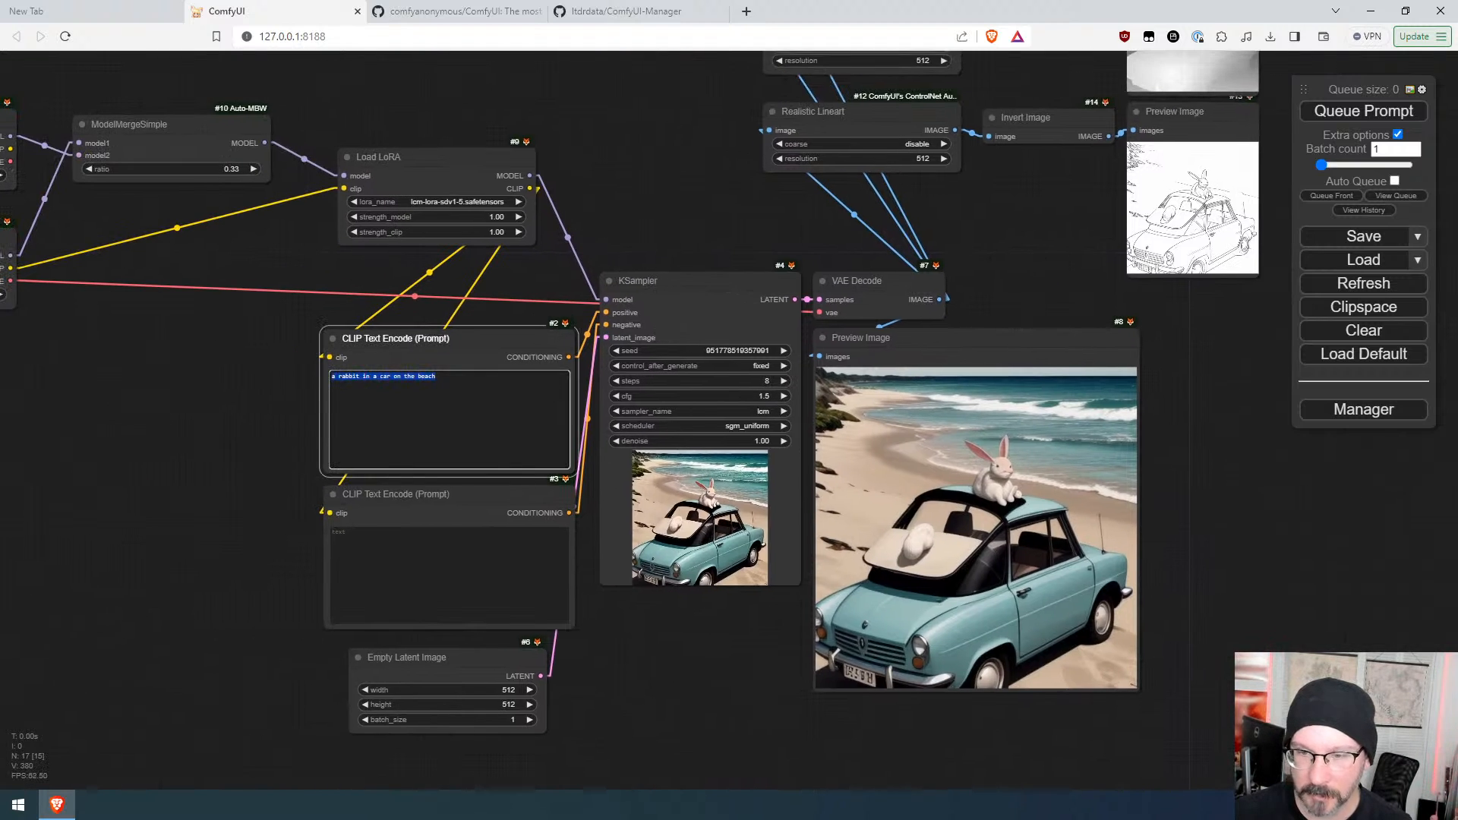
type("a rocket")
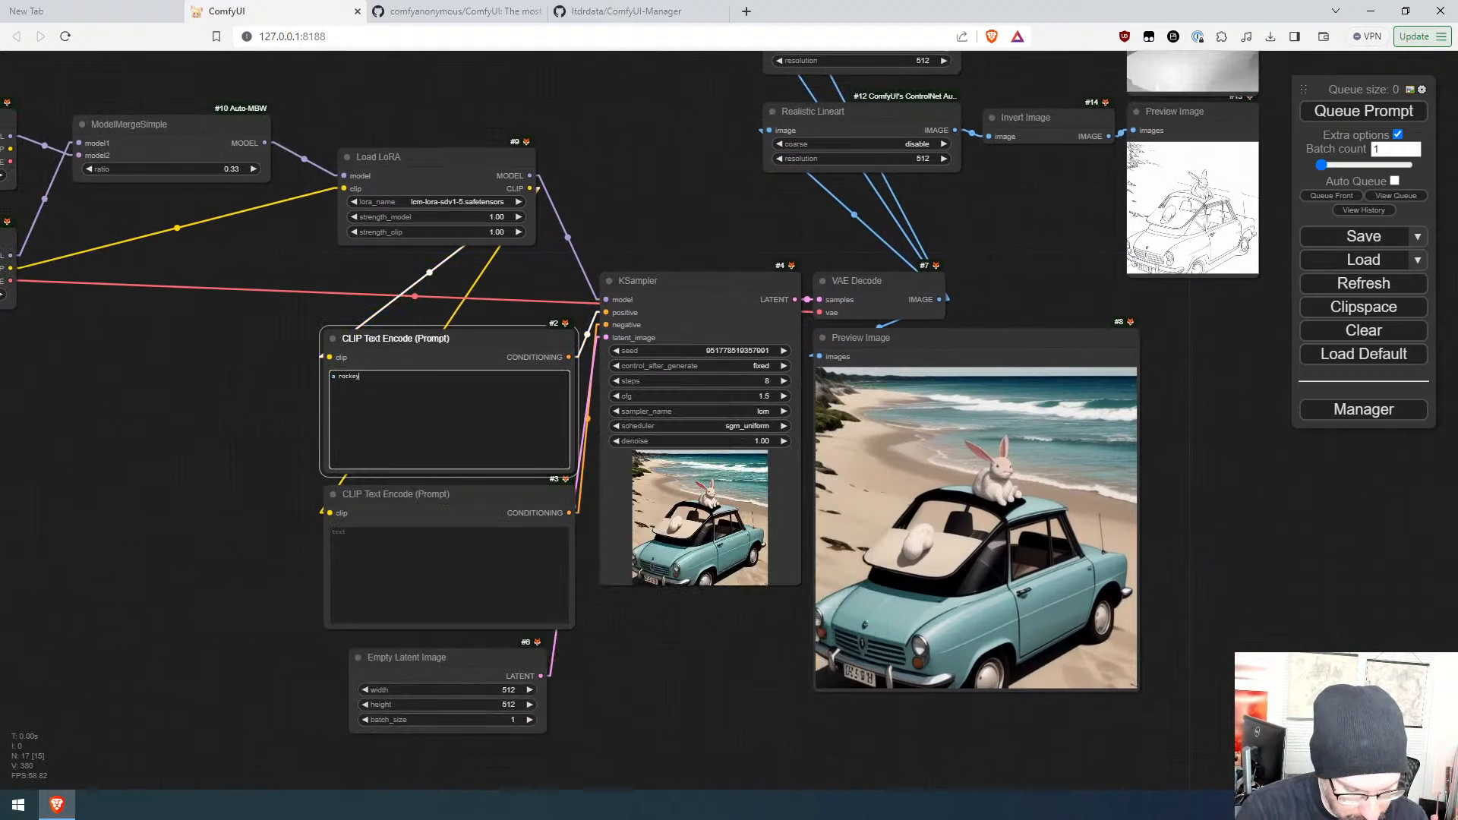
type(" texture ro")
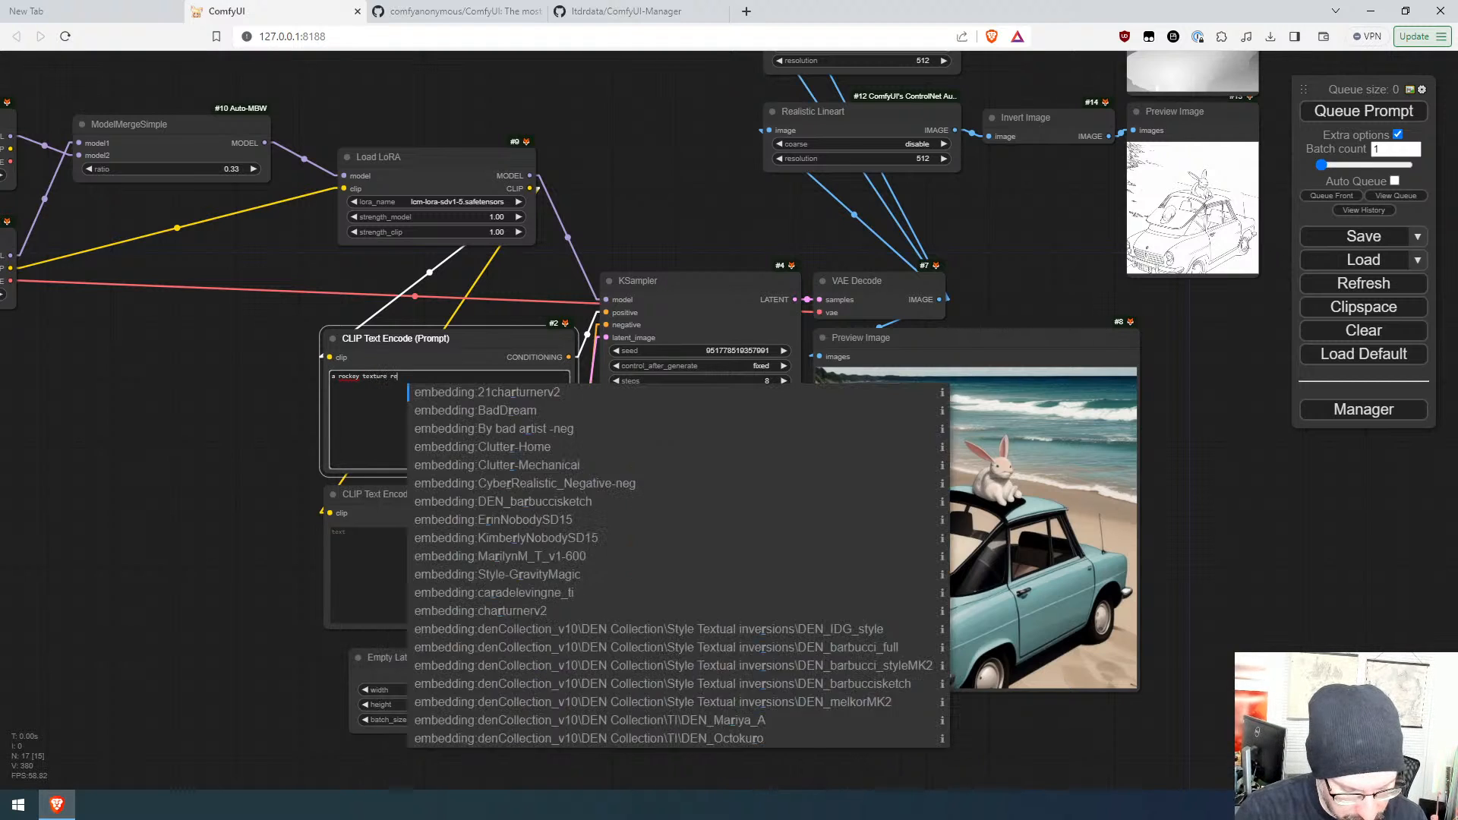
key("BackSpace")
type("epeating")
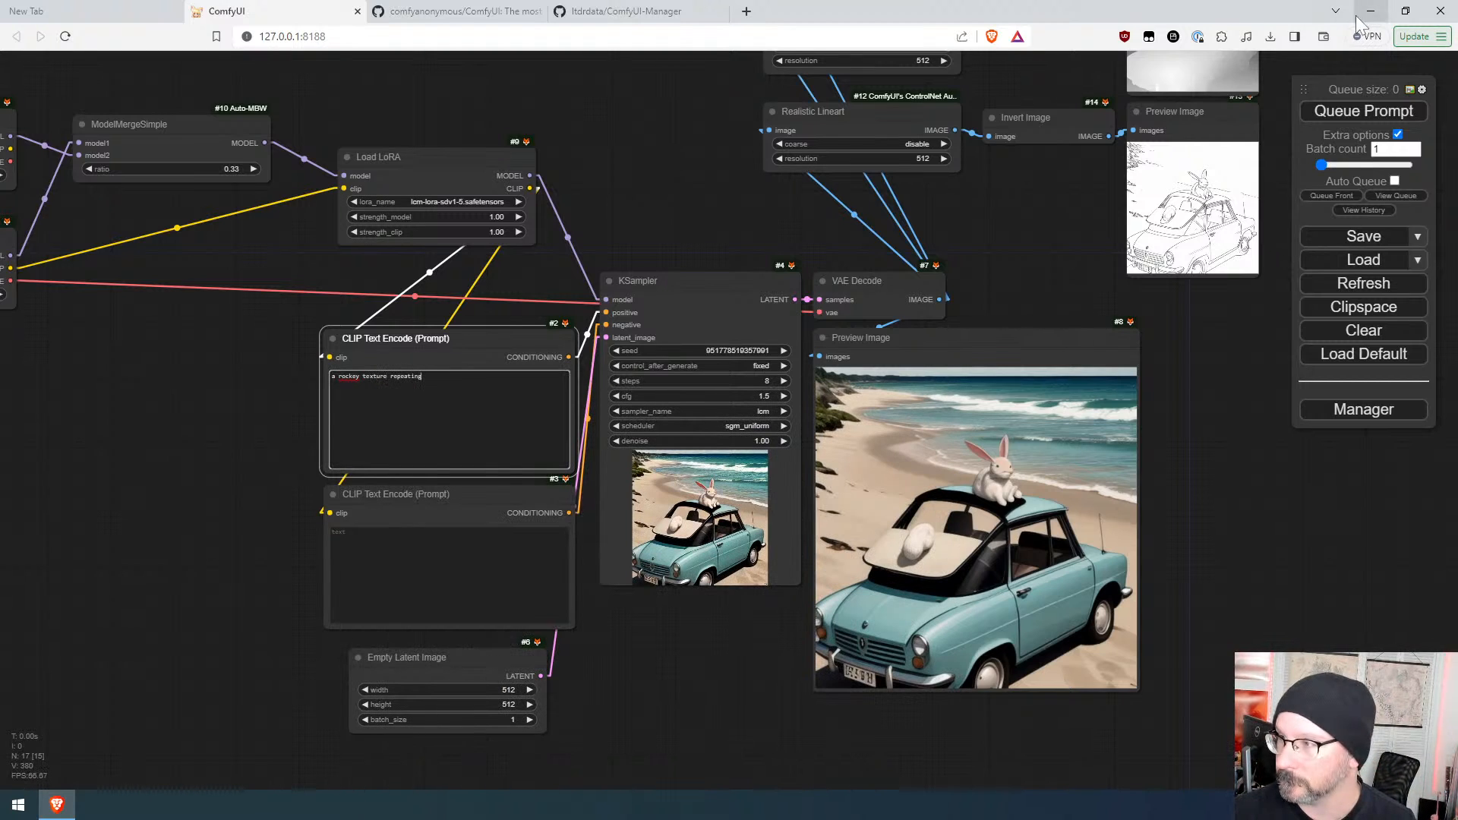
key("BackSpace")
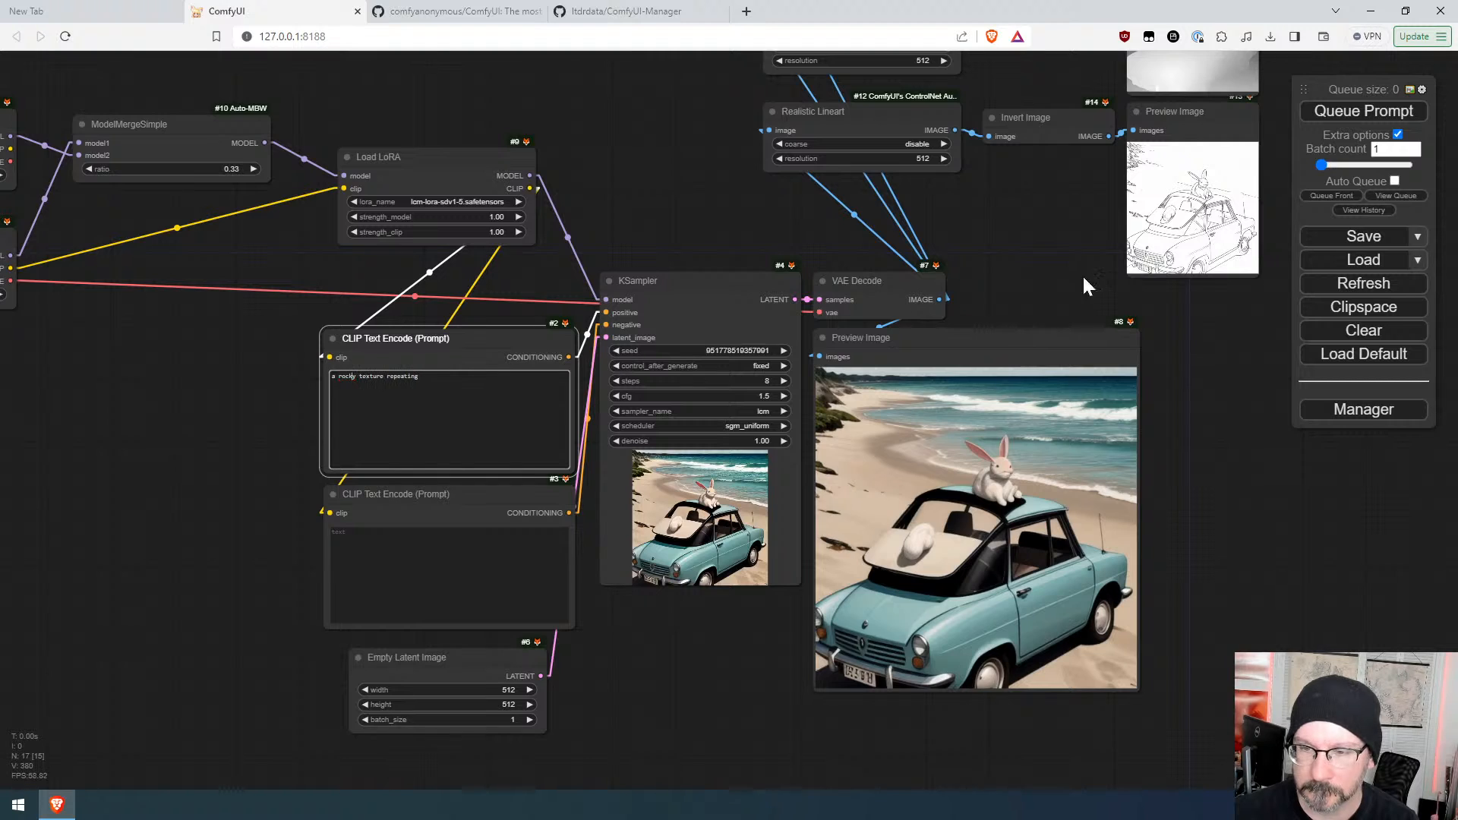
left_click(1375, 120)
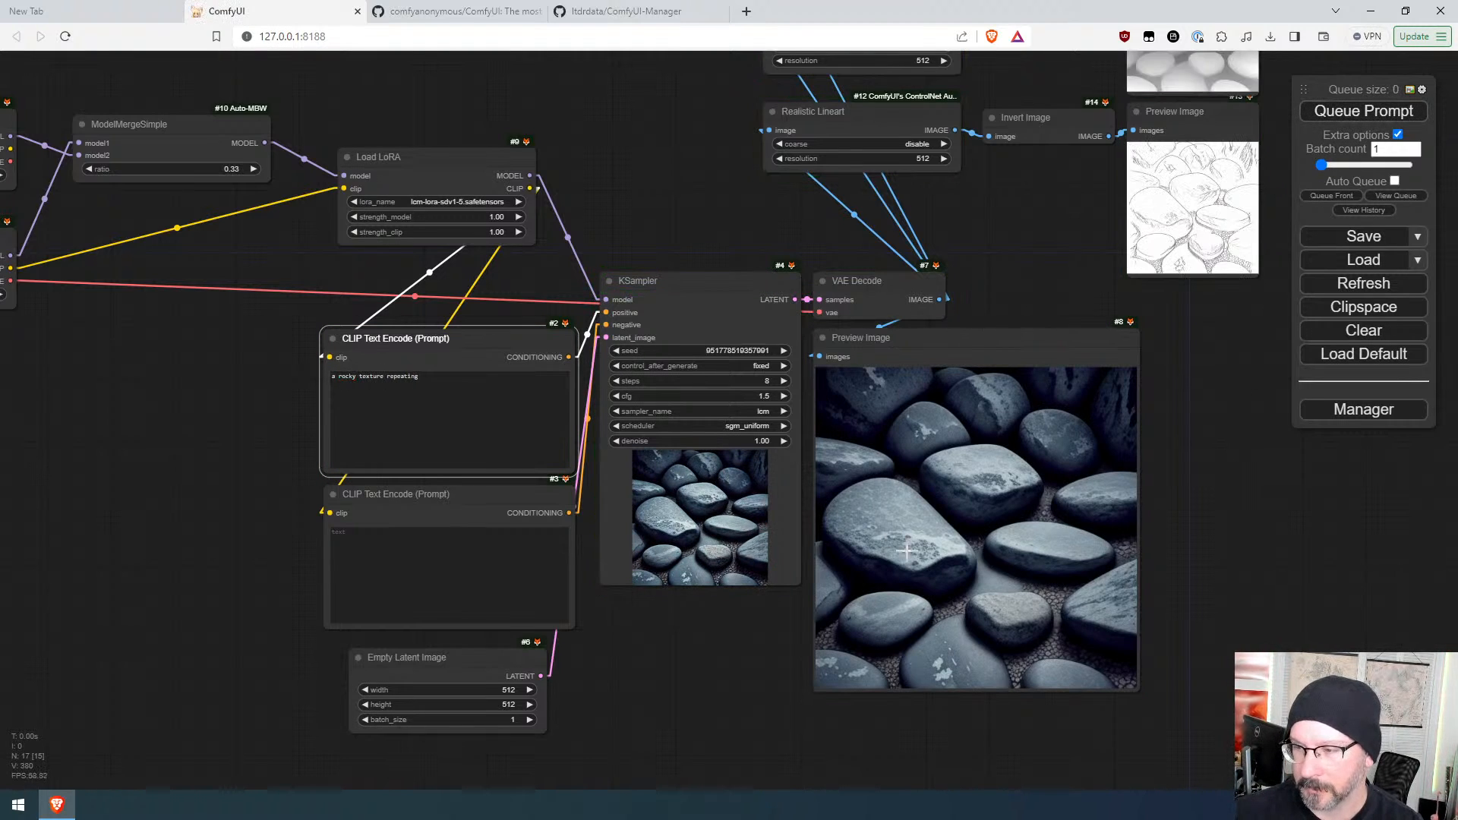
Step: Inspect the generated rock image and its lineart, depth and normal map previews
left_click_drag(1216, 384, 983, 93)
scroll(980, 292, "up", 7)
left_click_drag(942, 562, 1146, 132)
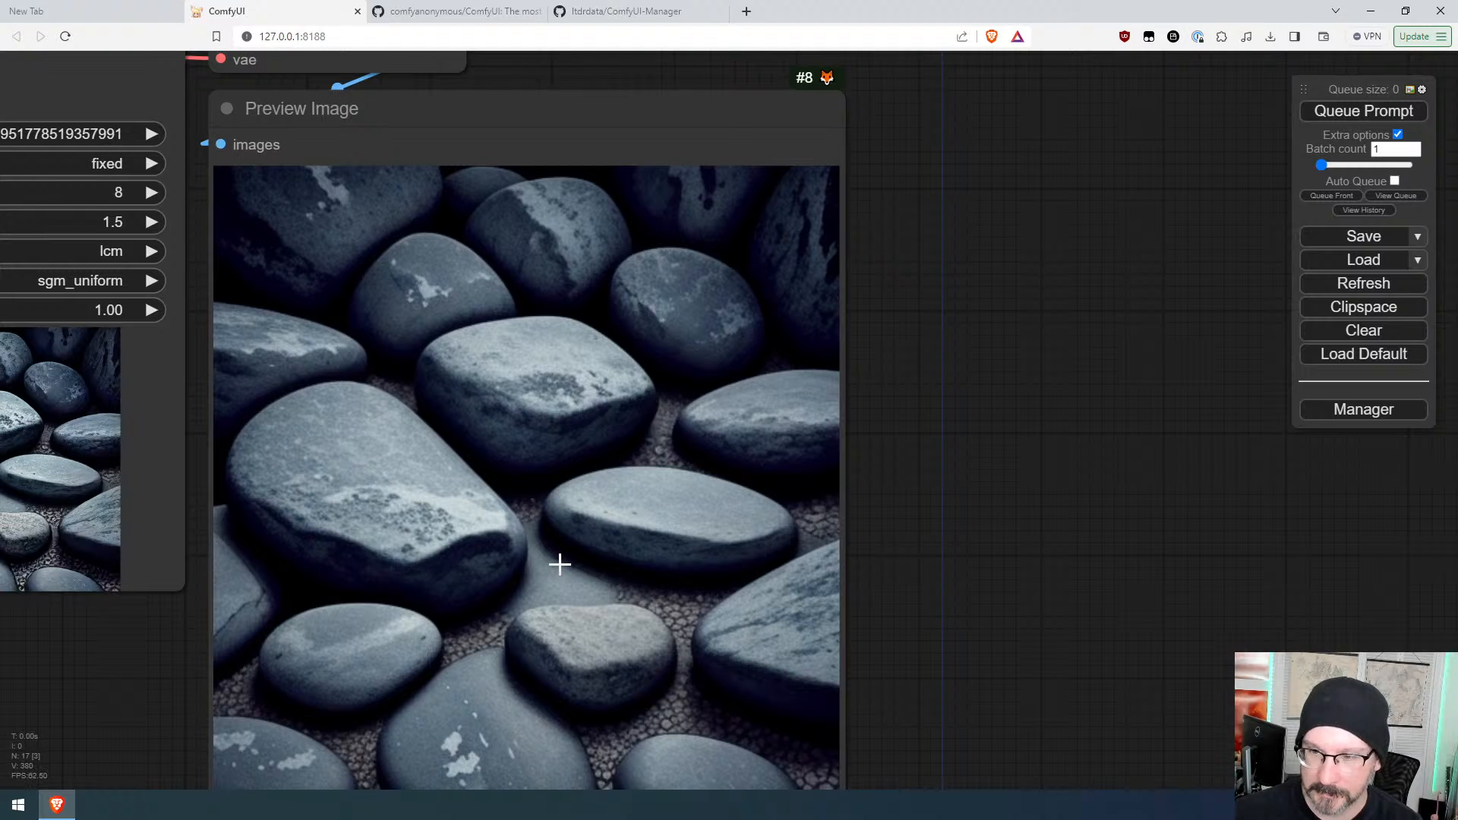
scroll(560, 564, "down", 4)
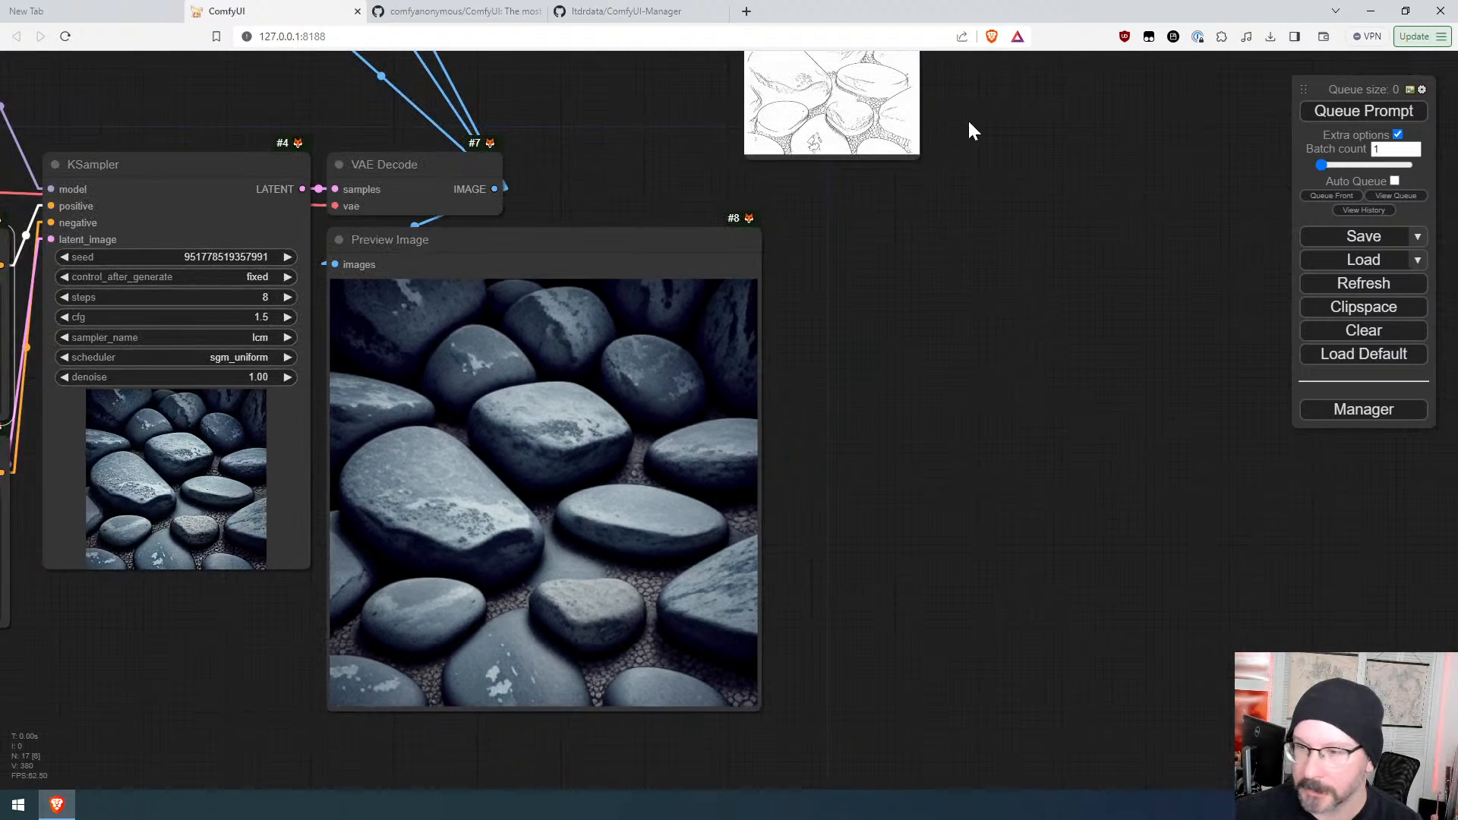
left_click_drag(968, 118, 886, 690)
scroll(723, 470, "up", 1)
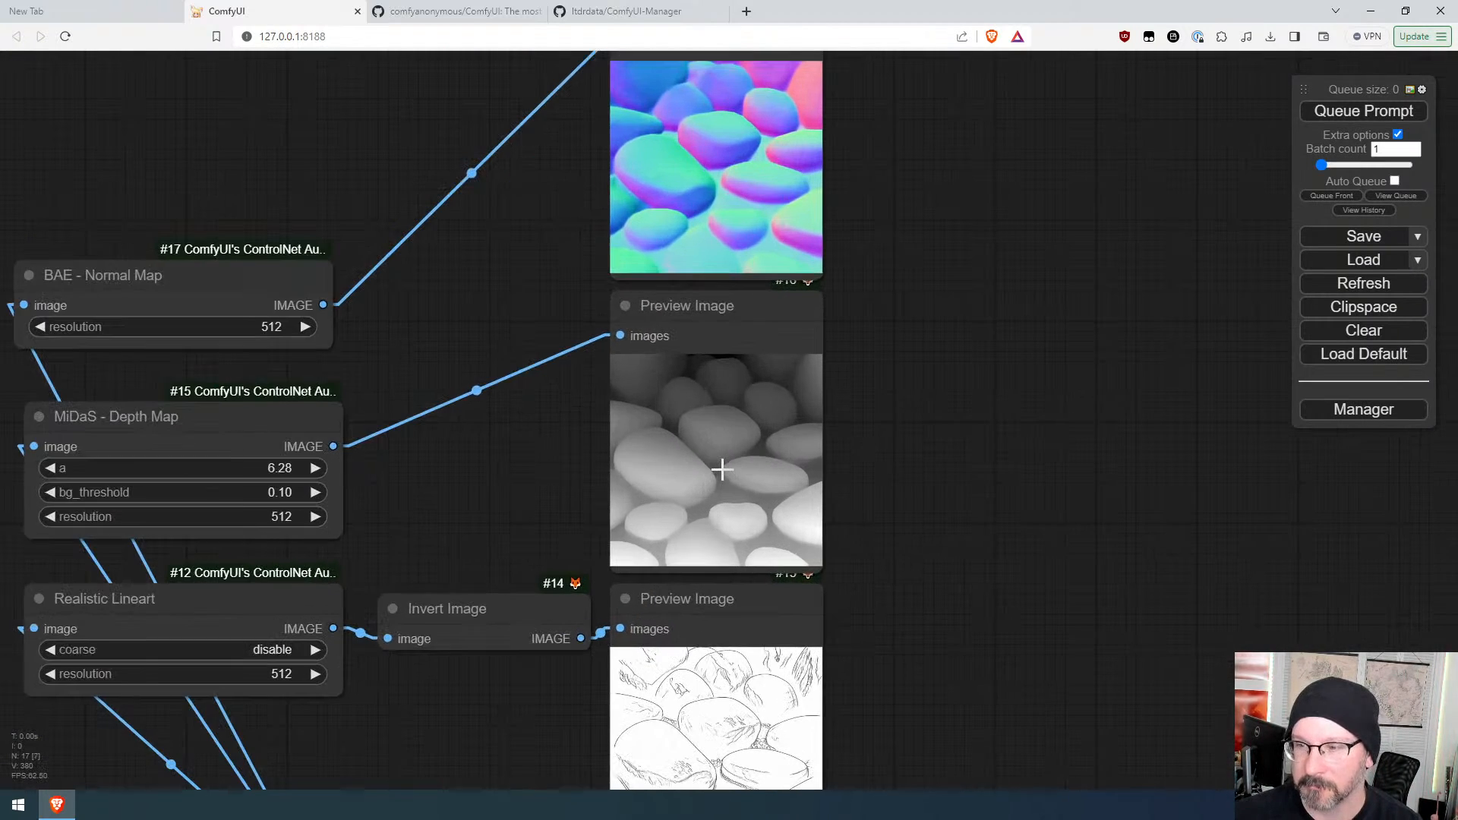
left_click_drag(926, 672, 699, 303)
scroll(722, 319, "up", 6)
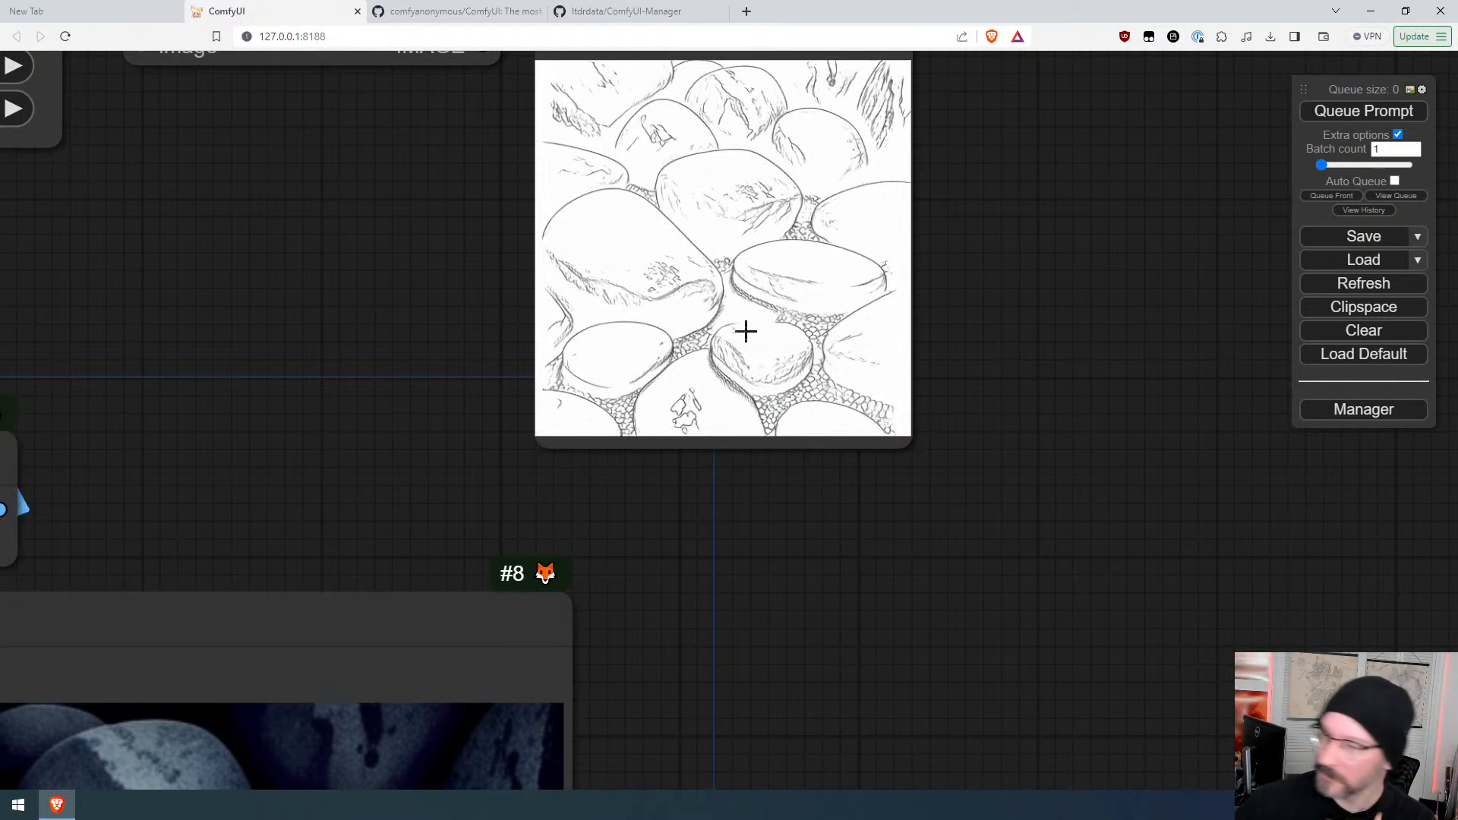
left_click_drag(958, 290, 1050, 410)
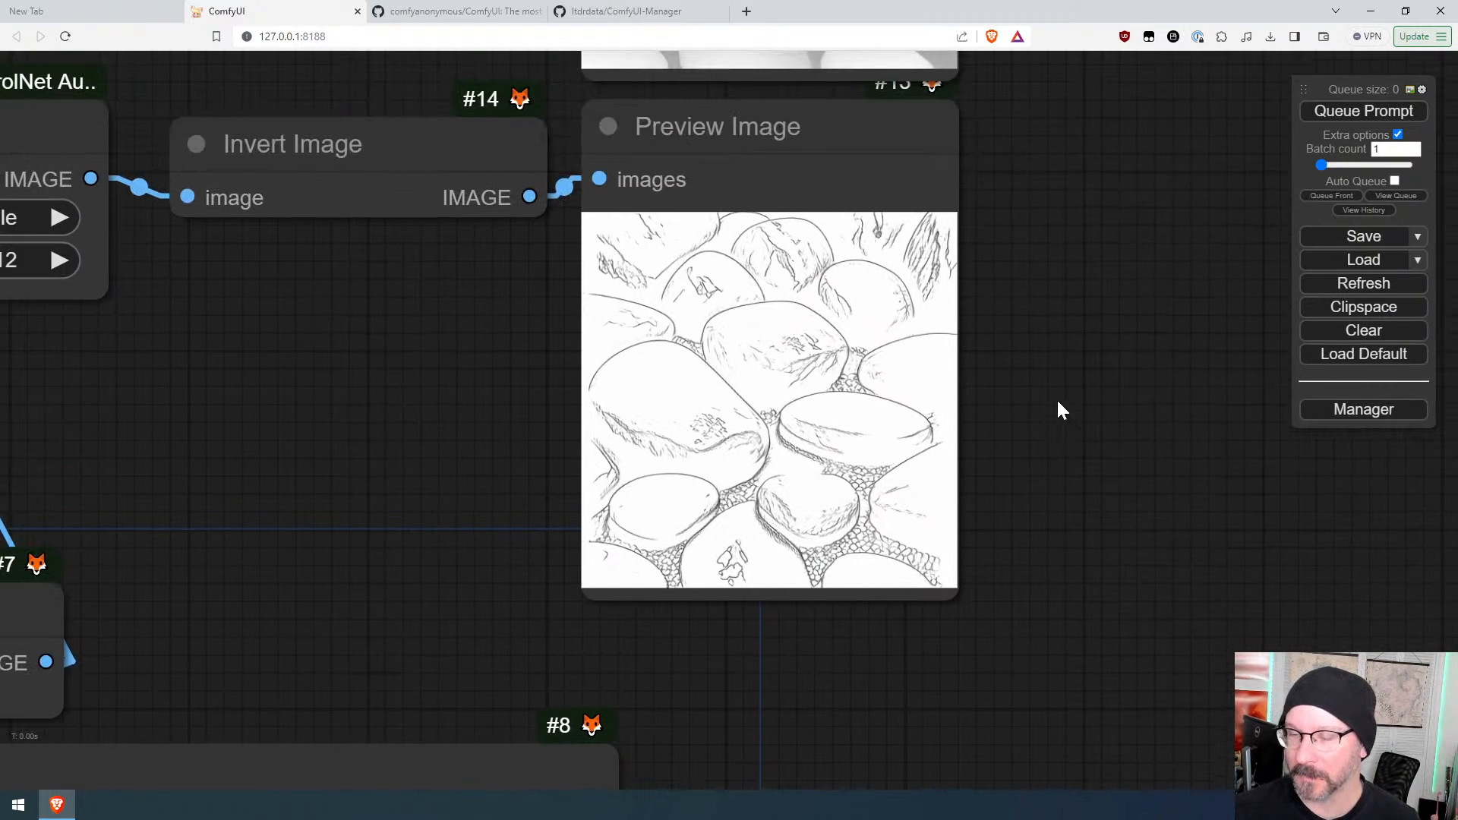
scroll(1057, 391, "down", 6)
scroll(1064, 385, "down", 3)
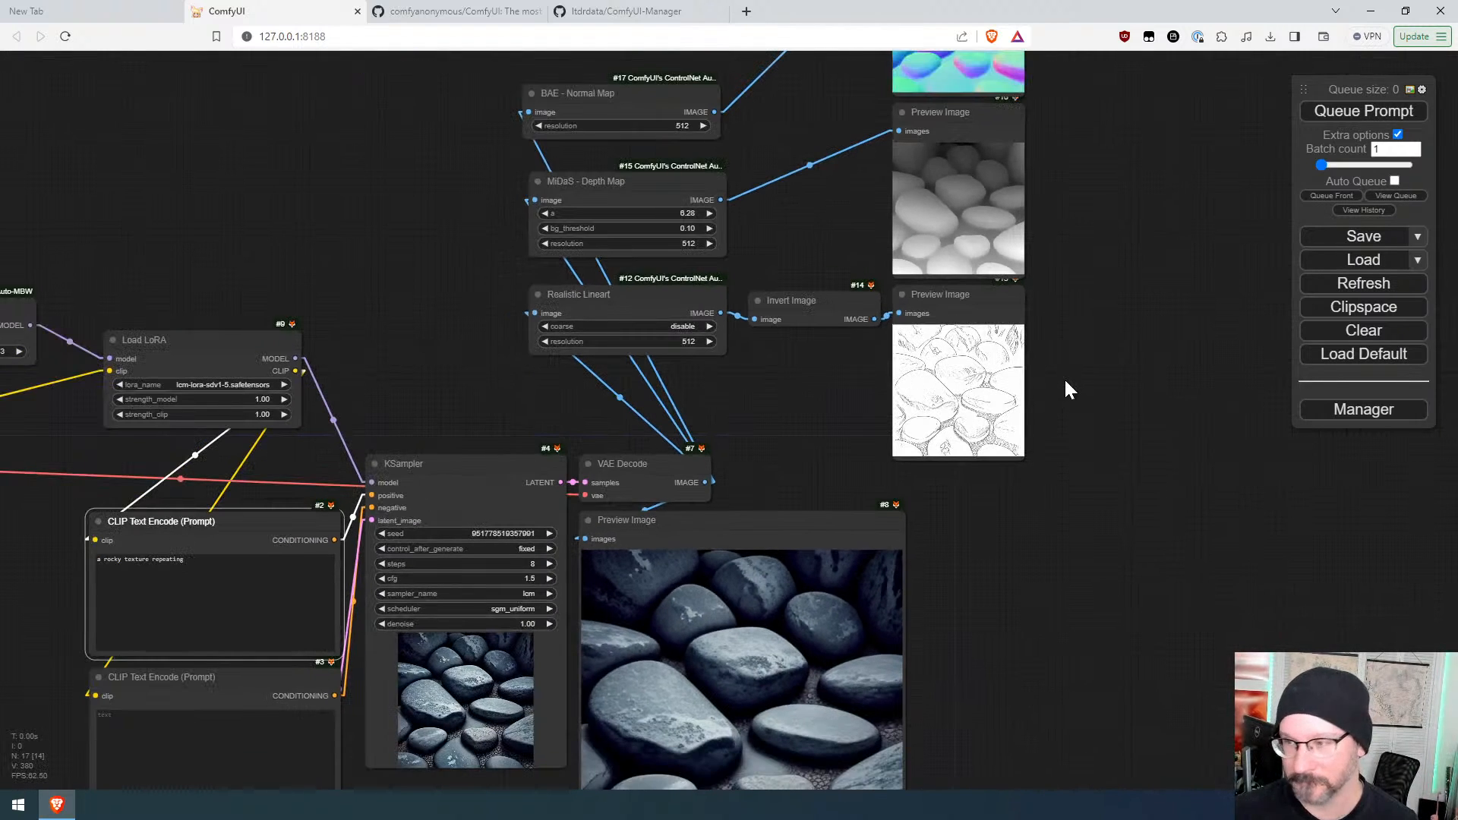
left_click_drag(1065, 426, 1040, 549)
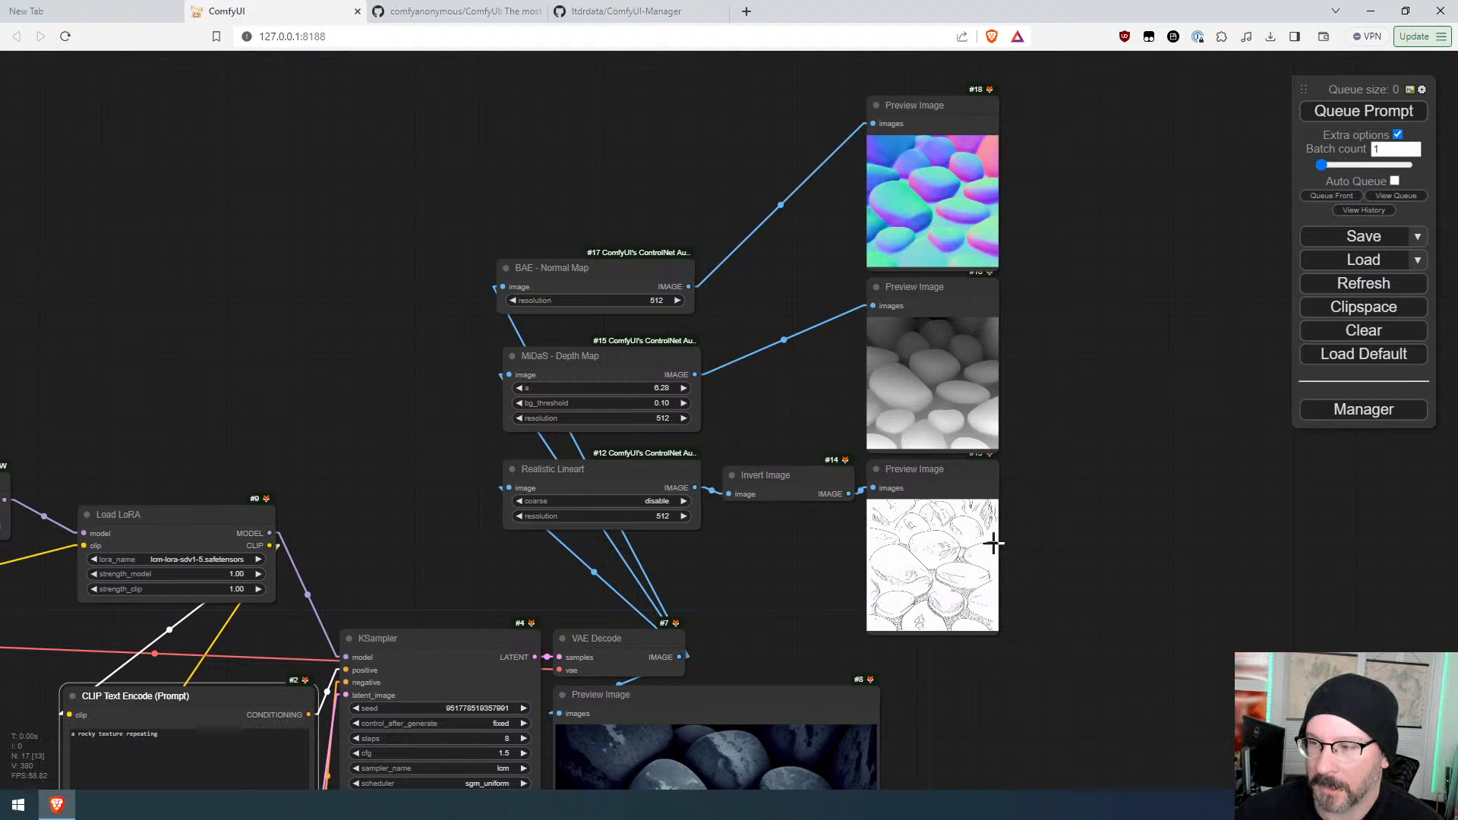
left_click_drag(1079, 614, 1074, 258)
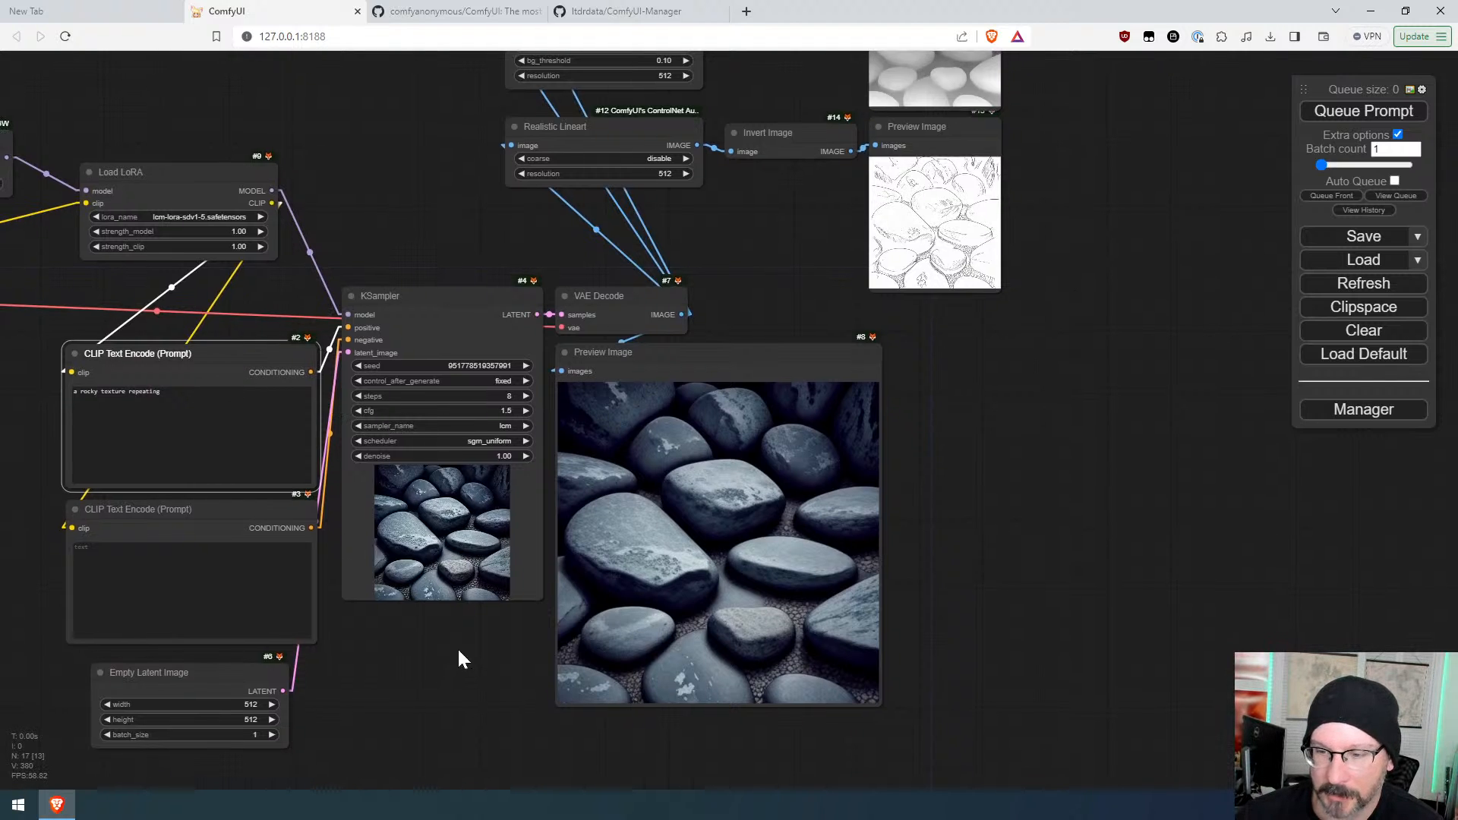
Step: Add an Image Seamless Texture node, found by searching "texture", fed by the VAE Decode IMAGE output
double_click(420, 643)
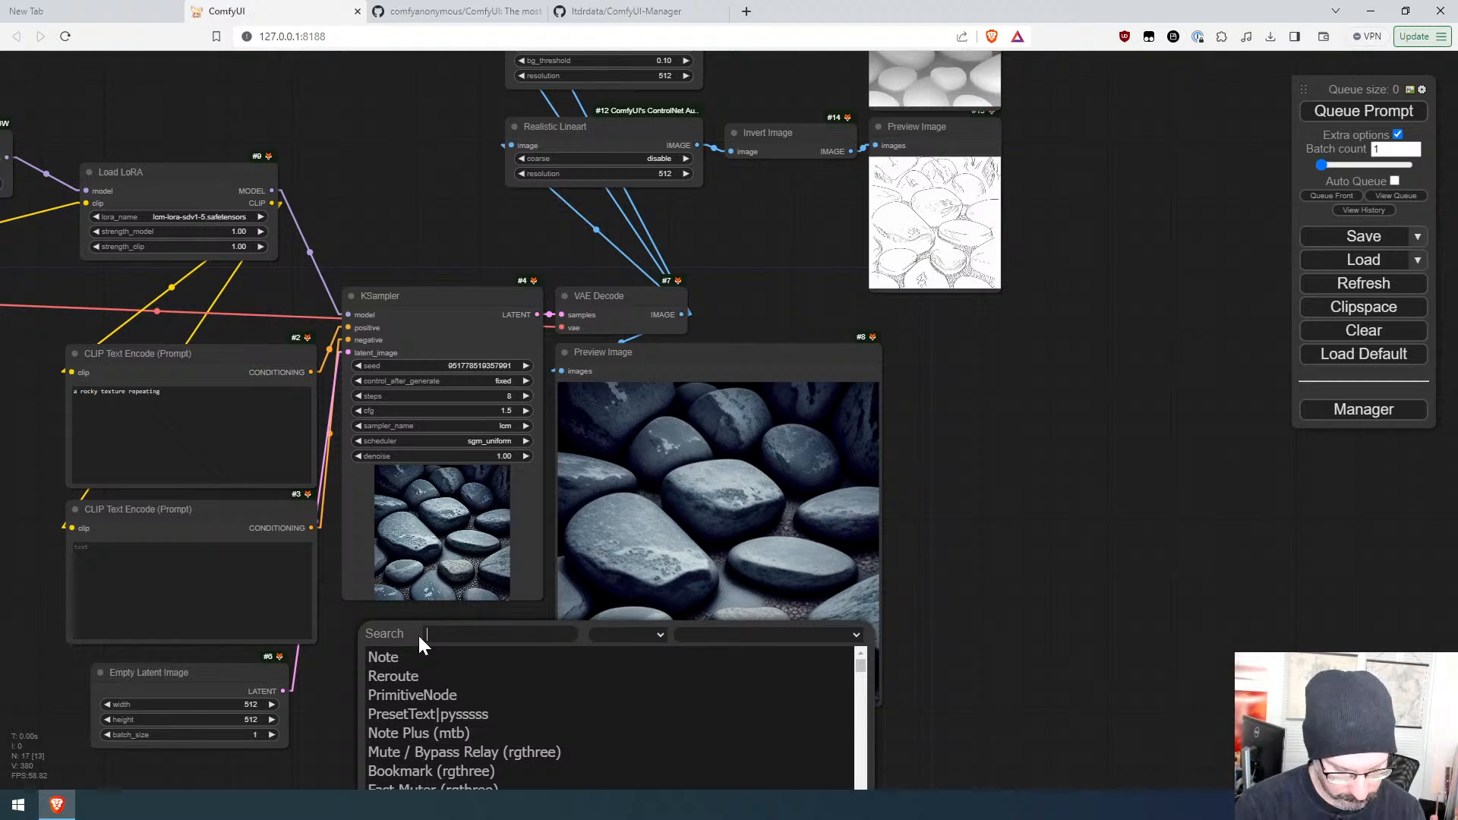
type("repea")
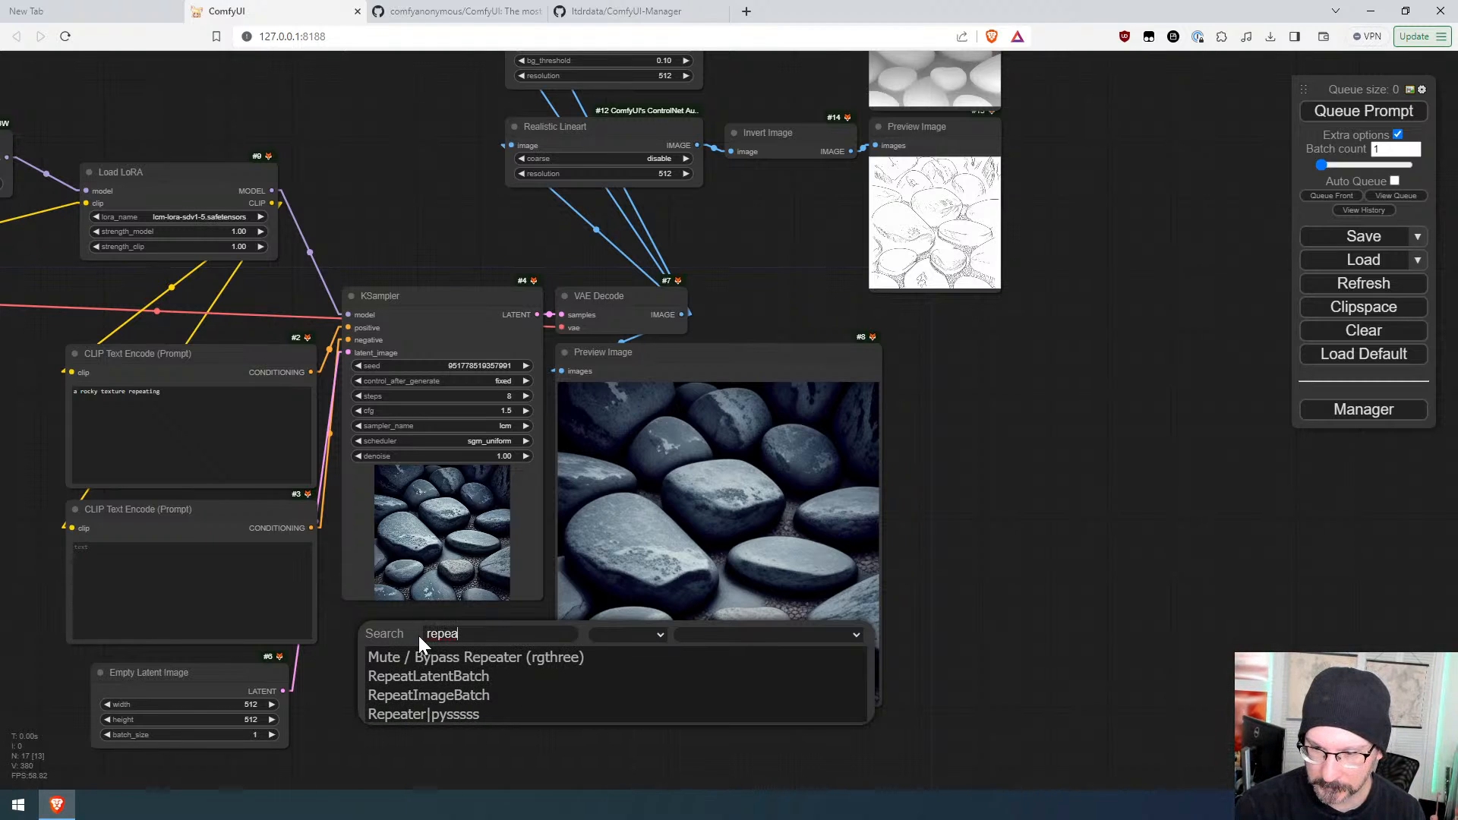
key("BackSpace")
key("BackSpace")
key("BackSpace")
key("BackSpace")
key("BackSpace")
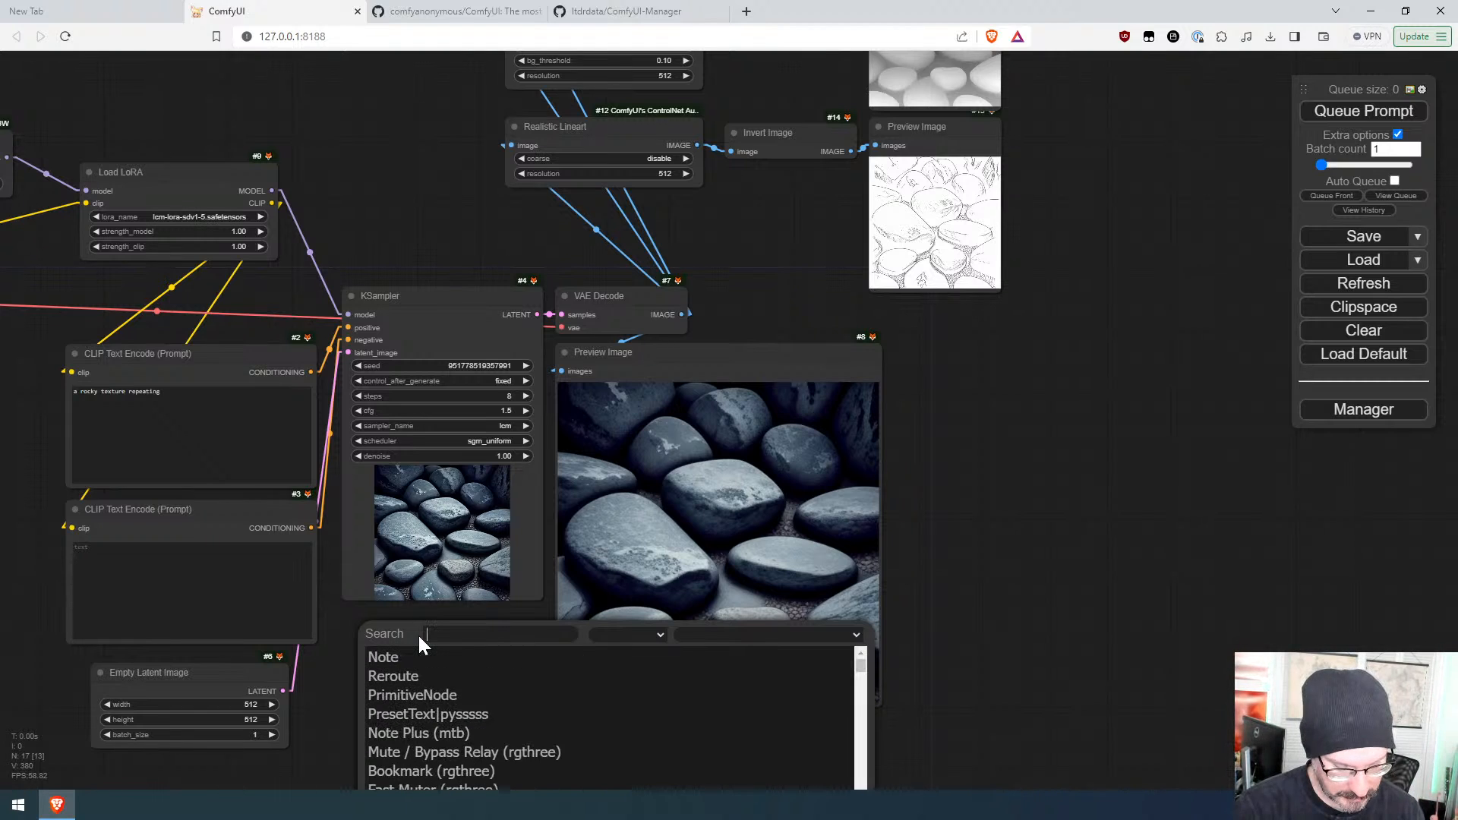
type("texture")
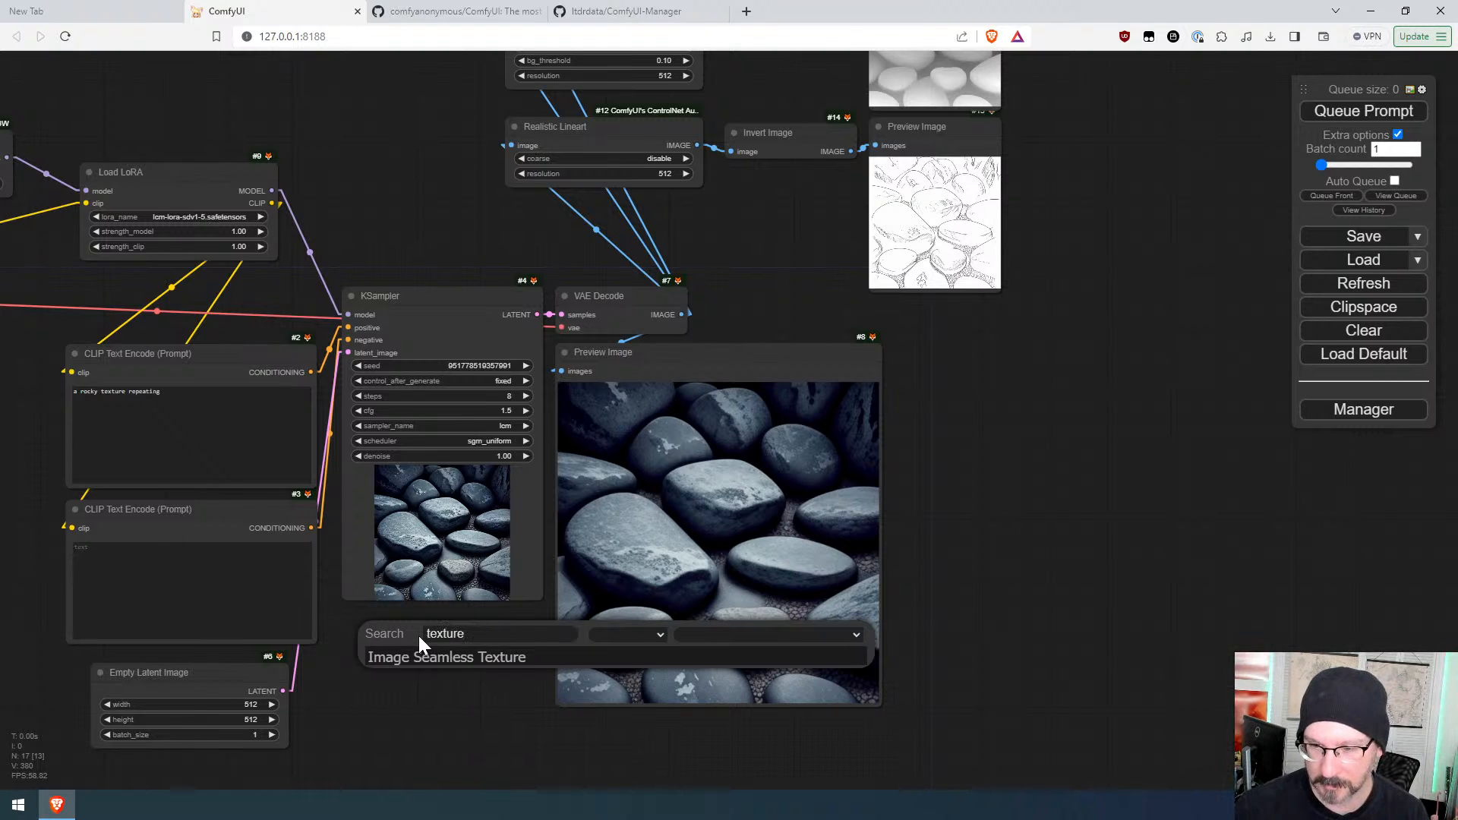
left_click(434, 659)
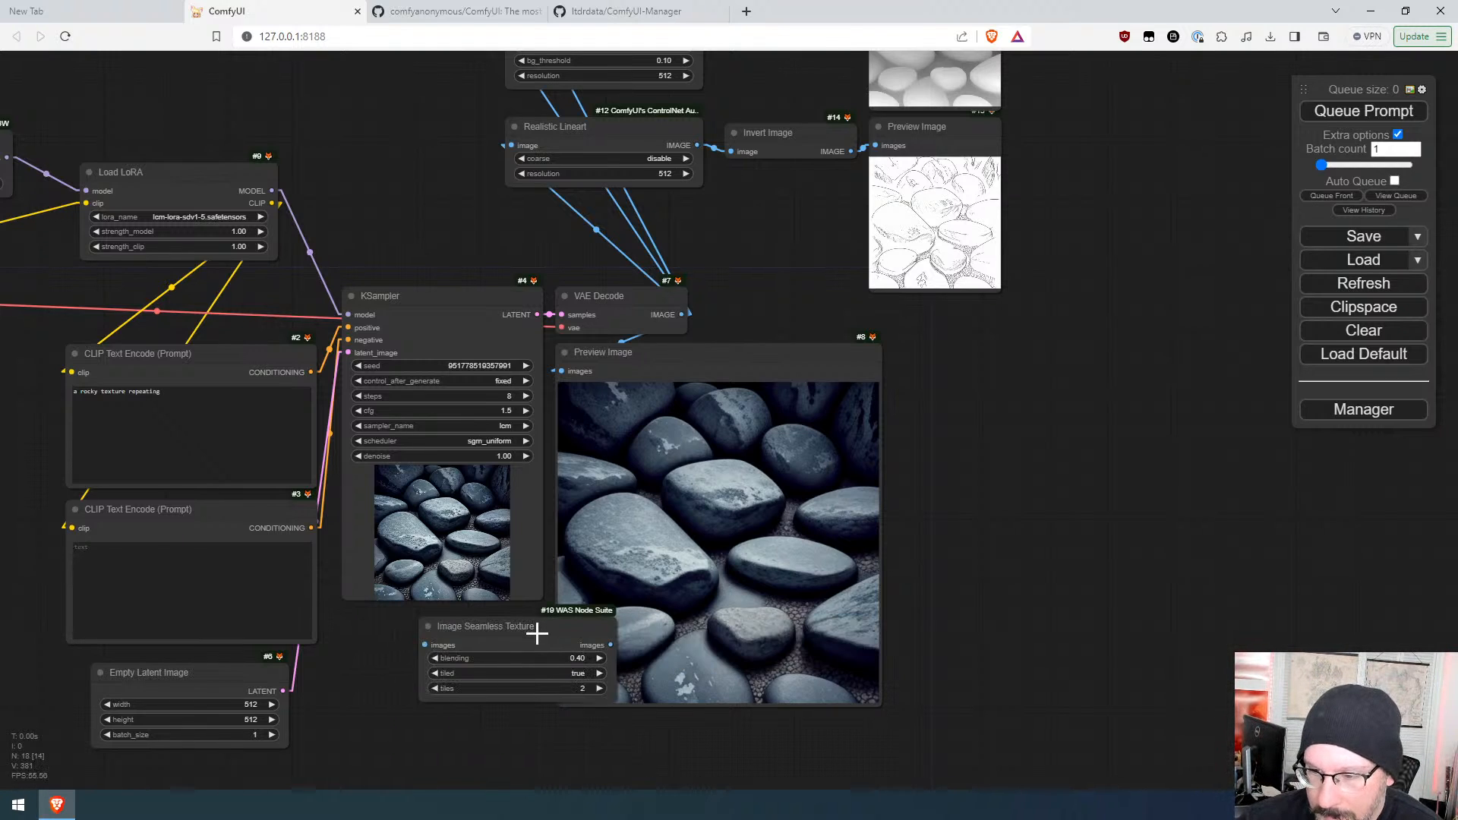
left_click_drag(536, 631, 1015, 458)
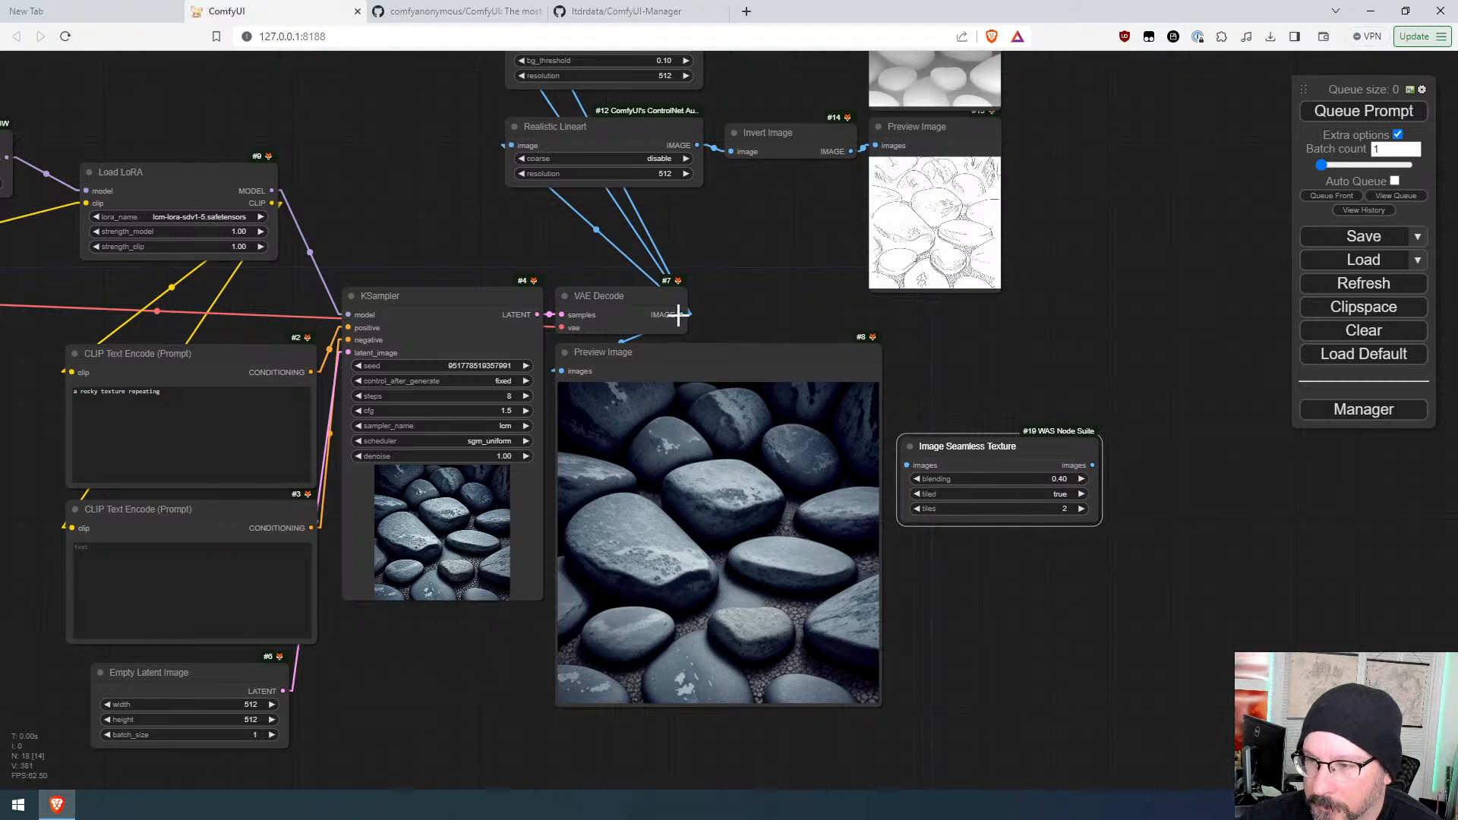
left_click_drag(682, 315, 907, 465)
Step: Connect the Image Seamless Texture output to a new Preview Image node and queue the prompt
left_click_drag(1092, 465, 1139, 439)
left_click(1173, 571)
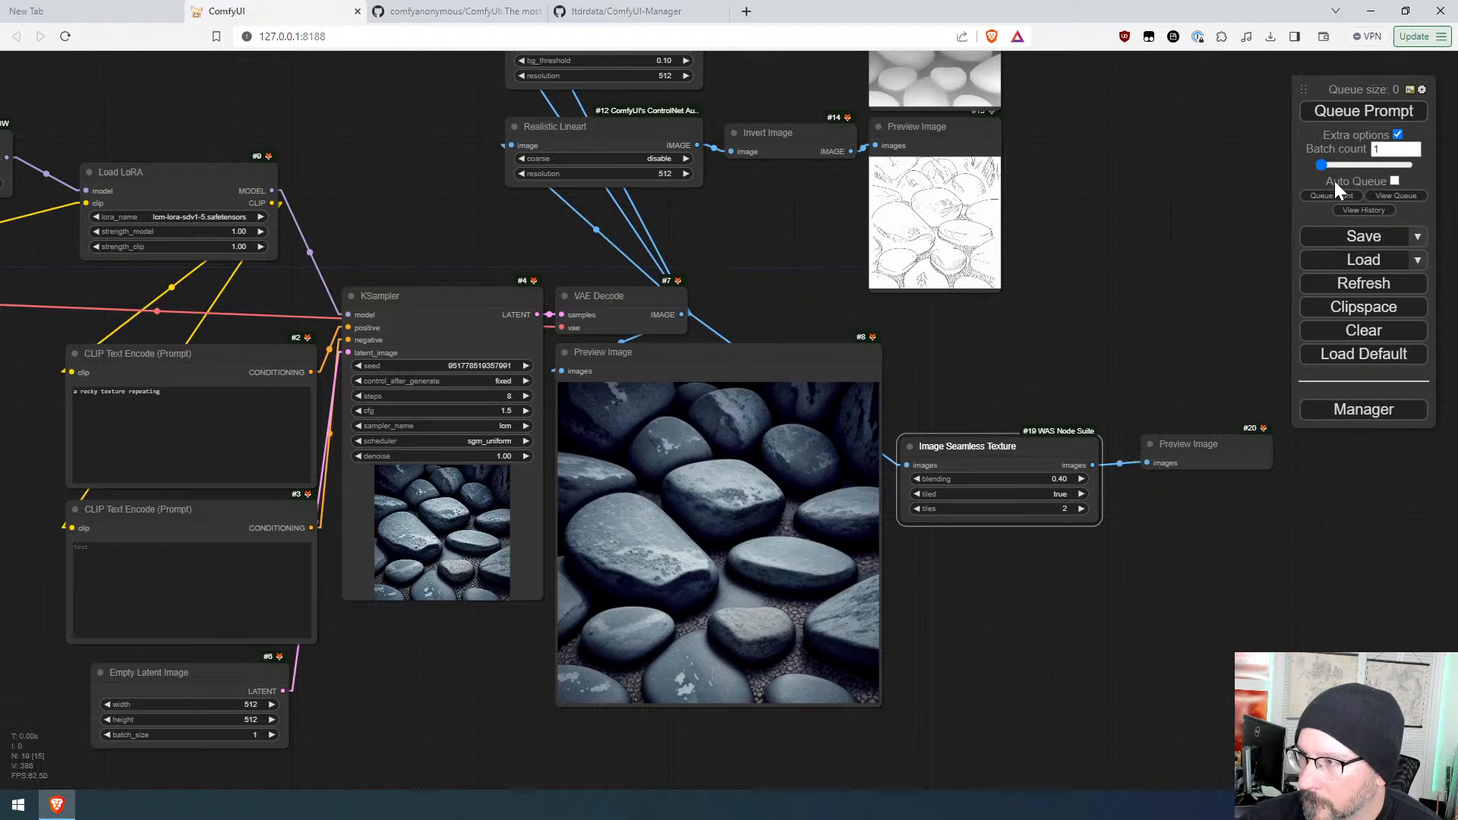
left_click(1344, 114)
Step: Examine the tiled seamless texture preview up close
left_click_drag(1076, 556, 975, 646)
scroll(1166, 676, "up", 5)
scroll(1127, 659, "up", 3)
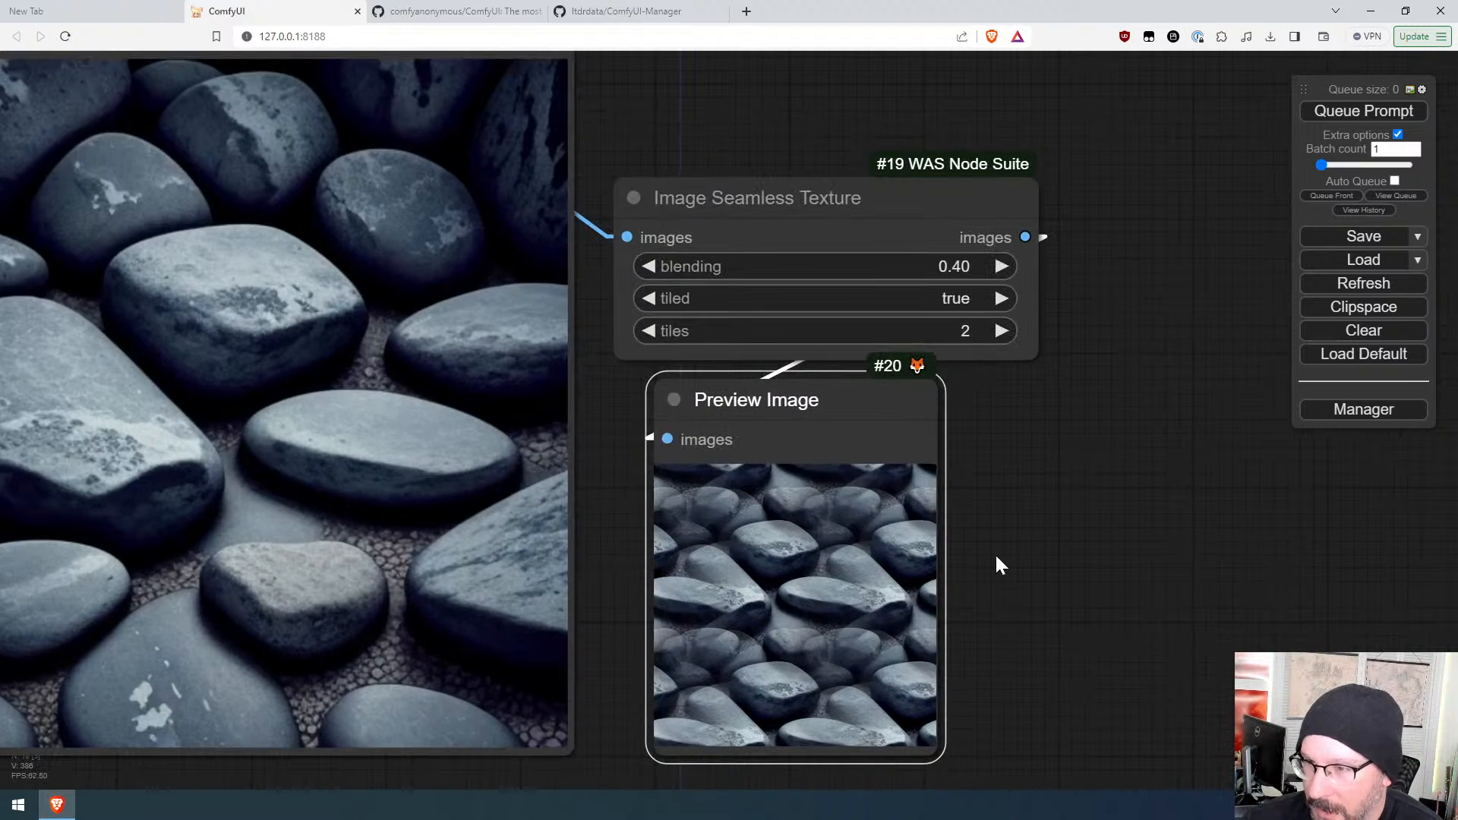
scroll(996, 558, "down", 5)
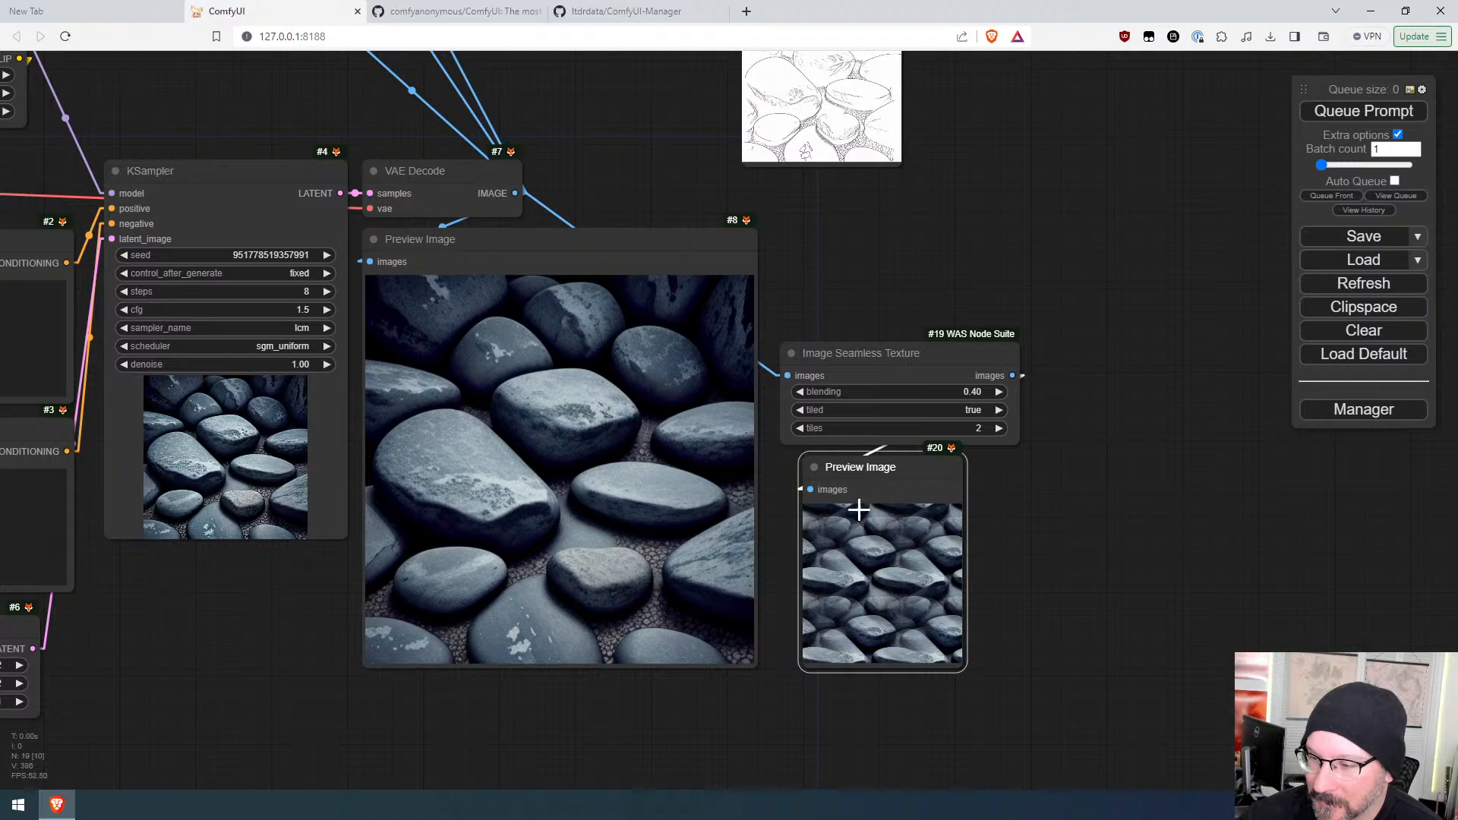
scroll(1129, 550, "down", 5)
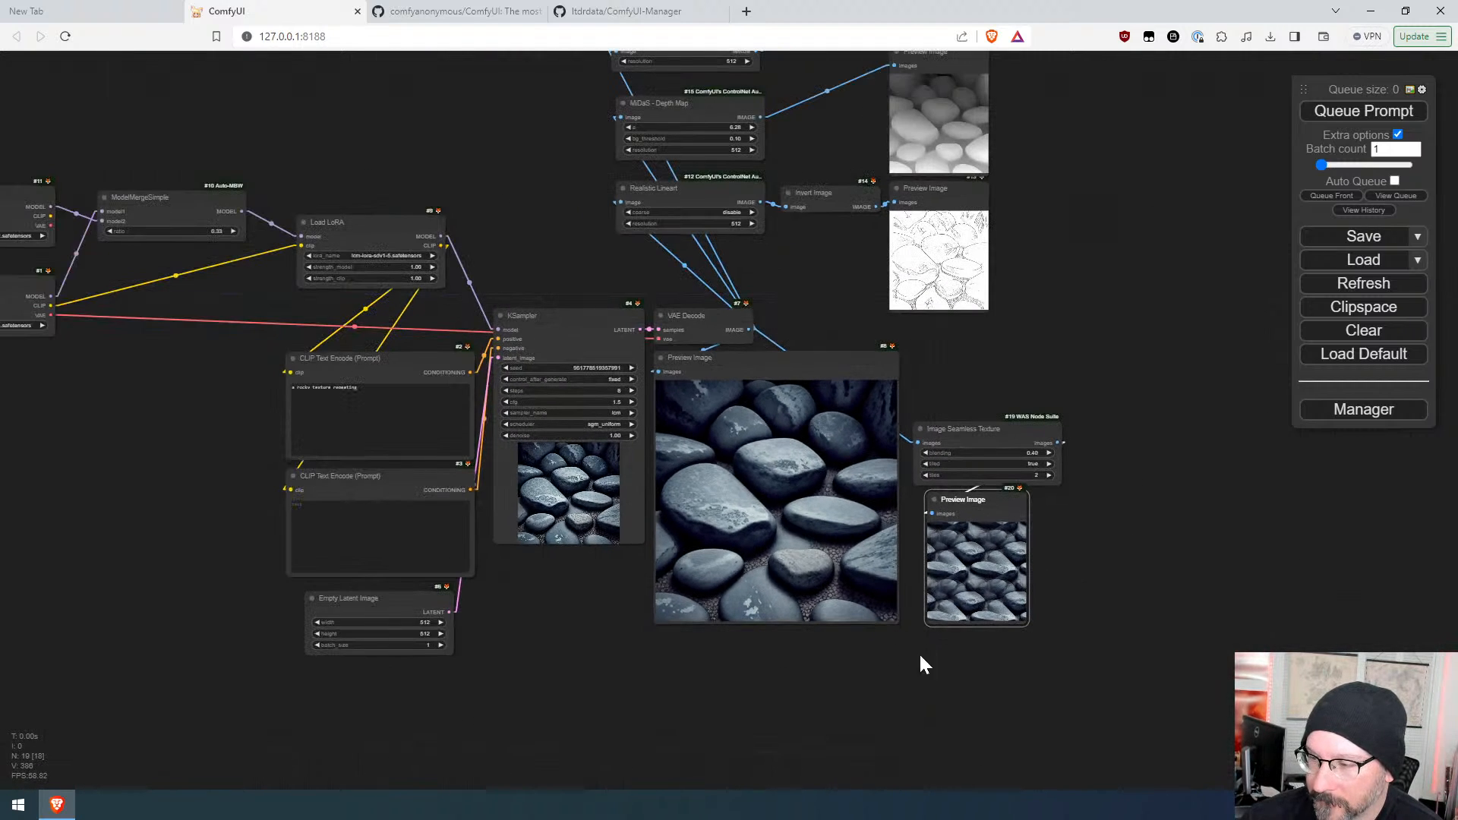
scroll(1060, 581, "up", 10)
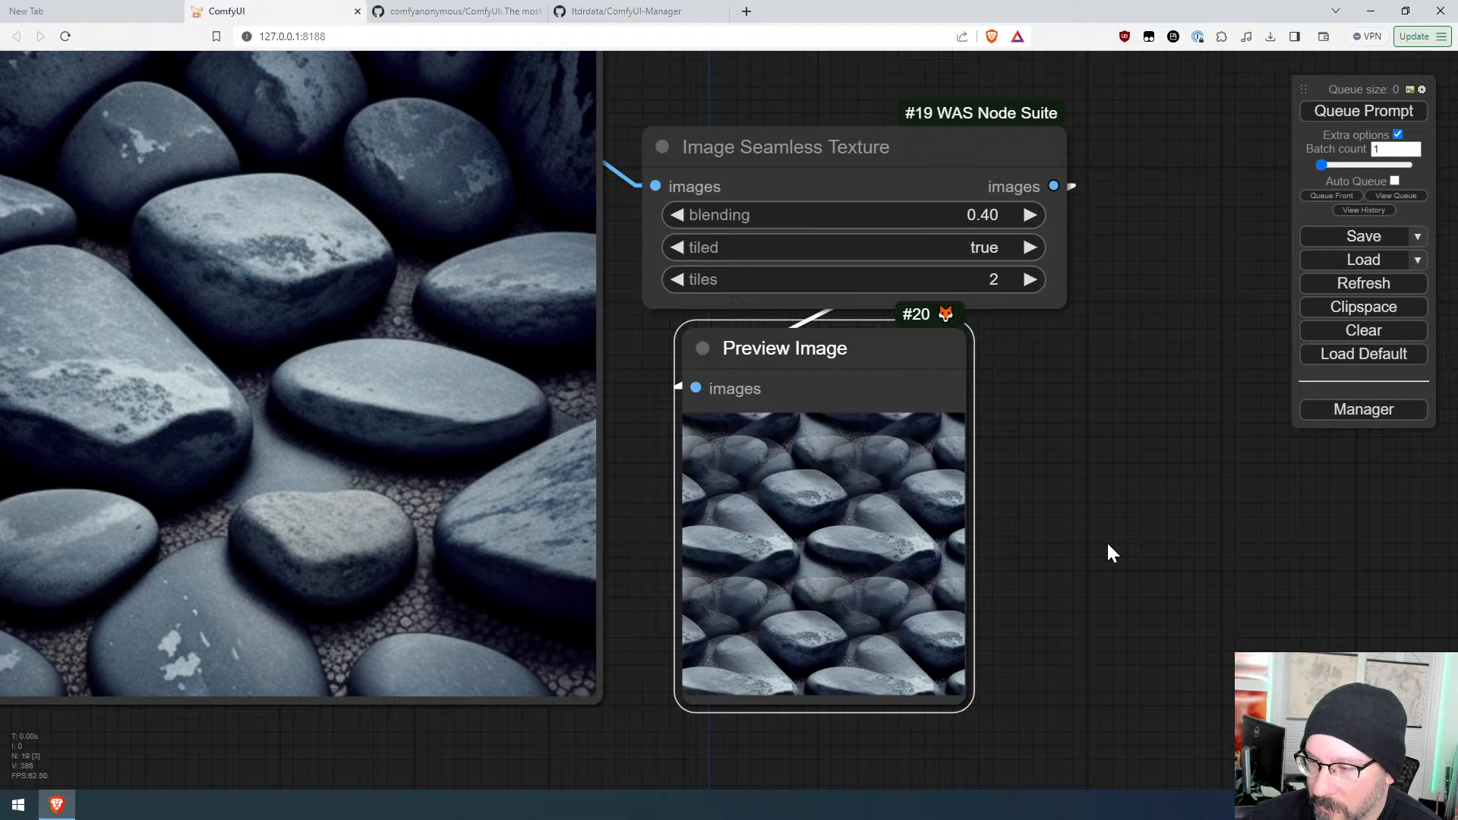
scroll(1101, 536, "down", 8)
left_click_drag(1122, 507, 1064, 574)
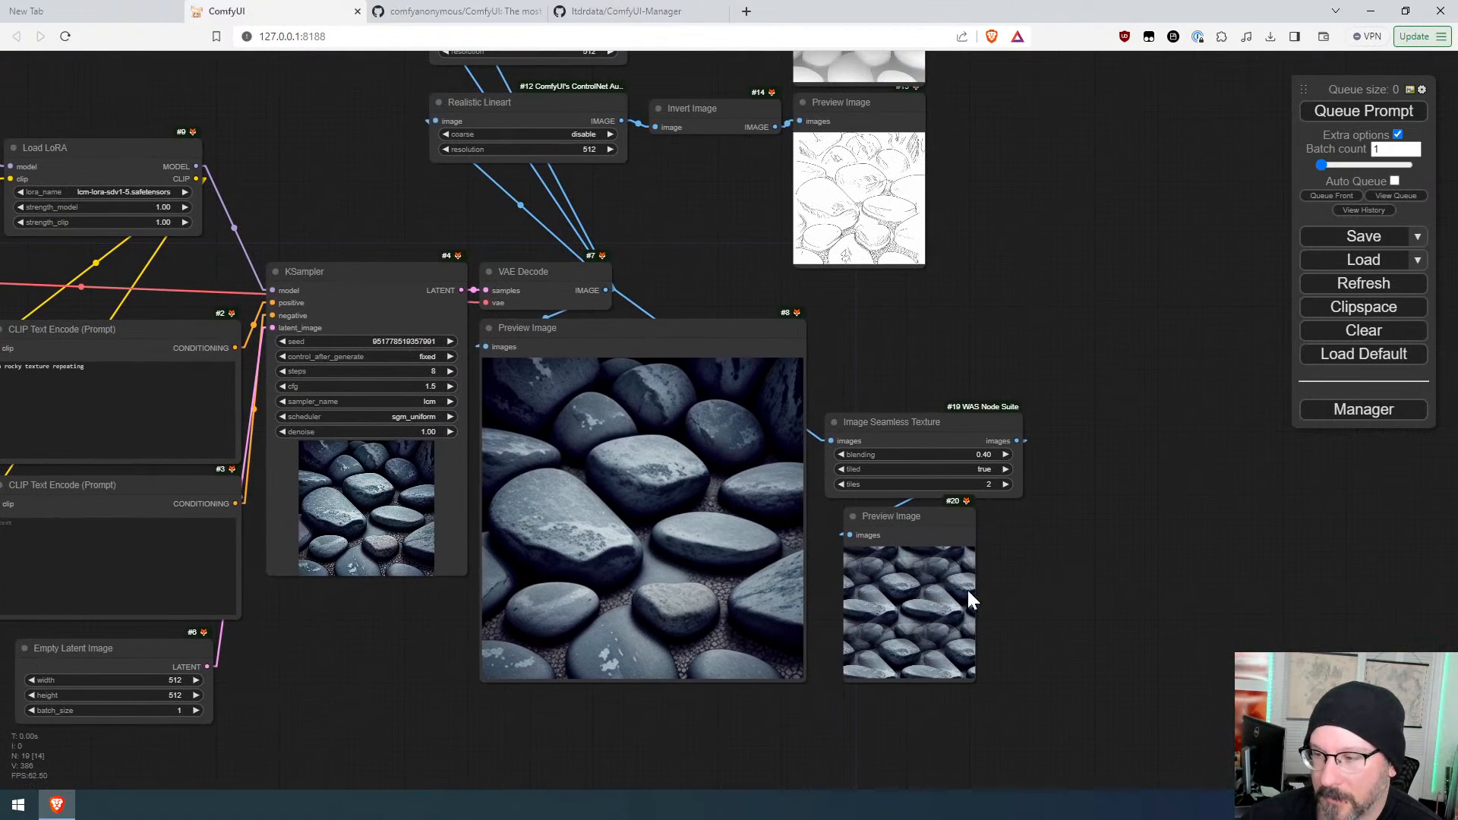
scroll(1024, 536, "up", 5)
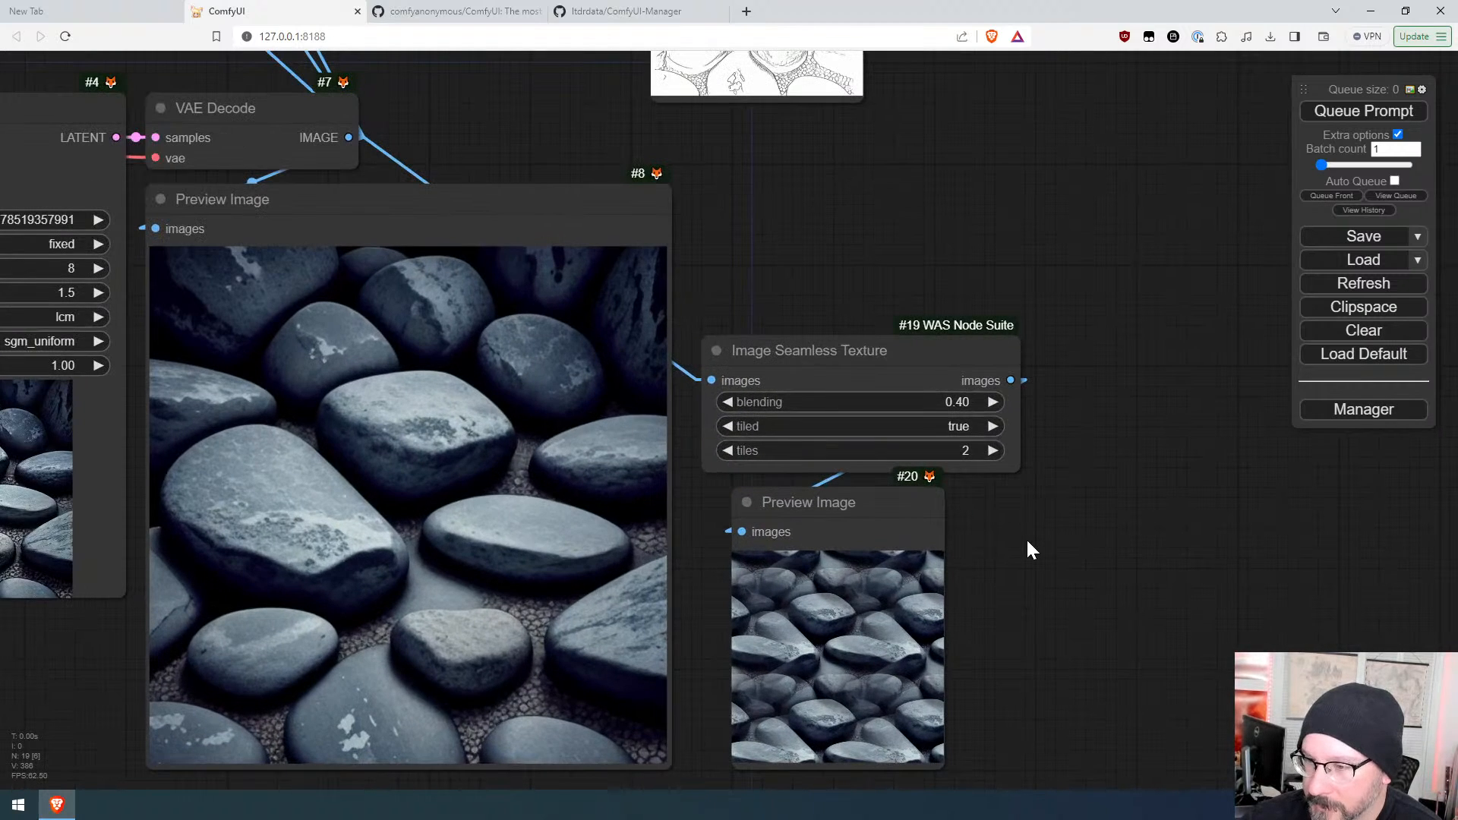
left_click_drag(941, 401, 921, 401)
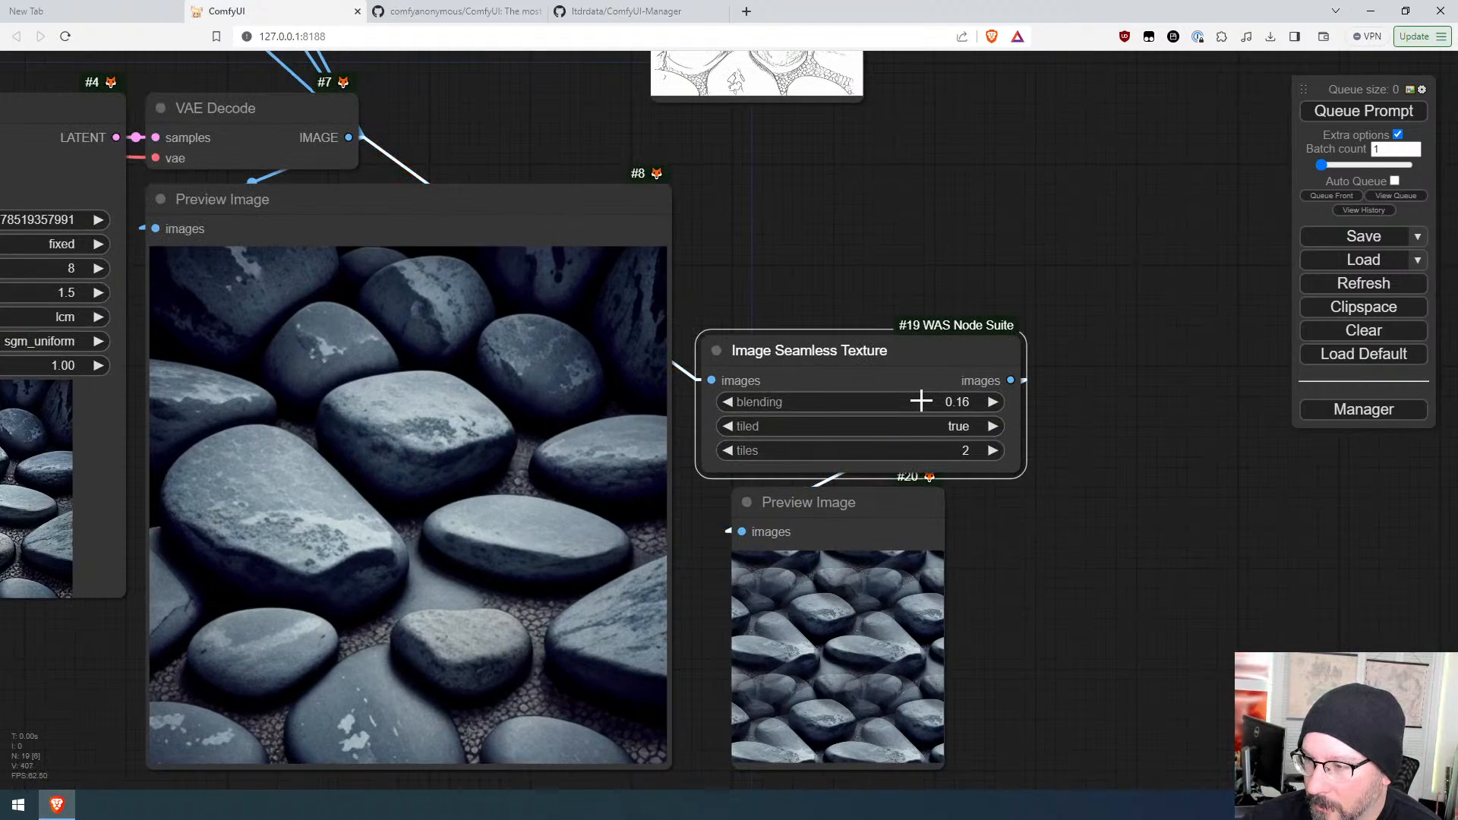
left_click(1397, 114)
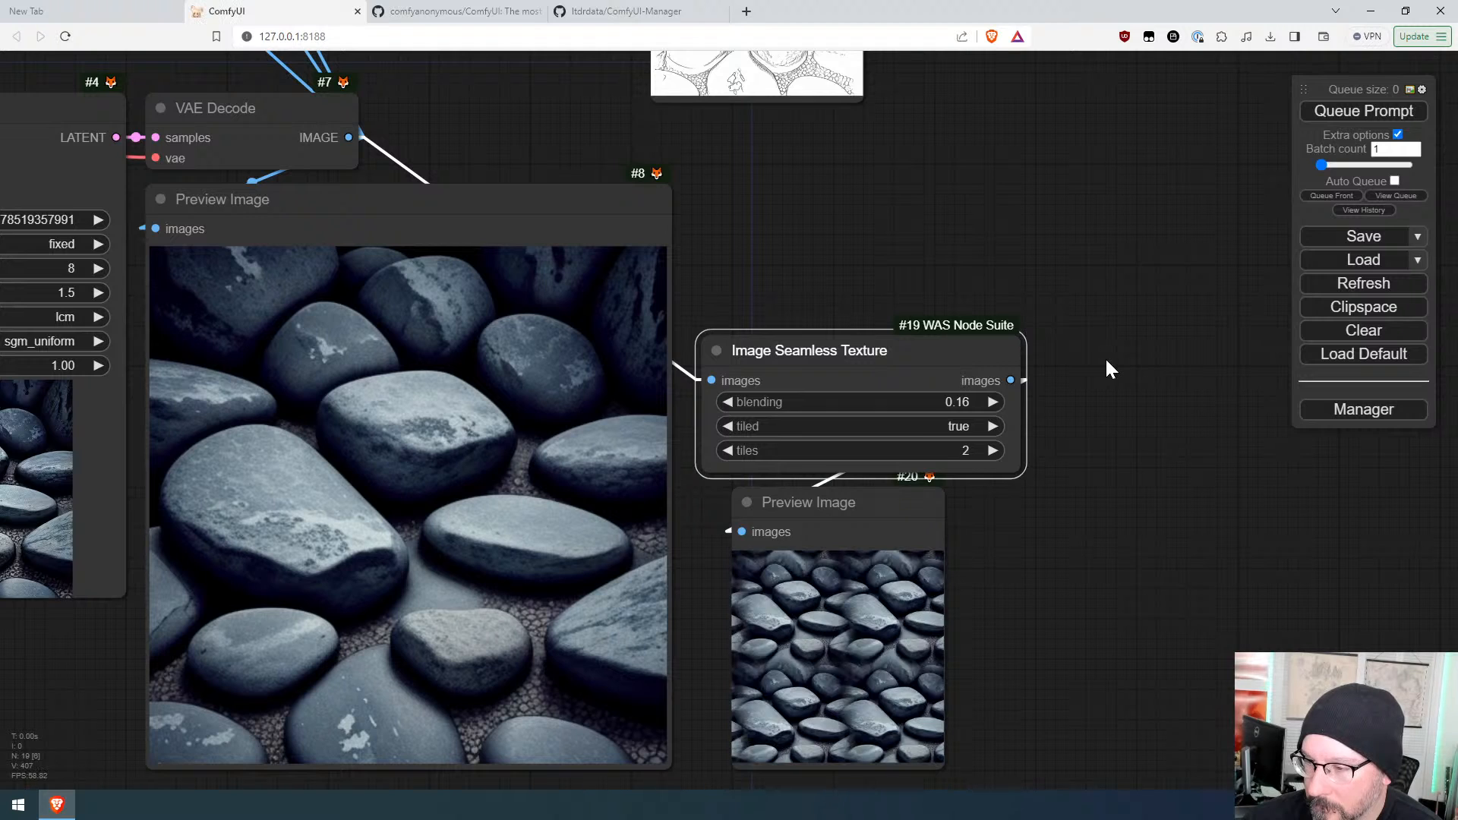
scroll(1116, 425, "down", 5)
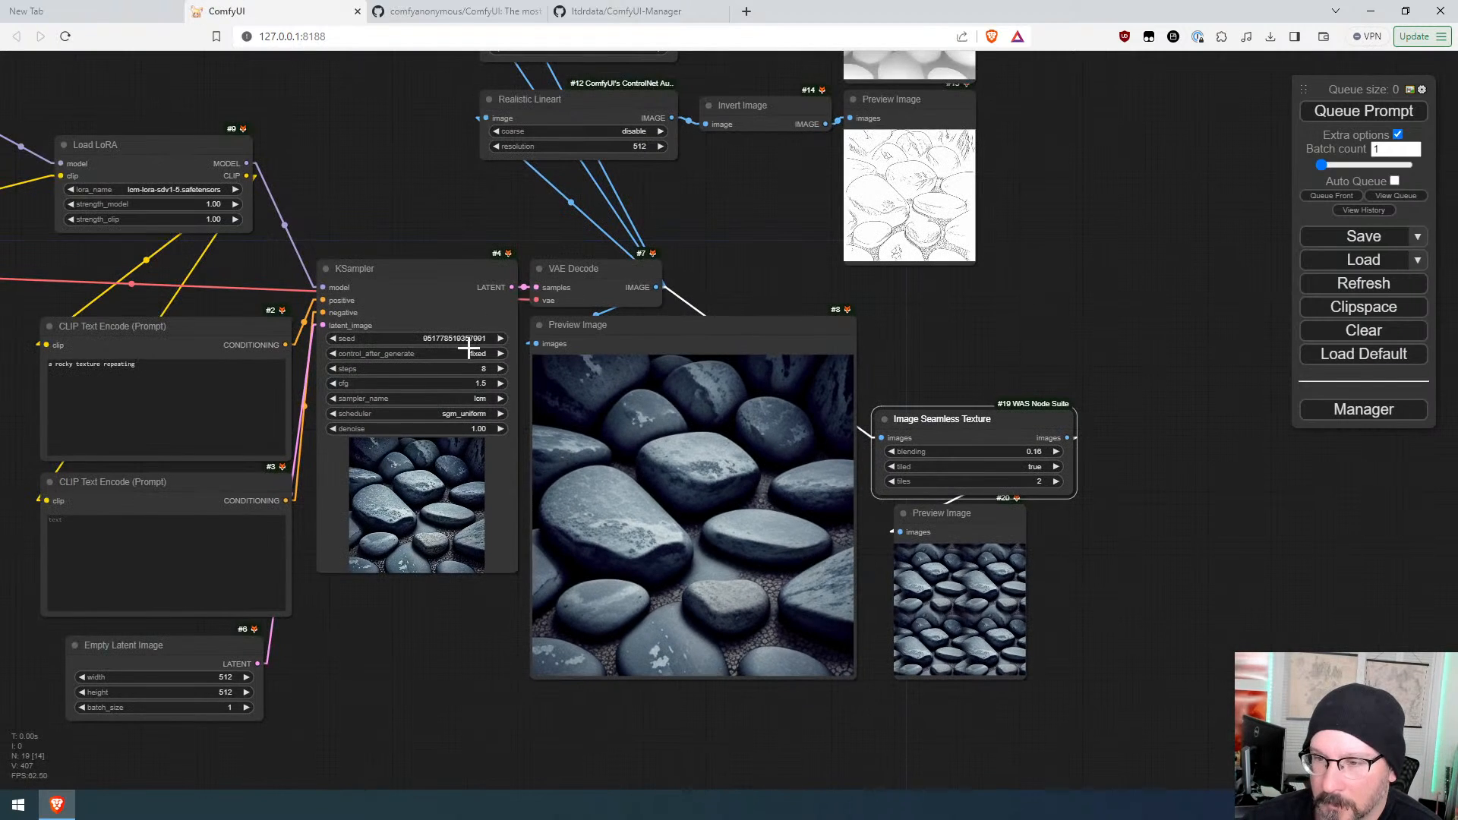
left_click(500, 338)
left_click(1332, 116)
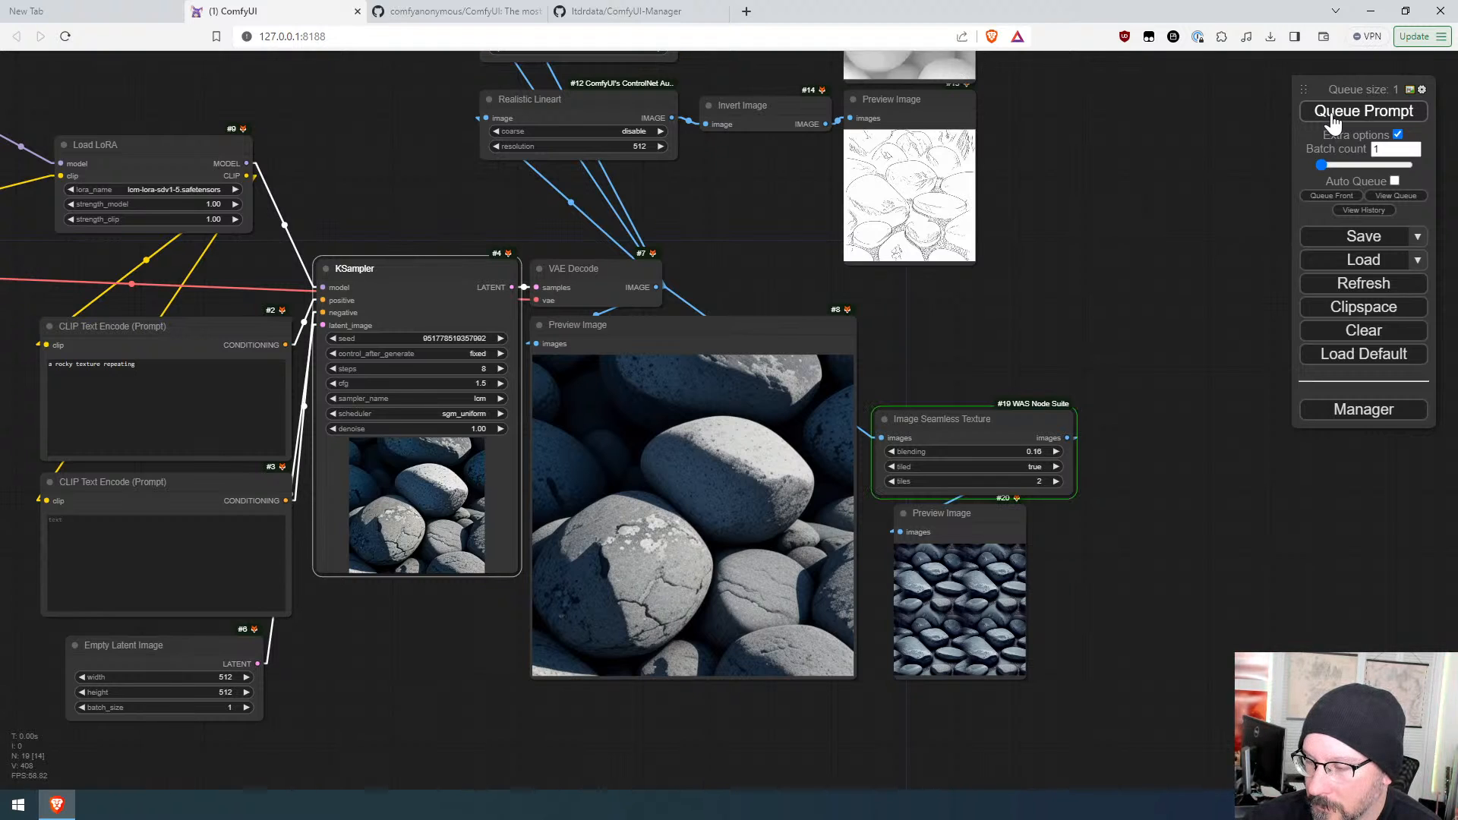
scroll(1053, 654, "up", 10)
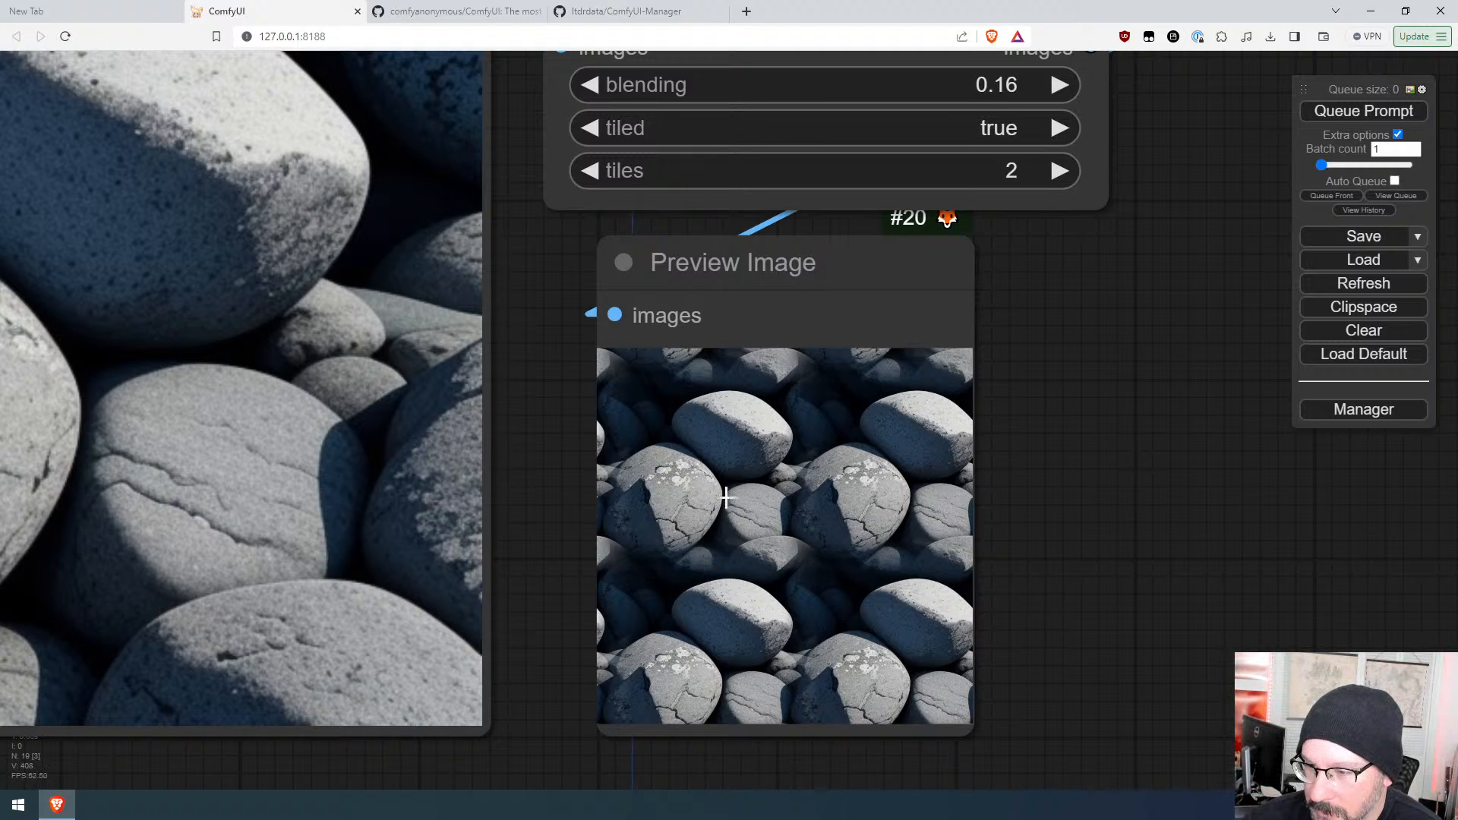
Step: Drag a link from the Image Seamless Texture output into empty canvas and add a Reroute node there
scroll(1158, 573, "down", 10)
left_click_drag(1153, 307, 1051, 436)
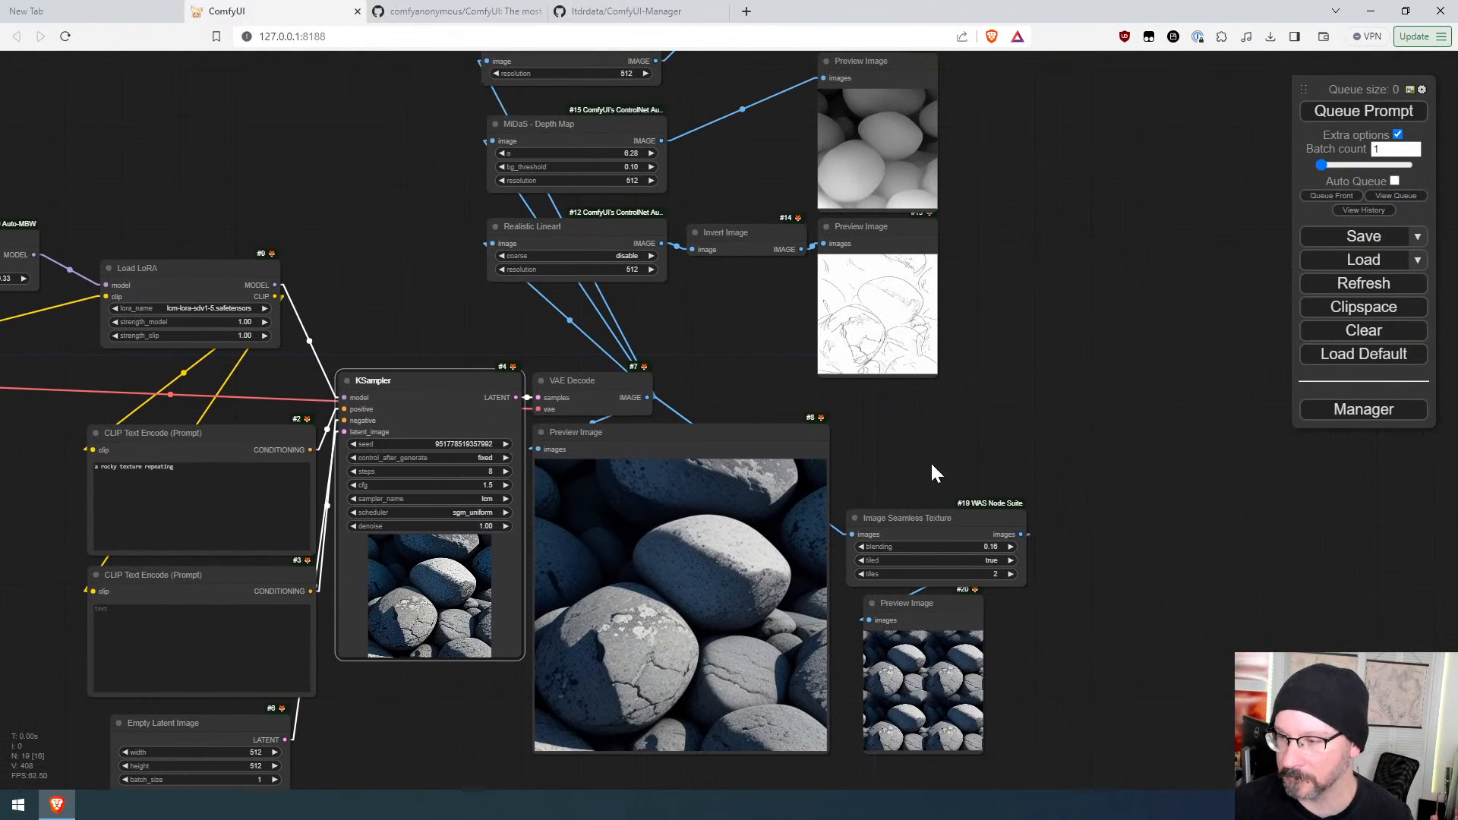
left_click_drag(1022, 535, 351, 131)
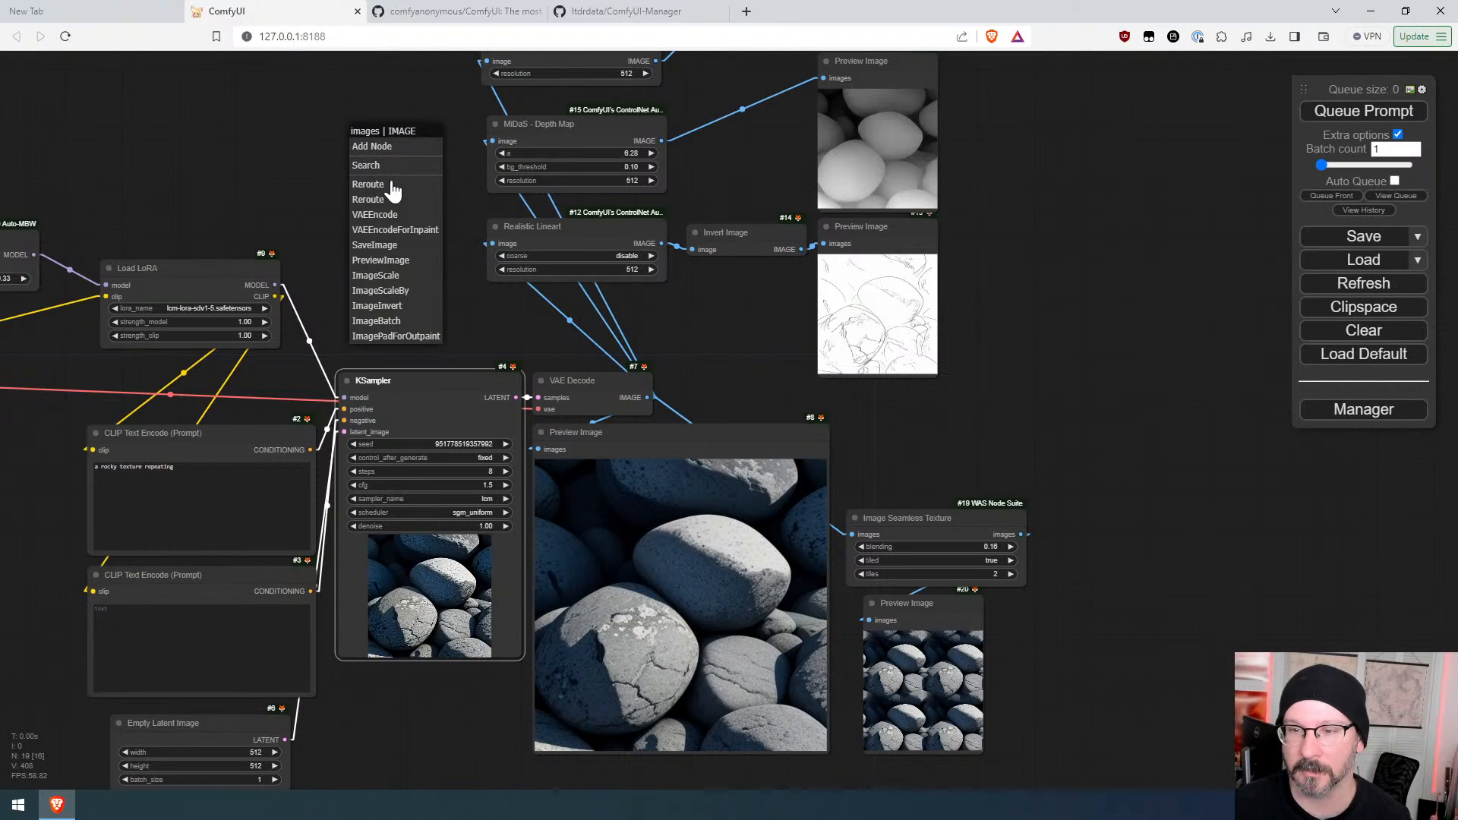
left_click(372, 186)
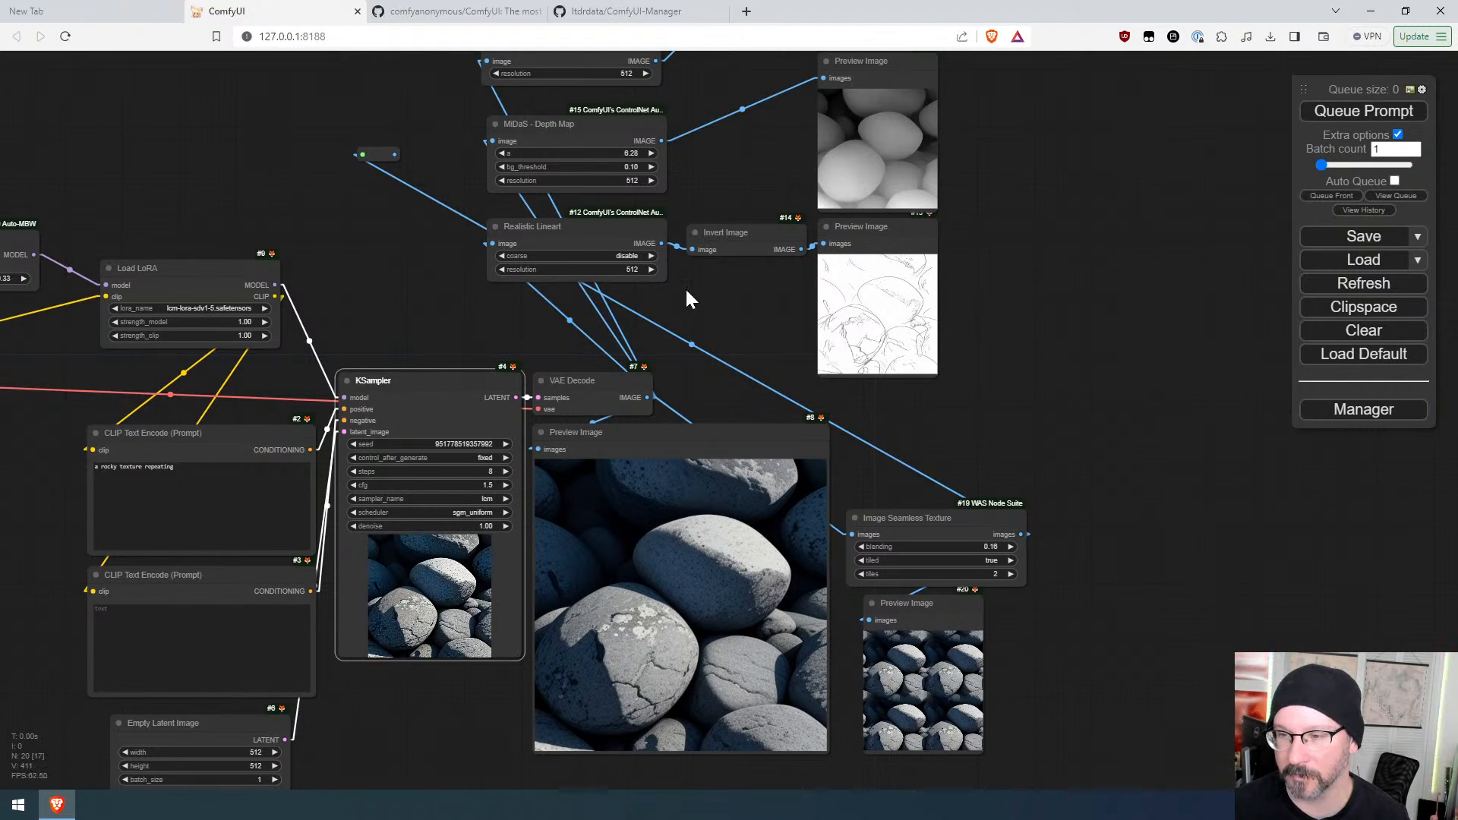
Step: Connect the reroute to the BAE Normal Map, MiDaS Depth Map and Realistic Lineart image inputs, then queue the prompt
left_click_drag(688, 298, 742, 469)
left_click_drag(453, 325, 540, 232)
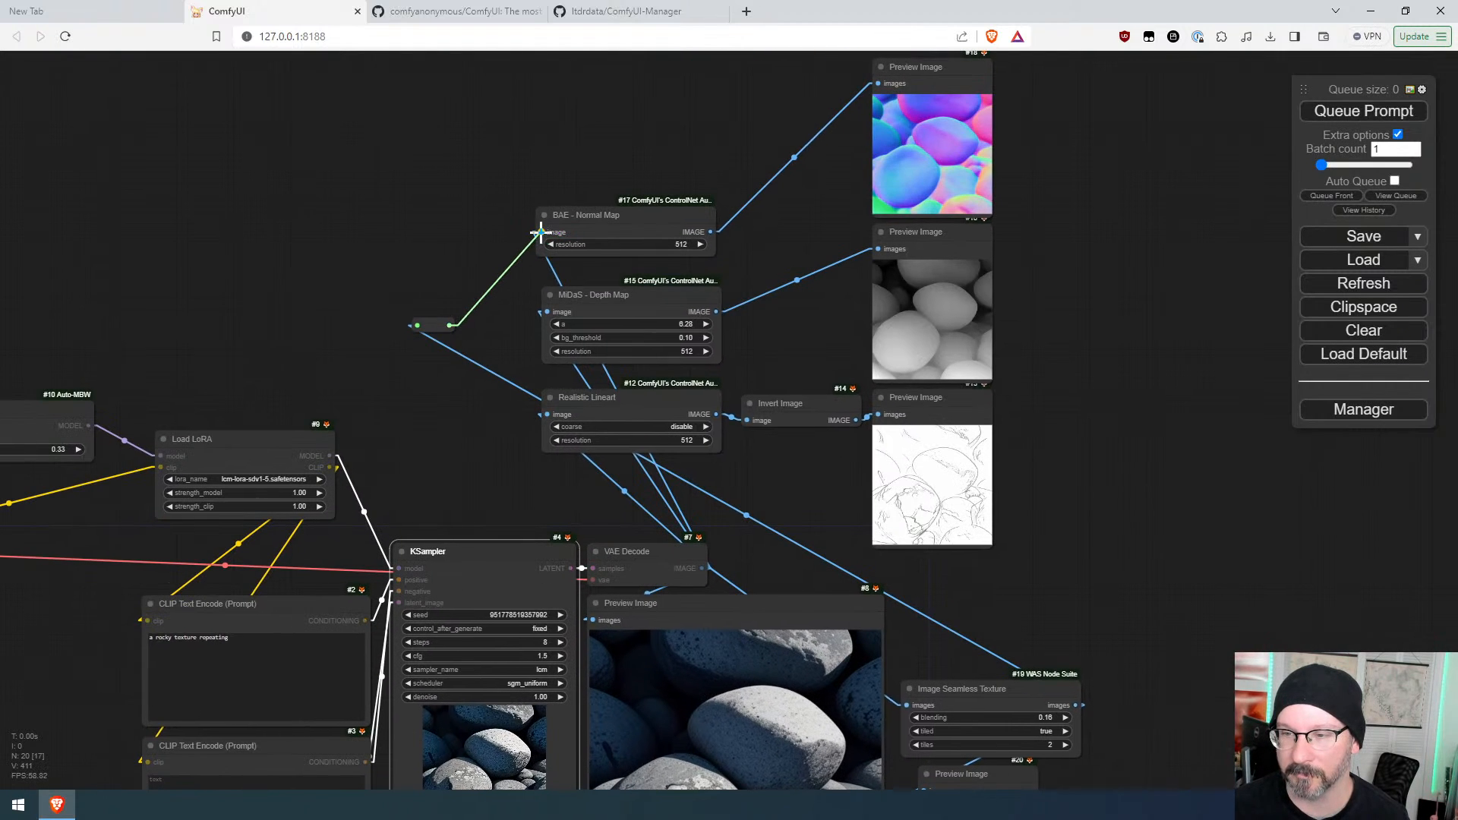
left_click_drag(453, 325, 546, 414)
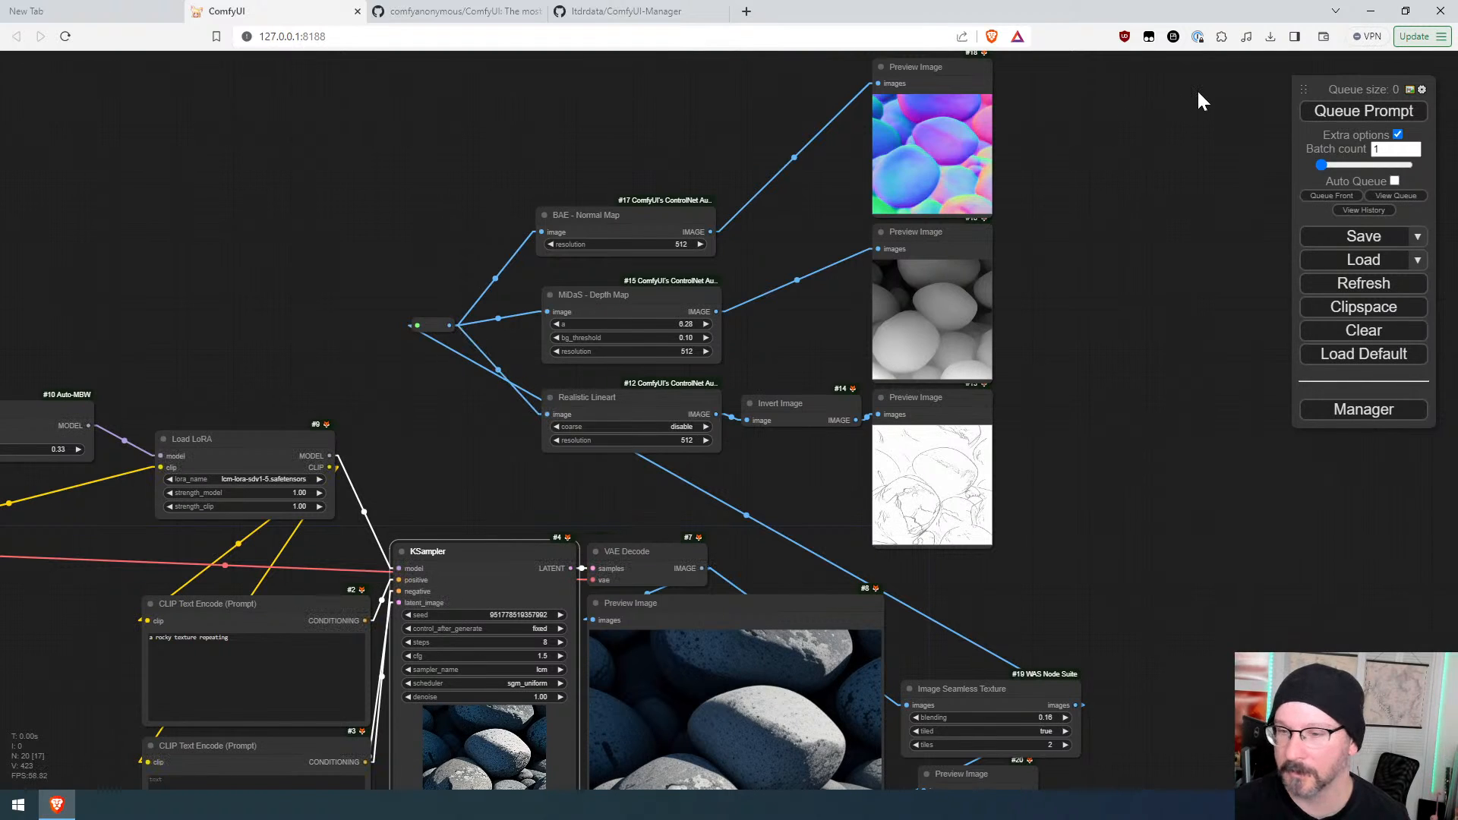
left_click(1361, 119)
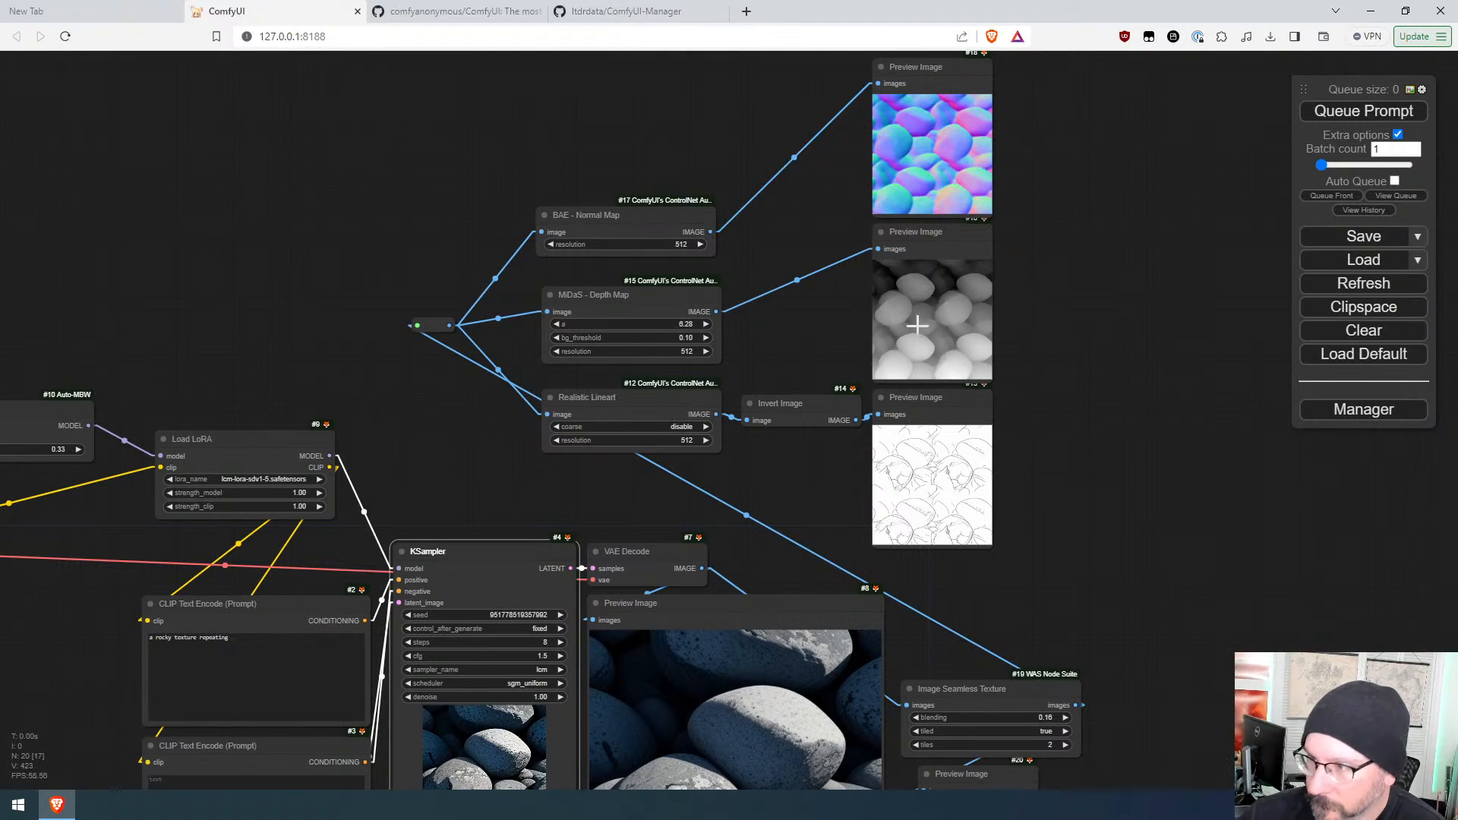
Step: Examine the tiled normal map, depth map and lineart preview images up close
scroll(1039, 278, "up", 5)
scroll(1040, 278, "up", 5)
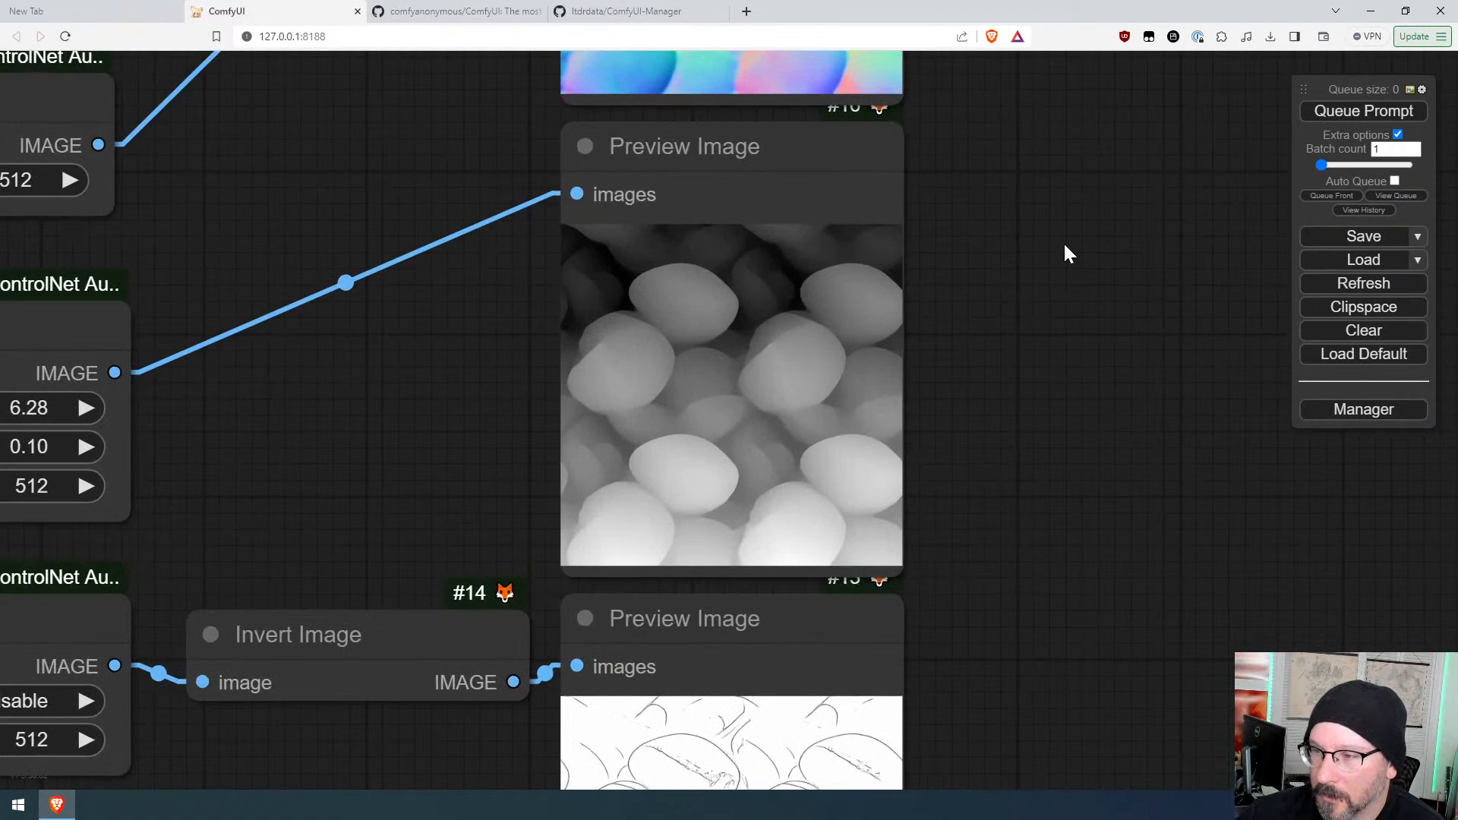
mouse_move(1063, 241)
left_mouse_down()
mouse_move(1126, 651)
mouse_move(1064, 256)
left_mouse_up()
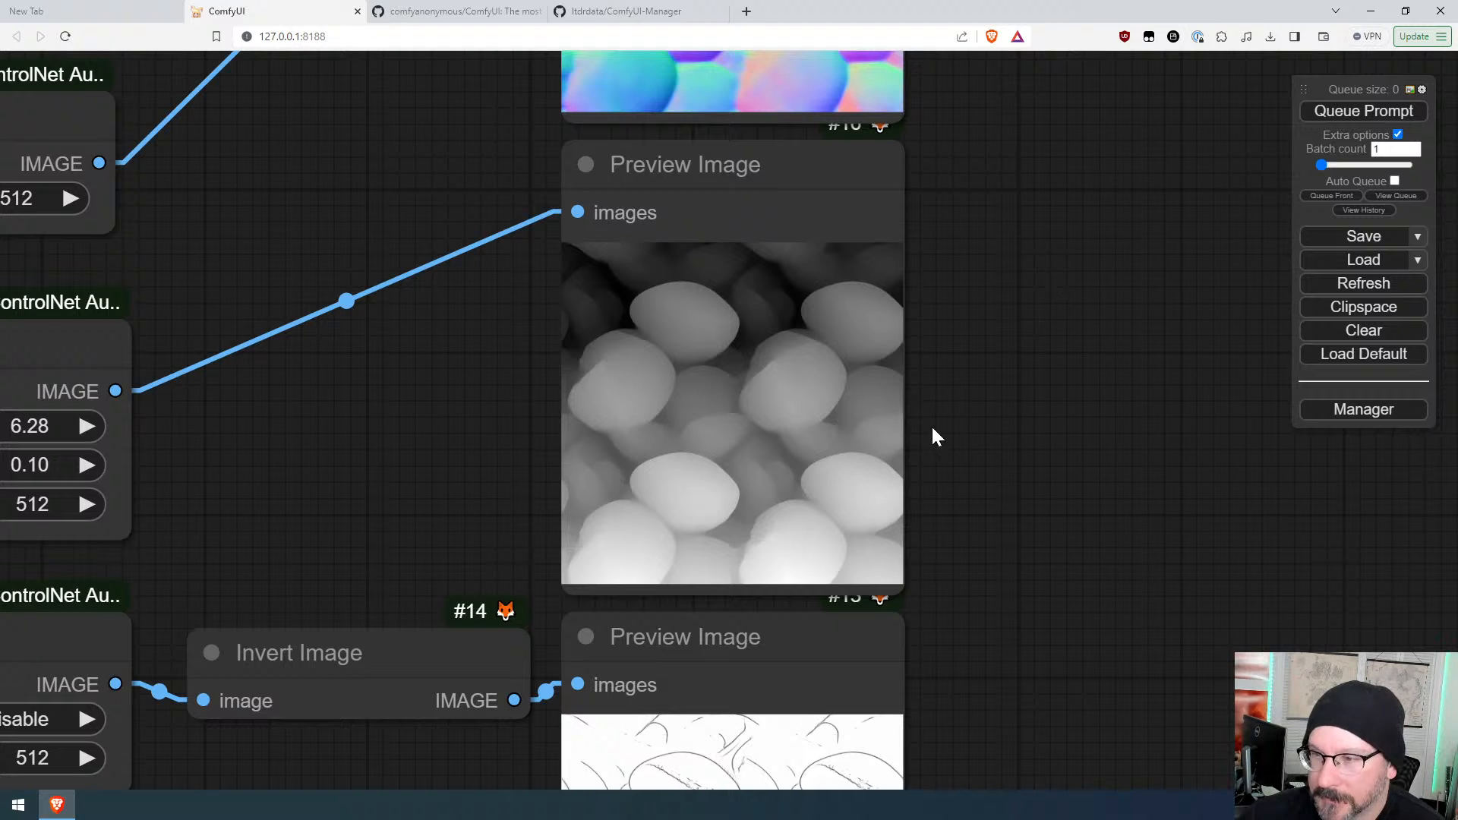
scroll(1037, 292, "down", 4)
left_click_drag(1125, 713, 1004, 252)
left_click_drag(1098, 511, 1054, 112)
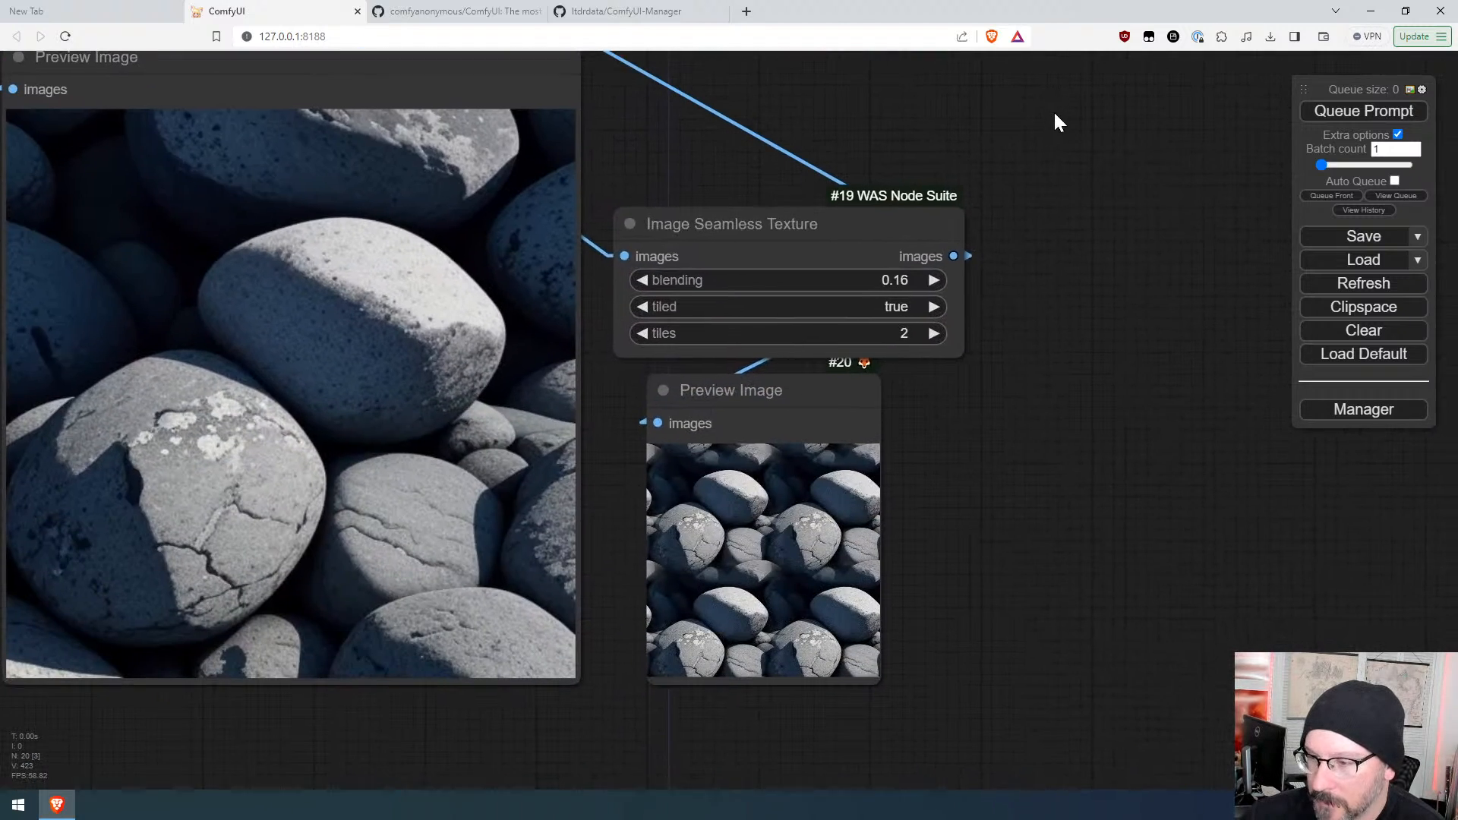
left_click_drag(1083, 199, 1075, 607)
left_click_drag(1003, 262, 1090, 668)
left_click_drag(1018, 414, 1041, 542)
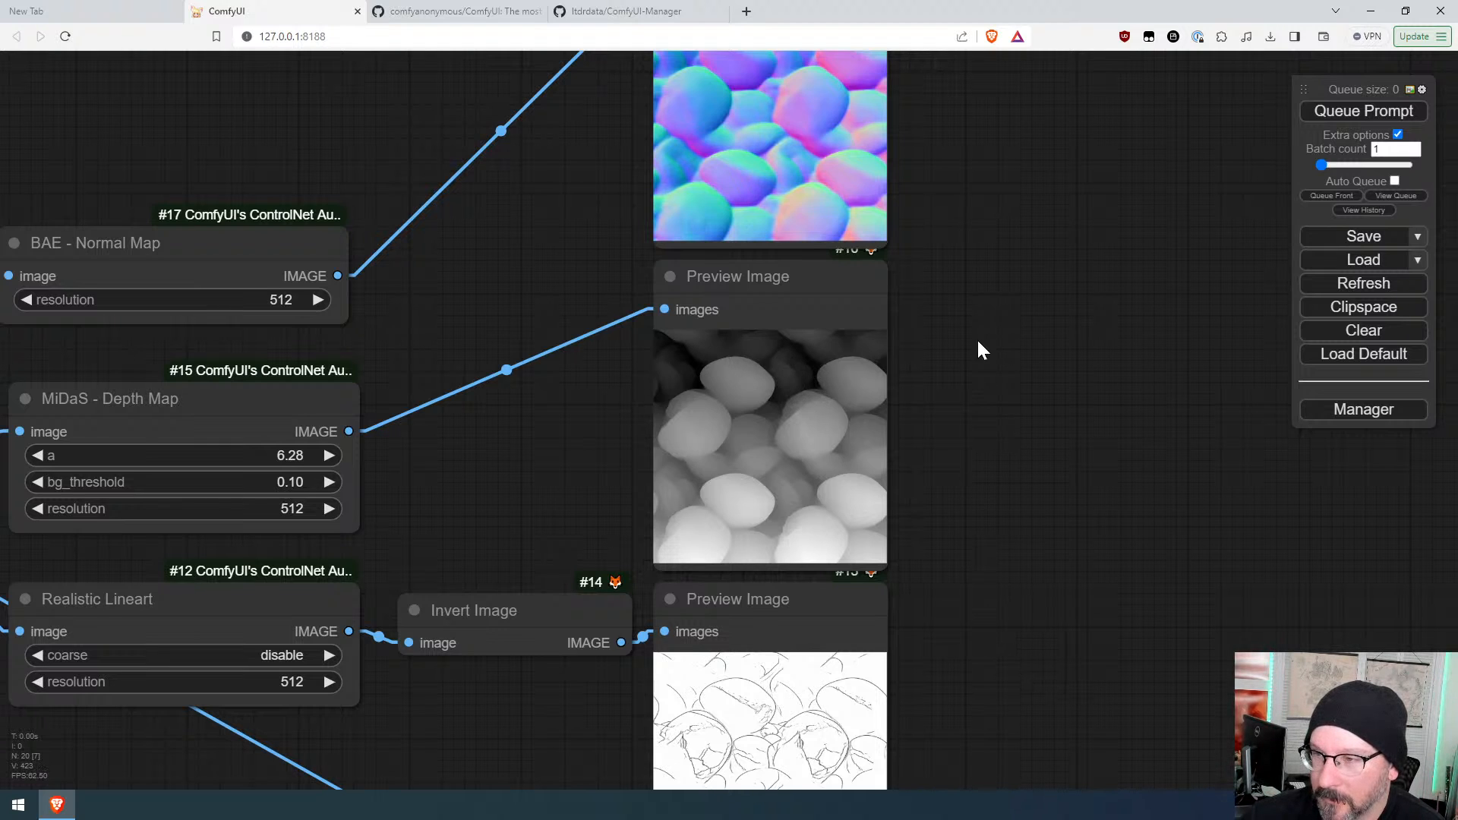
left_click_drag(977, 348, 1002, 478)
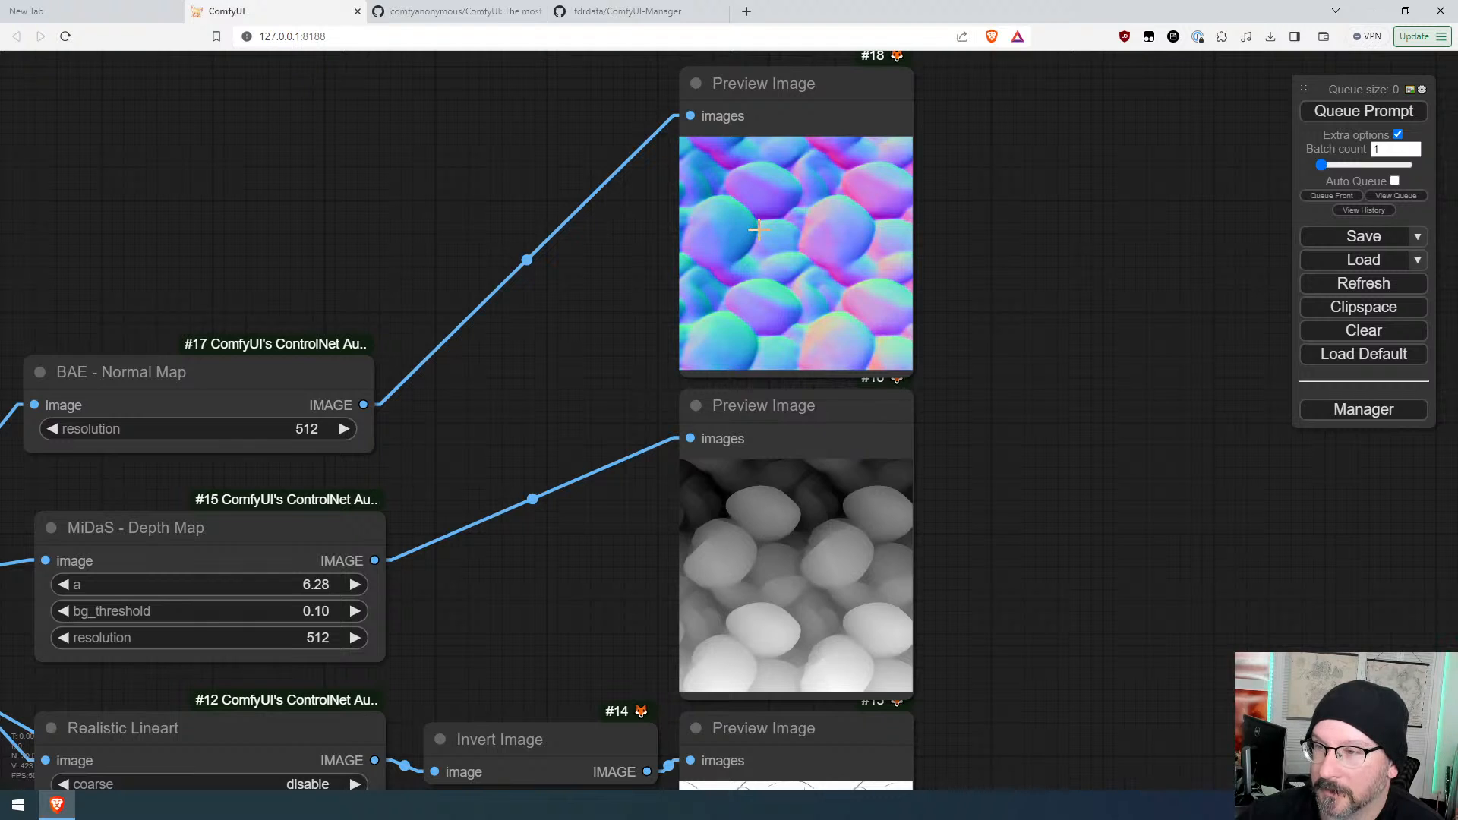
Step: Move the BAE Normal Map and MiDaS Depth Map nodes slightly upward to tidy the layout
left_click_drag(303, 387, 303, 205)
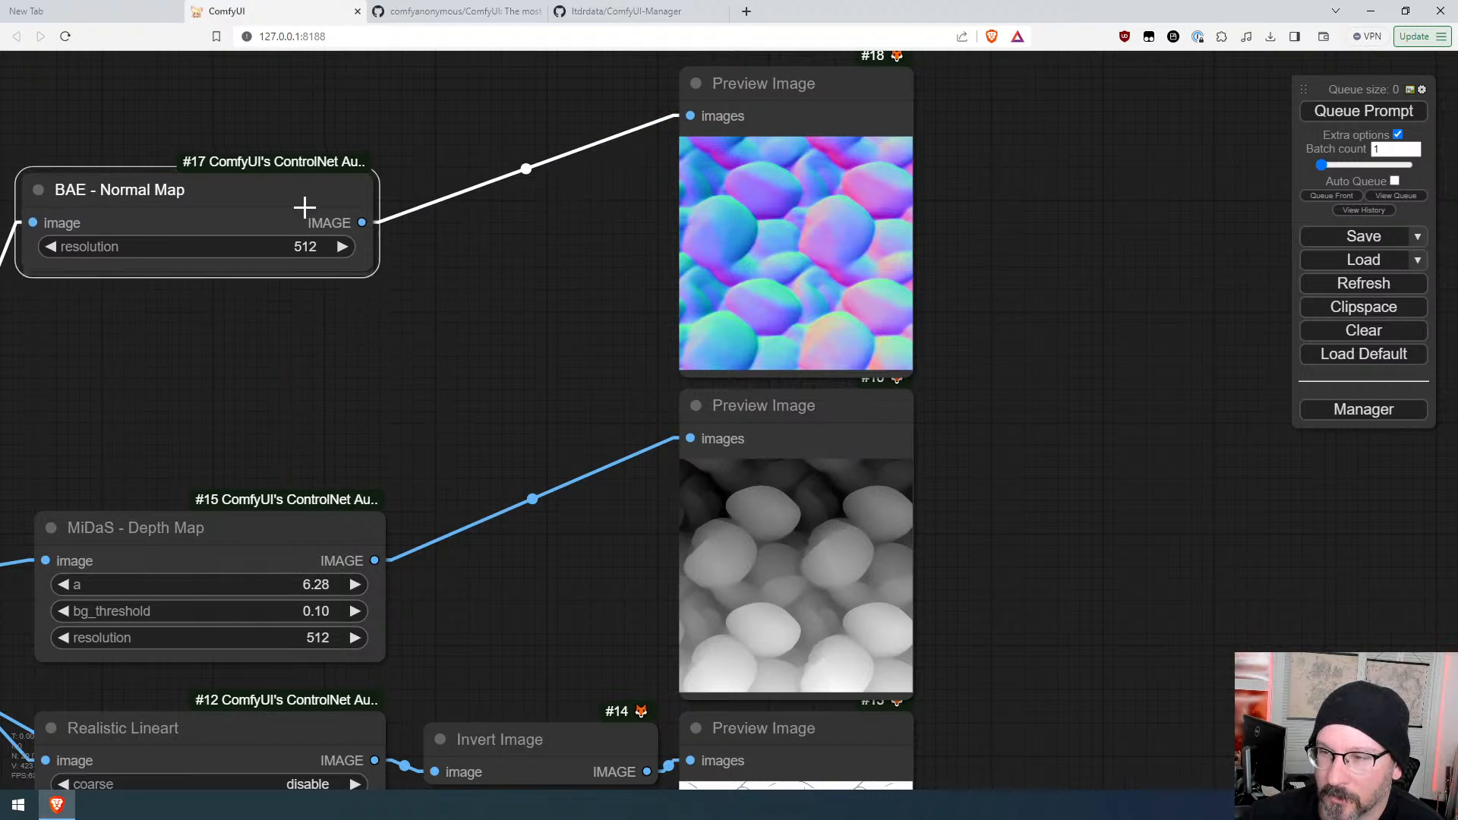
left_click_drag(1147, 522, 1187, 373)
left_click_drag(391, 400, 368, 332)
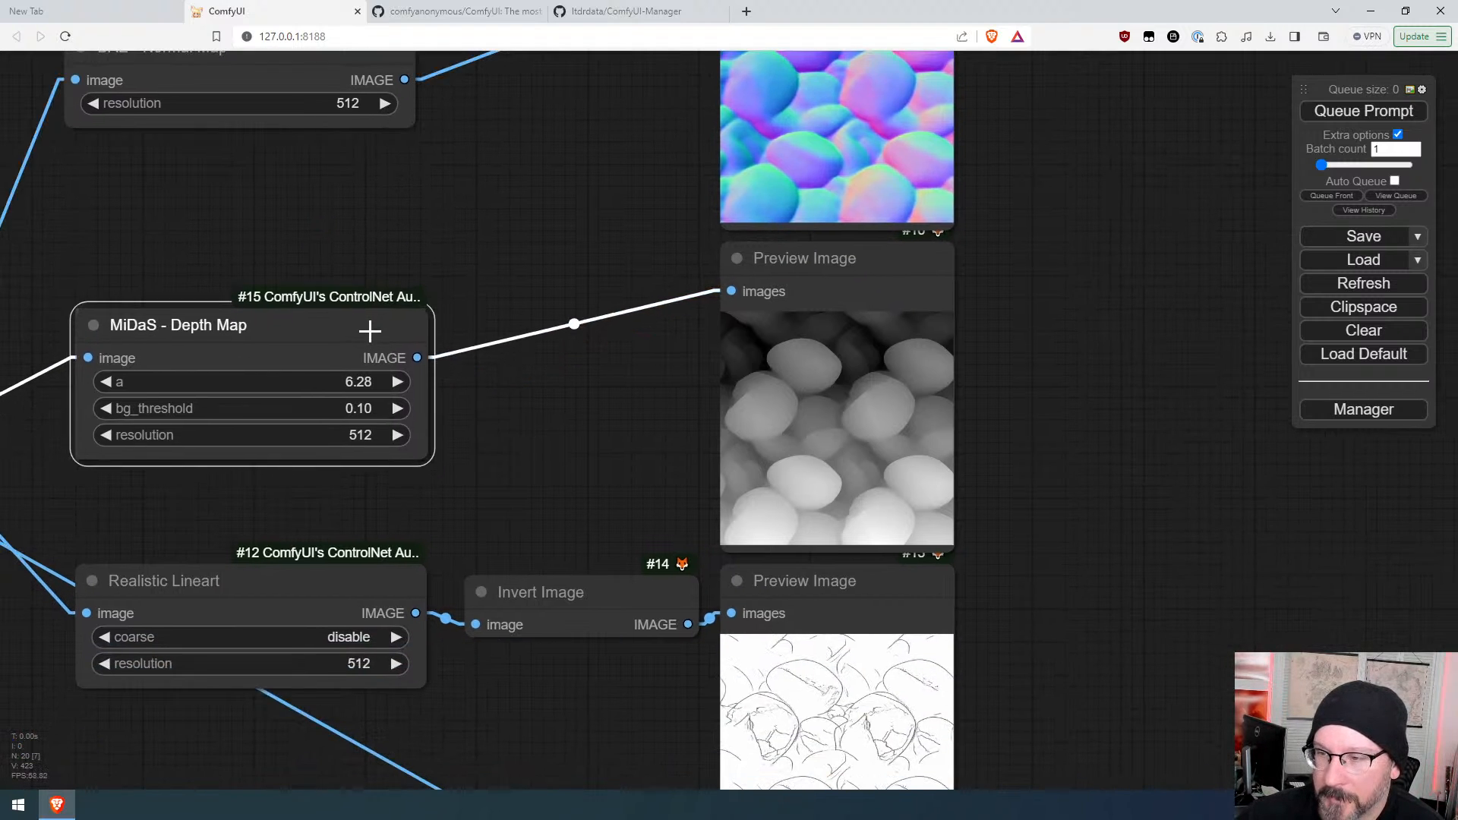
Step: Review the whole workflow with the seamless texture and preprocessor previews
scroll(1090, 490, "down", 7)
left_click_drag(1223, 650, 1054, 283)
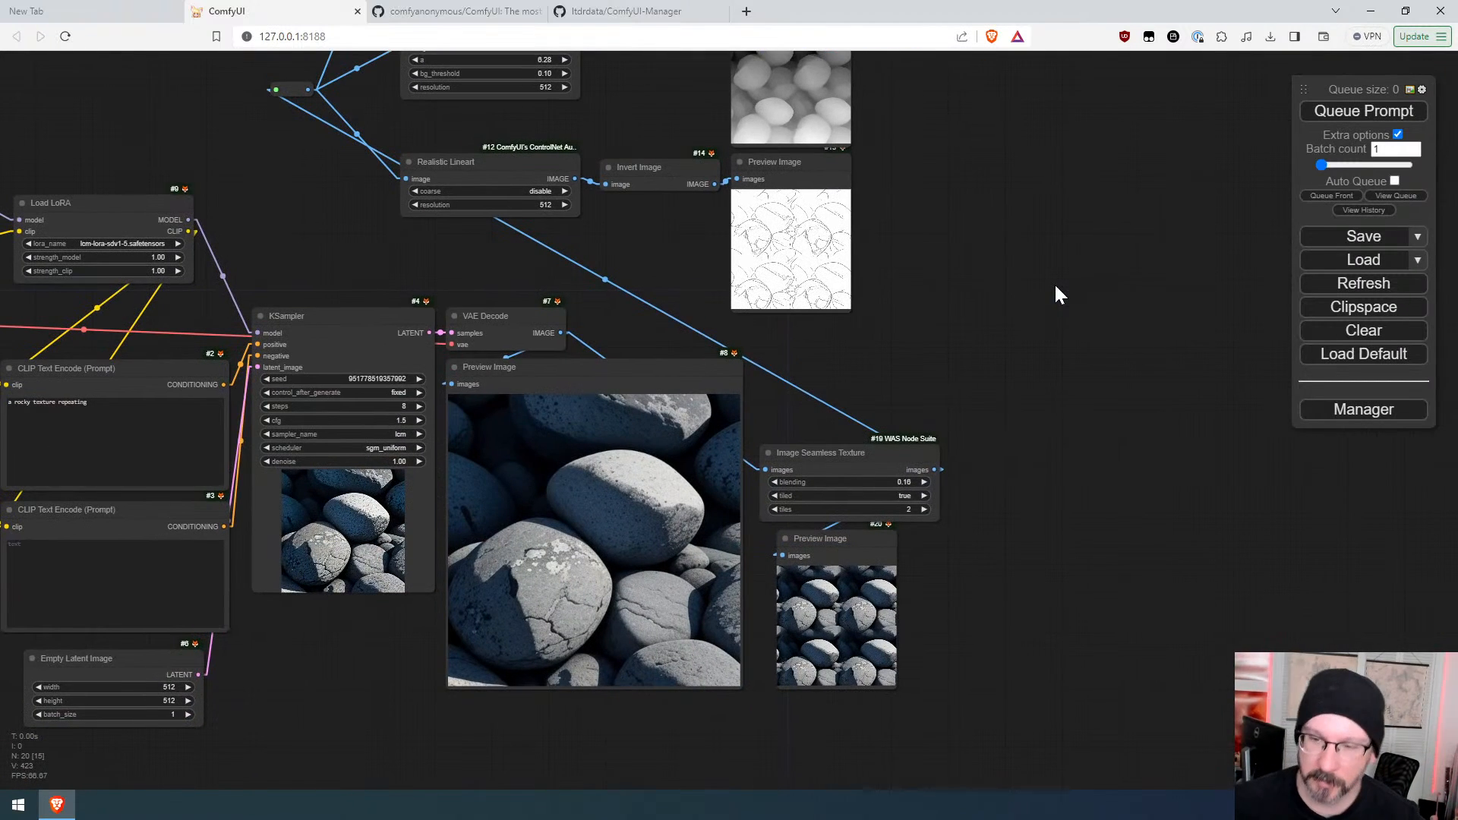
left_click_drag(368, 646, 617, 656)
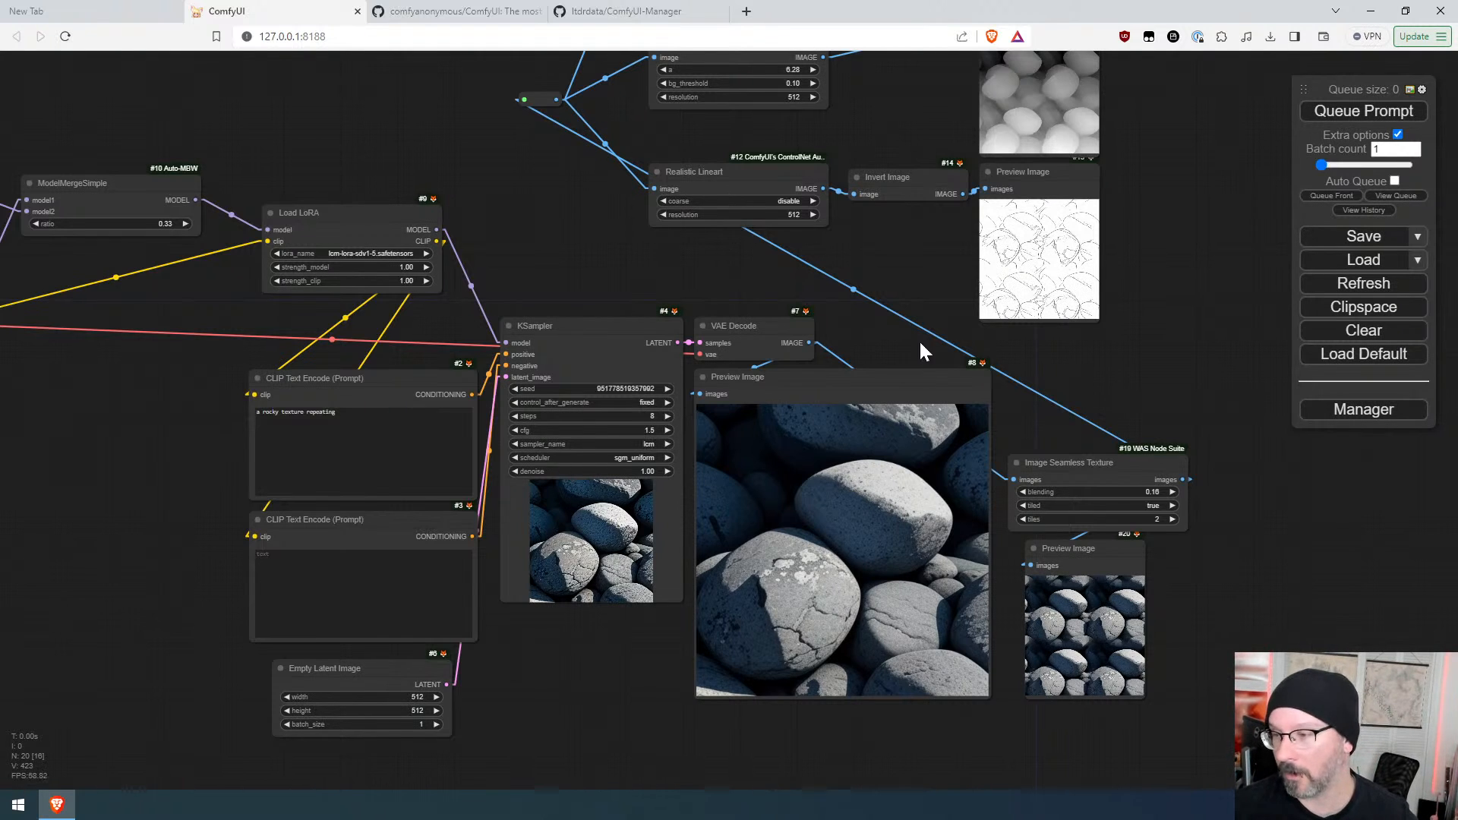
left_click_drag(1154, 235, 1026, 482)
left_click_drag(1132, 631, 1121, 213)
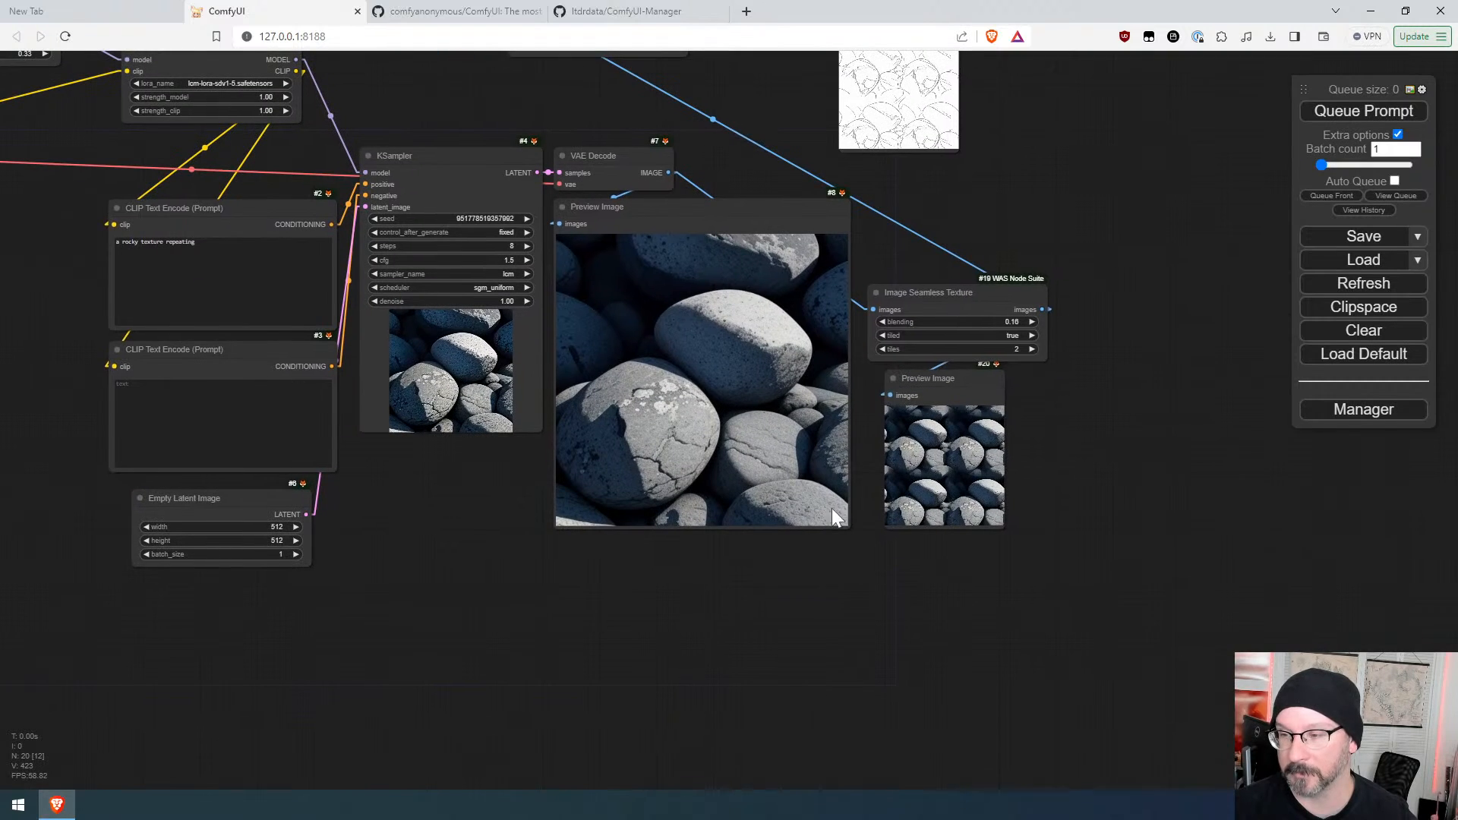
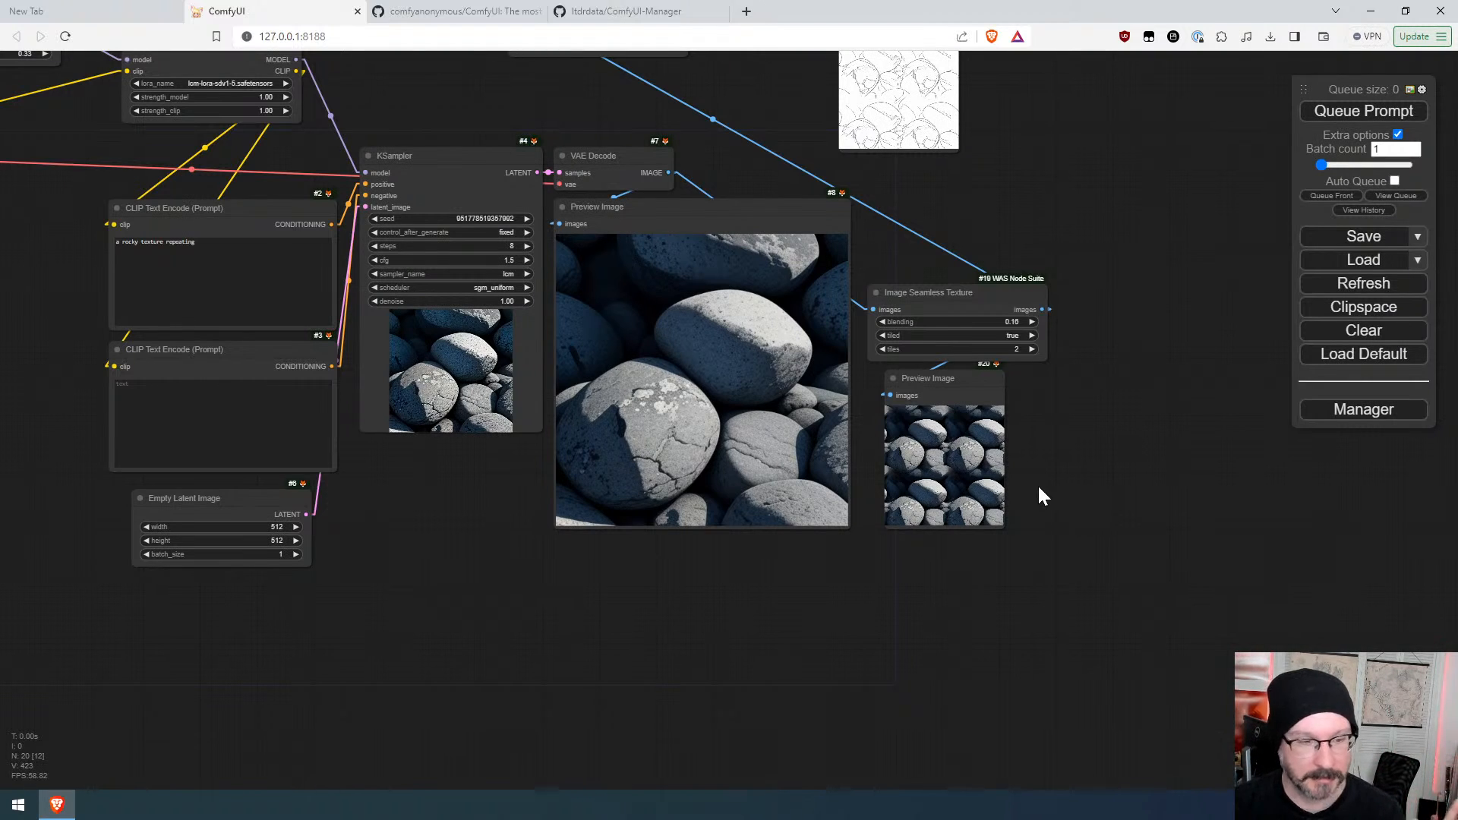
Step: Increment the KSampler seed and queue the prompt repeatedly to generate new rock images
left_click_drag(1091, 442, 1092, 501)
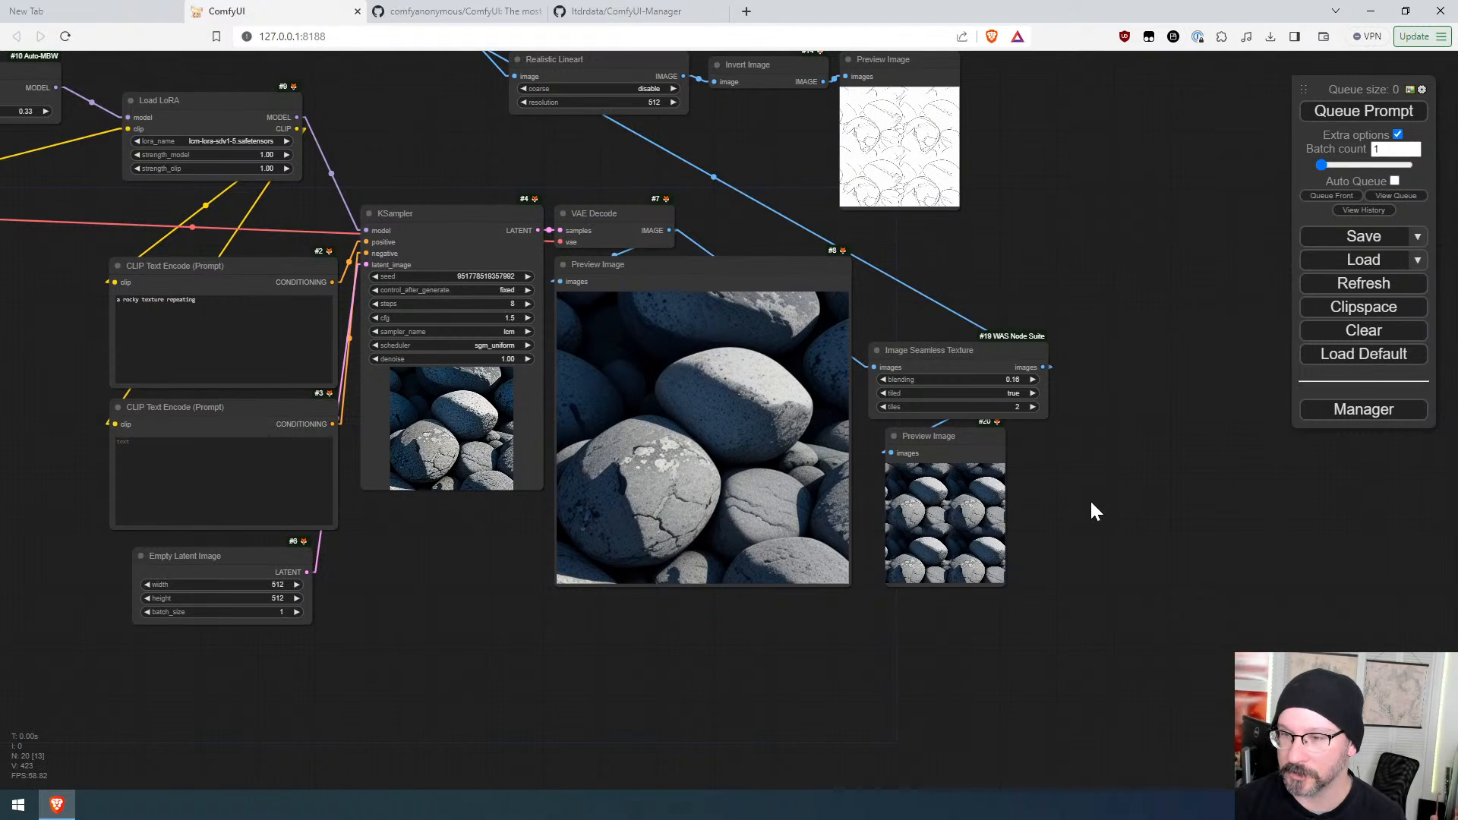
left_click_drag(1122, 428, 1104, 470)
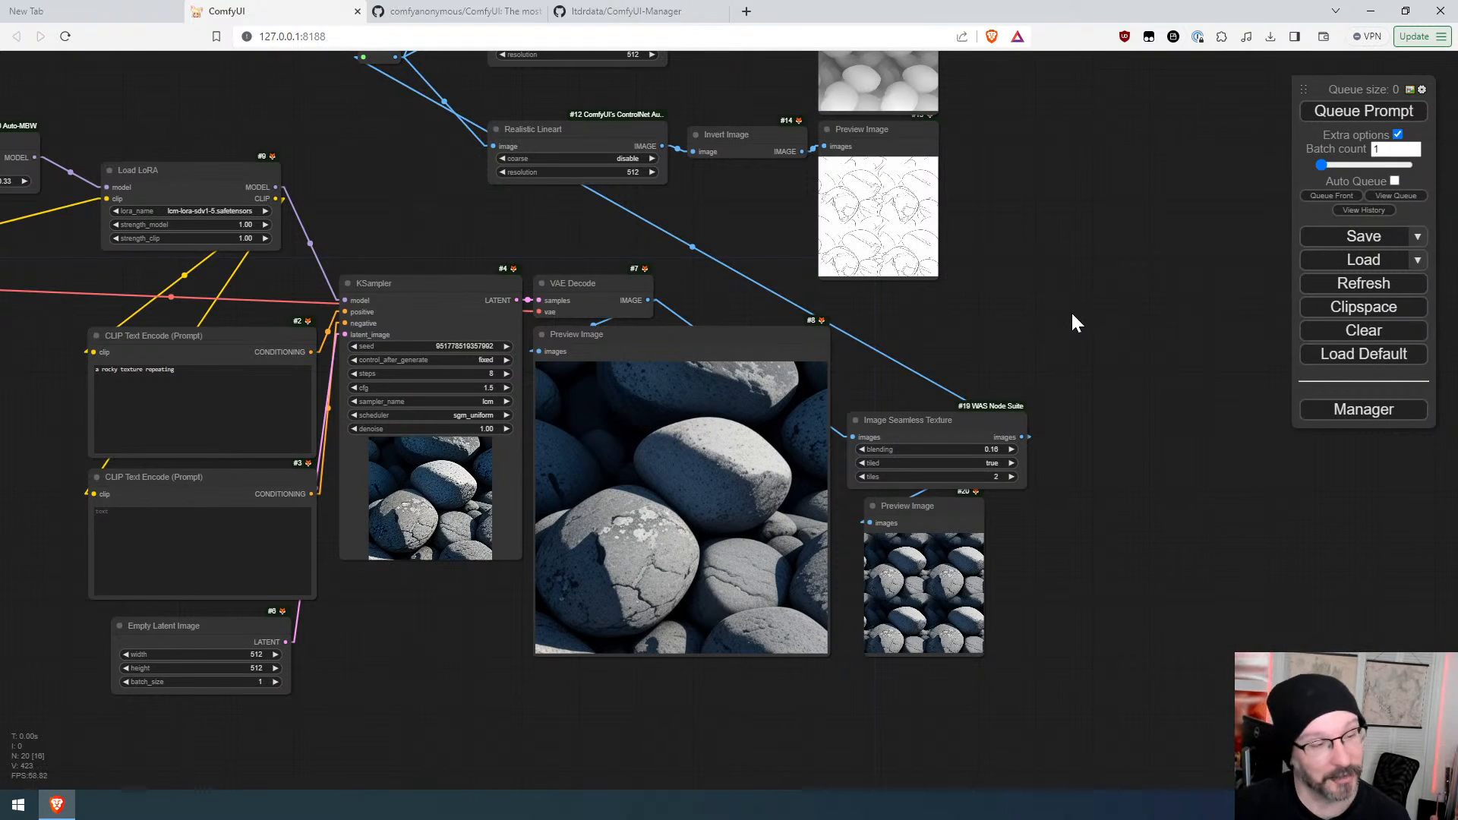
left_click(1382, 114)
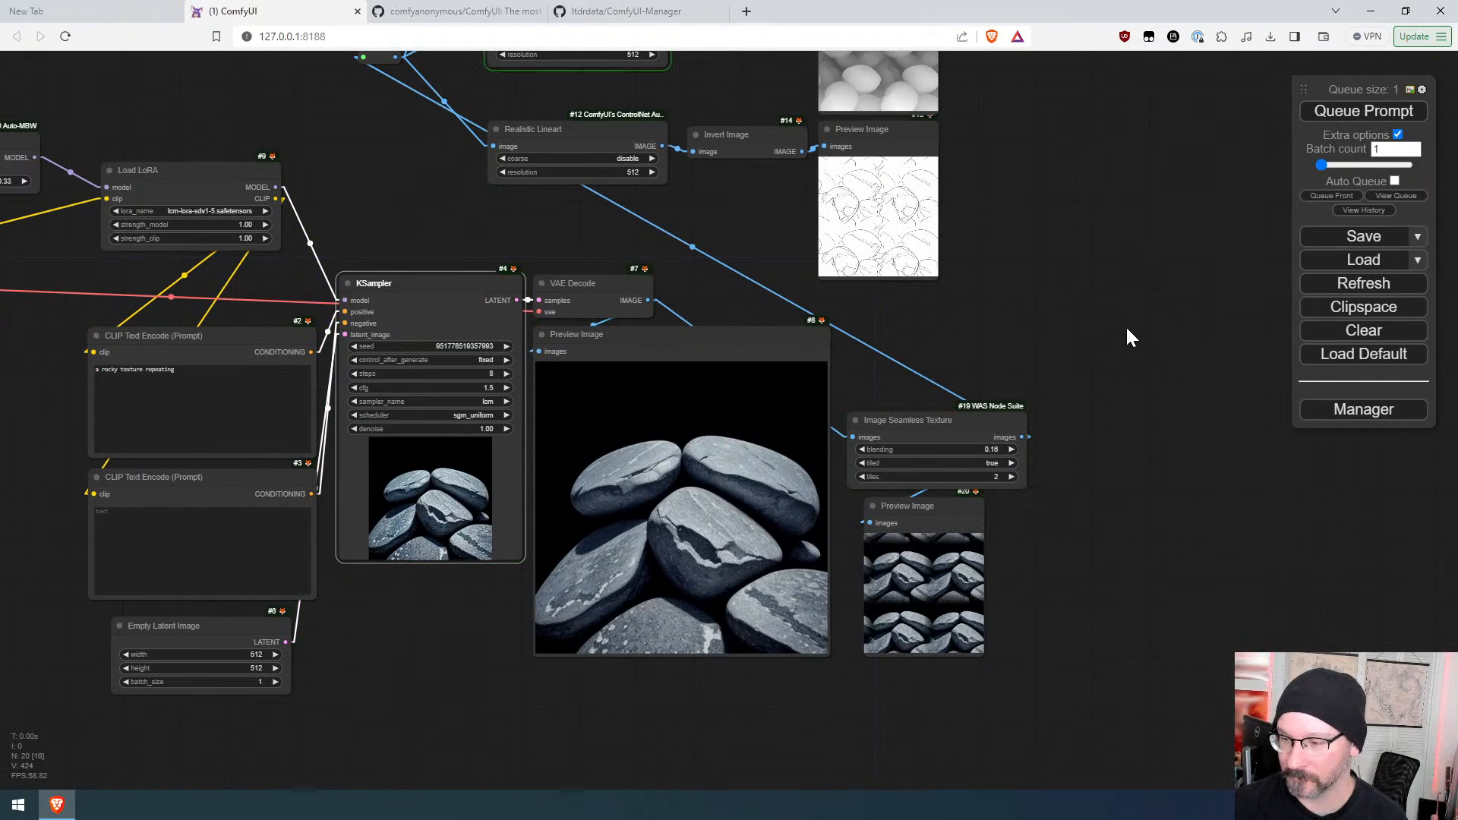
left_click(503, 347)
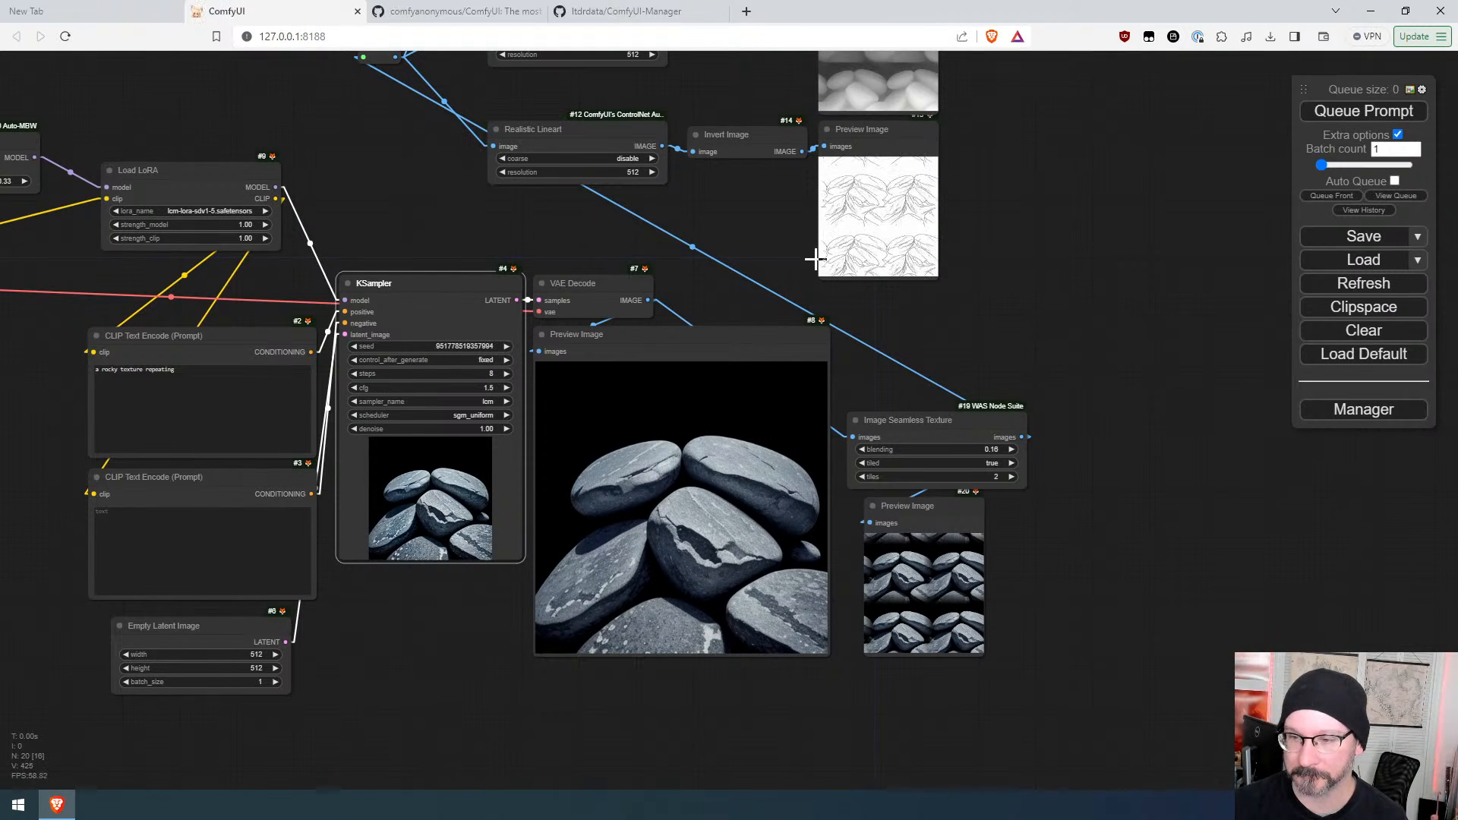
left_click(1403, 121)
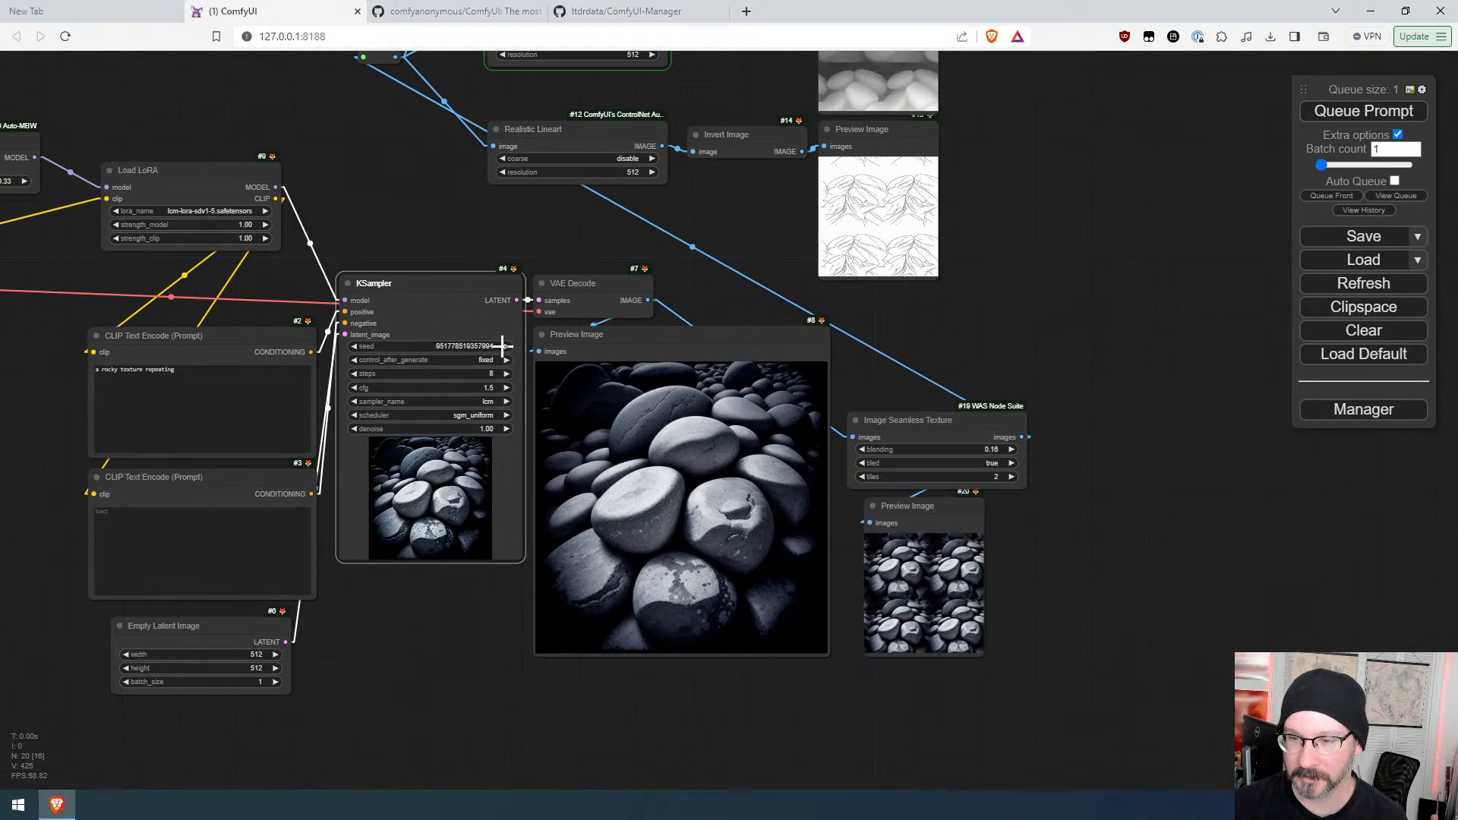
left_click(1375, 115)
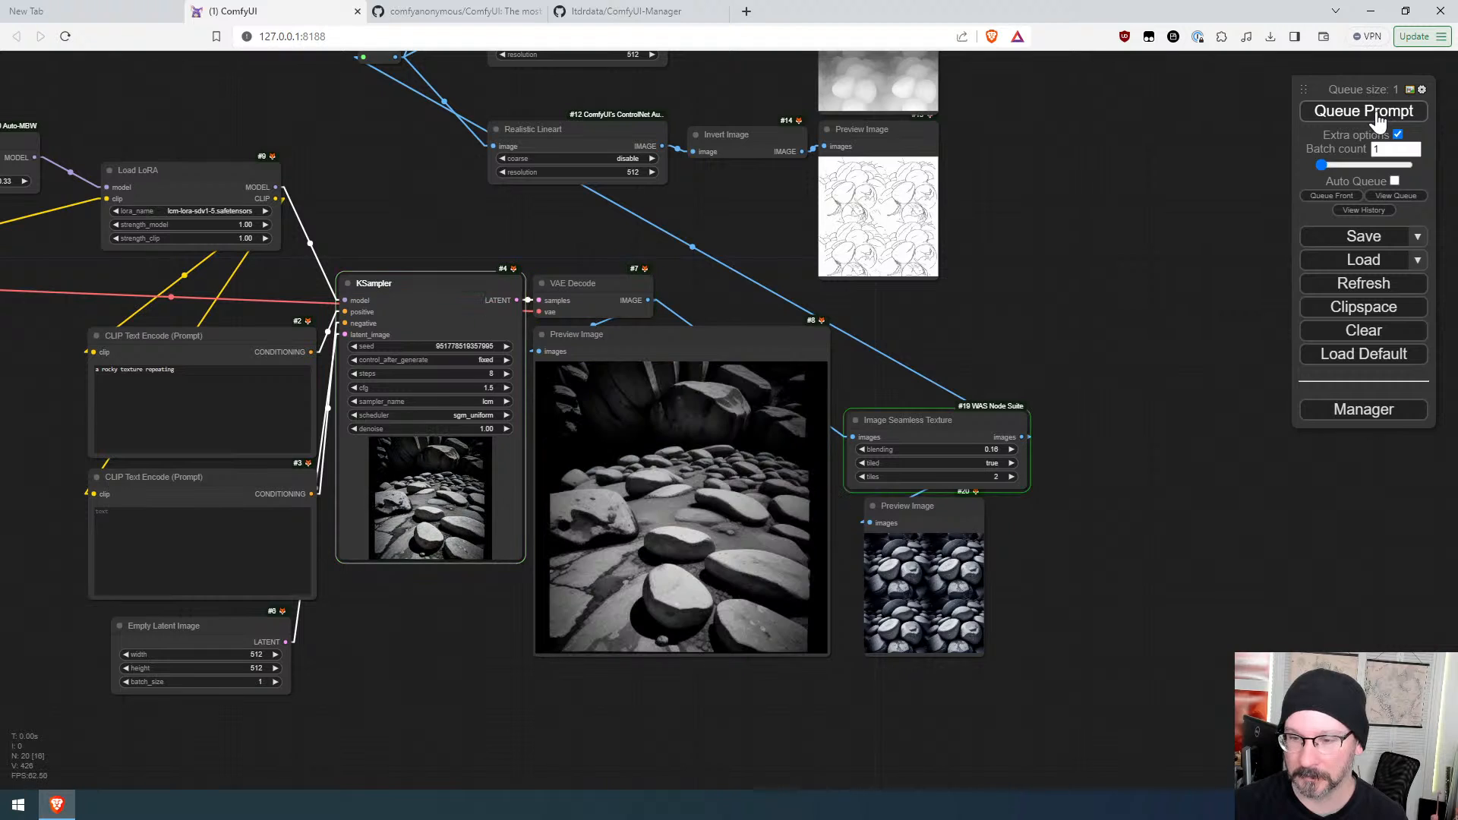
Step: Rewrite the positive prompt as 'a rocky texture, seamless' and queue the prompt
left_click(197, 403)
type(", ")
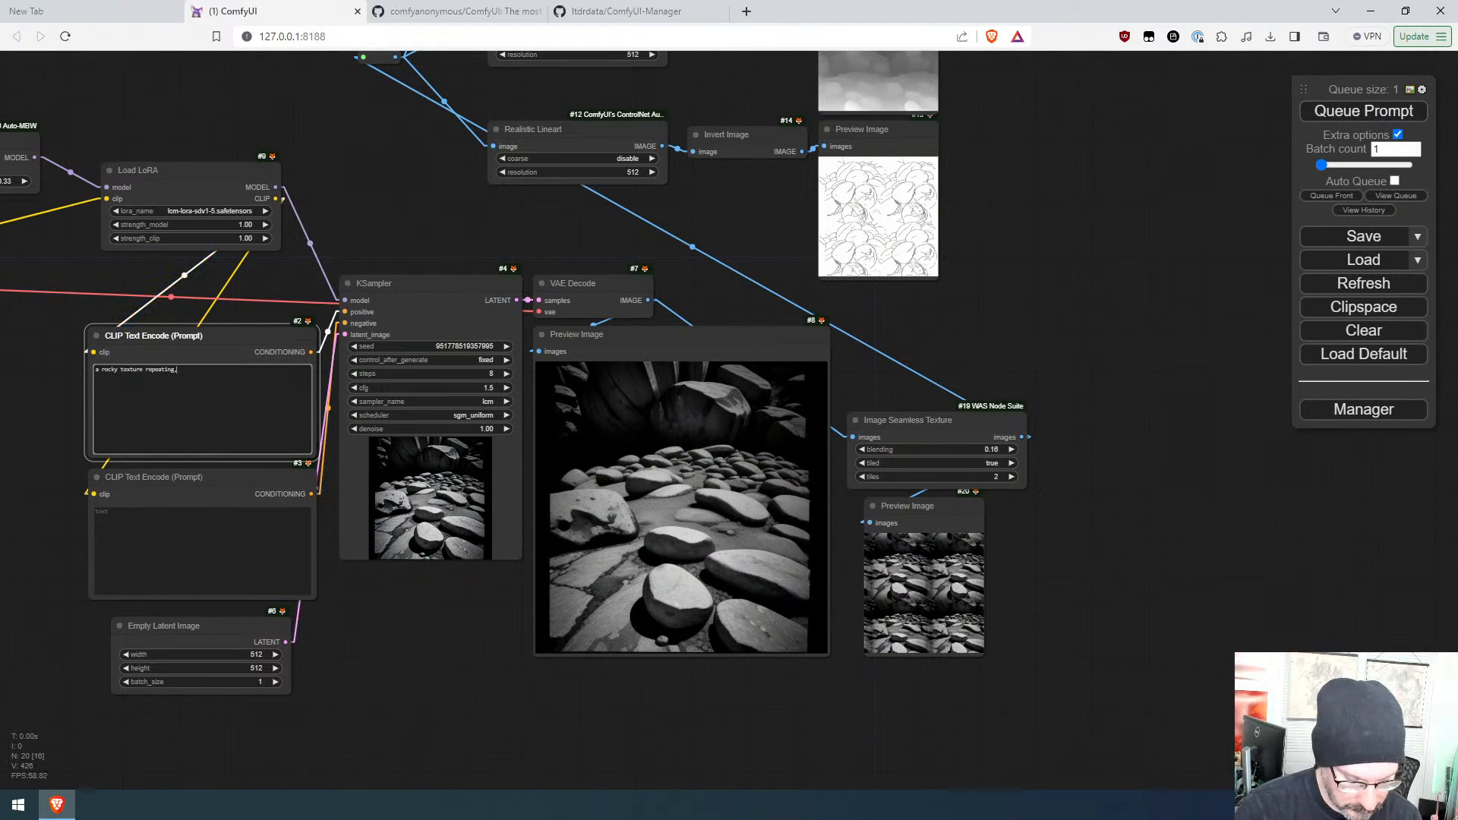
type("seamless")
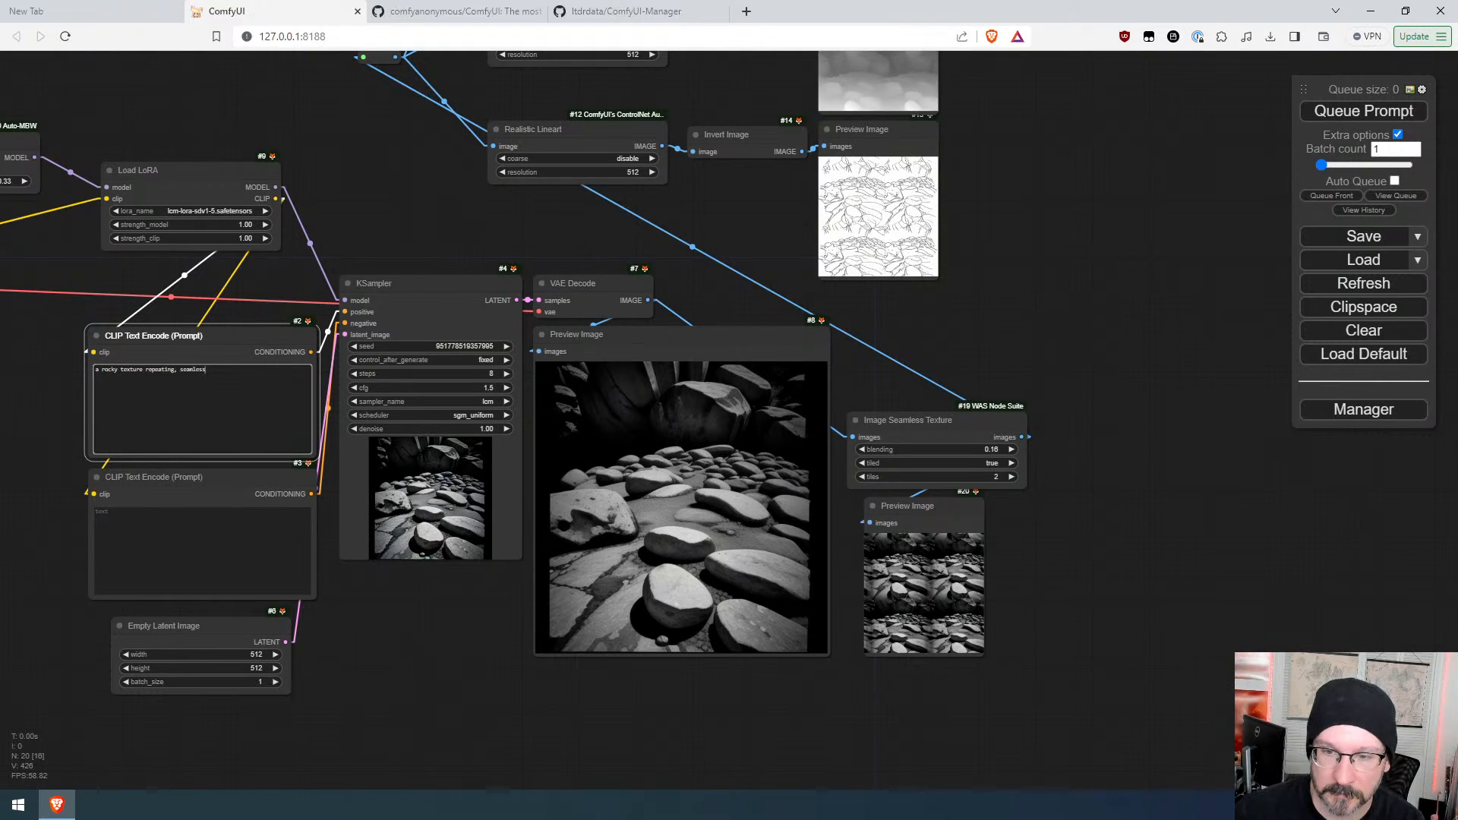
double_click(159, 370)
key("BackSpace")
key("BackSpace")
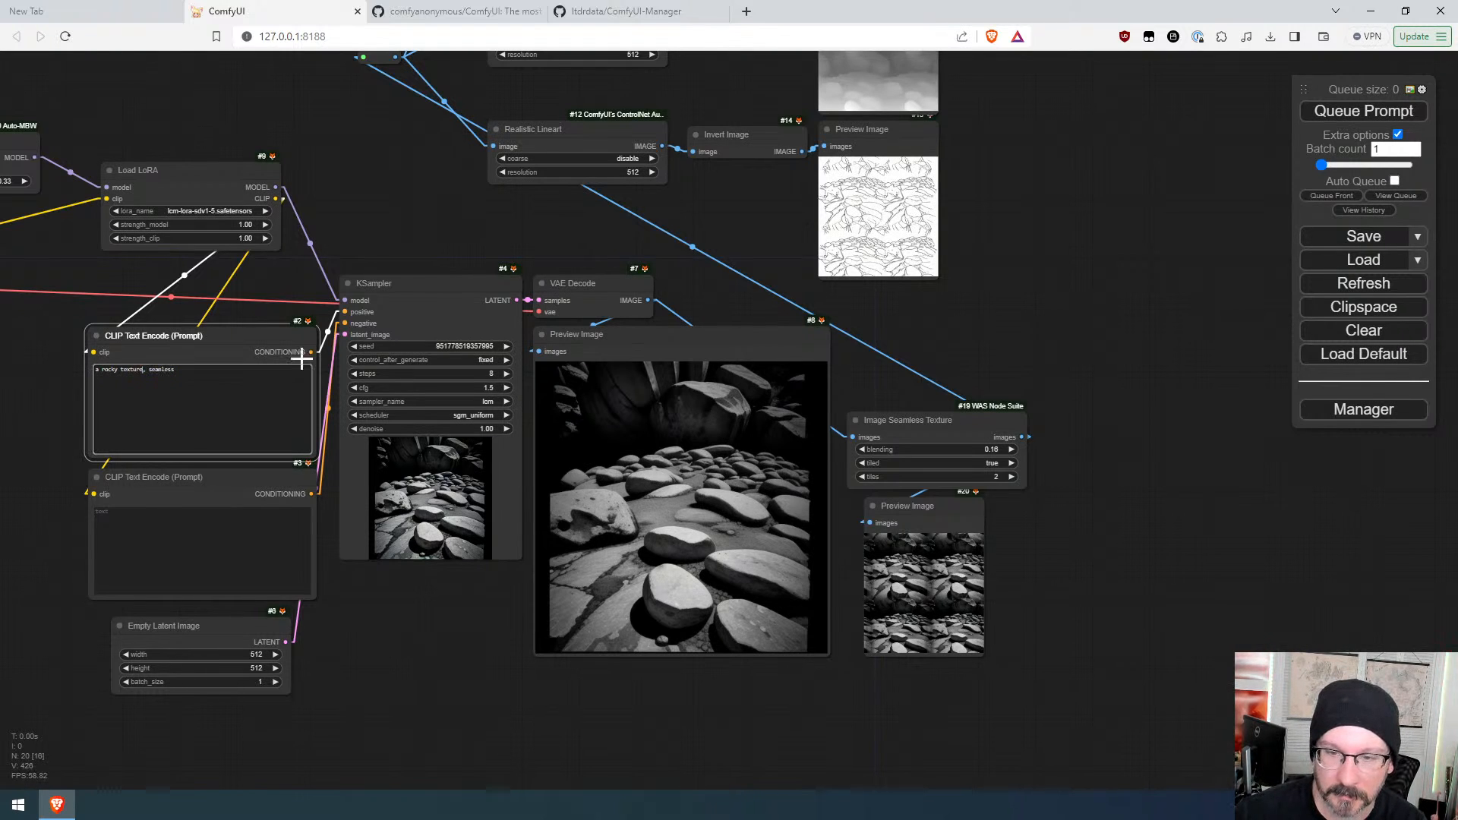
left_click(1340, 113)
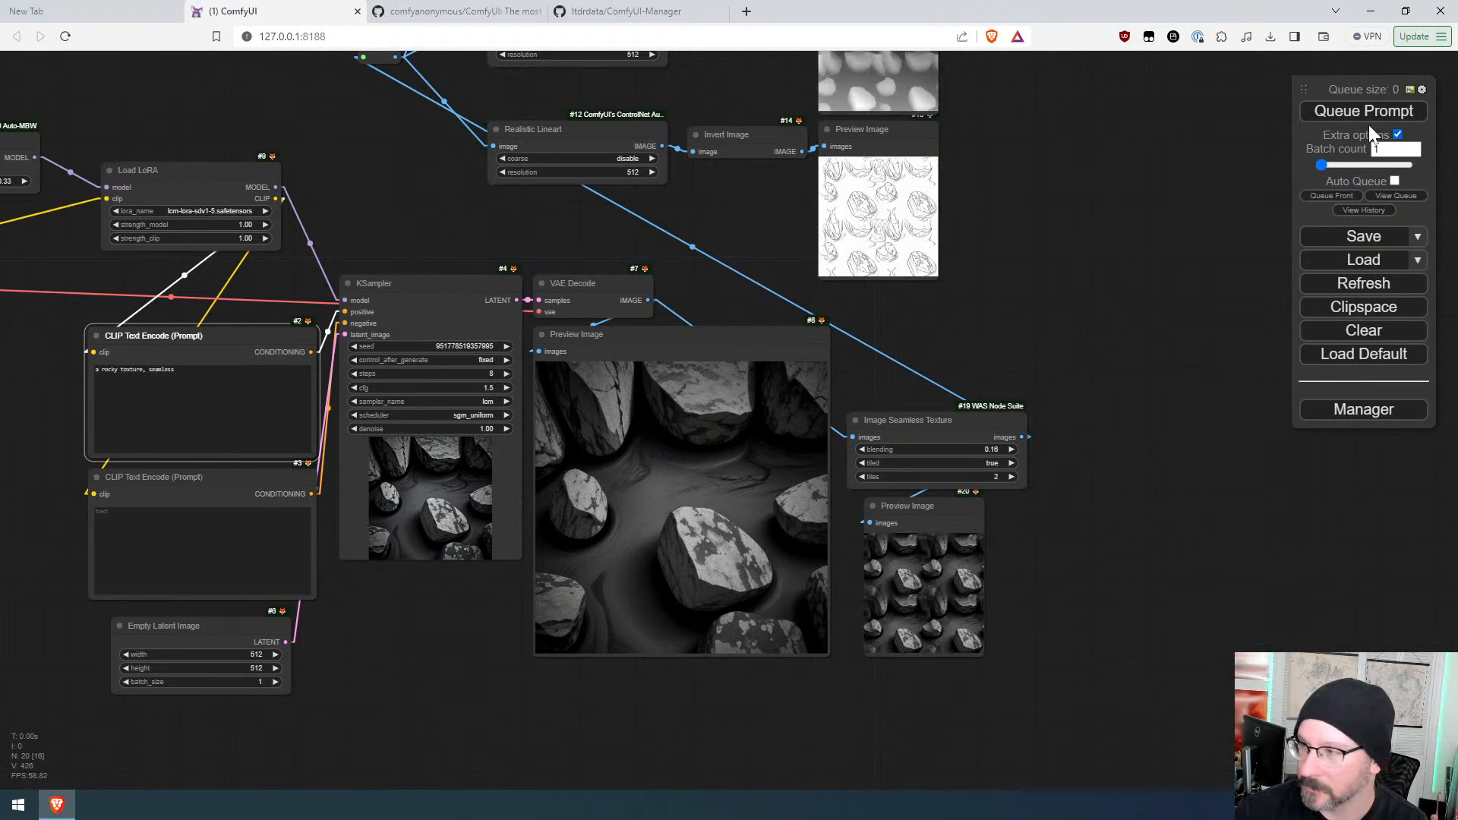
Step: Increment the seed again and queue the prompt to generate another seamless rock texture
left_click(507, 346)
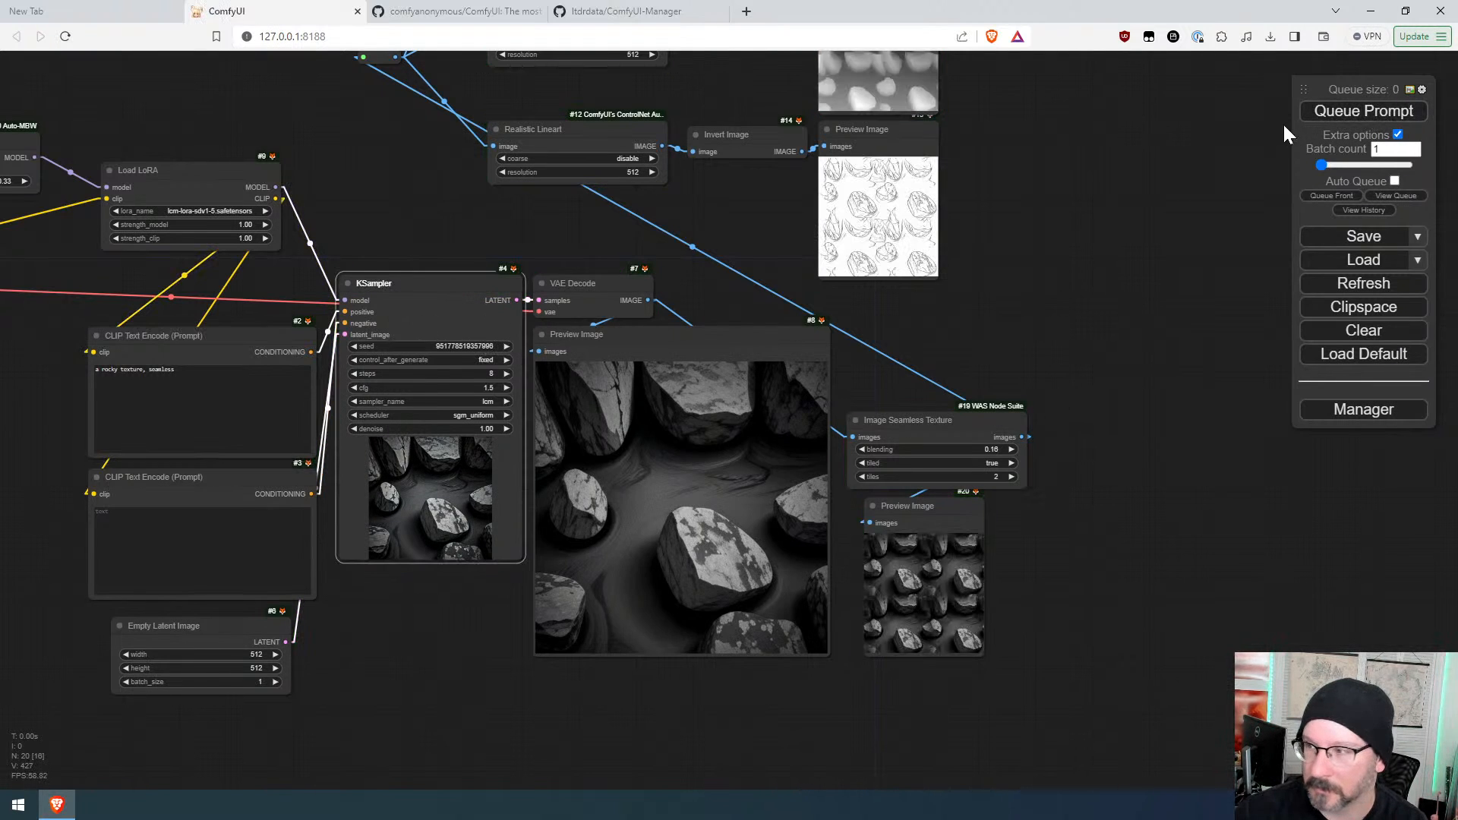
left_click(1312, 112)
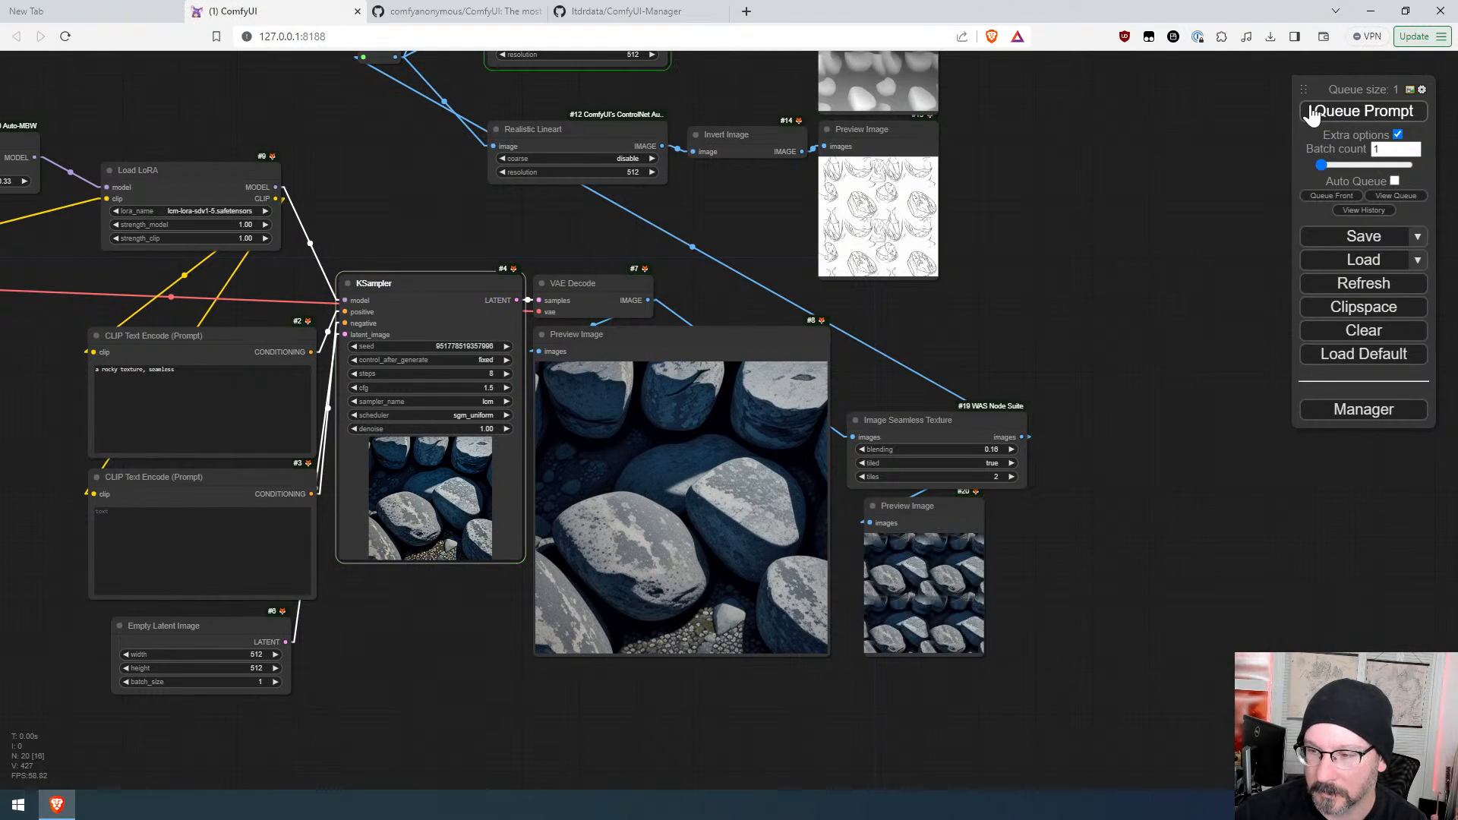
scroll(1051, 650, "up", 10)
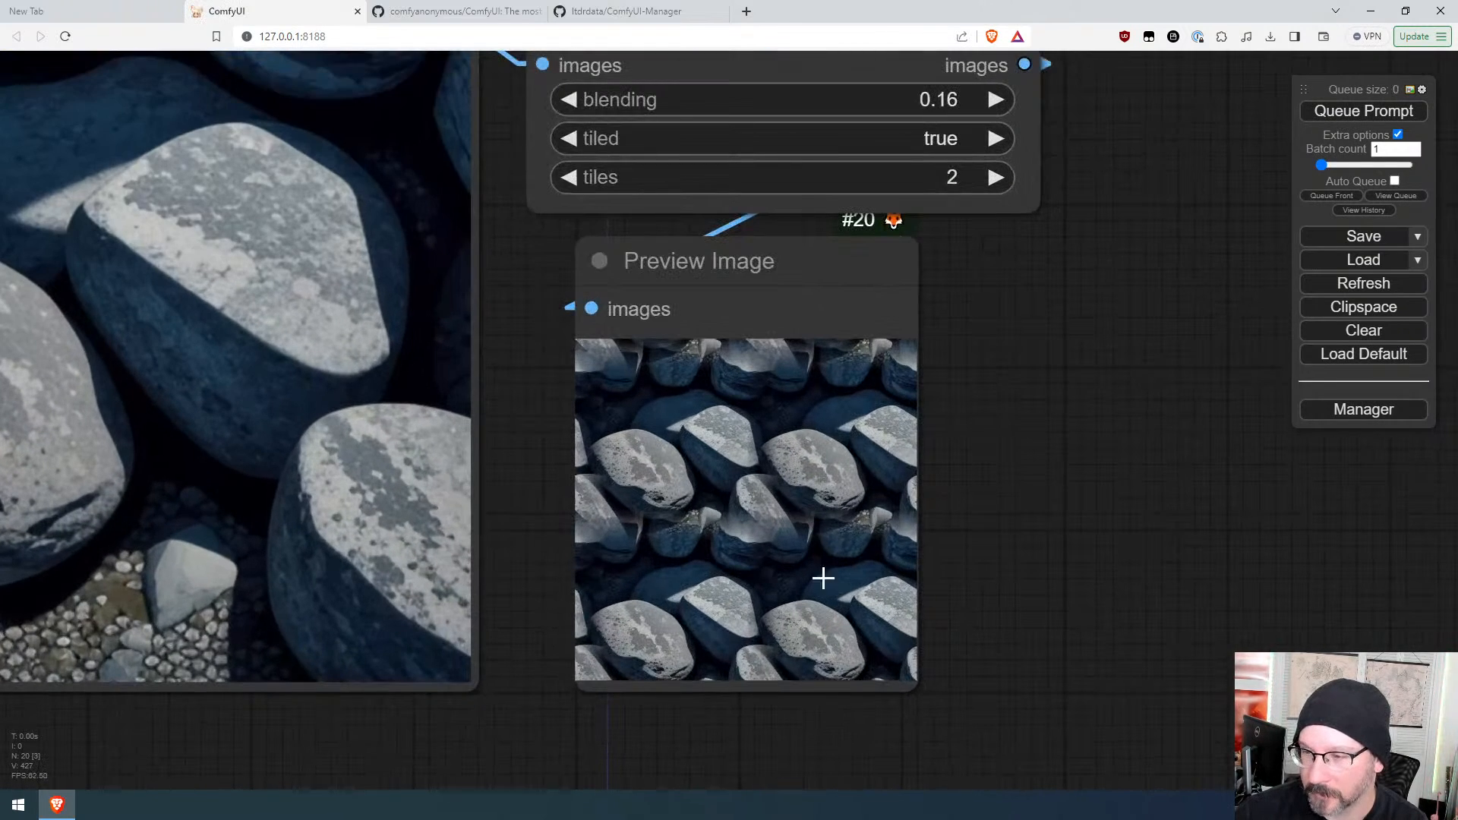
scroll(930, 548, "down", 7)
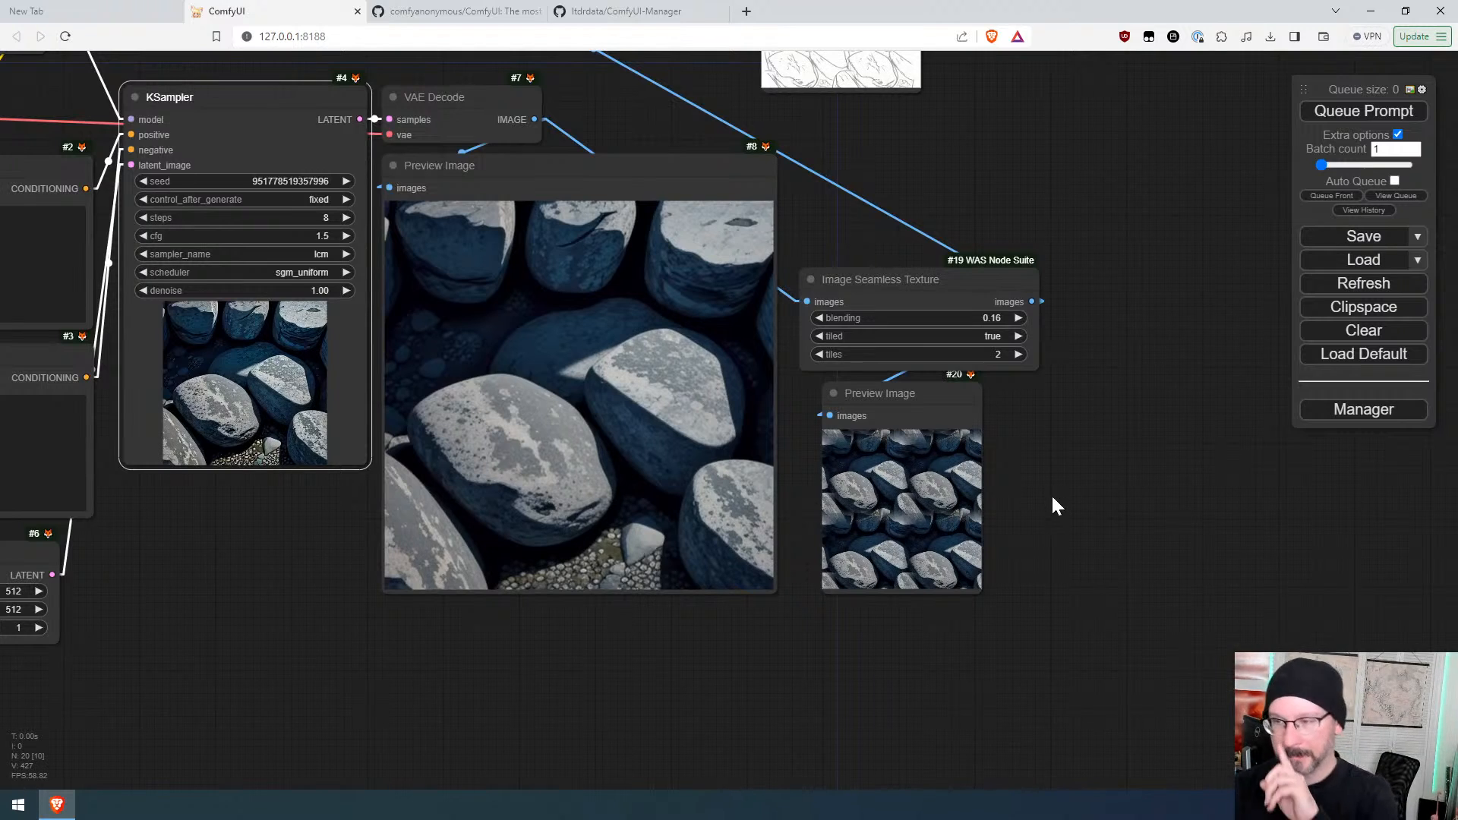
Step: Set the Image Seamless Texture tiles to 4 and queue the prompt
left_click(1018, 355)
left_click(1018, 354)
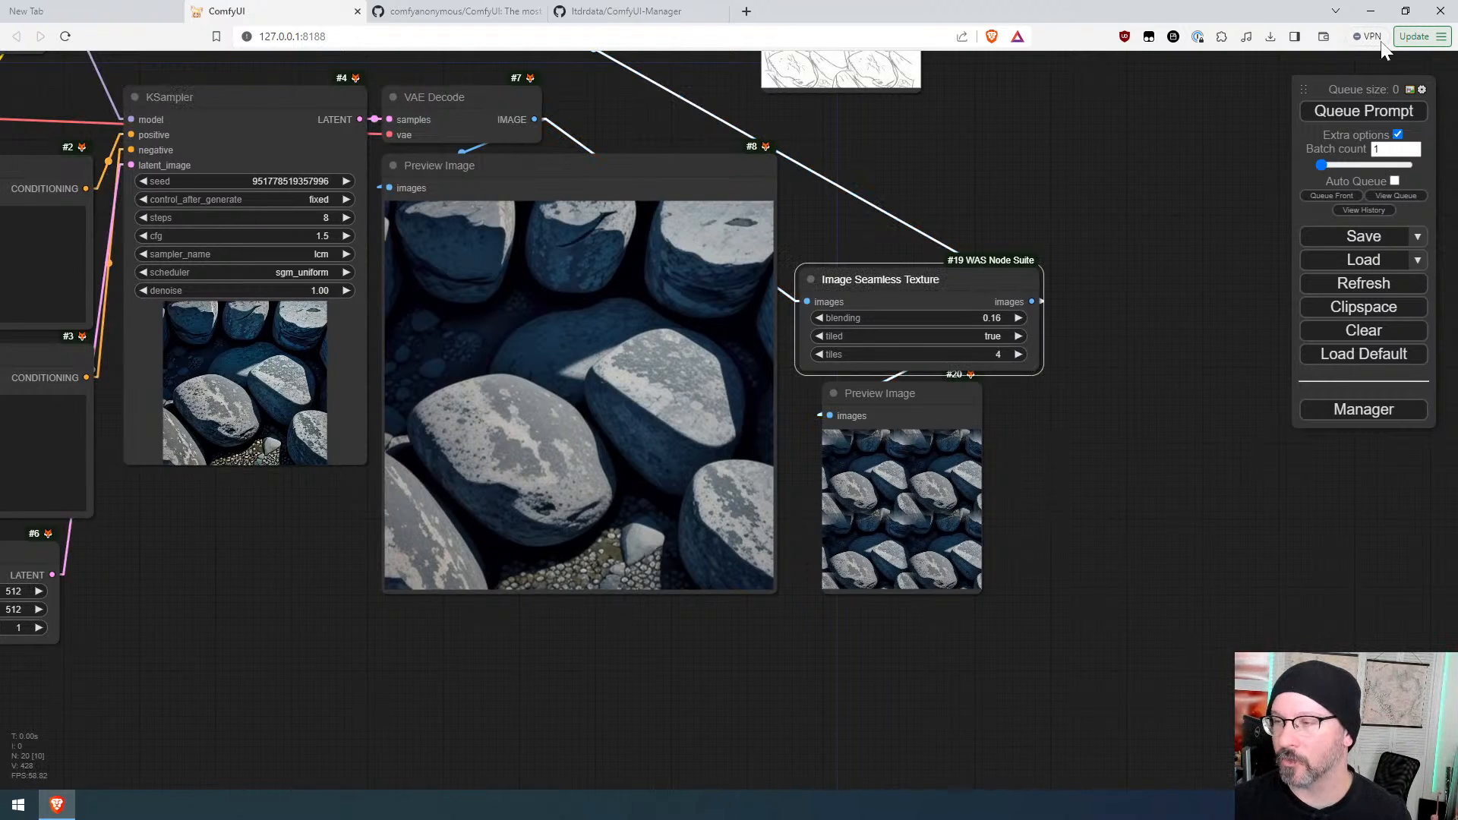
left_click(1362, 114)
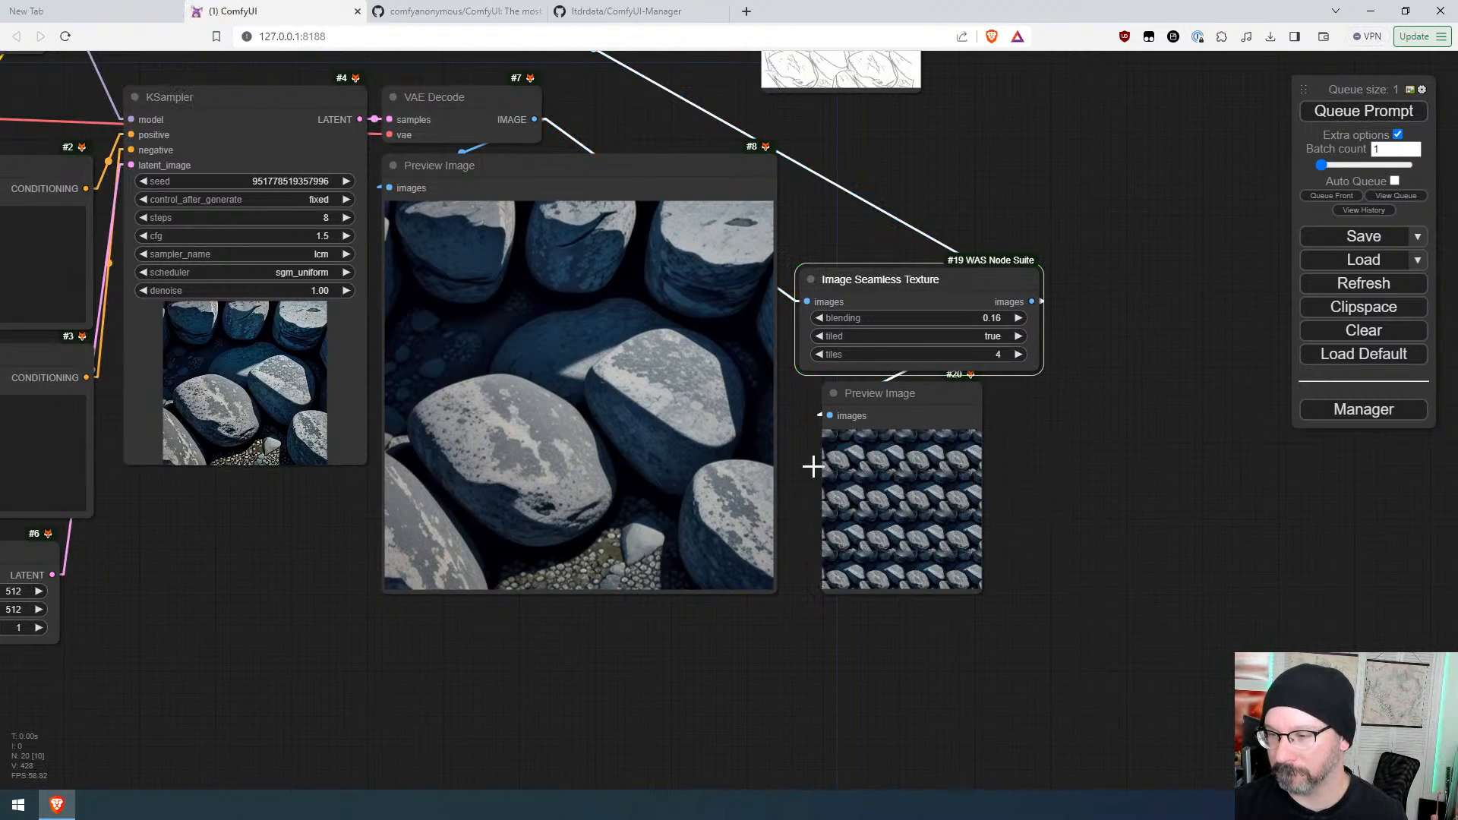
scroll(813, 465, "up", 10)
scroll(919, 458, "down", 9)
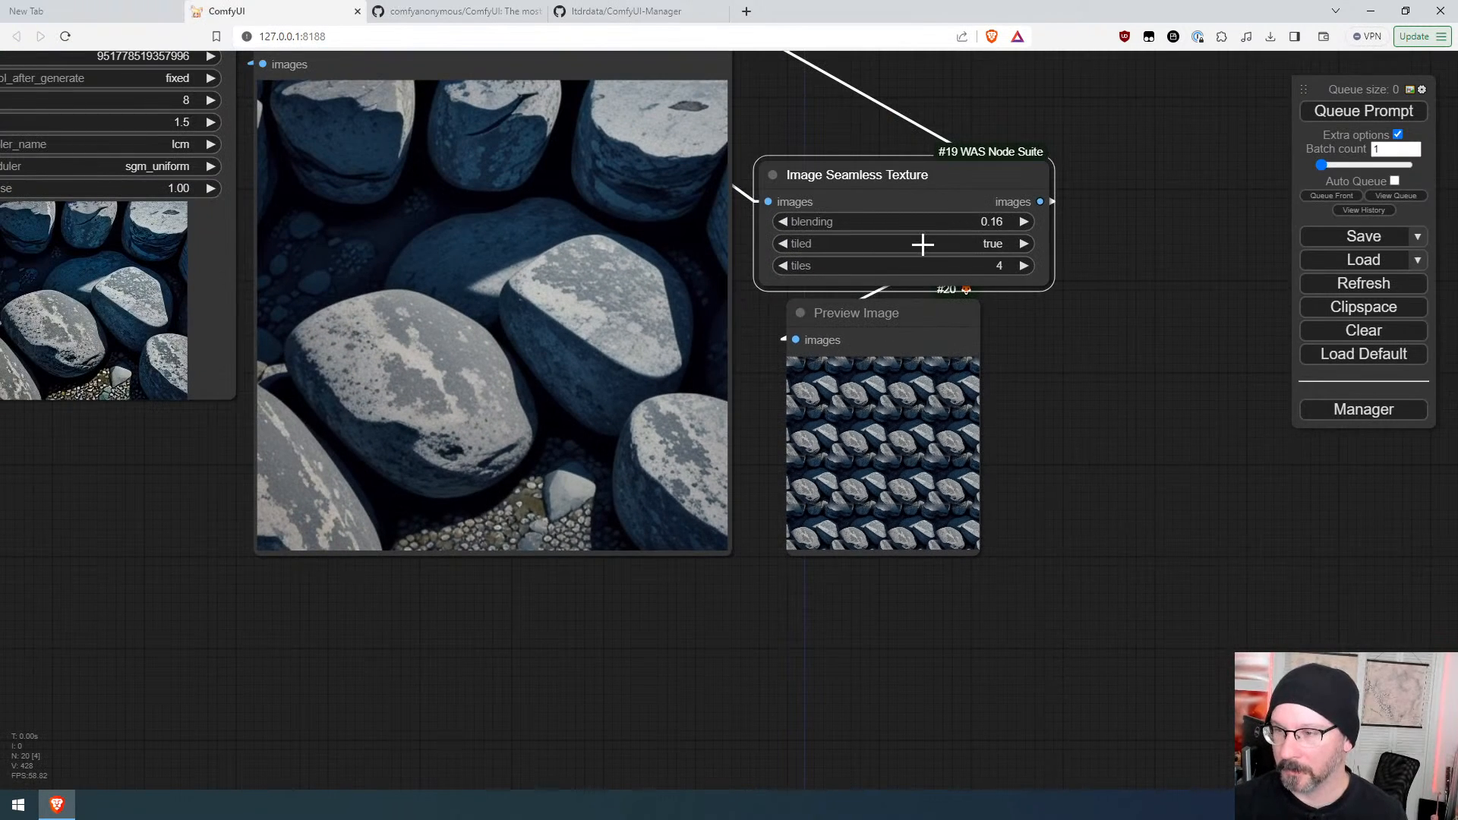
Step: Examine the four-tile seamless texture preview and the preprocessor previews across the whole workflow
left_click(978, 242)
left_click(976, 240)
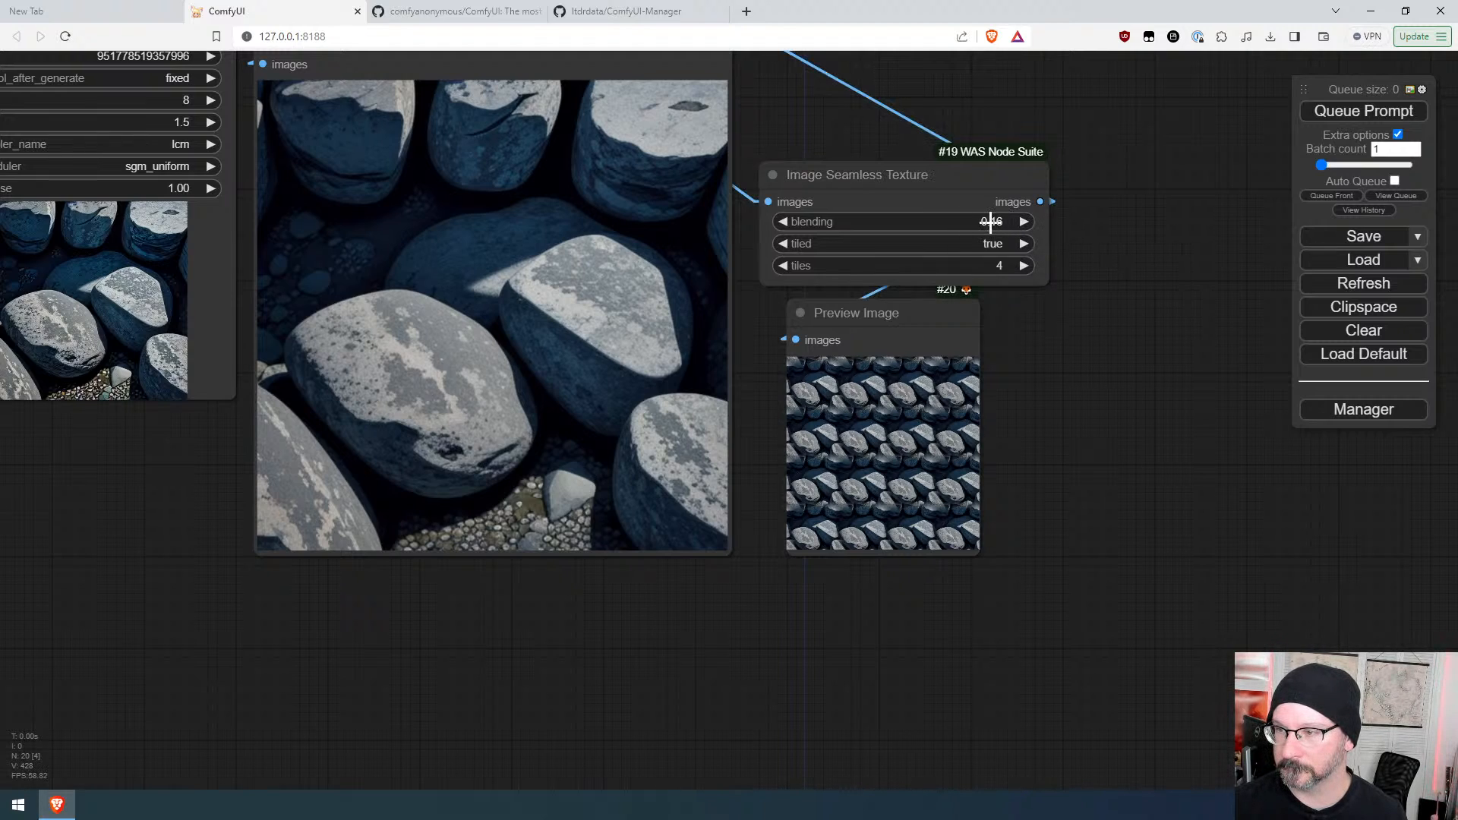
scroll(1092, 402, "down", 6)
scroll(1035, 448, "up", 15)
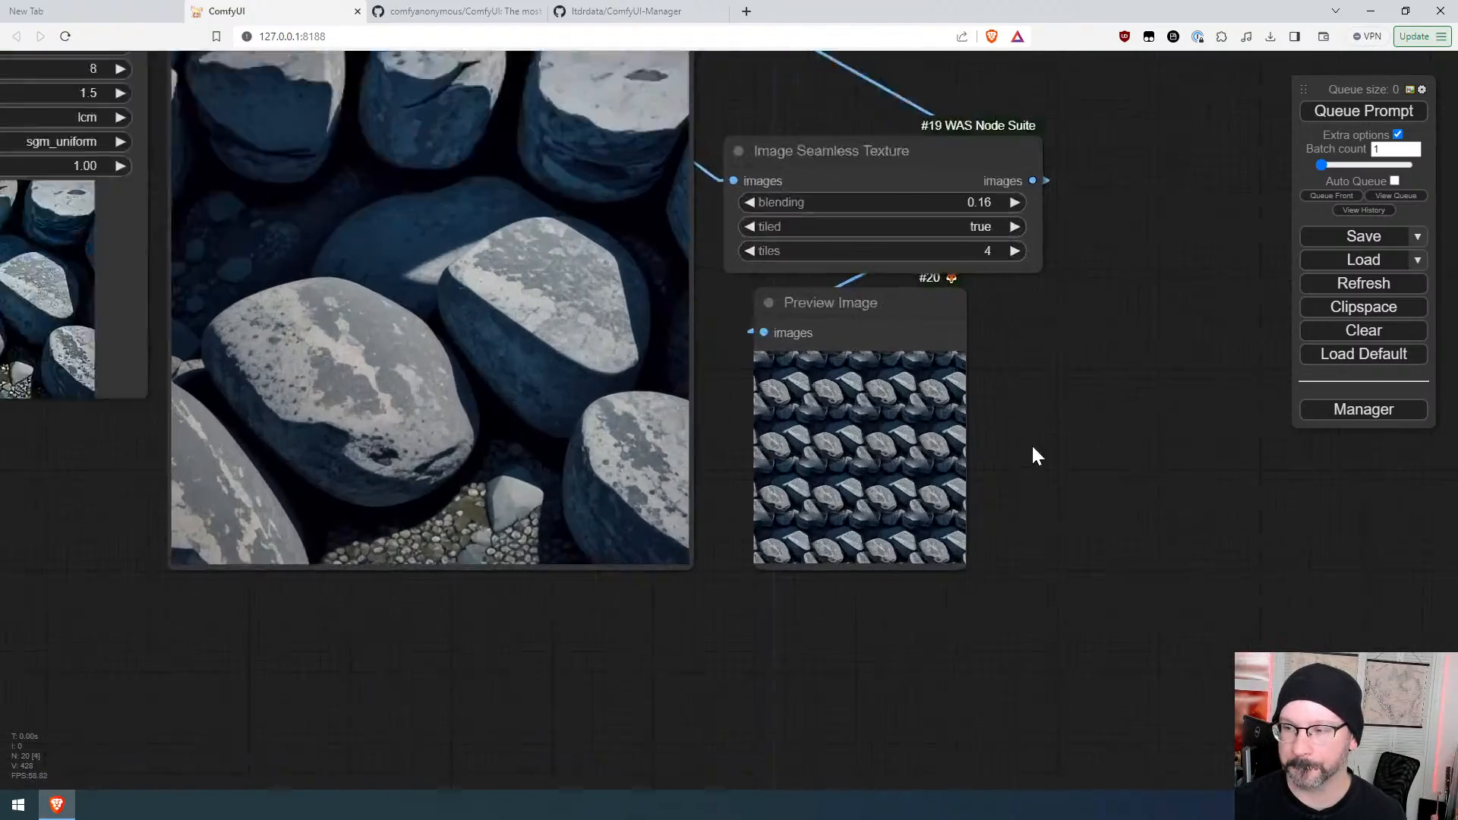
scroll(953, 442, "down", 14)
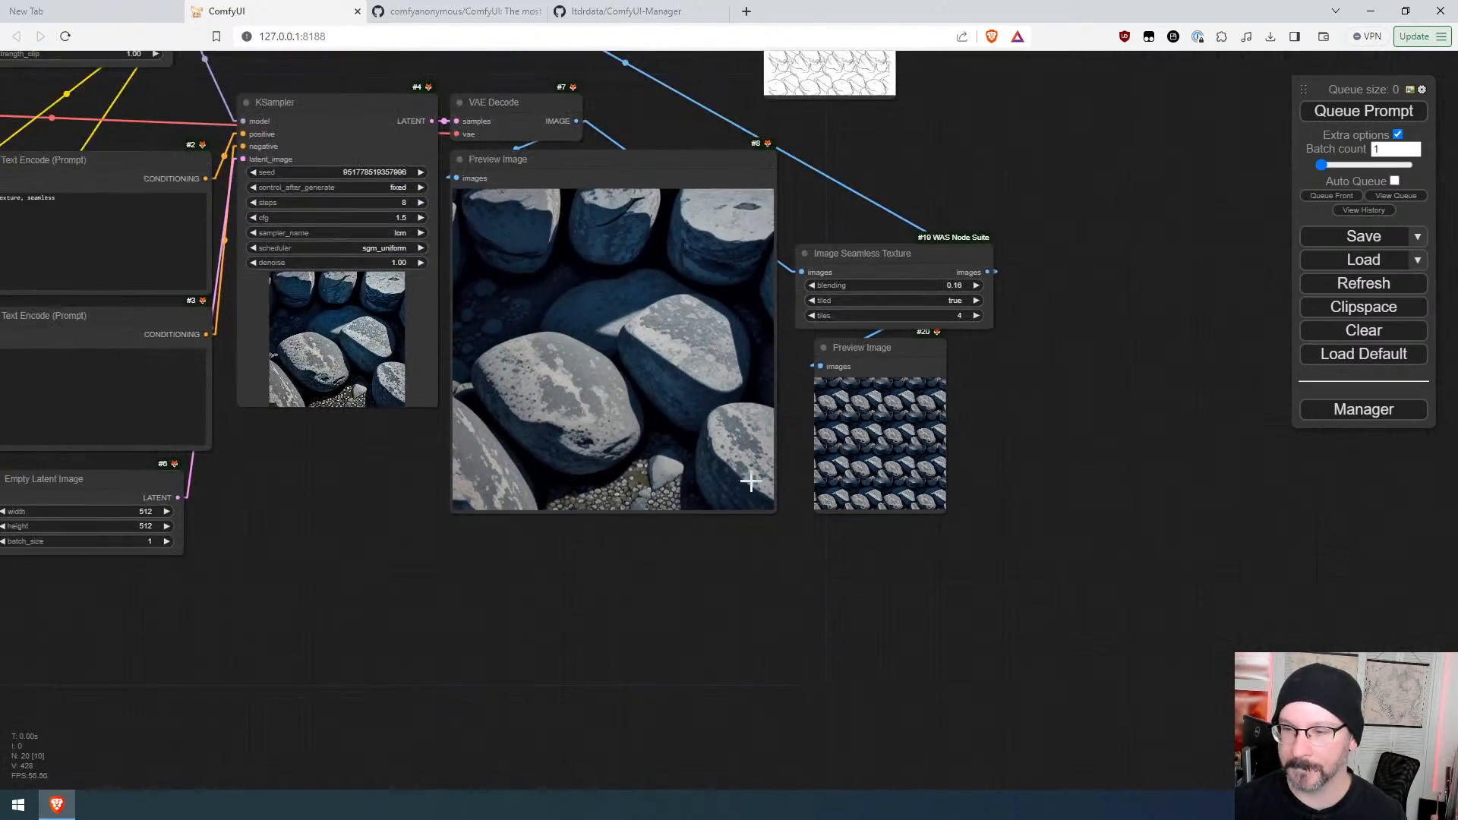
left_click_drag(253, 571, 443, 678)
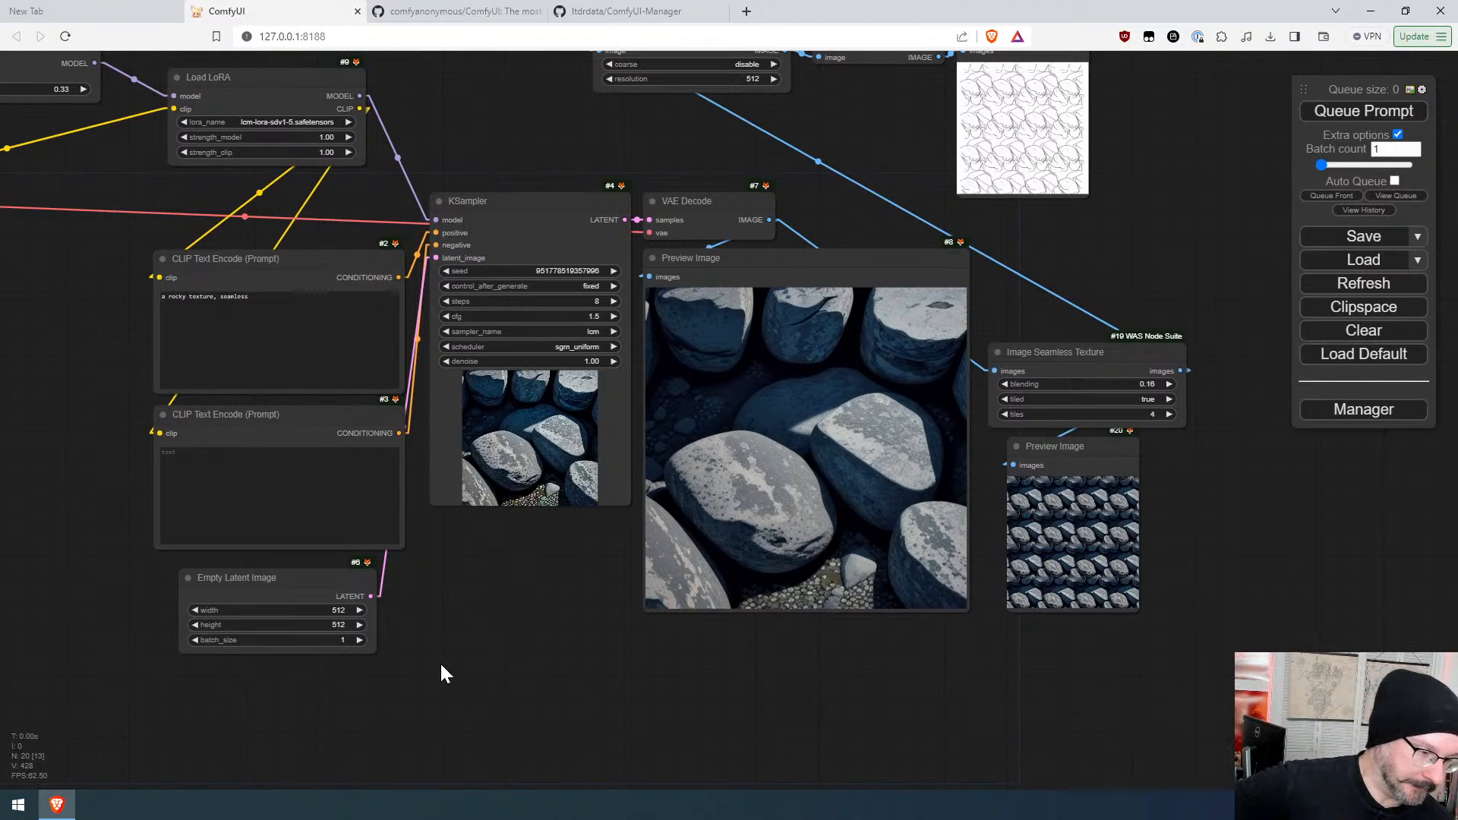
scroll(558, 612, "down", 5)
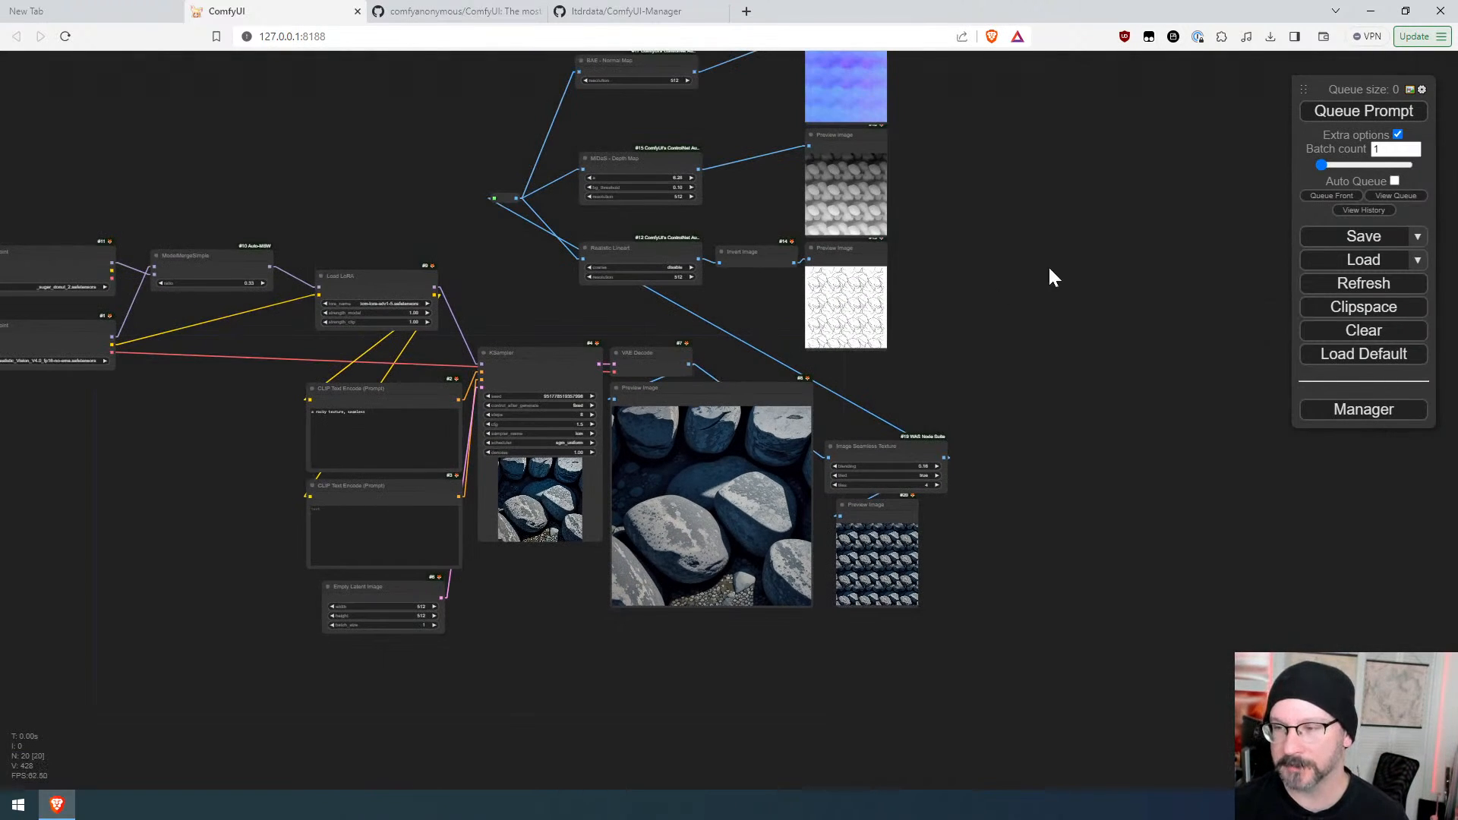
mouse_move(1048, 276)
left_mouse_down()
mouse_move(888, 521)
mouse_move(950, 390)
mouse_move(1046, 281)
left_mouse_up()
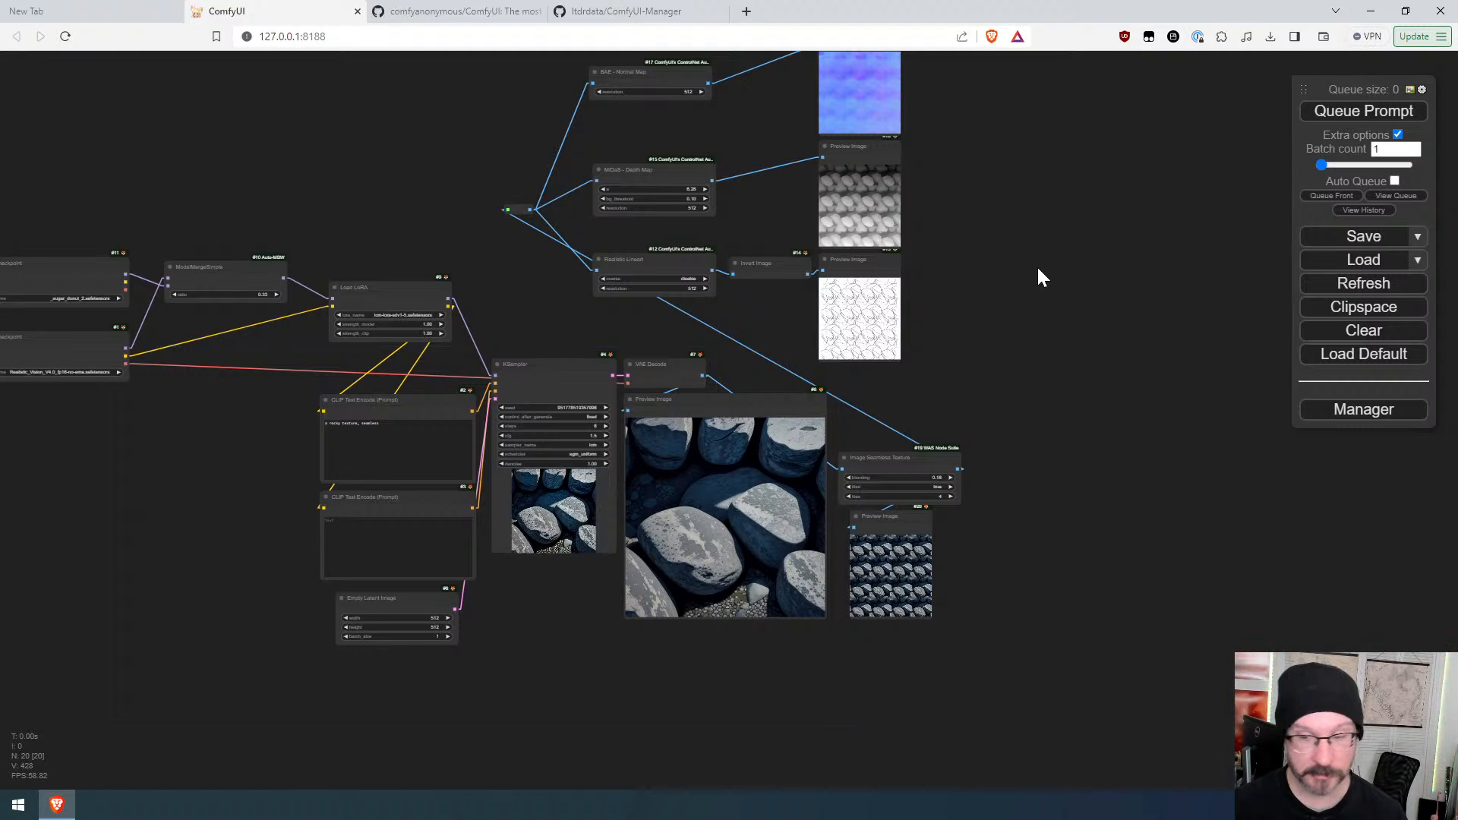
left_click_drag(1030, 253, 1113, 321)
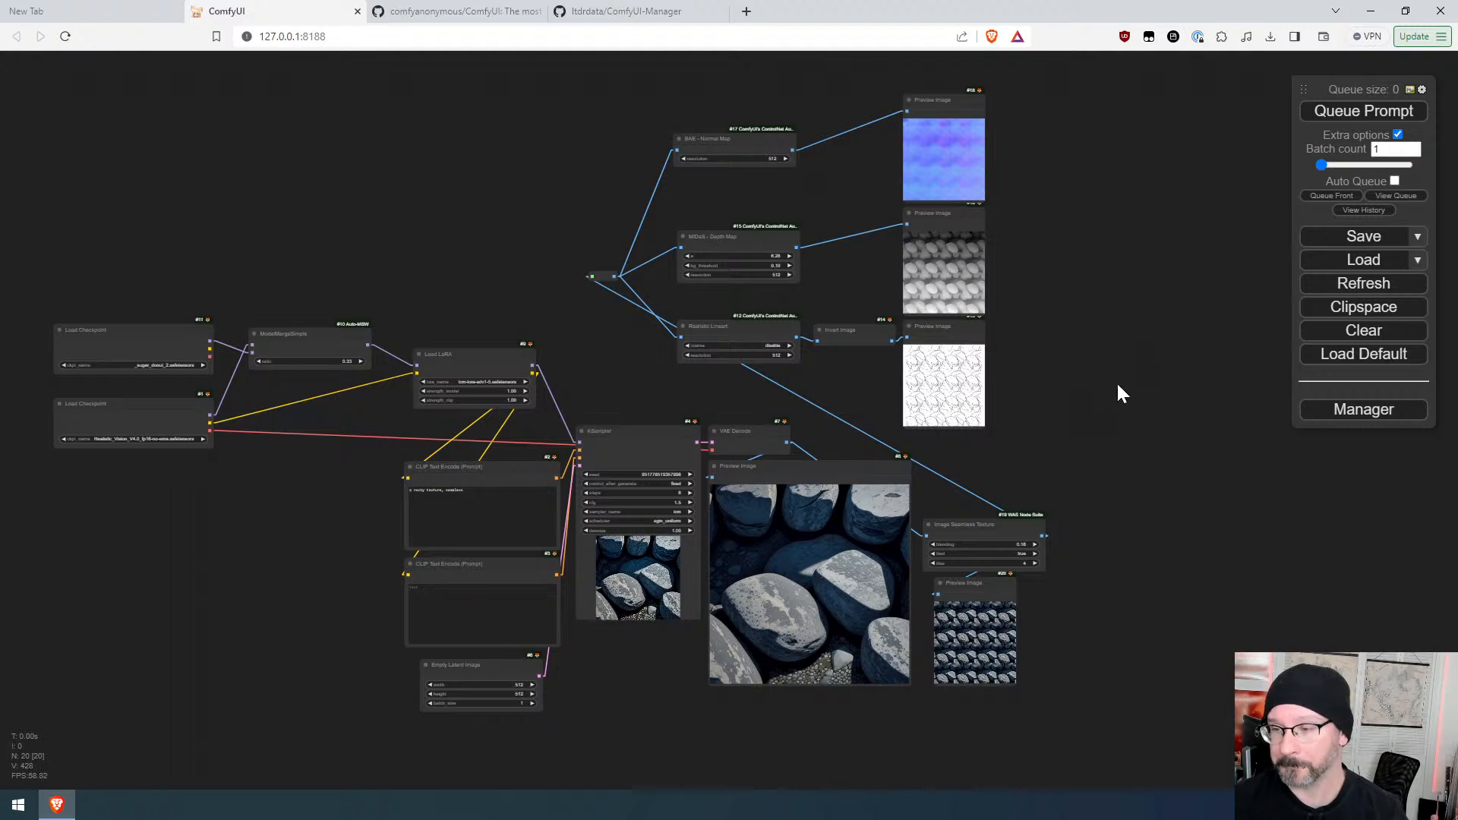
scroll(1063, 416, "down", 2)
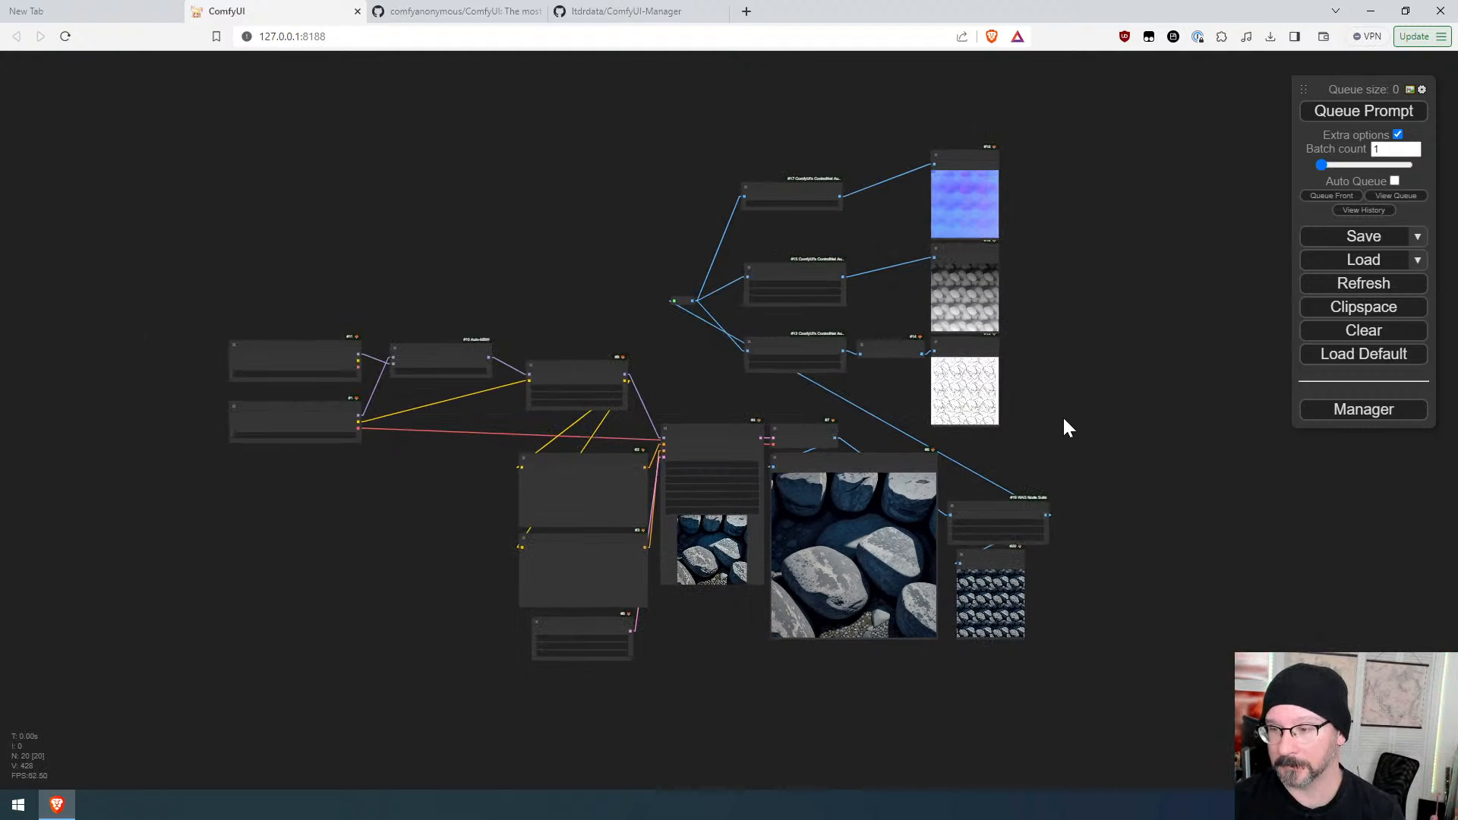
scroll(1063, 419, "up", 2)
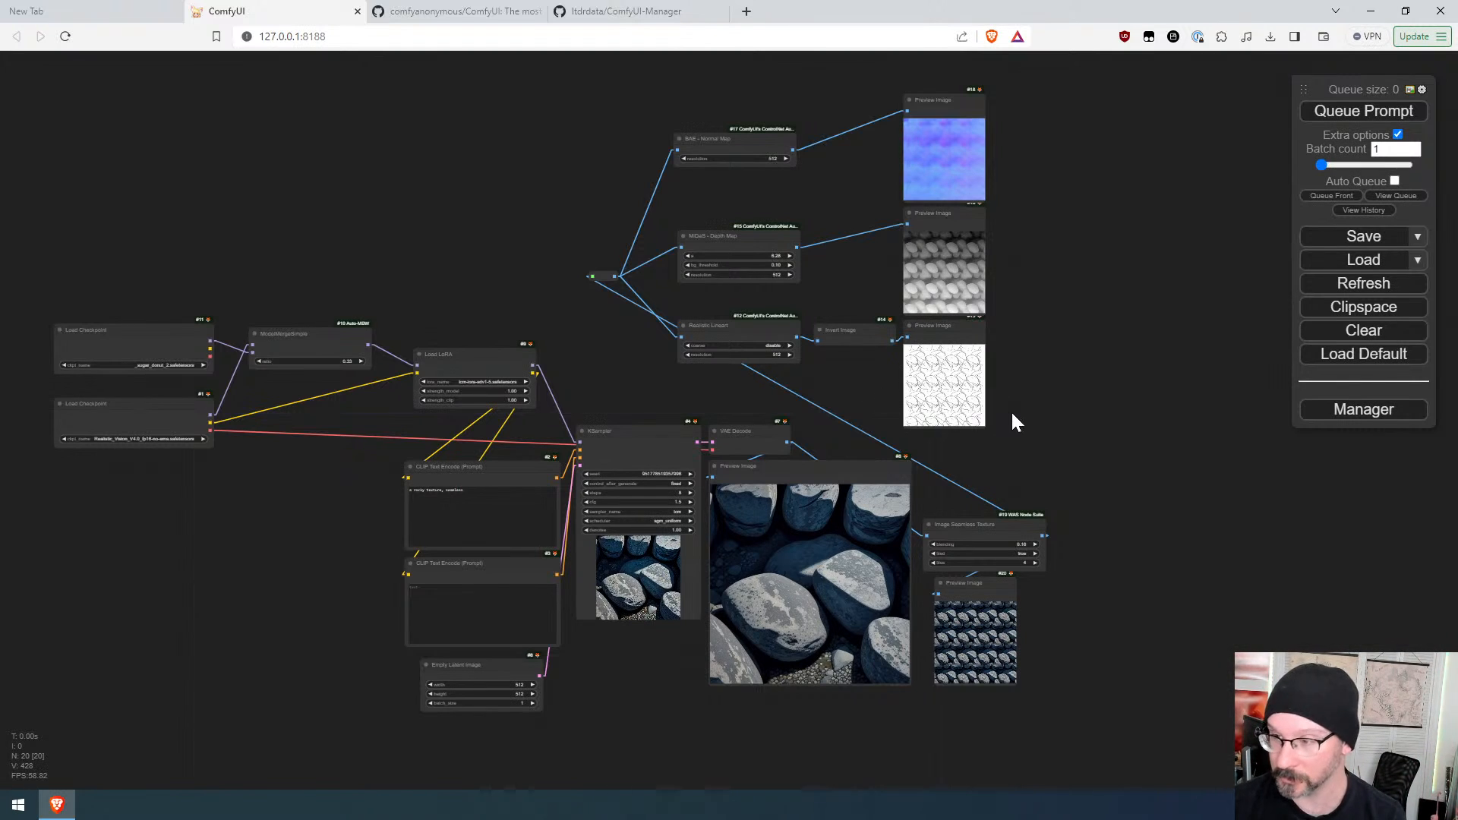
scroll(1009, 417, "up", 10)
scroll(1004, 404, "down", 9)
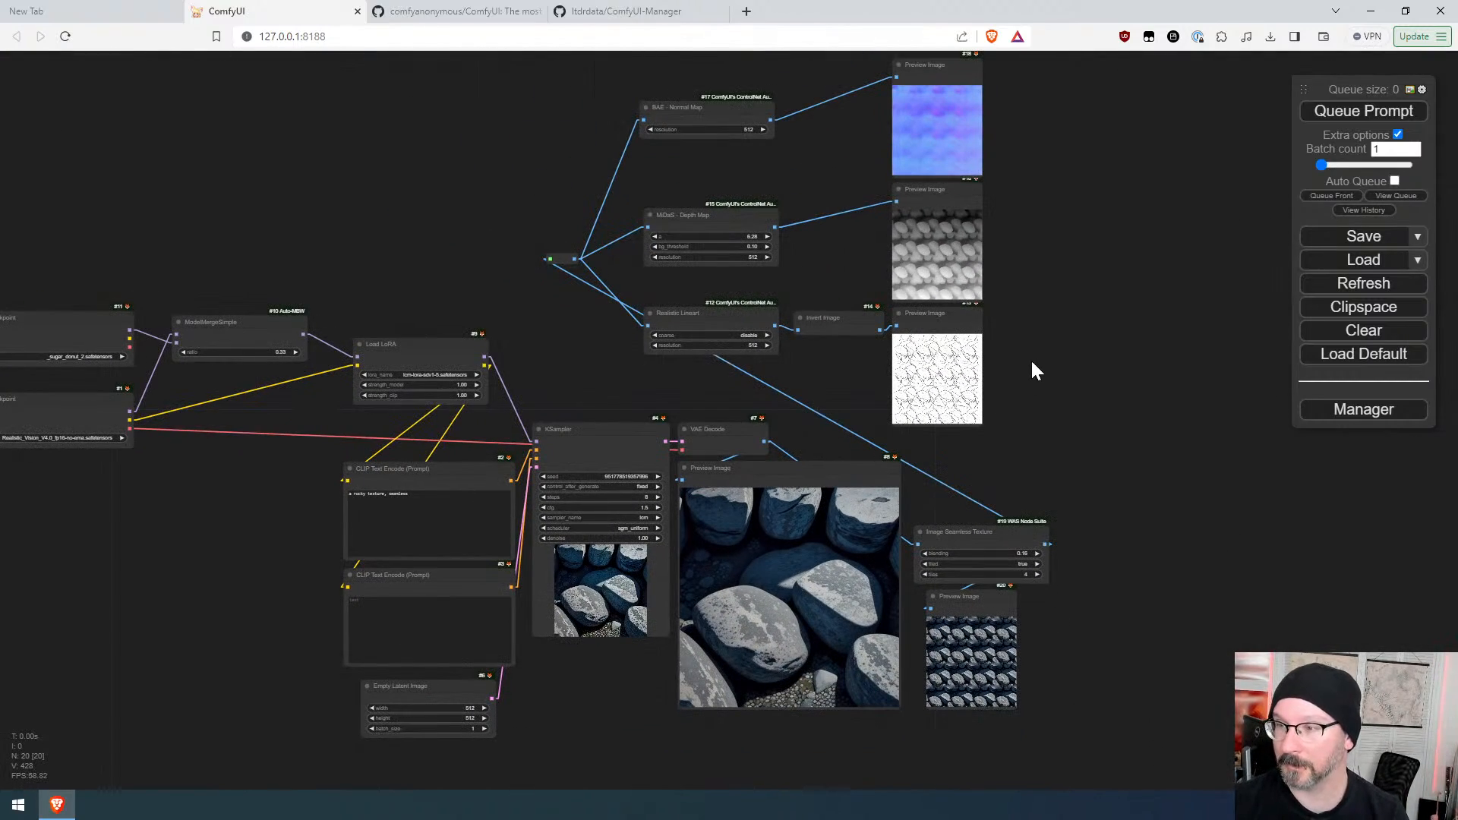
scroll(986, 111, "up", 16)
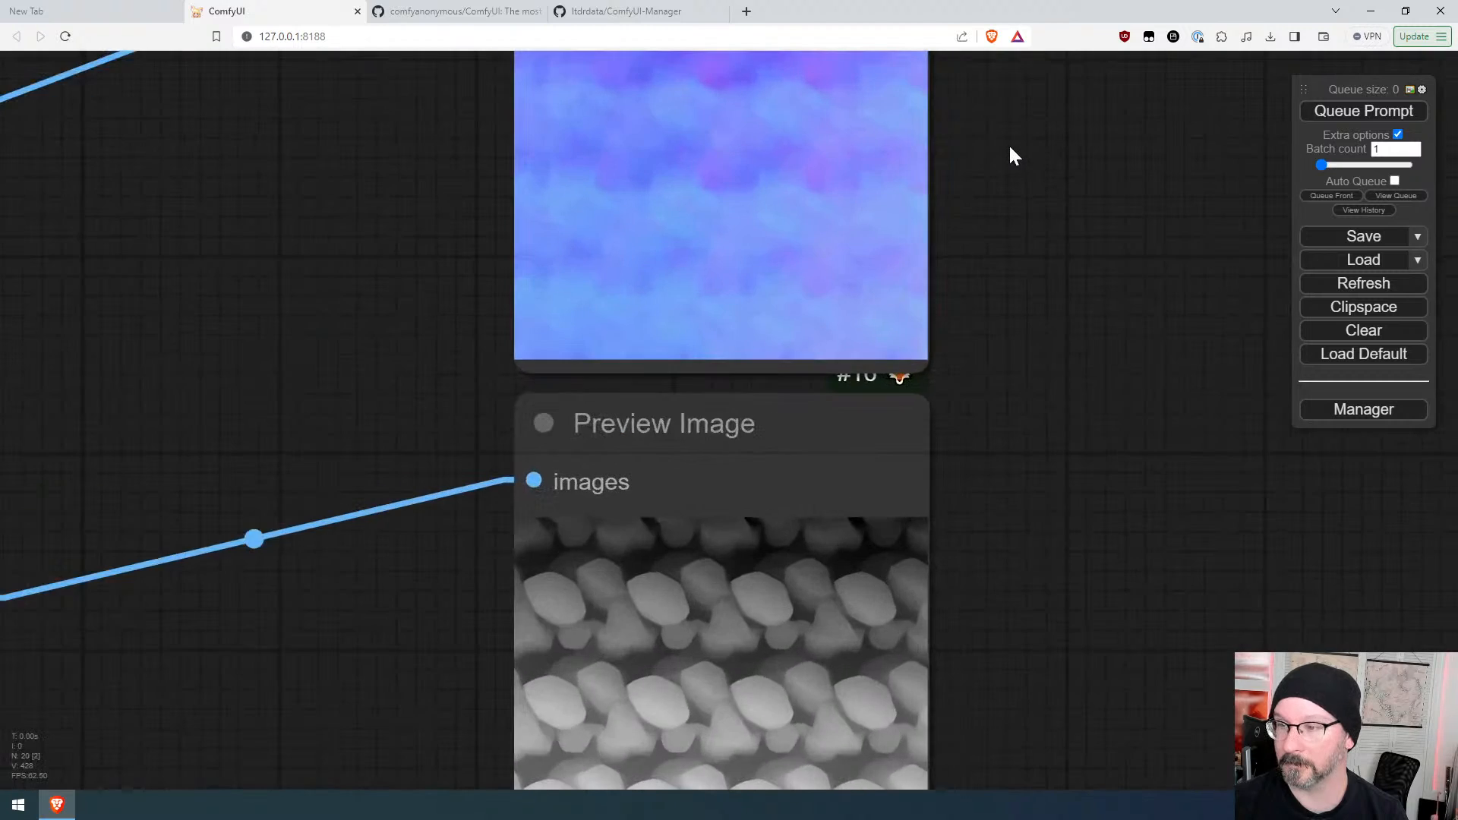
left_click_drag(1009, 153, 1105, 452)
scroll(1105, 453, "down", 10)
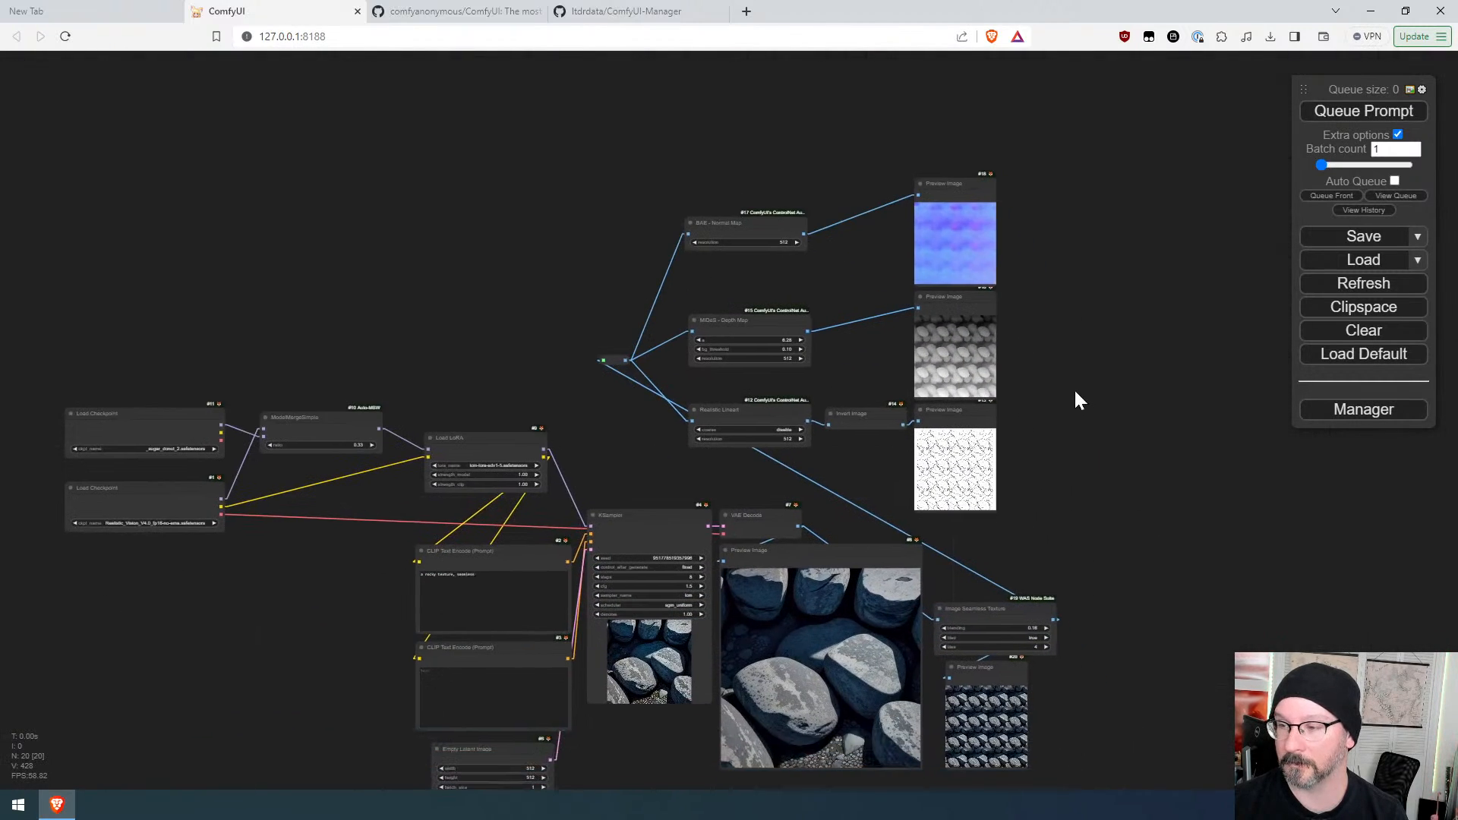
left_click_drag(1132, 566, 1127, 478)
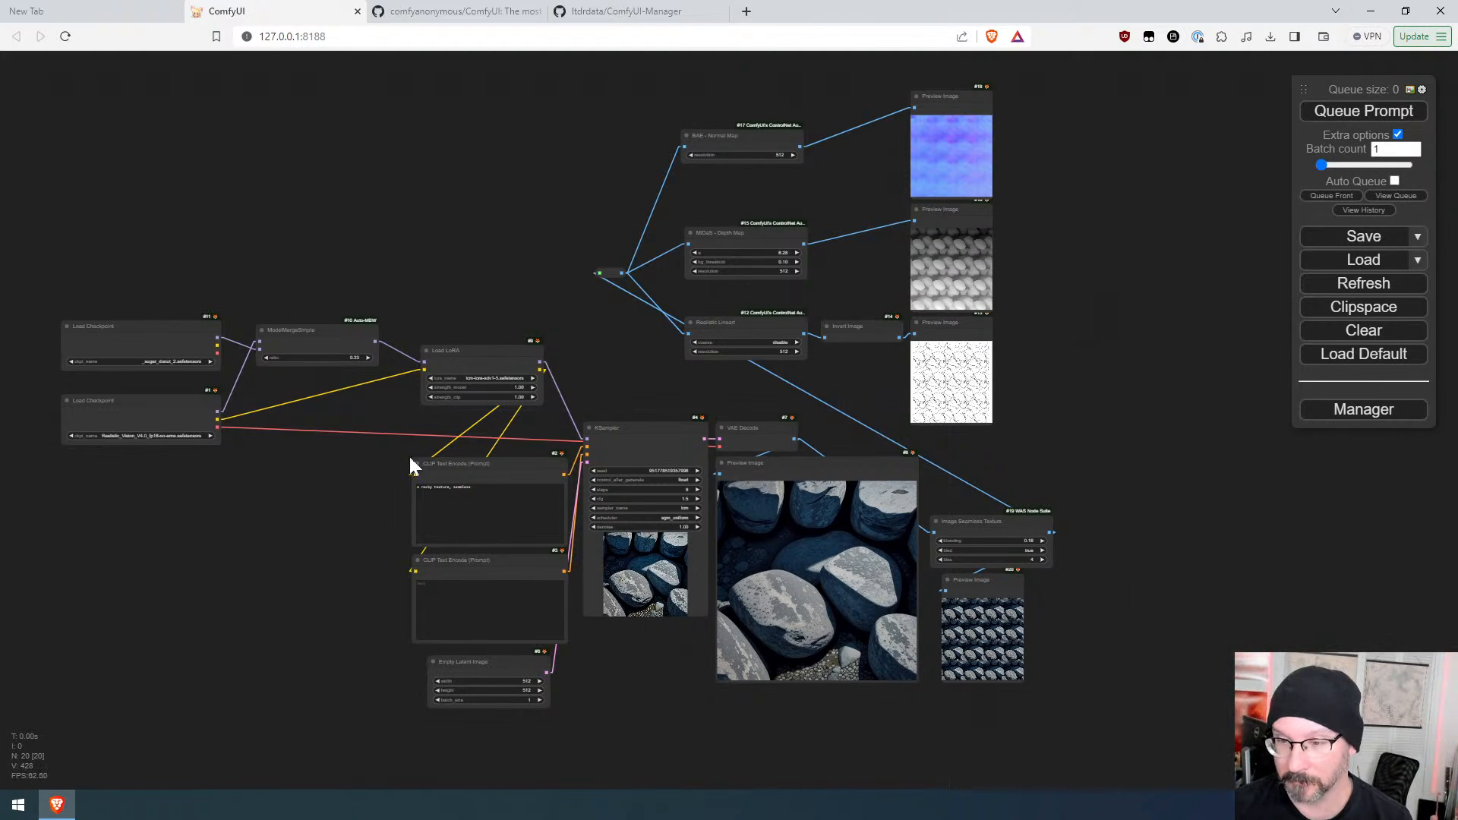
Step: Rewrite the positive prompt as '1woman, sweater, pants, shops, pedestrians'
left_click_drag(474, 487, 416, 488)
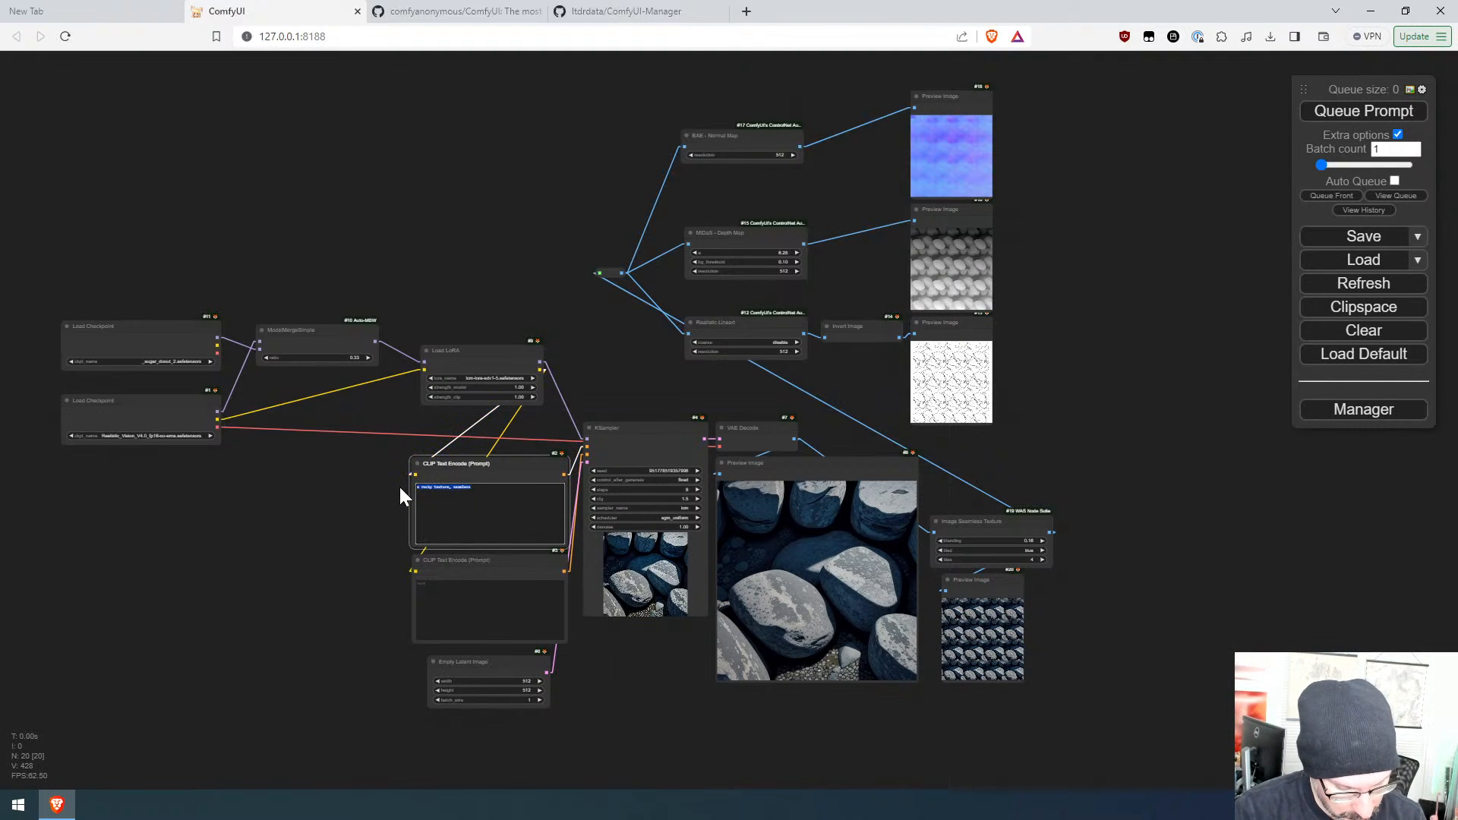
type("a woode")
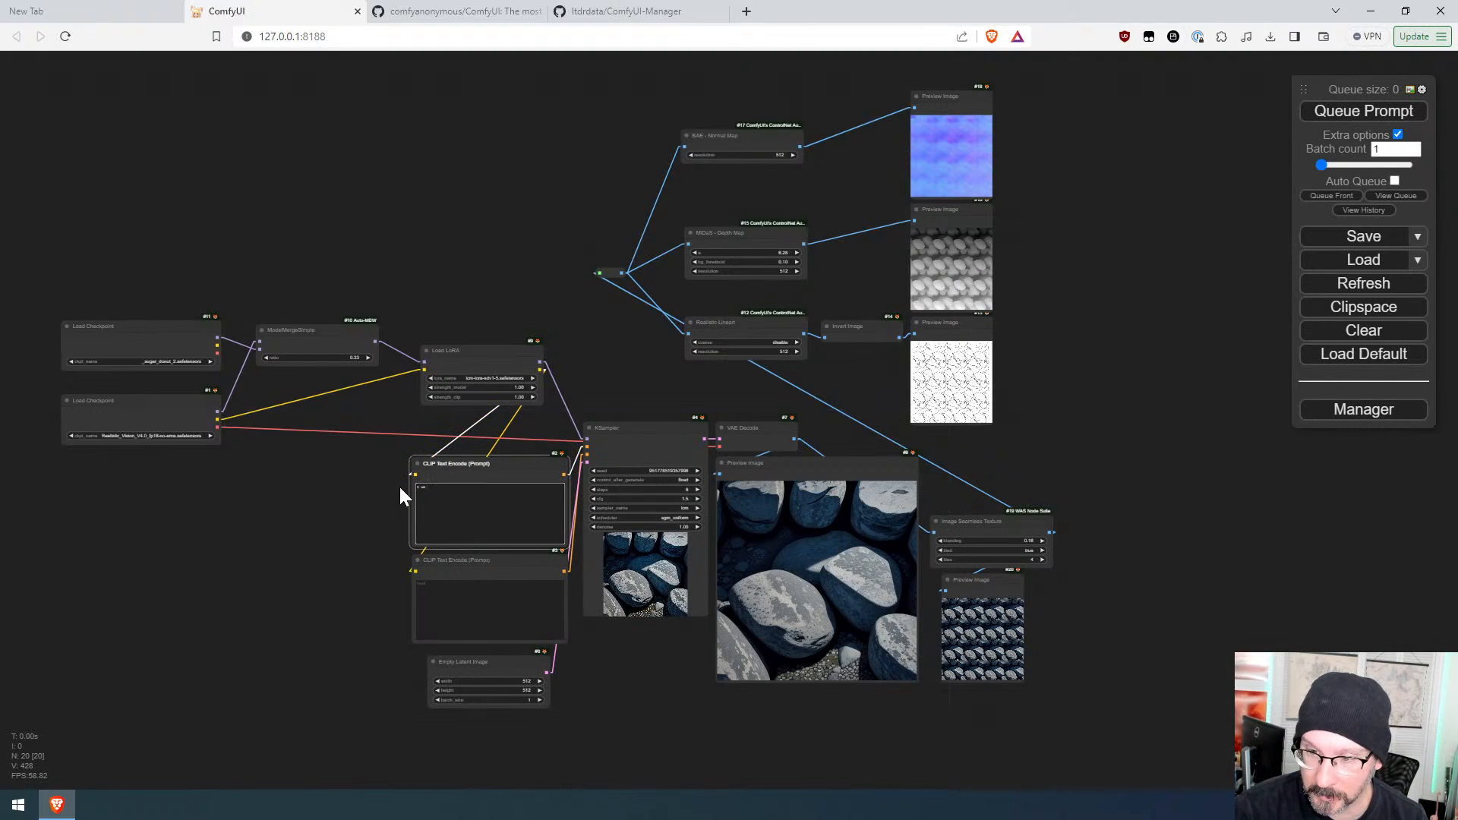
key("BackSpace")
key("BackSpace")
key("BackSpace")
key("BackSpace")
key("BackSpace")
key("BackSpace")
key("BackSpace")
type("bark")
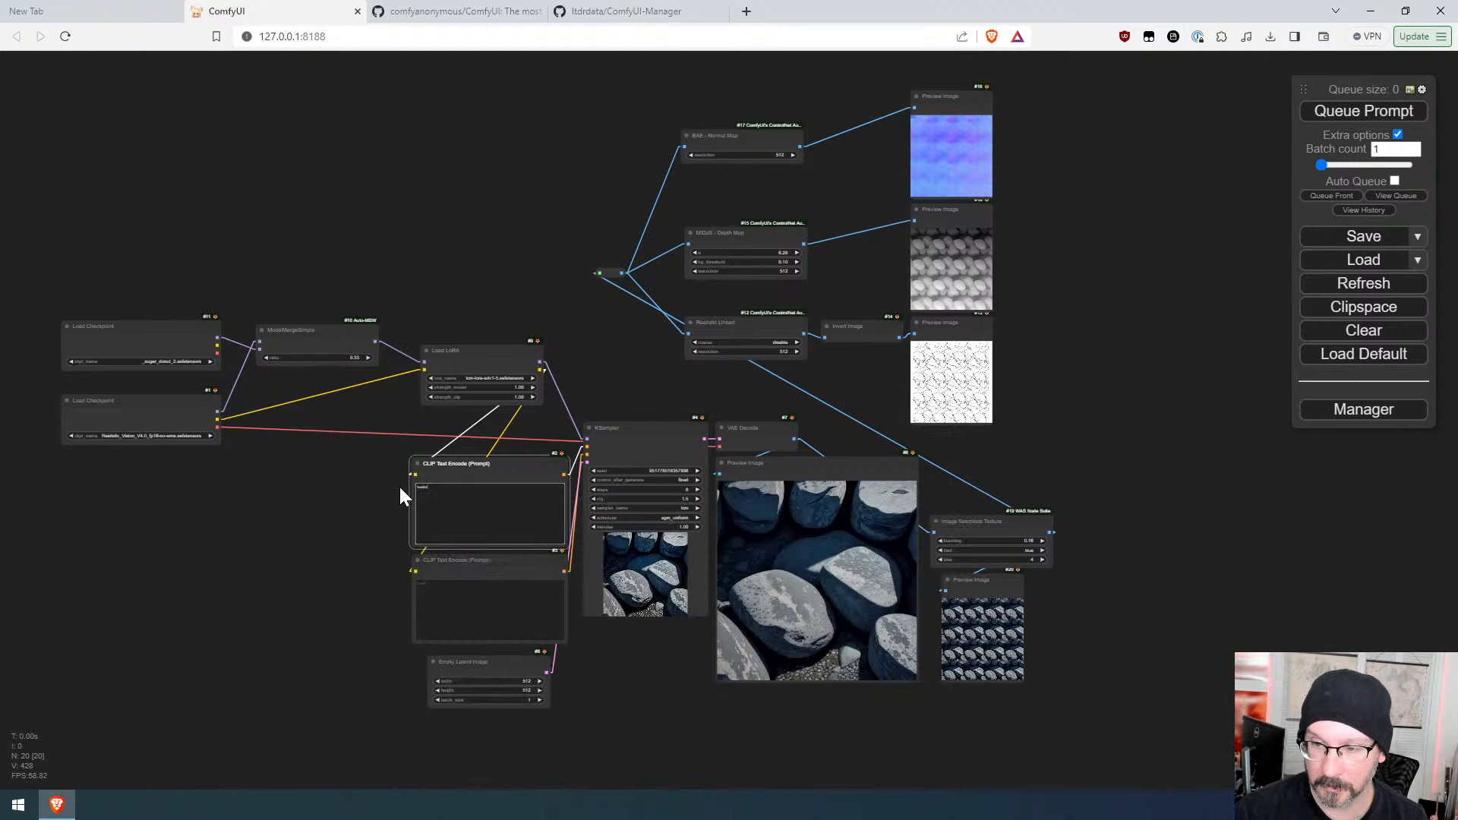
scroll(430, 480, "up", 12)
type("1woma")
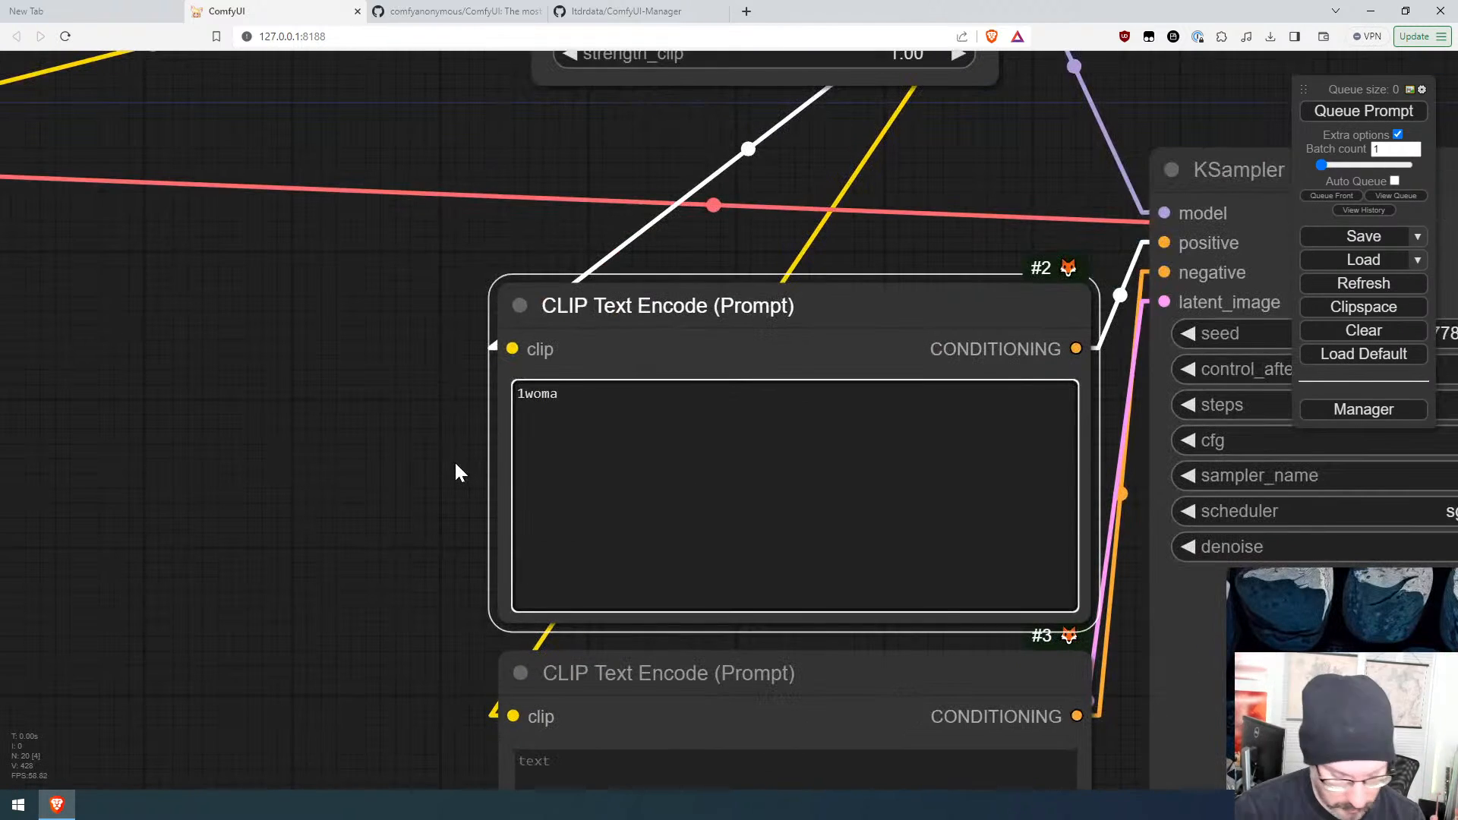
type("n, ")
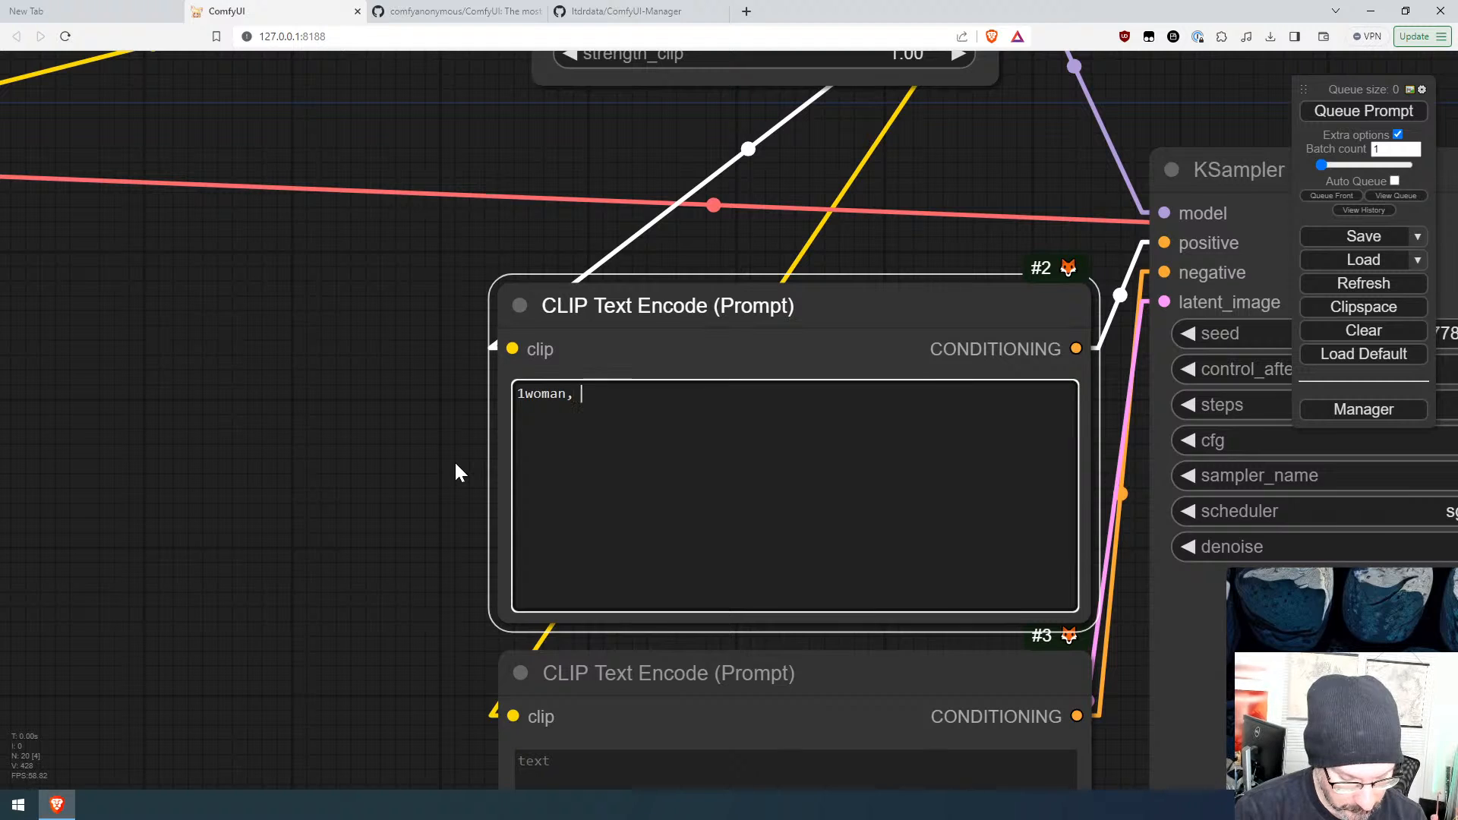
type("sweate")
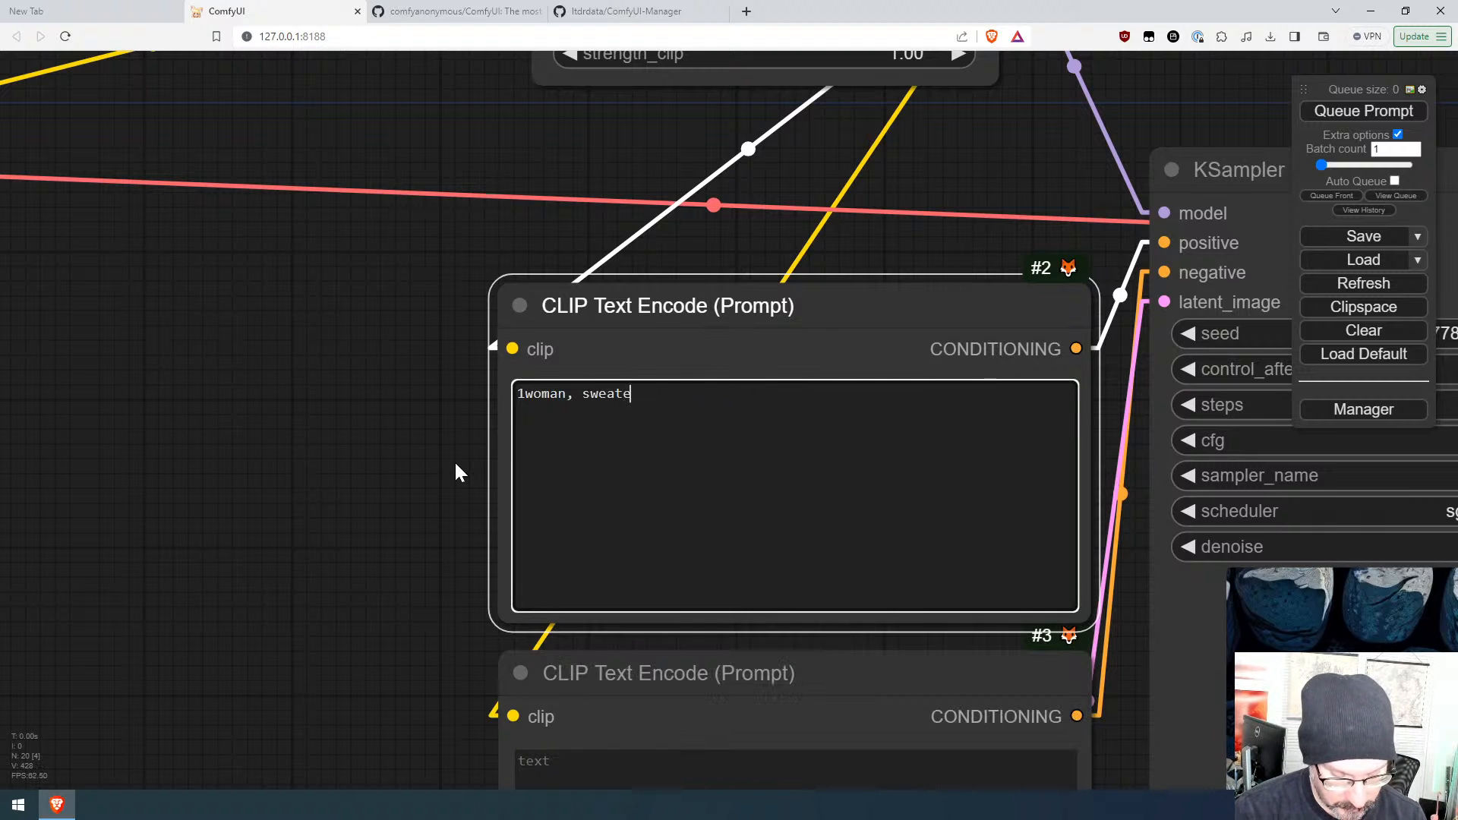
type("r, ")
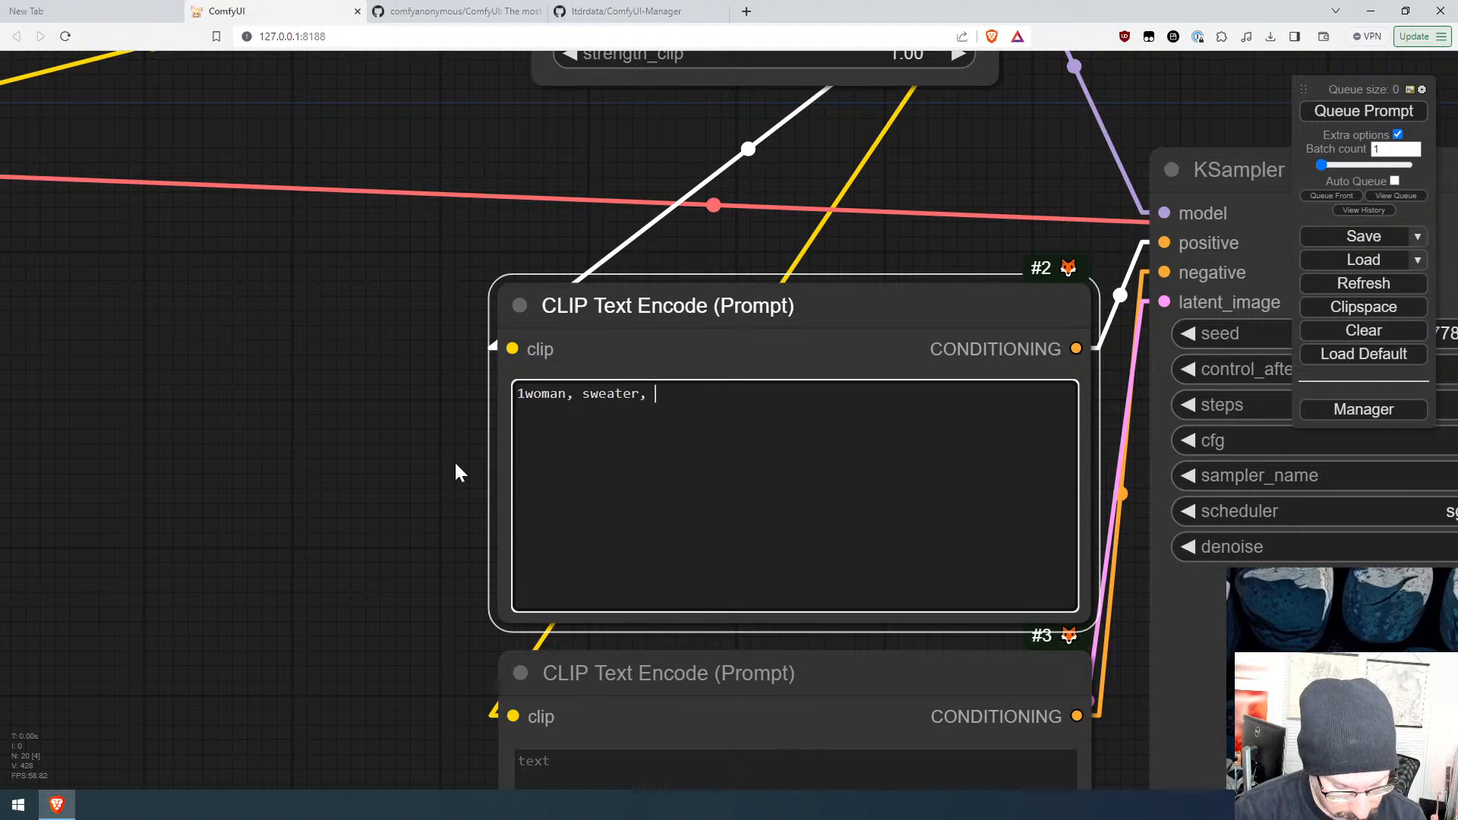
type("pants, ")
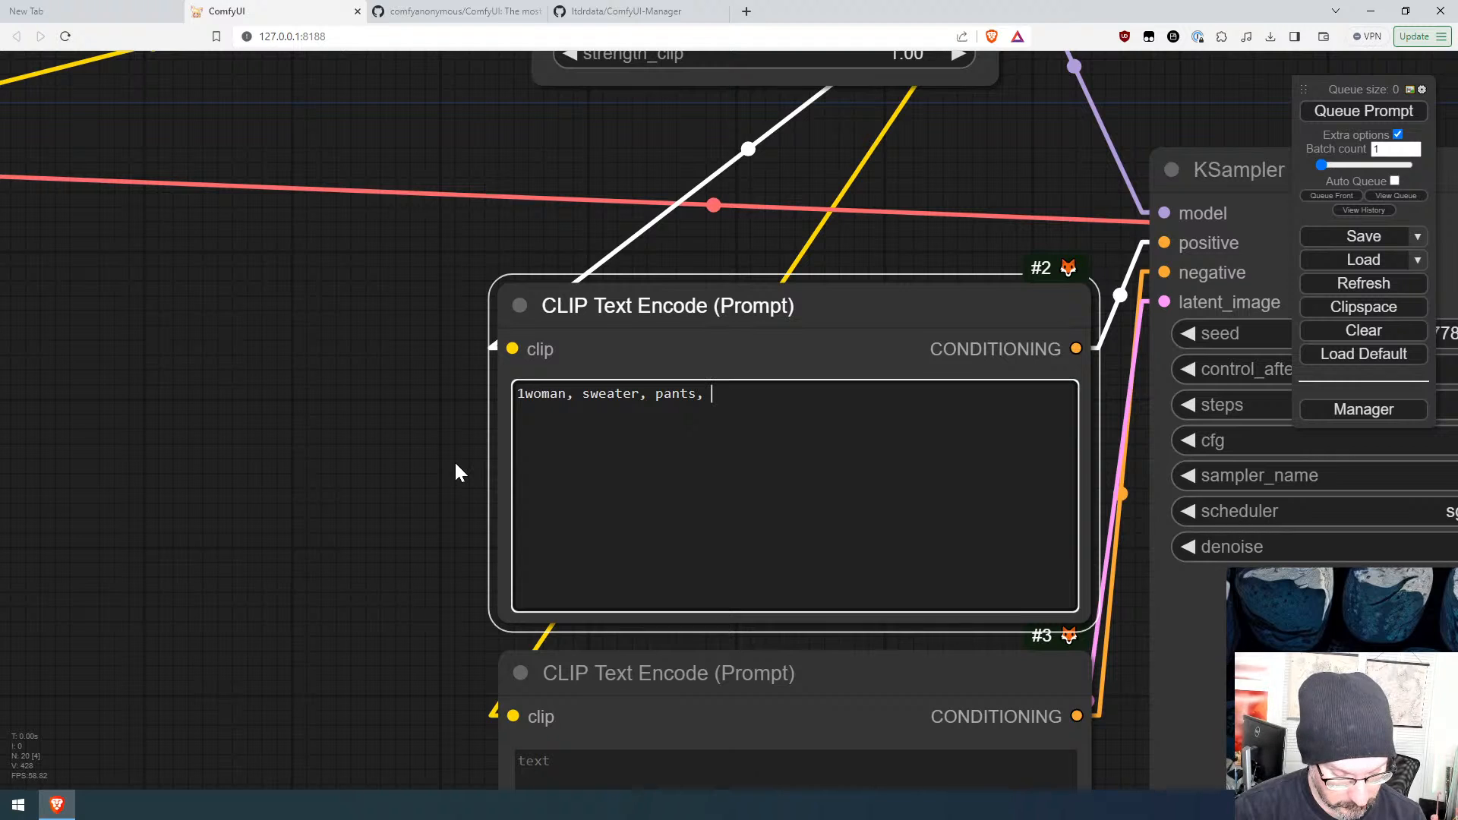
type("shops")
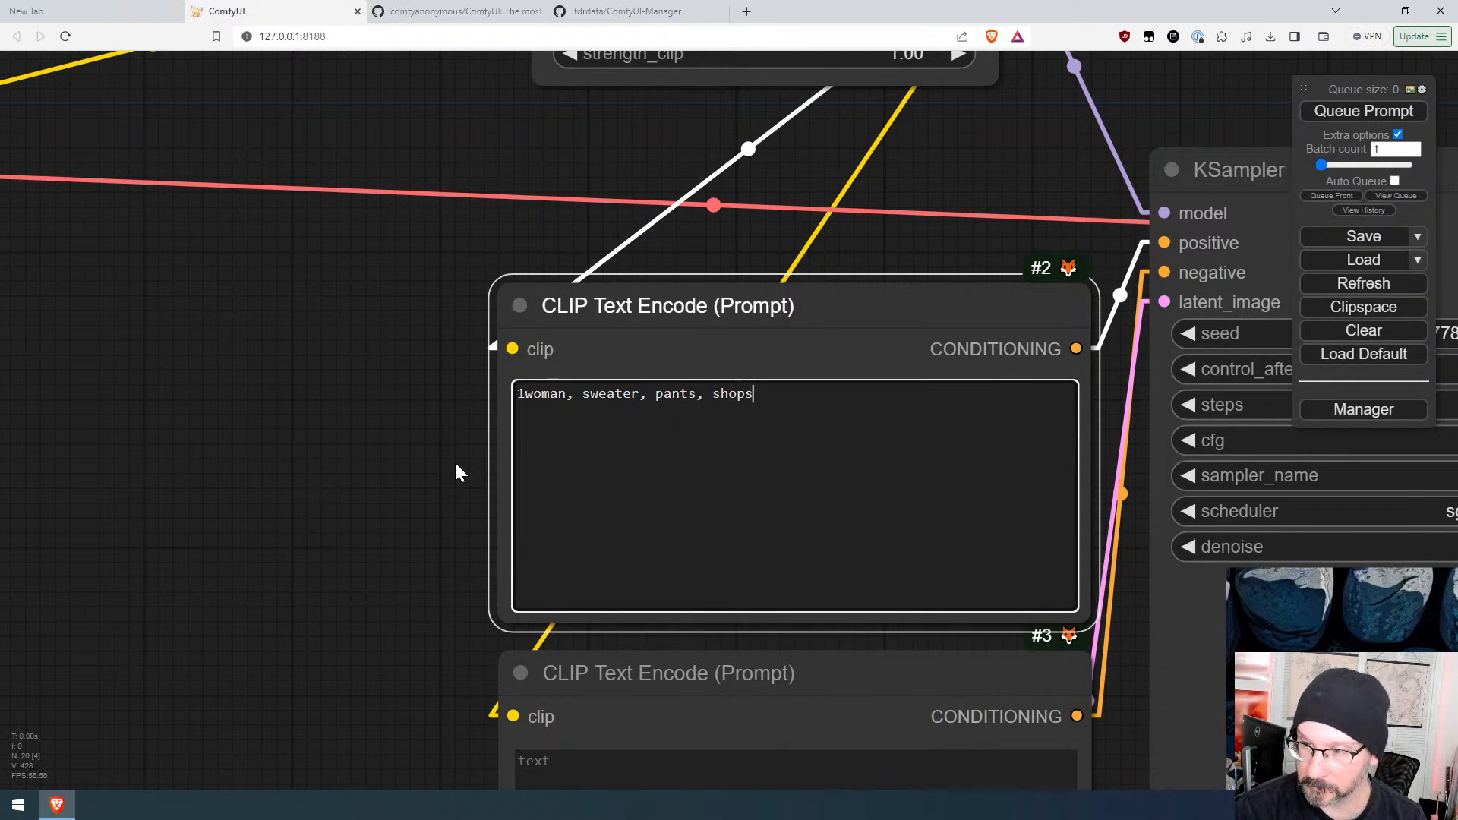
type(", s")
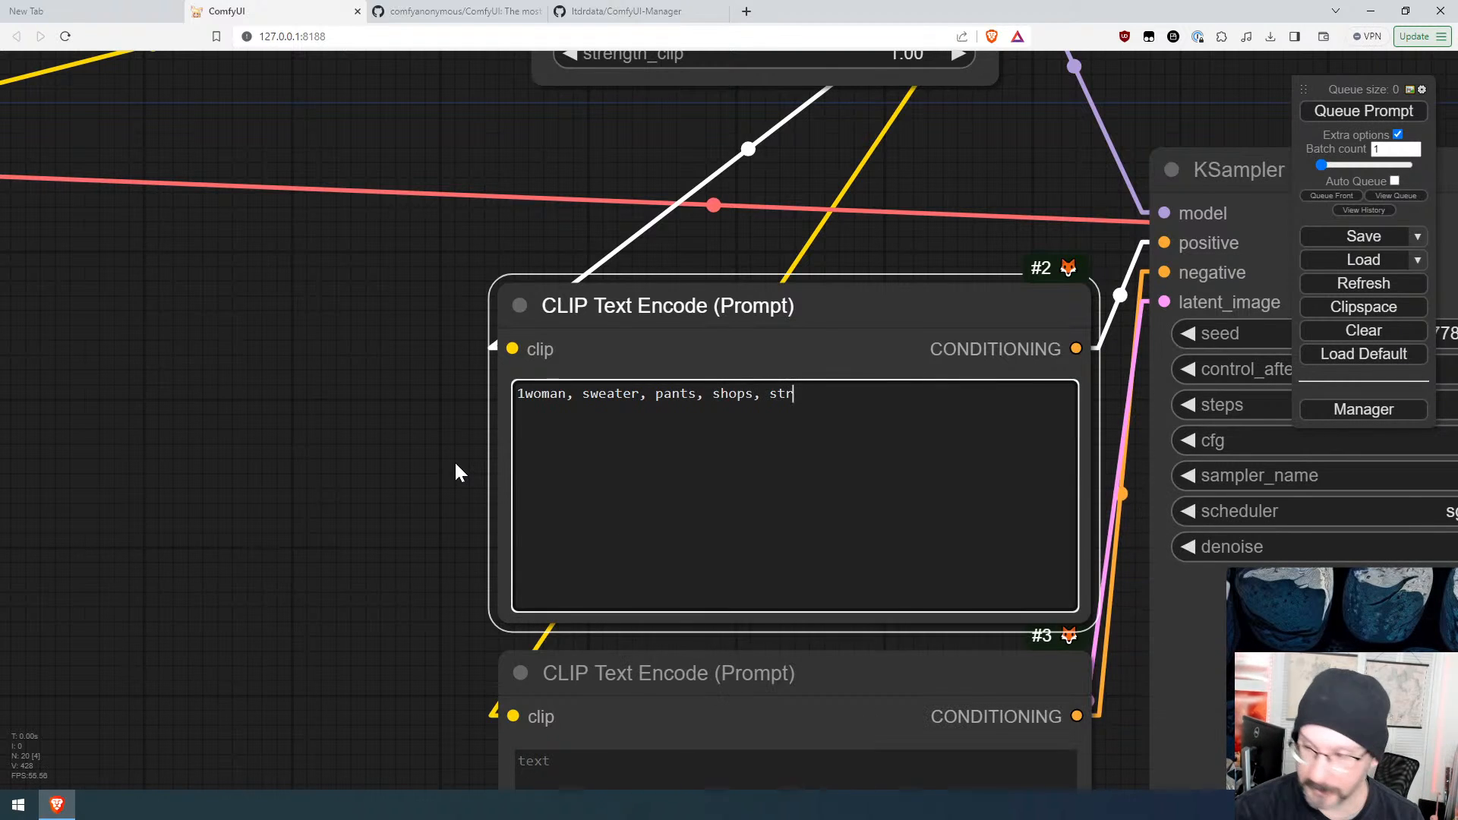
key("BackSpace")
type("ped")
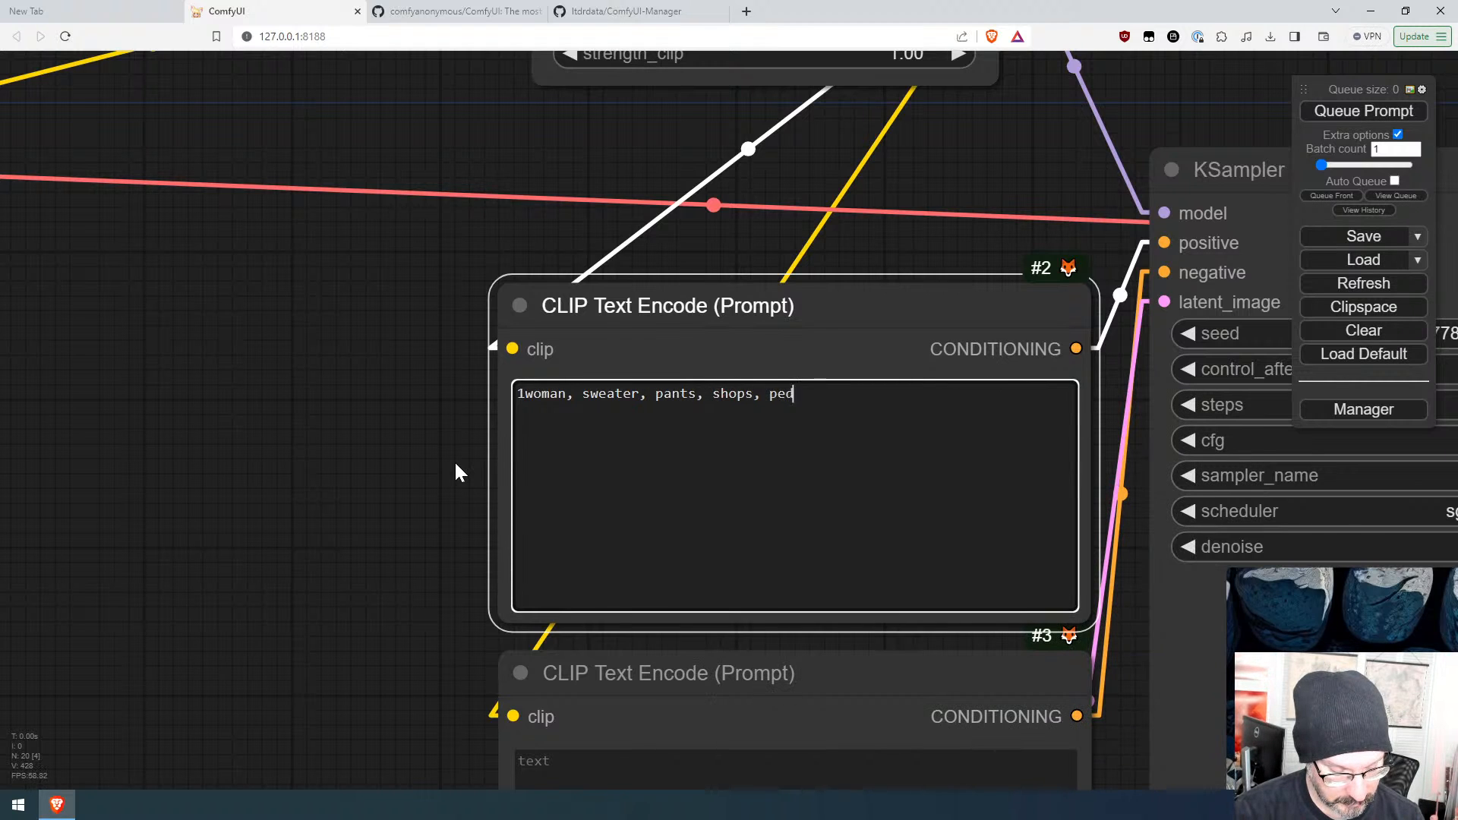
type("estrians")
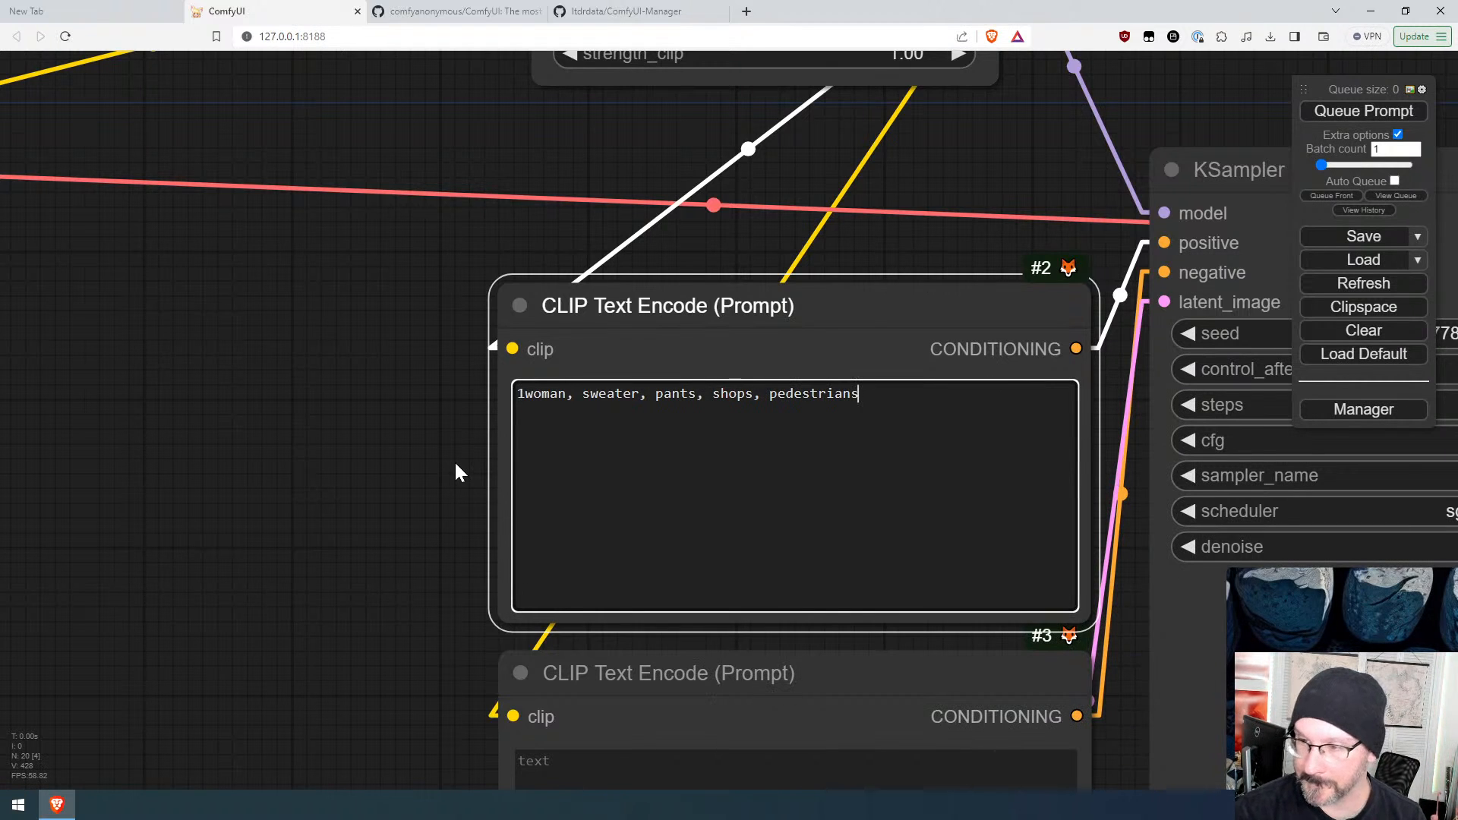
Step: Delete the Image Seamless Texture node together with its Preview Image node
scroll(403, 426, "down", 10)
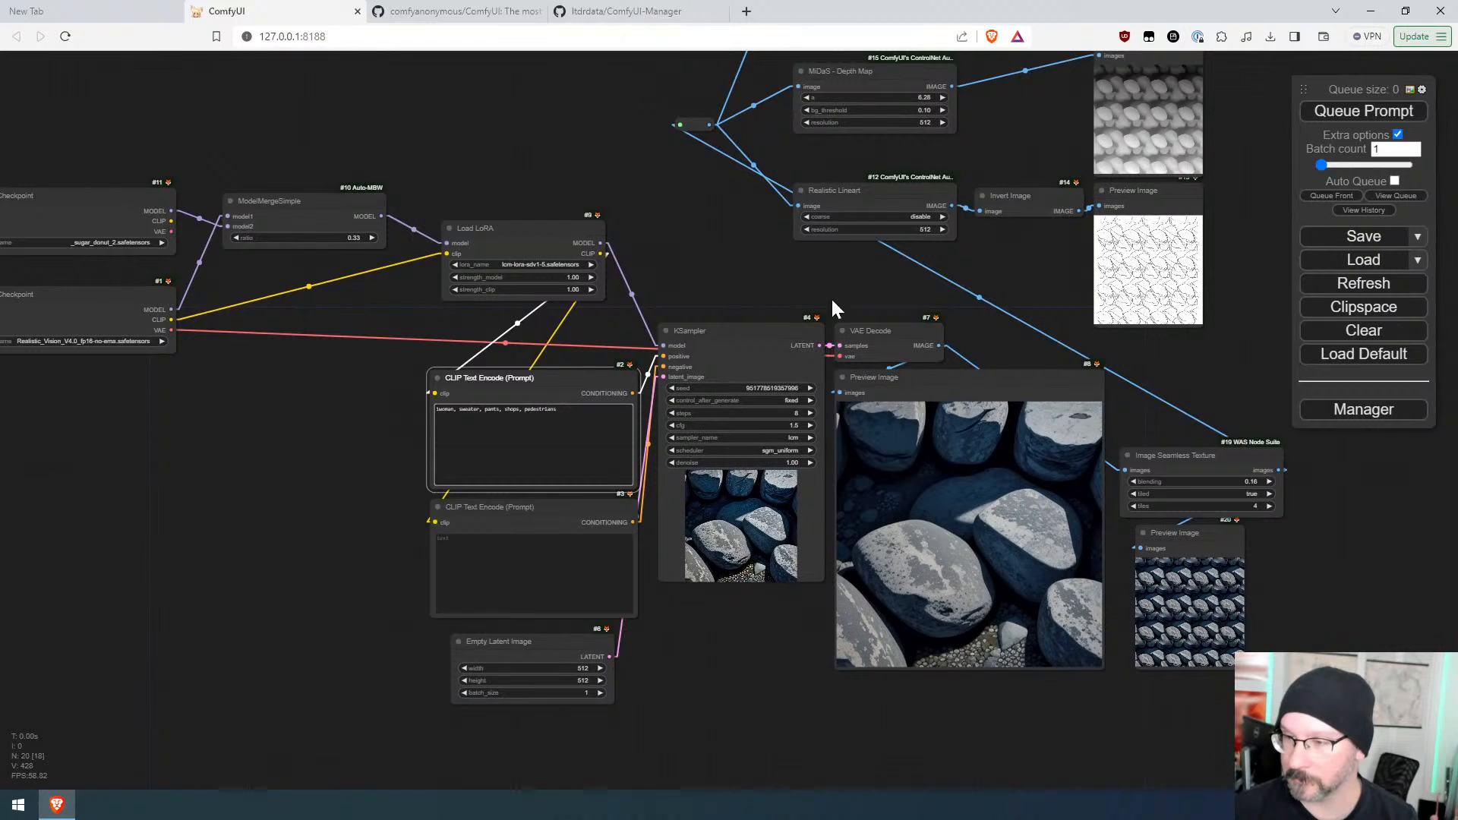
left_click_drag(1291, 602, 1136, 434)
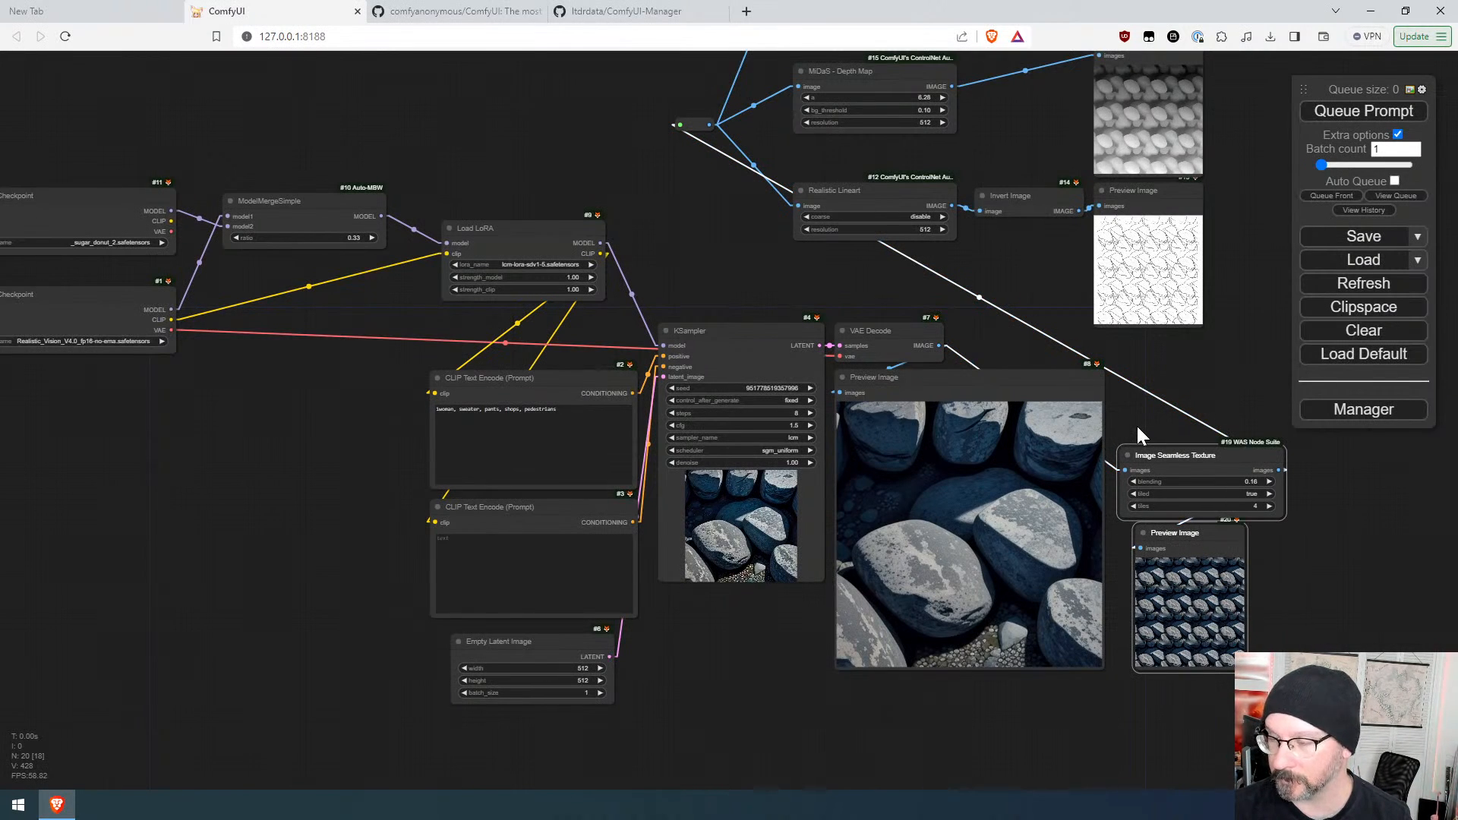
key("Delete")
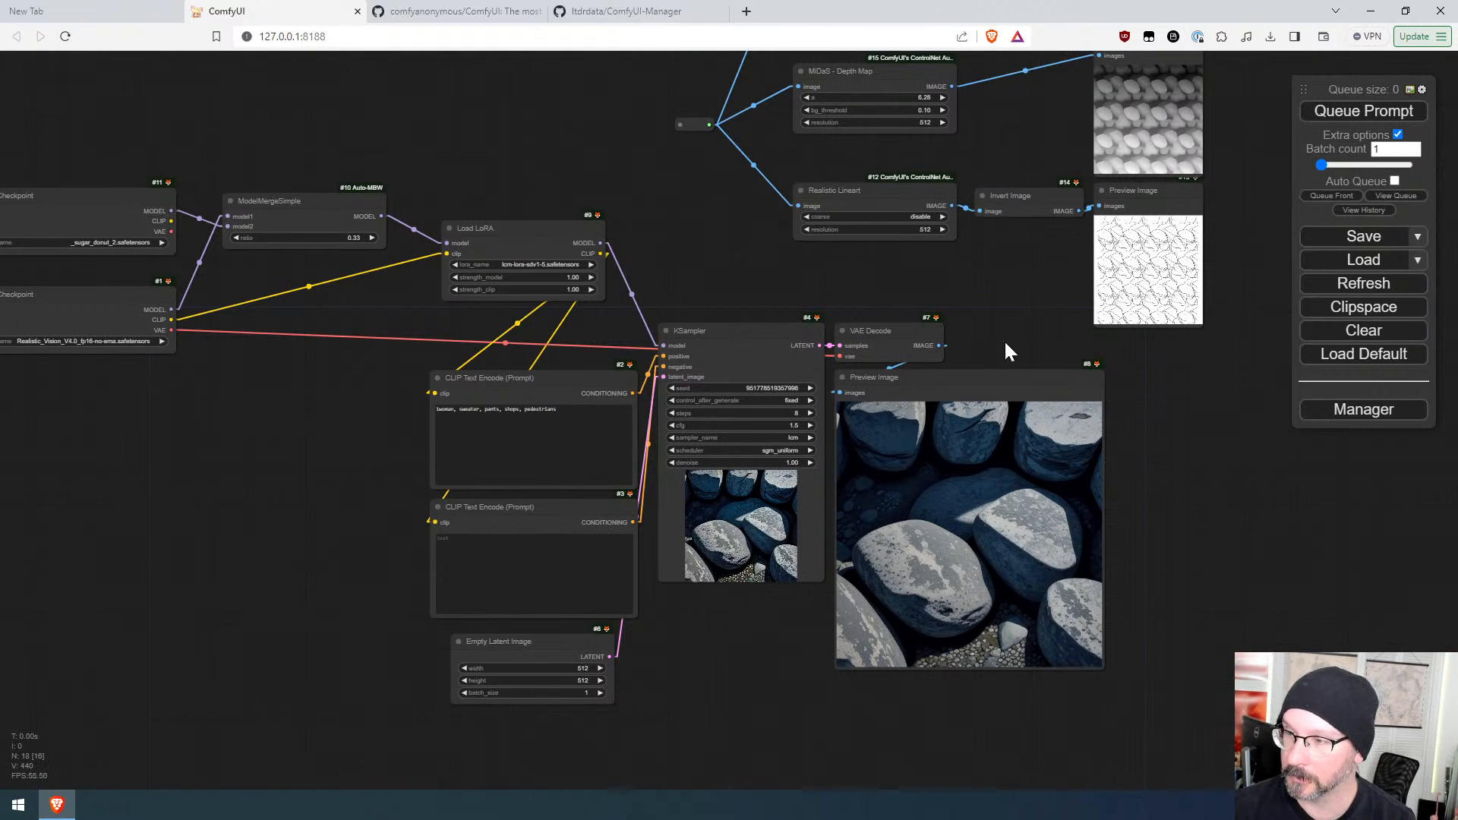
Step: Connect the VAE Decode image output to the reroute feeding the preprocessors and queue the prompt
left_click_drag(939, 346, 679, 124)
left_click_drag(1018, 272, 921, 410)
left_click(1343, 114)
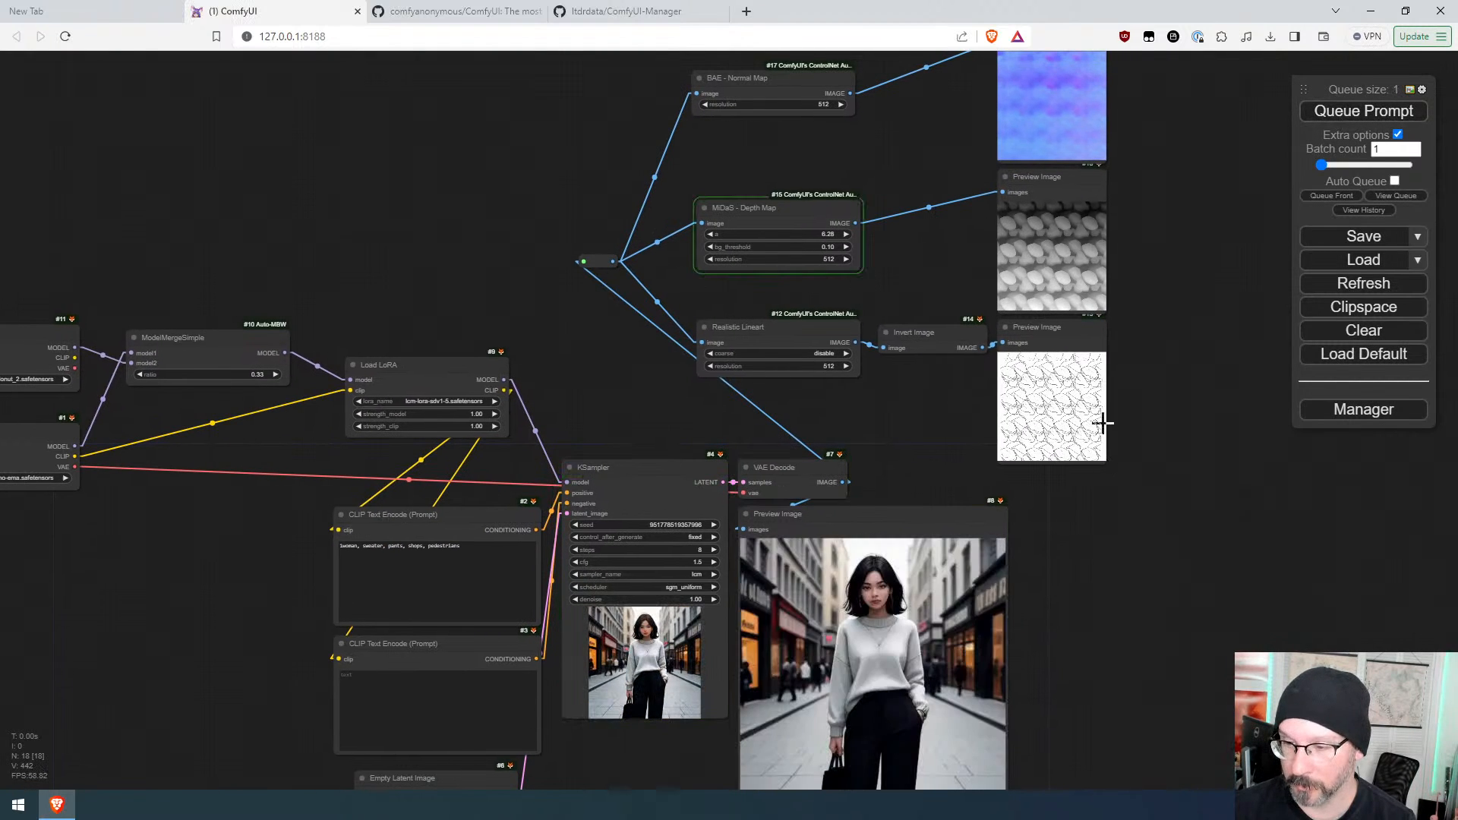
Step: Delete the BAE - Normal Map node and its Preview Image node
left_click_drag(1129, 668, 1013, 492)
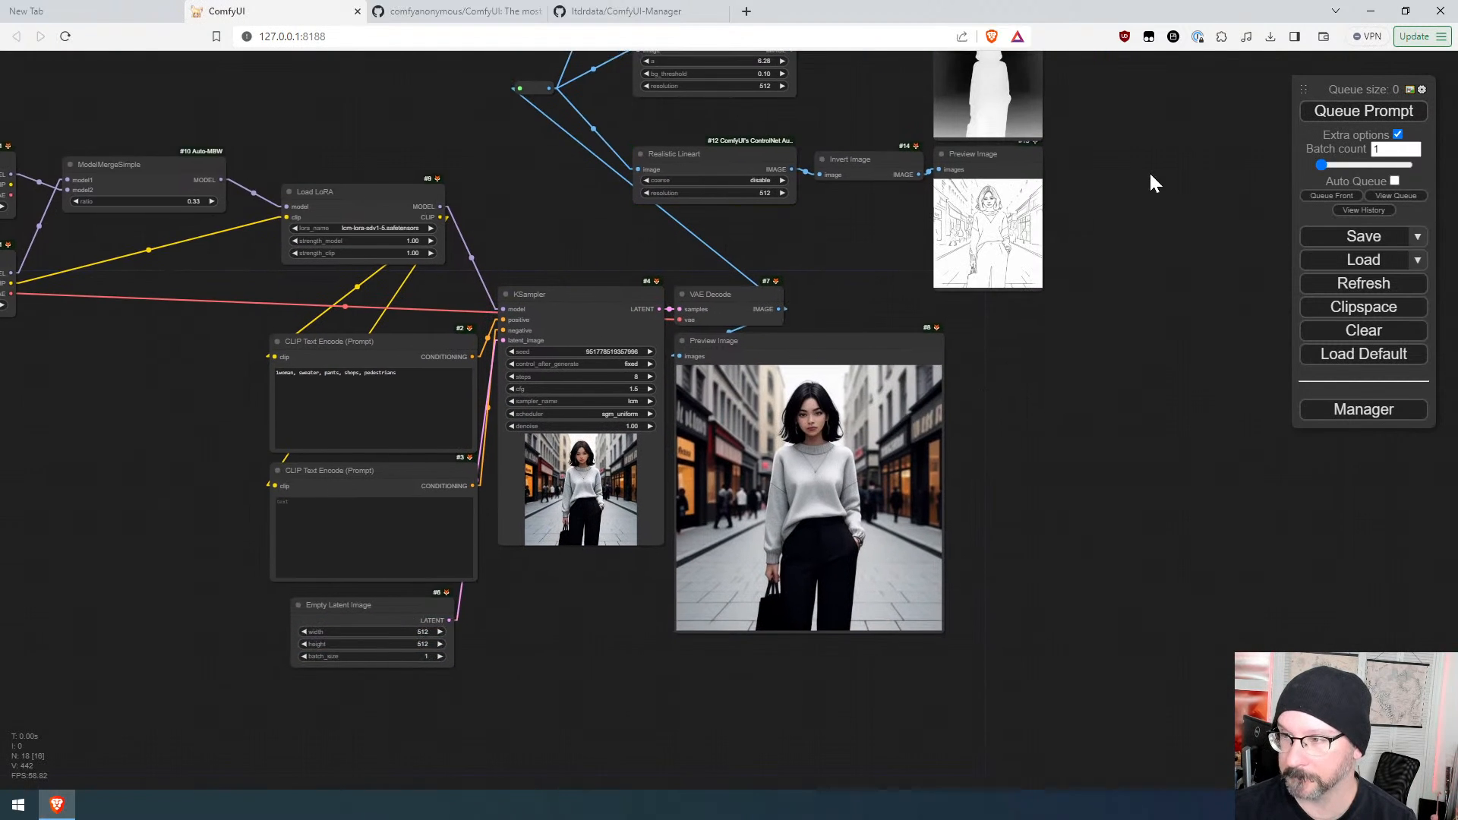
left_click_drag(1152, 179, 1092, 495)
scroll(1063, 475, "up", 4)
scroll(1039, 376, "down", 2)
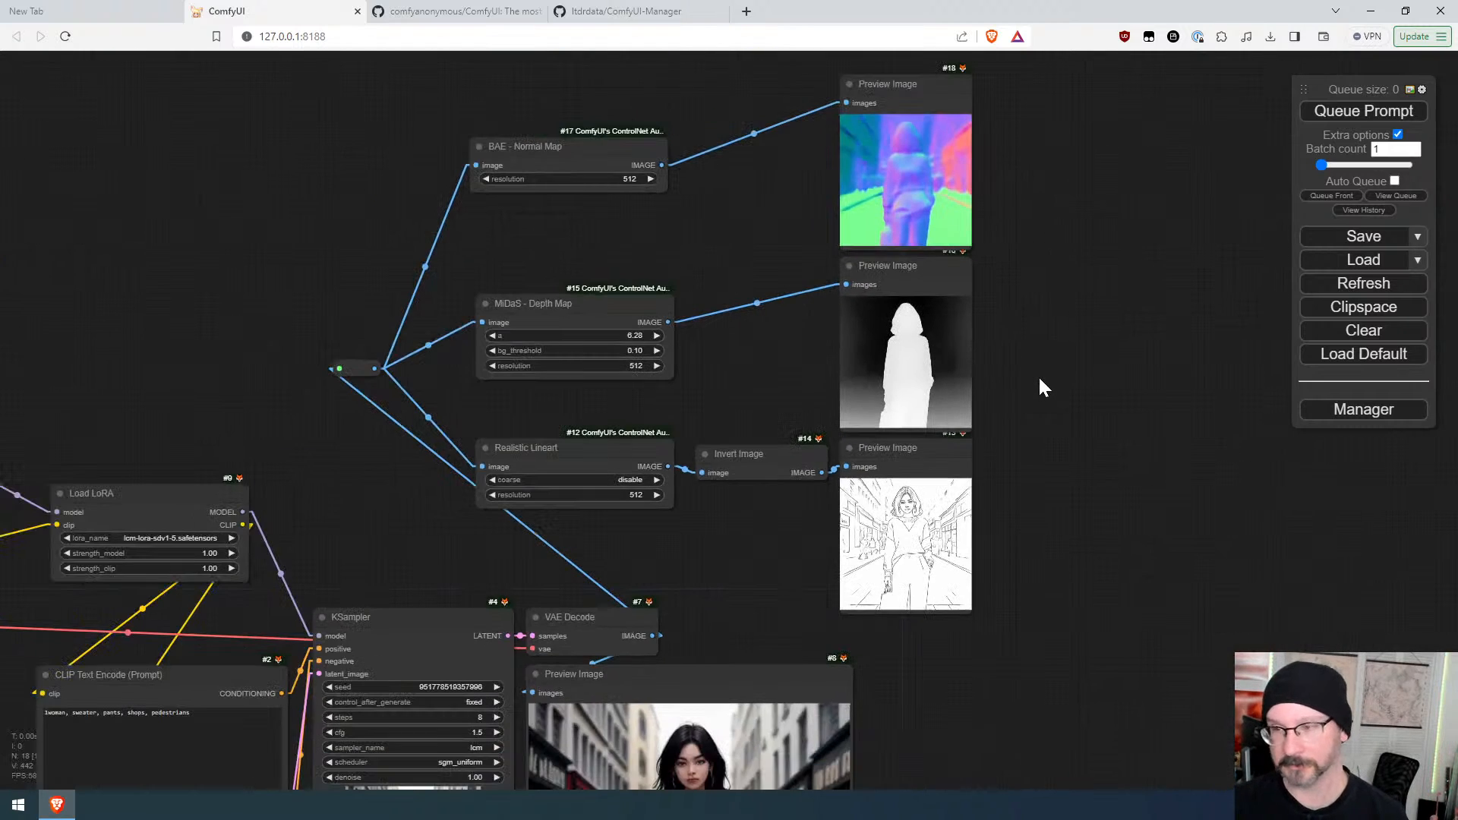
left_click_drag(1039, 345, 1030, 464)
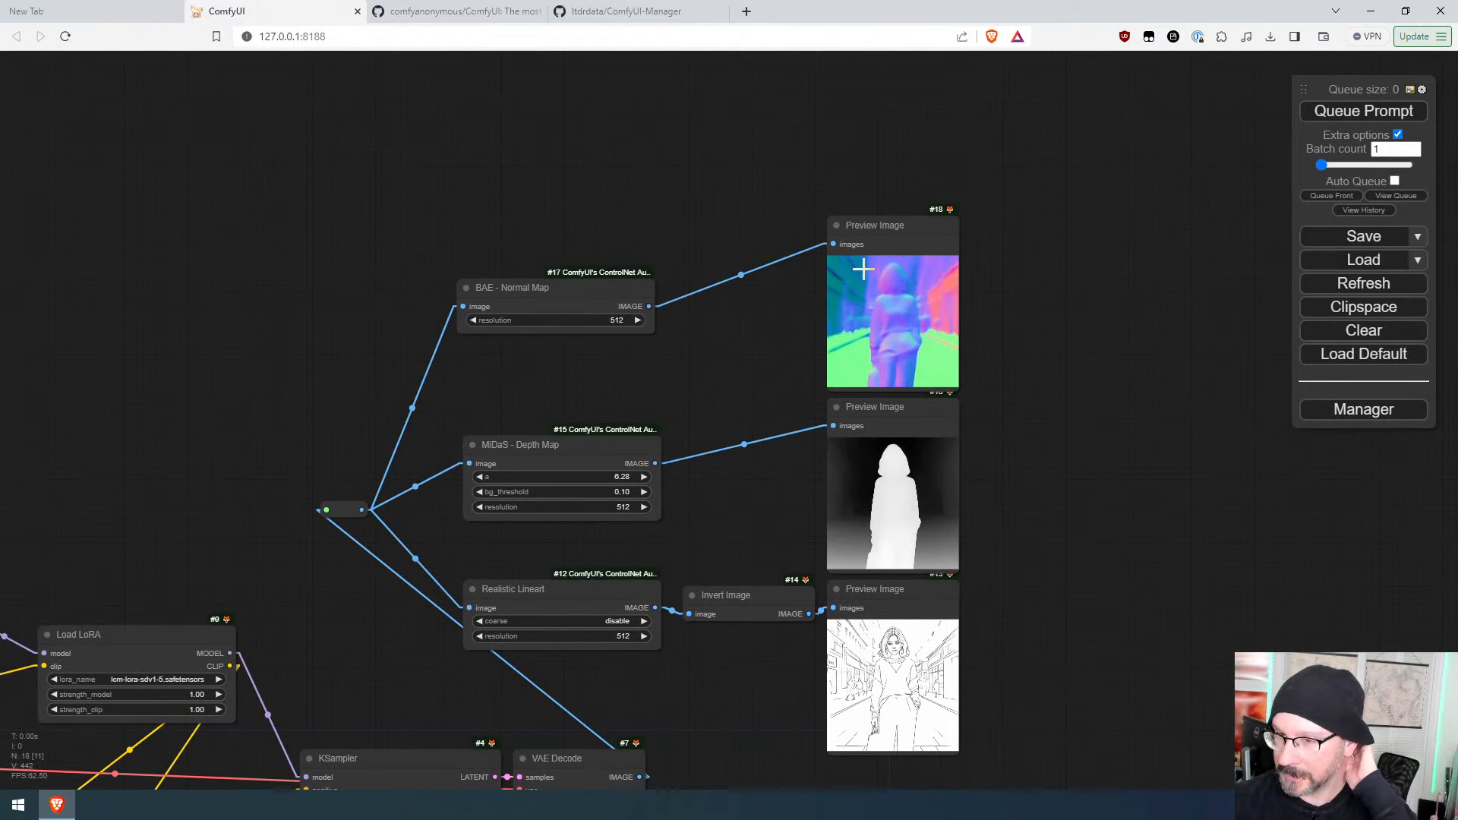
left_click_drag(1021, 334, 433, 214)
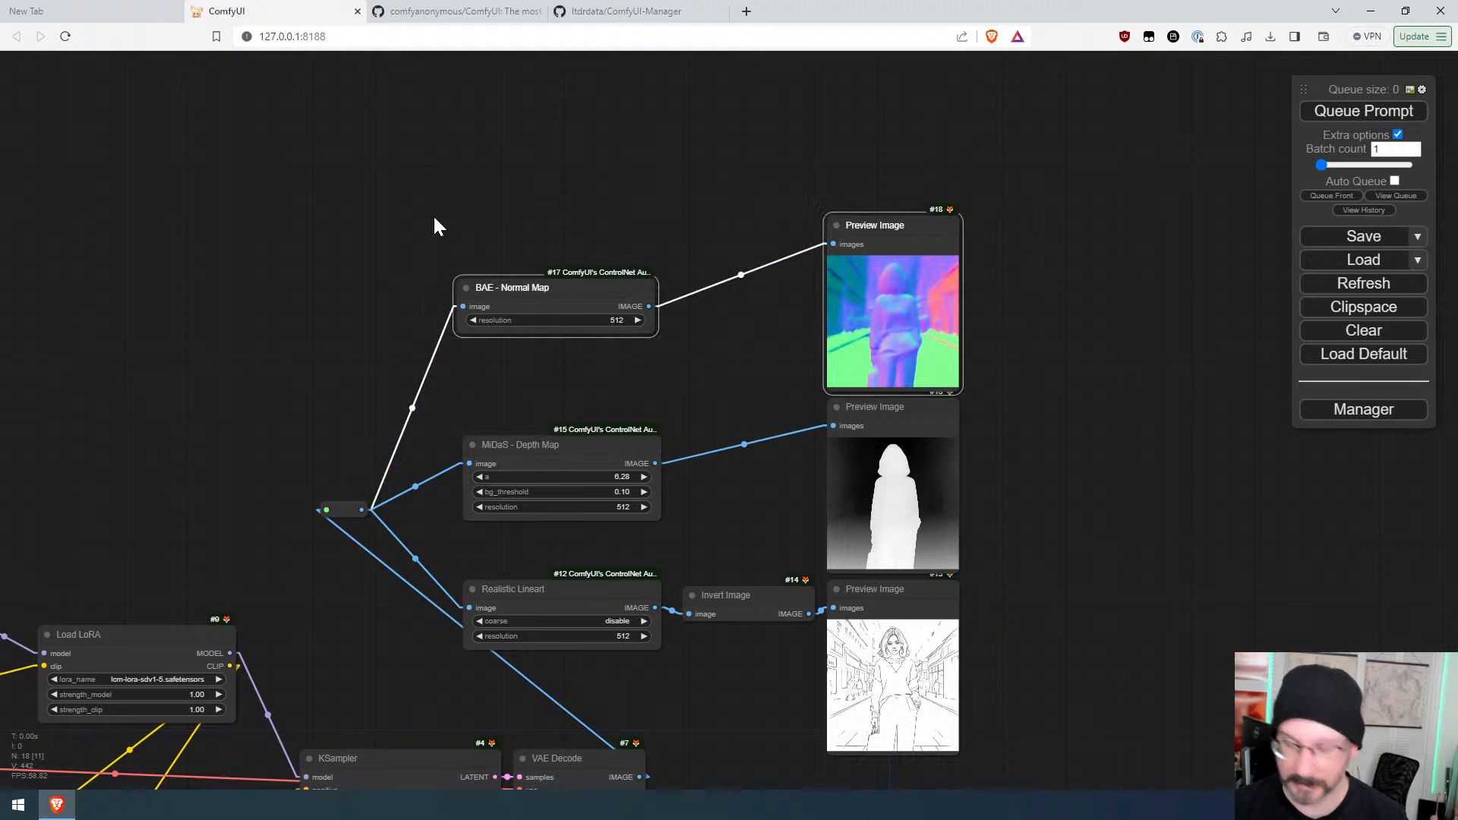
key("Delete")
Step: Examine the depth and lineart previews and the generated woman image
scroll(1062, 631, "up", 5)
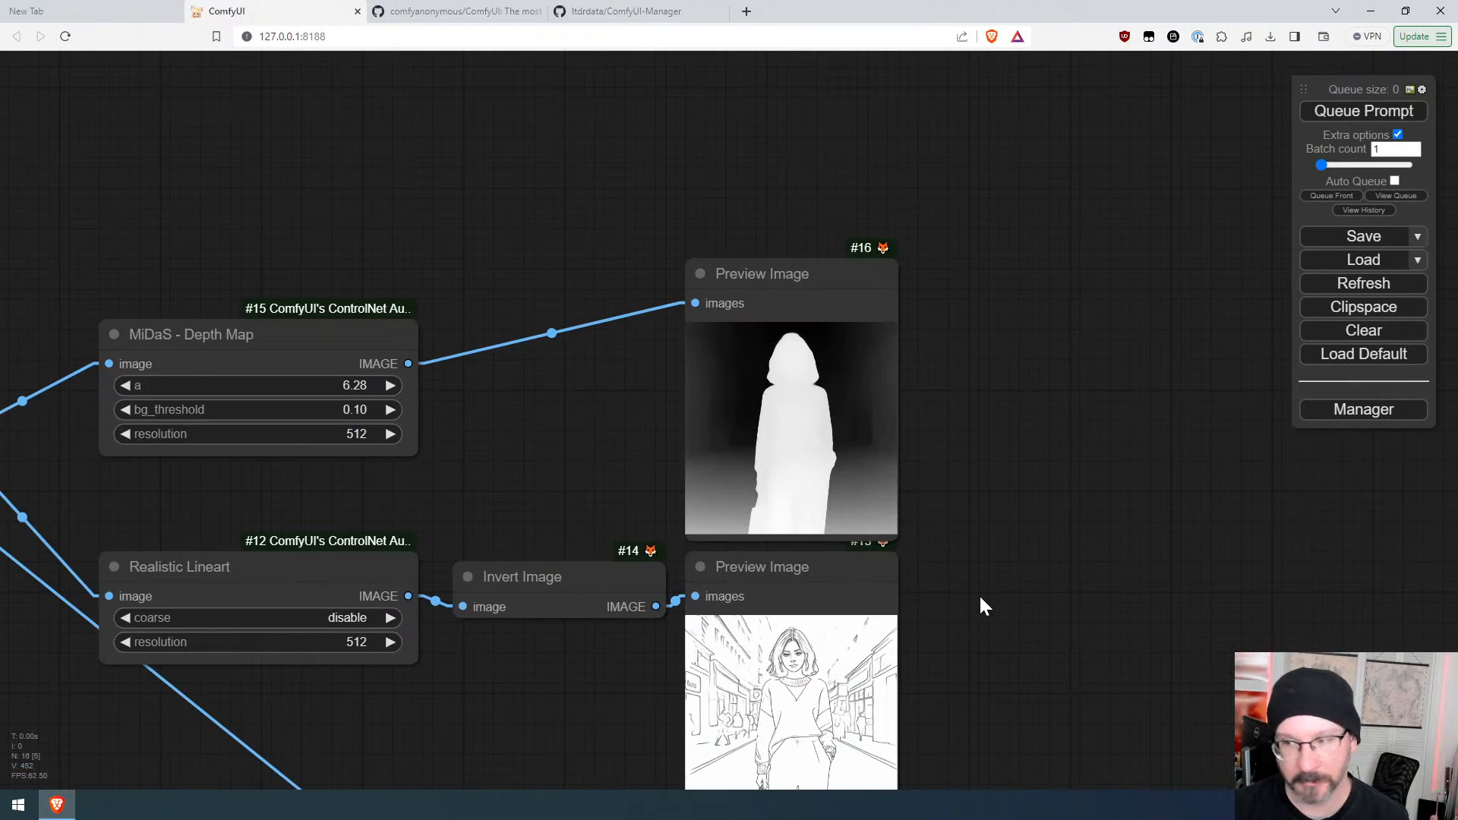
left_click_drag(996, 665, 947, 433)
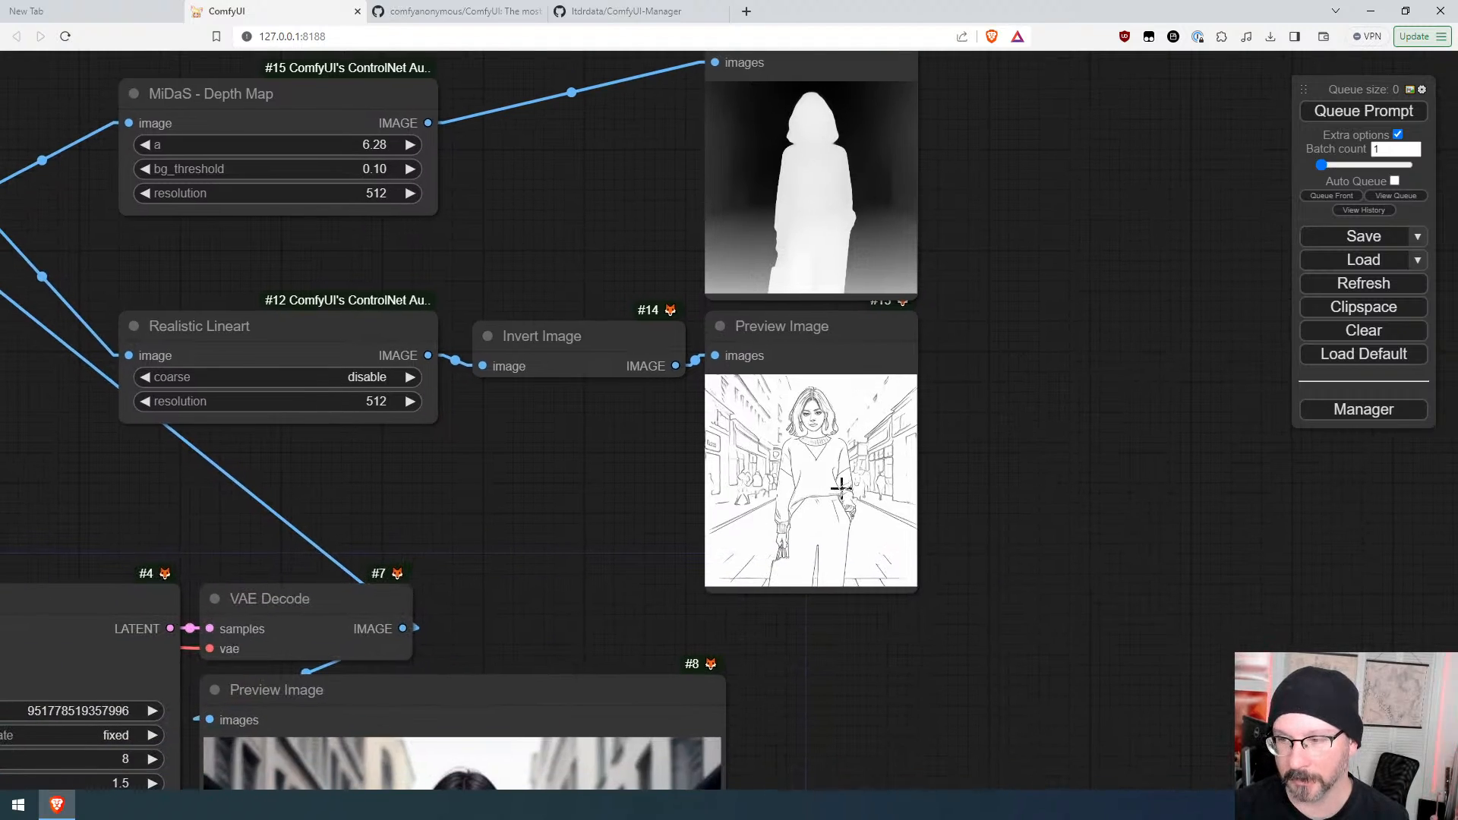
scroll(840, 489, "up", 7)
scroll(843, 486, "down", 7)
left_click_drag(978, 700, 1014, 367)
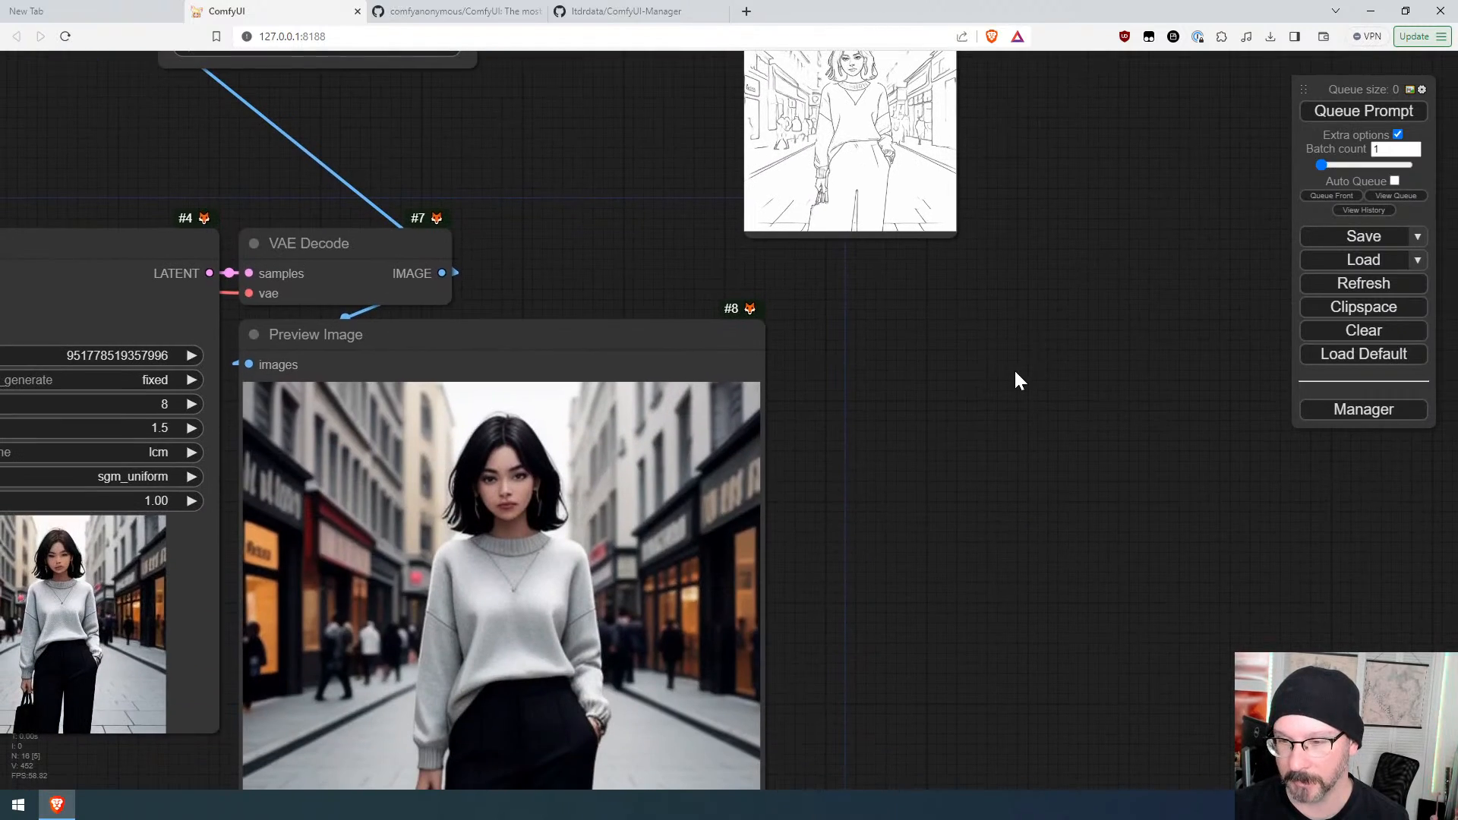
scroll(1014, 368, "down", 3)
scroll(1004, 377, "down", 1)
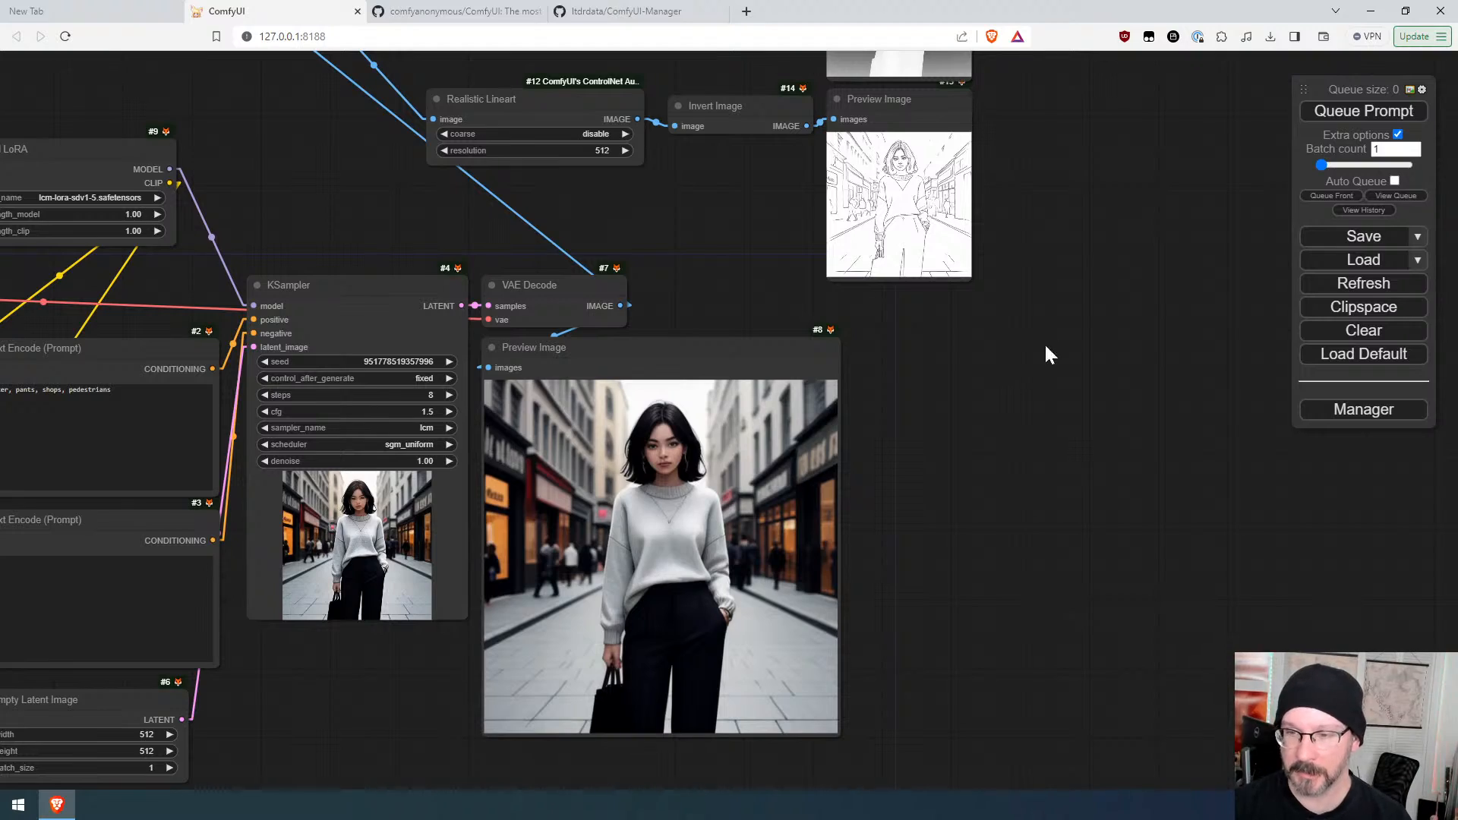
scroll(660, 528, "up", 10)
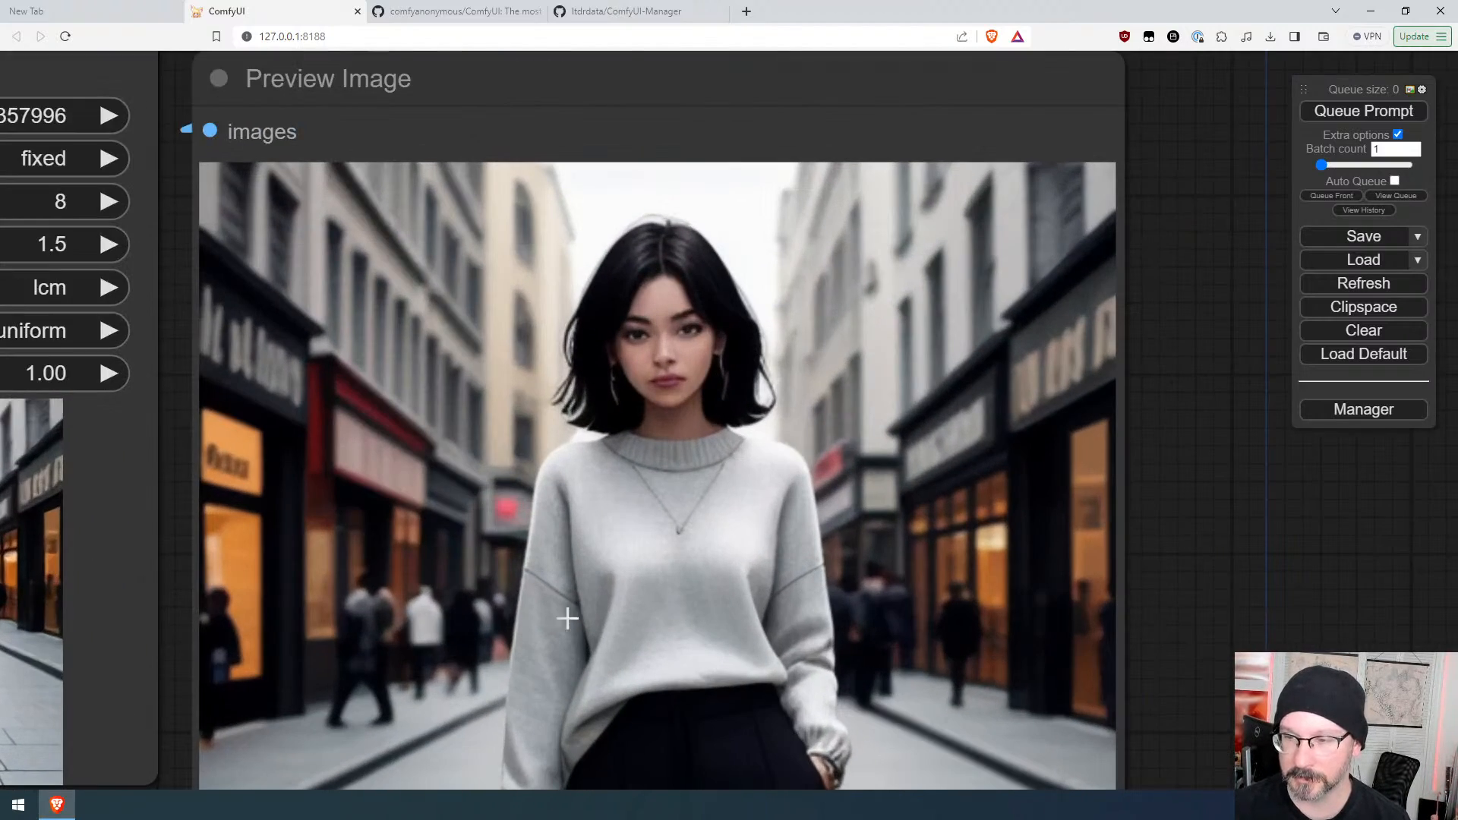
scroll(749, 469, "down", 12)
scroll(691, 533, "up", 12)
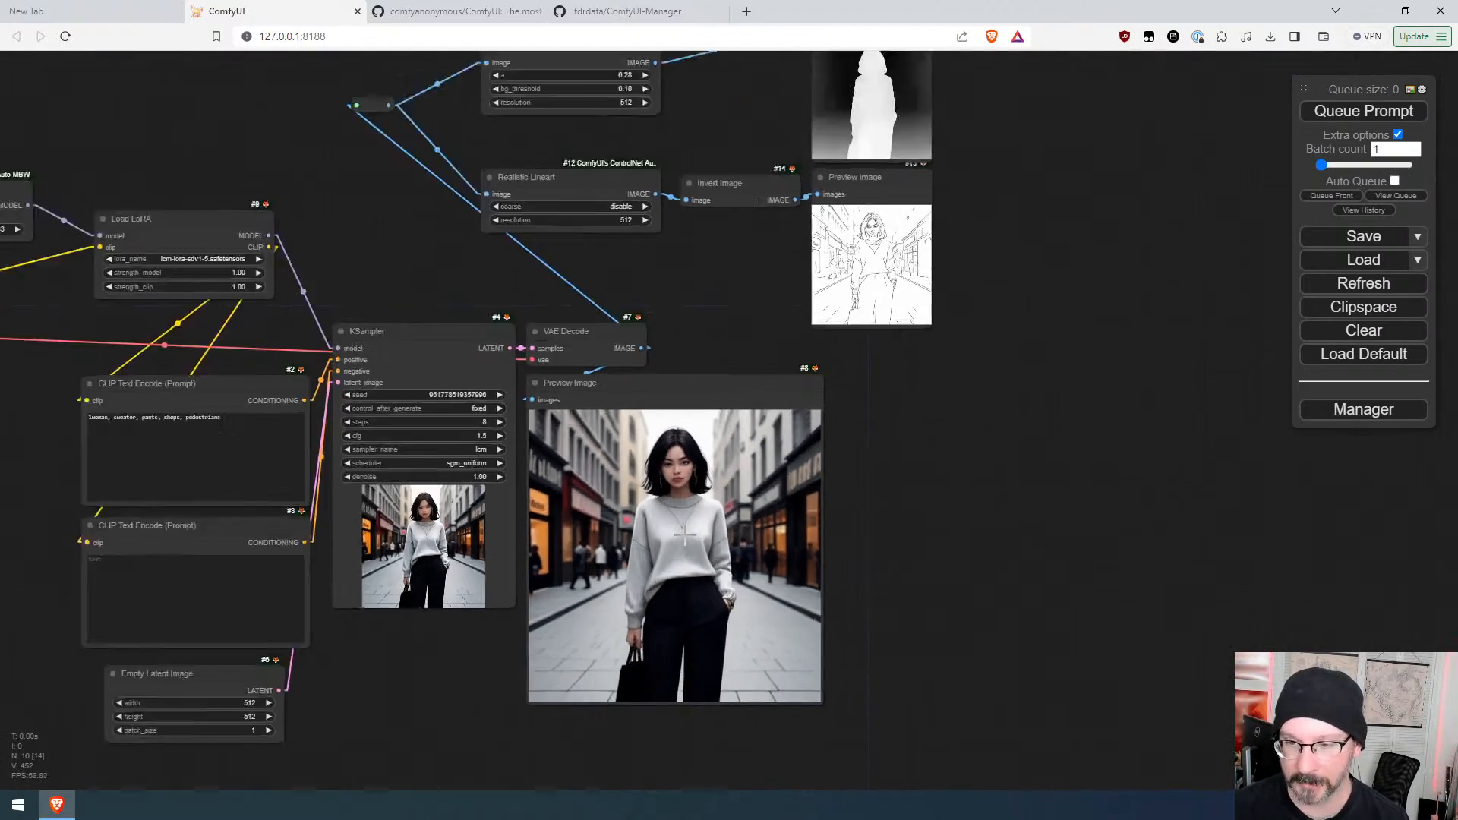
scroll(691, 532, "down", 8)
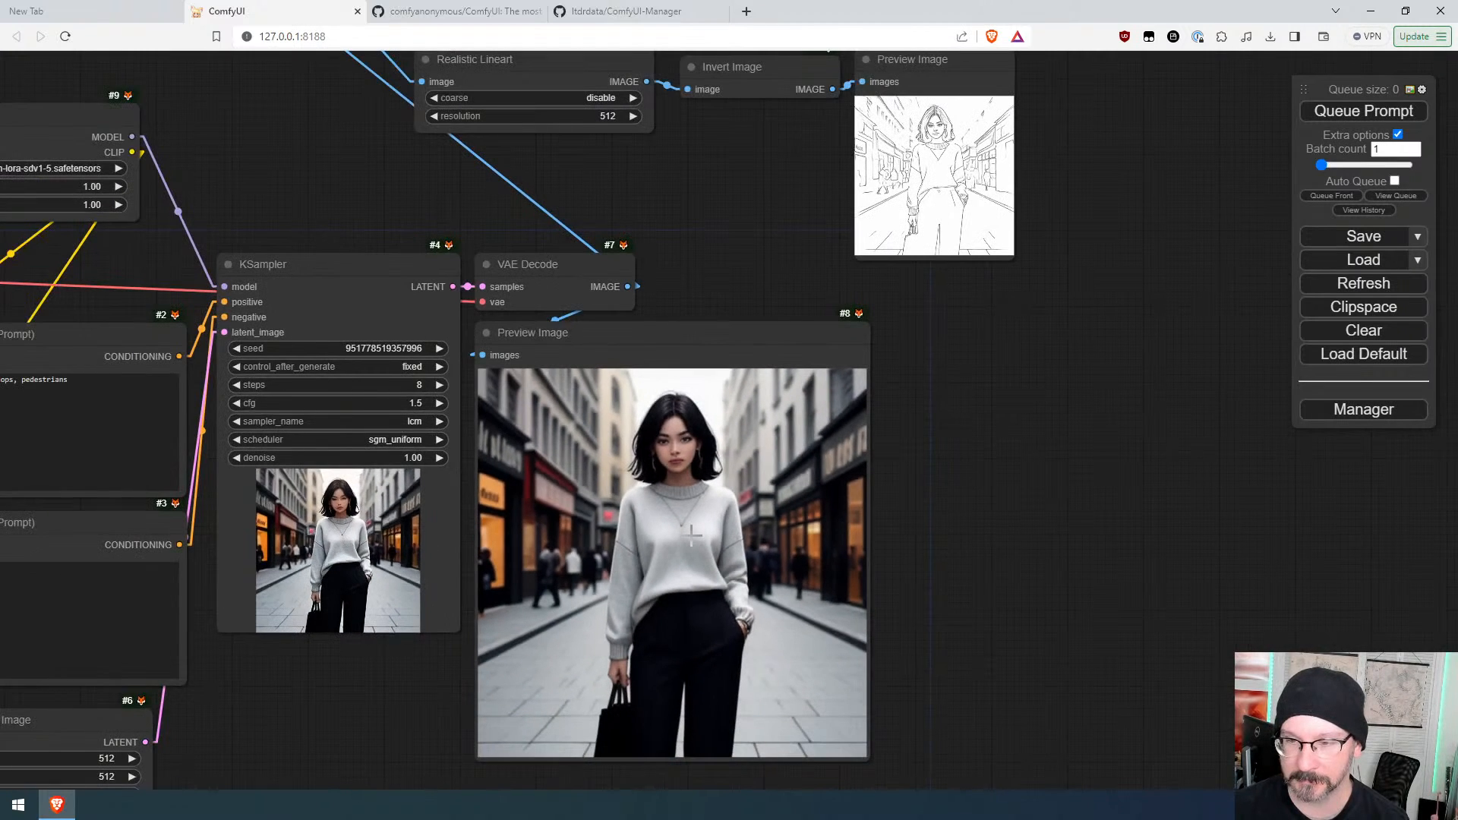
Step: Set the KSampler steps to 11 and queue the prompt
left_click(440, 385)
left_click(441, 385)
left_click(441, 385)
left_click(1340, 112)
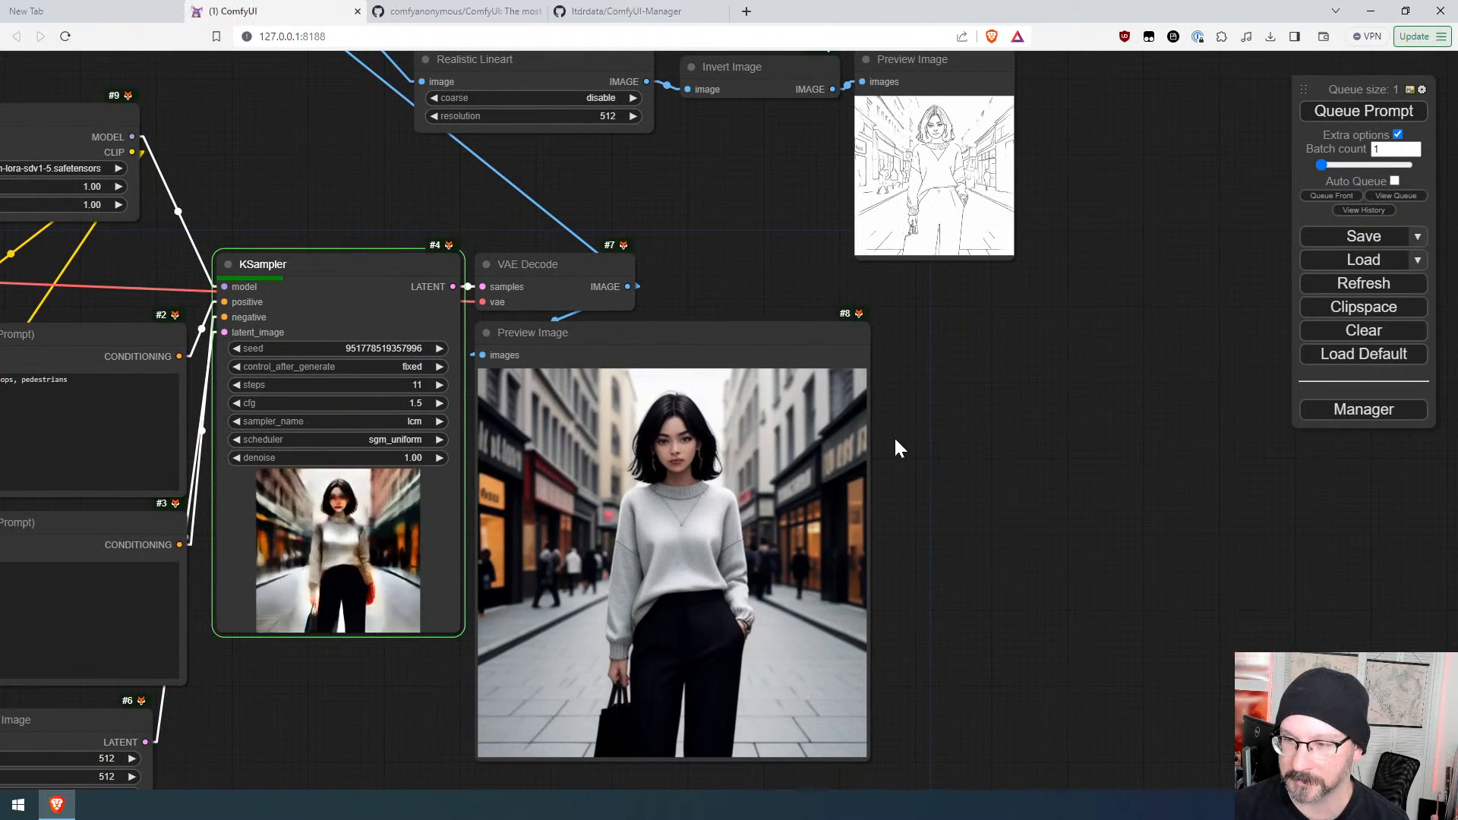
Step: Set the KSampler steps back to 8 and queue the prompt again
scroll(693, 514, "up", 7)
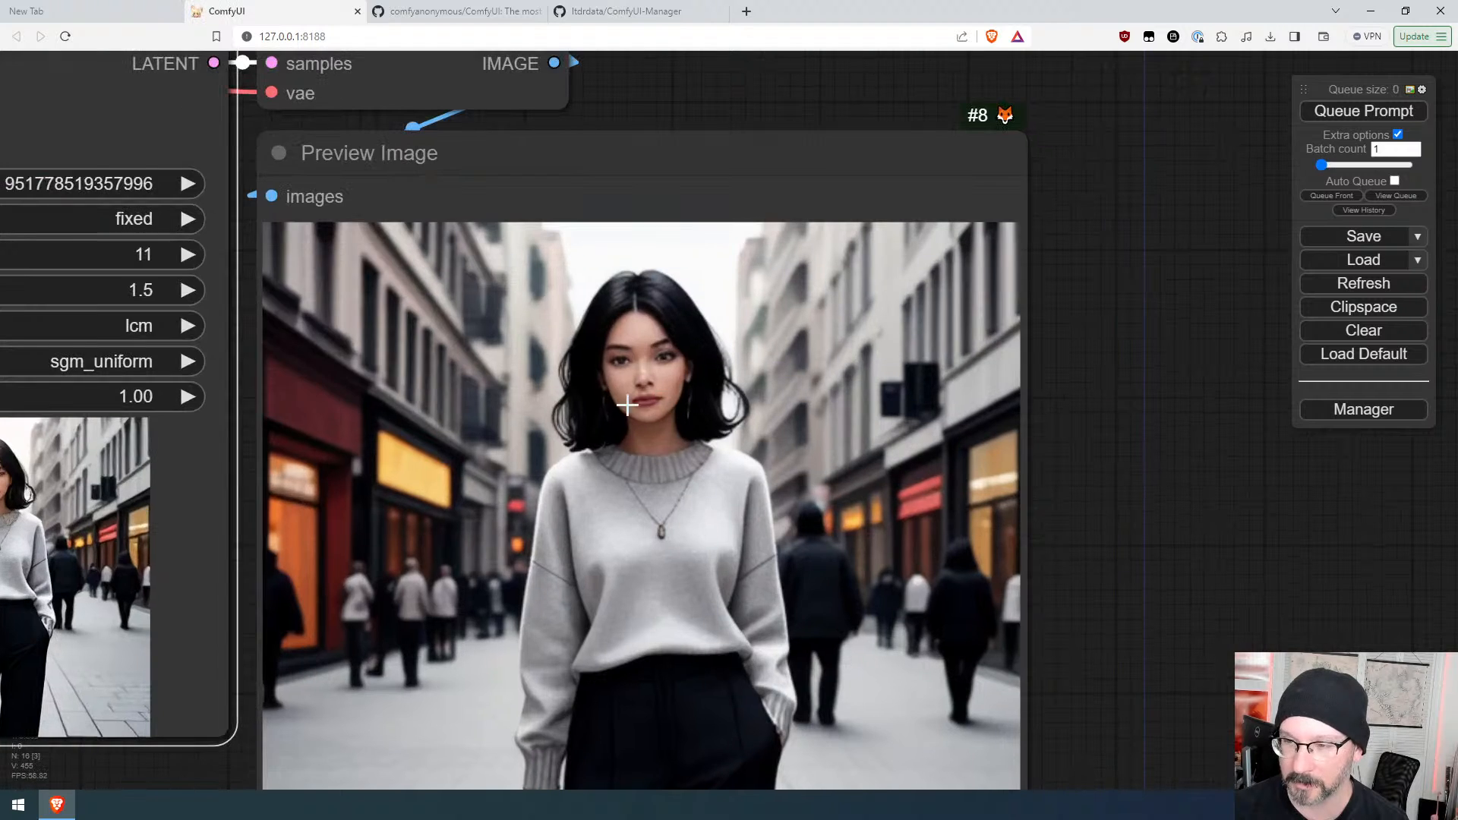
scroll(769, 483, "down", 7)
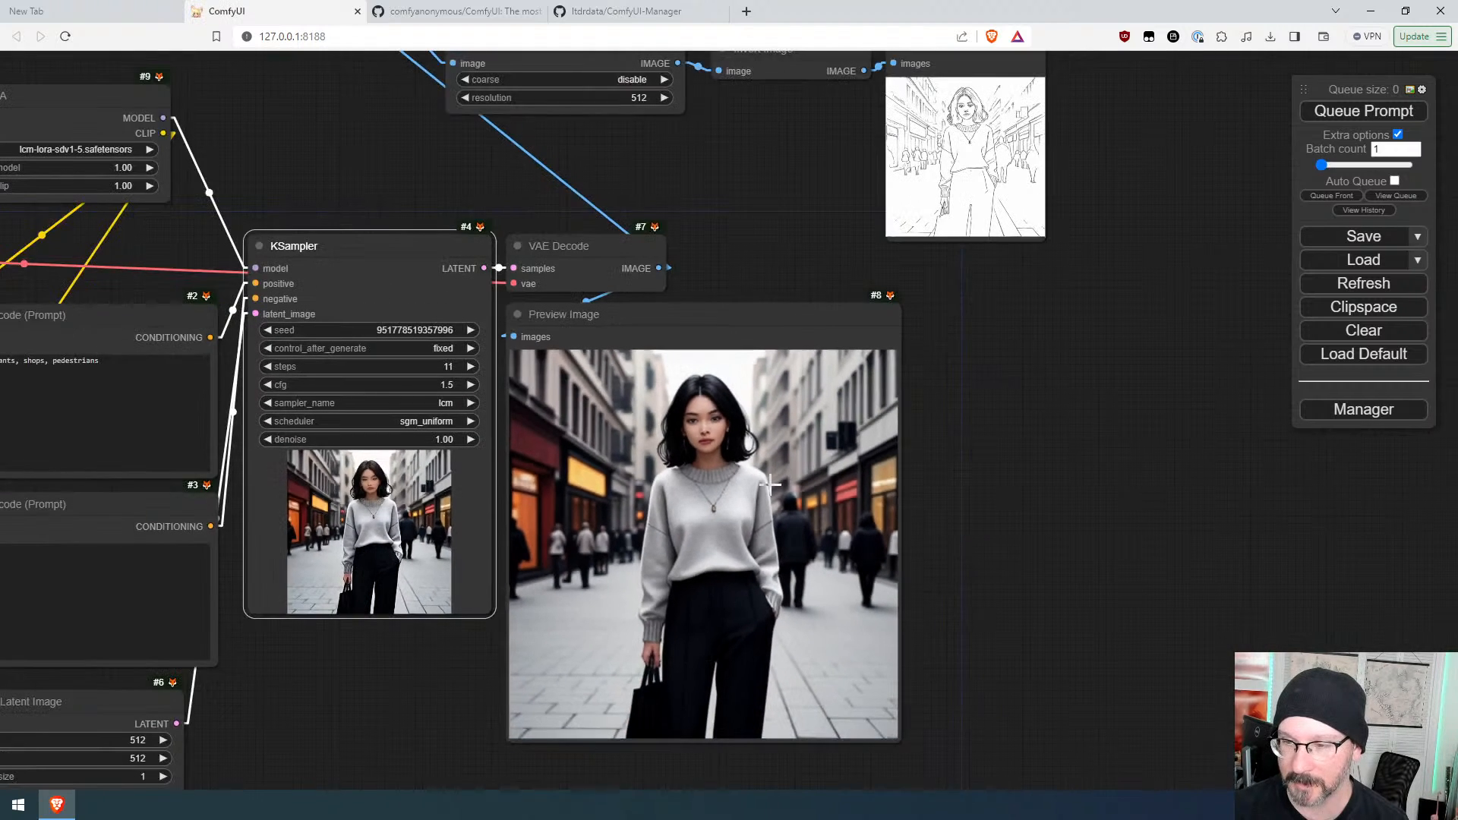
left_click(271, 366)
left_click(272, 366)
left_click(271, 366)
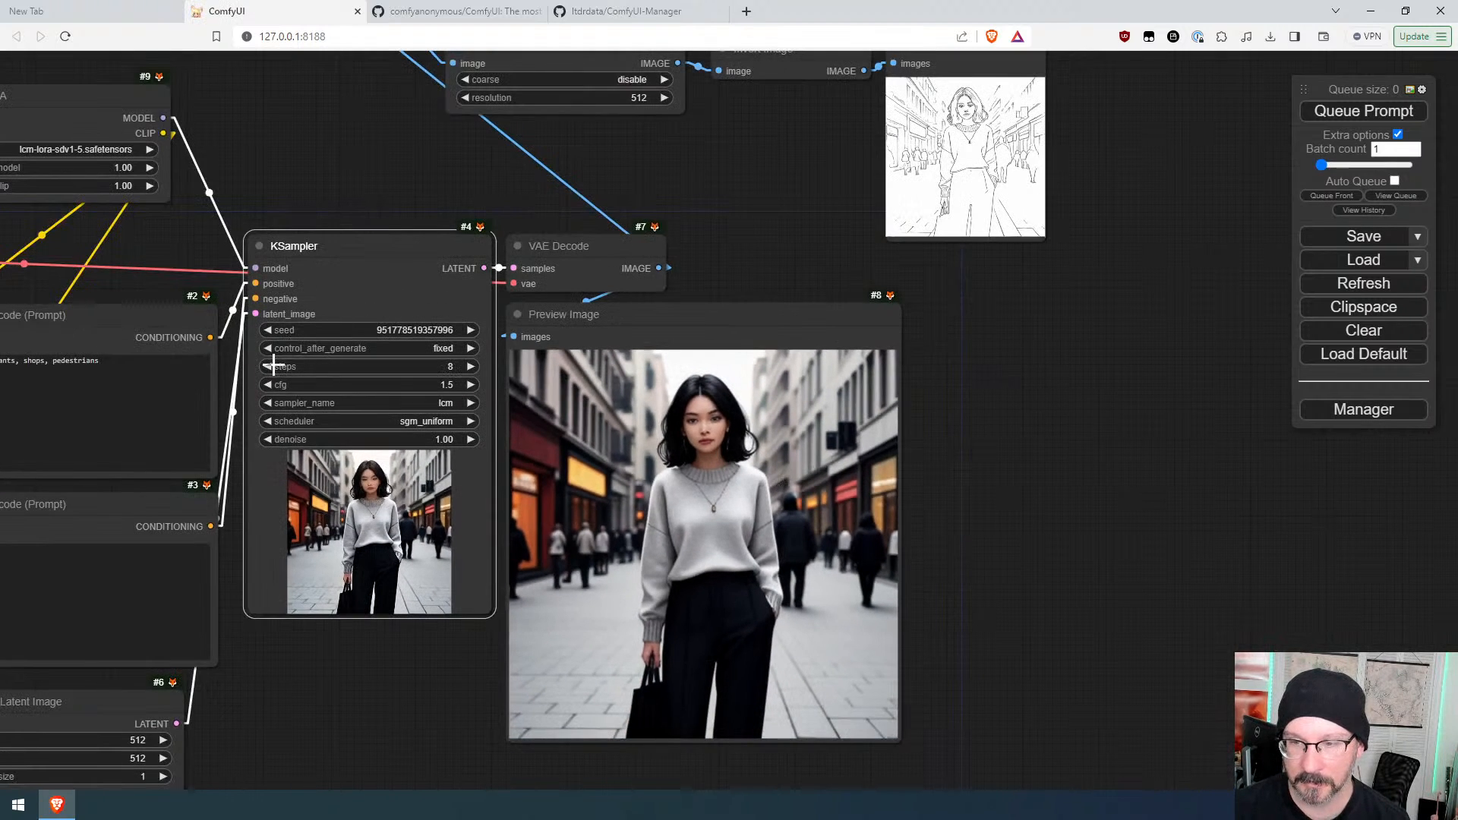
left_click(1319, 113)
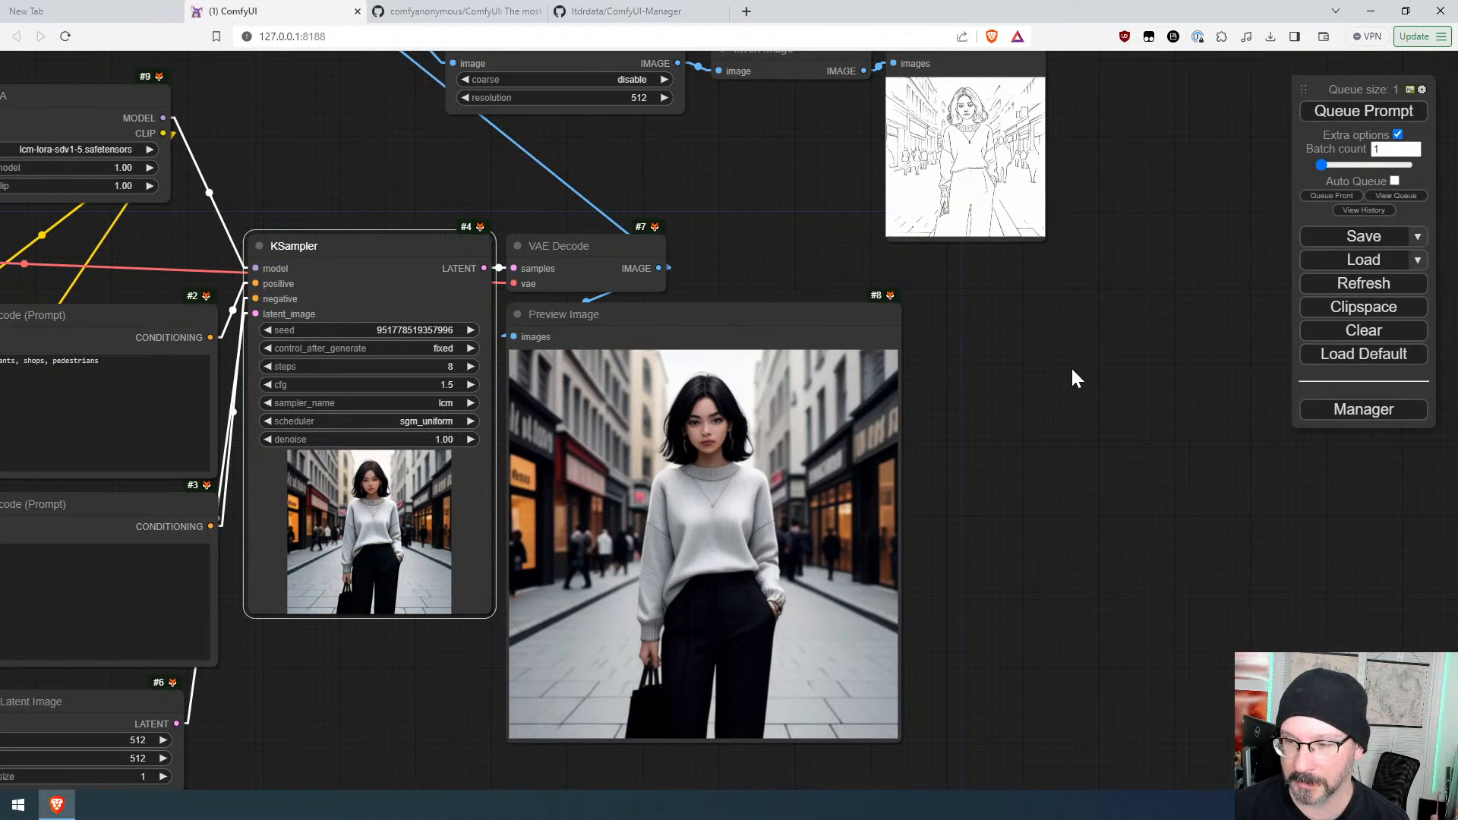
Step: Add an UltimateSDUpscale node fed by the VAE Decode image output
scroll(1053, 454, "down", 3)
left_click_drag(1057, 465, 951, 465)
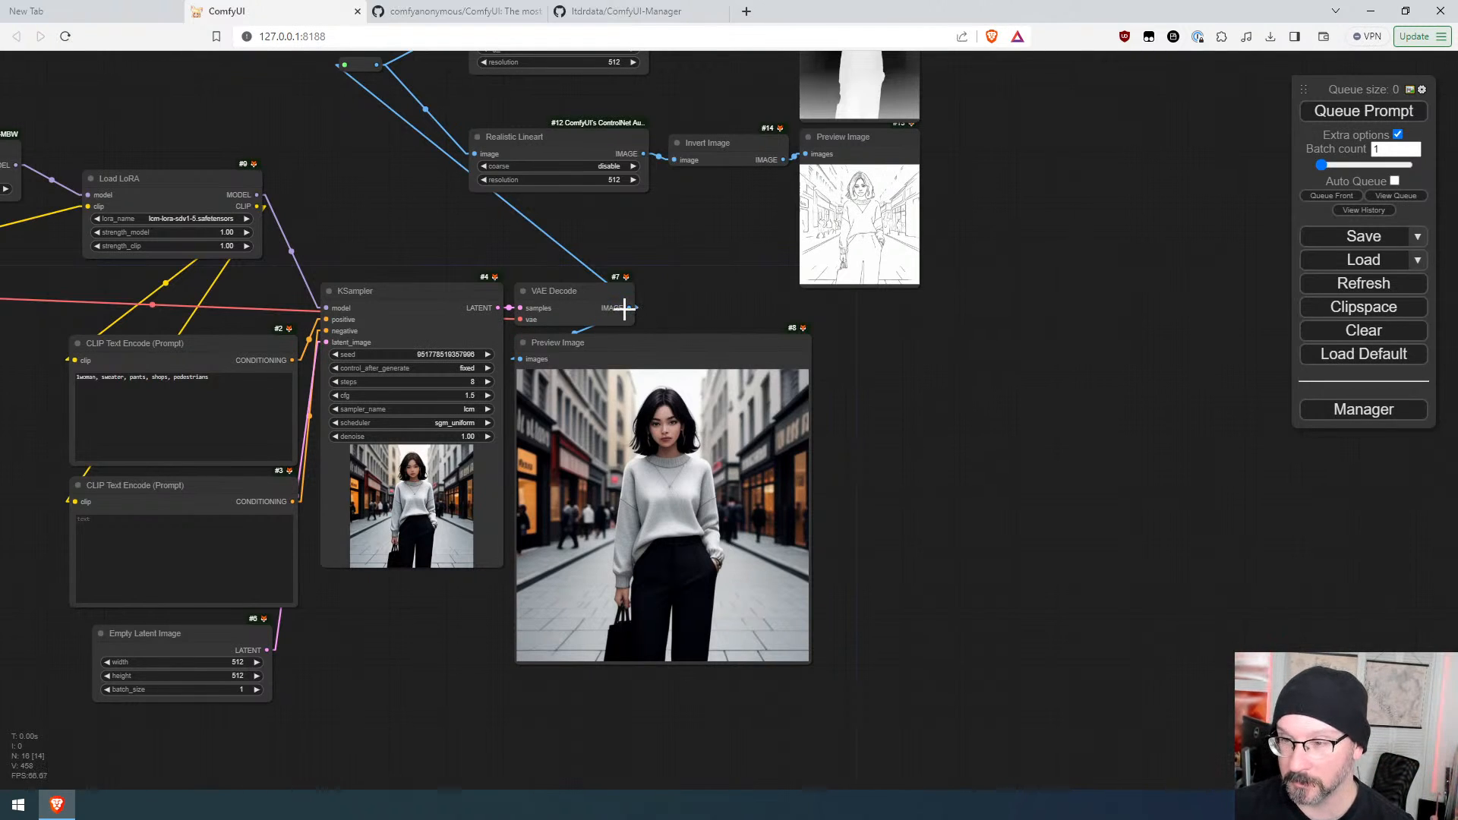
left_click_drag(624, 307, 953, 340)
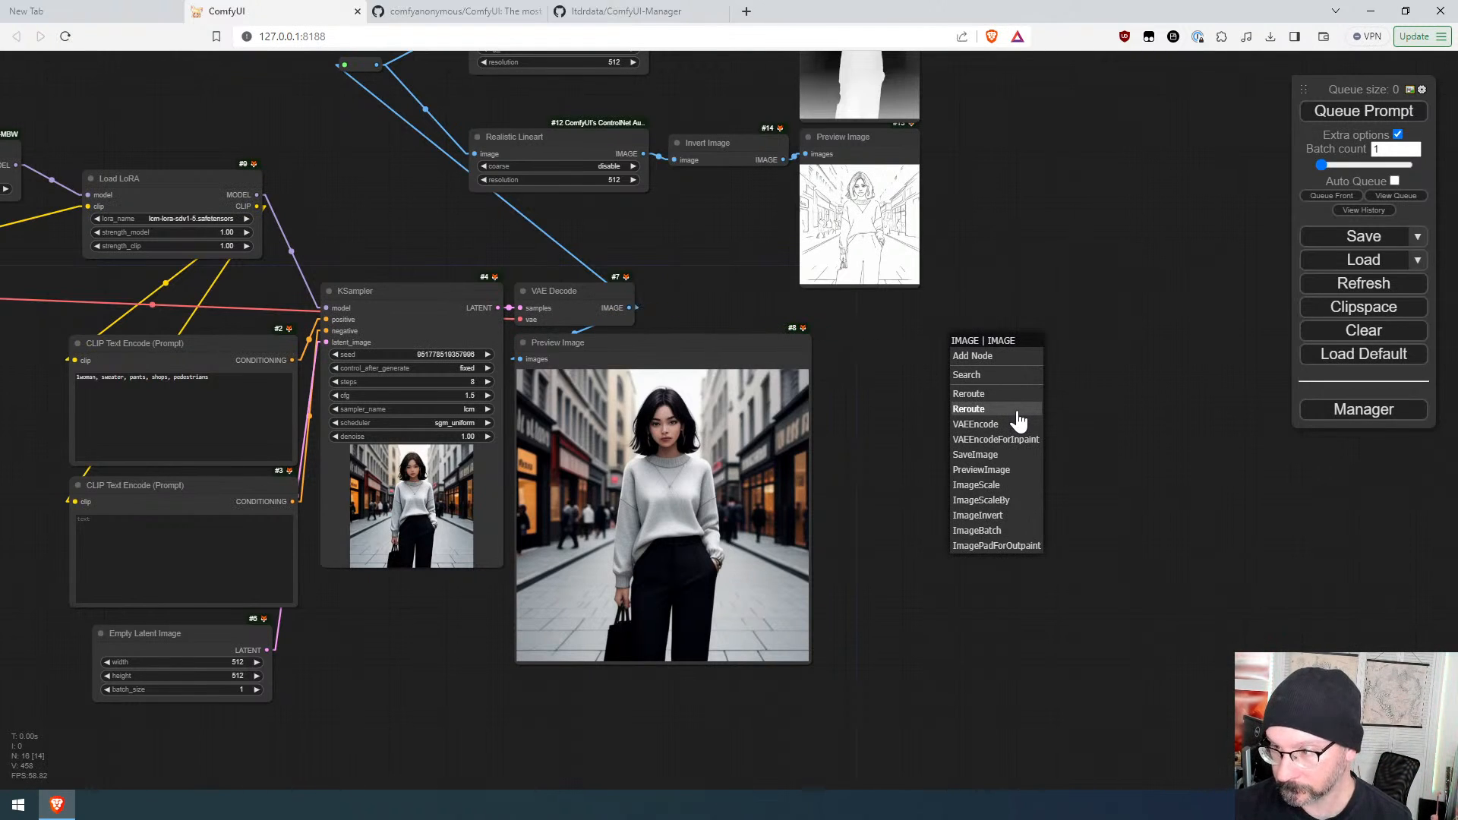
left_click(988, 376)
type("ups")
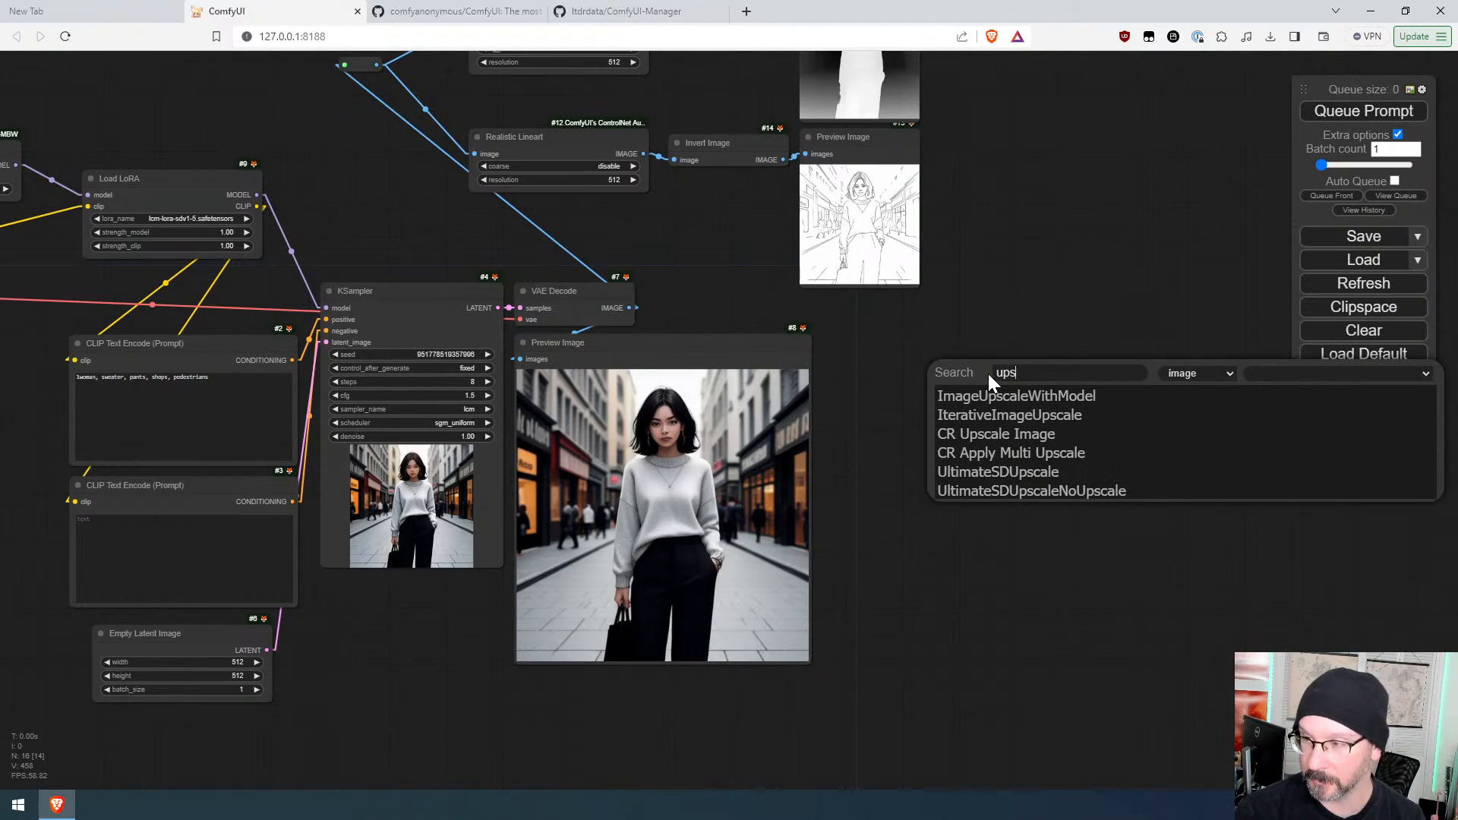
left_click(1017, 472)
left_click_drag(1094, 380, 956, 335)
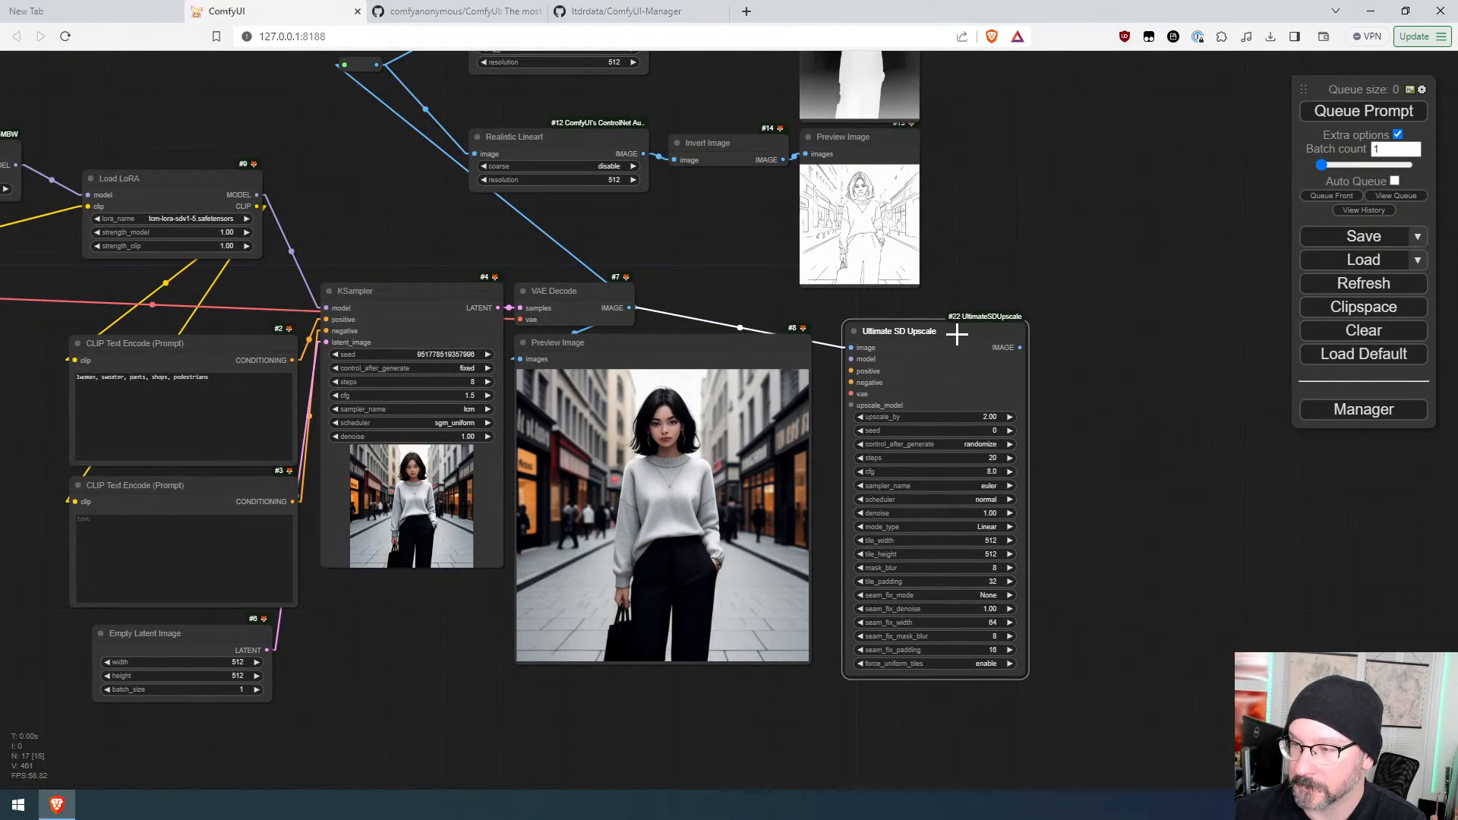
Step: Browse the Manager's not-installed custom nodes, searching for "sd", then close the Manager
left_click_drag(599, 264, 872, 453)
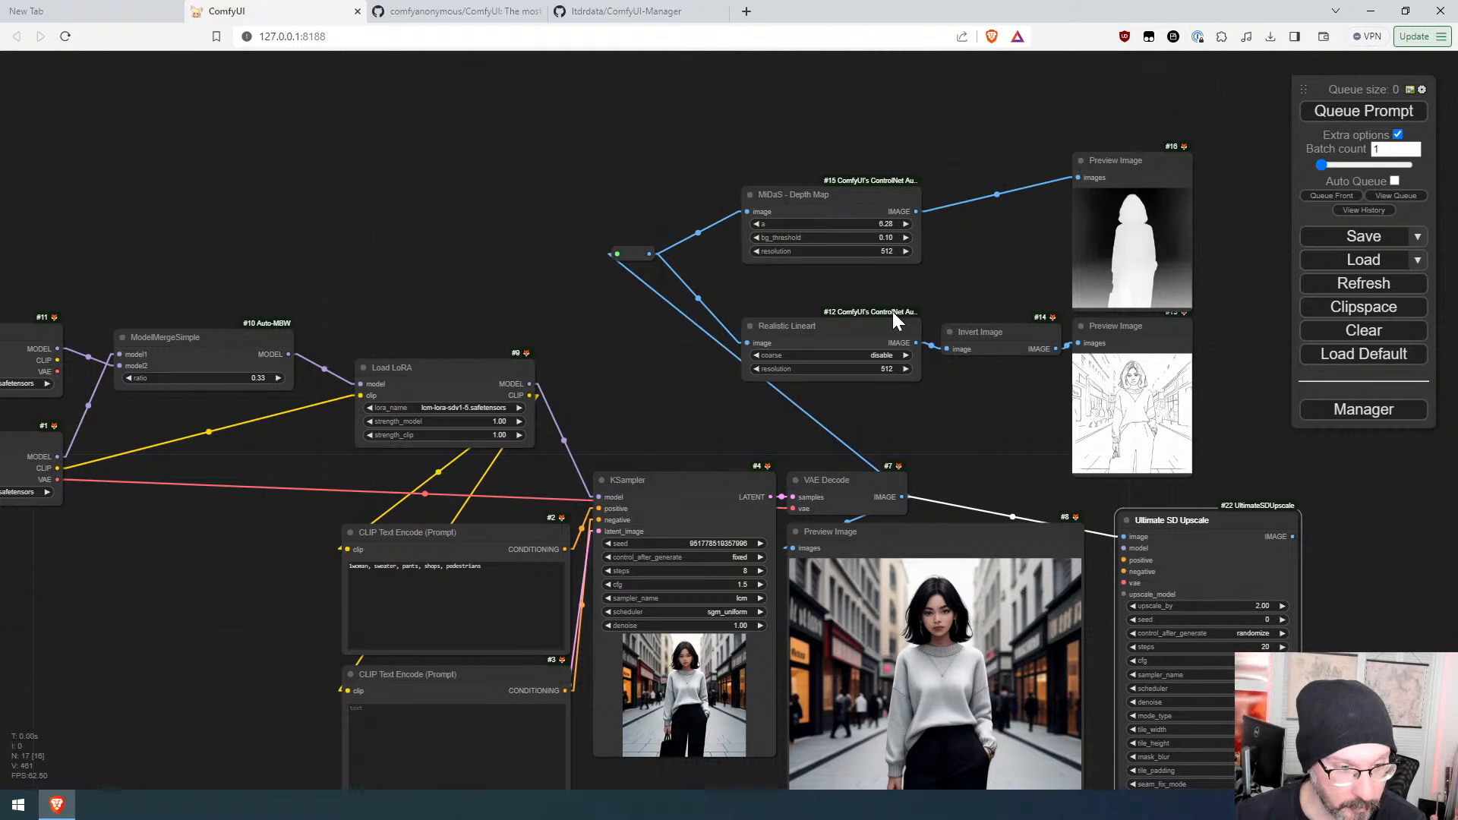
right_click(269, 329)
left_click(270, 251)
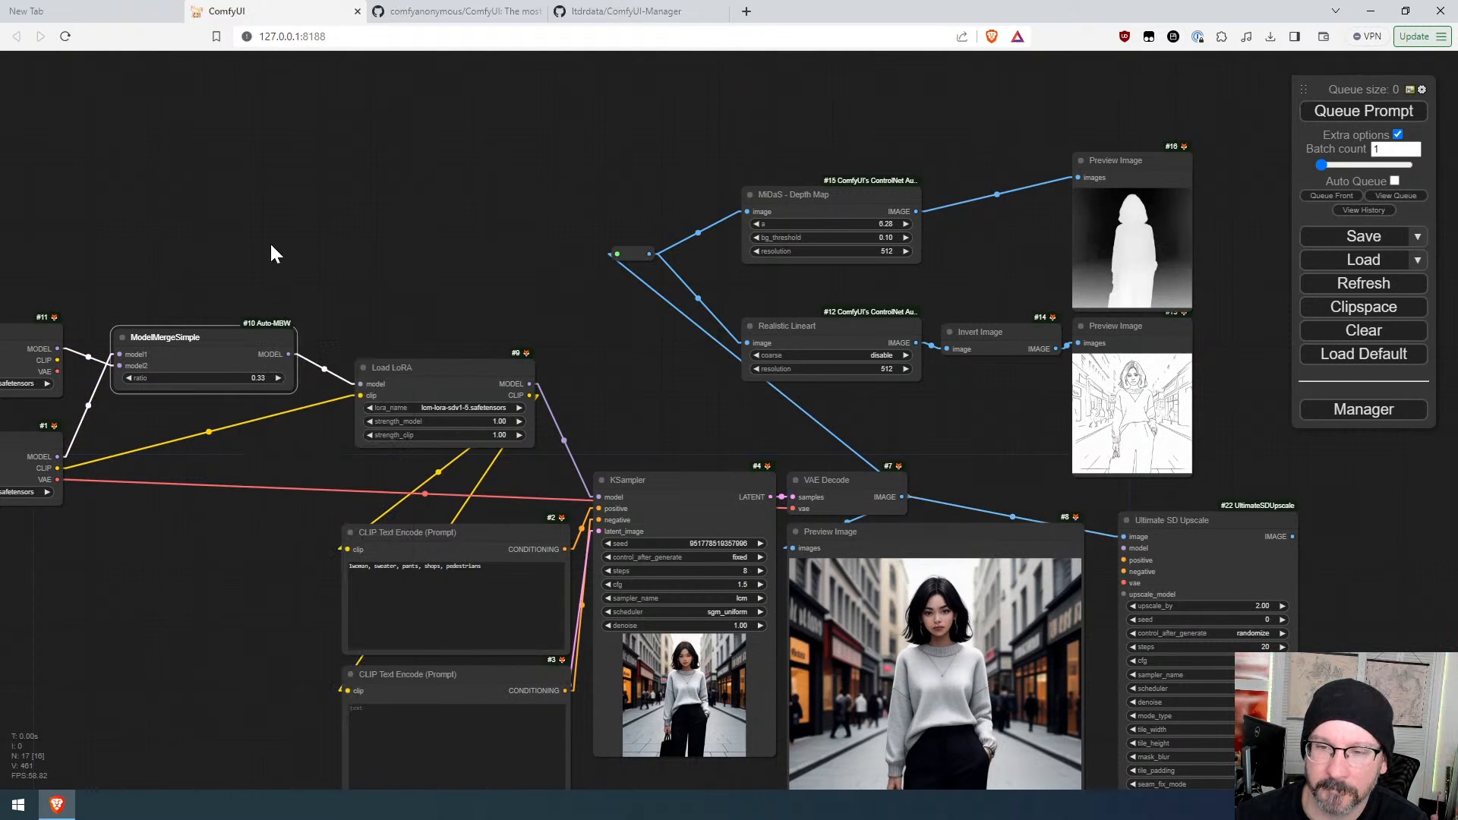
left_click_drag(985, 432, 787, 189)
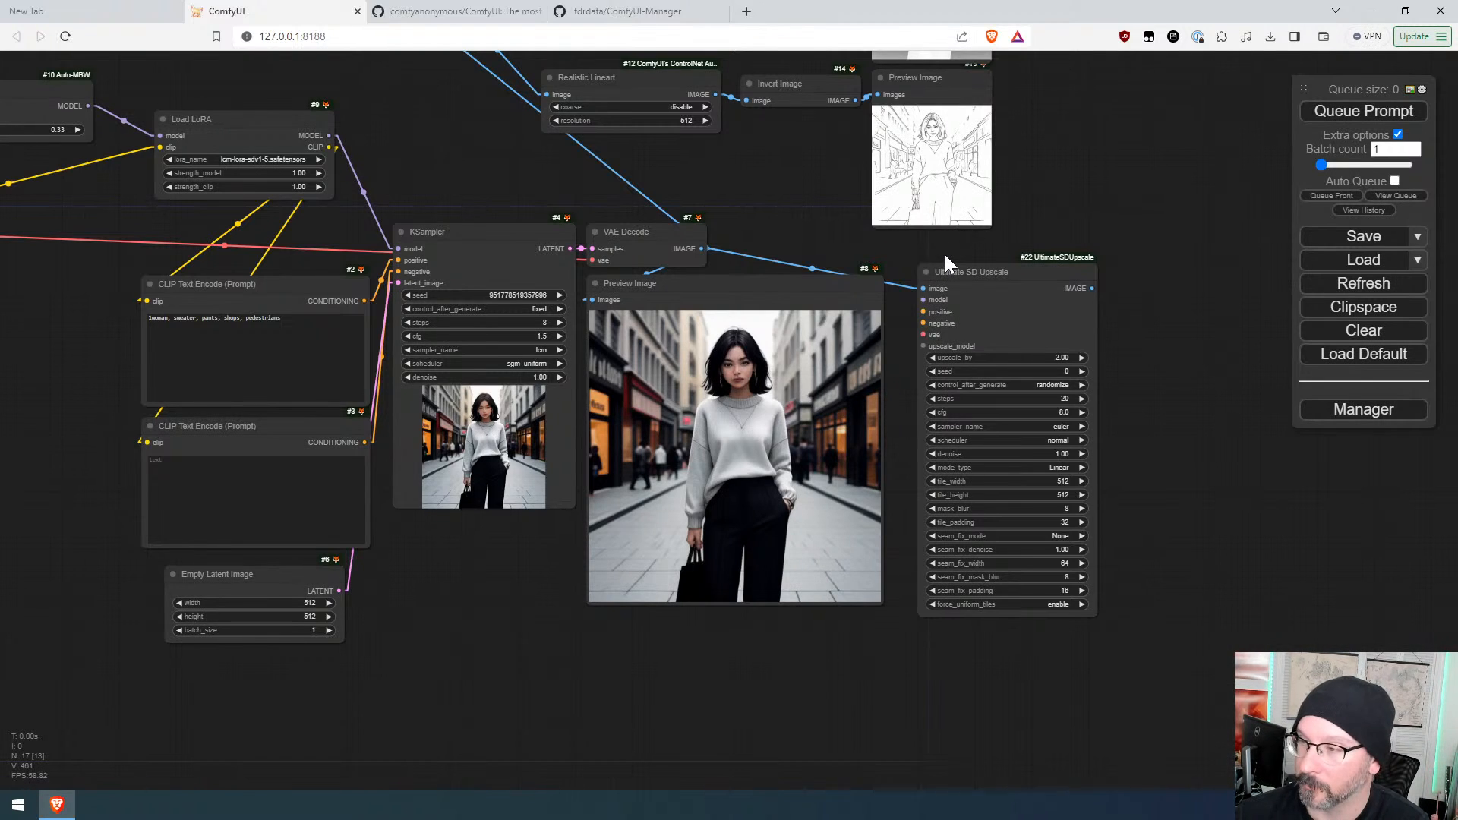
left_click(1375, 410)
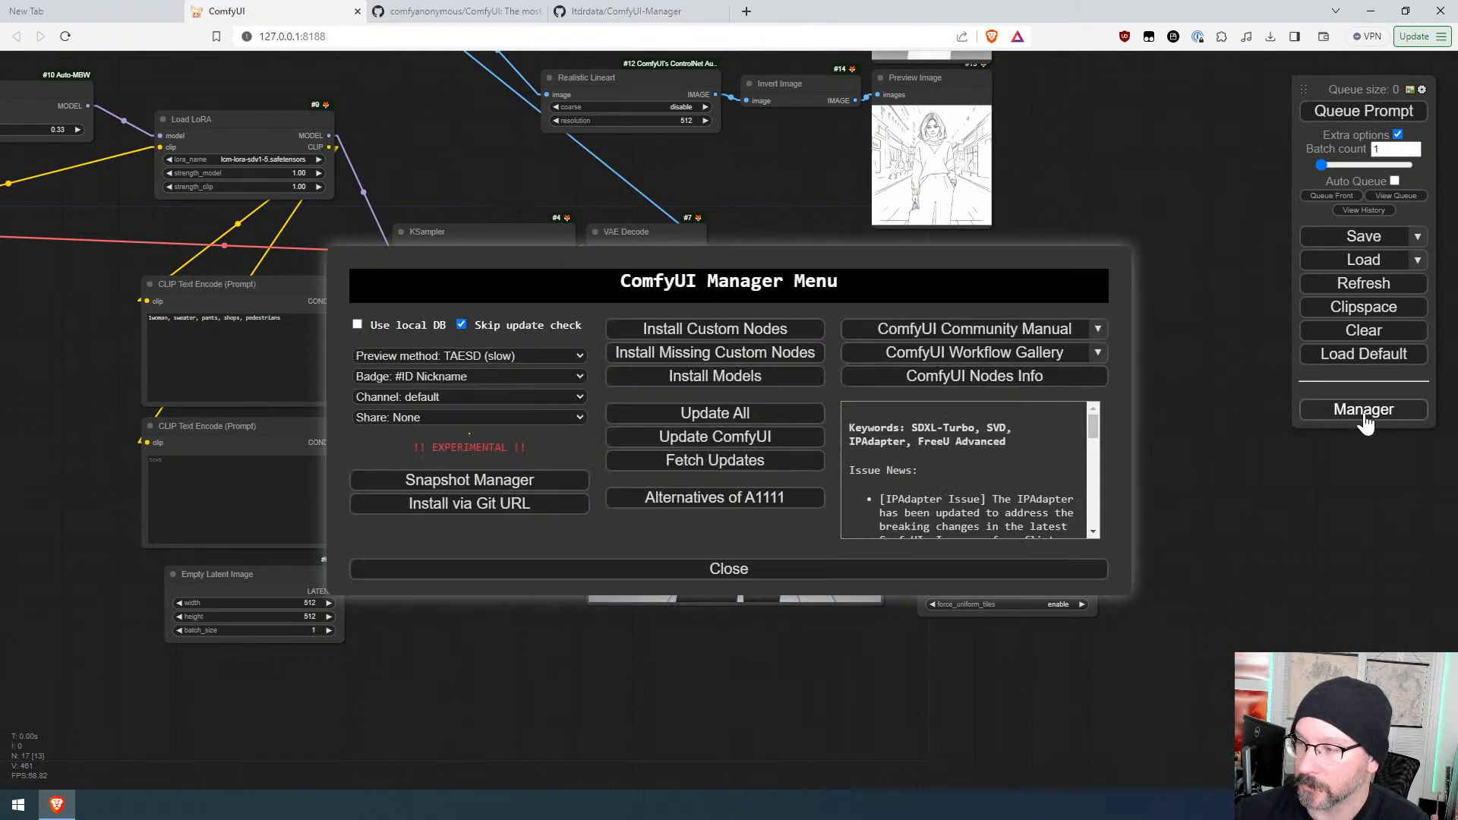
left_click(682, 331)
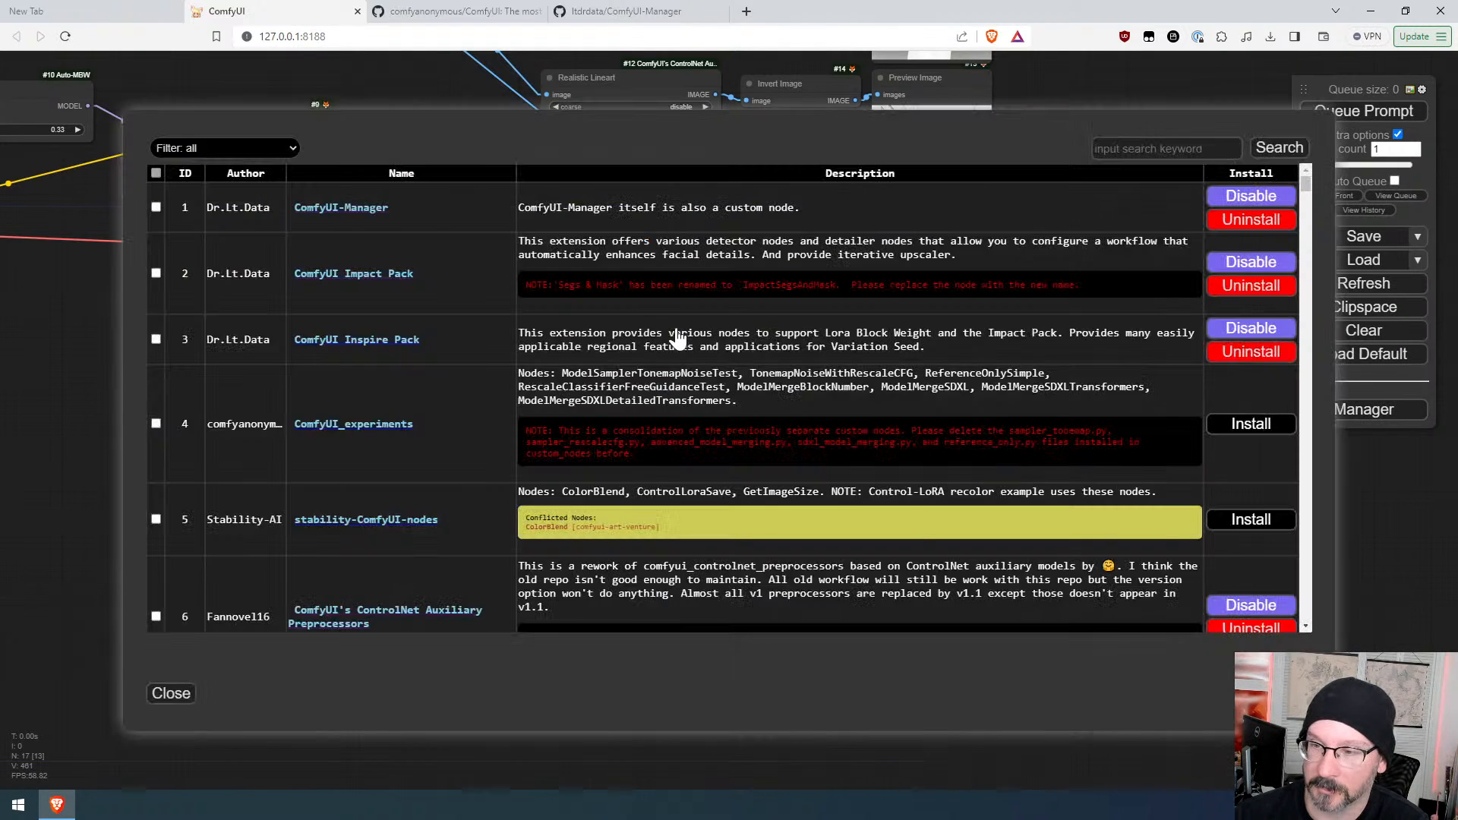
left_click(270, 143)
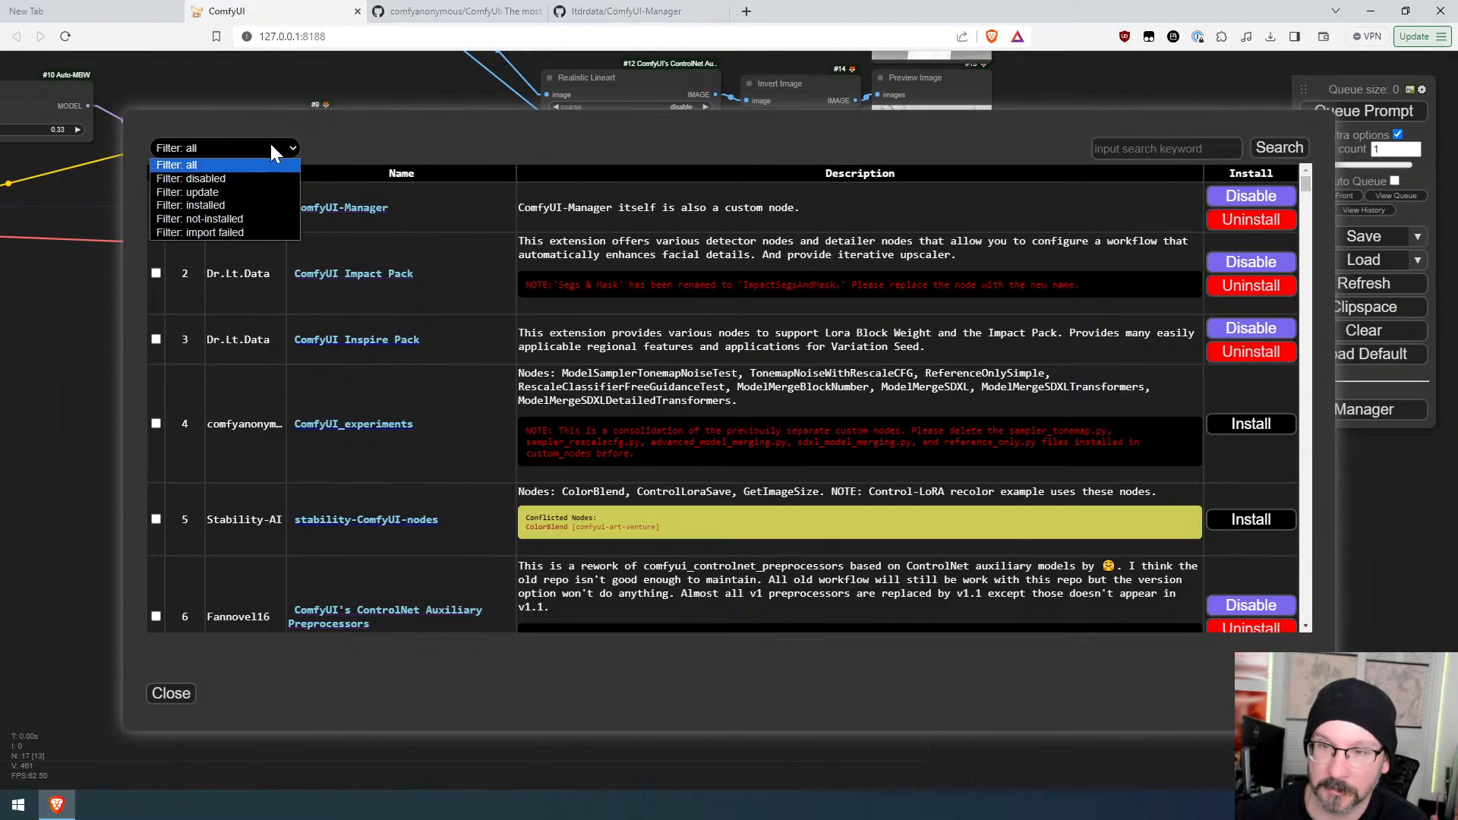
left_click(222, 217)
left_click(1146, 149)
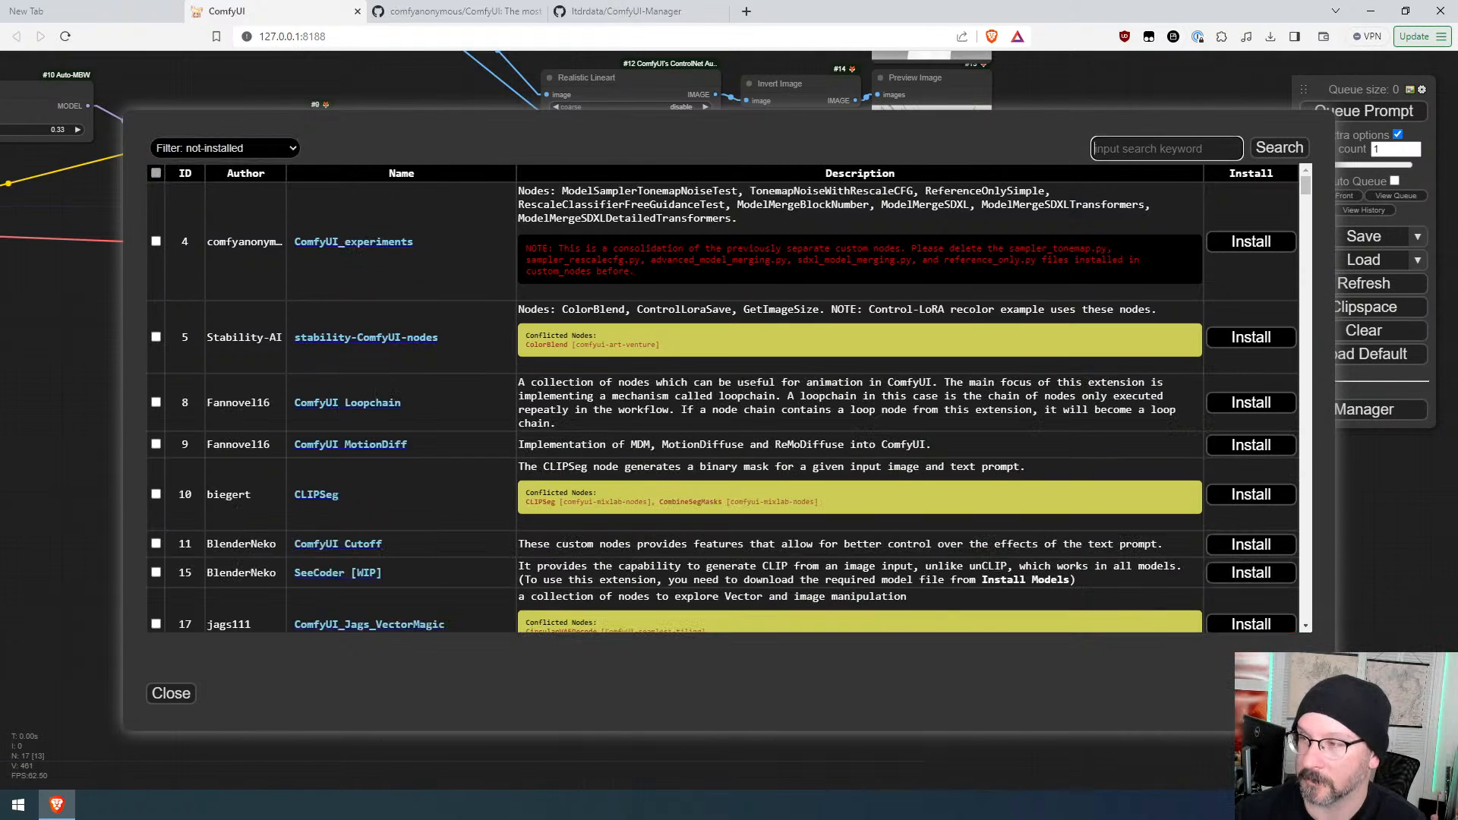
type("sd")
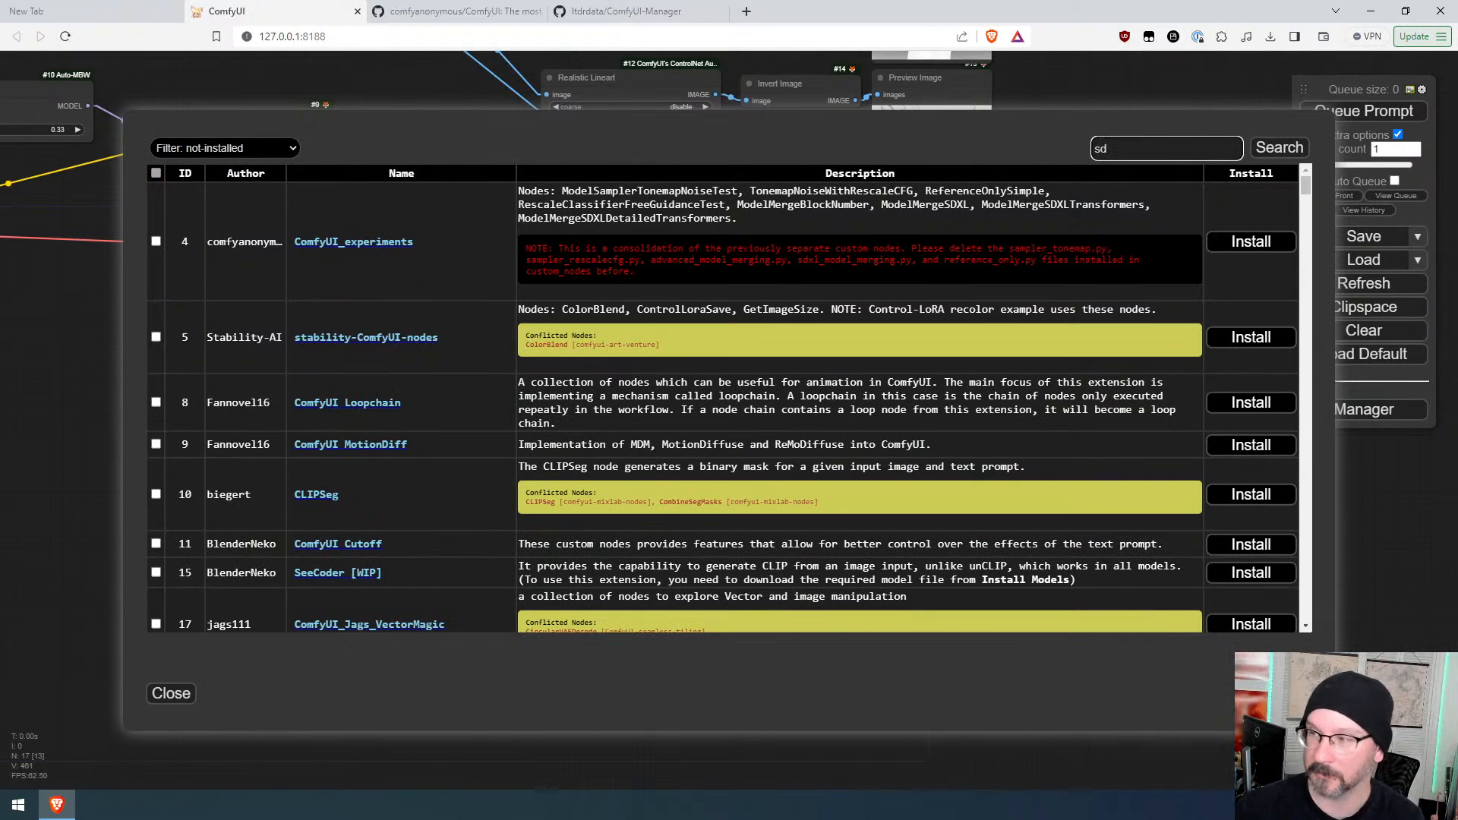
left_click(171, 693)
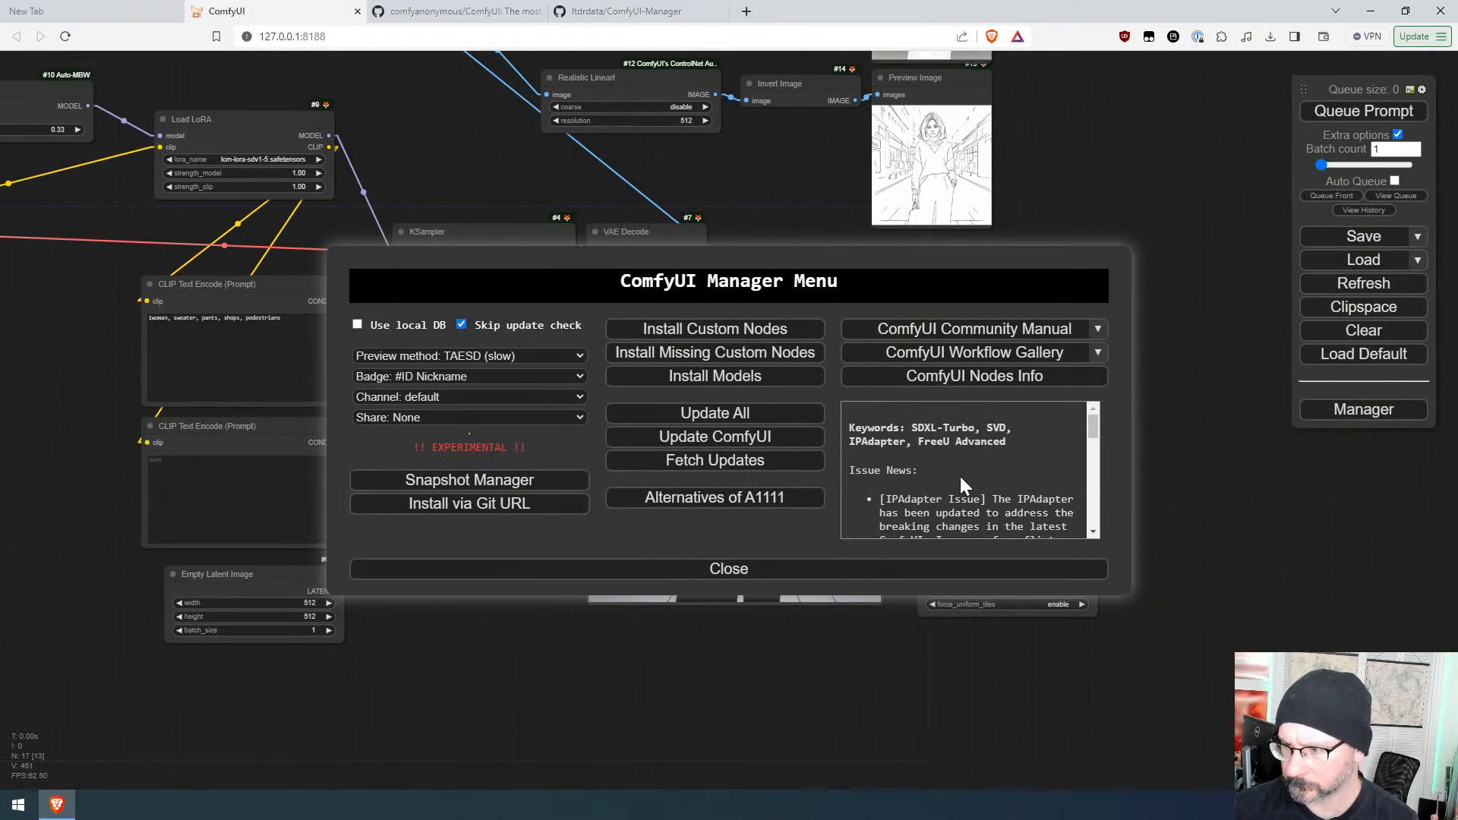
left_click(702, 571)
Step: Move the Ultimate SD Upscale node further away from the Preview Image node
left_click_drag(1034, 279, 1019, 264)
left_click_drag(1145, 342, 979, 338)
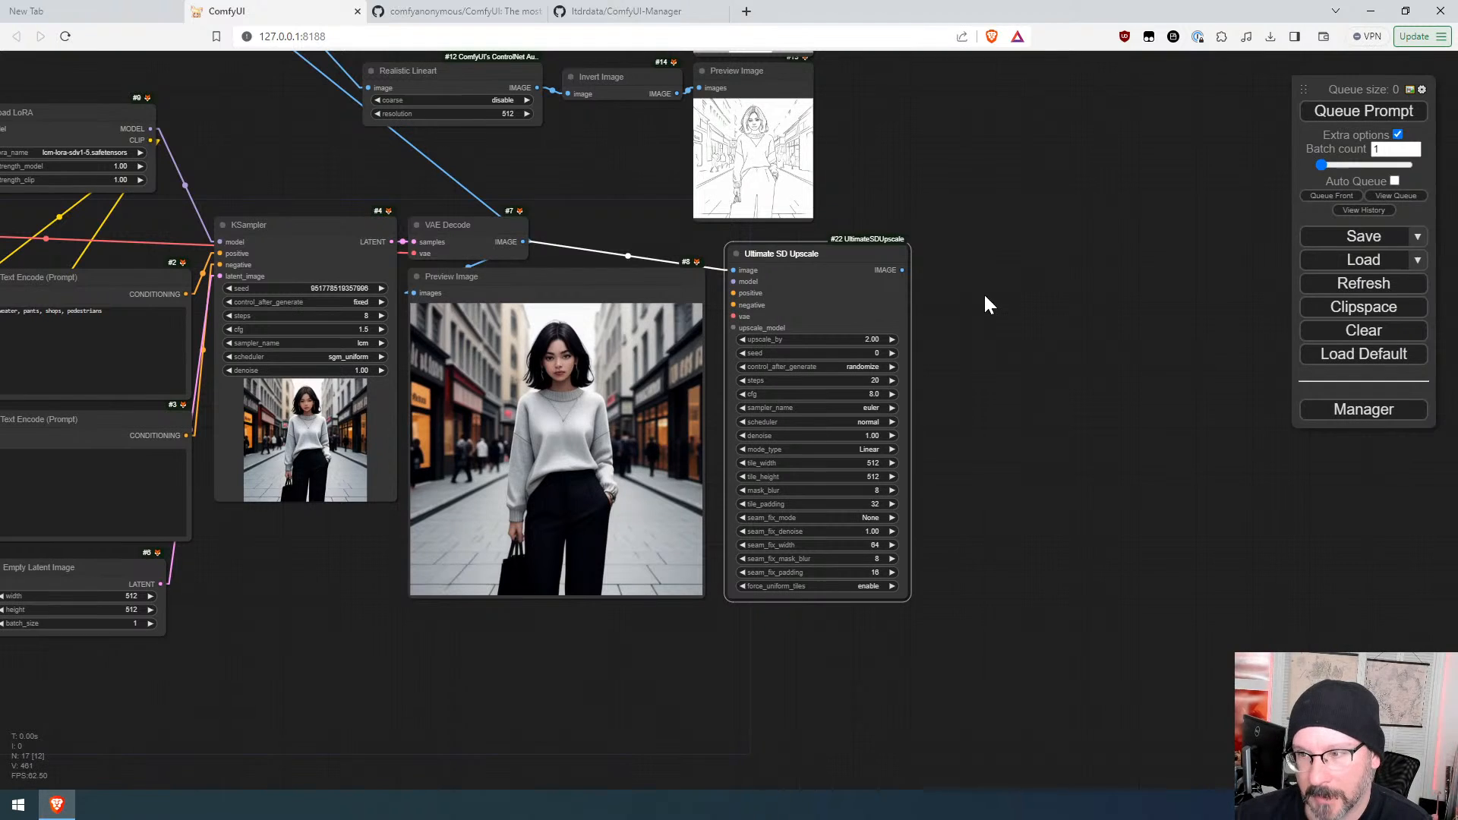
left_click_drag(847, 258, 1044, 254)
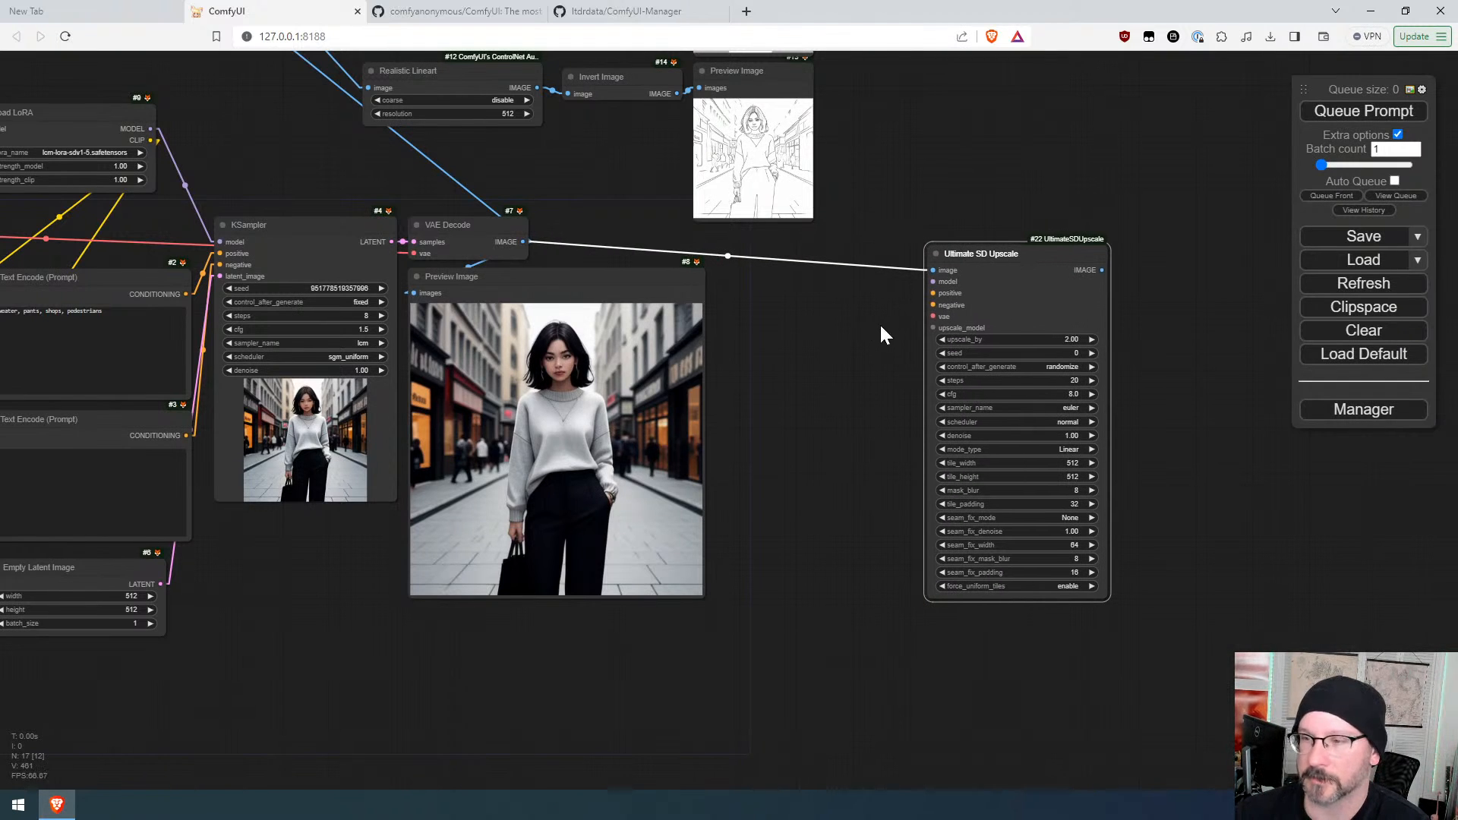
Step: Rearrange the two Load Checkpoint nodes, ModelMergeSimple and Load LoRA into a compact group
left_click_drag(880, 322, 1427, 476)
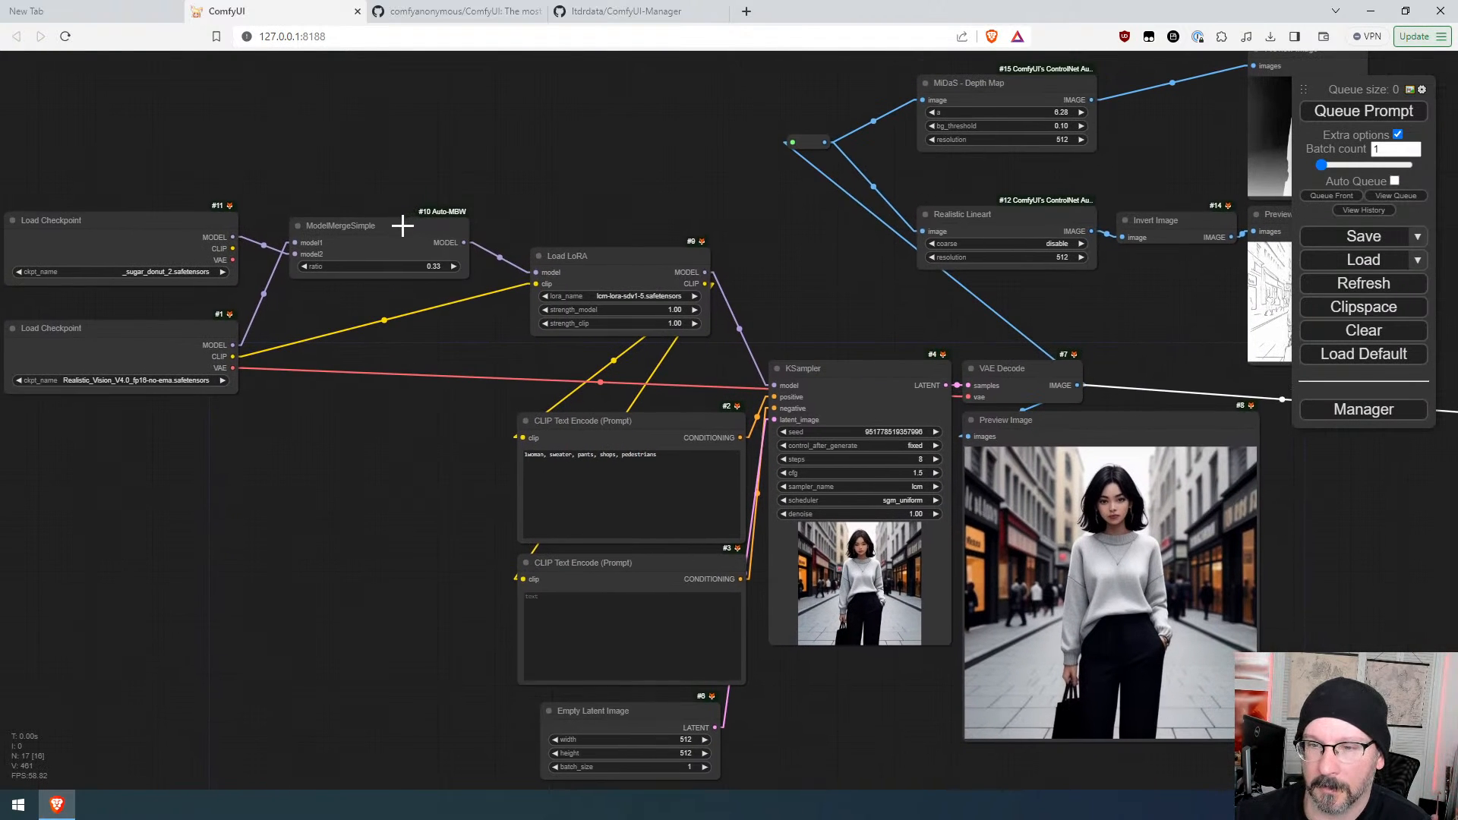
left_click_drag(402, 226, 371, 226)
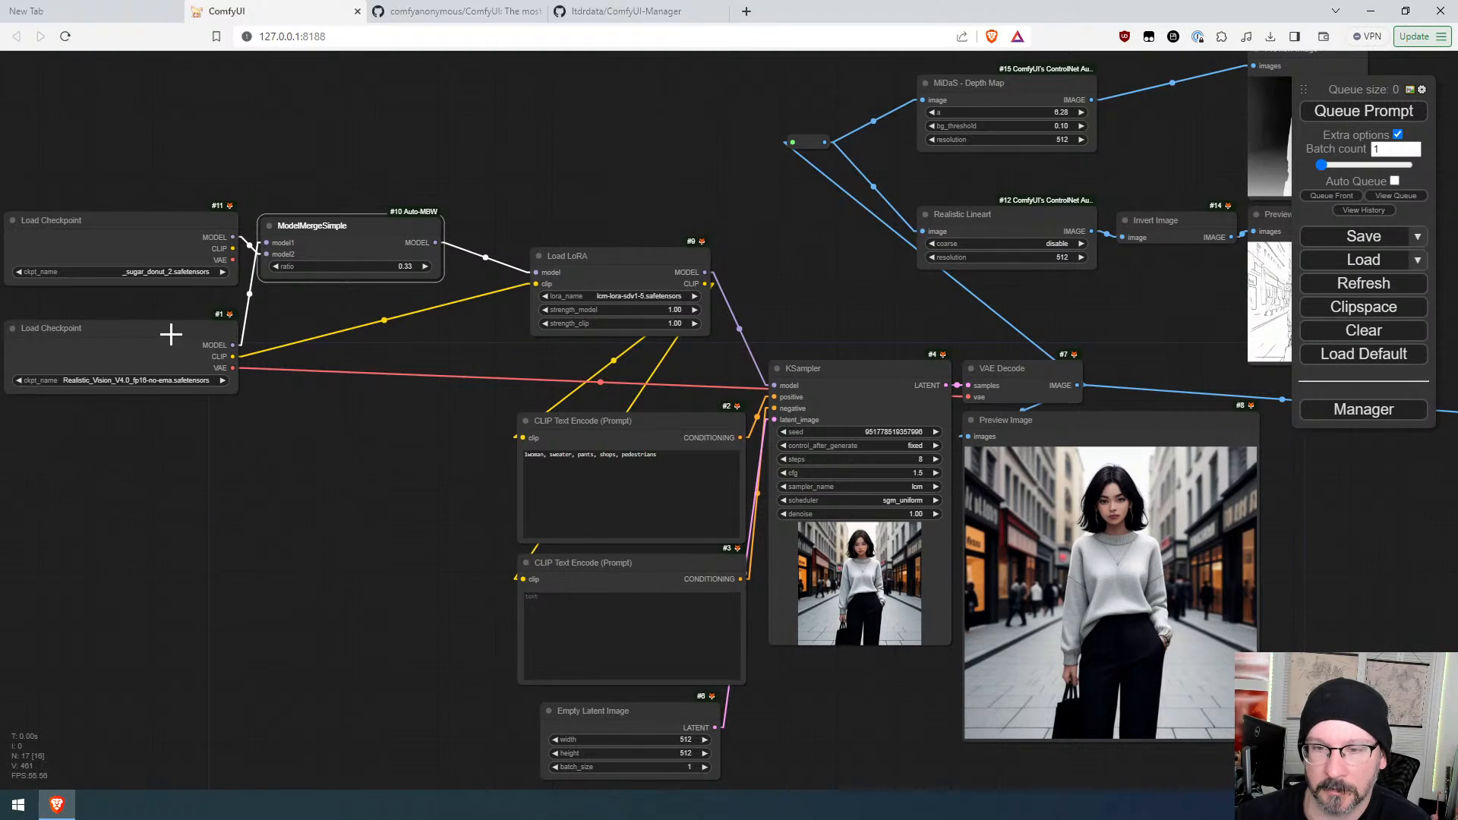
left_click_drag(171, 334, 169, 157)
left_click_drag(163, 226, 164, 283)
left_click(188, 149)
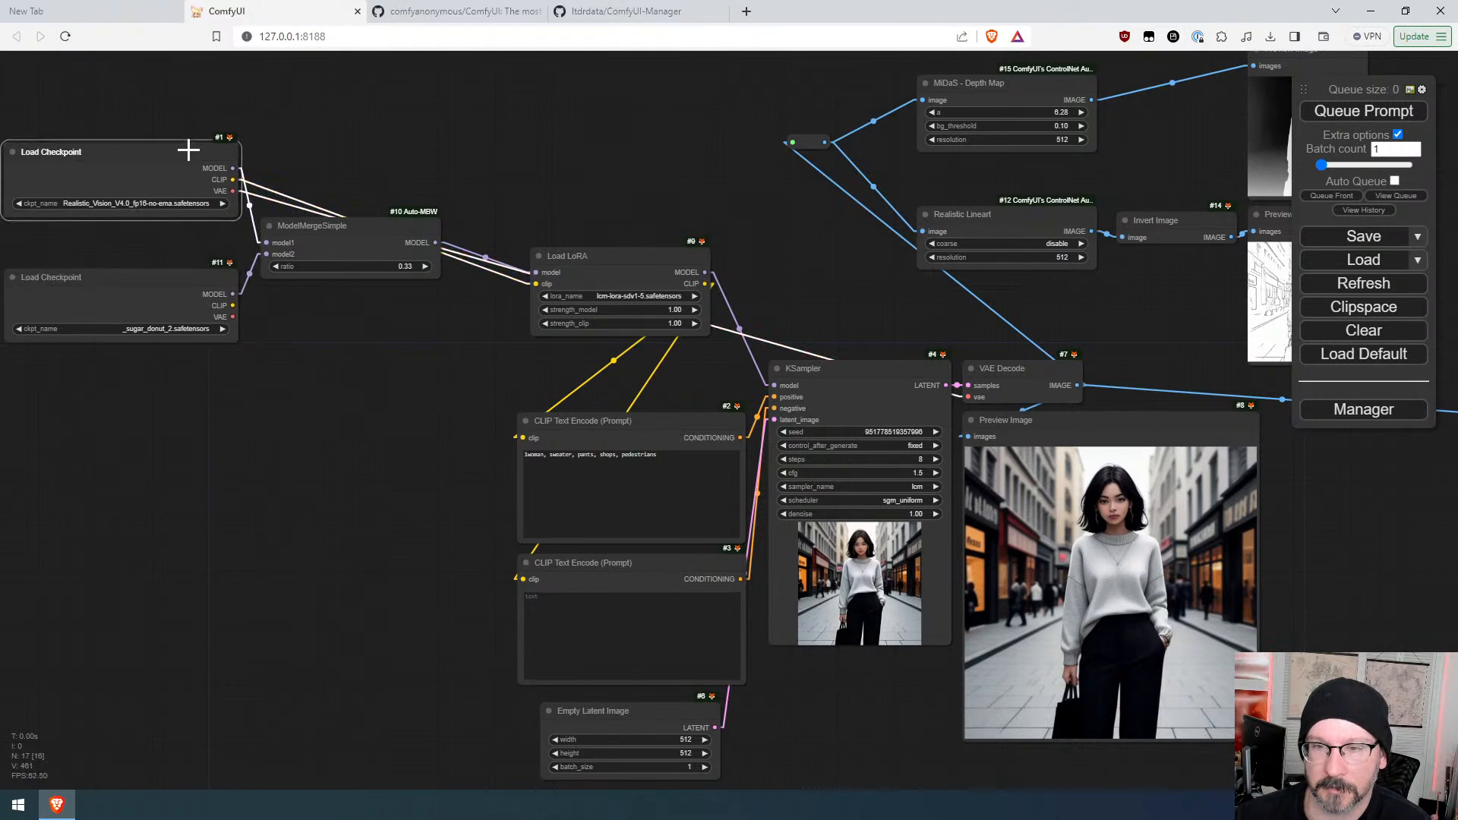
left_click_drag(188, 150, 188, 184)
left_click_drag(380, 220, 374, 232)
left_click_drag(686, 261, 608, 243)
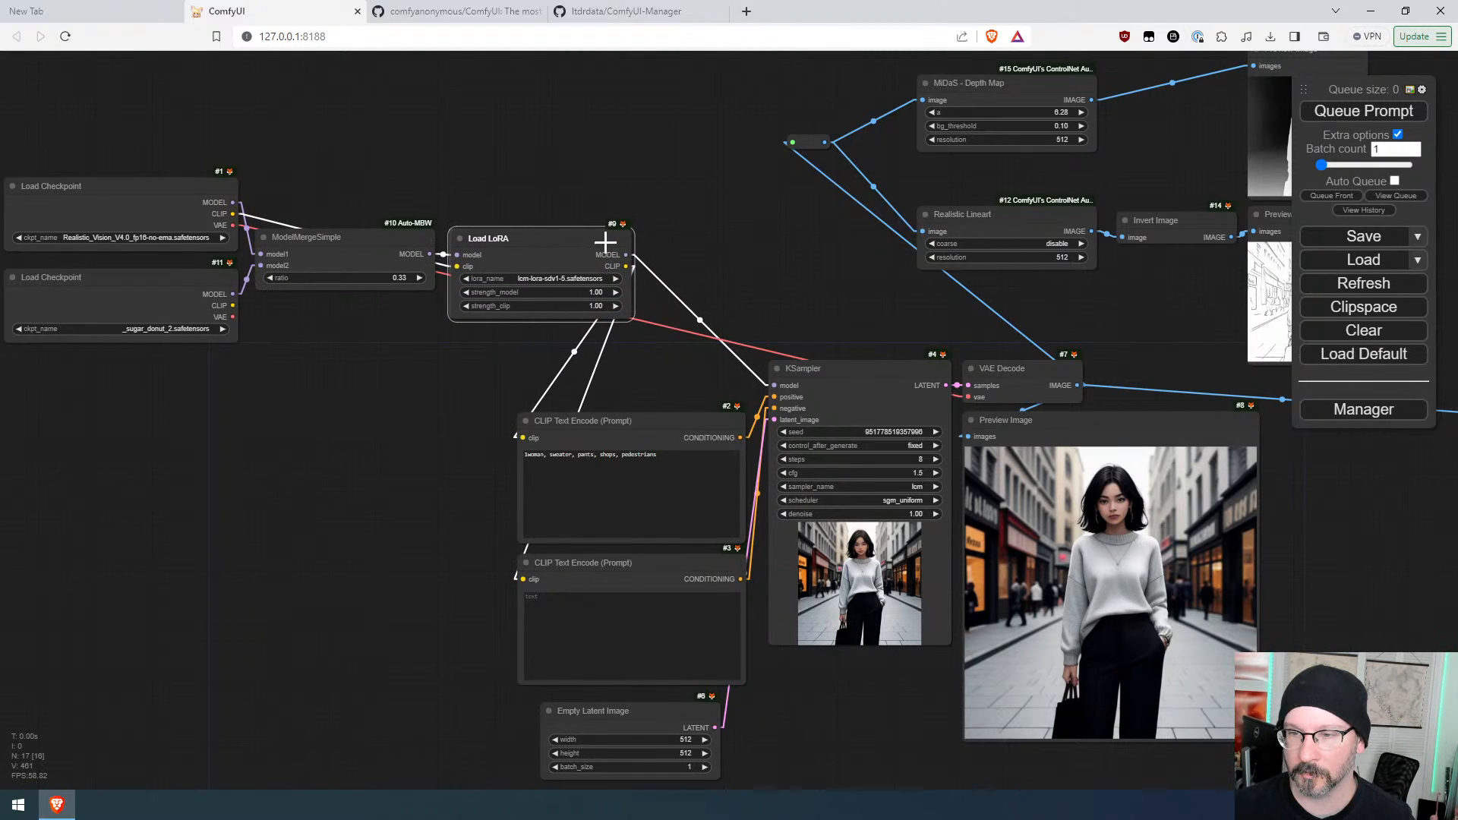
scroll(431, 367, "down", 5)
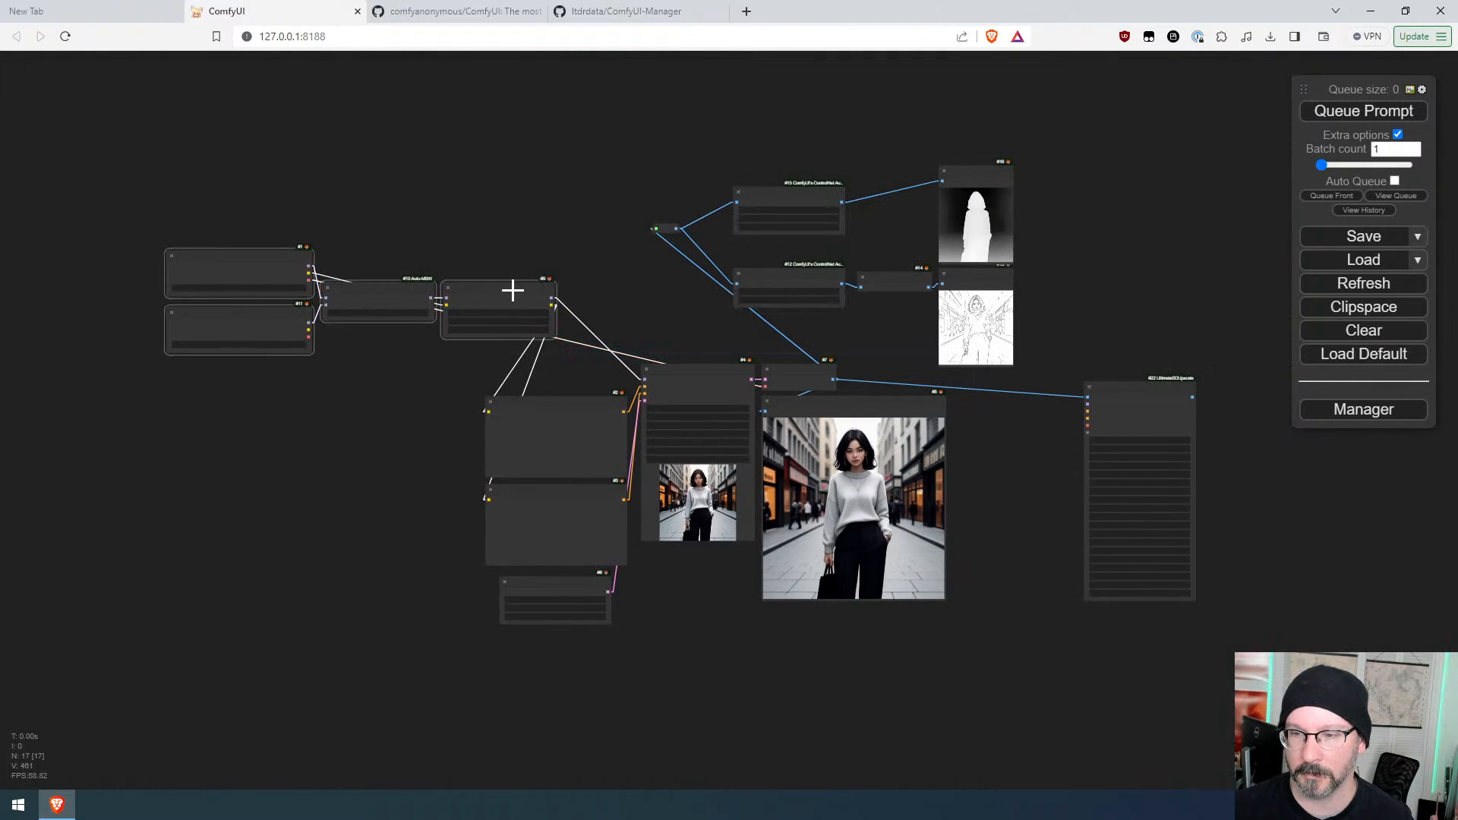
left_click_drag(512, 291, 410, 294)
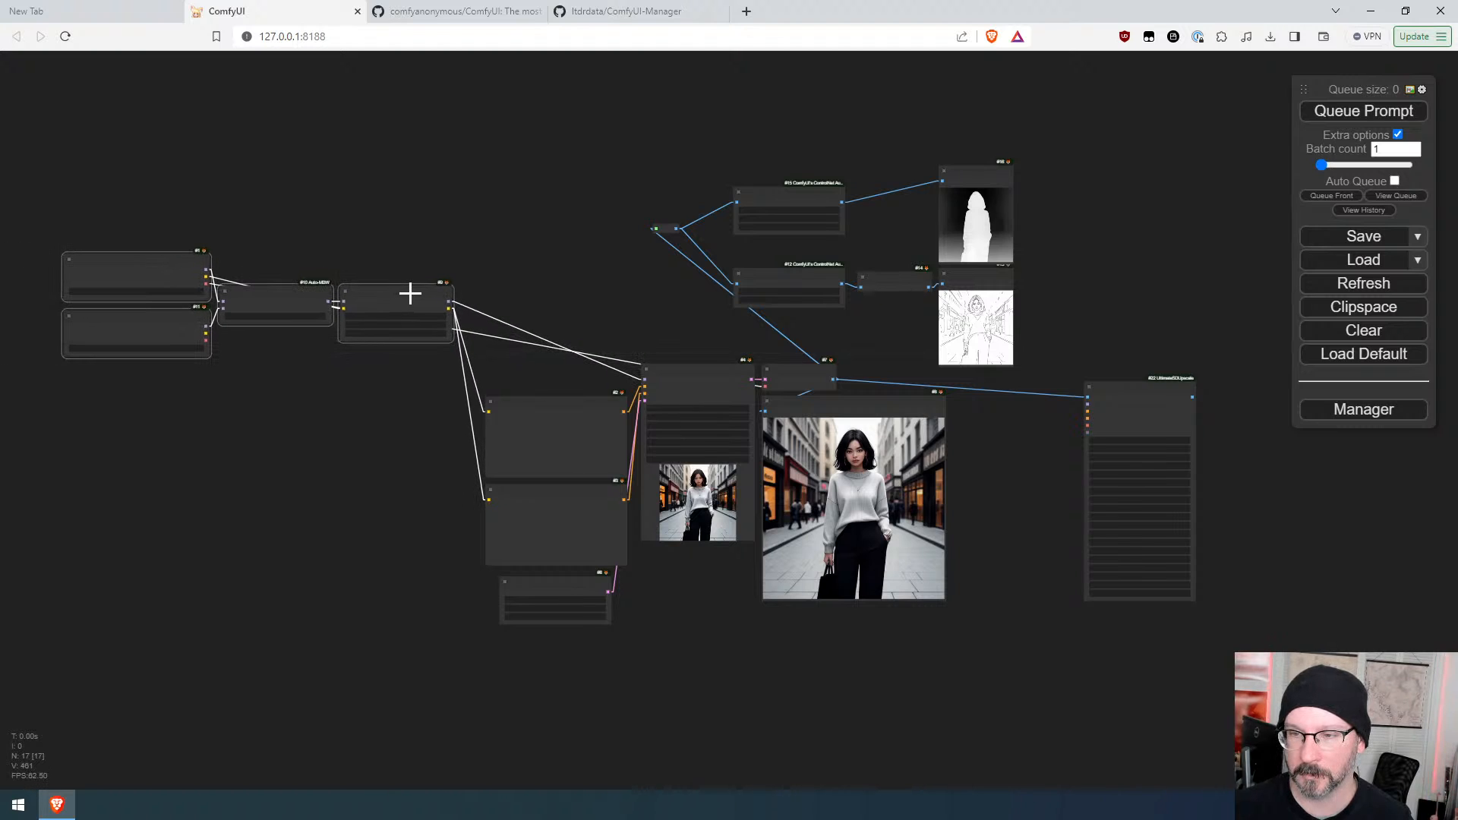
Step: Add a ToBasicPipe node next to the Load LoRA node
right_click(516, 274)
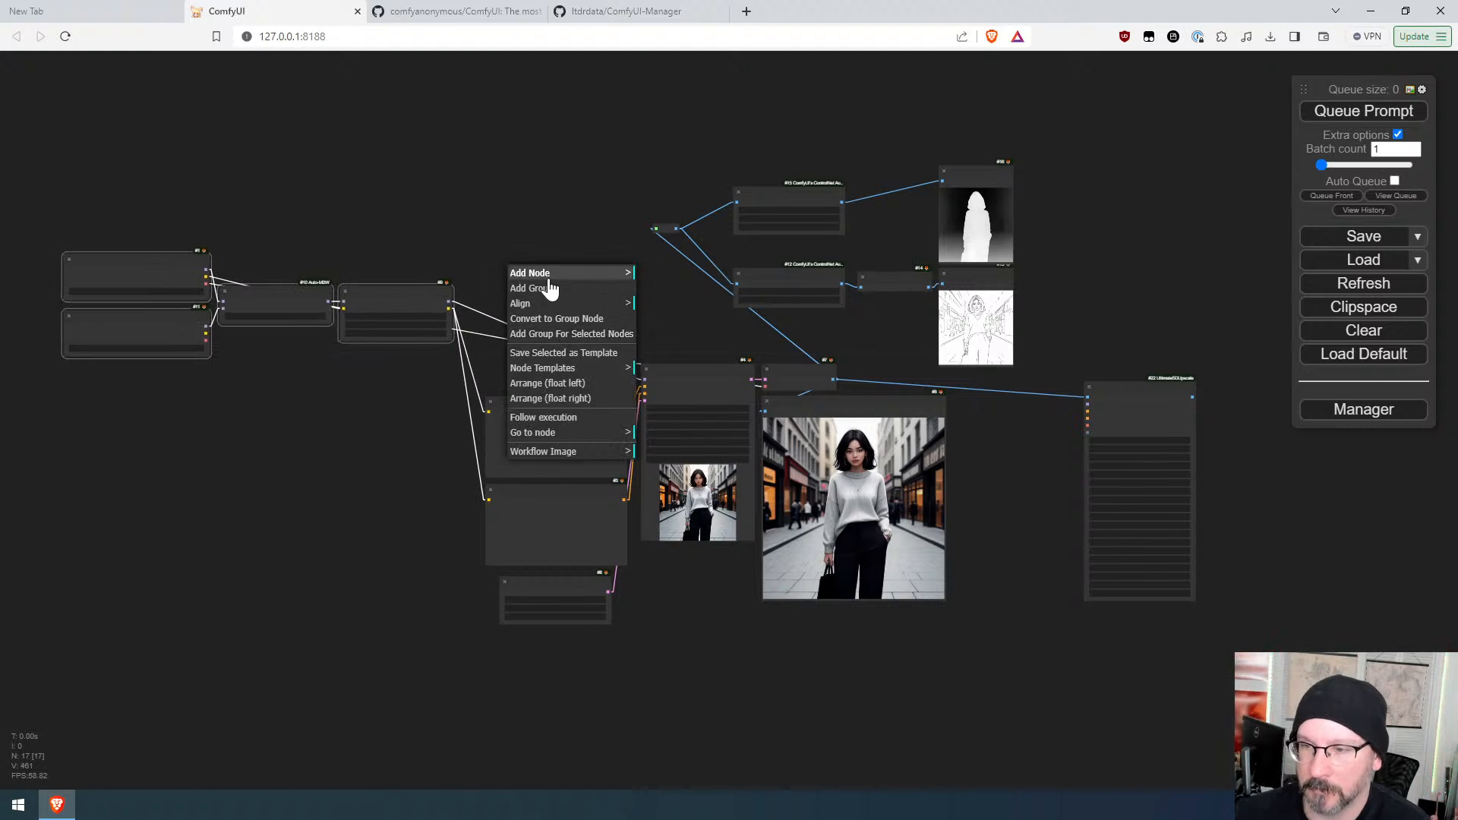
double_click(514, 224)
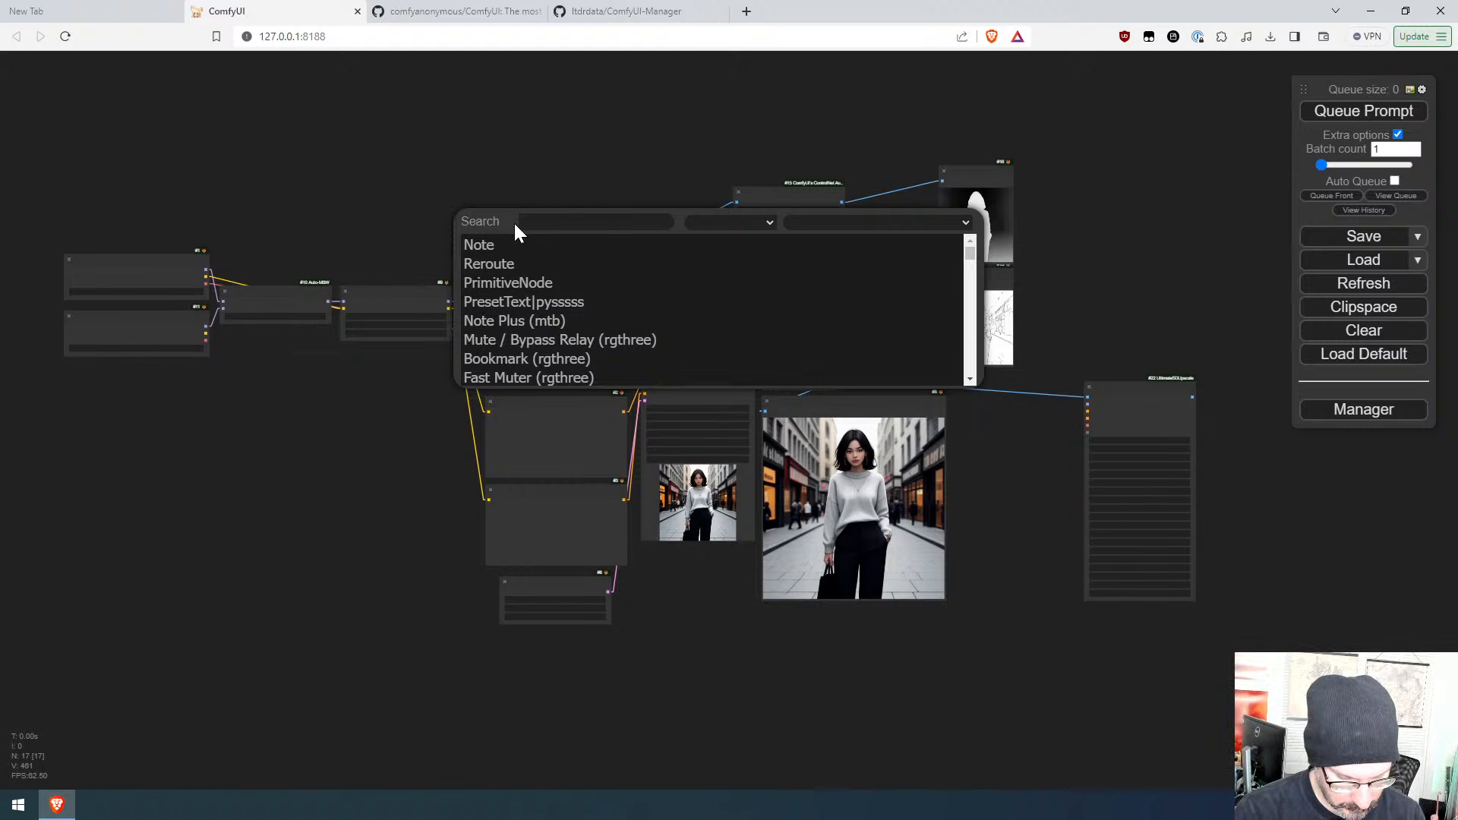
type("pipe")
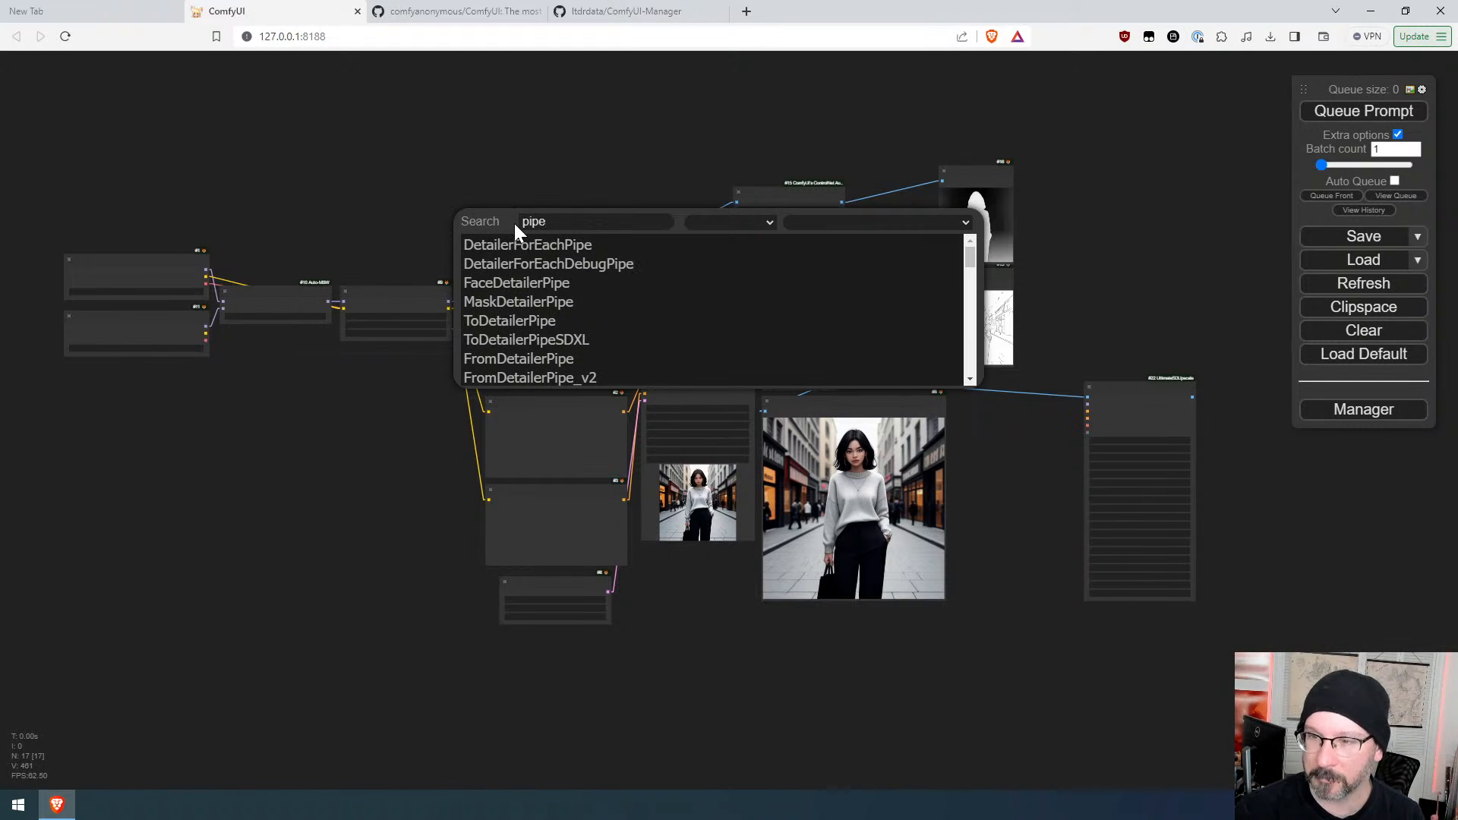
scroll(540, 300, "down", 2)
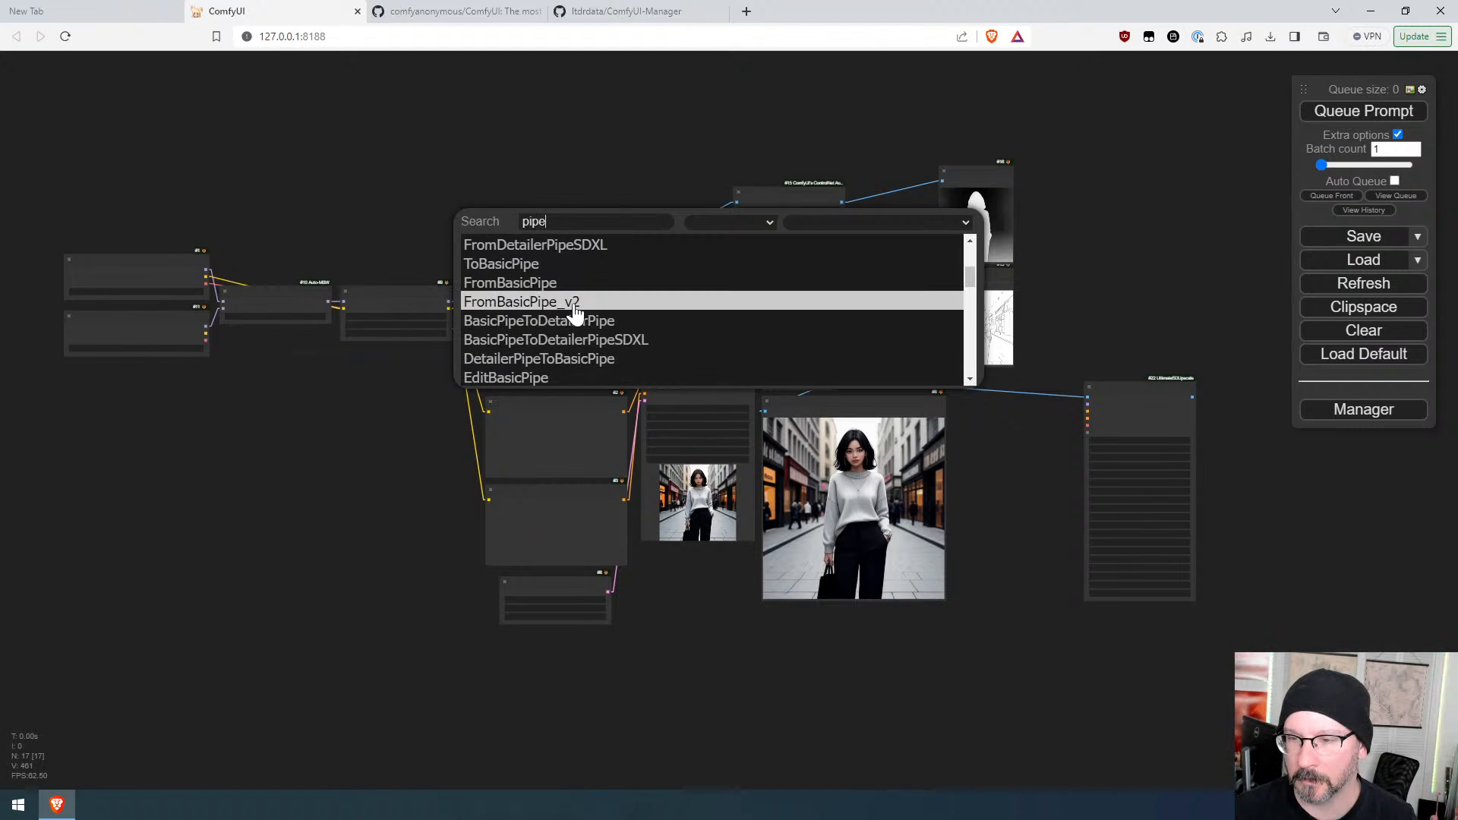
left_click(545, 281)
left_click_drag(572, 228, 527, 299)
scroll(348, 347, "up", 5)
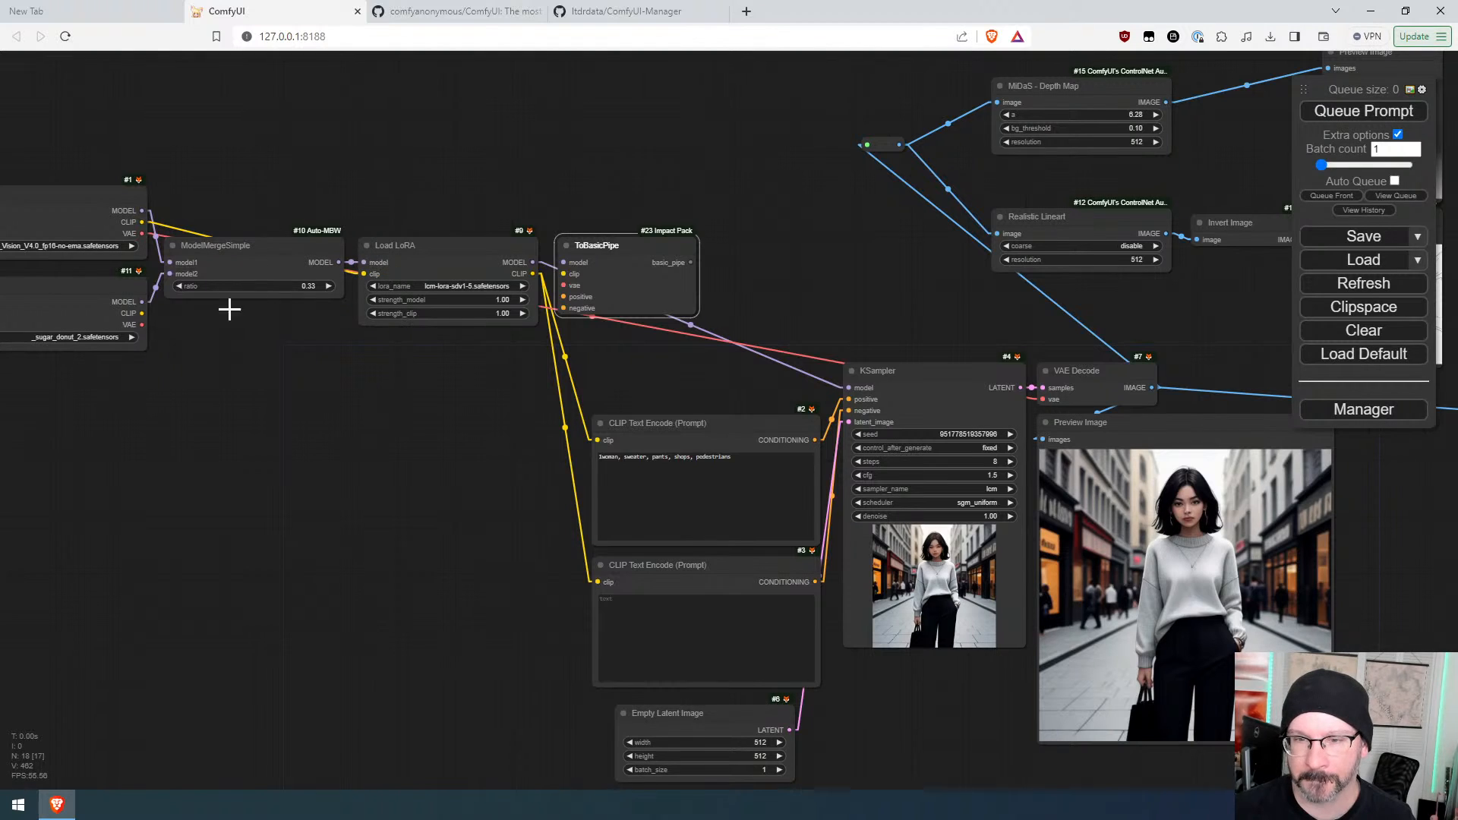
Step: Connect the LoRA model and clip, checkpoint VAE, and positive and negative conditioning into ToBasicPipe
left_click_drag(146, 229, 563, 285)
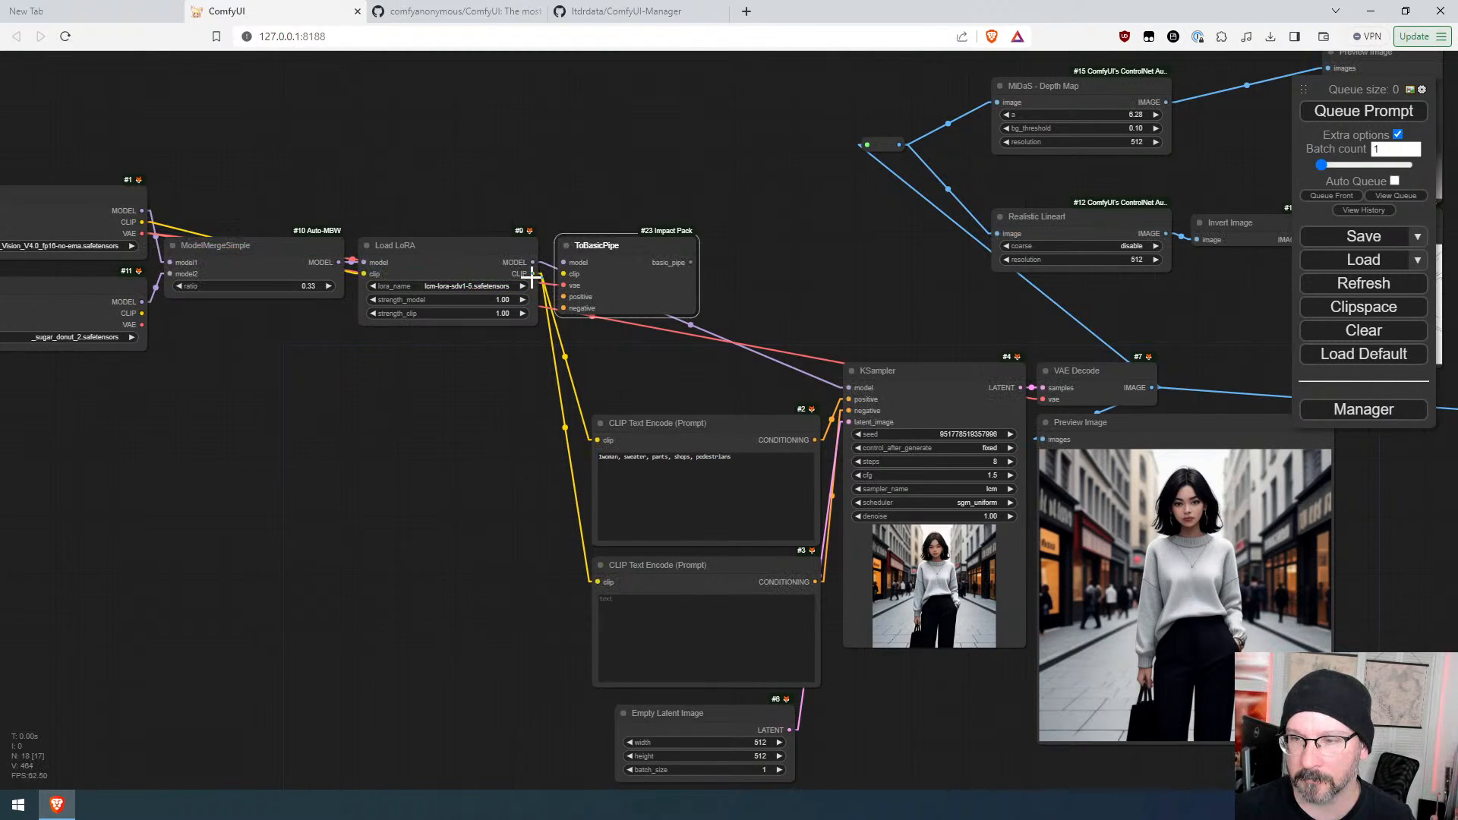
left_click_drag(533, 274, 809, 244)
left_click_drag(814, 440, 769, 296)
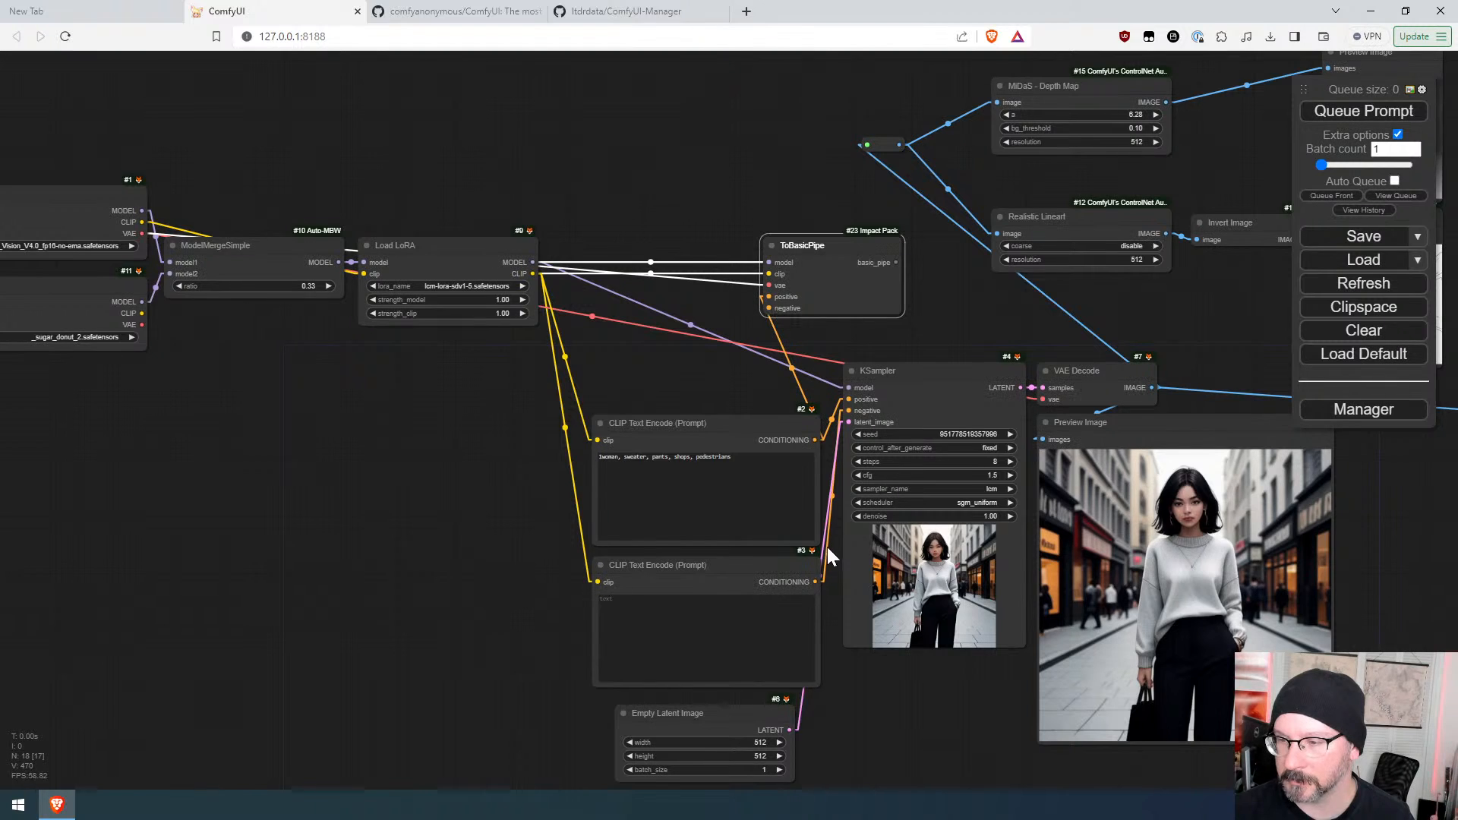
left_click_drag(814, 582, 769, 308)
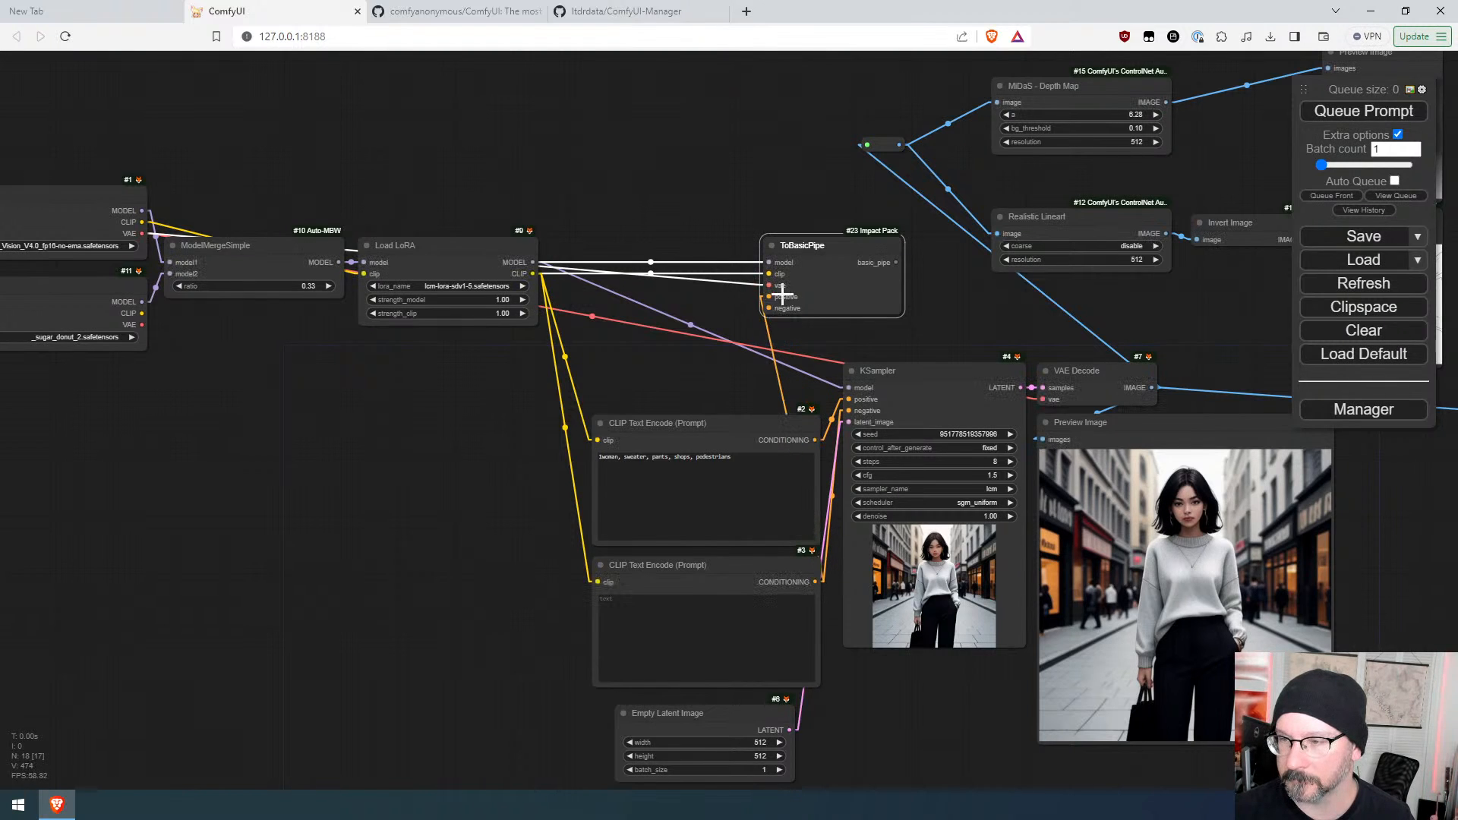
left_click_drag(847, 247, 649, 248)
Step: Add a FromBasicPipe_v2 node fed by ToBasicPipe's basic_pipe output, placed before Ultimate SD Upscale
left_click_drag(781, 274, 293, 238)
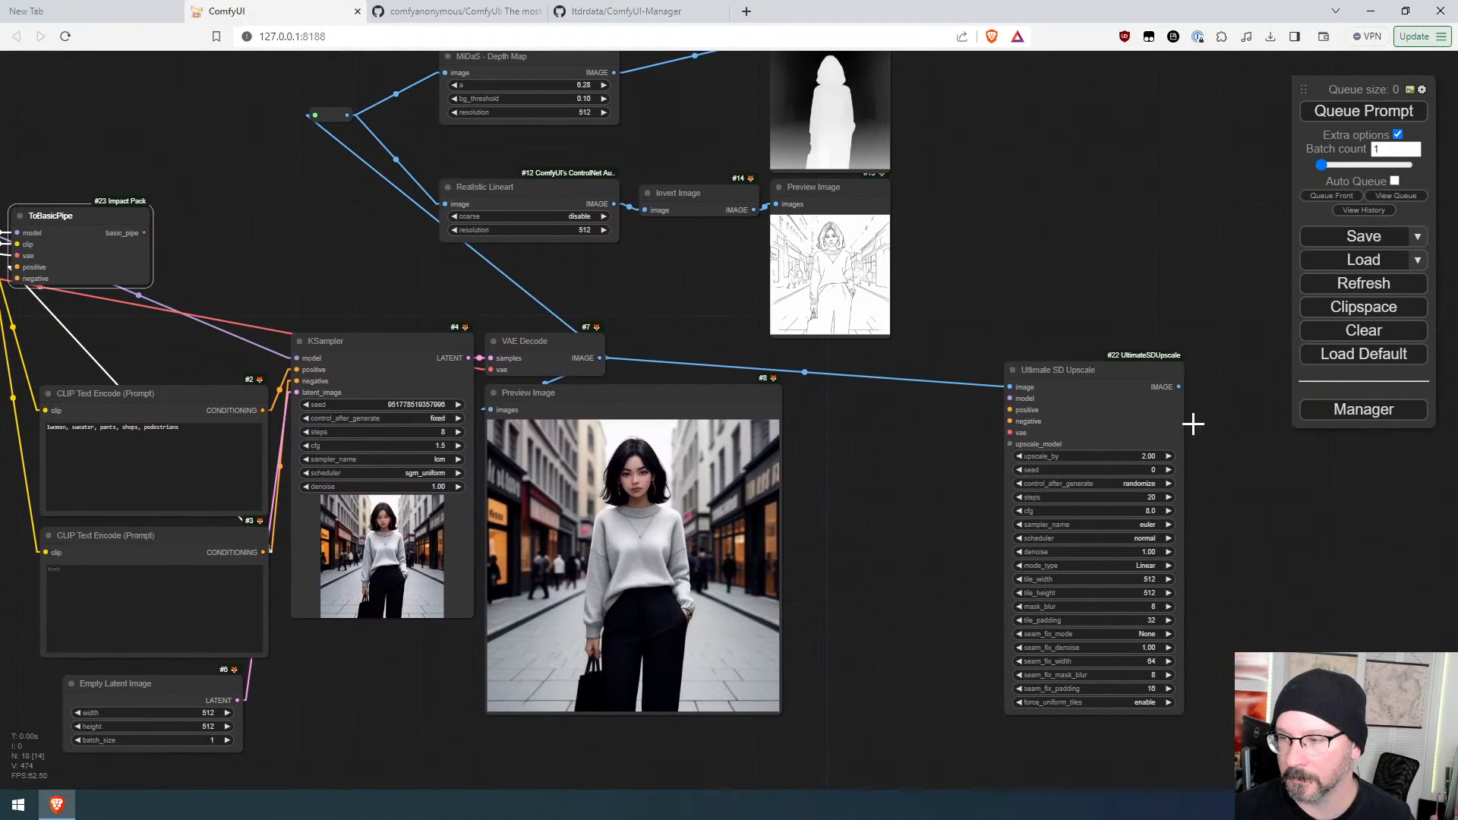
left_click(1143, 374)
left_click_drag(1143, 374, 1207, 370)
left_click_drag(144, 232, 905, 380)
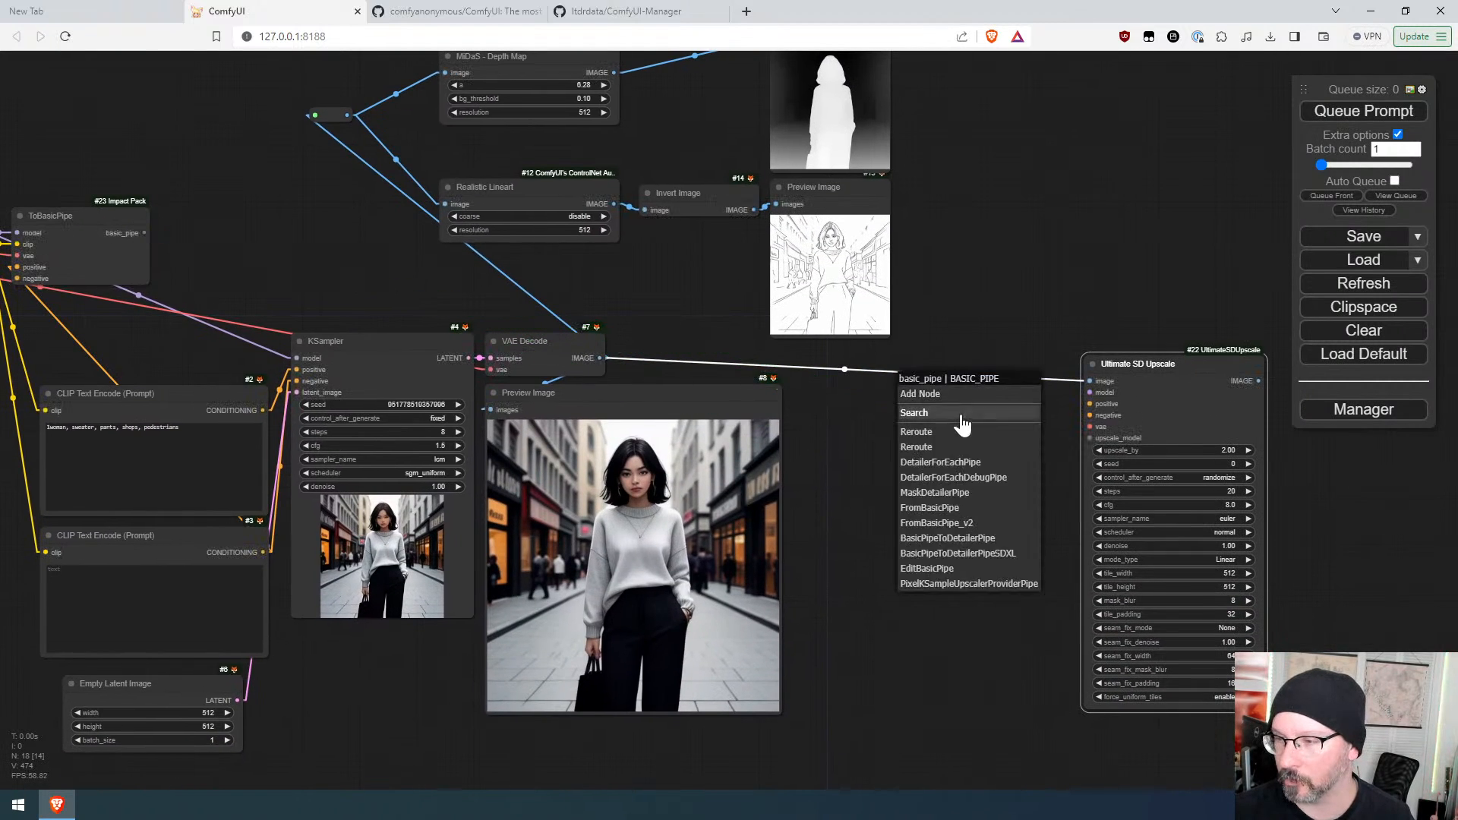
left_click(941, 523)
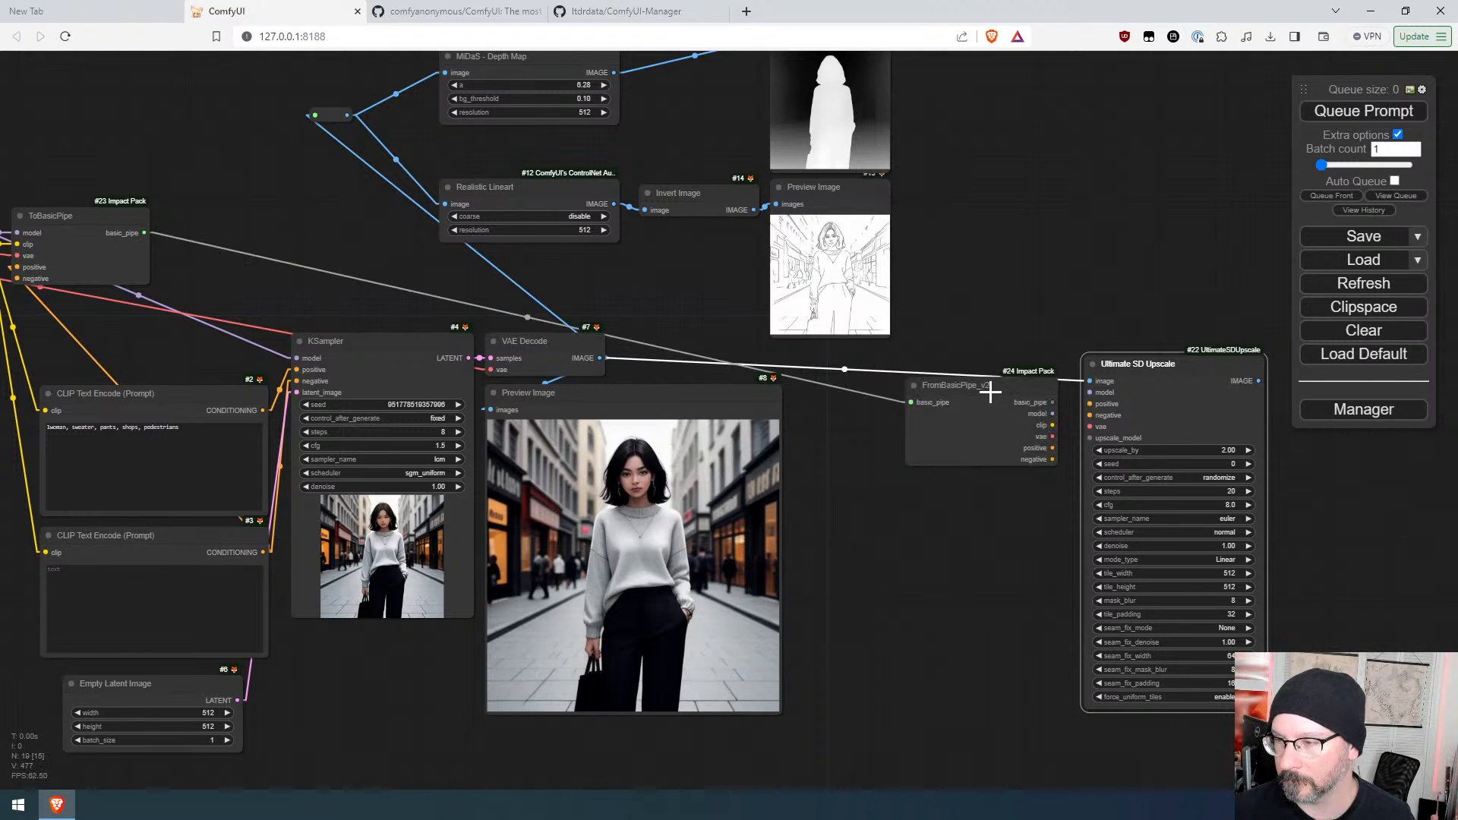
mouse_move(995, 387)
left_mouse_down()
mouse_move(965, 380)
mouse_move(1006, 362)
left_mouse_up()
Step: Connect FromBasicPipe_v2's model, vae, positive and negative outputs to the Ultimate SD Upscale inputs
left_click_drag(977, 494, 774, 546)
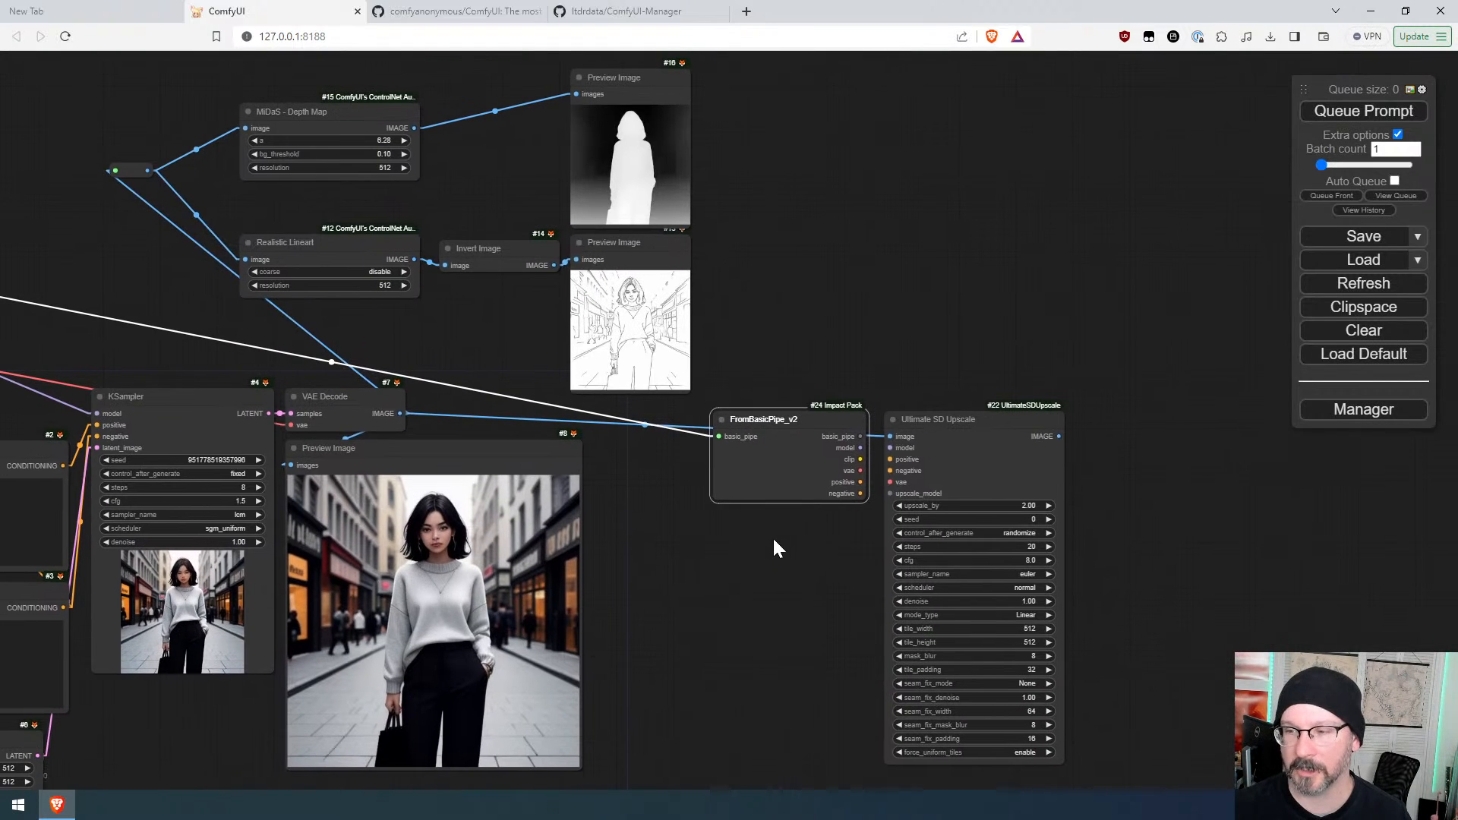
left_click_drag(860, 447, 890, 471)
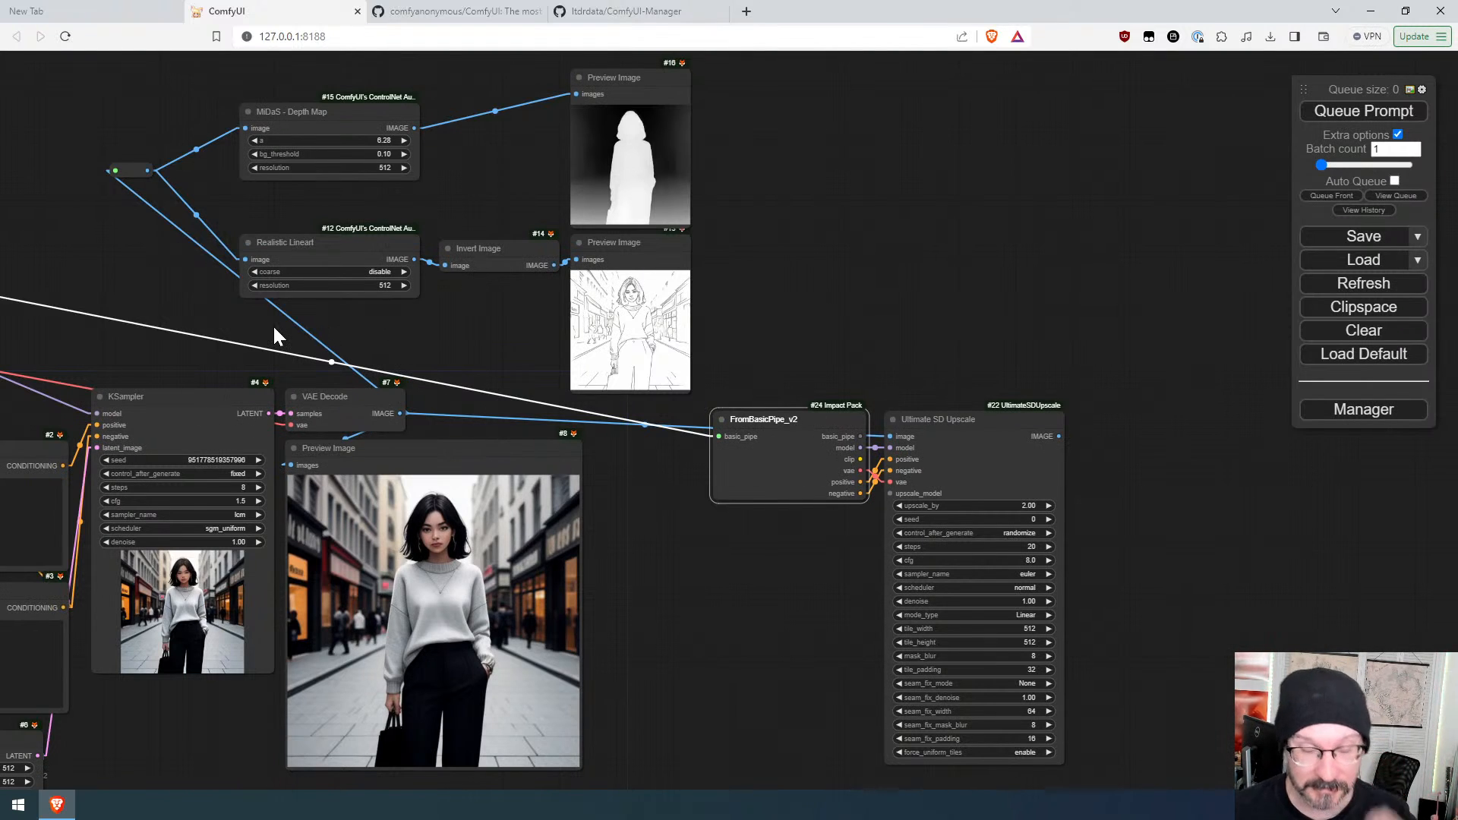
scroll(426, 387, "down", 3)
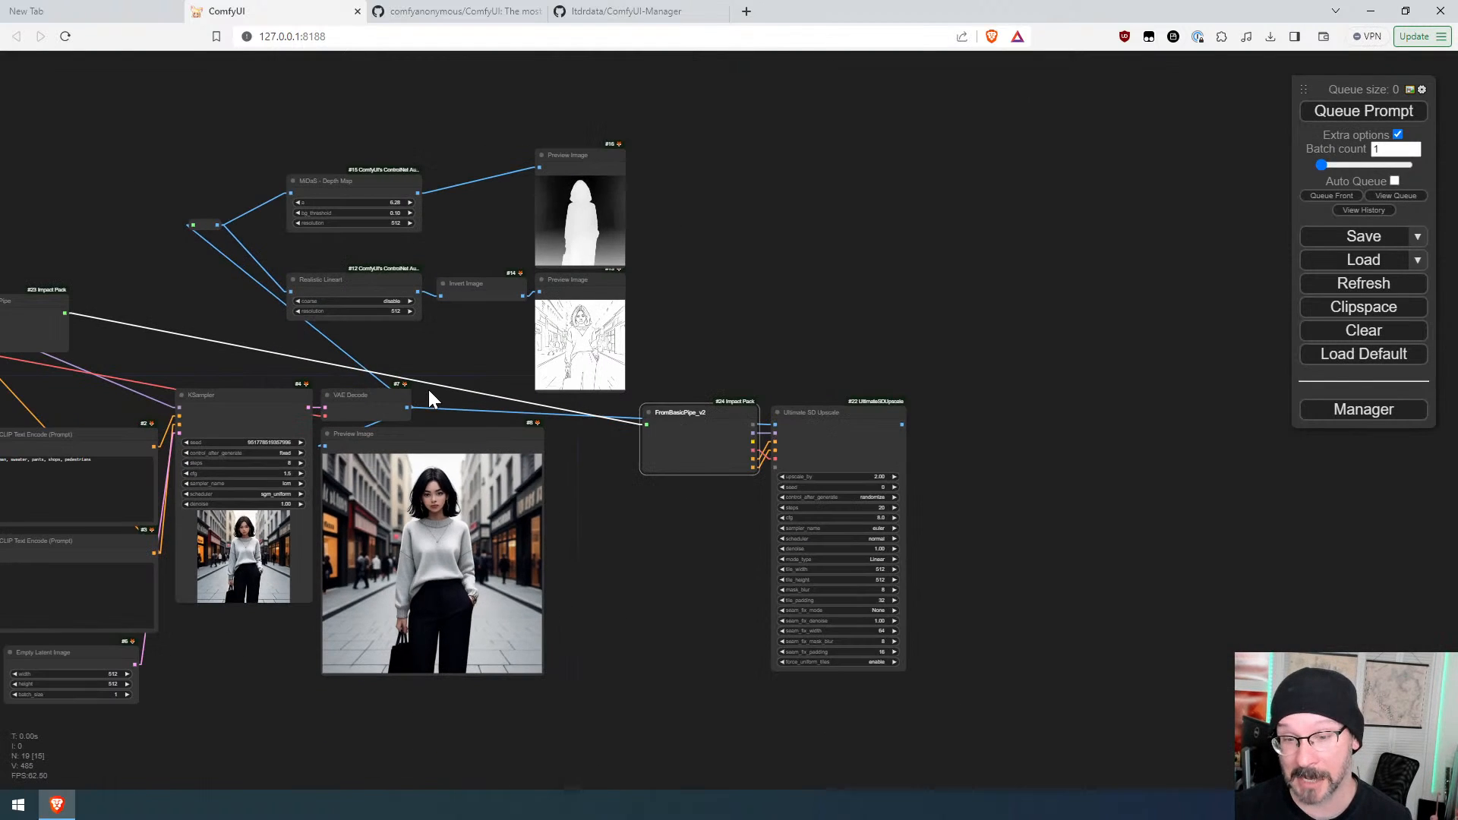
Step: Change the link render mode setting to Spline and close the settings
left_click_drag(302, 349, 483, 337)
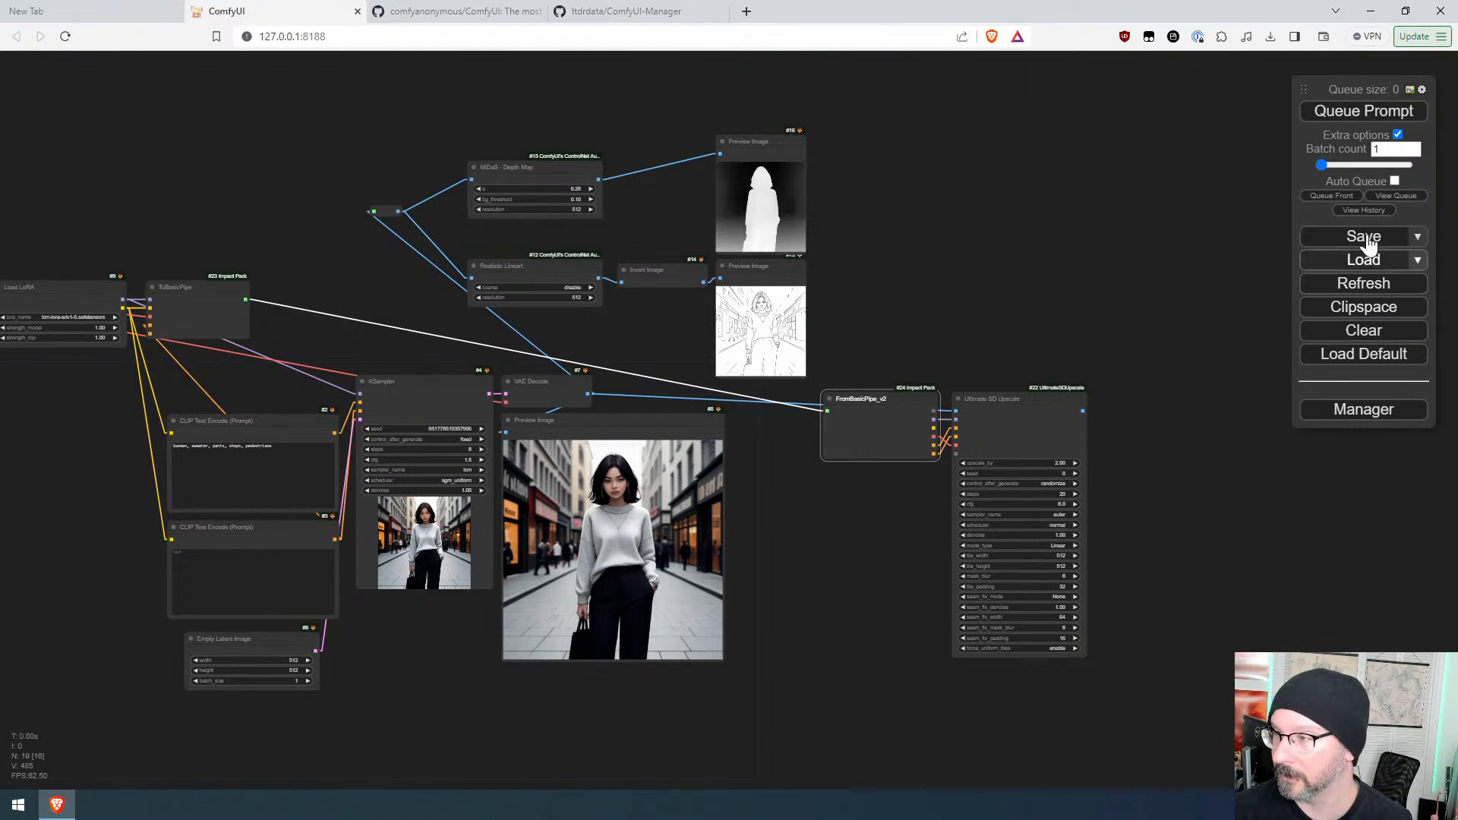
left_click(1422, 91)
scroll(858, 568, "down", 4)
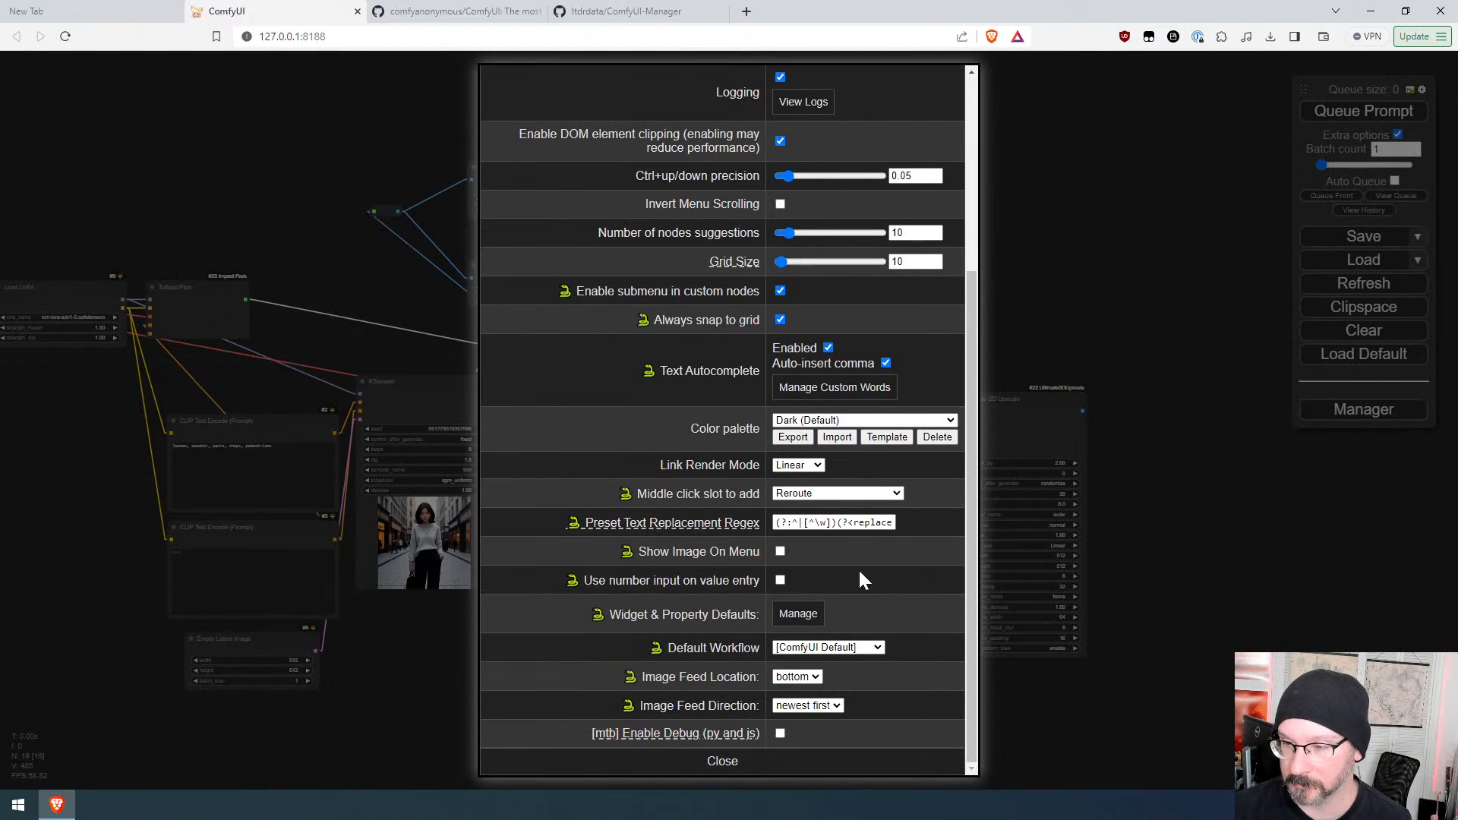
left_click(795, 469)
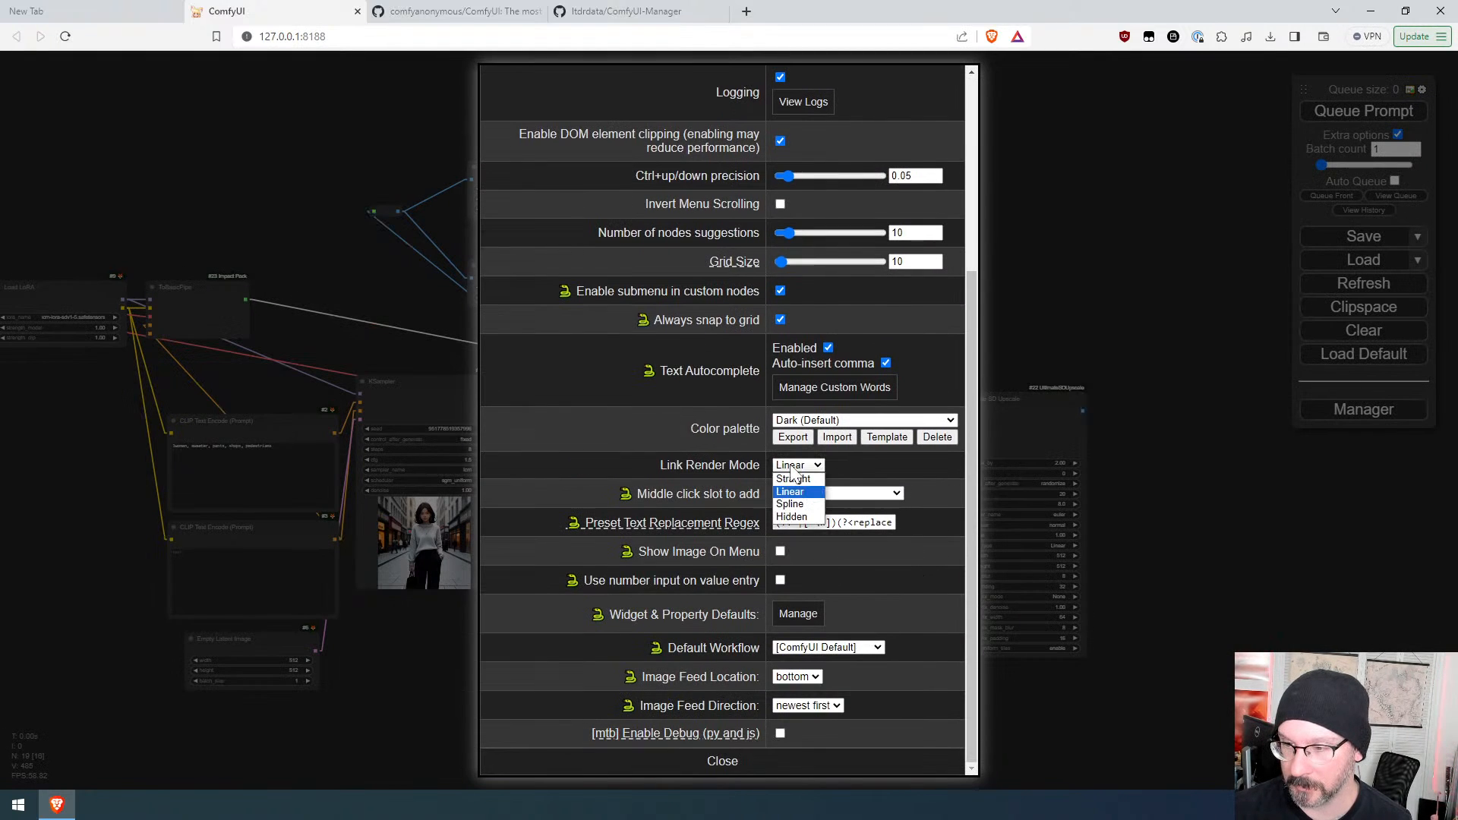
left_click(790, 491)
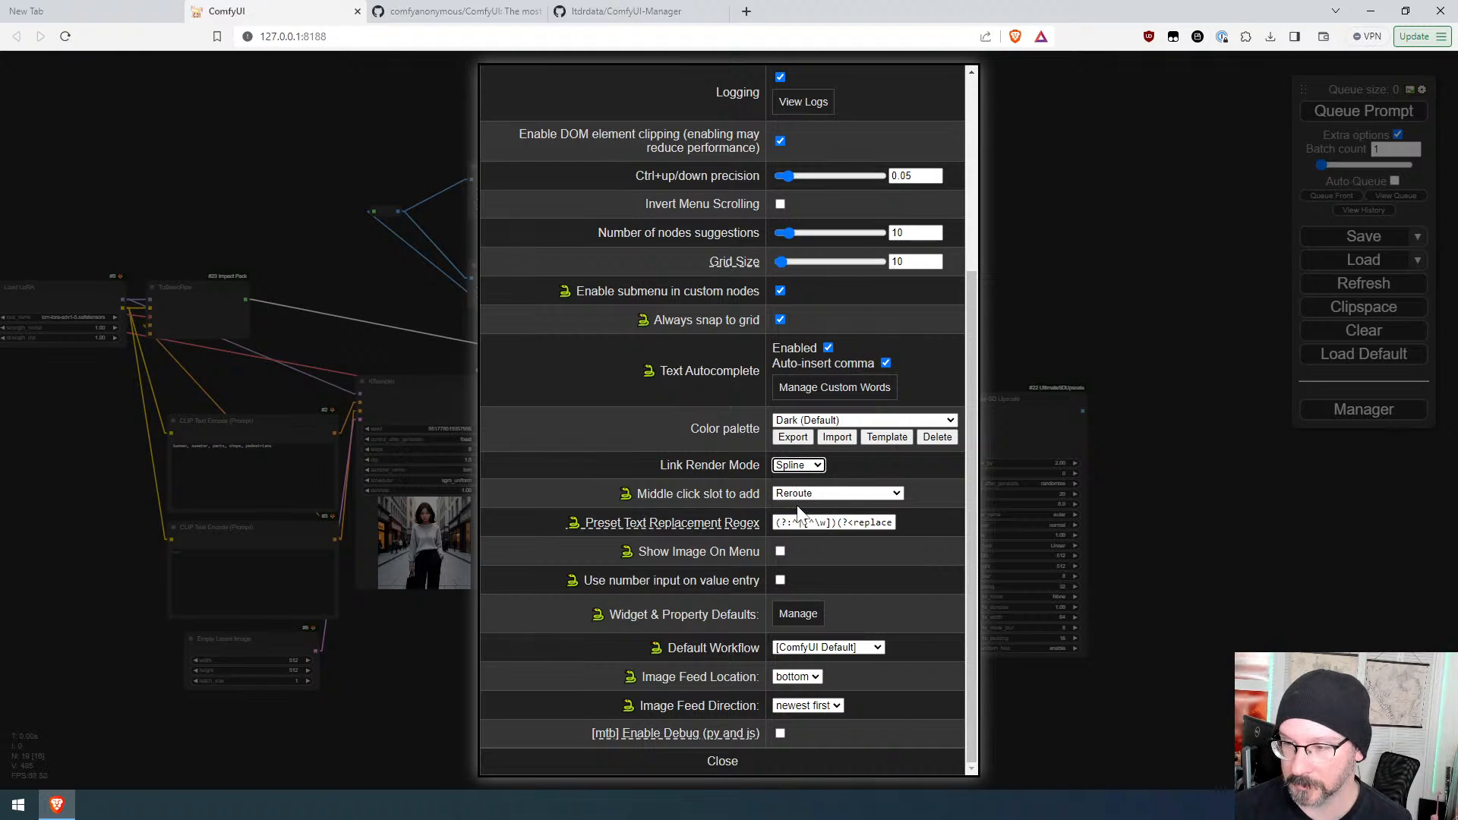
left_click(722, 761)
Step: Add a Load Upscale Model node feeding Ultimate SD Upscale's upscale_model input and select 4x-UltraSharp.pth
left_click_drag(836, 570, 872, 581)
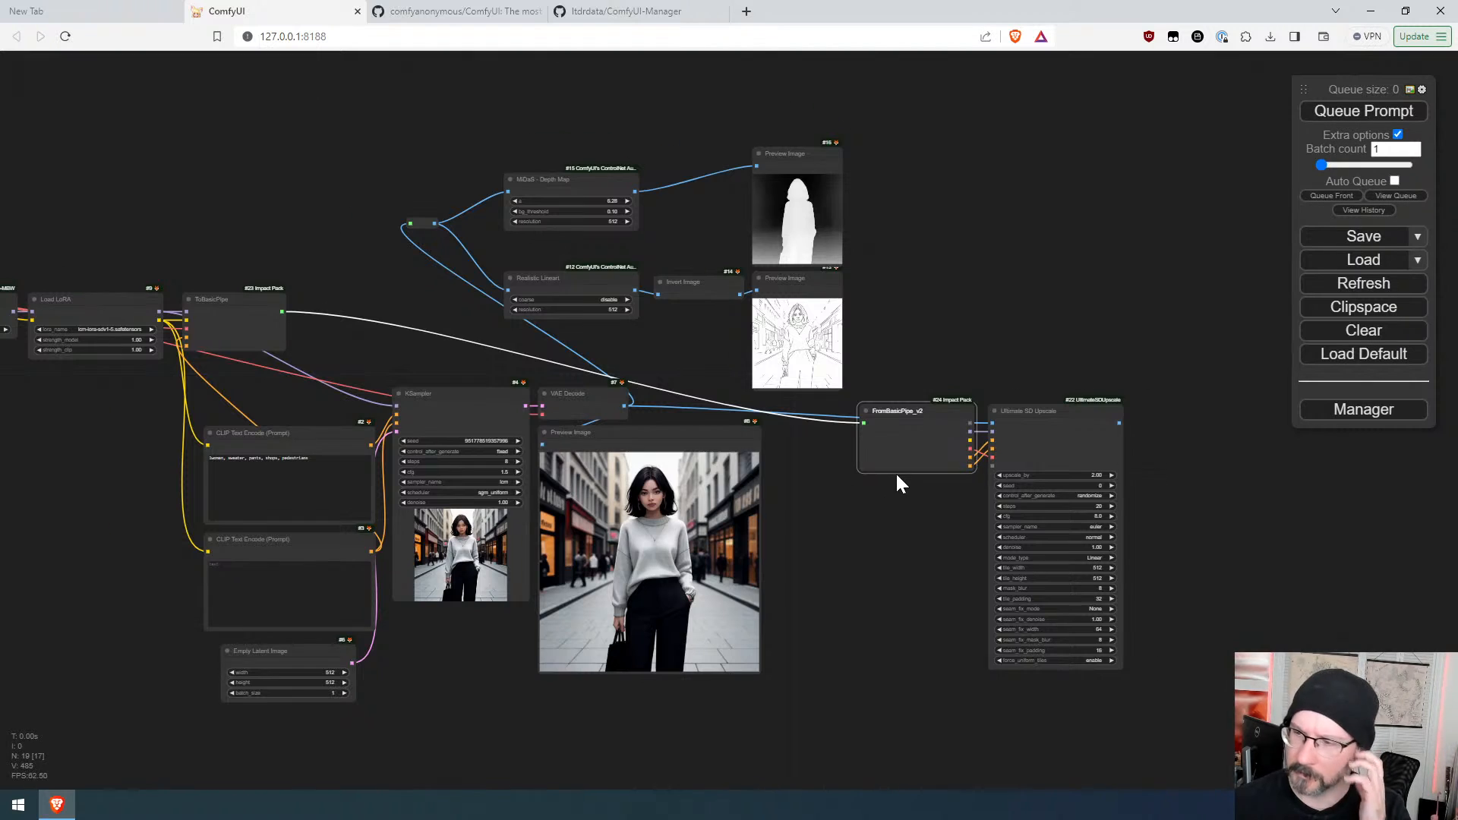
scroll(976, 523, "up", 8)
left_click_drag(803, 522, 758, 531)
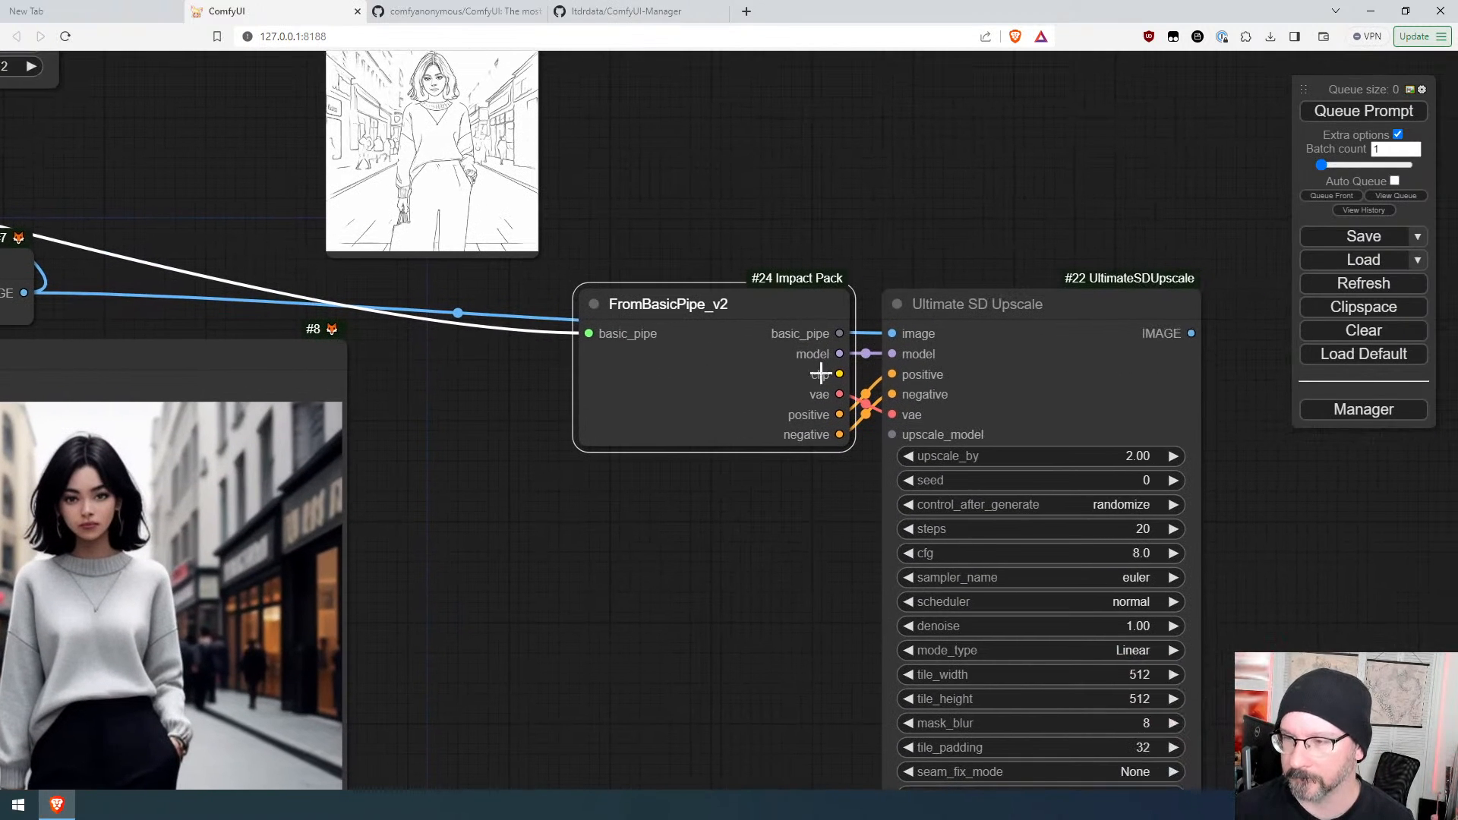
left_click_drag(762, 467, 467, 439)
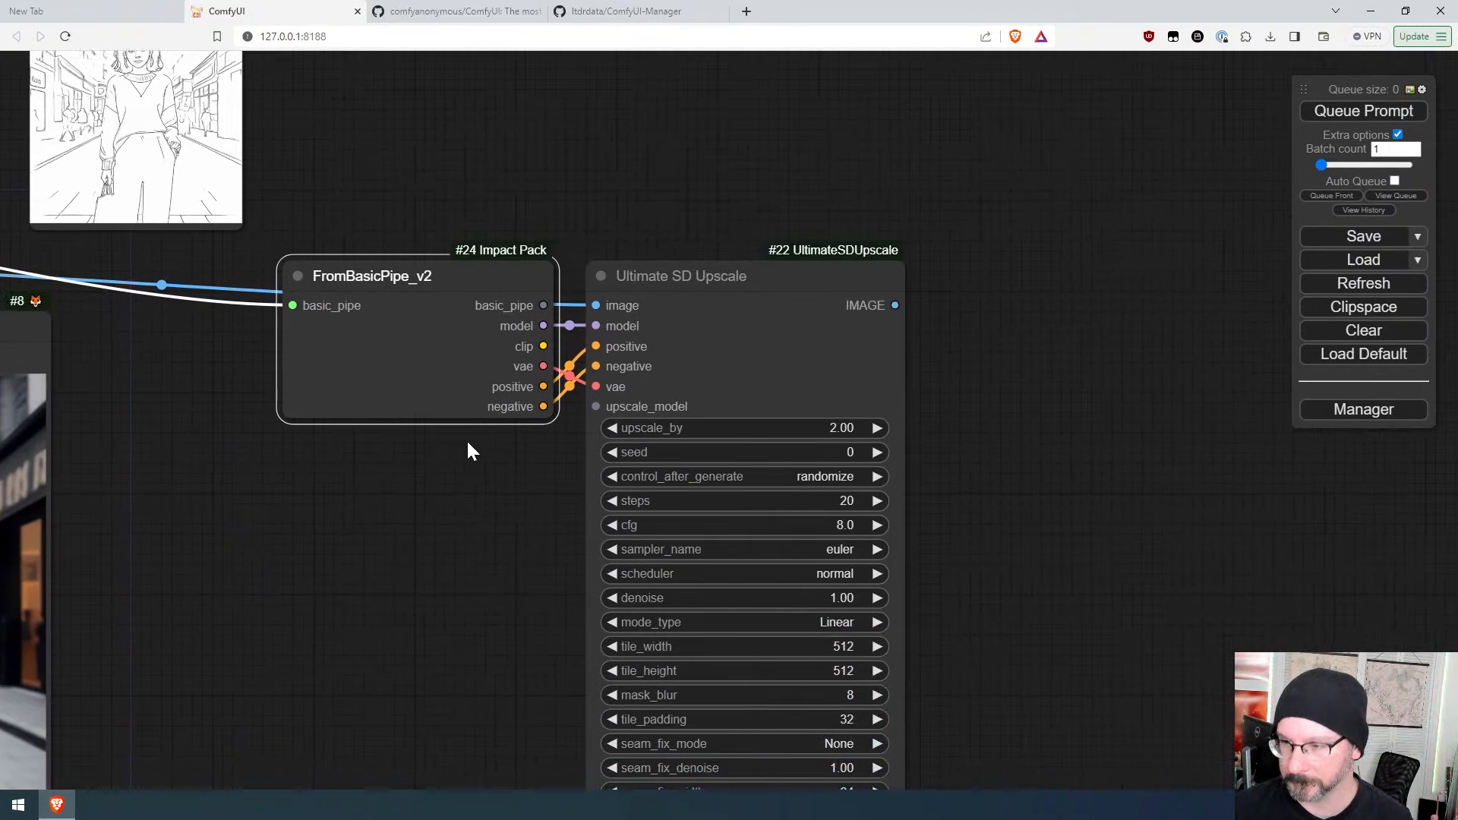
left_click_drag(1039, 396, 1037, 363)
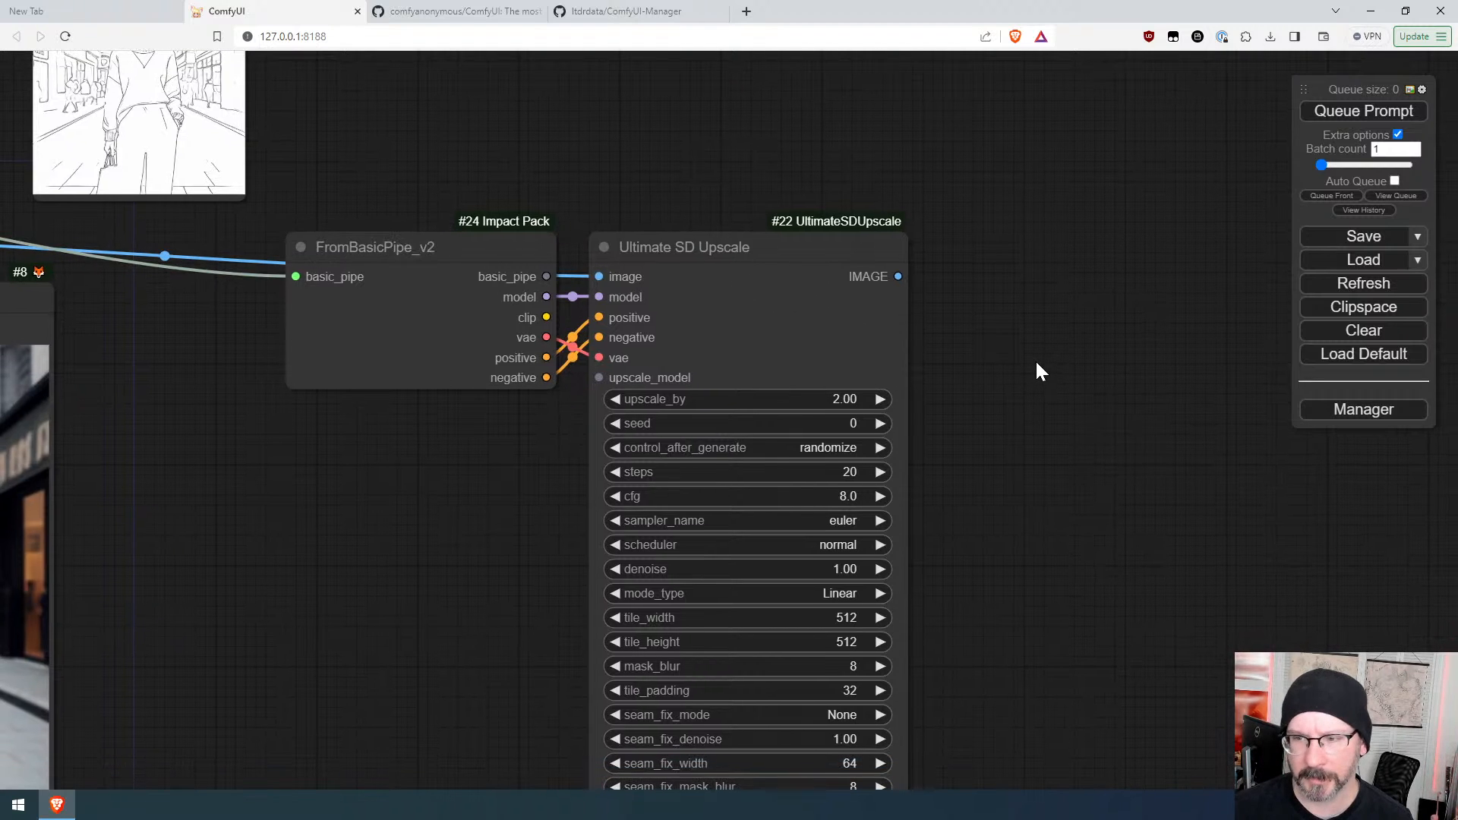
left_click_drag(599, 378, 285, 410)
left_click(354, 495)
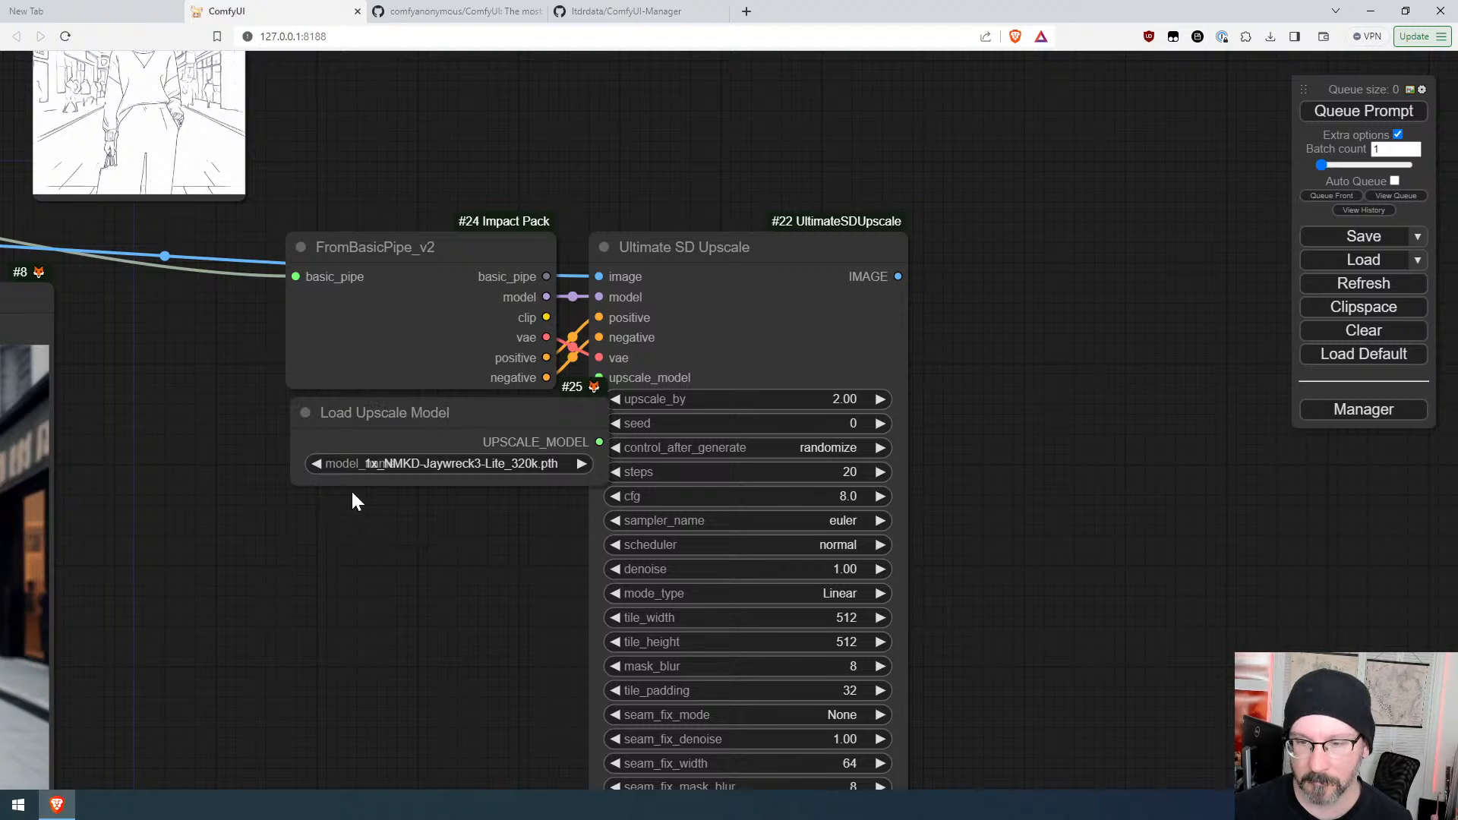
left_click_drag(473, 403, 411, 419)
left_click(458, 480)
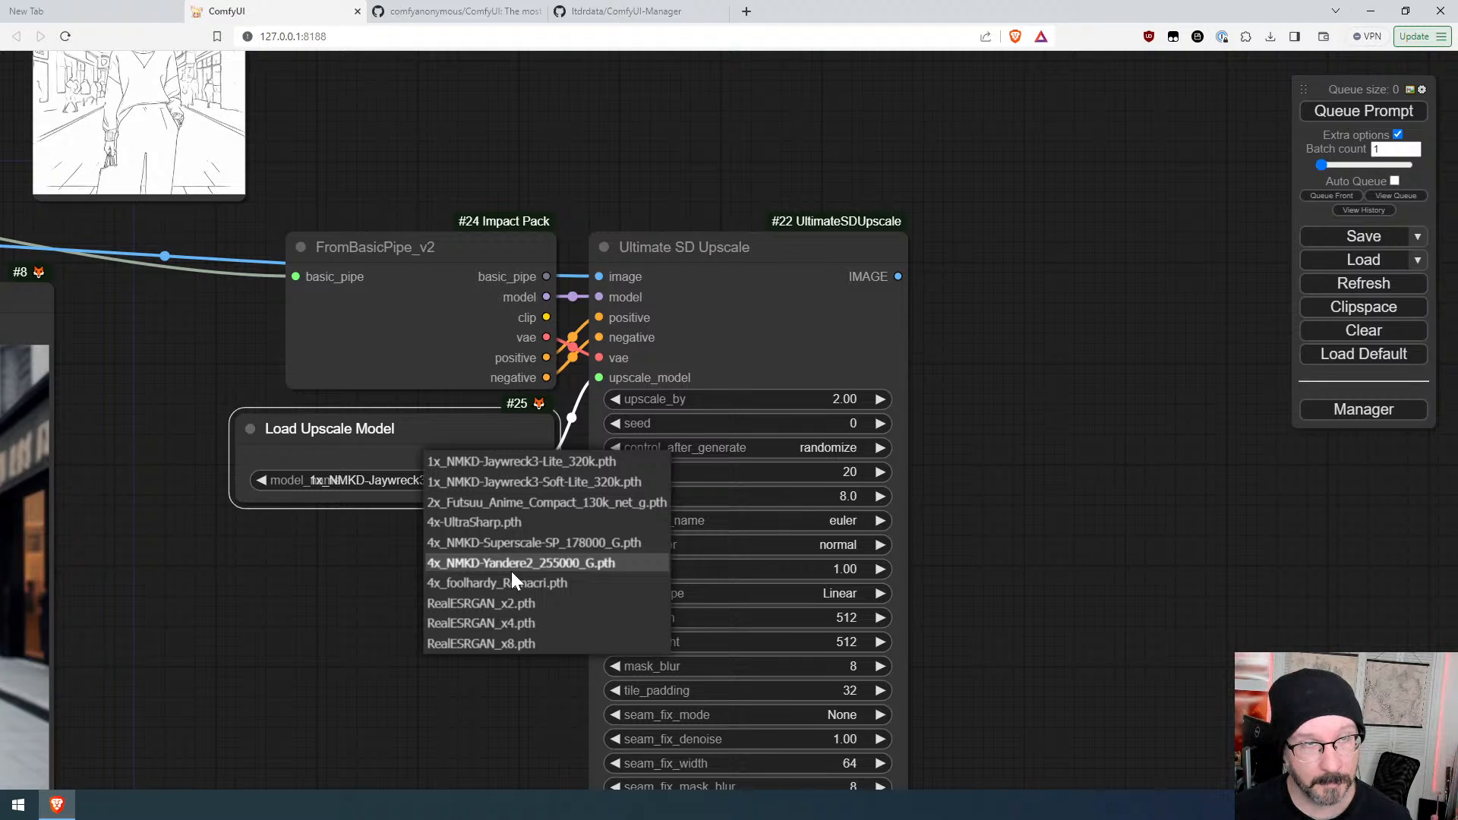
left_click(505, 524)
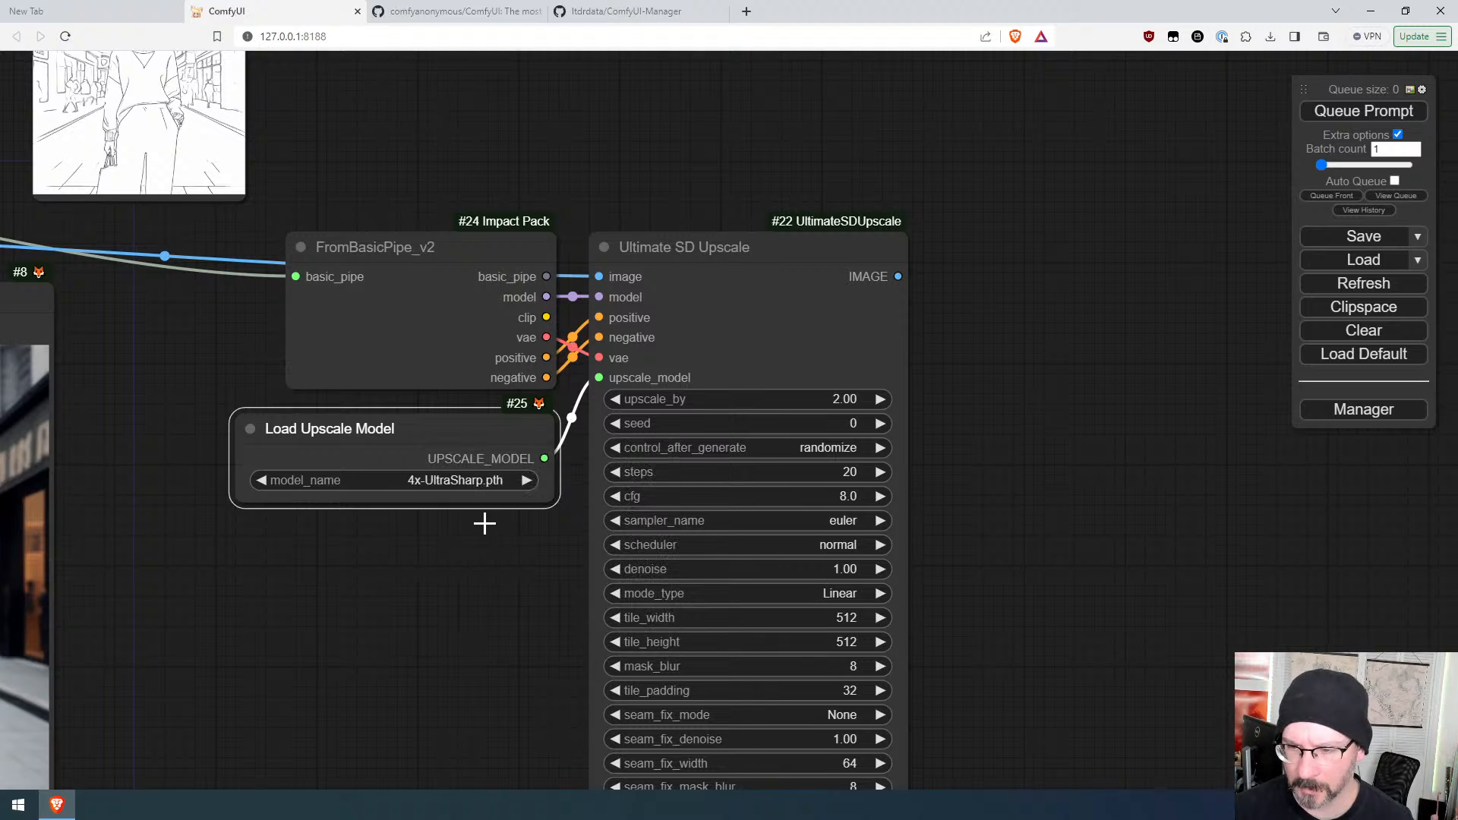
Step: Set Ultimate SD Upscale's sampler to lcm and scheduler to sgm_uniform
left_click_drag(471, 423, 472, 422)
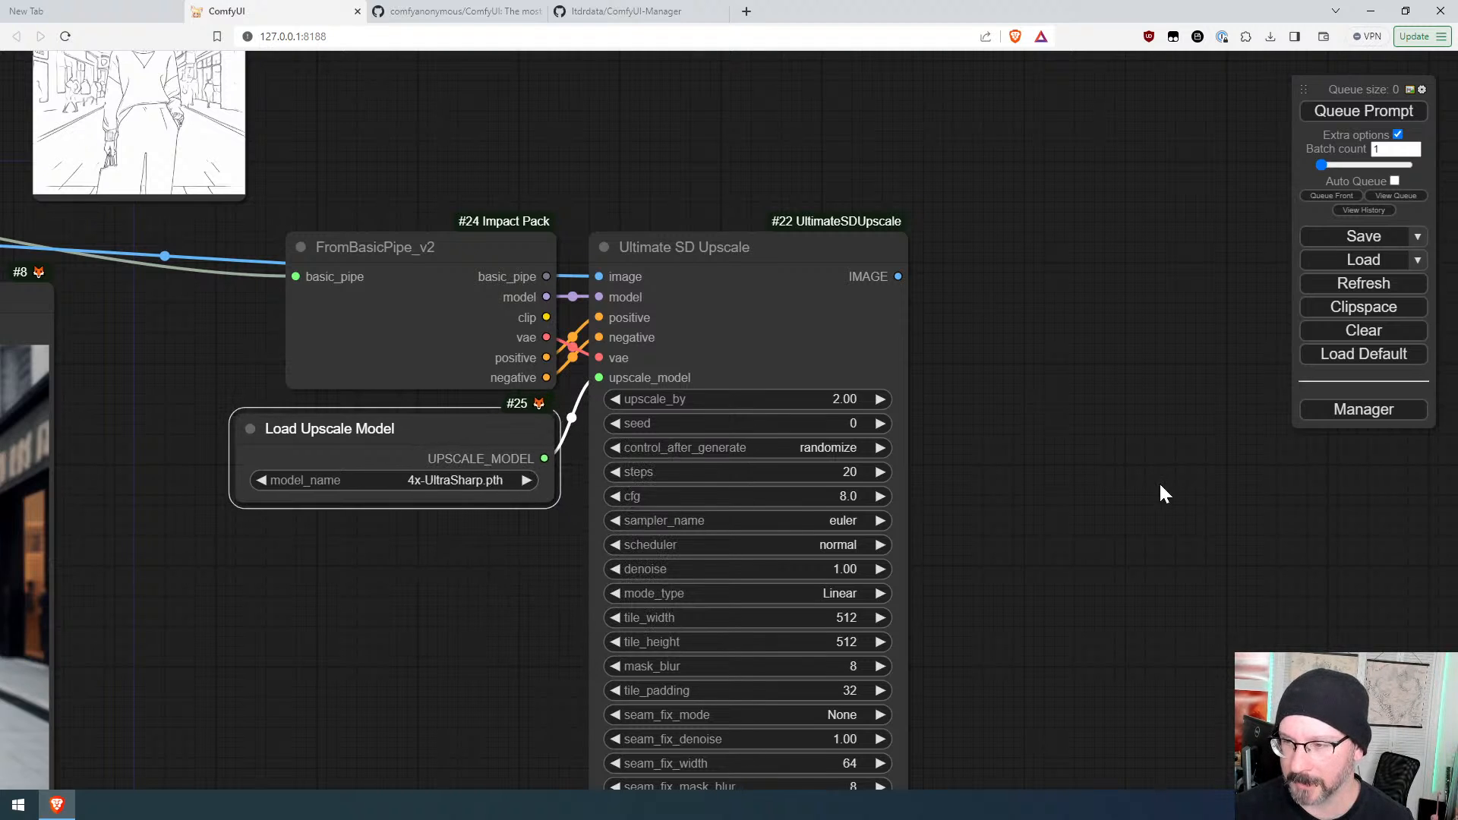
left_click_drag(1051, 621, 950, 464)
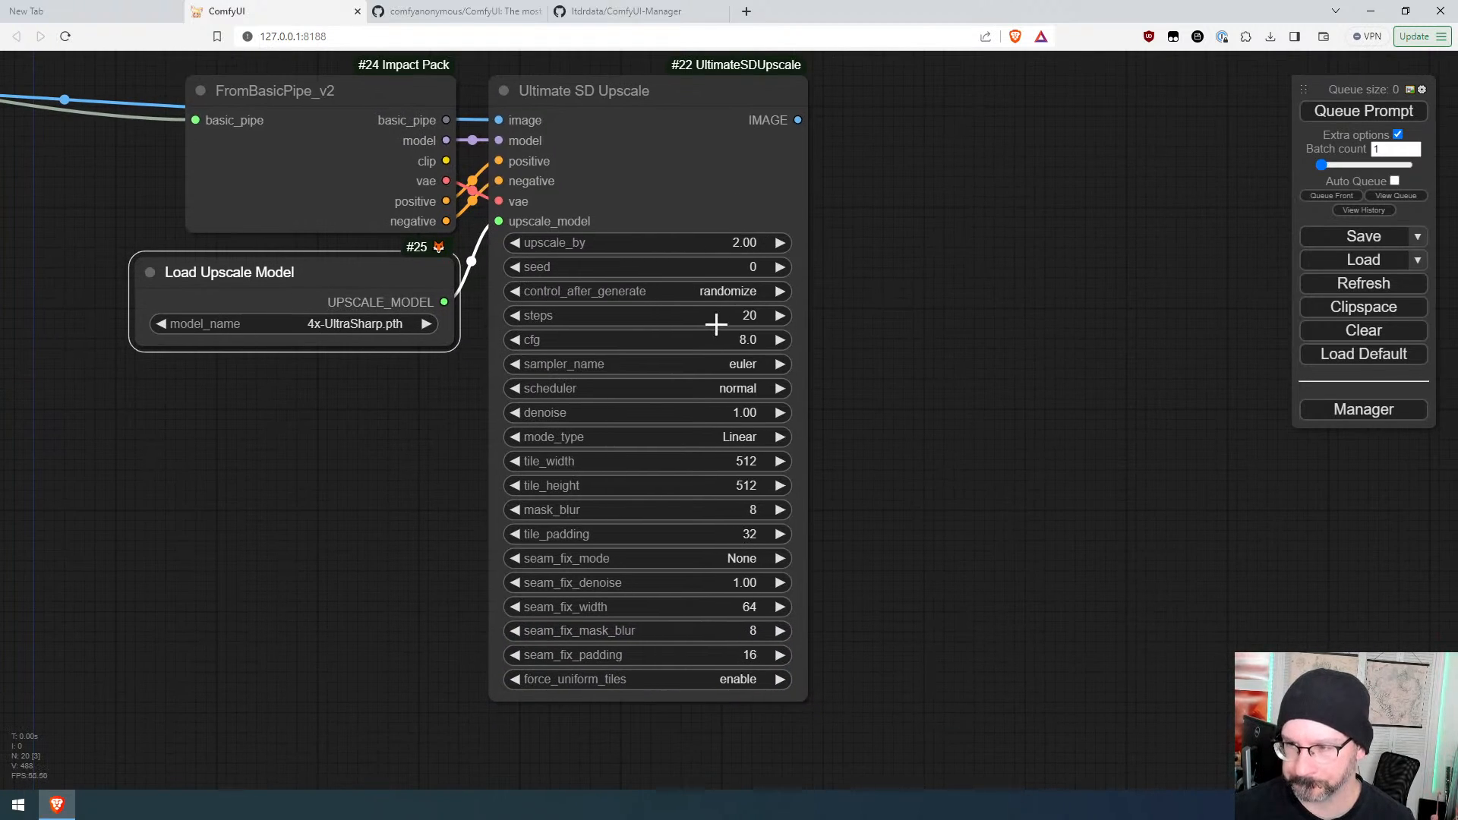
left_click_drag(382, 479, 504, 527)
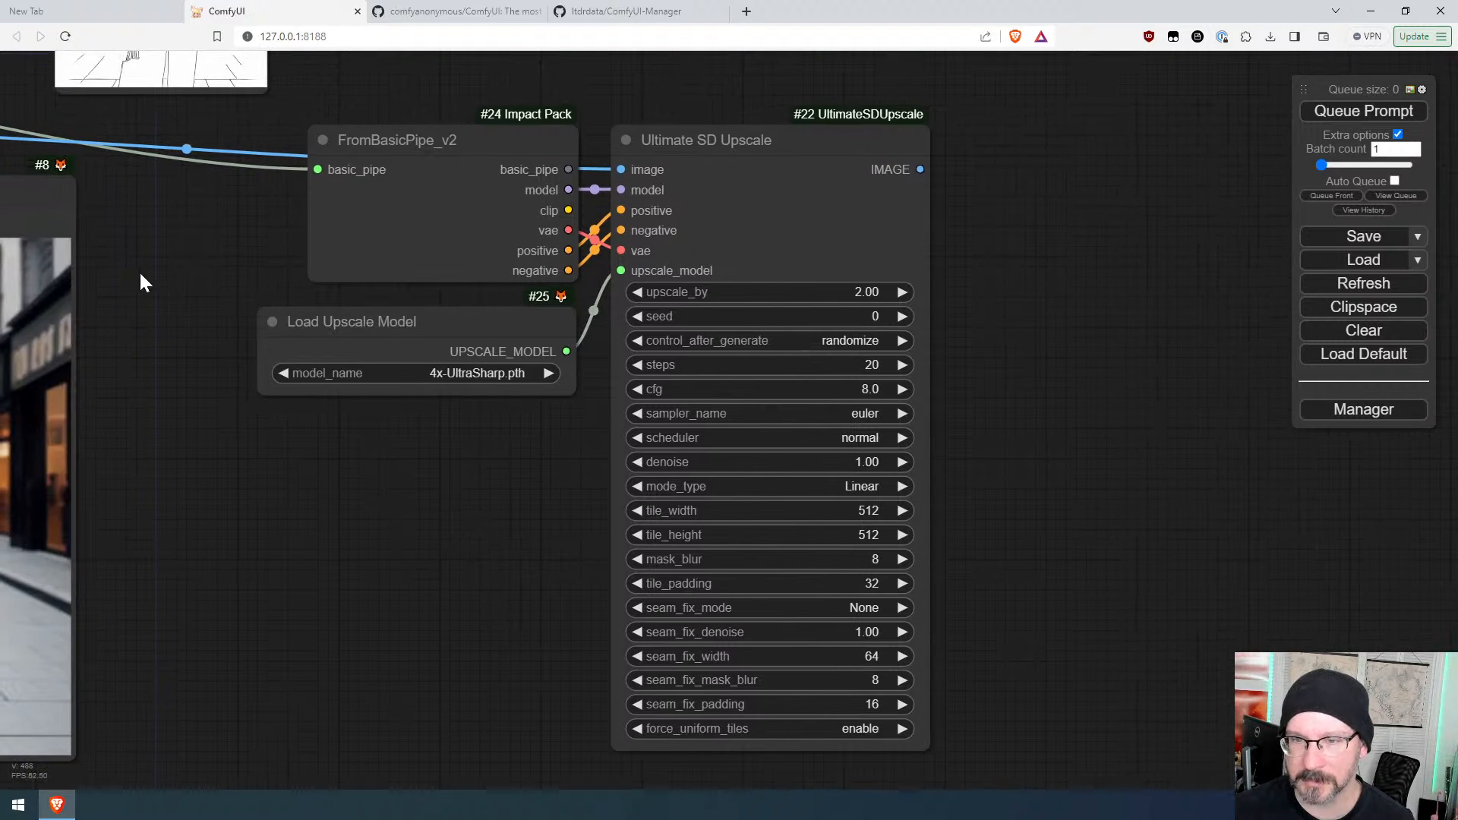
left_click(837, 414)
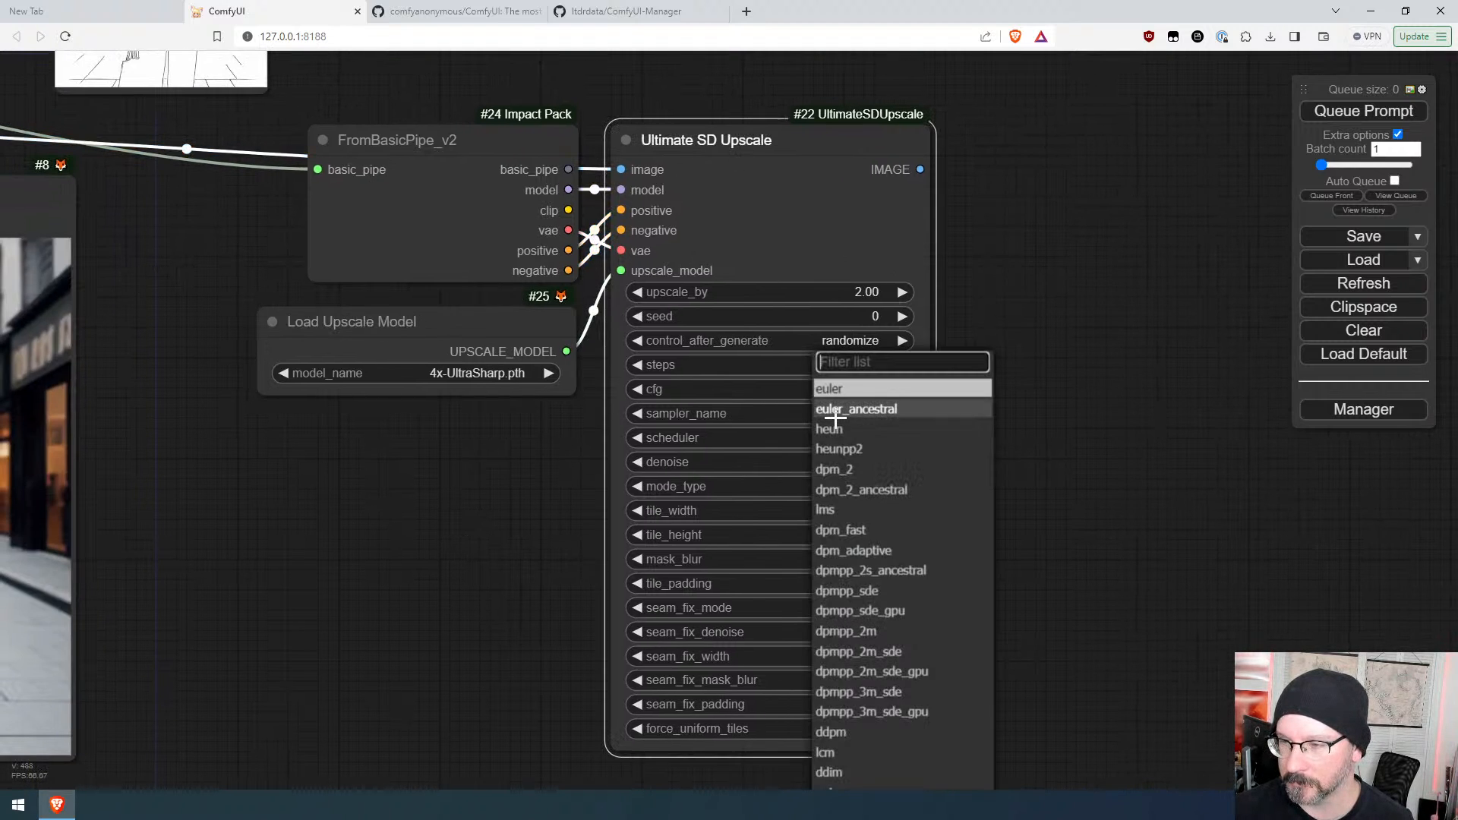
left_click(860, 752)
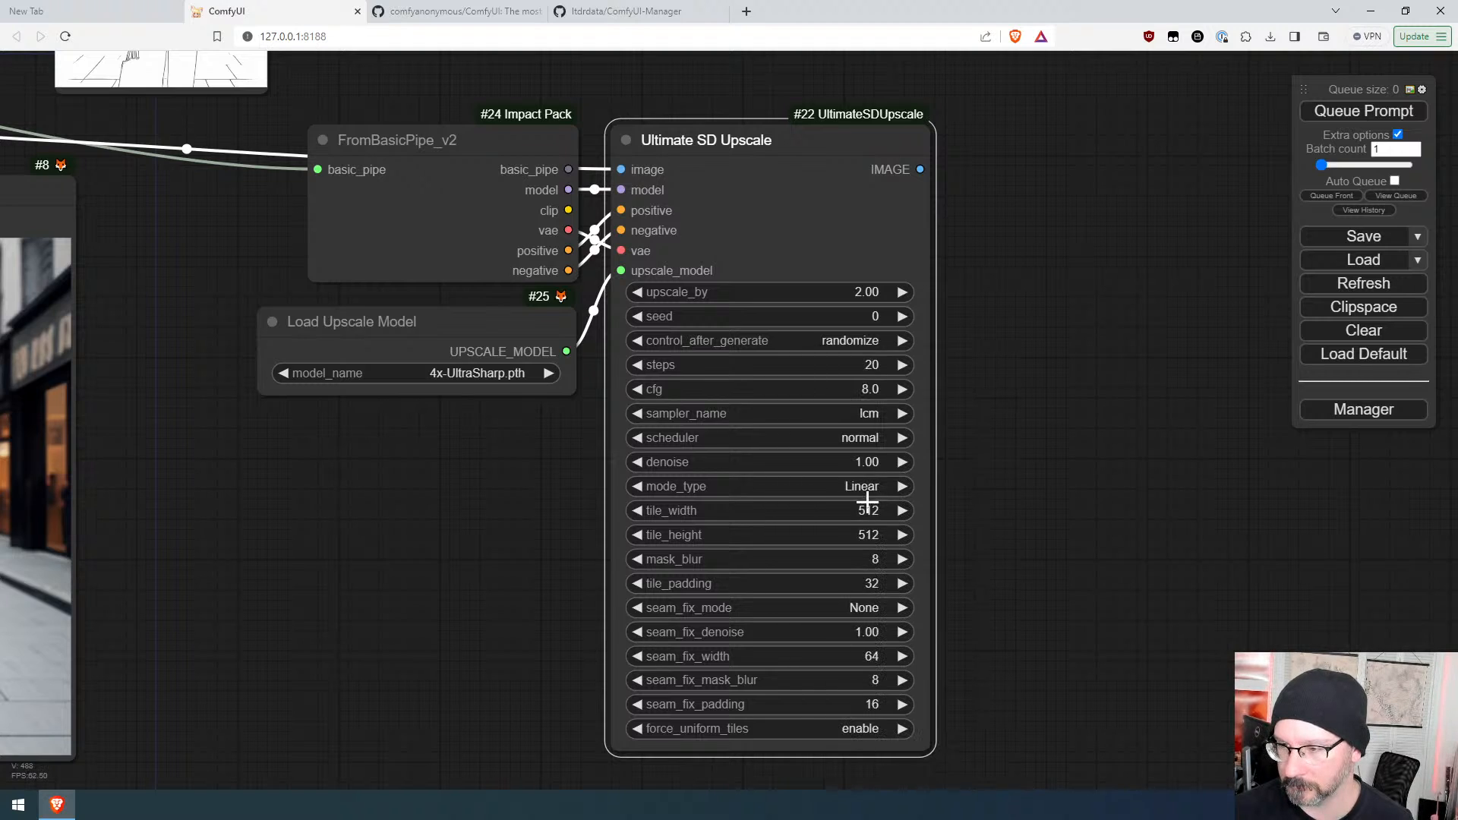
left_click(866, 438)
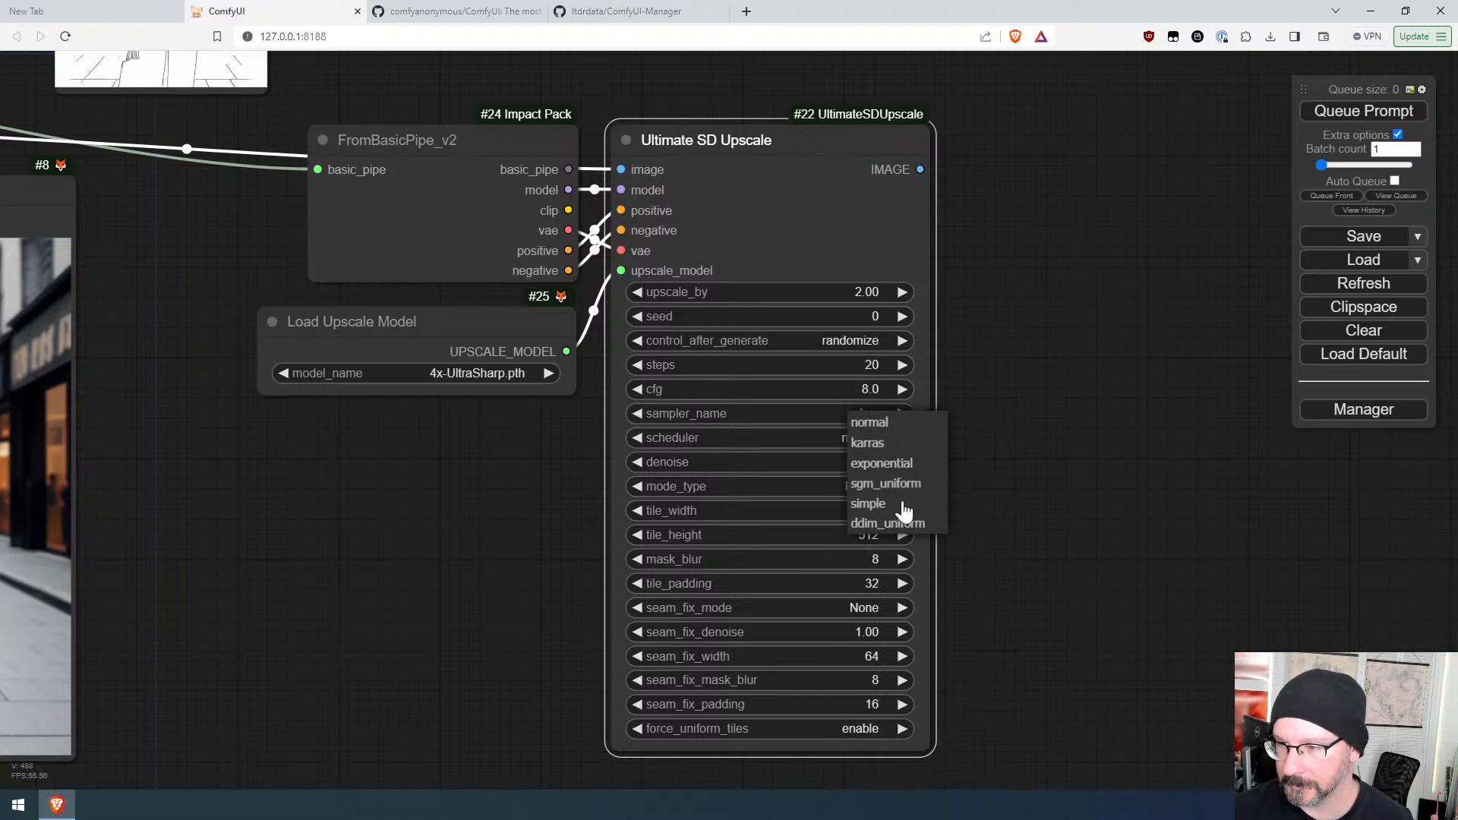
left_click(885, 483)
Step: Set Ultimate SD Upscale's steps to 8, cfg to 2.0 and denoise to 0.35
left_click_drag(862, 374, 843, 370)
left_click_drag(831, 387, 835, 387)
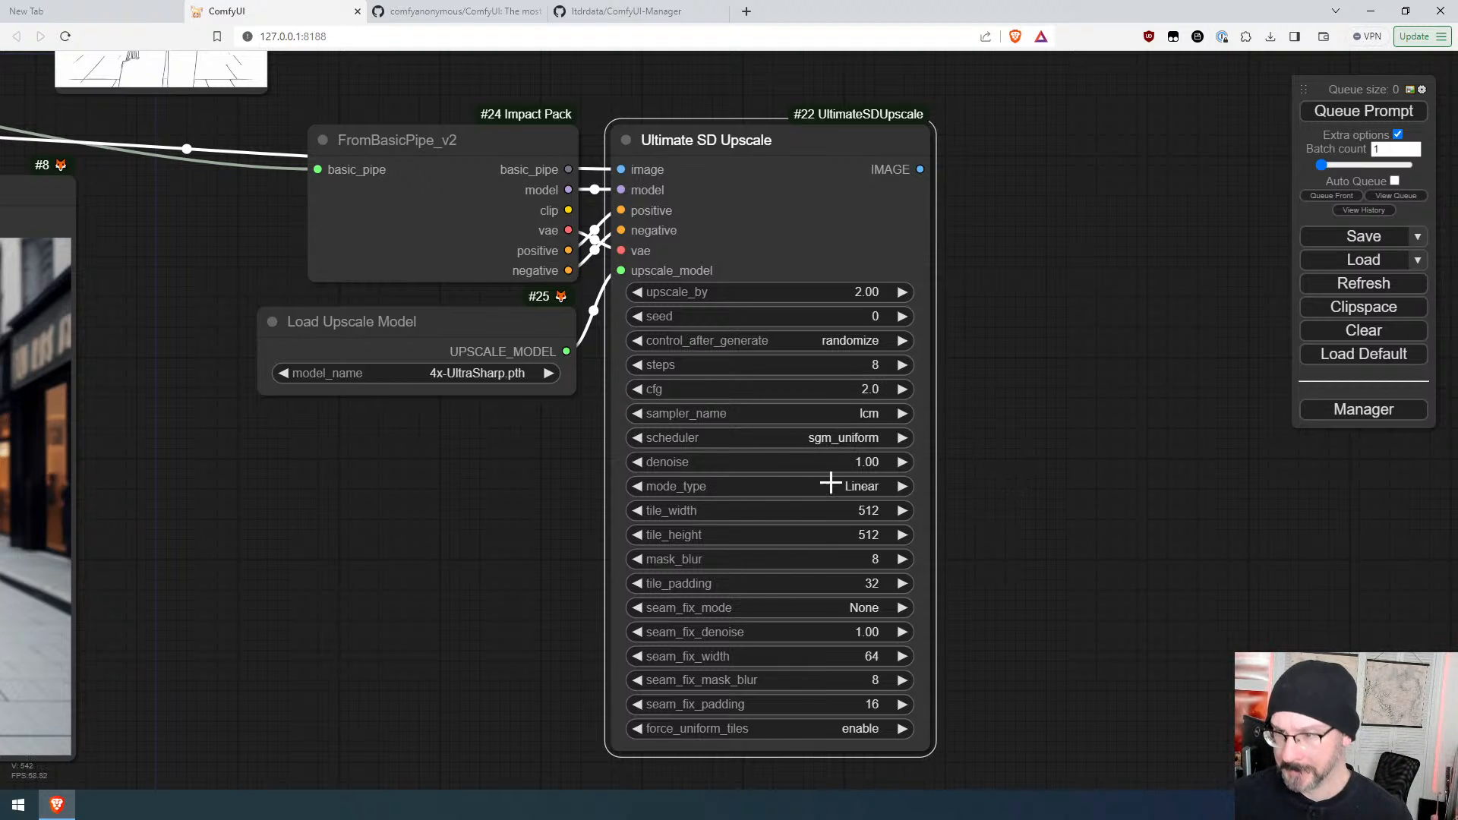
left_click_drag(828, 465, 789, 458)
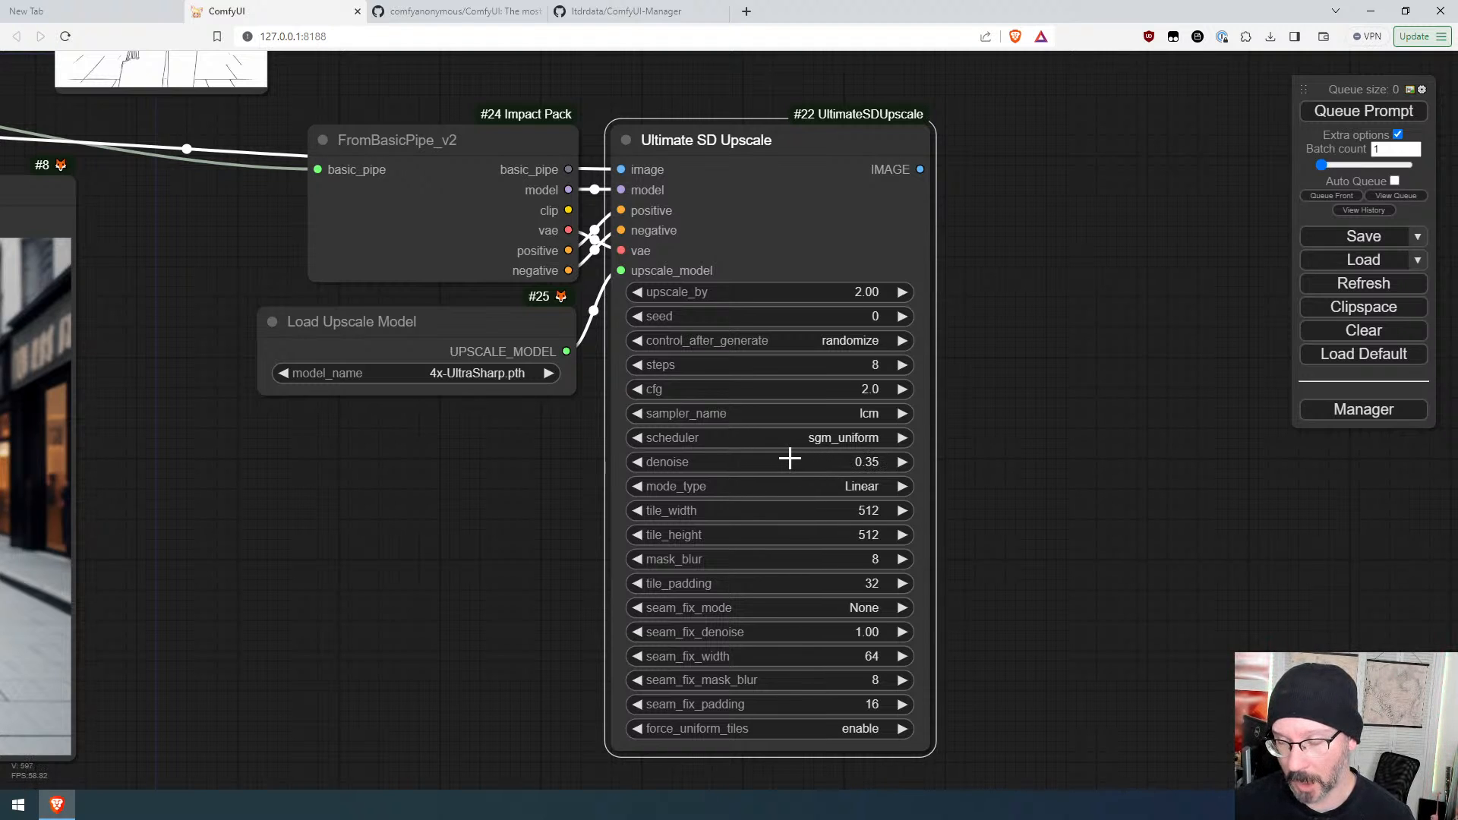
Step: Add a CLIP Text Encode (Prompt) node feeding Ultimate SD Upscale's positive input
scroll(1005, 430, "down", 8)
left_click_drag(1055, 403, 1038, 452)
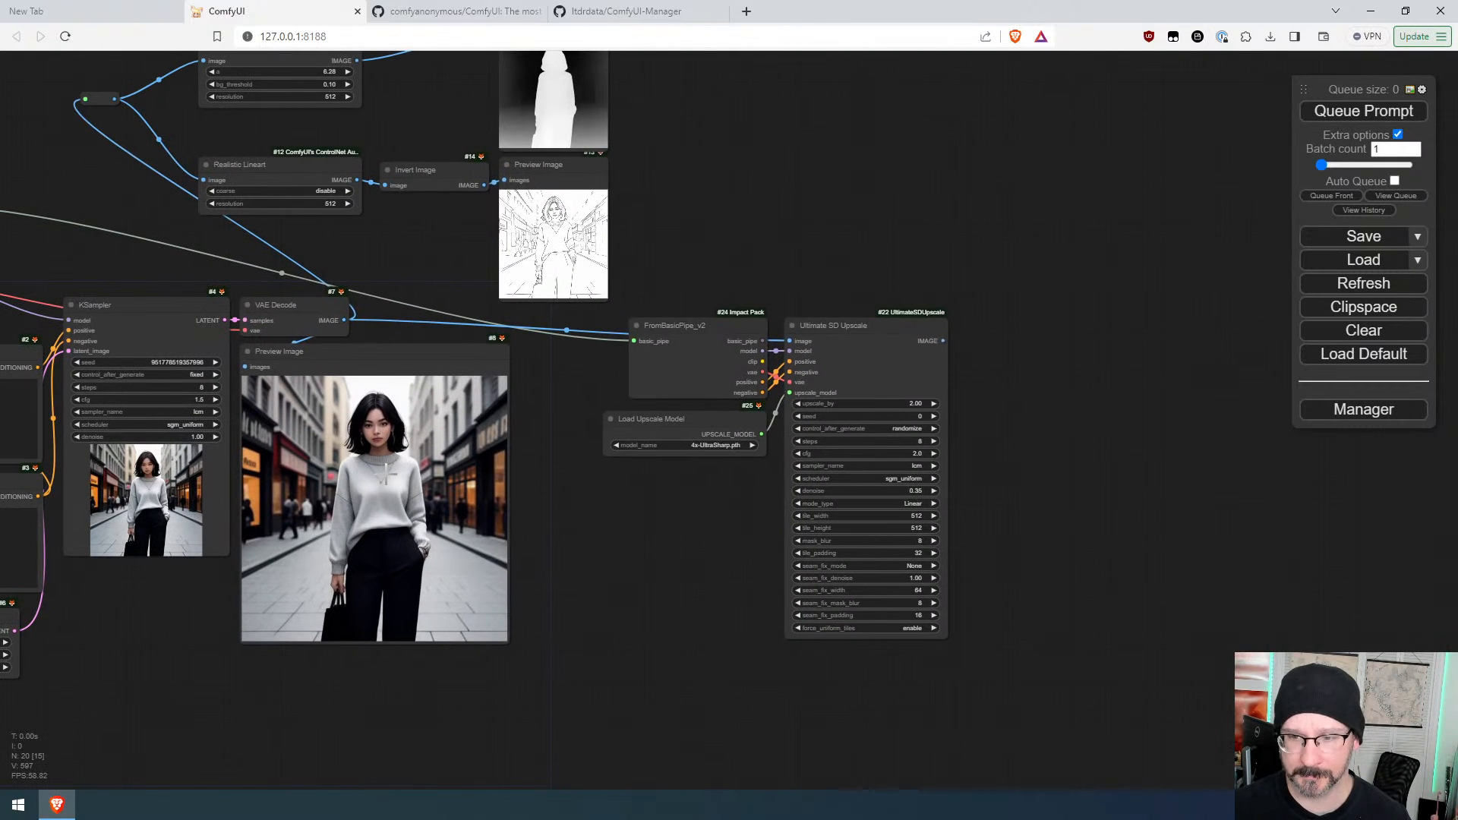
left_click_drag(647, 517, 960, 501)
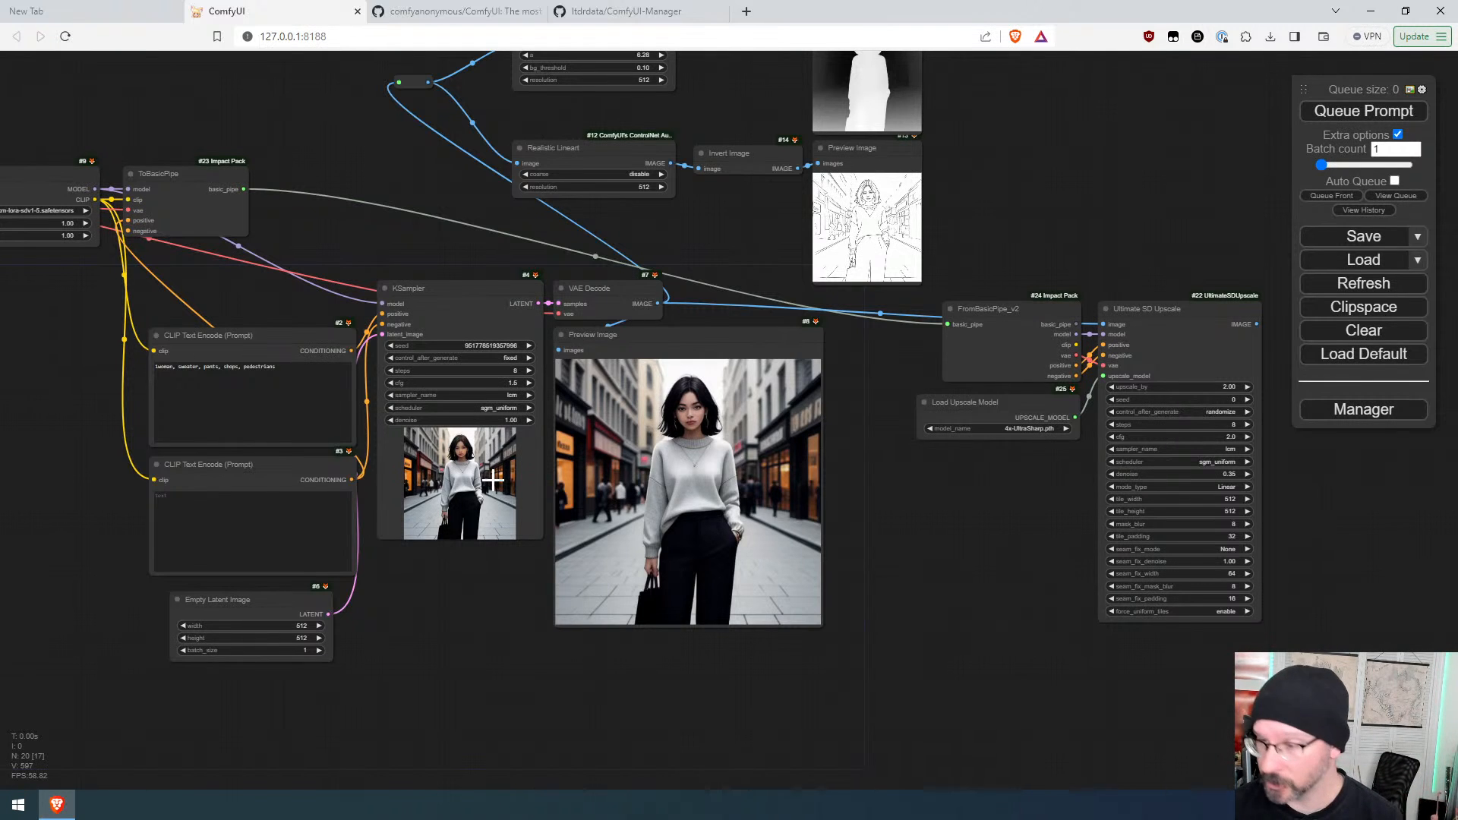
left_click_drag(921, 482, 719, 491)
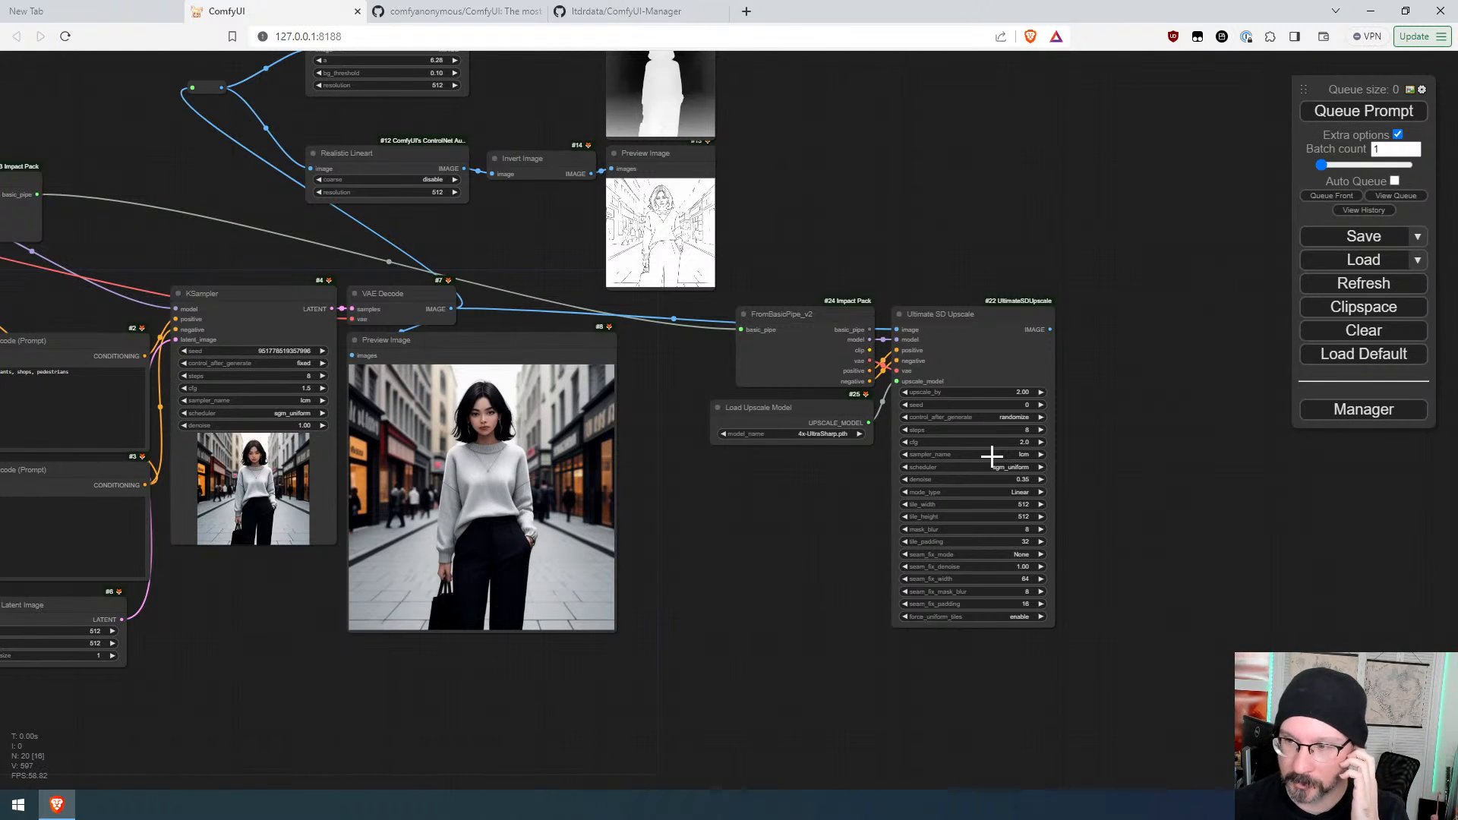
left_click_drag(877, 354, 750, 167)
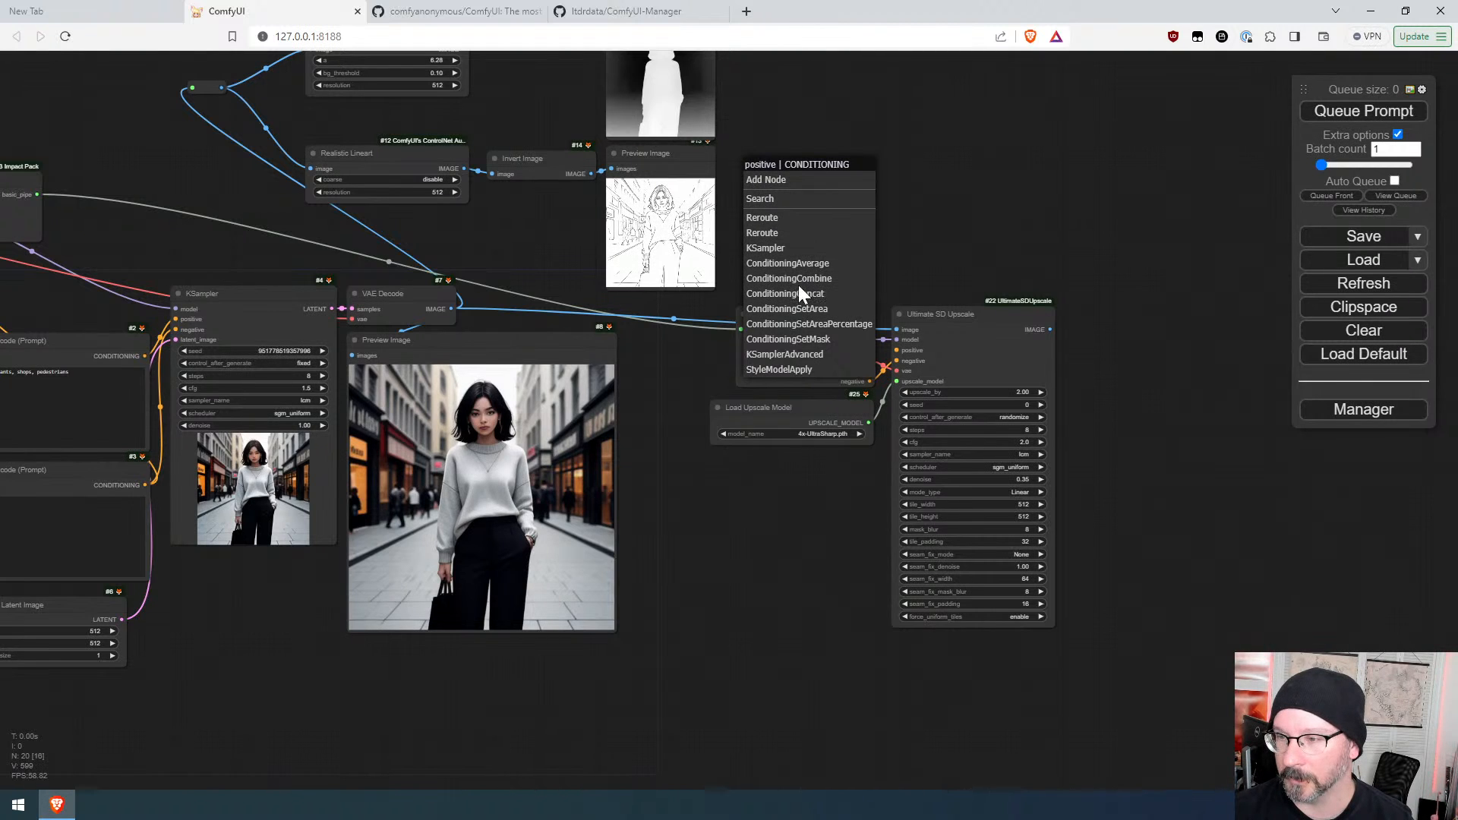
left_click(1019, 219)
left_click_drag(896, 350, 794, 163)
left_click(834, 245)
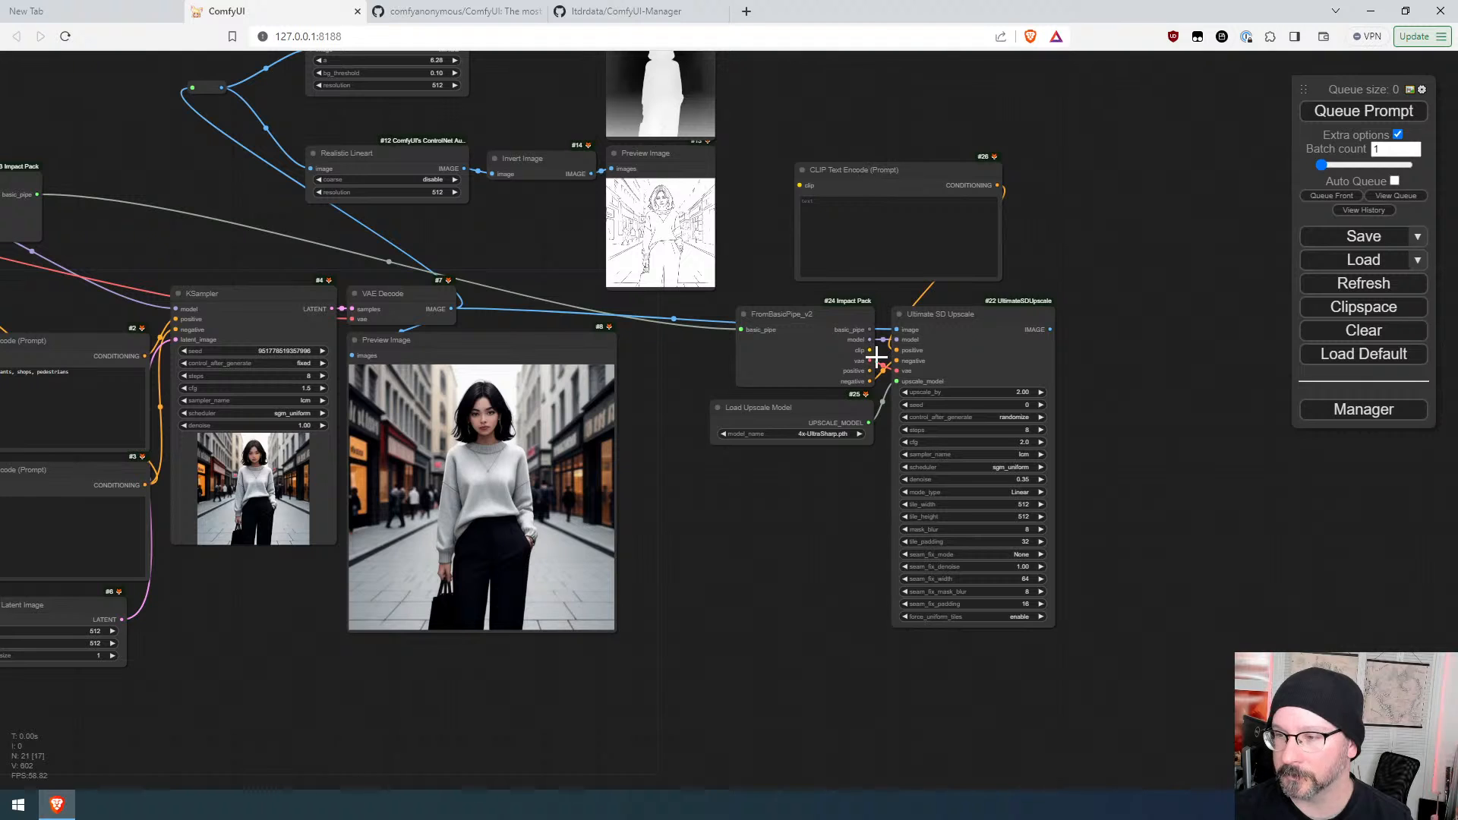
Step: Connect FromBasicPipe_v2's clip output to the new CLIP Text Encode node and shrink it above the pipe node
left_click_drag(869, 350, 846, 221)
left_click_drag(873, 171, 810, 181)
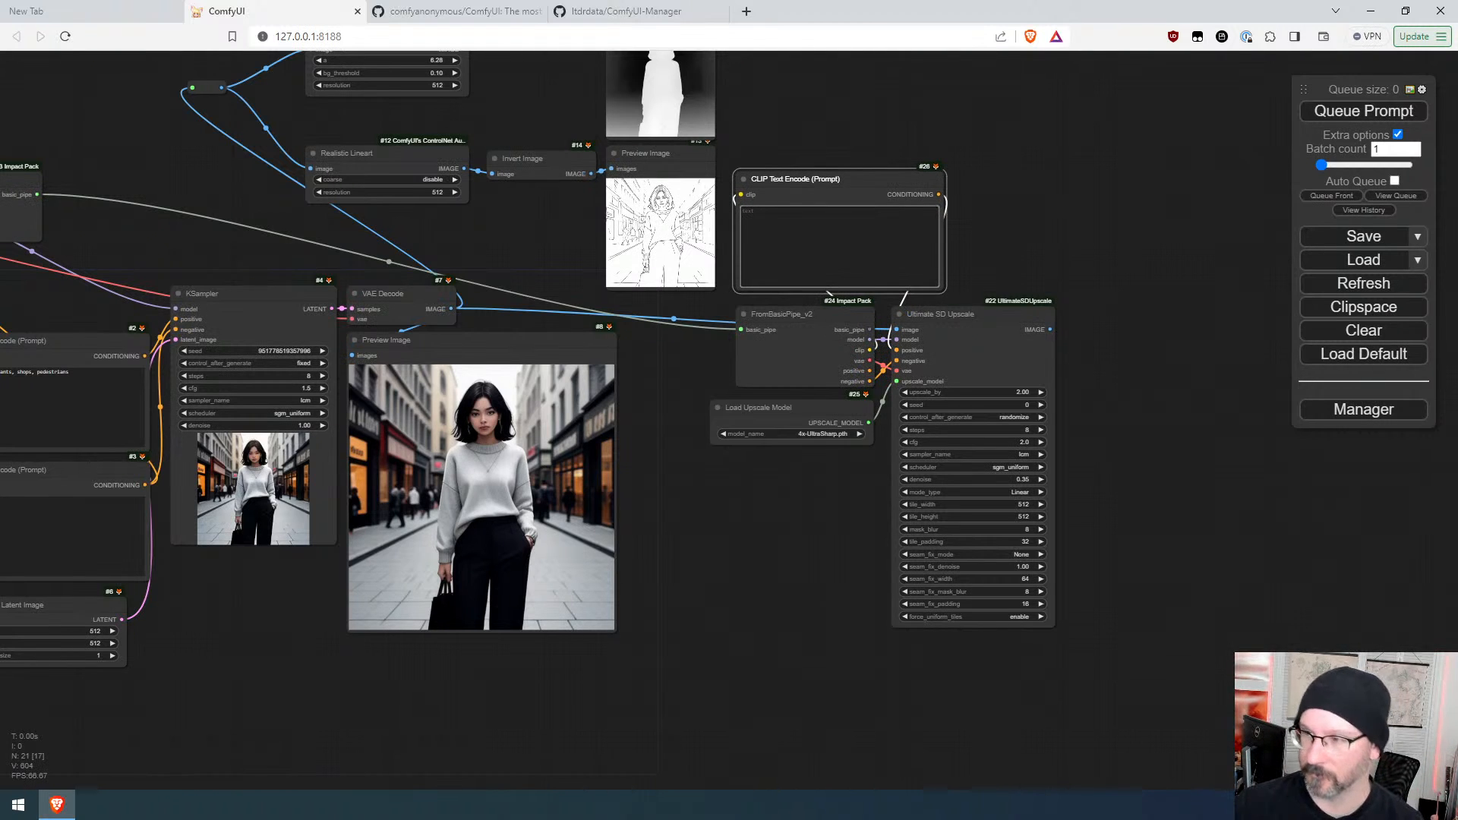
left_click_drag(942, 291, 847, 231)
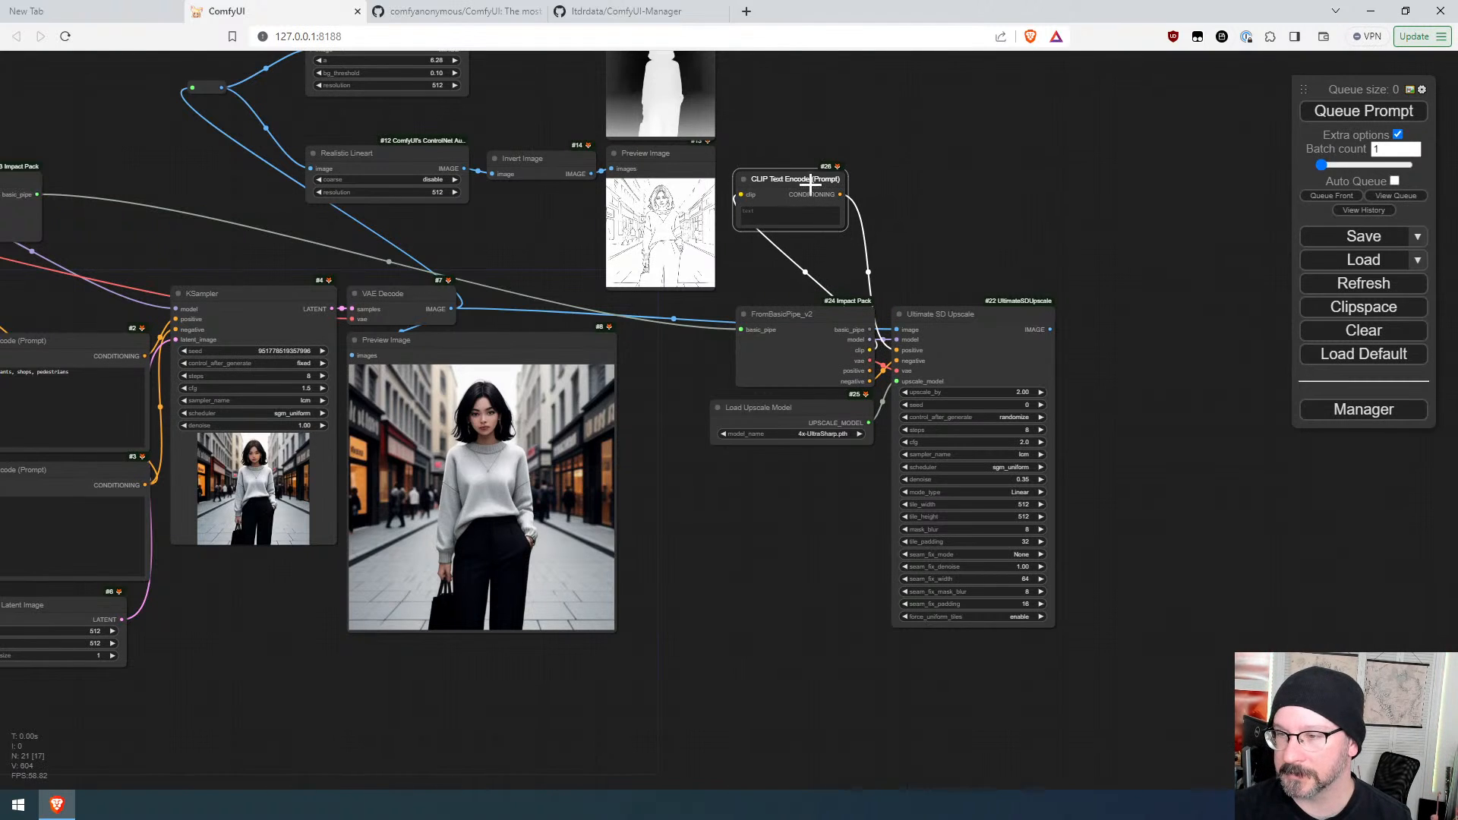
left_click_drag(808, 177, 840, 240)
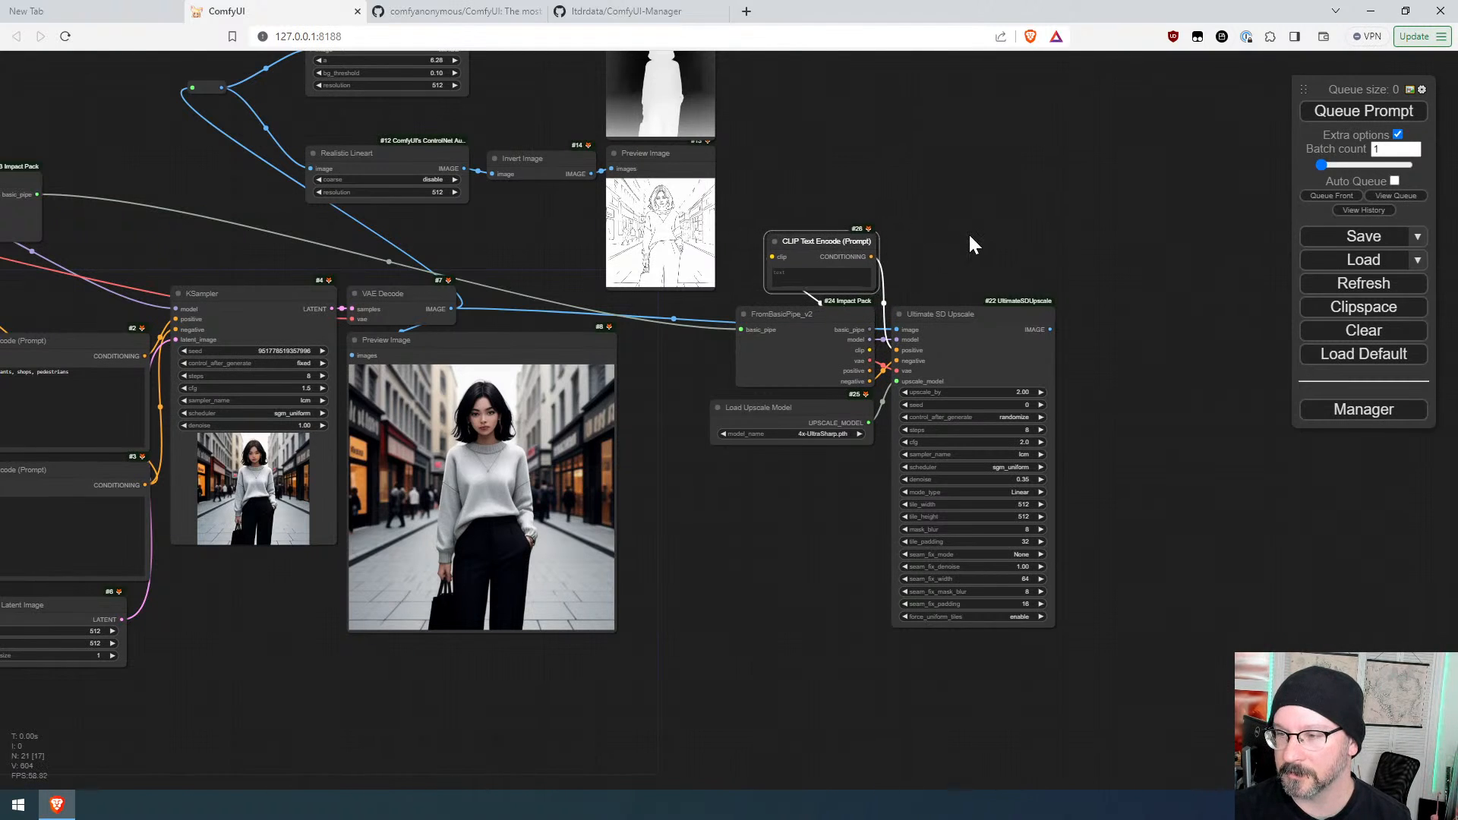
left_click_drag(968, 233, 956, 186)
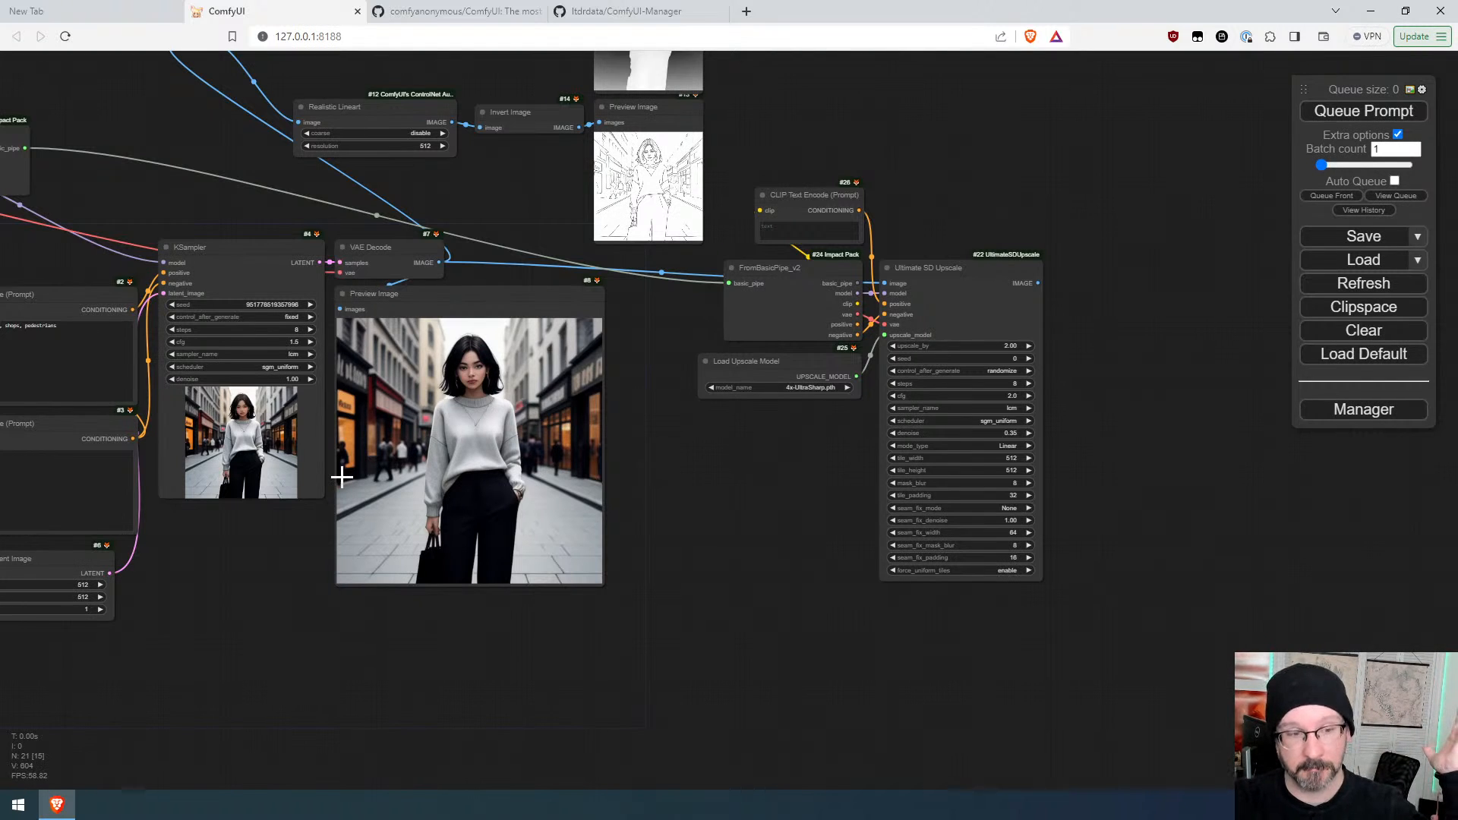
left_click_drag(1105, 456, 817, 427)
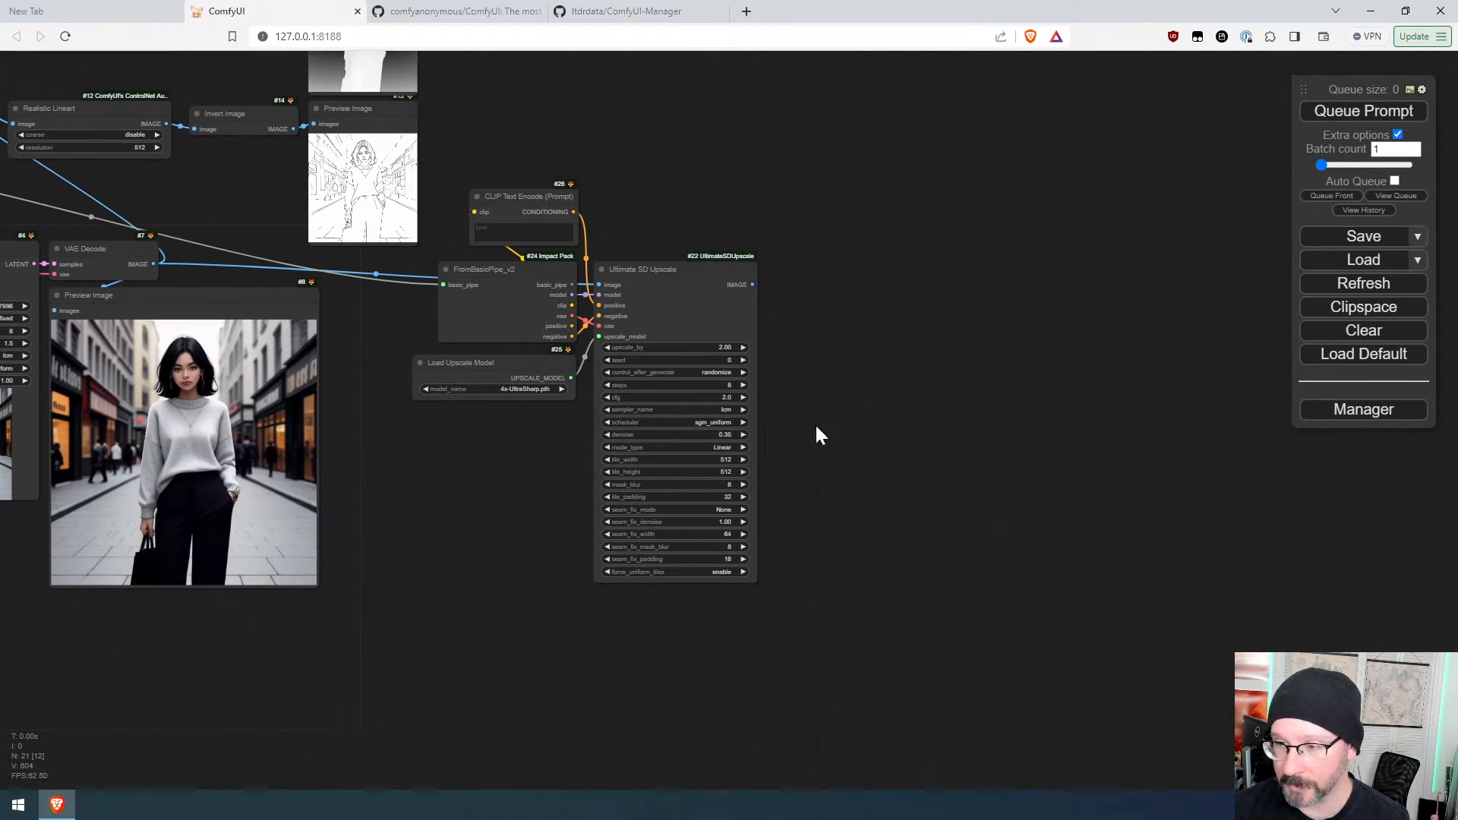
Step: Attach a Preview Image node to Ultimate SD Upscale's IMAGE output and queue the prompt
left_click_drag(752, 286, 807, 281)
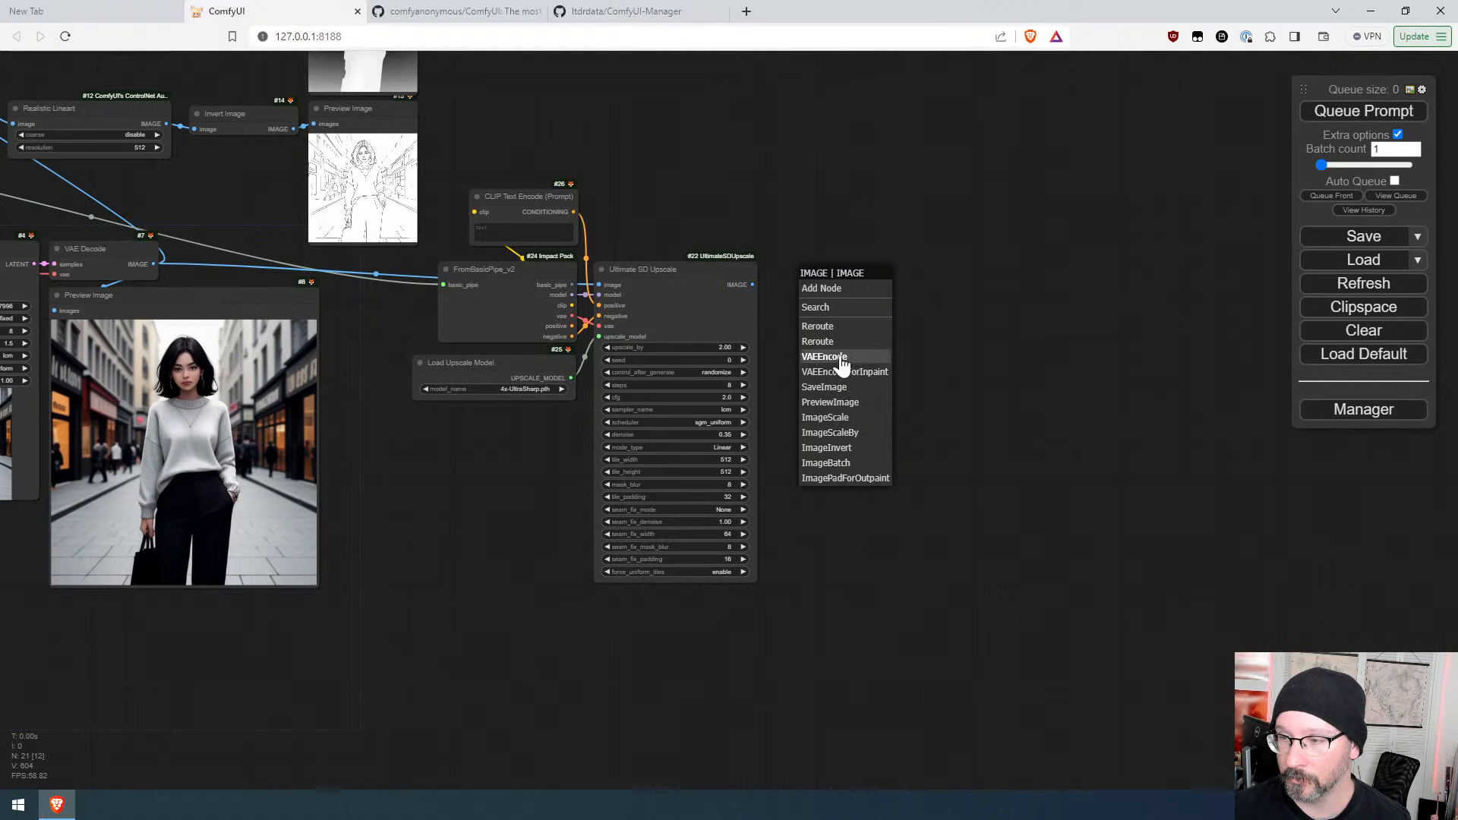
left_click(839, 404)
left_click_drag(847, 286, 819, 279)
left_click(1365, 110)
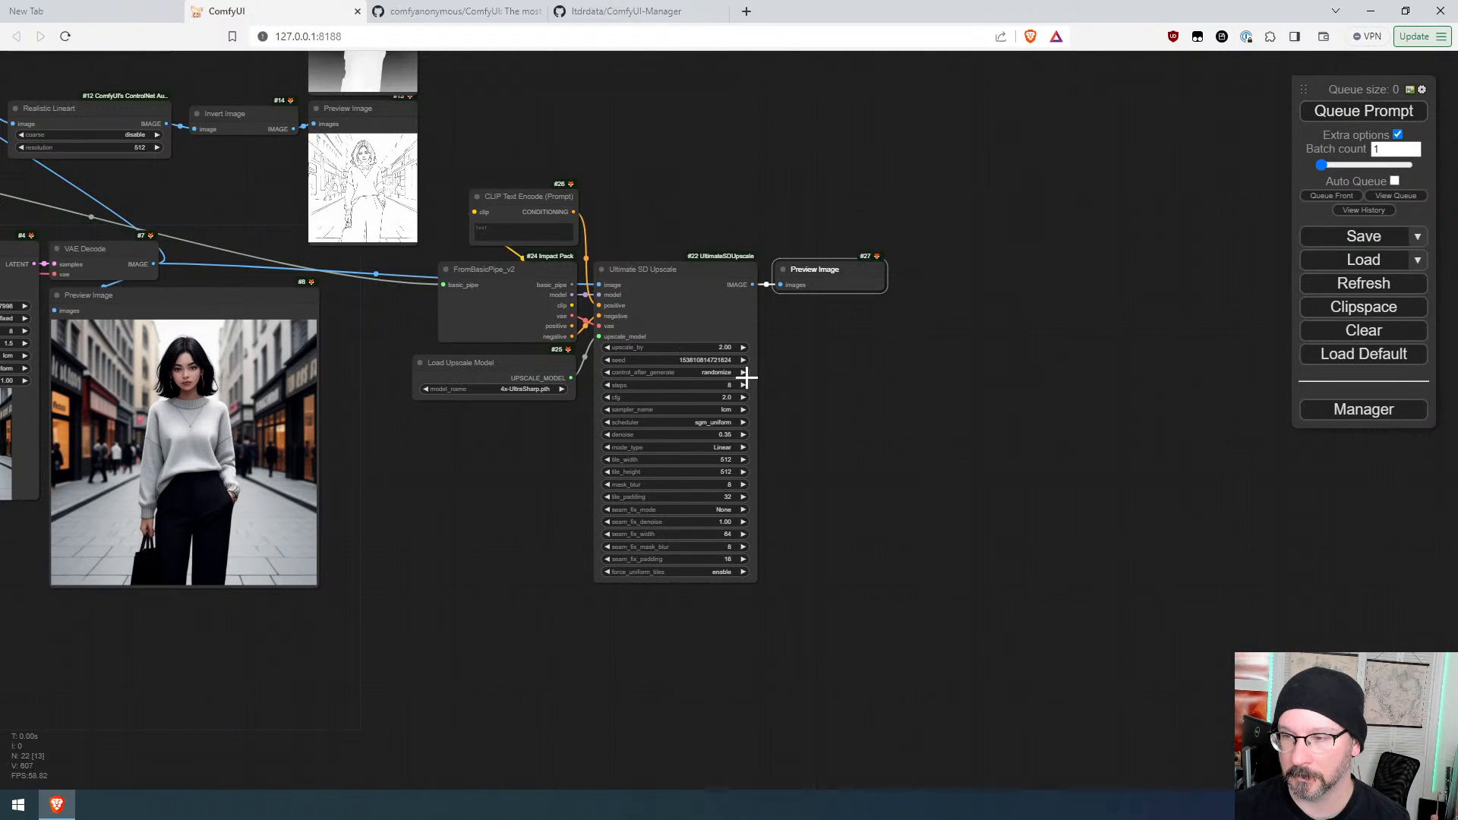
Step: Connect the negative prompt's conditioning into ToBasicPipe's negative input and queue the prompt again
left_click_drag(625, 454, 1211, 517)
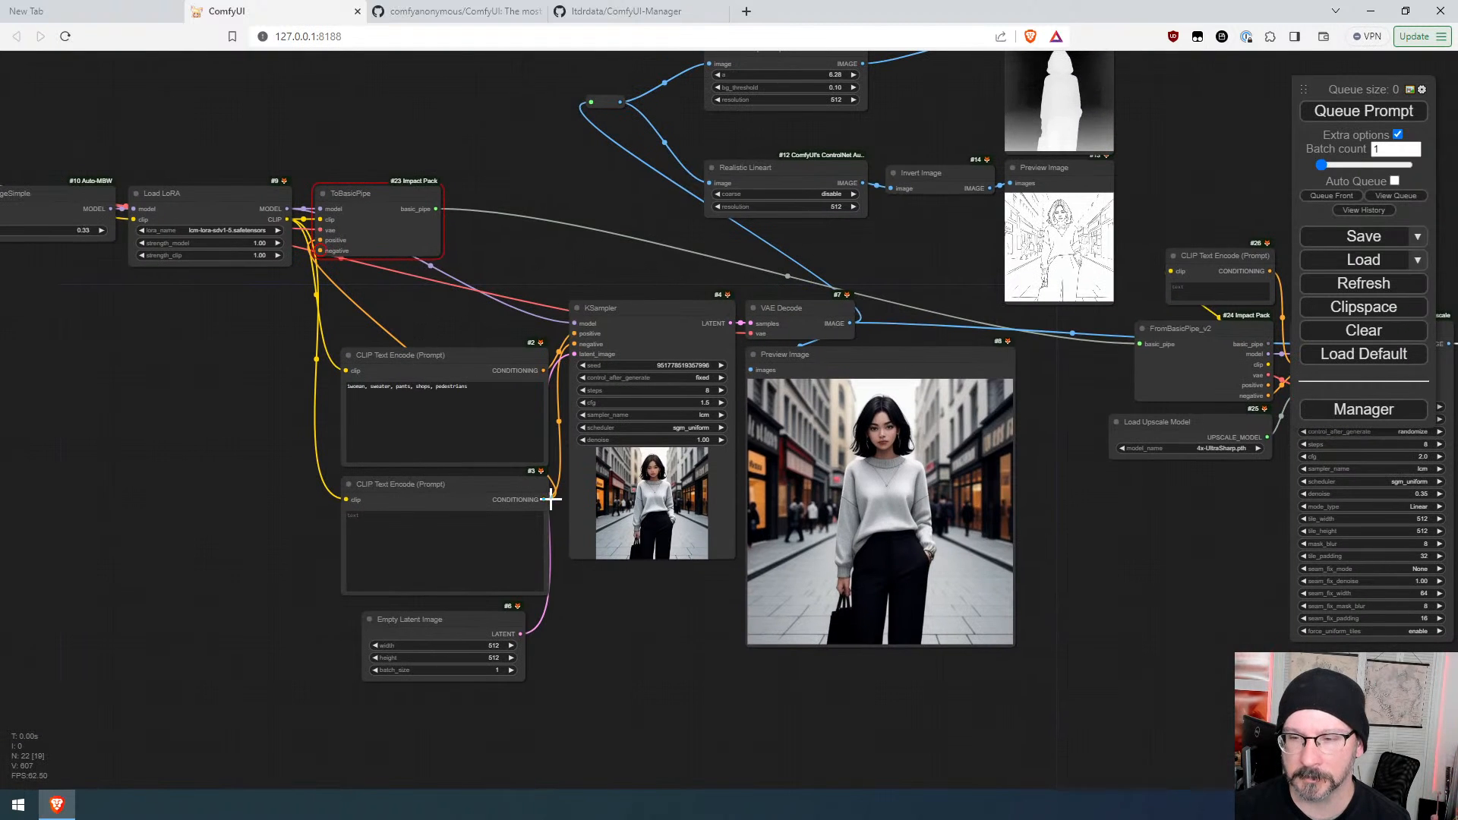
left_click_drag(546, 501, 321, 250)
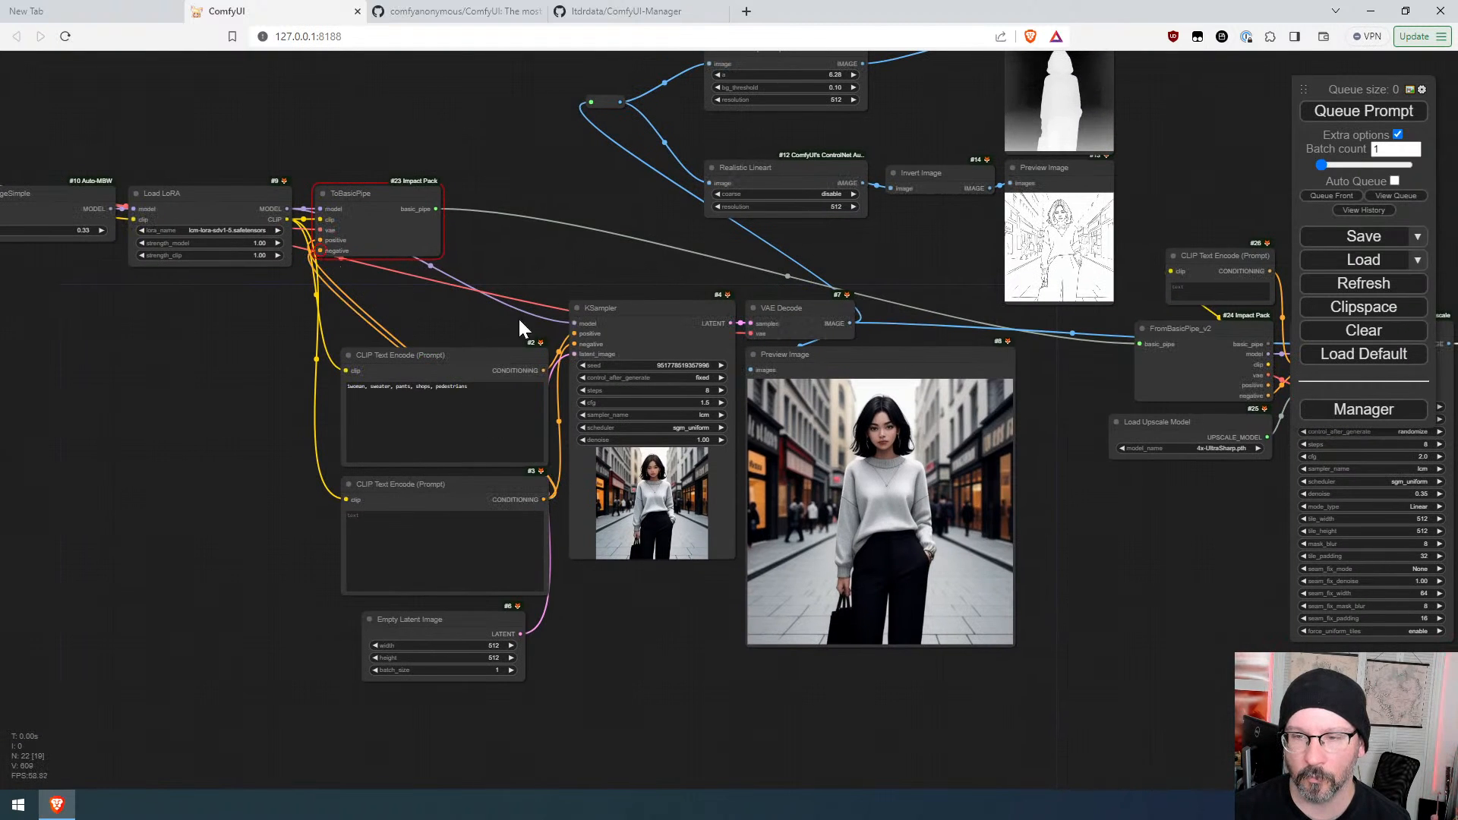
left_click(1338, 113)
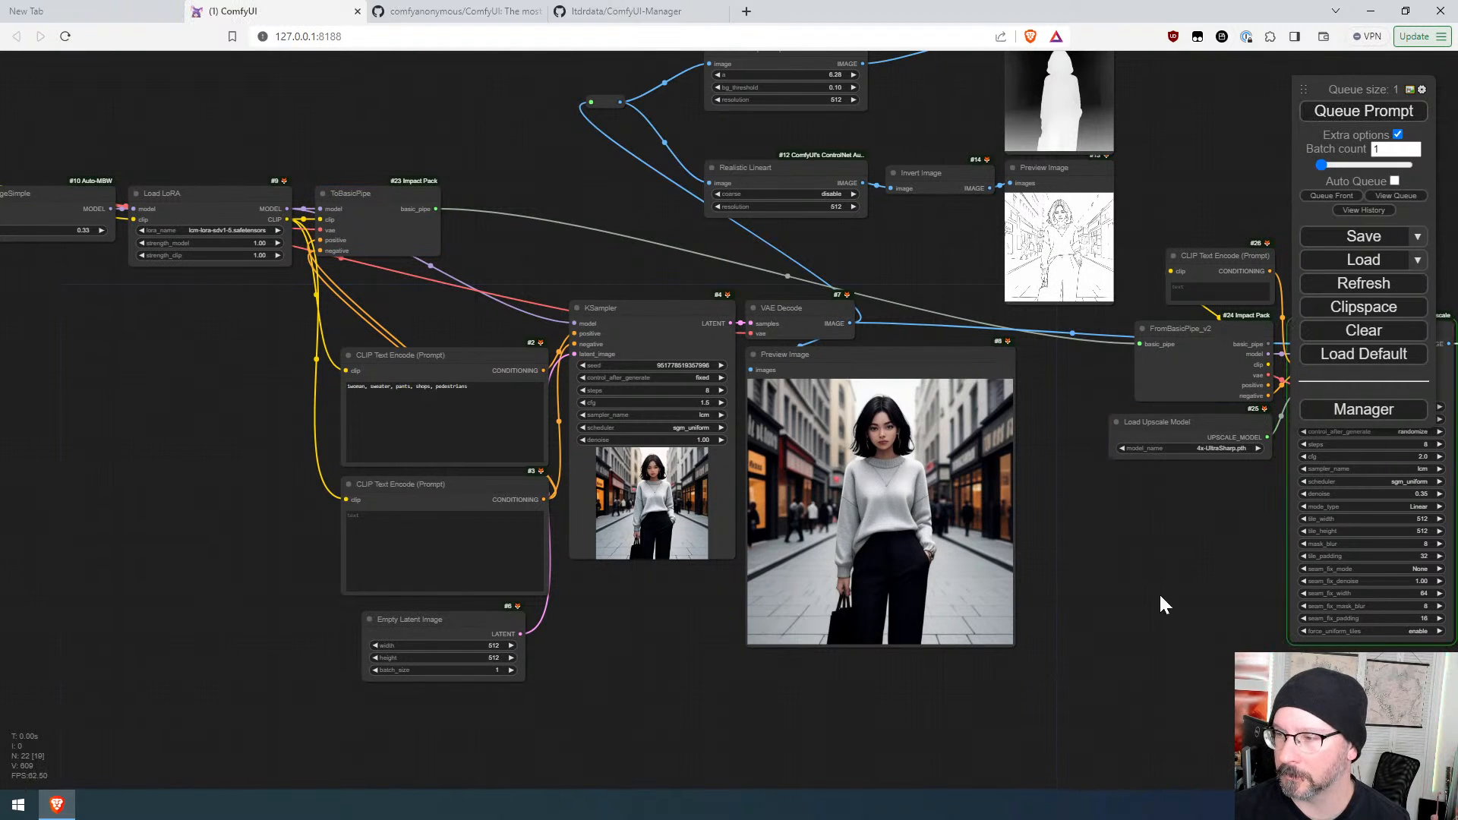
left_click_drag(1159, 592, 526, 434)
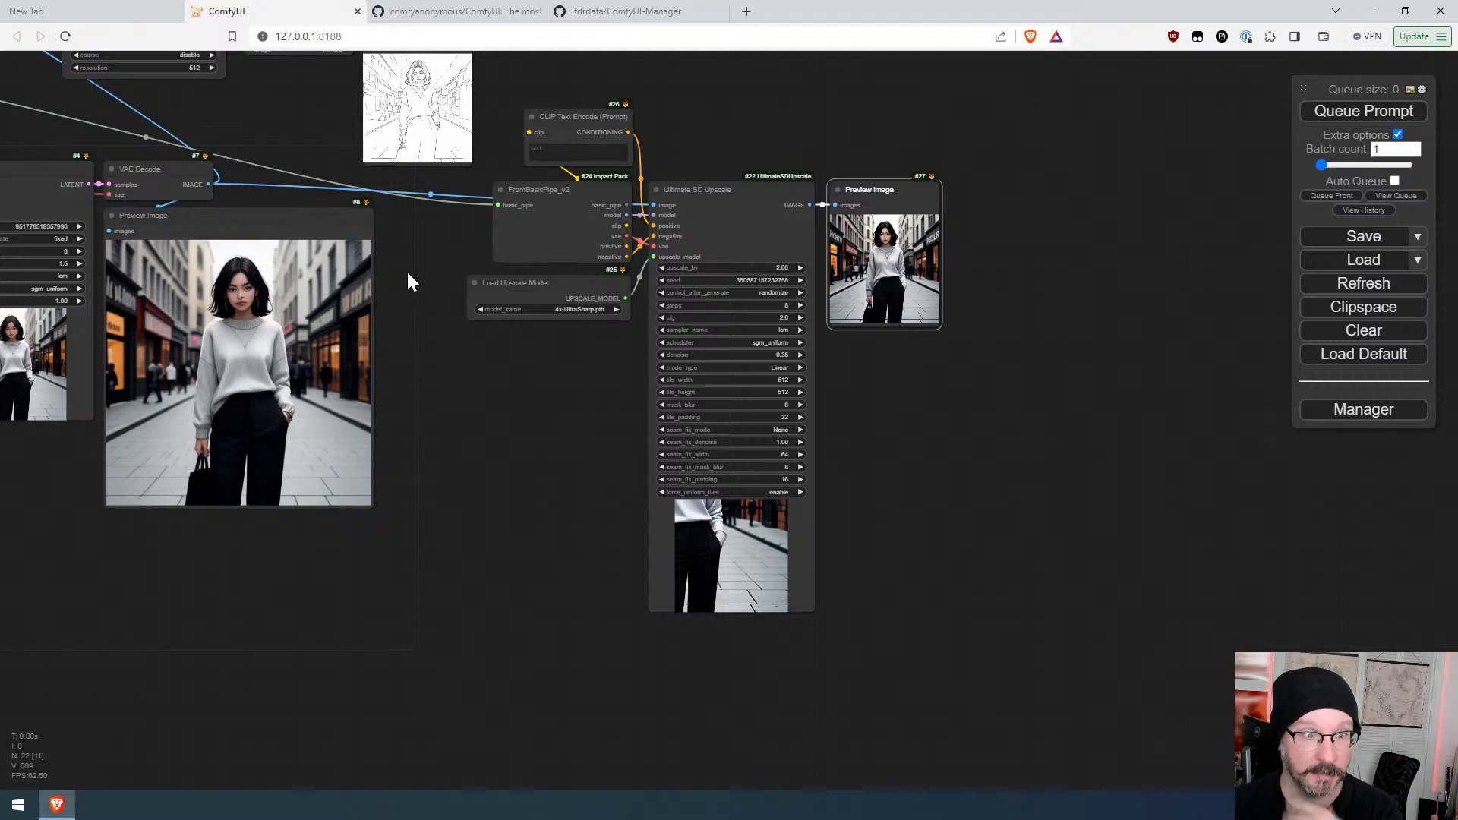
Step: Enlarge the Preview Image node showing the Ultimate SD Upscale output
scroll(979, 245, "up", 4)
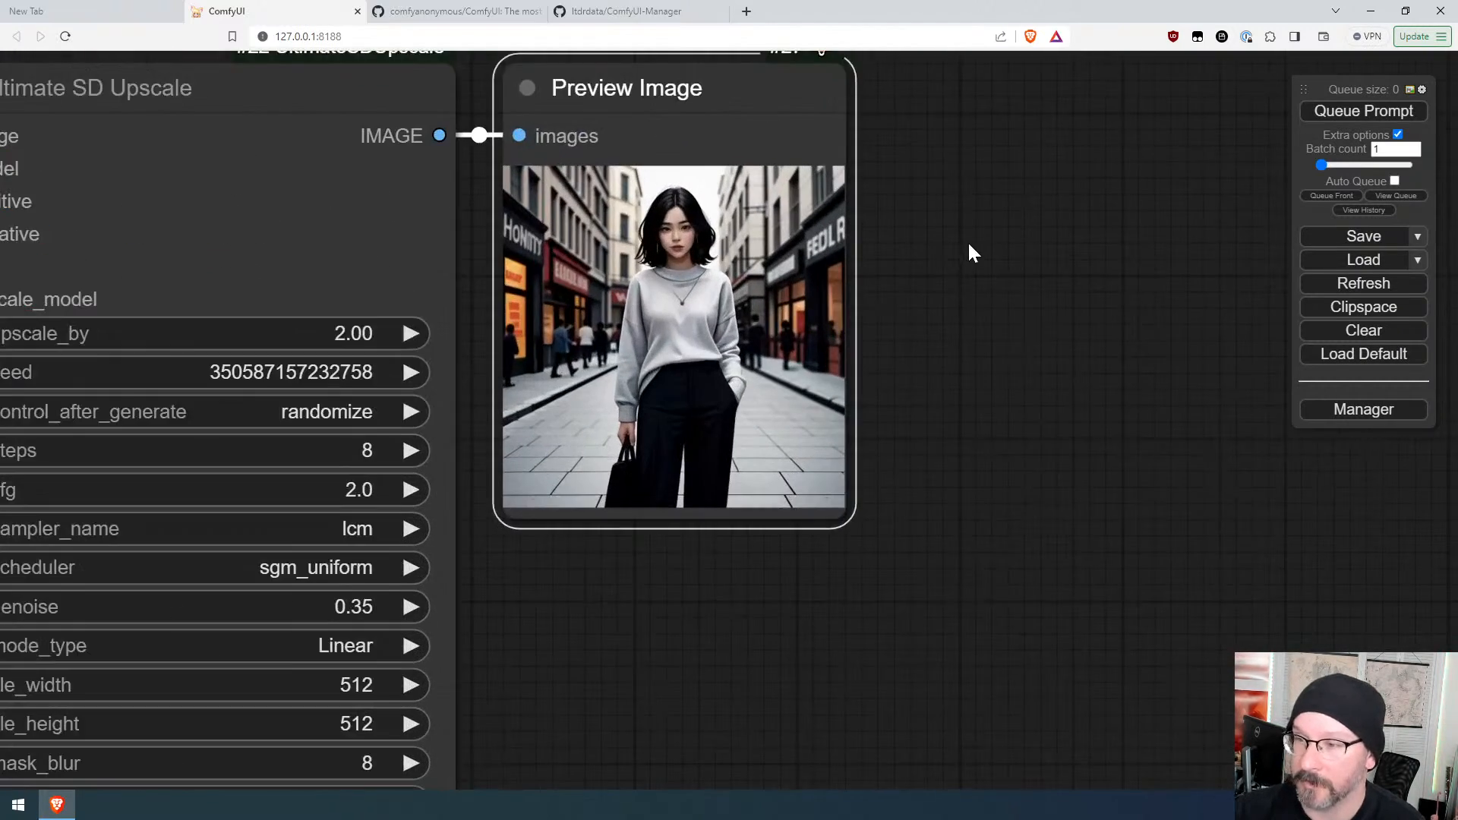
scroll(935, 266, "down", 6)
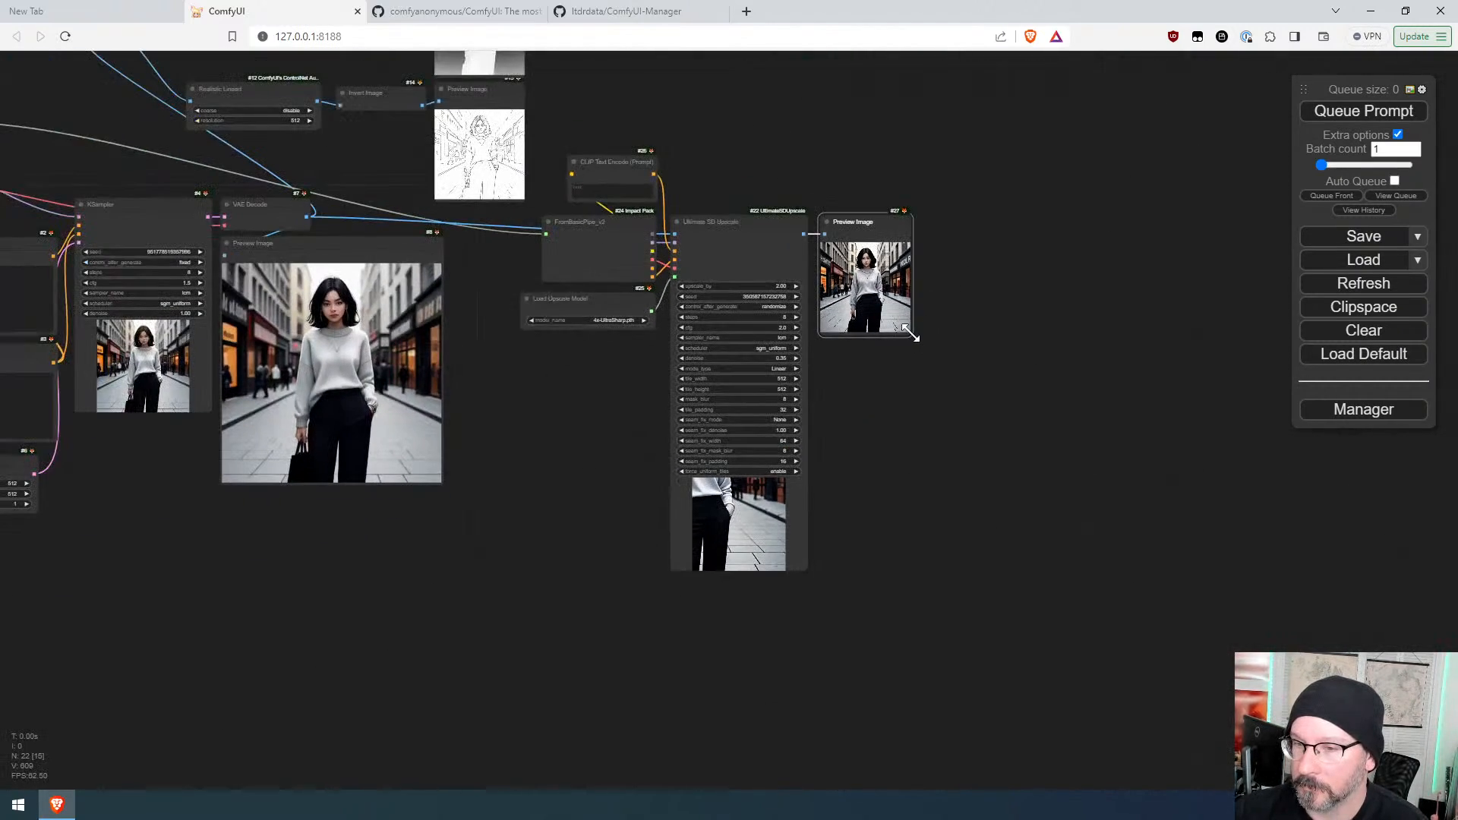
left_click_drag(911, 335, 1246, 678)
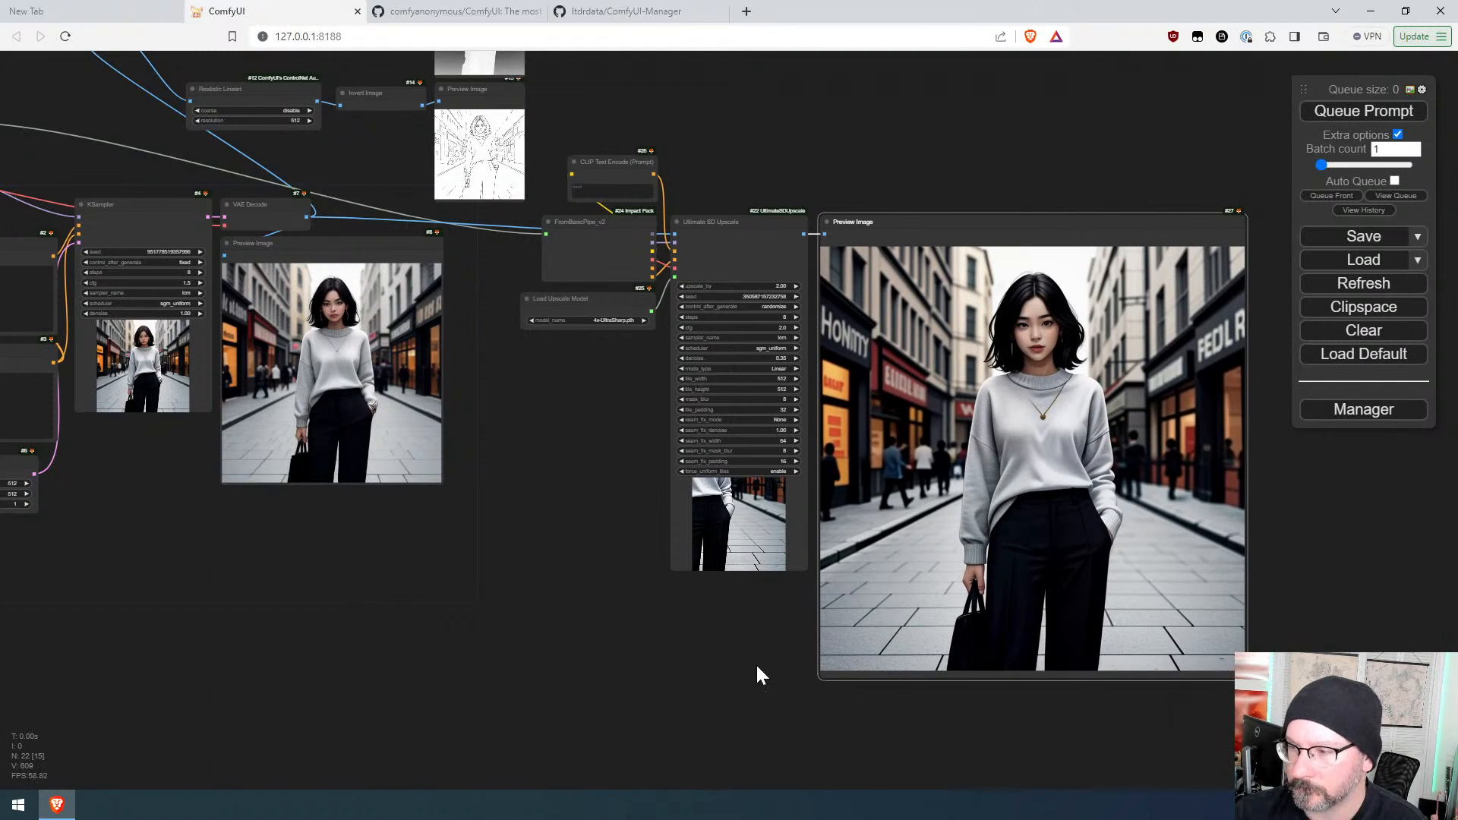
Step: Zoom in closely on the upscaled image to examine its detail against the original preview
left_click_drag(749, 647, 413, 595)
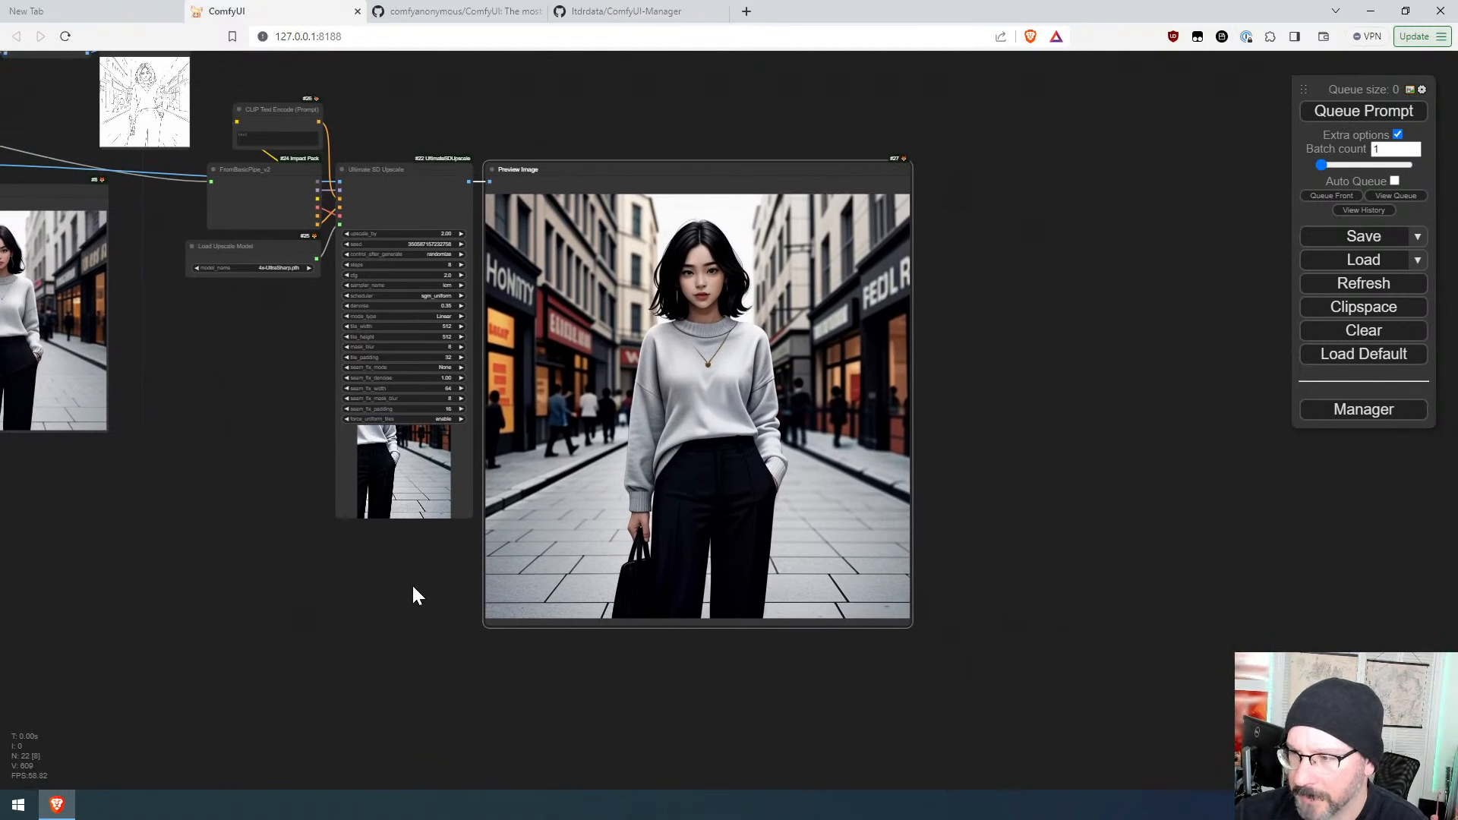
scroll(754, 356, "up", 10)
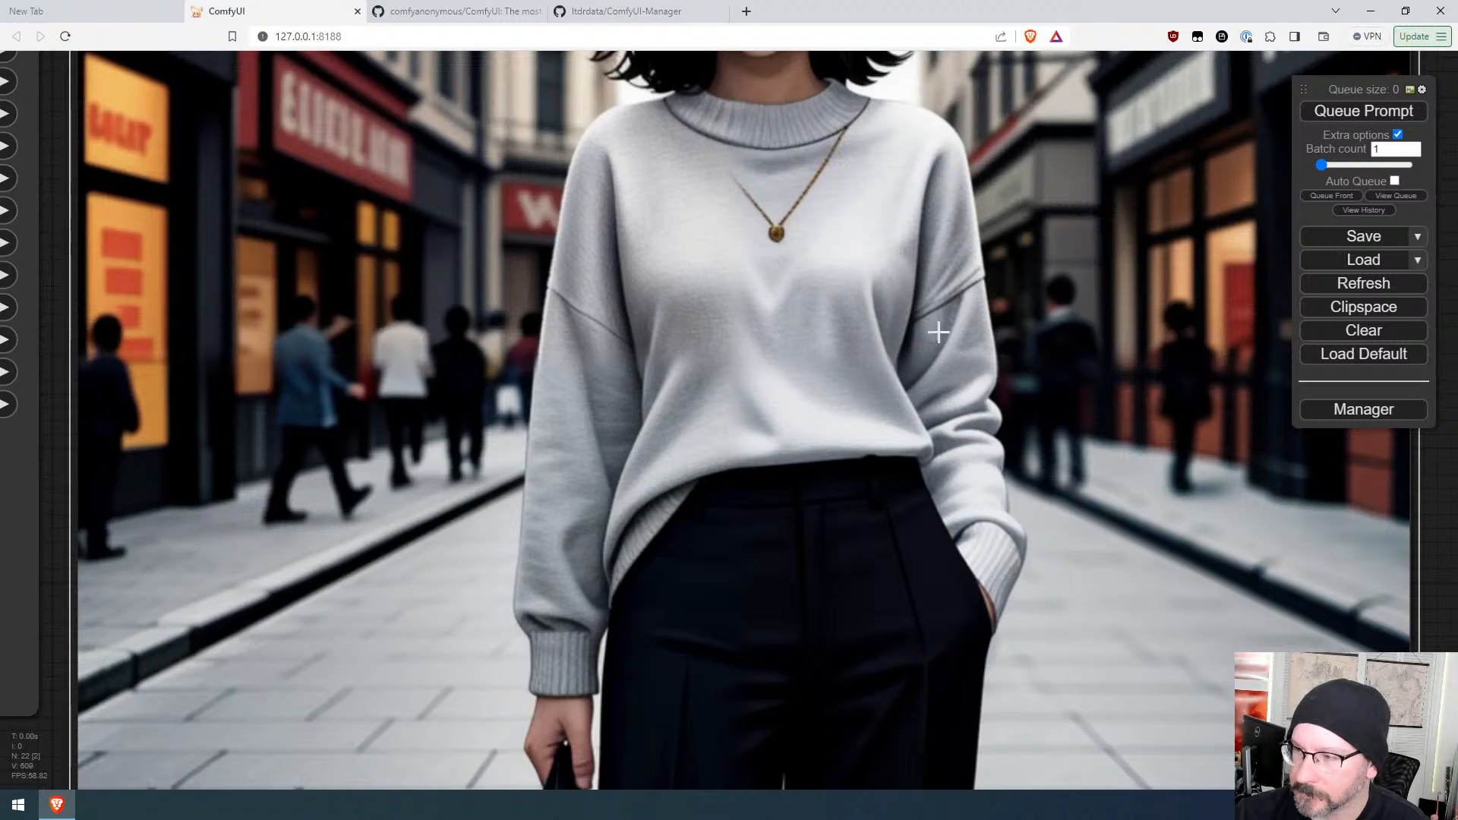
scroll(850, 478, "down", 8)
scroll(767, 291, "down", 5)
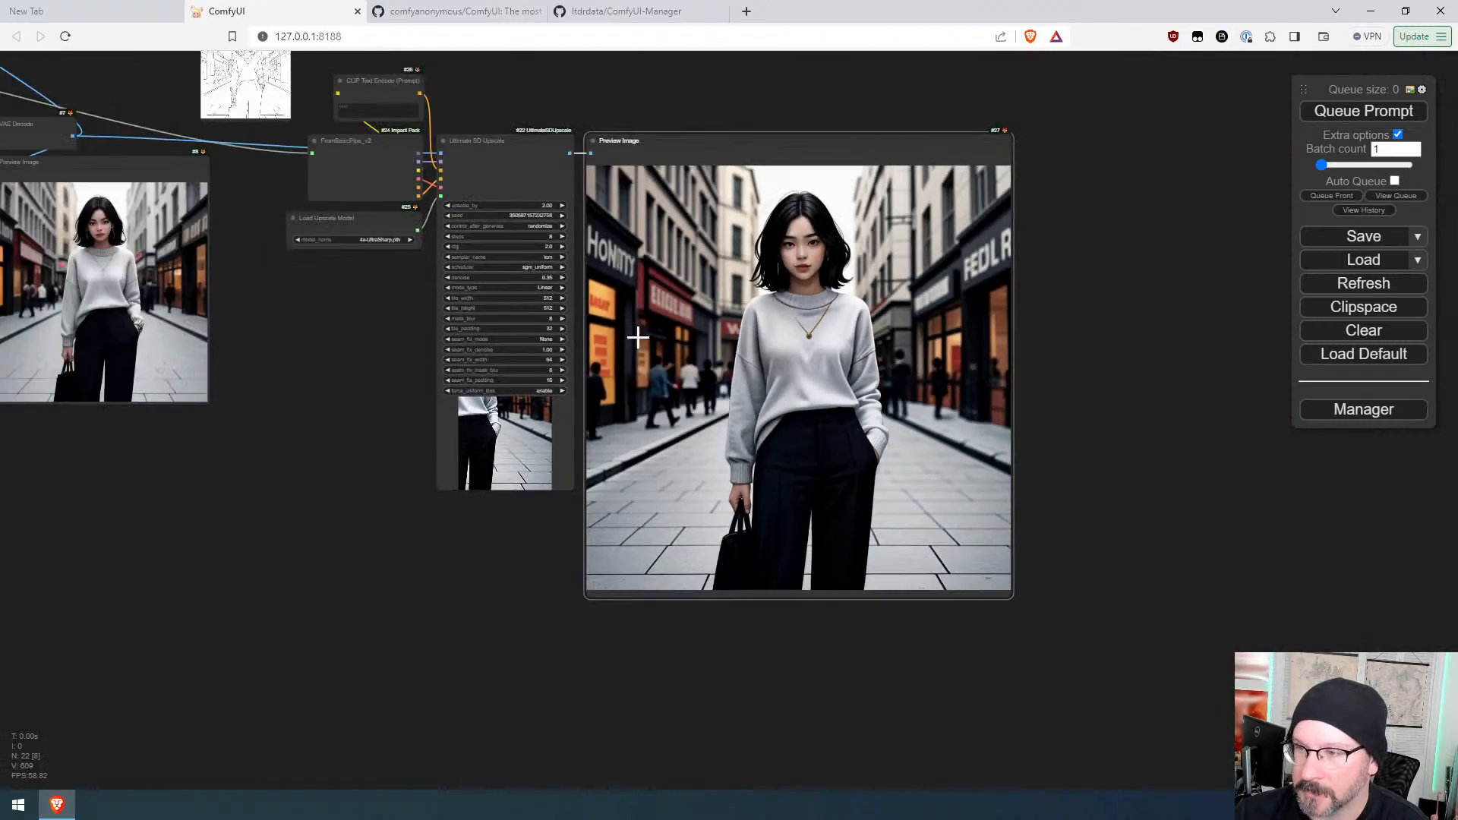
scroll(375, 332, "up", 8)
scroll(392, 341, "down", 7)
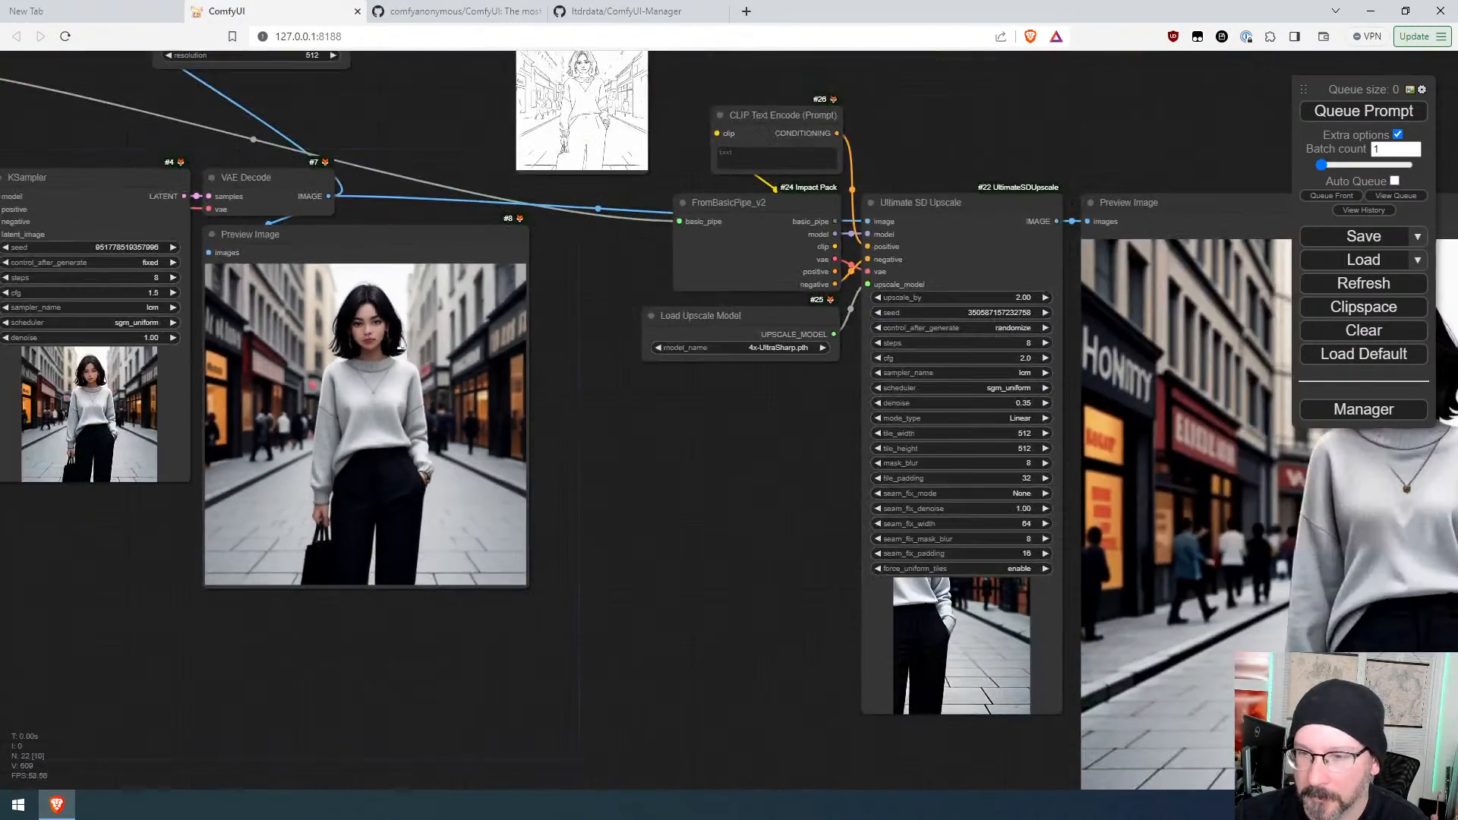
left_click_drag(686, 451, 485, 441)
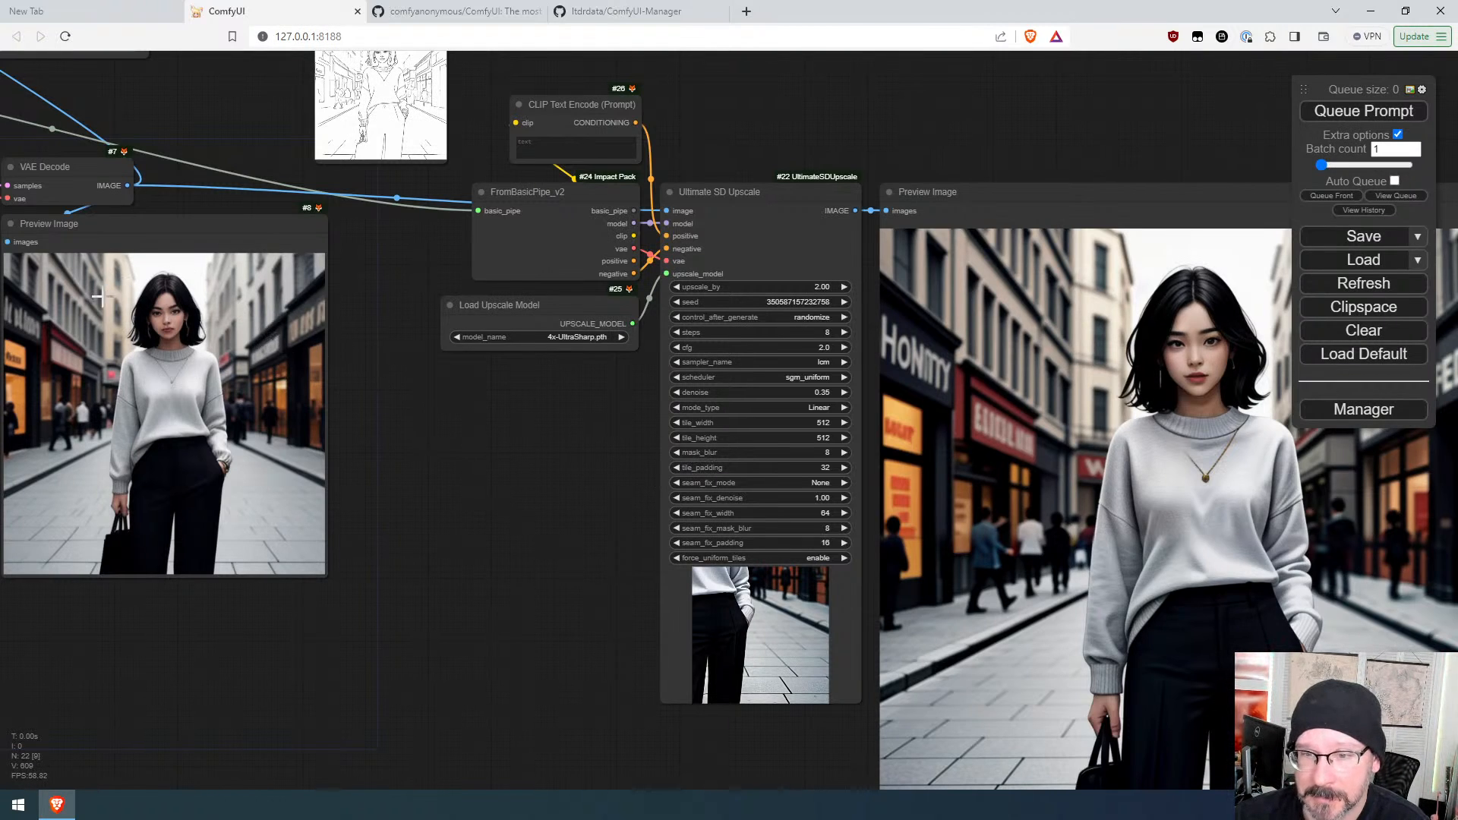
scroll(1077, 497, "down", 3)
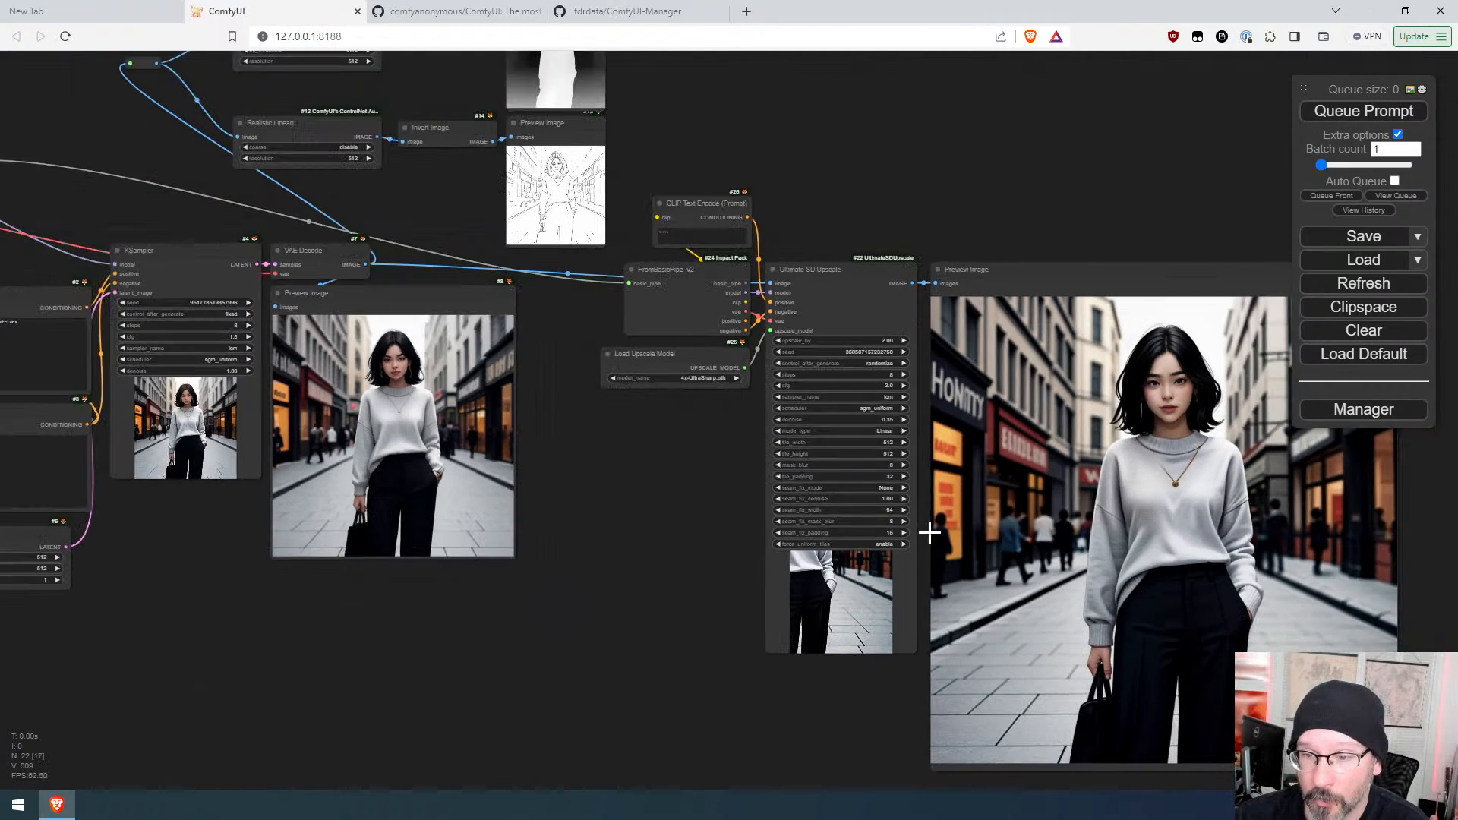
scroll(285, 453, "up", 5)
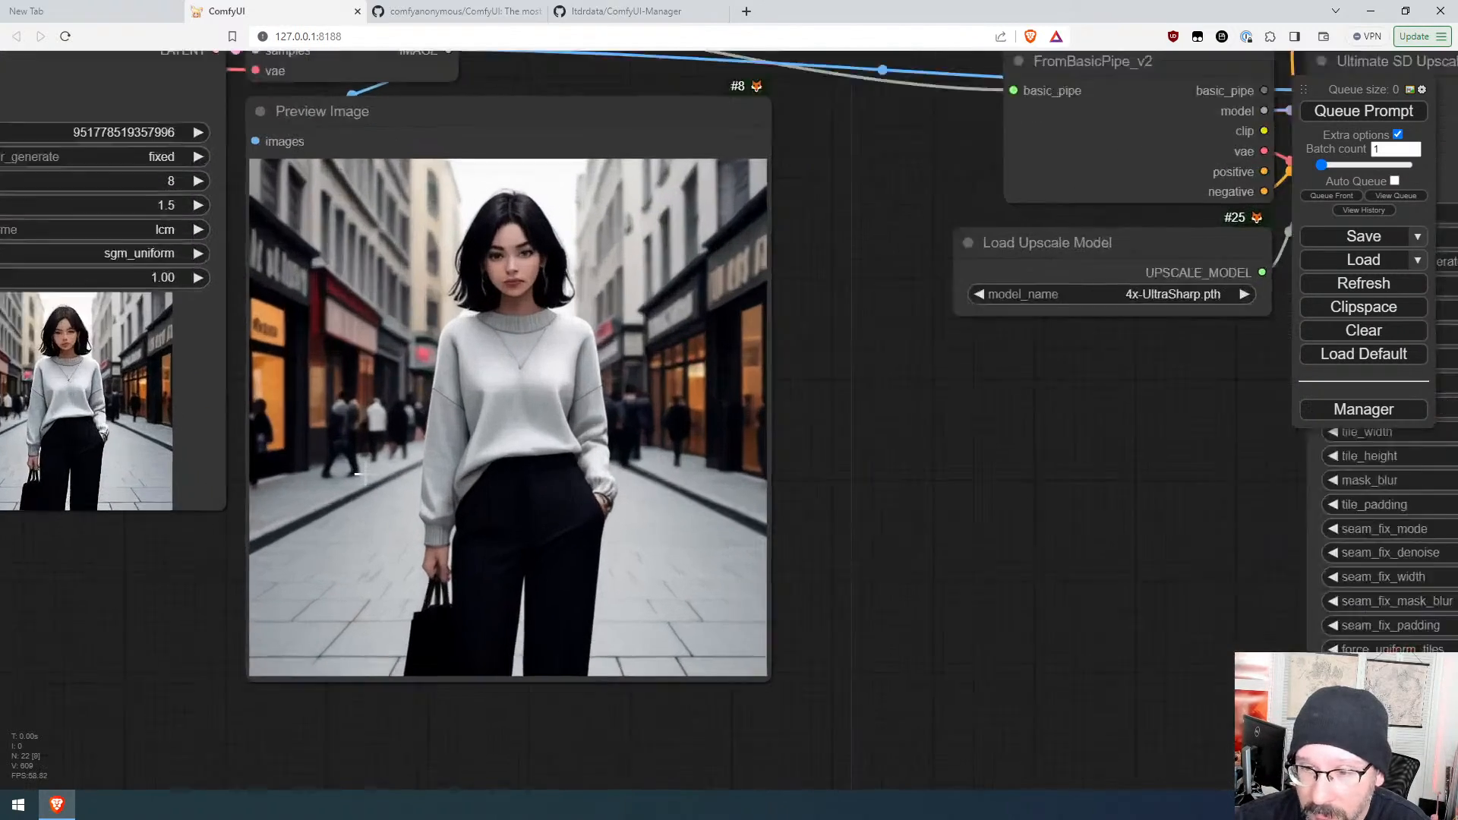
scroll(329, 417, "down", 5)
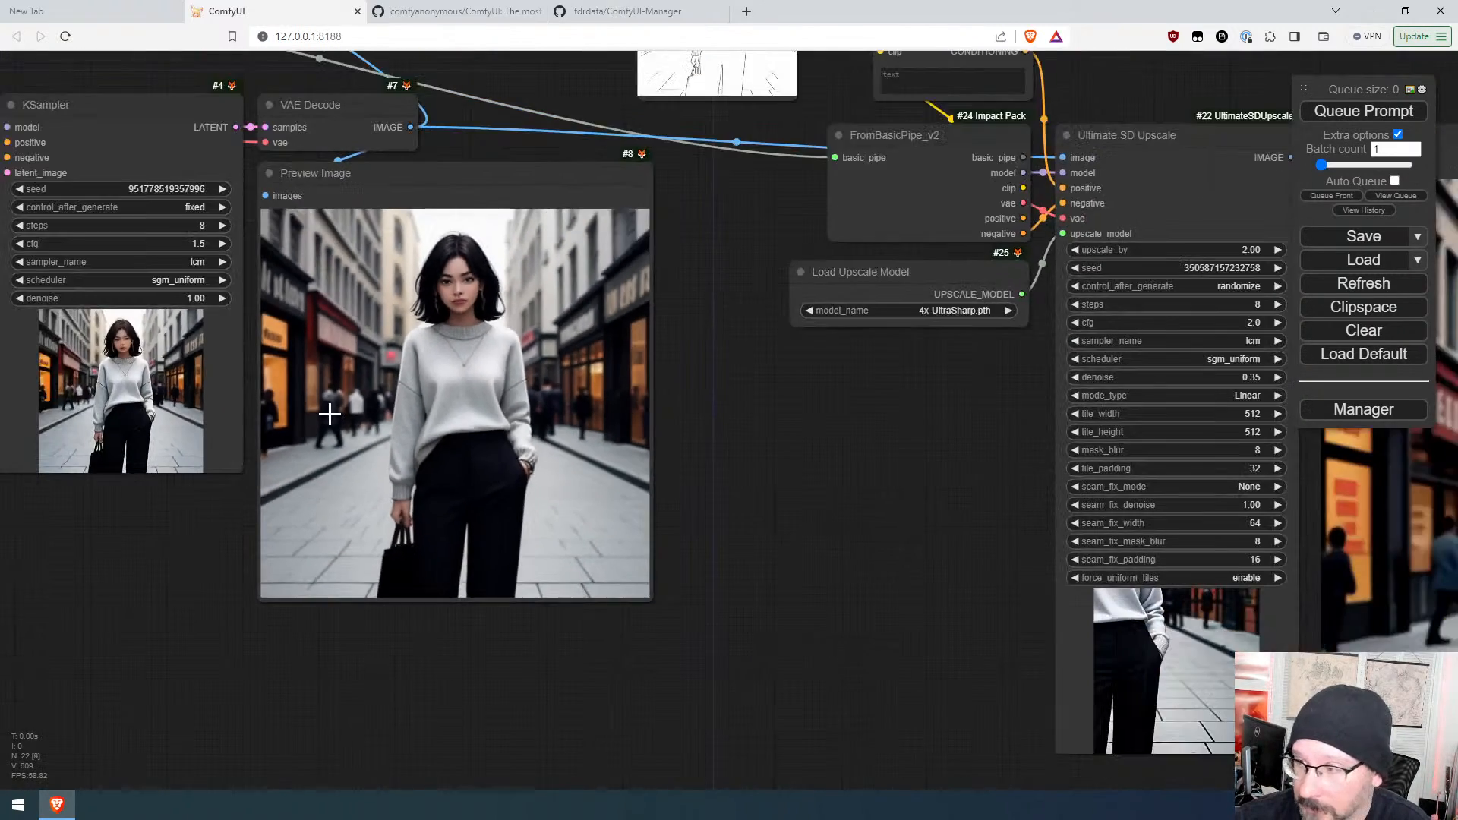
left_click_drag(1203, 544, 844, 531)
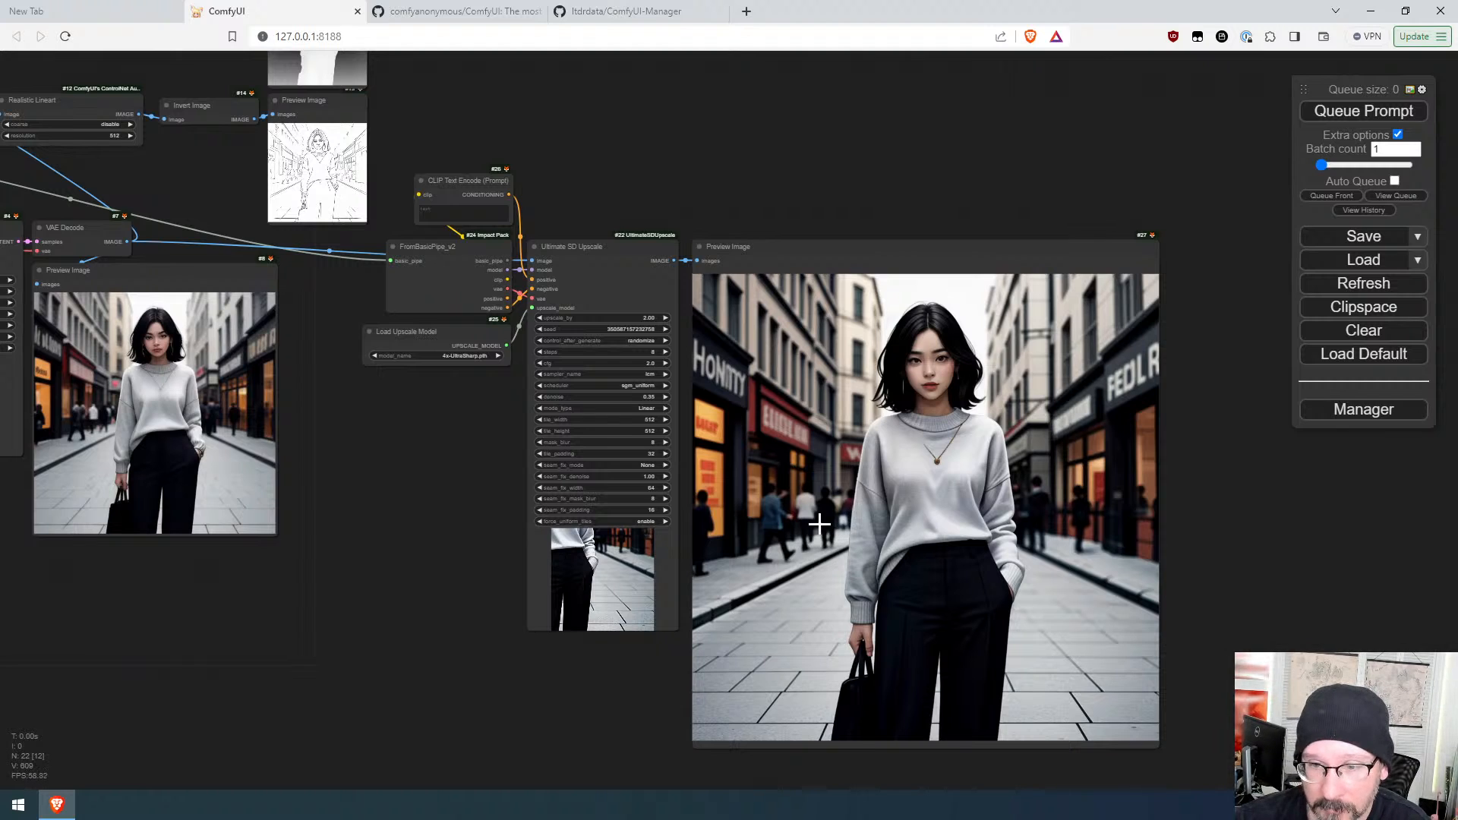
scroll(757, 546, "down", 1)
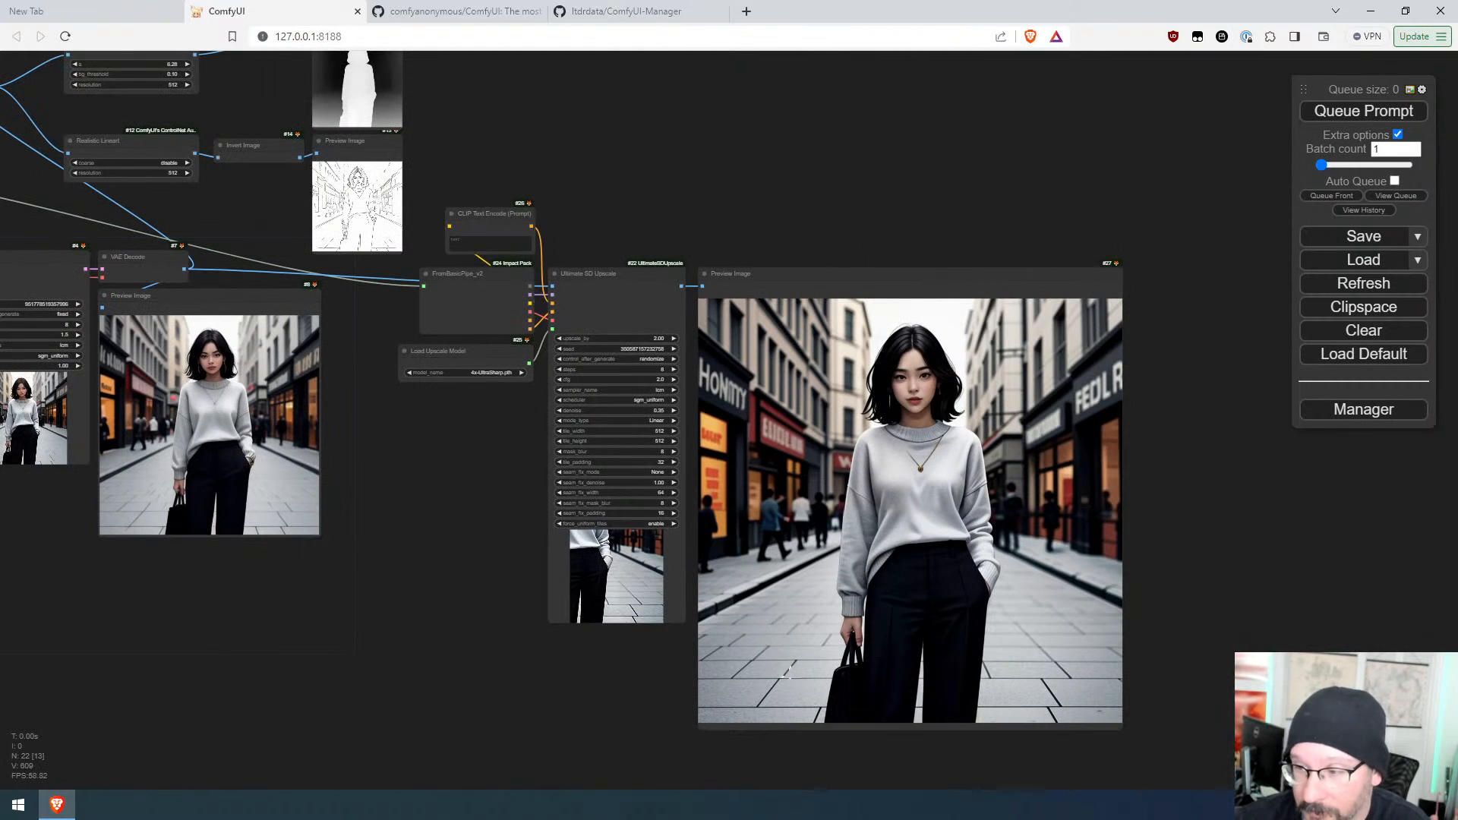
scroll(820, 679, "up", 10)
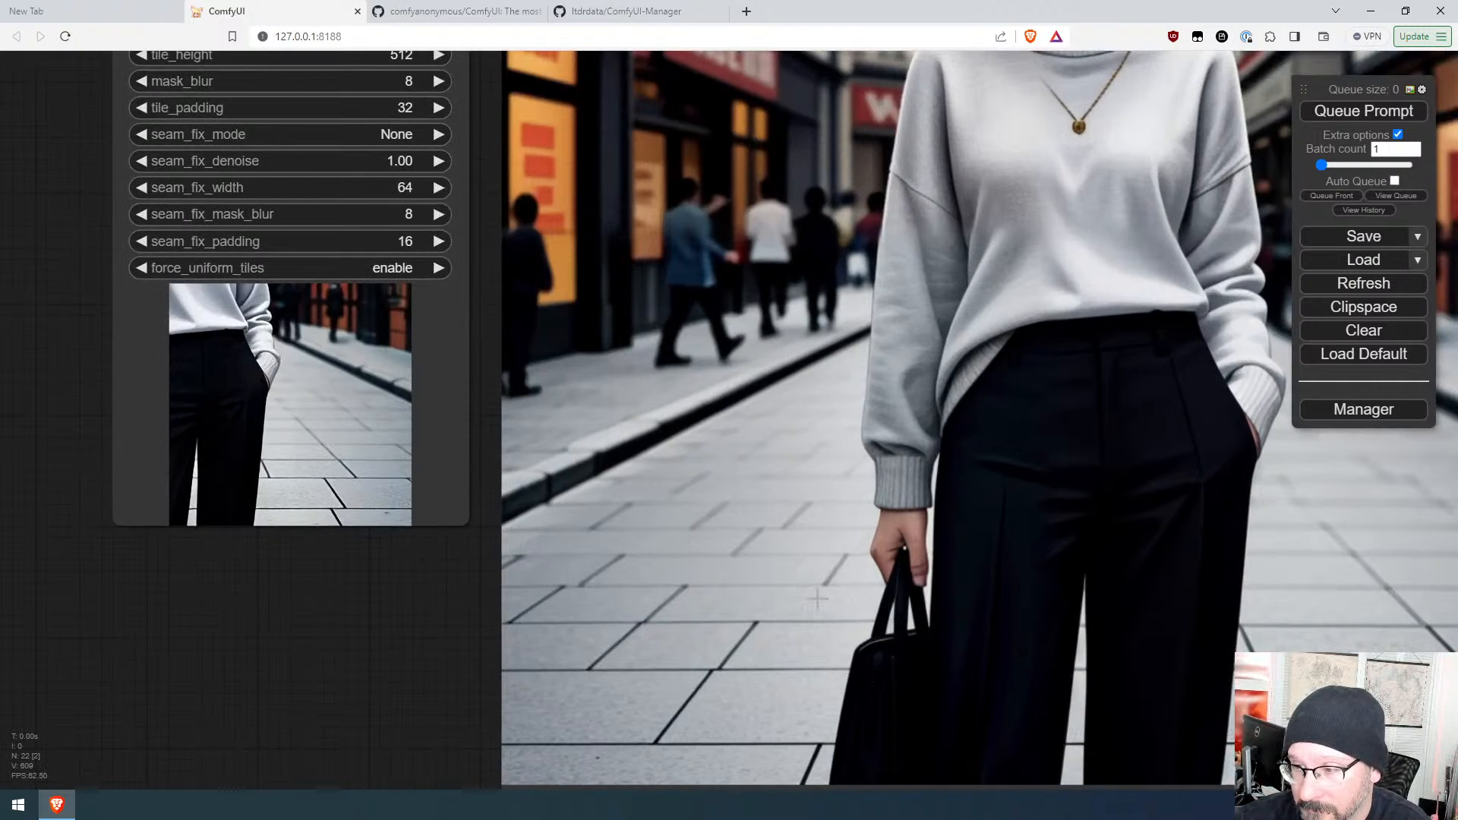
scroll(817, 599, "down", 7)
scroll(816, 598, "down", 3)
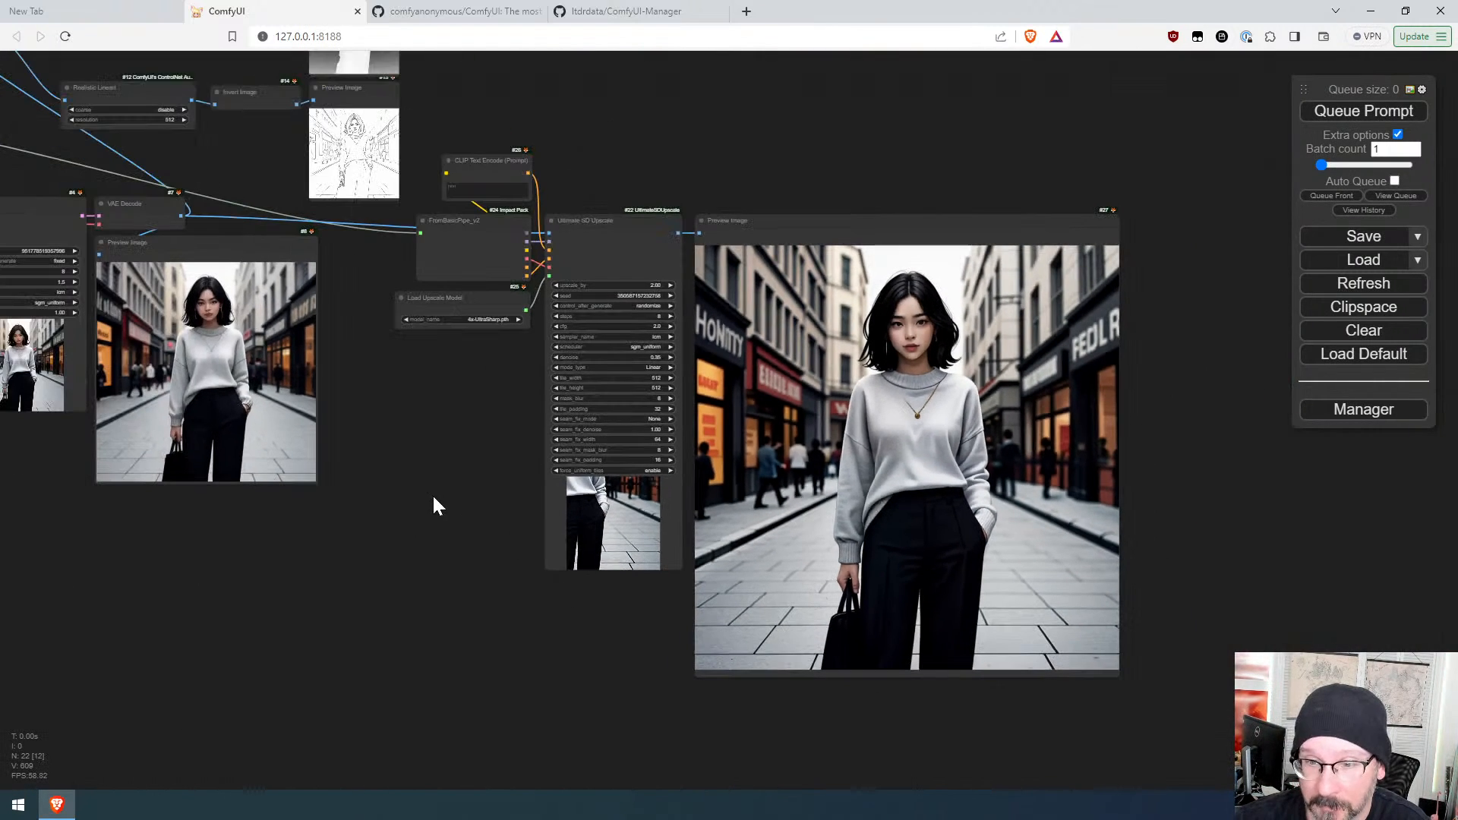
left_click_drag(434, 498, 630, 527)
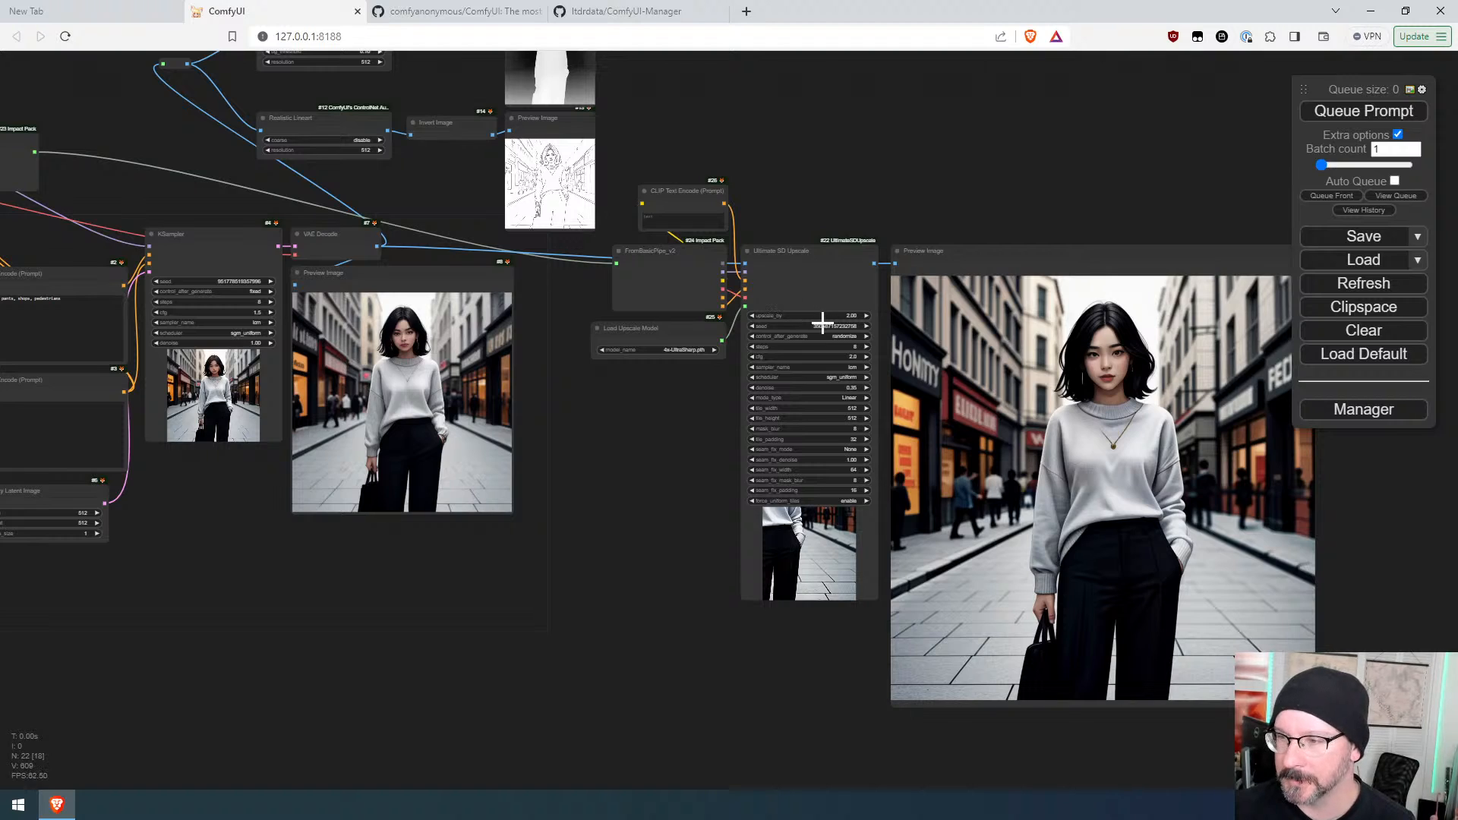
Step: Set Ultimate SD Upscale's upscale_by to 4.00 and queue the prompt
left_click_drag(821, 317, 989, 320)
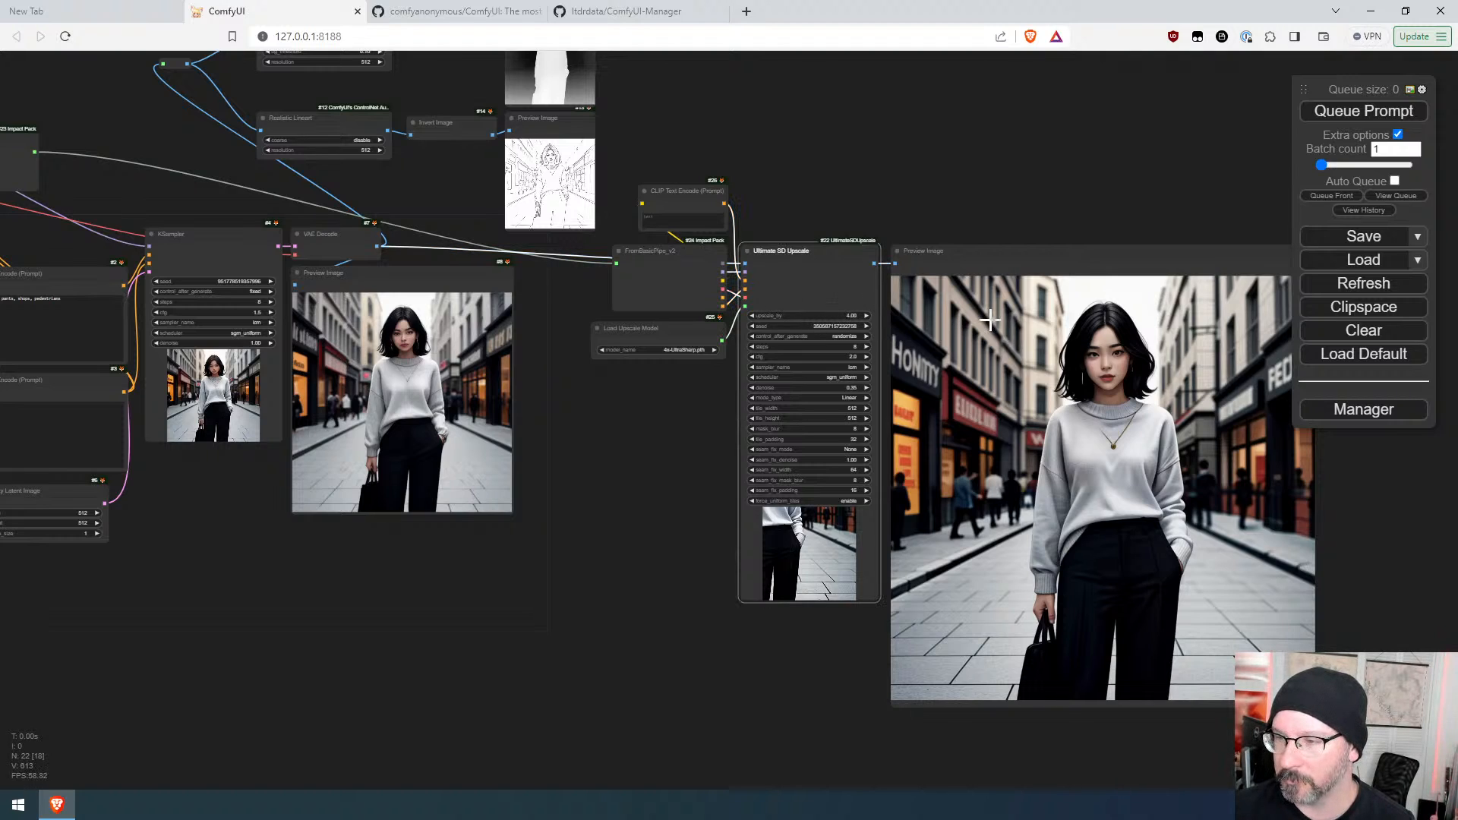
left_click(1319, 115)
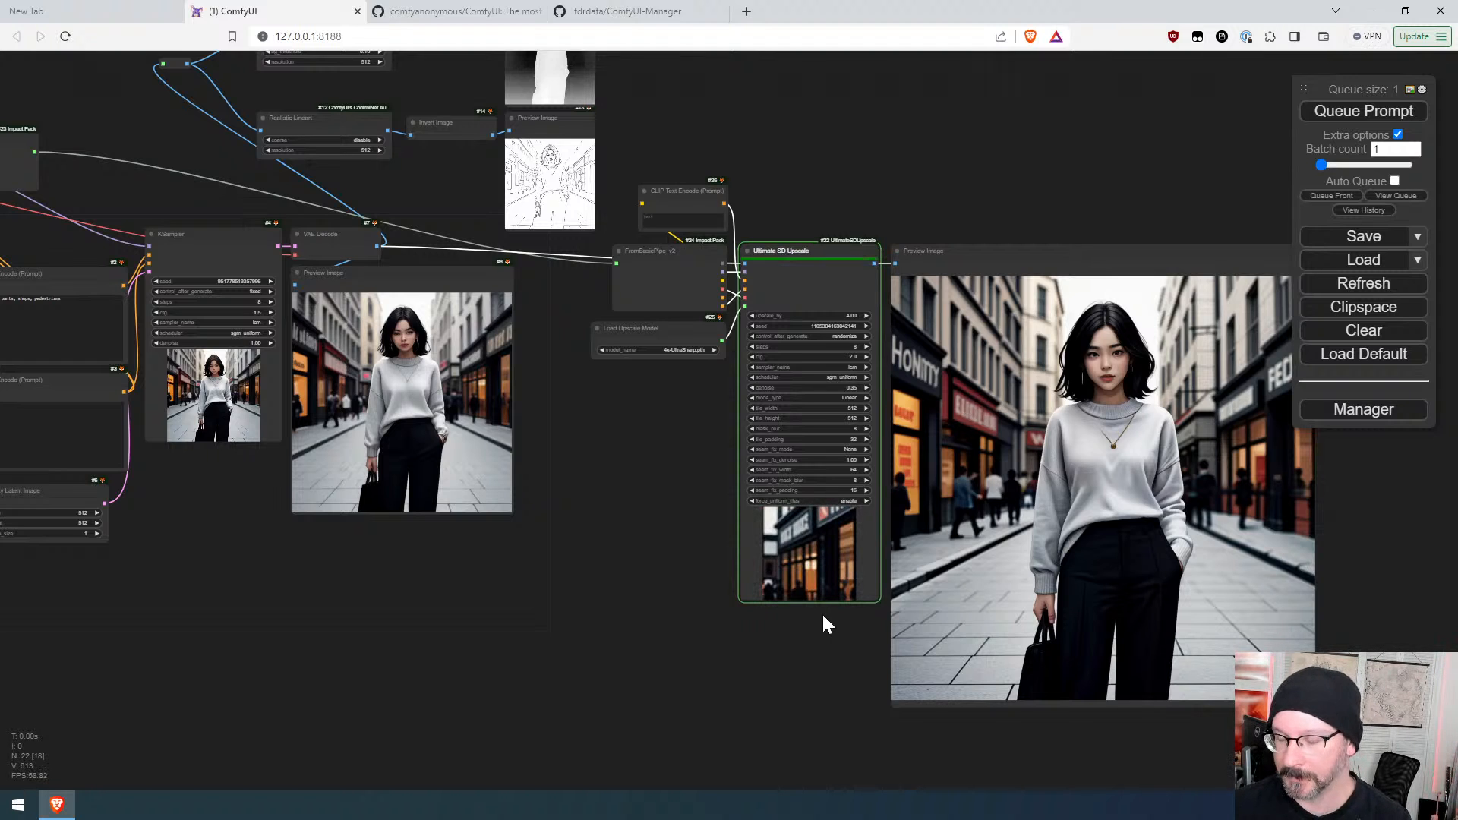
scroll(849, 675, "up", 10)
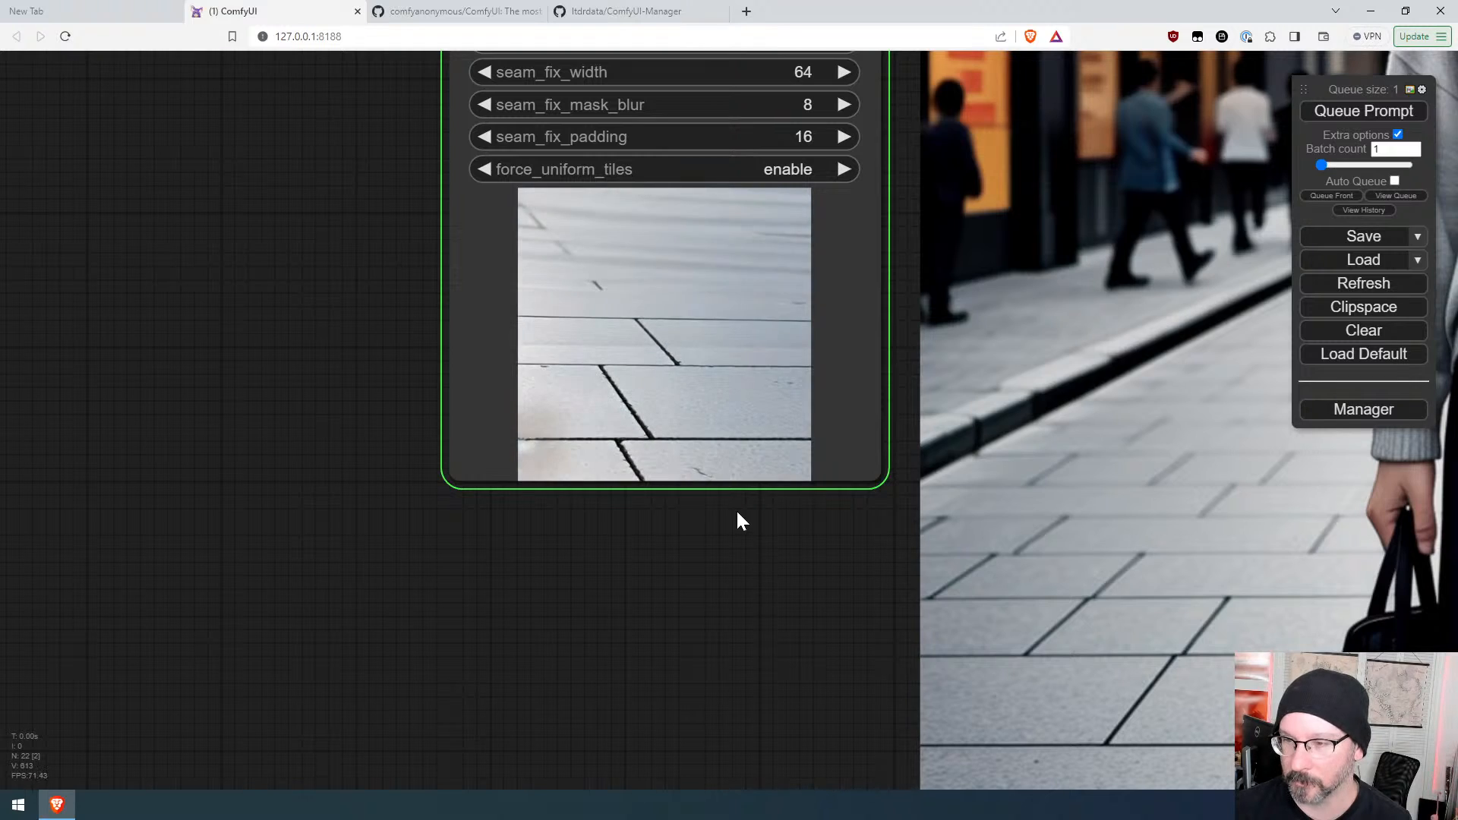
scroll(736, 509, "down", 10)
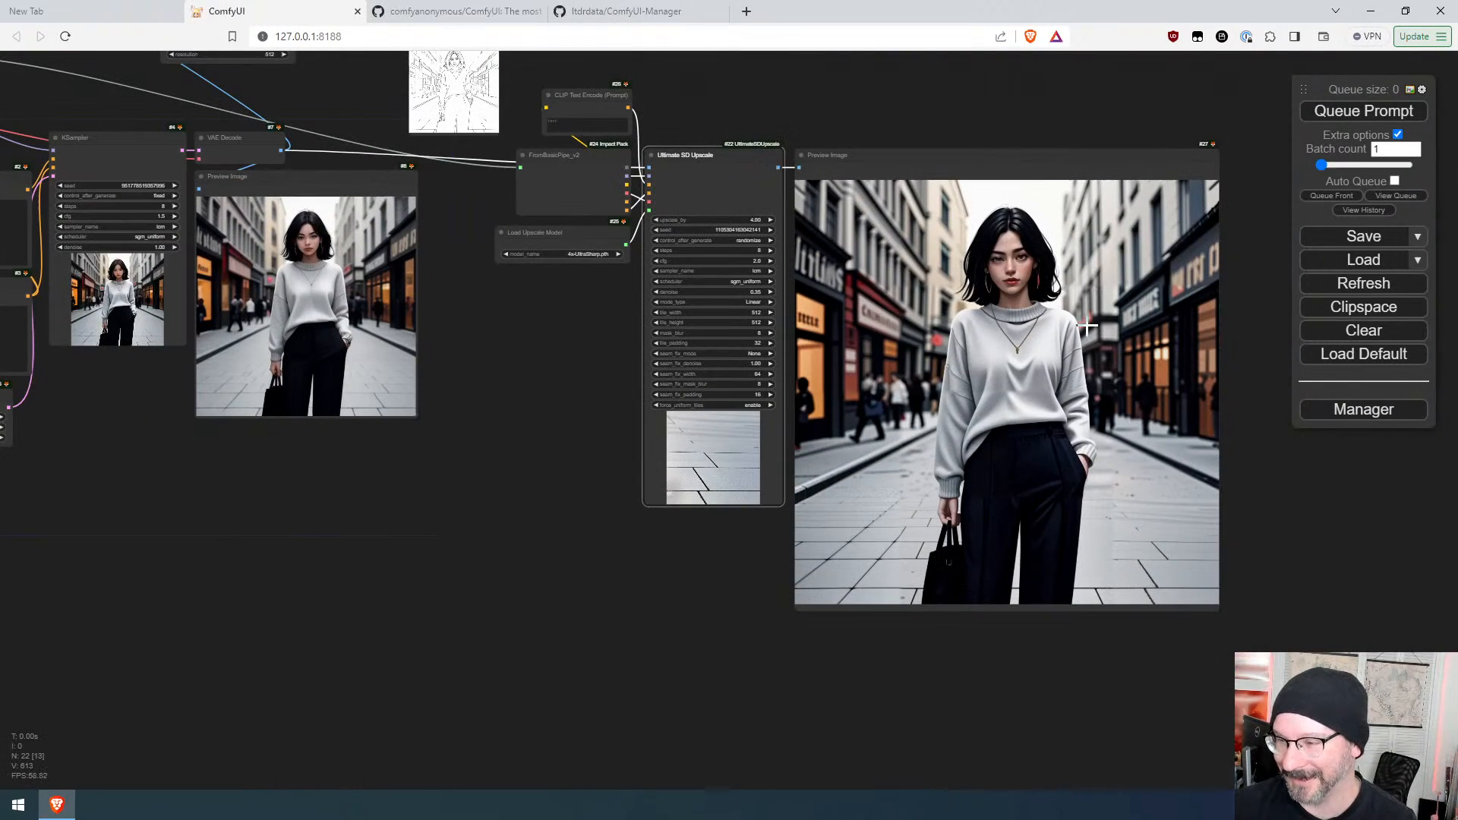
scroll(1101, 425, "up", 7)
scroll(1009, 552, "up", 3)
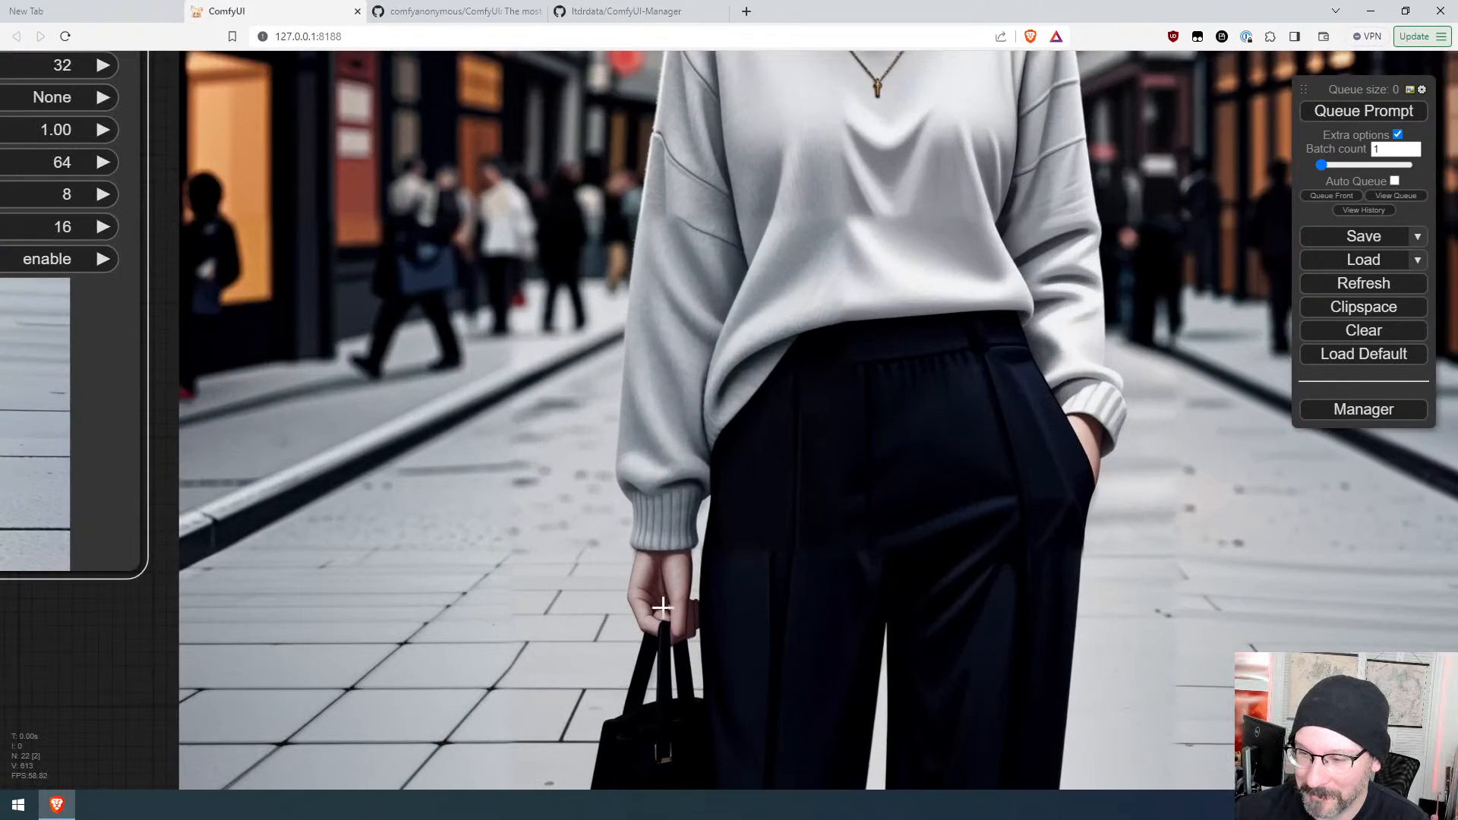
left_click_drag(960, 171, 833, 818)
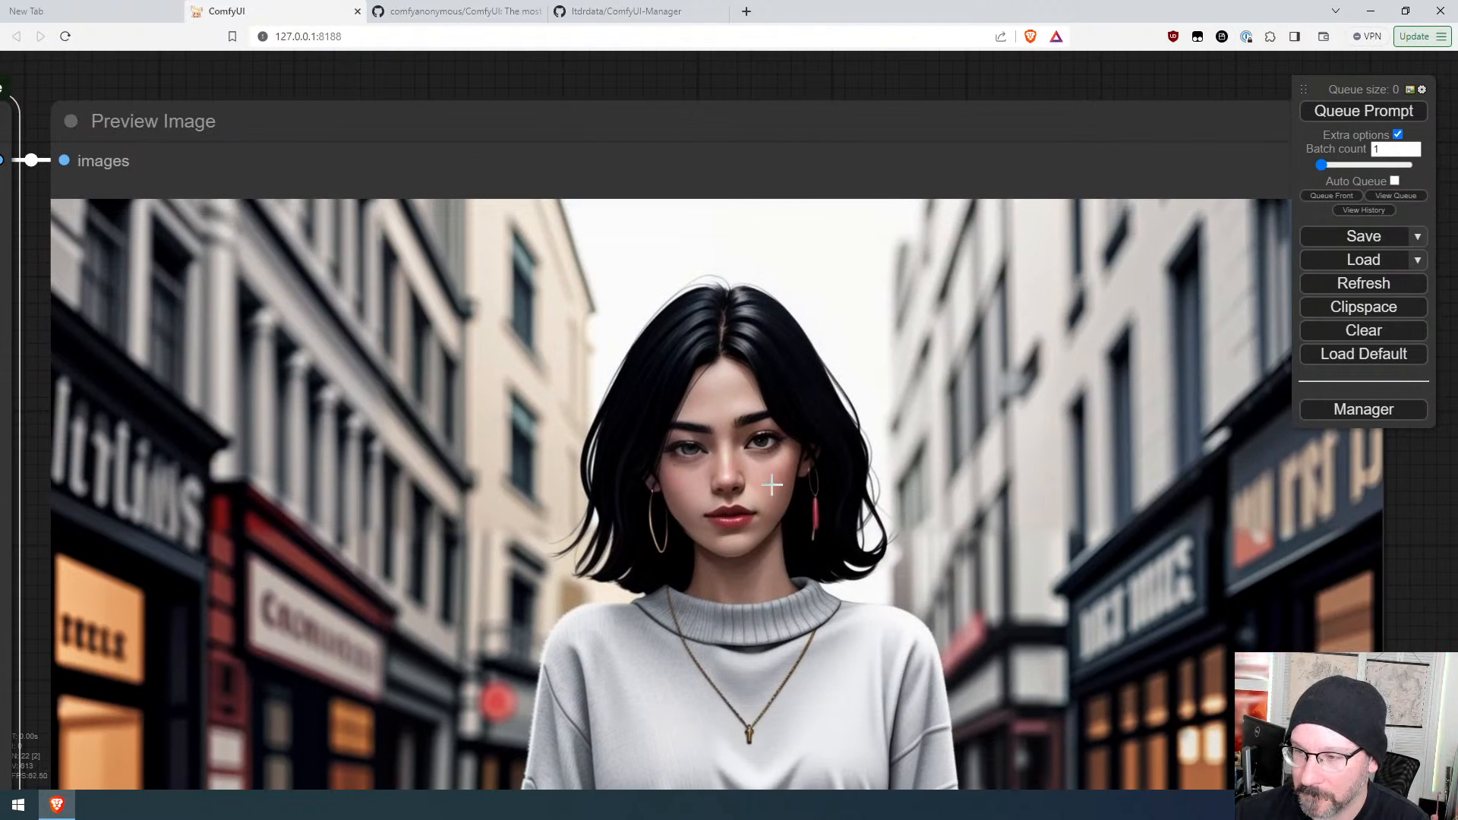
scroll(898, 432, "down", 10)
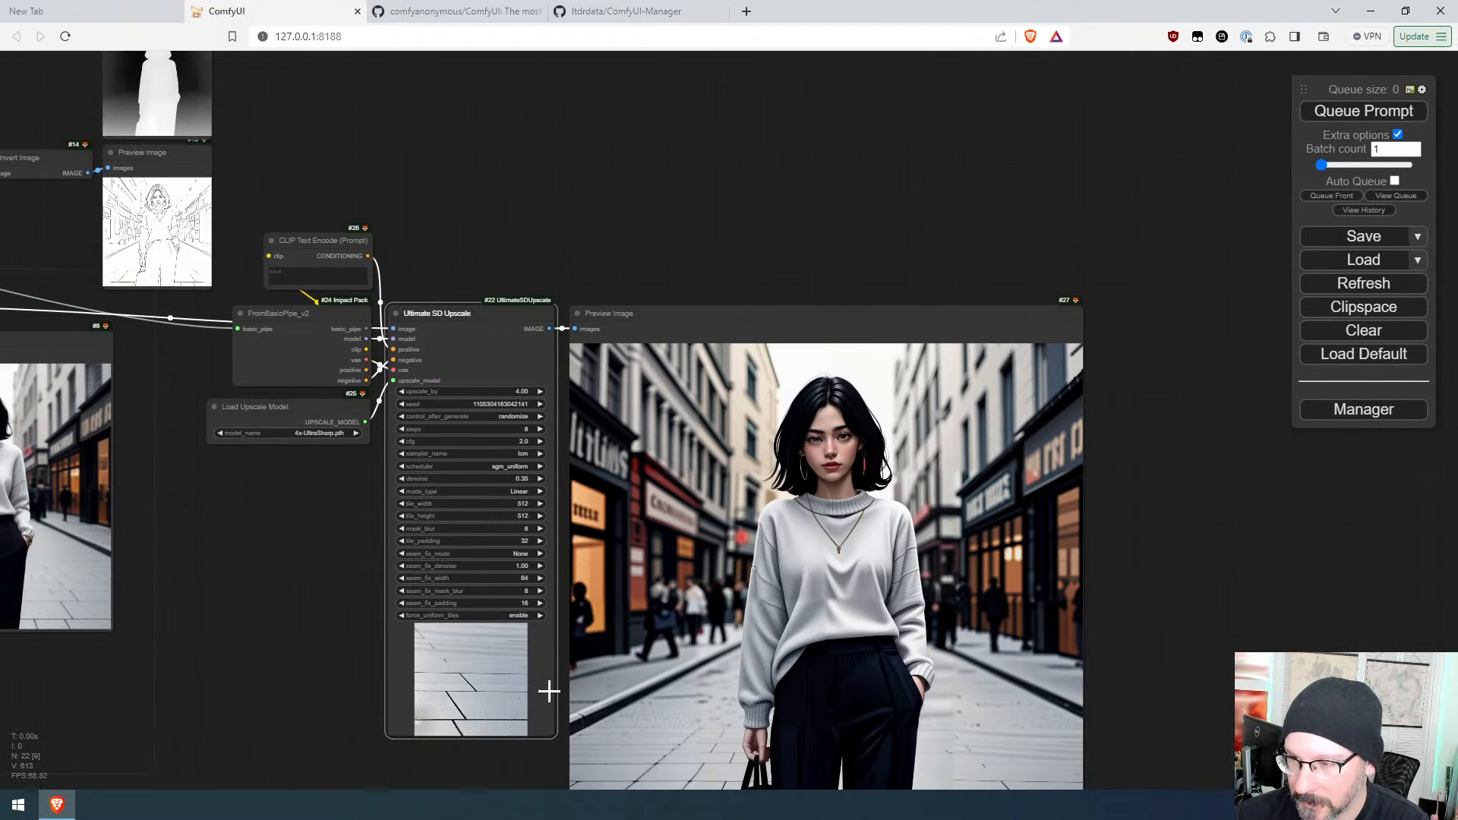
Step: Lower Ultimate SD Upscale's denoise to 0.30 and queue the prompt again
left_click_drag(367, 607, 456, 497)
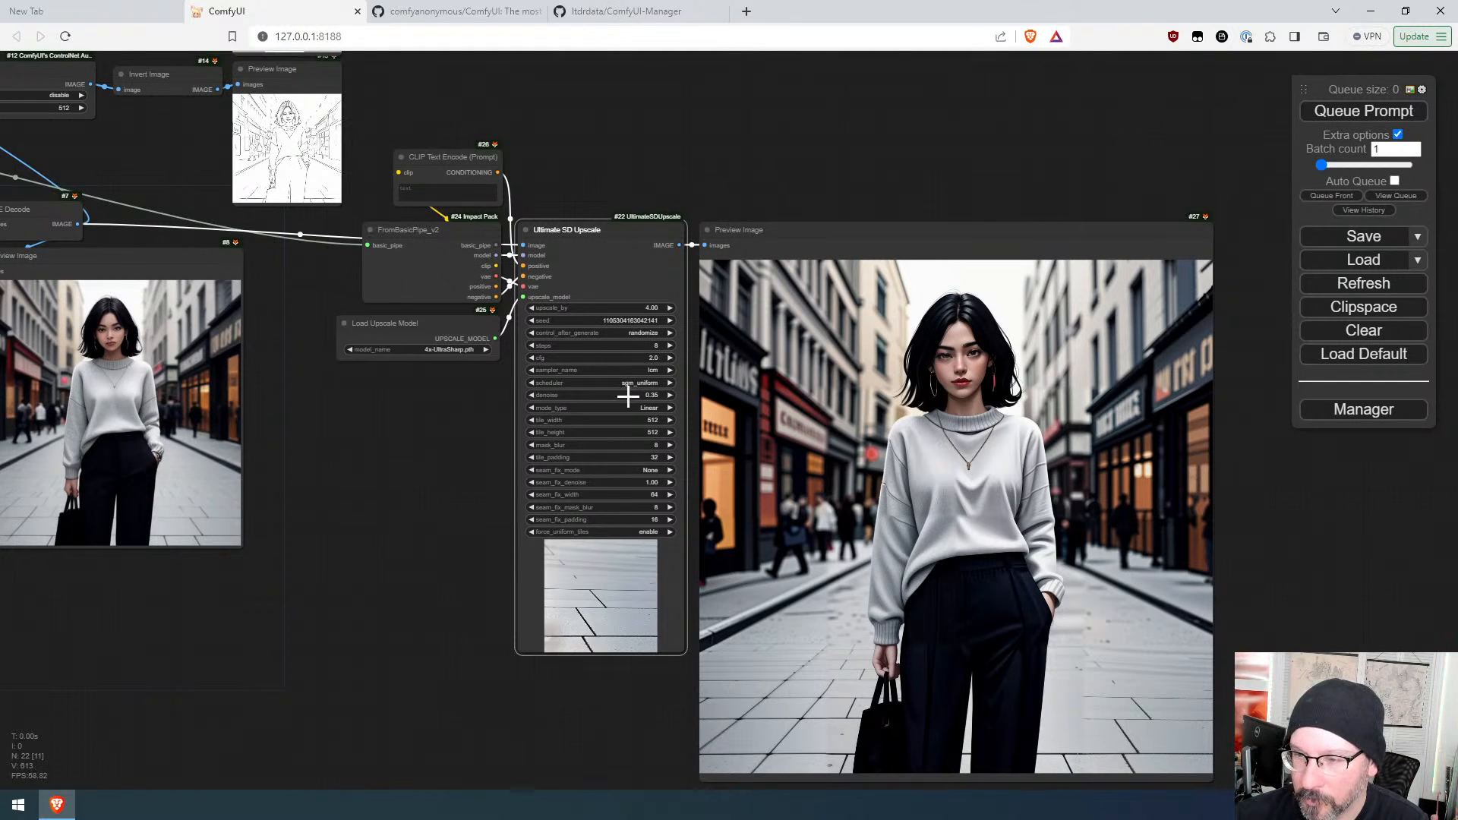
left_click(1382, 114)
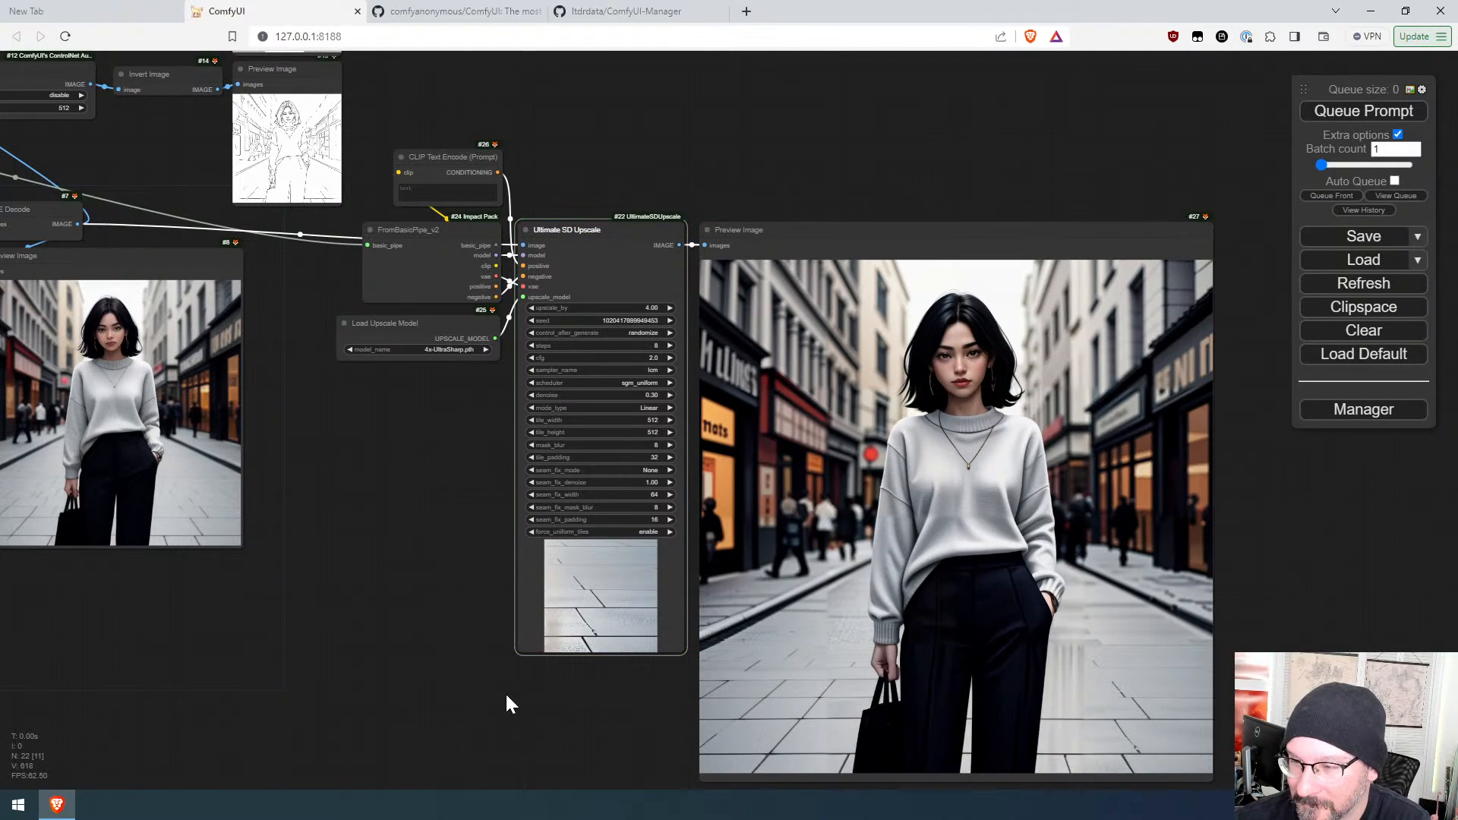
scroll(1008, 384, "up", 5)
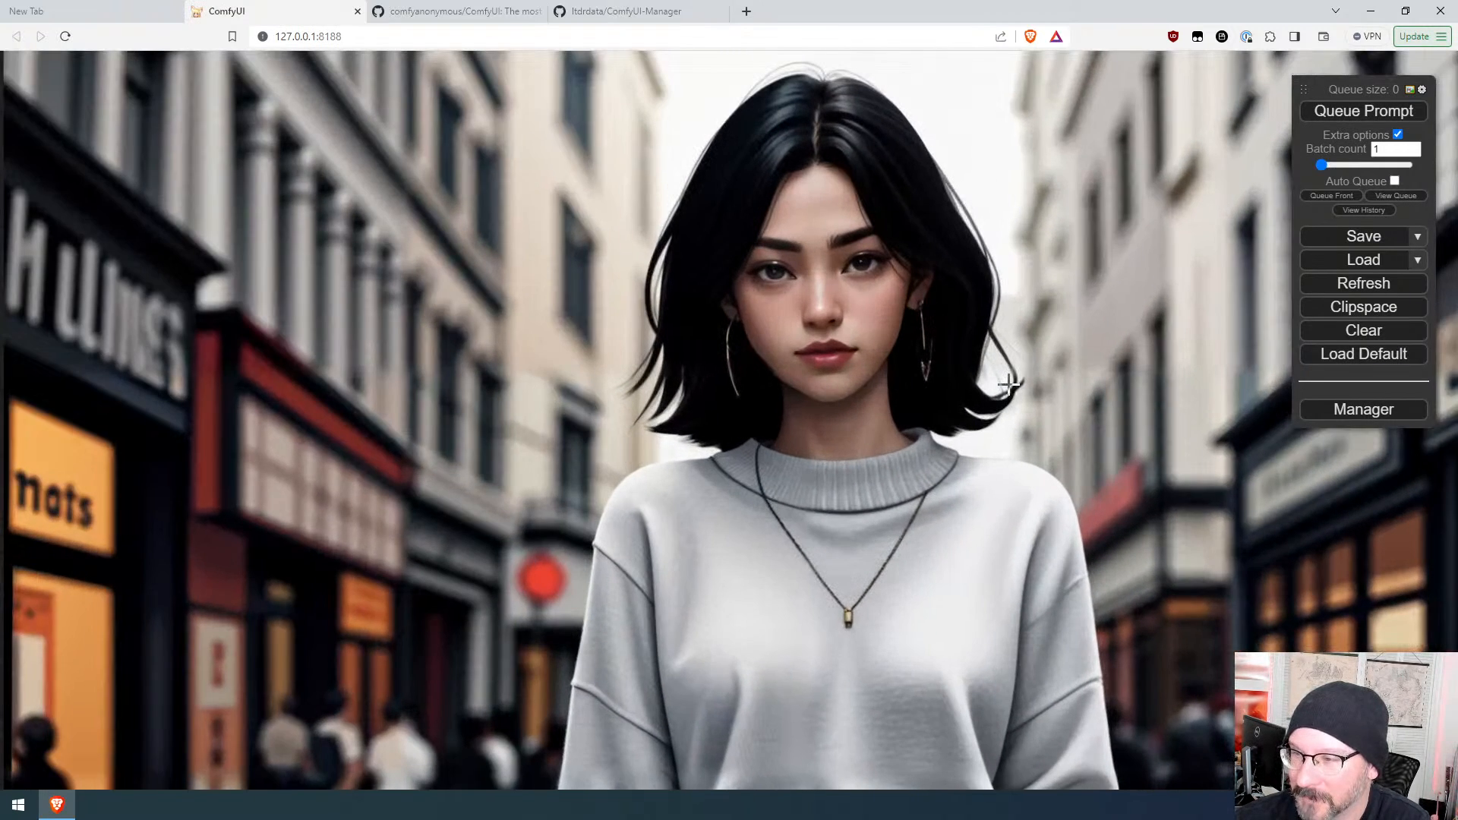
scroll(1009, 383, "down", 5)
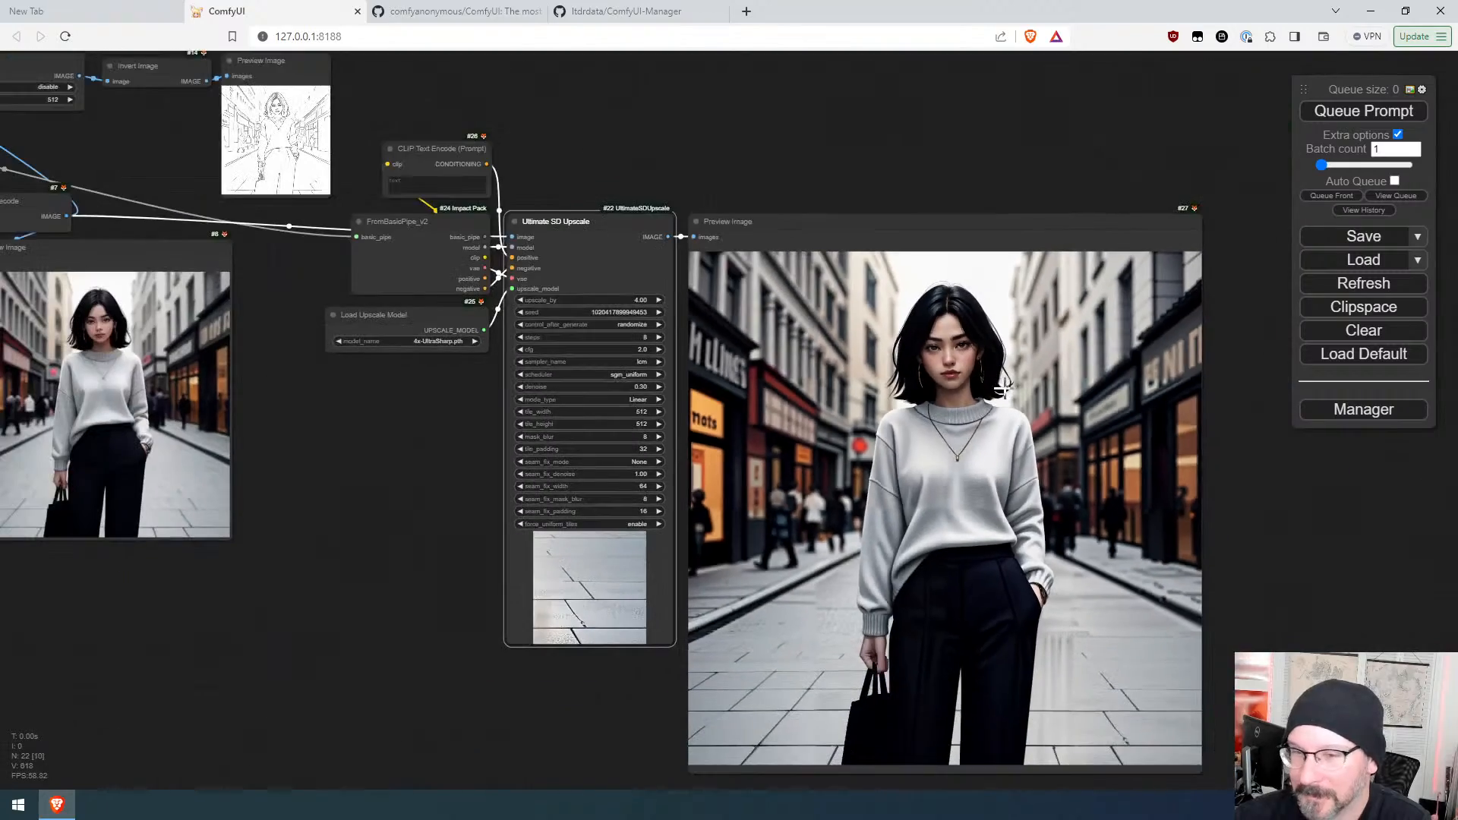
scroll(1004, 389, "up", 5)
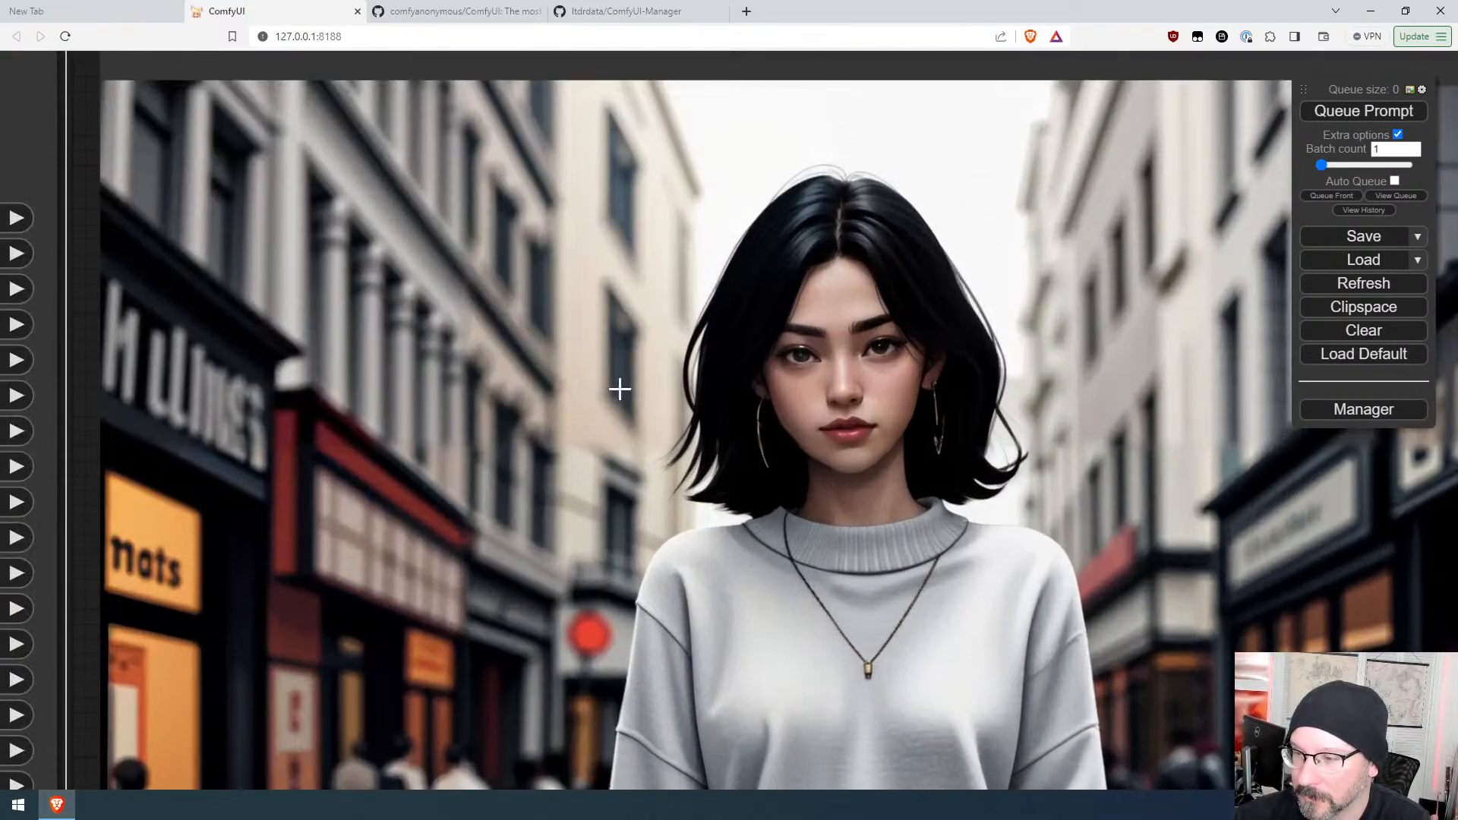
scroll(933, 305, "down", 6)
scroll(885, 508, "up", 3)
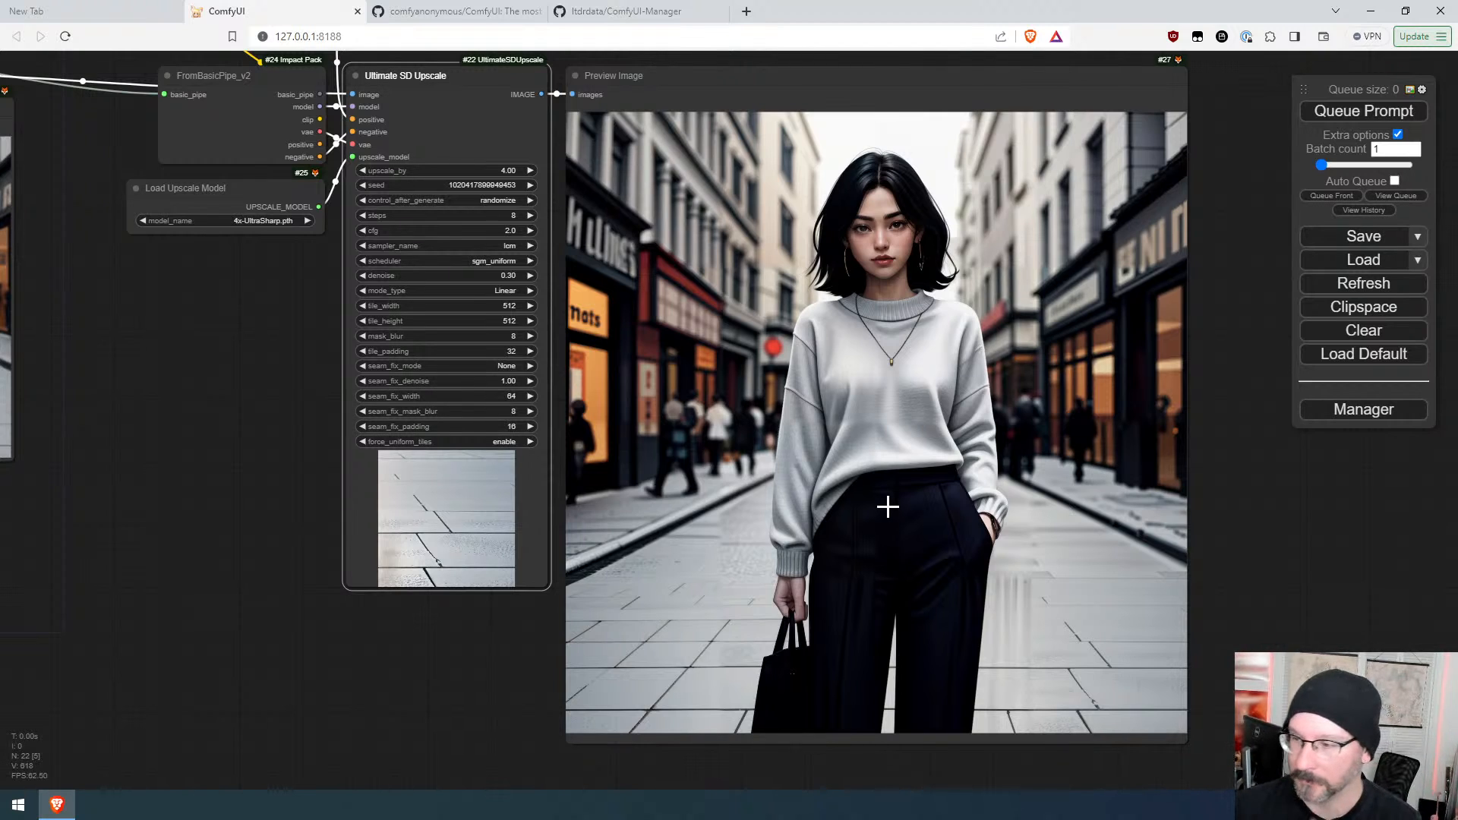
scroll(748, 593, "up", 3)
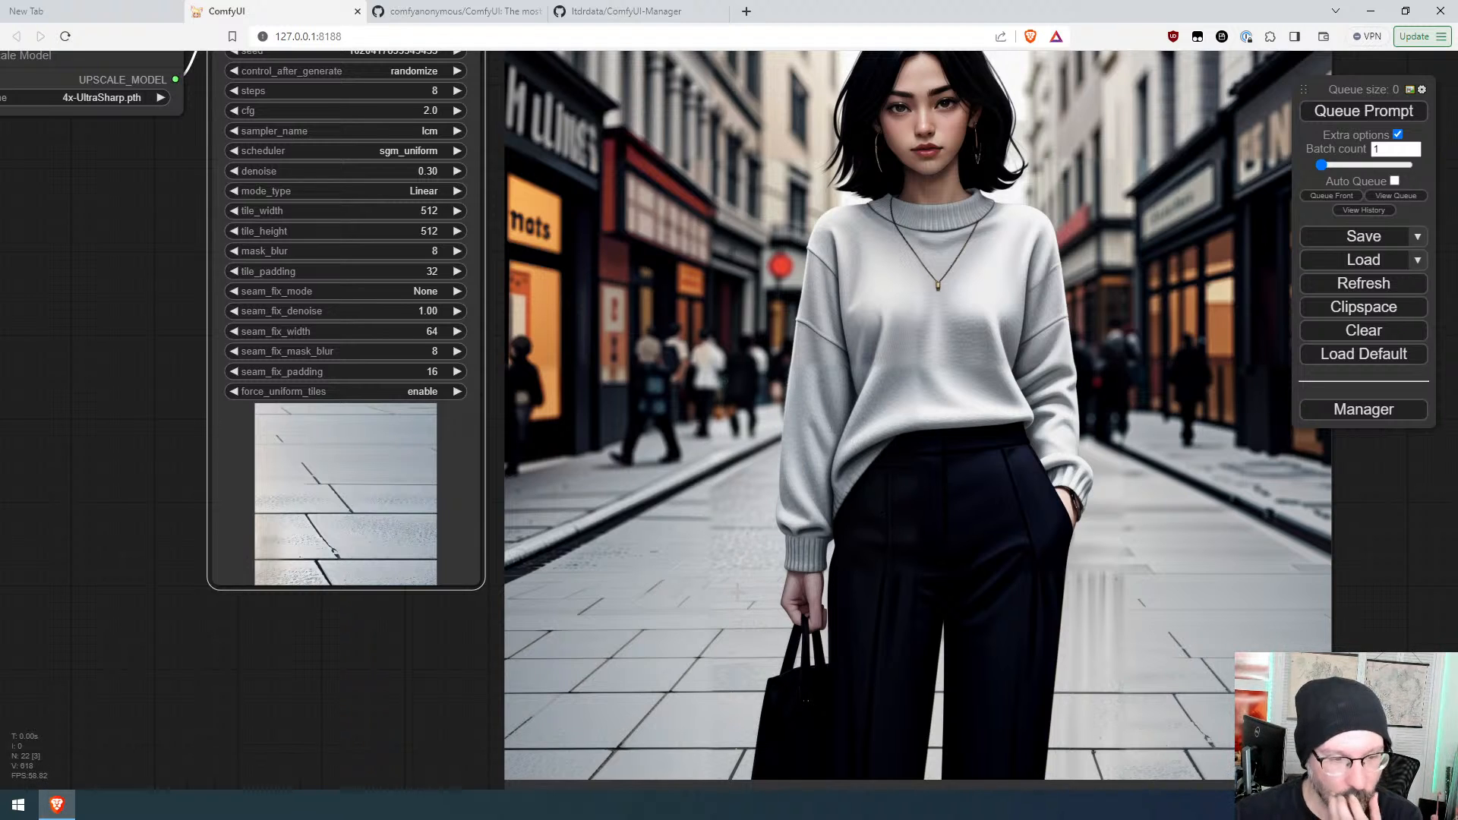
scroll(742, 597, "down", 5)
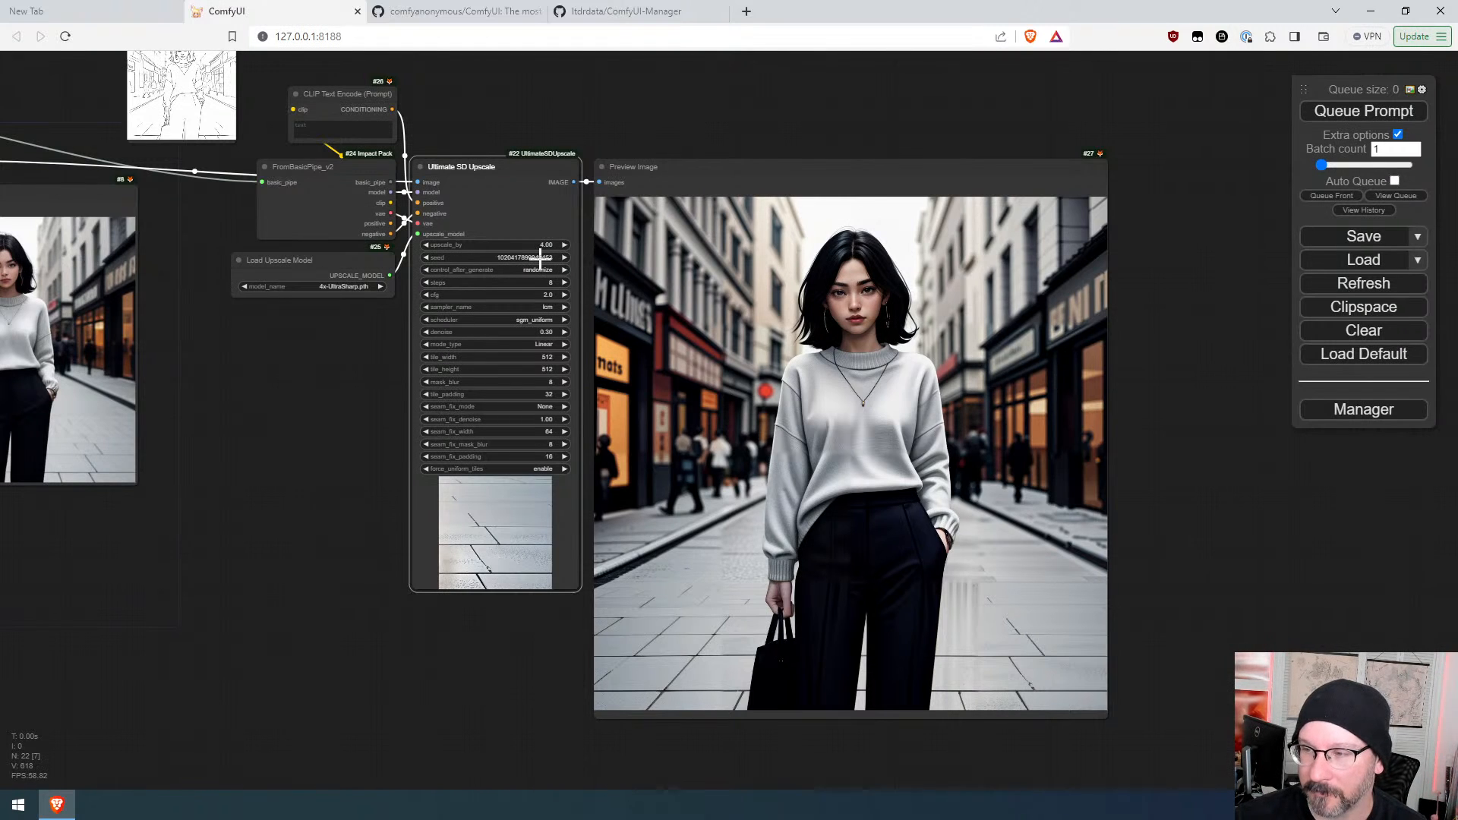
Step: Set upscale_by back to 2.00 and select the Ultimate SD Upscale node
left_click_drag(314, 375, 429, 387)
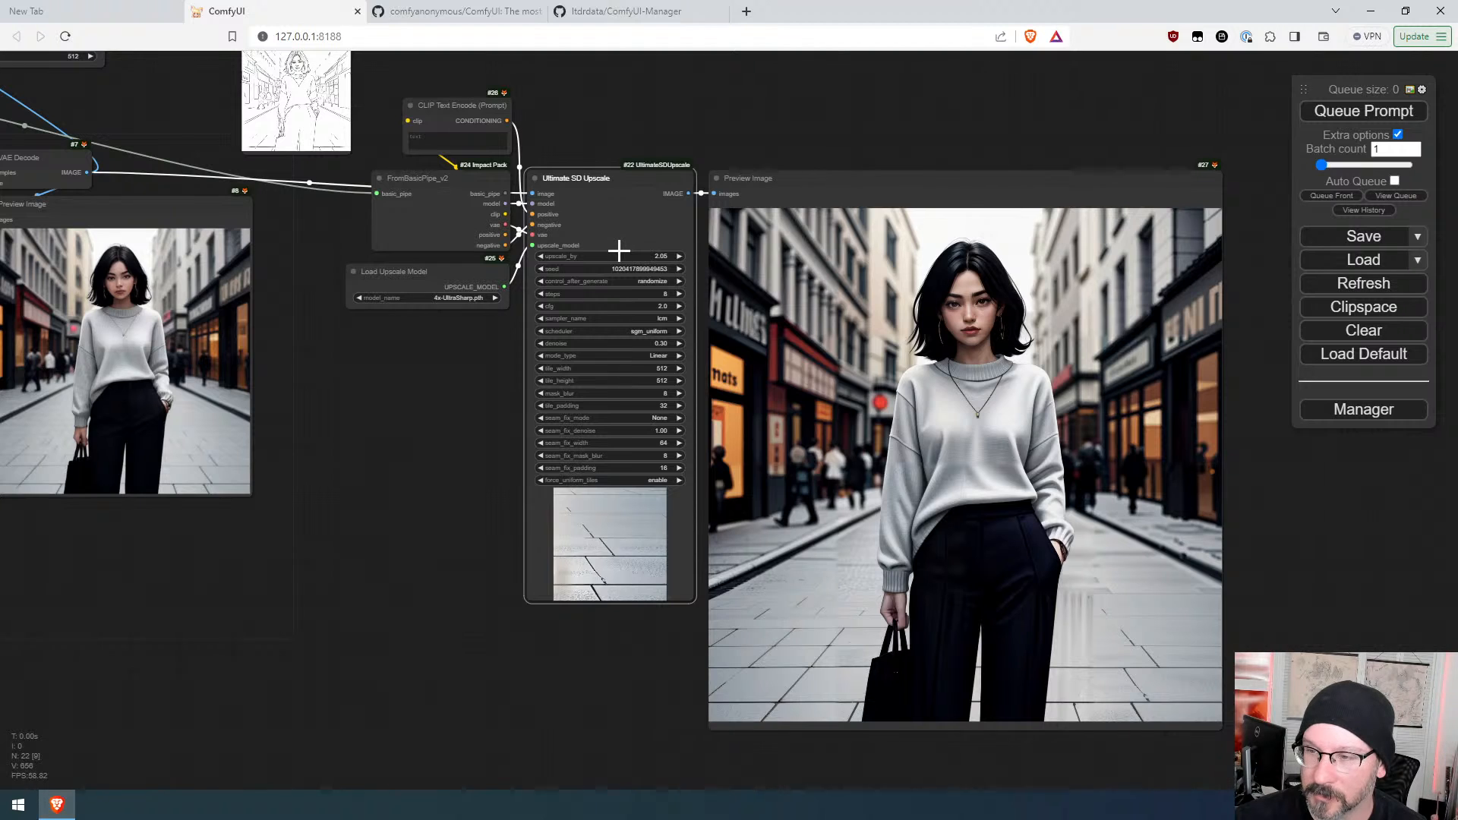
scroll(294, 480, "down", 3)
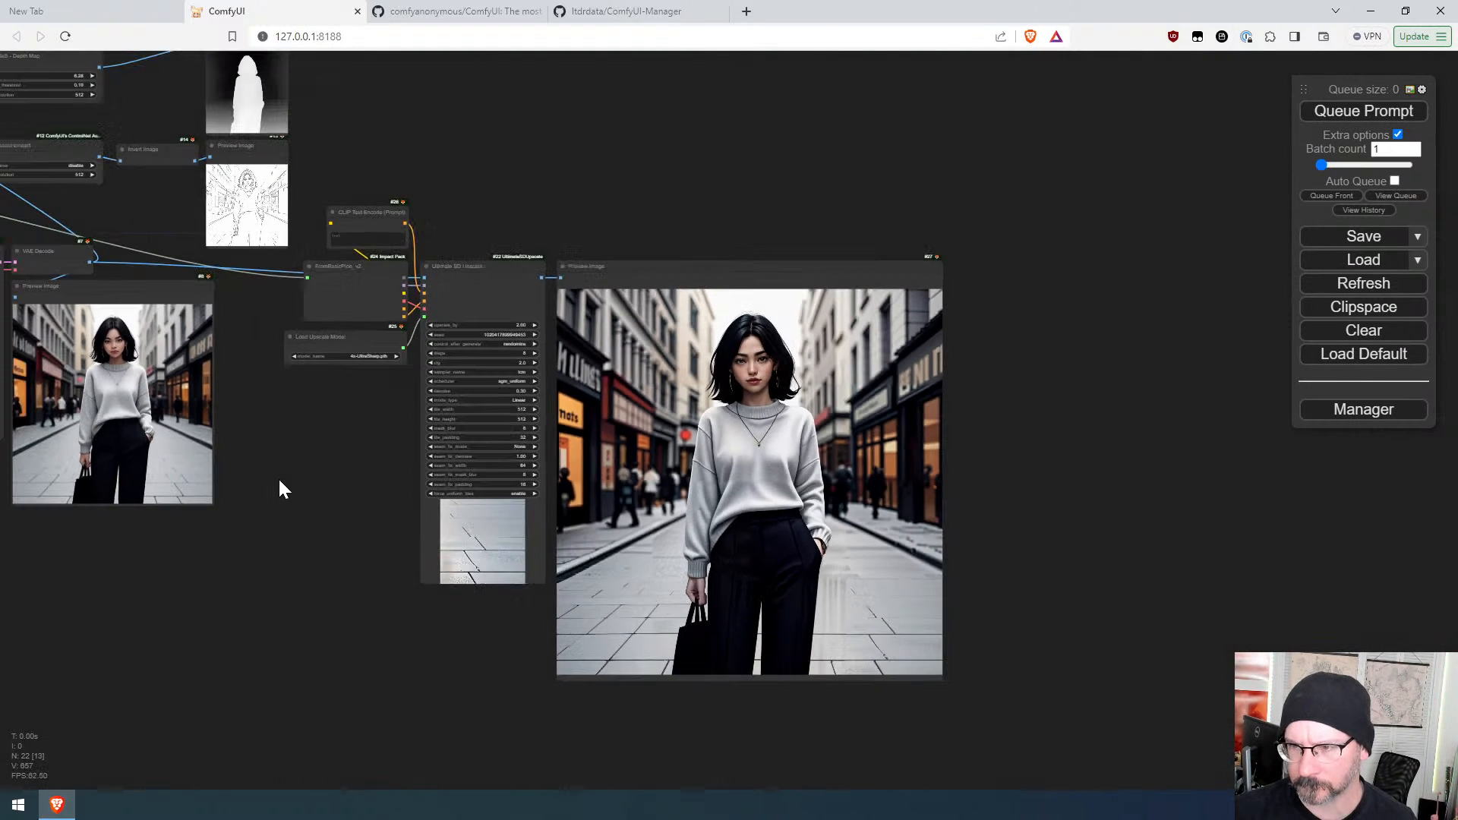
scroll(278, 477, "up", 1)
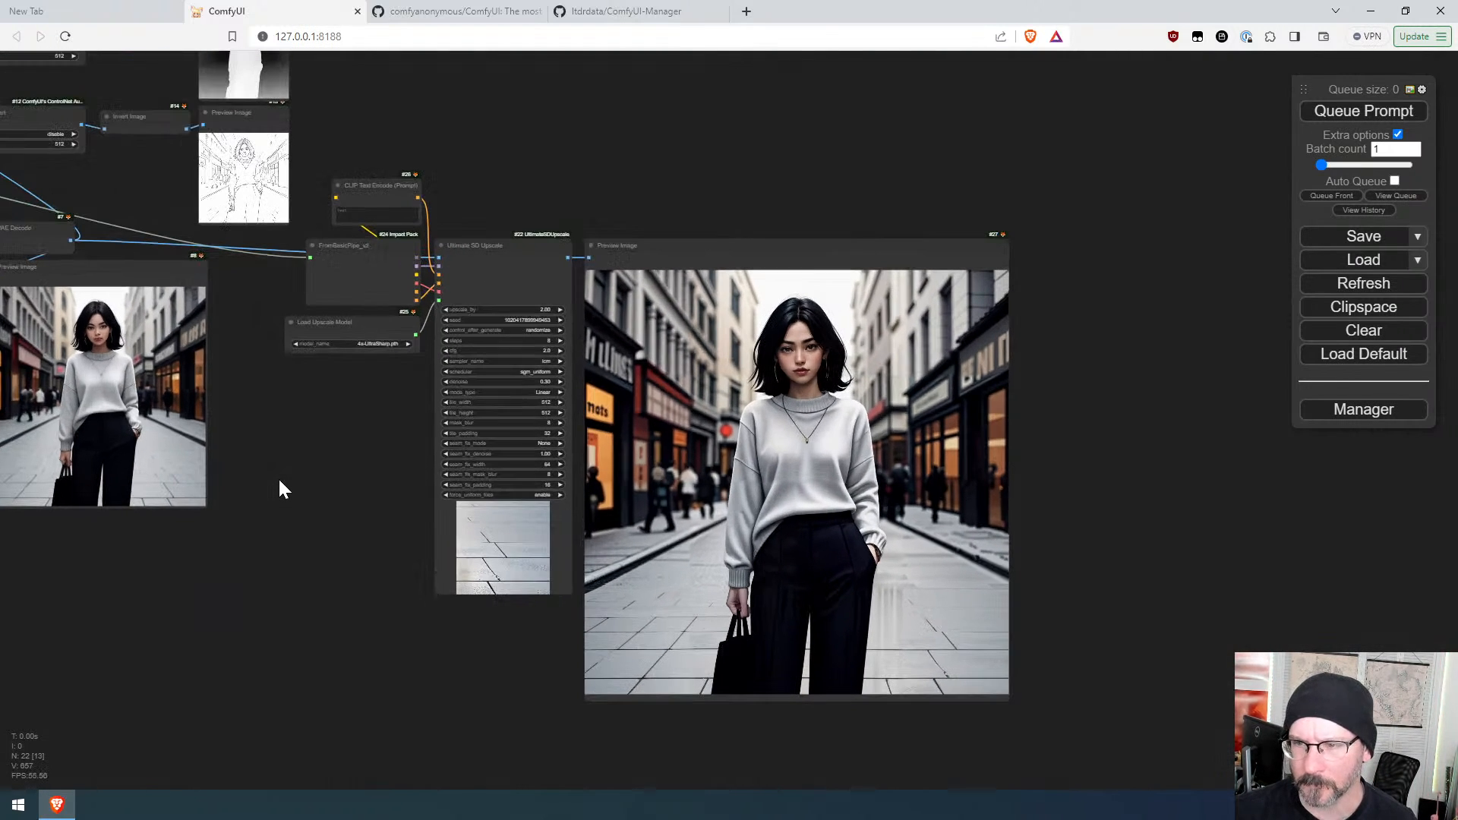
left_click(506, 246)
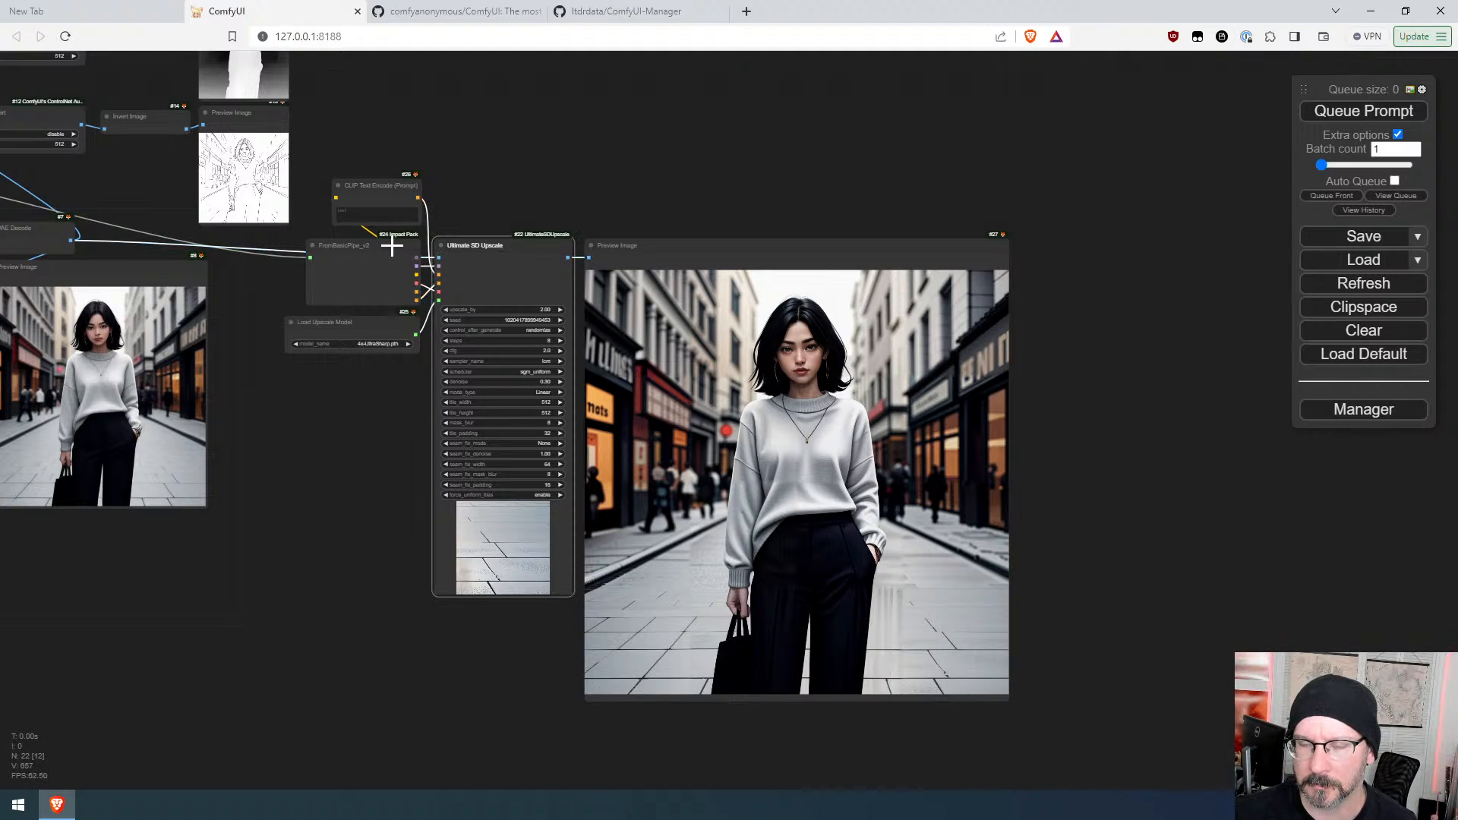
Step: Duplicate the Ultimate SD Upscale node and attach a new Preview Image node to the copy's image output
mouse_move(508, 246)
left_mouse_down()
mouse_move(1106, 264)
mouse_move(1090, 244)
mouse_move(1174, 243)
left_mouse_up()
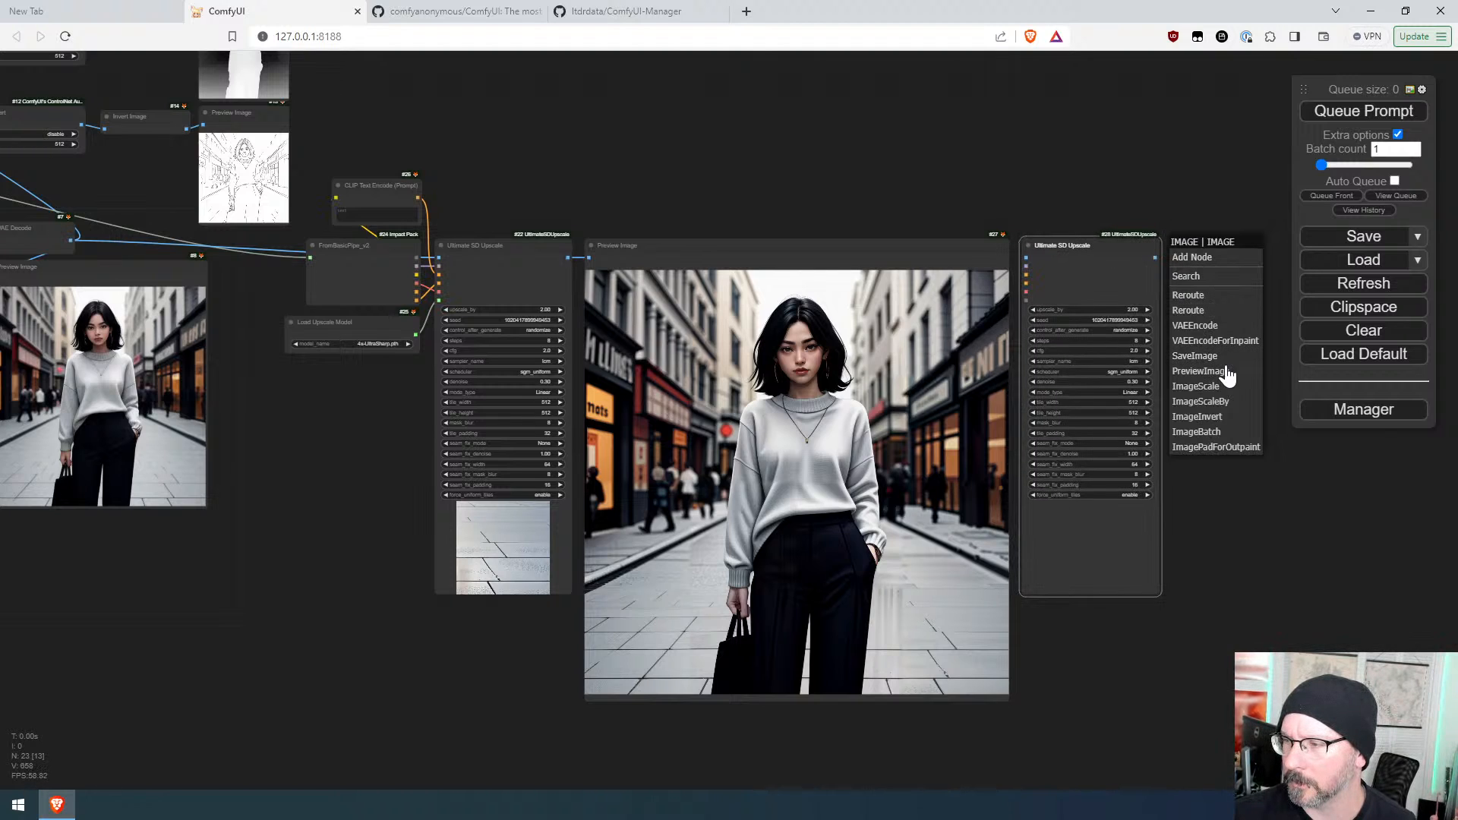
left_click(1198, 372)
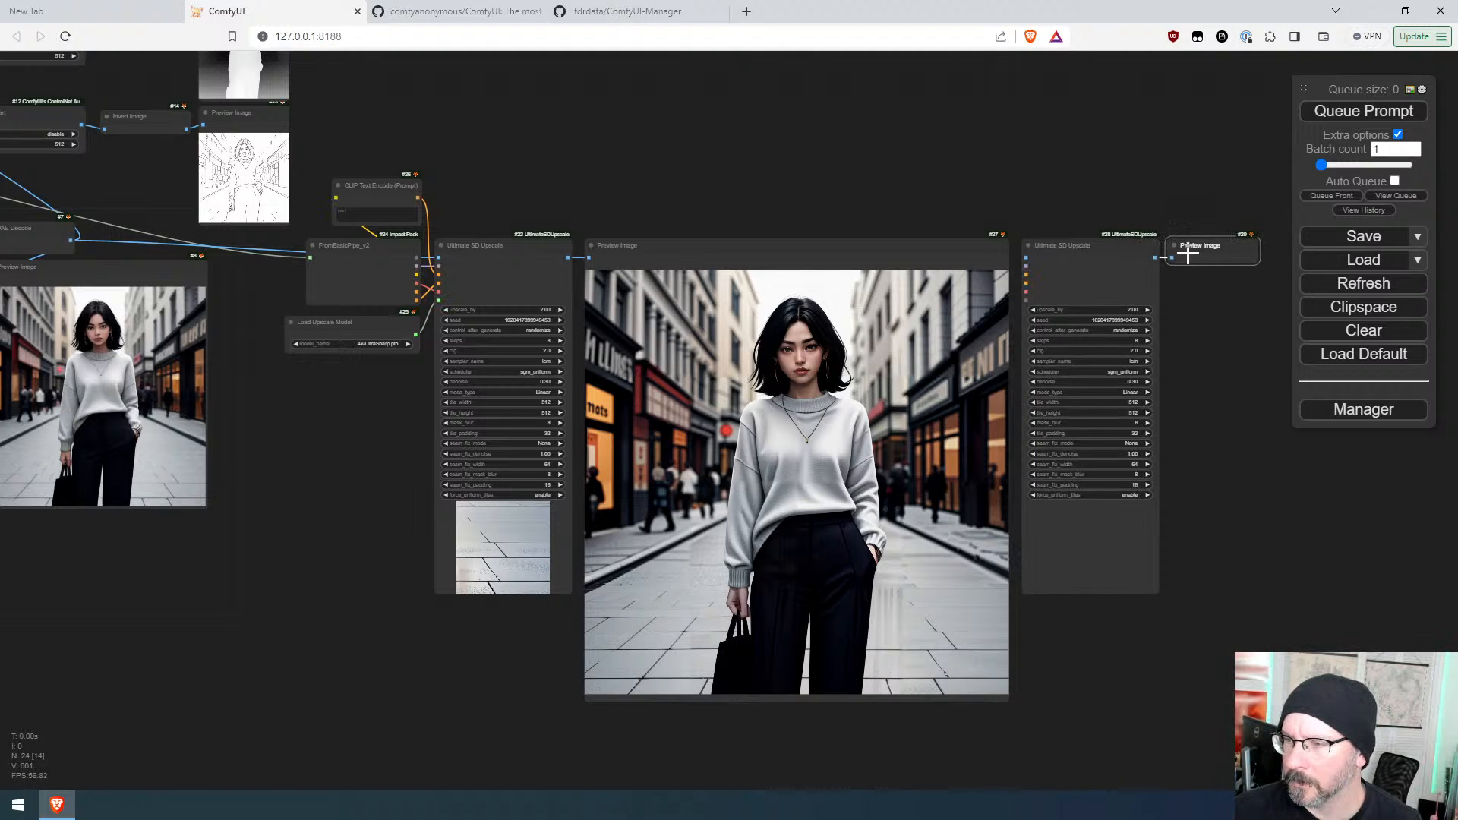
Step: Connect the pipe's model, the positive and negative conditioning, the VAE and the upscale model to the second Ultimate SD Upscale node
mouse_move(418, 257)
left_mouse_down()
mouse_move(1019, 269)
mouse_move(357, 252)
mouse_move(410, 255)
left_mouse_up()
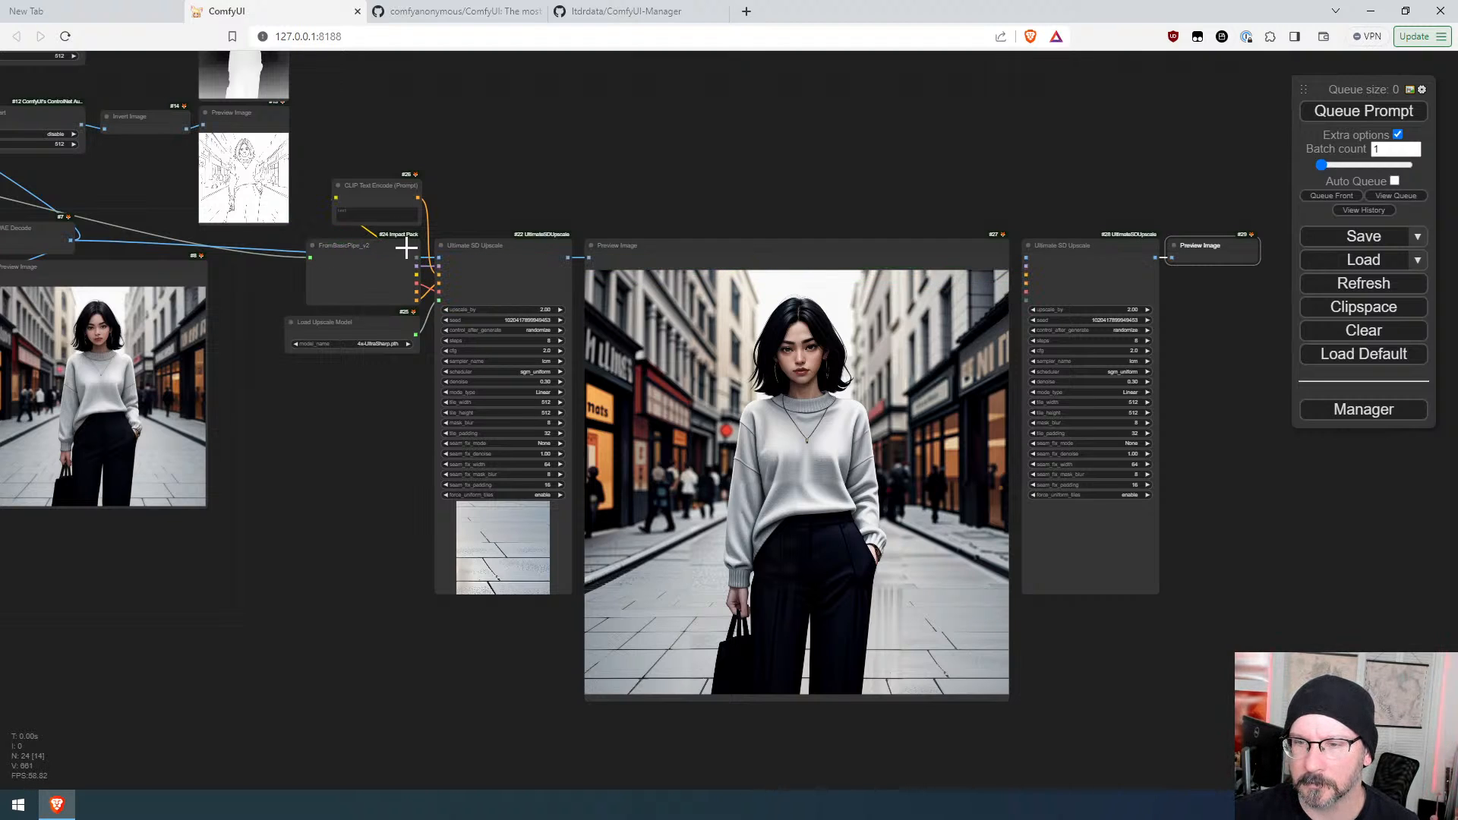
scroll(871, 216, "up", 1)
scroll(872, 215, "up", 1)
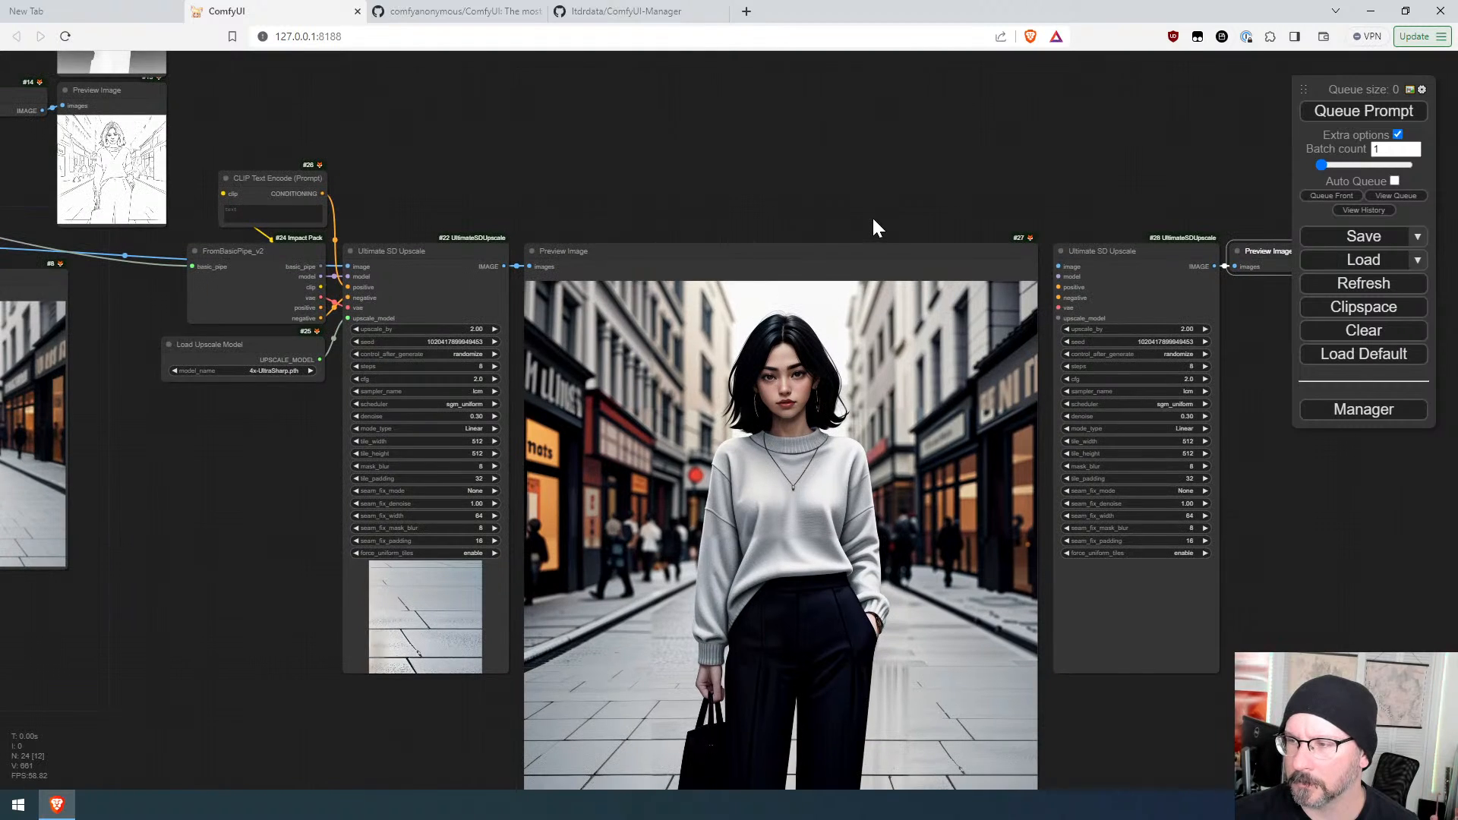
left_click_drag(323, 278, 1057, 276)
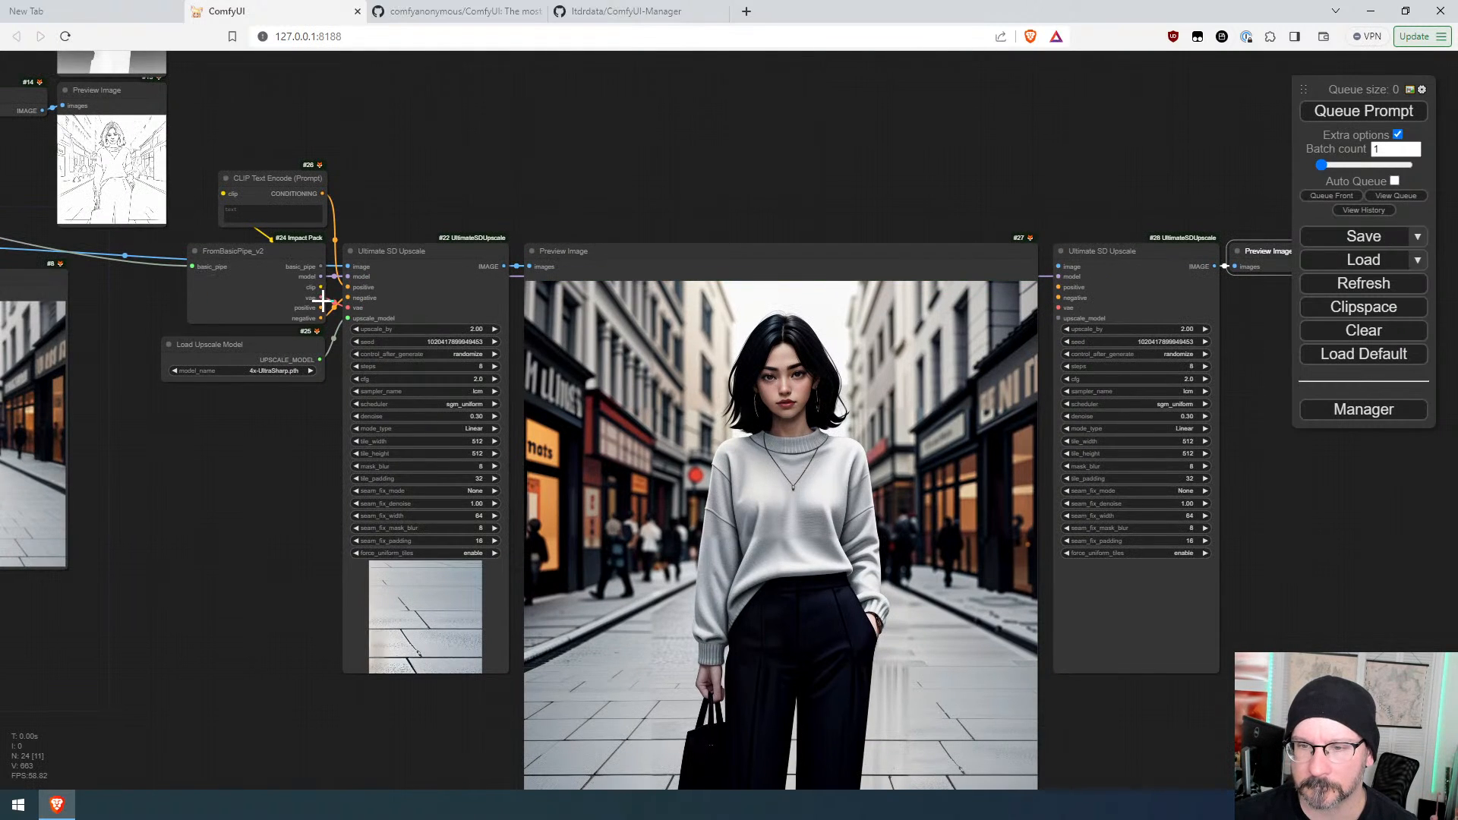
left_click_drag(322, 194, 1057, 287)
left_click_drag(321, 319, 1061, 298)
left_click_drag(321, 297, 1060, 308)
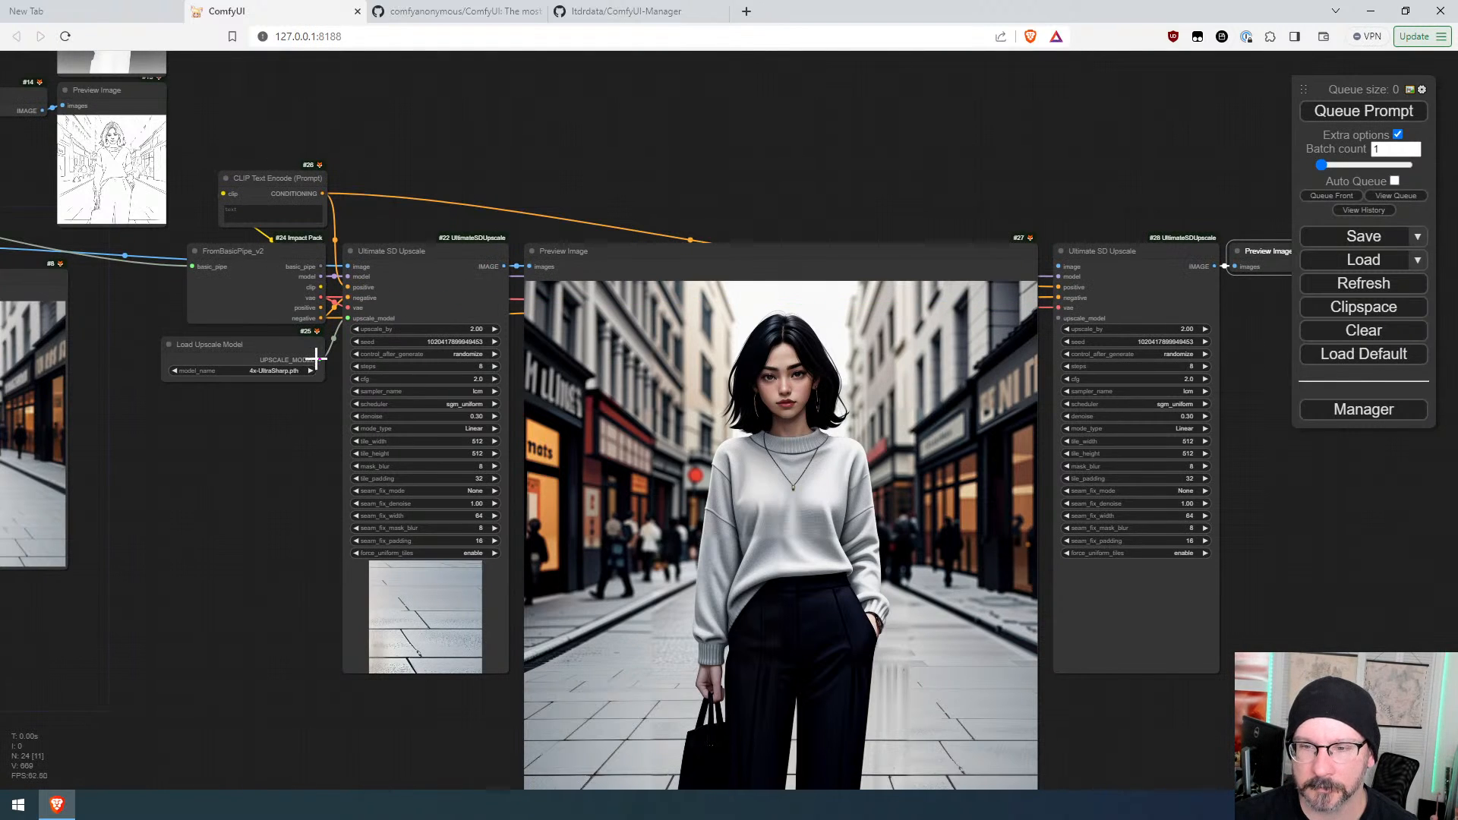
left_click_drag(315, 358, 1058, 319)
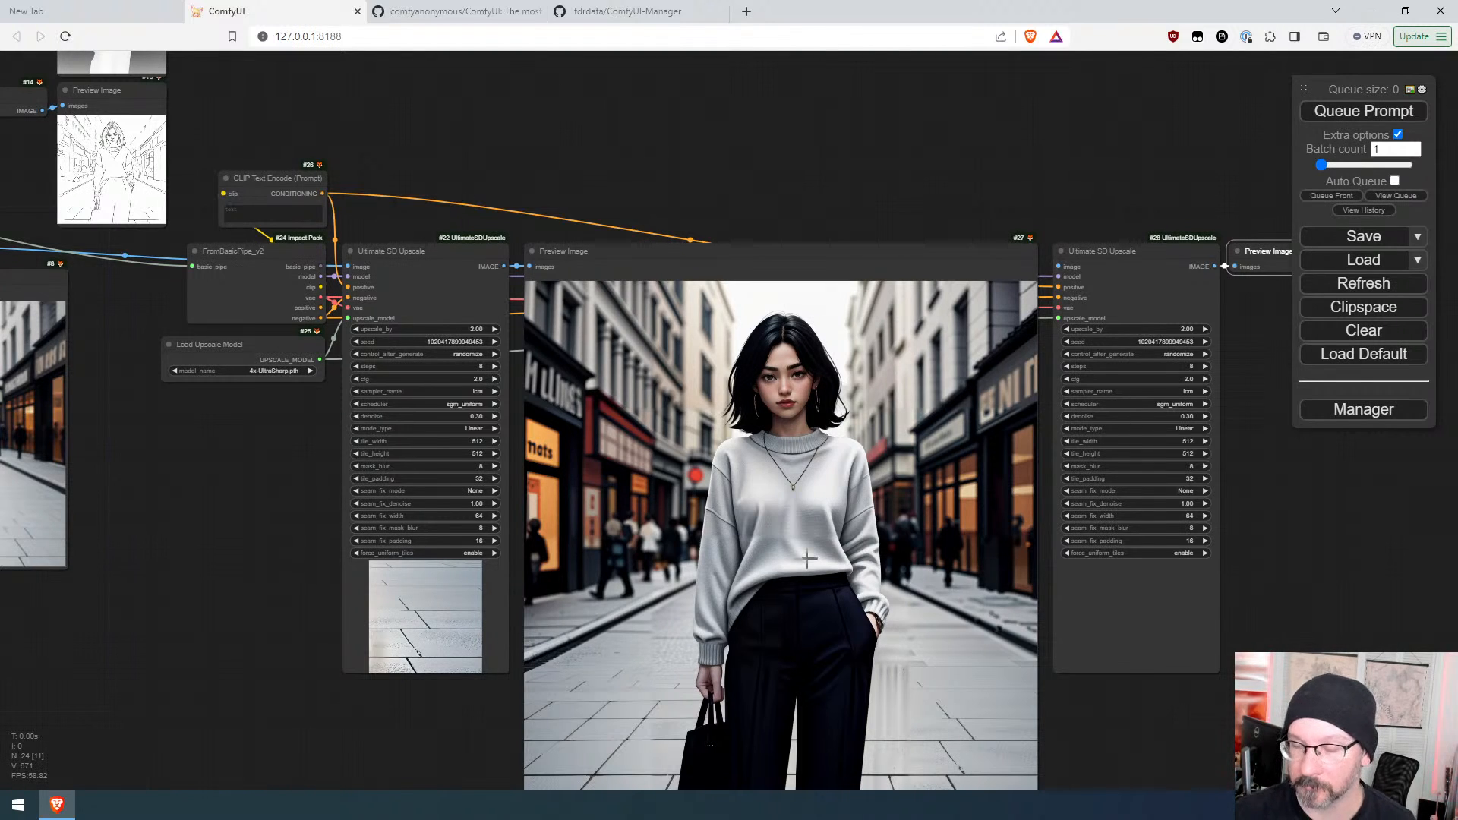
Step: Feed the first upscale's image into the second Ultimate SD Upscale node and queue the prompt
left_click(1375, 114)
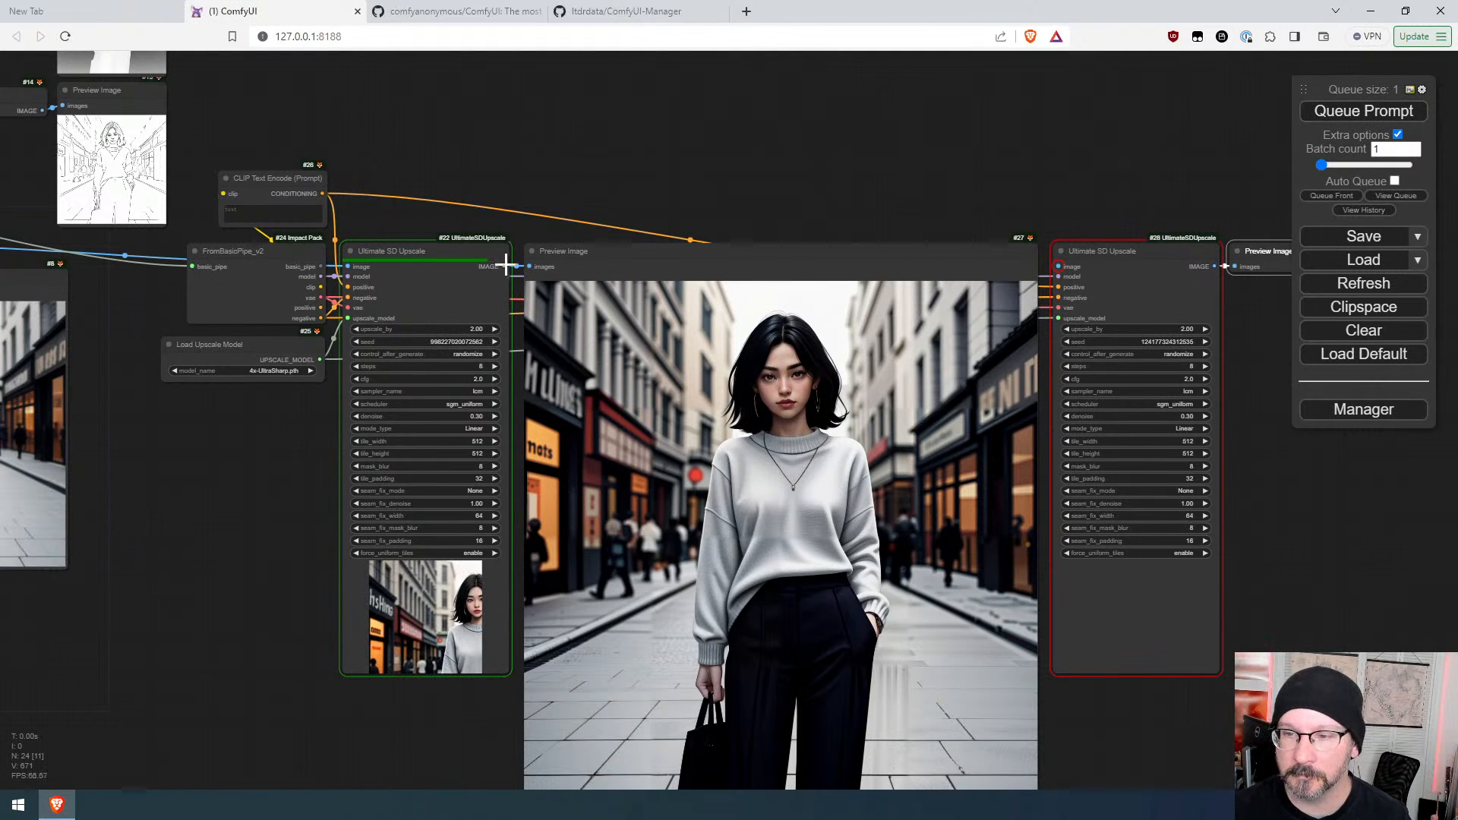
left_click_drag(504, 266, 1058, 267)
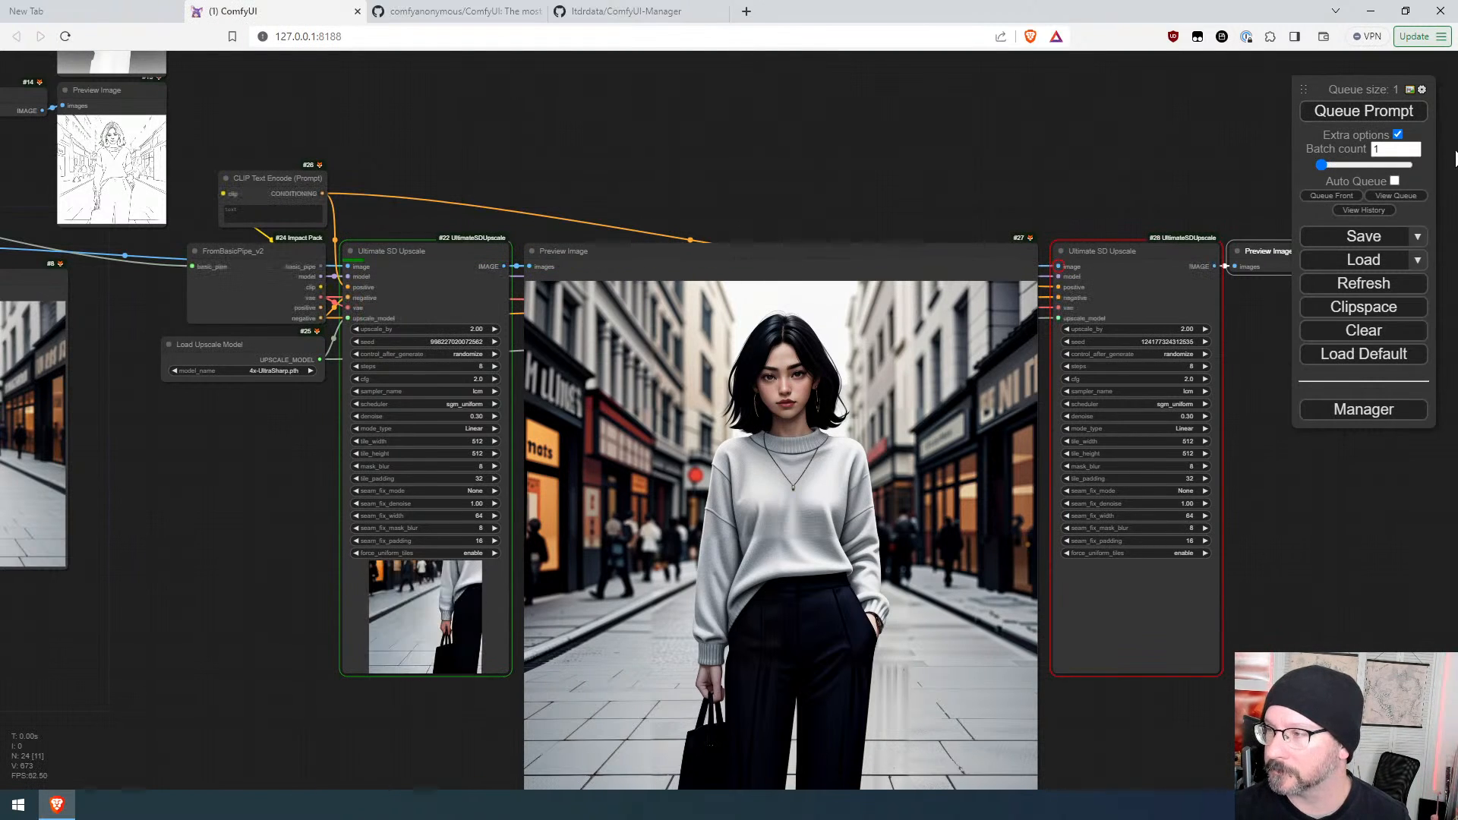
left_click(1395, 195)
left_click(1396, 112)
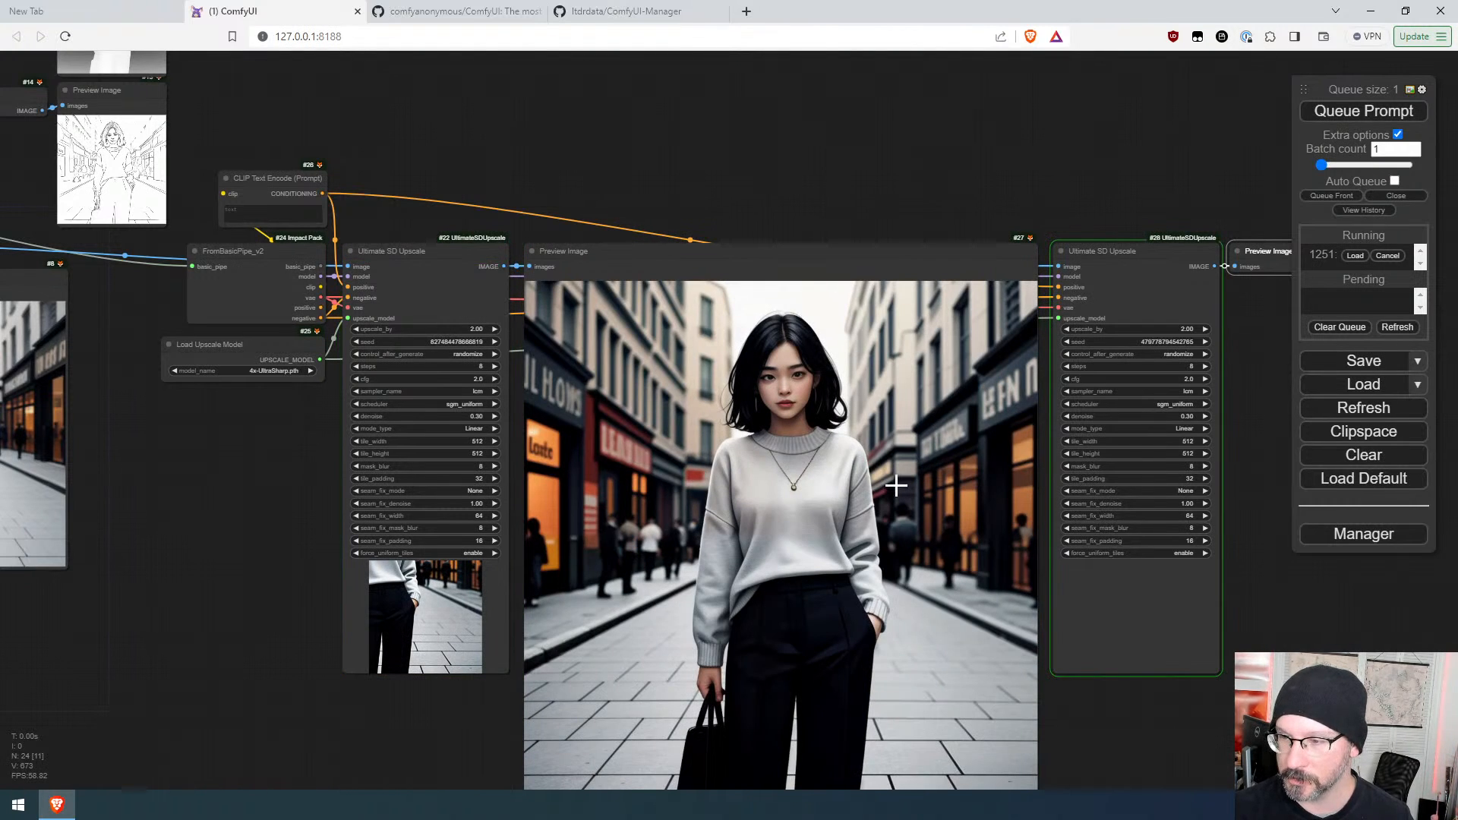
Step: Enlarge the second upscale's Preview Image node to show its result at a larger size
left_click_drag(1196, 688, 1039, 524)
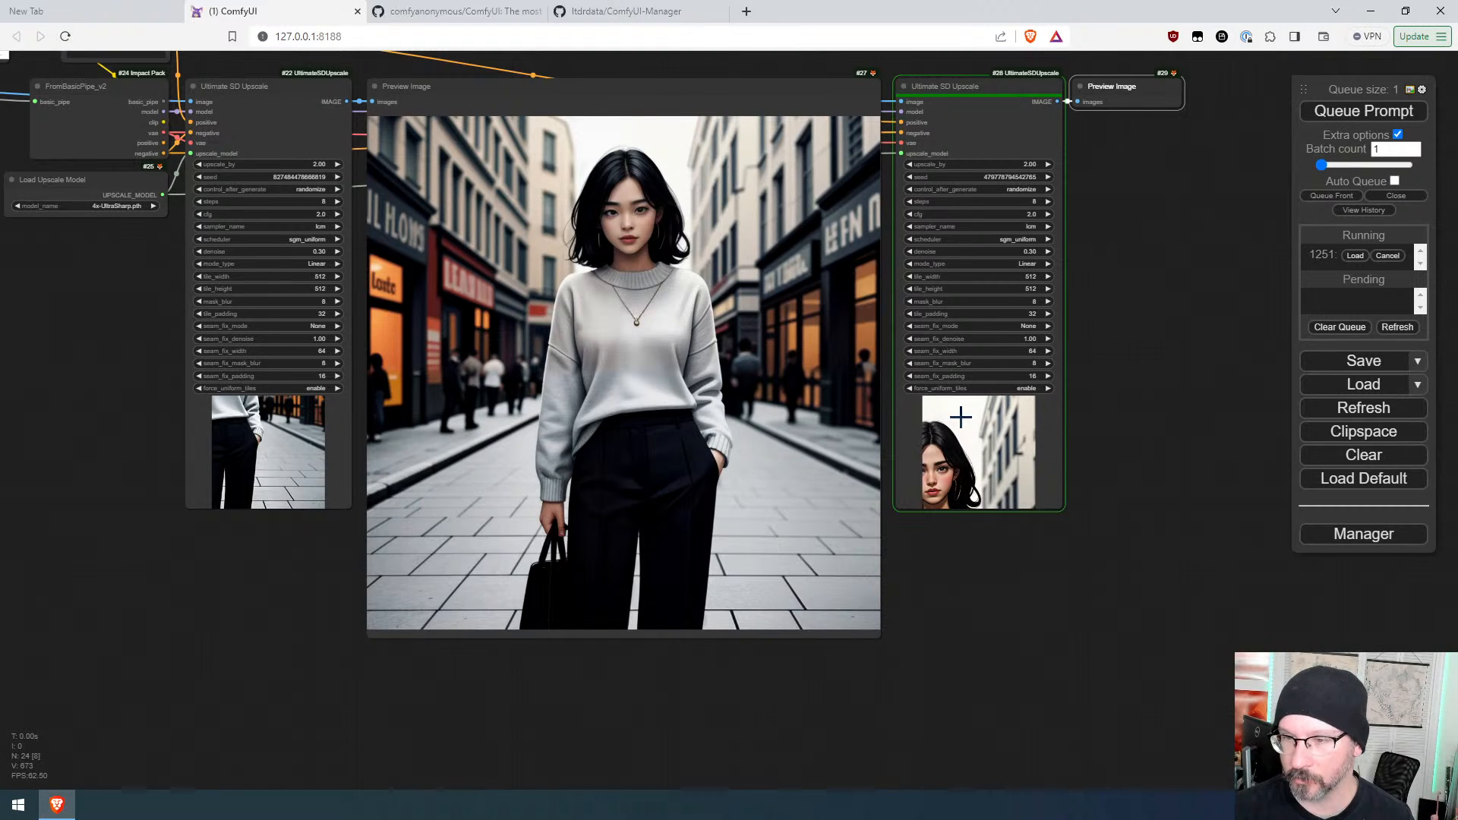
left_click_drag(82, 439, 725, 599)
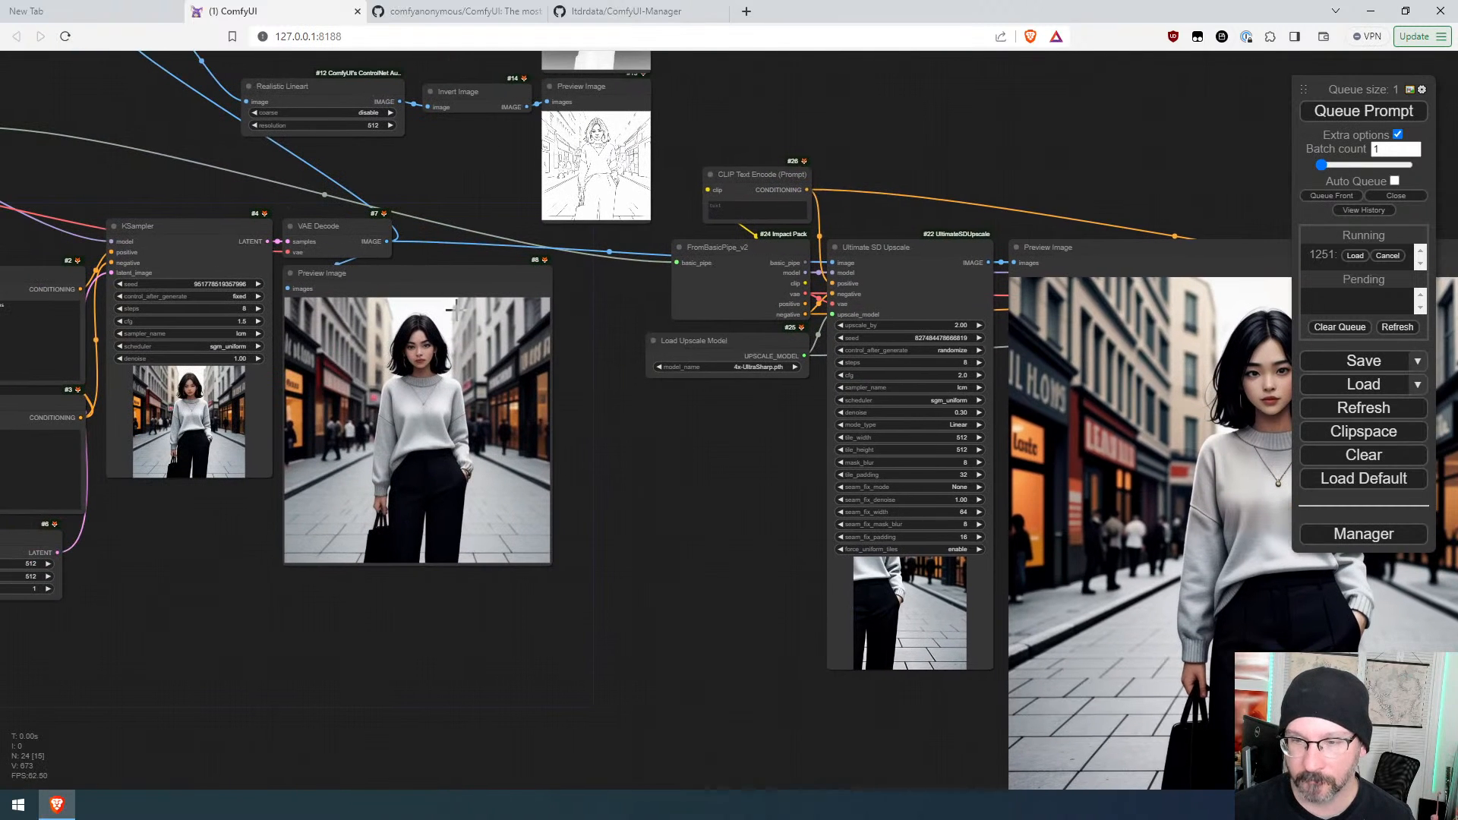
left_click_drag(666, 554, 146, 356)
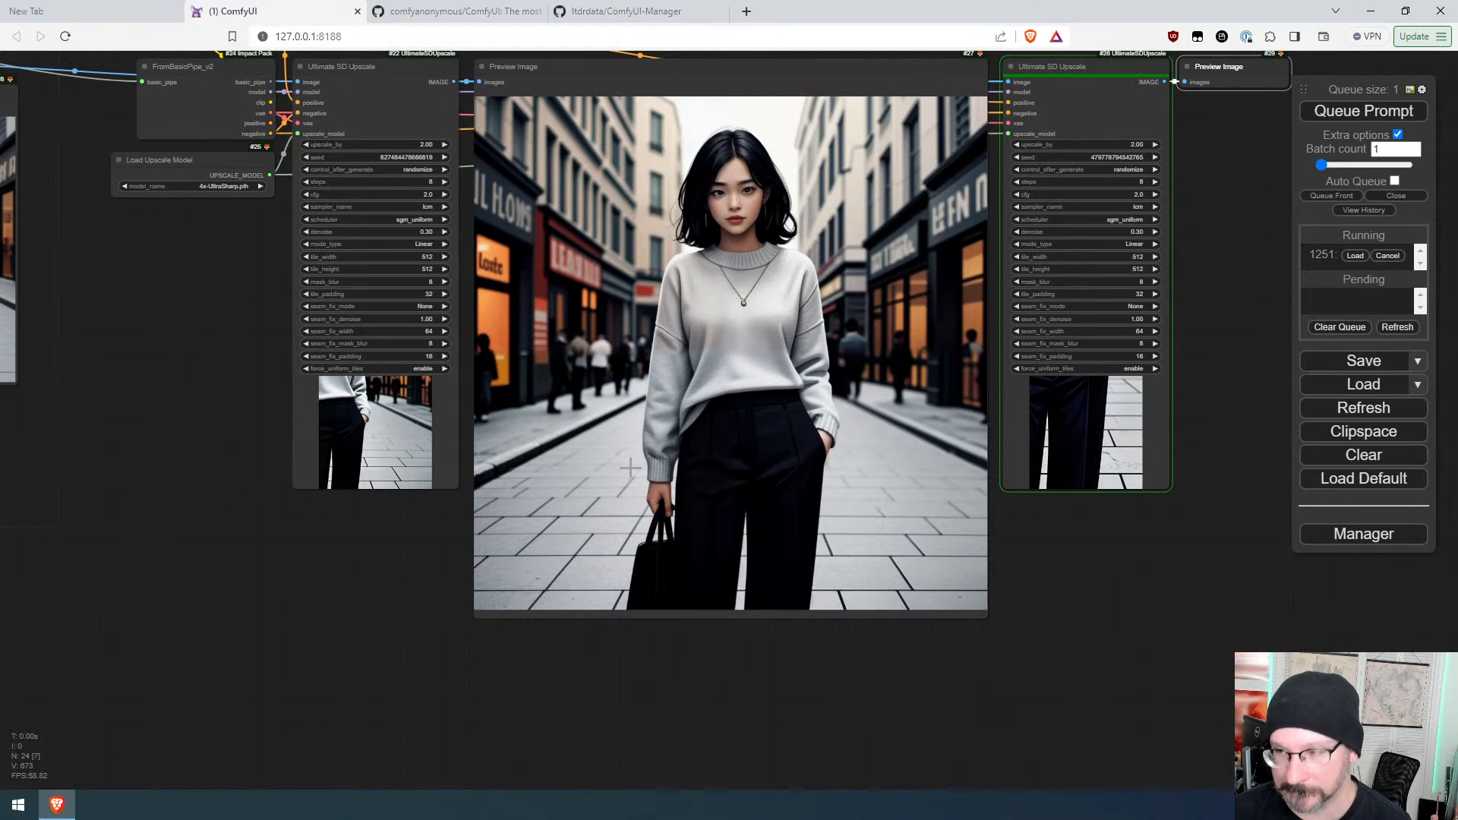
left_click_drag(1188, 545, 706, 700)
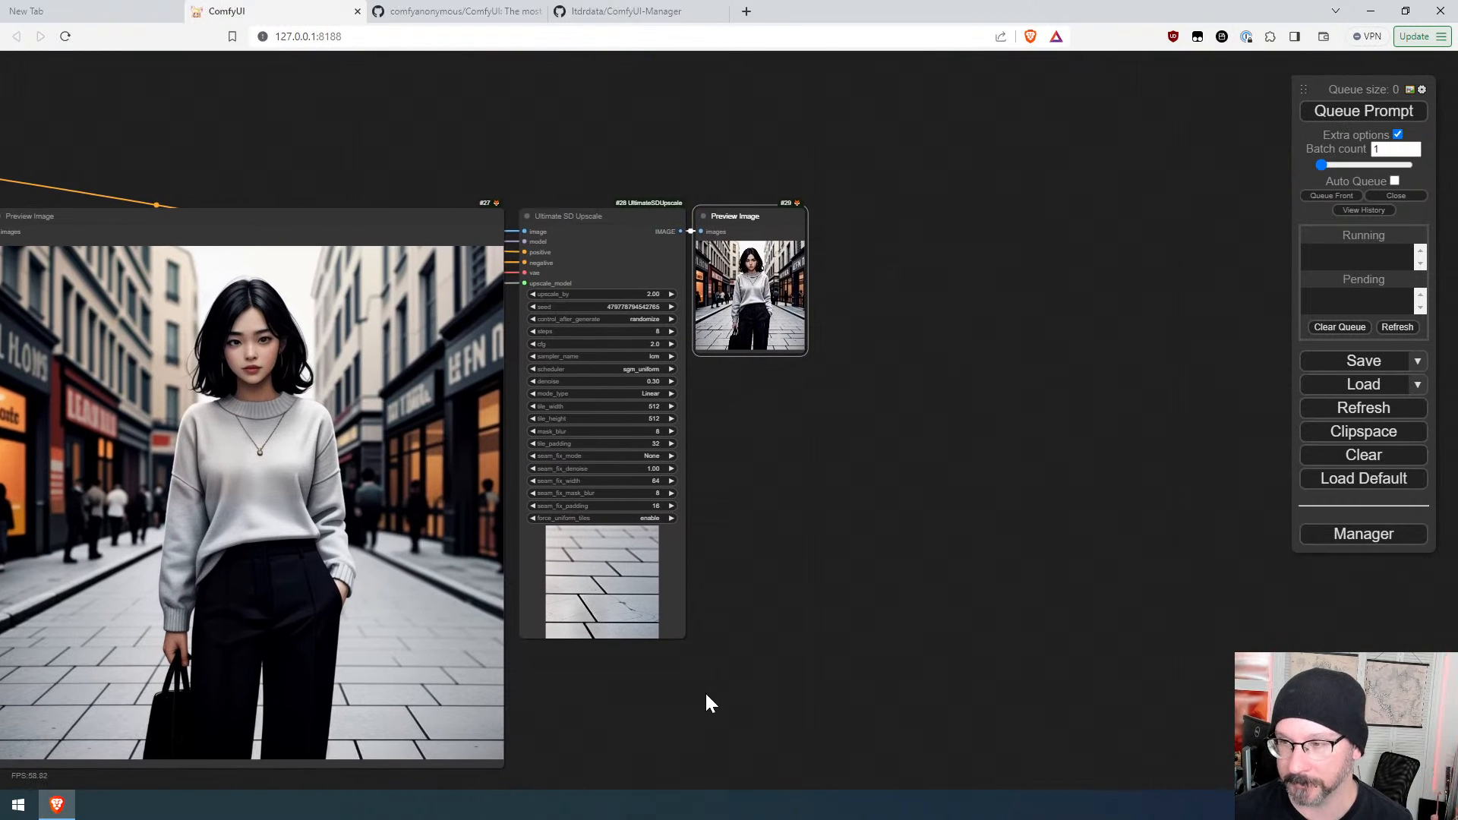
left_click_drag(806, 351, 1267, 788)
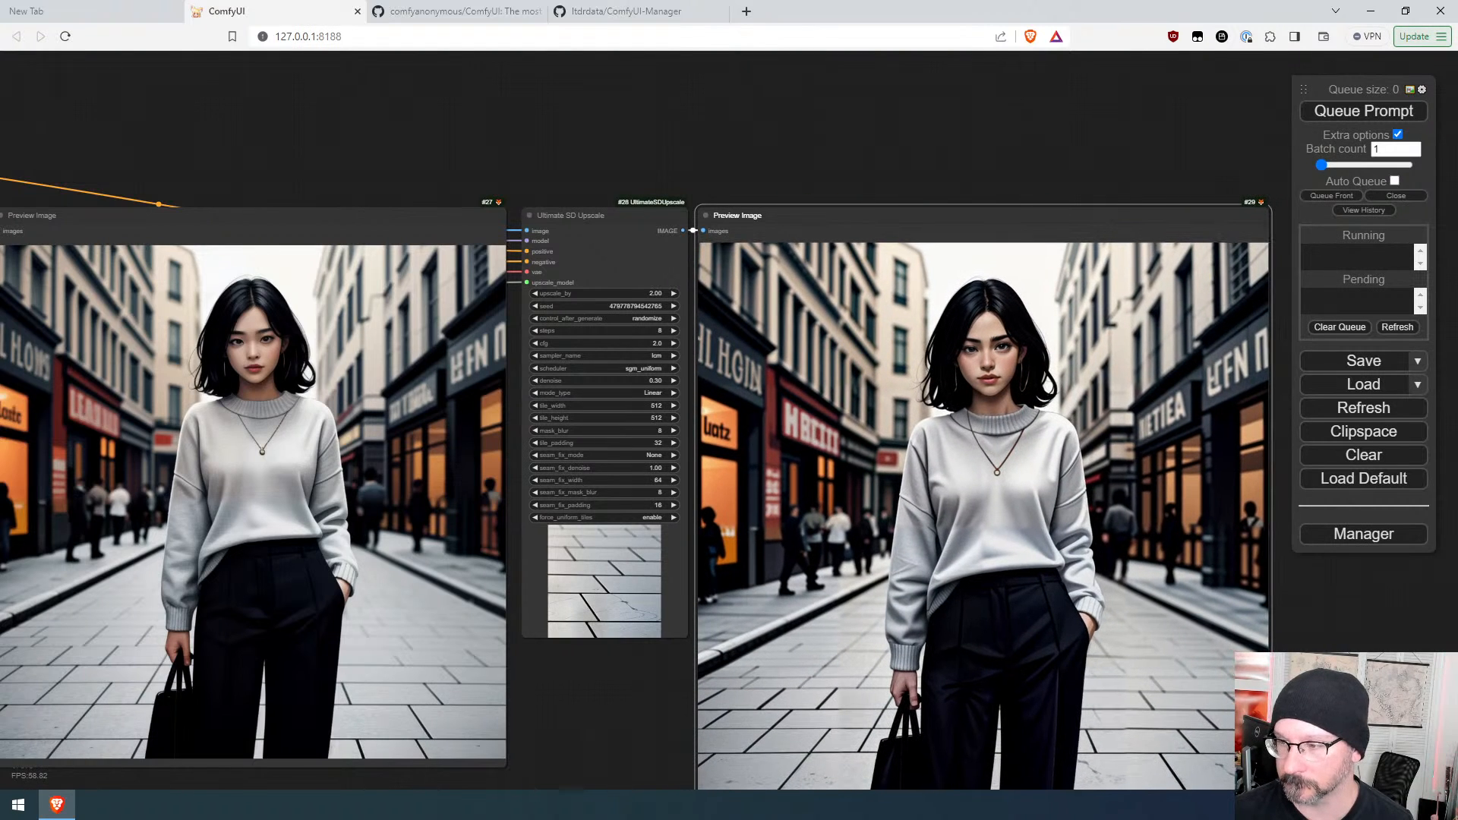
left_click_drag(1325, 694, 1245, 560)
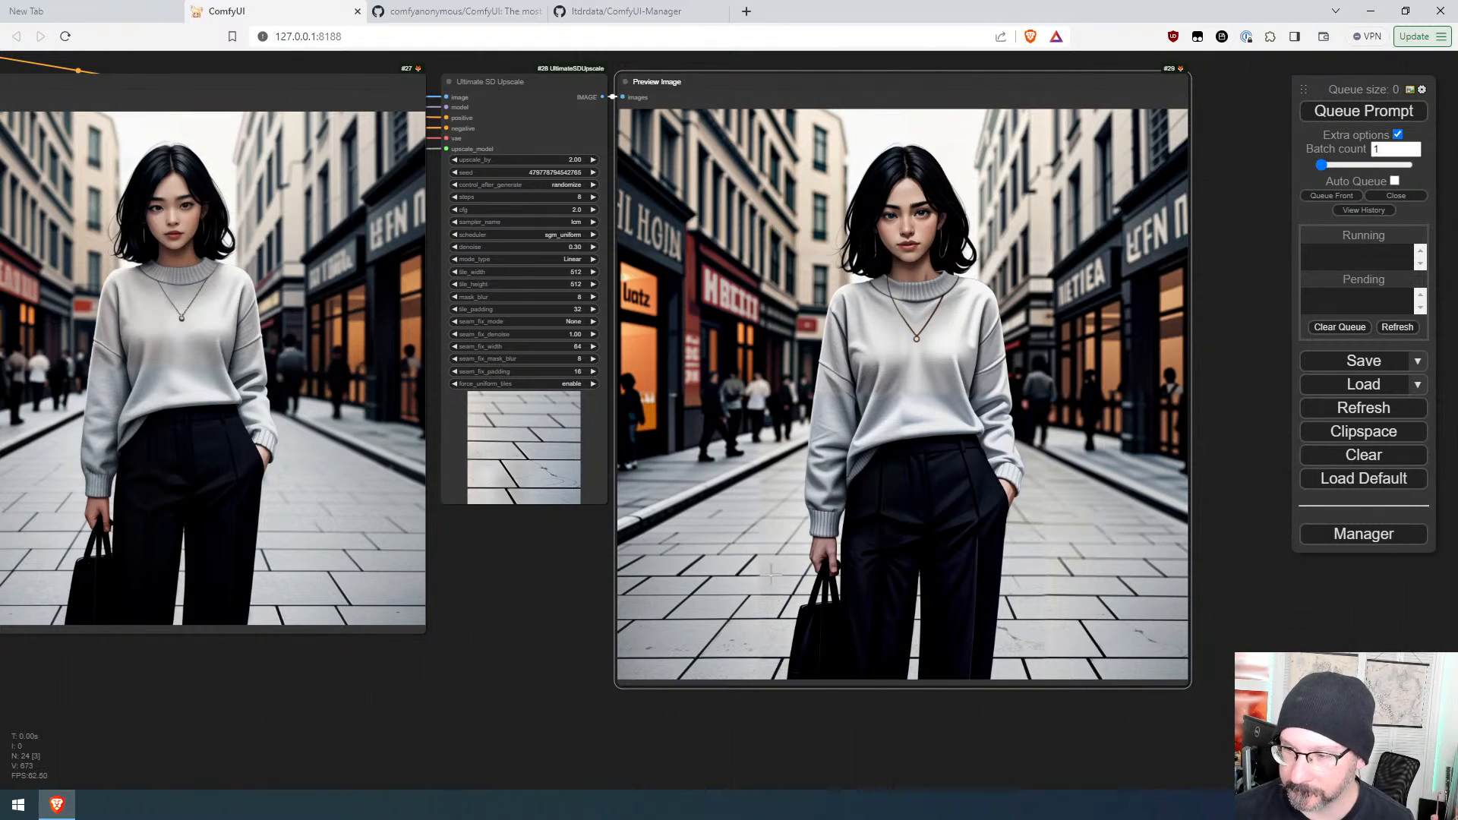
Step: Zoom in and compare the first and second upscaled previews side by side
scroll(770, 575, "up", 5)
scroll(771, 540, "down", 2)
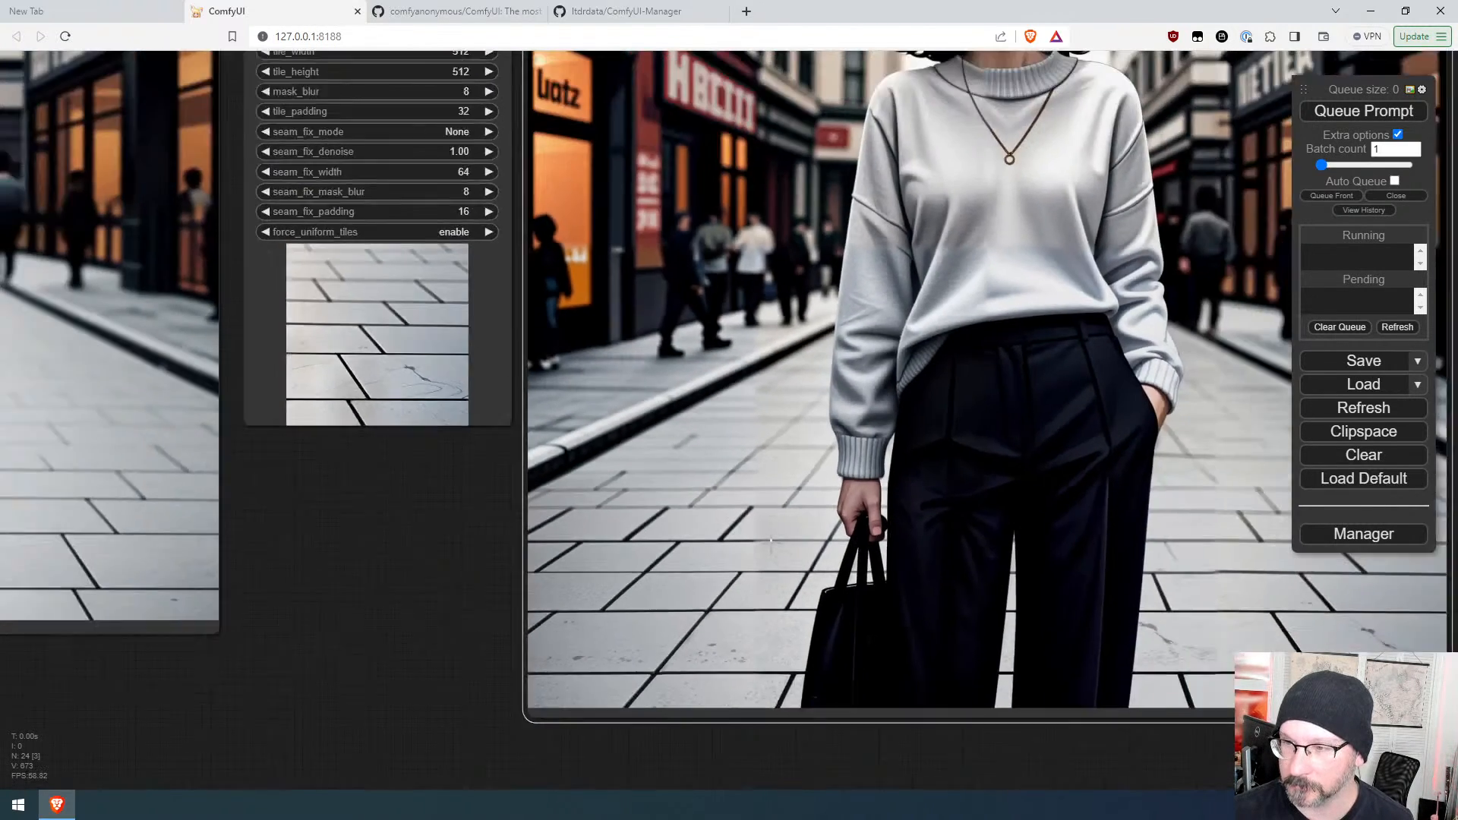
scroll(771, 539, "down", 3)
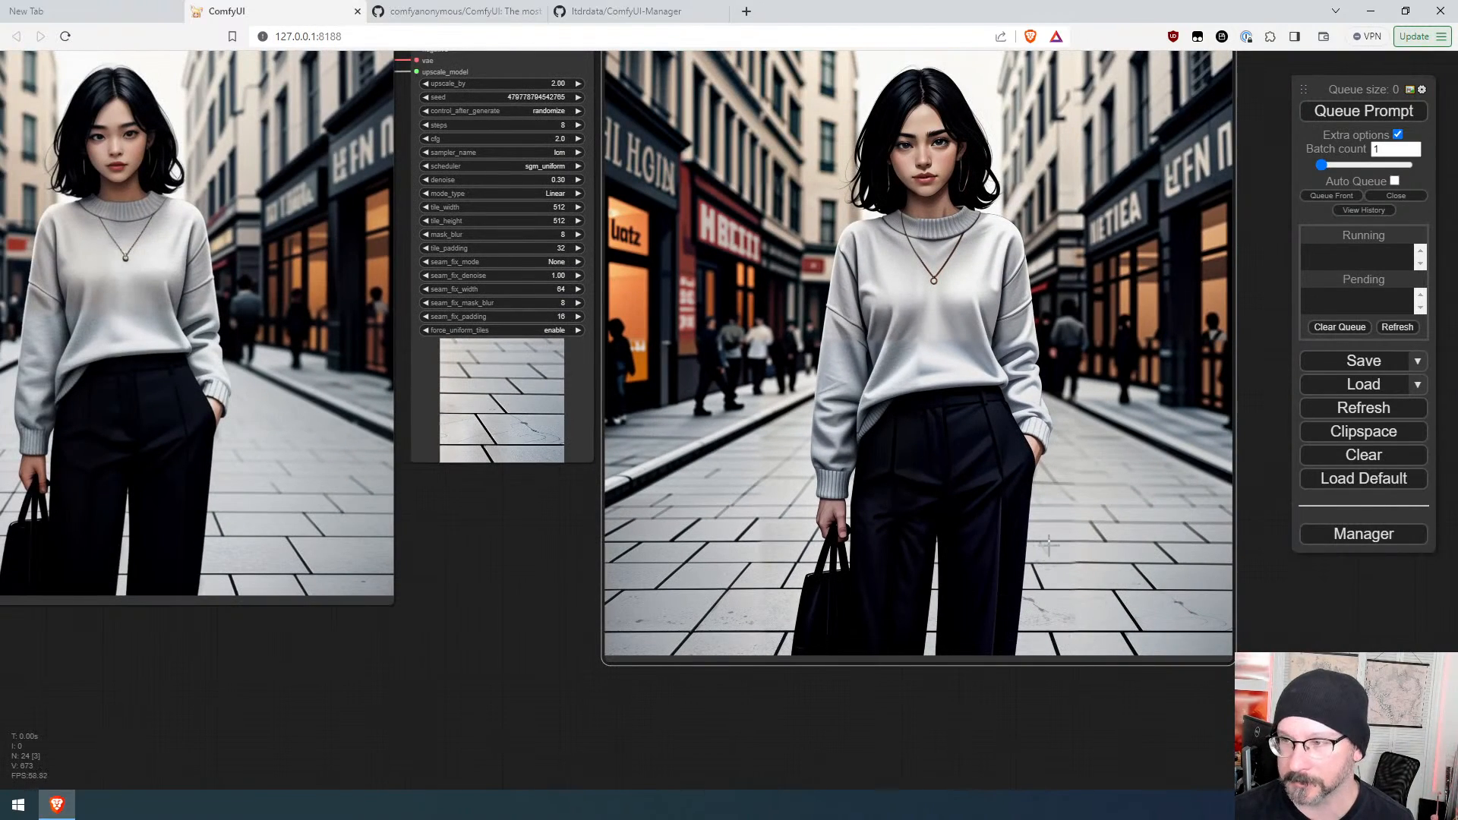
scroll(1046, 536, "down", 2)
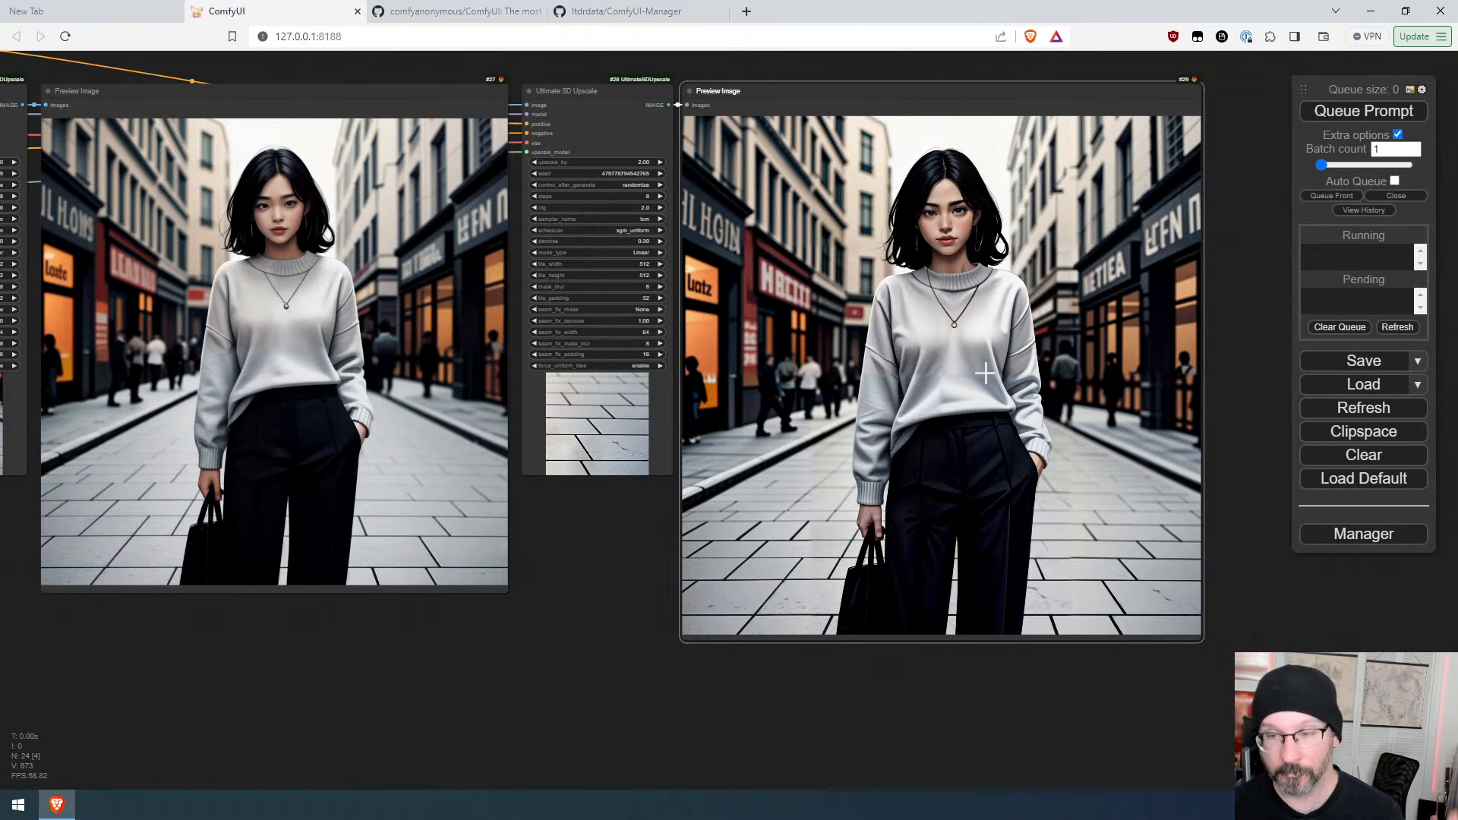
scroll(987, 269, "up", 3)
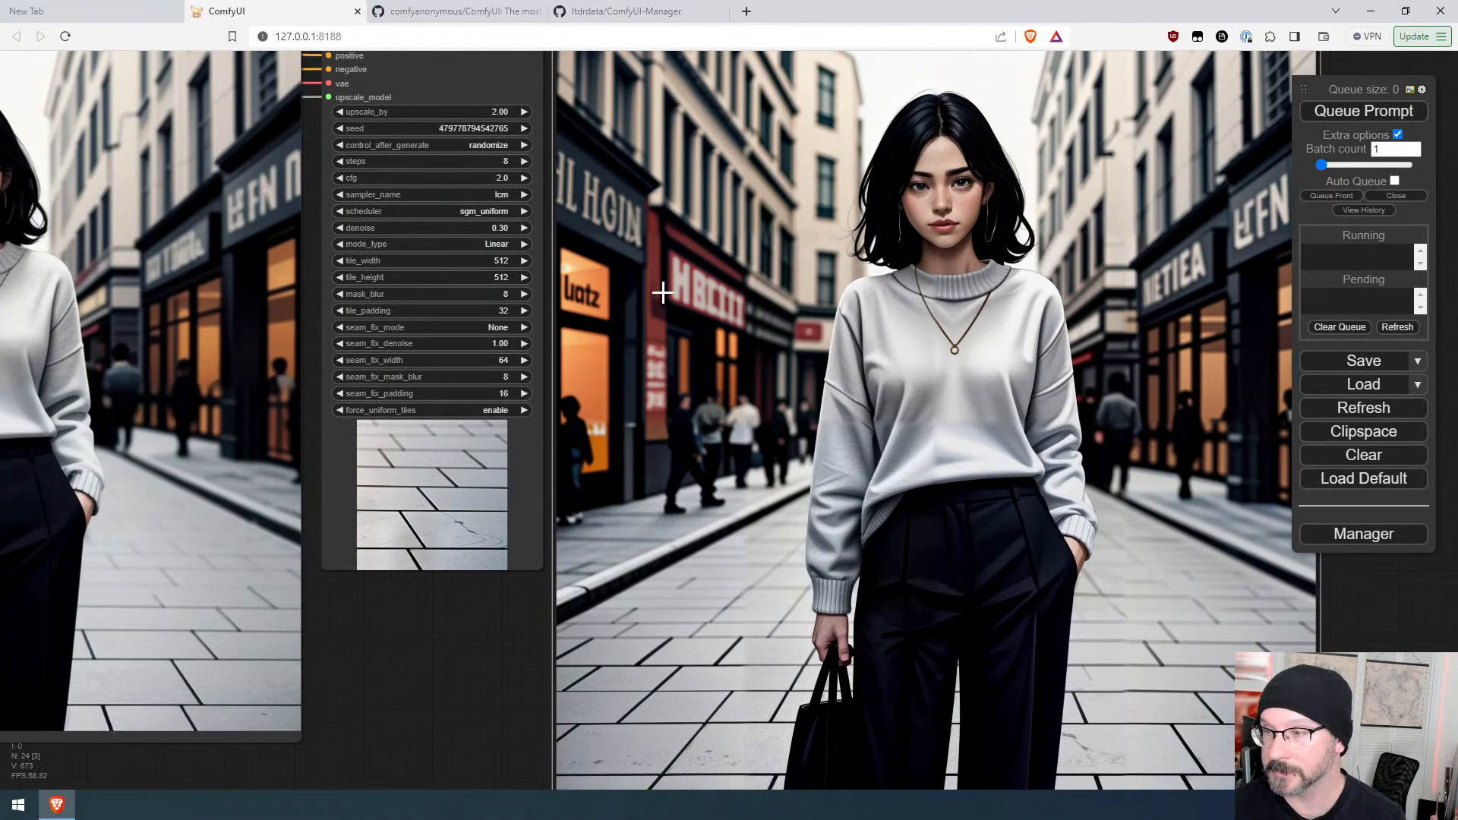
left_click_drag(662, 292, 1080, 570)
scroll(710, 202, "down", 3)
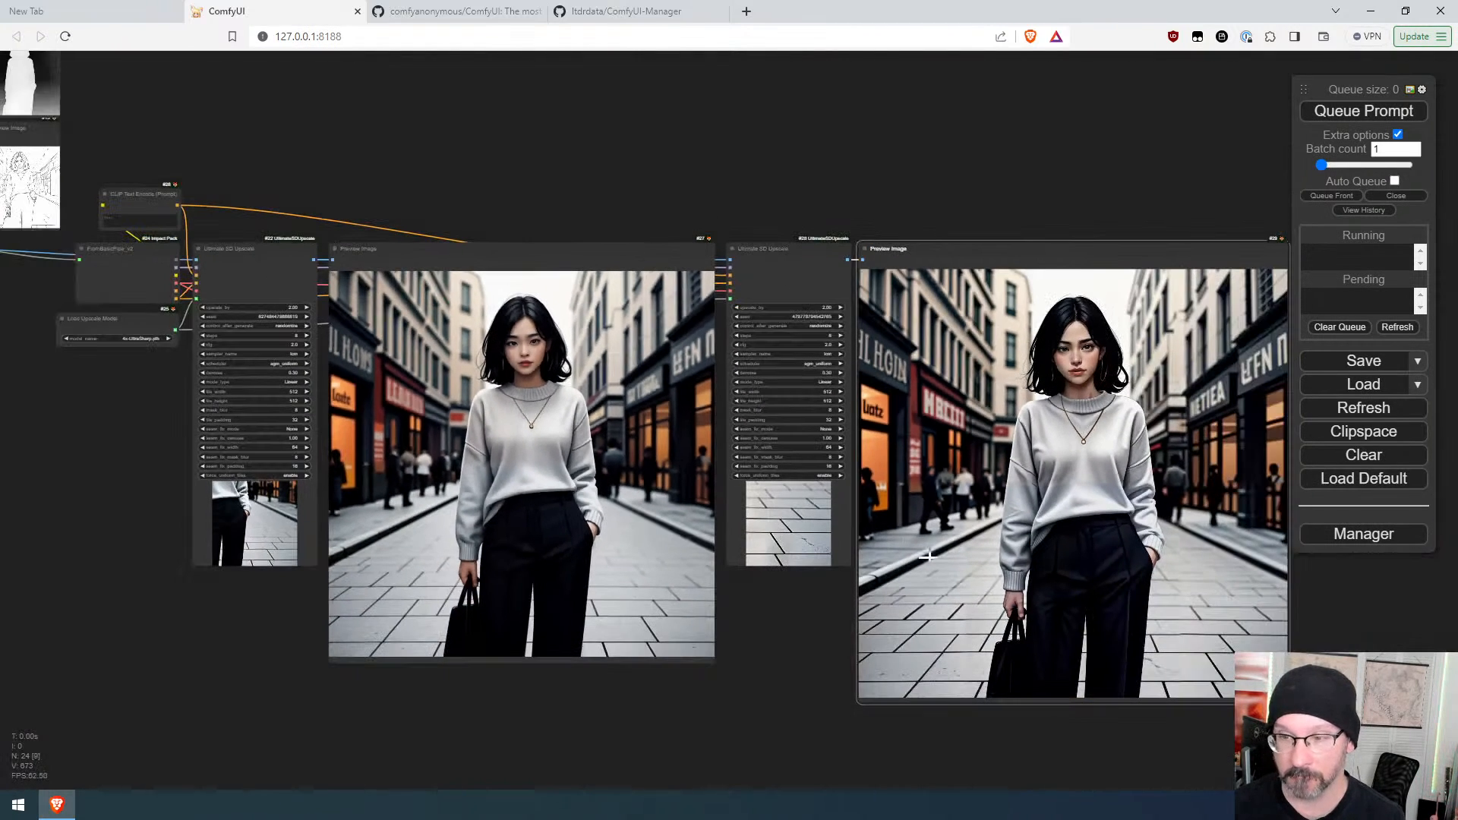
scroll(976, 431, "down", 3)
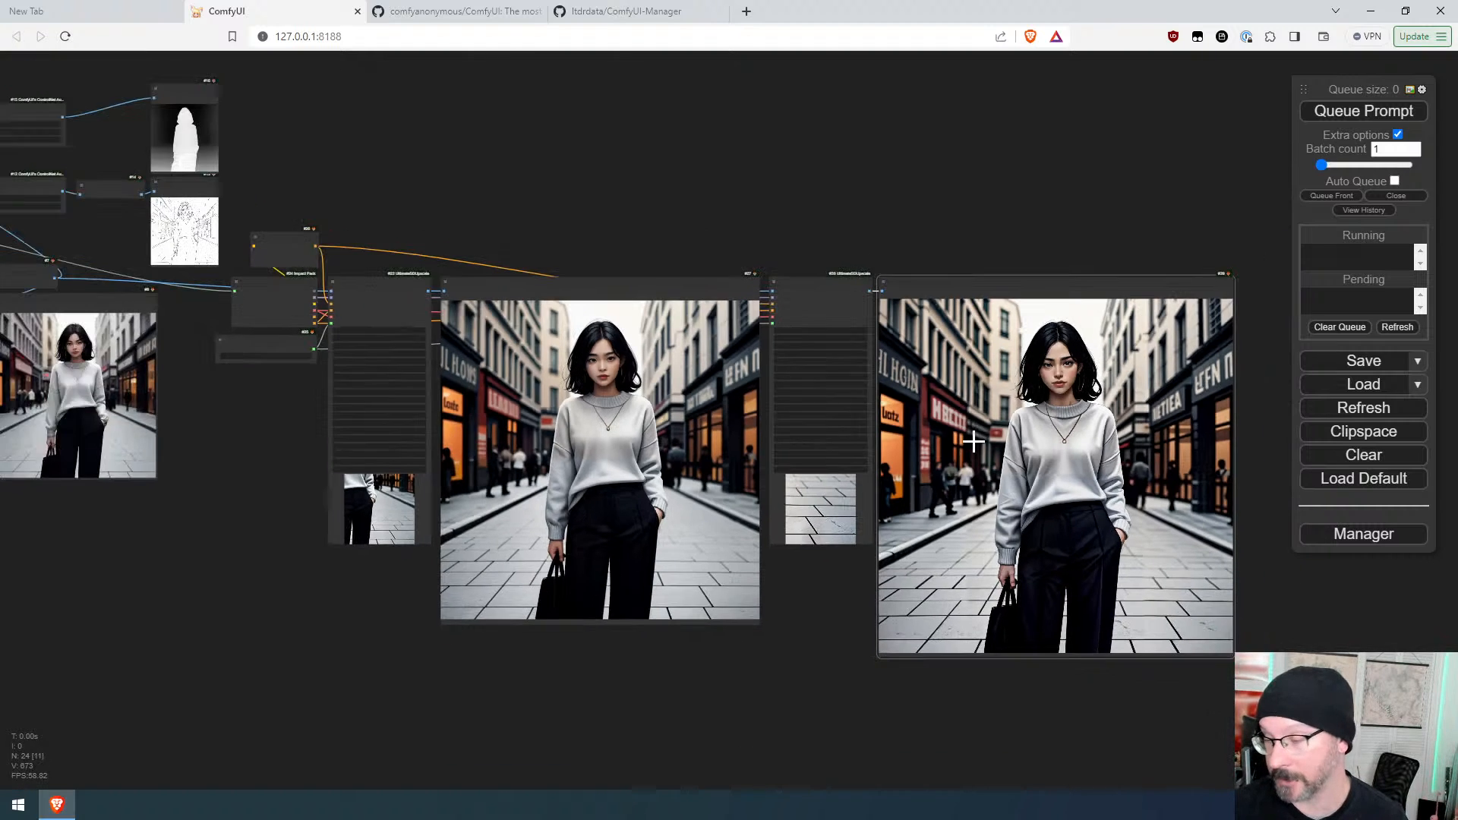
left_click_drag(1041, 521, 548, 530)
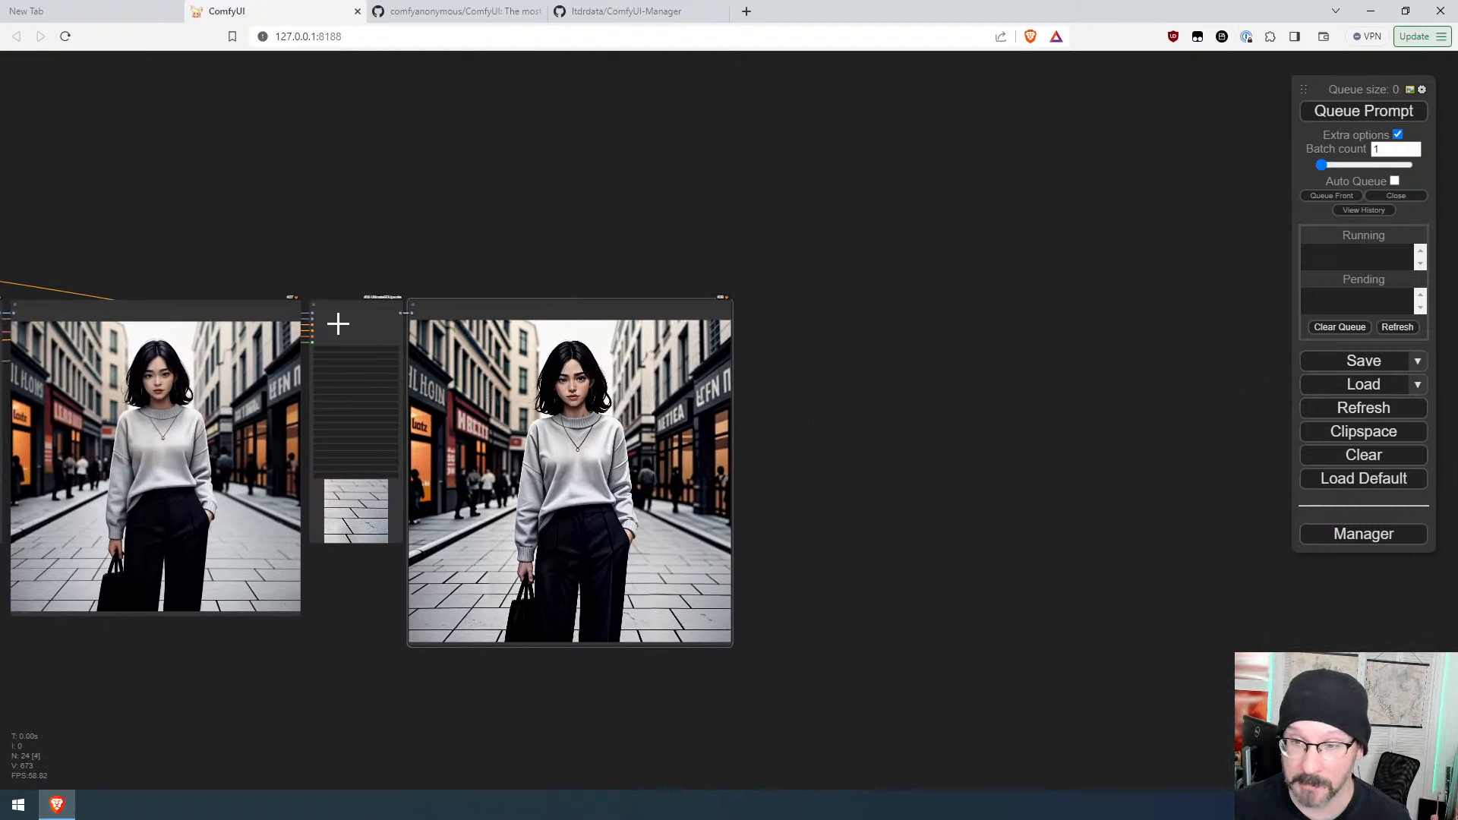
left_click_drag(362, 306, 788, 299)
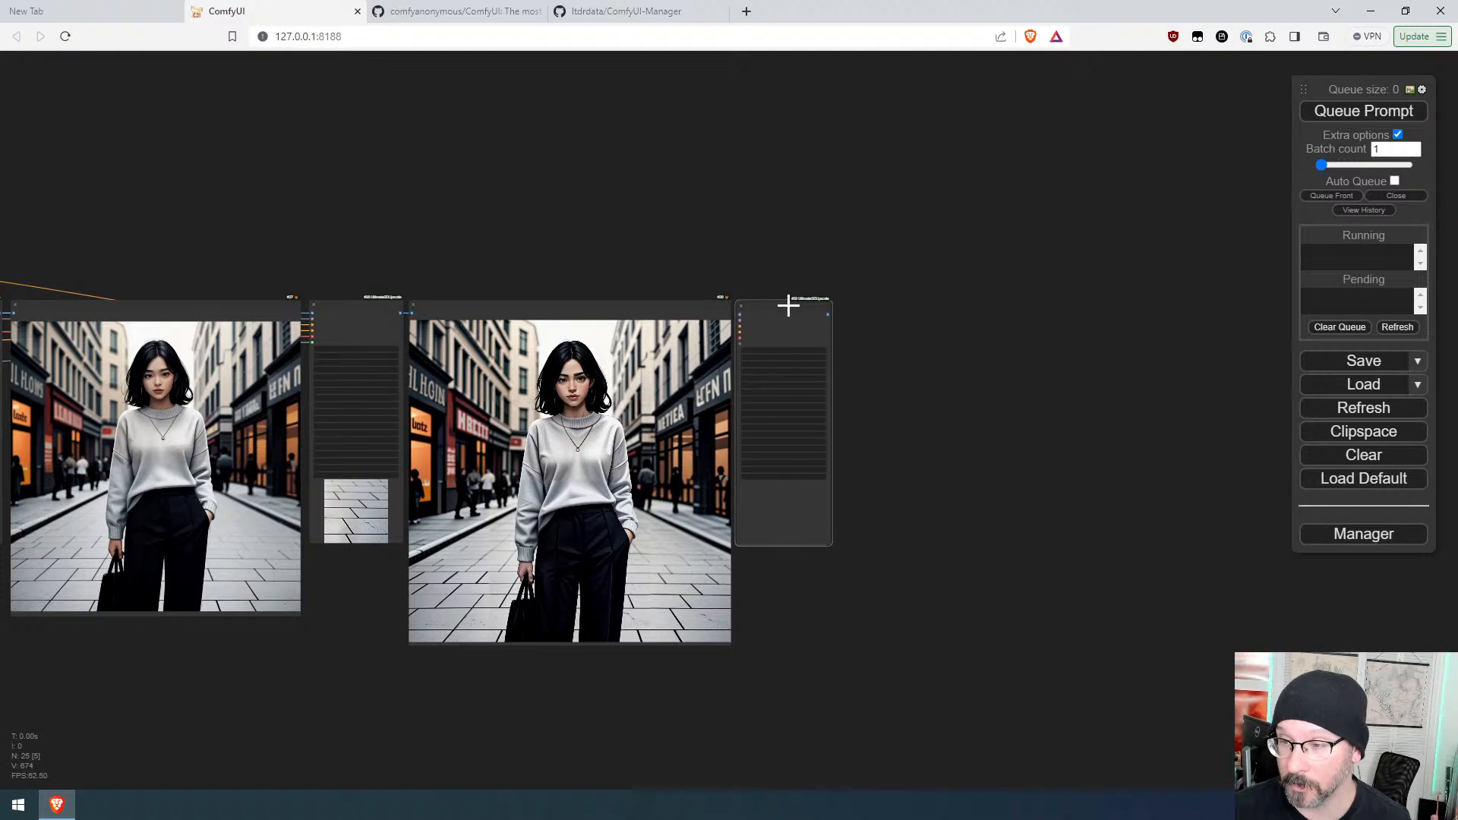
key("ctrl+z")
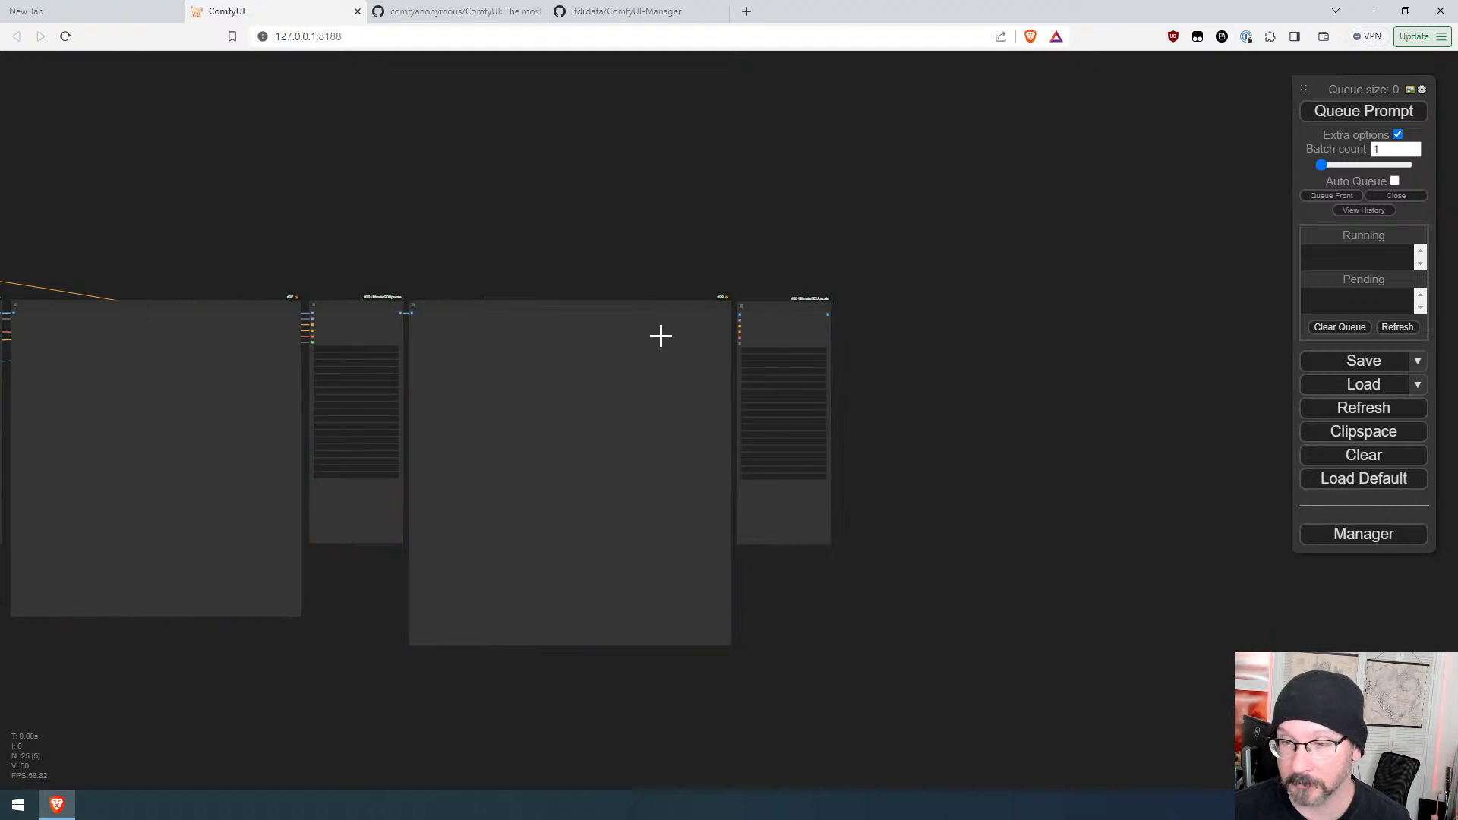
left_click(771, 312)
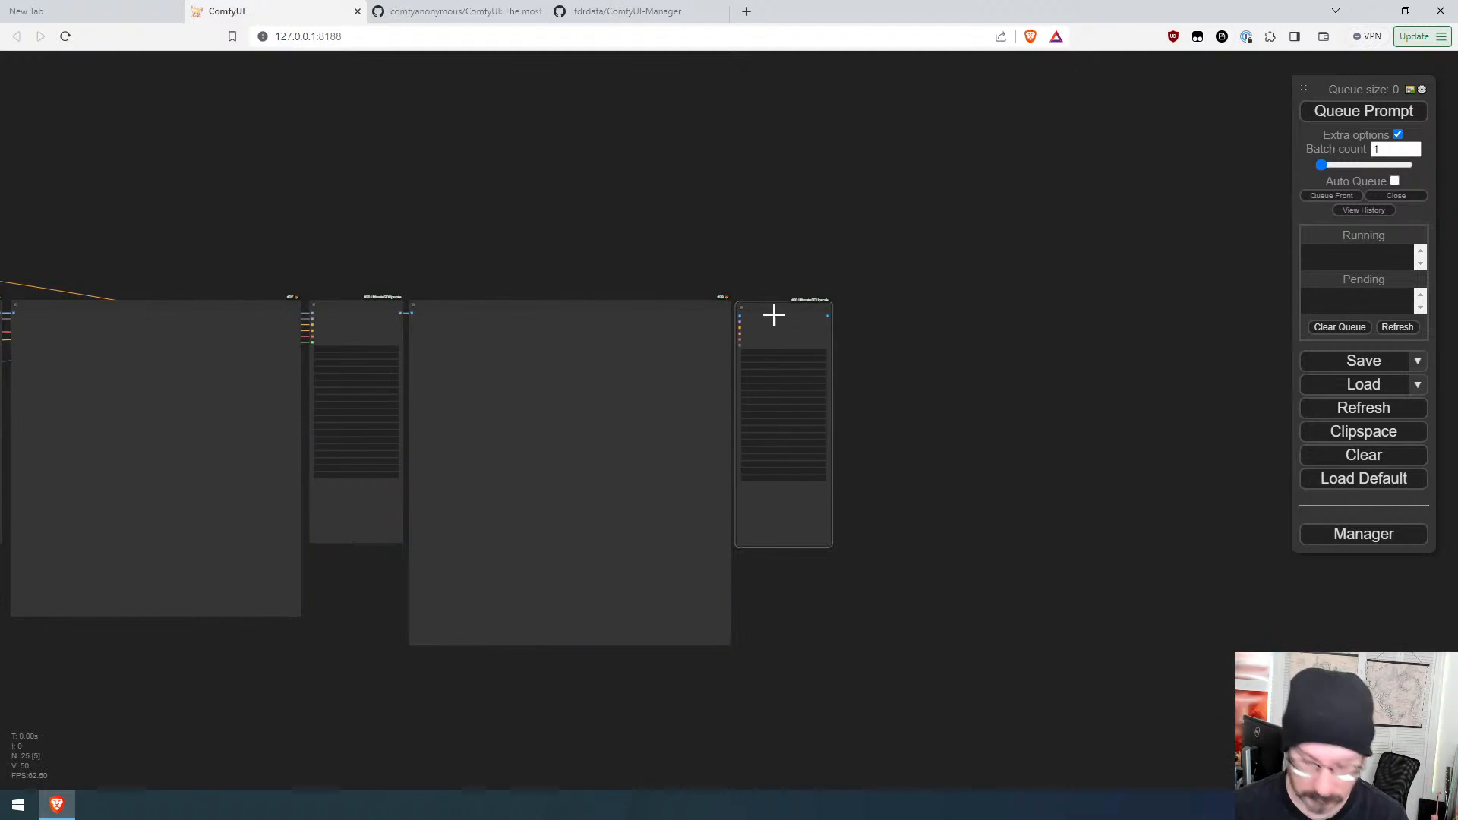
key("Delete")
Step: Paste a connected copy of the second Ultimate SD Upscale node and feed it the second upscale's image
left_click(382, 320)
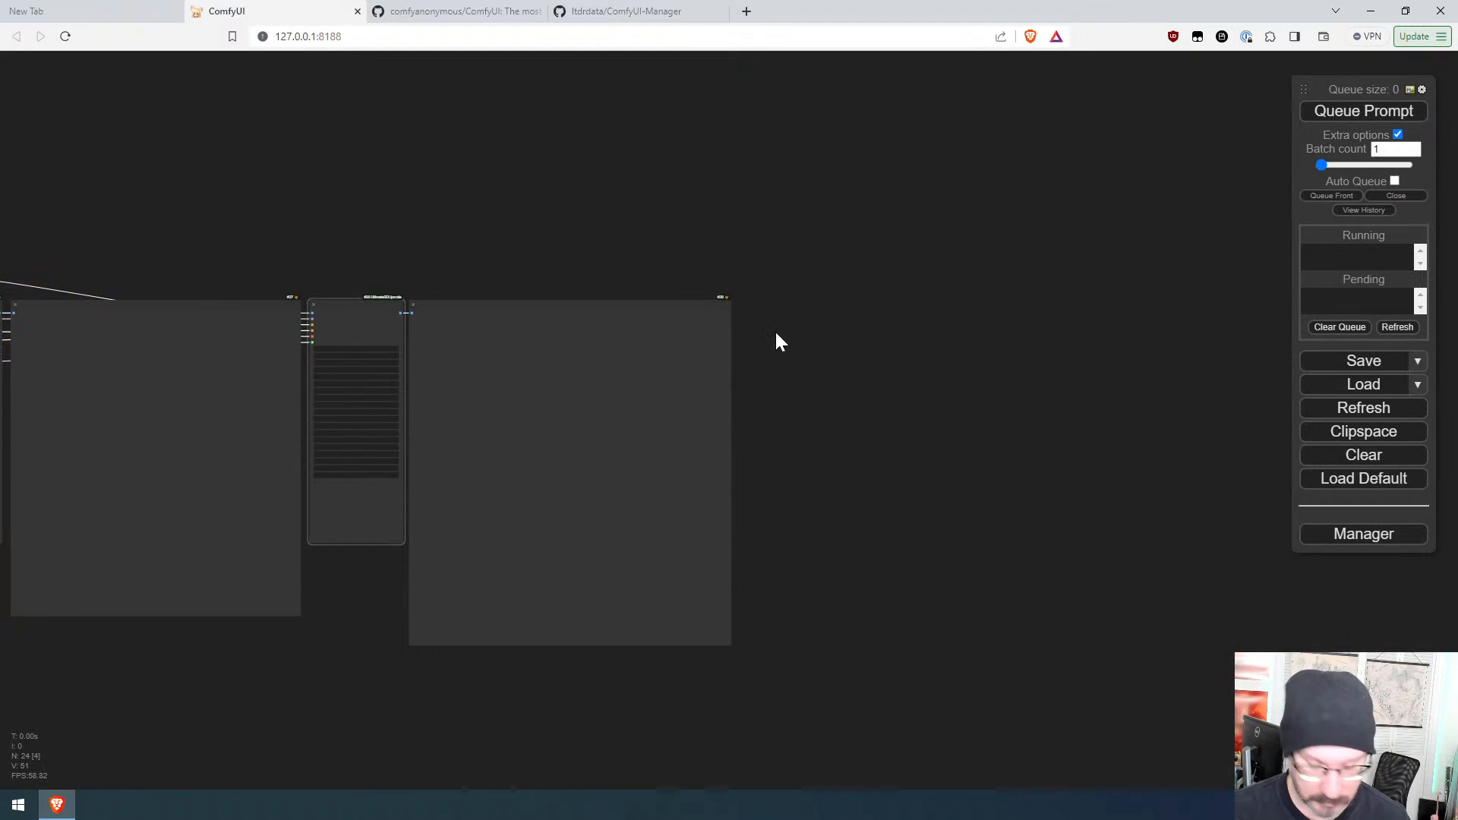
key("ctrl+shift+v")
left_click_drag(818, 325, 780, 316)
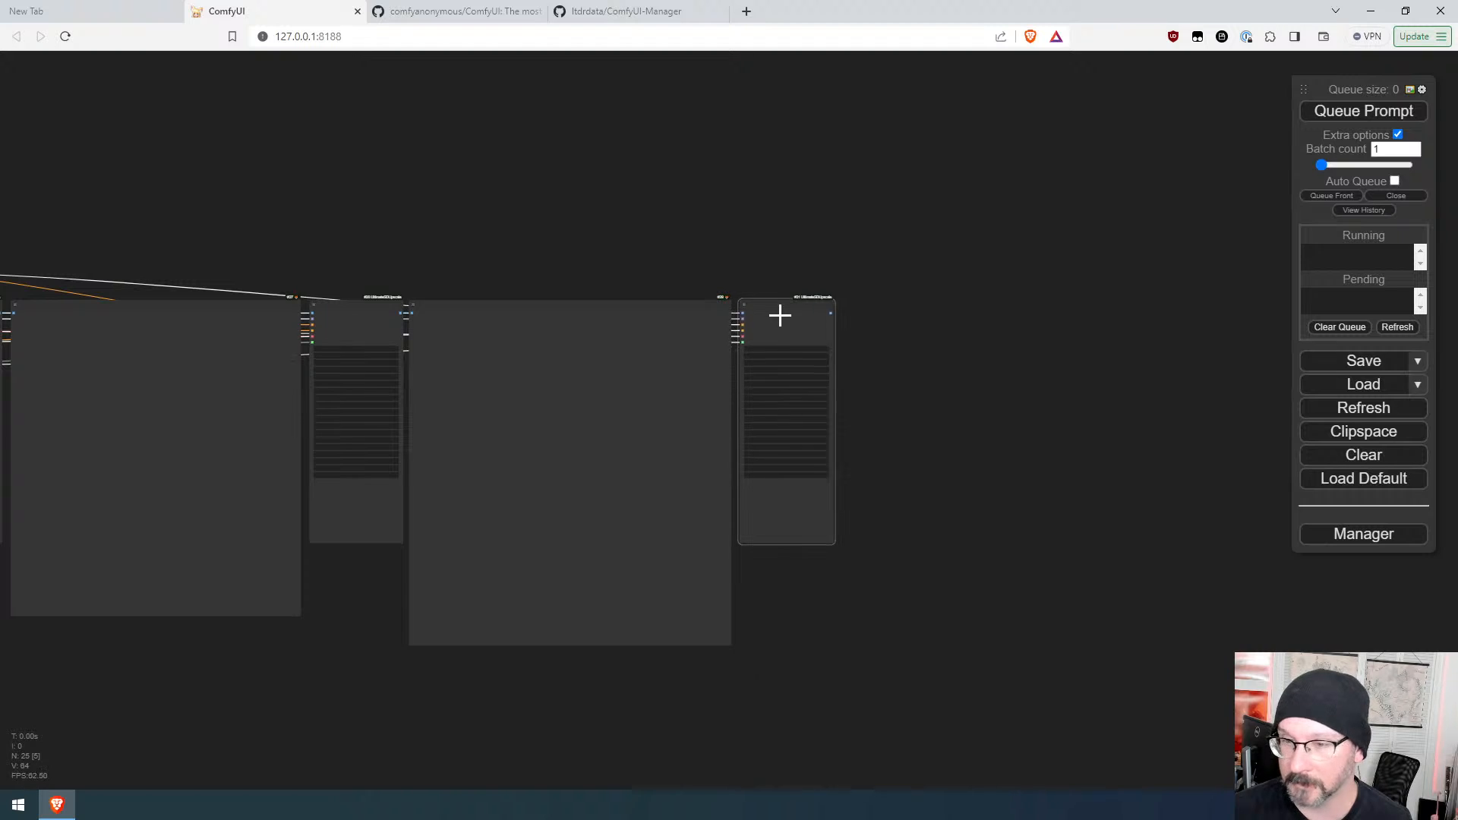
left_click_drag(400, 313, 743, 313)
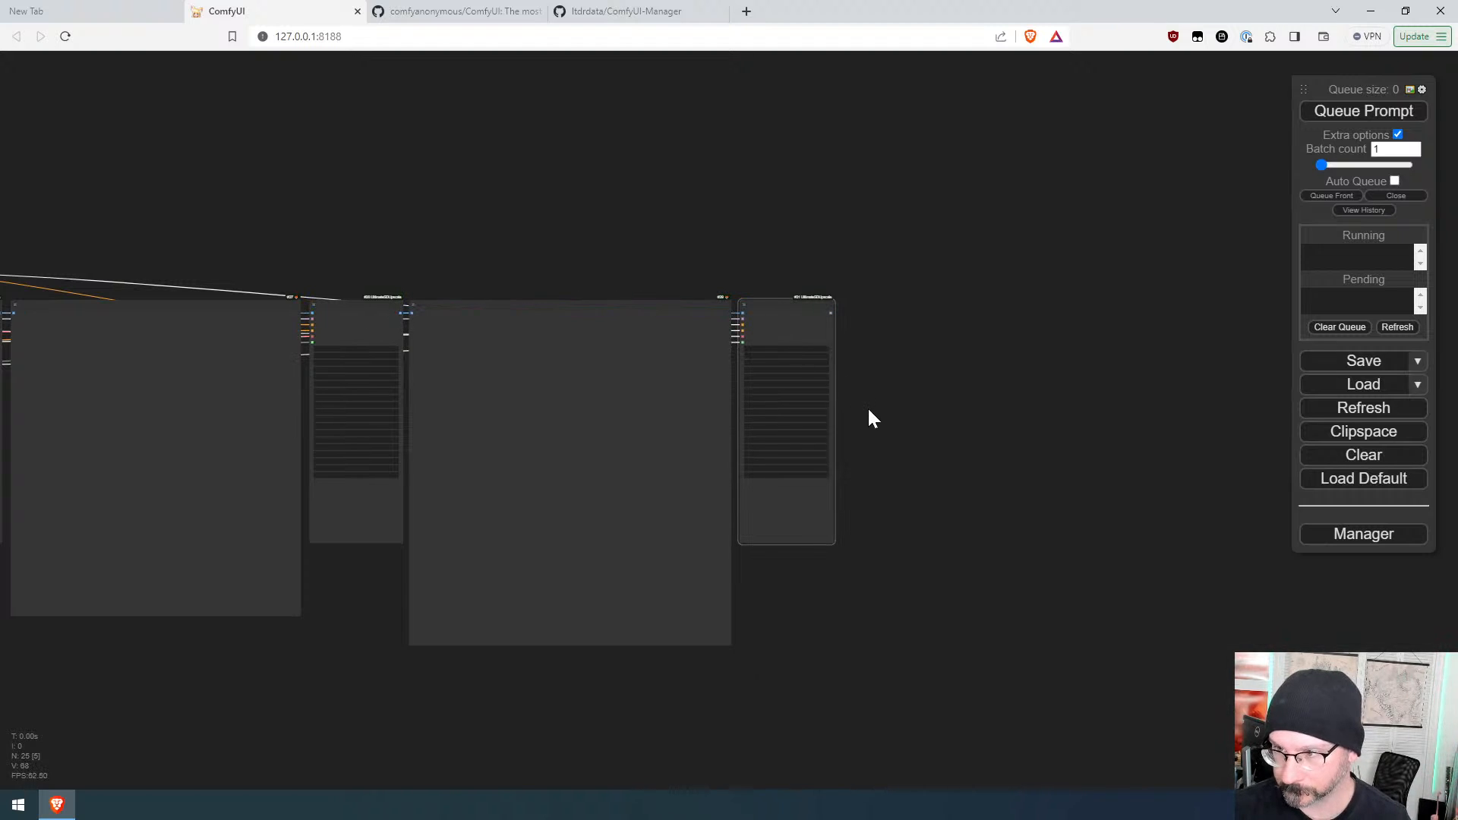
Step: Attach a Preview Image node to the third Ultimate SD Upscale's output and queue the prompt
scroll(872, 358, "up", 10)
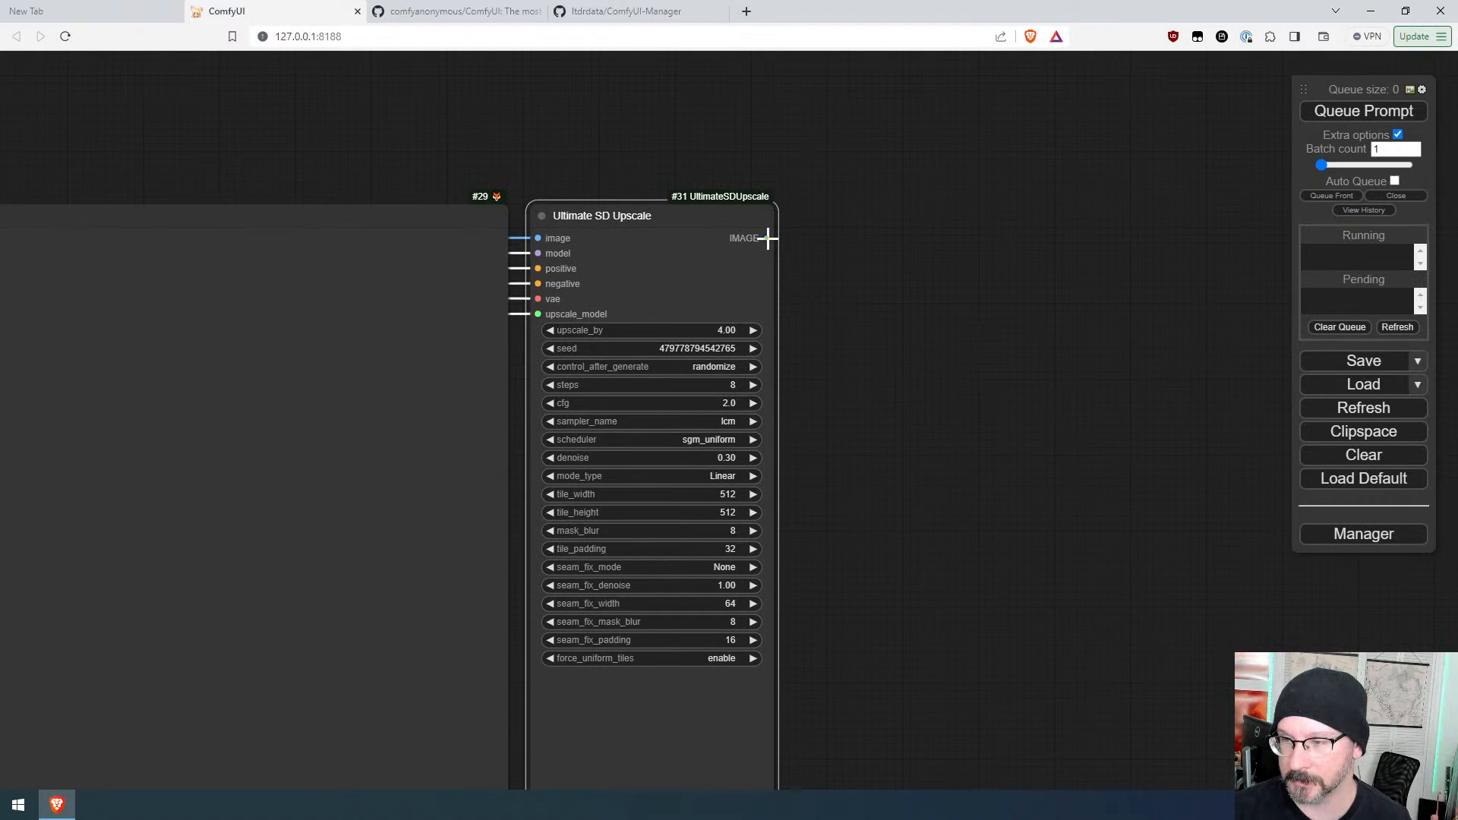
left_click_drag(767, 237, 869, 240)
left_click(903, 357)
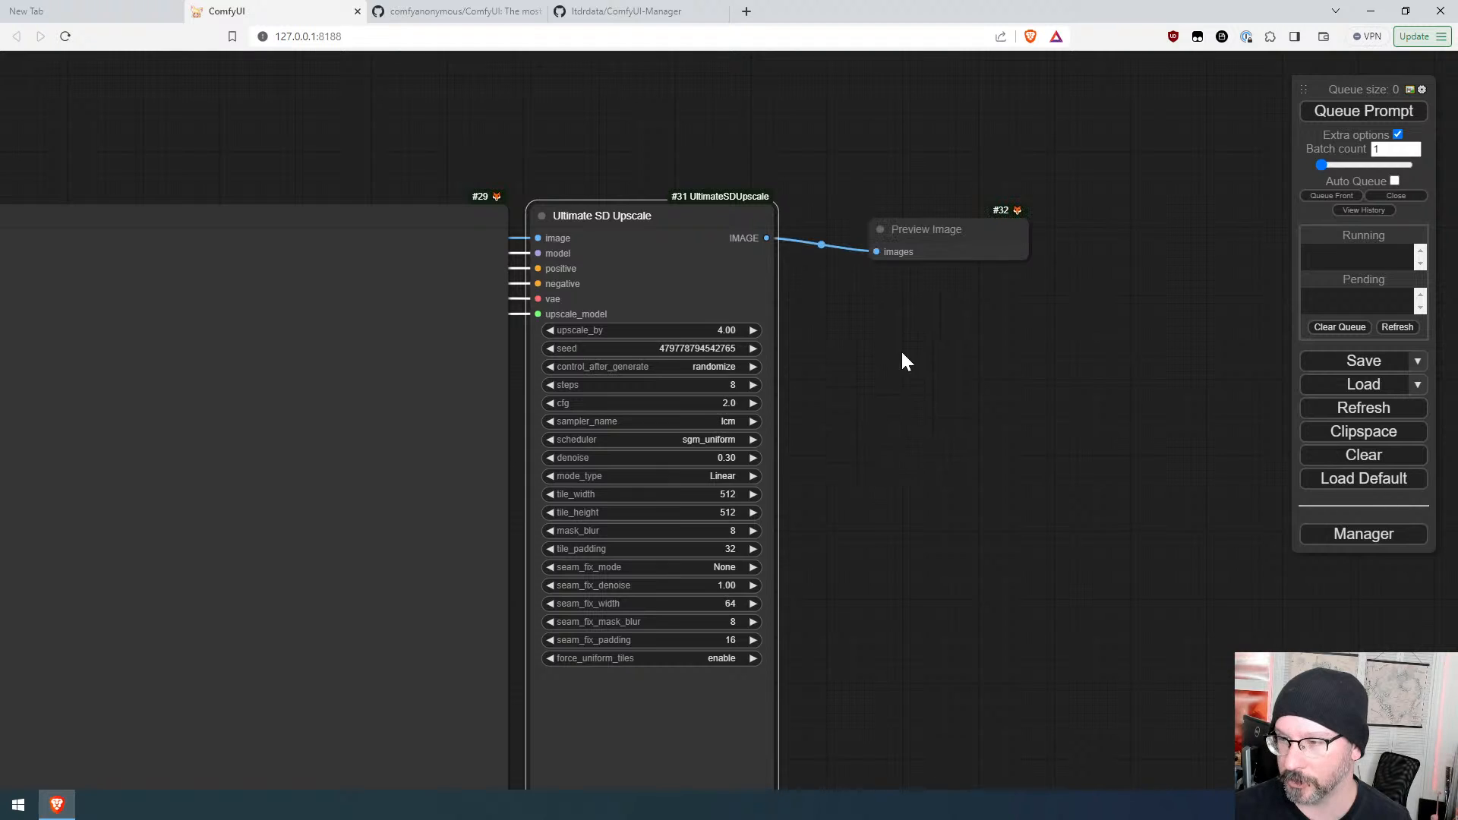
left_click_drag(965, 226, 875, 221)
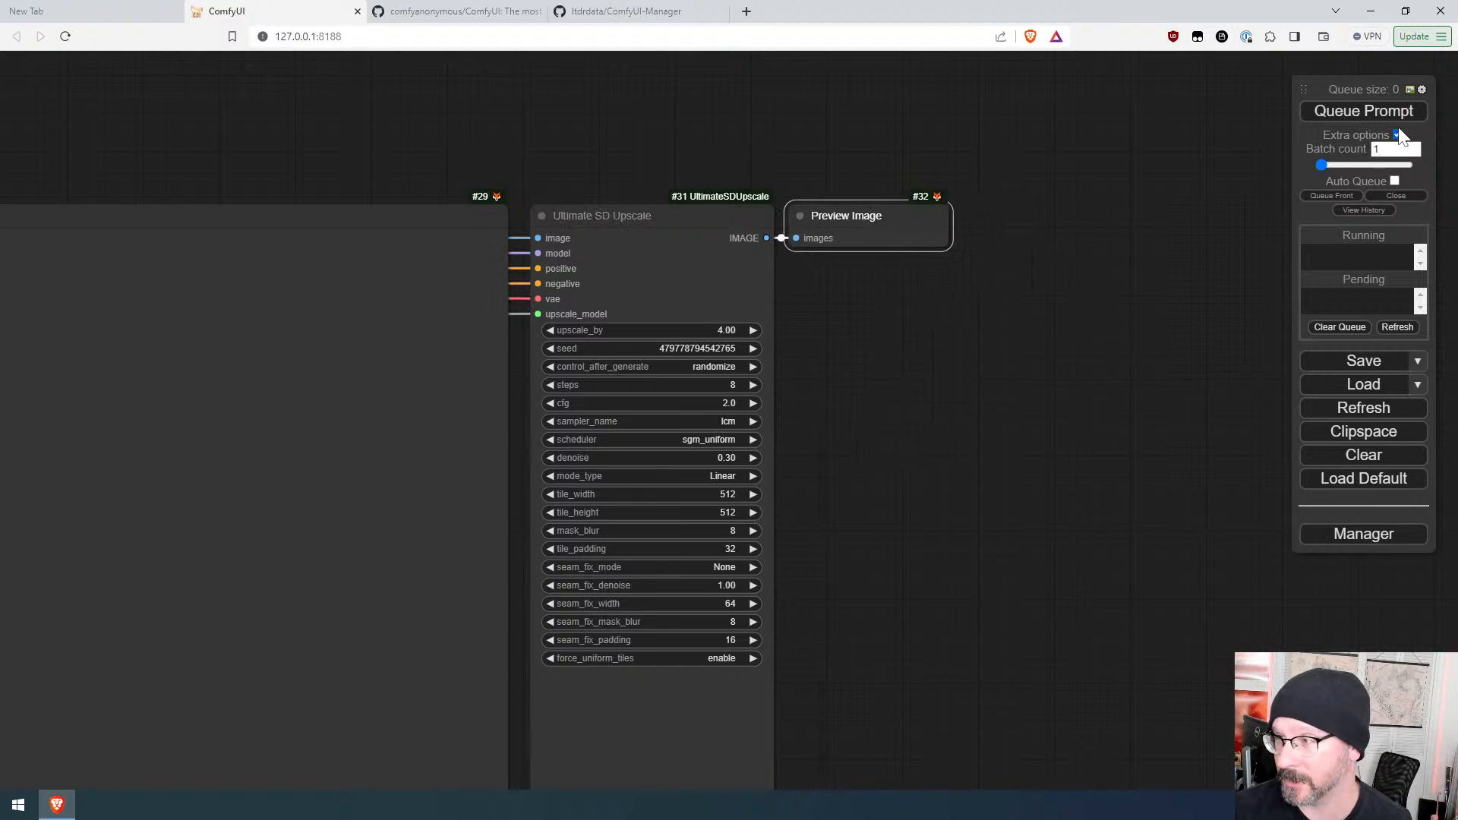
left_click(1367, 112)
scroll(882, 476, "down", 5)
scroll(934, 497, "down", 3)
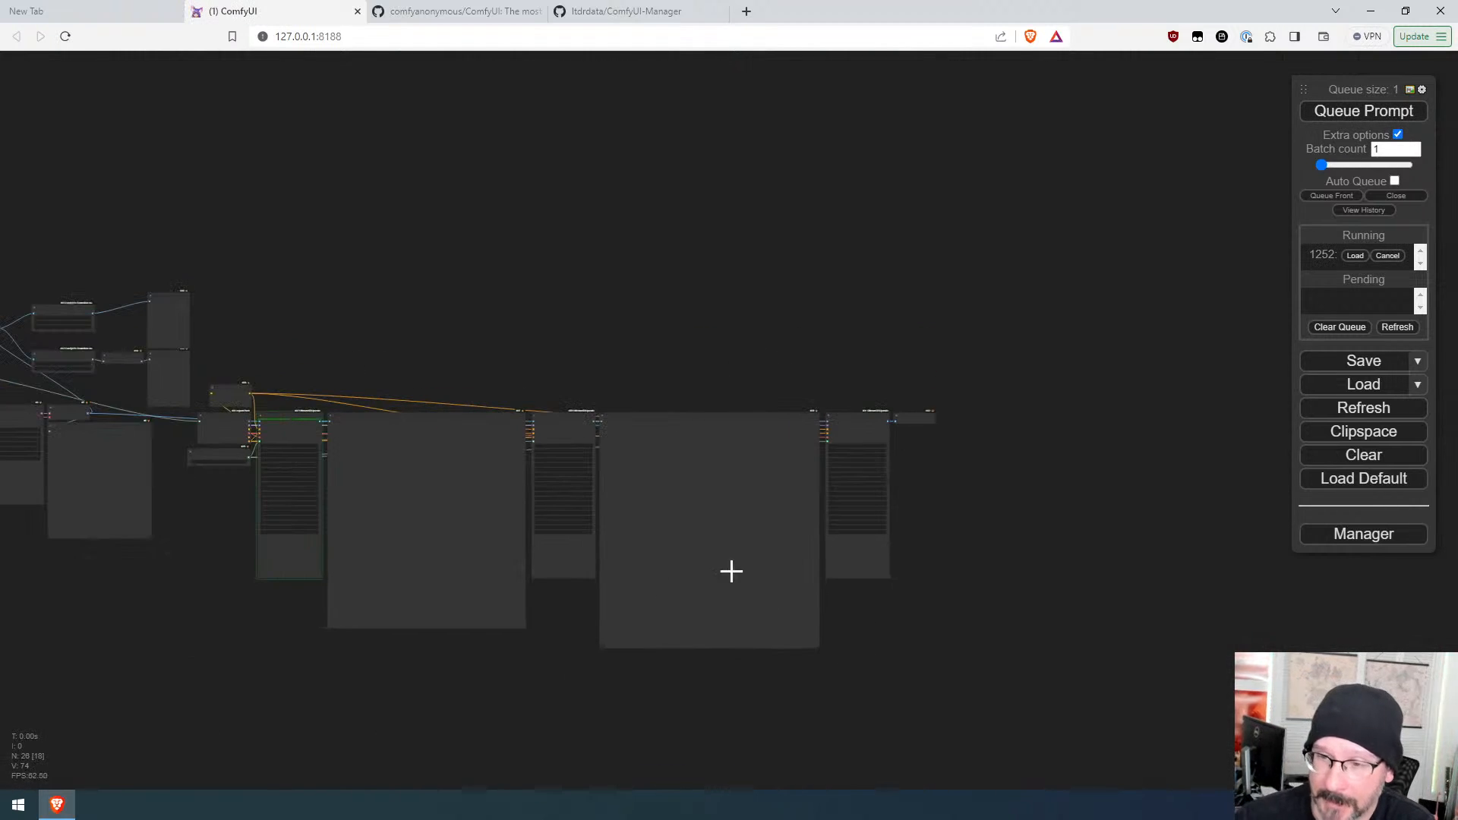
scroll(220, 631, "up", 6)
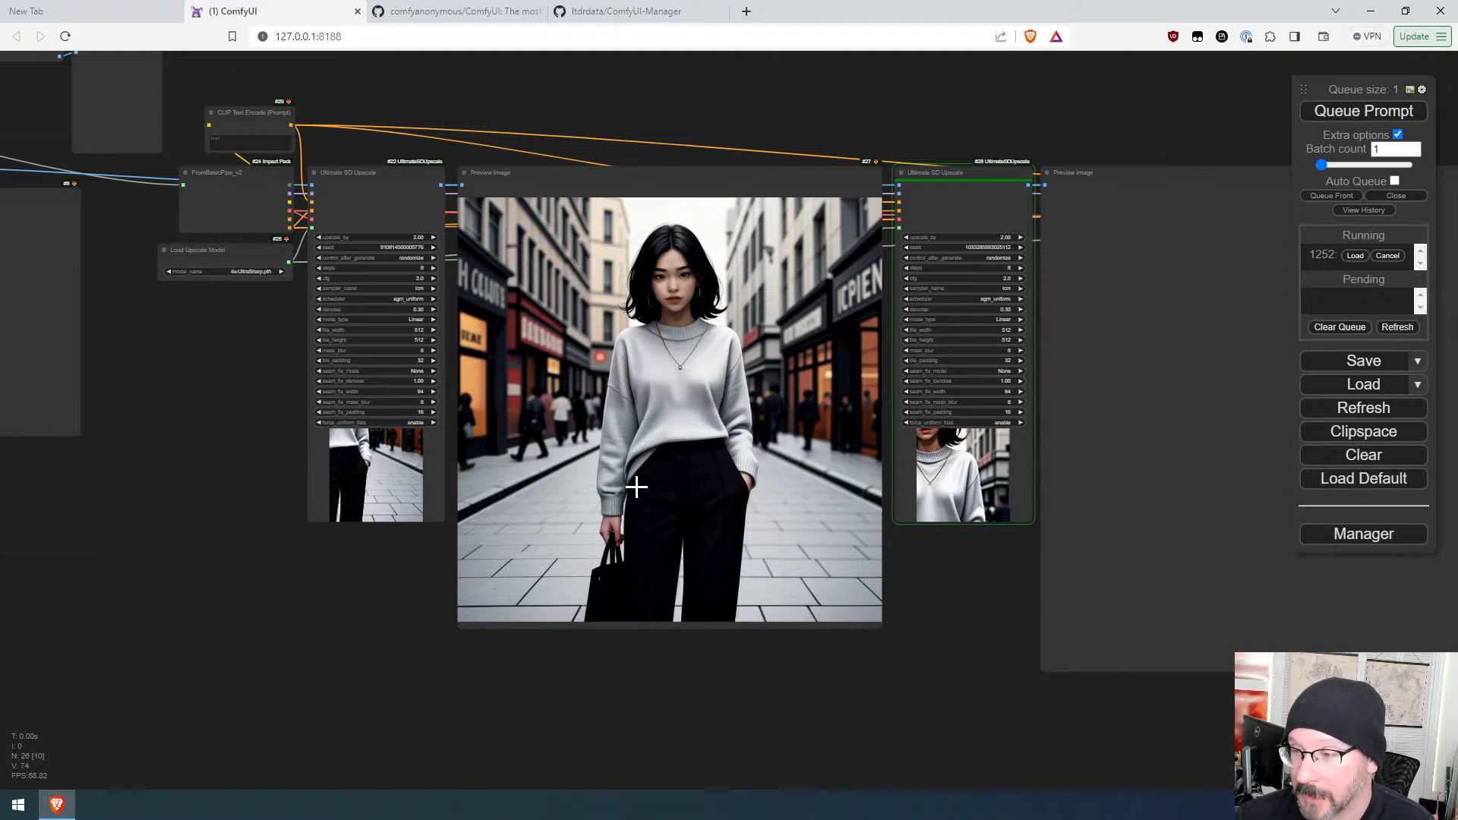
left_click_drag(894, 589, 768, 589)
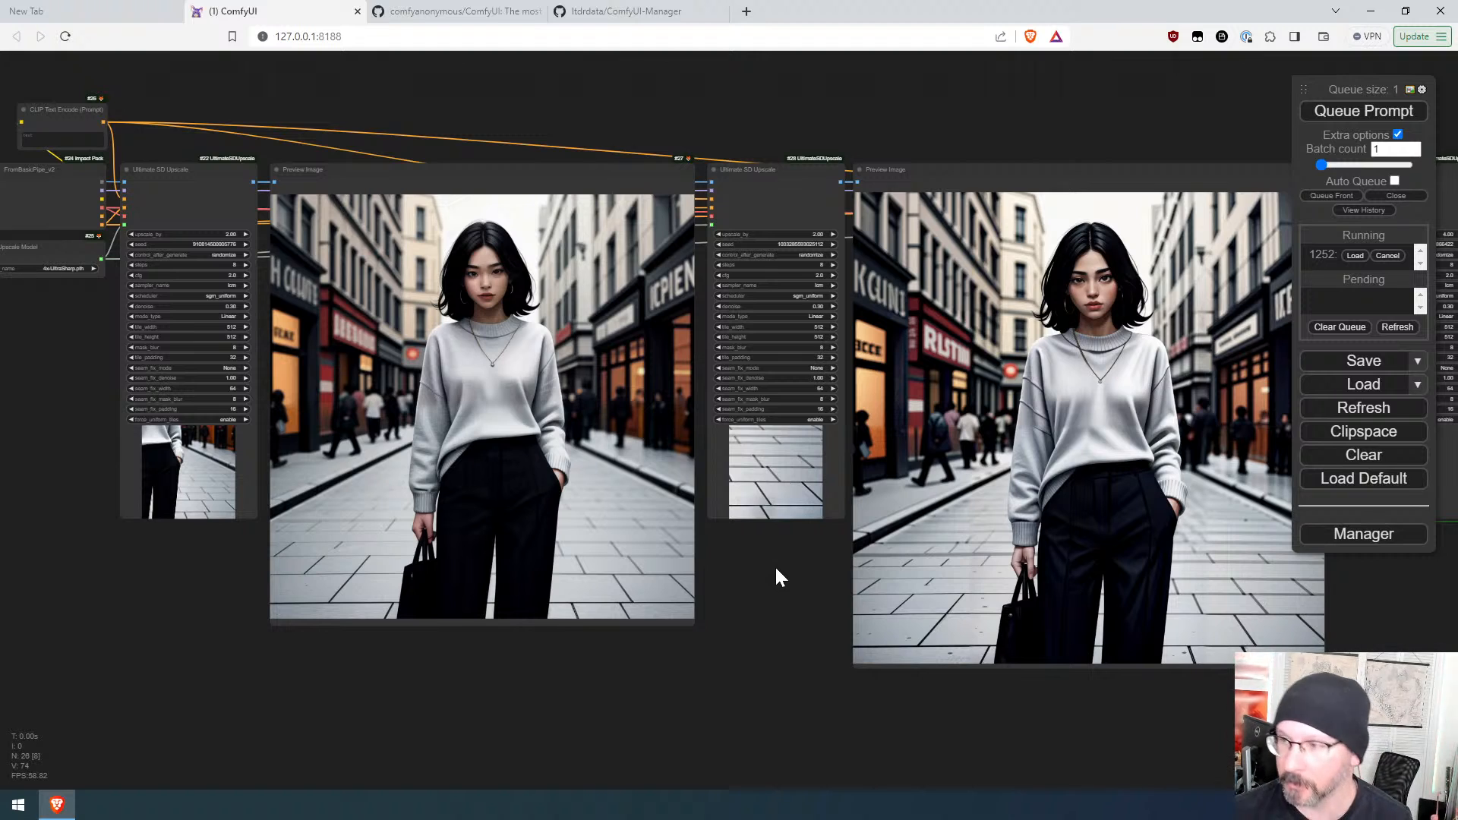
Step: Enlarge the third upscale's Preview Image node to a large empty frame beside the chain
left_click_drag(810, 589, 299, 567)
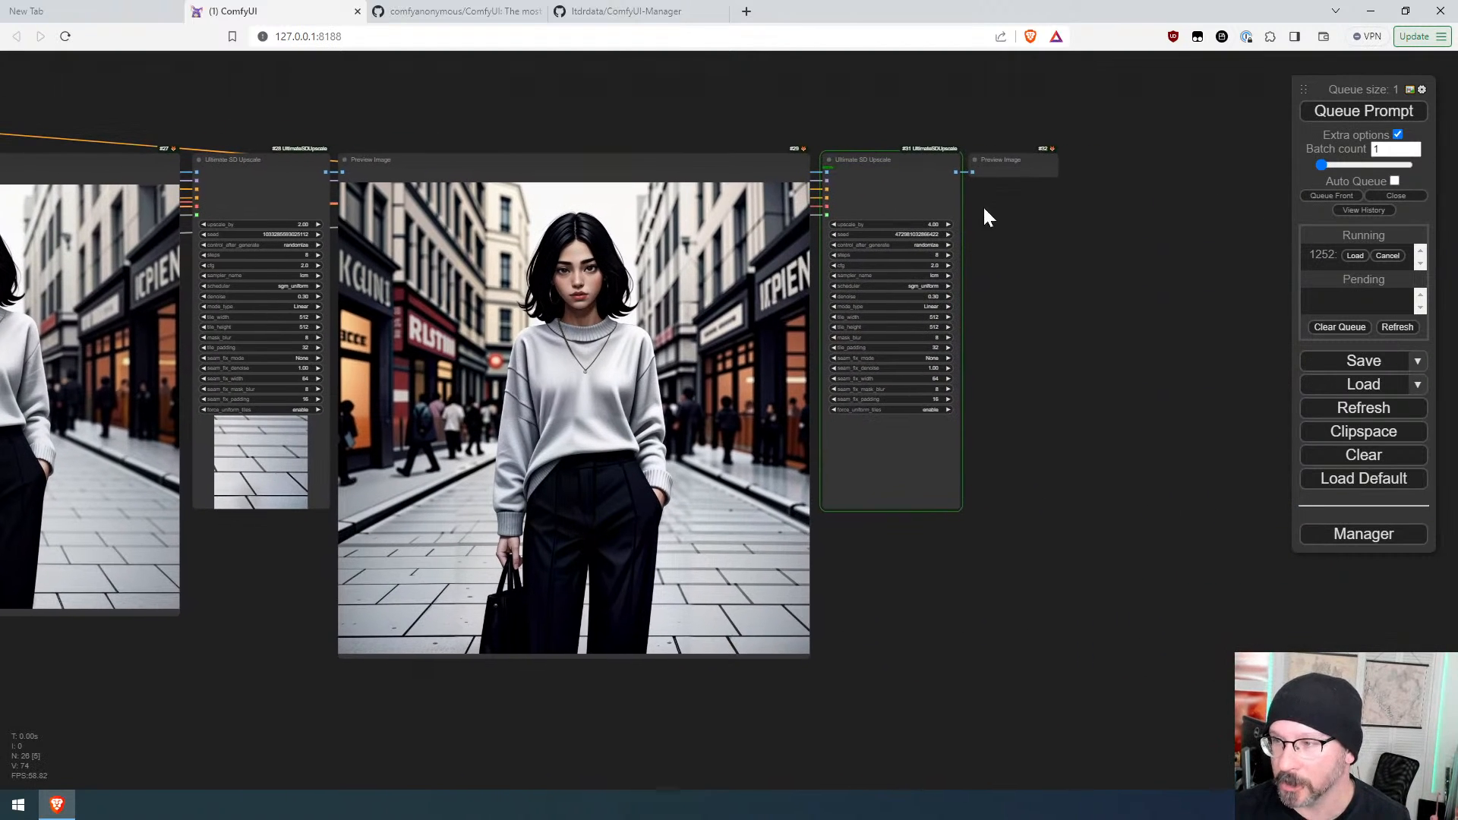
left_click_drag(1065, 346, 767, 302)
scroll(773, 297, "down", 5)
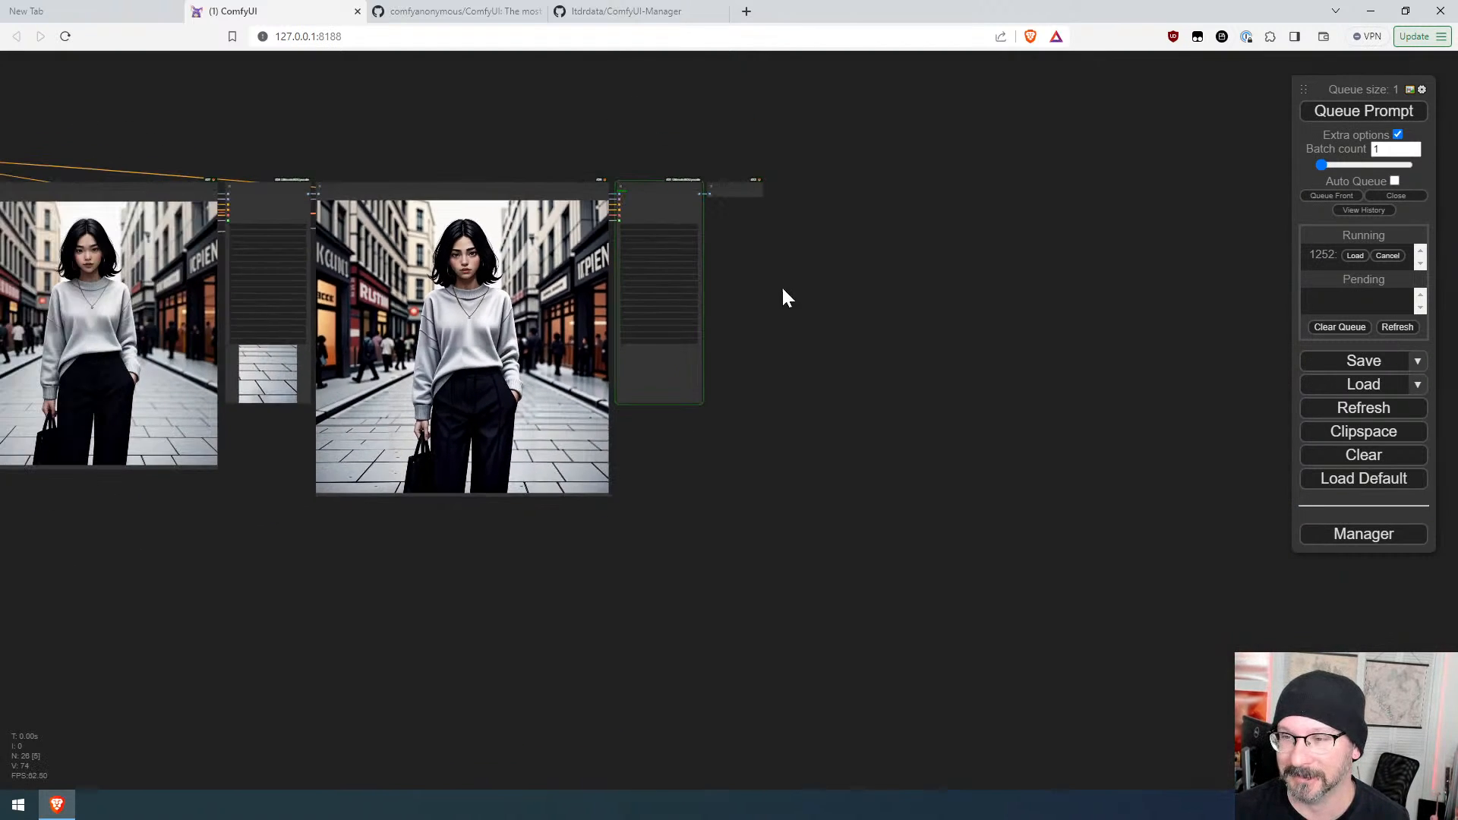
left_click(762, 196)
left_click_drag(766, 211, 1197, 721)
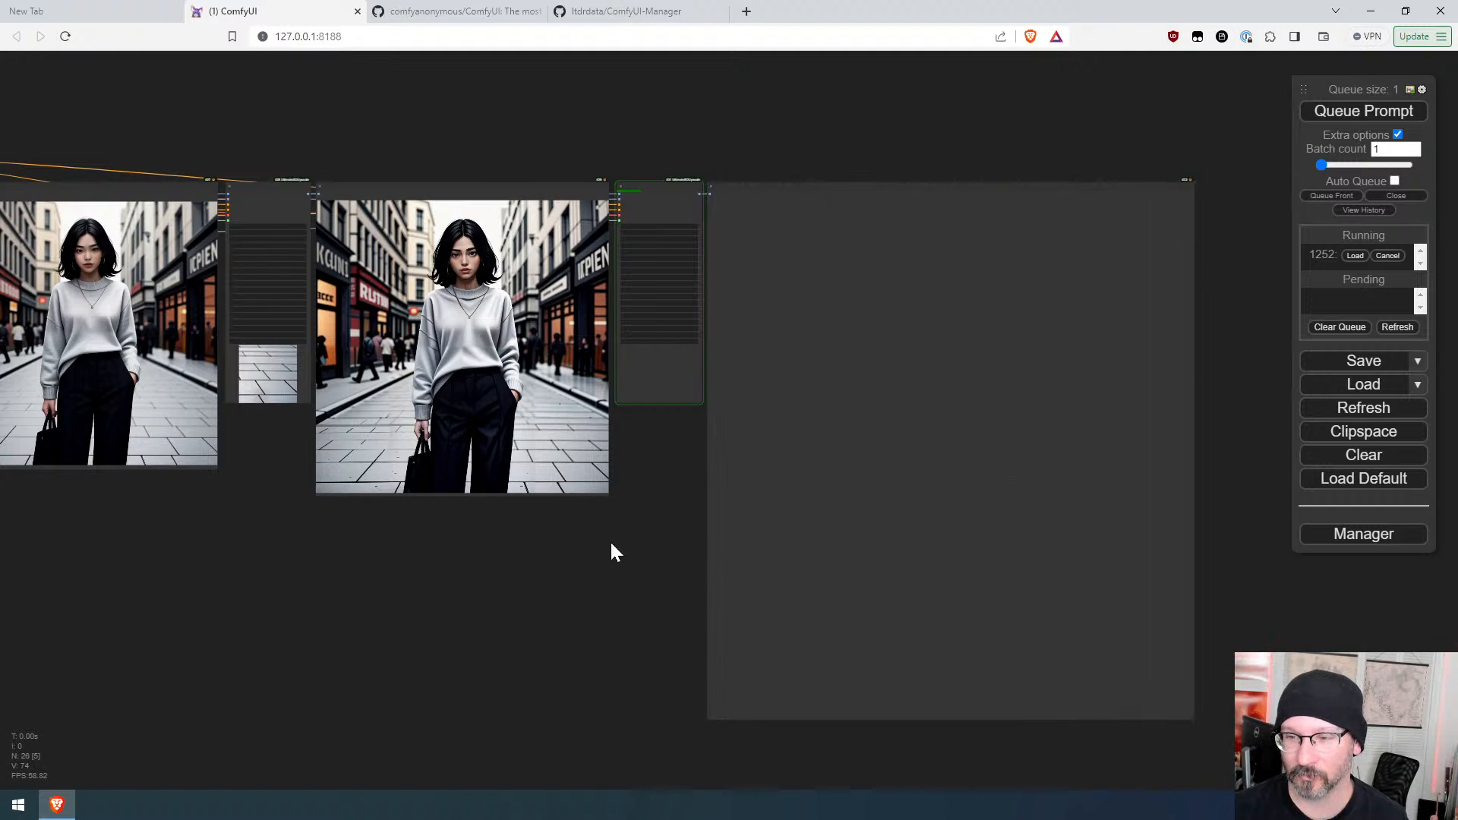
mouse_move(608, 492)
left_mouse_down()
mouse_move(605, 599)
mouse_move(604, 494)
left_mouse_up()
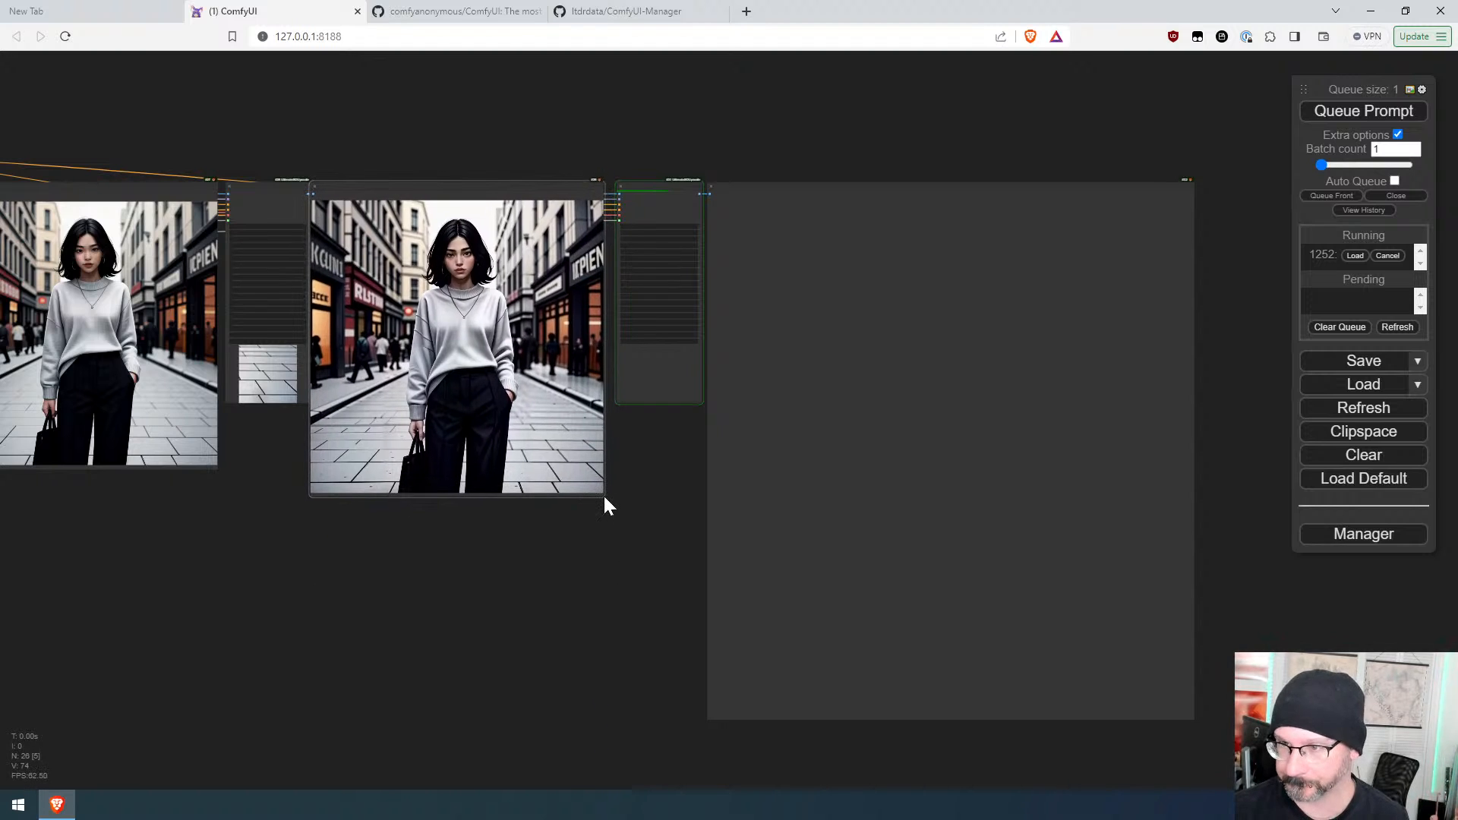
Step: Monitor the third Ultimate SD Upscale's tile progress alongside the earlier upscale previews
scroll(708, 247, "up", 7)
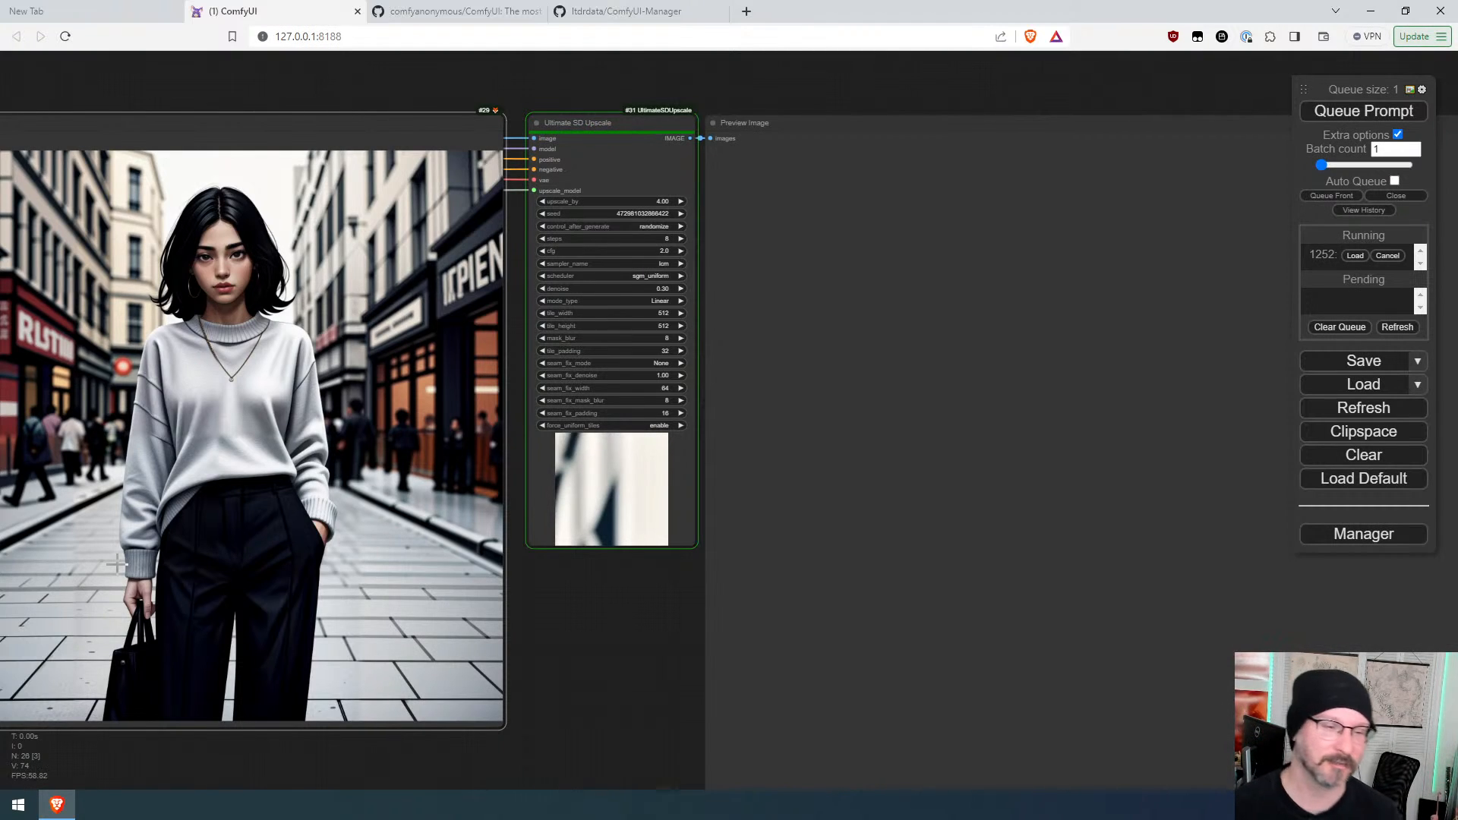
scroll(637, 671, "down", 10)
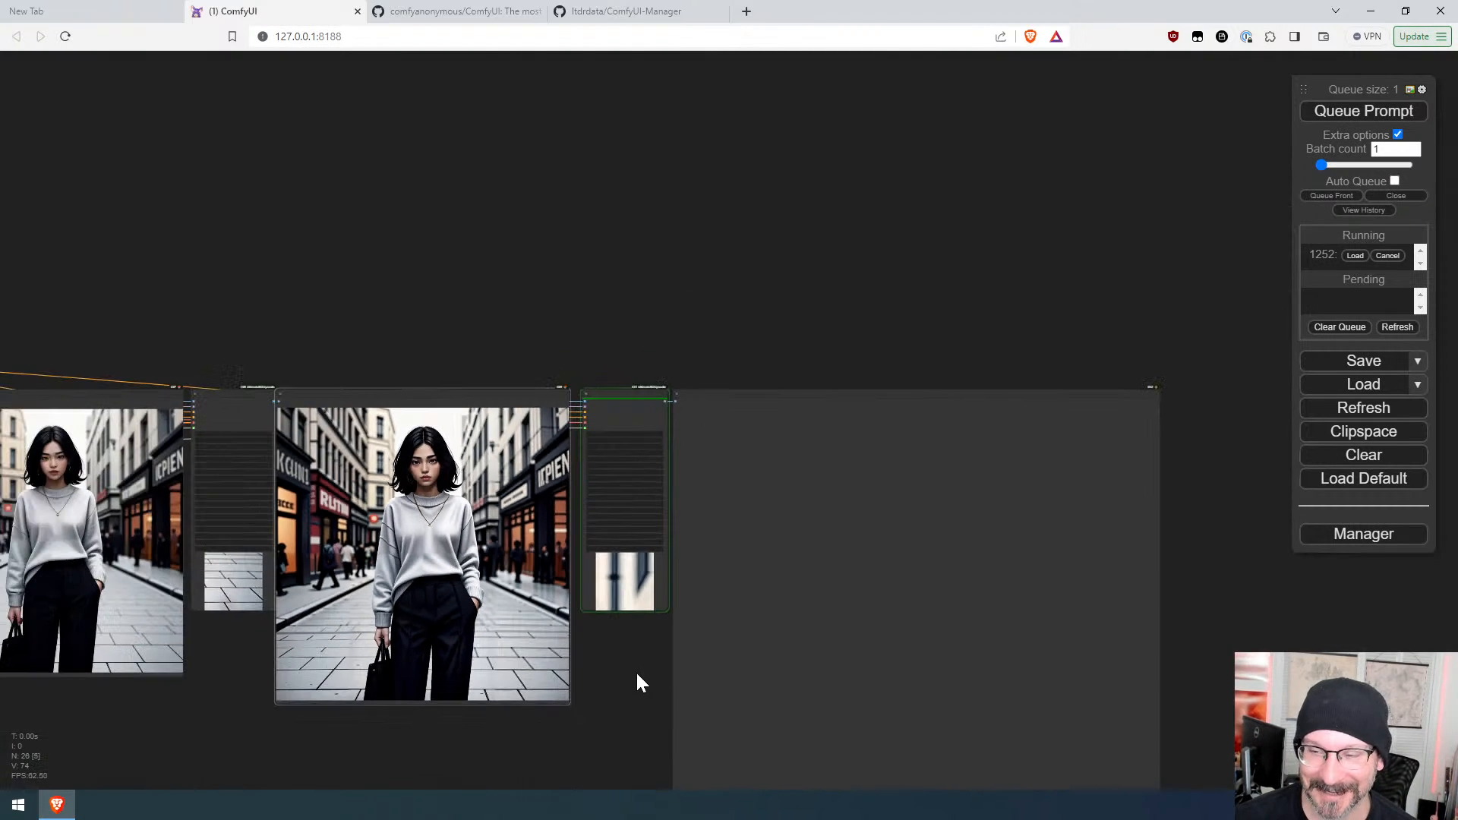
left_click_drag(656, 669, 780, 595)
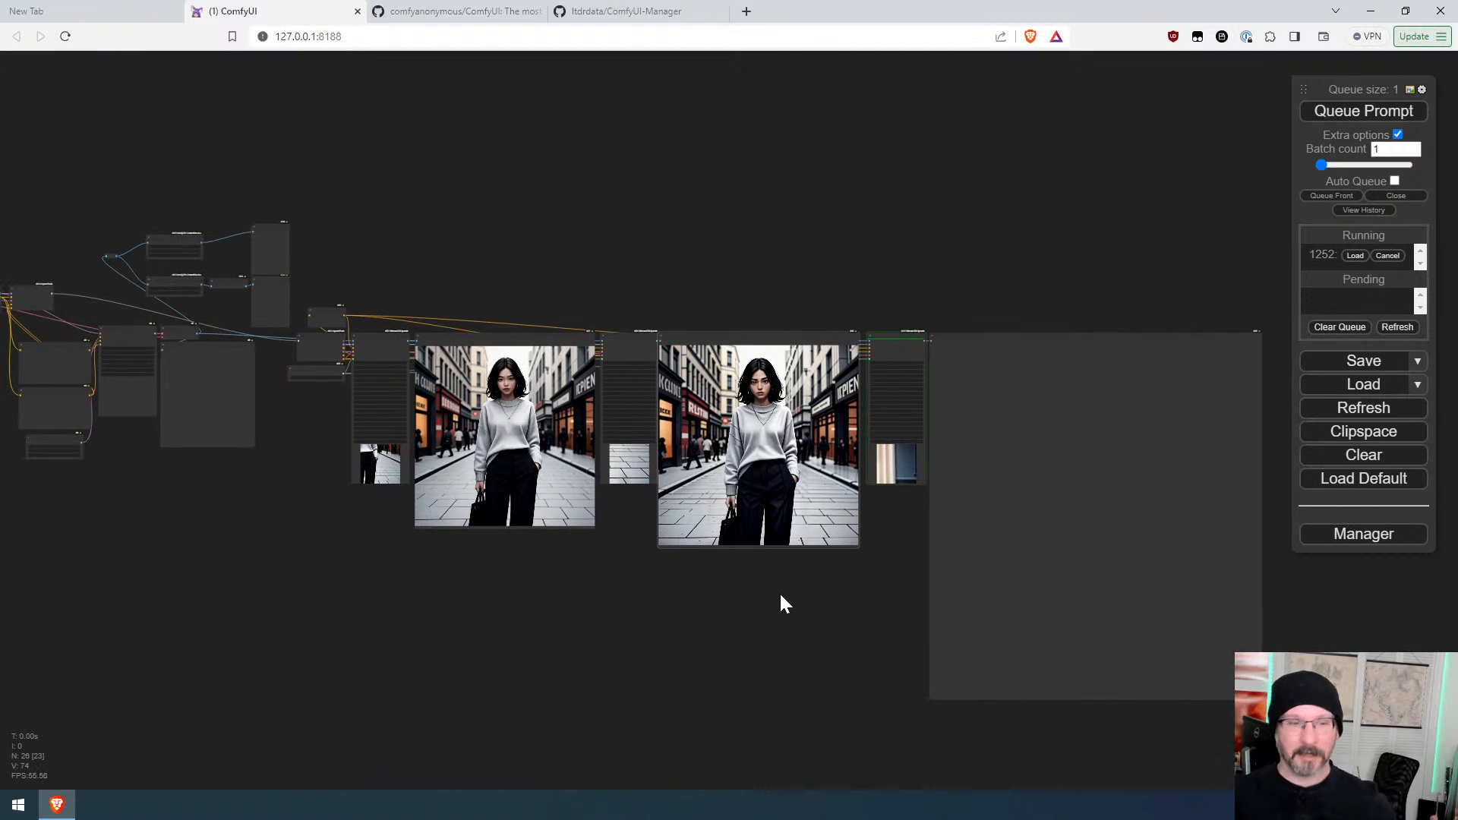
scroll(922, 548, "up", 7)
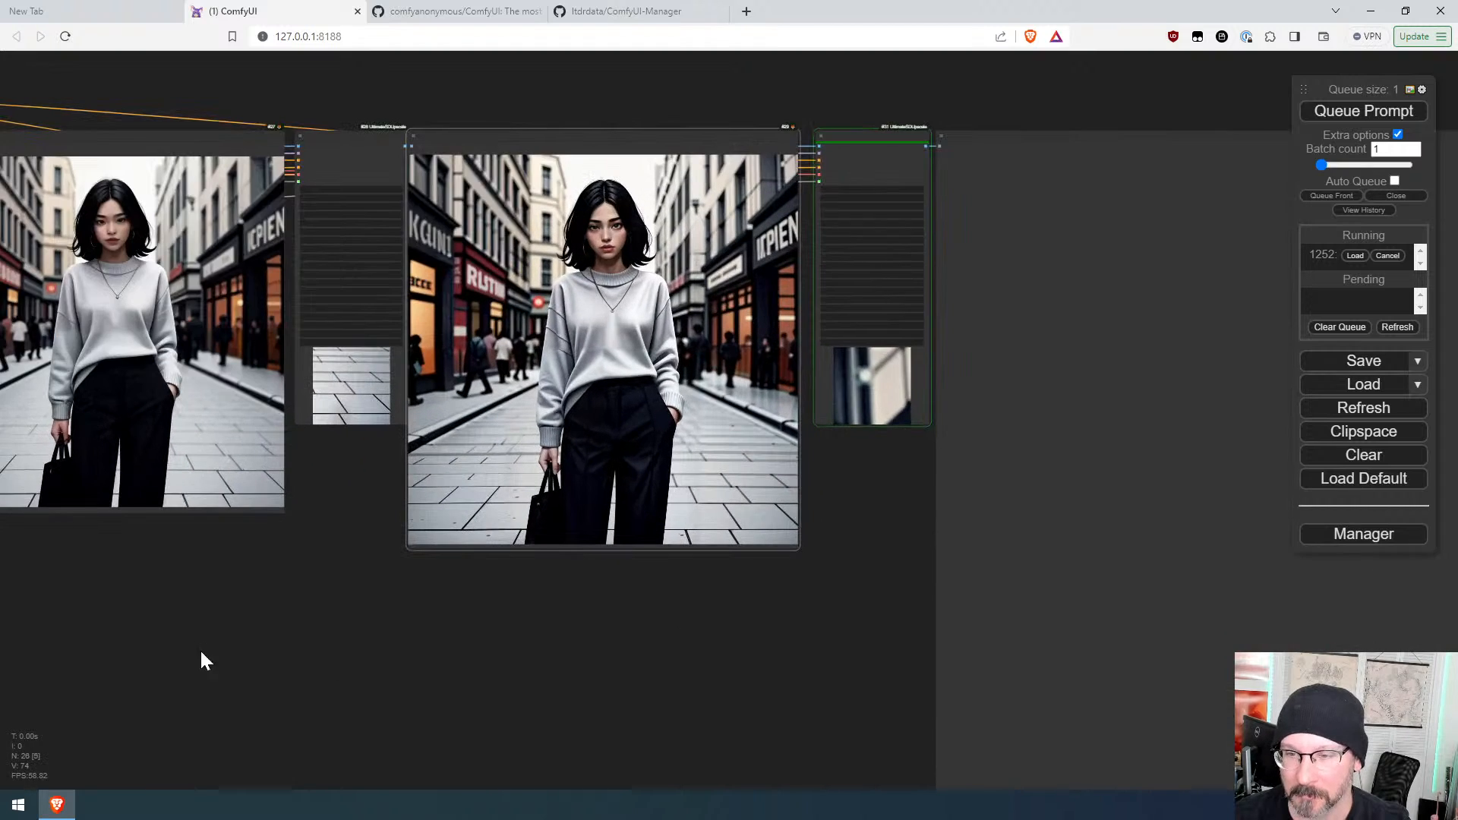
left_click_drag(199, 652, 1047, 676)
left_click_drag(420, 538, 860, 604)
scroll(617, 513, "up", 5)
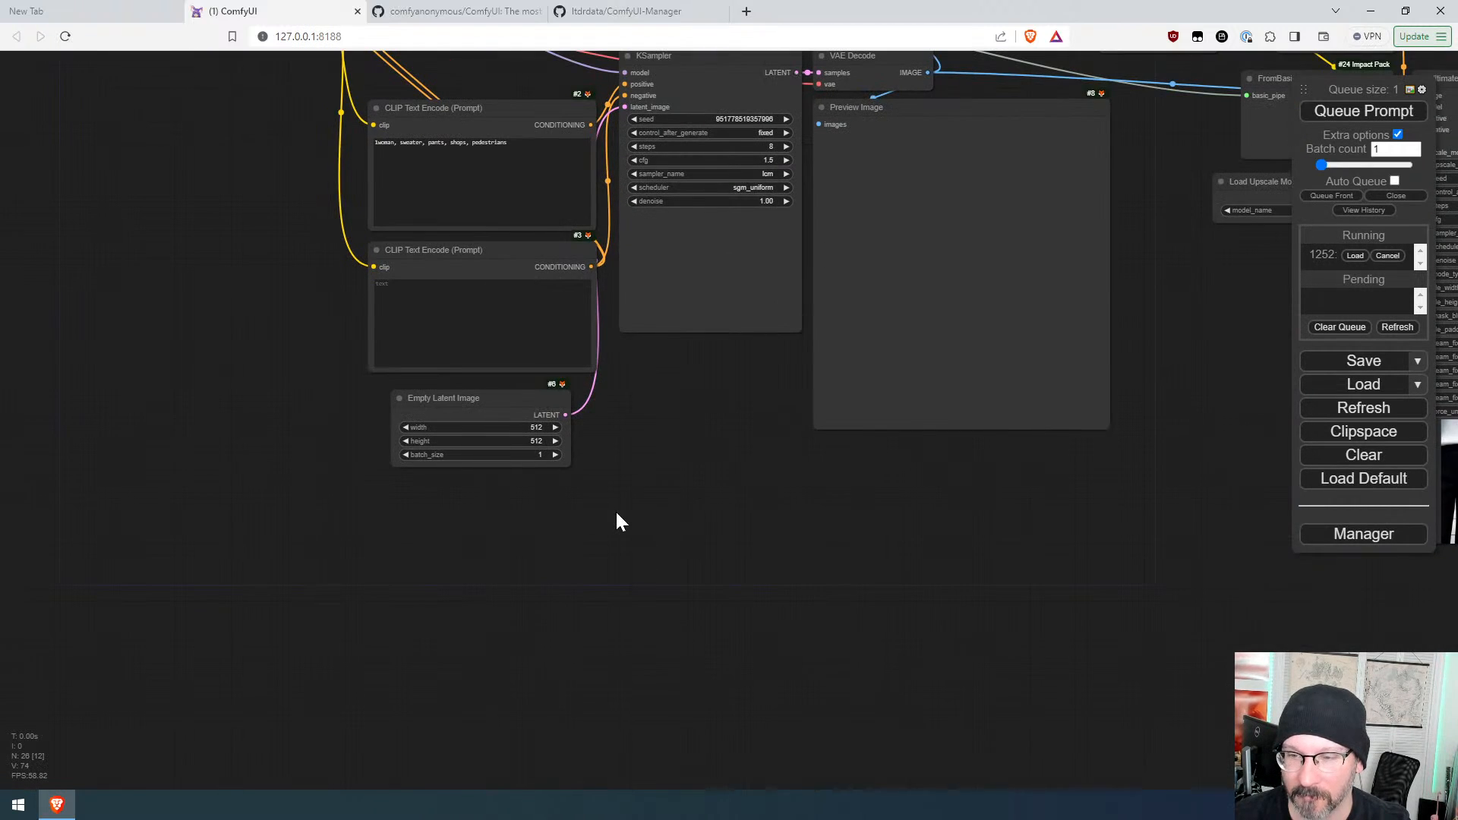
left_click_drag(968, 576, 211, 579)
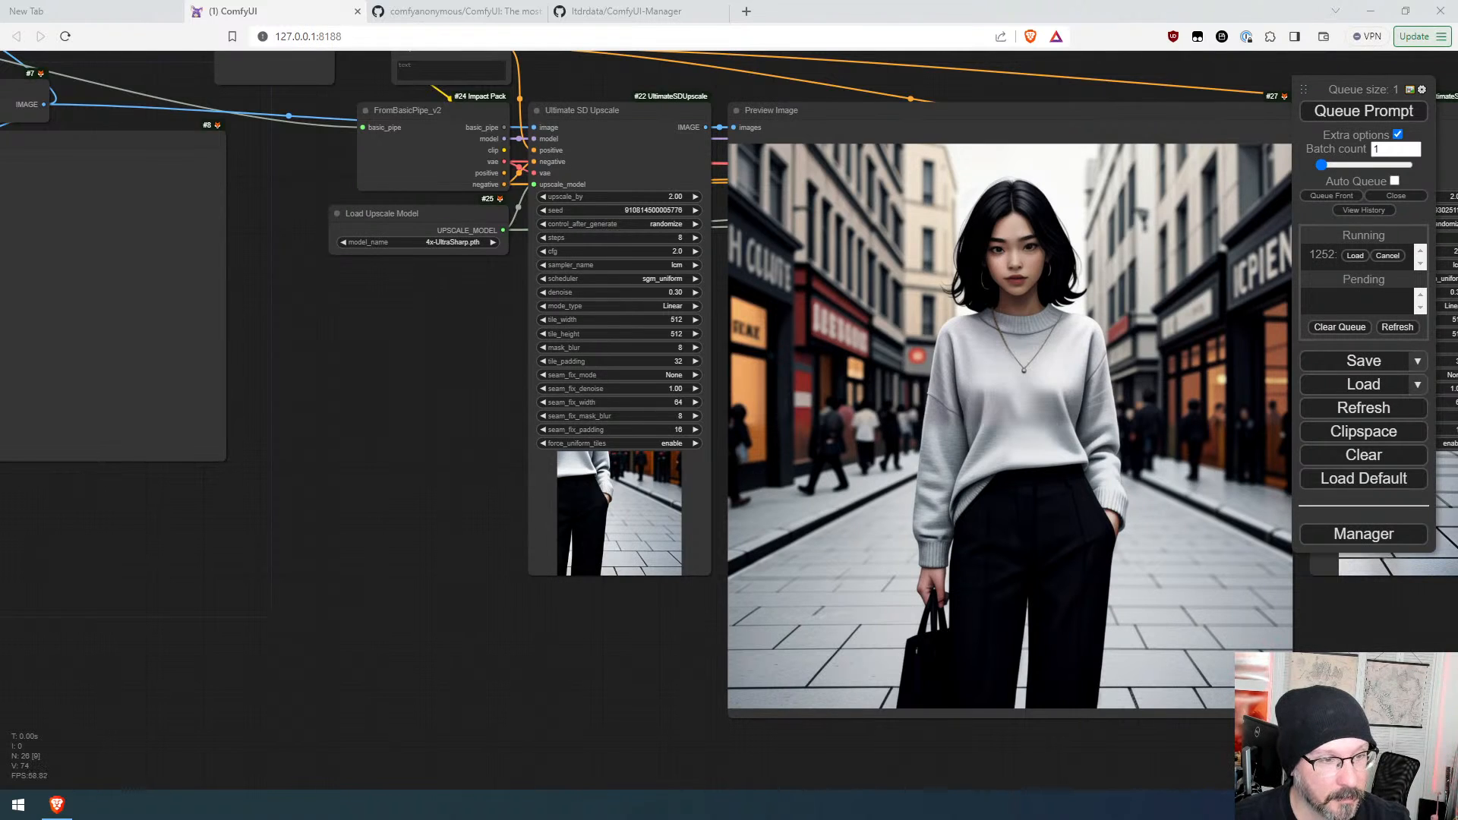
scroll(453, 533, "down", 3)
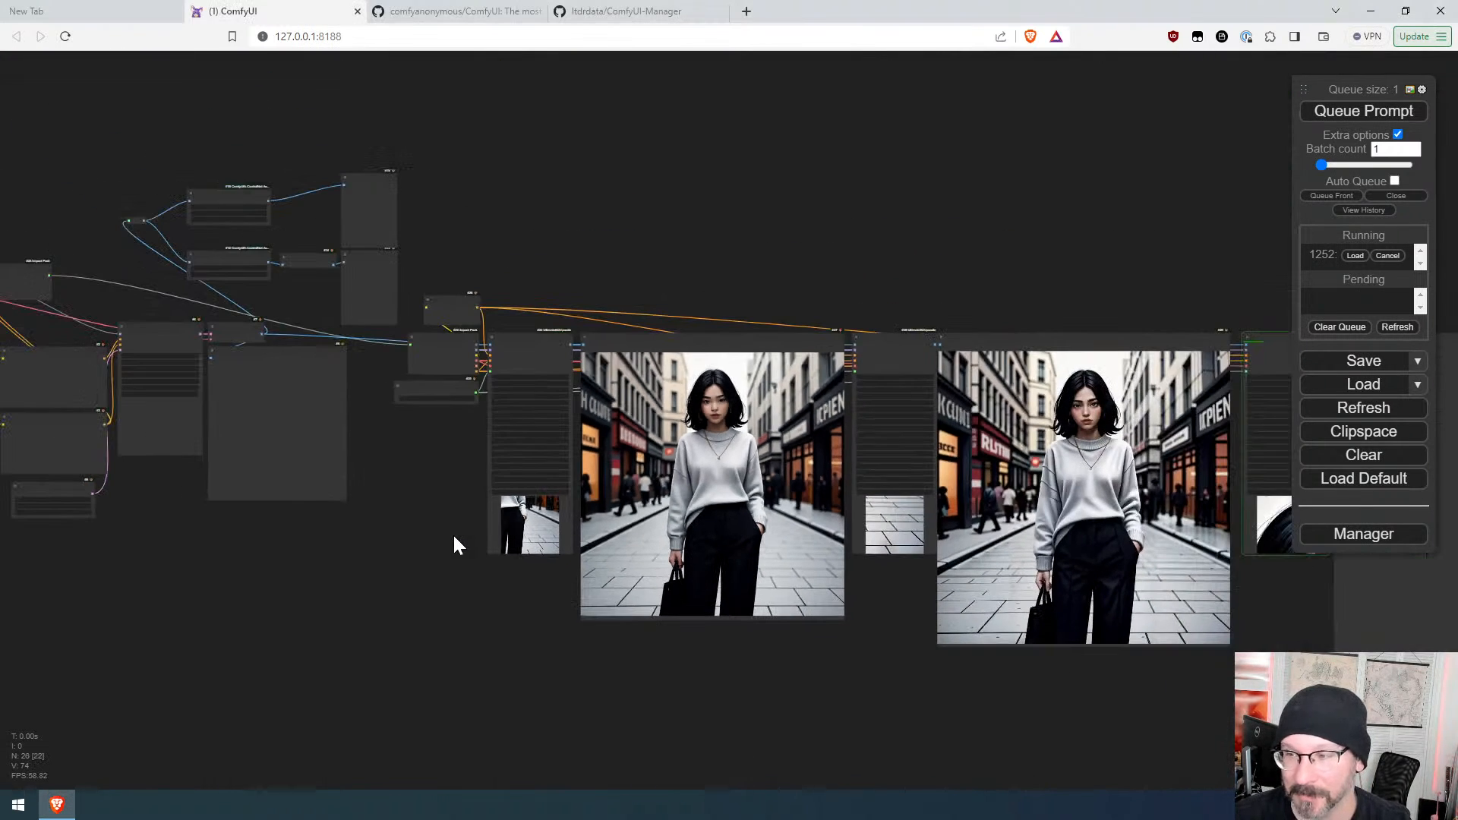
left_click_drag(995, 720, 361, 571)
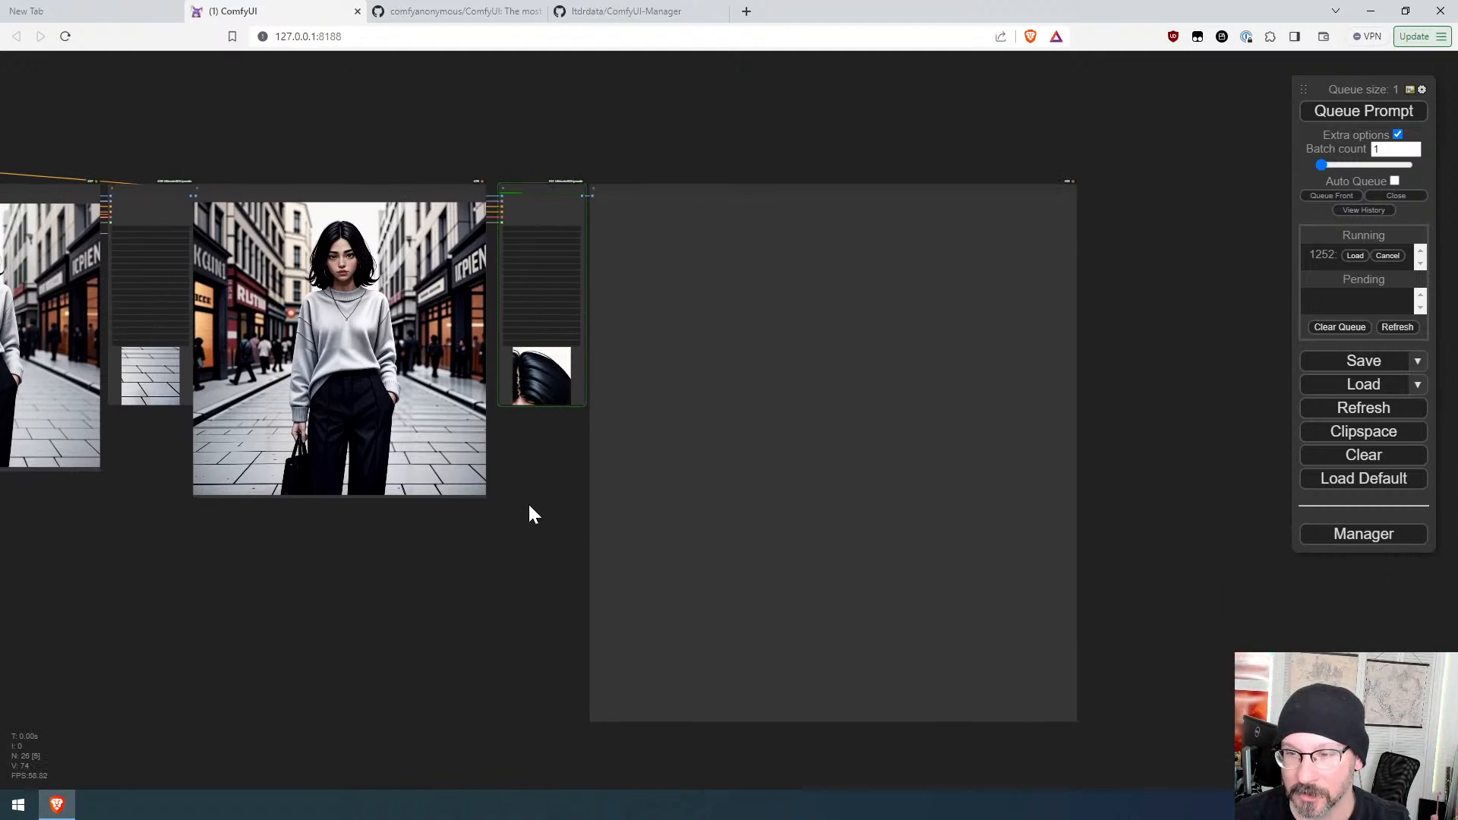
scroll(527, 502, "up", 5)
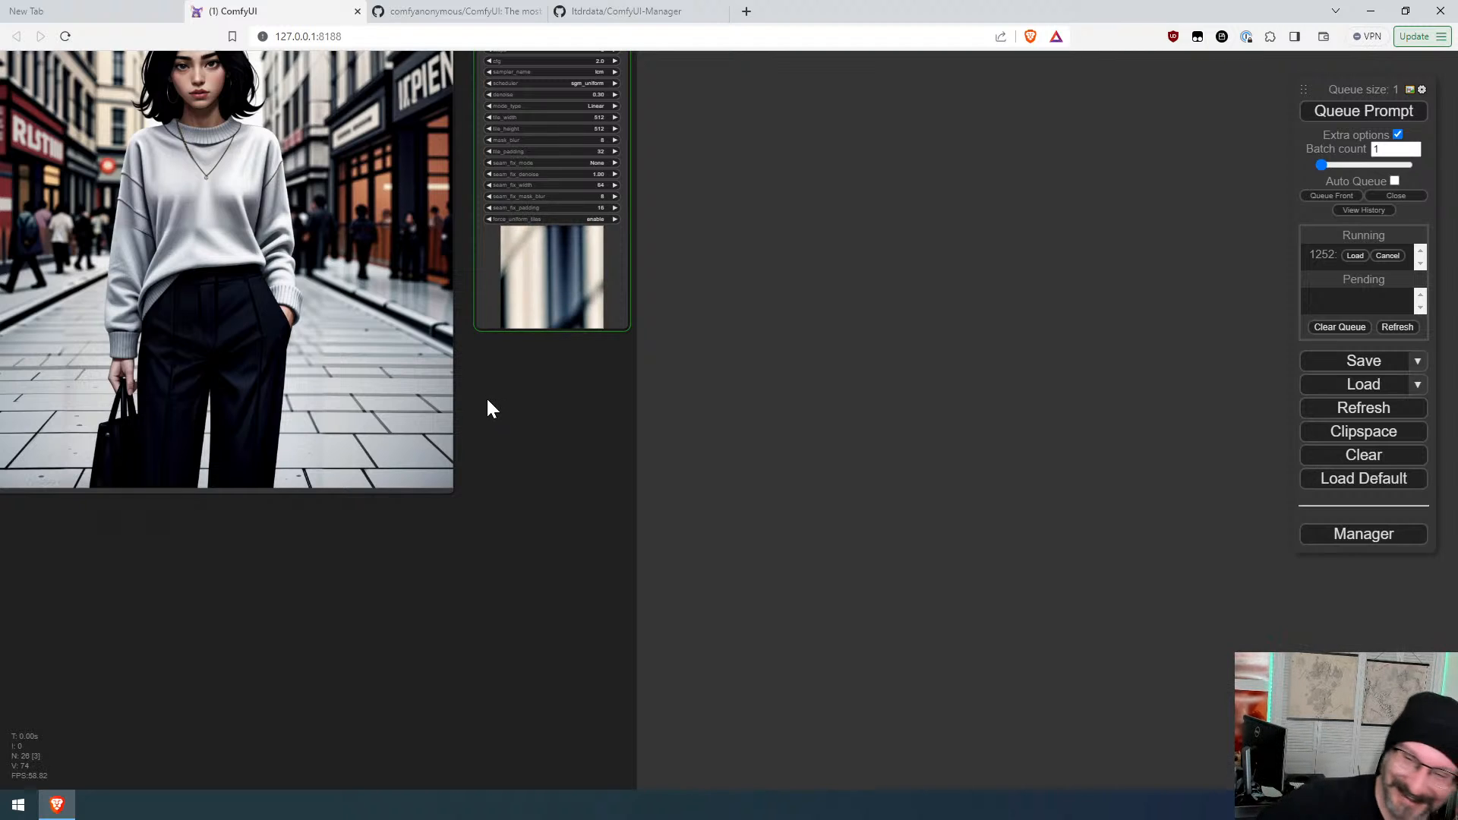
left_click_drag(516, 405, 745, 510)
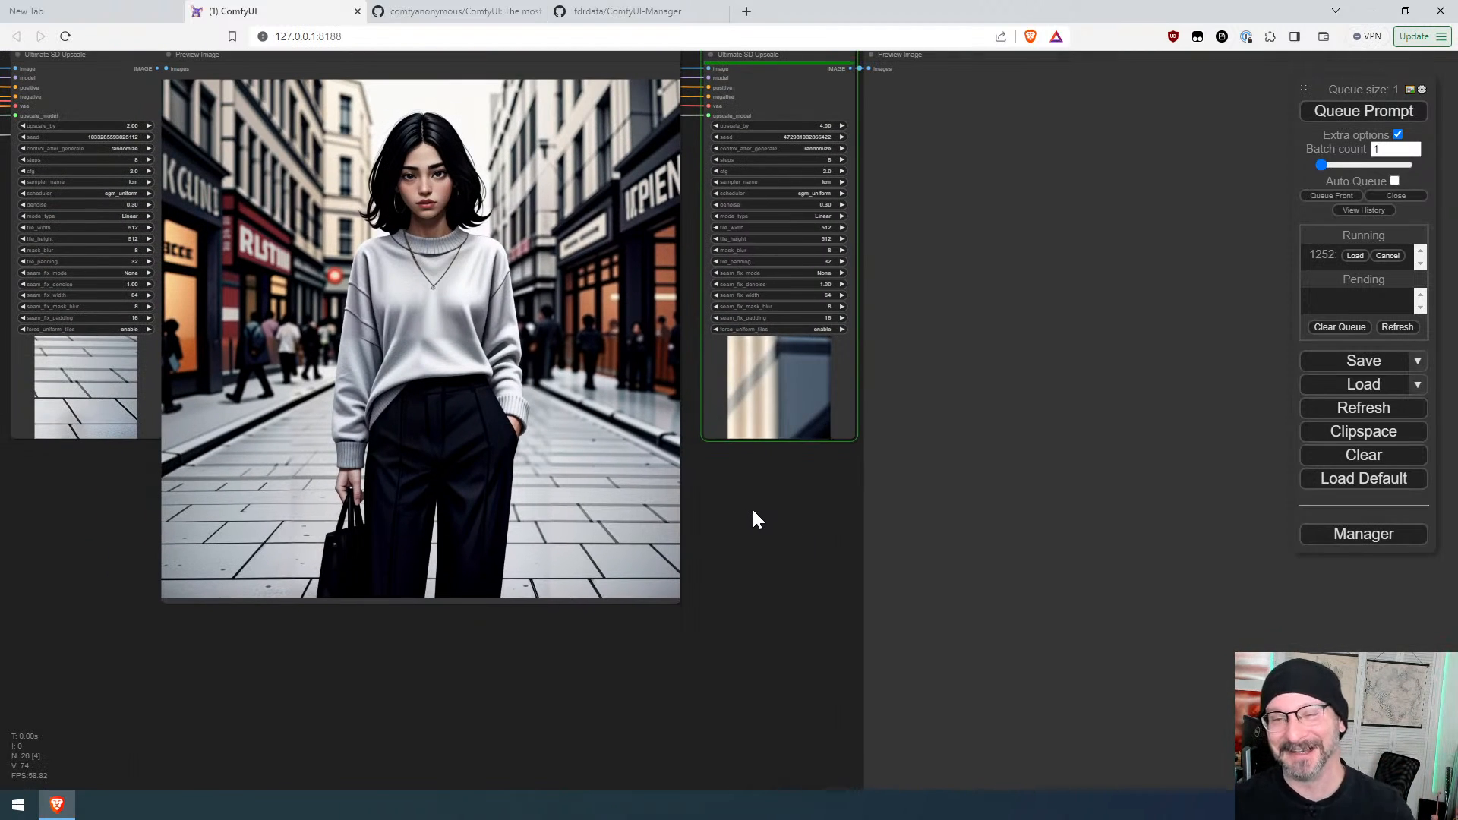
scroll(757, 510, "down", 5)
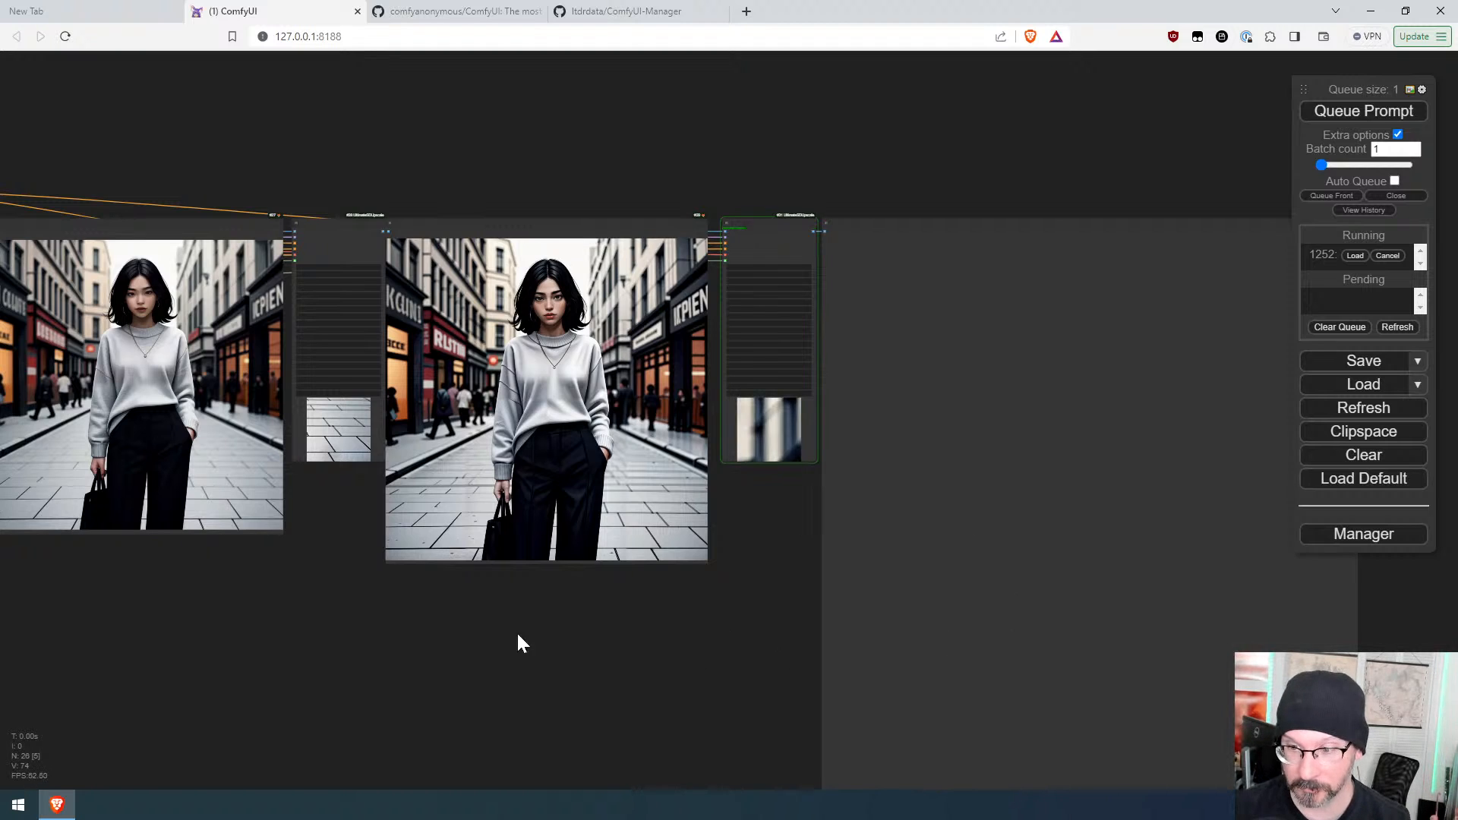
Step: Pan across the whole workflow from the checkpoint loaders to the upscale chain and back
left_click_drag(418, 612, 1438, 629)
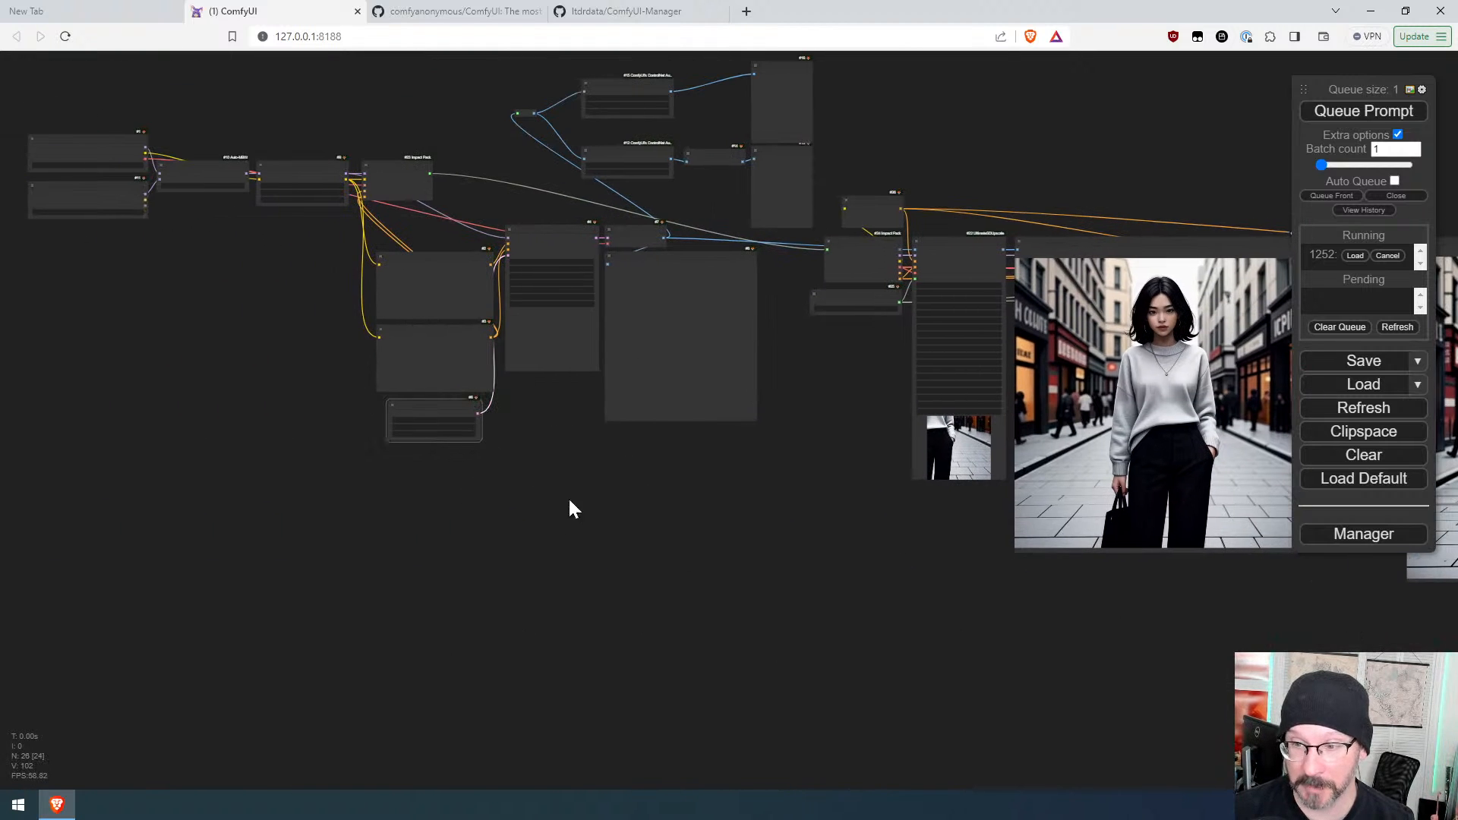
left_click_drag(245, 293, 569, 471)
scroll(456, 402, "up", 6)
scroll(456, 404, "up", 6)
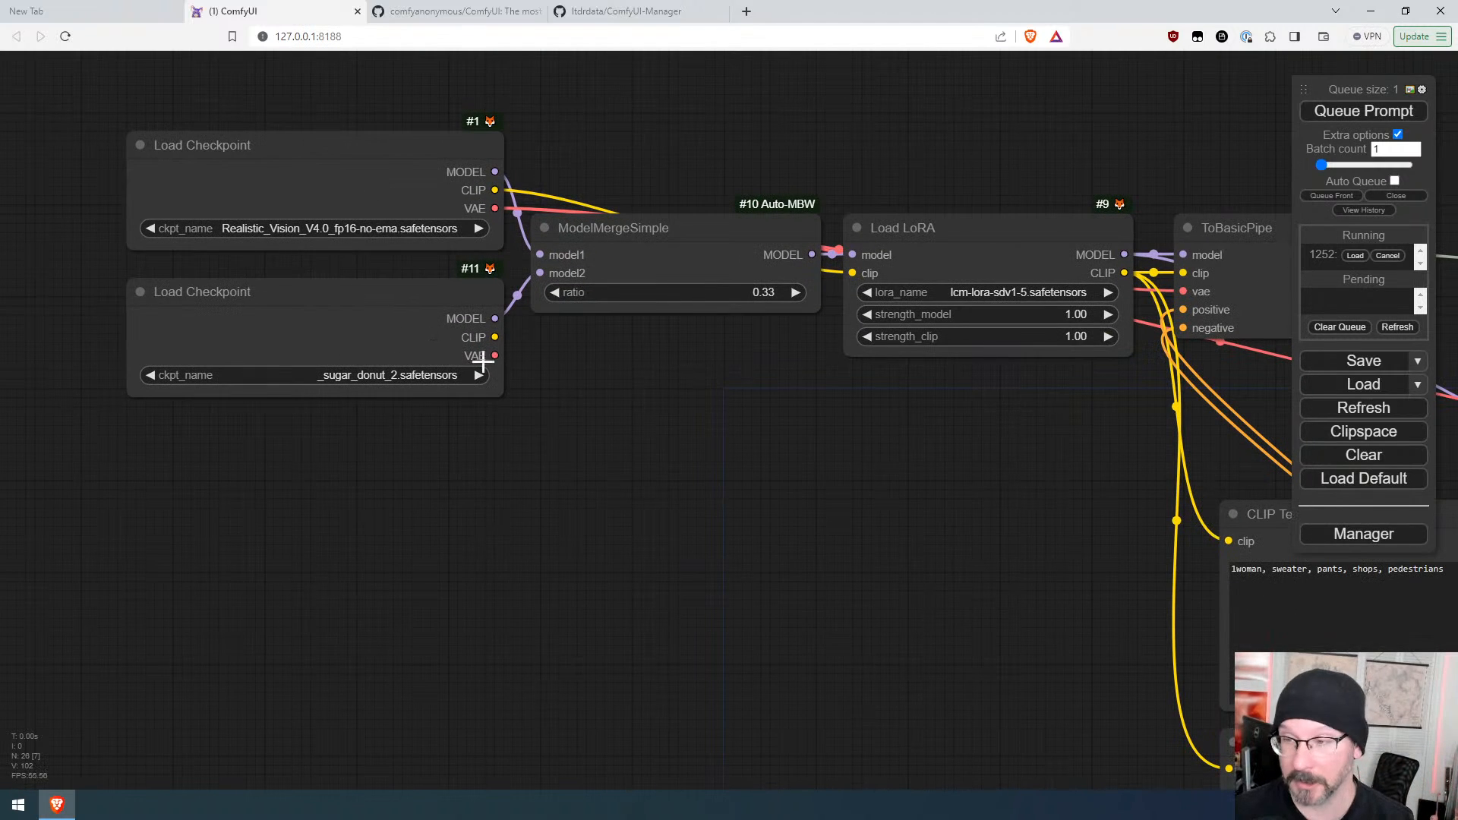
left_click_drag(849, 425, 25, 363)
scroll(873, 294, "down", 7)
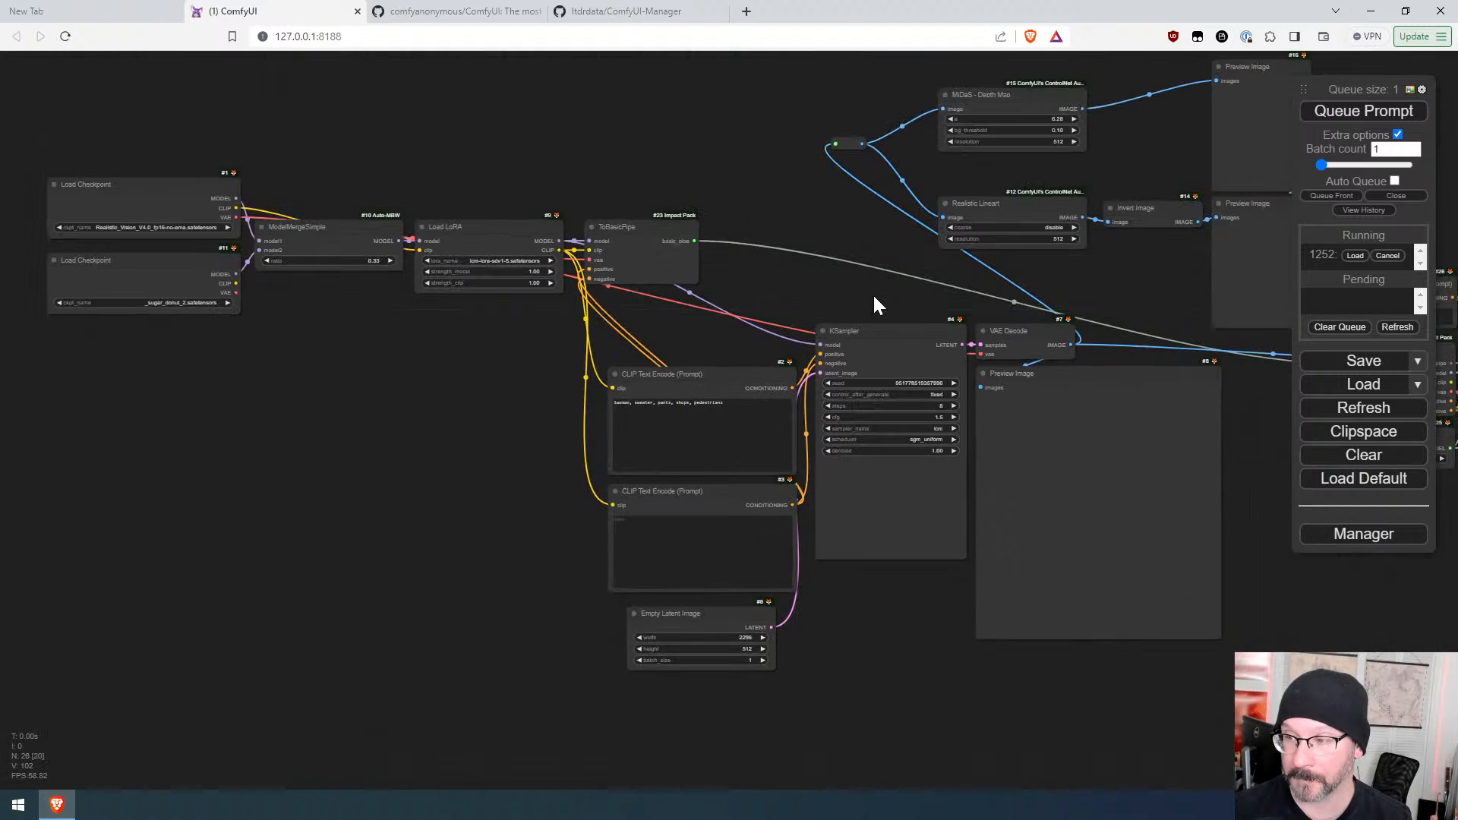
left_click_drag(872, 294, 642, 332)
left_click_drag(964, 305, 74, 288)
left_click_drag(835, 266, 41, 203)
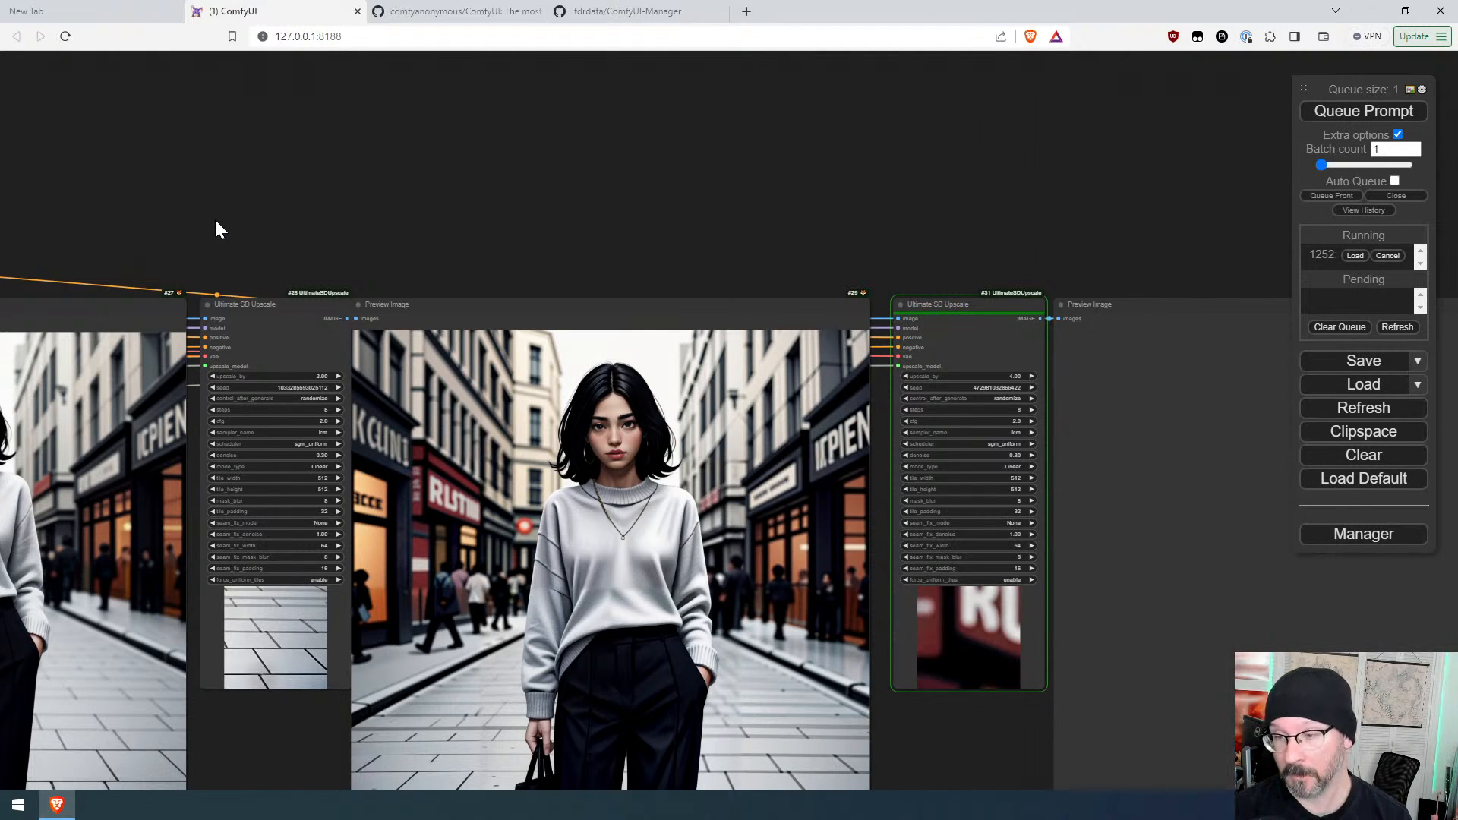
scroll(693, 150, "down", 4)
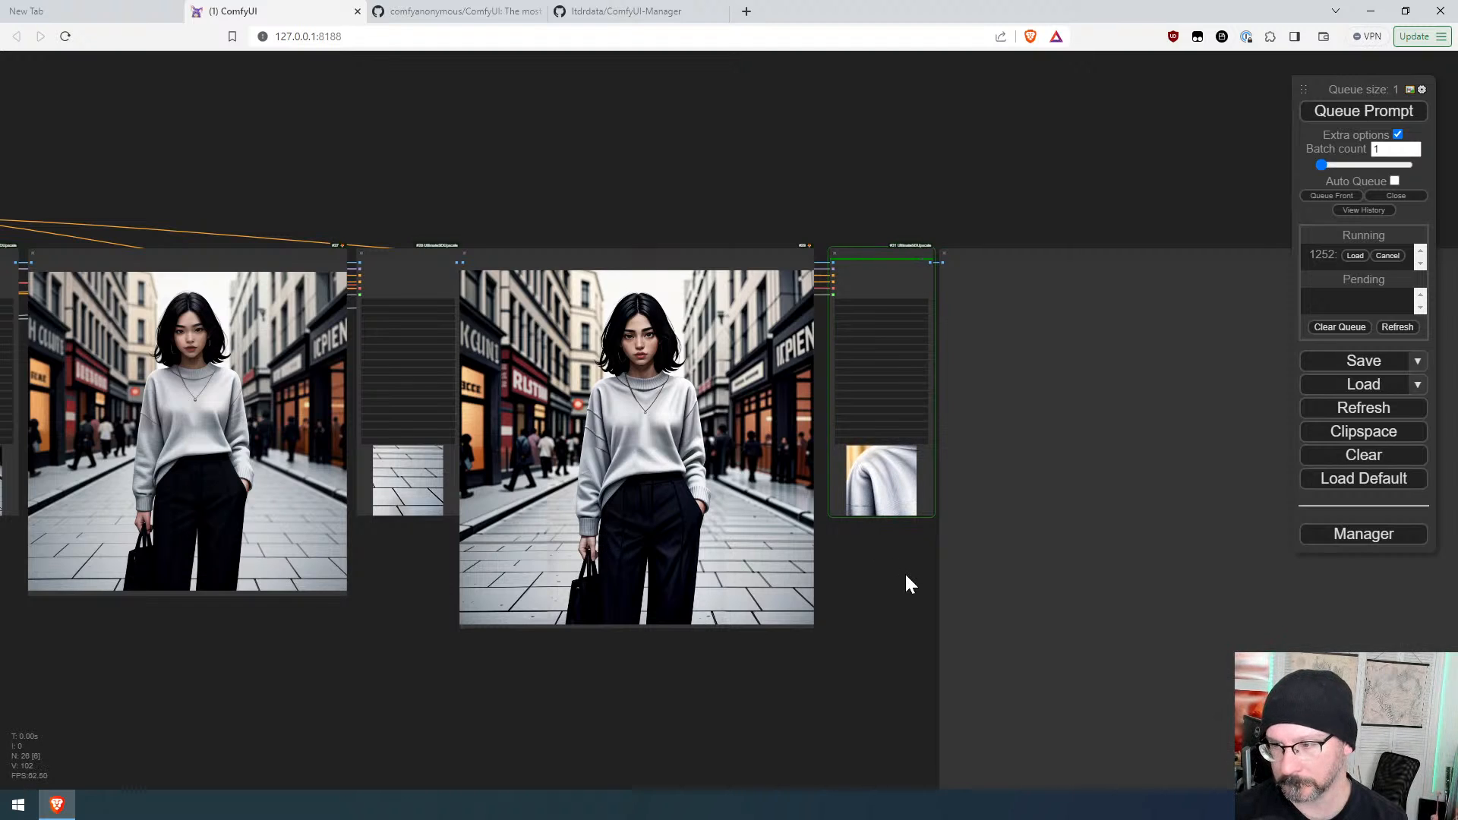
left_click_drag(904, 573, 807, 576)
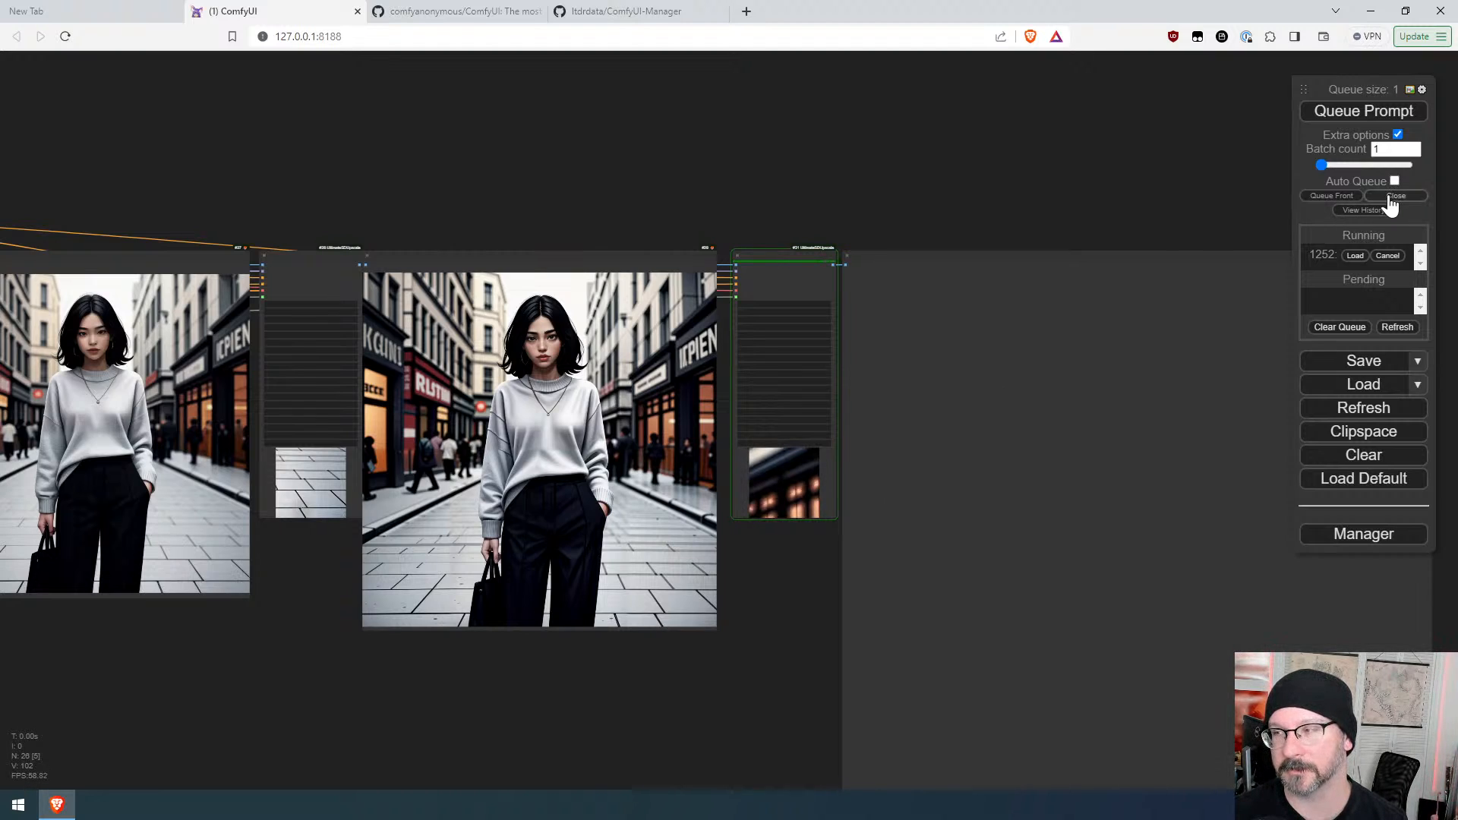
Step: Cancel the running queue job and delete the second and third Ultimate SD Upscale nodes with their previews
left_click(1391, 258)
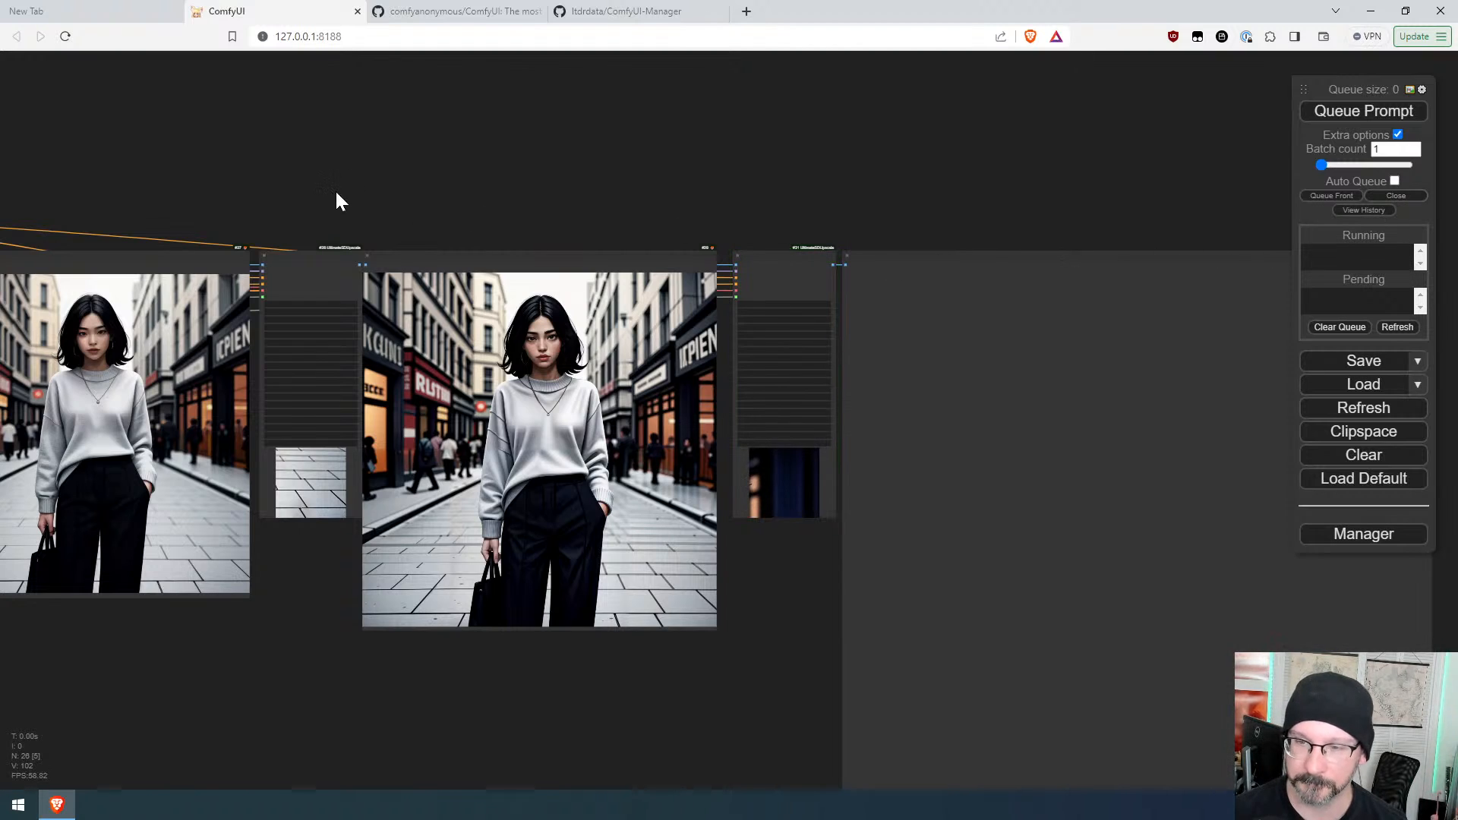
left_click_drag(309, 195, 1127, 541)
key("Delete")
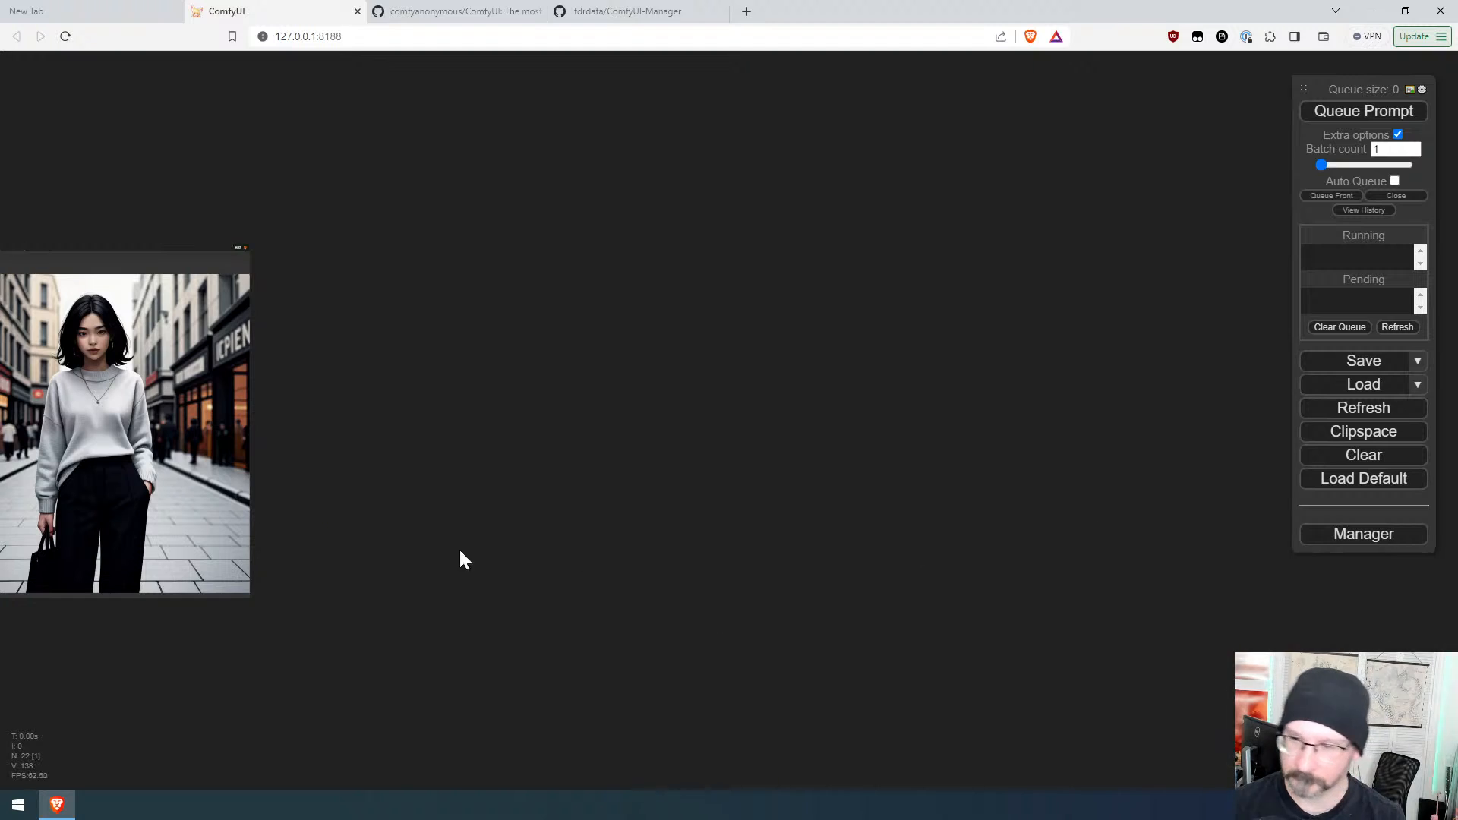
left_click_drag(346, 398, 938, 374)
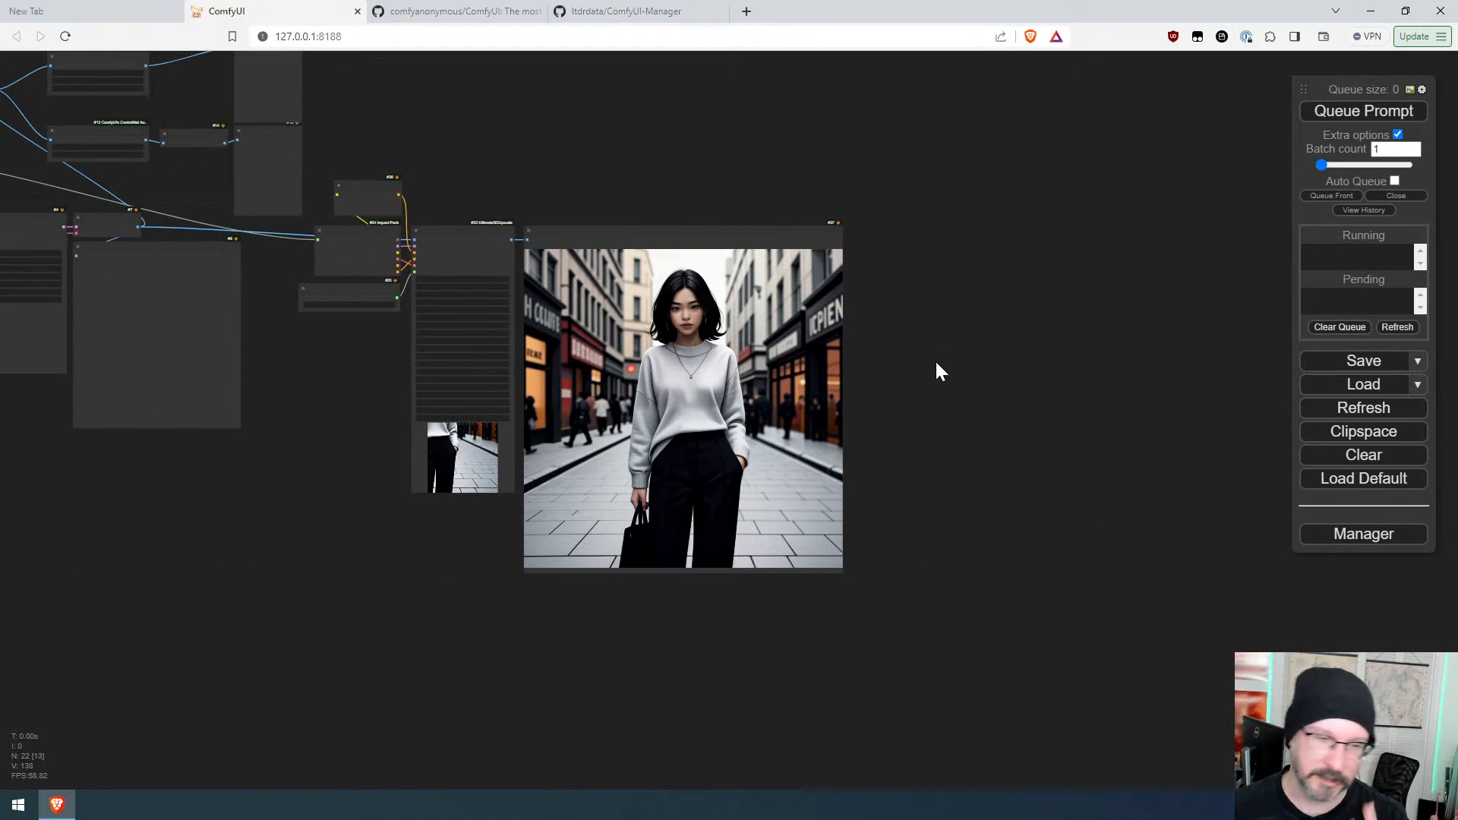
scroll(936, 358, "up", 4)
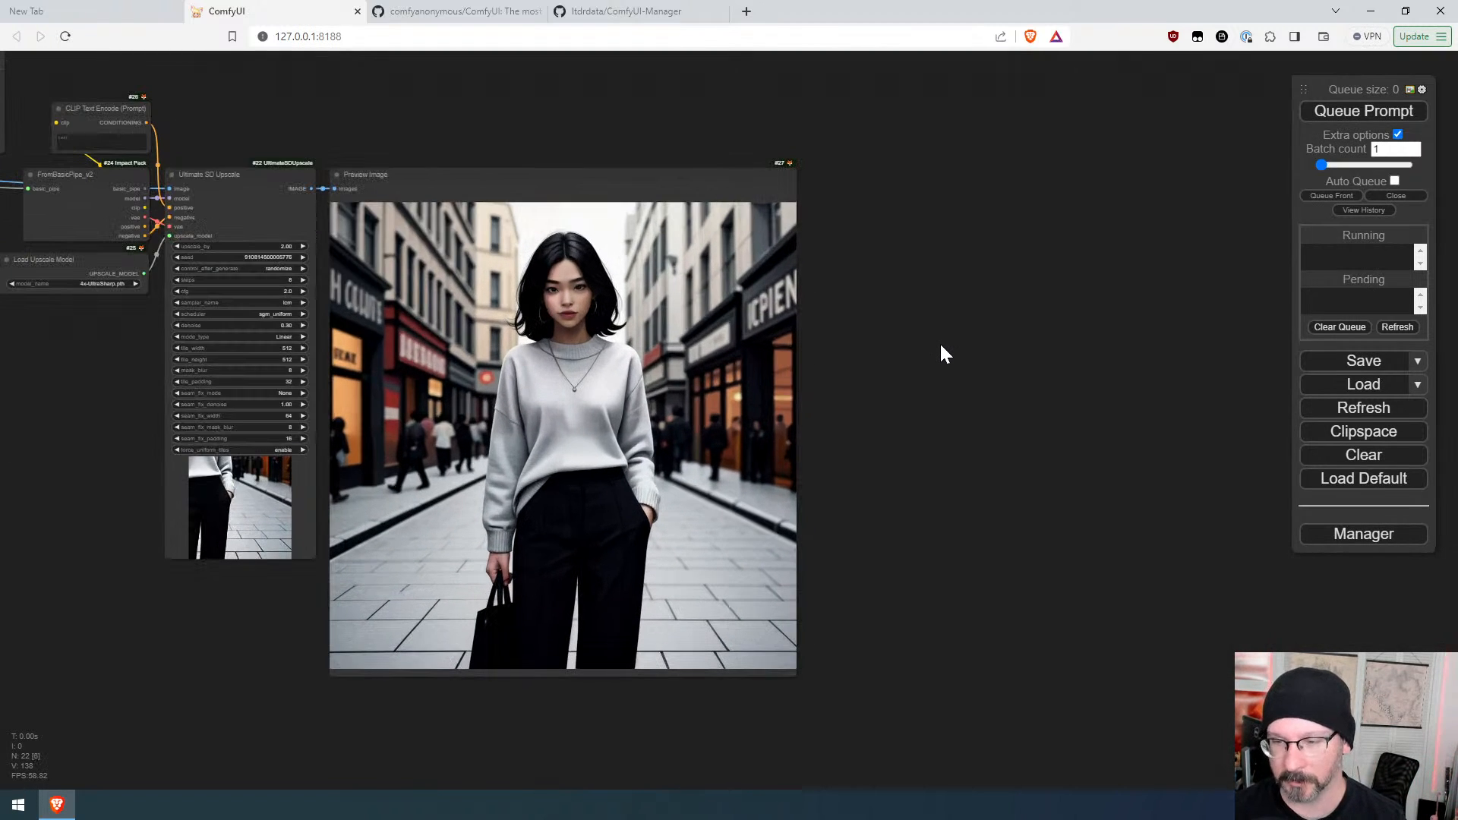
scroll(940, 342, "down", 2)
left_click_drag(215, 329, 413, 378)
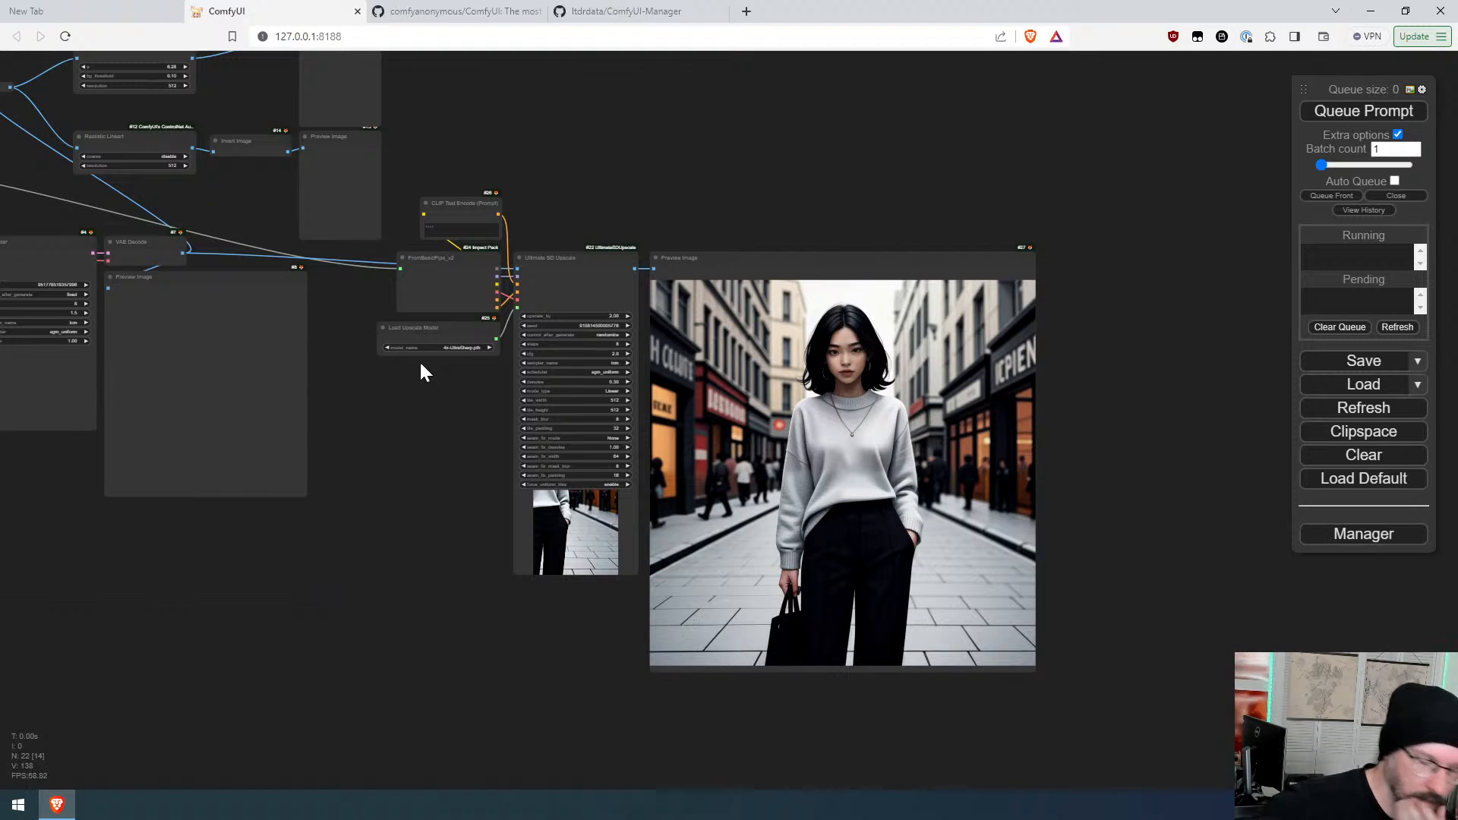
left_click_drag(421, 382, 473, 443)
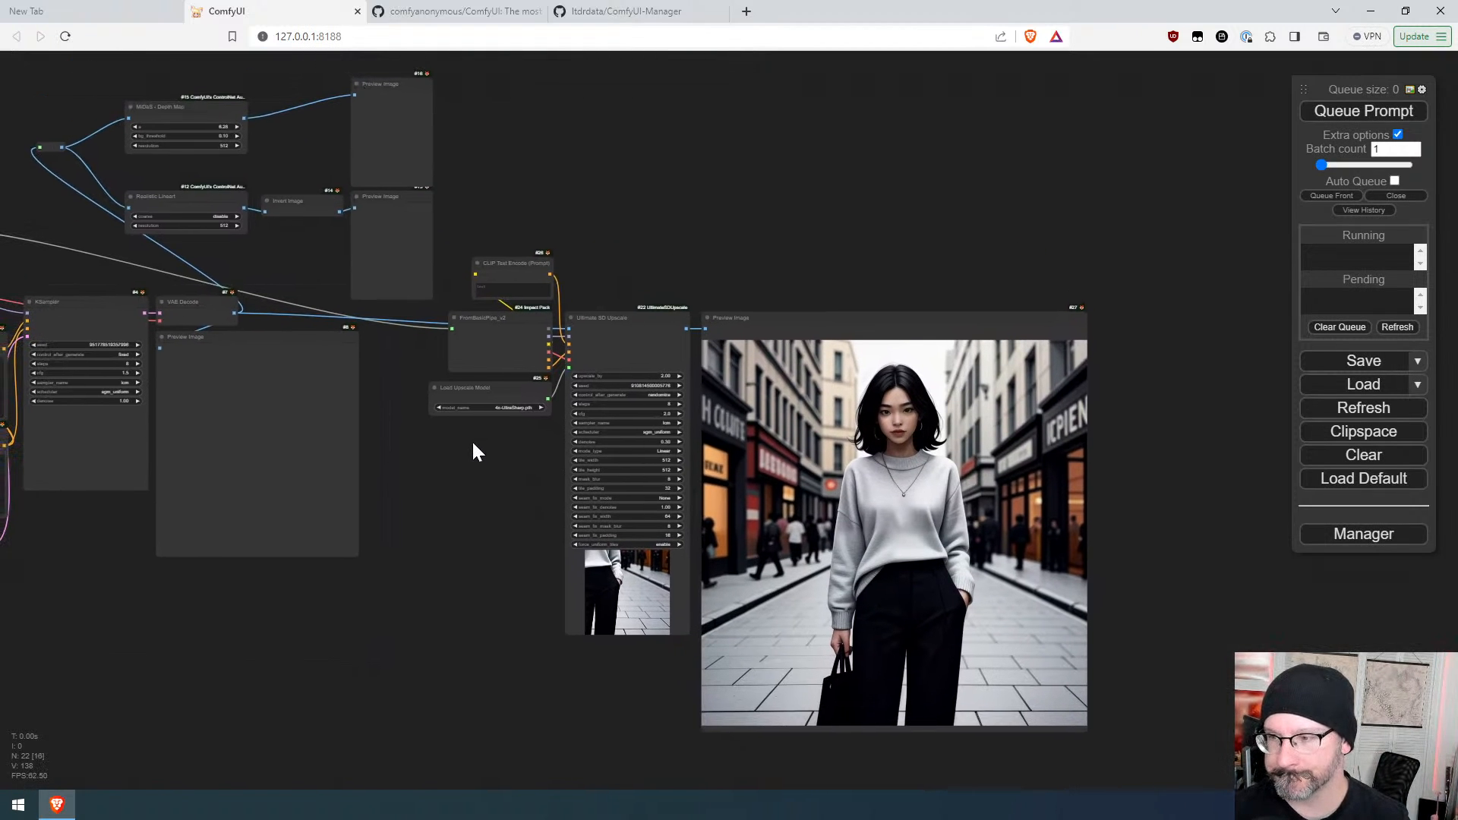
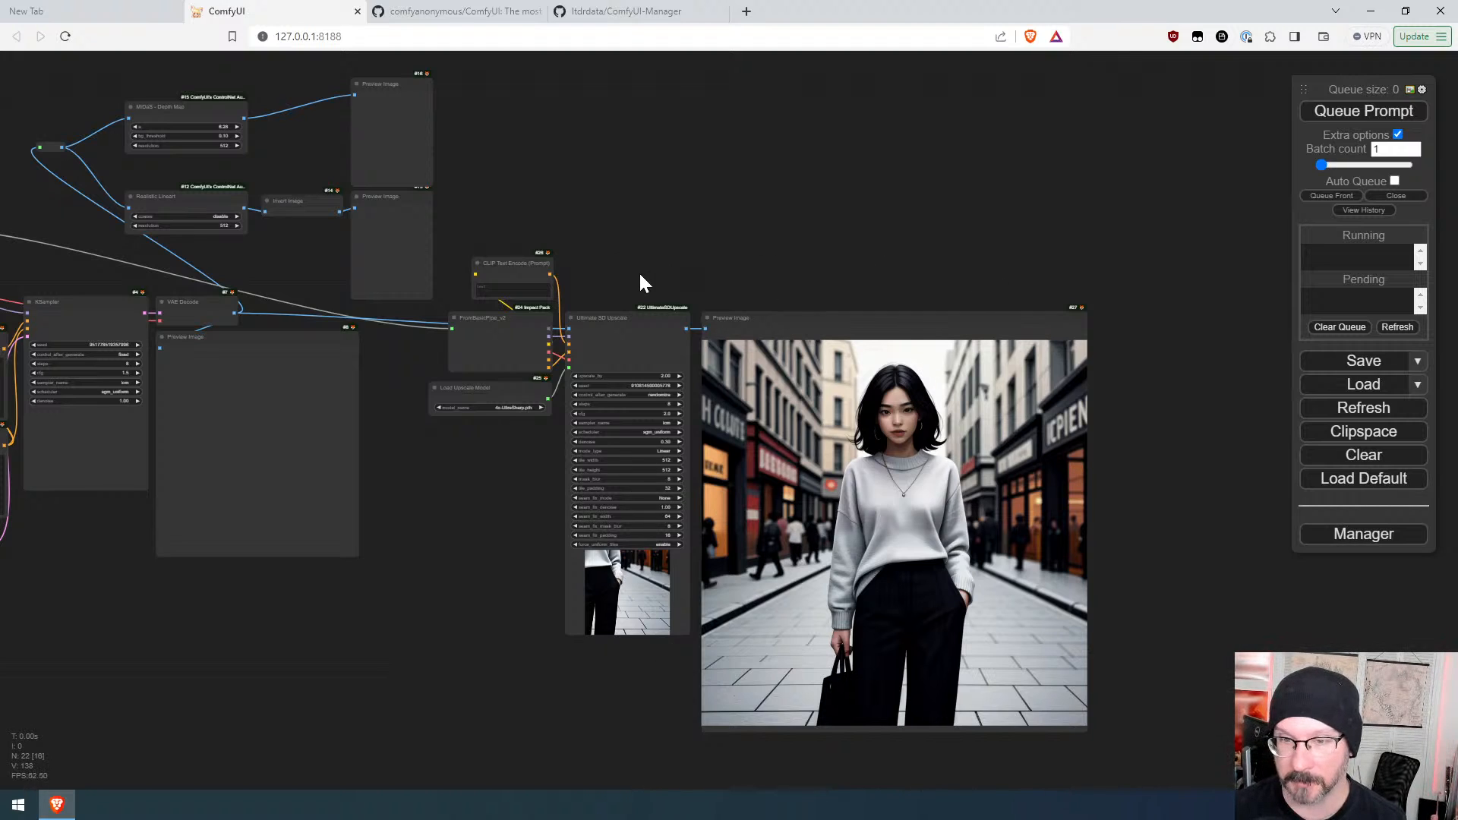
Step: Mute the FromBasicPipe, Load Upscale Model, Ultimate SD Upscale and upscale Preview Image nodes
left_click_drag(640, 273, 867, 437)
left_click_drag(505, 205, 859, 533)
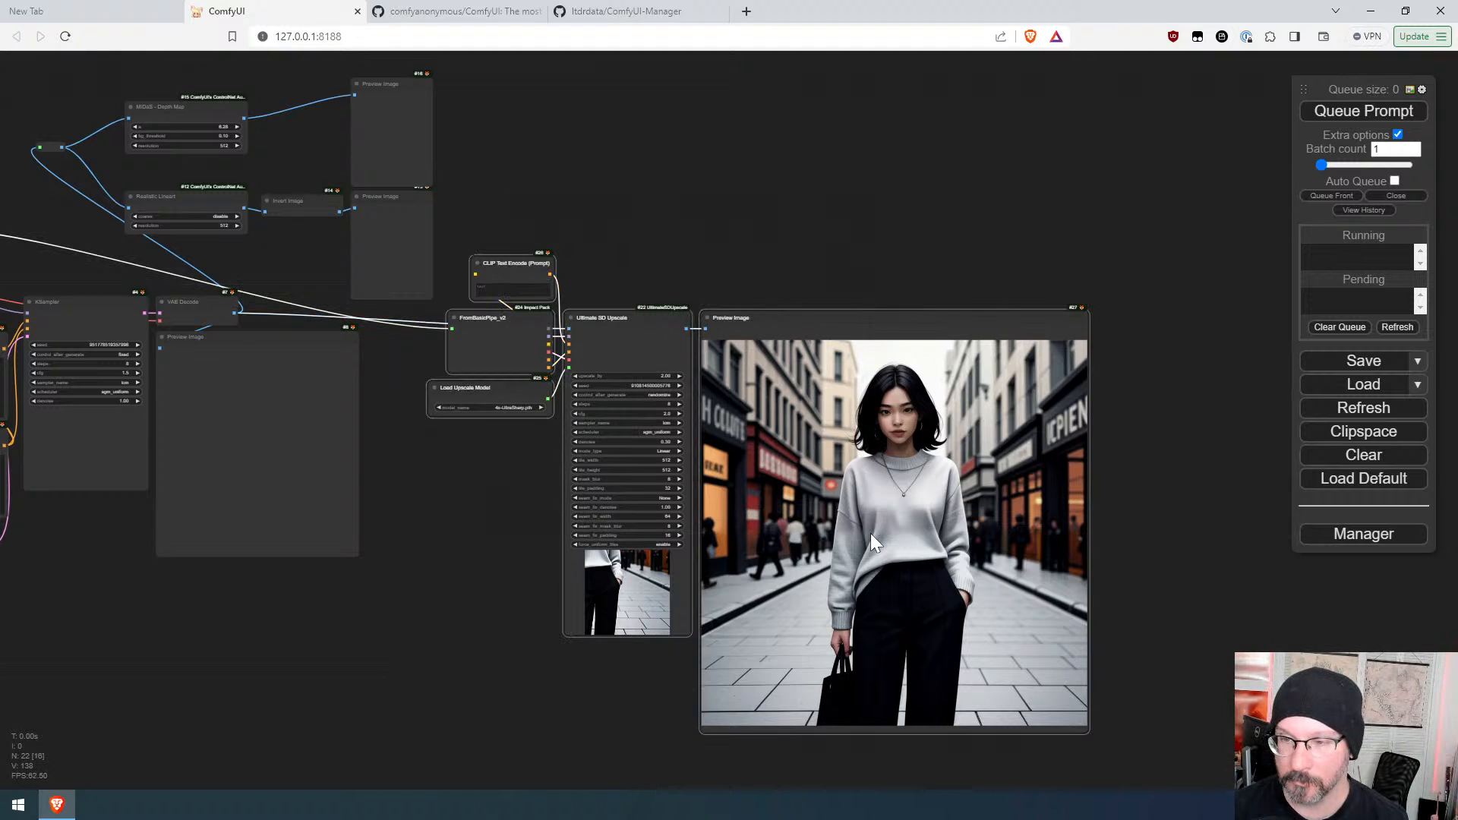
key("ctrl+m")
left_click(423, 553)
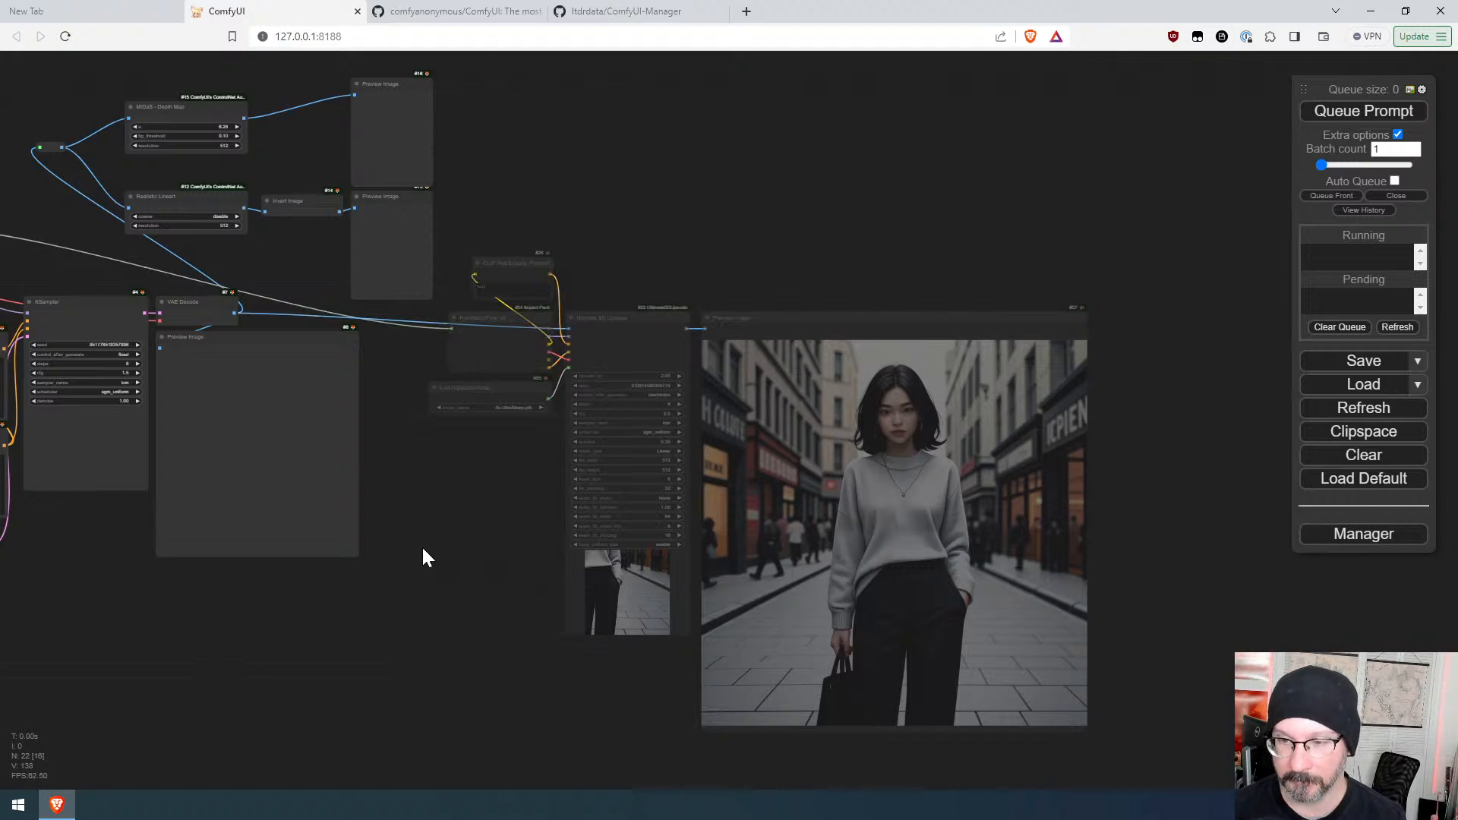
Step: Set the Empty Latent Image batch size to 4 and queue the prompt
scroll(97, 600, "up", 7)
left_click_drag(97, 600, 785, 634)
scroll(759, 640, "down", 2)
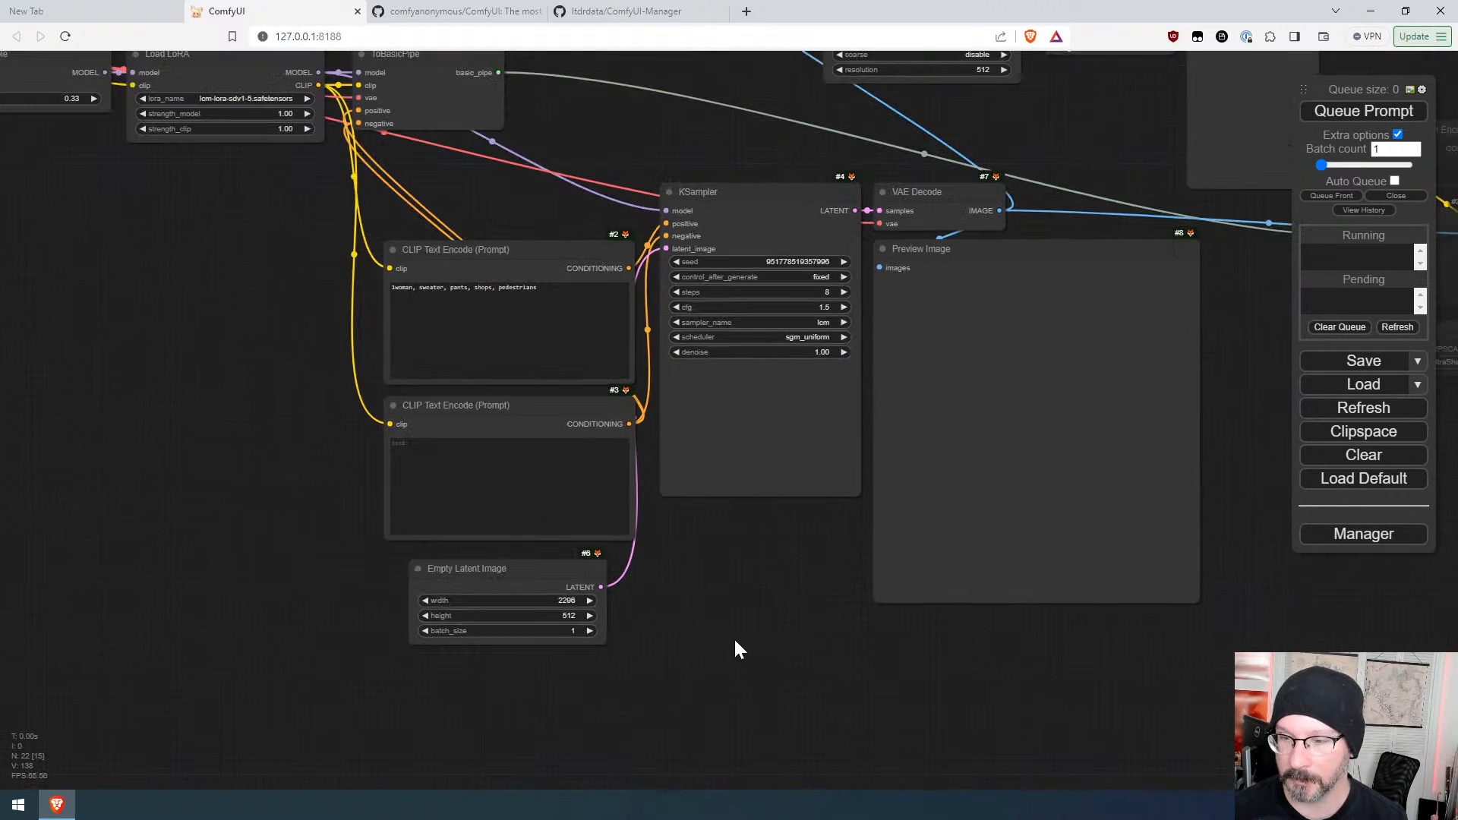
left_click(590, 631)
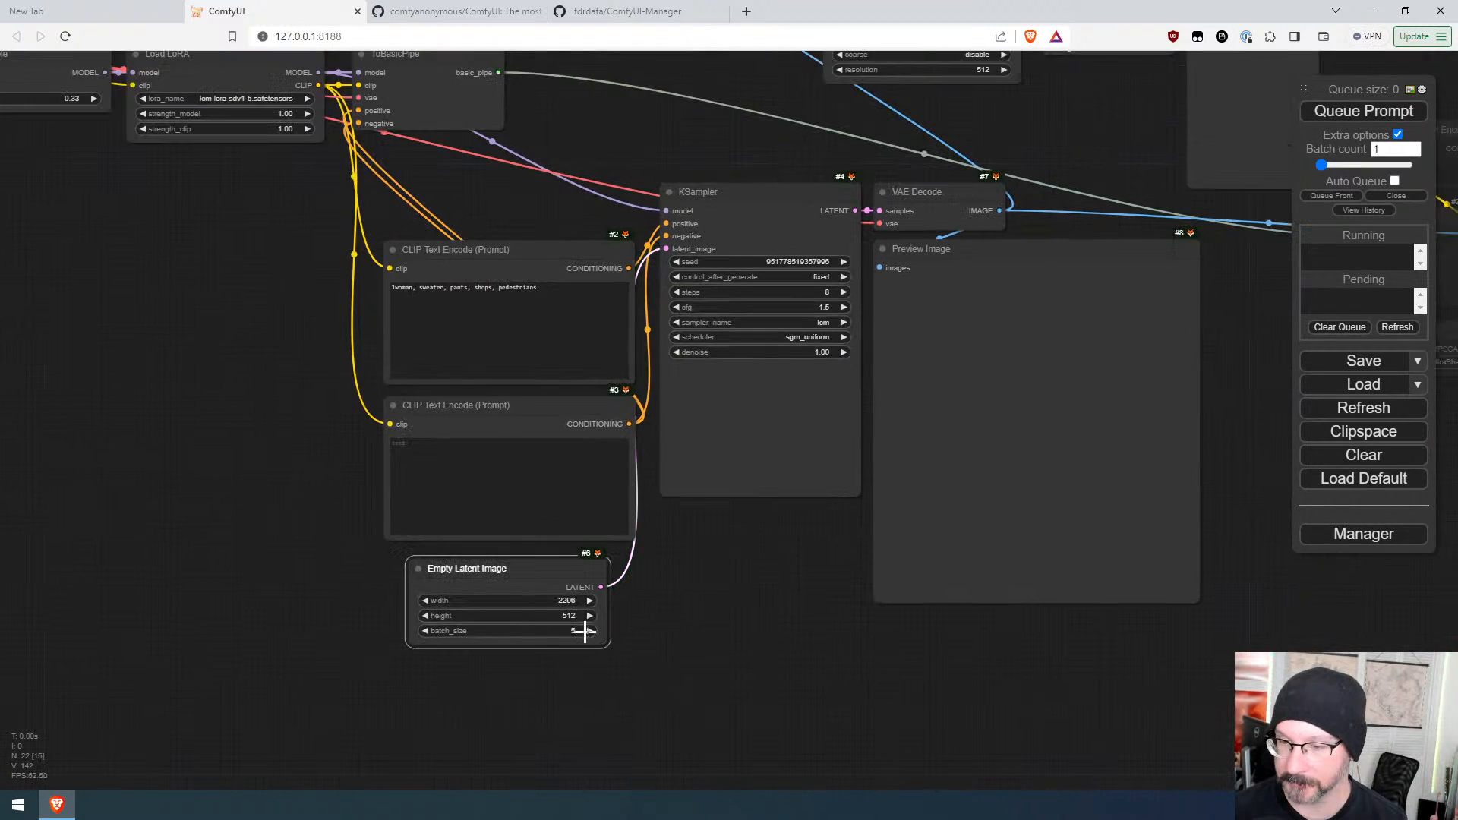
left_click(424, 631)
left_click(1340, 112)
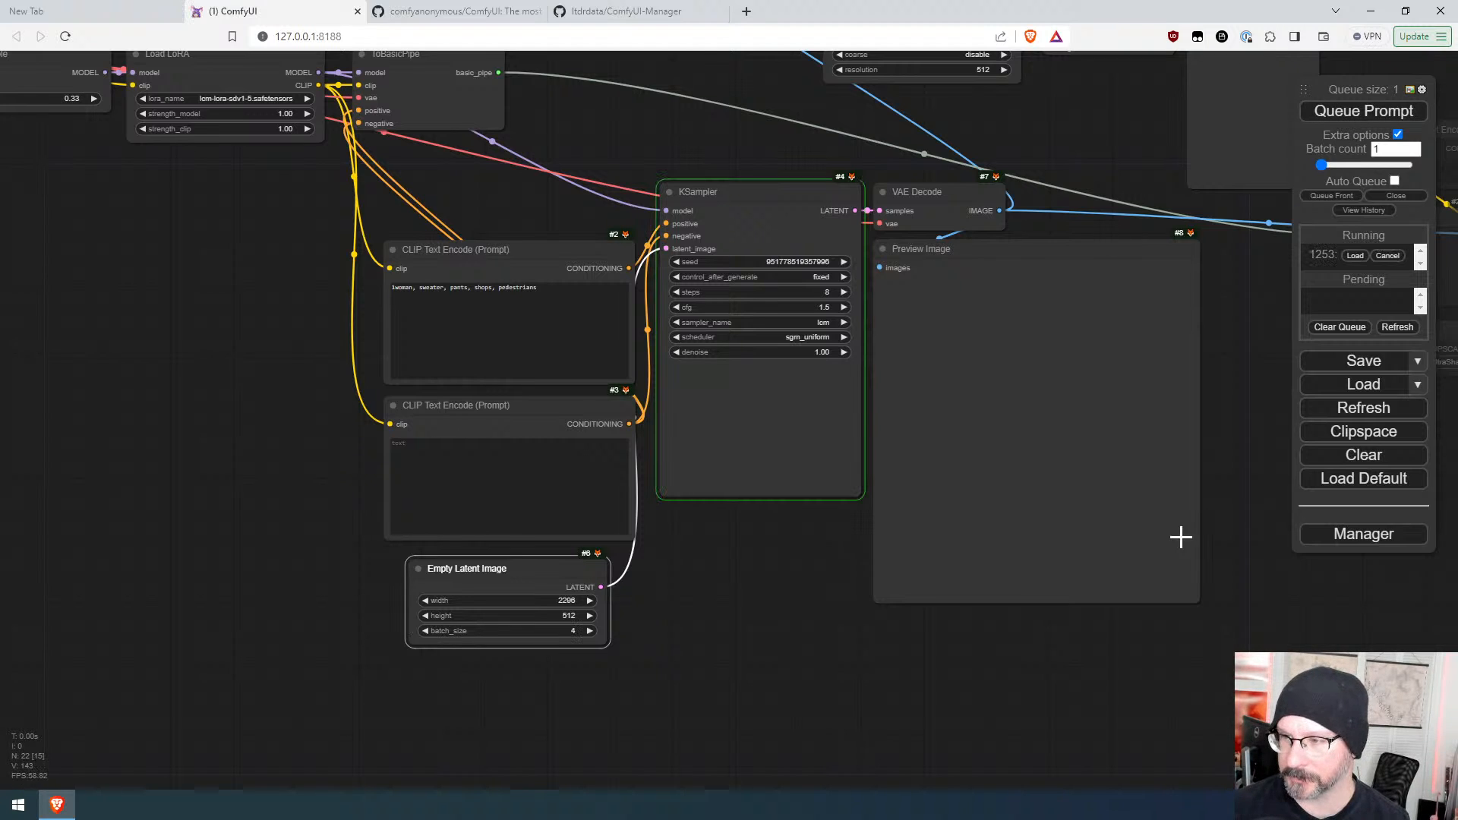
Step: Set the Empty Latent Image width to 512 and queue the prompt again
left_click_drag(1256, 456, 1054, 497)
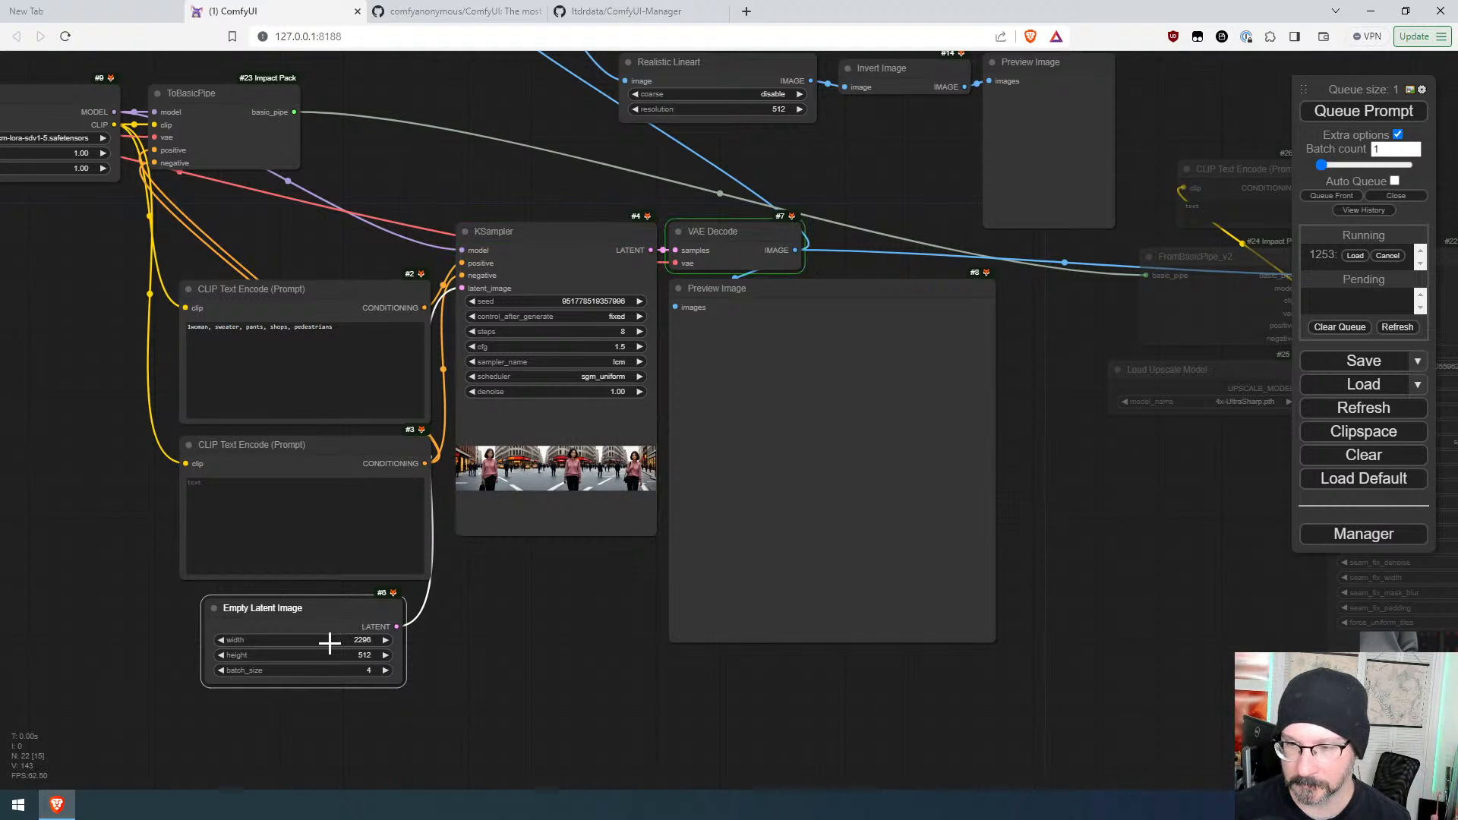
left_click(354, 639)
key("ctrl+a")
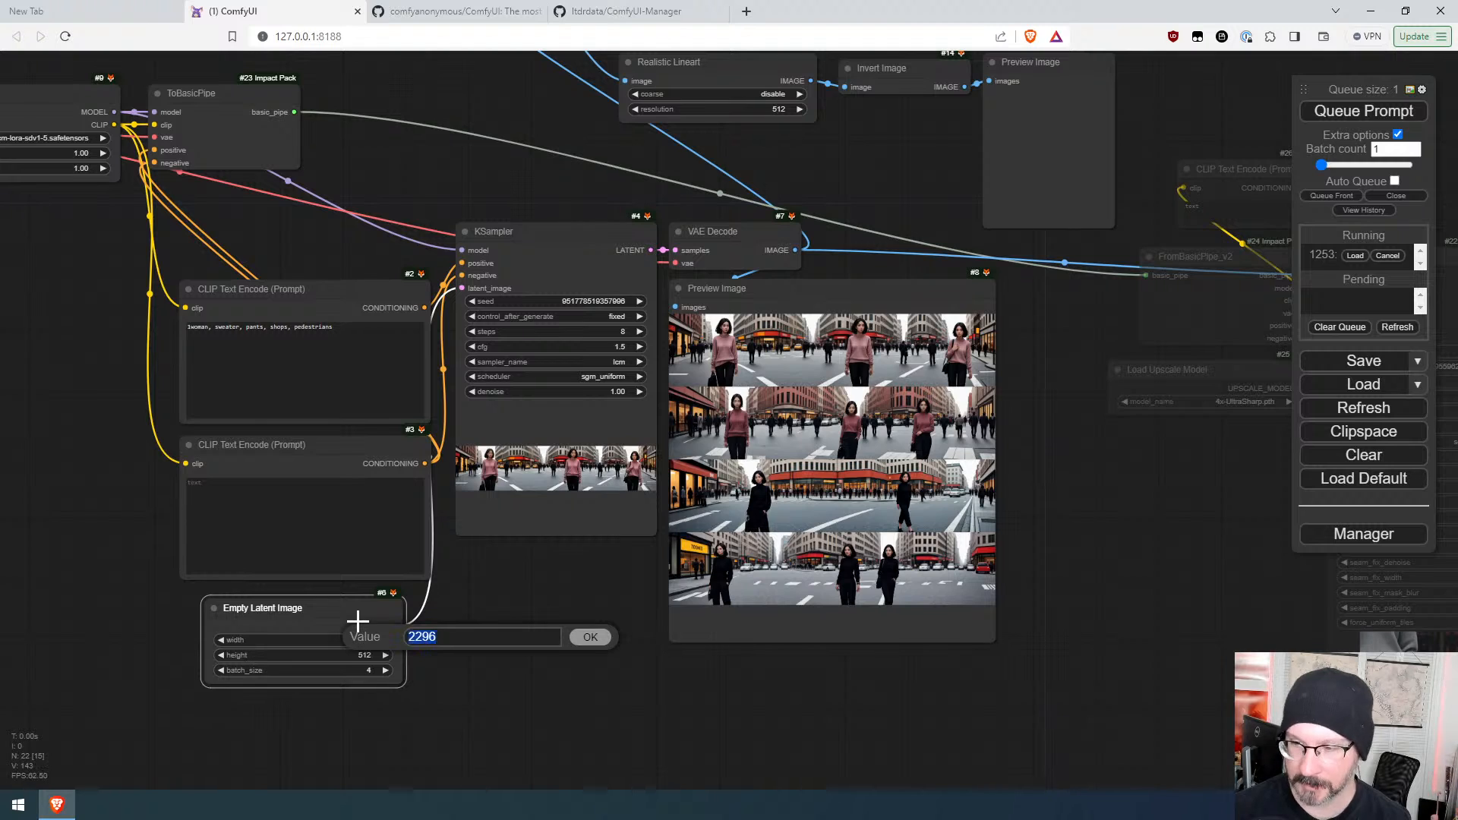
type("512")
key("Return")
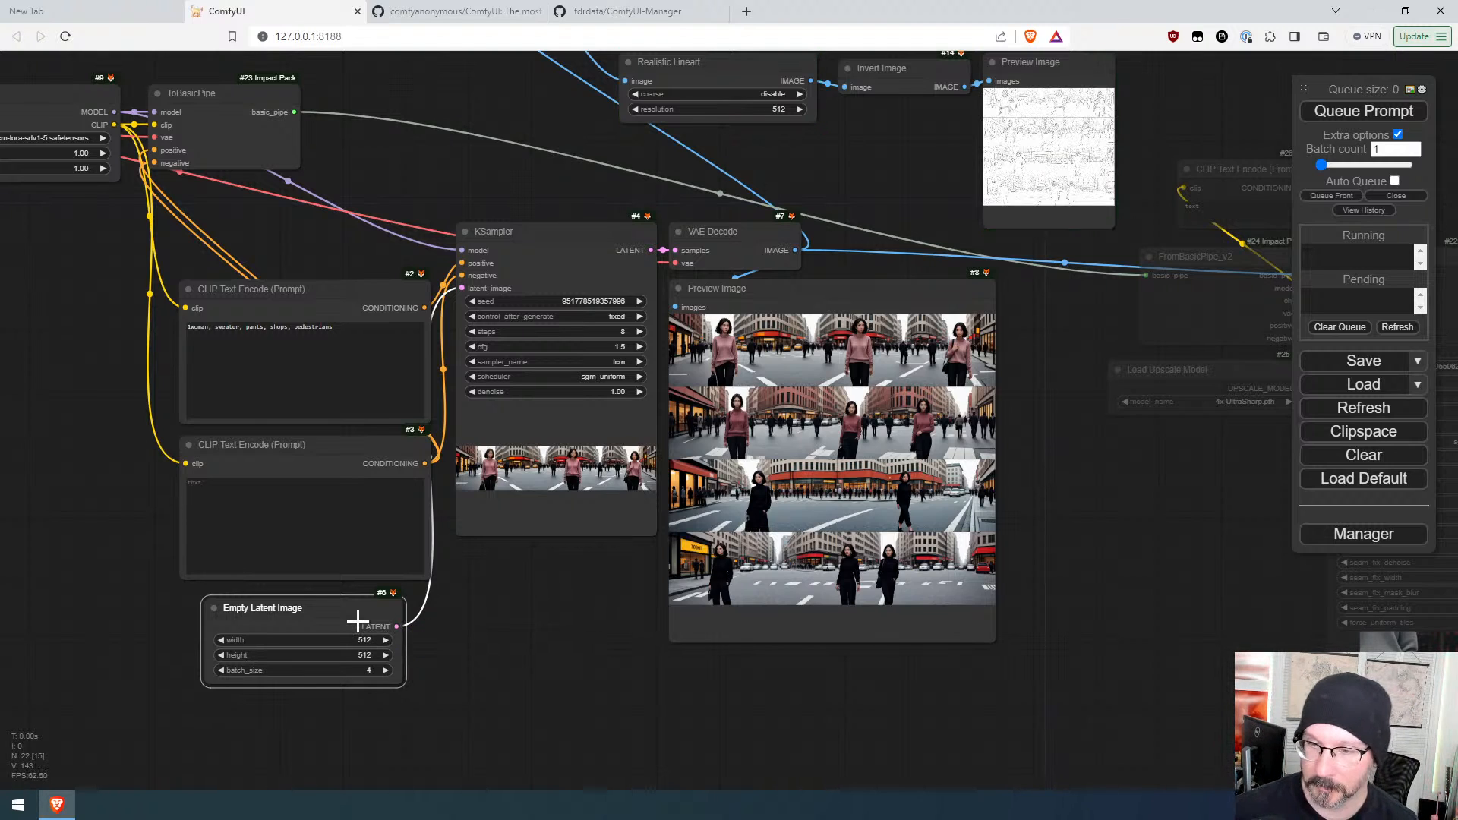
left_click(1340, 113)
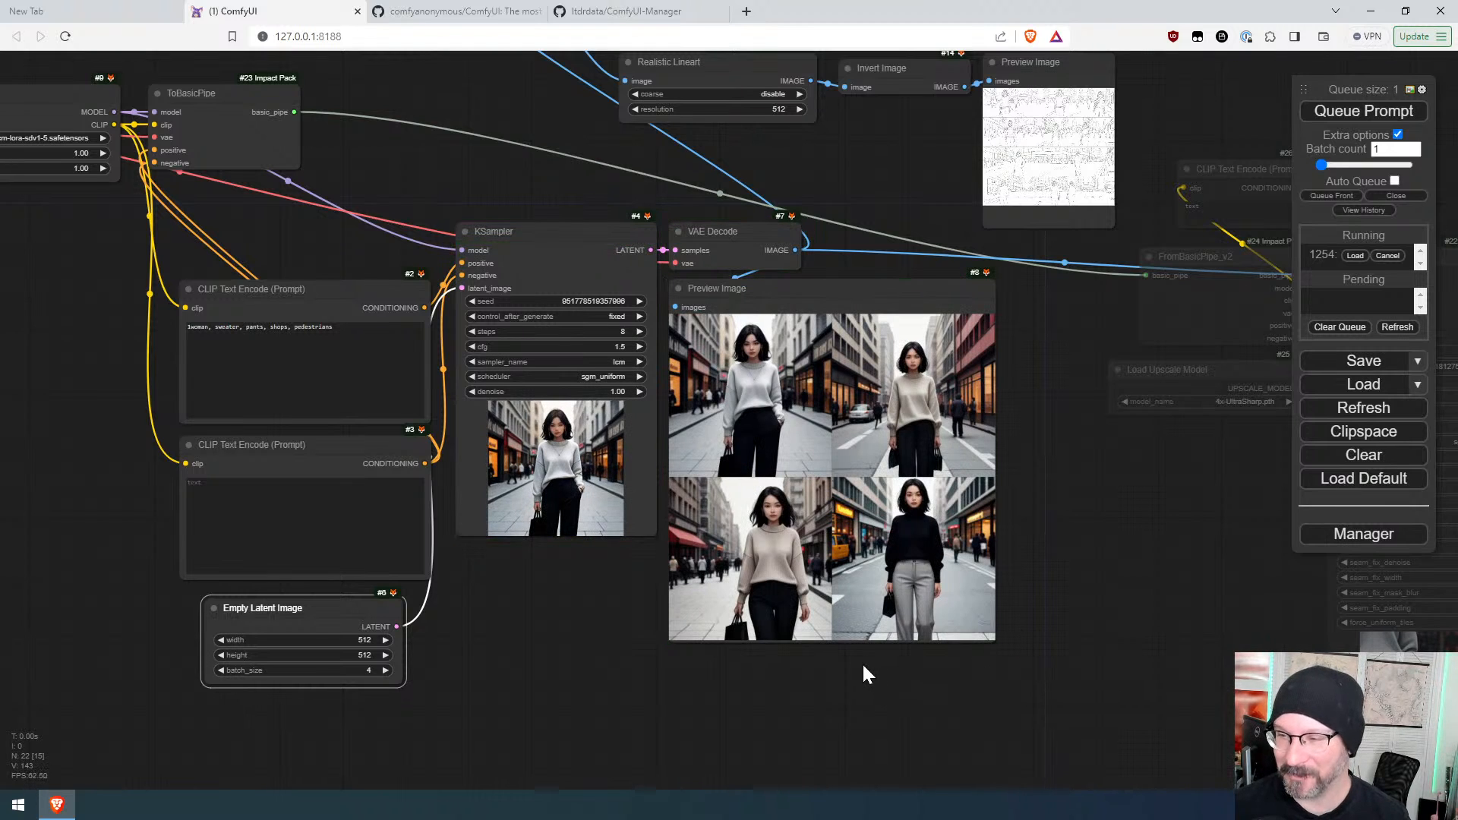
Step: Increment the KSampler seed twice, queuing a new generation after each change
scroll(861, 662, "up", 4)
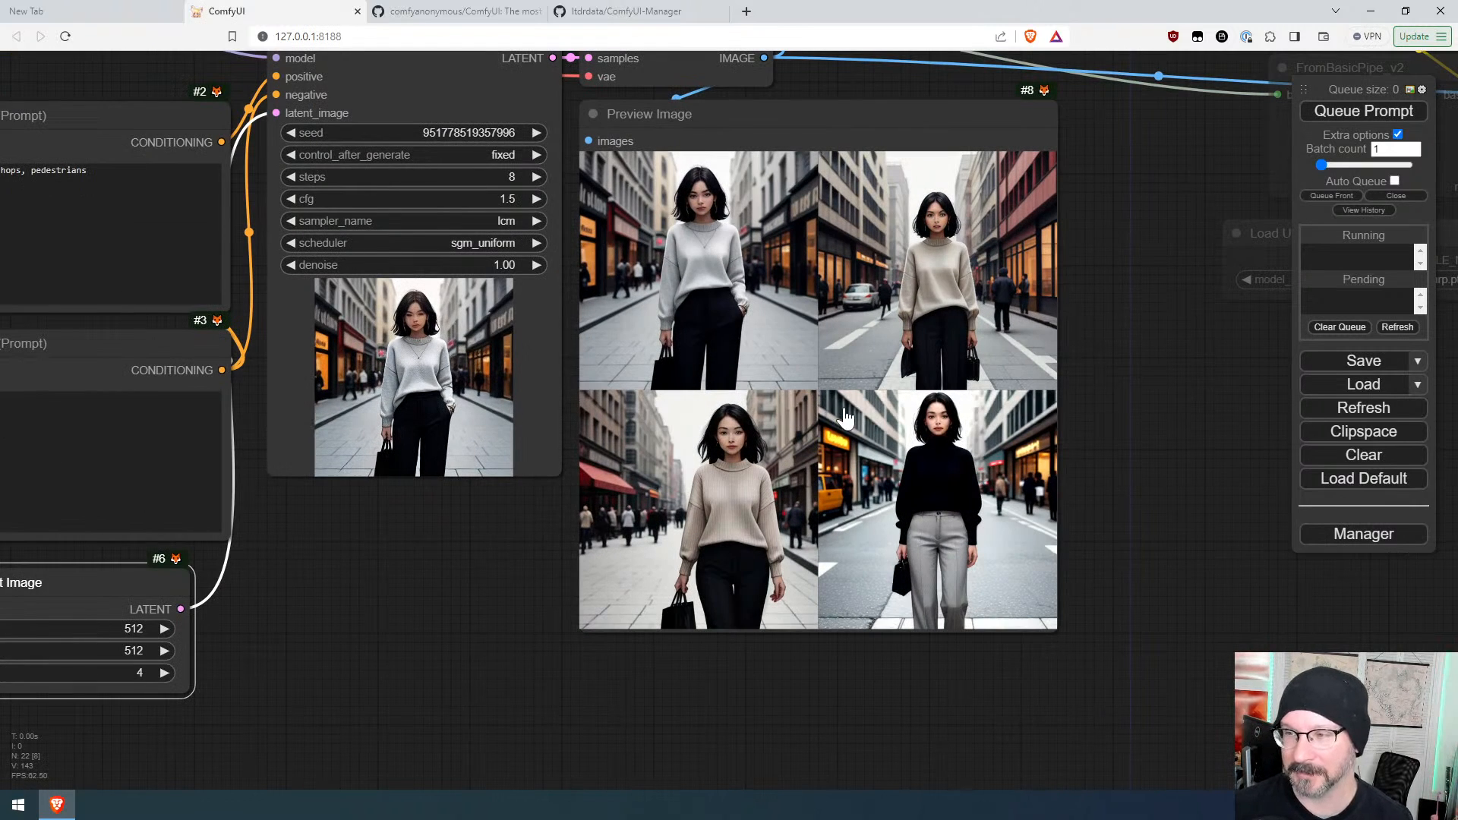
left_click(511, 159)
left_click(536, 132)
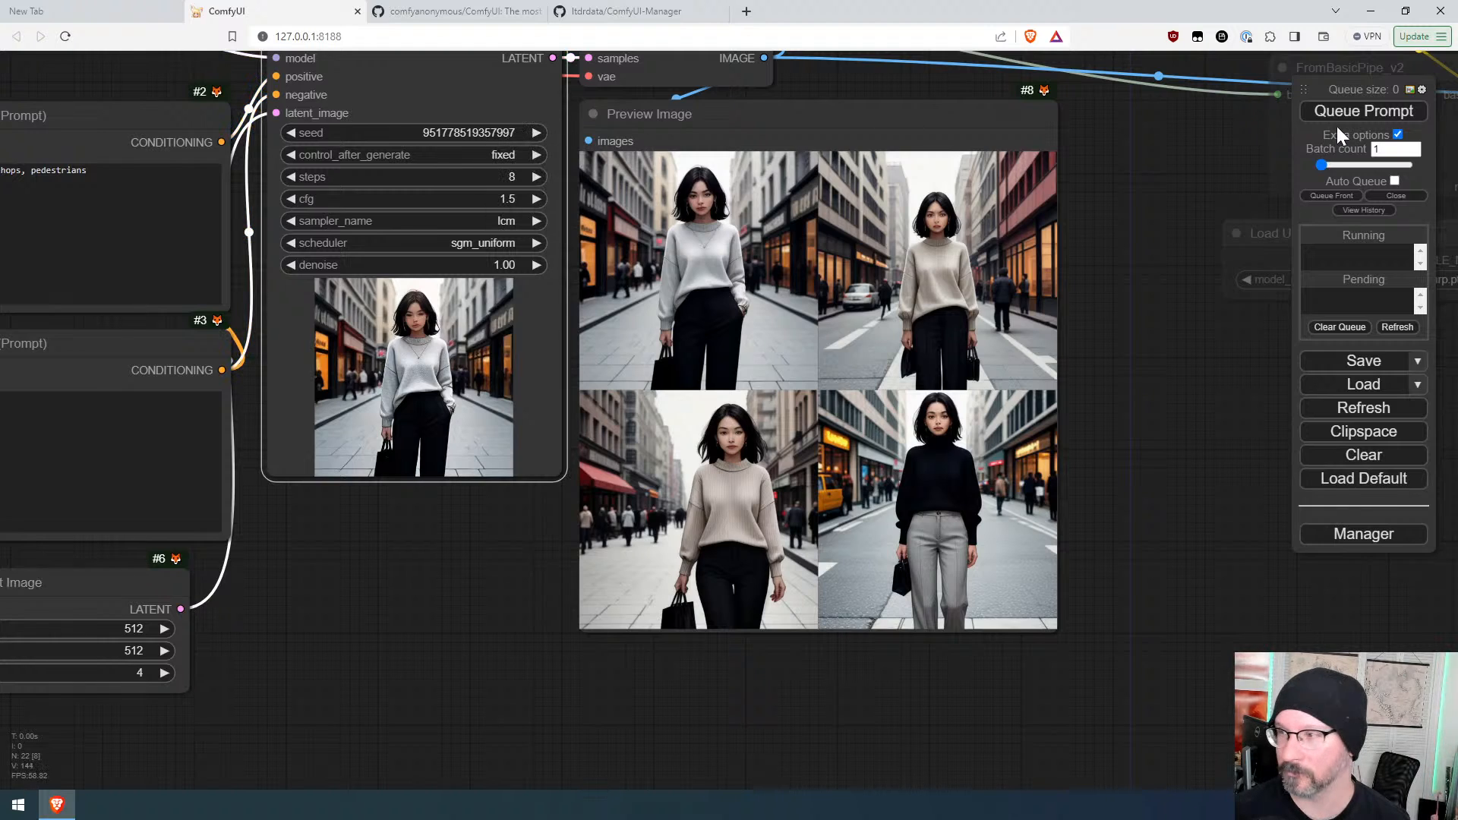
left_click(1342, 114)
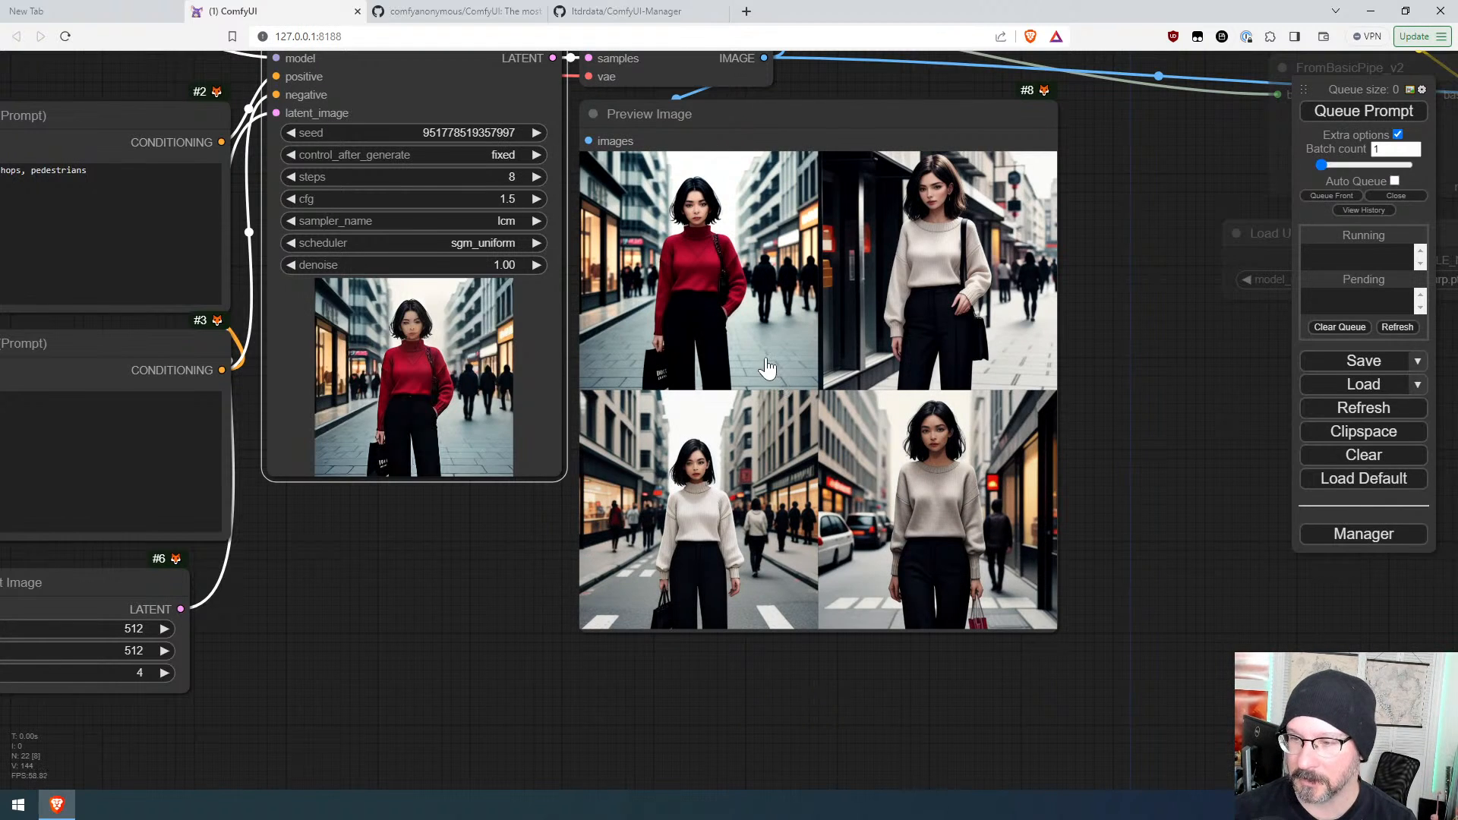
left_click(537, 133)
key("ctrl+Return")
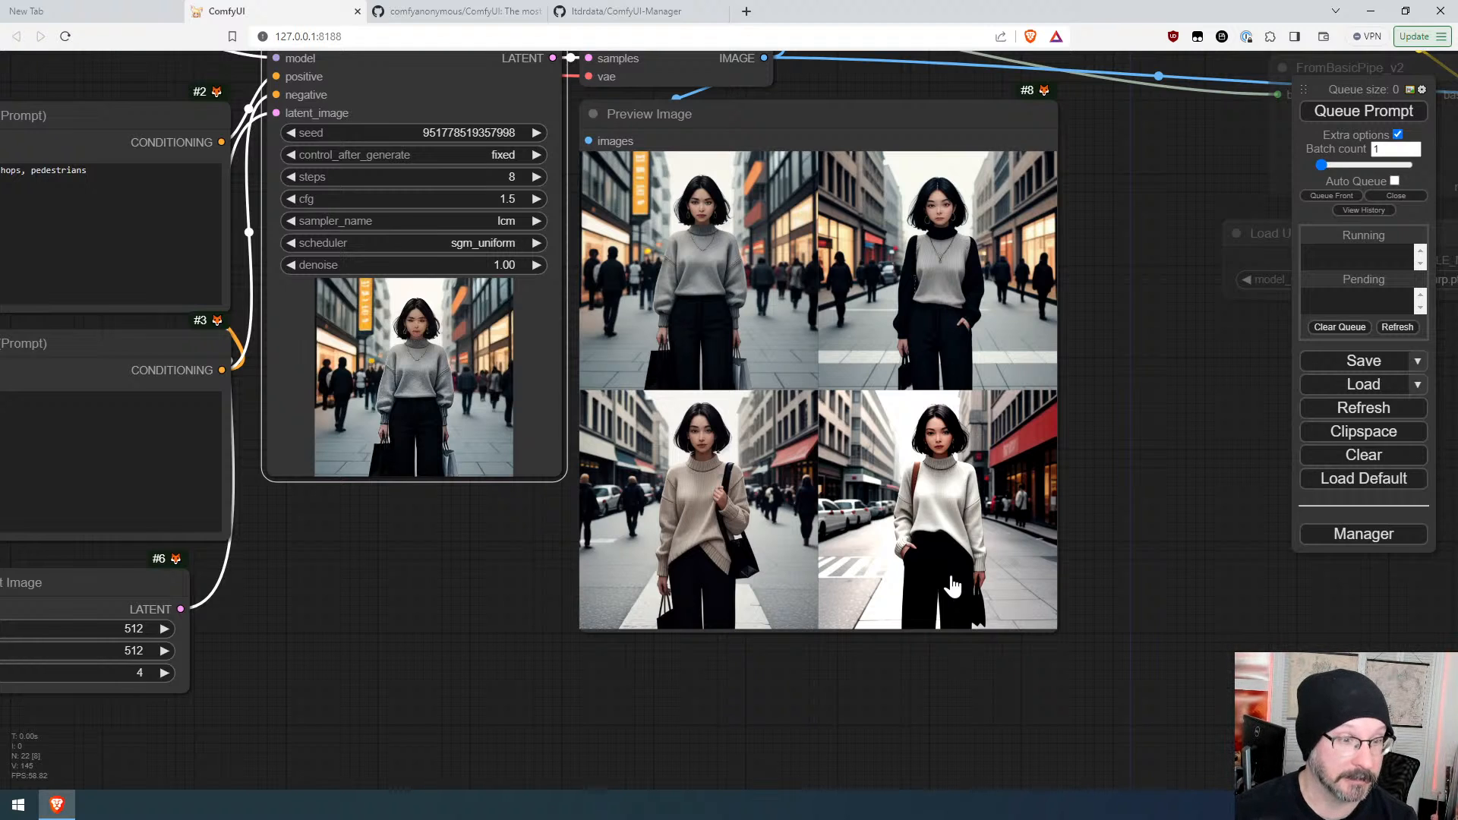
Step: Capture a screen snip of the lower-left generated image and paste it onto the canvas as a Load Image node
scroll(951, 586, "down", 1)
scroll(1123, 667, "down", 6)
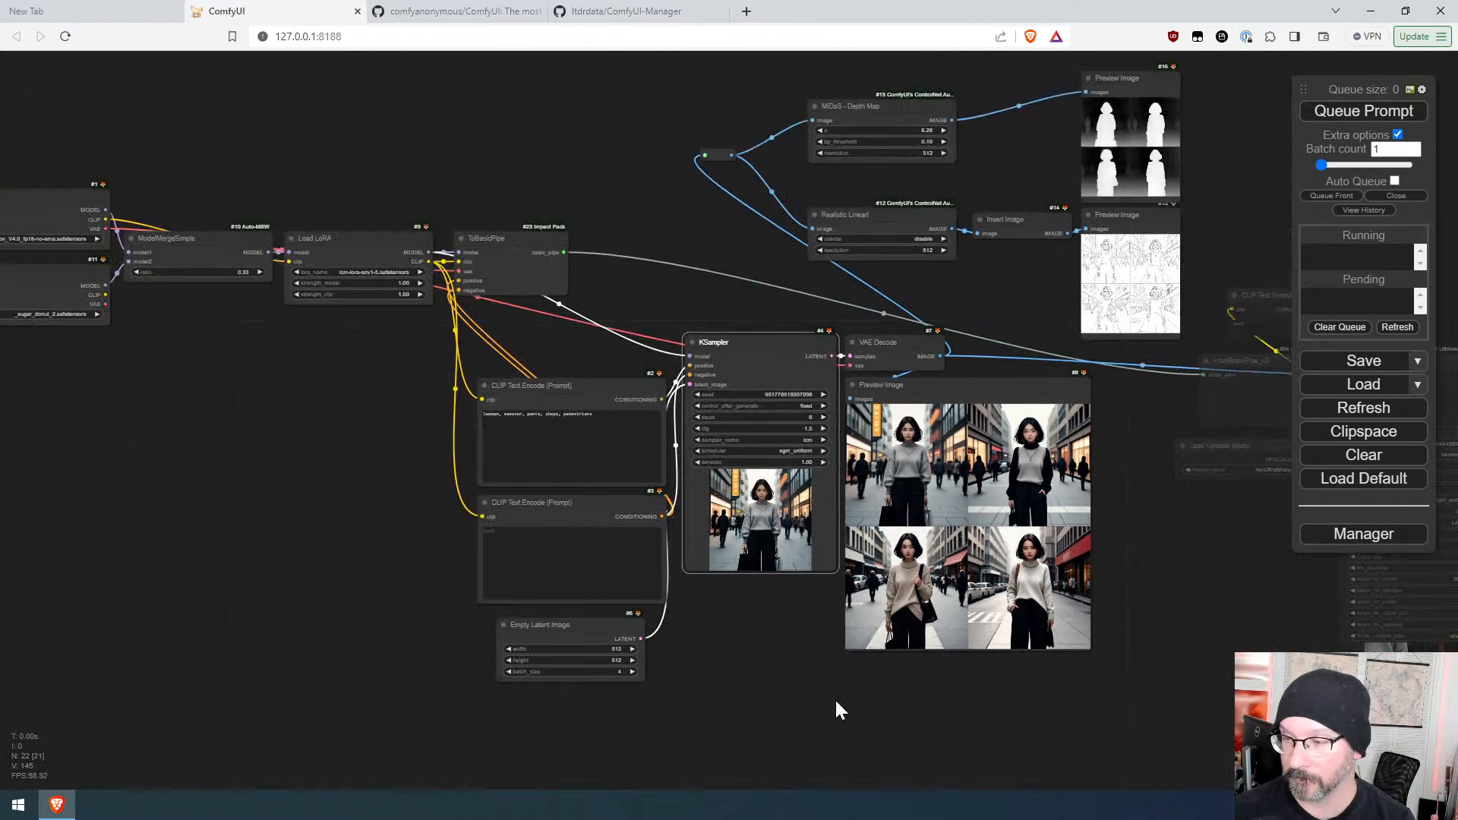
left_click_drag(836, 699, 871, 537)
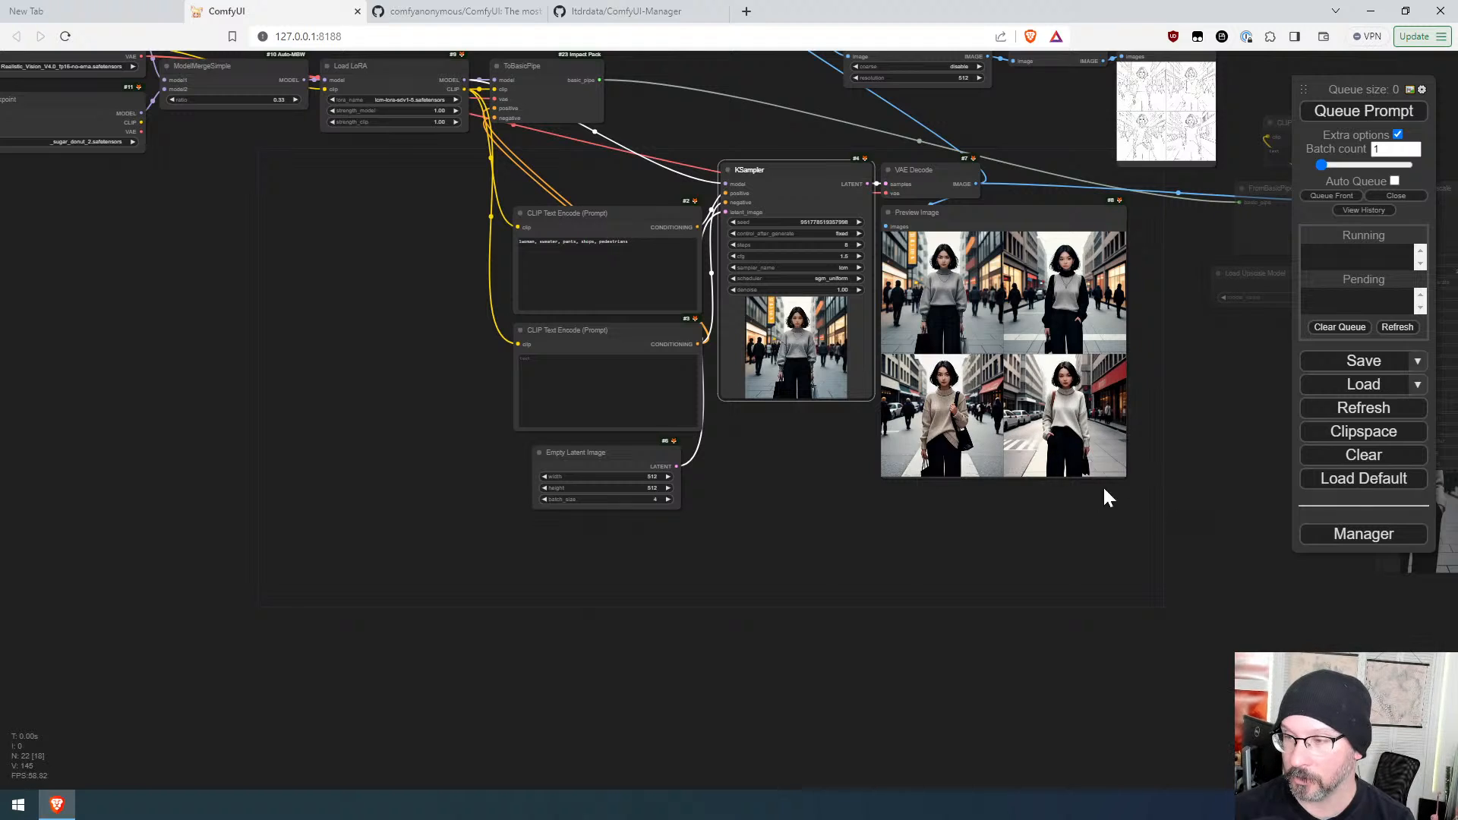
scroll(1090, 487, "up", 7)
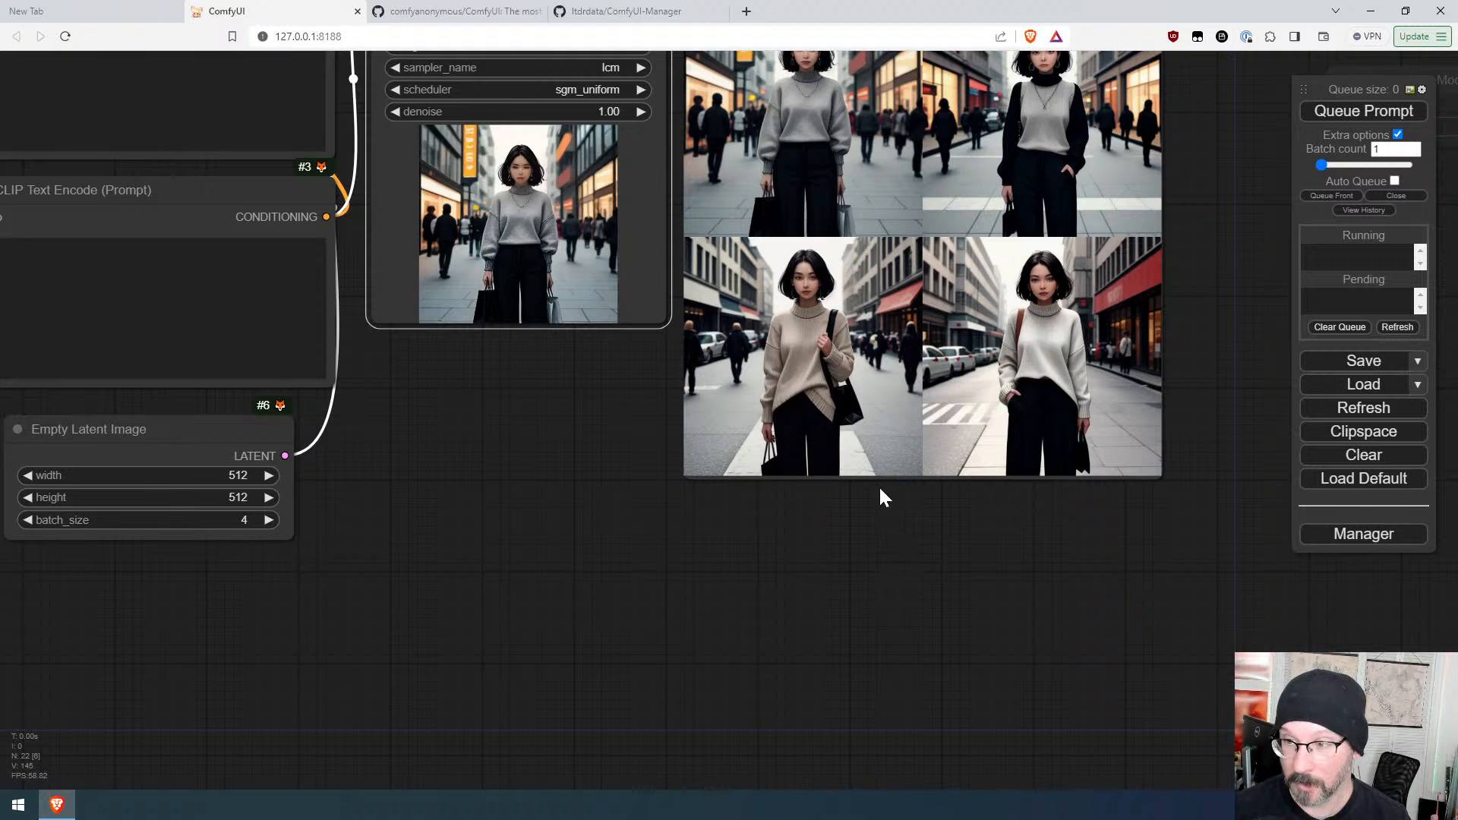
key("super+shift+s")
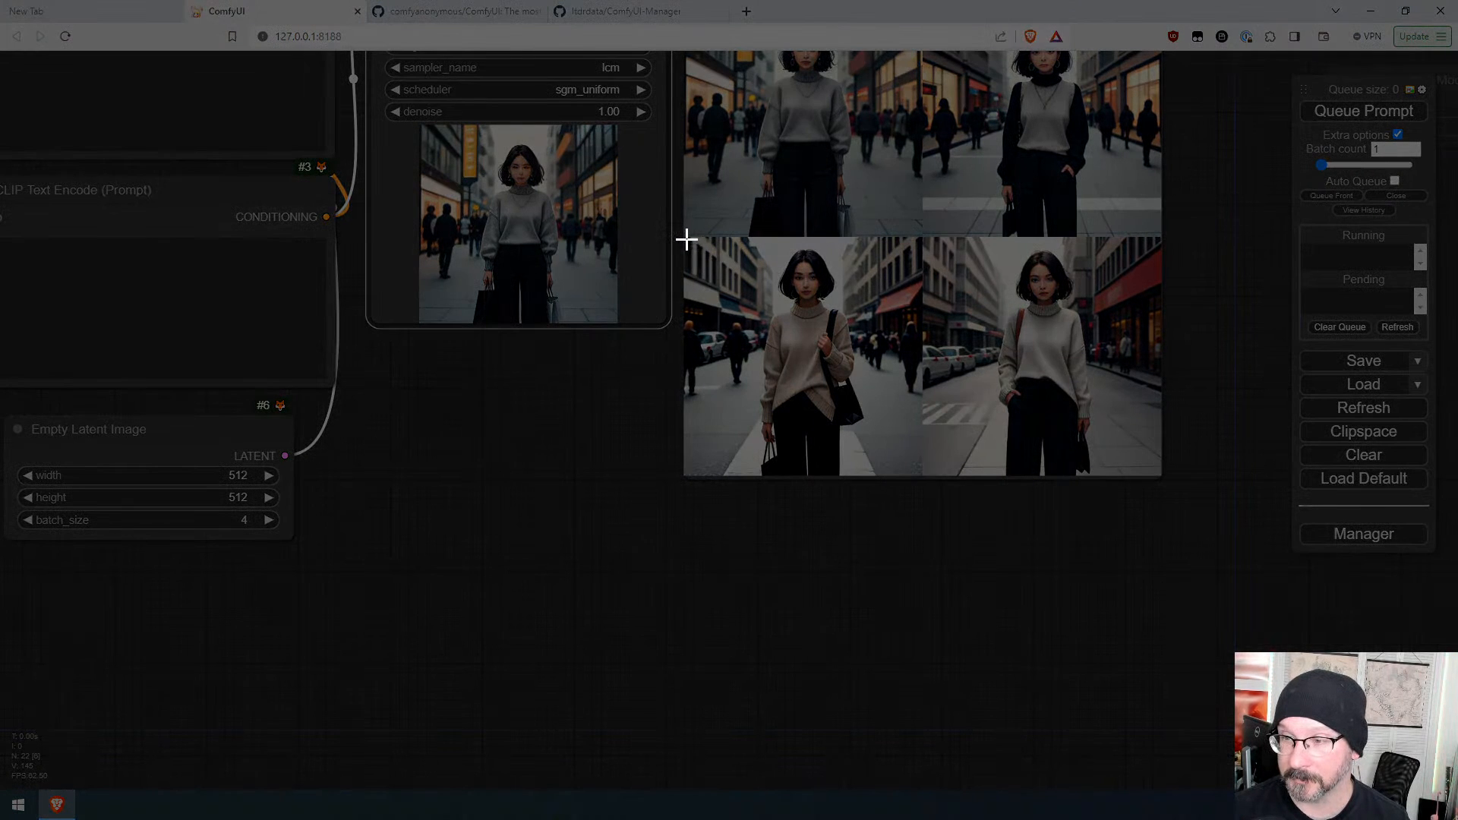
left_click_drag(686, 240, 920, 474)
left_click(524, 530)
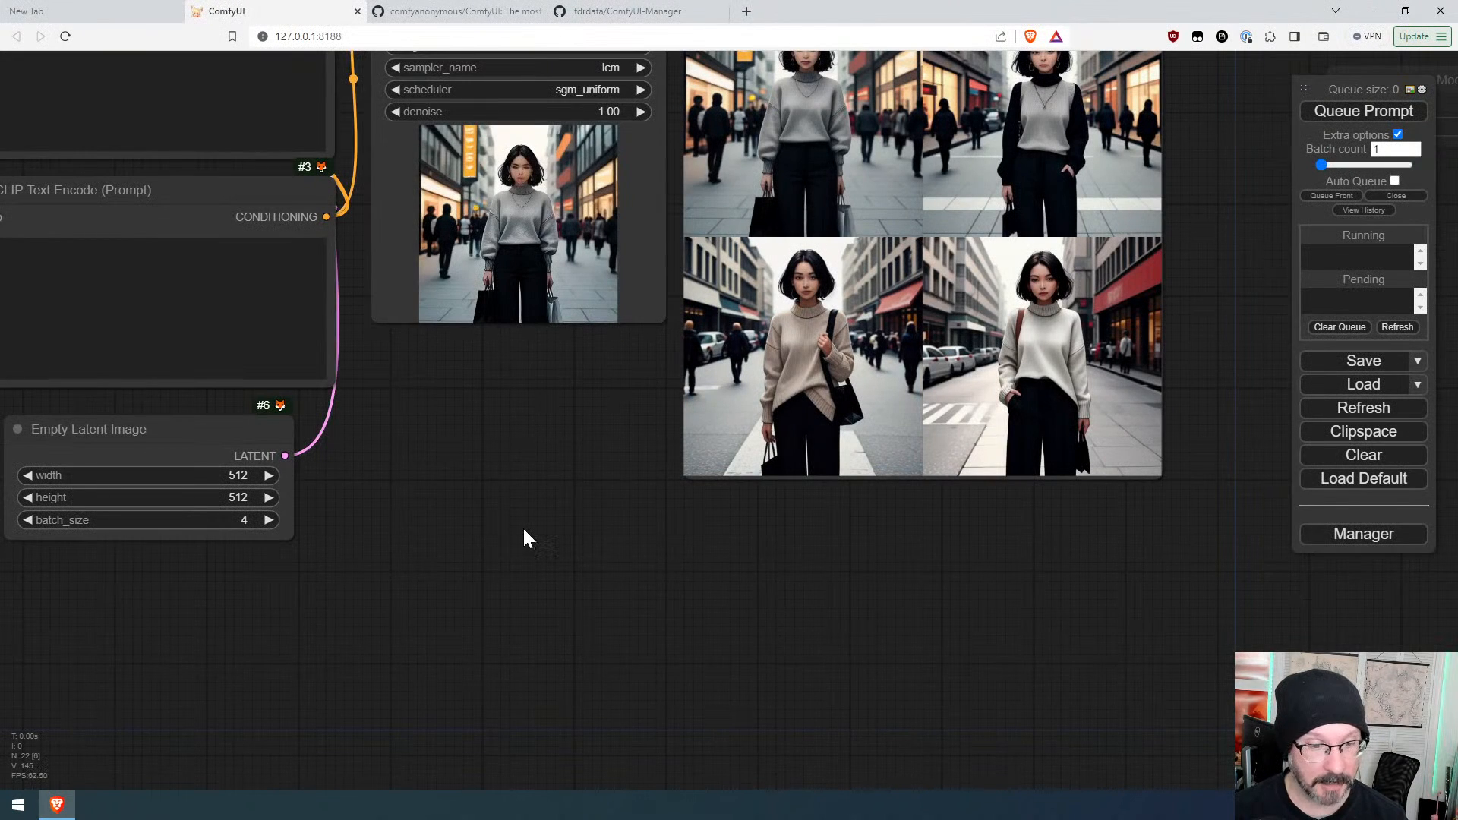
key("ctrl+v")
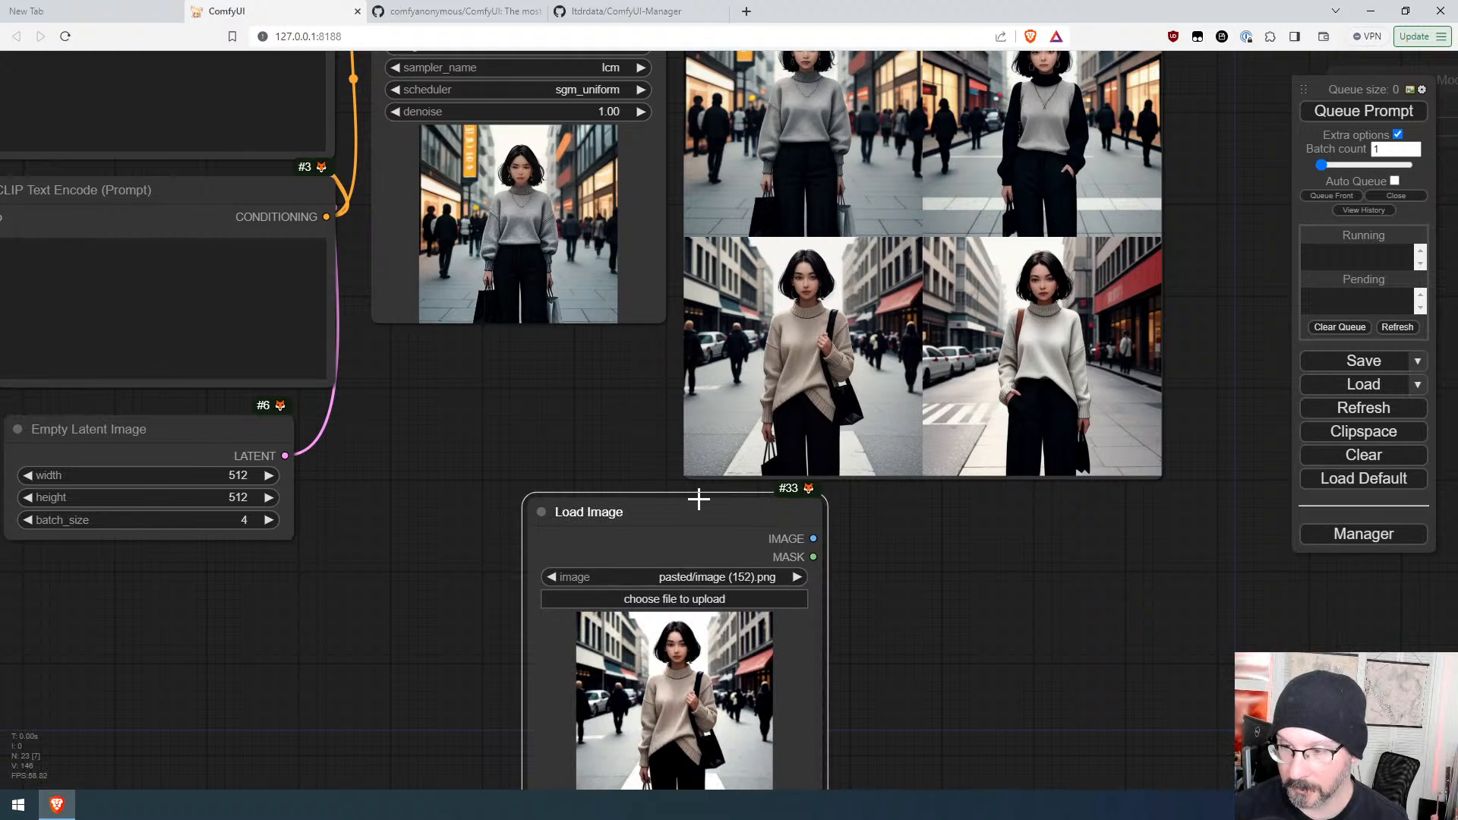
Step: Move the new Load Image node beside the Empty Latent Image node
left_click_drag(697, 521, 527, 380)
left_click(714, 569)
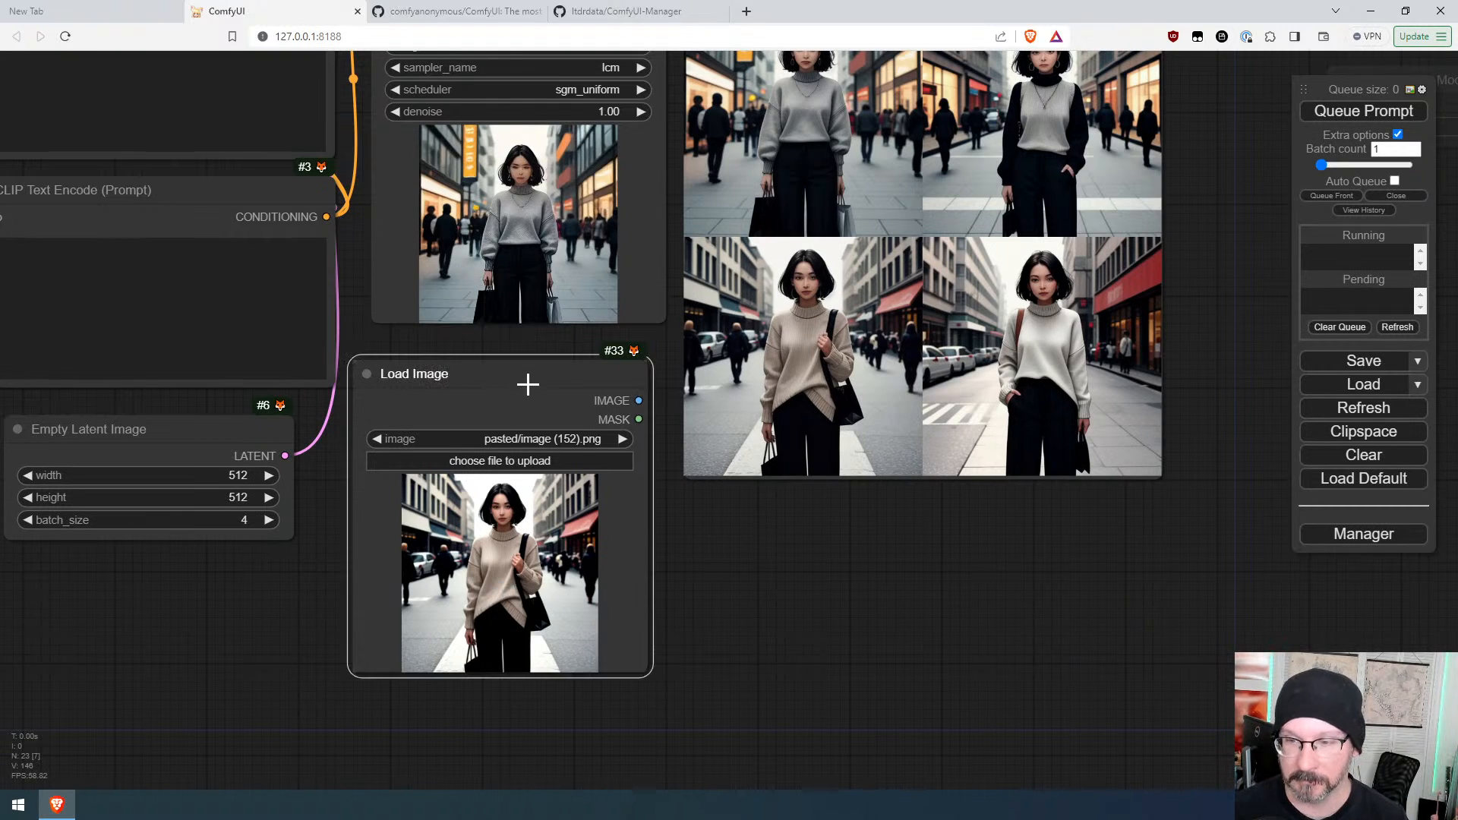
left_click_drag(527, 384, 527, 431)
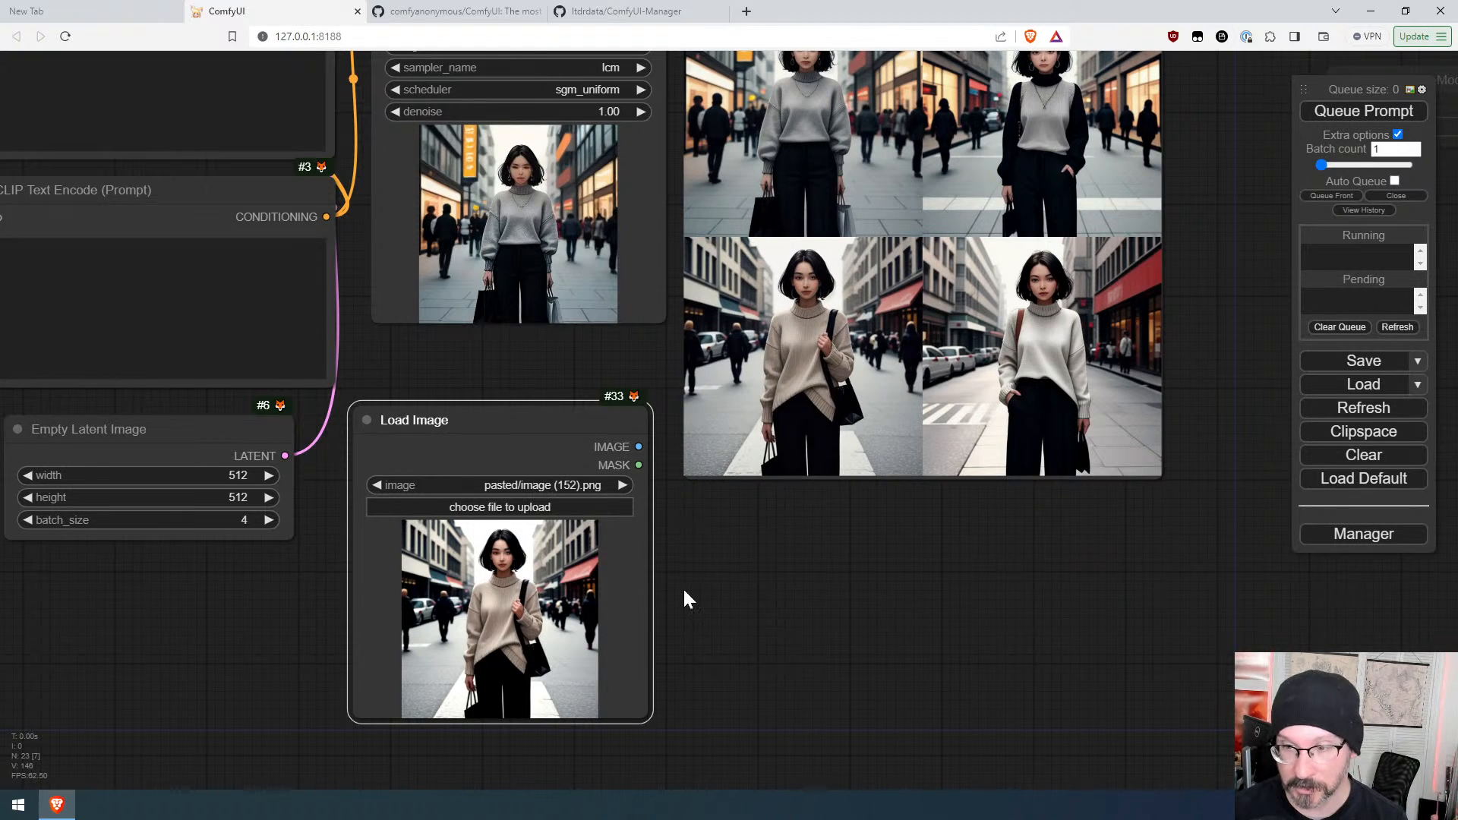
scroll(732, 589, "down", 5)
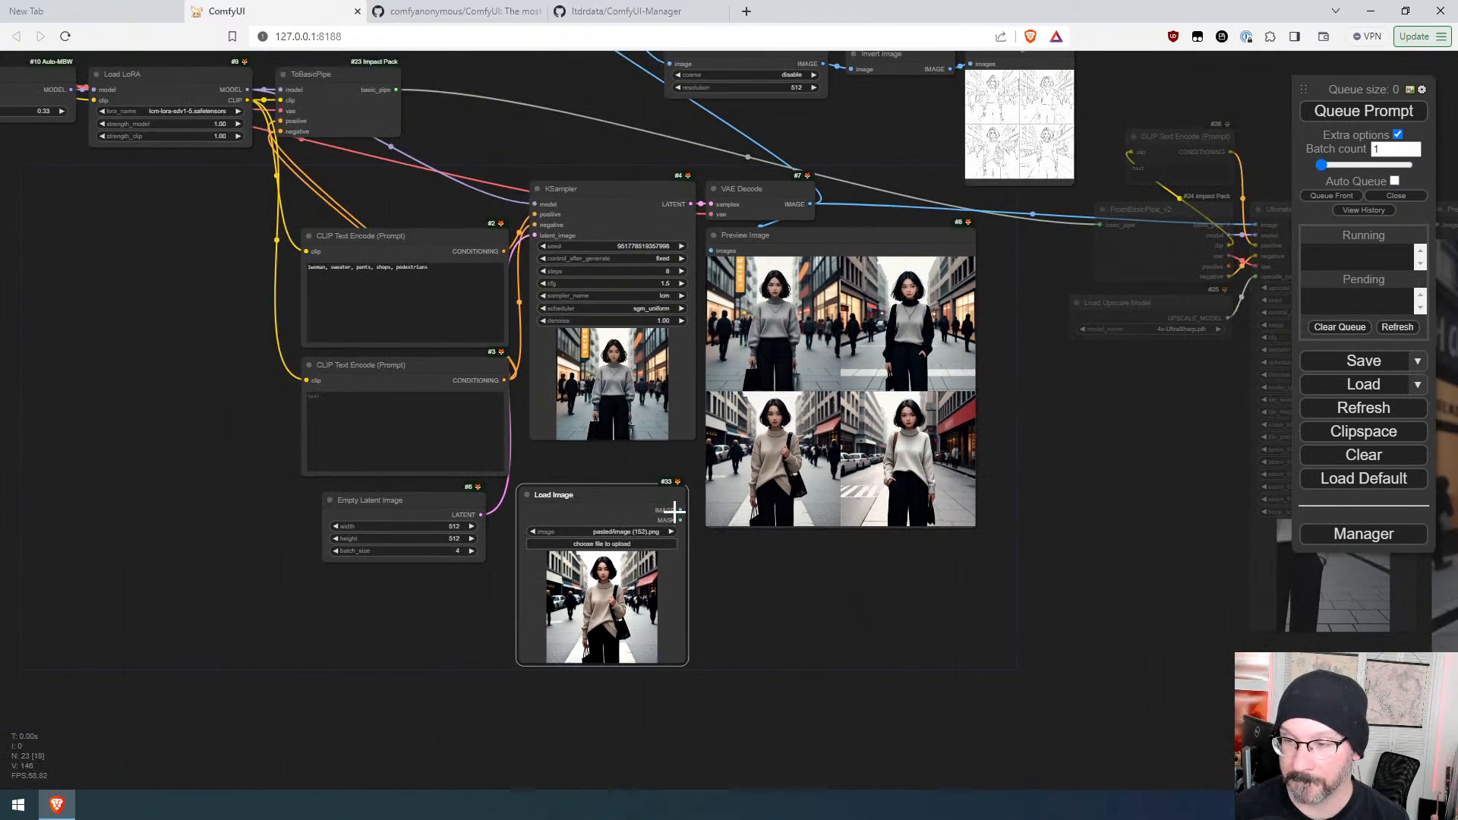
left_click_drag(675, 511, 167, 446)
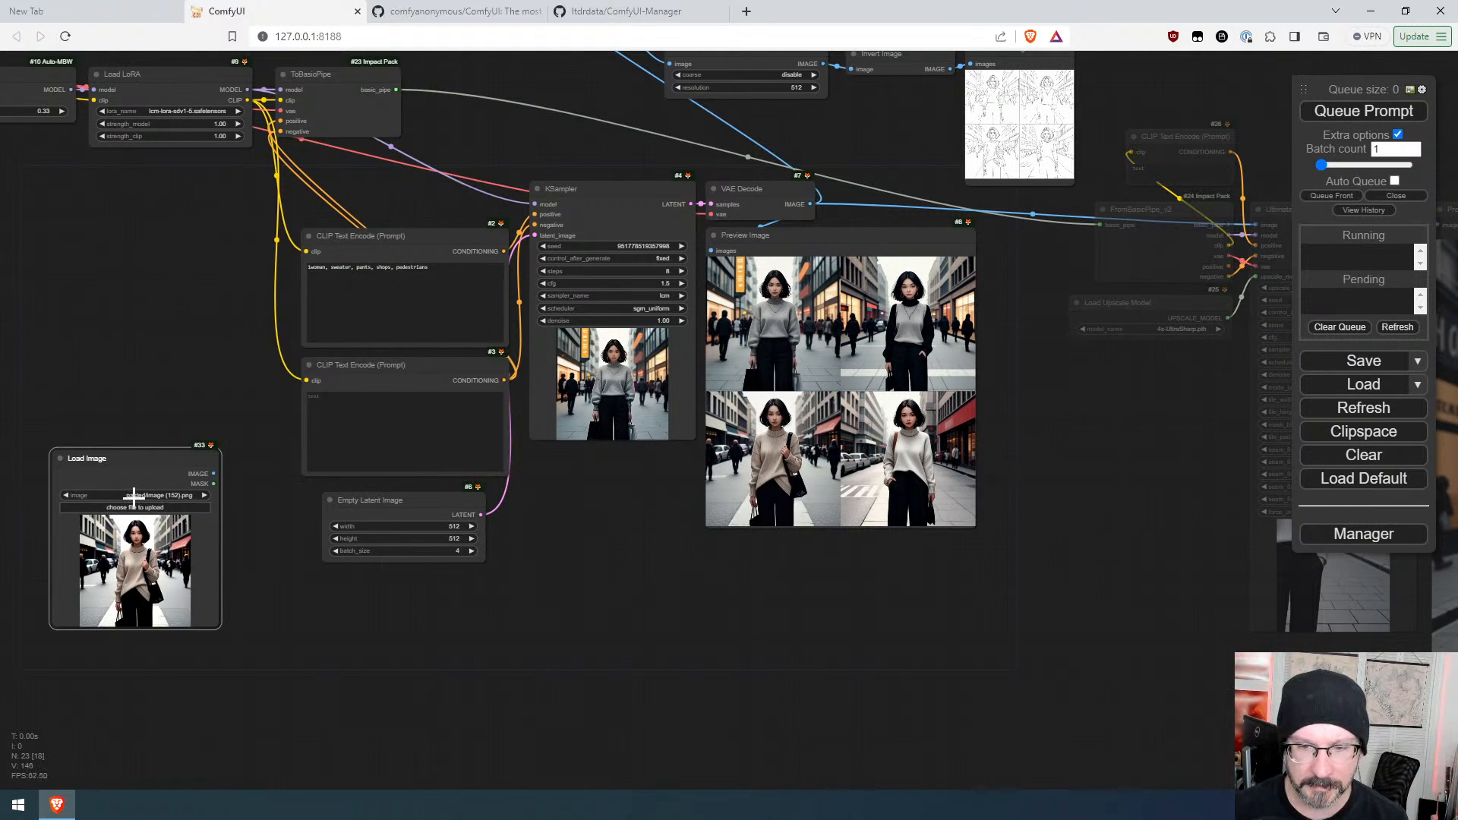
left_click_drag(129, 459, 587, 517)
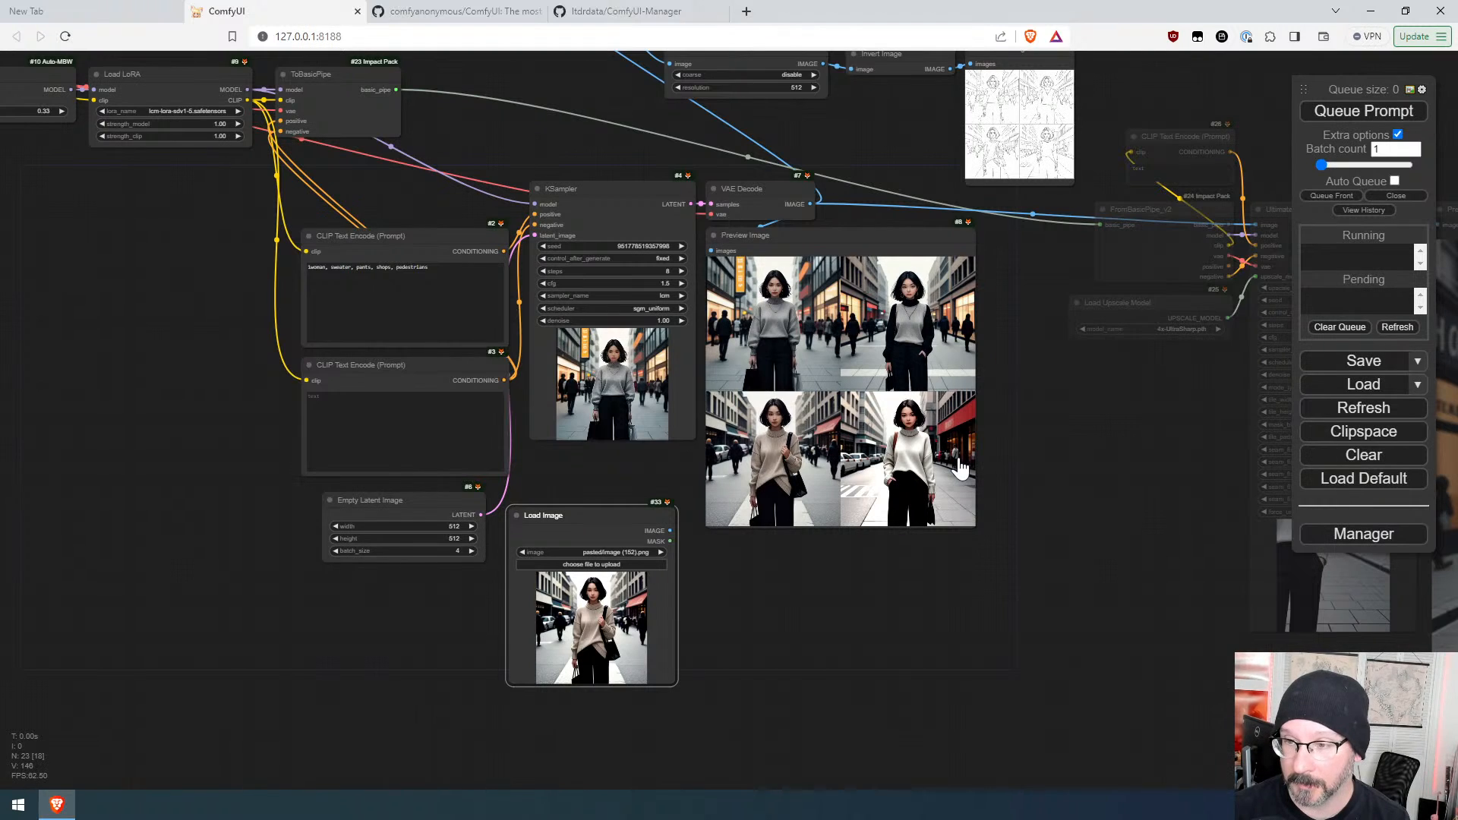
Step: Increment the seed once more and queue another generation
left_click(681, 247)
key("ctrl+Return")
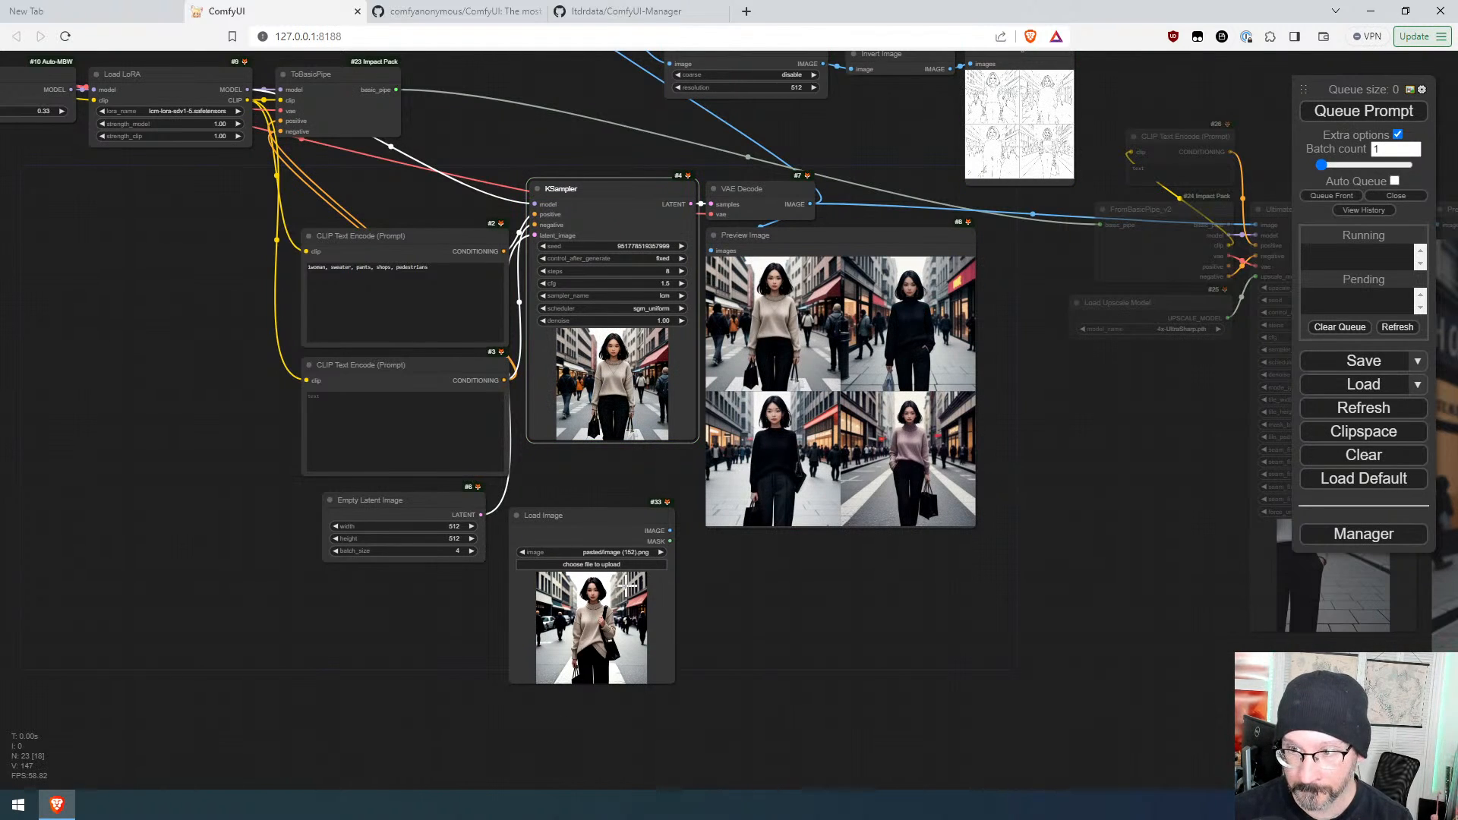
Step: Copy the selected preview image to the clipspace and paste it into the Load Image node
right_click(776, 318)
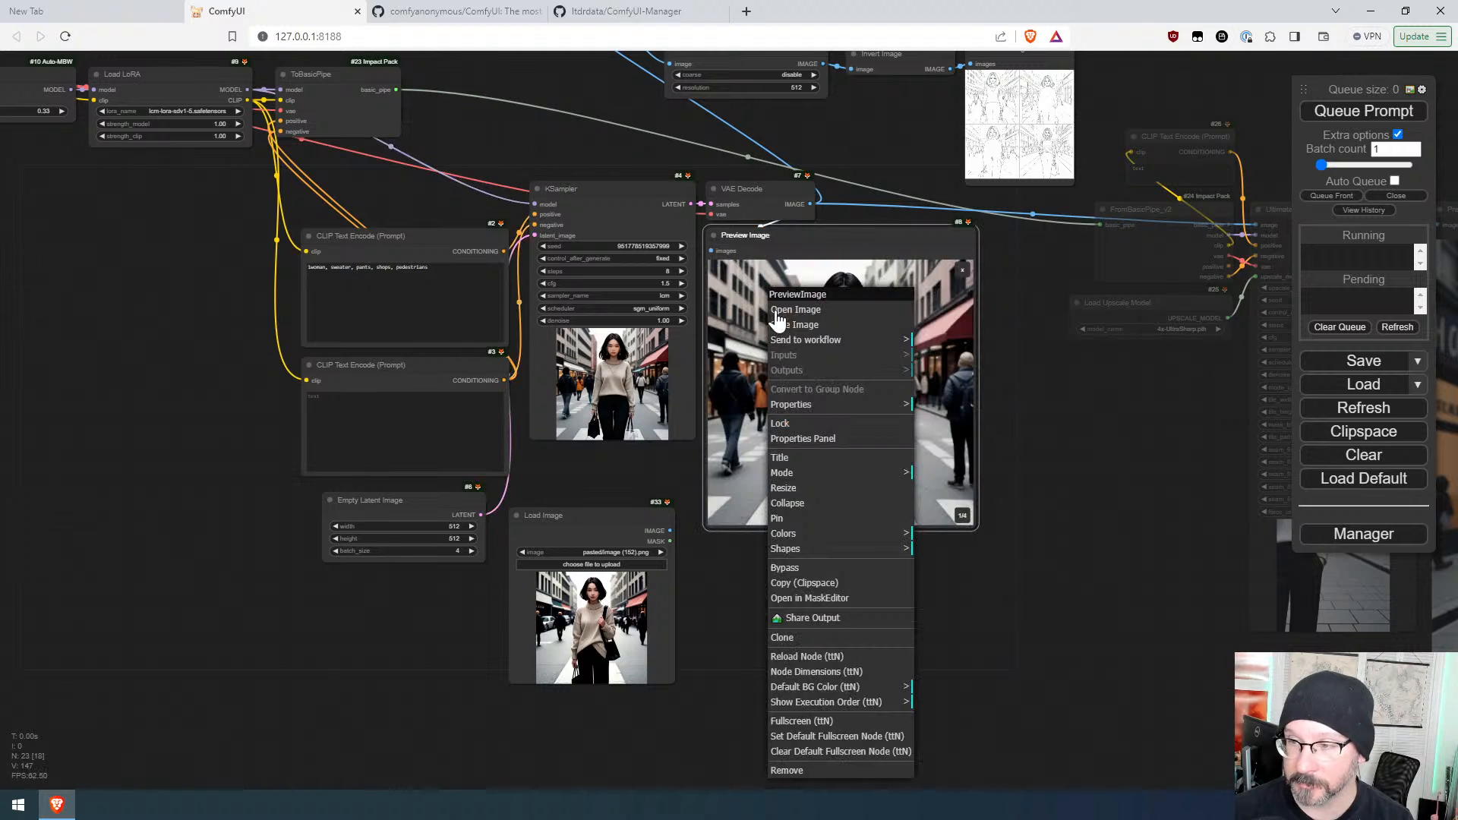
left_click(827, 588)
right_click(565, 600)
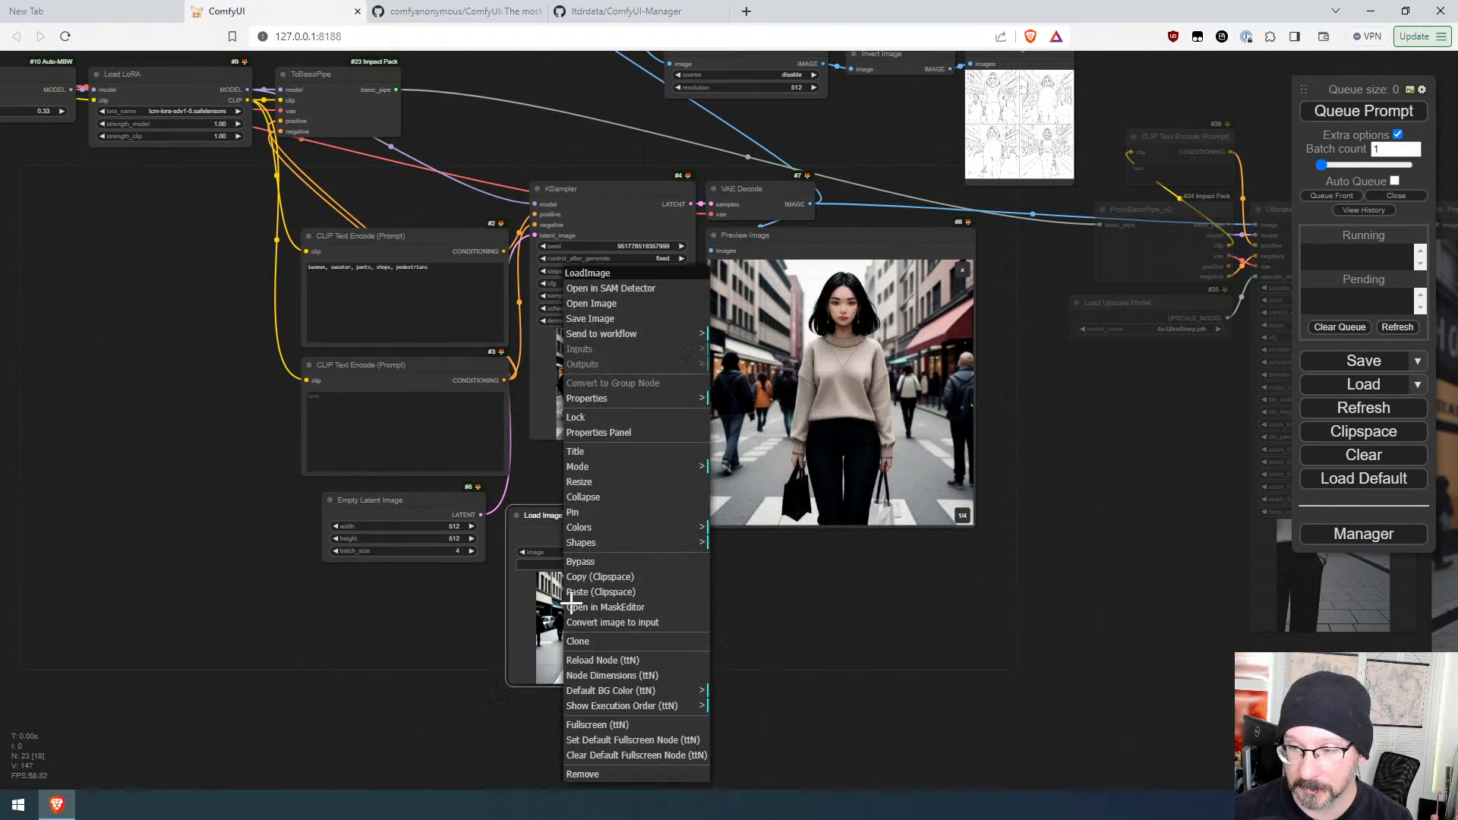
left_click(616, 602)
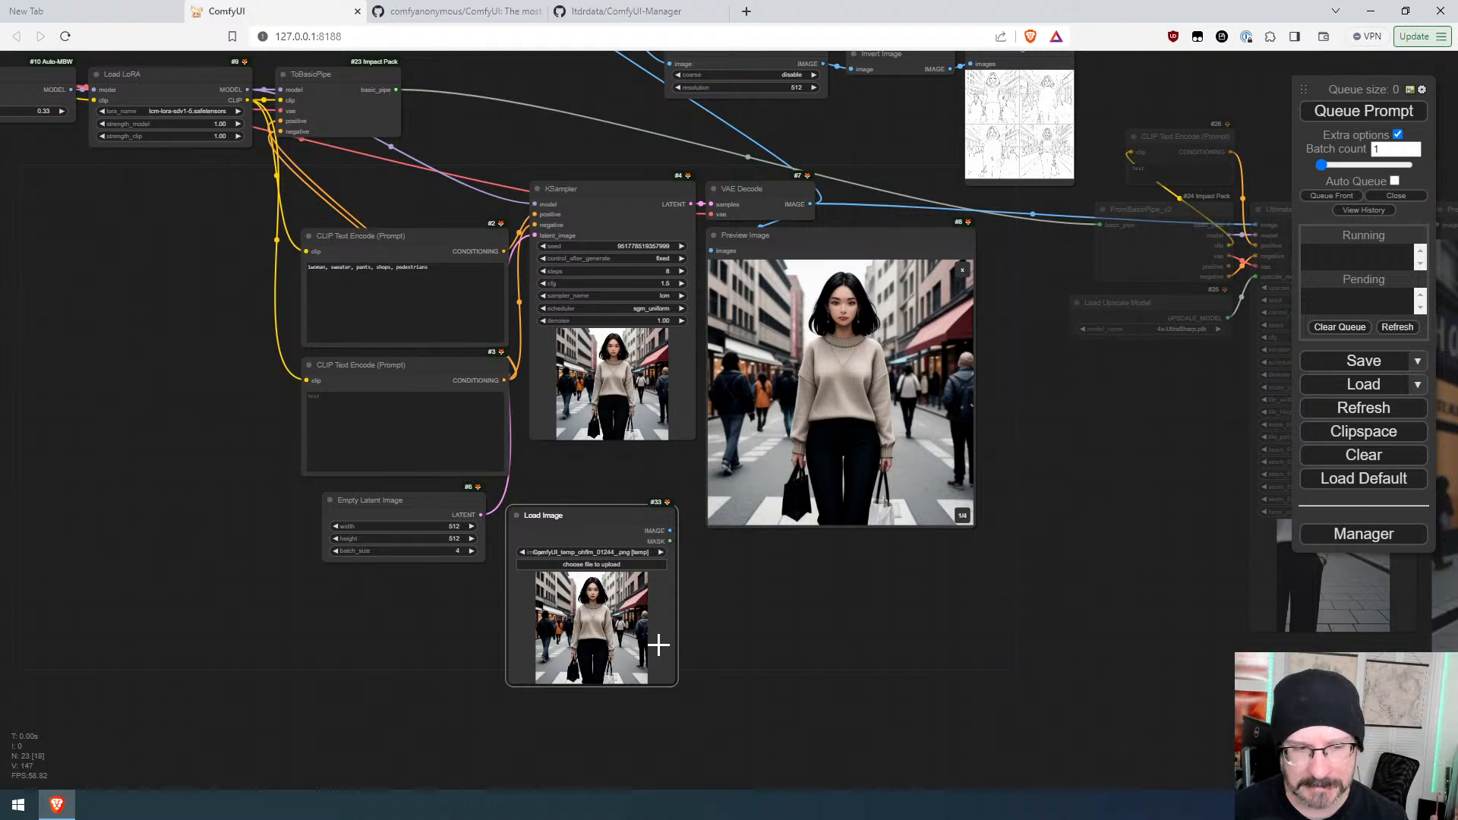
Step: Restore the preview's four-image grid and move the Load Image node lower beneath it
scroll(616, 651, "up", 1)
scroll(616, 658, "up", 5)
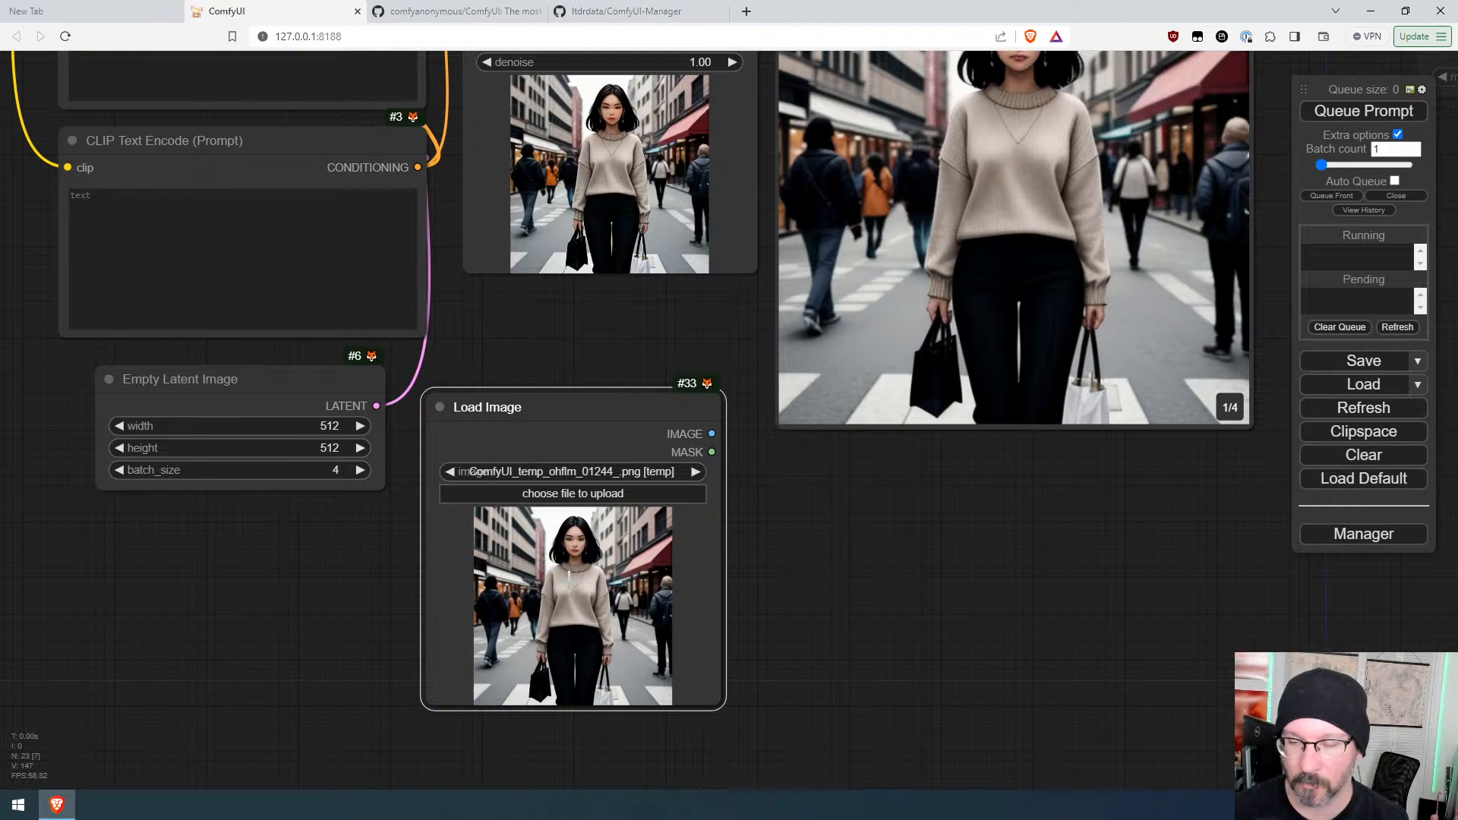
scroll(811, 590, "down", 3)
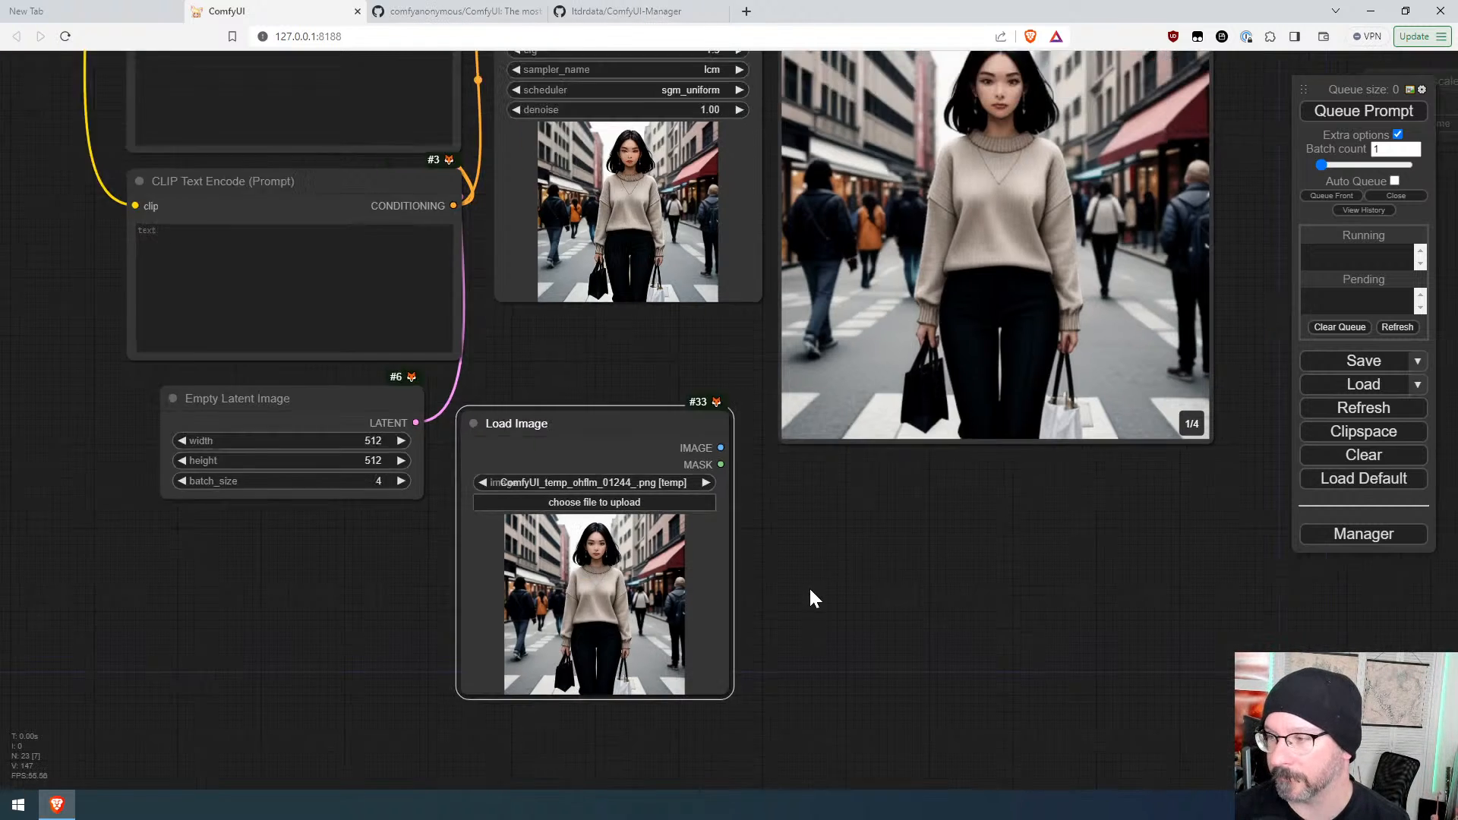
left_click(1096, 168)
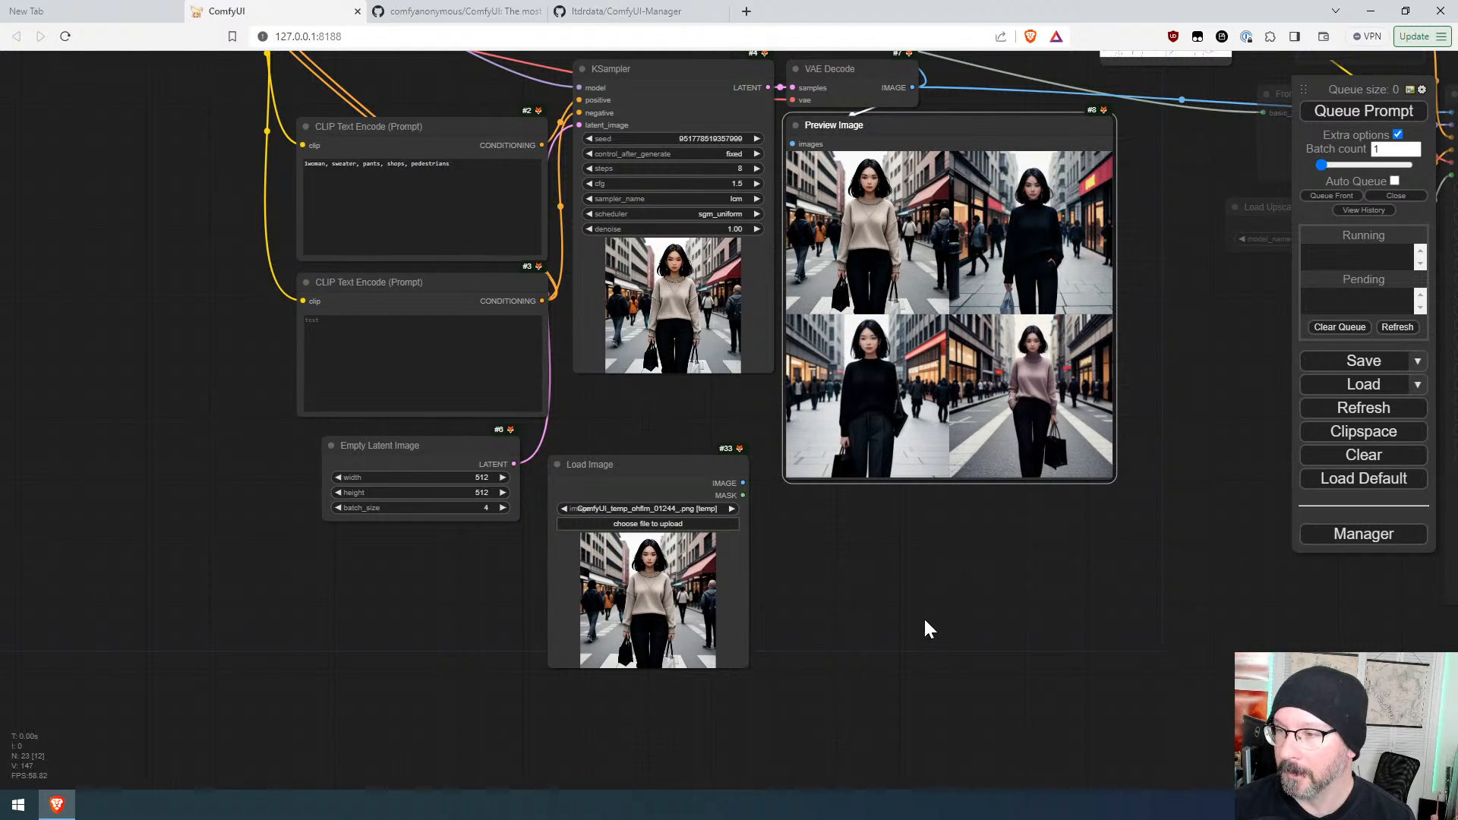
left_click_drag(707, 468, 819, 529)
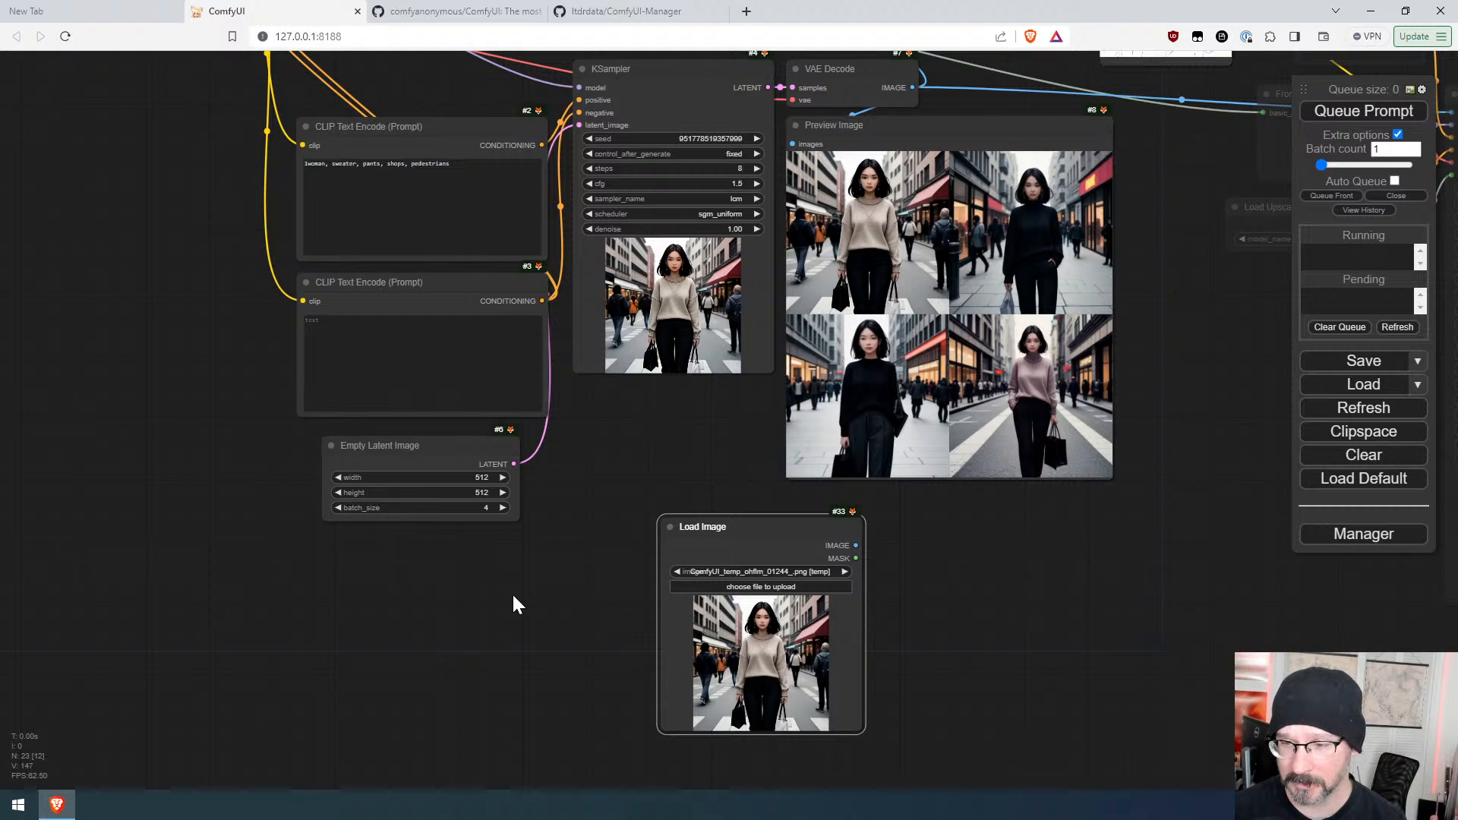
Step: Add a Load Image And Resize To Fit node from the FitSize category below the Empty Latent Image
right_click(513, 597)
left_click(524, 599)
left_click(668, 742)
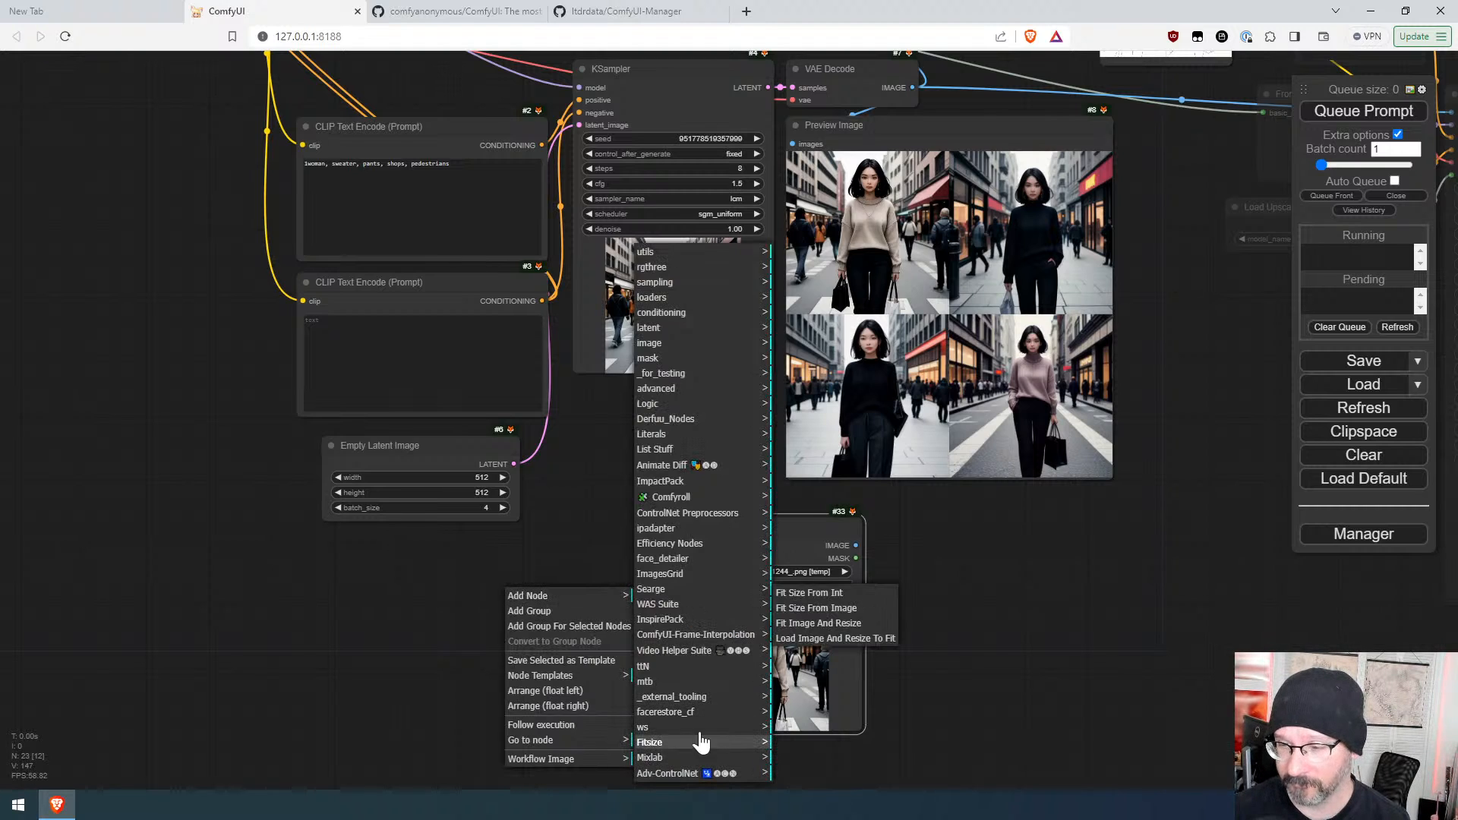
left_click(840, 637)
left_click_drag(685, 589, 606, 575)
Step: Select the Load Image node and copy it
left_click(767, 662)
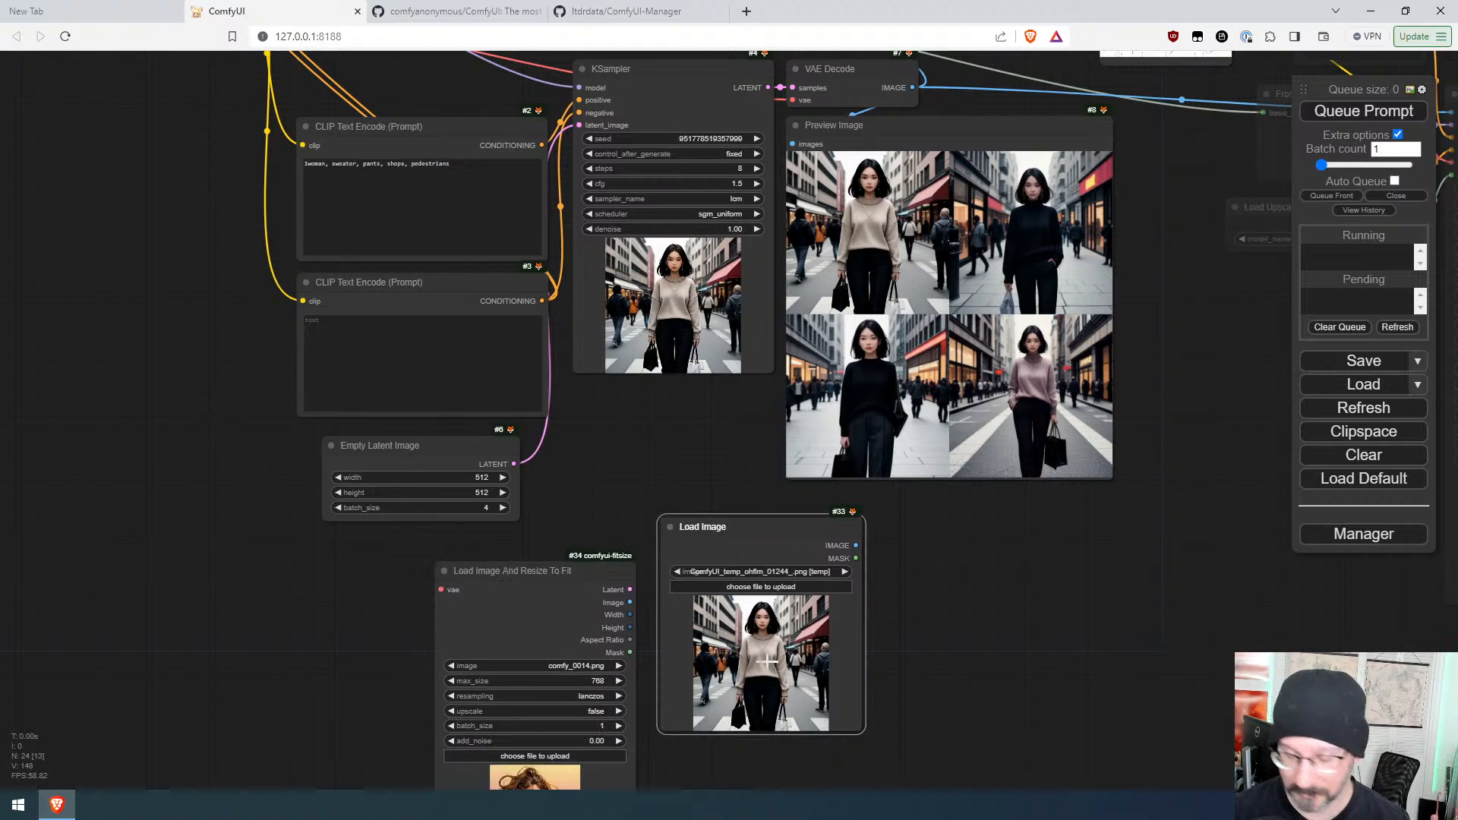
key("ctrl+c")
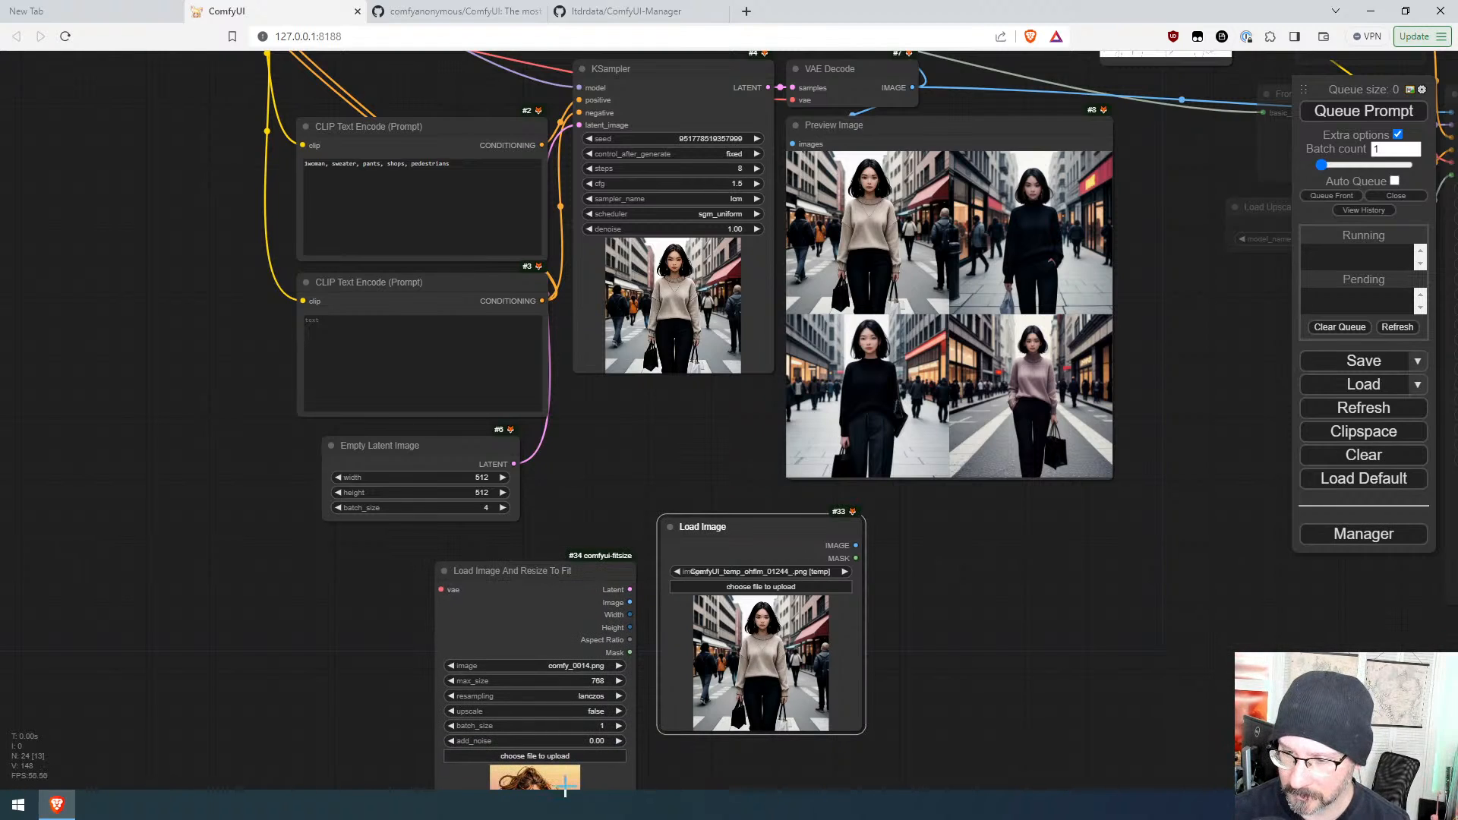
Step: Copy the first preview image to the clipspace and paste it into the Load Image And Resize To Fit node
key("ctrl+v")
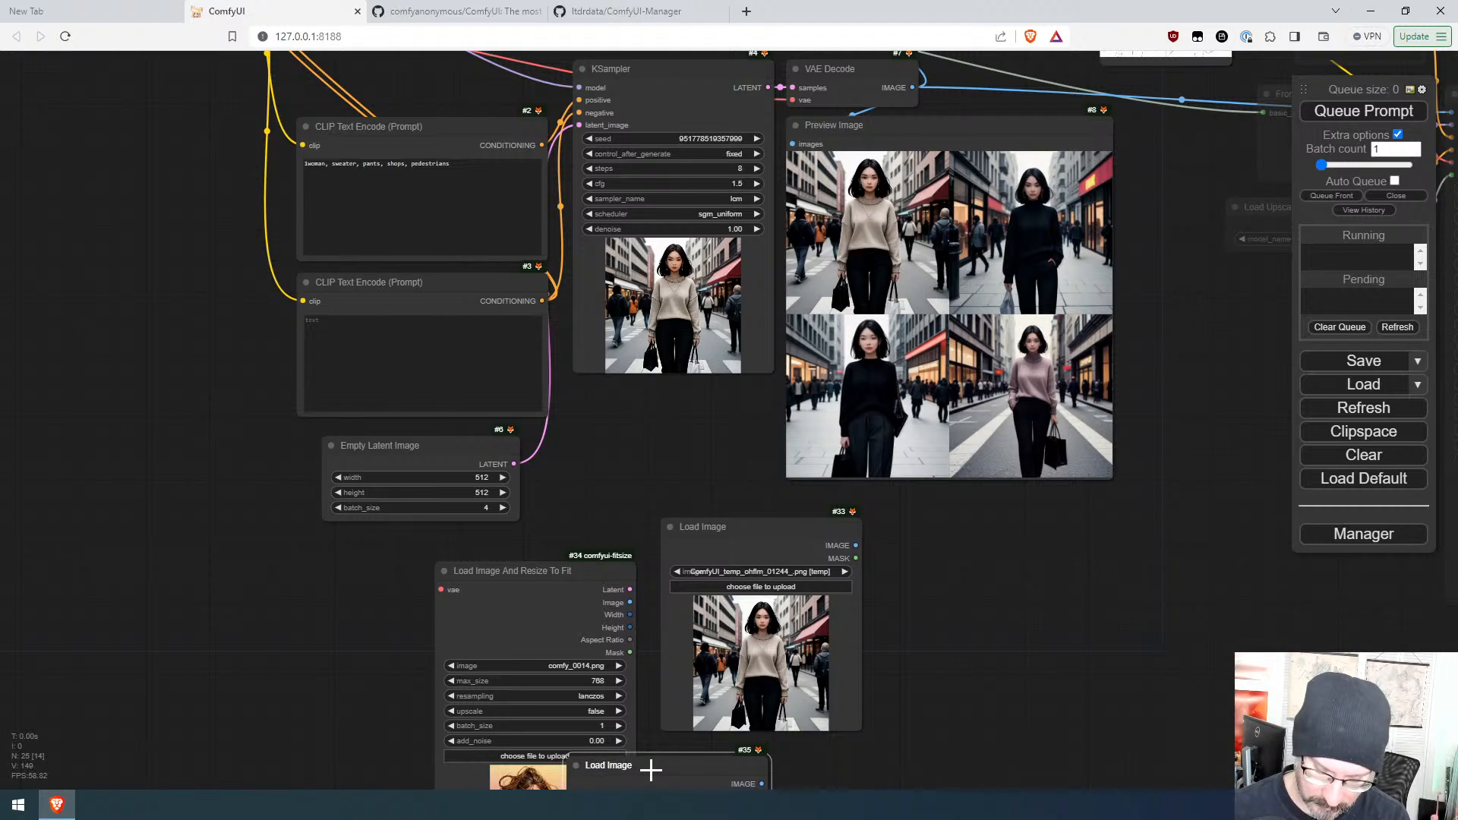
key("Delete")
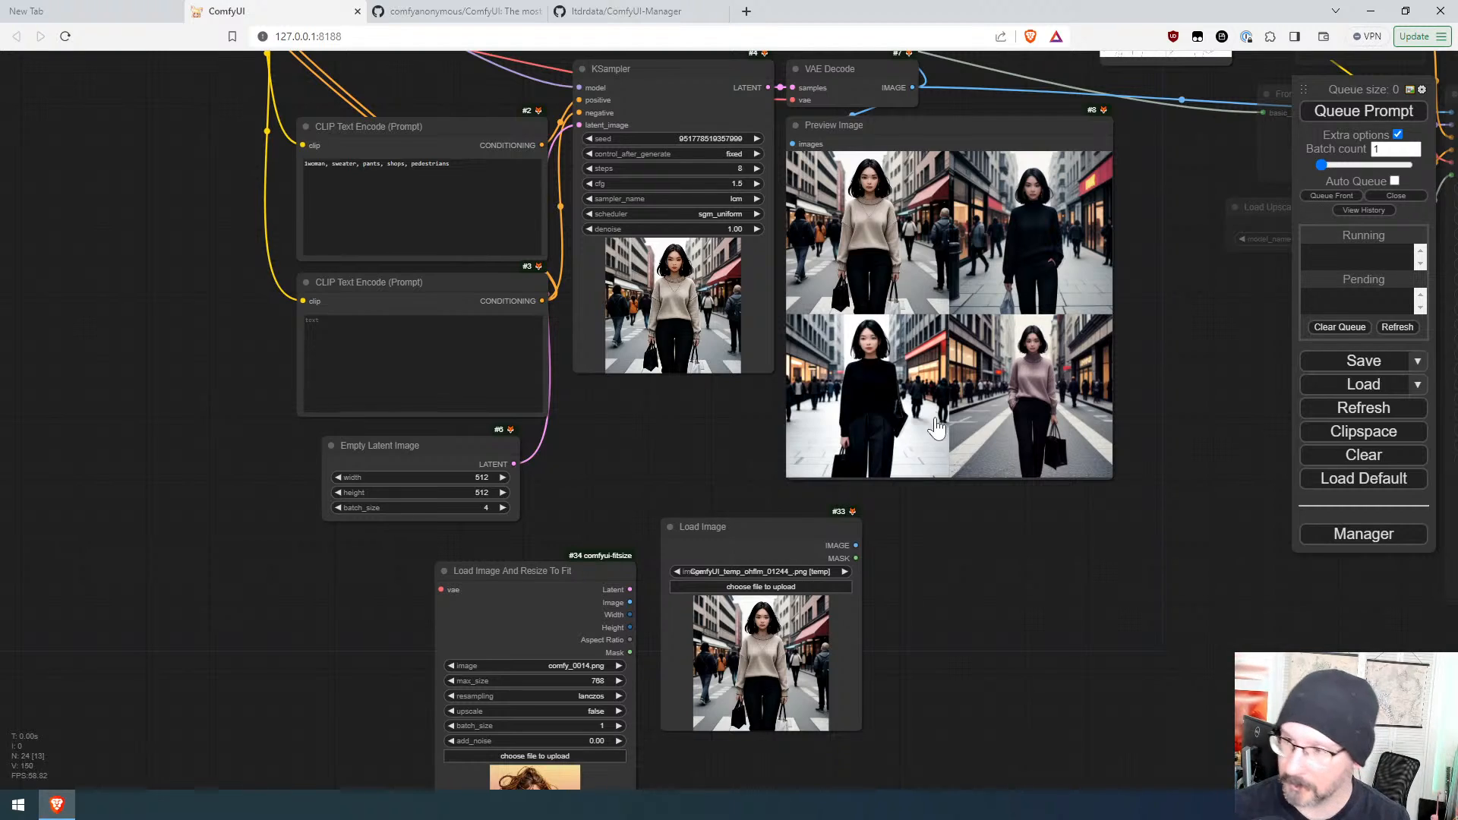
right_click(866, 275)
left_click(894, 543)
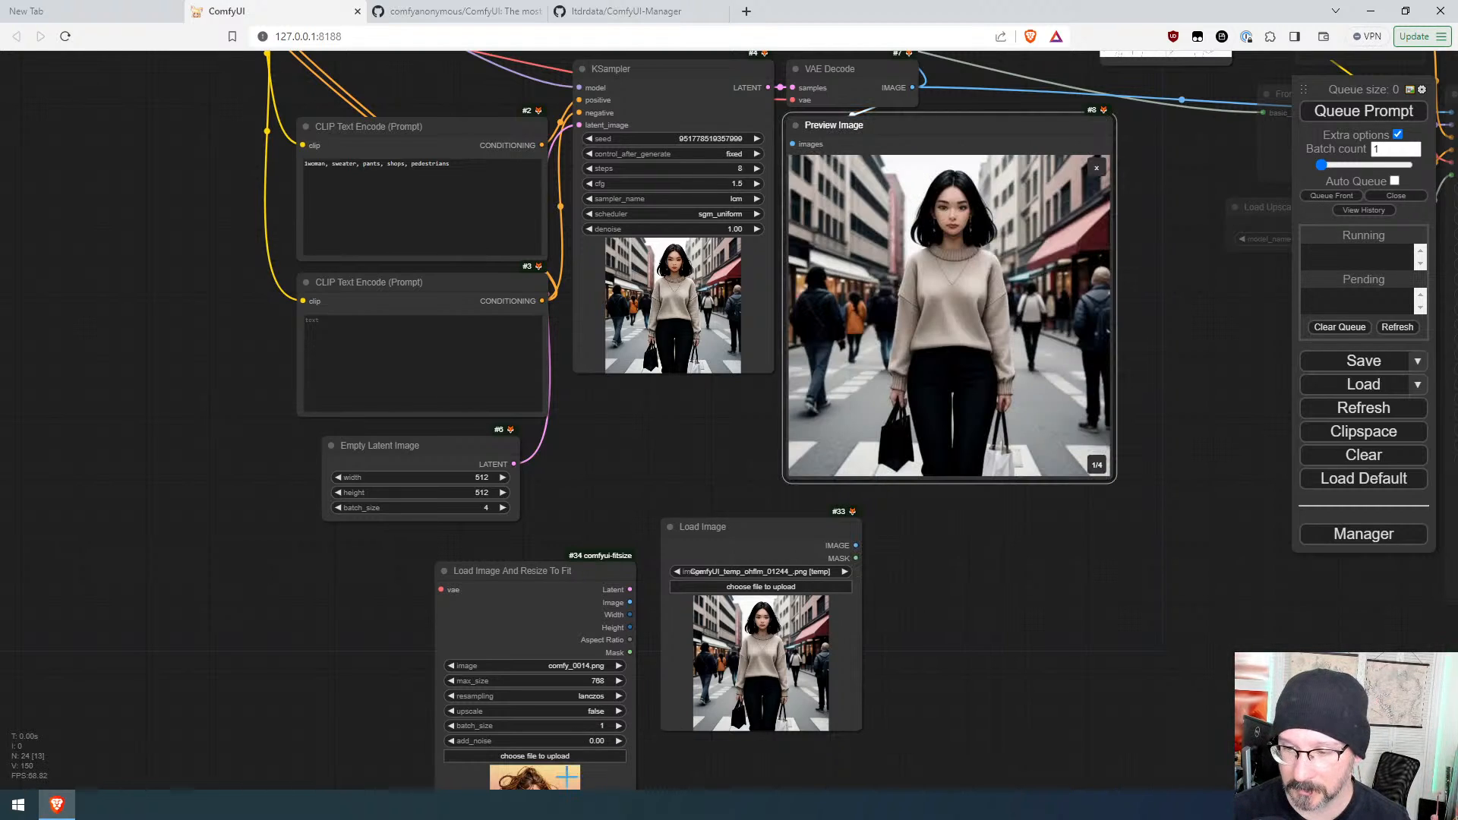
right_click(570, 725)
left_click(615, 522)
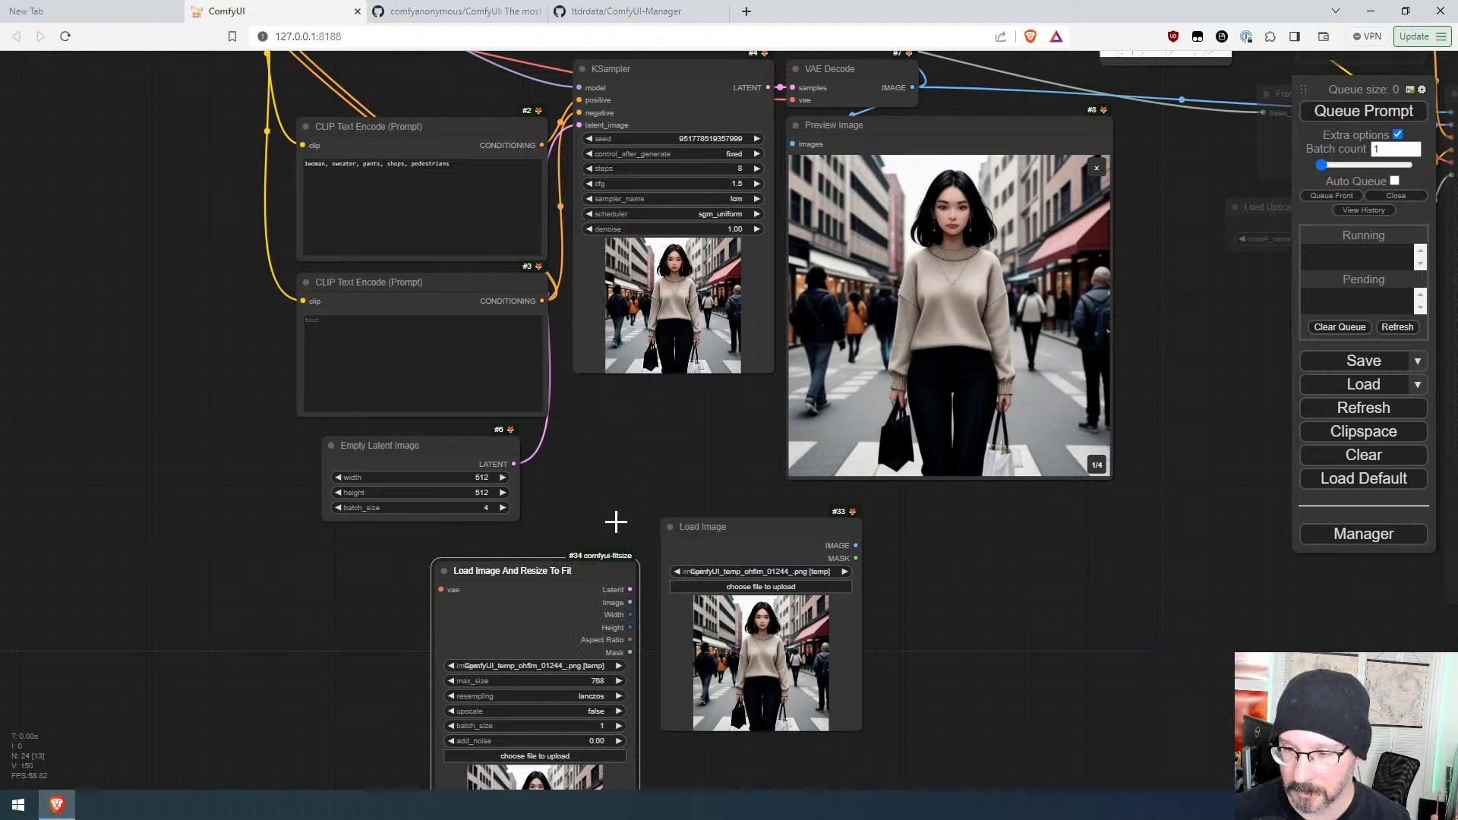
Step: Delete the plain Load Image node and move the Load Image And Resize To Fit node up beside the Empty Latent Image
left_click_drag(579, 570, 694, 413)
left_click_drag(827, 533, 937, 569)
key("Delete")
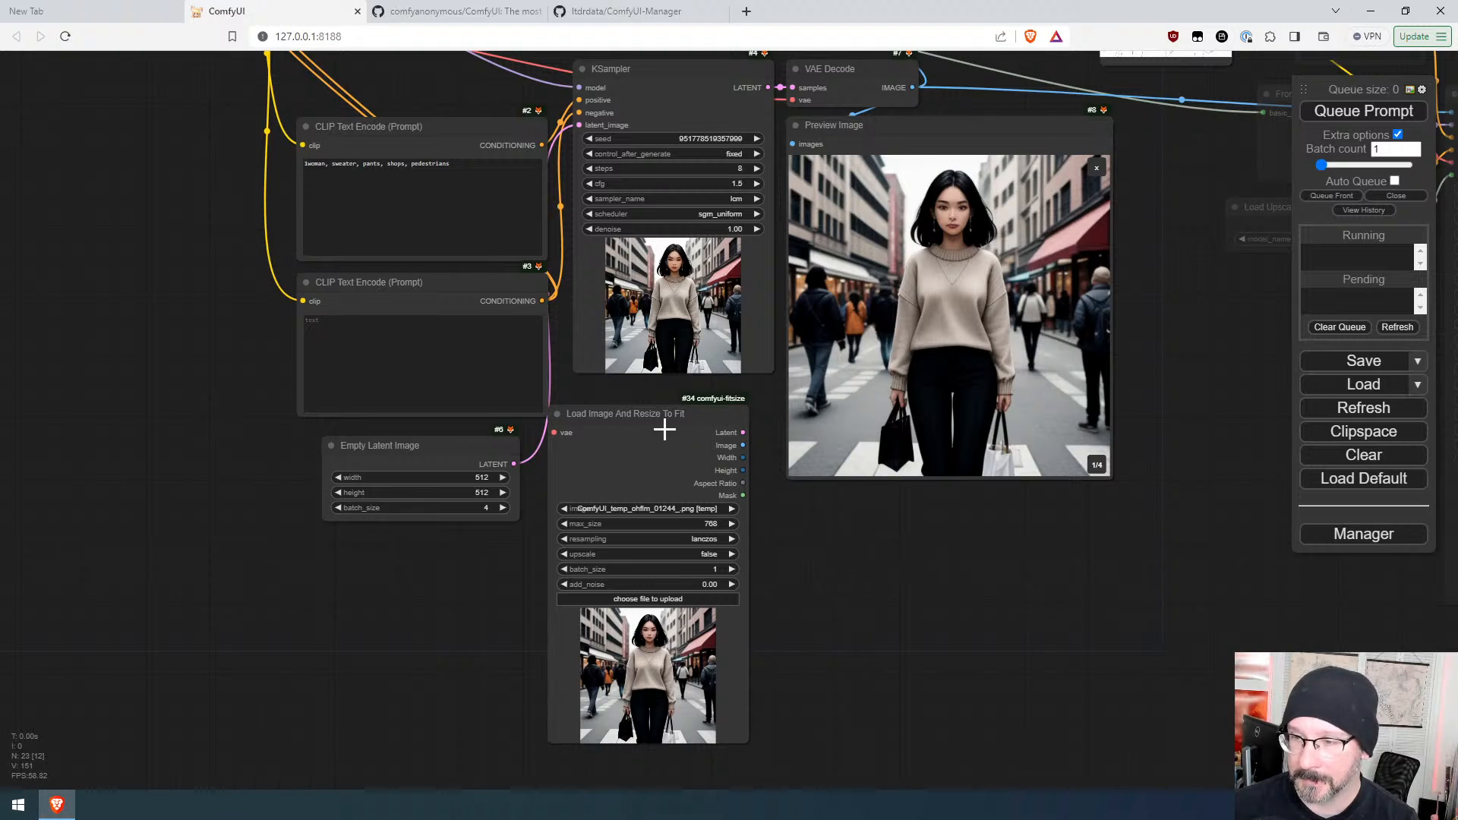
left_click_drag(664, 430, 680, 442)
Step: Connect the checkpoint loader's VAE output to the vae input of the Load Image And Resize To Fit node
scroll(858, 577, "down", 4)
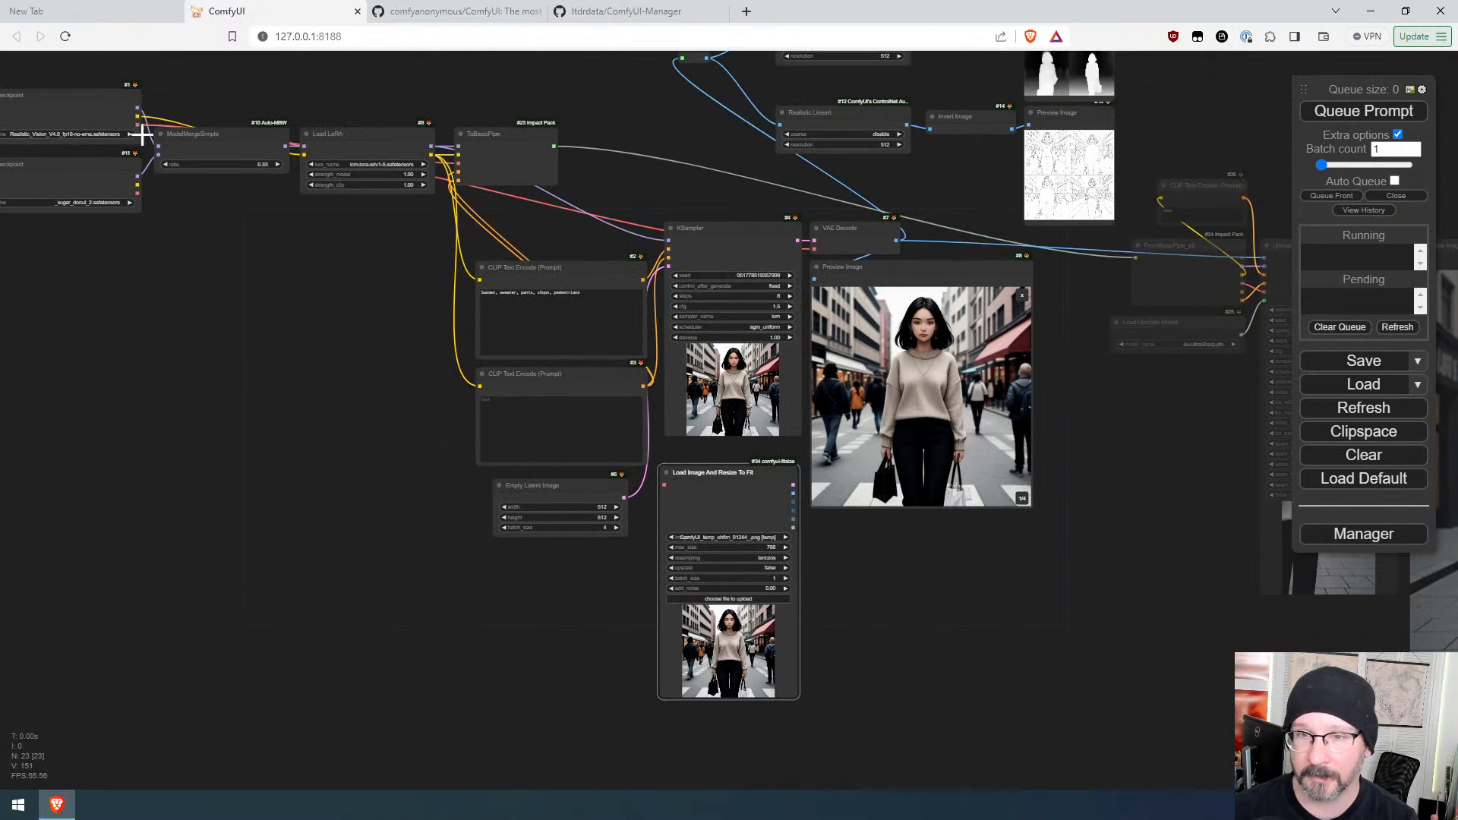
left_click_drag(137, 124, 665, 480)
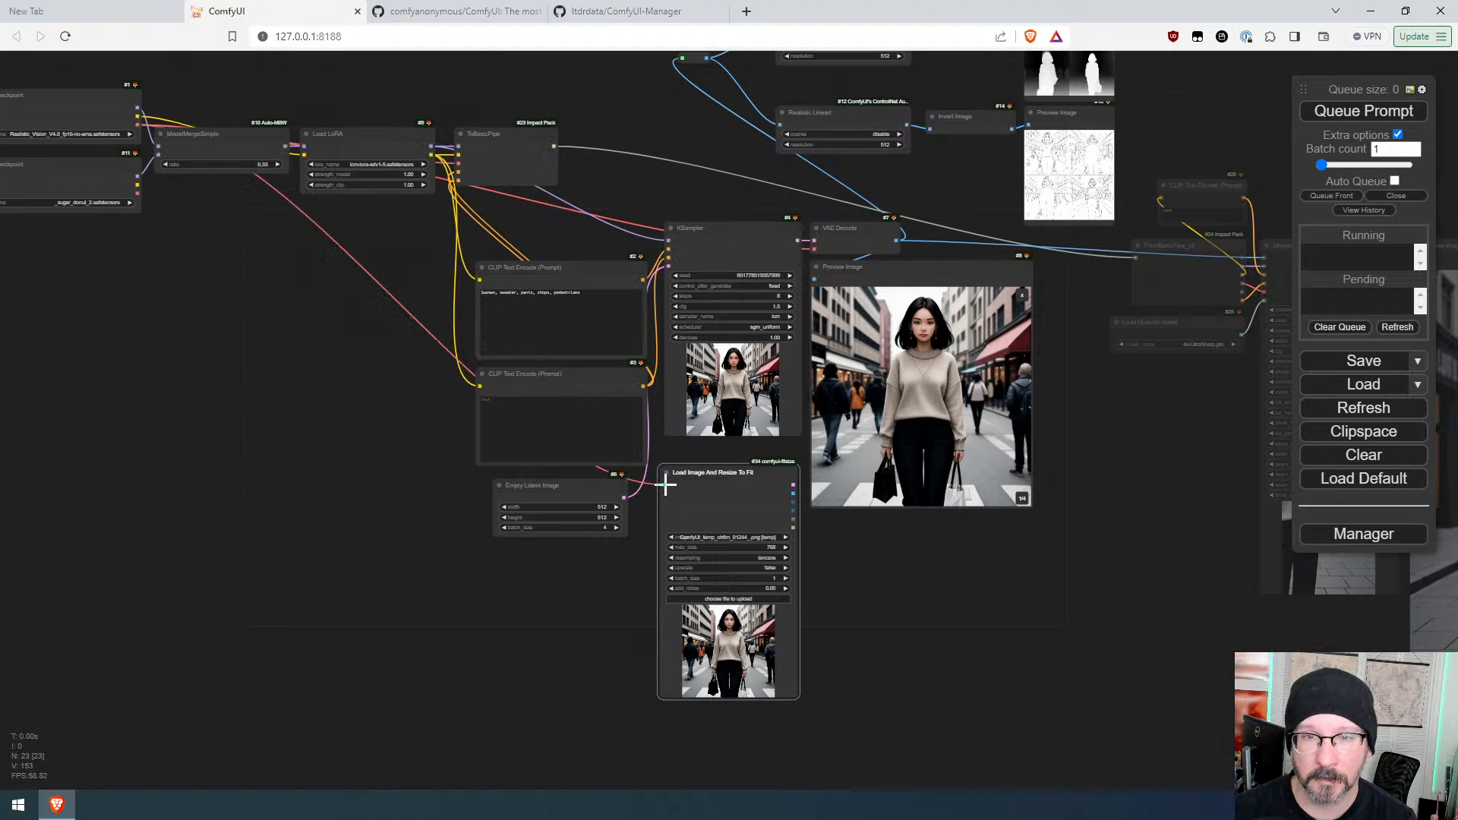
Step: Connect the resize node's Latent output to the KSampler's latent_image input and delete the Empty Latent Image node
scroll(833, 567, "up", 7)
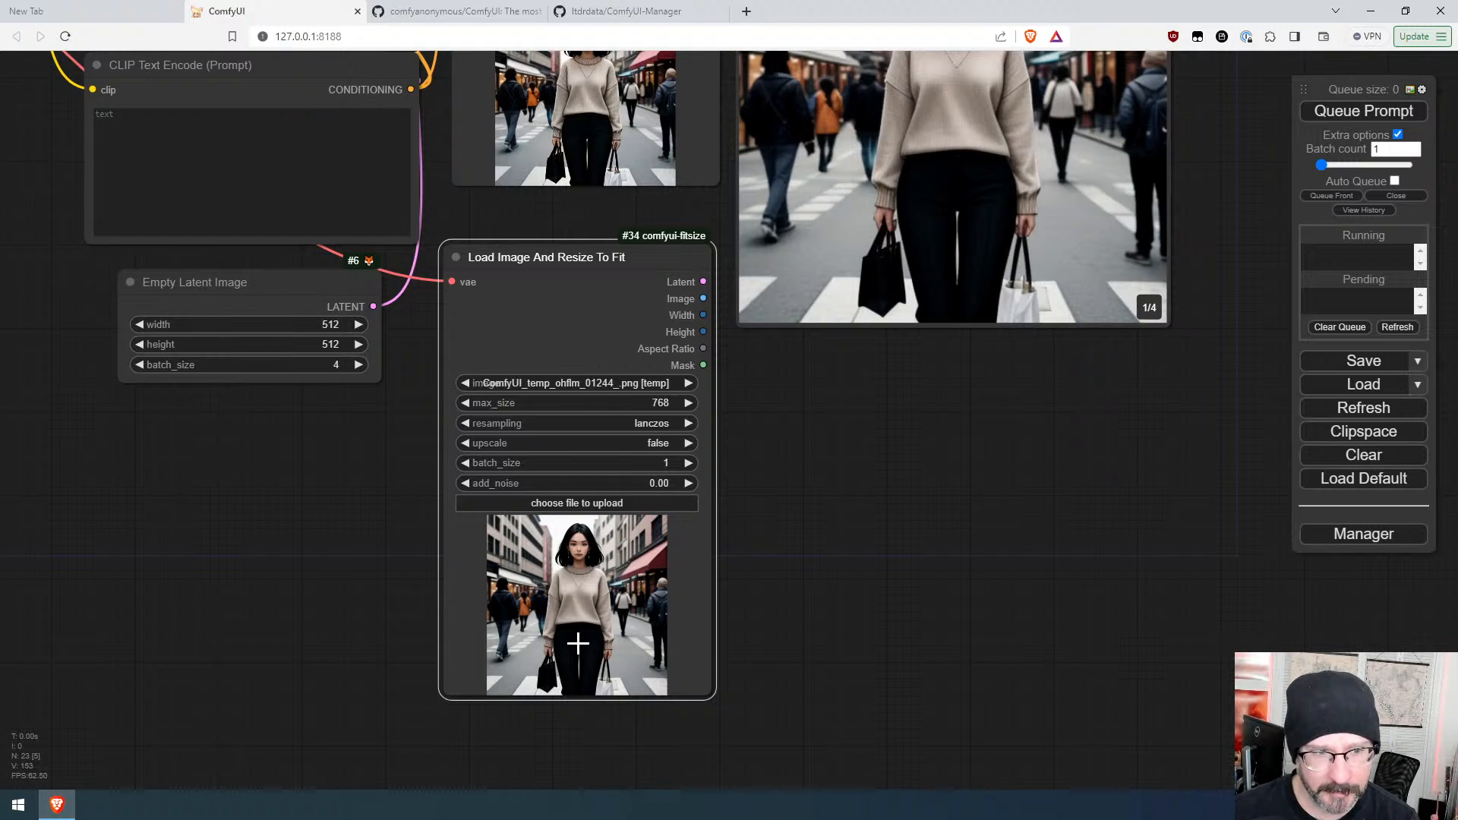
scroll(799, 495, "down", 4)
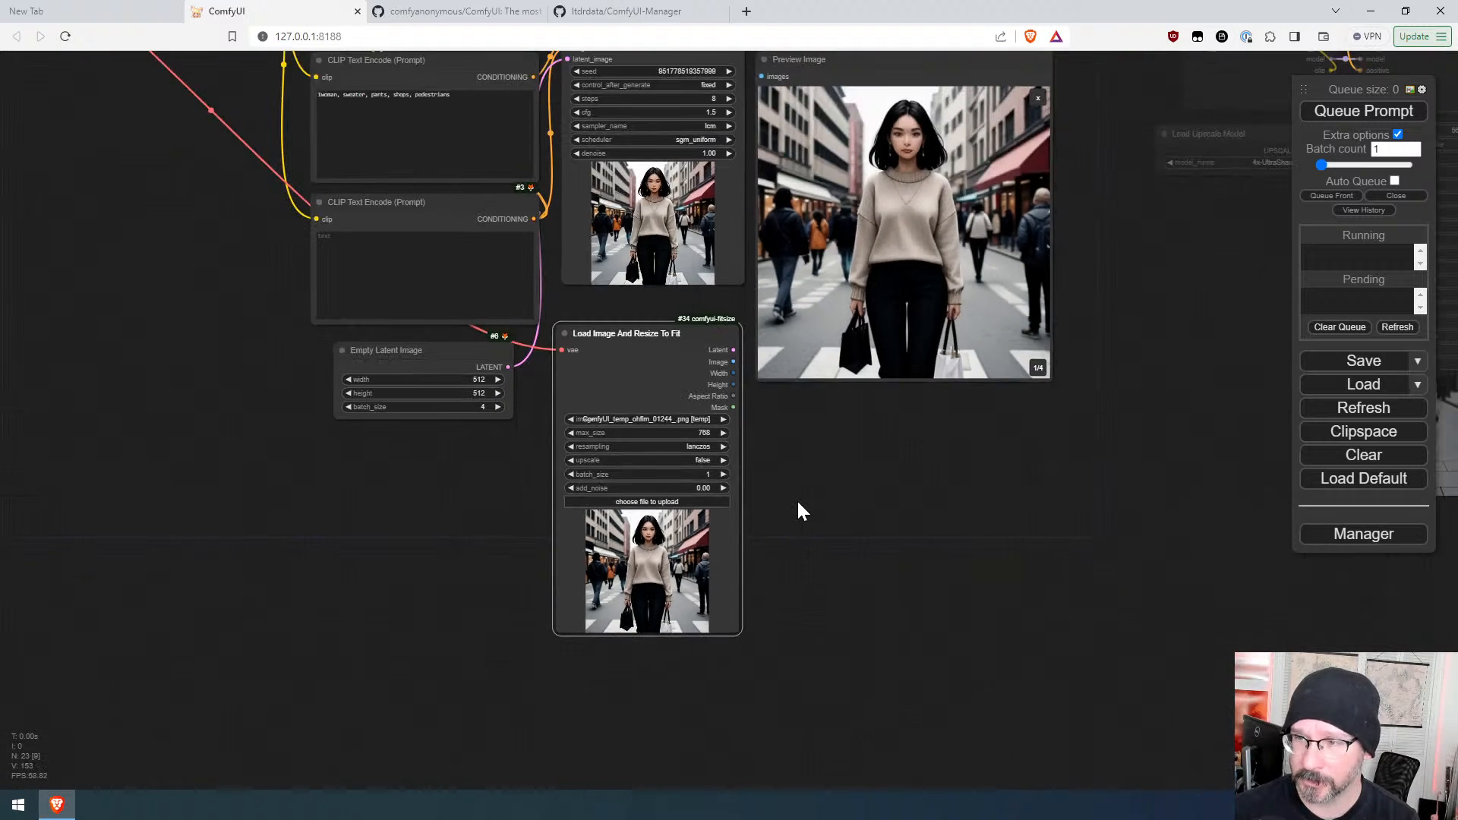
left_click_drag(796, 498, 814, 575)
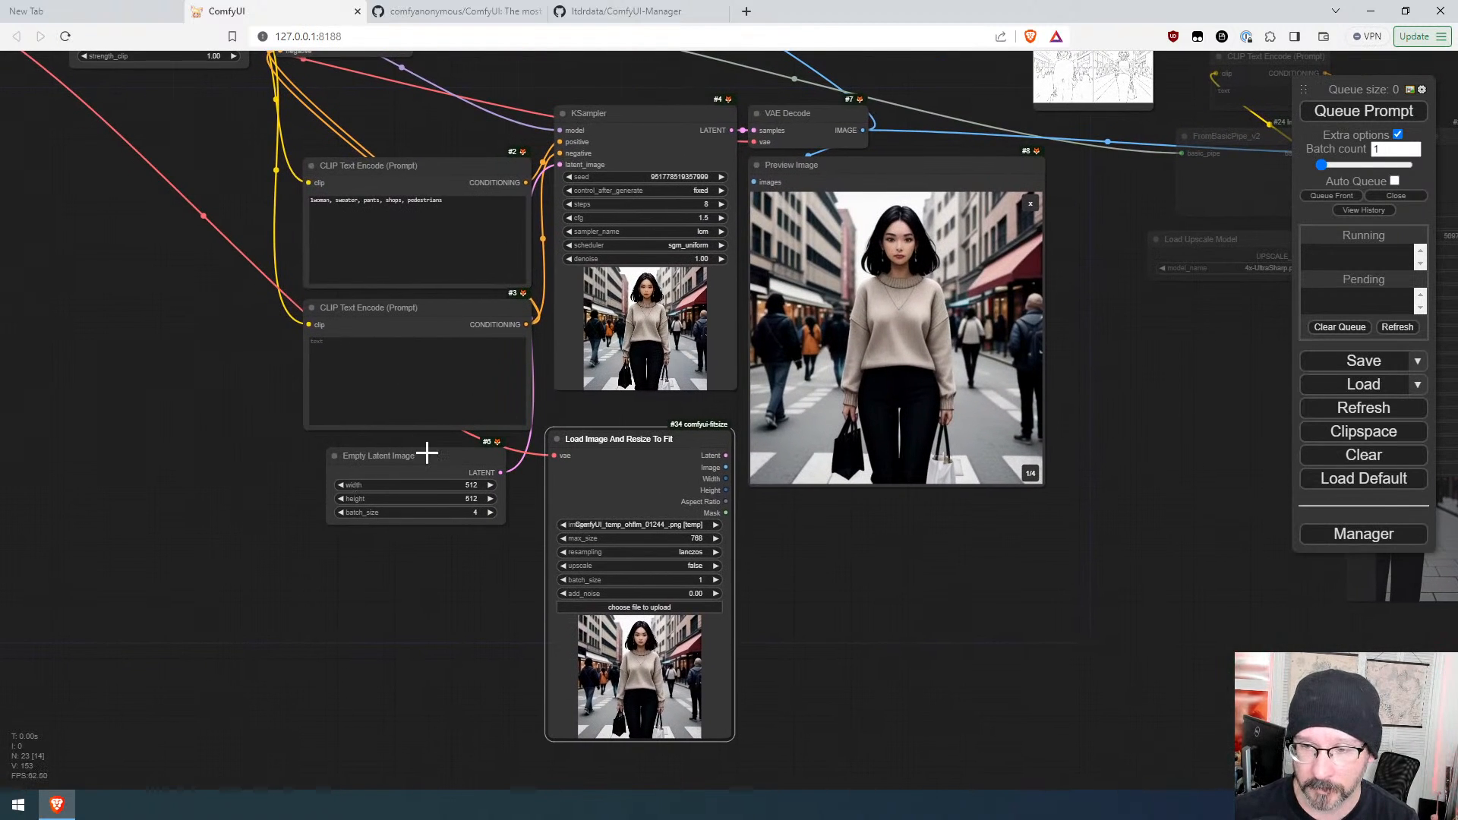
left_click_drag(428, 456, 199, 444)
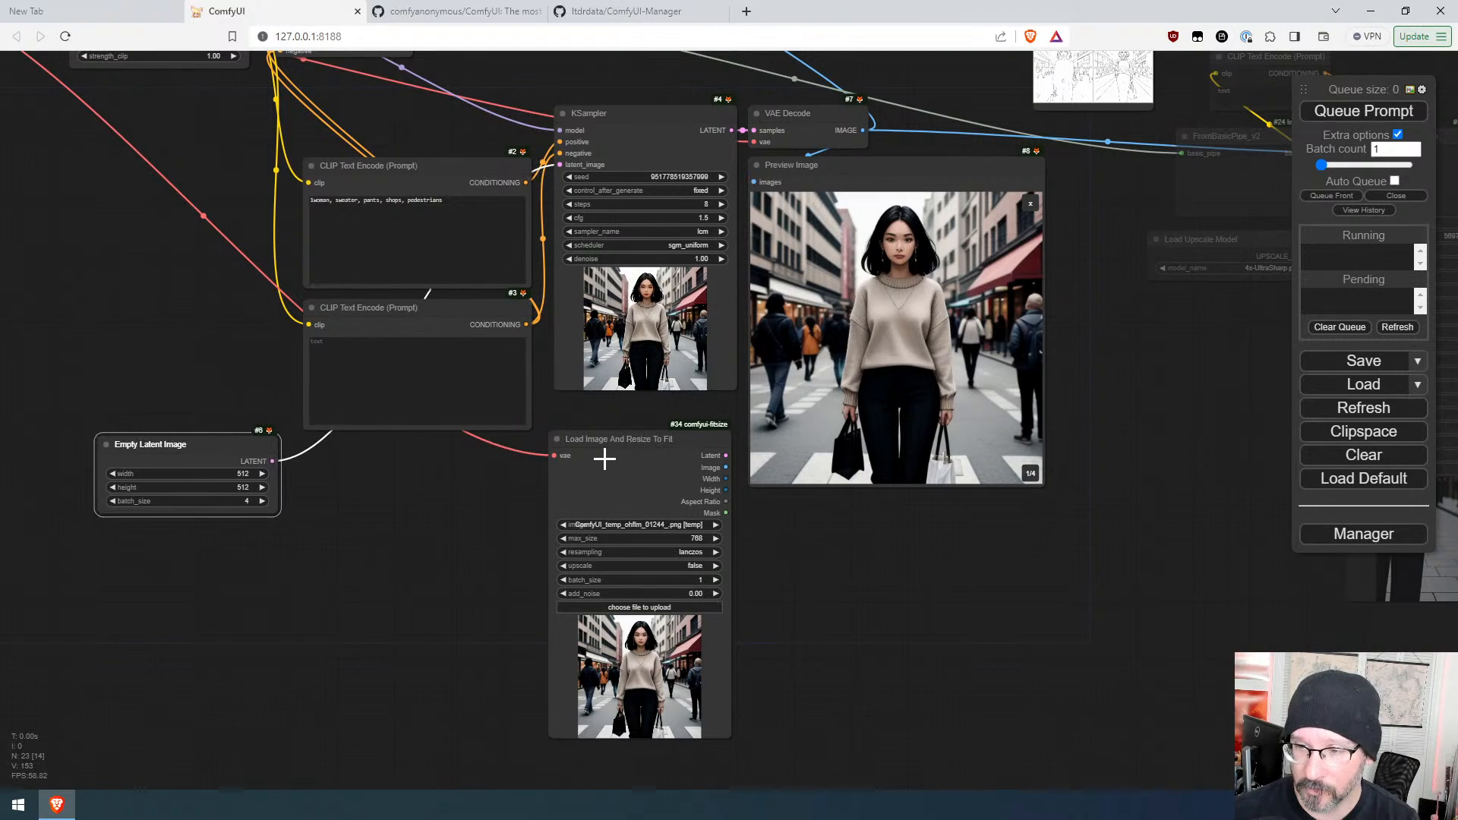
left_click_drag(625, 440, 407, 452)
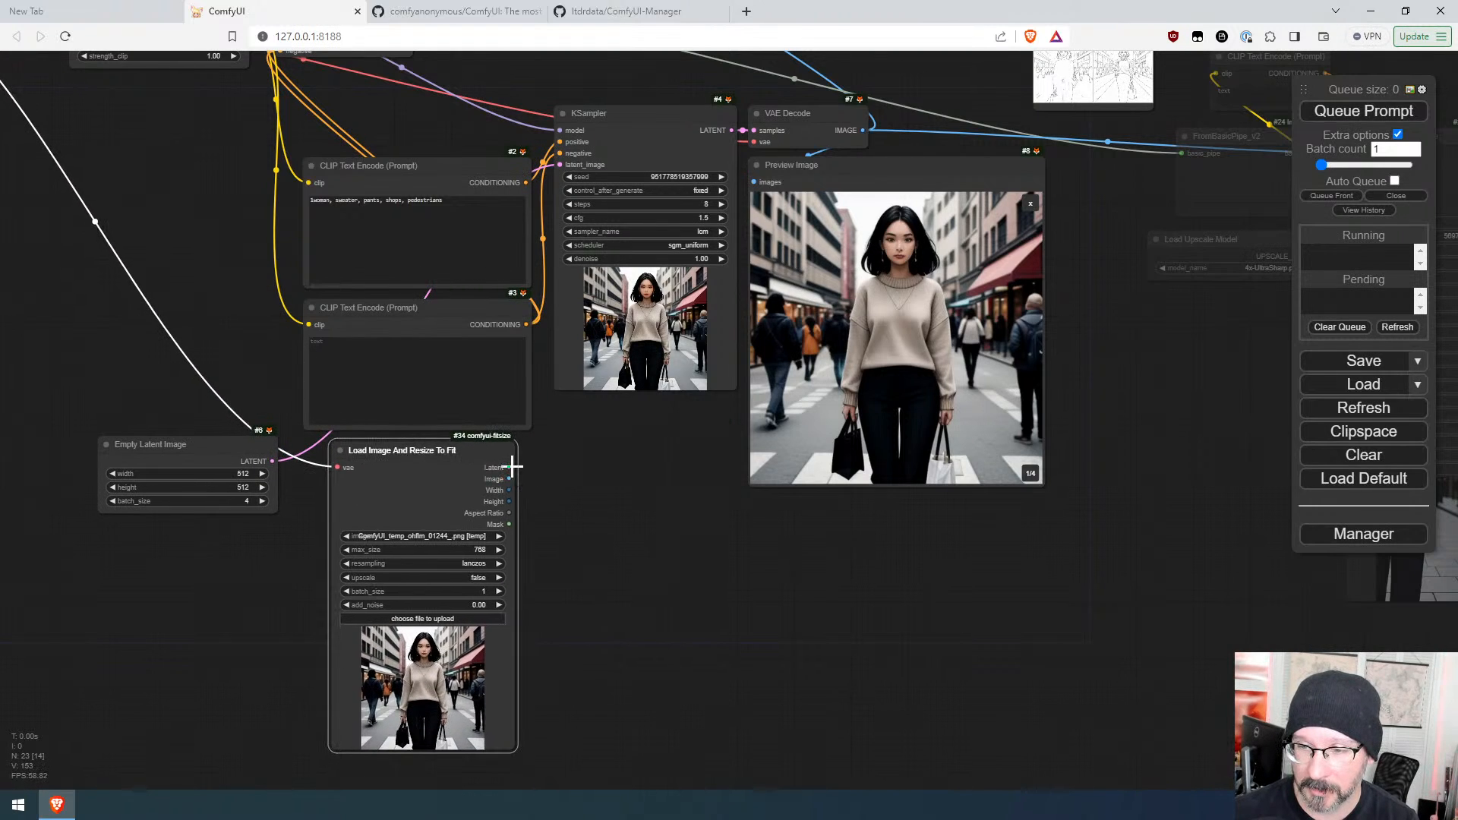
left_click_drag(513, 466, 560, 164)
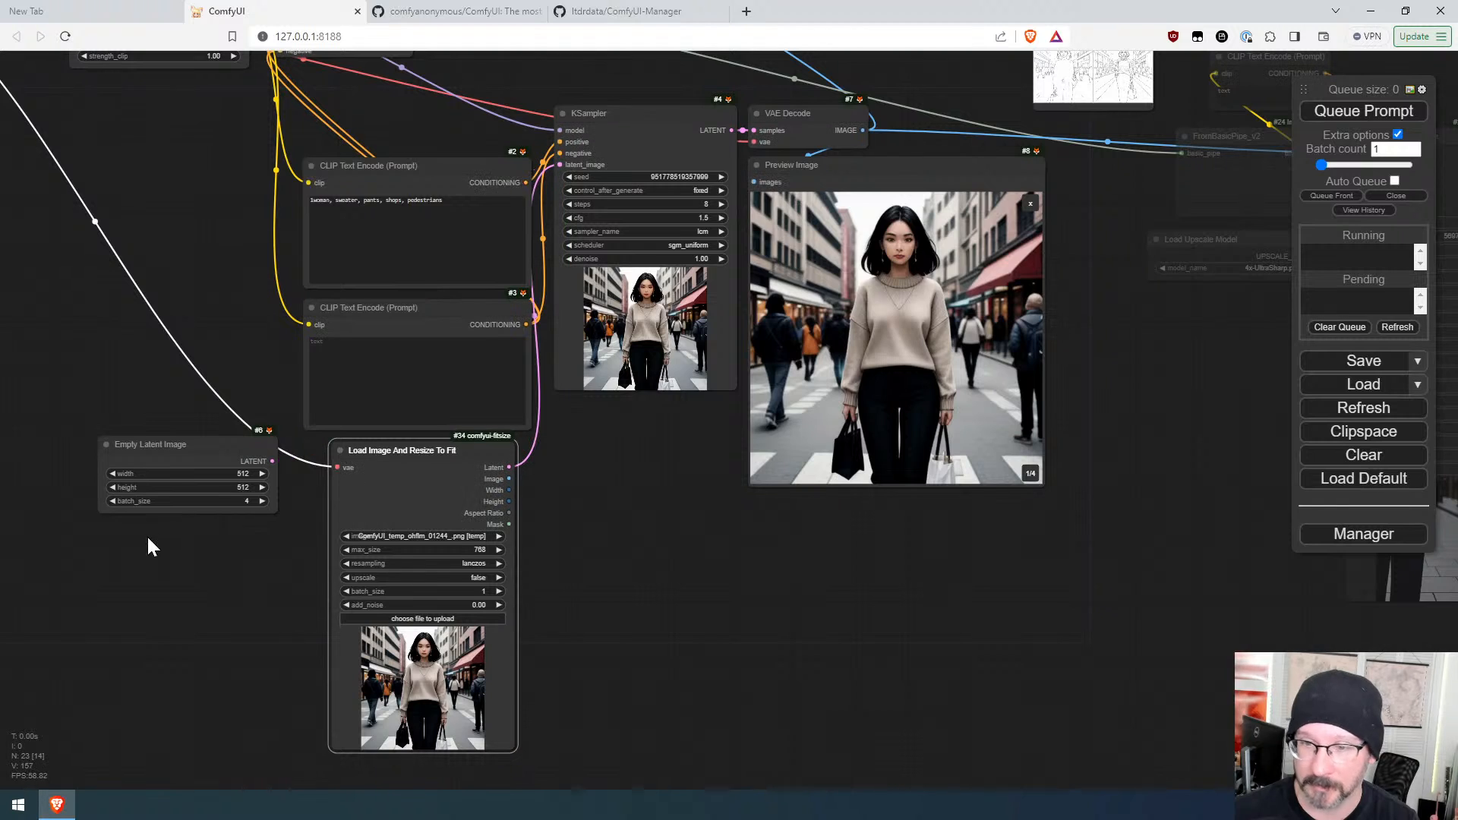
left_click(196, 448)
key("Delete")
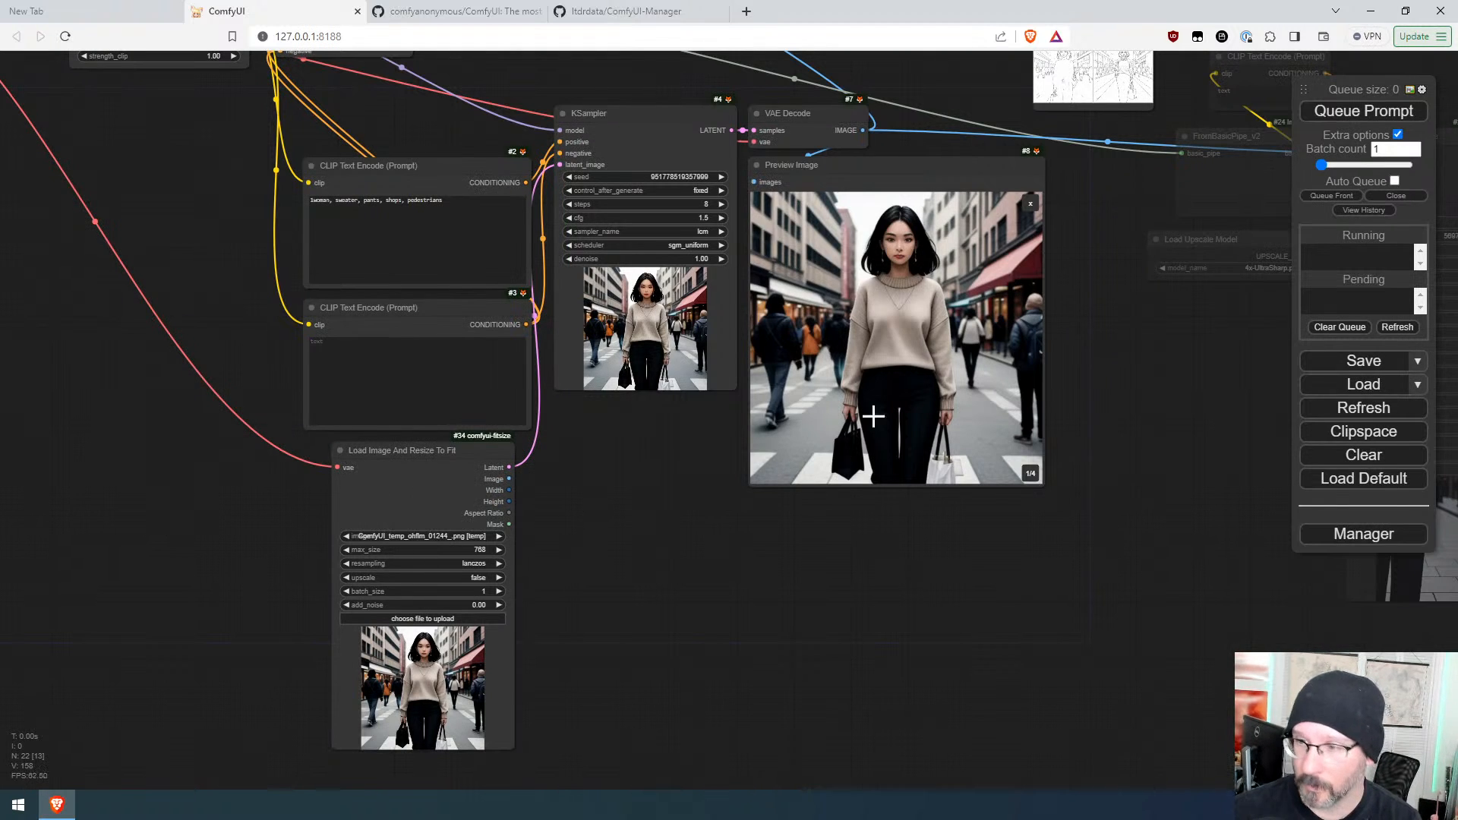
Step: Step the KSampler seed up by one and queue the prompt
left_click(721, 177)
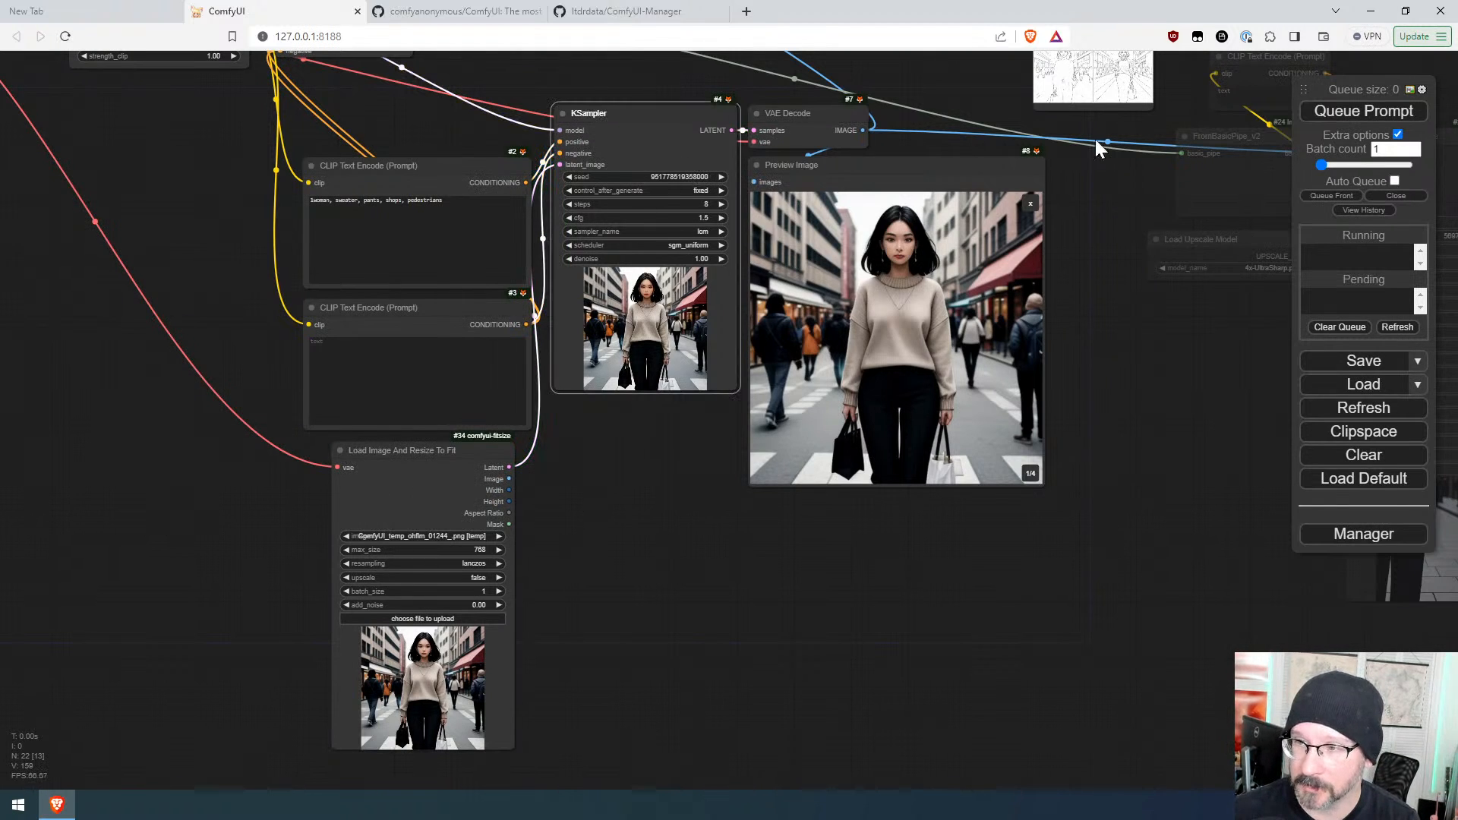
left_click(1378, 114)
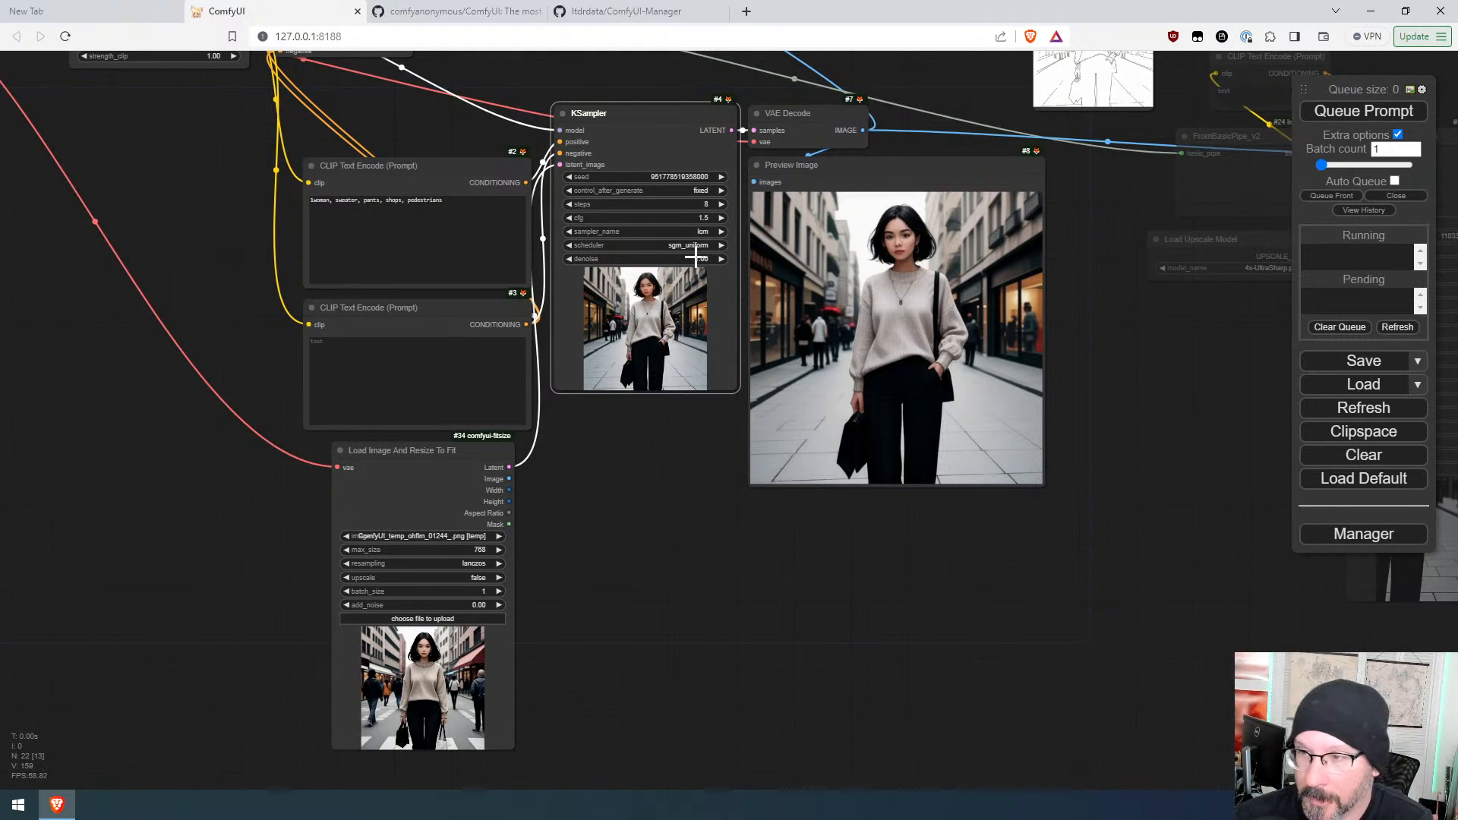
Step: Set the KSampler denoise to 0.50 and queue the prompt
left_click_drag(699, 262, 677, 261)
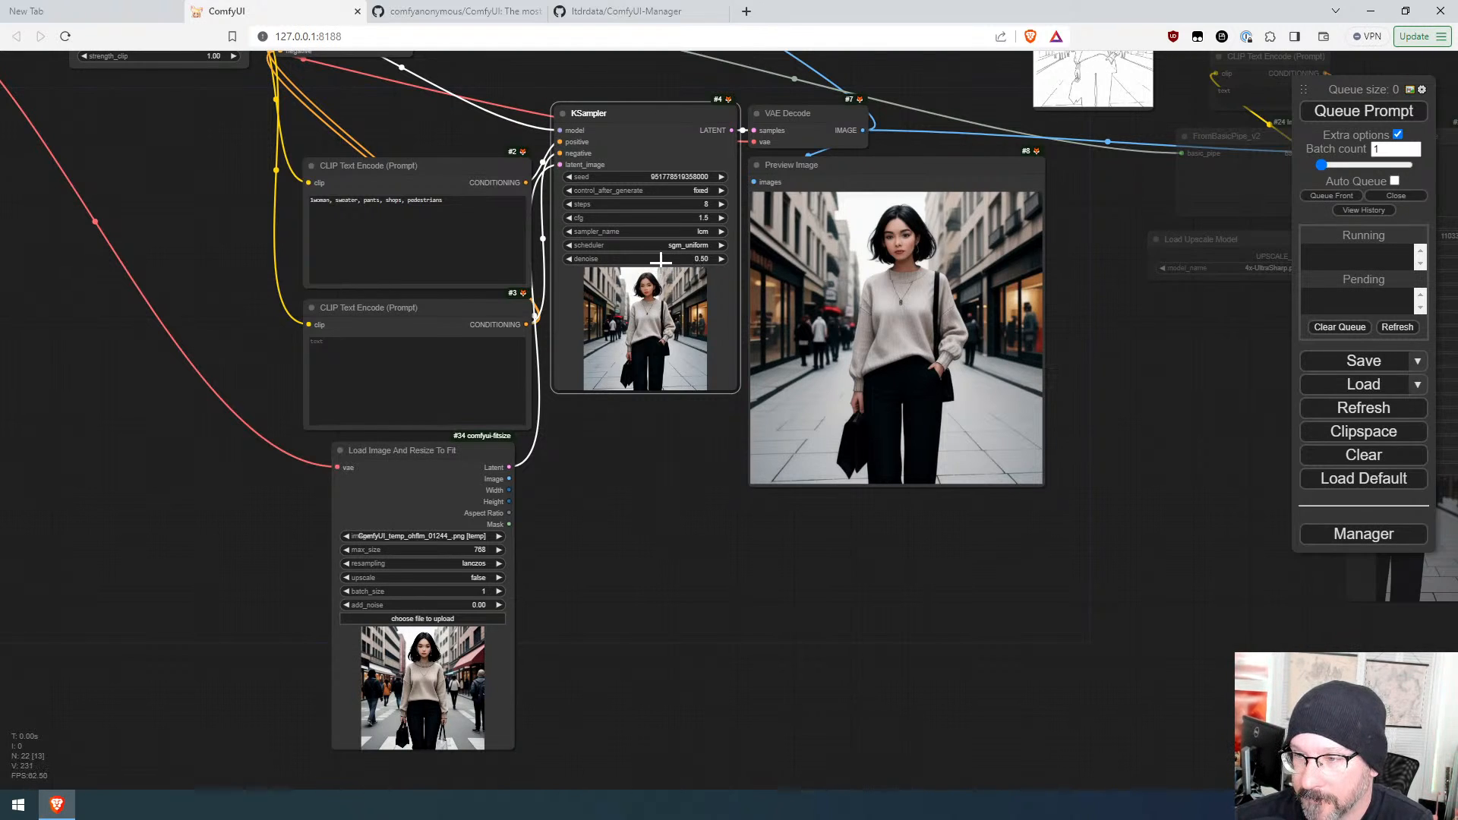
left_click(1380, 115)
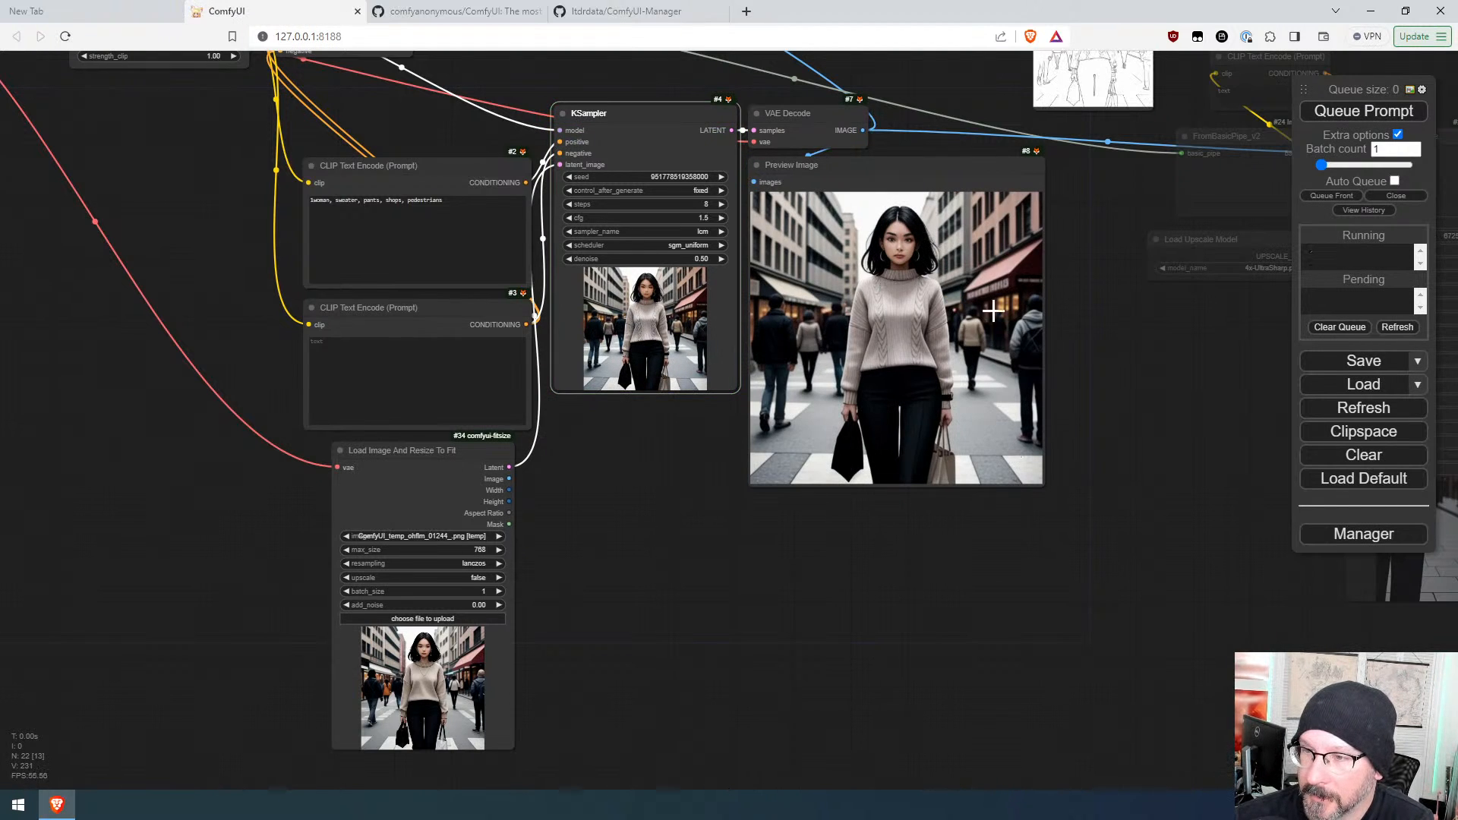
Step: Collapse the negative prompt node and rearrange the positive prompt and resize nodes around the KSampler
scroll(426, 730, "up", 9)
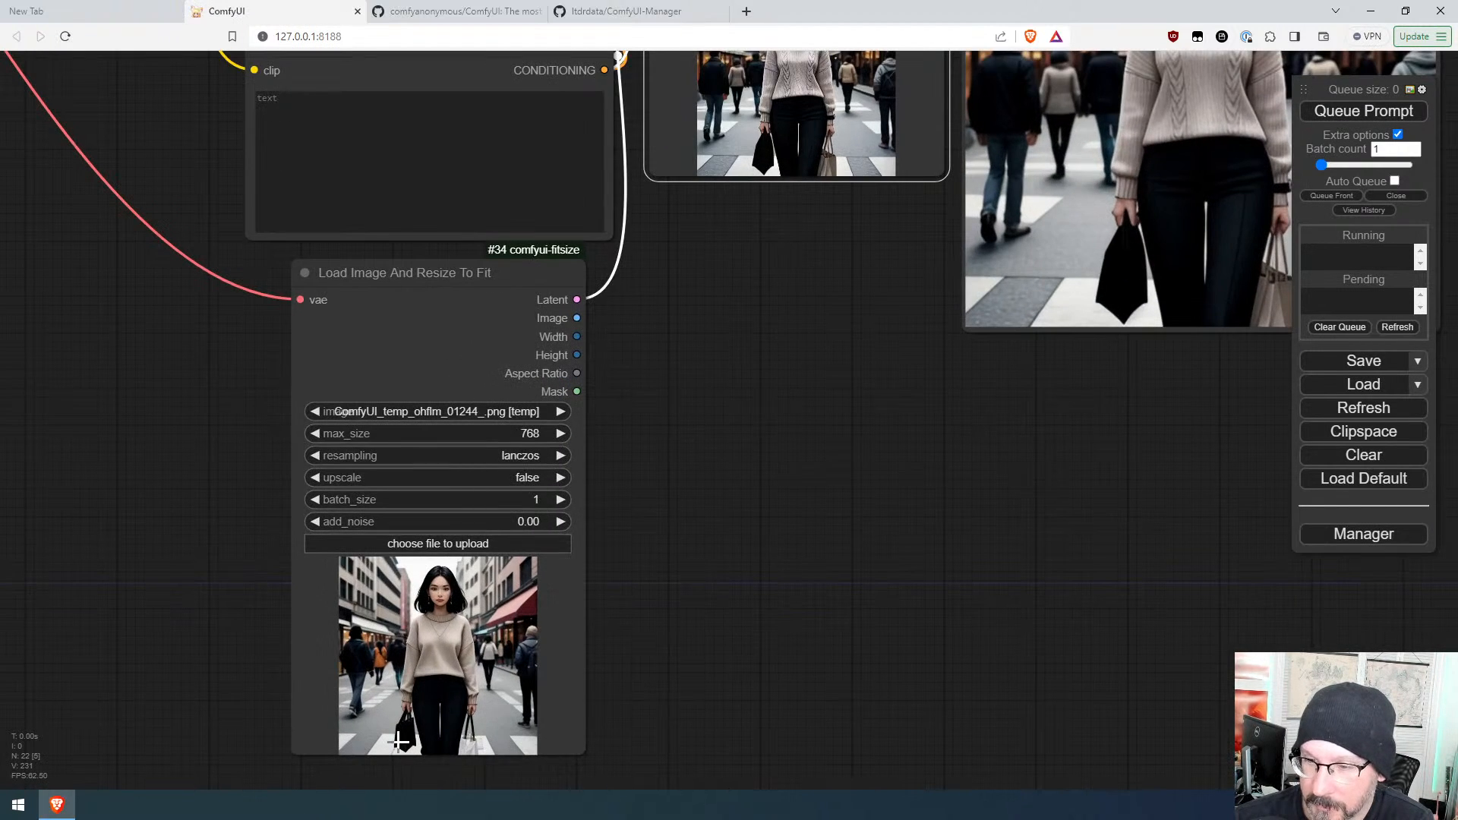
scroll(413, 545, "down", 5)
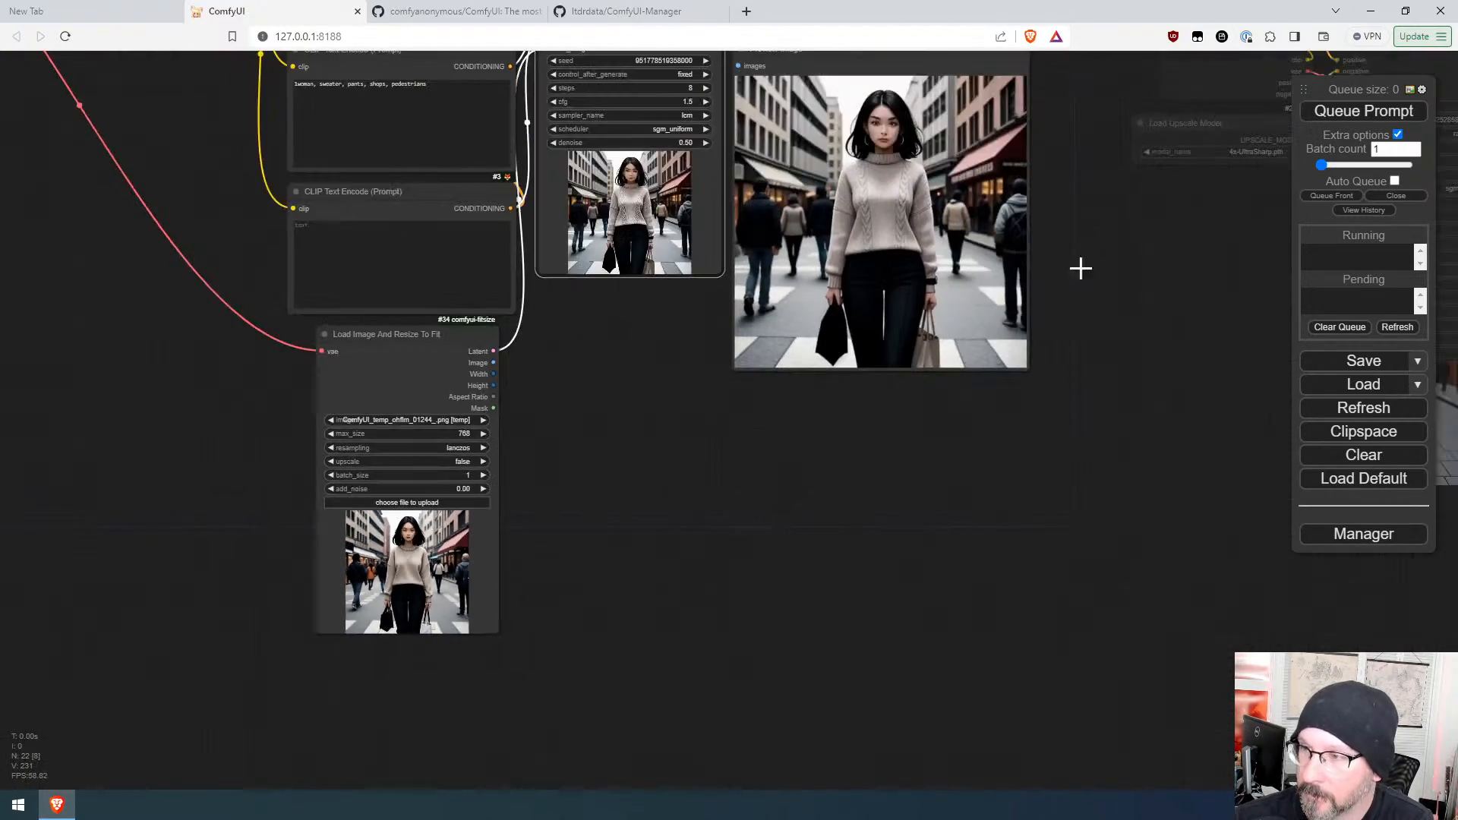
scroll(1022, 146, "up", 5)
scroll(877, 162, "down", 3)
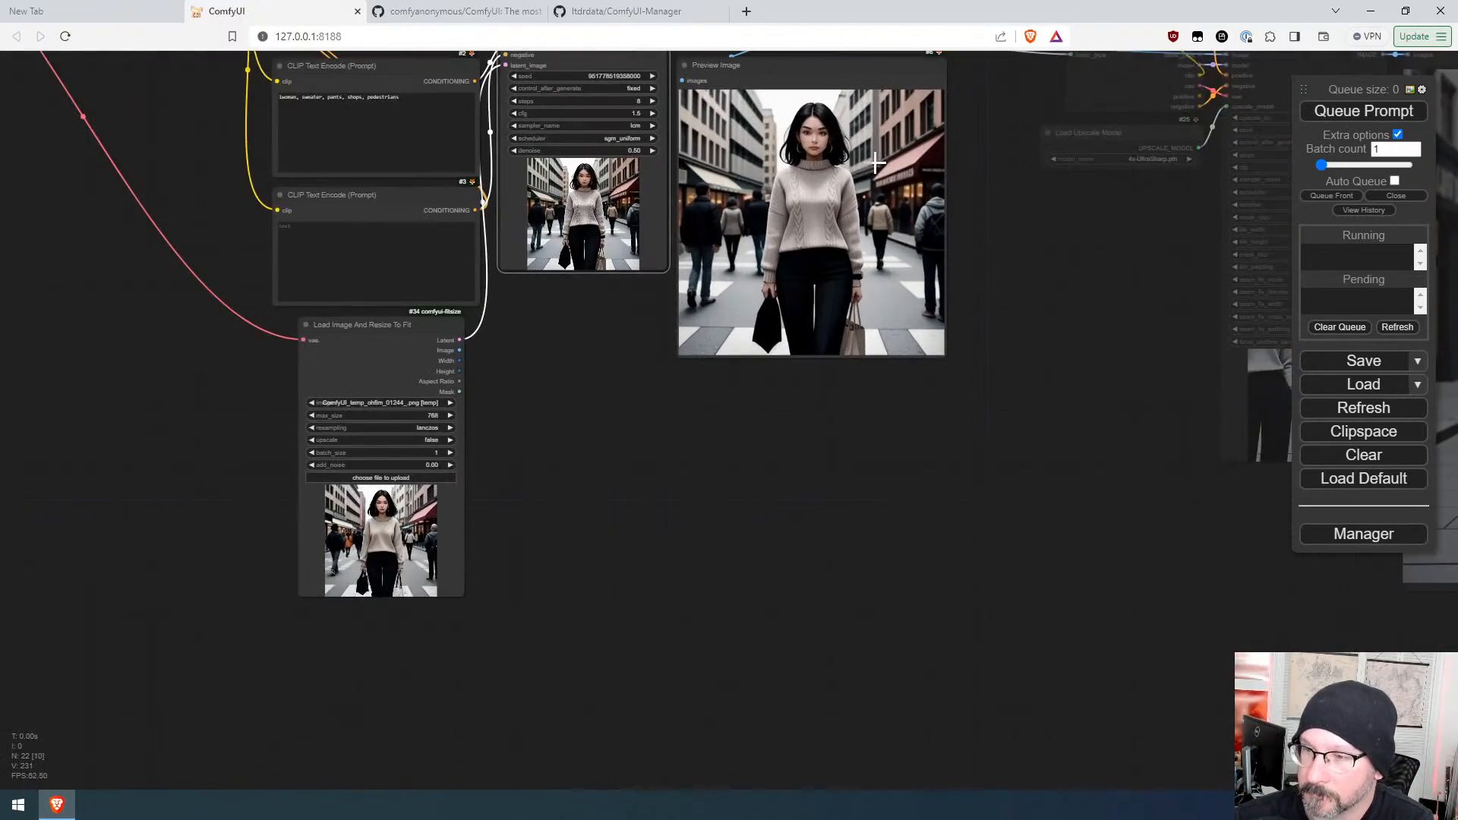
scroll(862, 164, "up", 3)
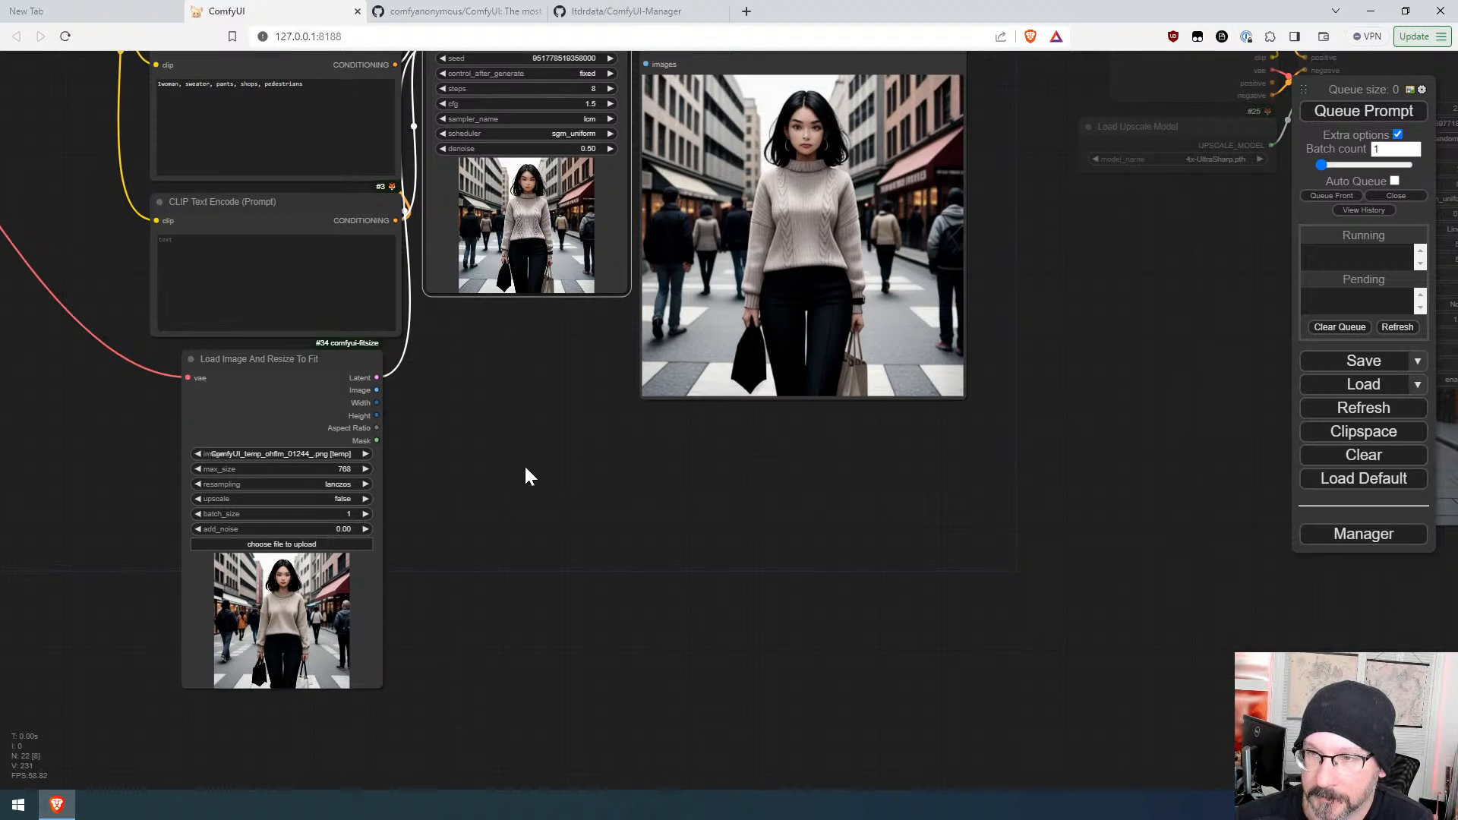
left_click_drag(524, 466, 775, 660)
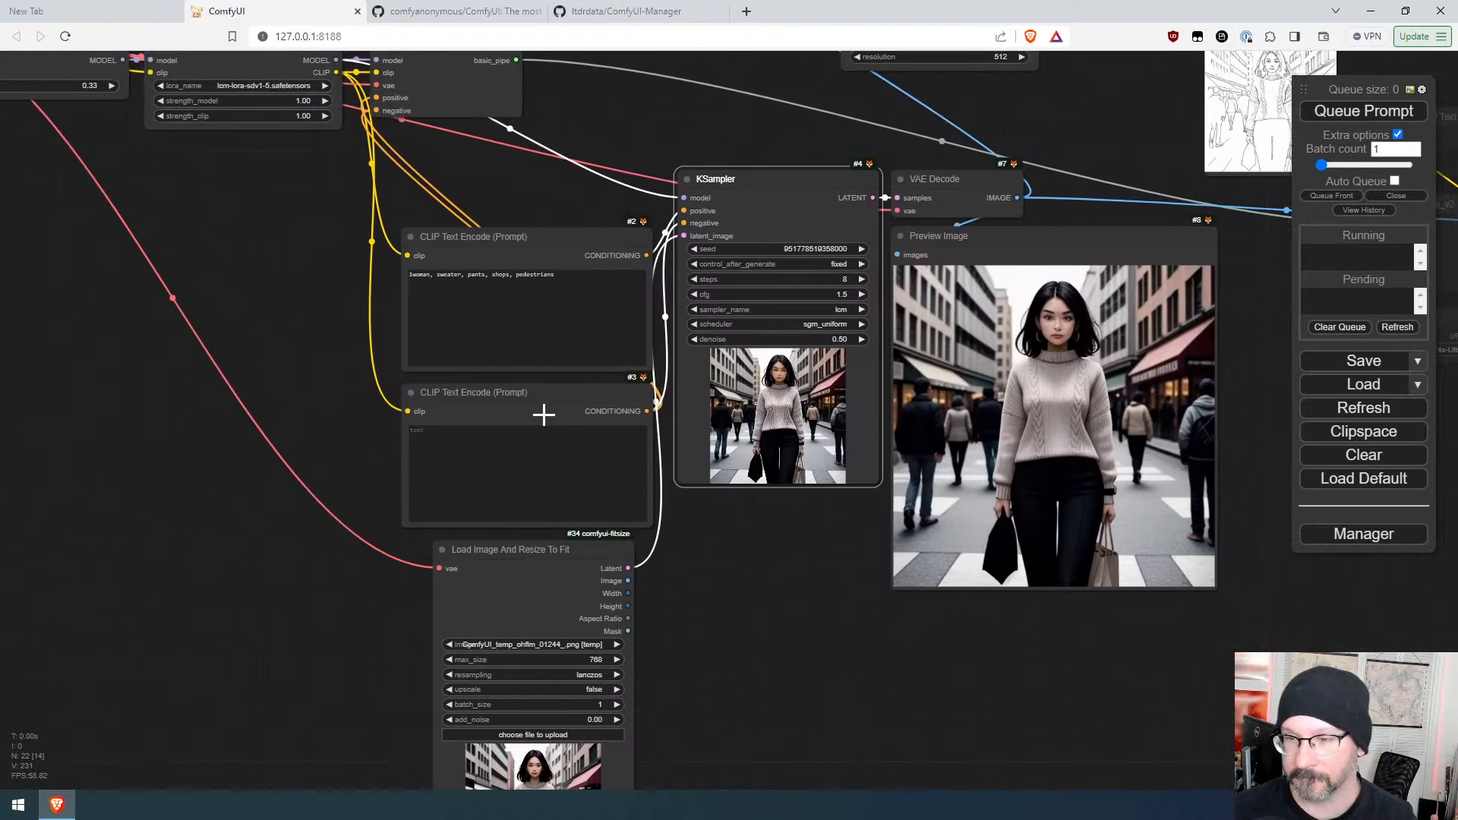
left_click(410, 392)
left_click_drag(440, 395, 460, 143)
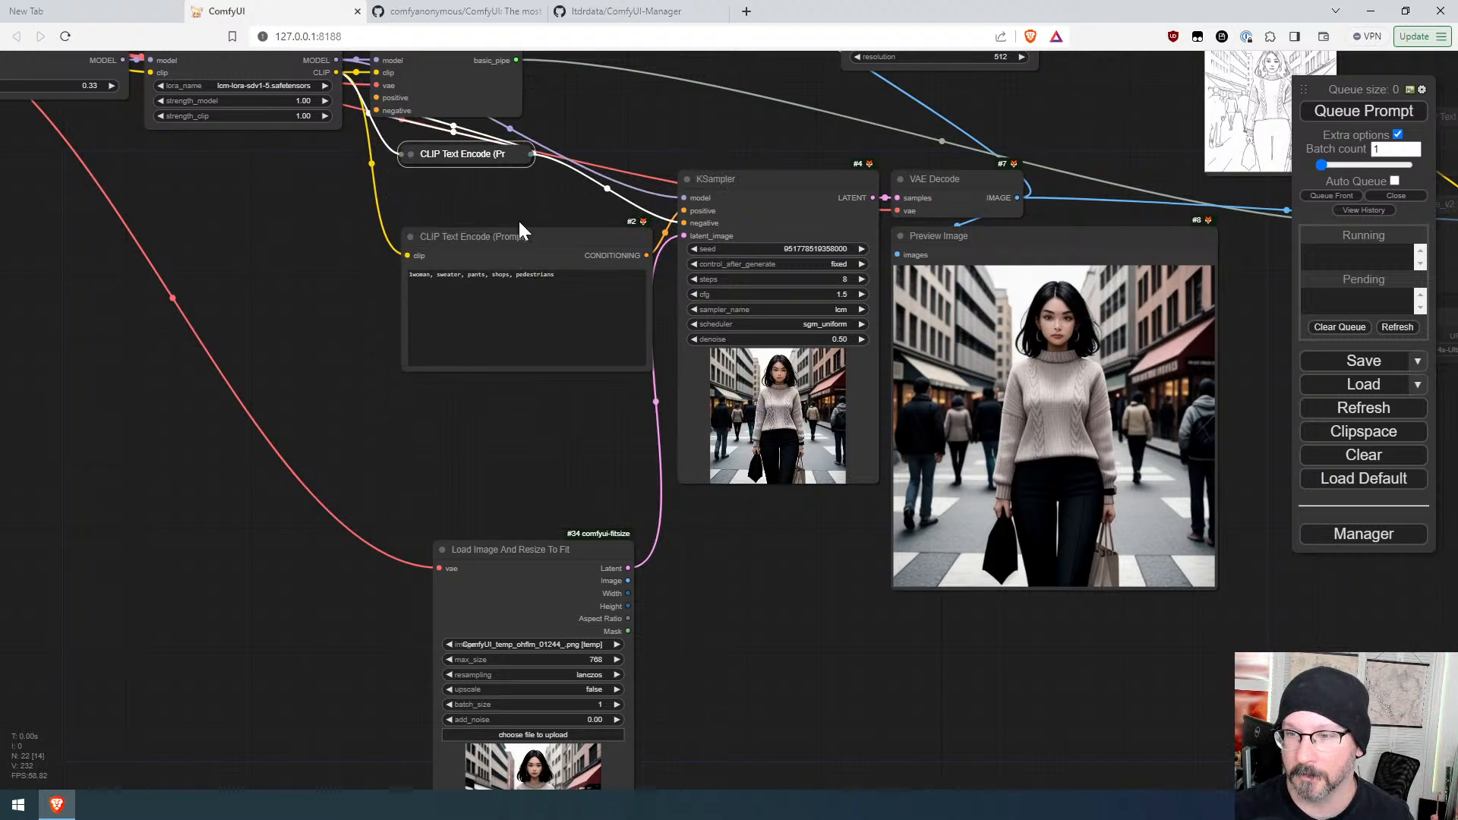
left_click_drag(488, 228, 1009, 609)
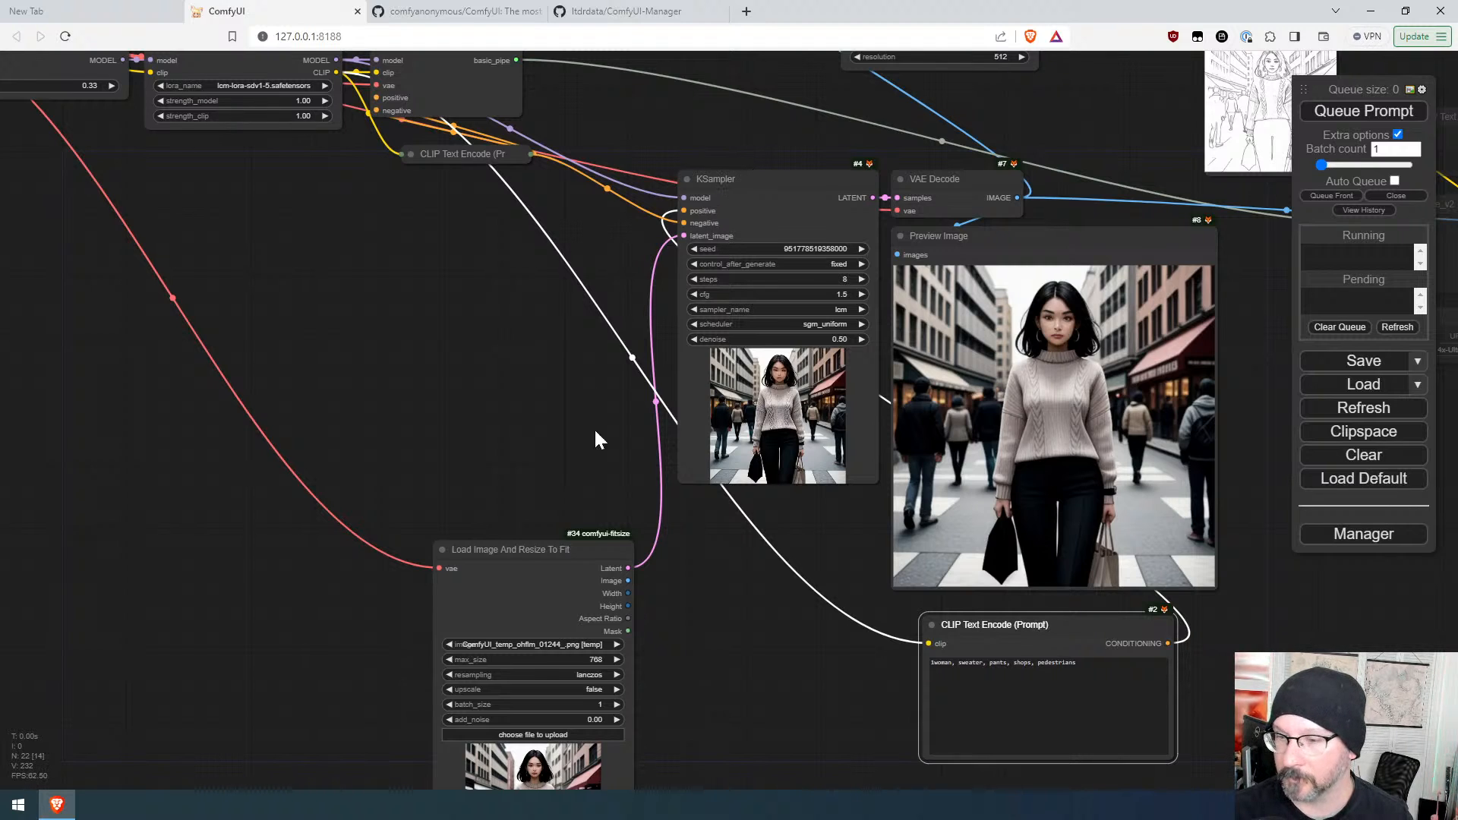
left_click_drag(557, 553, 581, 203)
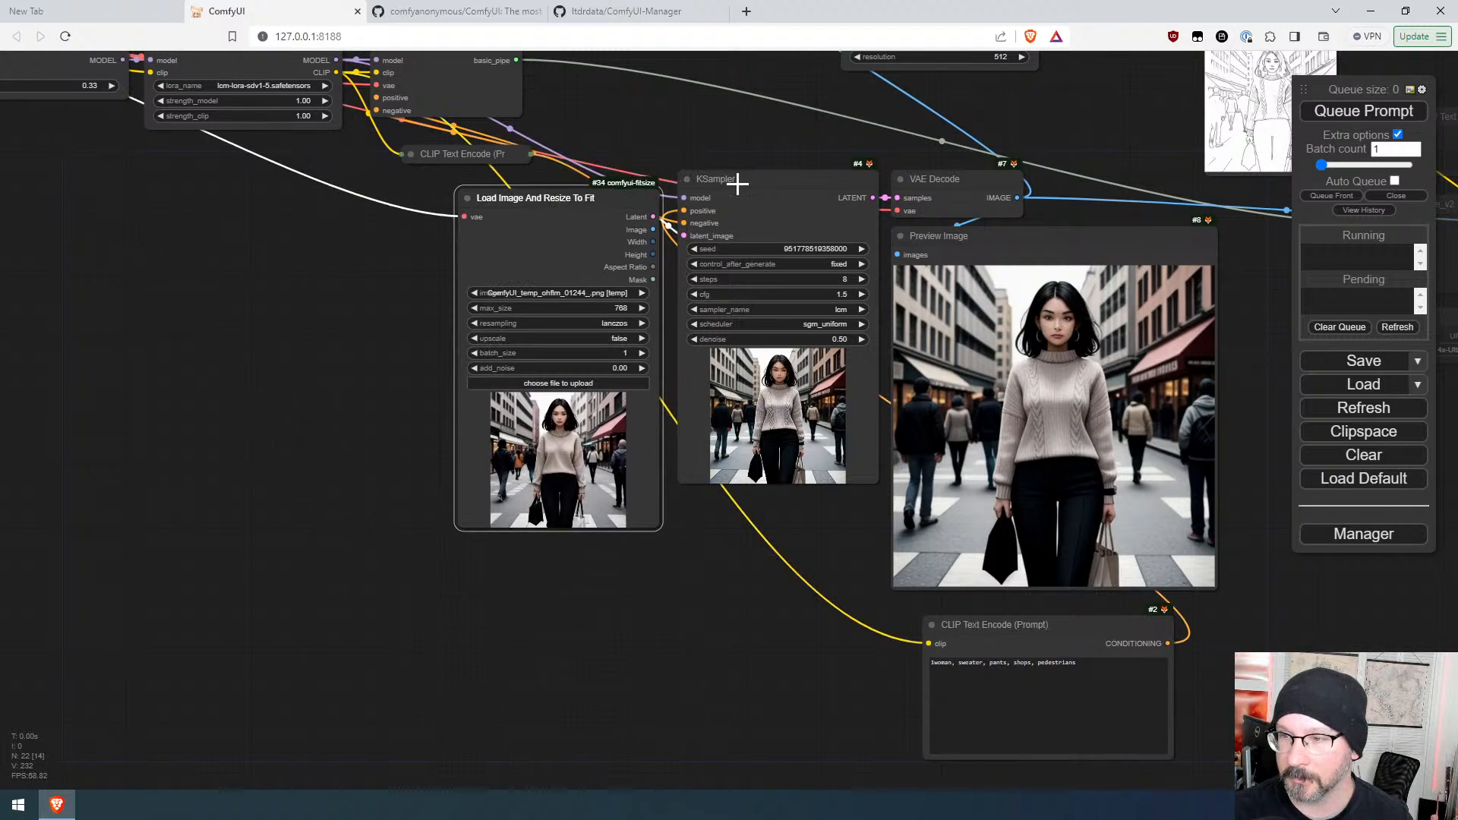
left_click_drag(743, 180, 732, 197)
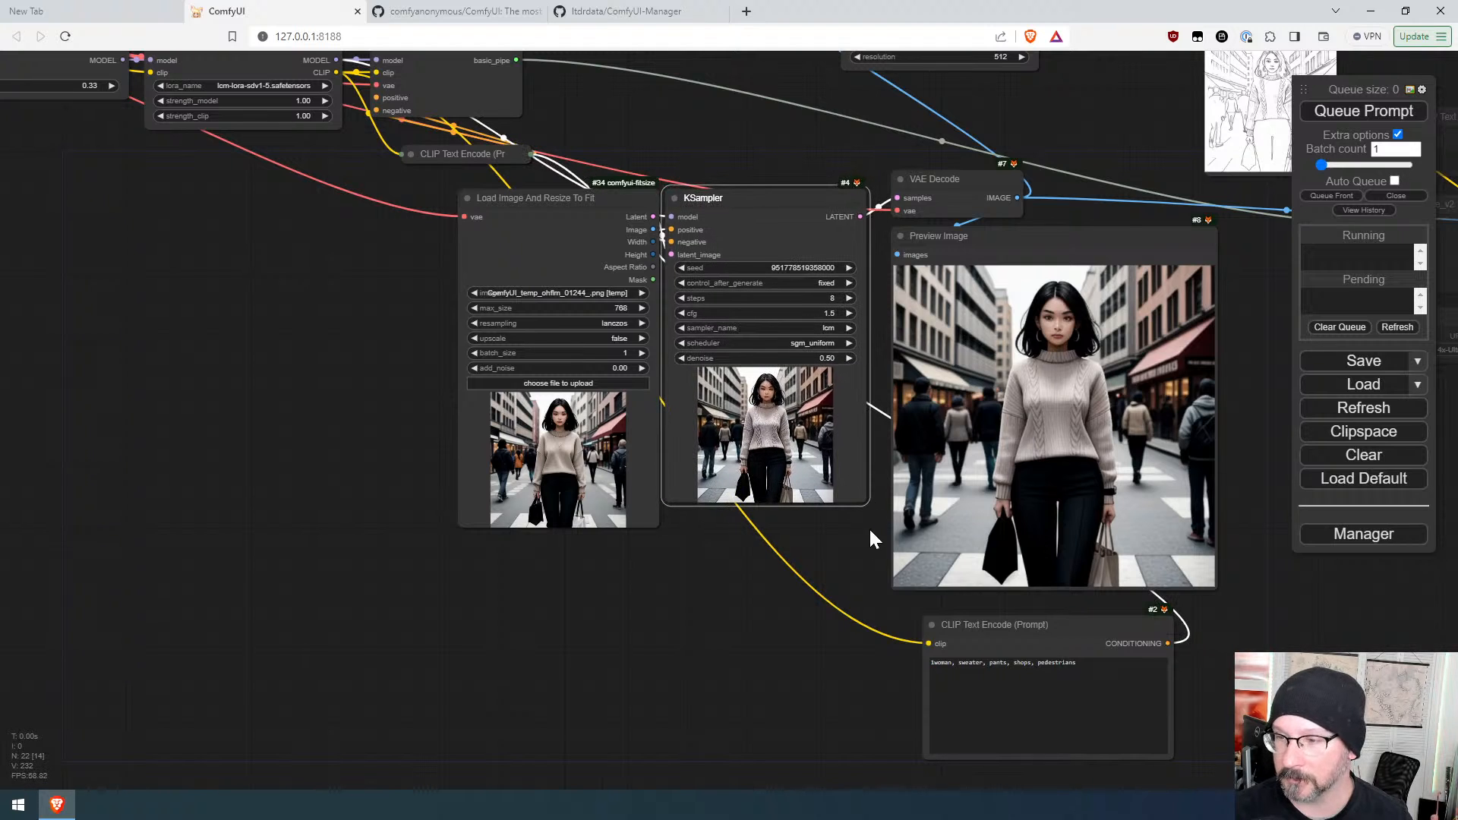
left_click_drag(868, 504, 873, 529)
Step: Set the KSampler's control_after_generate to randomize and queue the prompt
scroll(638, 479, "up", 12)
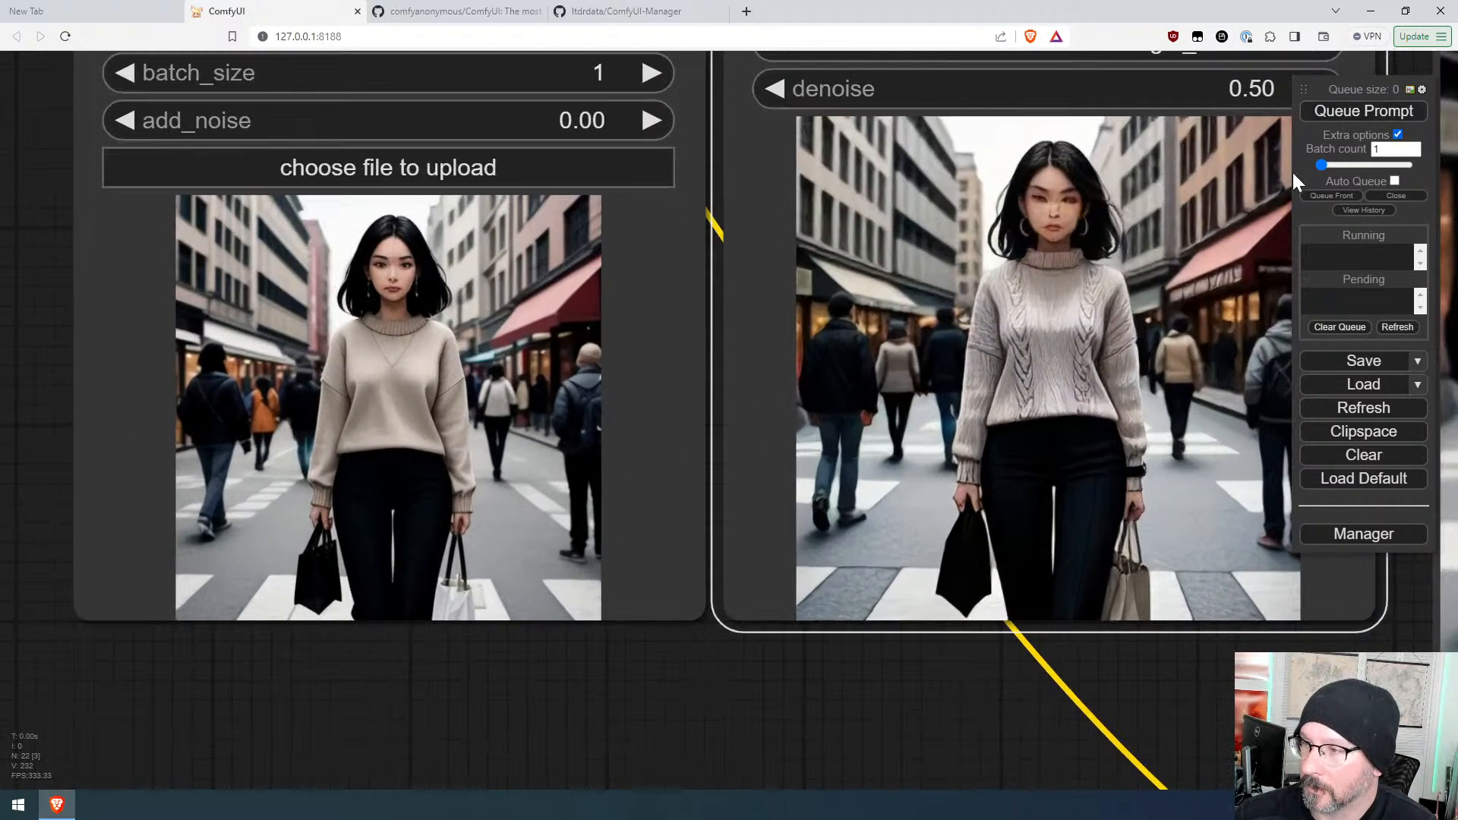
scroll(1059, 682, "down", 6)
left_click(1105, 242)
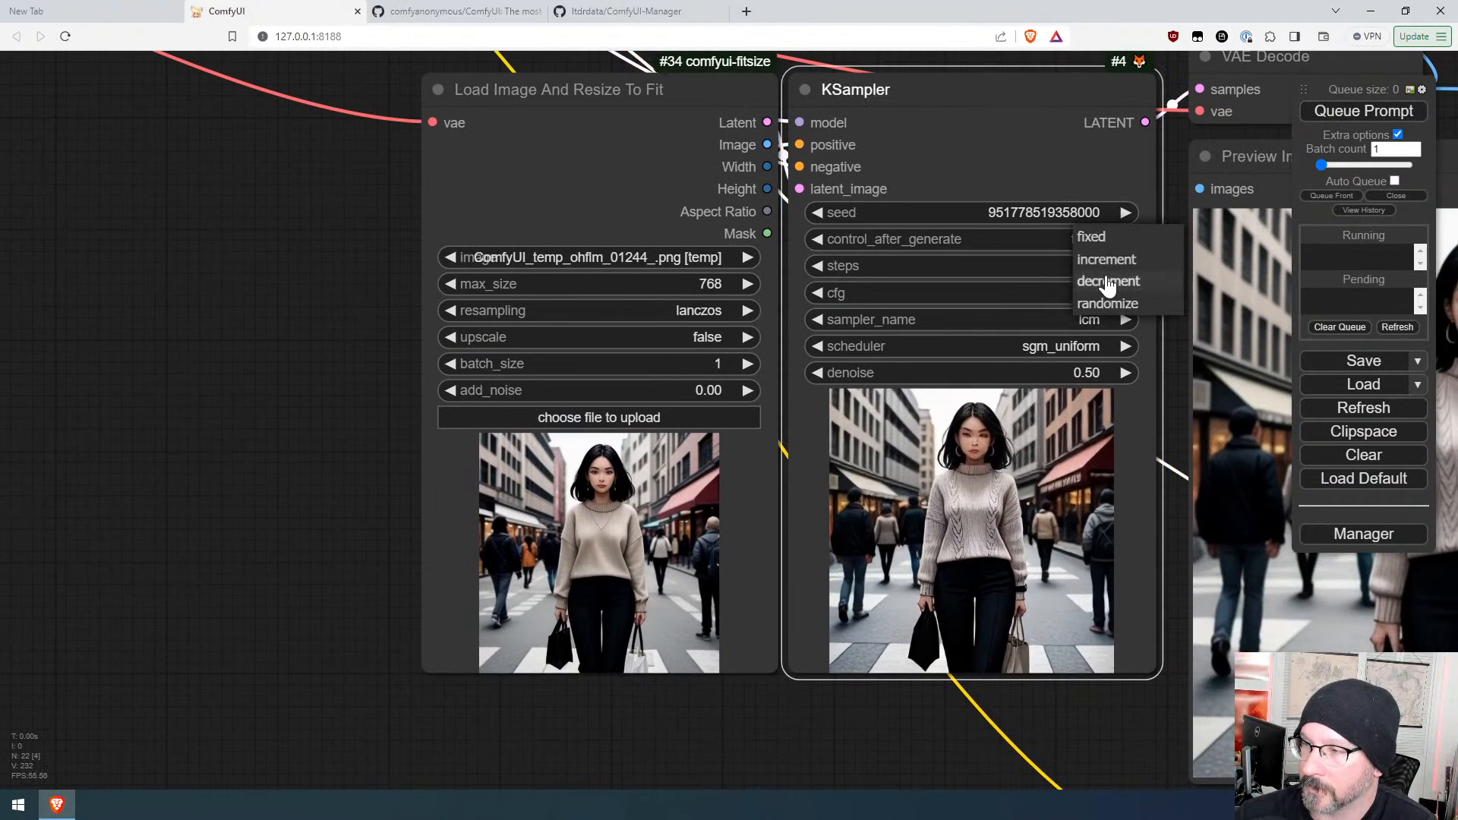
left_click(1090, 300)
left_click(1353, 112)
Step: Queue the prompt twice more to generate new random-seed variations
scroll(1048, 579, "up", 5)
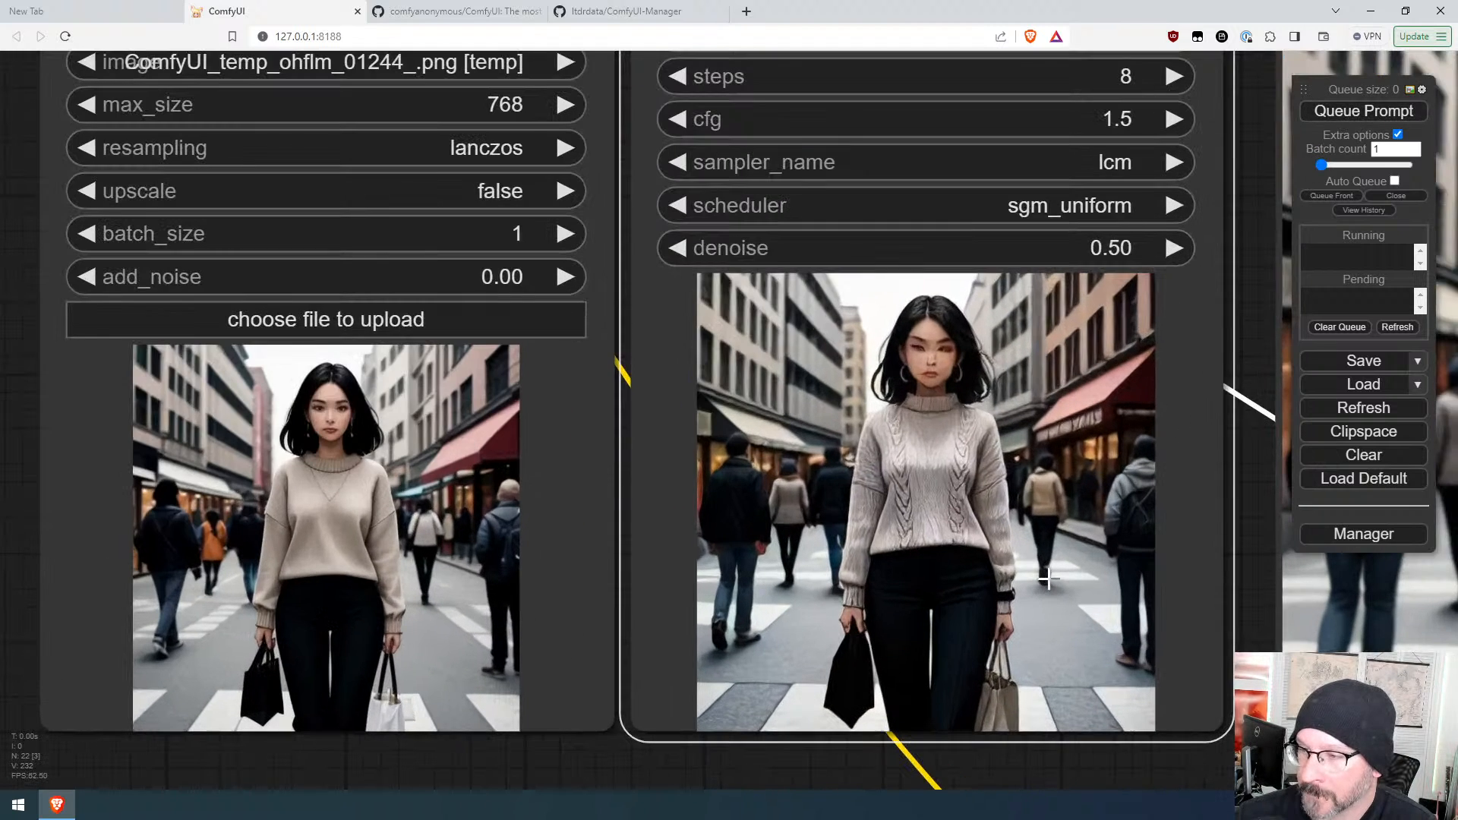
left_click(1344, 110)
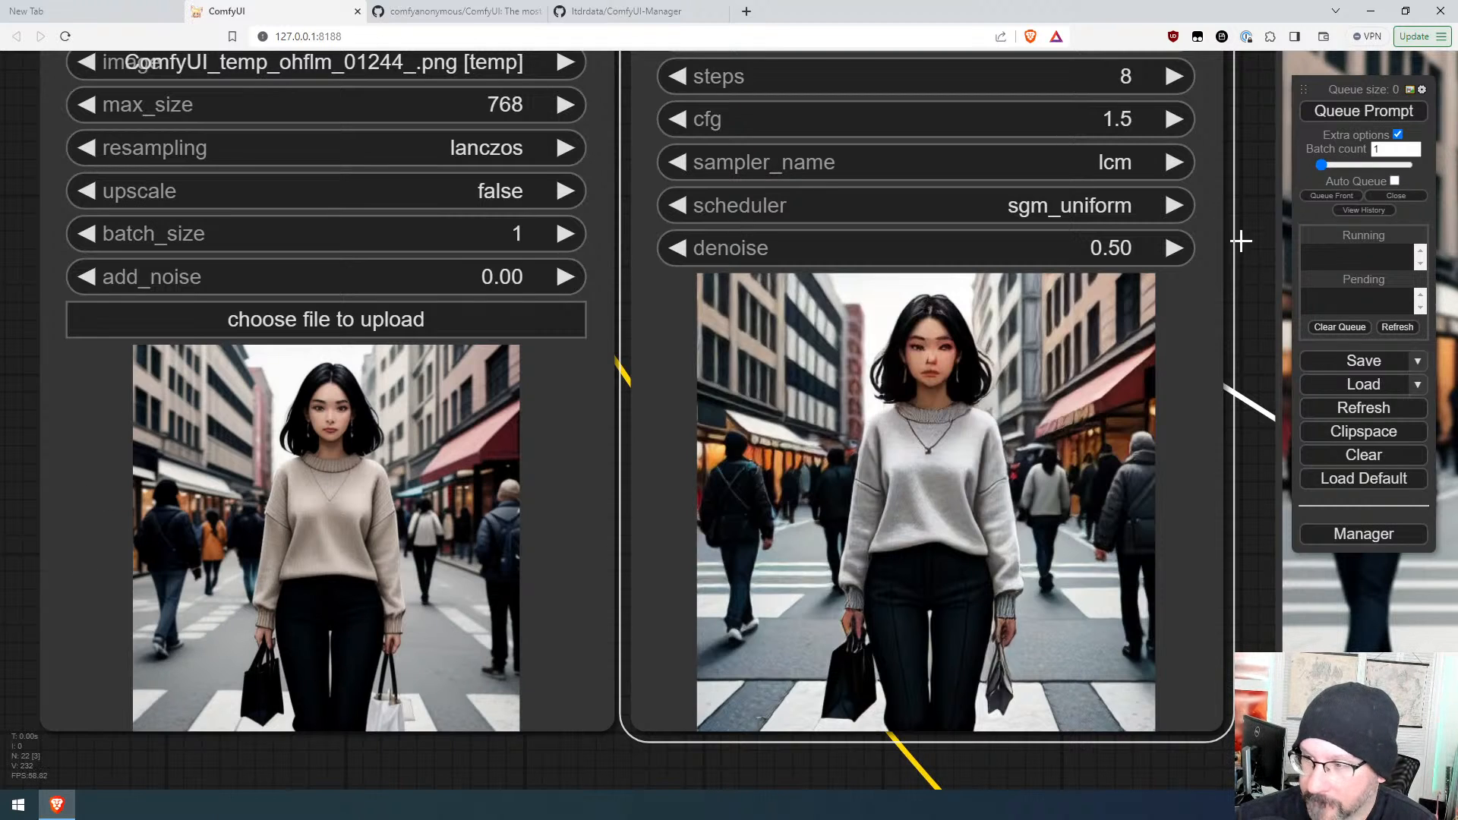
left_click(1353, 111)
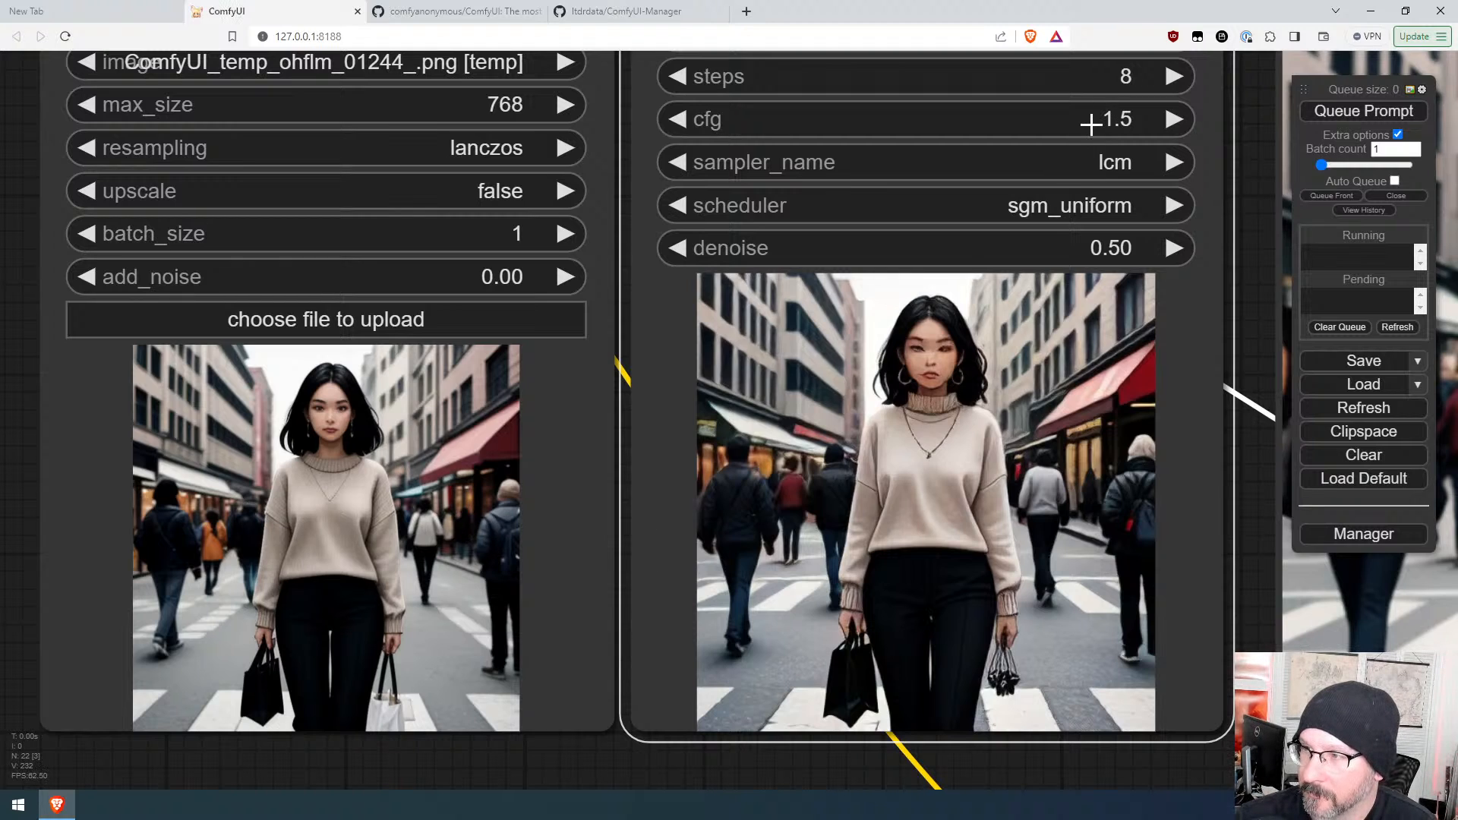
Step: Lower the KSampler denoise to 0.23 and queue the prompt
left_click_drag(1041, 252, 1012, 253)
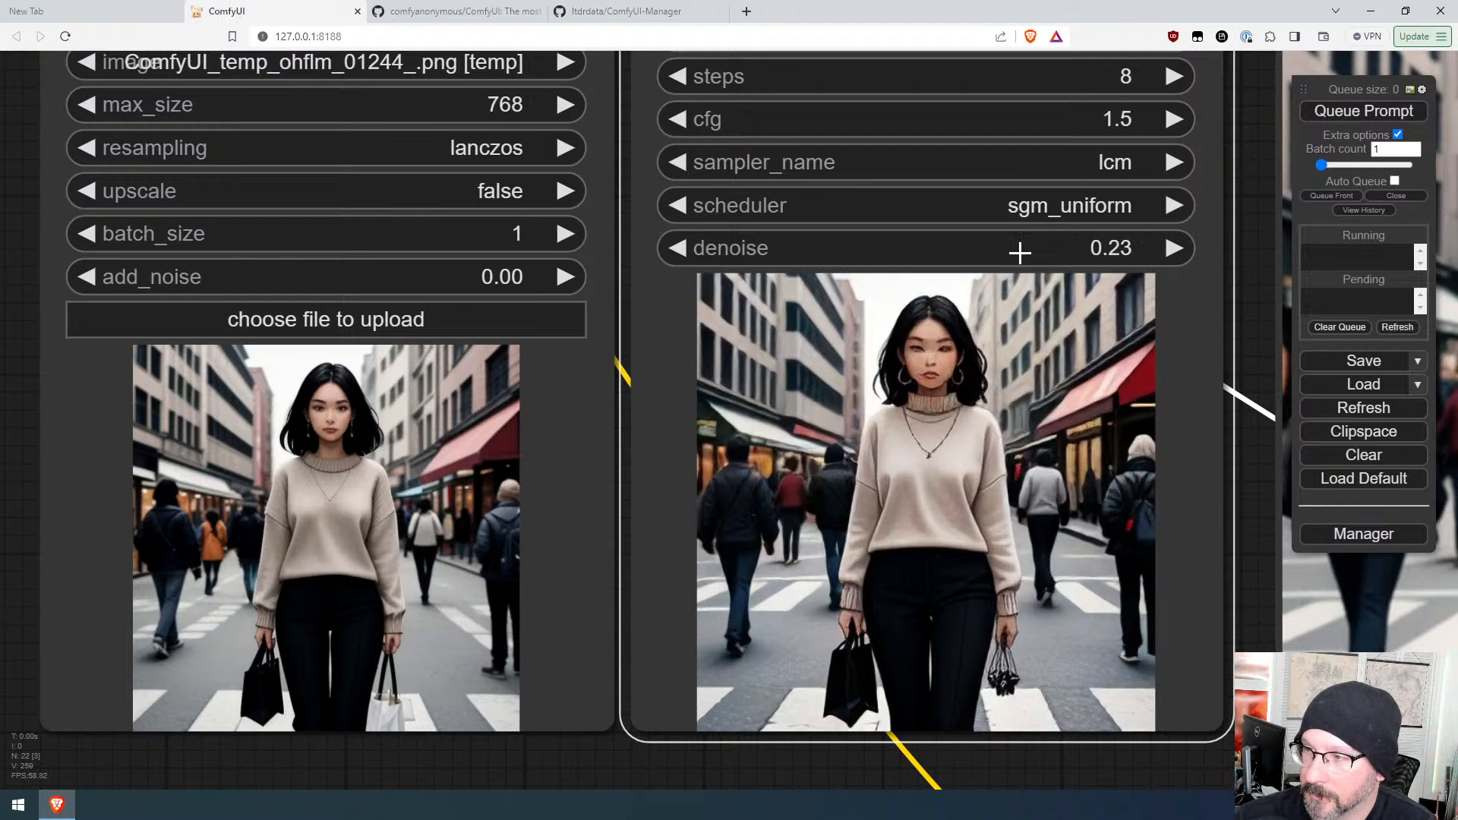
left_click(1347, 111)
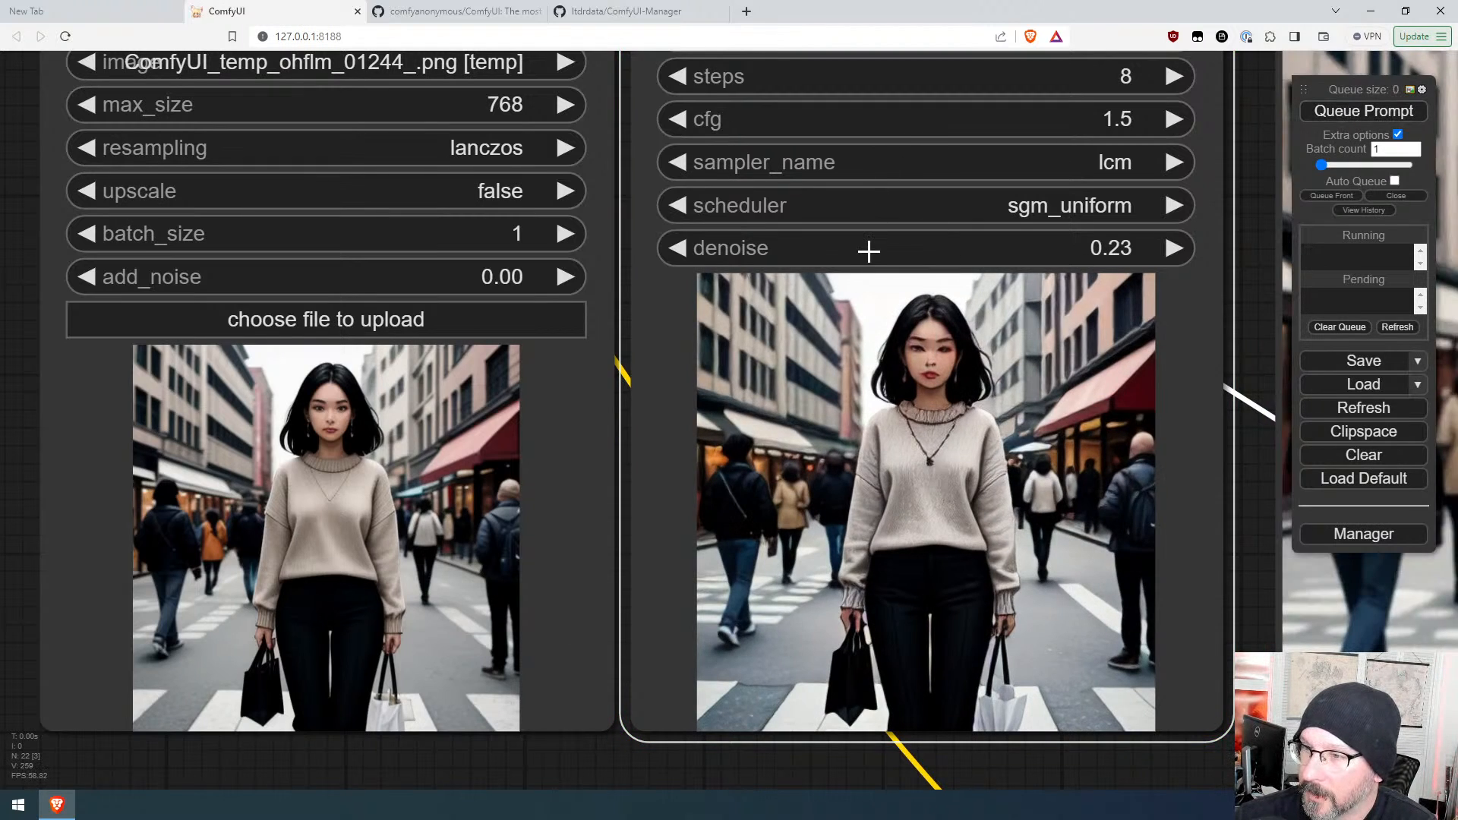
Step: Raise the KSampler denoise to 0.78 and queue the prompt twice
left_click_drag(869, 251, 911, 240)
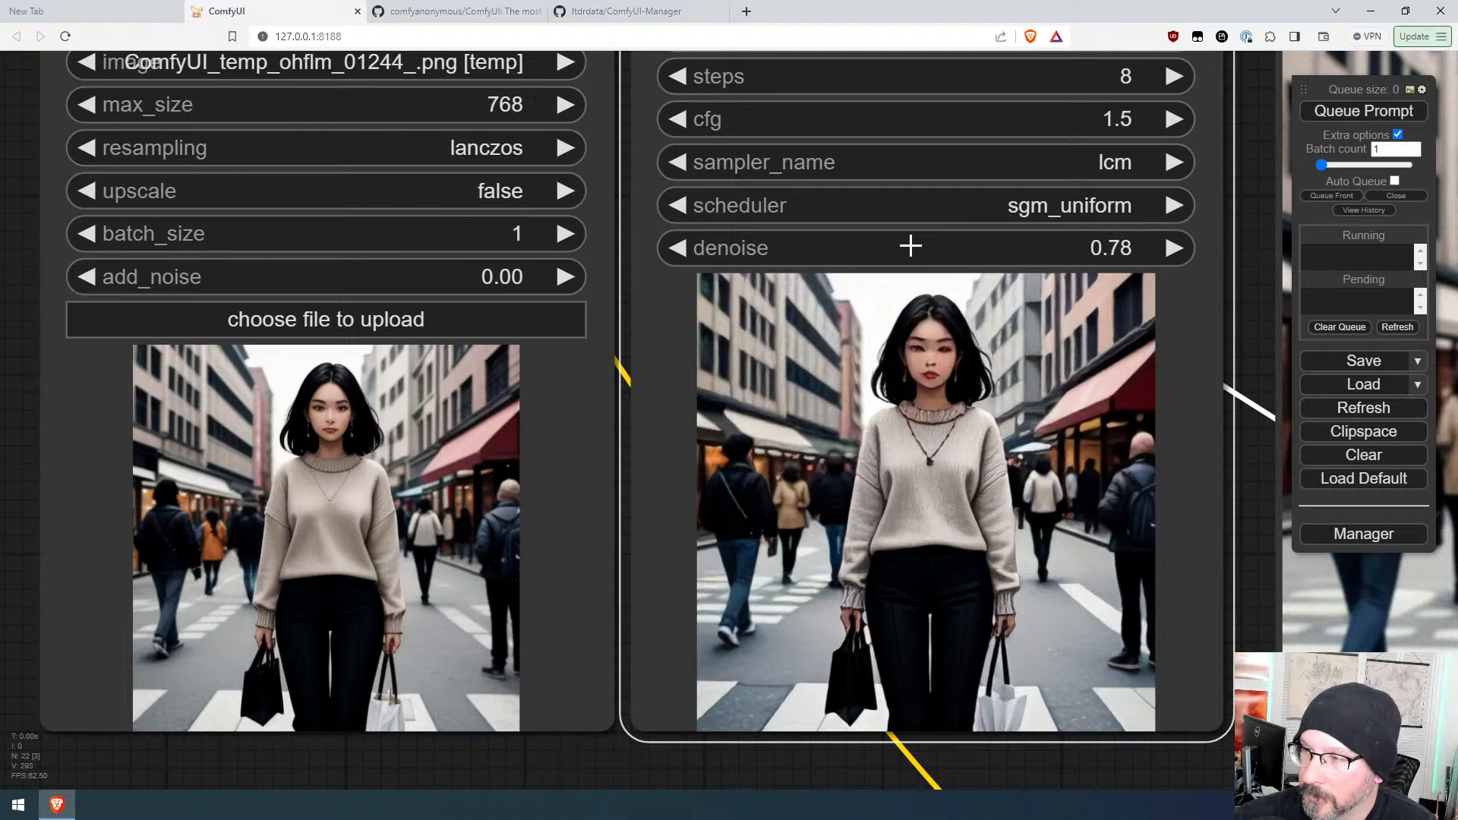
left_click(1404, 111)
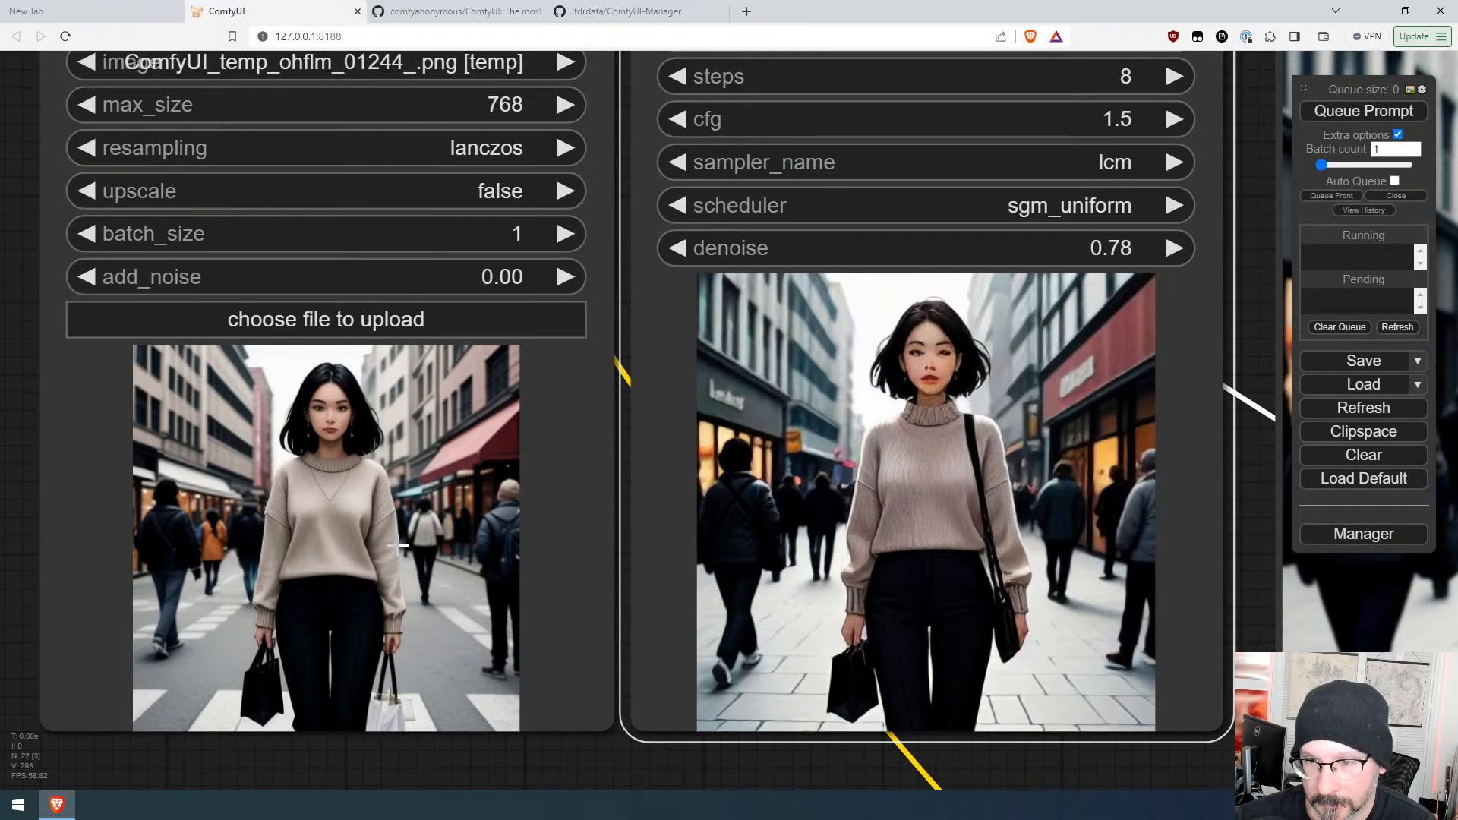
left_click(1341, 112)
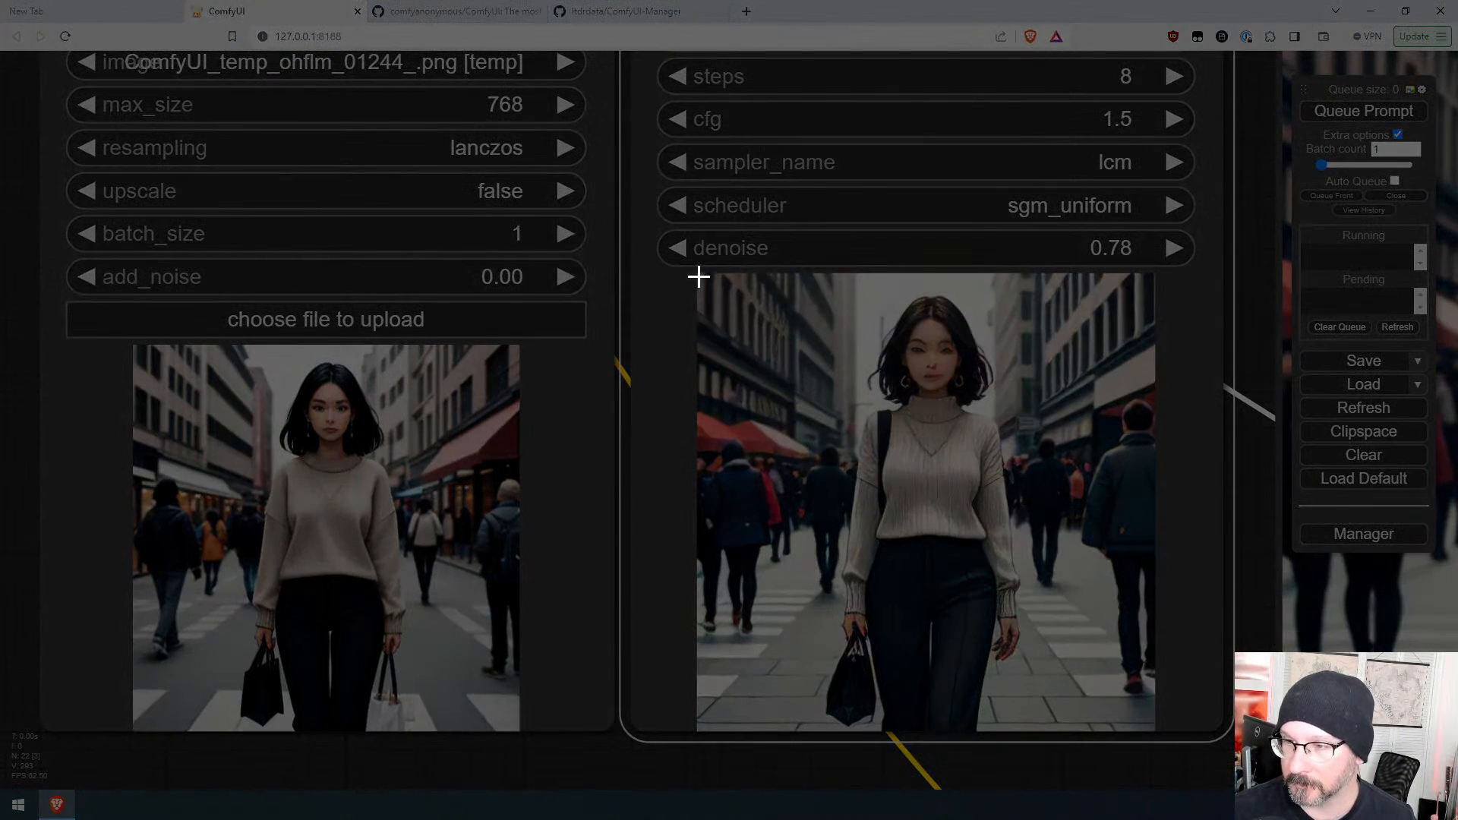
Step: Paste a screen capture of the generated image into the resize-to-fit loader and set its upscale option to true
left_click_drag(699, 277, 1151, 582)
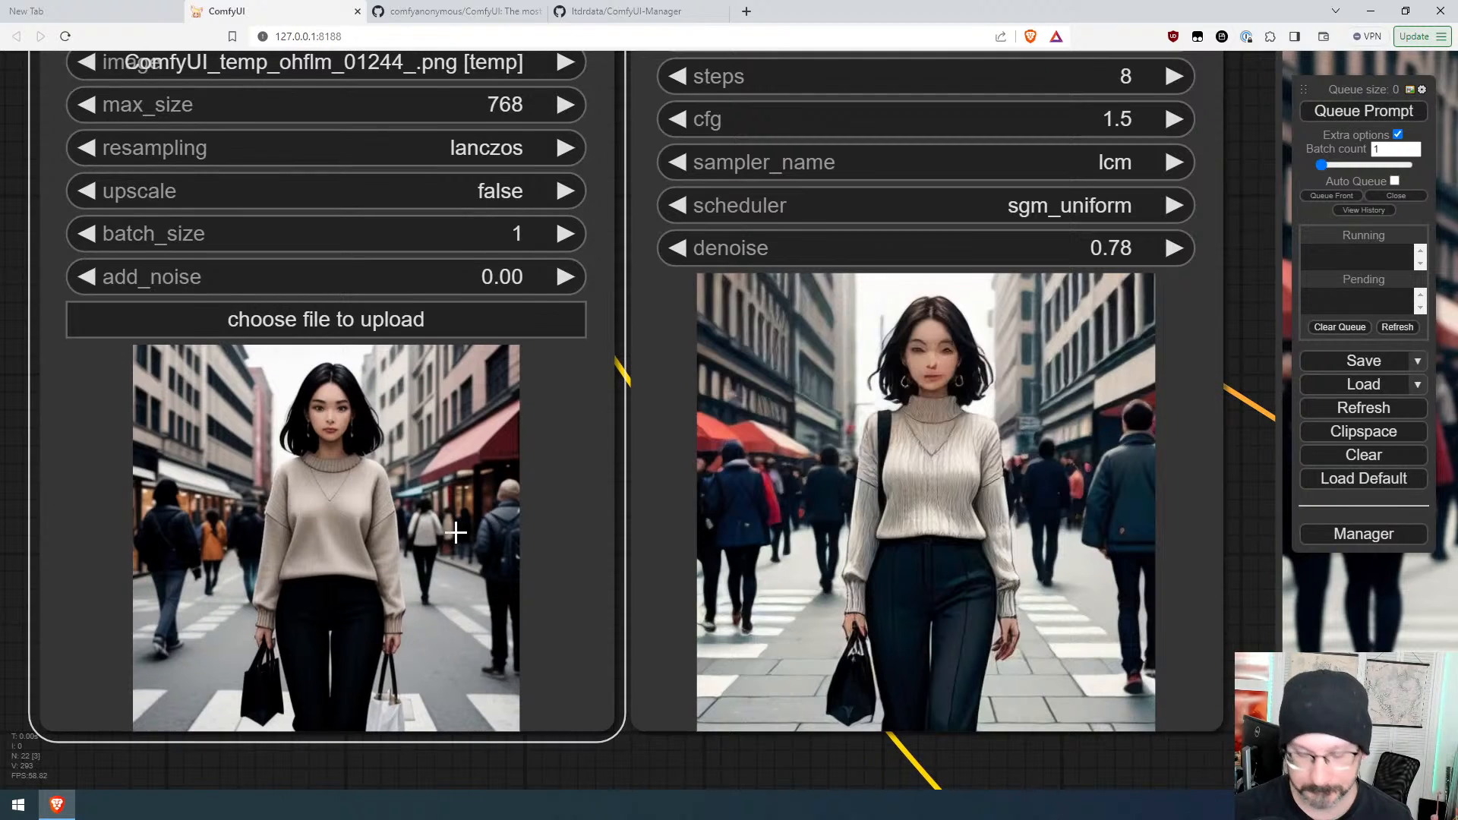
key("ctrl+v")
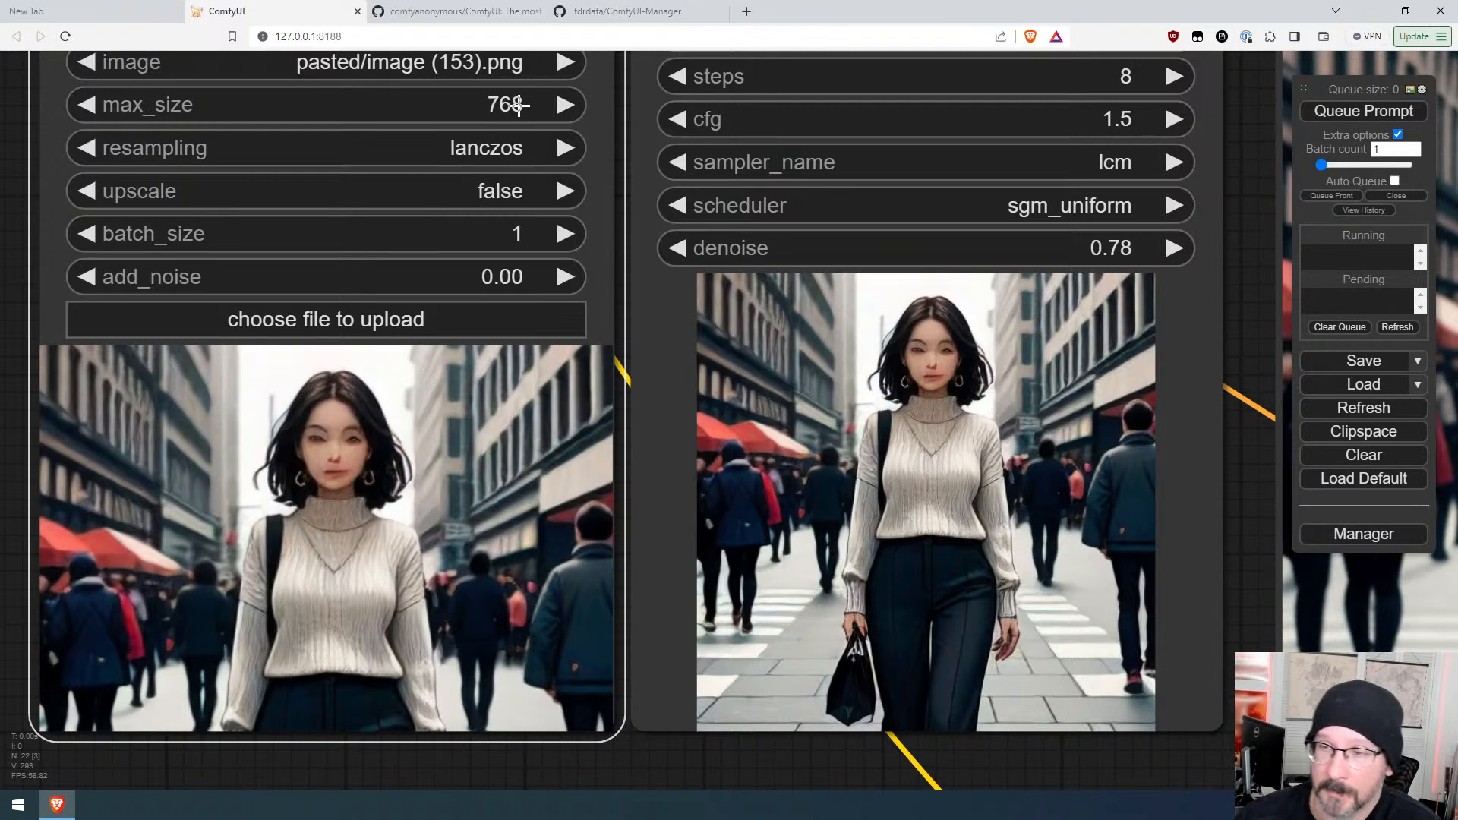
left_click(568, 192)
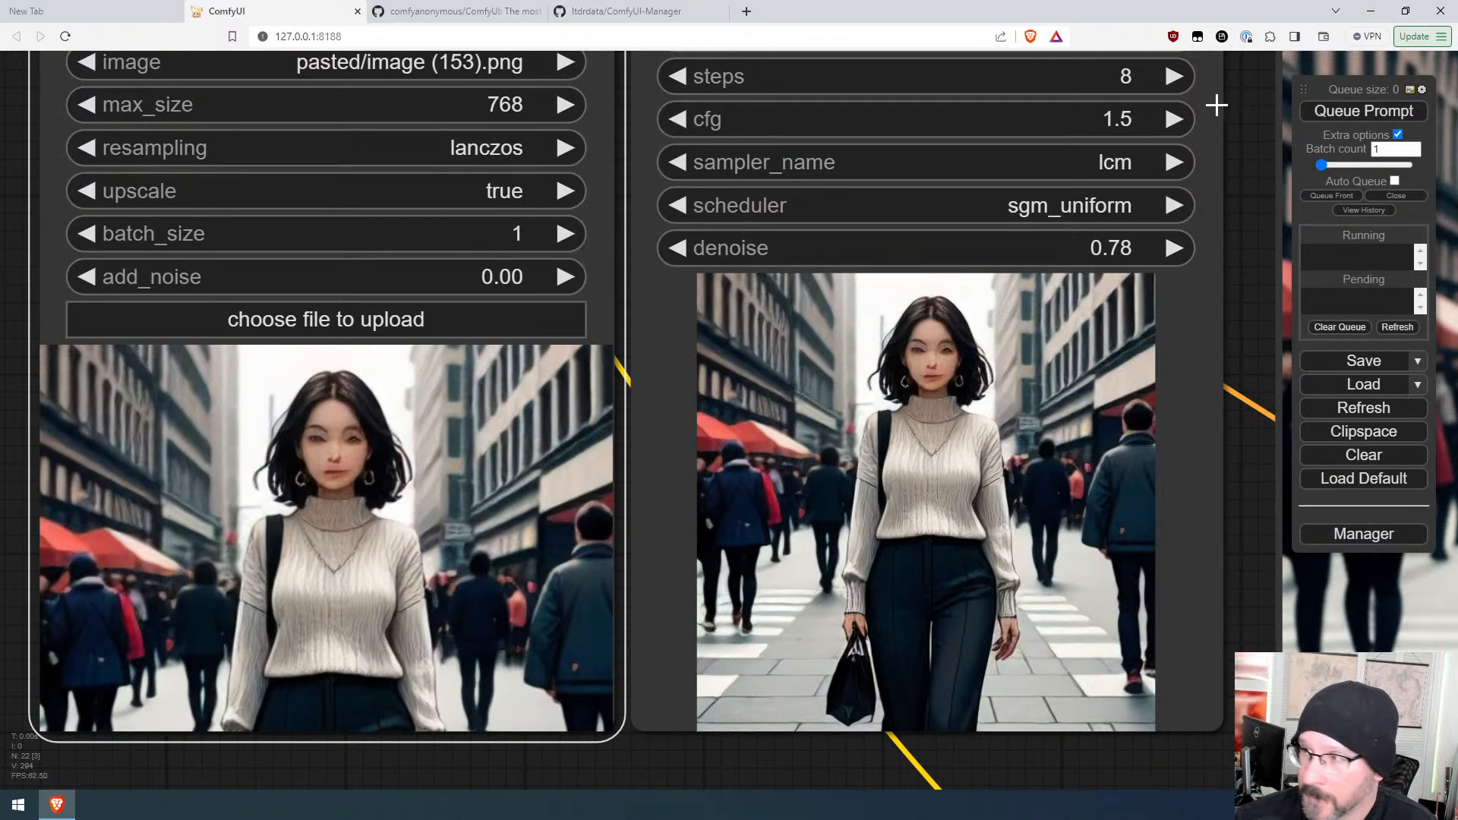
Step: Queue the prompt, then lower the KSampler denoise to 0.65 and queue it again
left_click(1350, 108)
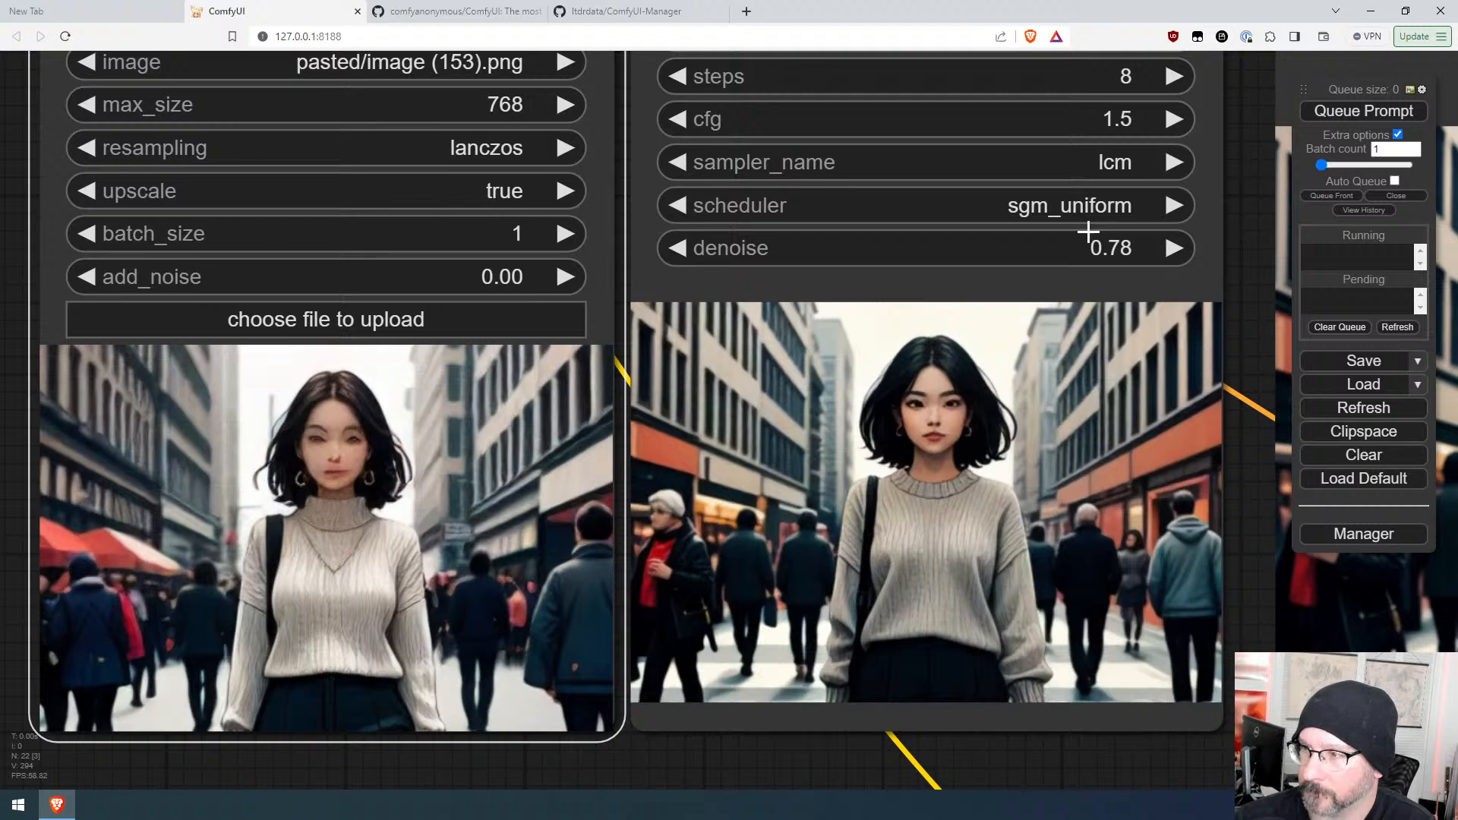
left_click_drag(1091, 248, 1079, 249)
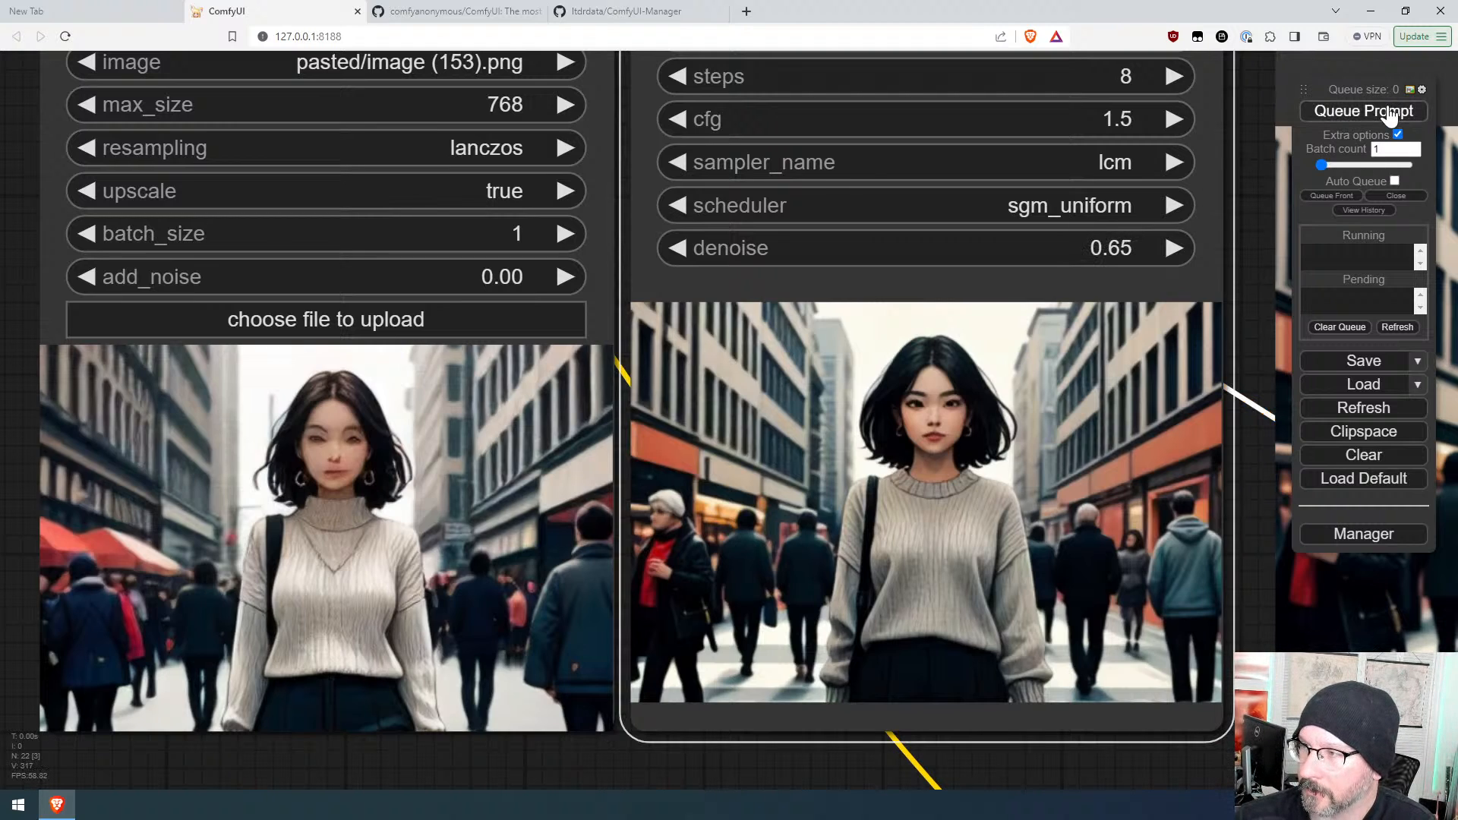
left_click(1364, 111)
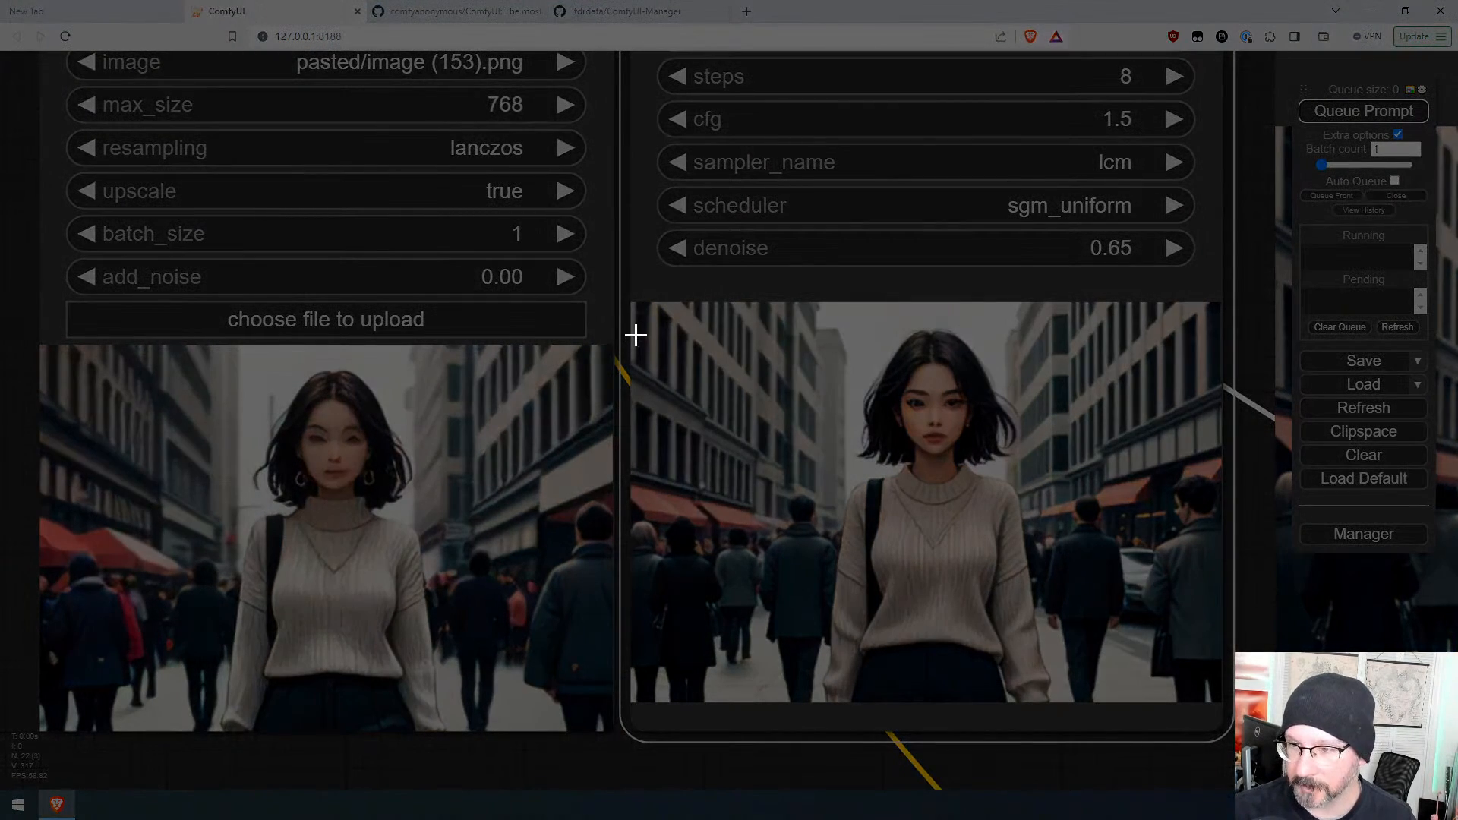
Step: Capture a narrow crop of the new output, paste it into the resize loader, and queue the prompt
left_click_drag(636, 334, 821, 694)
left_click(452, 577)
key("ctrl+v")
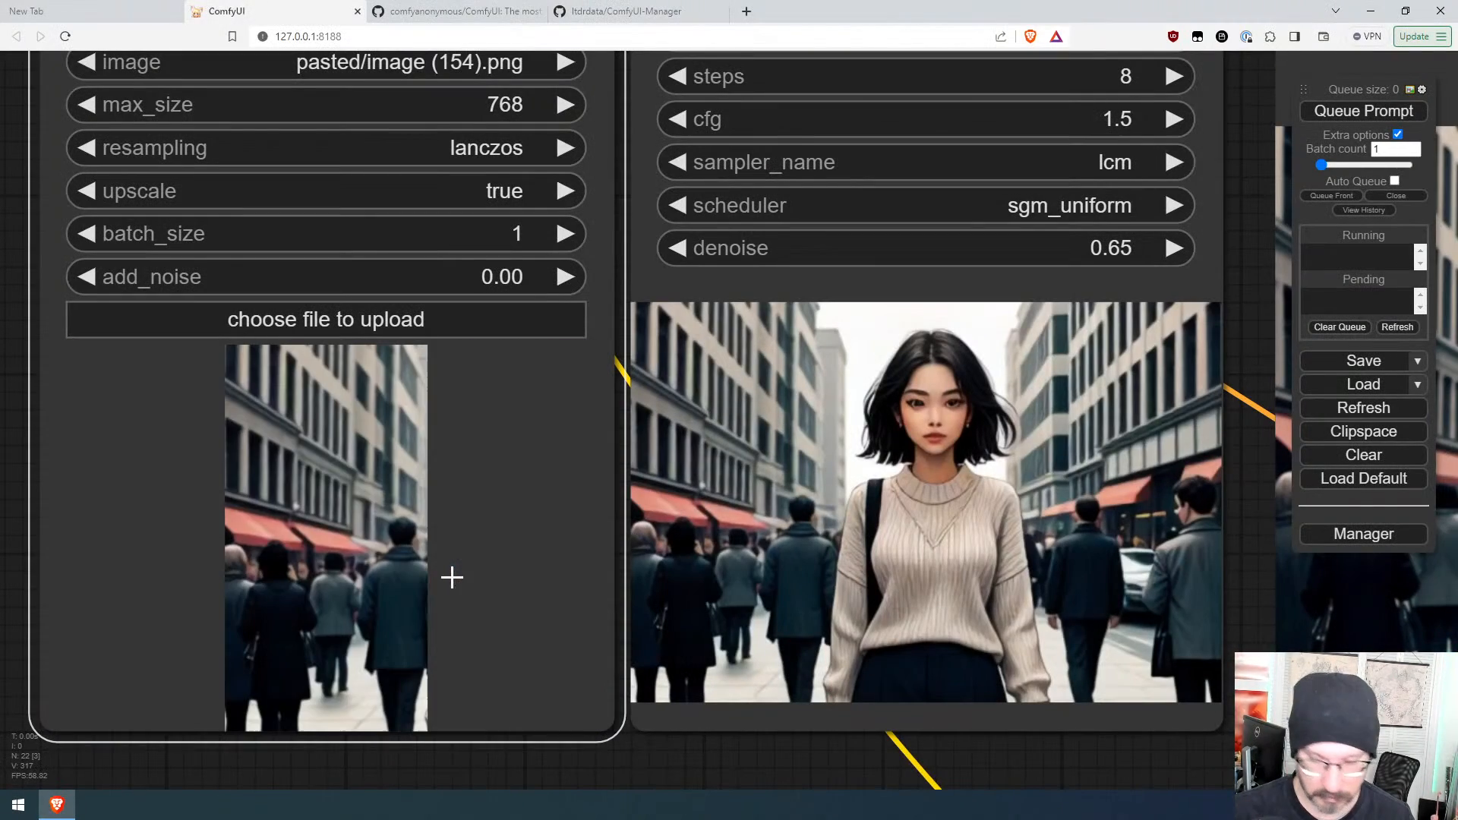
left_click(1376, 112)
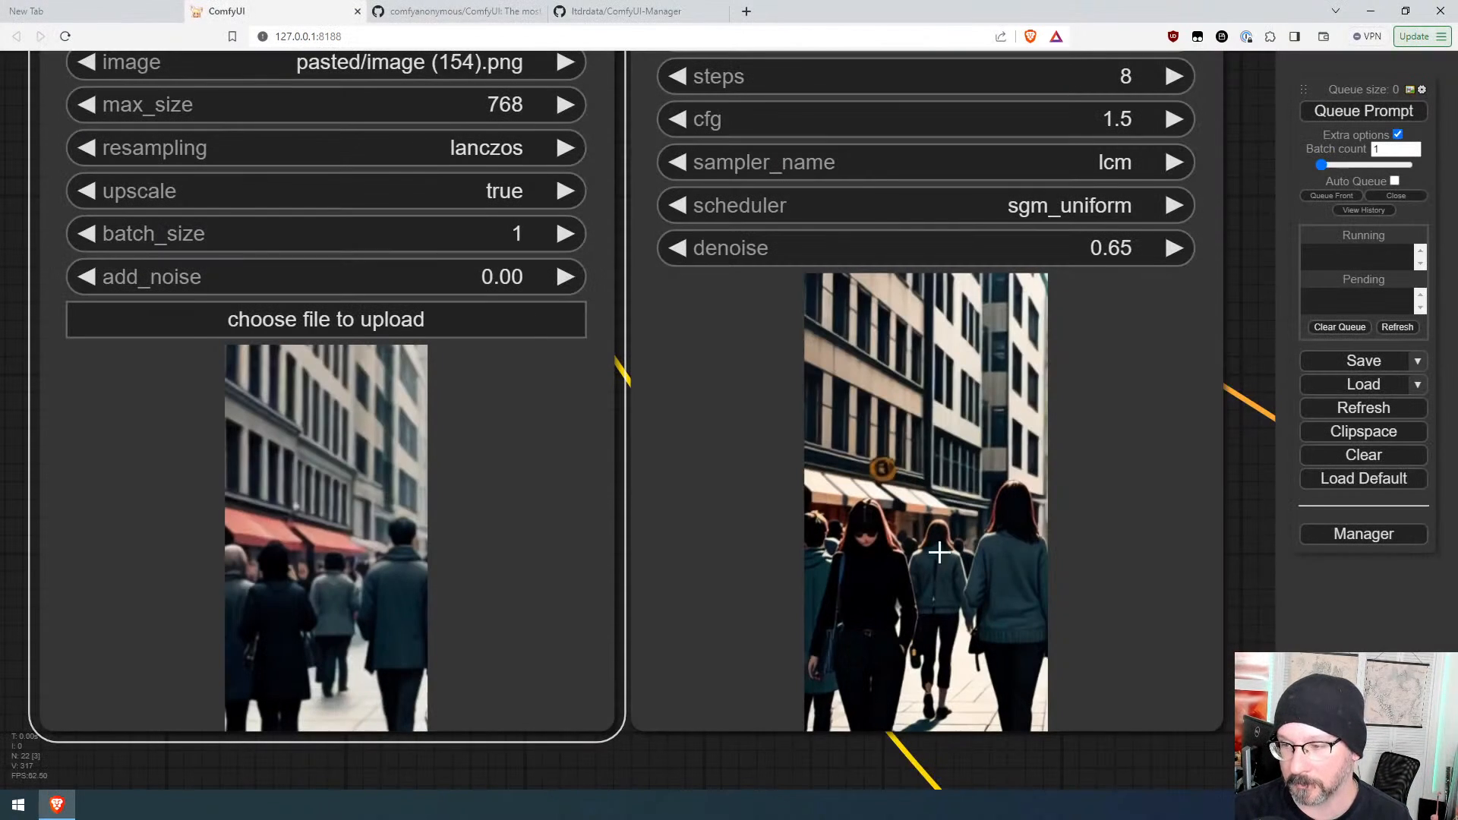
Step: Paste another cropped capture into the resize loader and queue the prompt several times
key("ctrl+v")
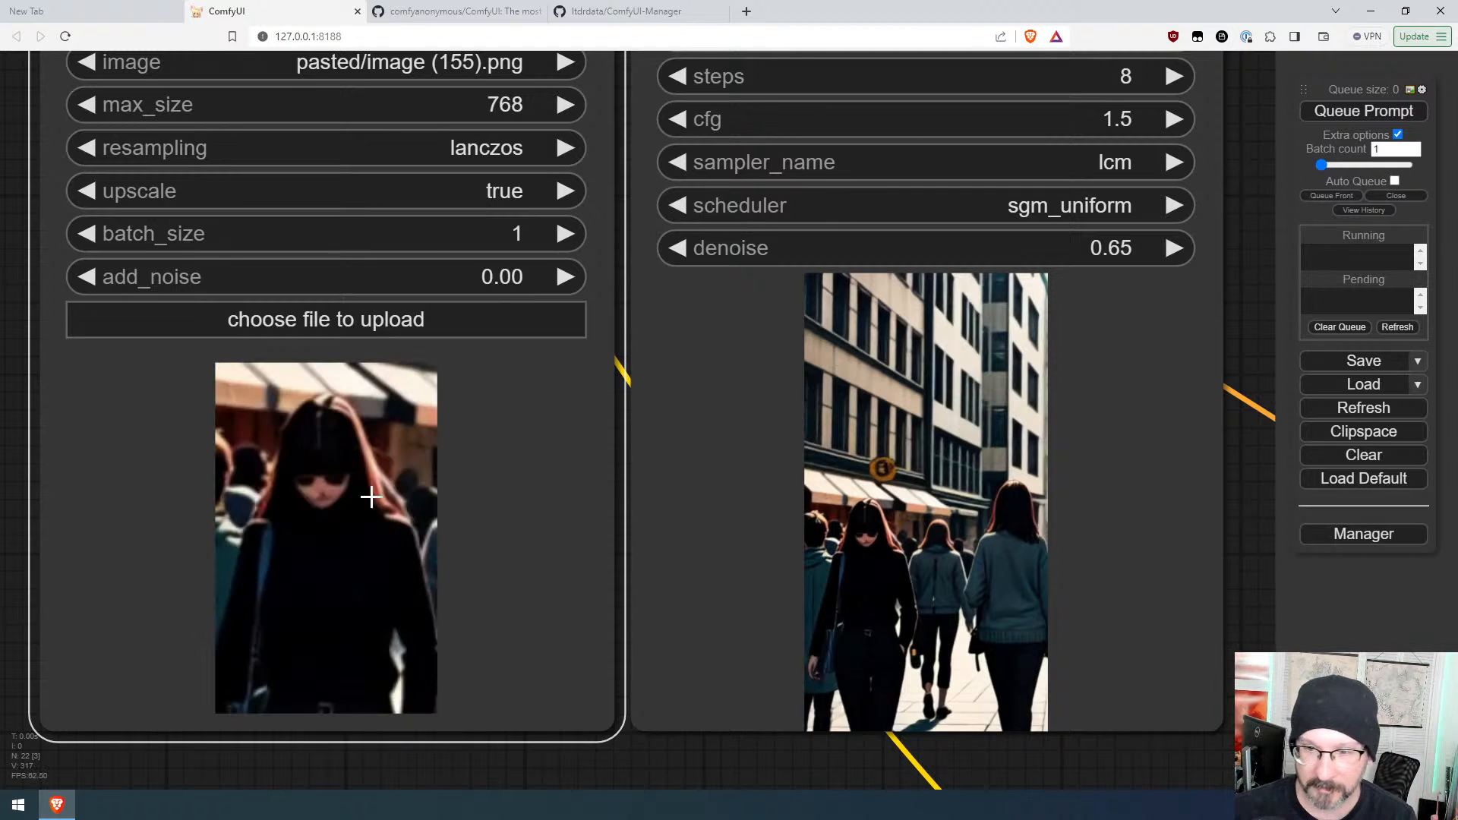
left_click(1378, 112)
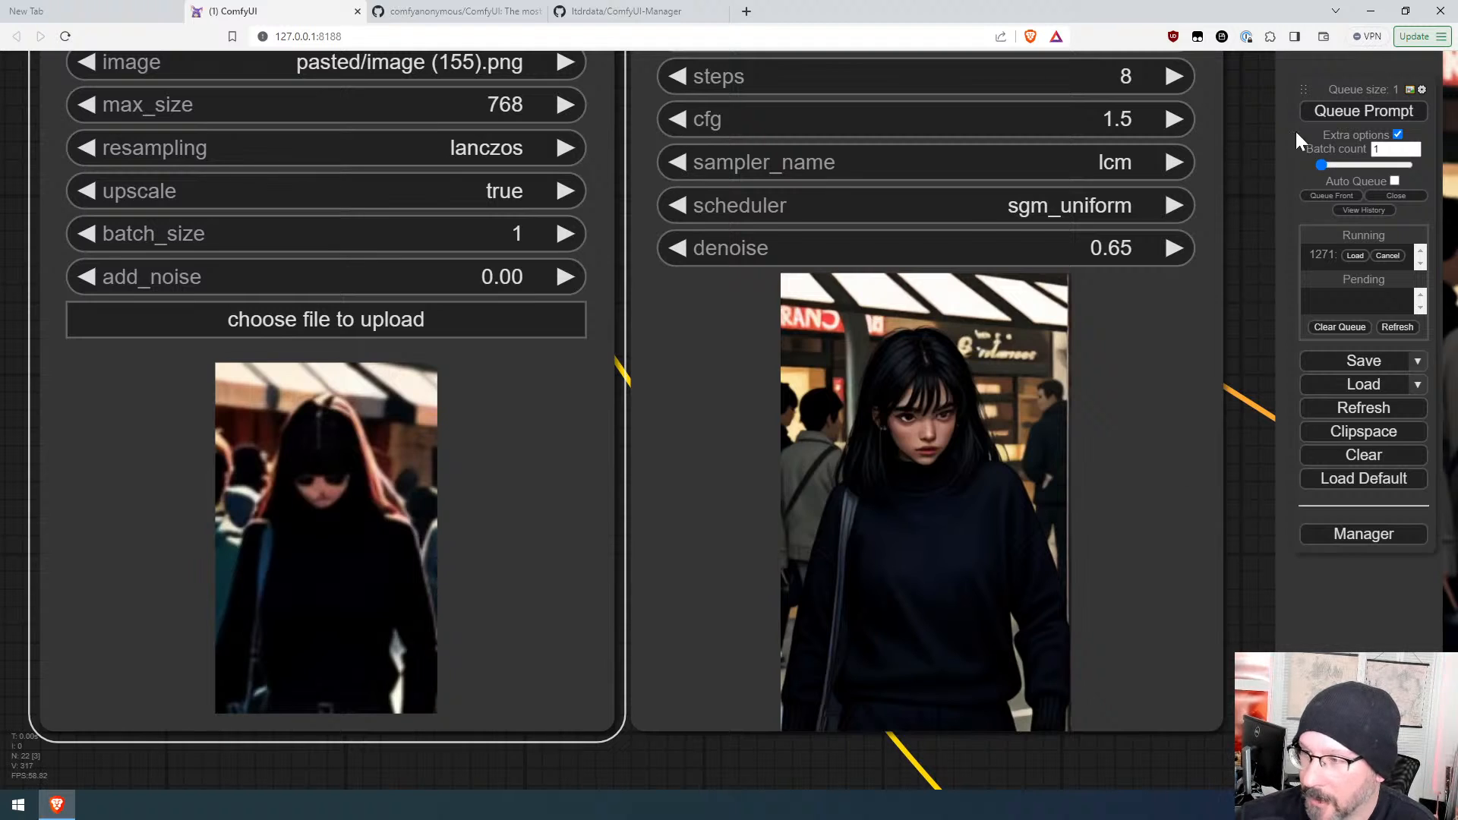
left_click(1359, 115)
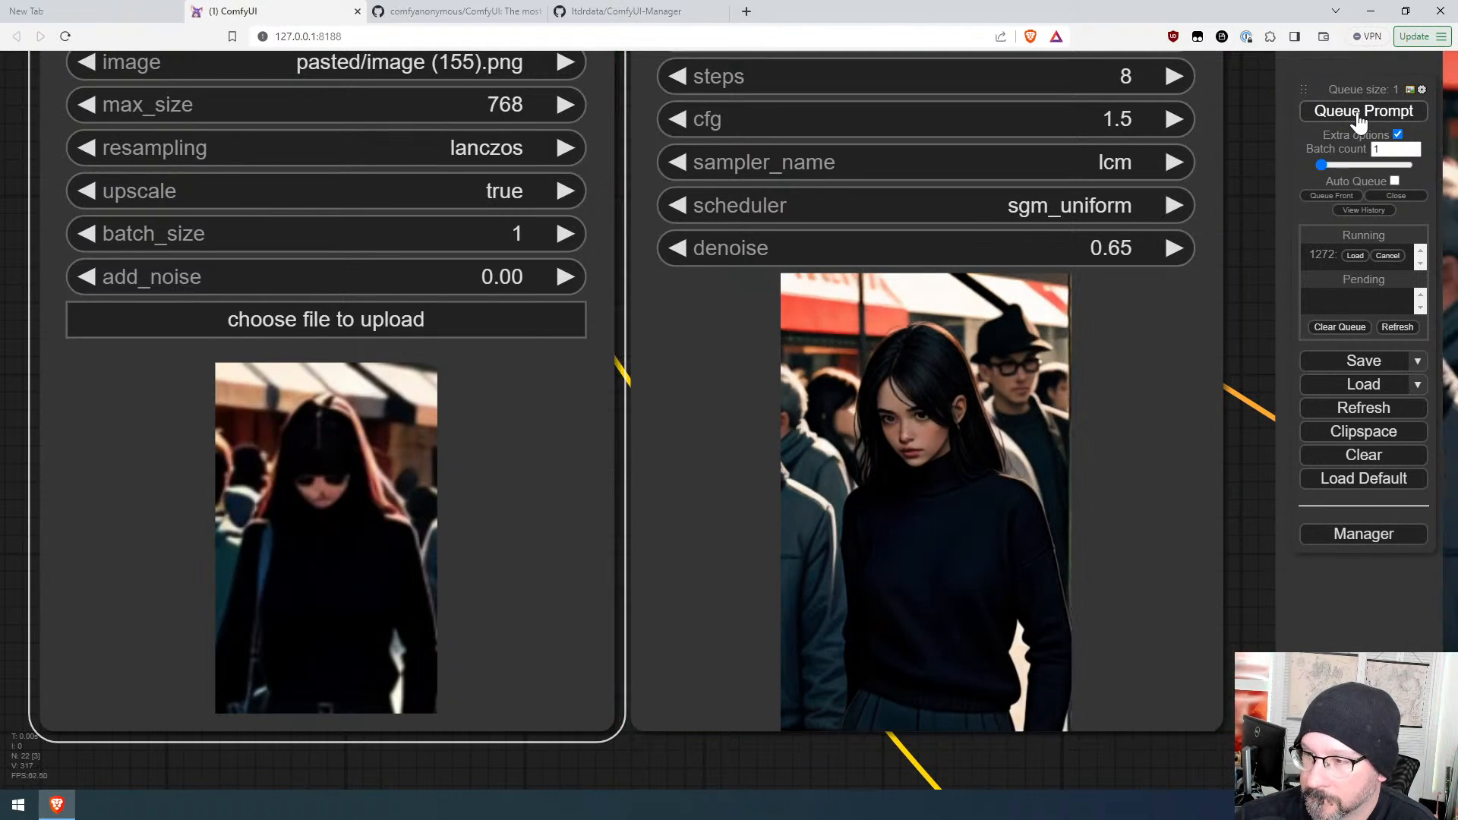
left_click(1358, 115)
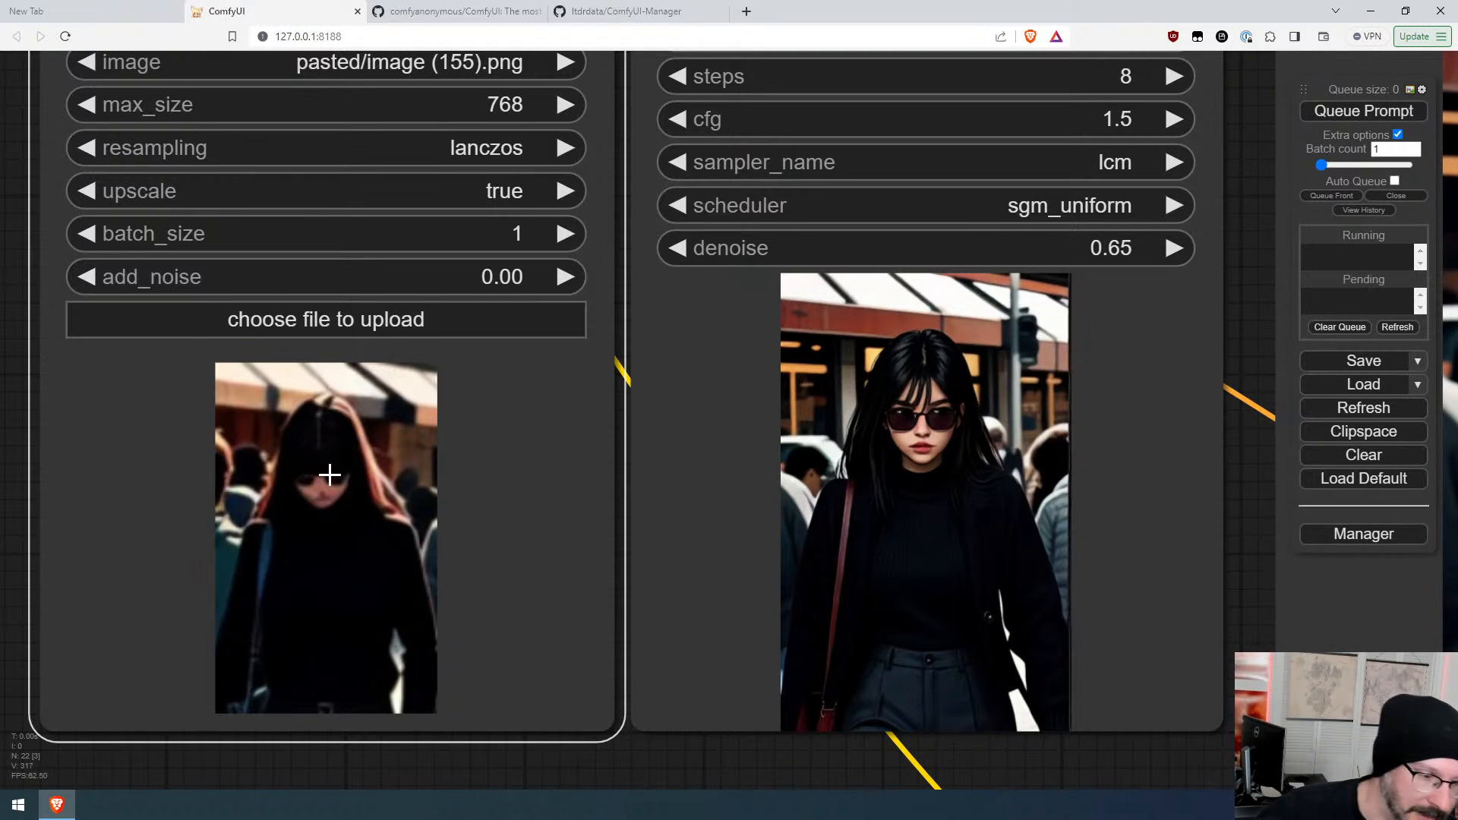
left_click(1340, 114)
Step: Append ", pink sweater" to the positive prompt and queue the prompt twice
scroll(949, 427, "down", 6)
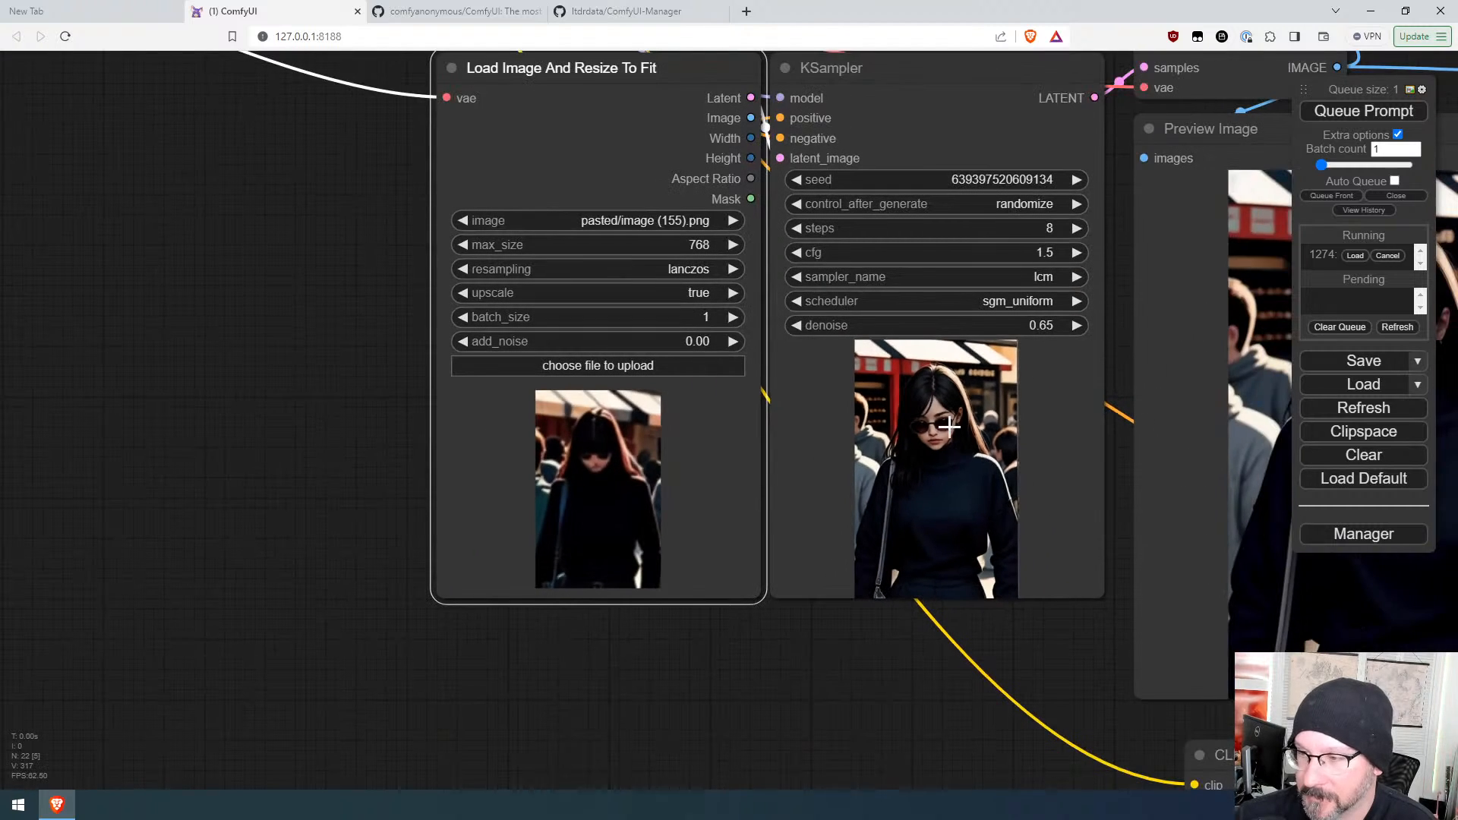
left_click_drag(1215, 755, 612, 644)
scroll(1018, 622, "up", 3)
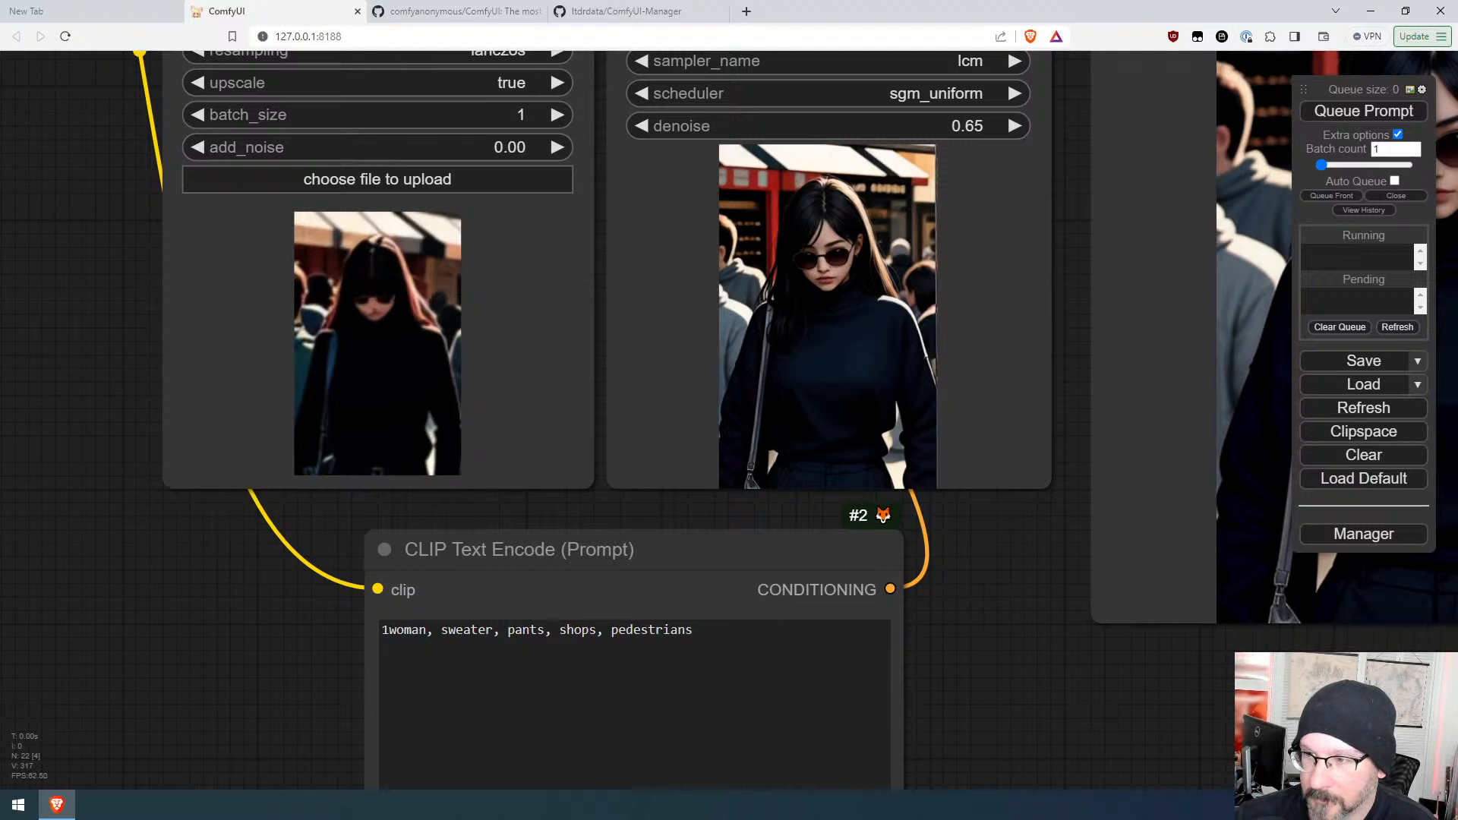
left_click(695, 629)
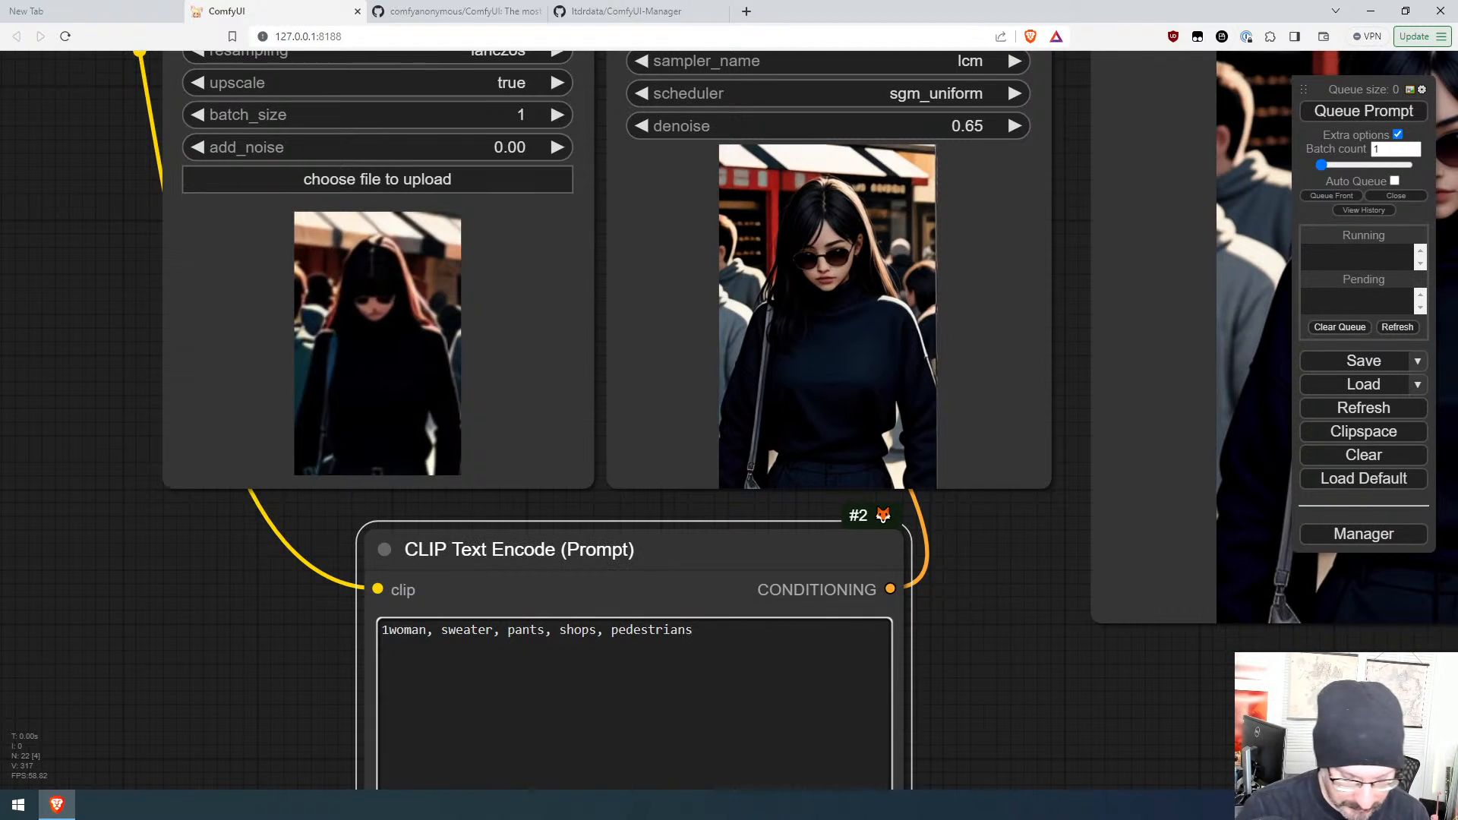
type(", pink")
type(" sweater")
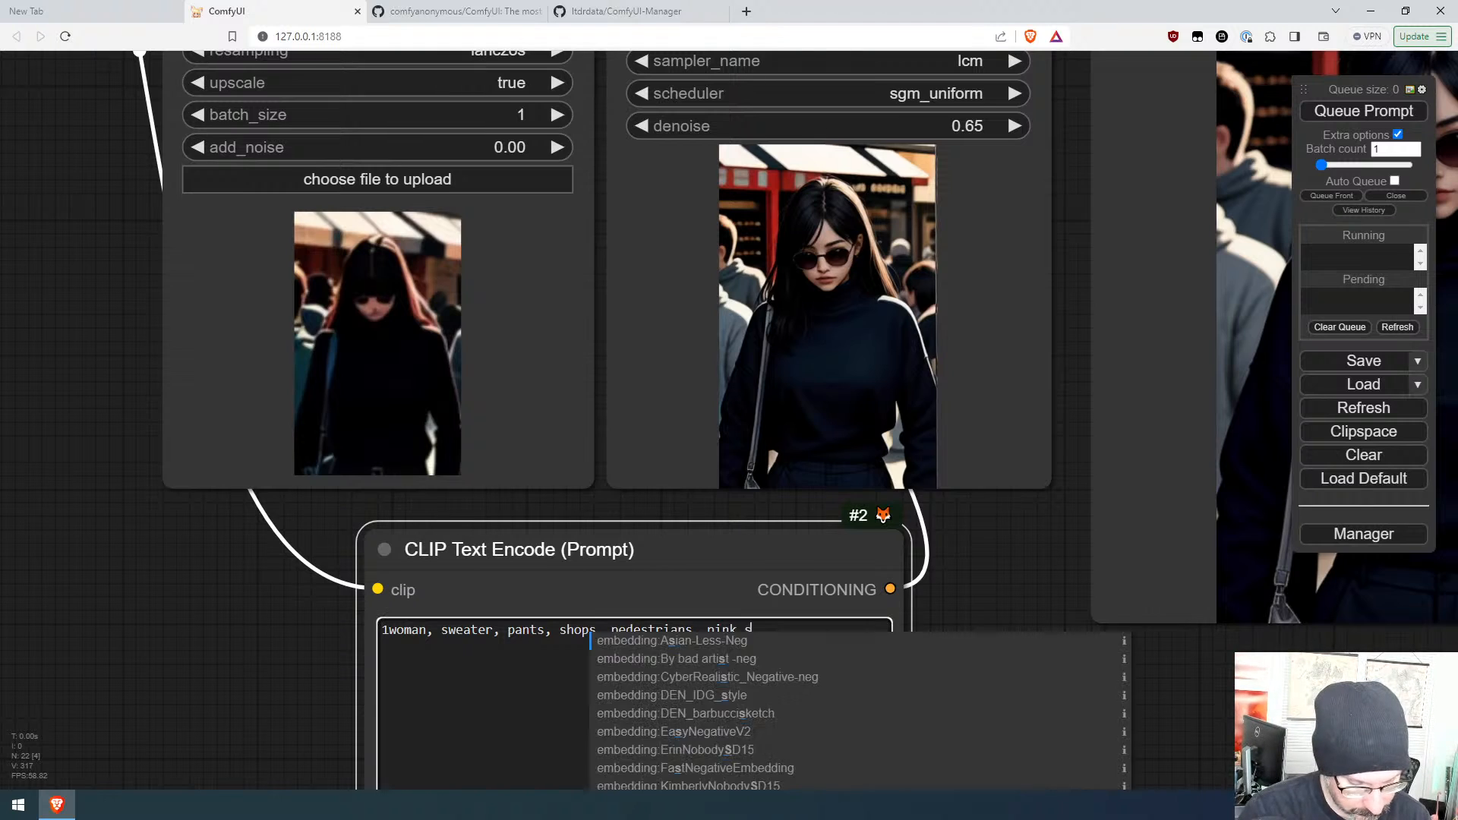
key("ctrl+Return")
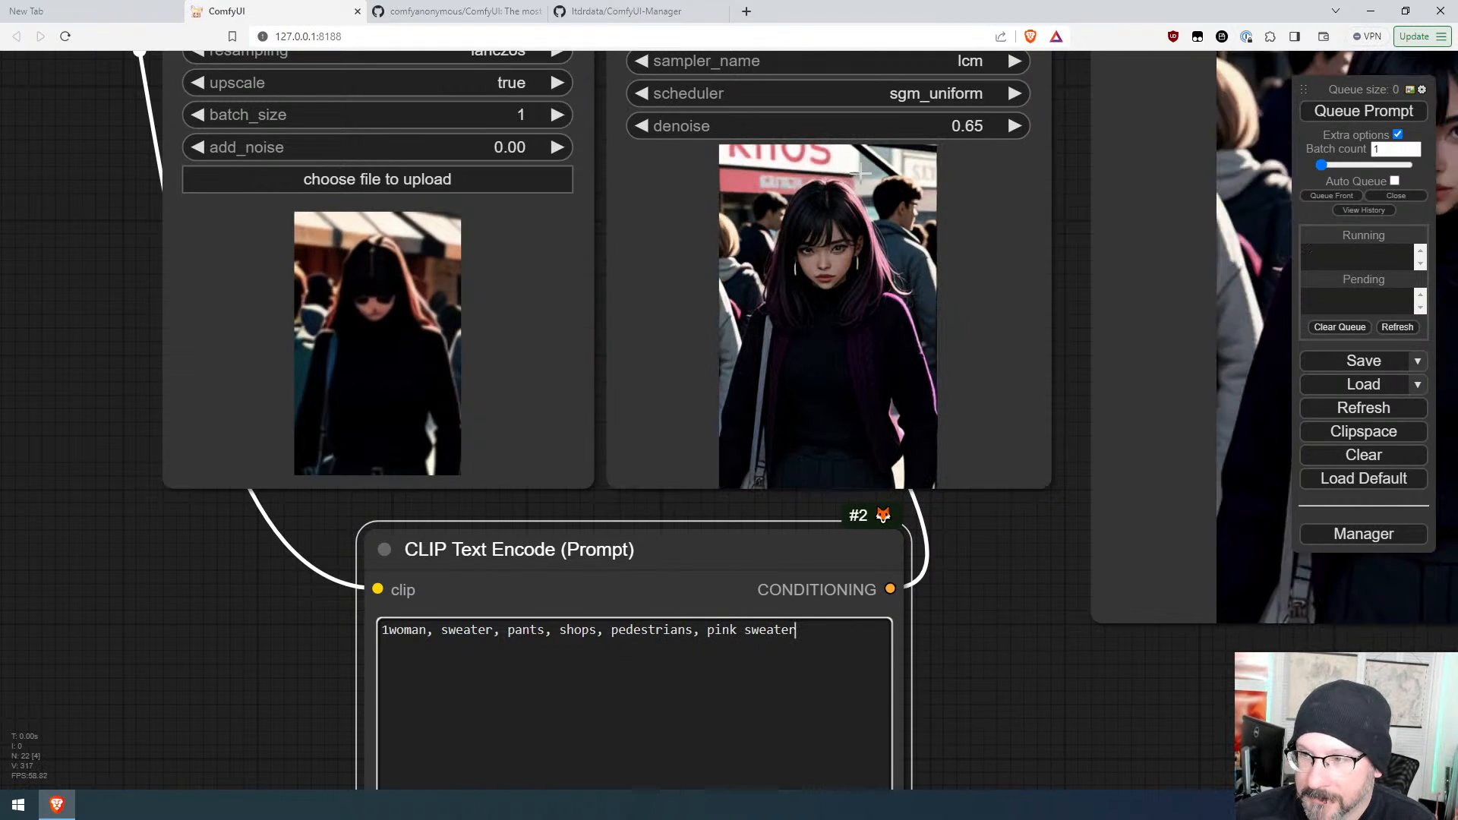
left_click(1375, 114)
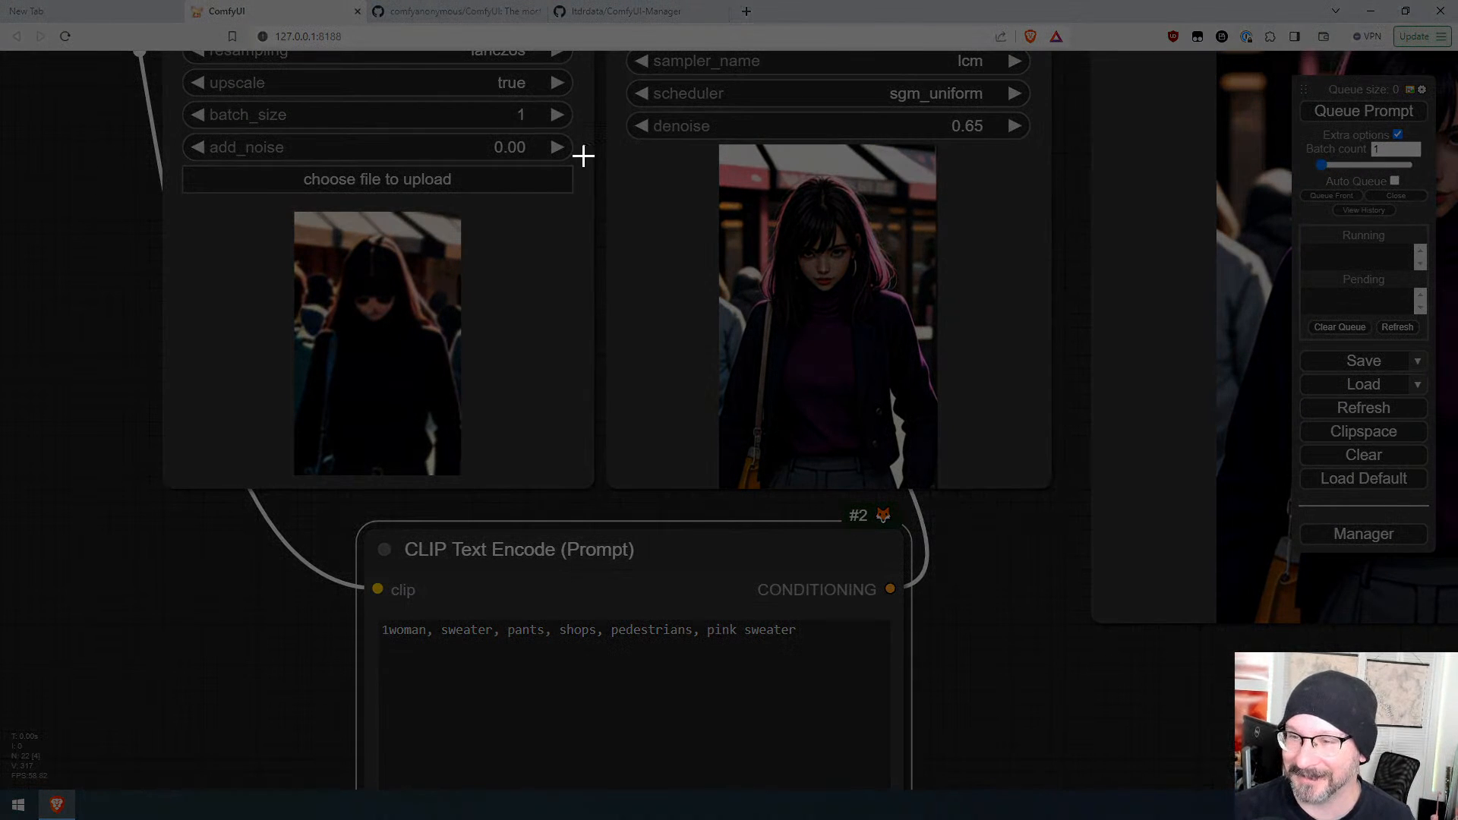
Step: Capture the latest output image, paste it into the resize loader, and queue the prompt twice
left_click_drag(596, 143, 1109, 449)
left_click_drag(1071, 453, 1065, 453)
left_click(455, 402)
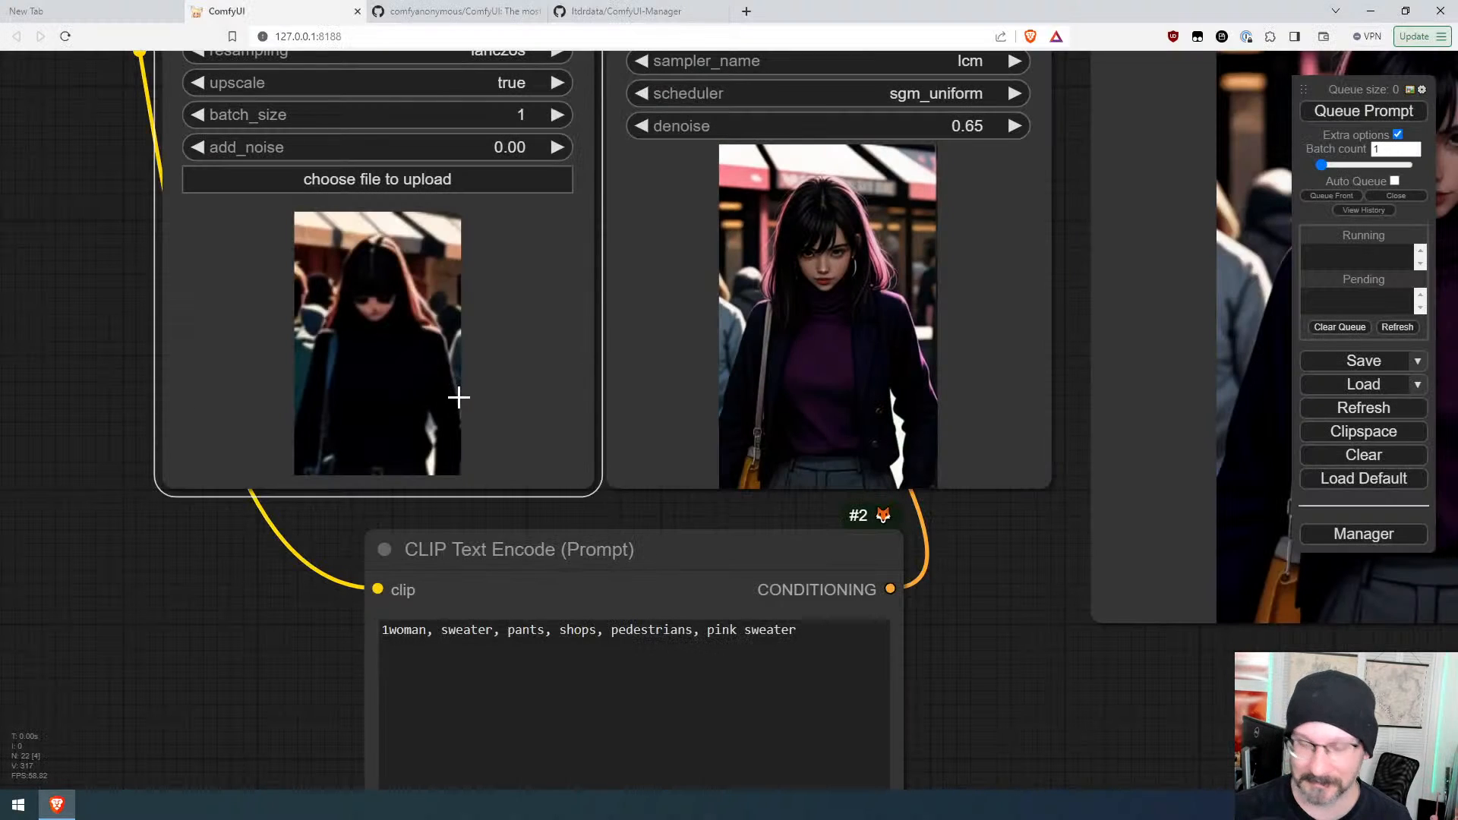
key("ctrl+v")
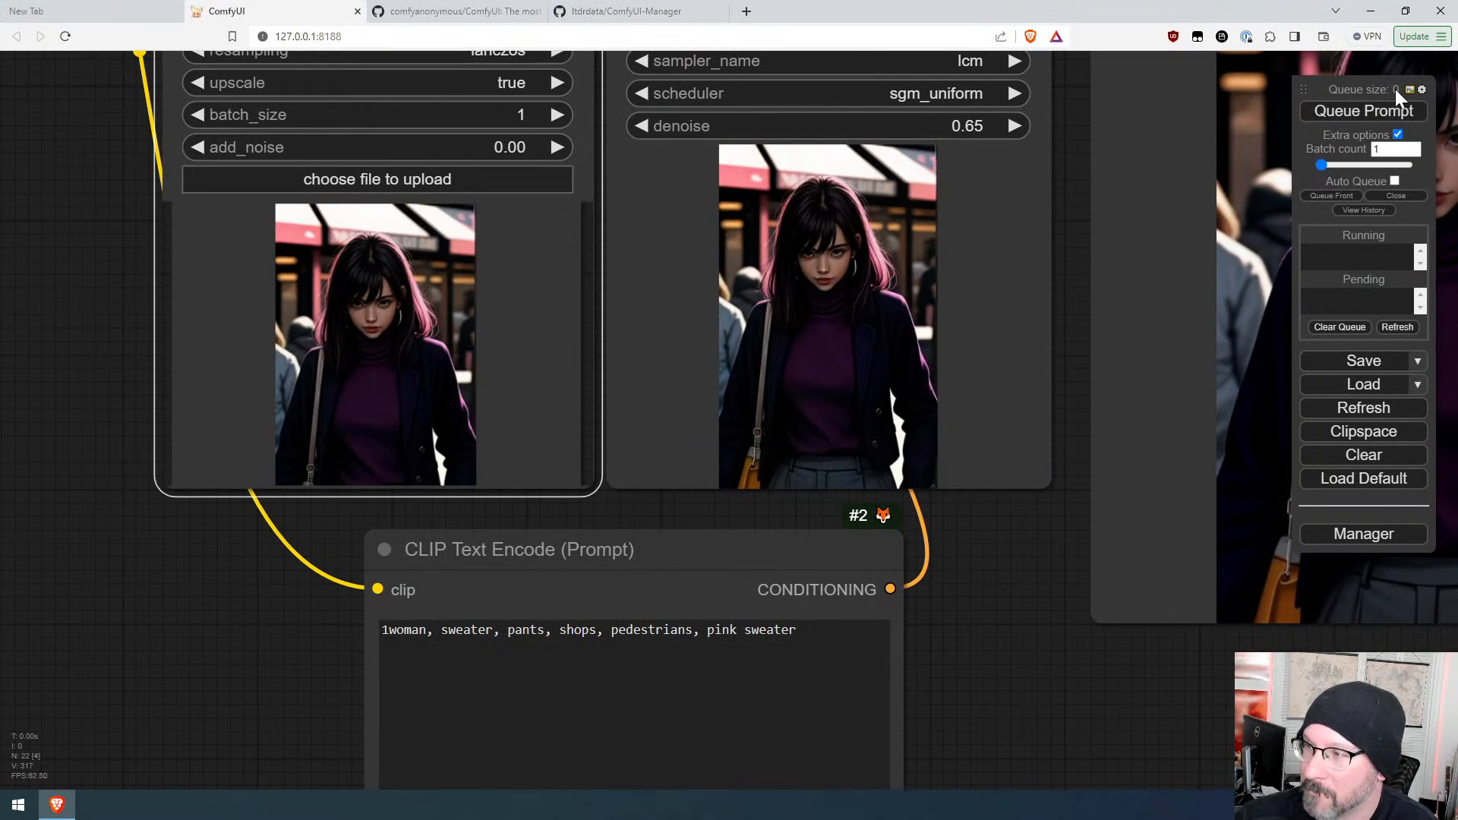
left_click(1364, 112)
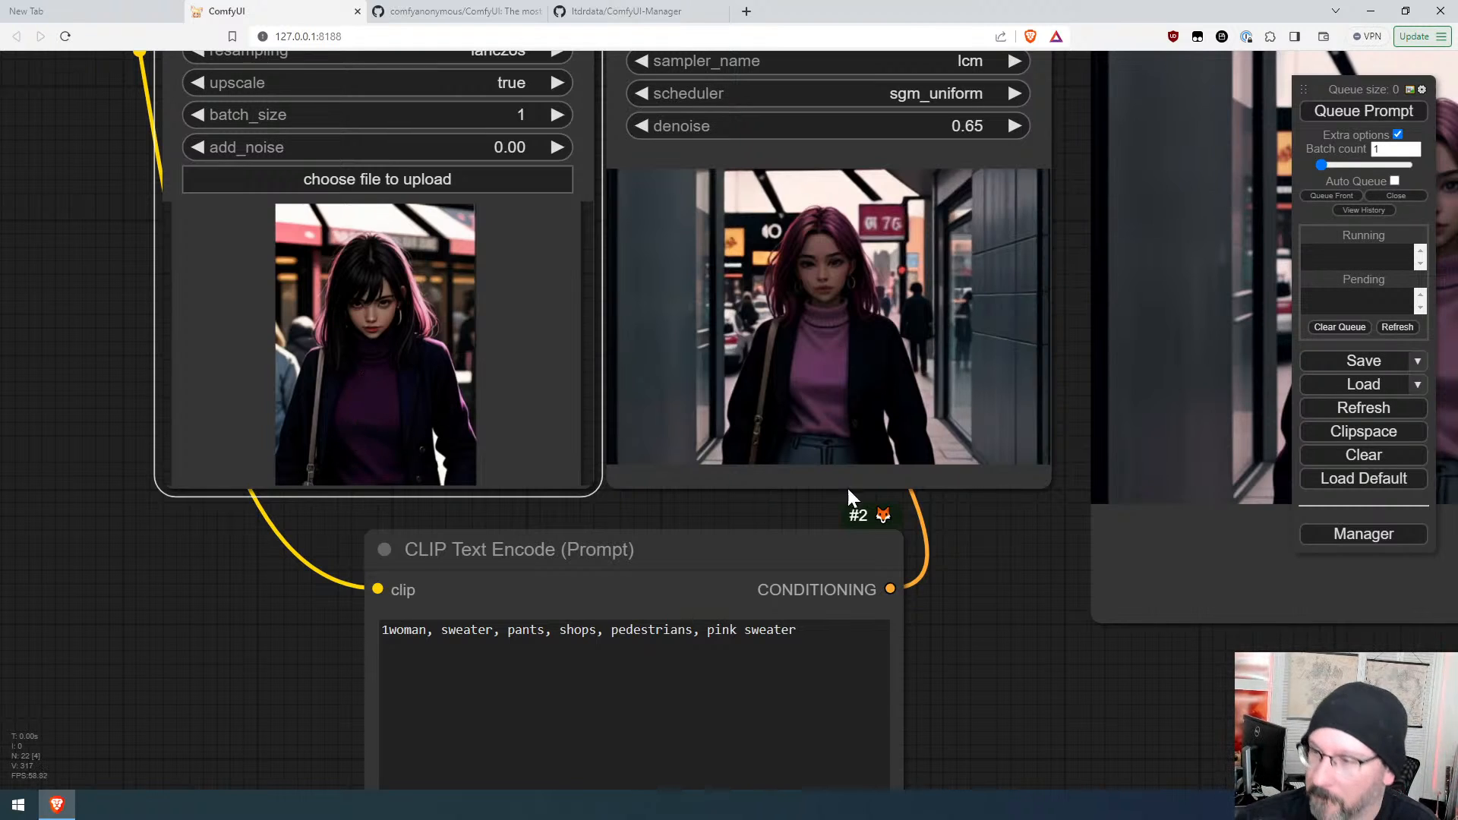
left_click(1356, 110)
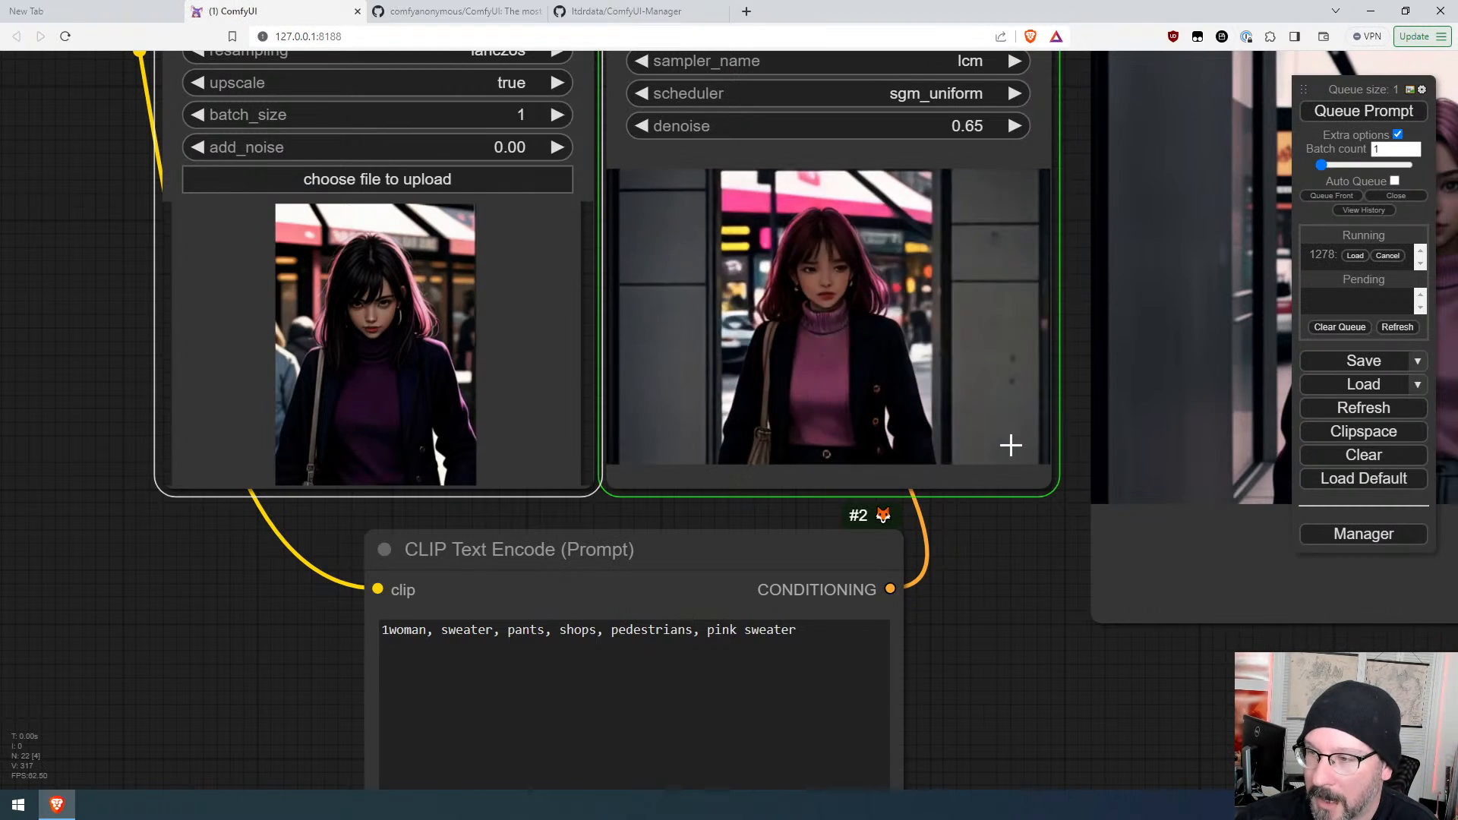
Step: Append ", blonde" to the positive prompt and queue the prompt twice
left_click(823, 634)
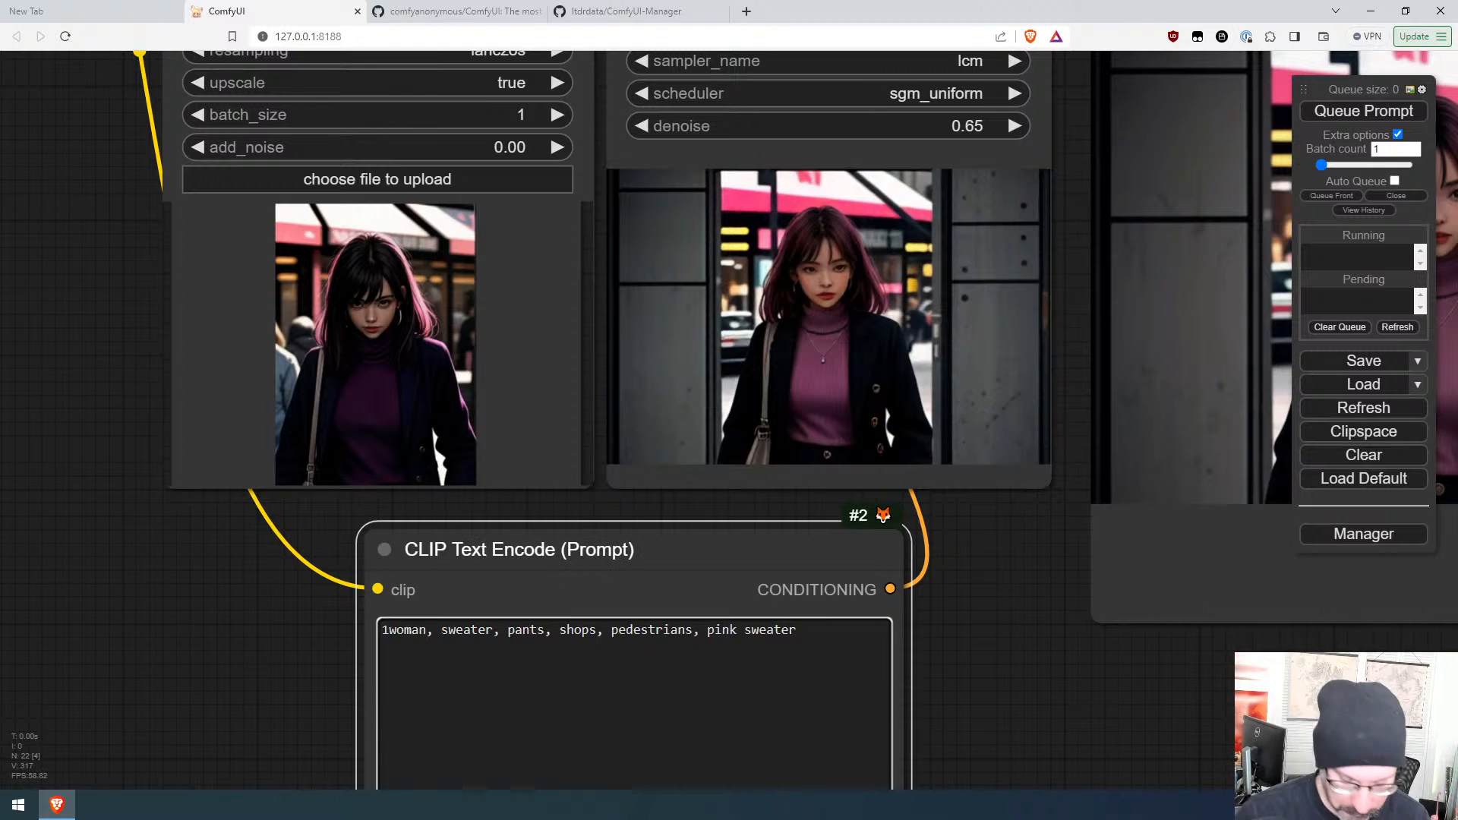
type(", blonde")
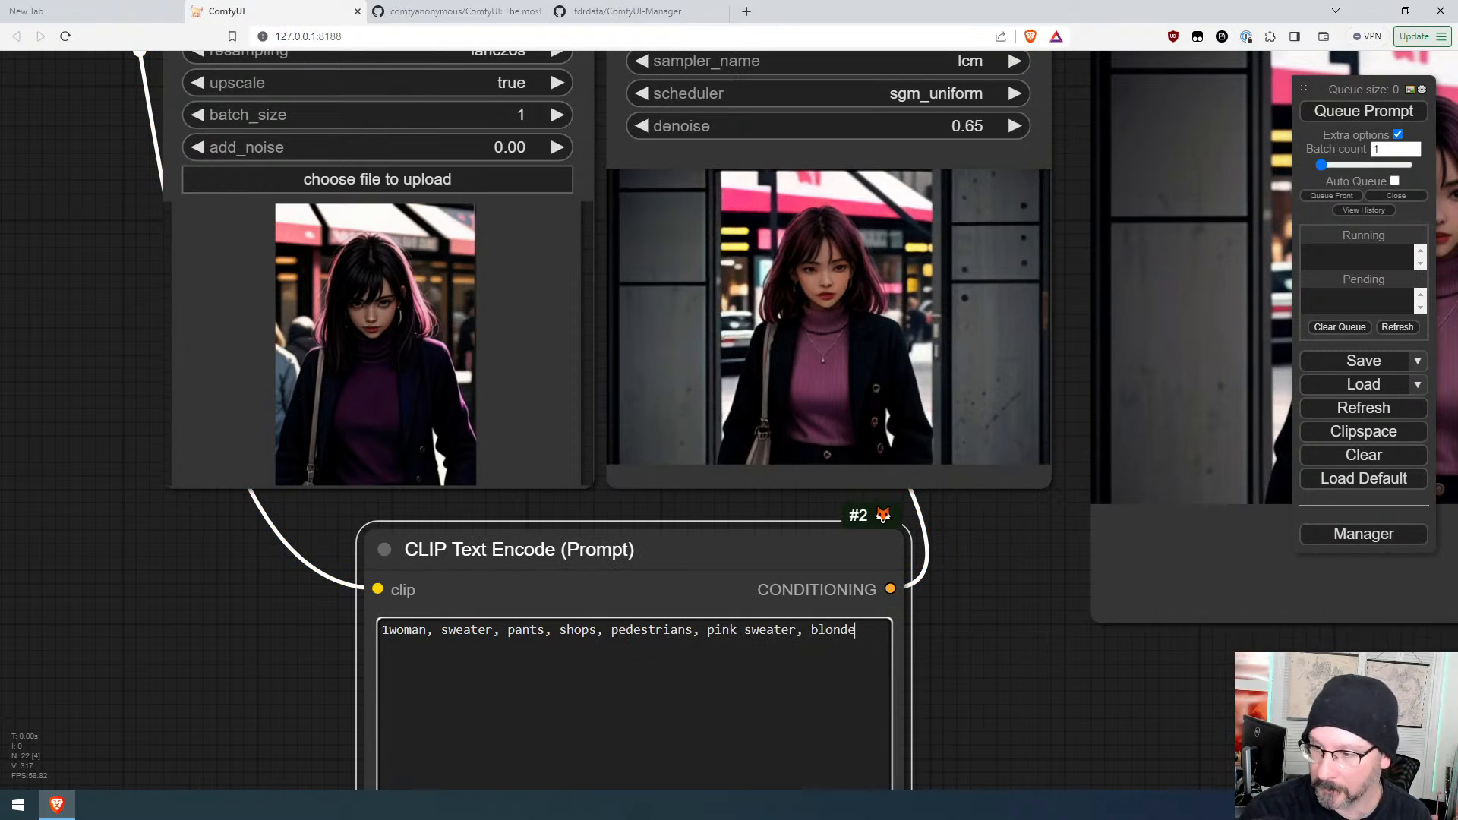
key("ctrl+Return")
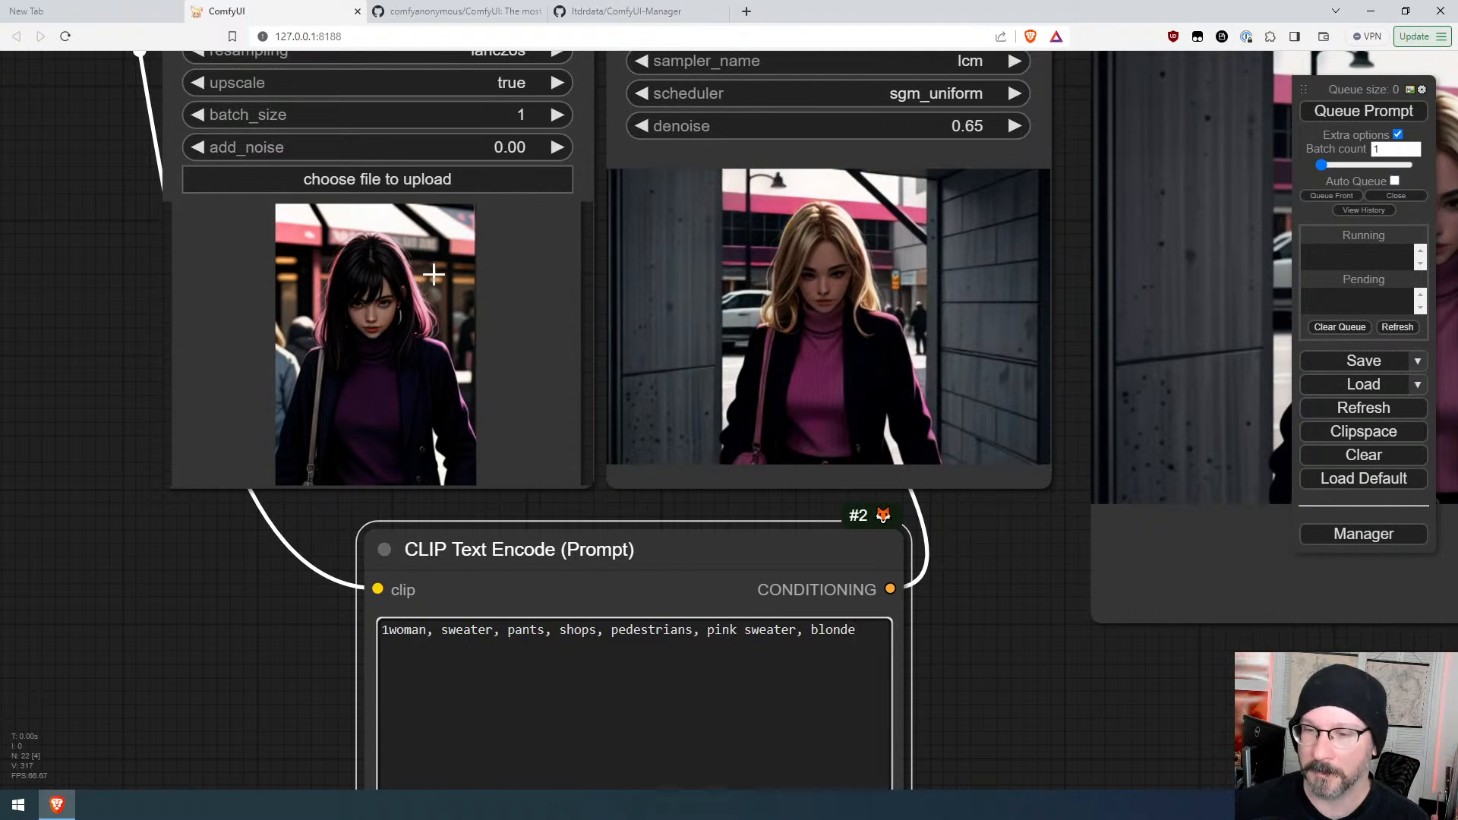
left_click(1351, 114)
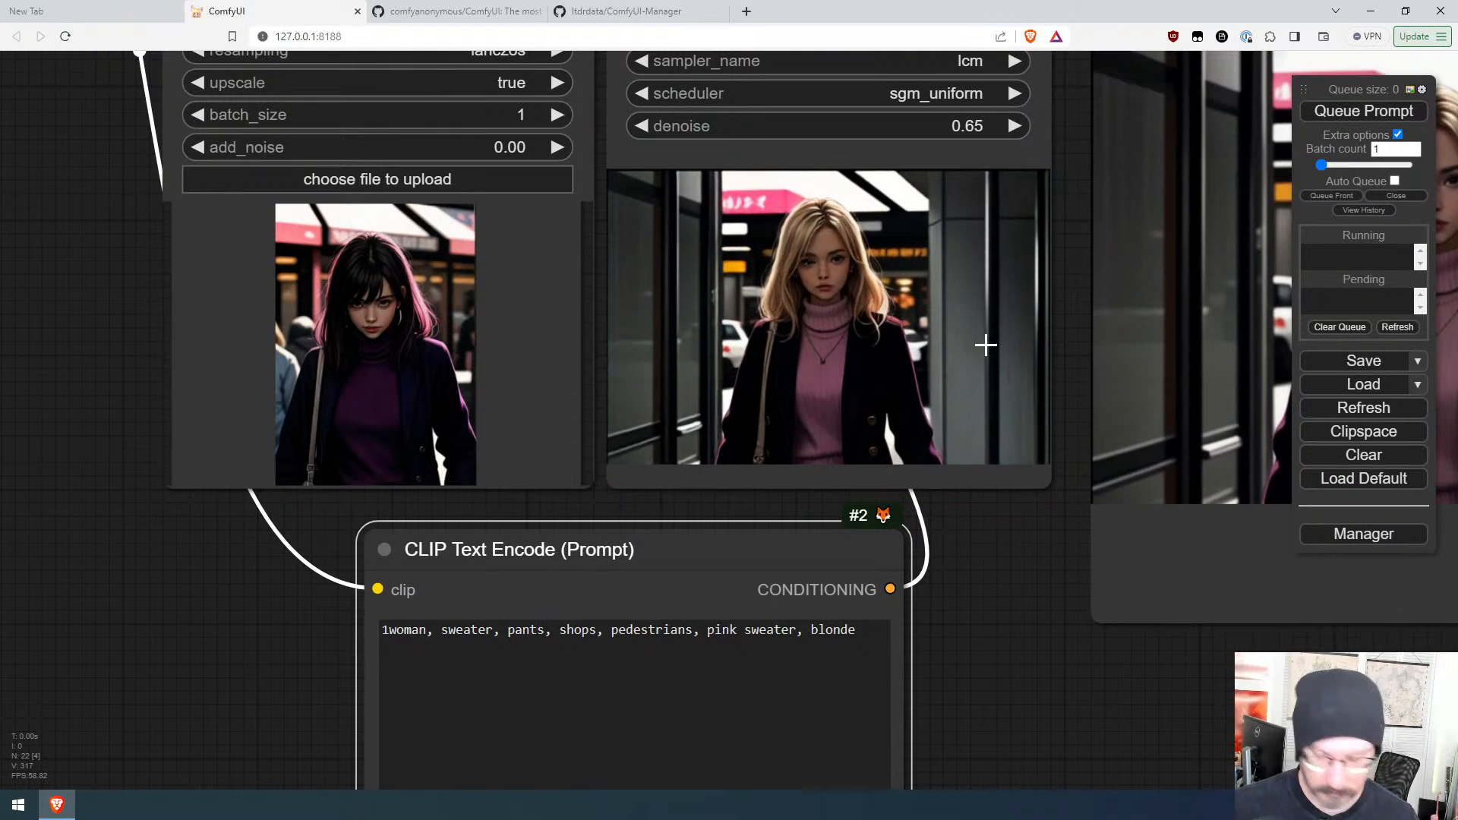
Step: Capture the blonde output image, paste it into the resize loader, and queue the prompt twice
key("super+shift+s")
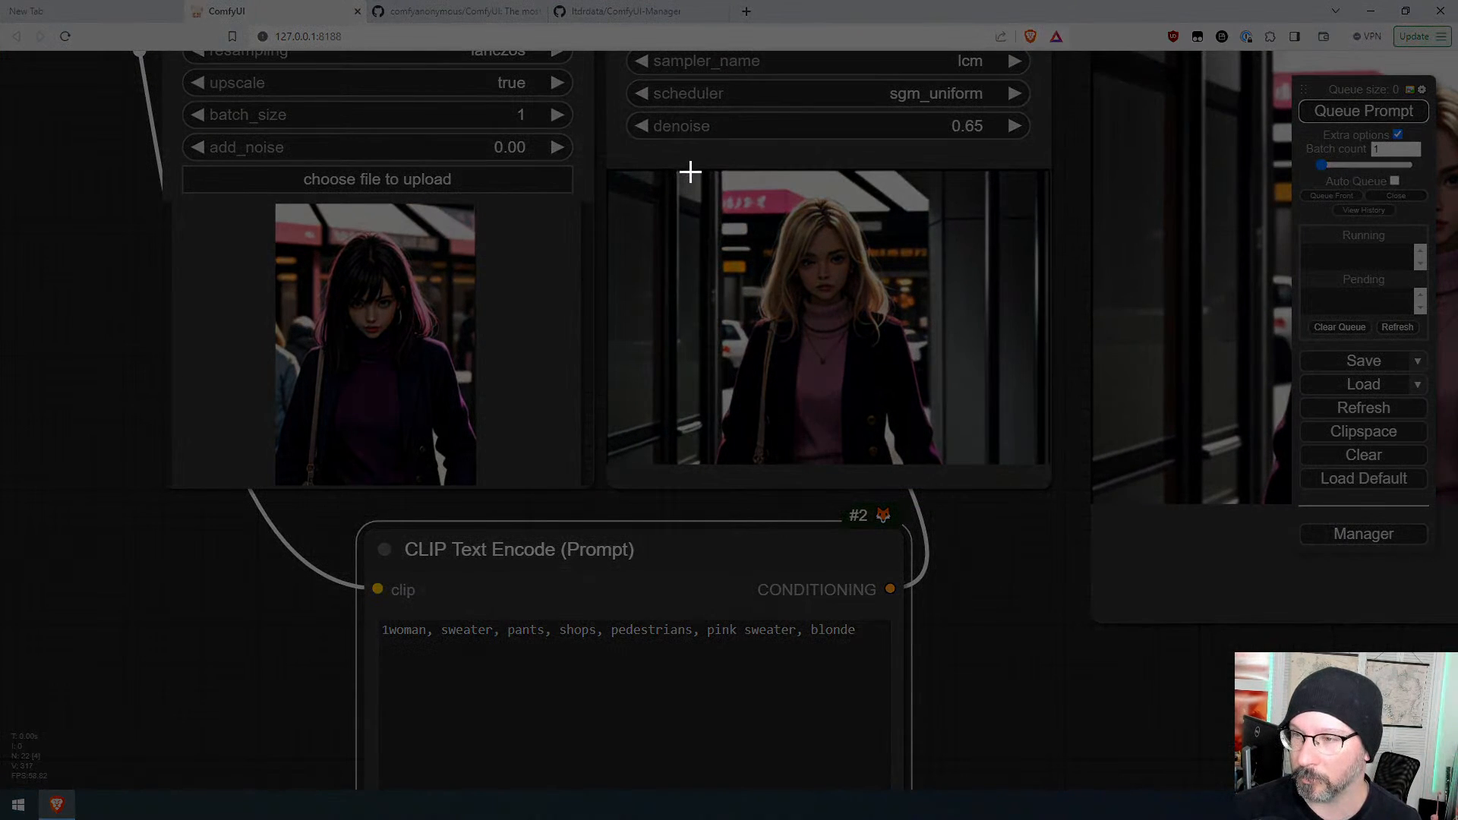
left_click_drag(690, 172, 944, 459)
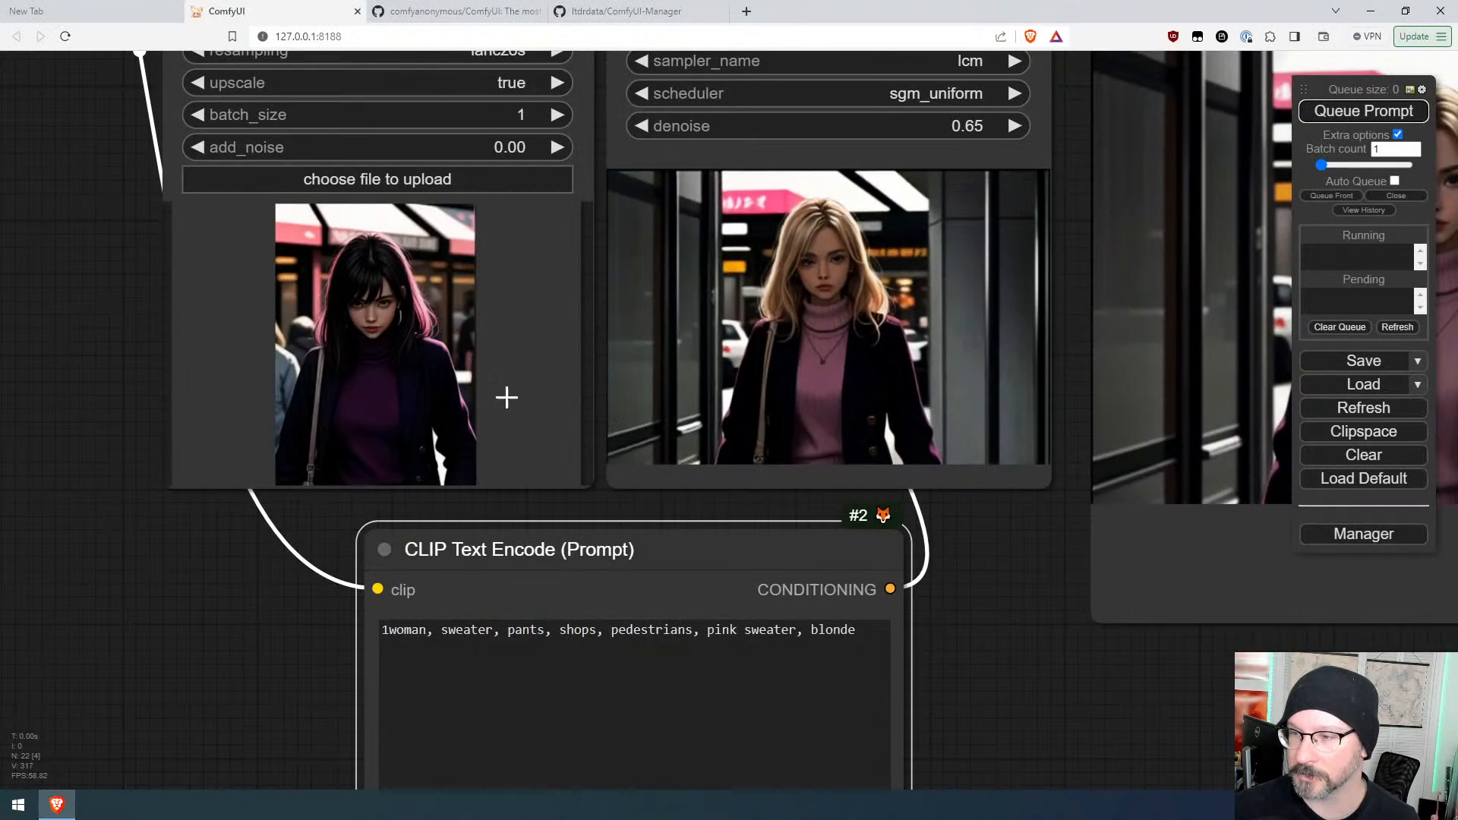
left_click(442, 351)
key("ctrl+v")
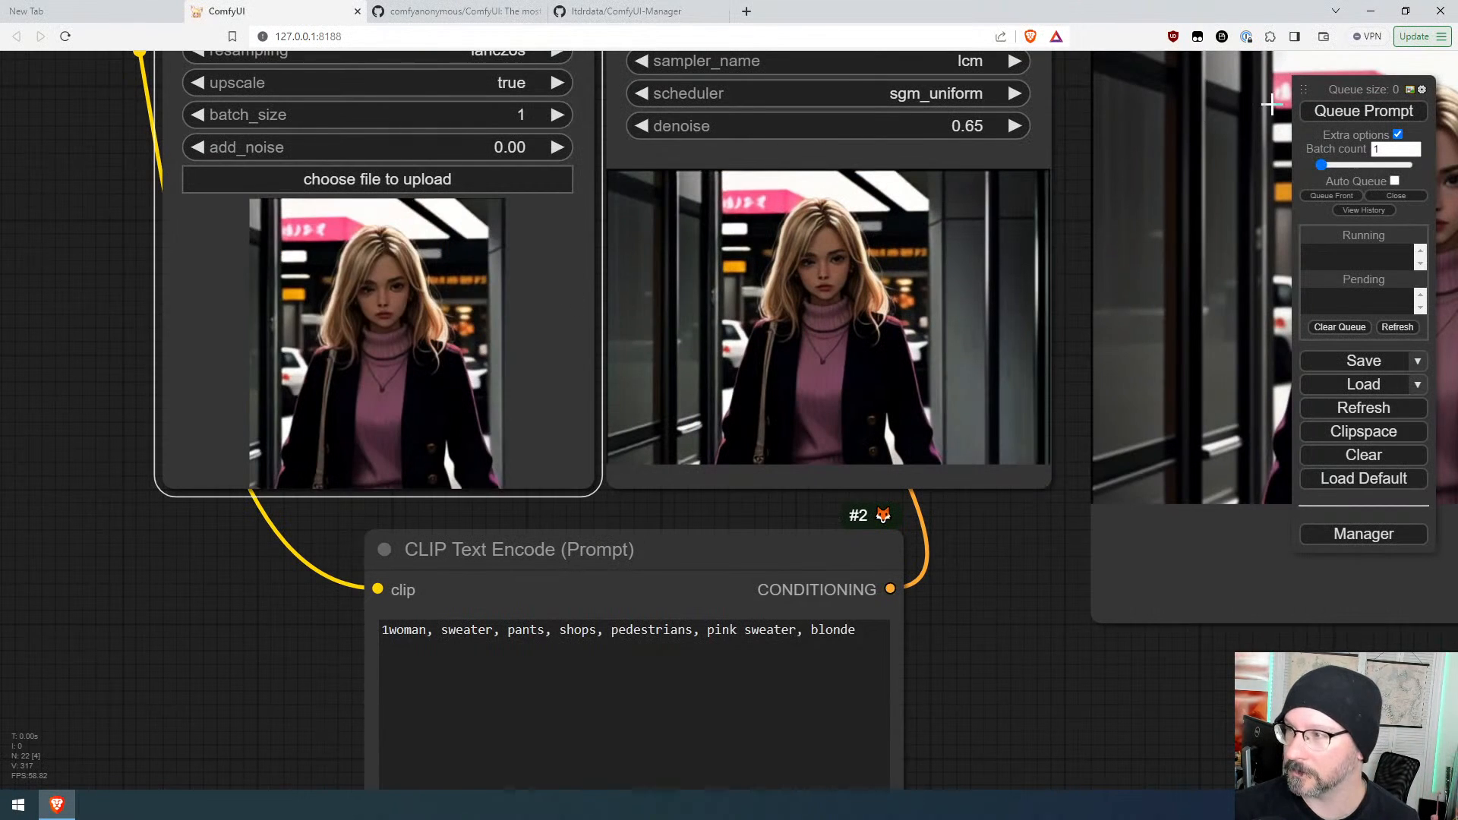
left_click(1340, 111)
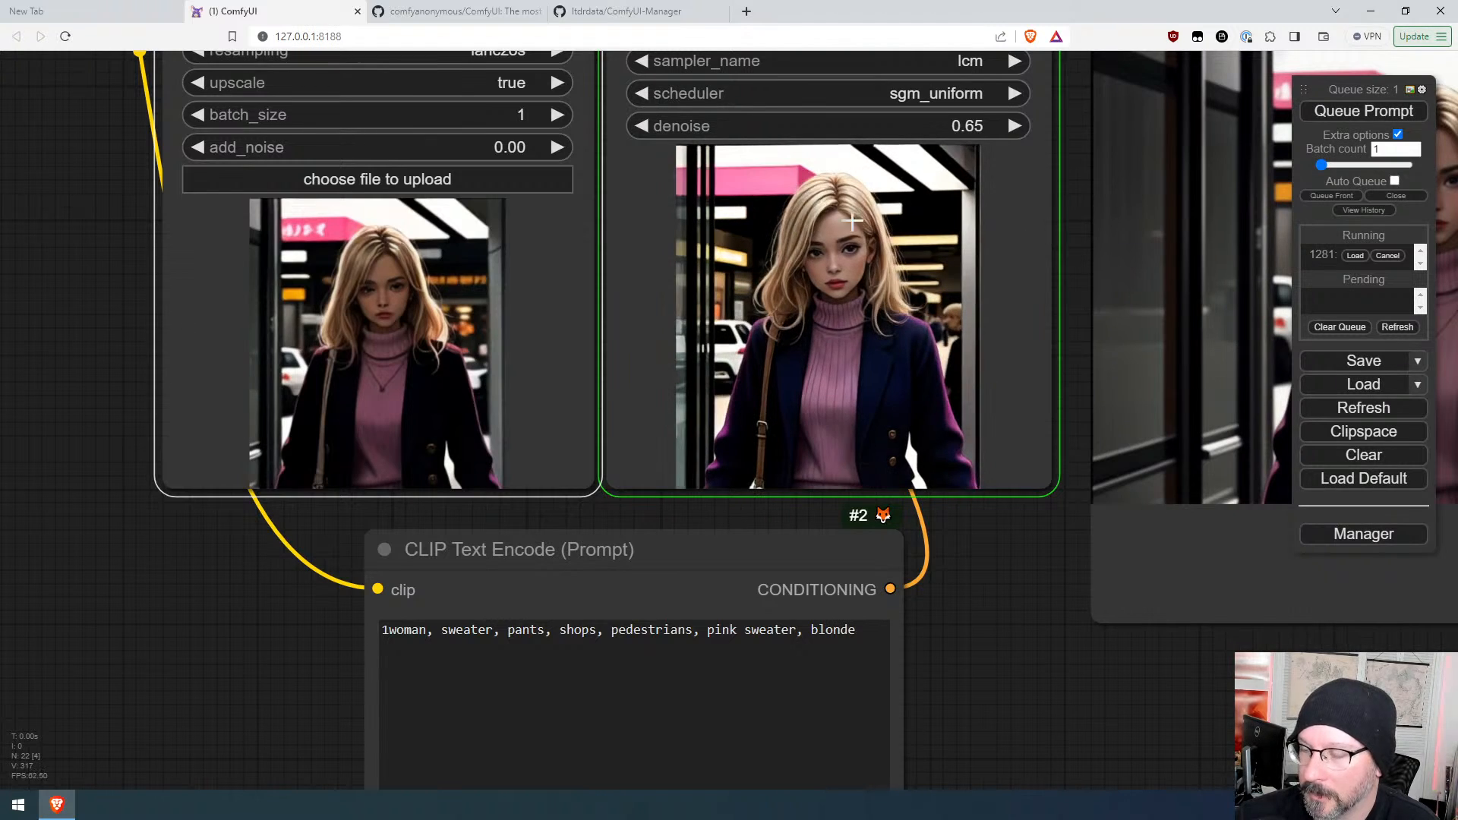
left_click(1386, 116)
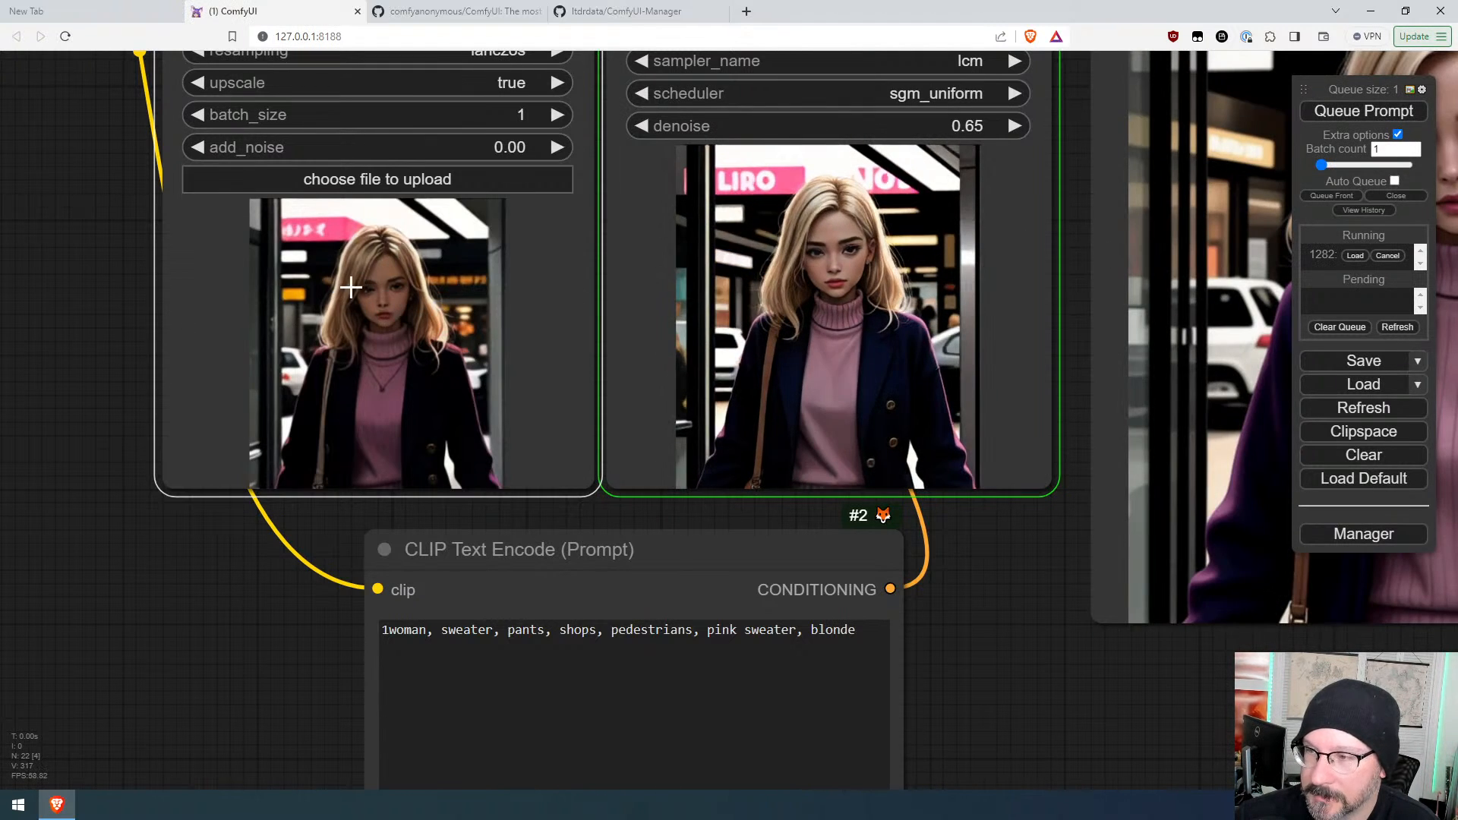
scroll(364, 292, "up", 4)
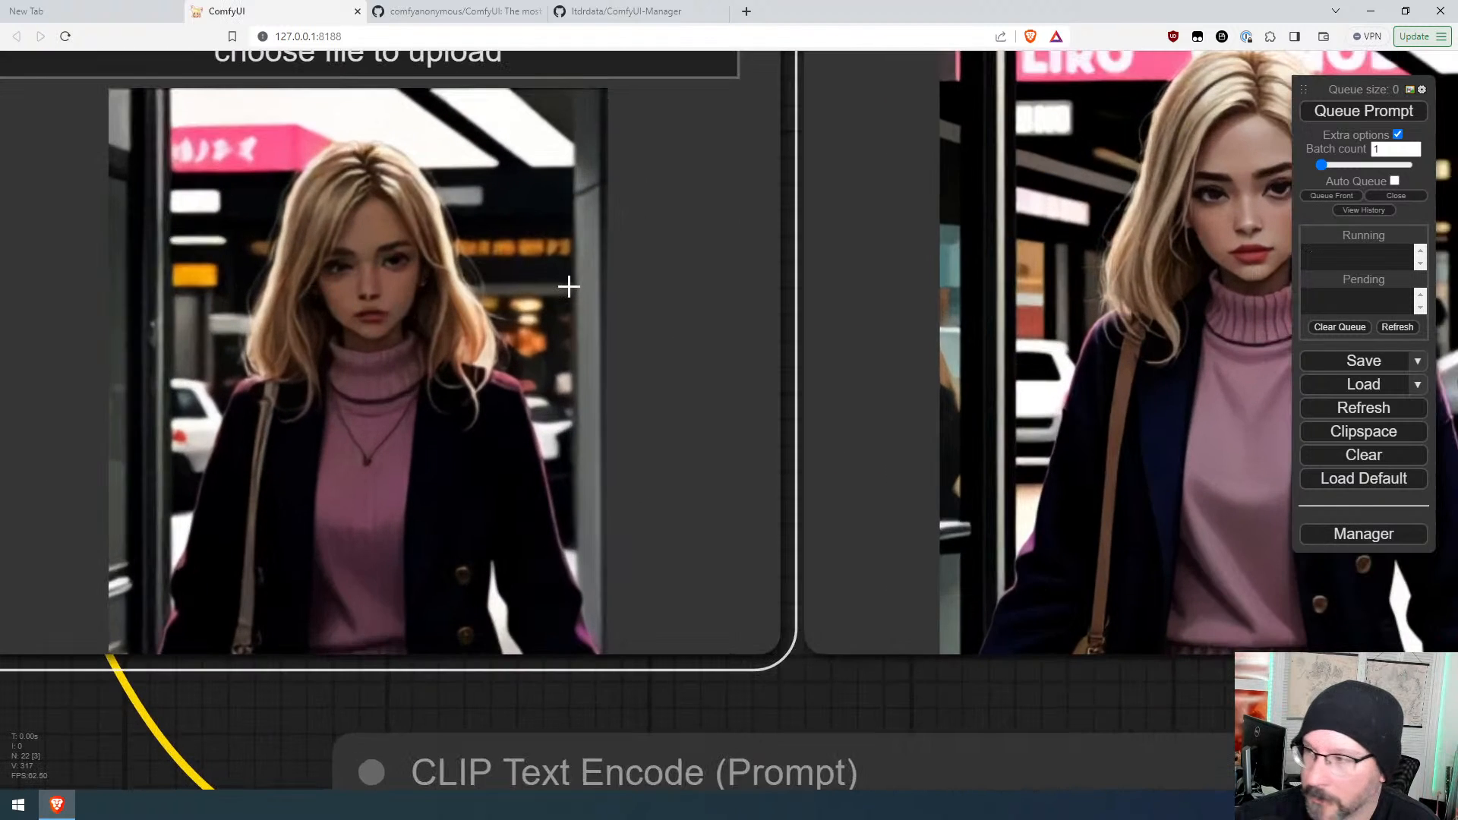
Step: Capture the current output image with a screen snip, paste it into the resize loader, and queue the prompt
scroll(570, 289, "down", 2)
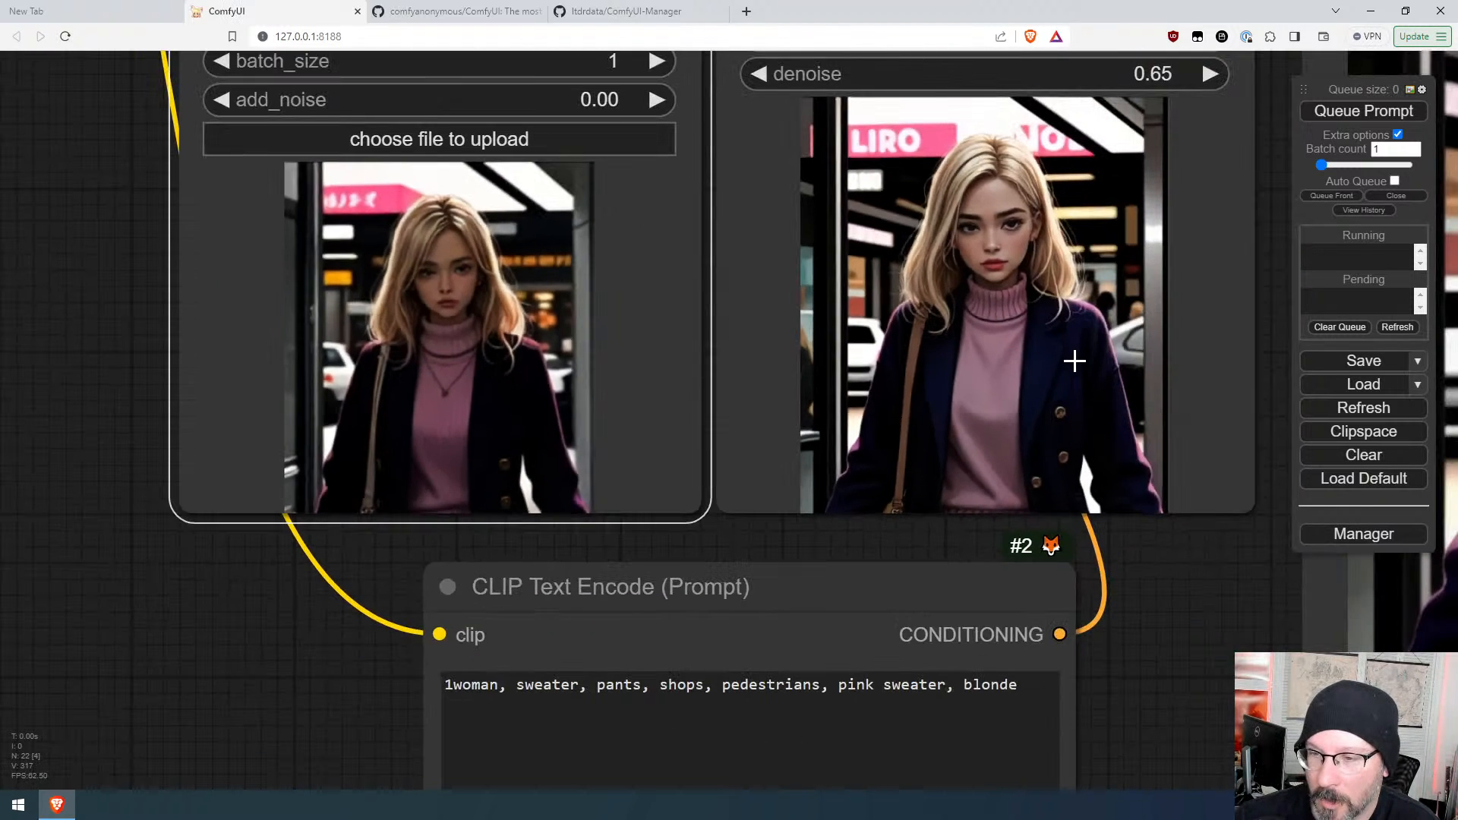
scroll(1074, 361, "down", 3)
left_click_drag(1141, 527, 847, 576)
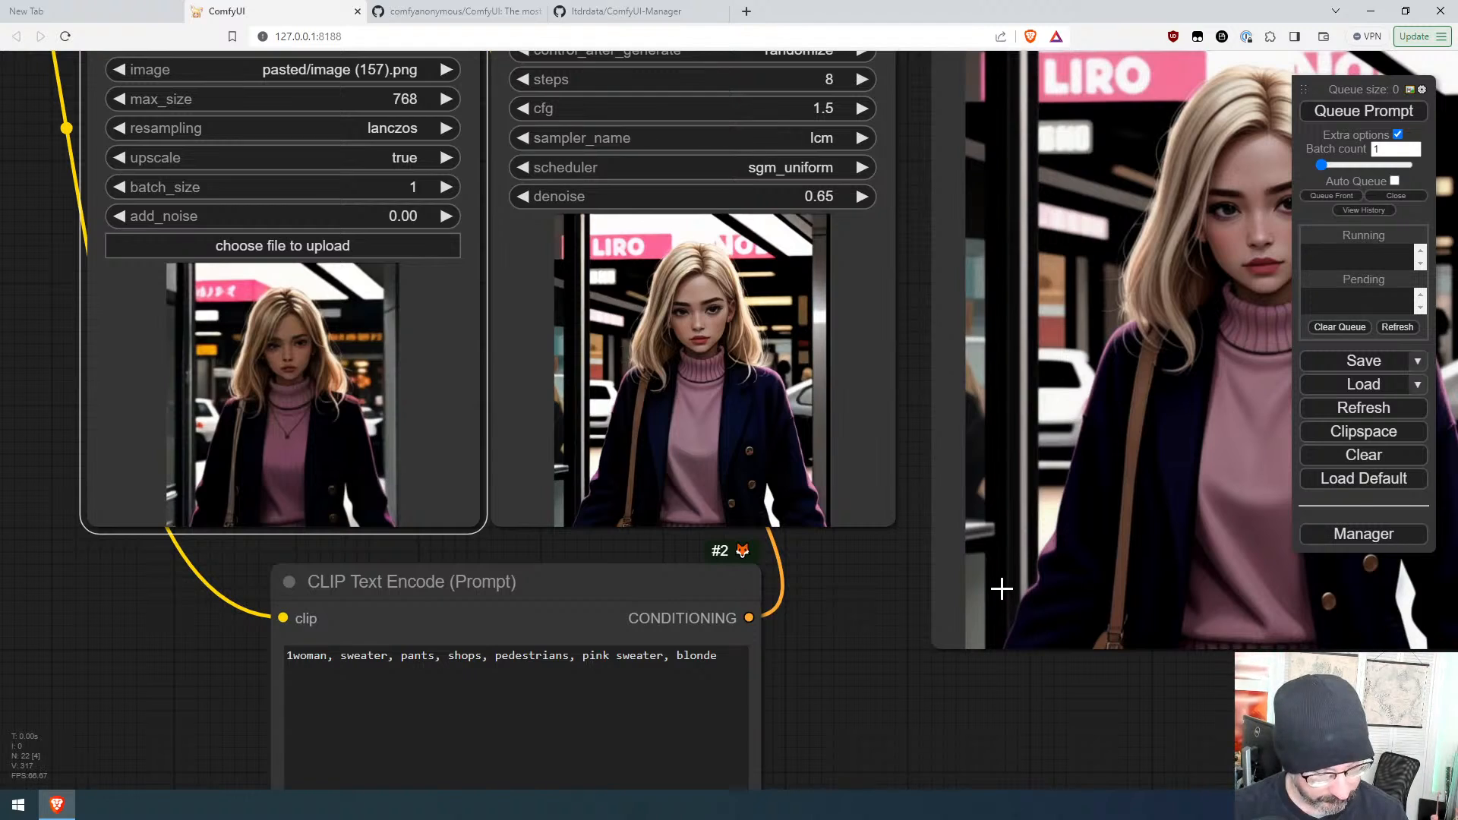
key("super+shift+s")
left_click_drag(555, 214, 1016, 529)
key("ctrl+v")
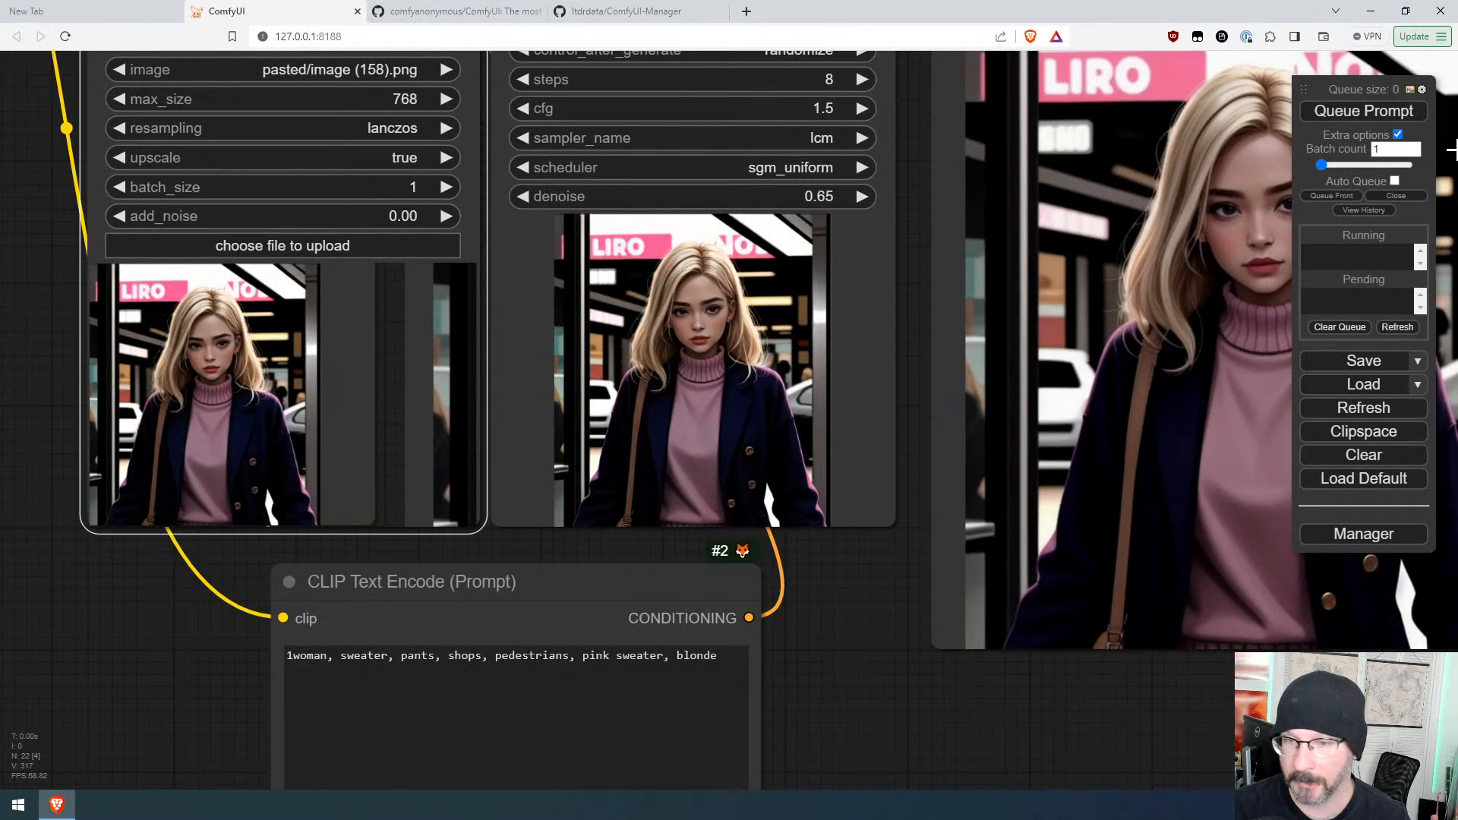
left_click(1389, 112)
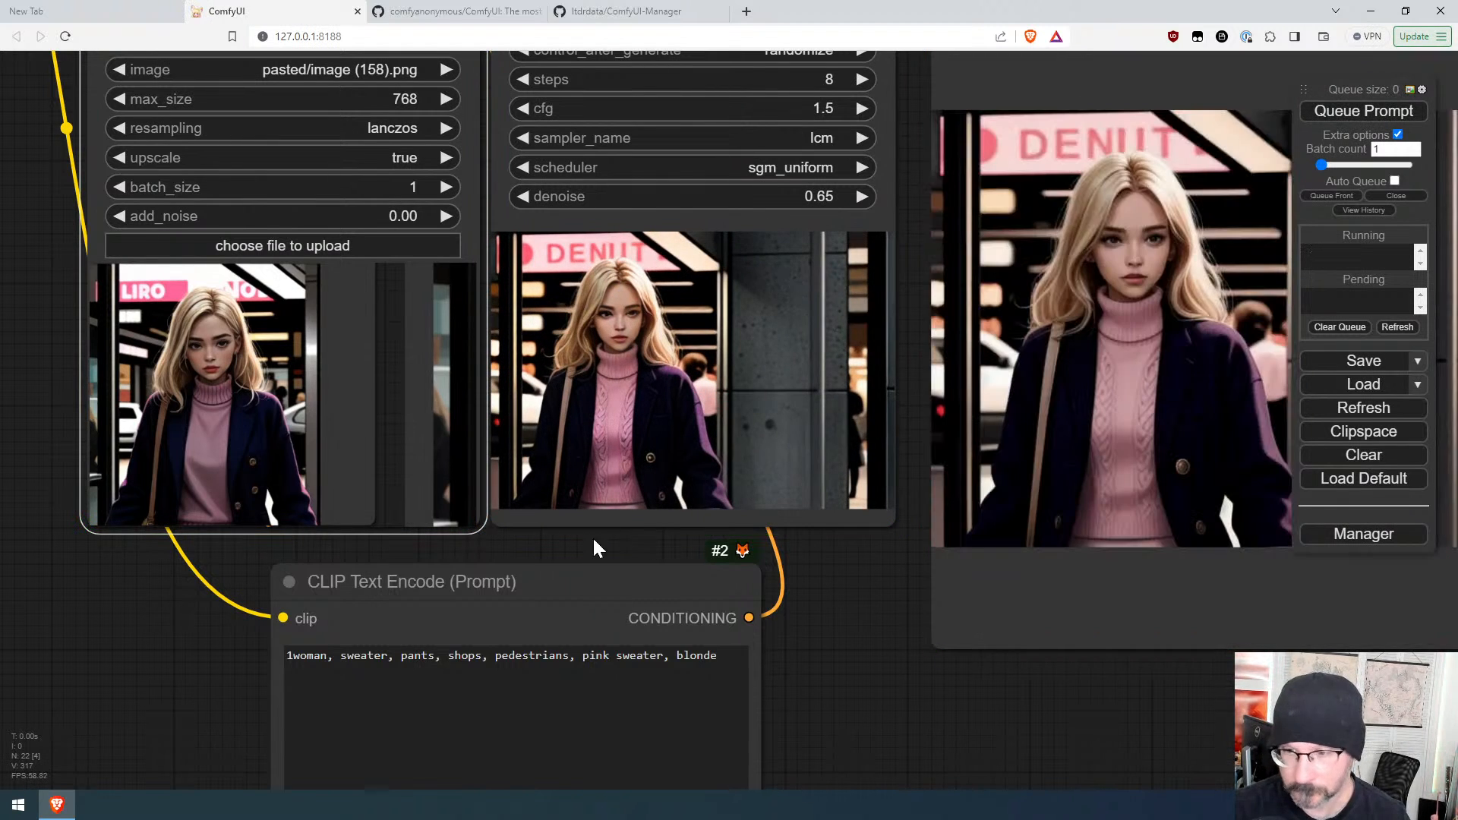
Step: Append ", shops, pedestrians" to the positive prompt and queue it
left_click(726, 662)
type(", ")
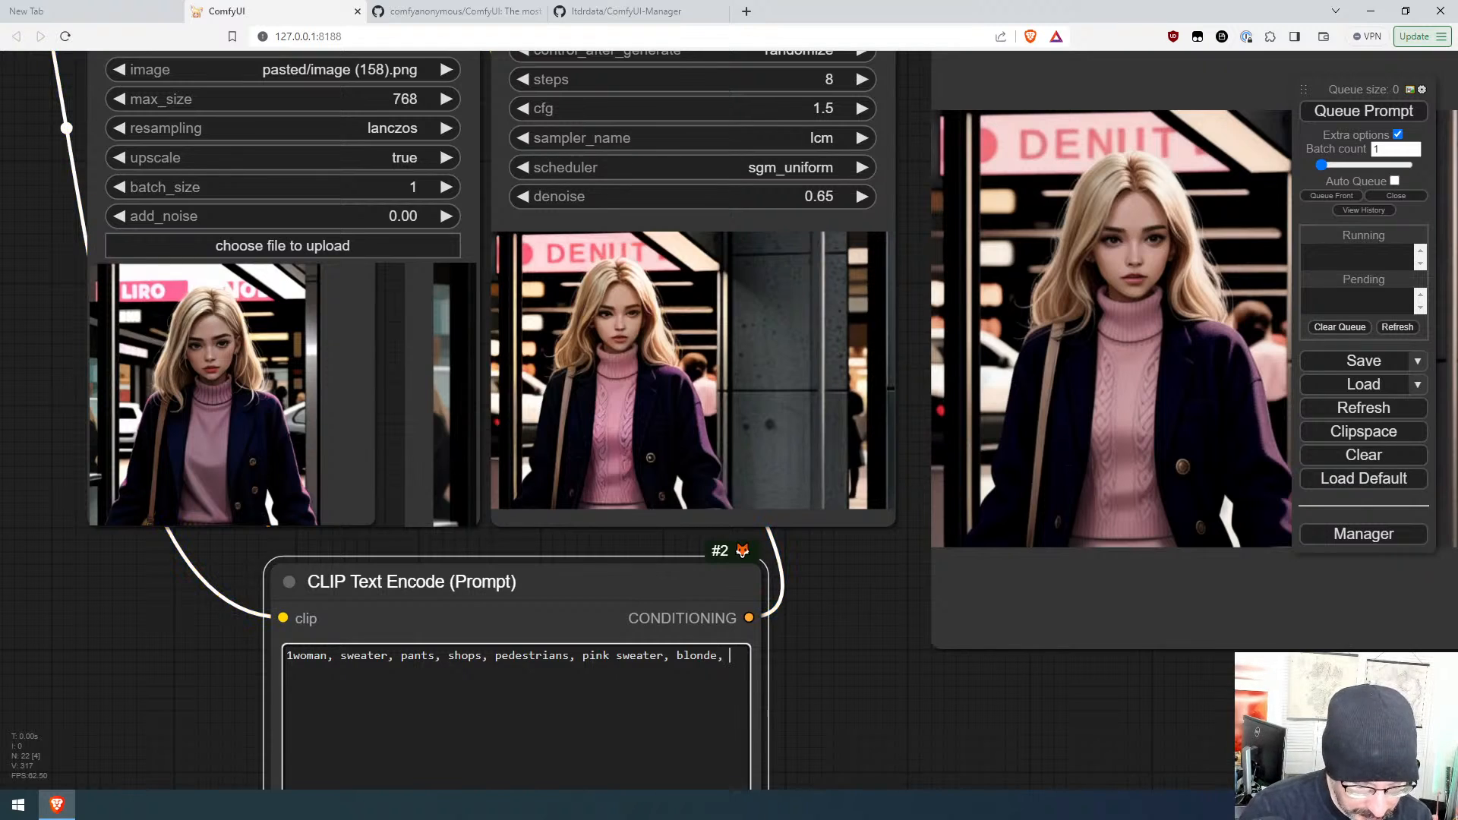
type("shops,")
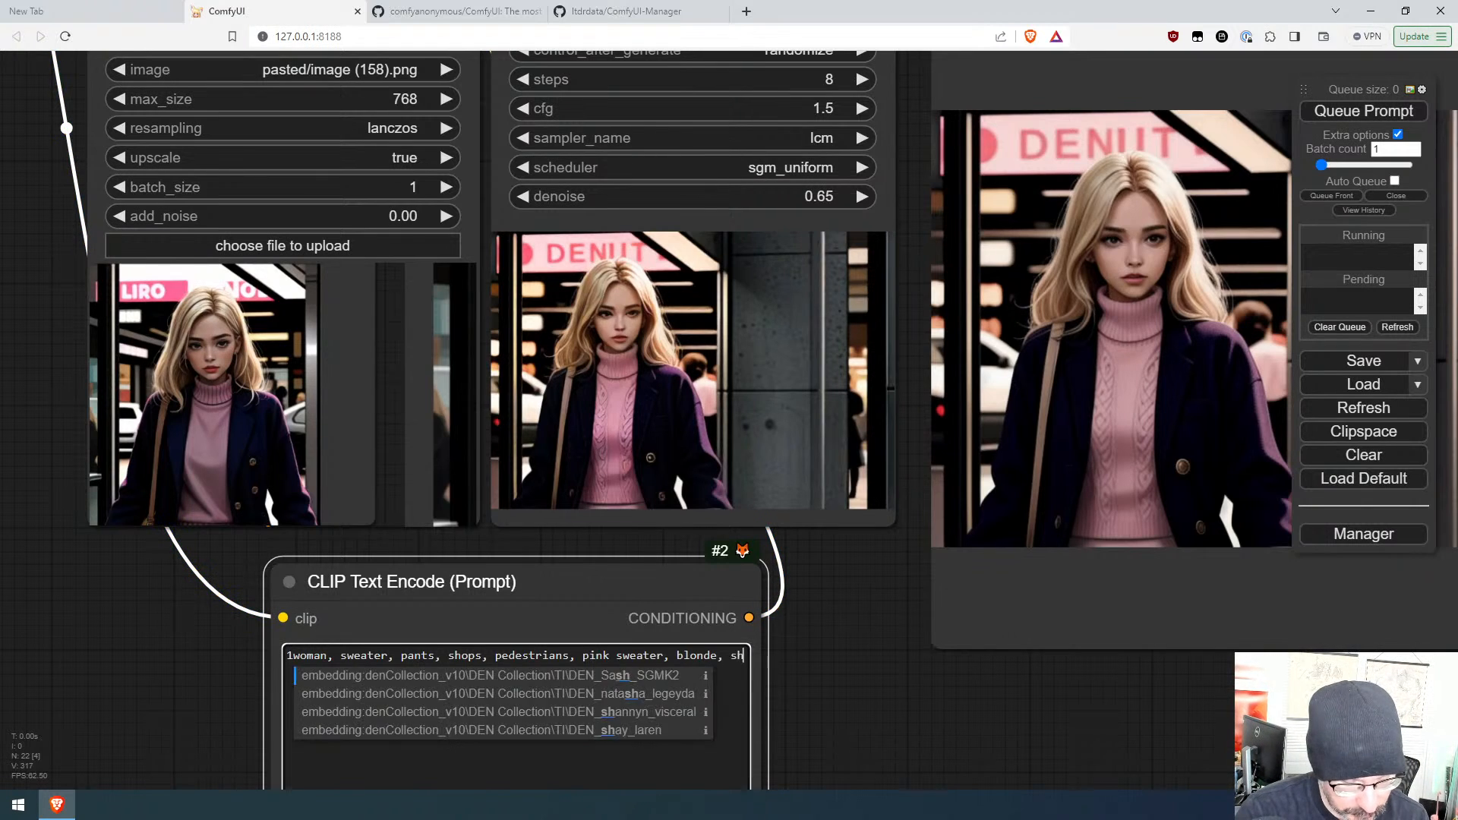
type(" pedest")
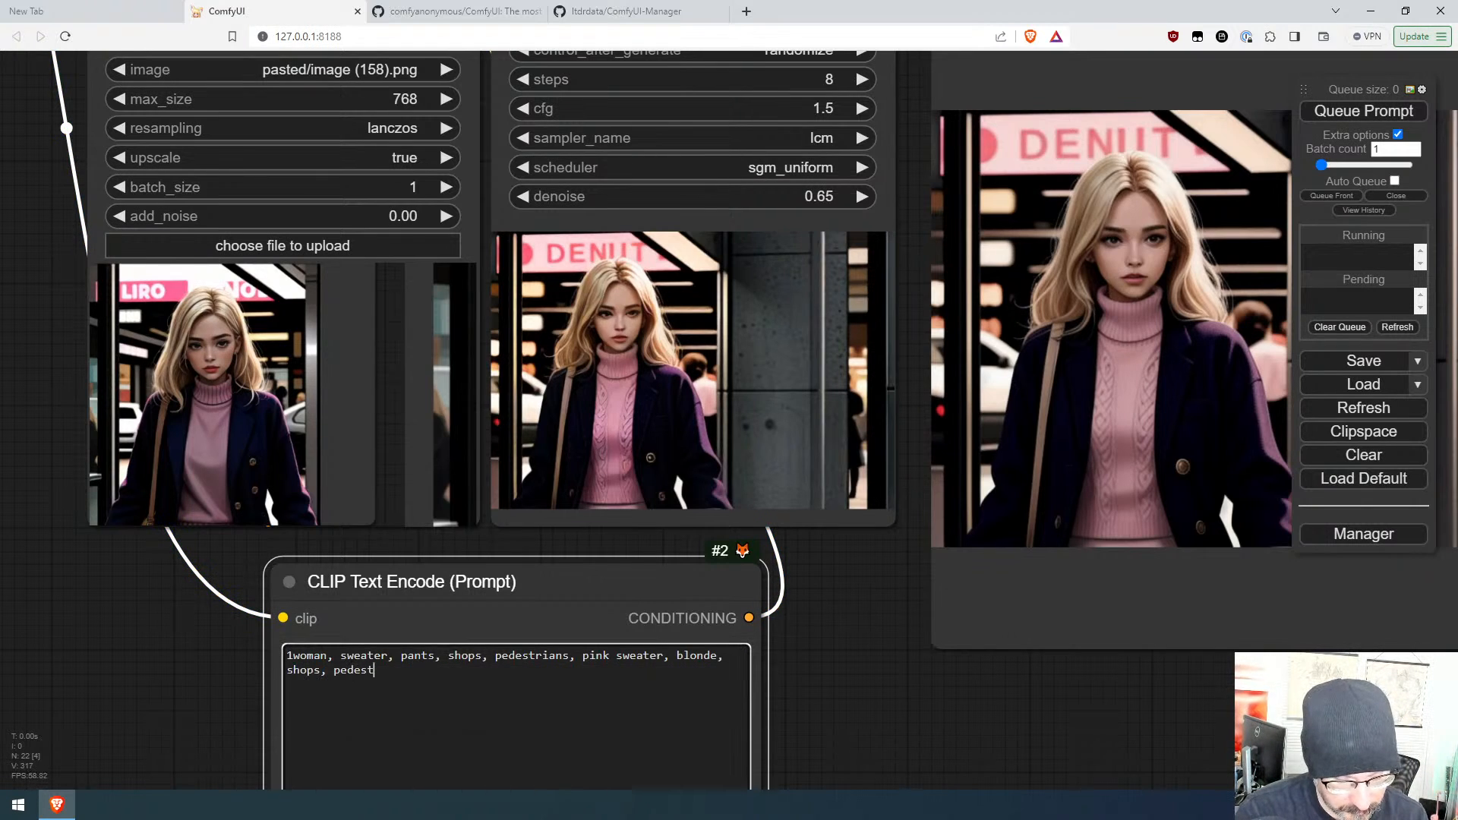
type("rians")
key("ctrl+Return")
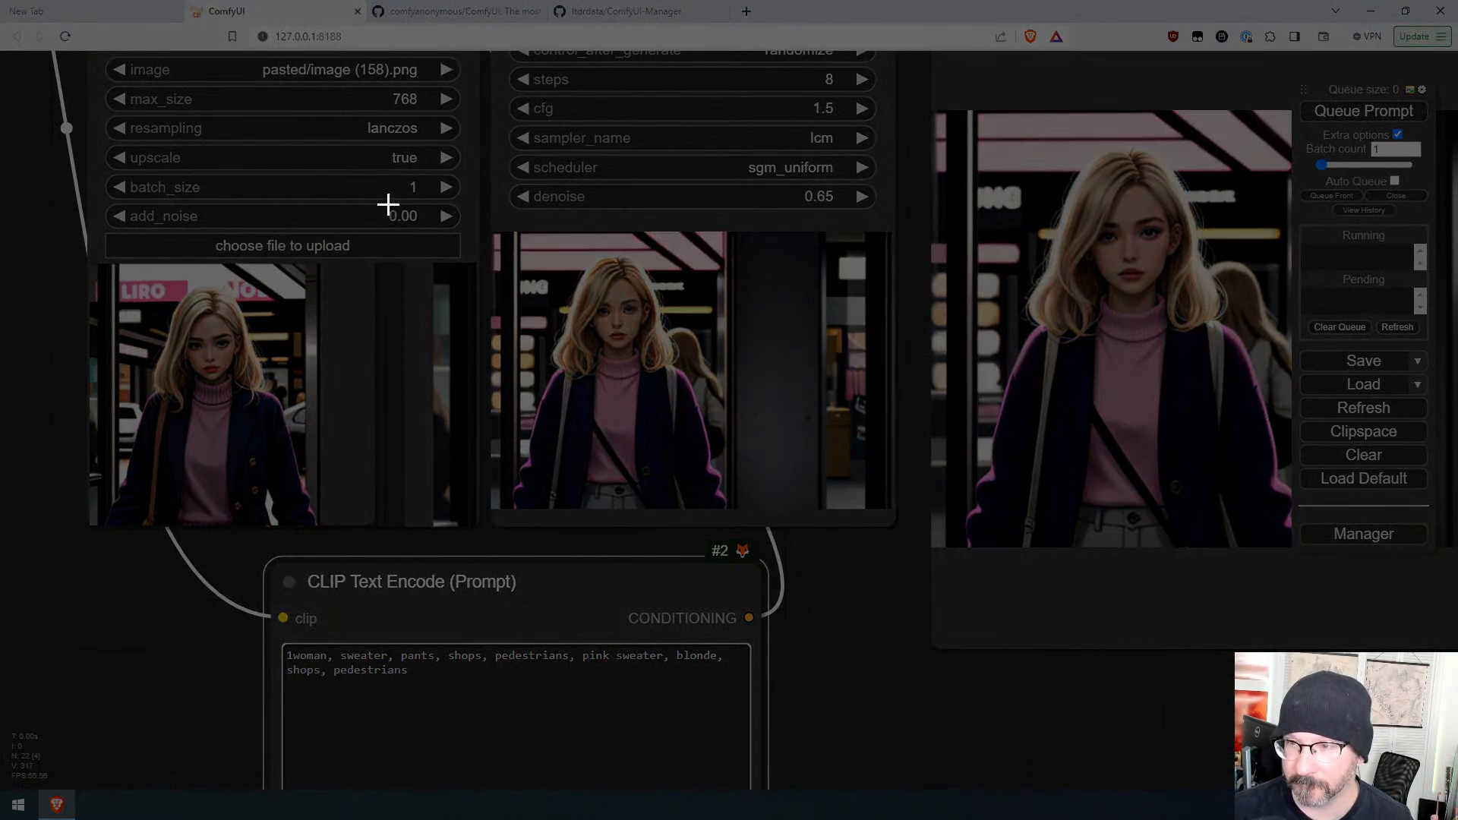
Step: Paste a fresh screen capture into the resize loader and queue the prompt
left_click_drag(377, 200, 870, 593)
key("ctrl+v")
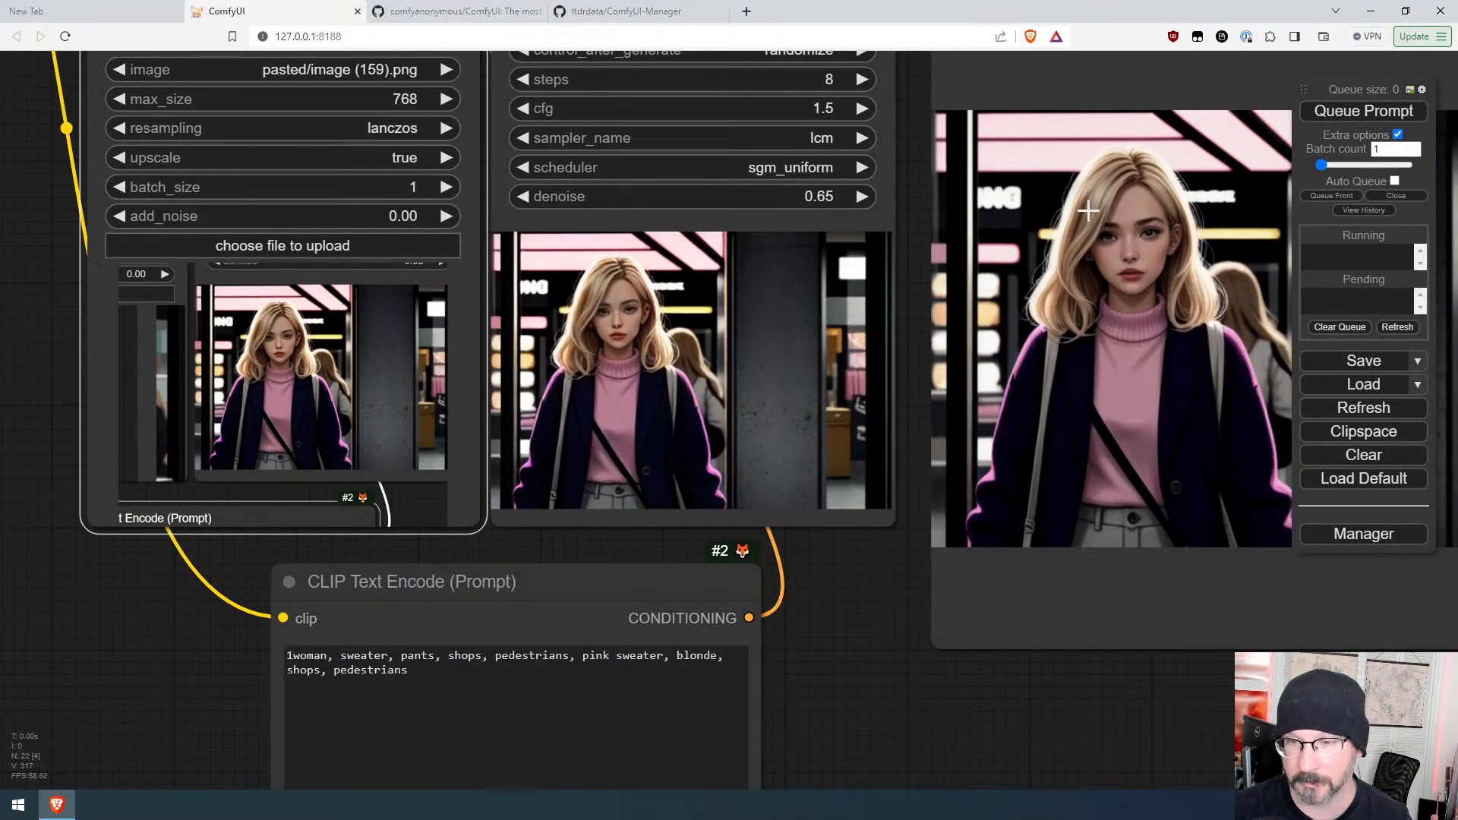
left_click(1380, 114)
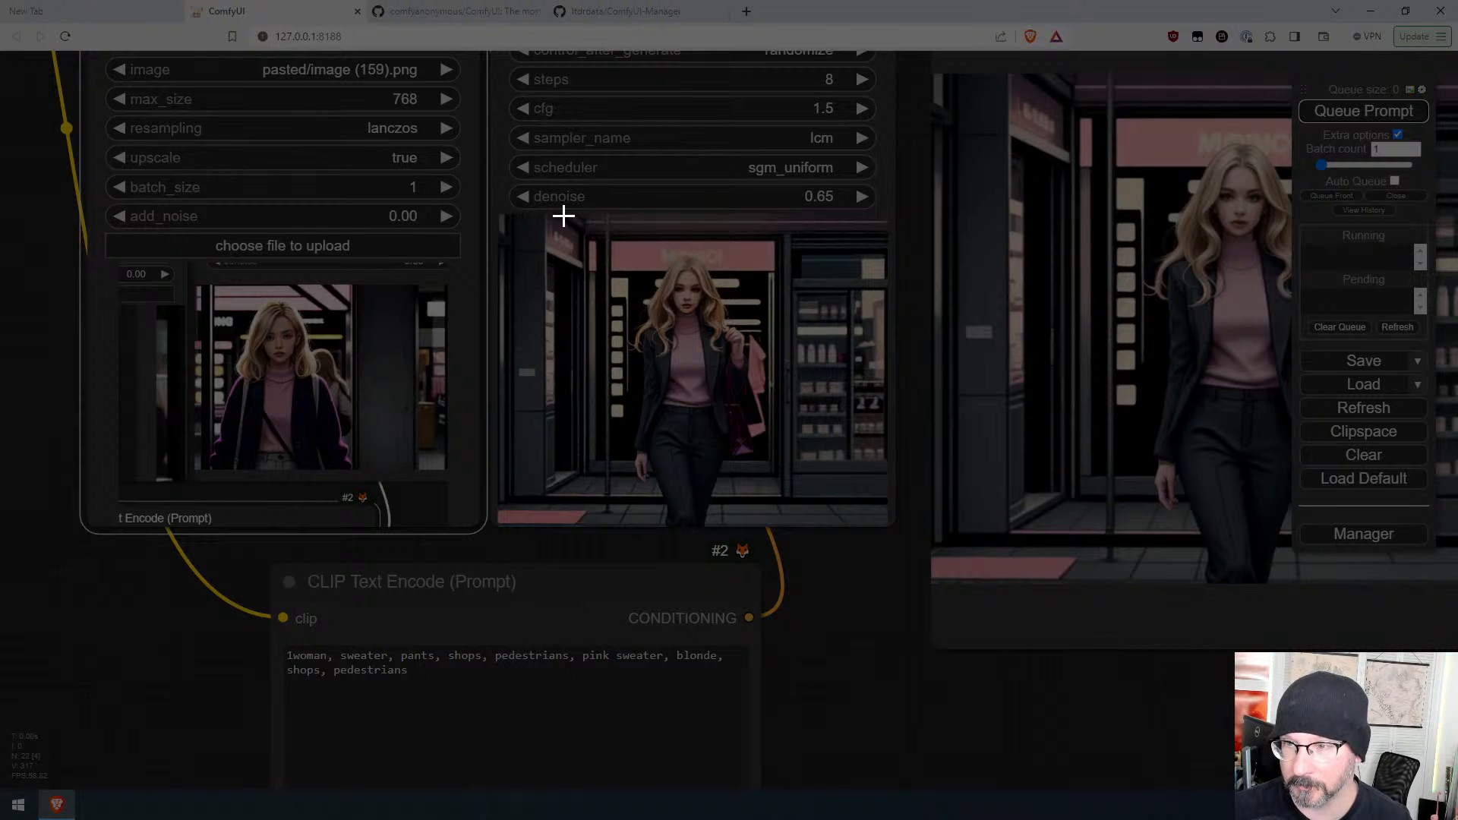
Step: Snip the new output image into the resize loader twice, queueing the prompt after each paste
left_click_drag(567, 215, 794, 525)
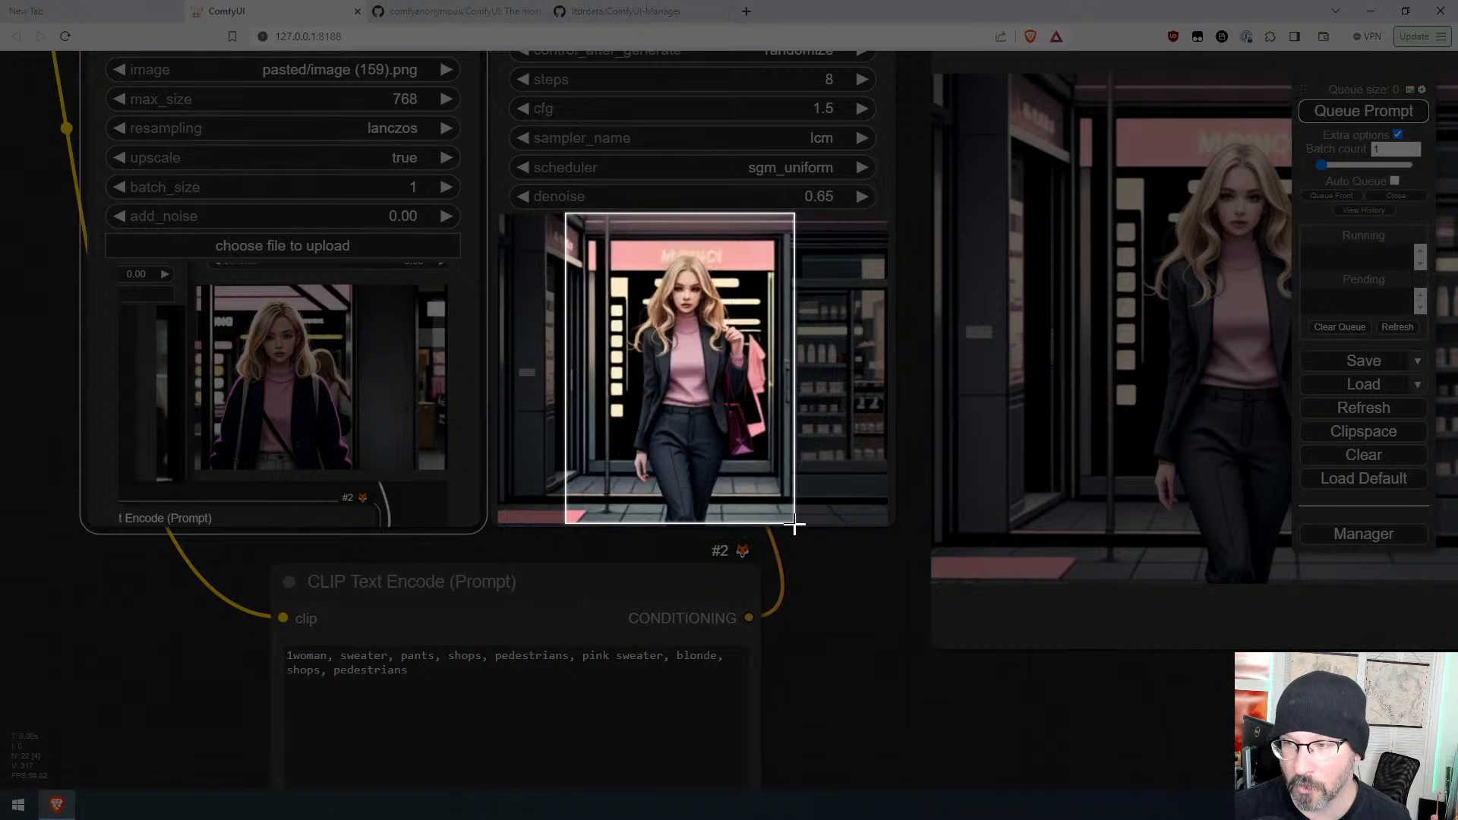
key("ctrl+v")
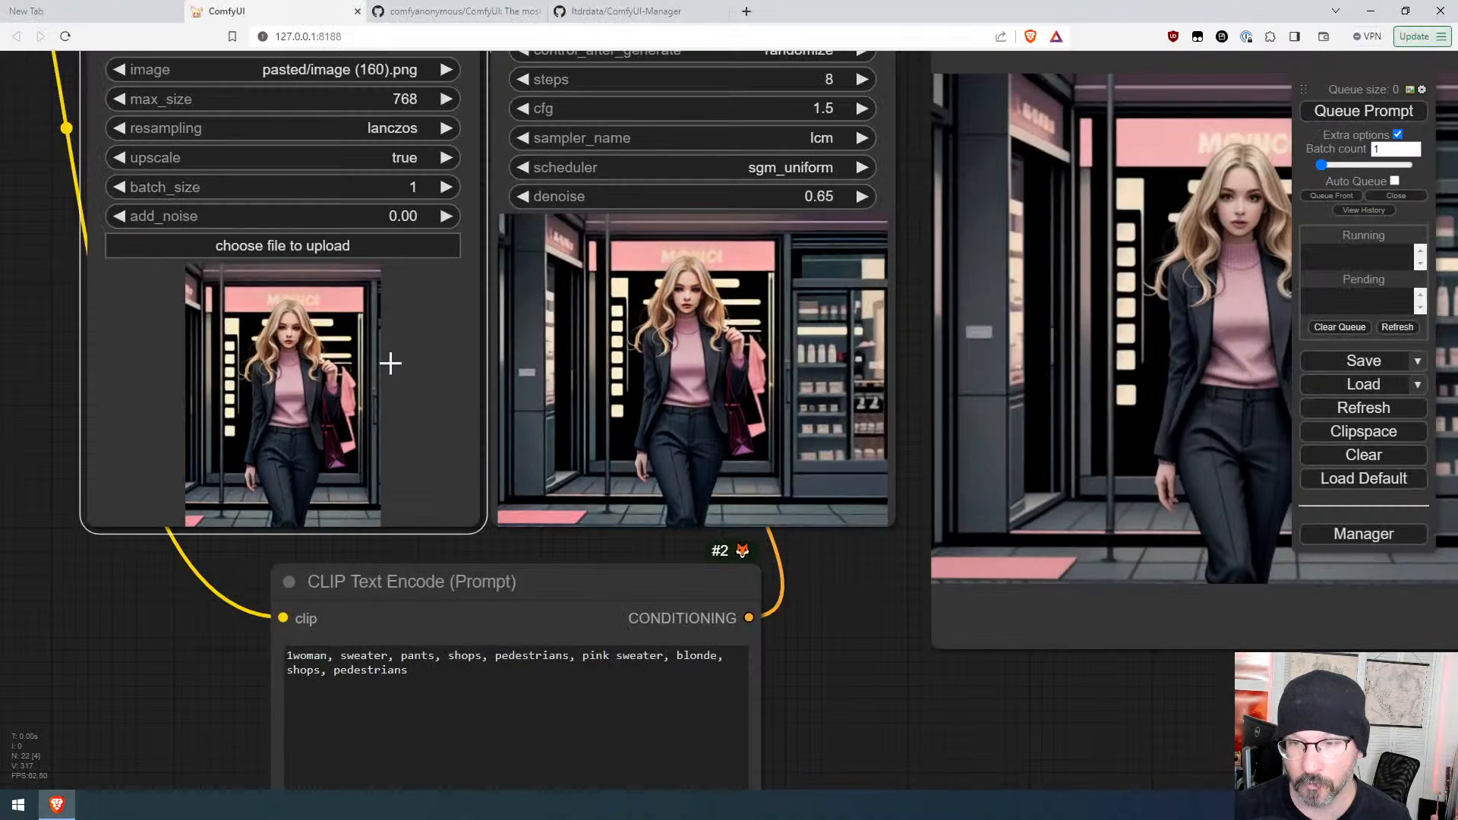
left_click(1379, 115)
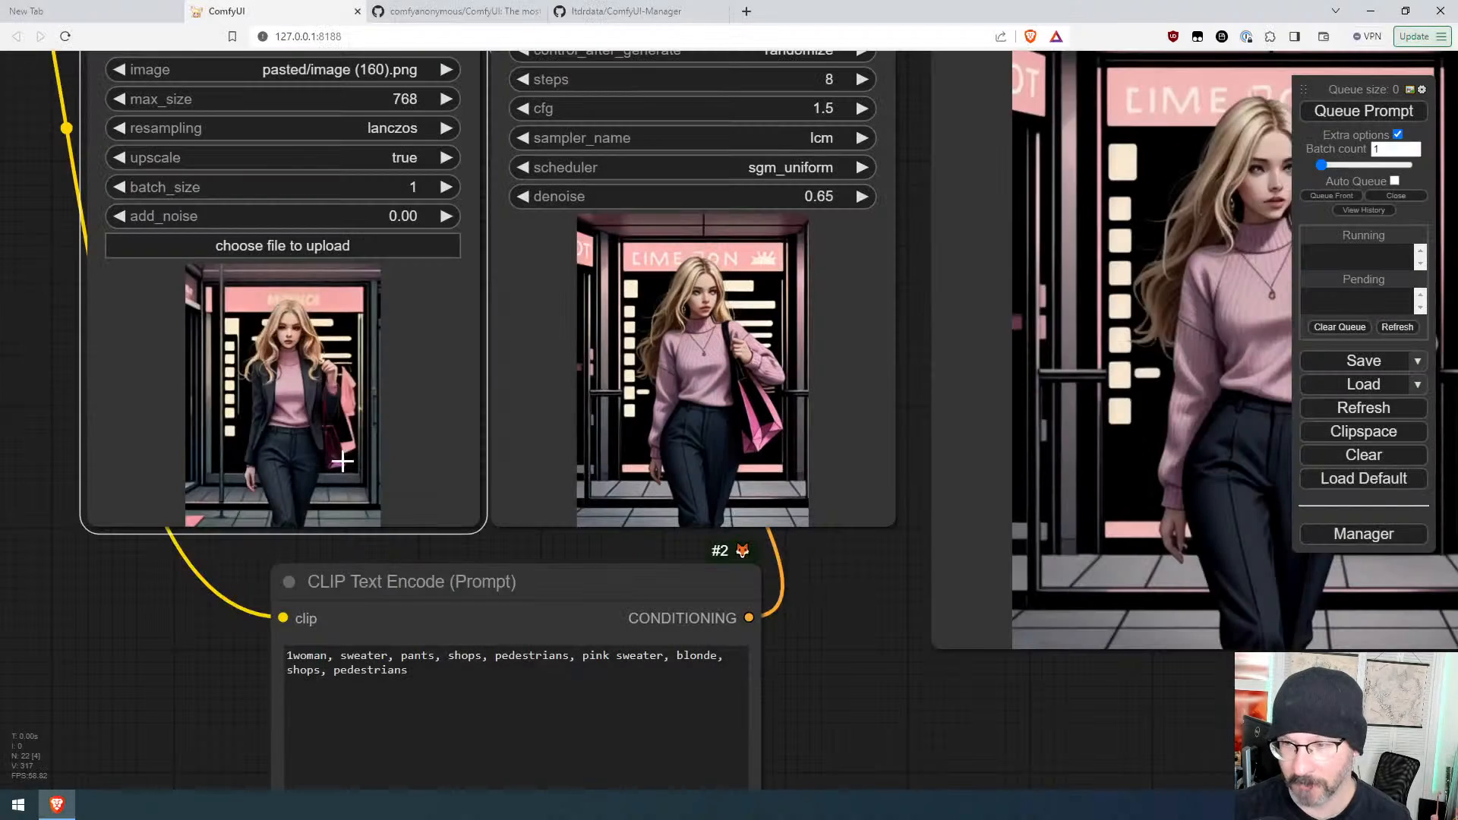
key("ctrl+v")
left_click(1341, 110)
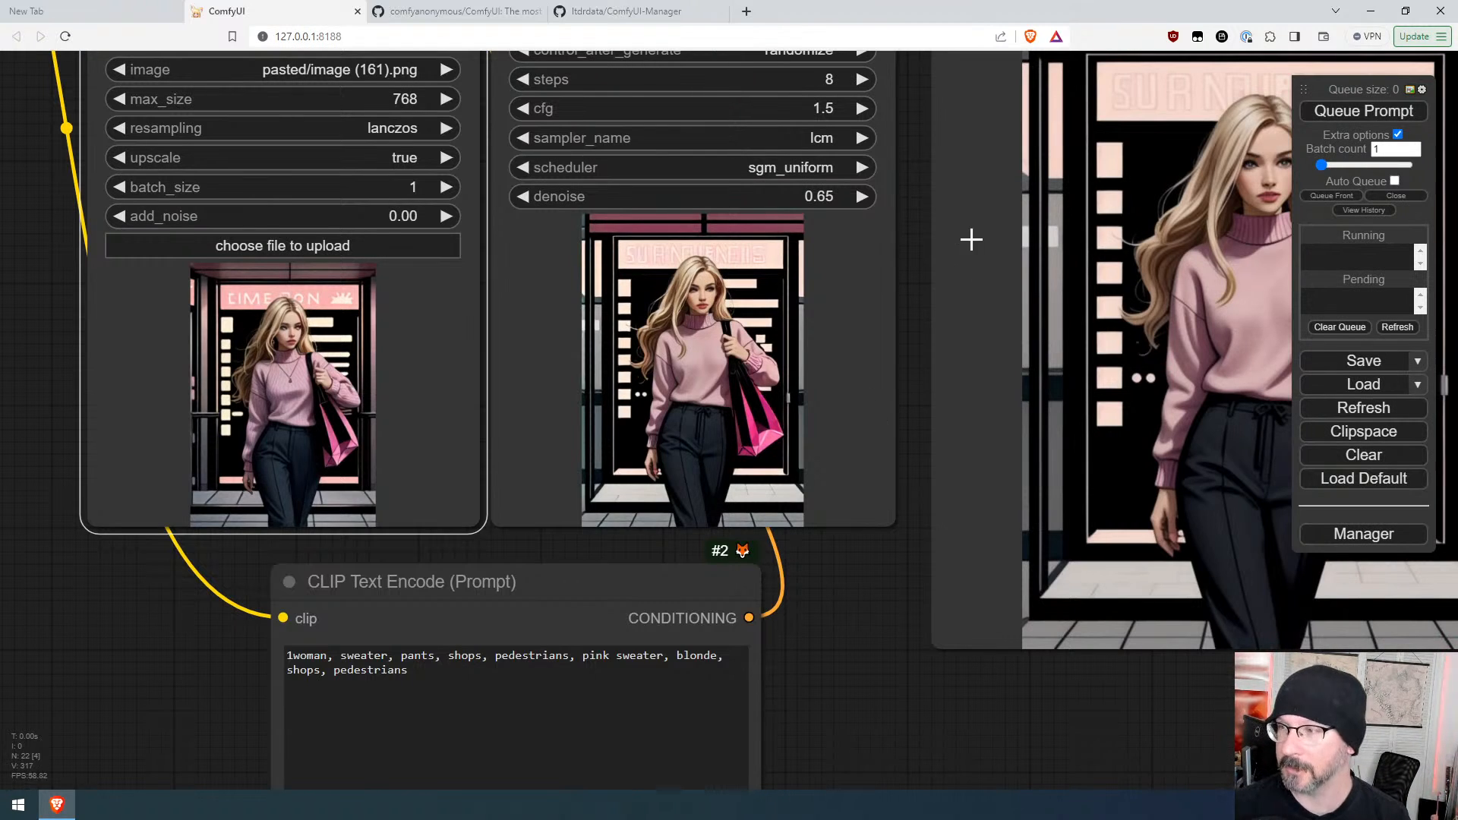
Step: Append ", ribbed" to the positive prompt and queue it
left_click(472, 676)
type("ribbed")
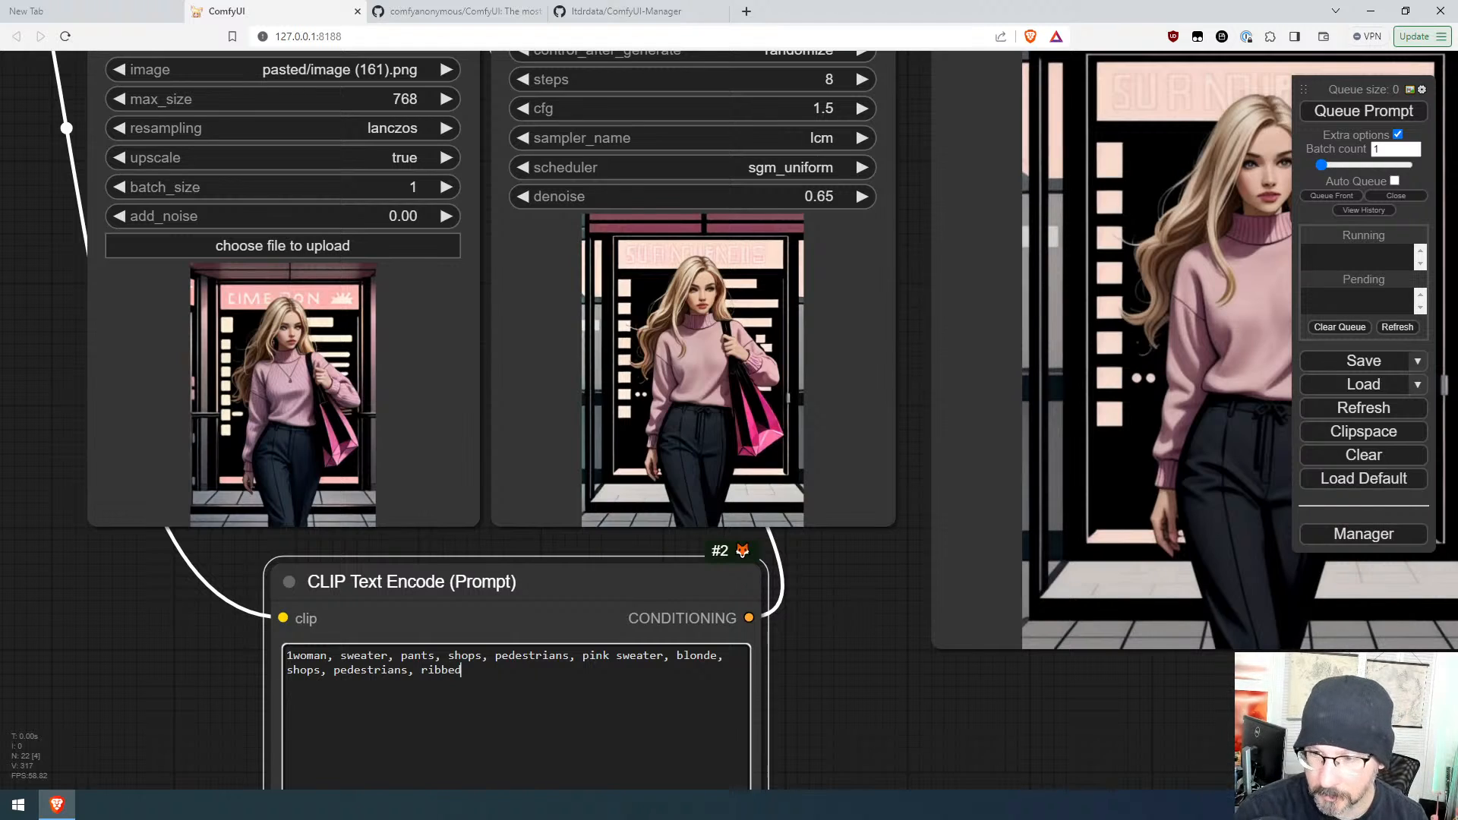
key("ctrl+Return")
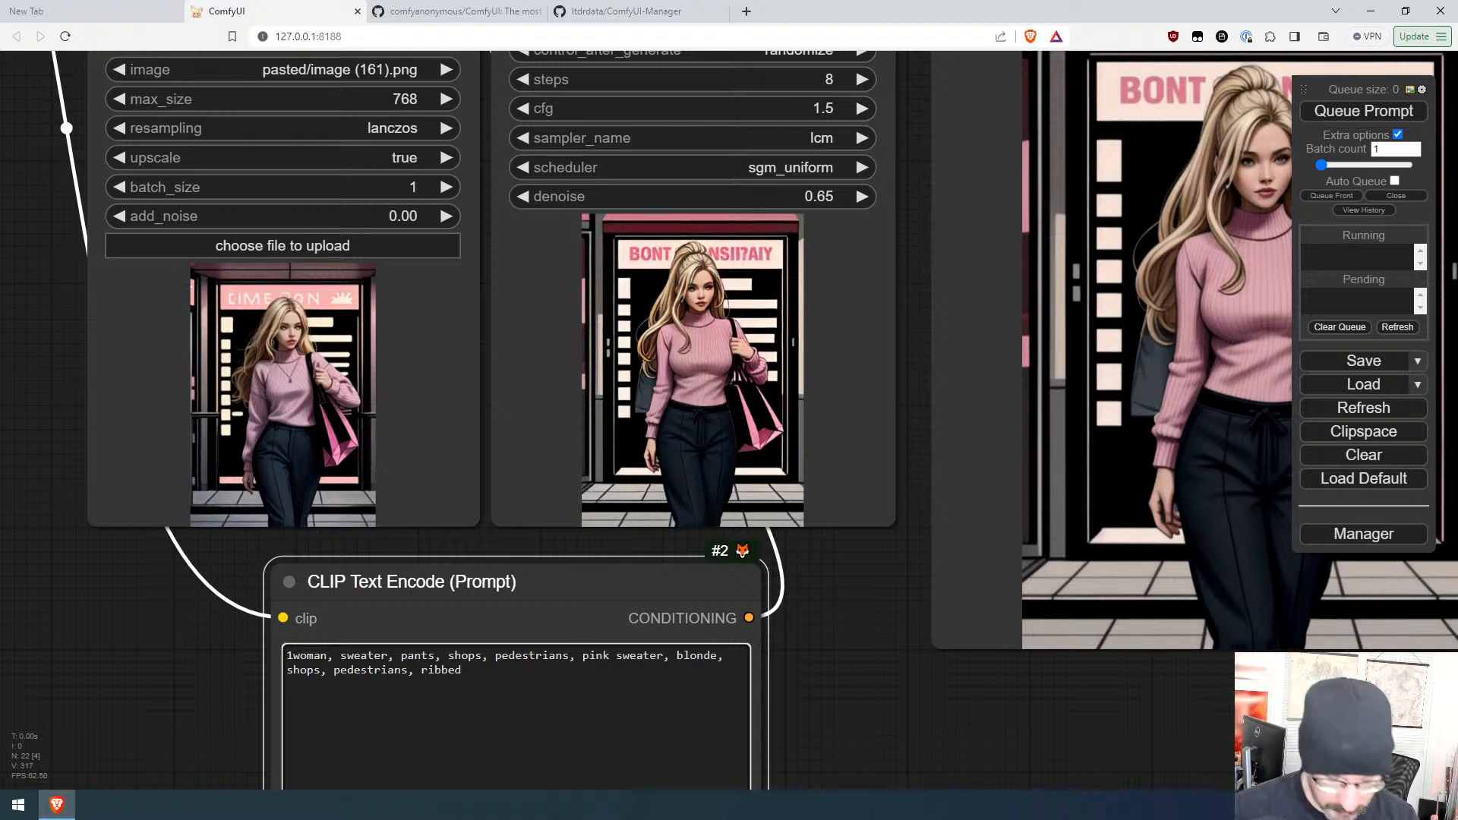
Step: Append ", long hair" to the positive prompt and queue the prompt three times
type("long hair")
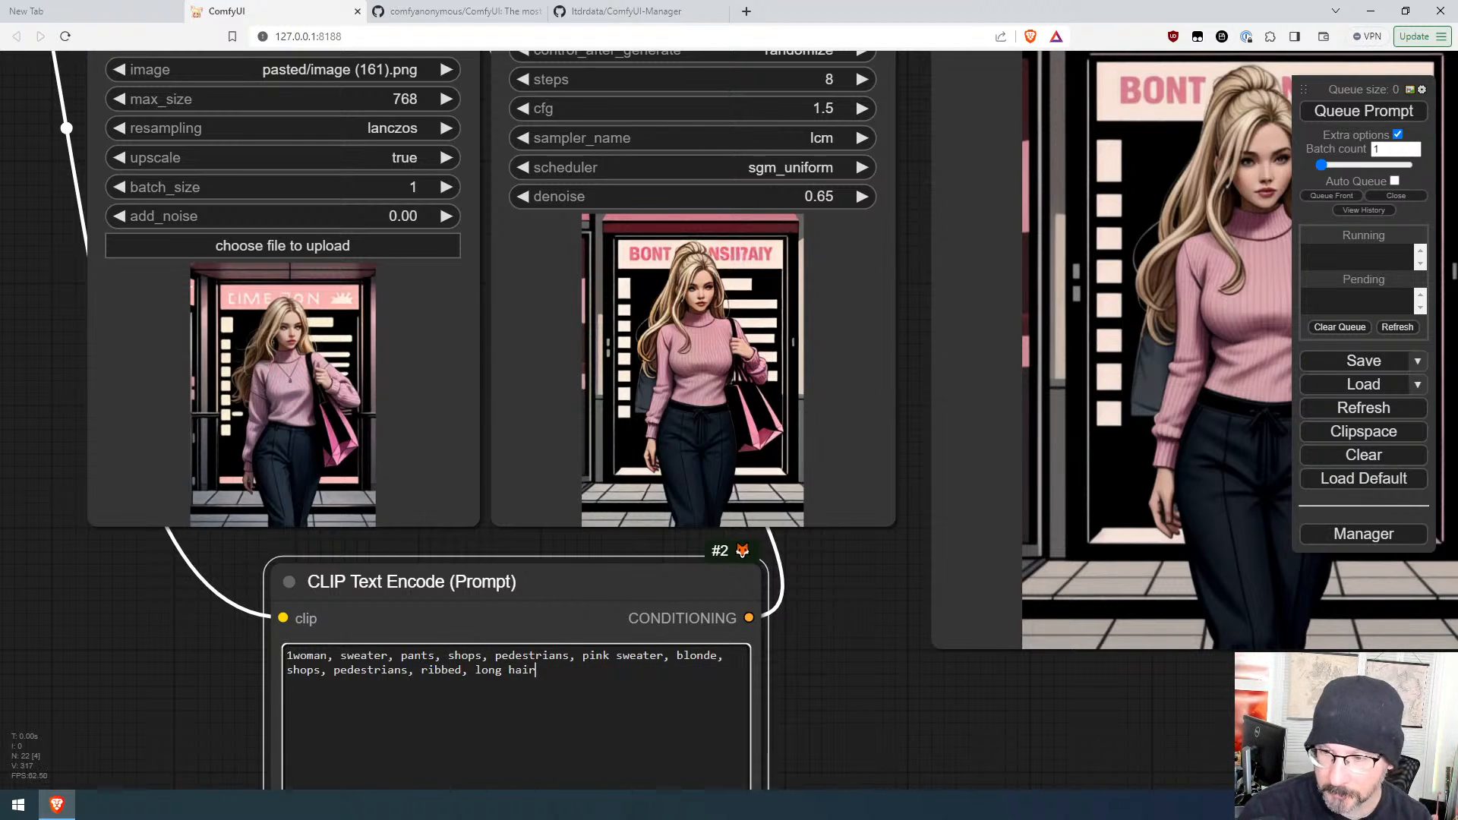
key("ctrl+Return")
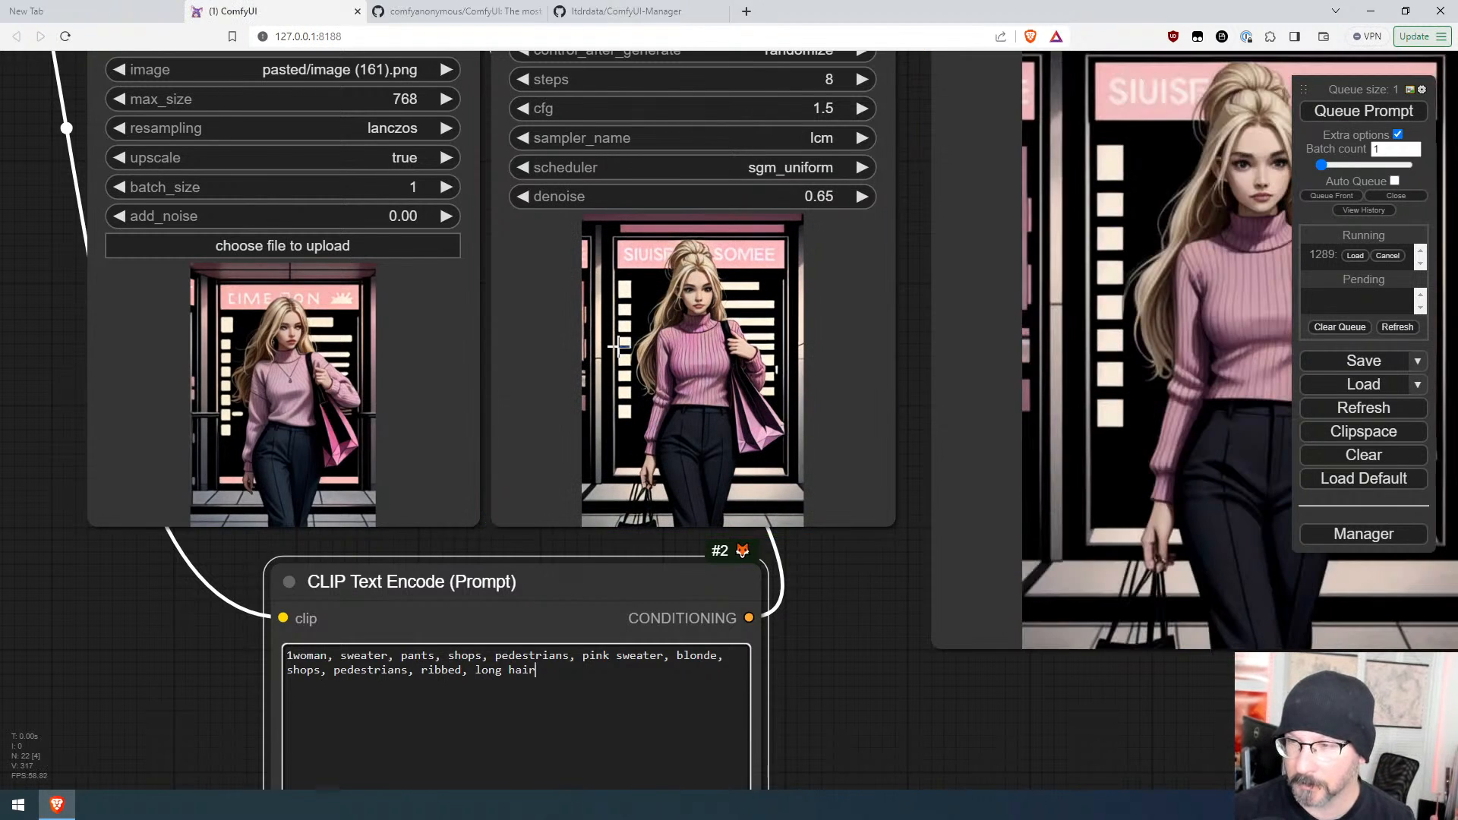
left_click(1329, 110)
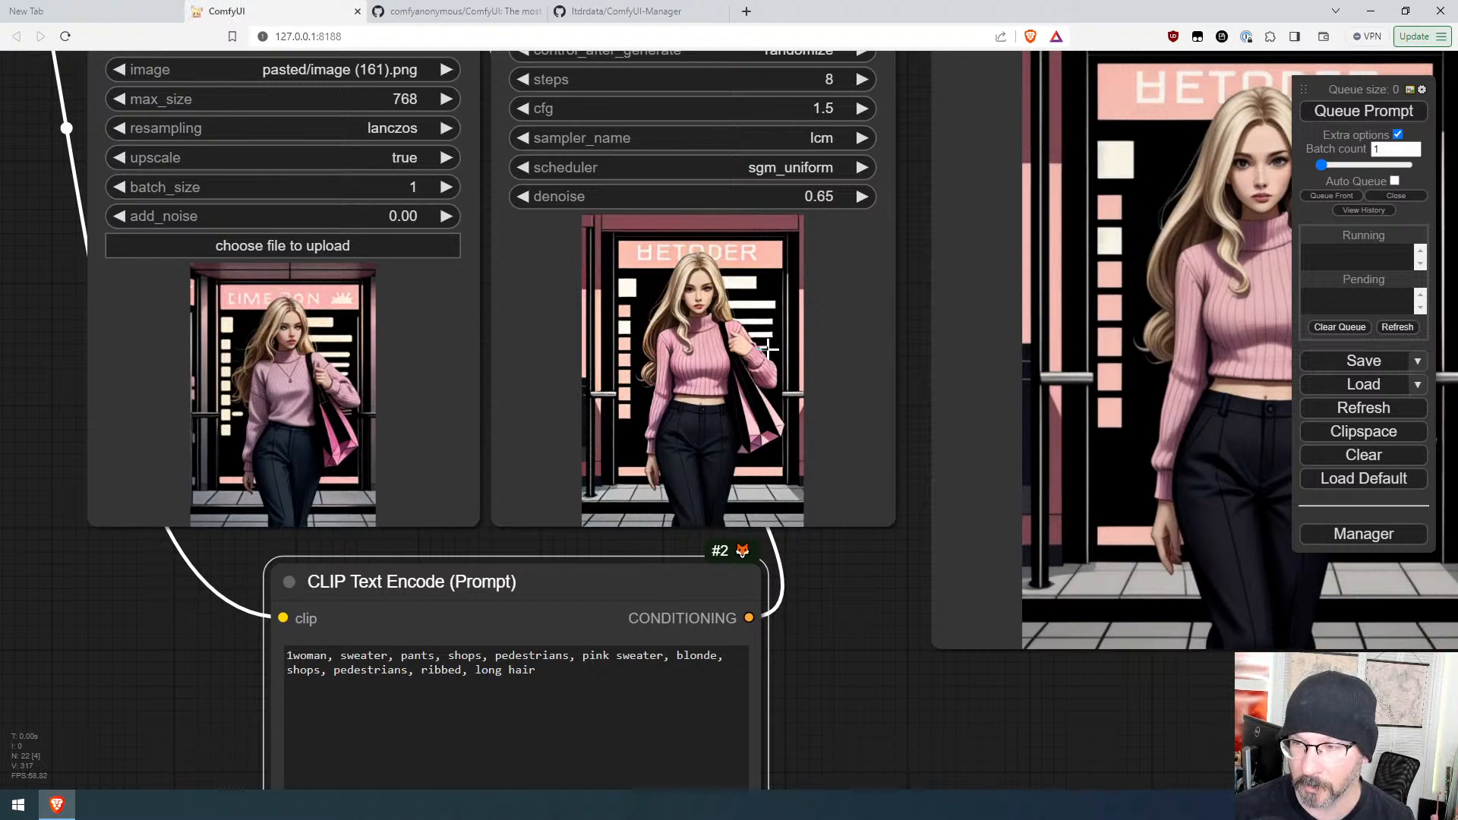
left_click(1356, 114)
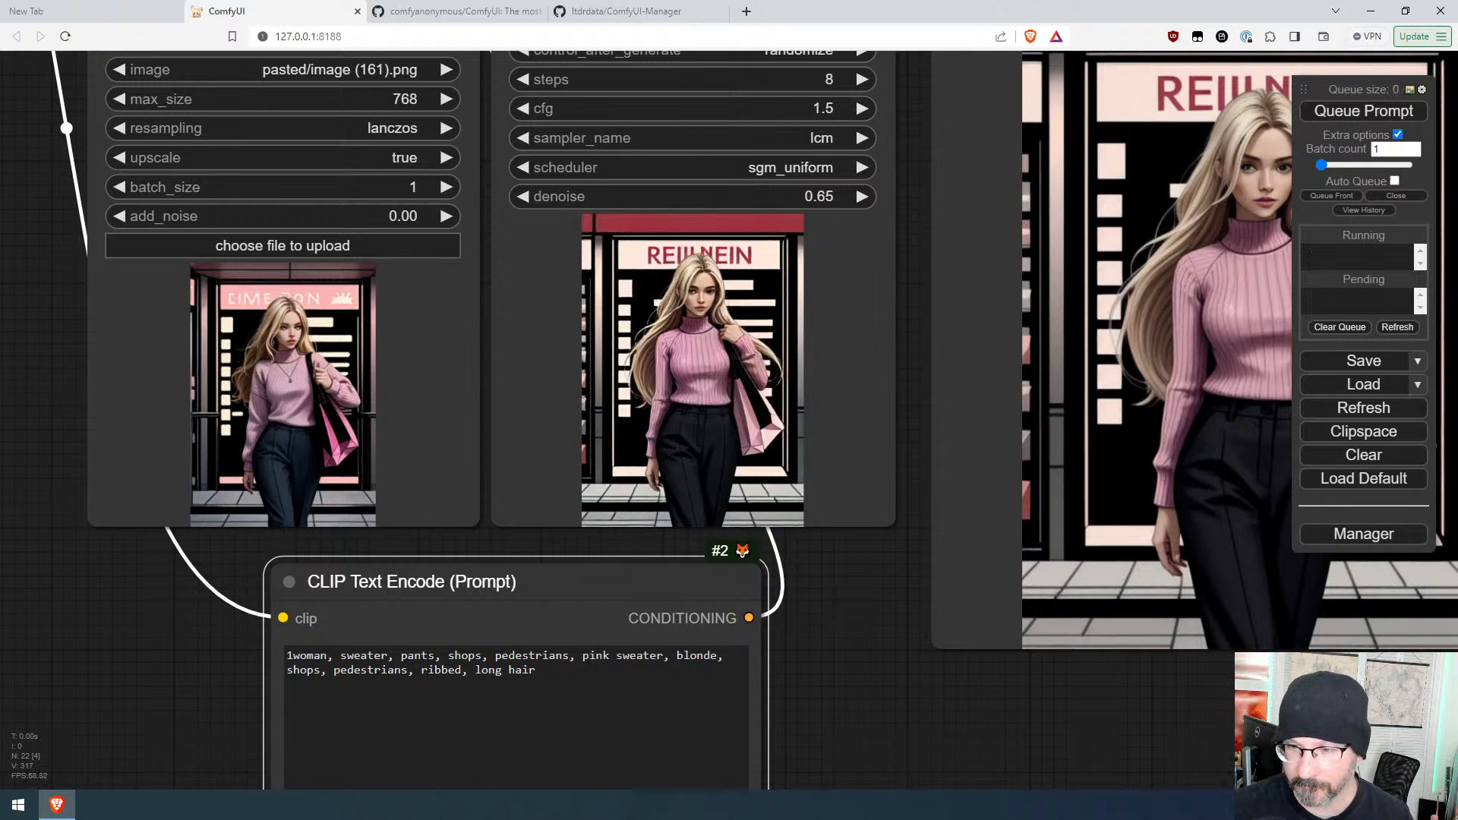
Step: Snip the ribbed-sweater output image, paste it into the resize loader, and queue the prompt
left_click_drag(475, 669, 353, 655)
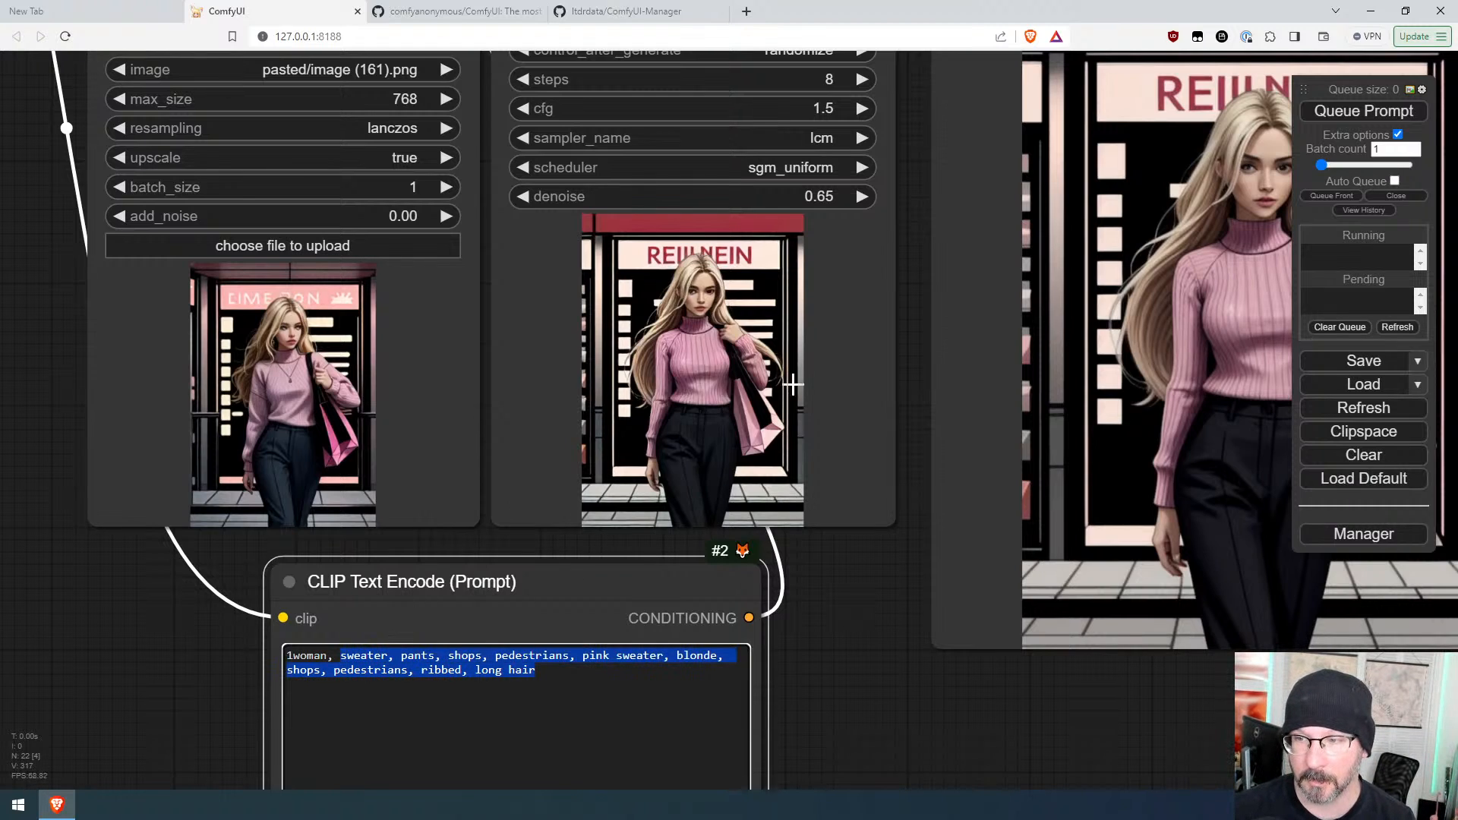
left_click(912, 578)
key("Print")
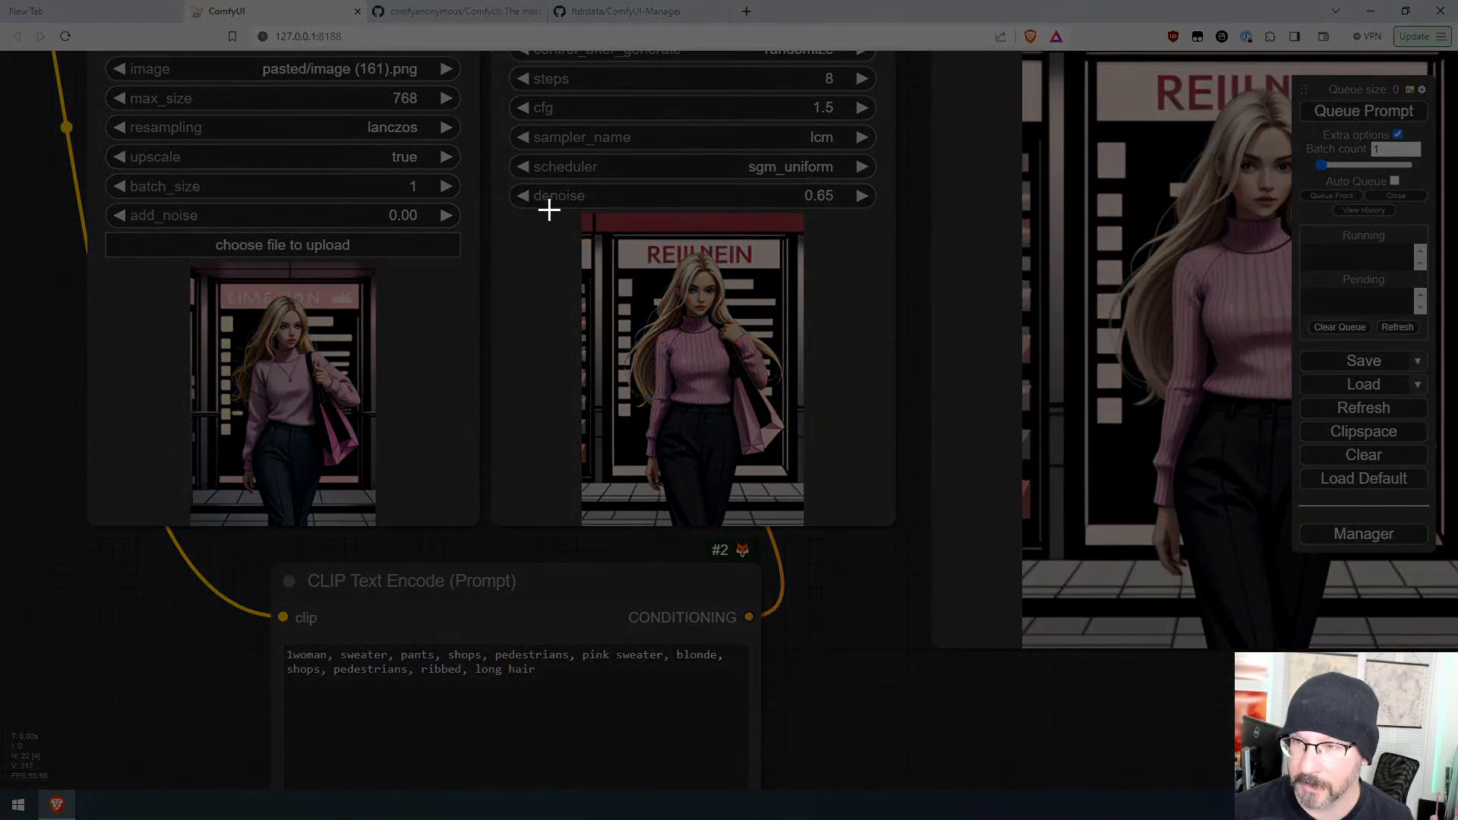
left_click_drag(545, 210, 836, 664)
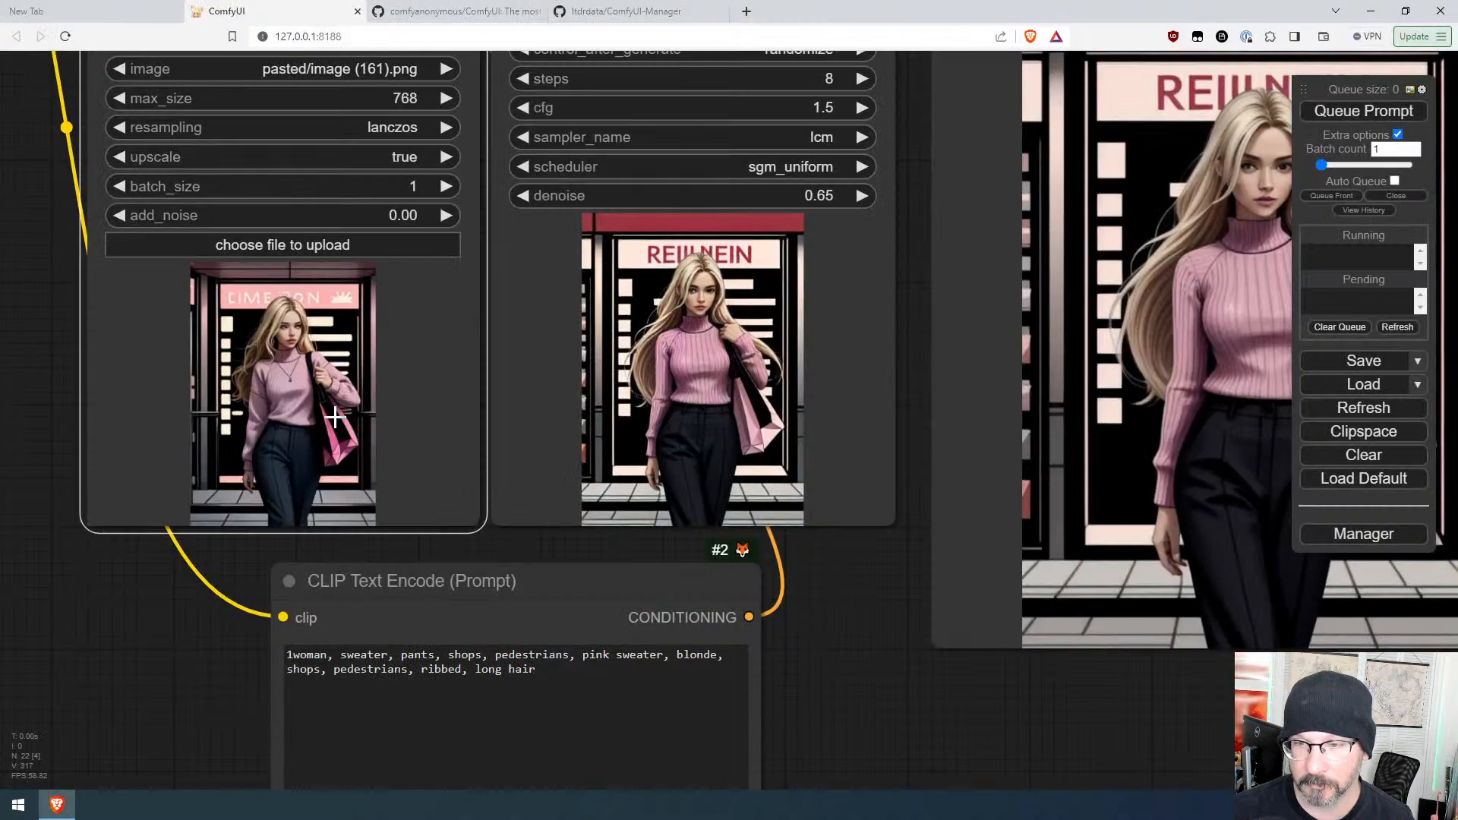
key("ctrl+v")
left_click(1348, 113)
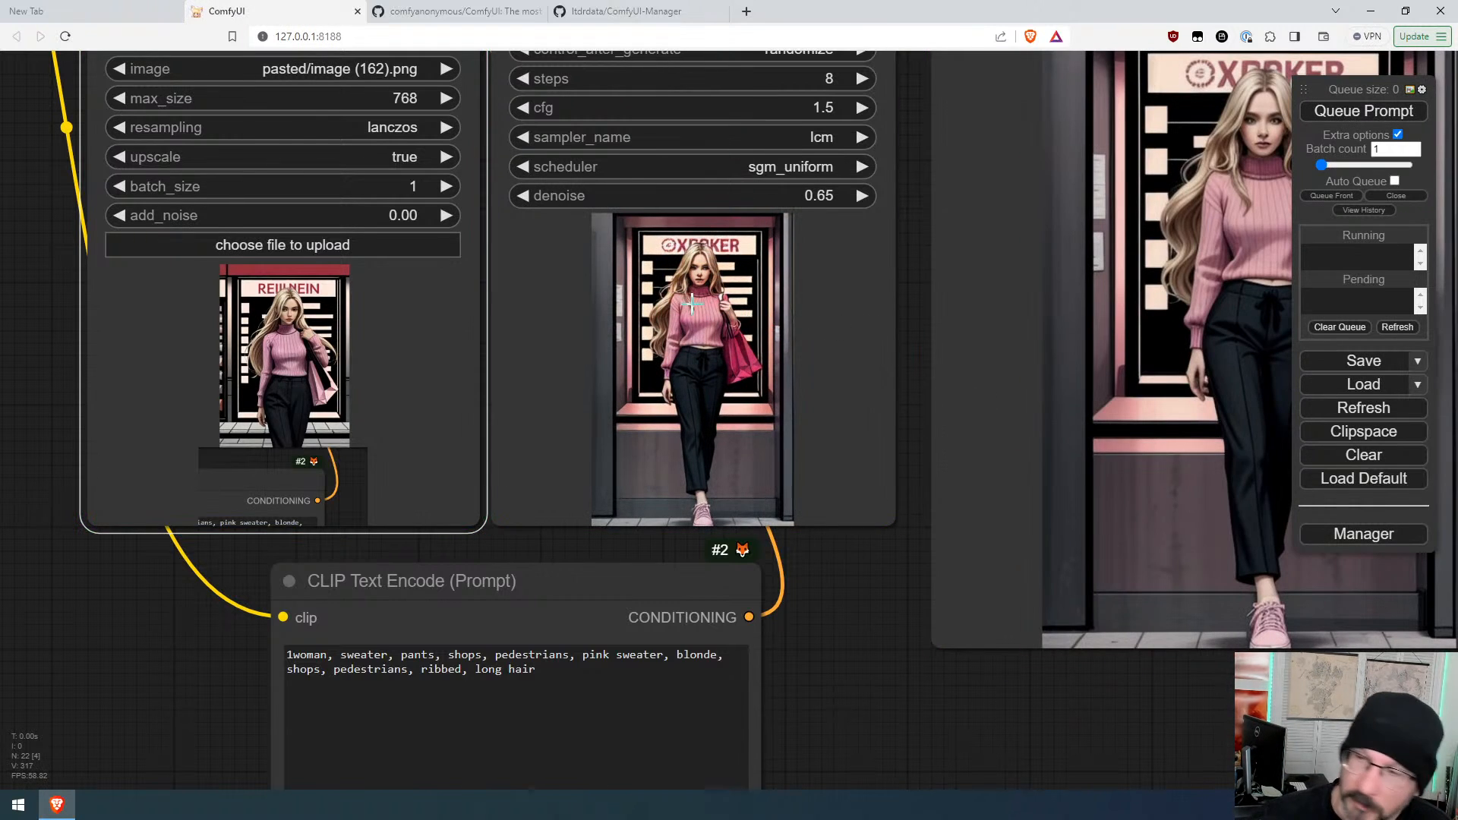
Step: Capture a small crop around the woman's head from the output, paste it into the resize loader, and queue the prompt
scroll(752, 327, "up", 6)
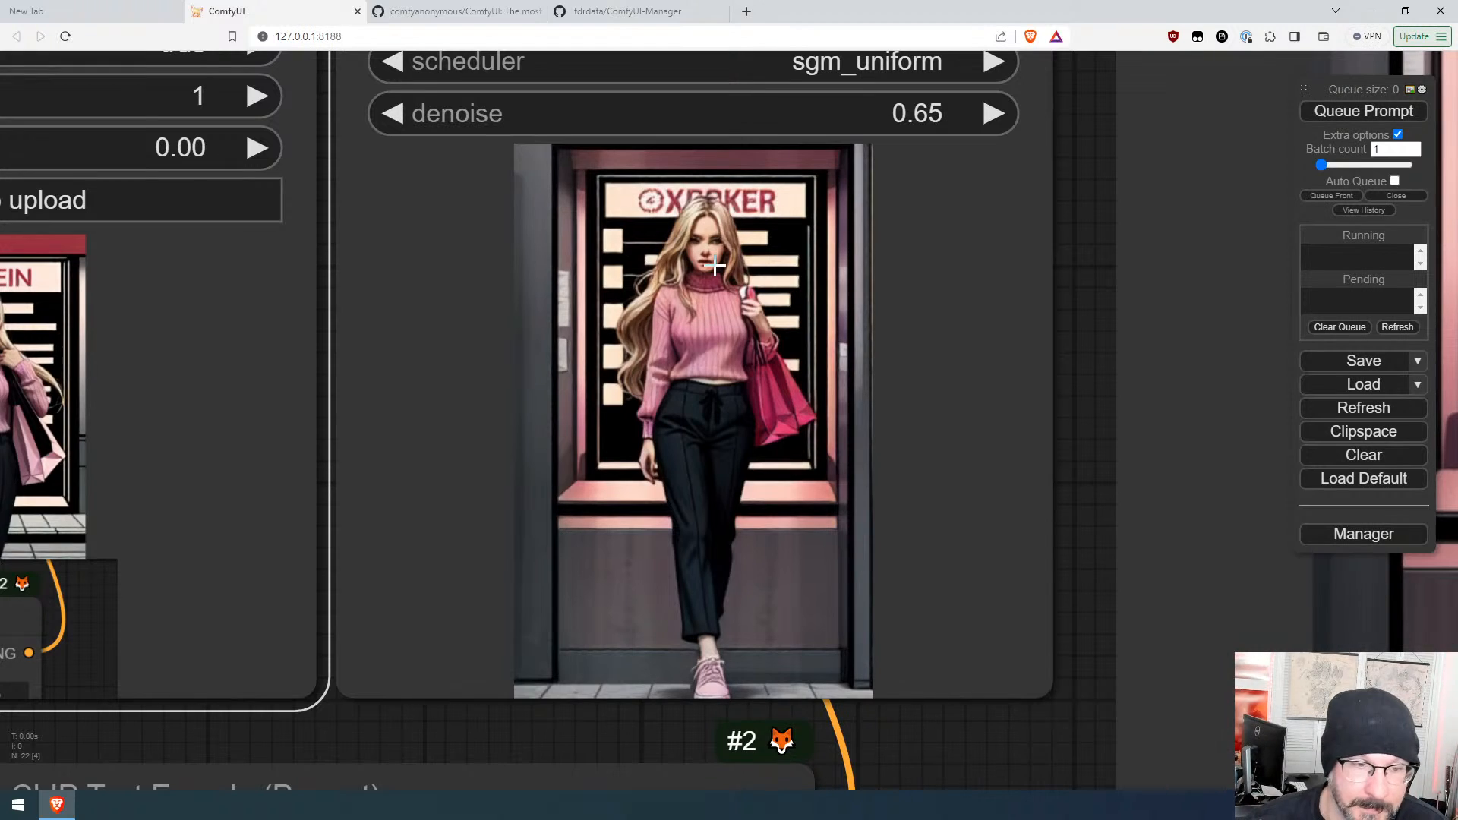
scroll(714, 271, "down", 2)
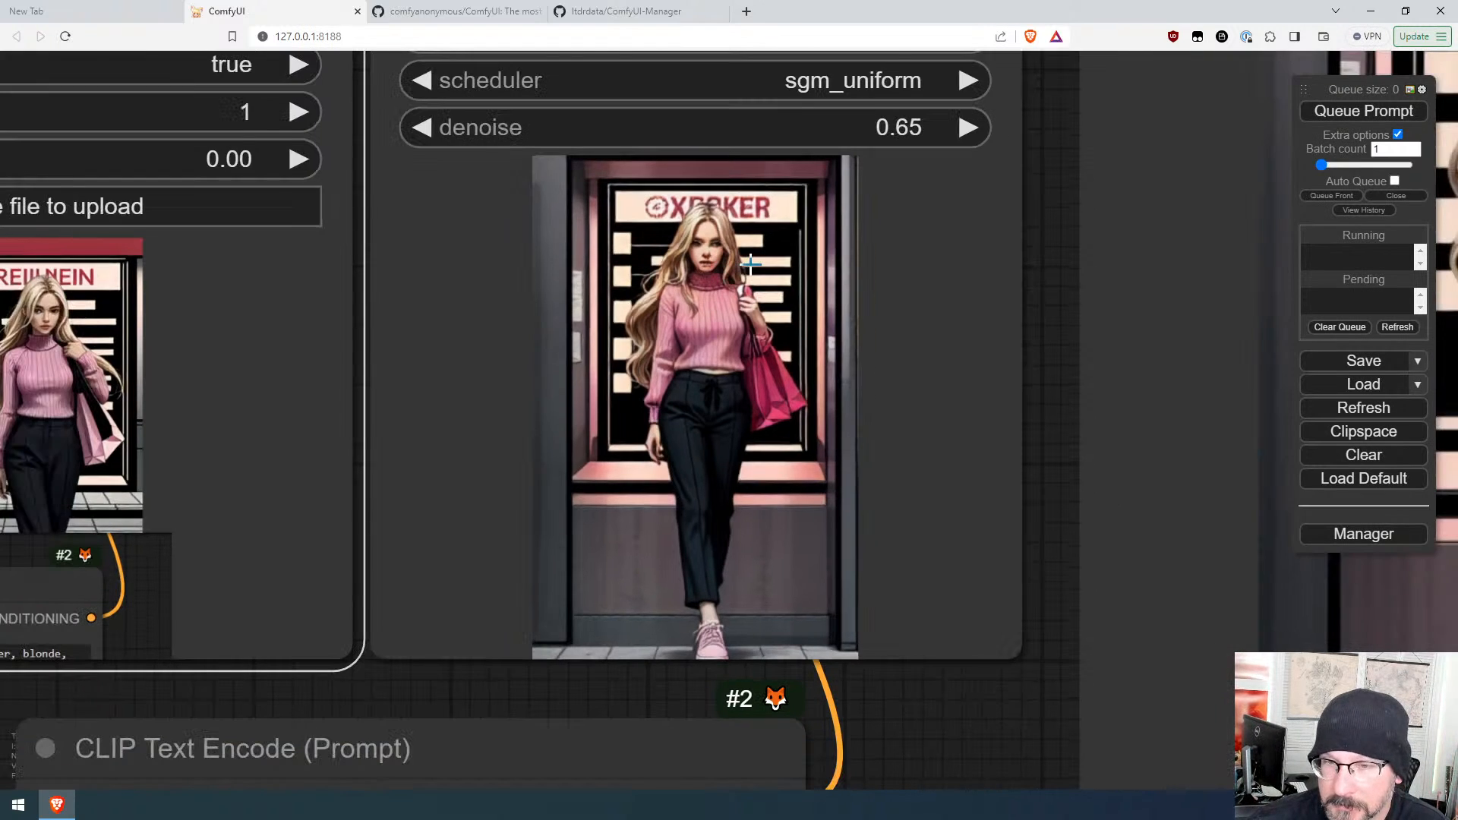
scroll(715, 271, "down", 3)
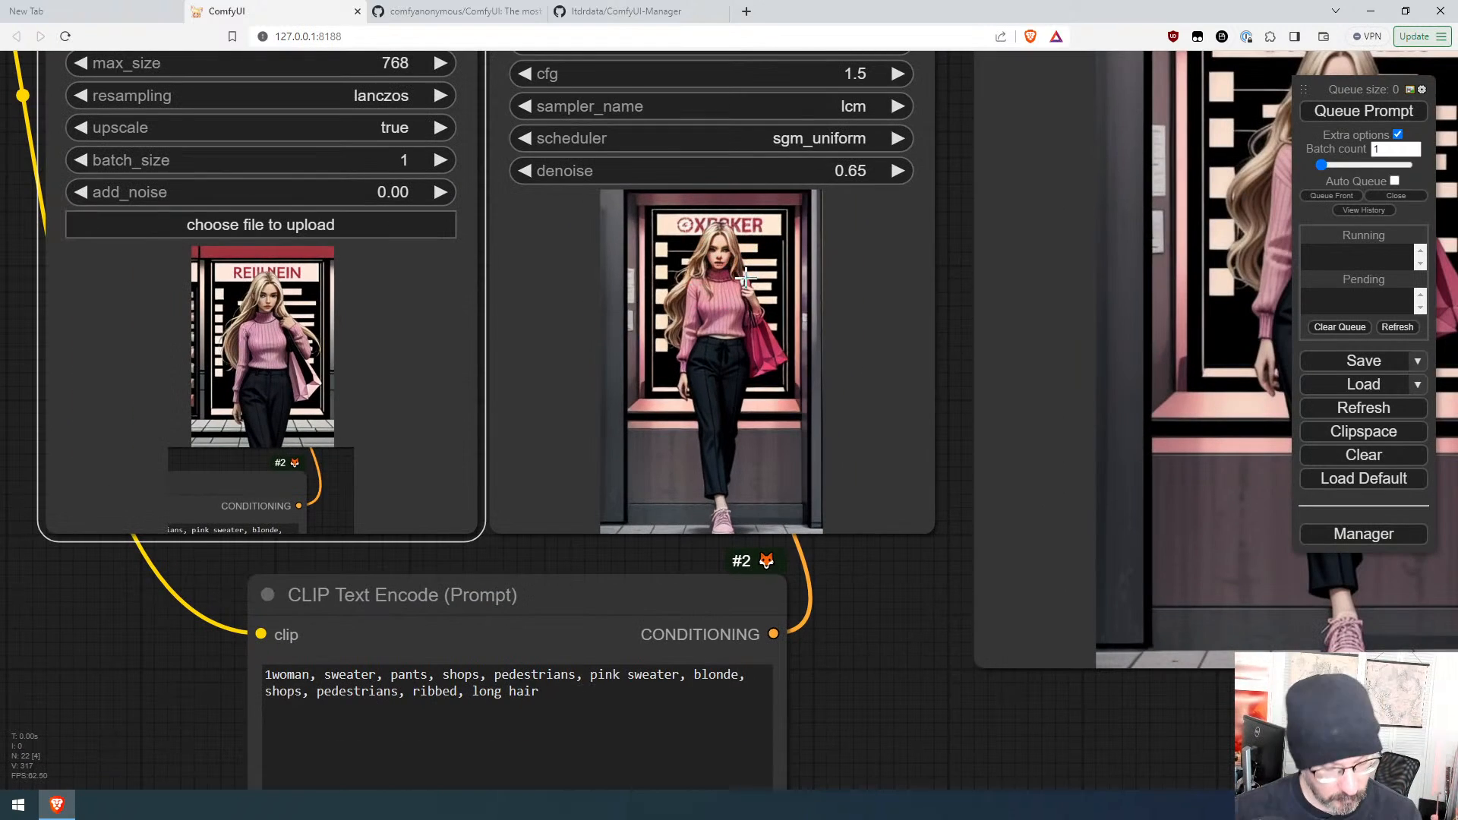
key("super+shift+s")
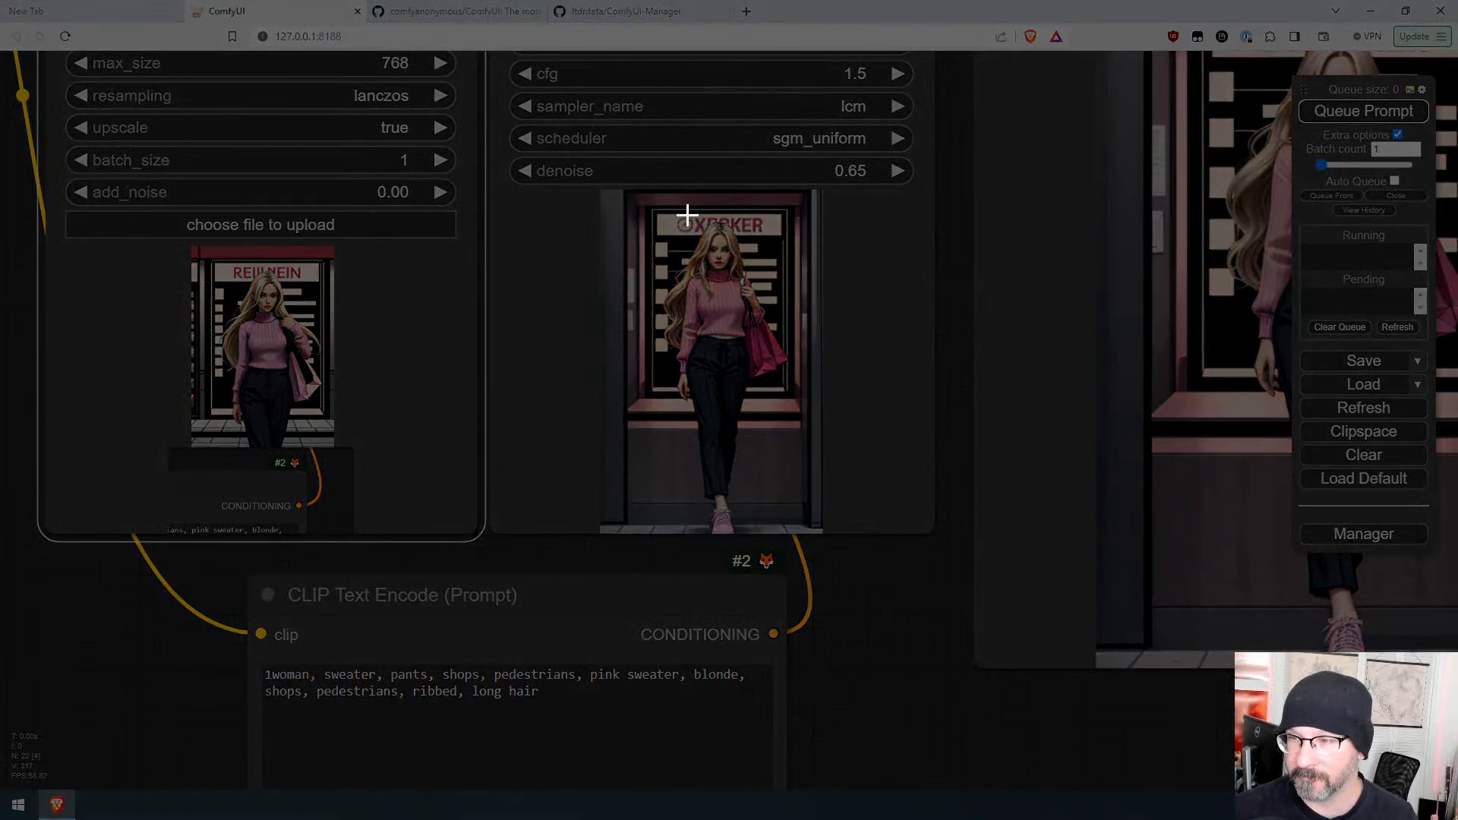
left_click_drag(686, 210, 745, 300)
key("ctrl+v")
key("ctrl+Return")
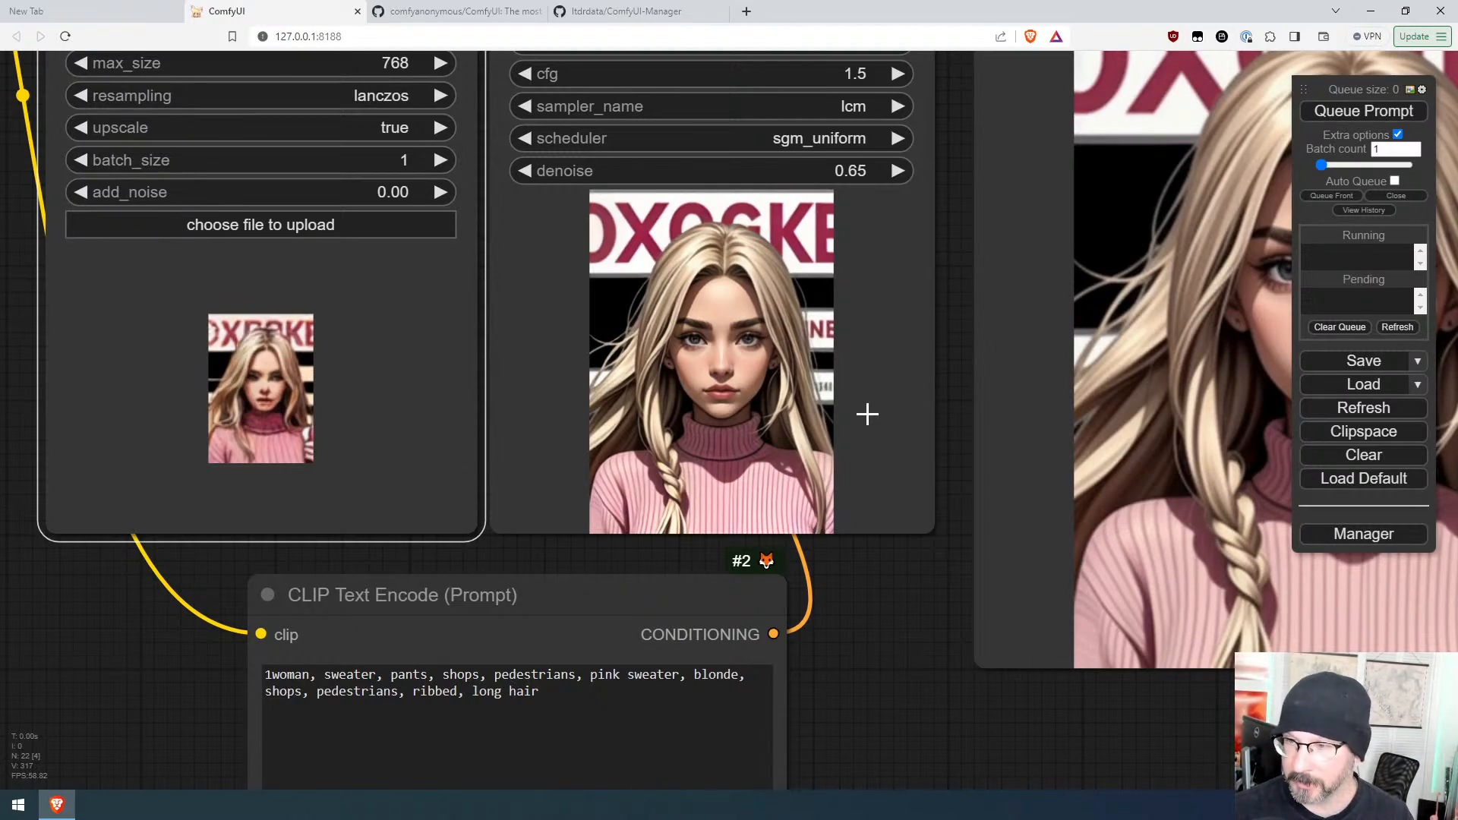
Step: Capture a larger region around the loader's image preview, paste it into the resize loader, and queue the prompt
scroll(881, 477, "down", 8)
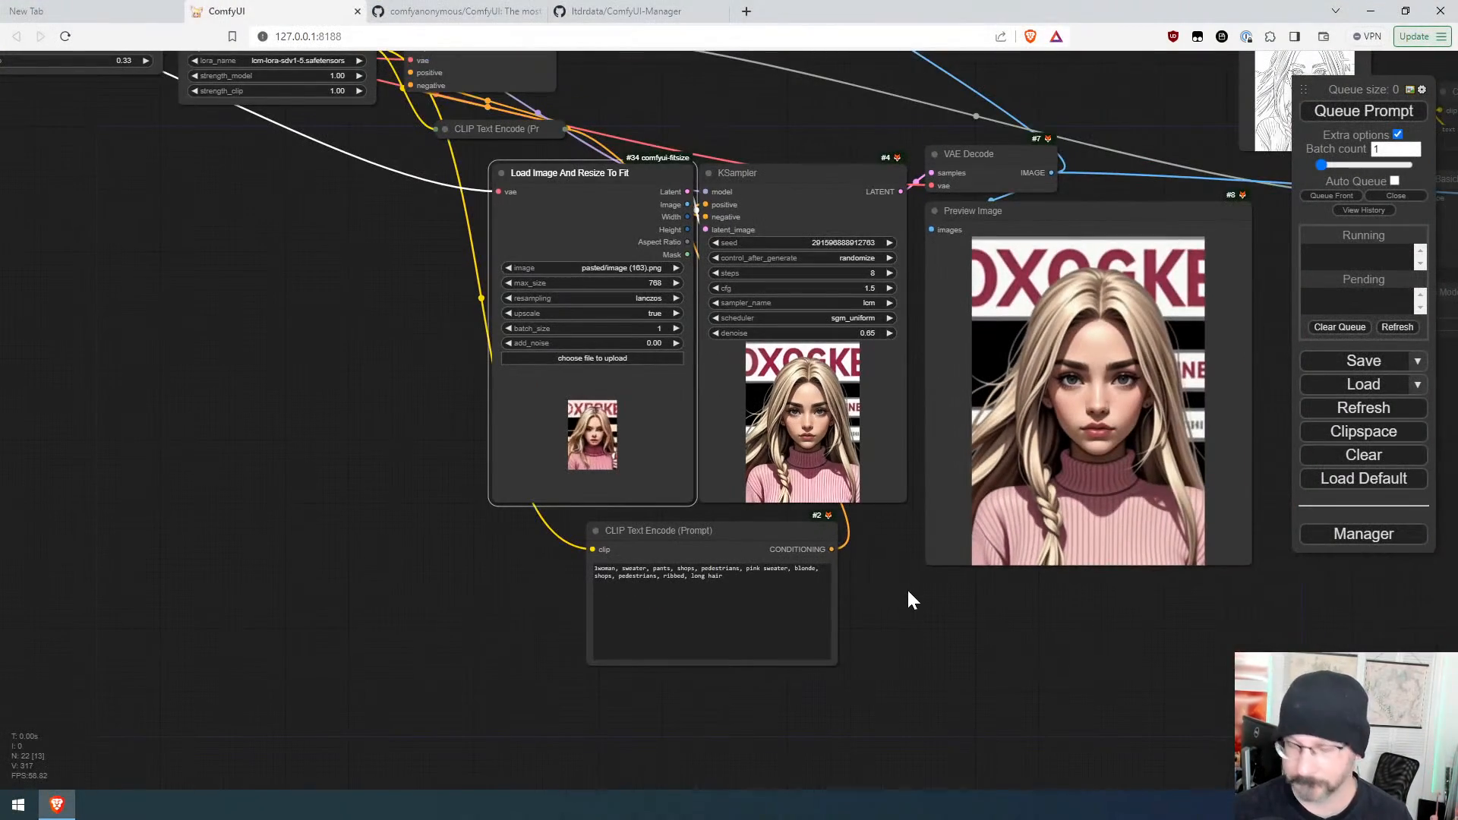
key("super+shift+s")
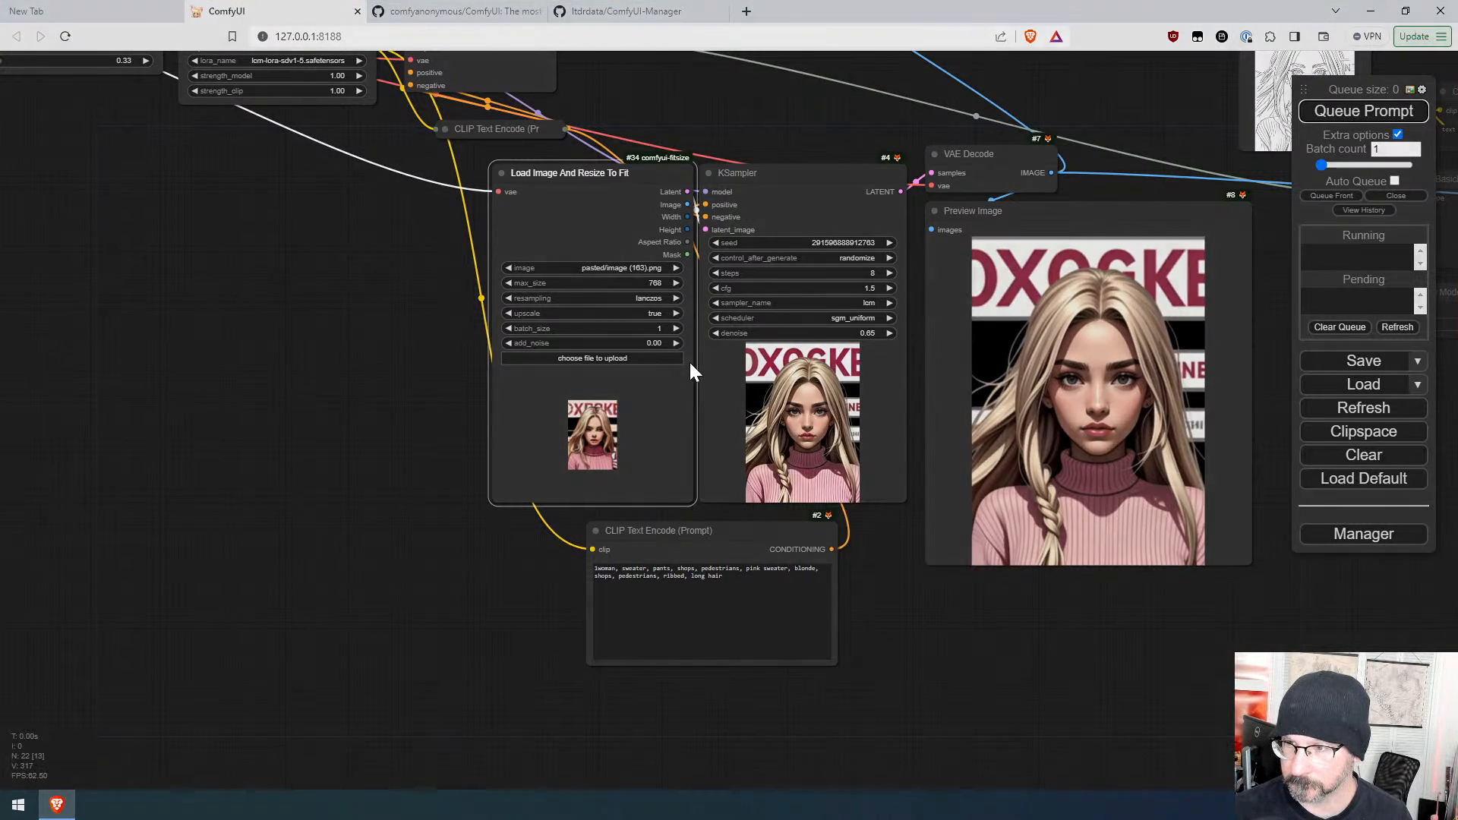
left_click_drag(679, 338, 928, 740)
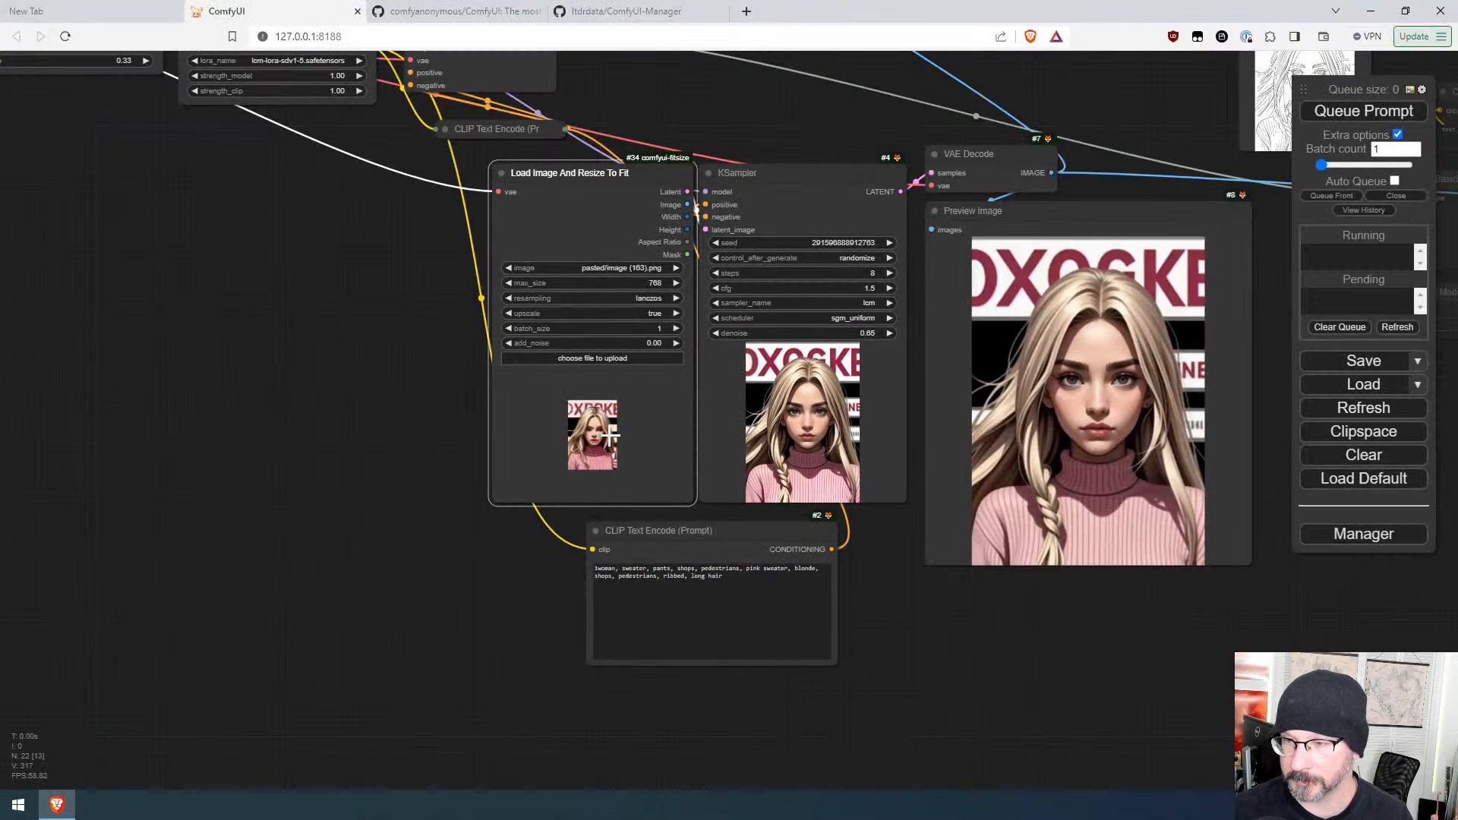
key("ctrl+v")
left_click(1364, 110)
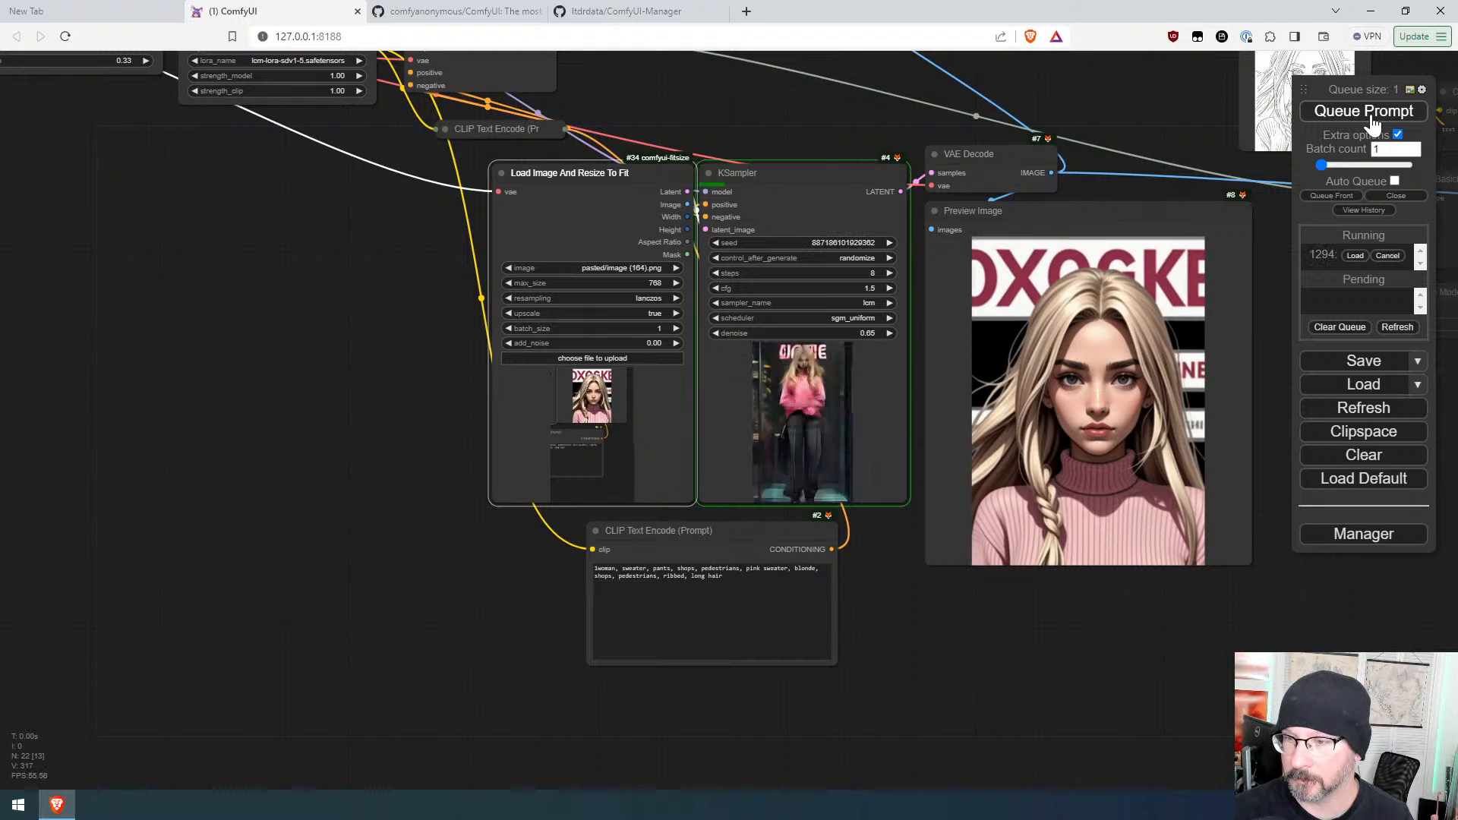
Step: Capture the full-body output image and paste it into the resize loader
scroll(891, 411, "up", 6)
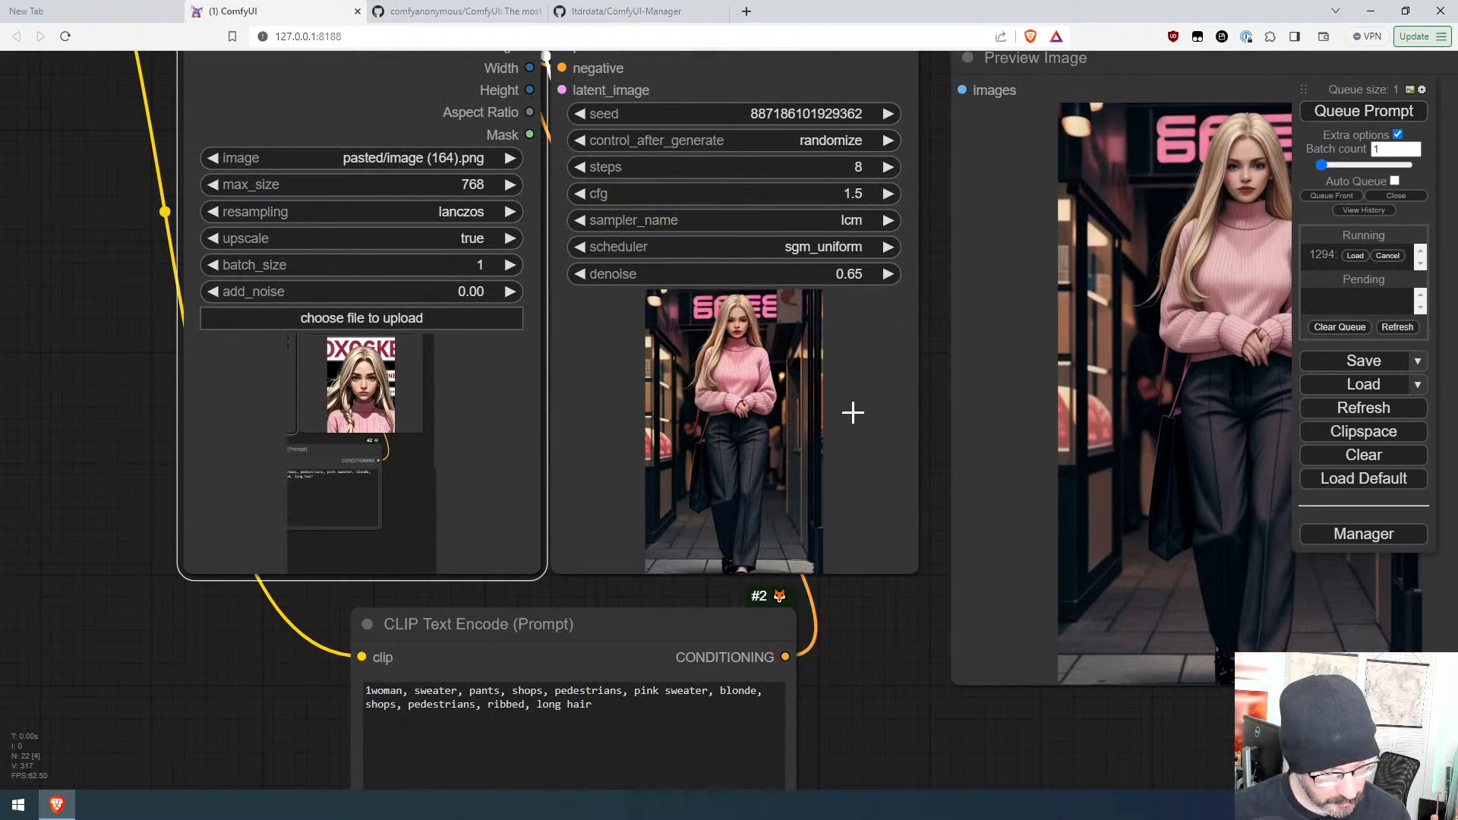
key("super+shift+s")
left_click_drag(656, 294, 813, 612)
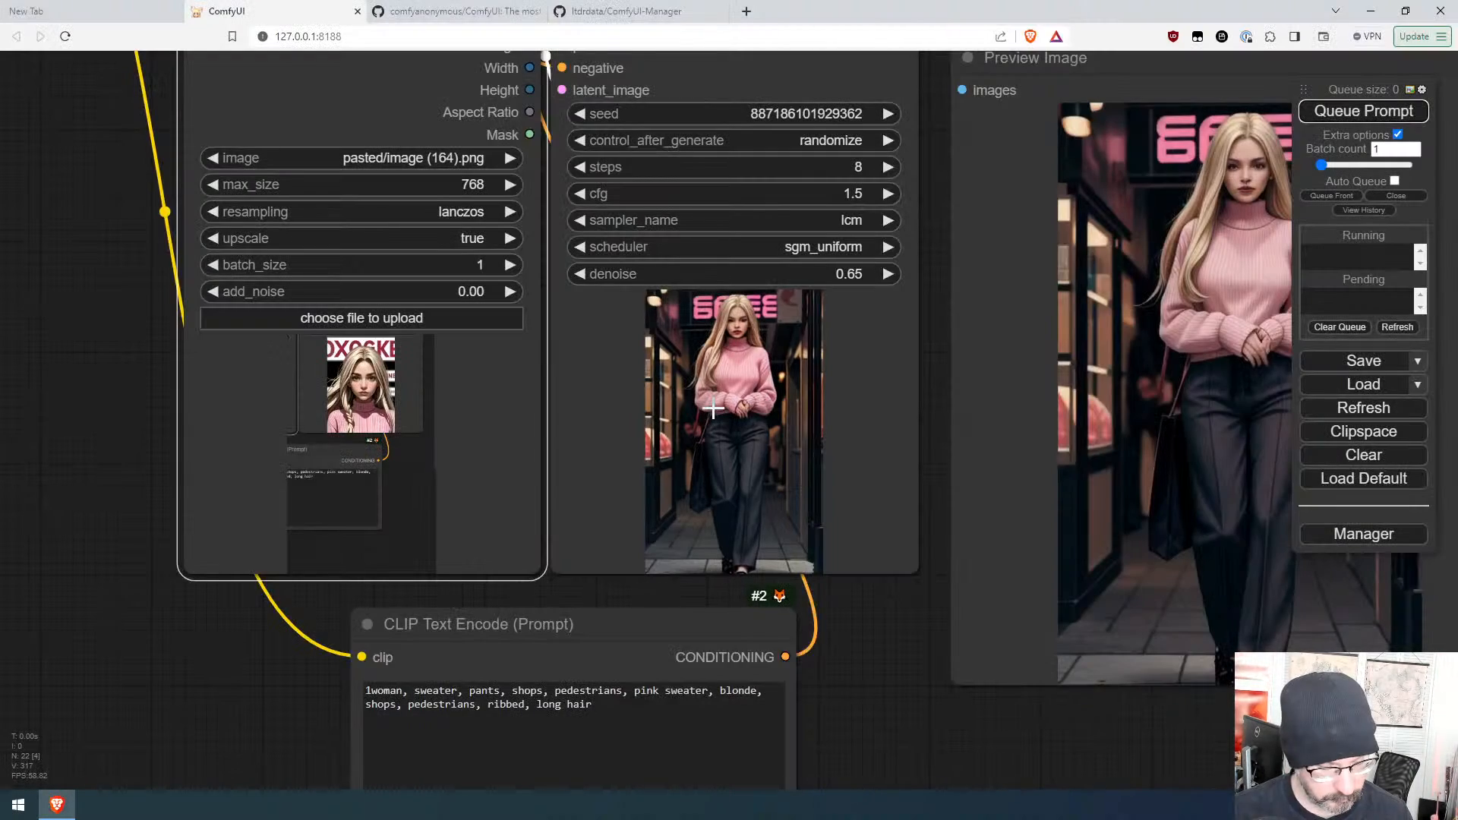
key("super+shift+s")
left_click_drag(649, 258, 823, 605)
key("ctrl+v")
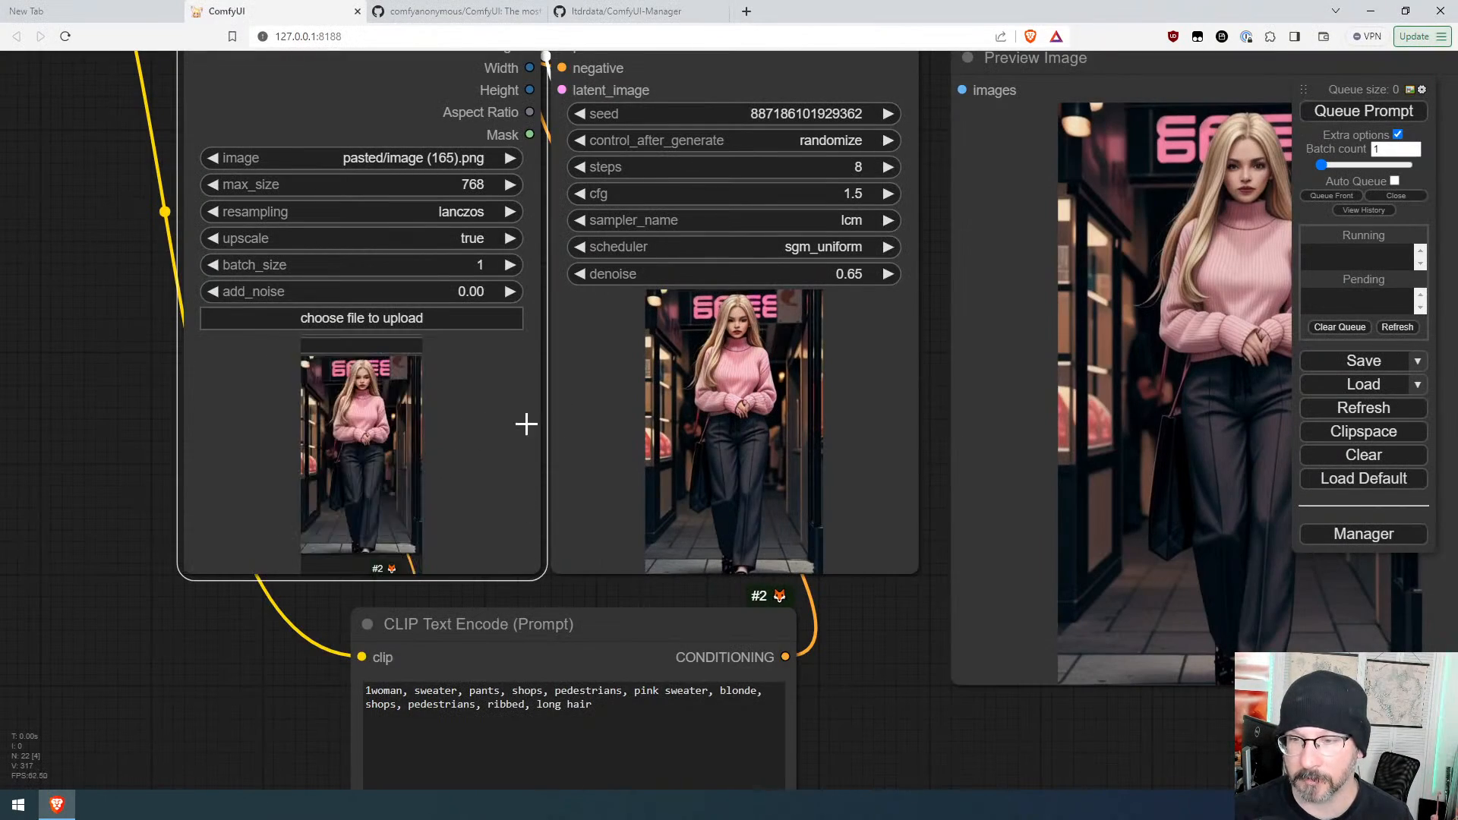
Step: Queue the prompt twice to generate new variations from the pasted full-body image
left_click(1367, 113)
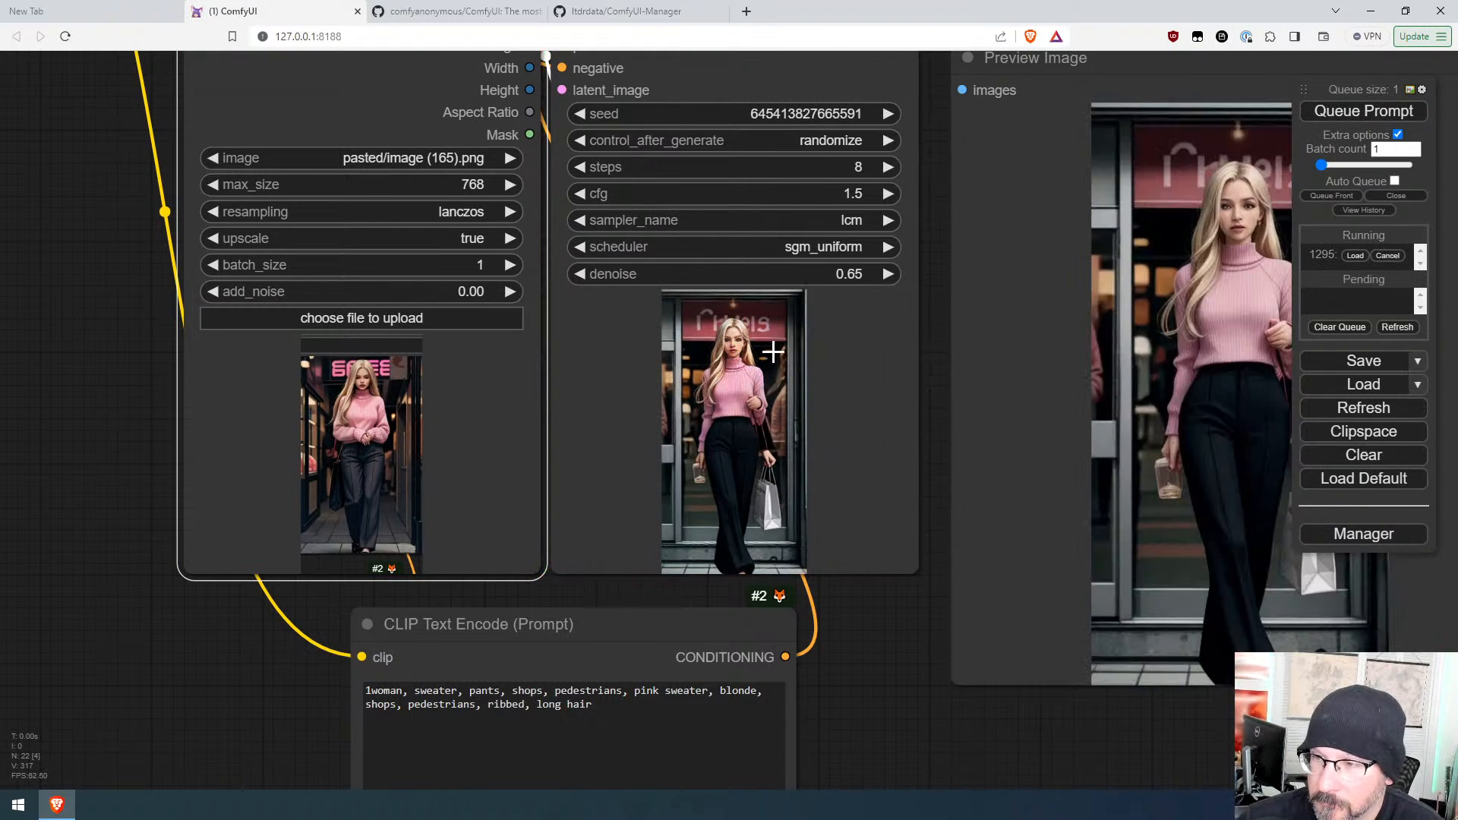
scroll(756, 368, "up", 10)
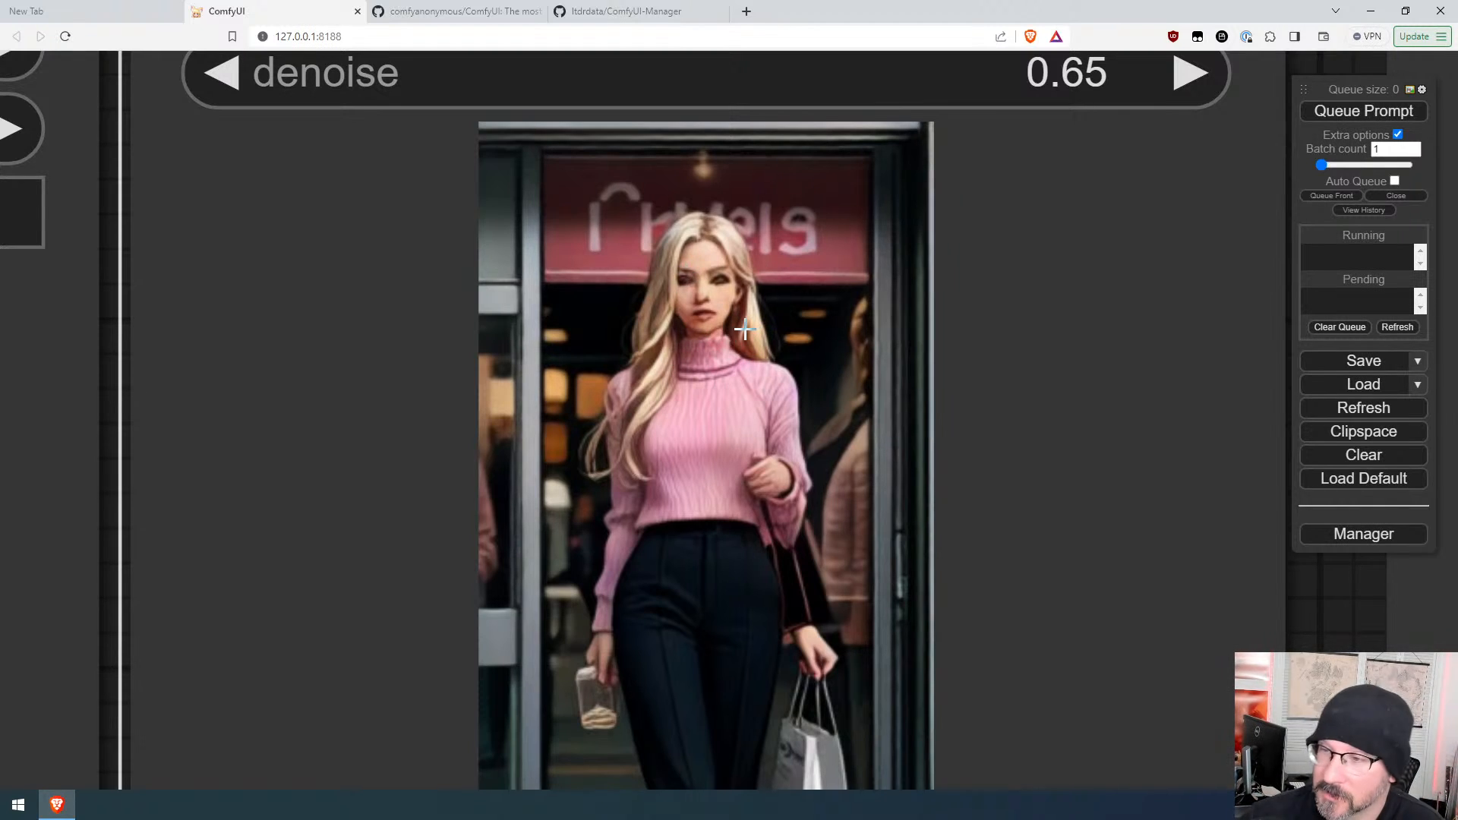
scroll(736, 334, "down", 8)
scroll(775, 435, "down", 5)
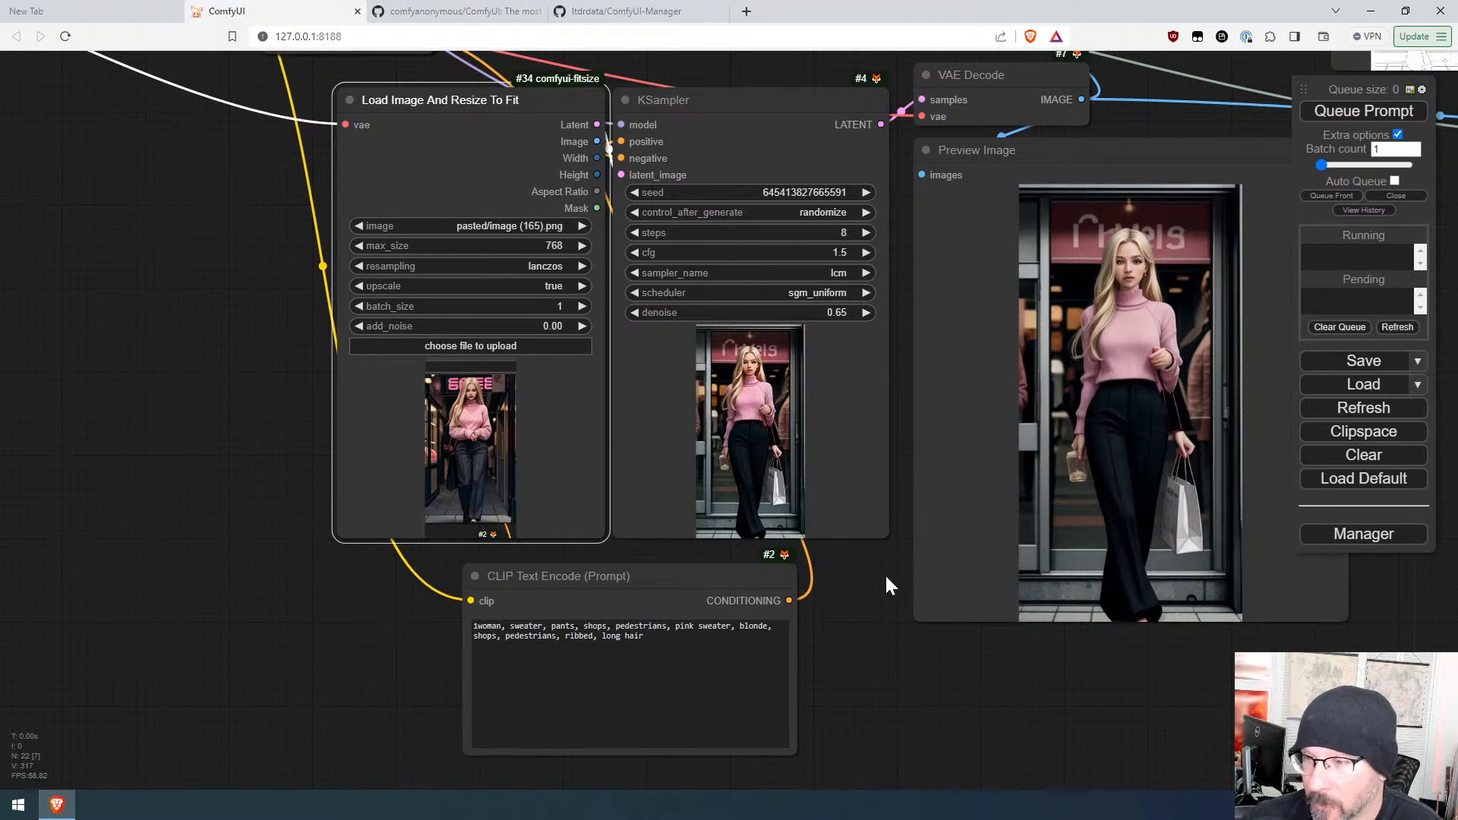
scroll(870, 577, "up", 5)
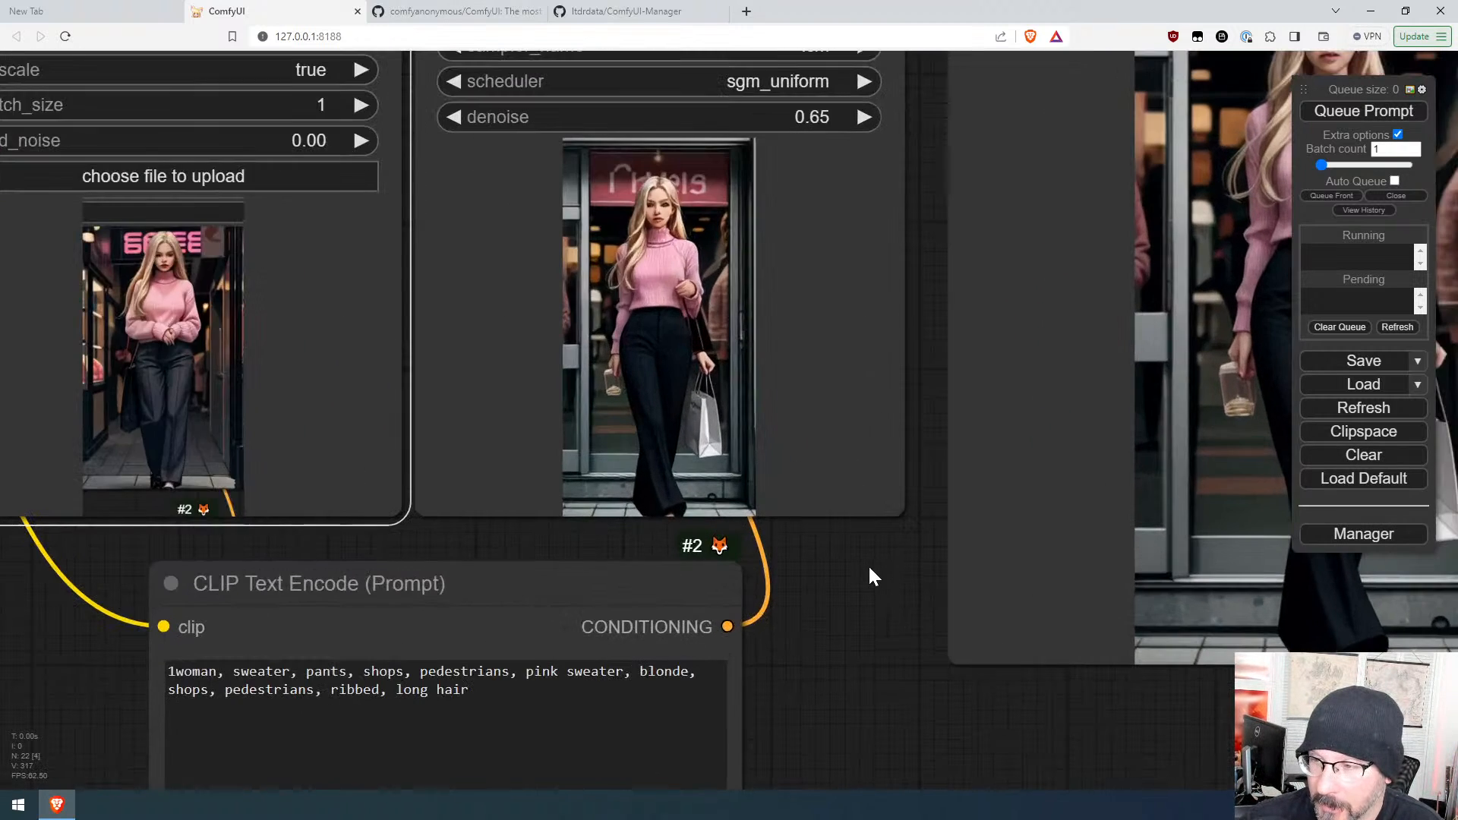
left_click(1340, 114)
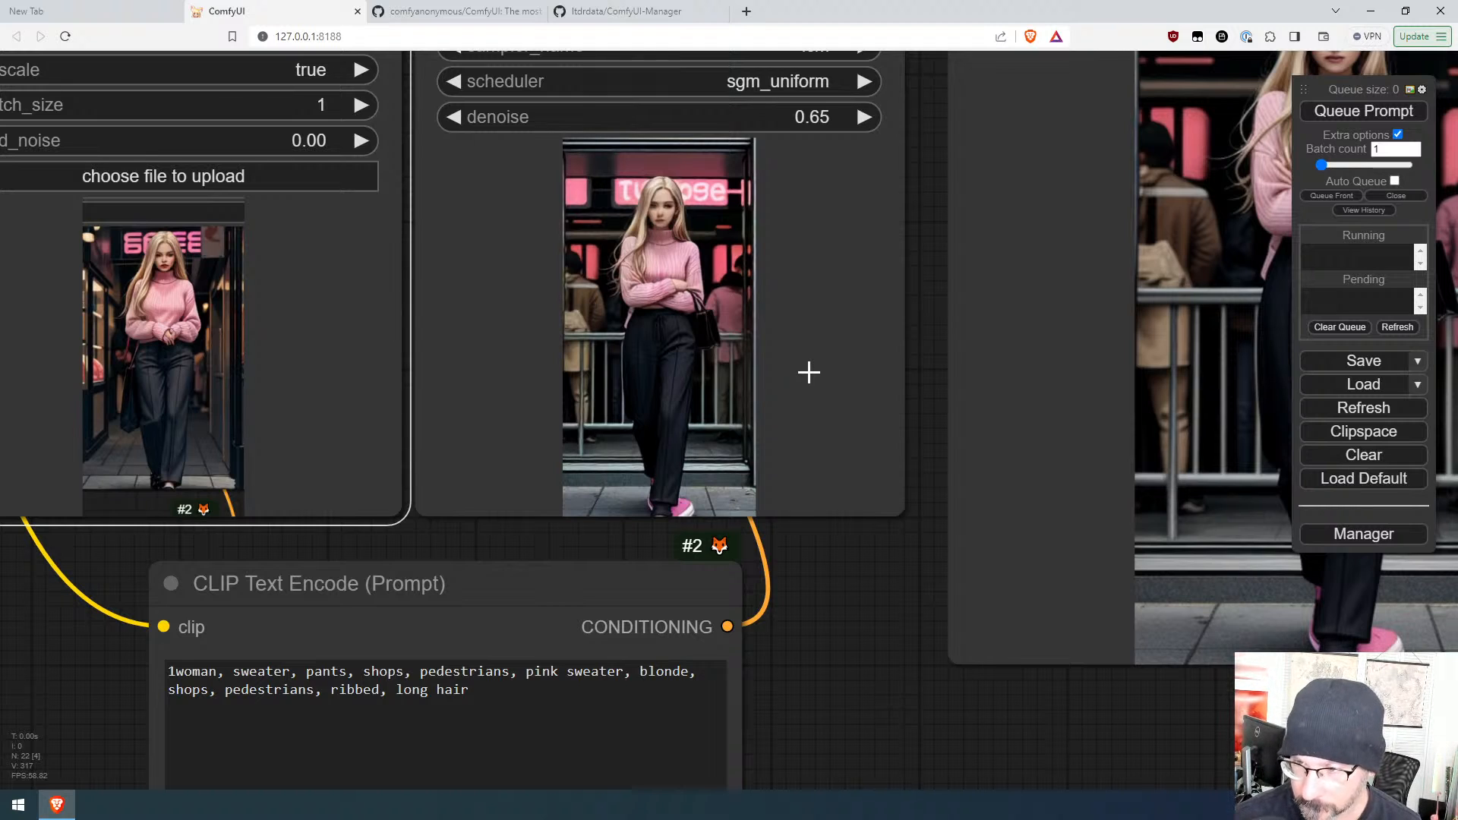
scroll(809, 372, "down", 5)
scroll(811, 371, "down", 4)
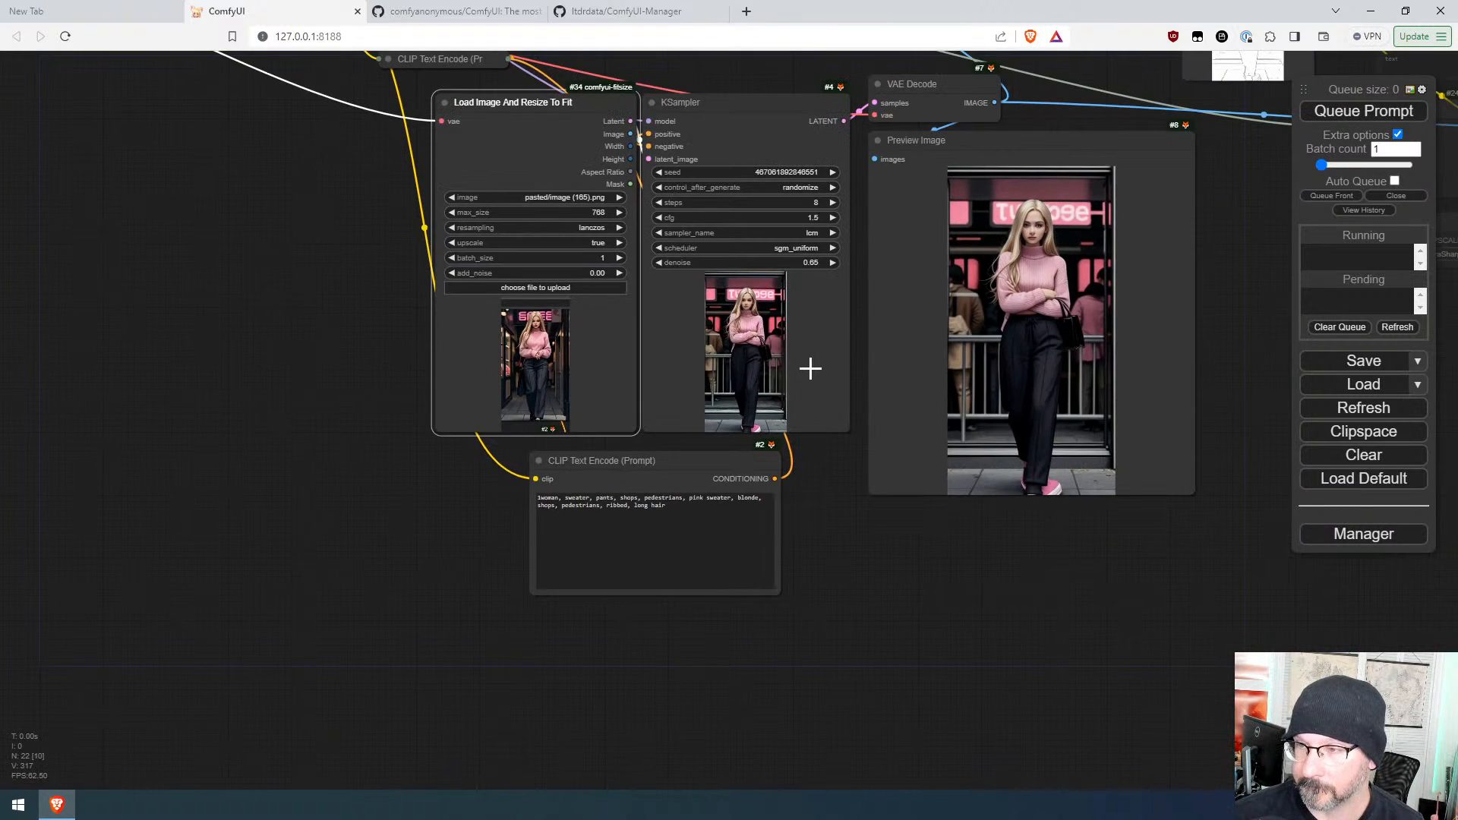
Step: Append ", action pose" to the positive prompt and queue three runs
left_click(819, 465)
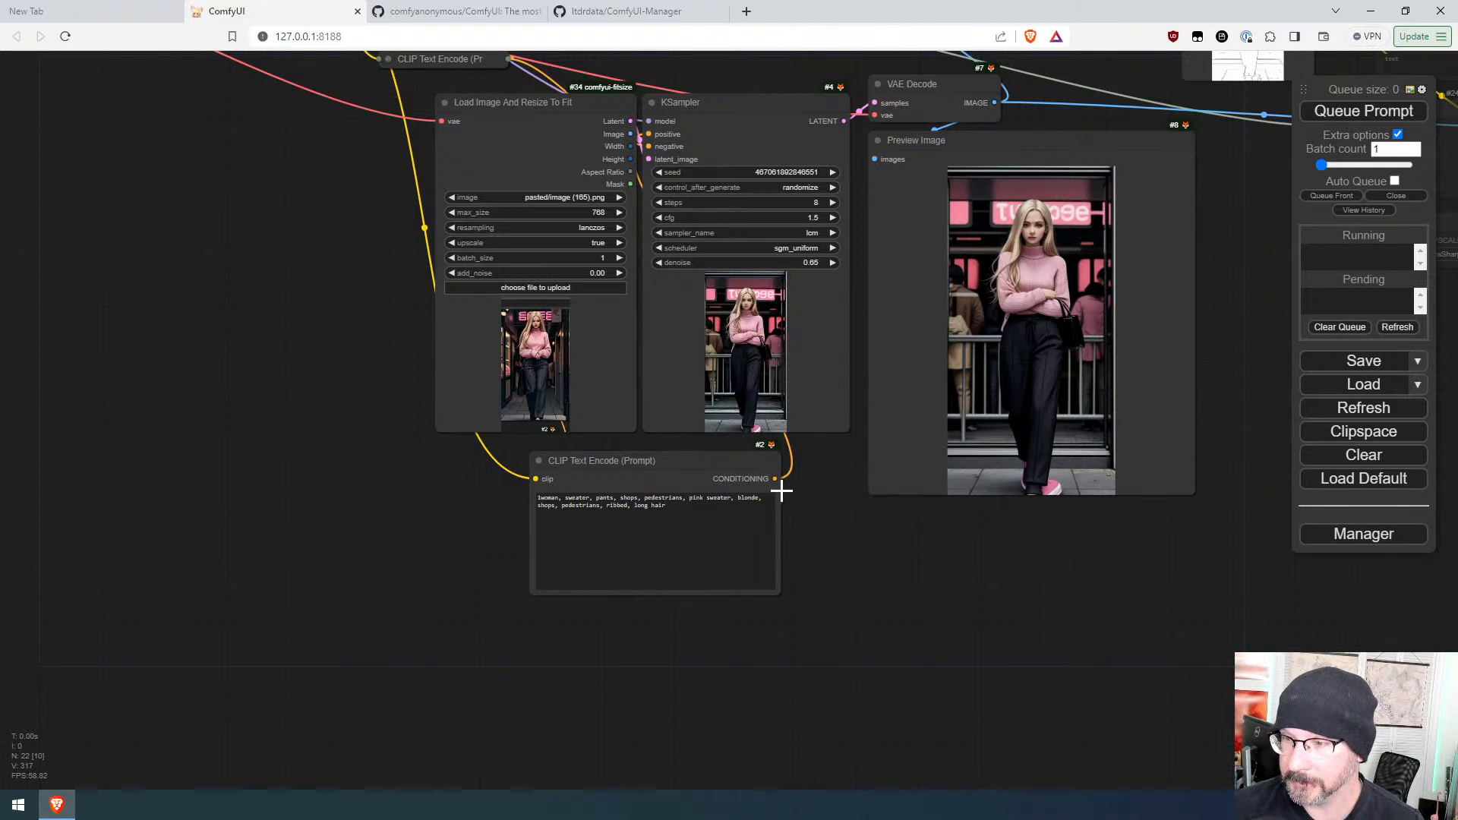
left_click(668, 507)
type(", action pose")
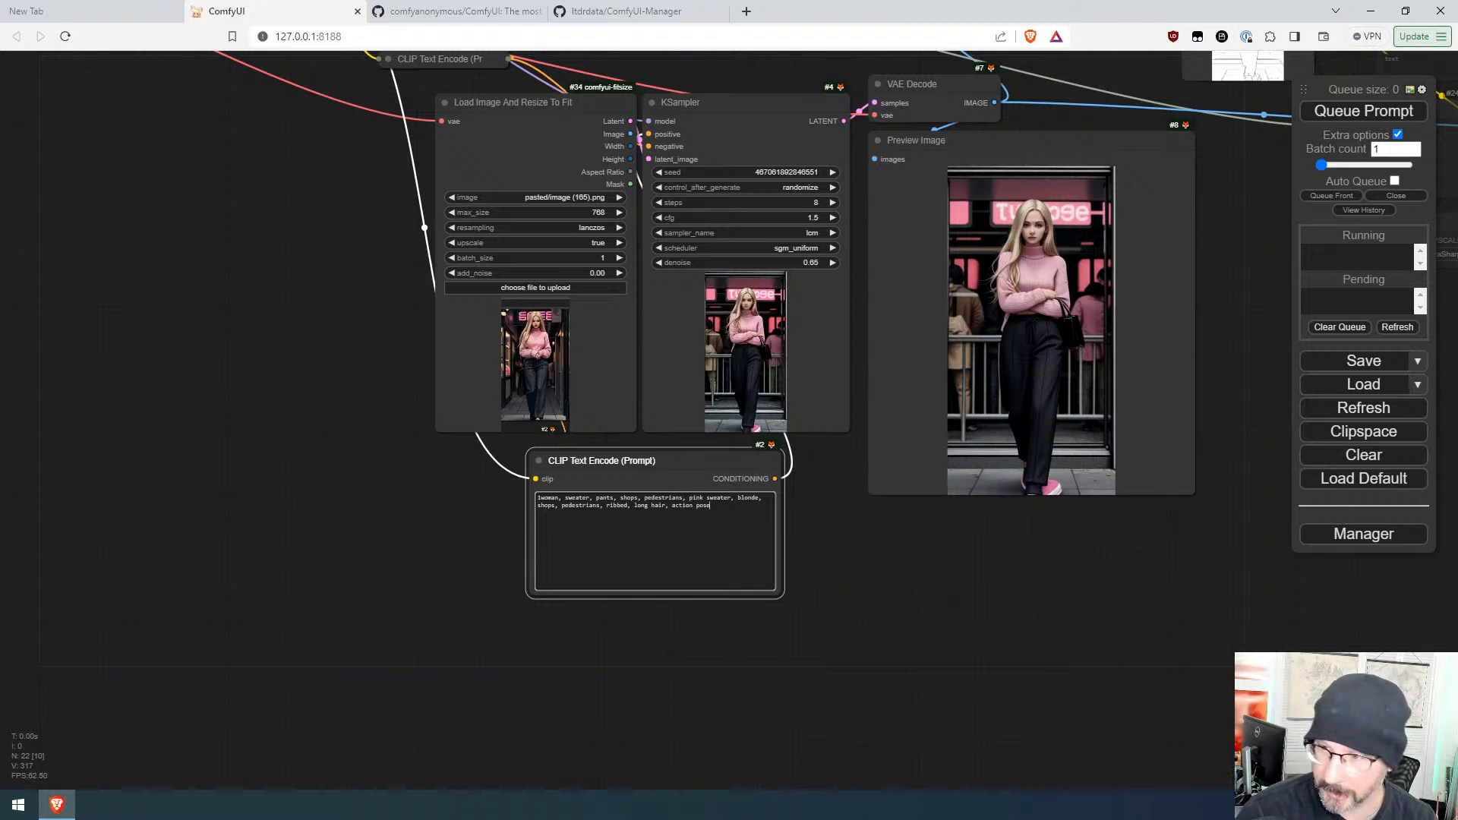
key("ctrl+Return")
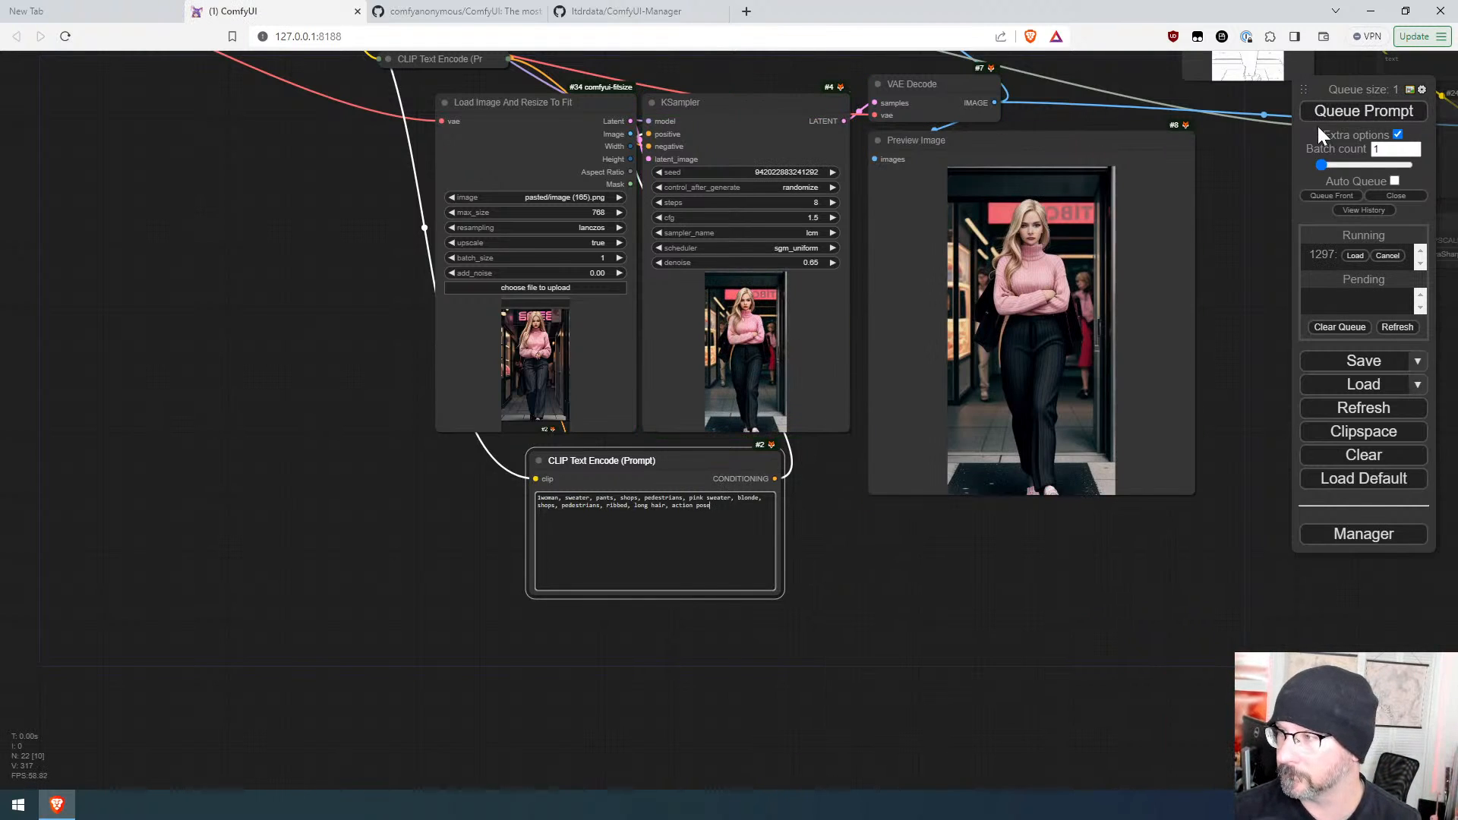
left_click(1340, 114)
left_click(1341, 114)
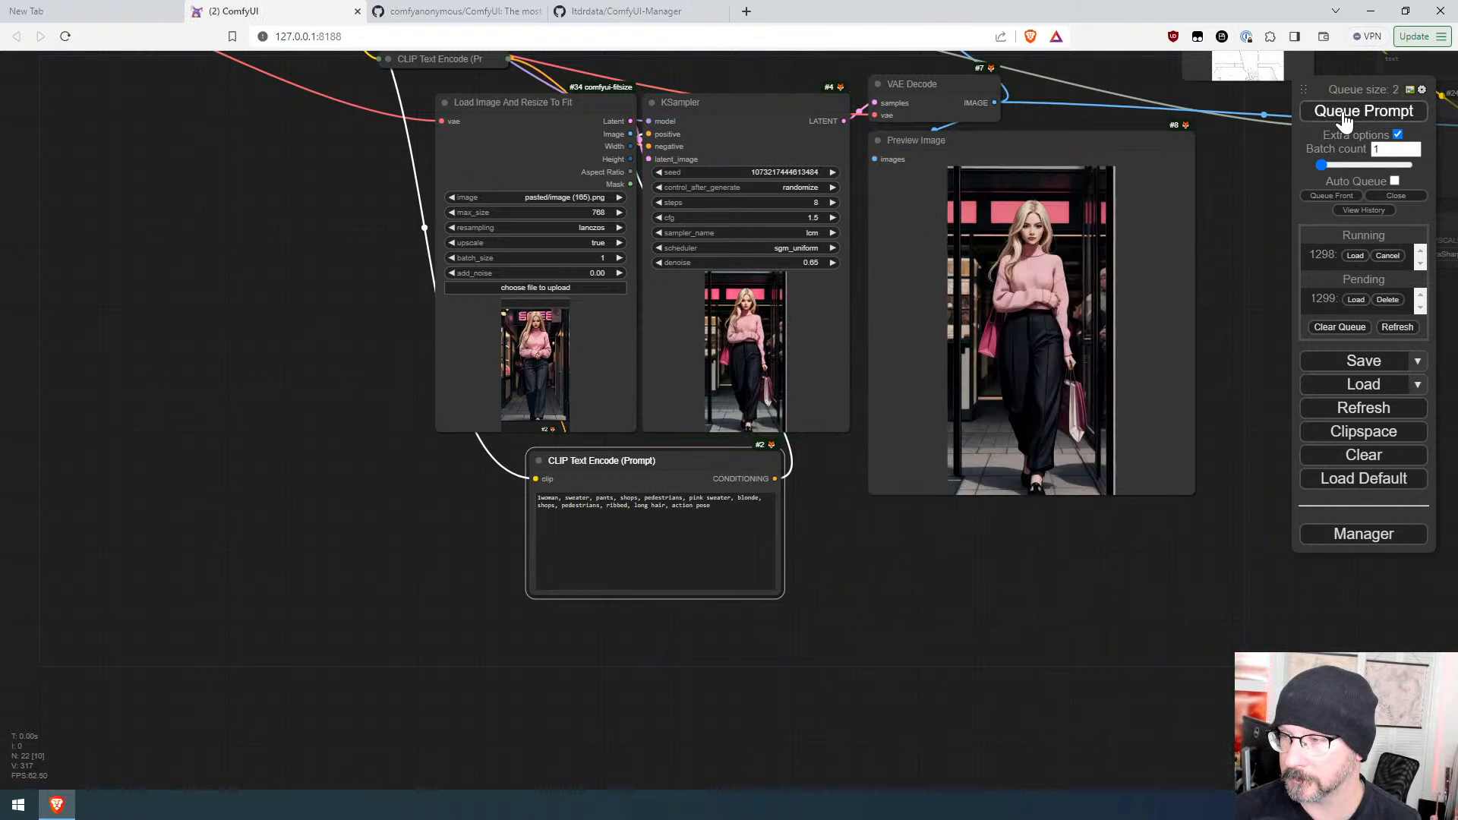
left_click(1343, 114)
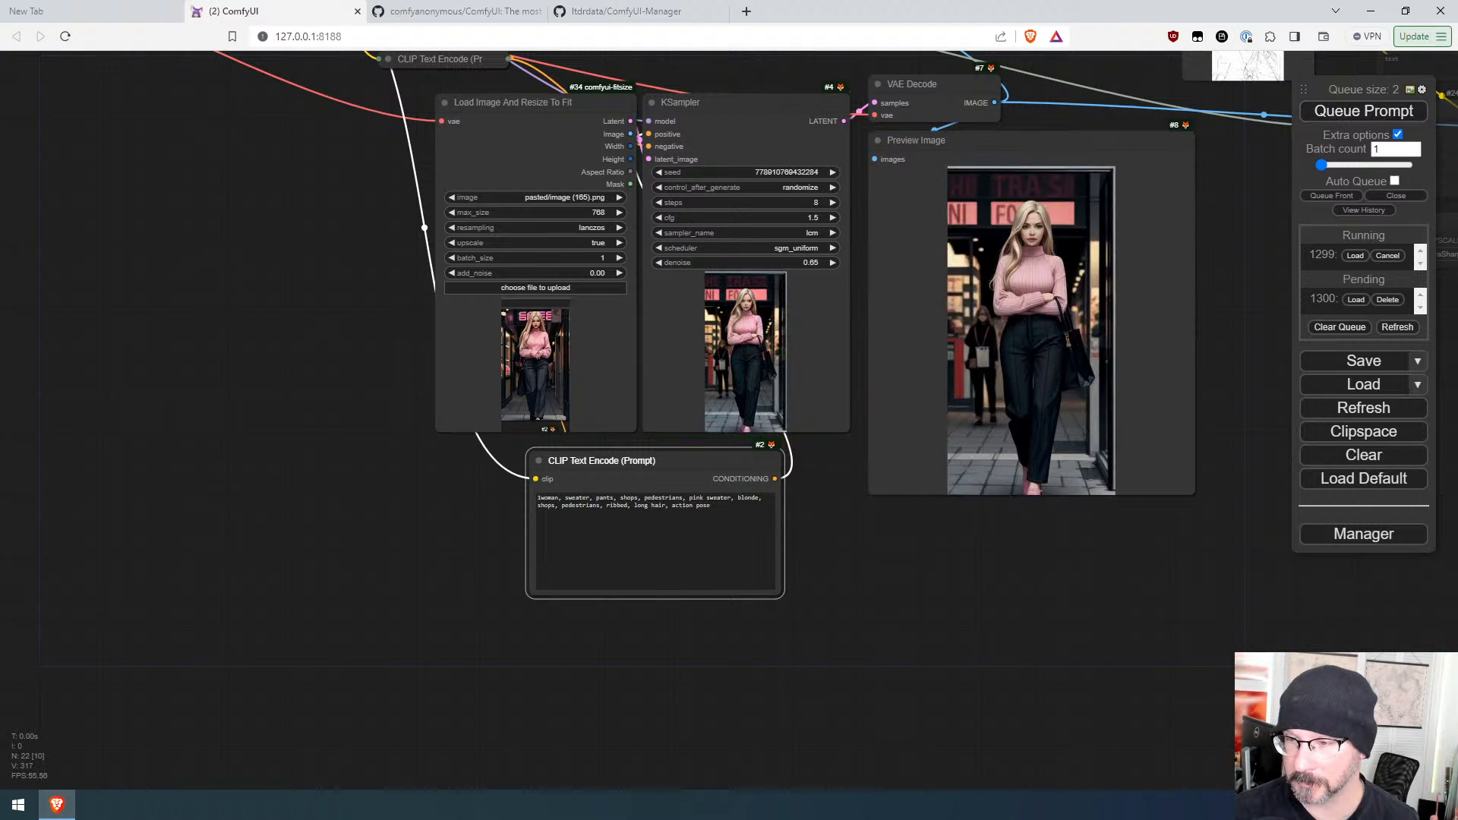
Step: Append ", denim" to the positive prompt and queue it
left_click(719, 507)
type(", ")
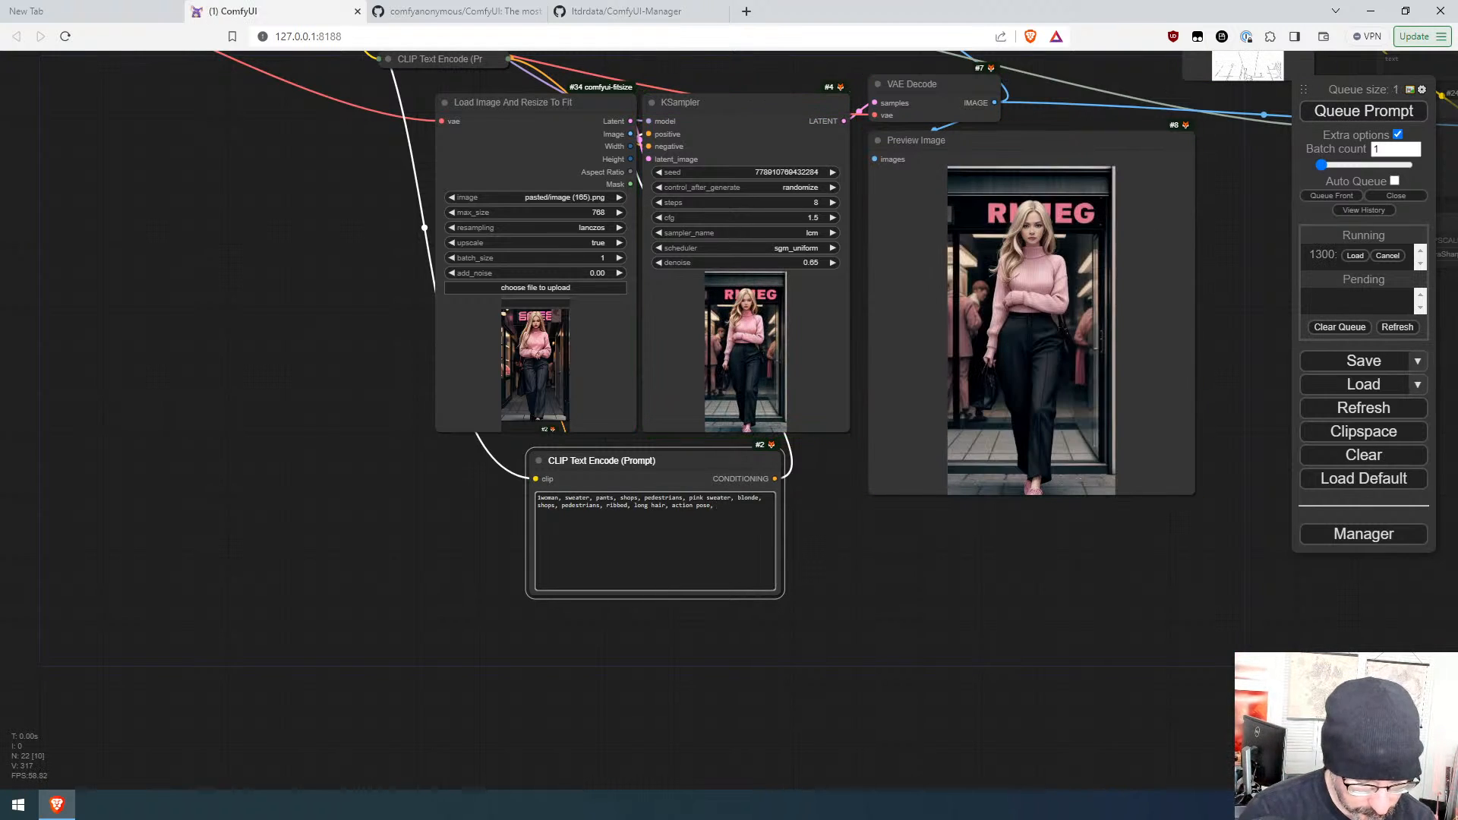
type("denim")
key("ctrl+Return")
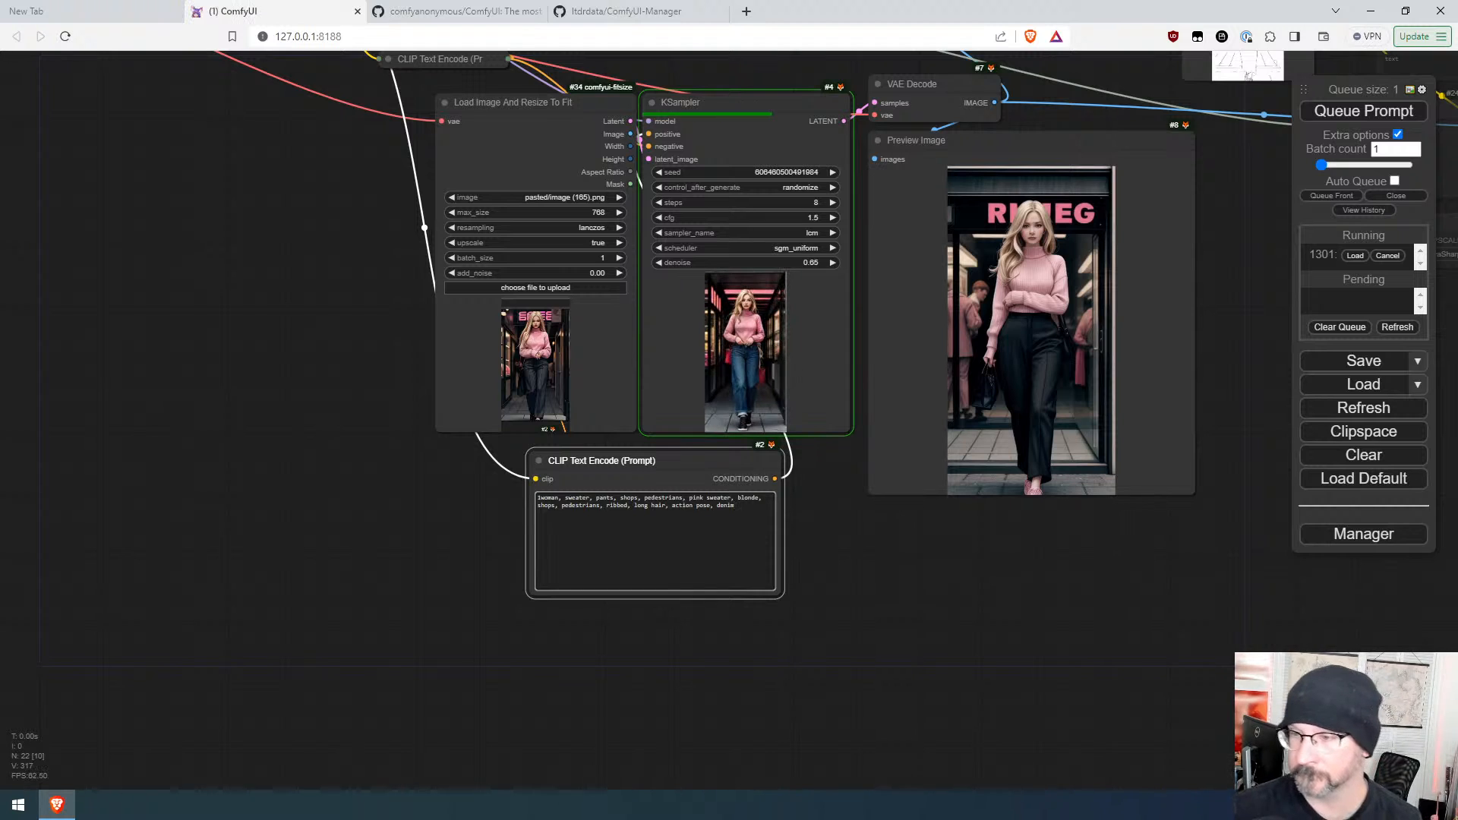
Step: Capture the denim output image, paste it into the resize loader, and queue the prompt twice
scroll(846, 430, "up", 7)
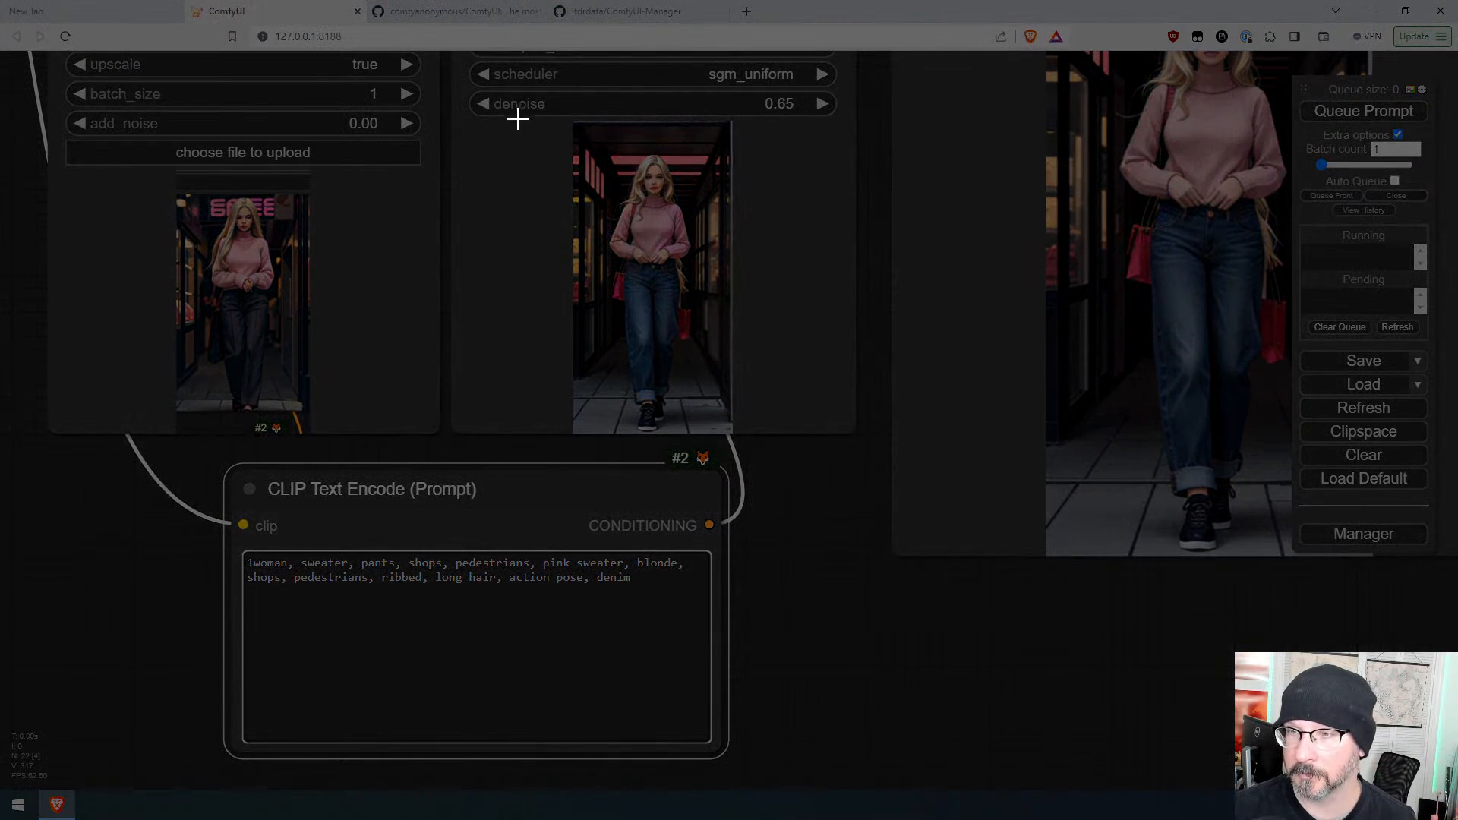
left_click_drag(540, 120, 794, 431)
left_click(211, 325)
key("ctrl+v")
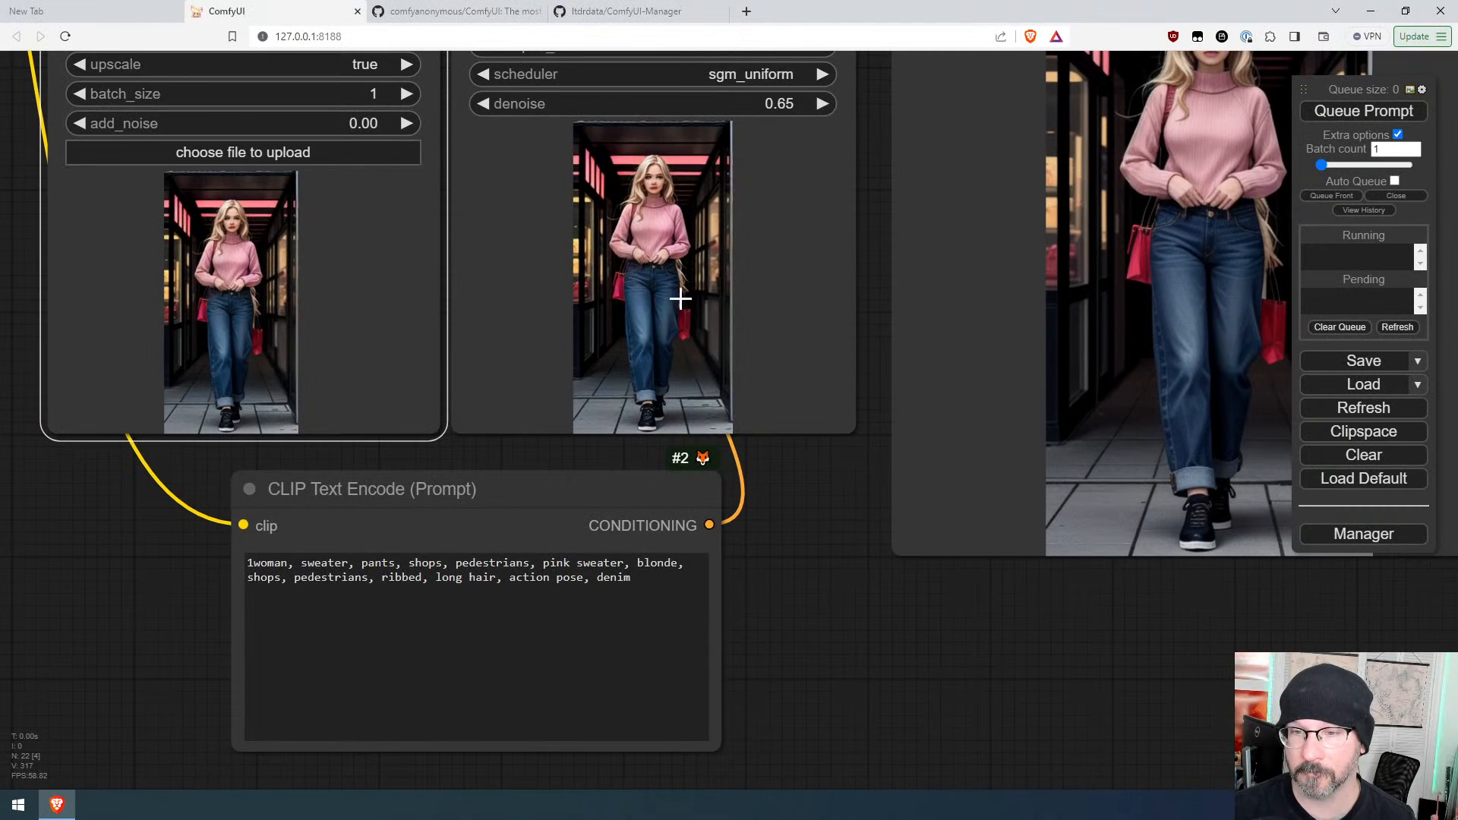
left_click(1341, 119)
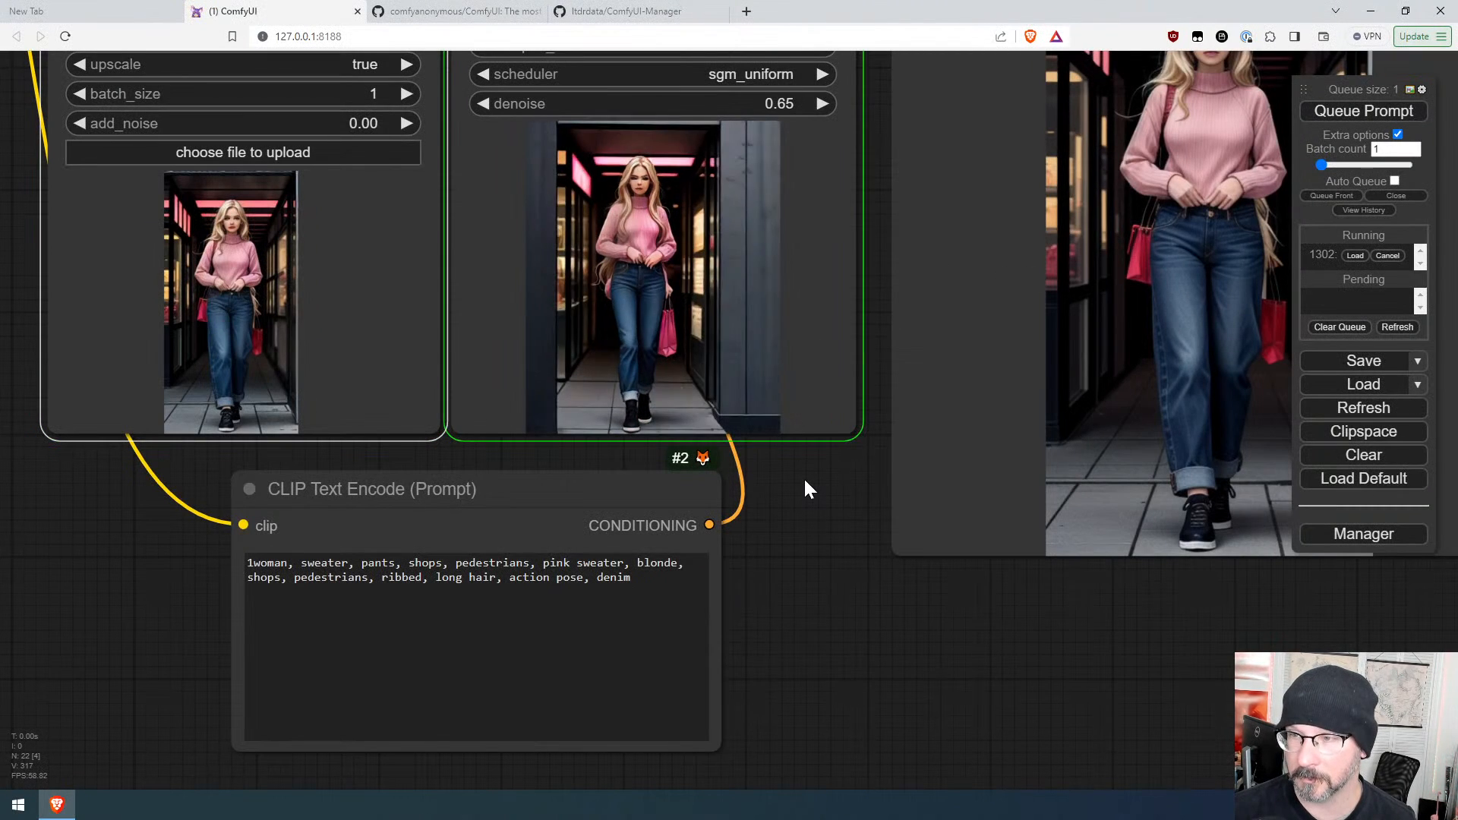
left_click(1366, 113)
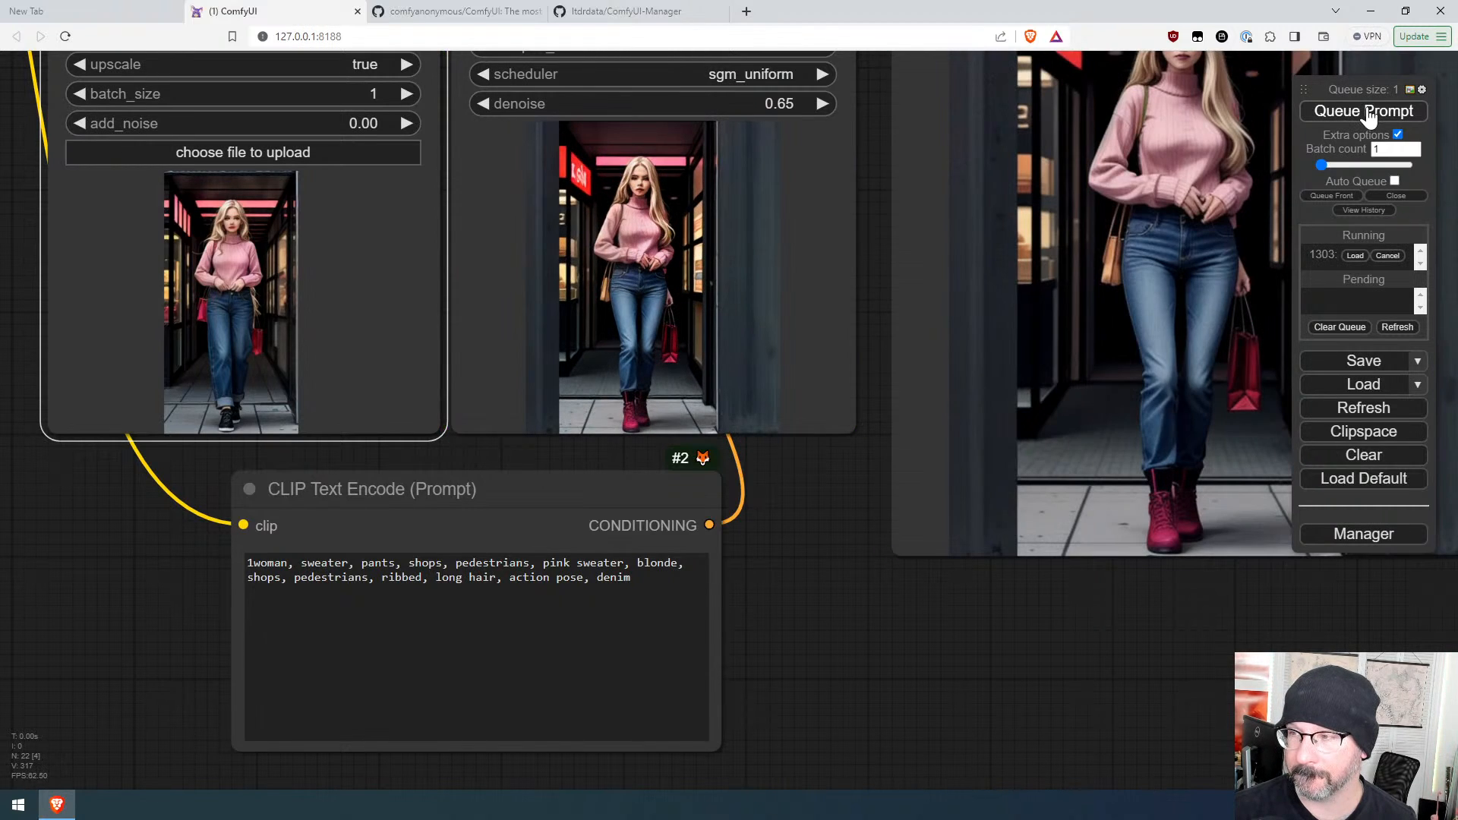
Step: Replace "blonde" with "redhead" in the positive prompt and queue it
left_click(810, 571)
double_click(660, 562)
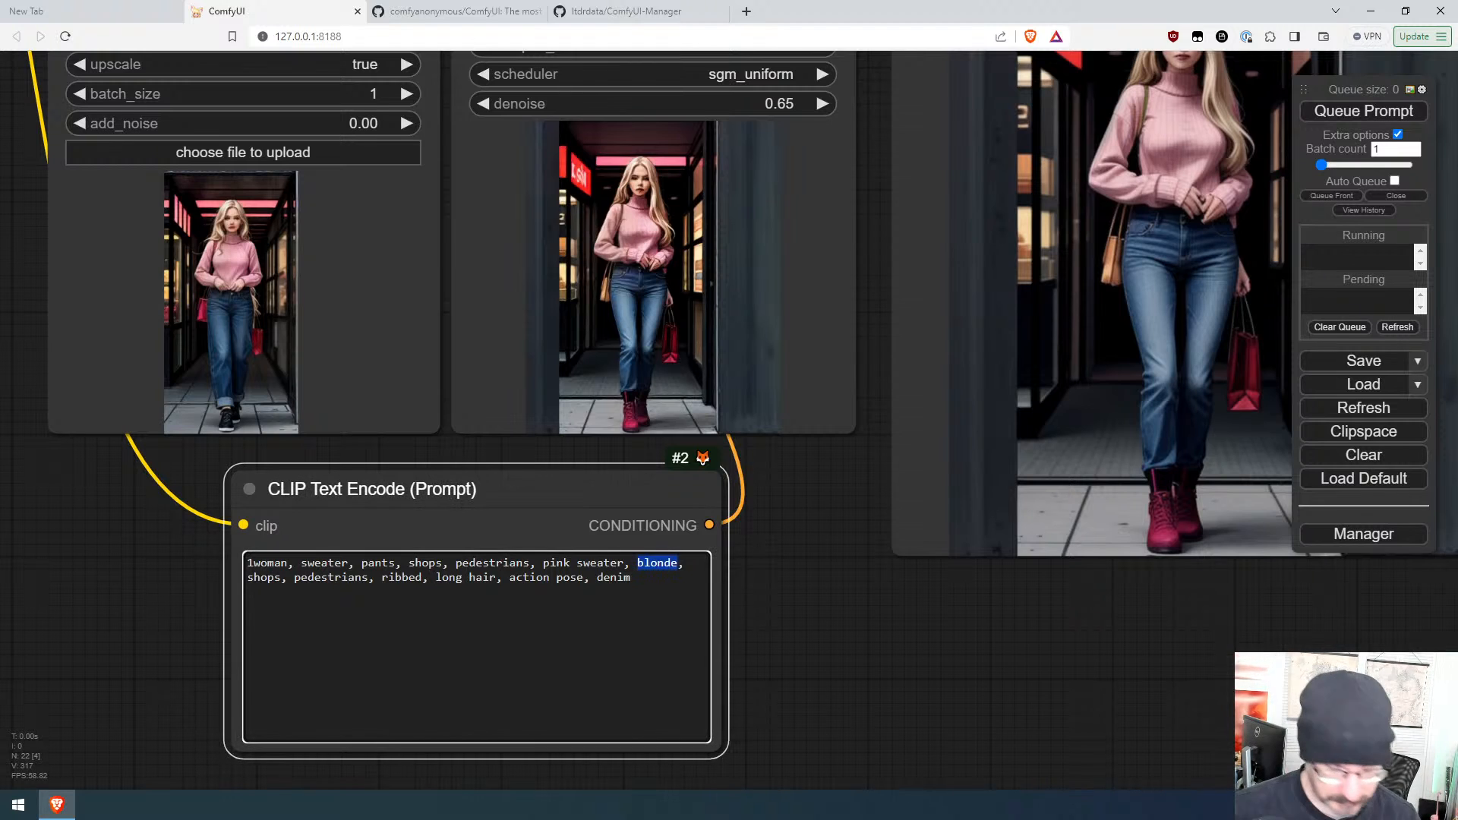
type("redhead")
key("ctrl+Return")
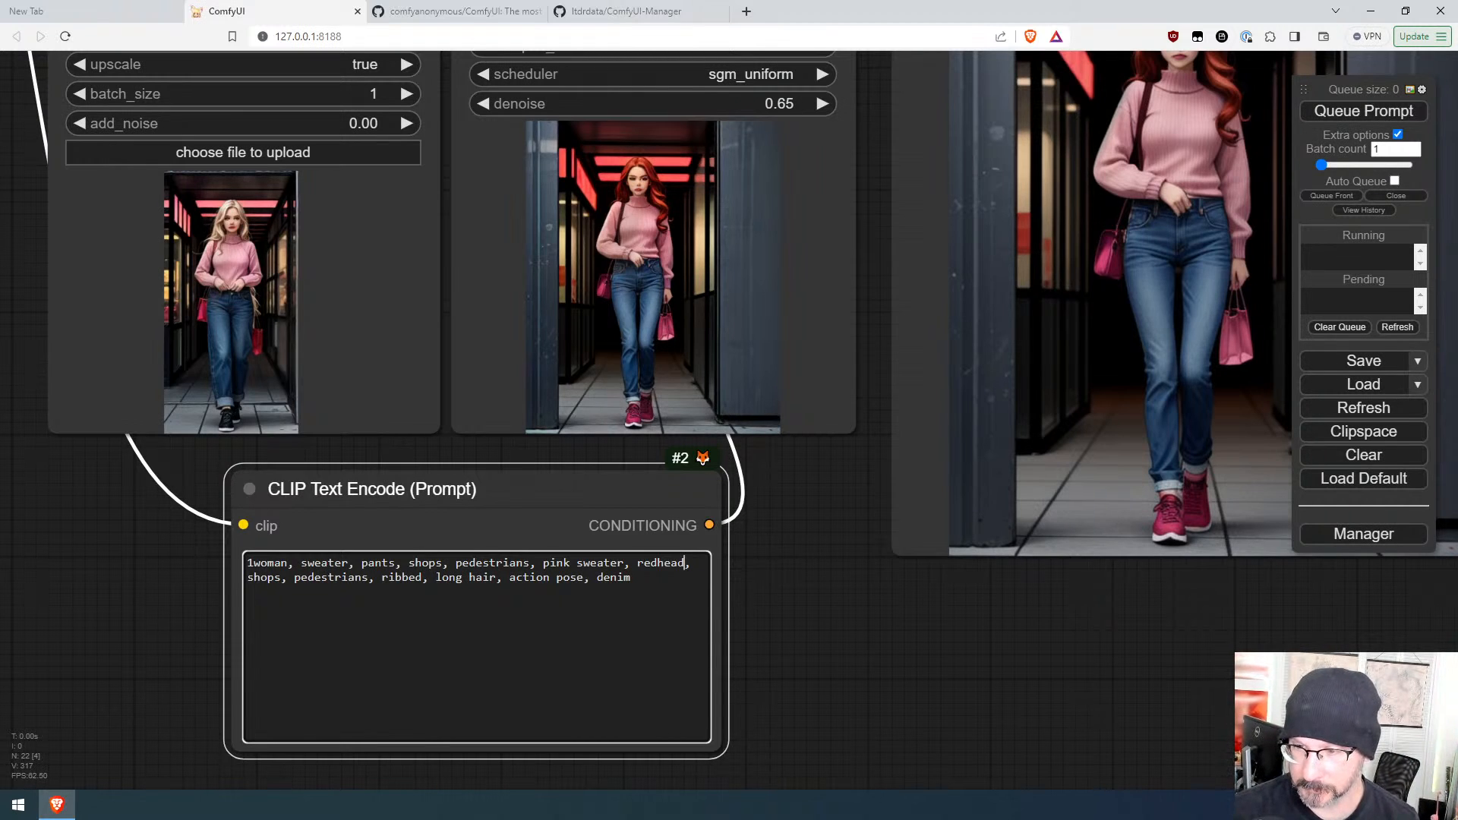
Step: Raise the weight of "action pose" in the prompt to 1.25 and queue it
left_click_drag(583, 577, 509, 577)
key("ctrl+Up")
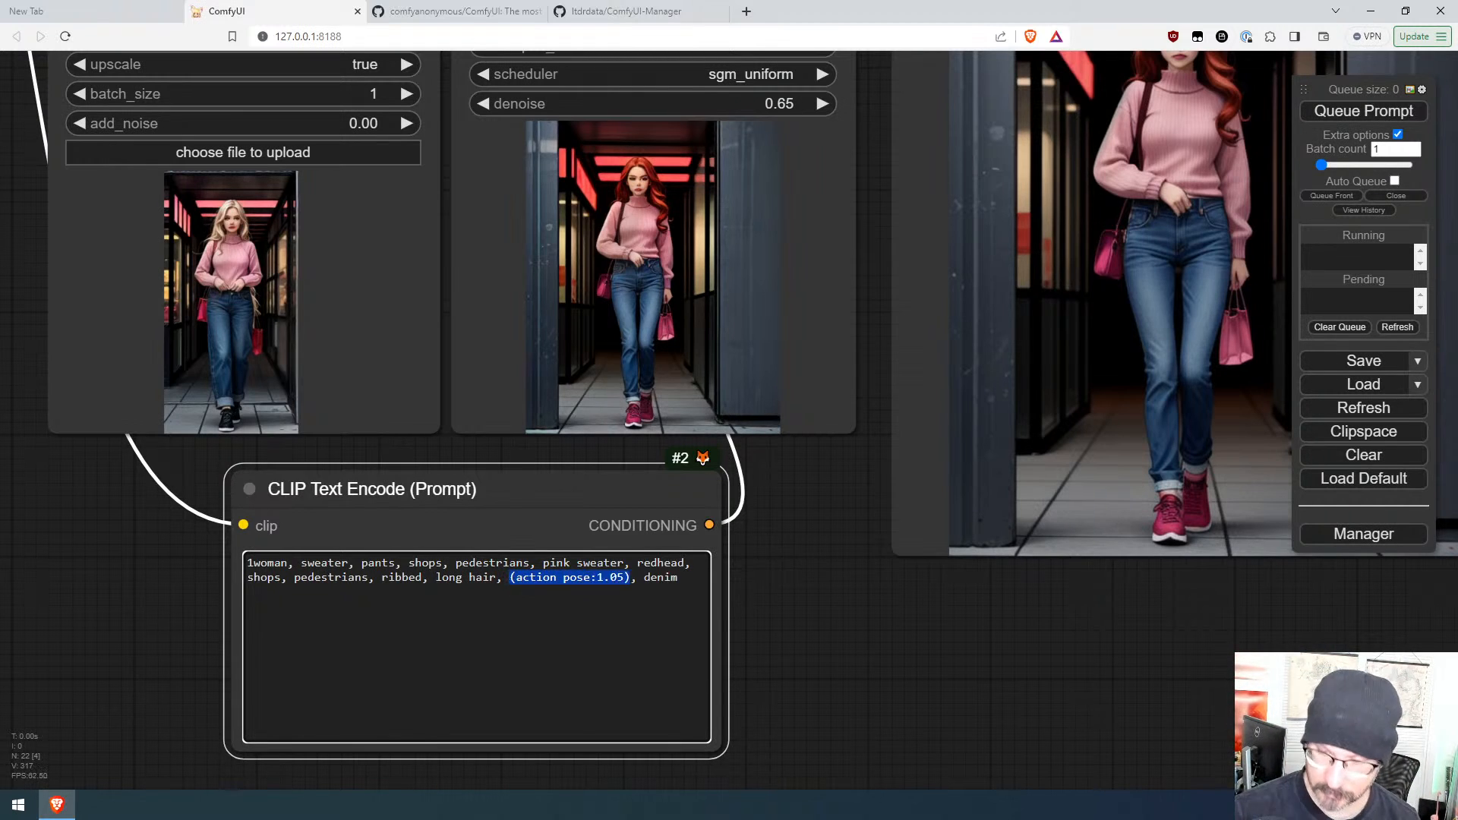
key("ctrl+Return")
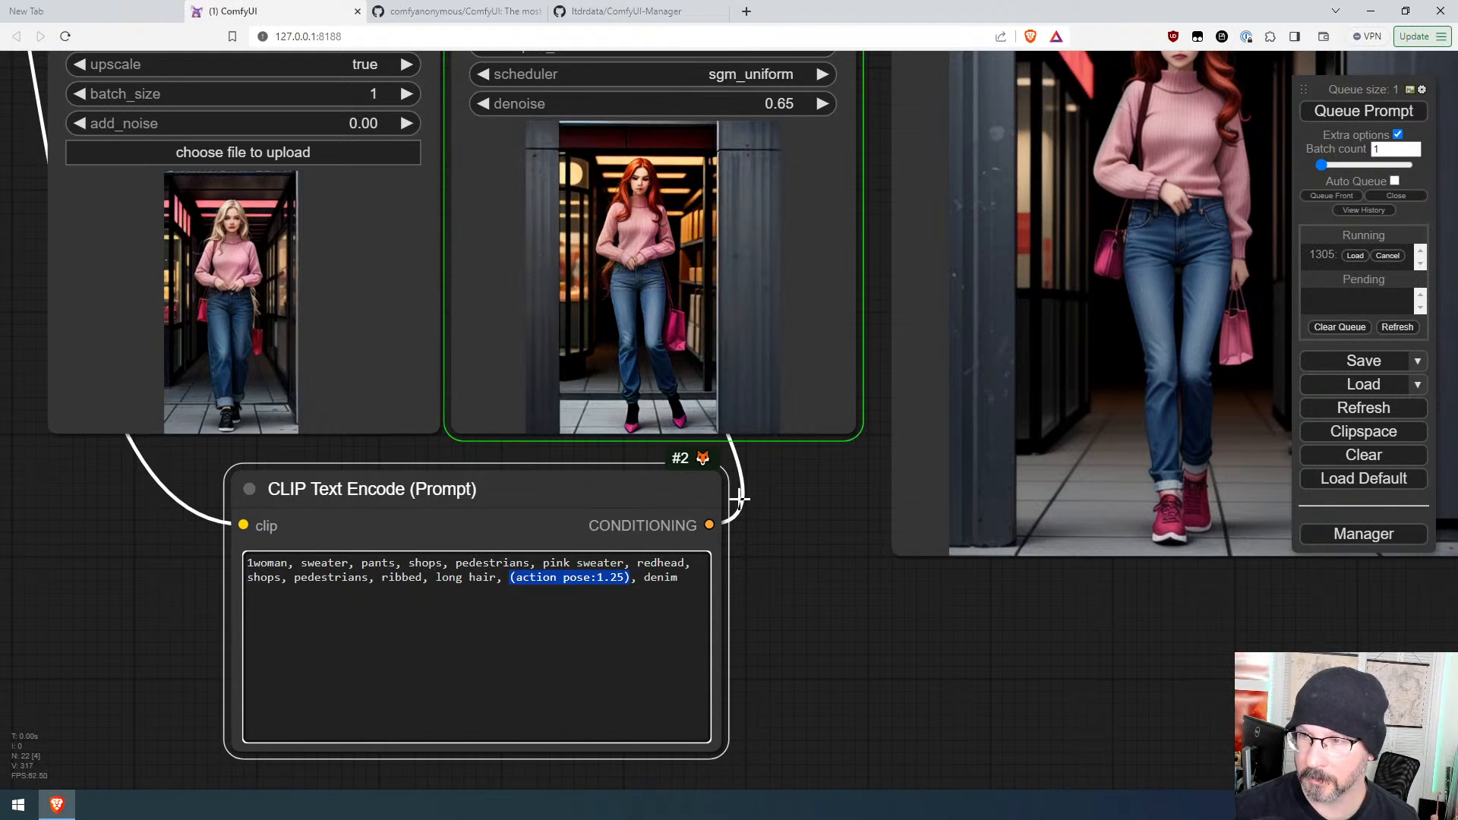
Step: Raise the KSampler denoise to about 0.81 and queue the prompt
scroll(758, 501, "down", 4)
left_click_drag(710, 232, 720, 231)
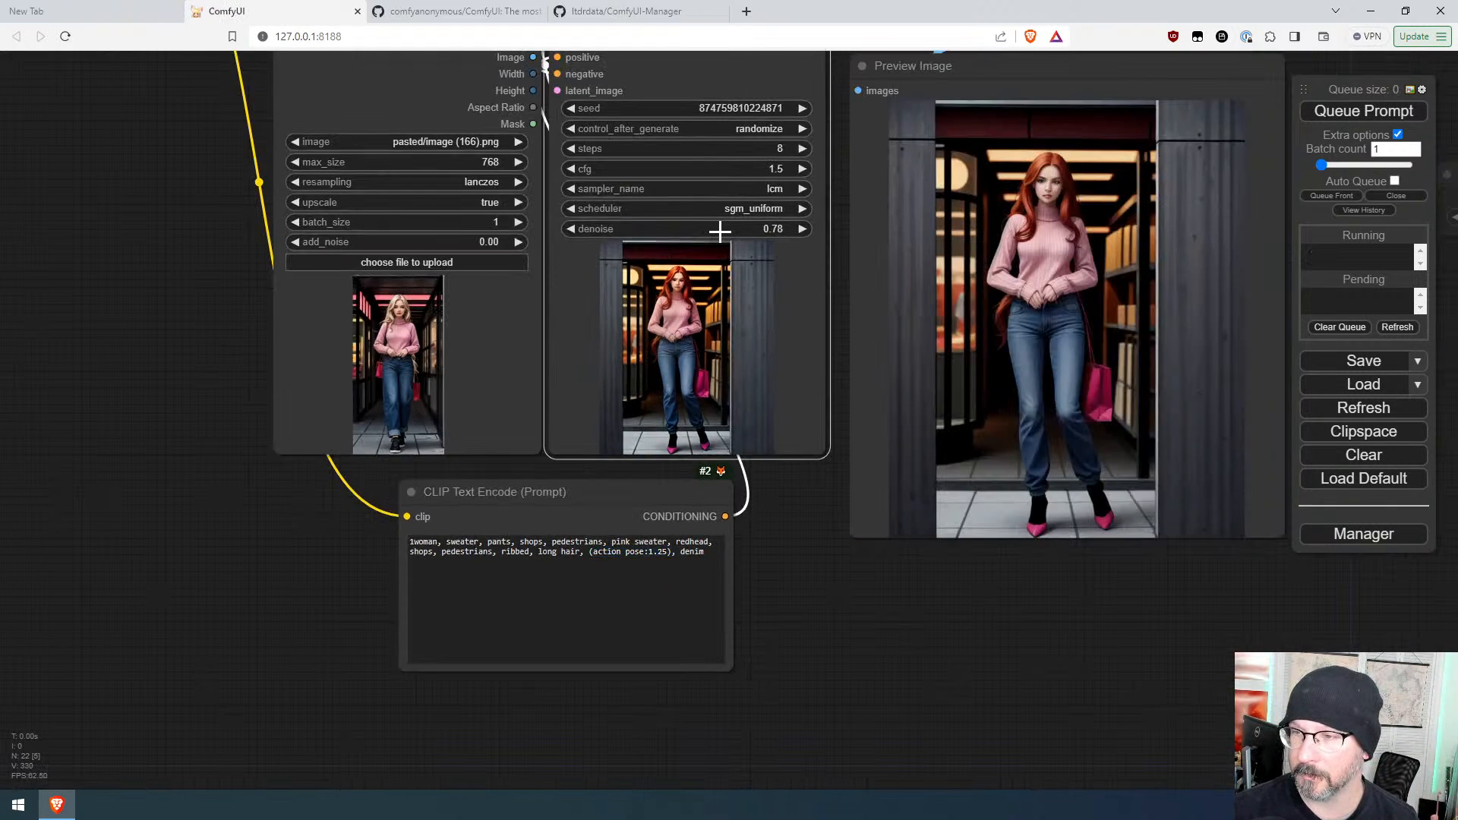
left_click(1328, 116)
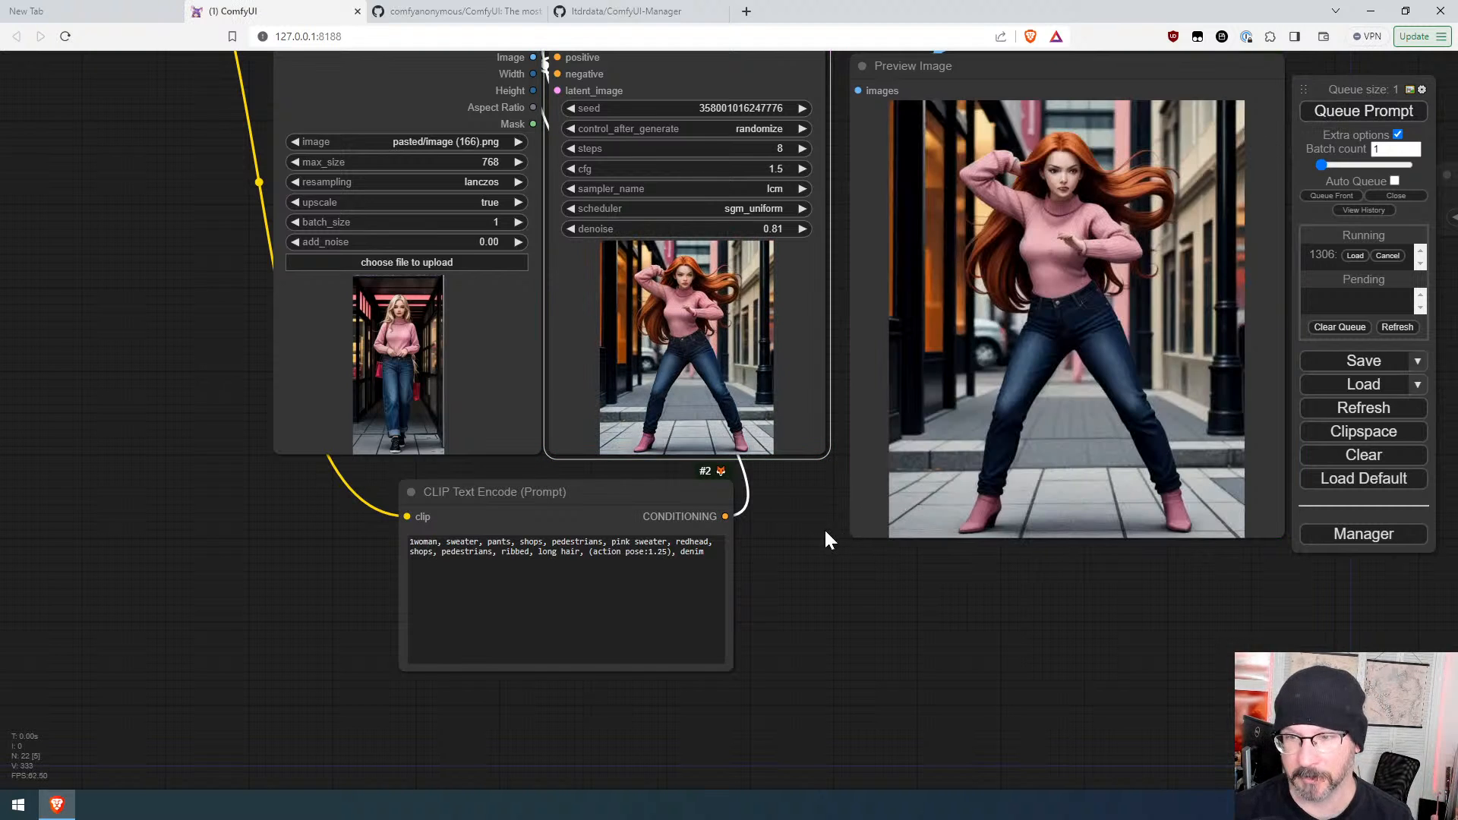
scroll(788, 514, "up", 2)
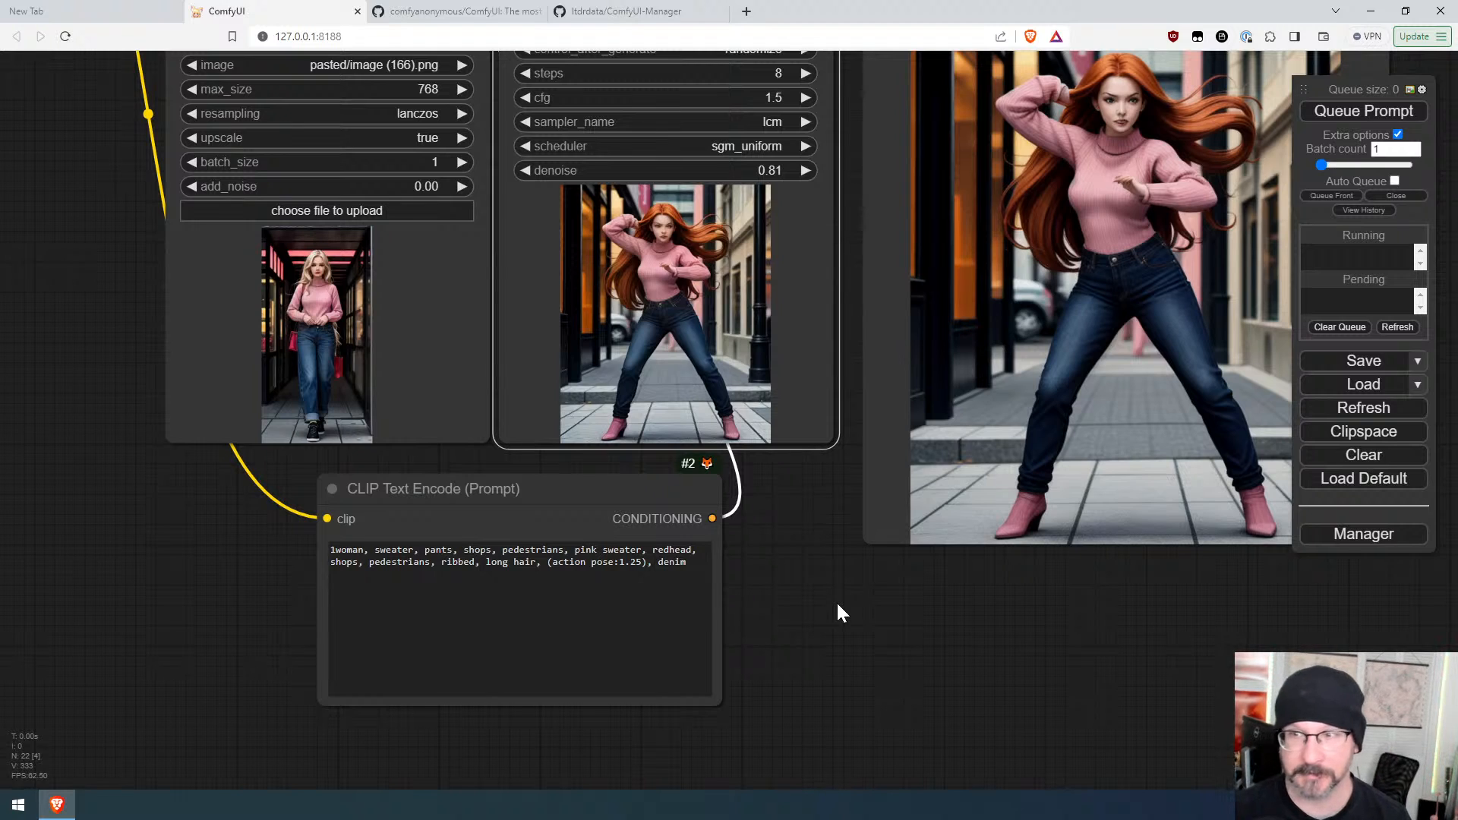
scroll(836, 599, "down", 4)
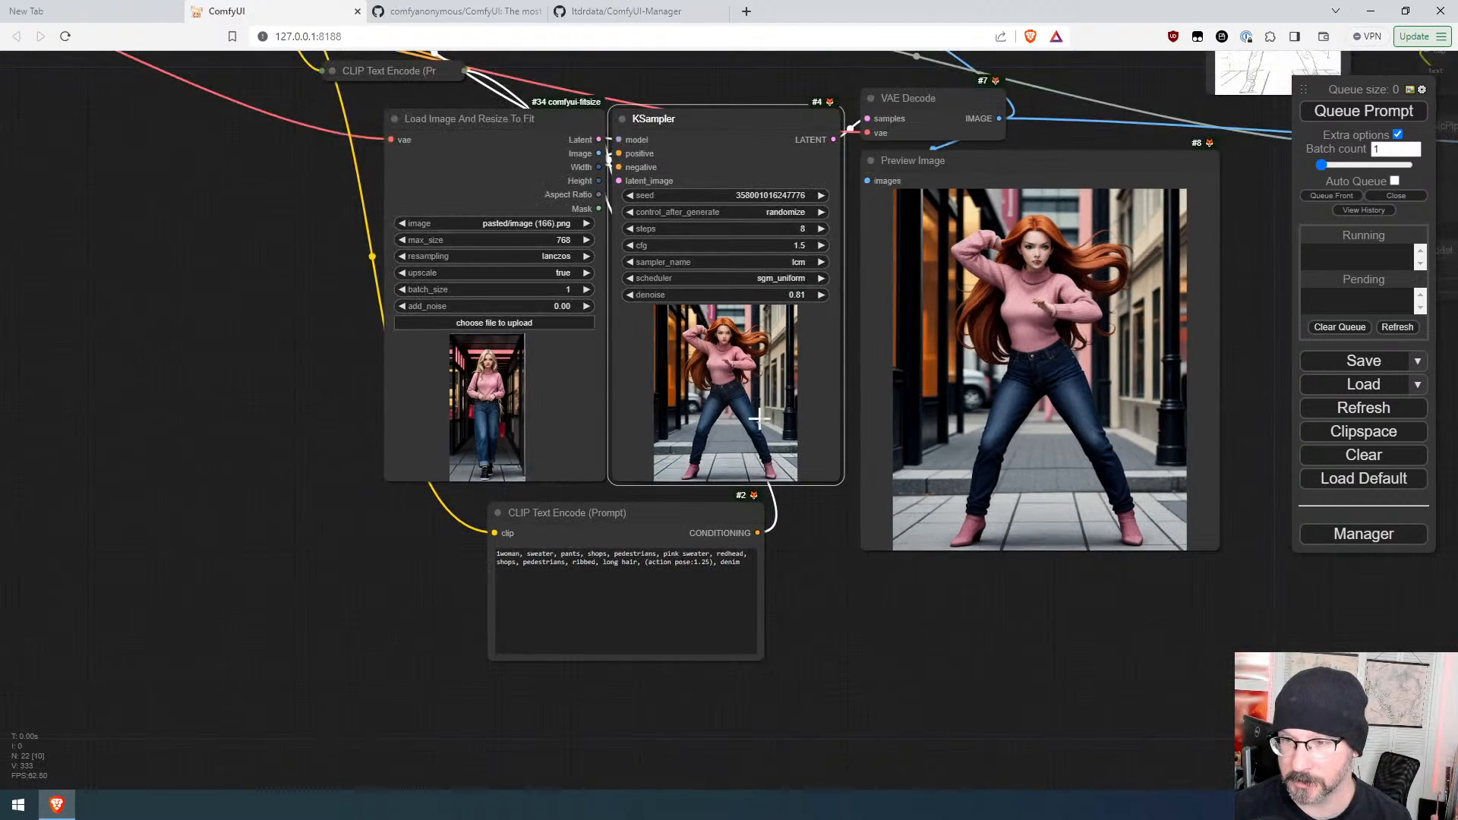
right_click(757, 418)
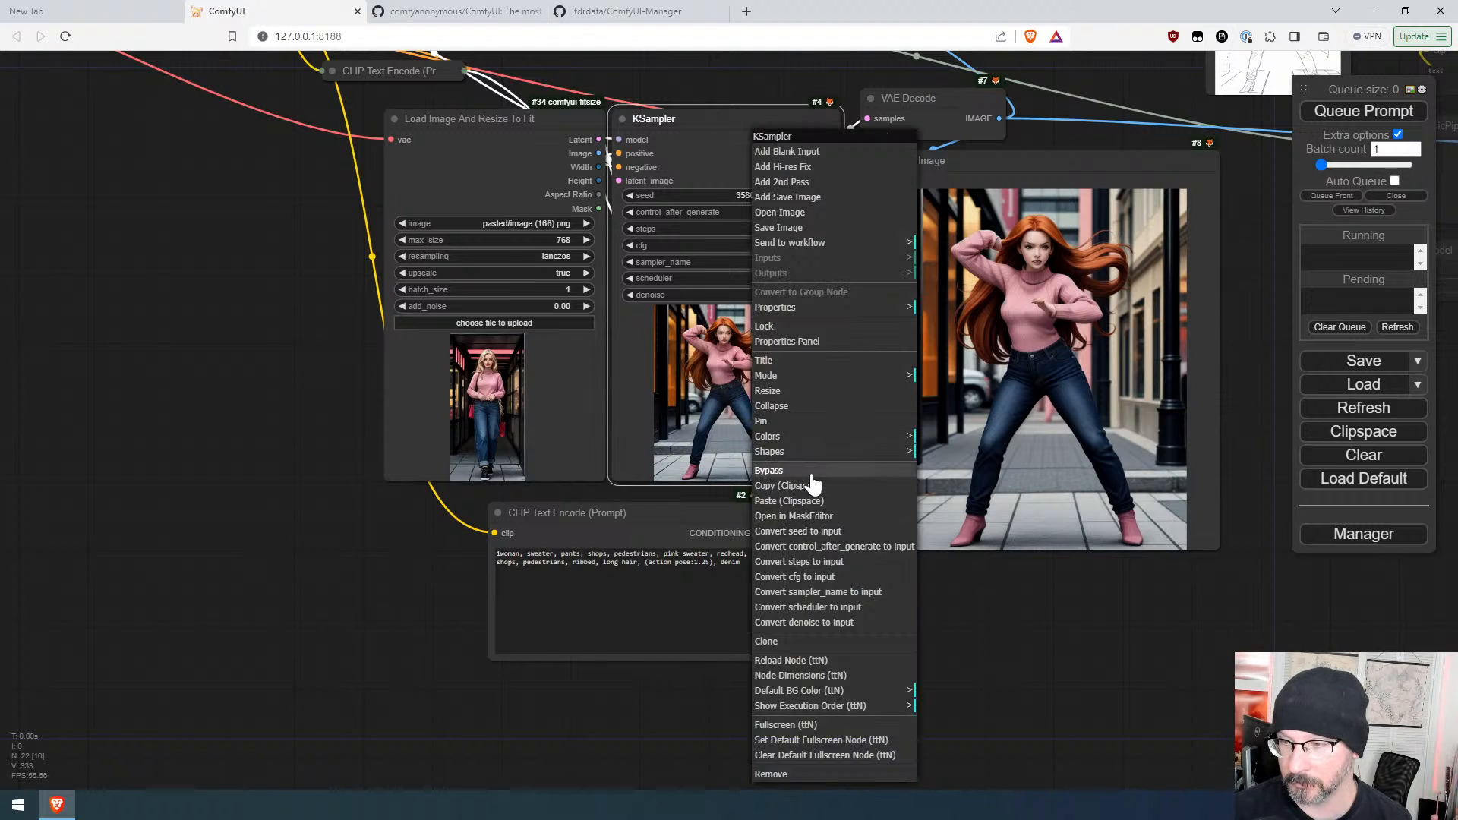
right_click(163, 309)
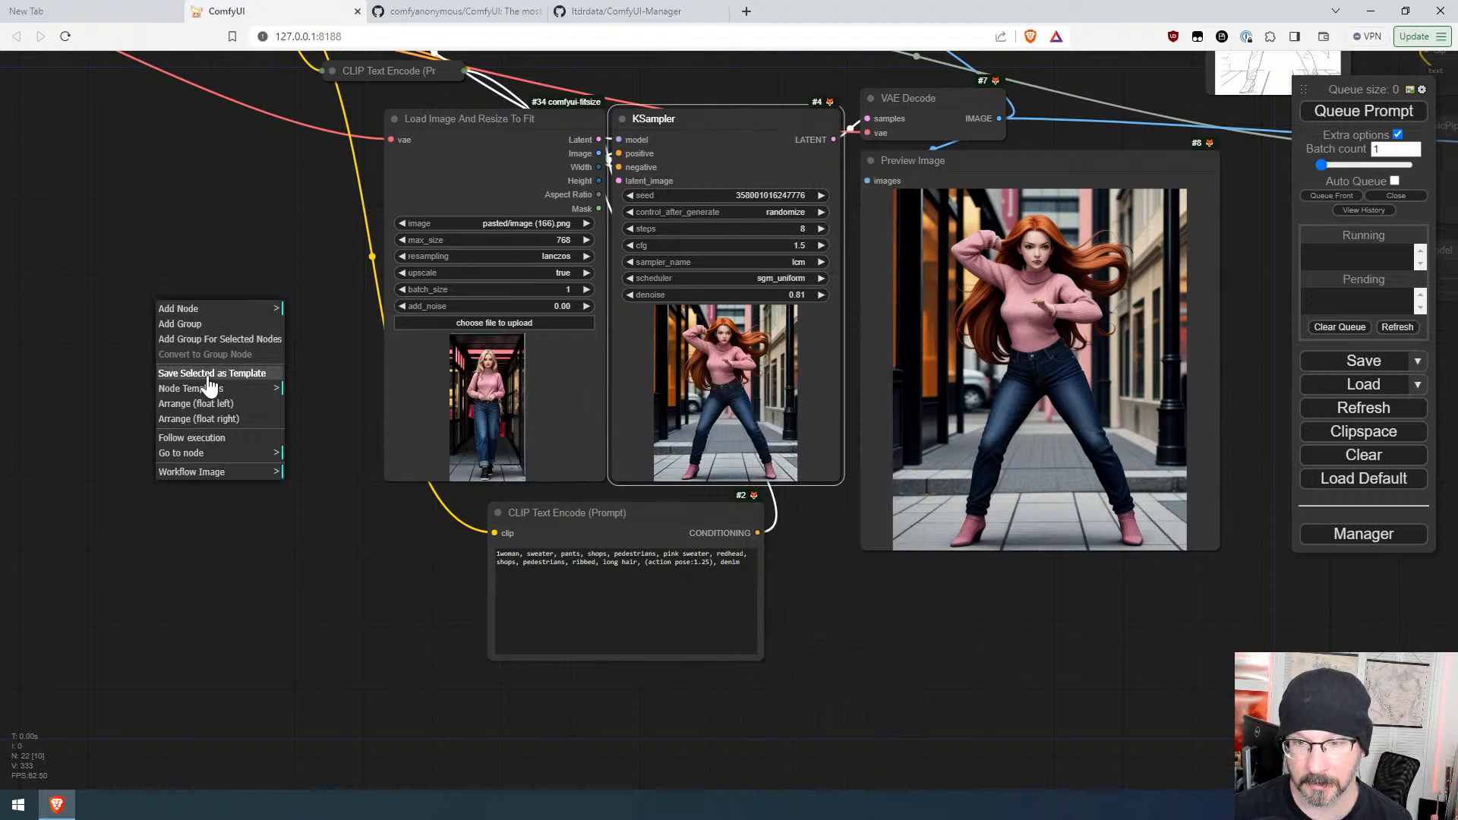
double_click(68, 350)
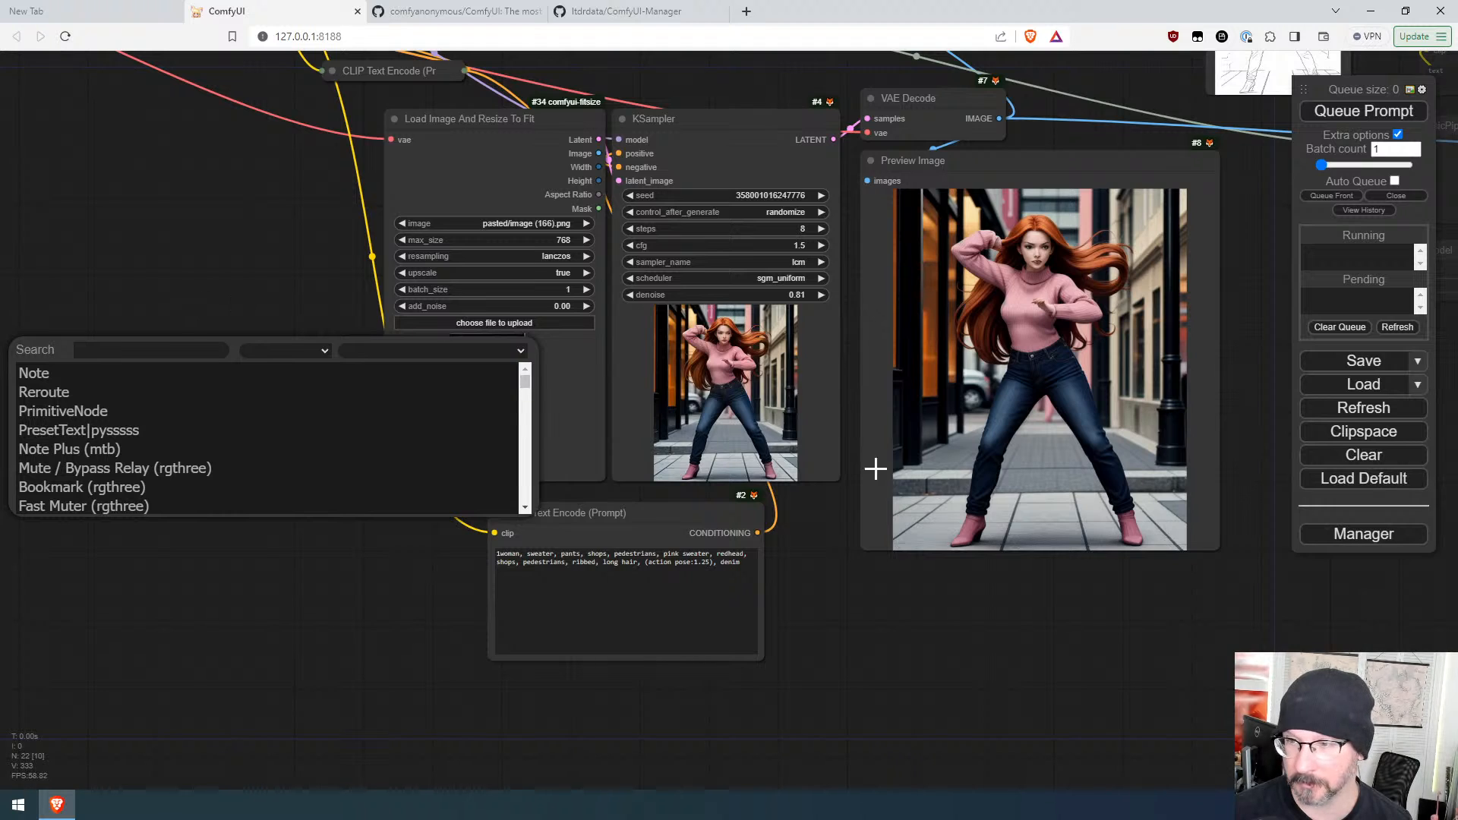
Step: Capture the redhead output image and paste it onto the canvas as a new Load Image node beside the loader
key("super+shift+s")
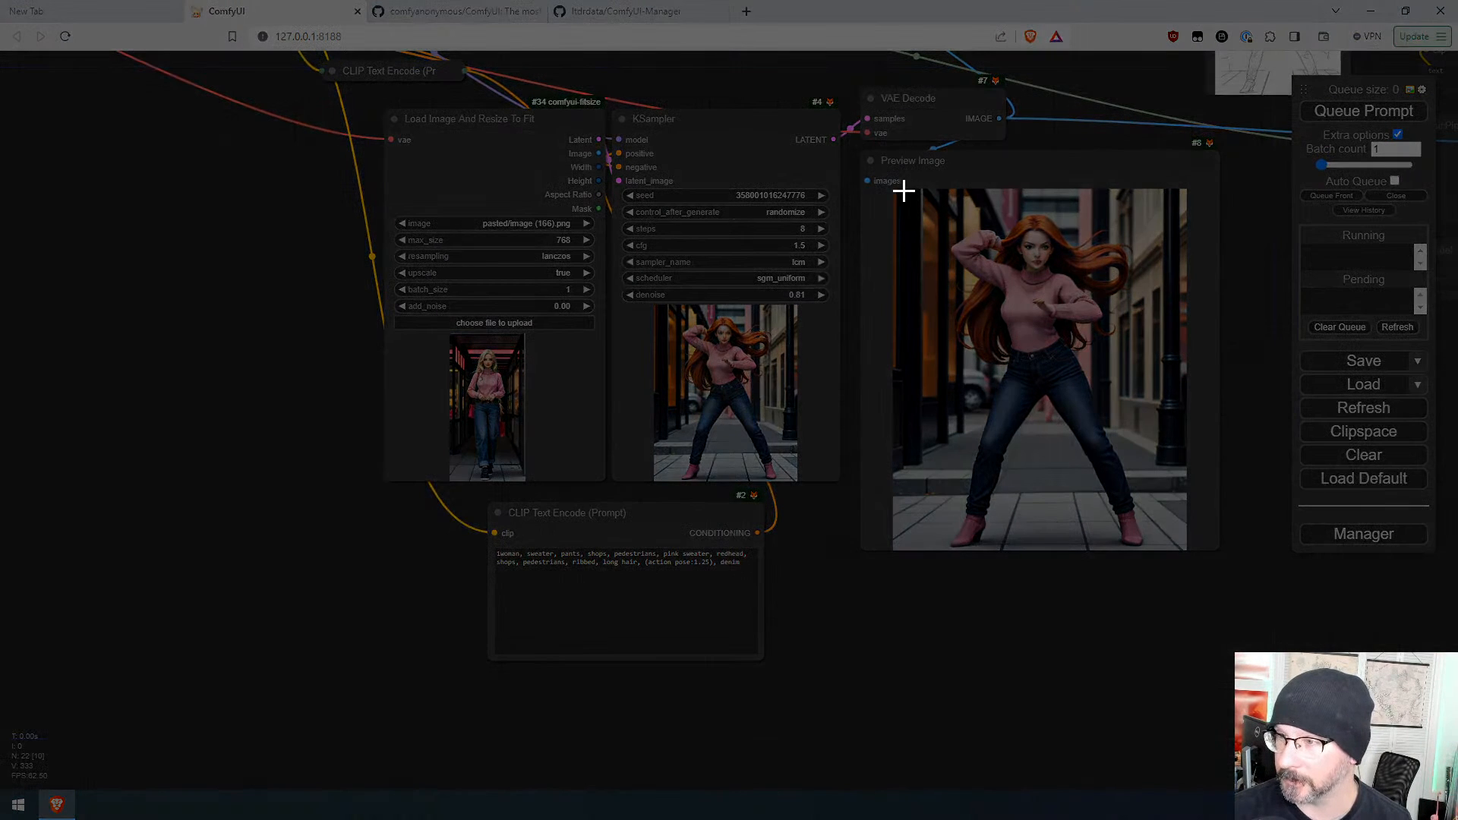
left_click_drag(912, 193, 1167, 559)
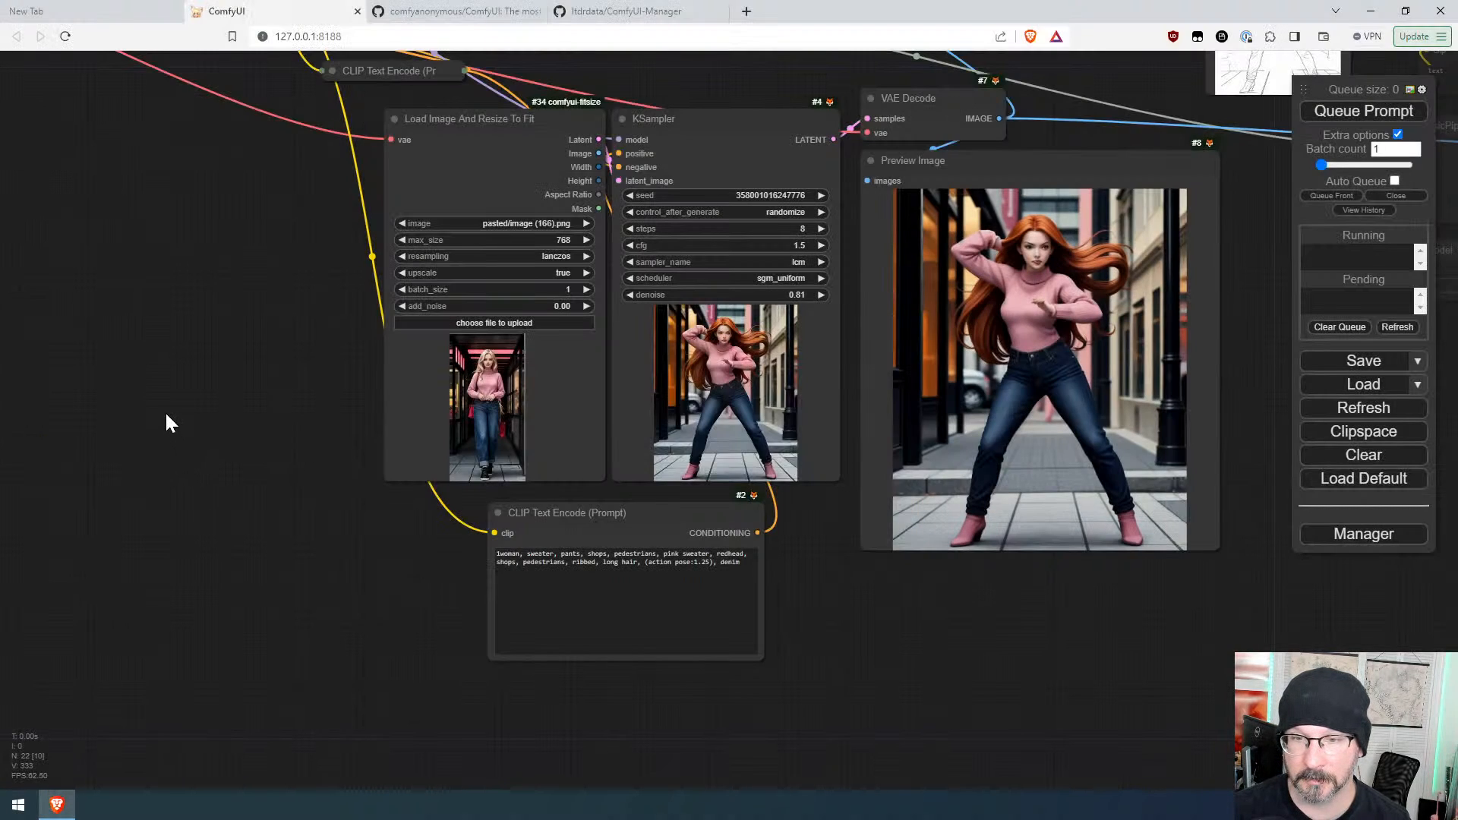
key("ctrl+v")
left_click(285, 403)
left_click_drag(286, 403, 165, 374)
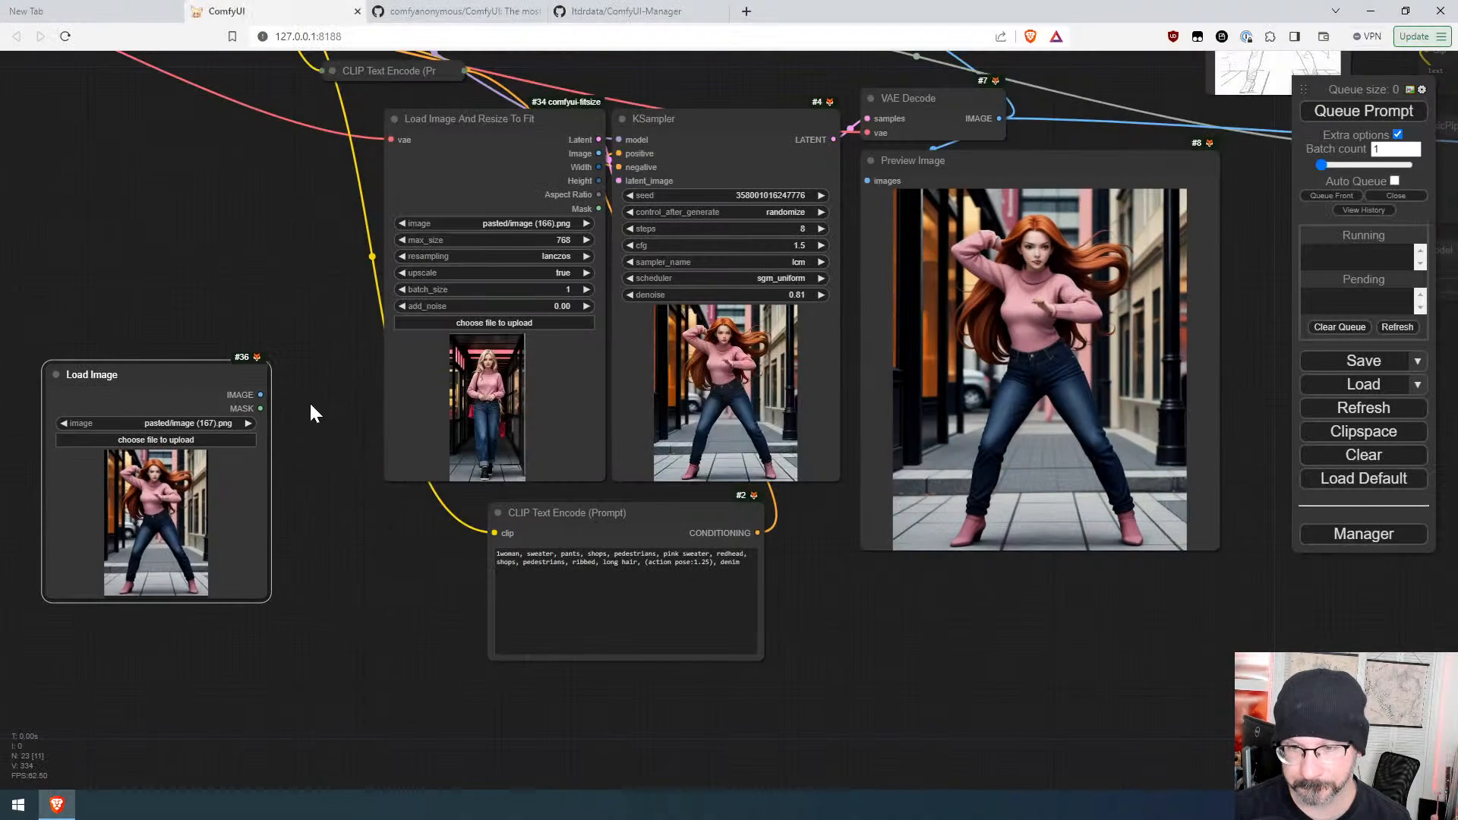
Step: Add an OpenPose Pose Recognition preprocessor fed by the pasted image's output and place it below the loader
left_click_drag(260, 395, 305, 486)
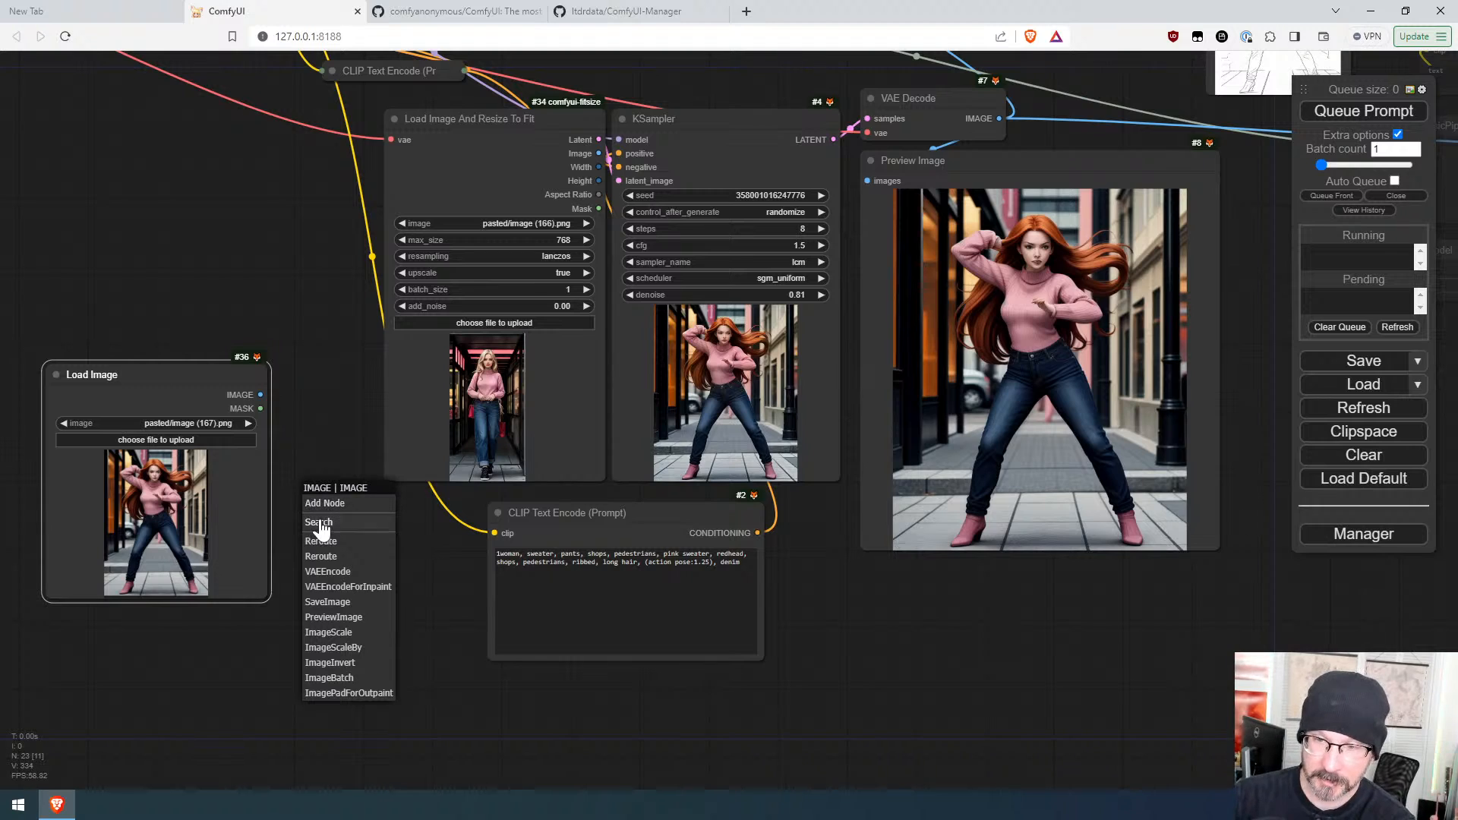
left_click(319, 523)
type("prep")
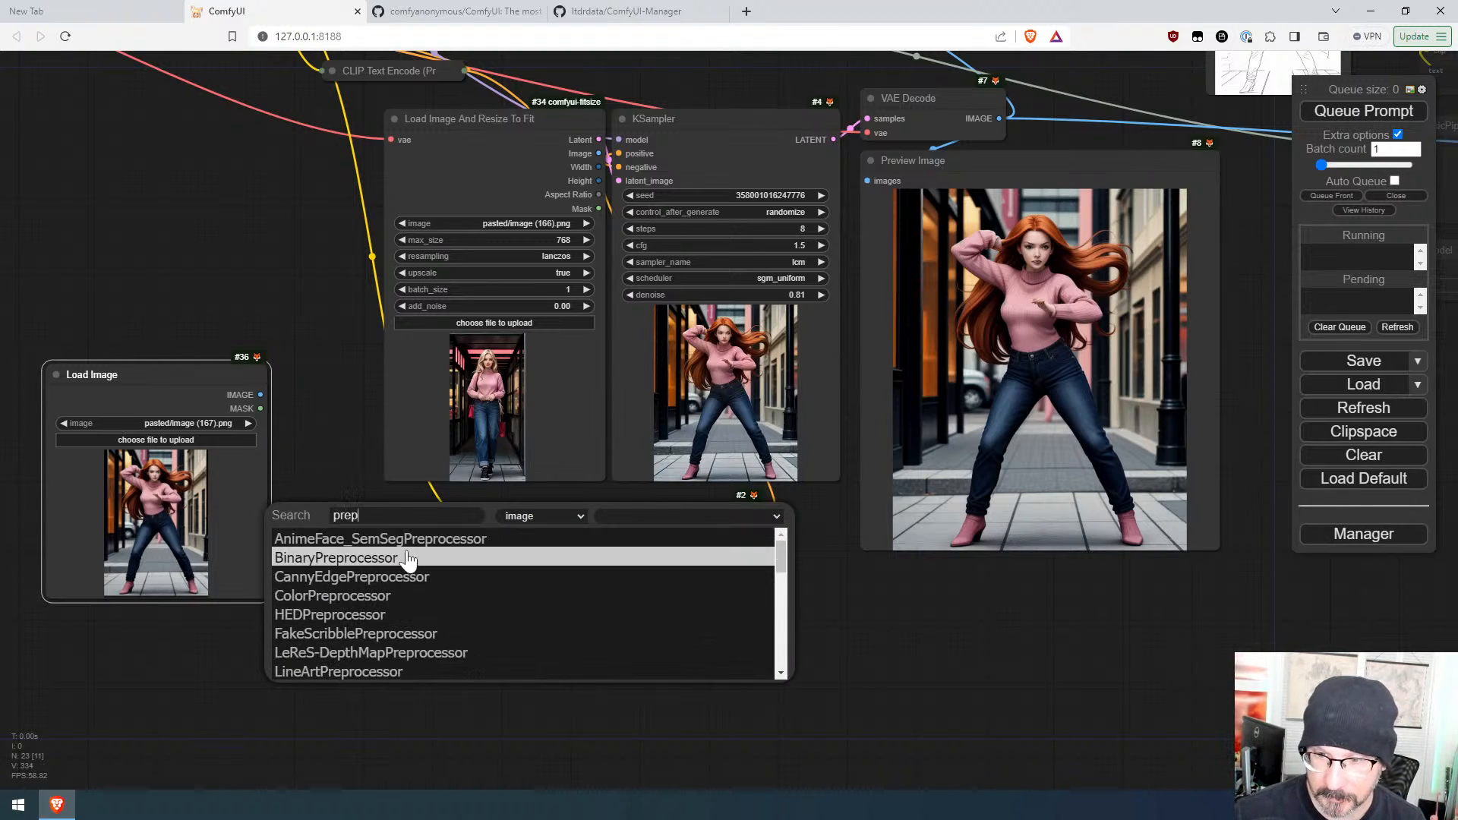
scroll(417, 567, "down", 5)
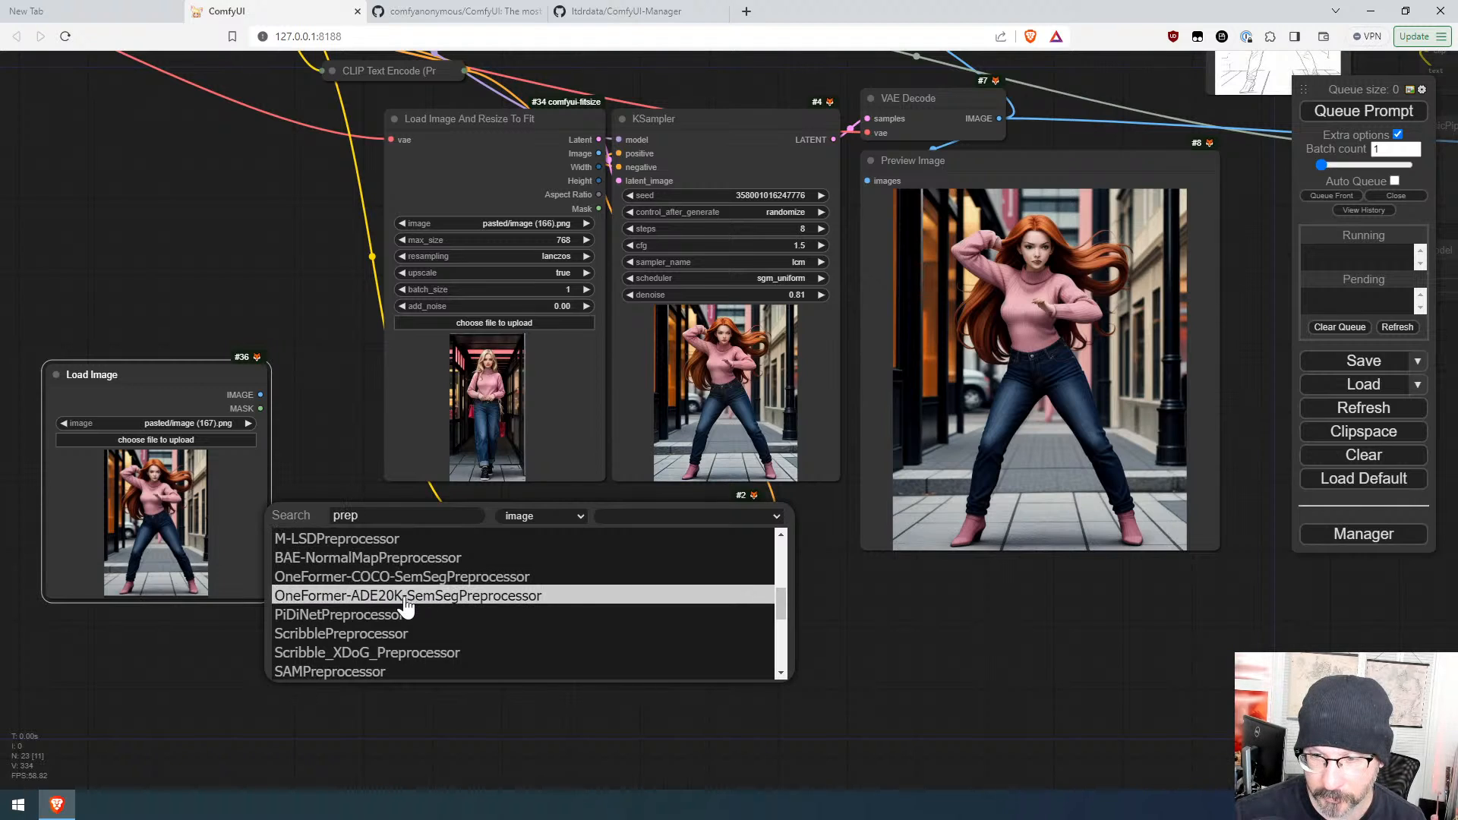
scroll(403, 613, "down", 3)
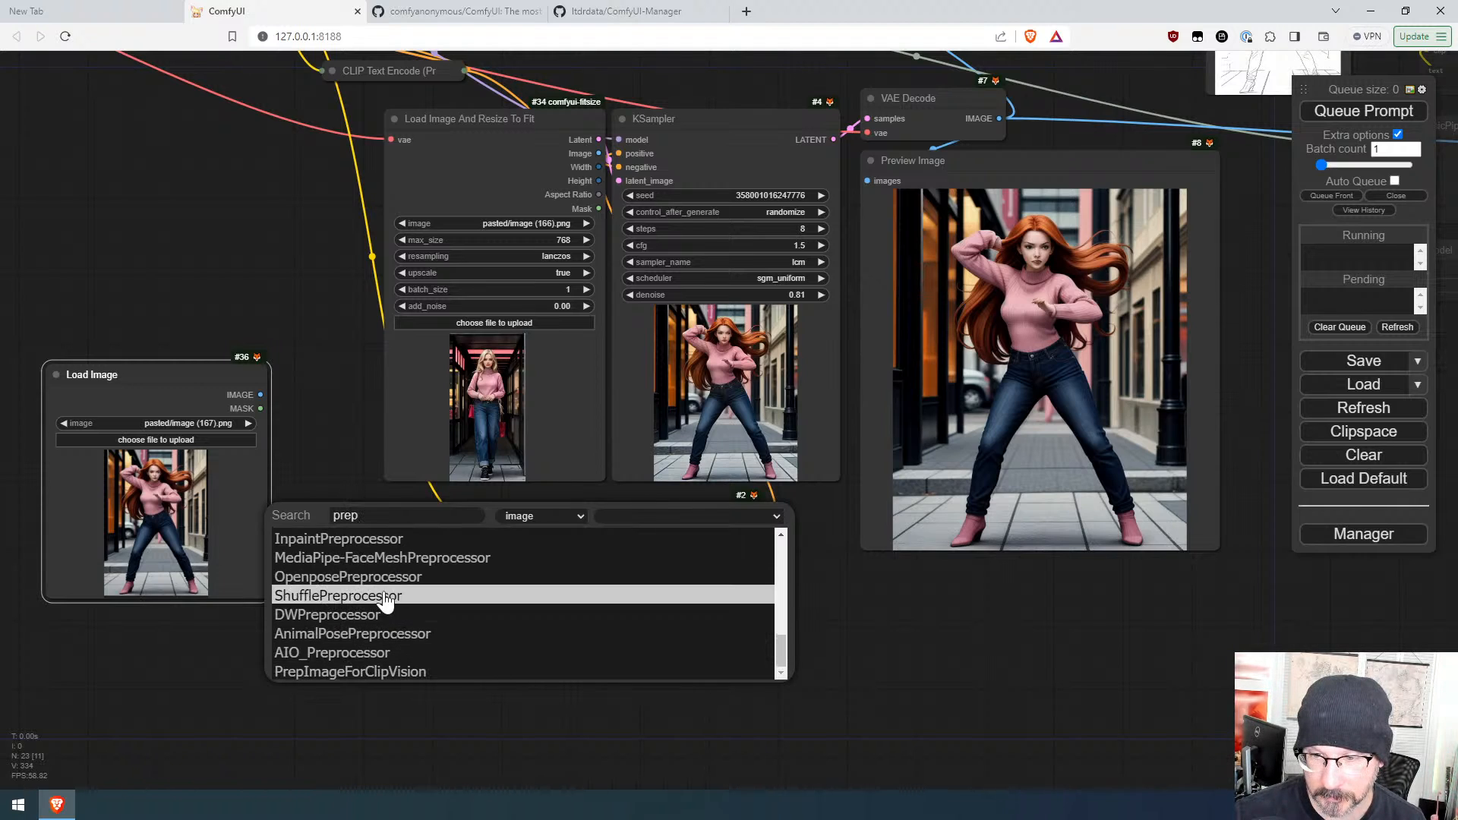
left_click(384, 577)
left_click_drag(397, 521, 125, 634)
Step: Attach a Preview Image node to the pose recognition output and queue the prompt
left_click_drag(260, 651, 314, 662)
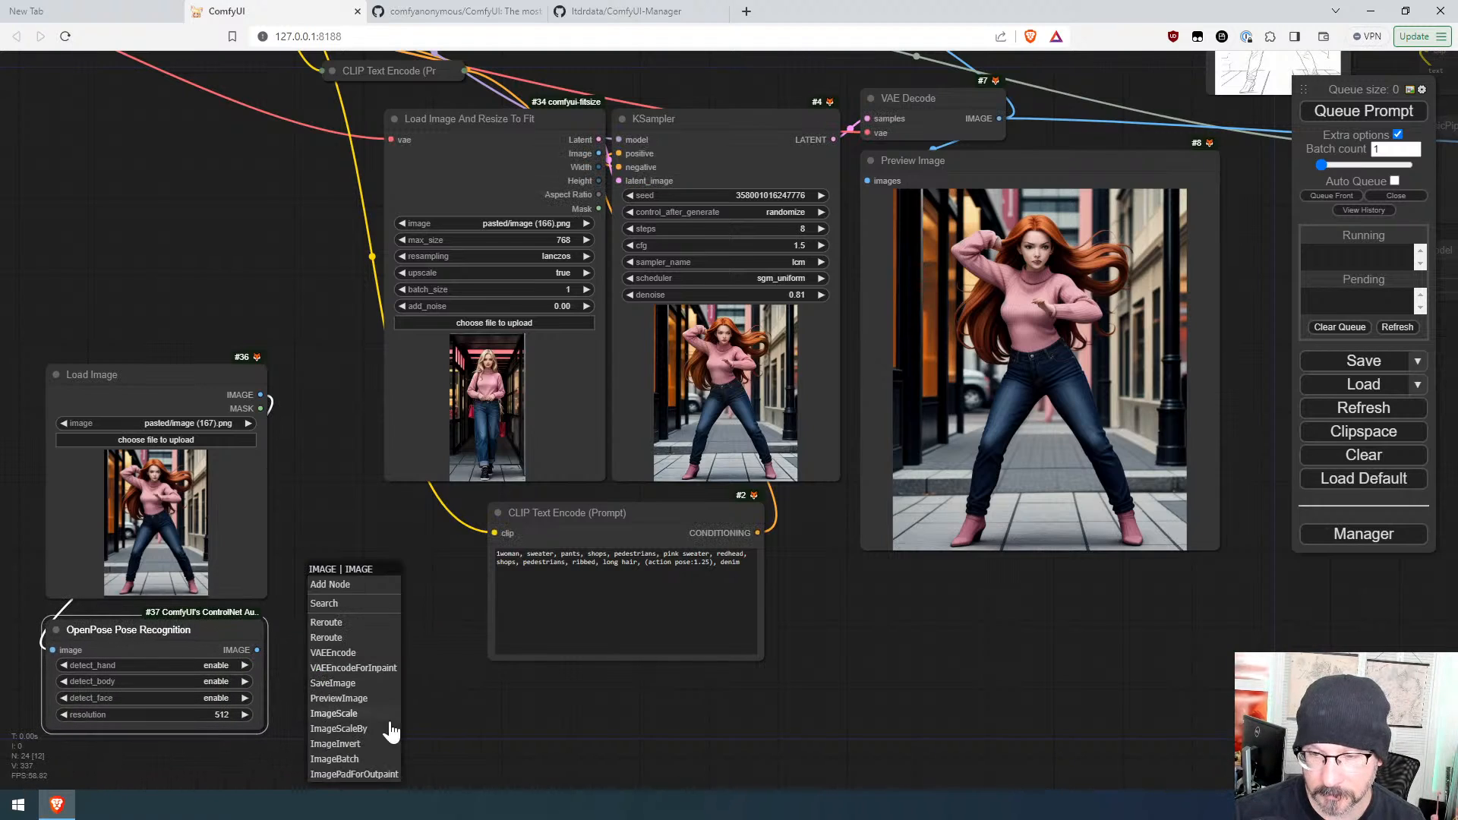
left_click(360, 699)
left_click_drag(375, 661, 337, 541)
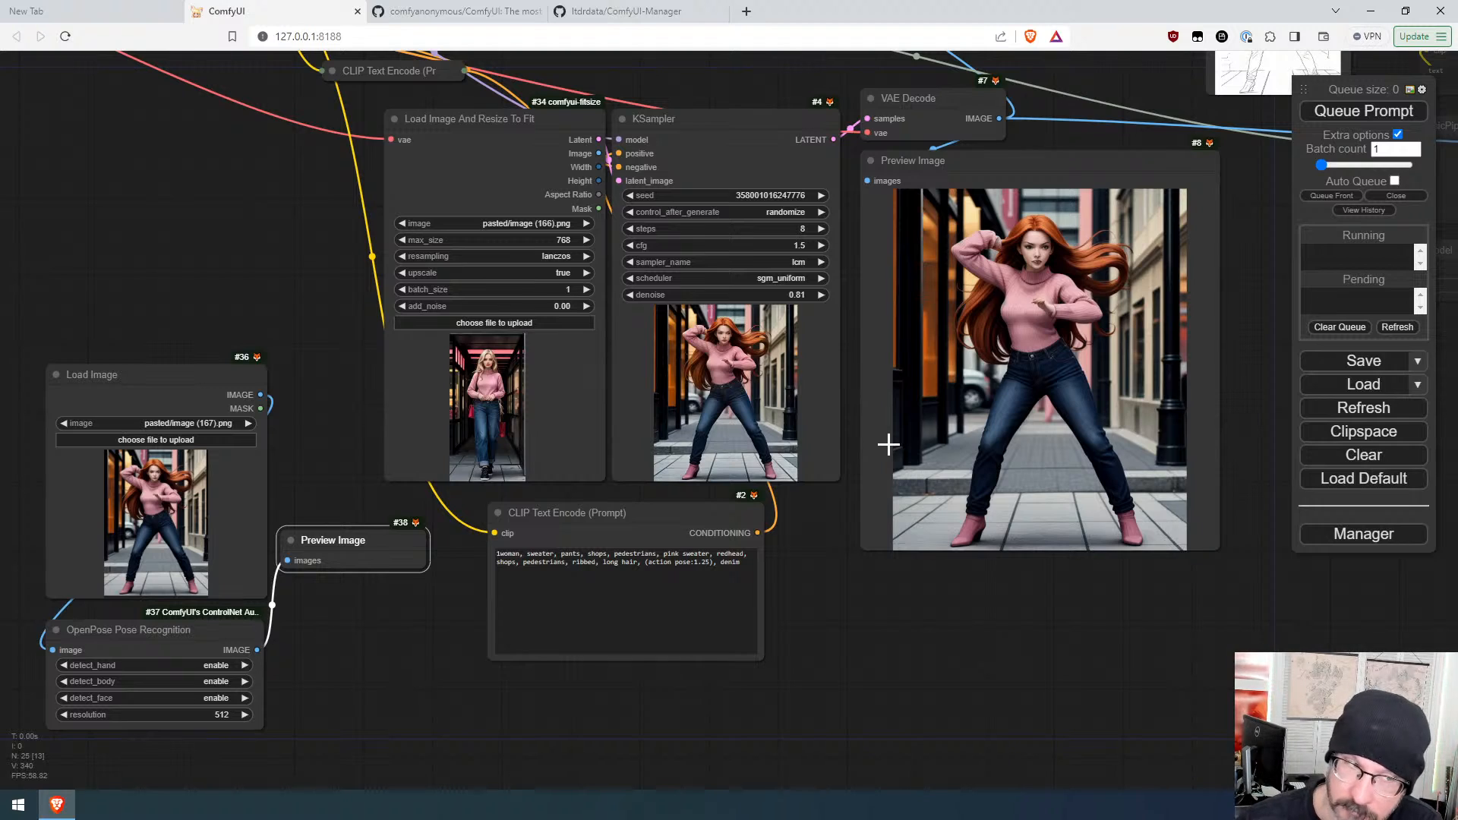
left_click(1331, 112)
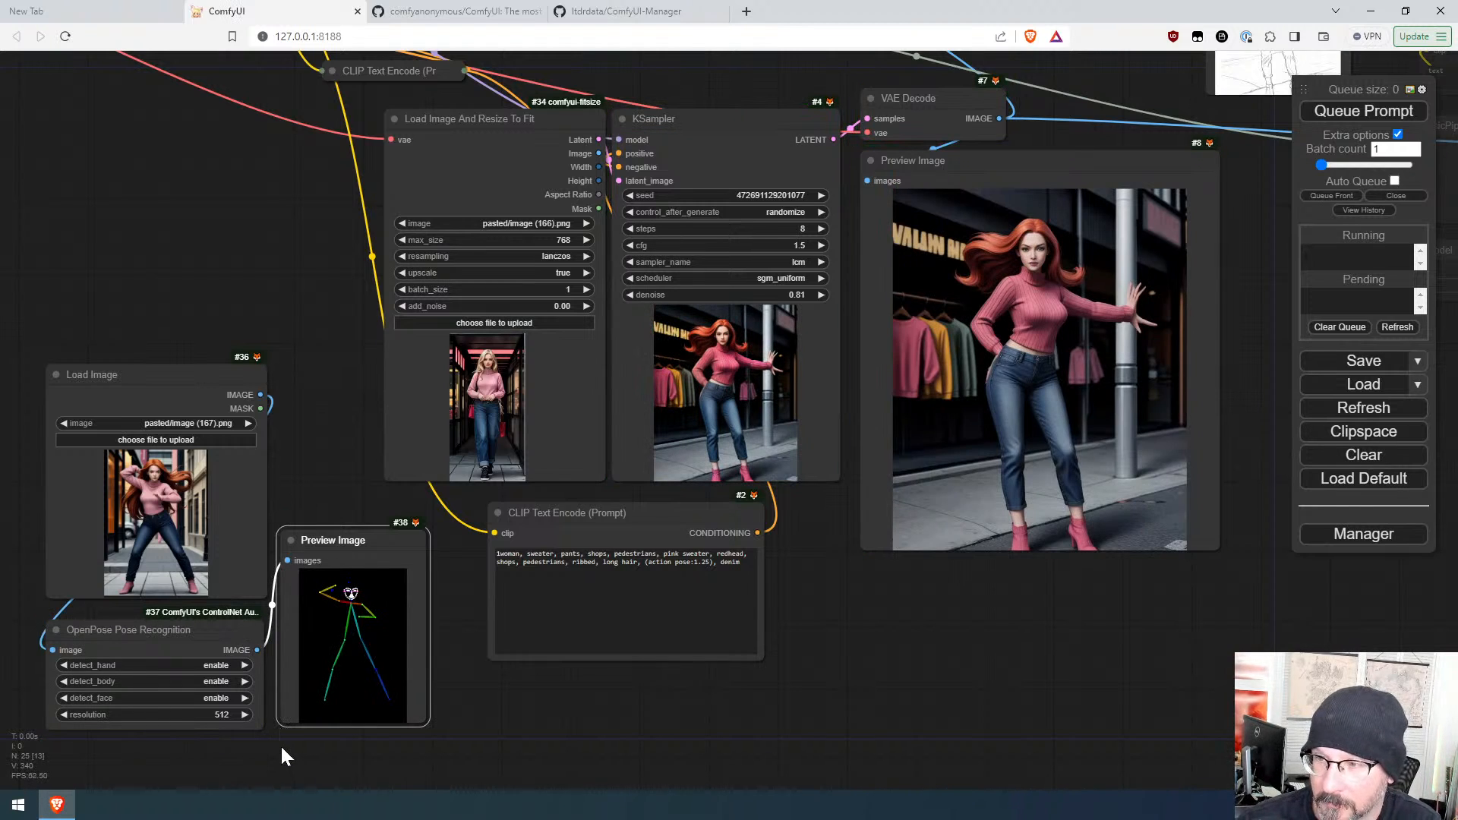
Step: Add an Apply ControlNet (Advanced) node fed by the pose image and place it below the positive prompt
scroll(279, 742, "up", 9)
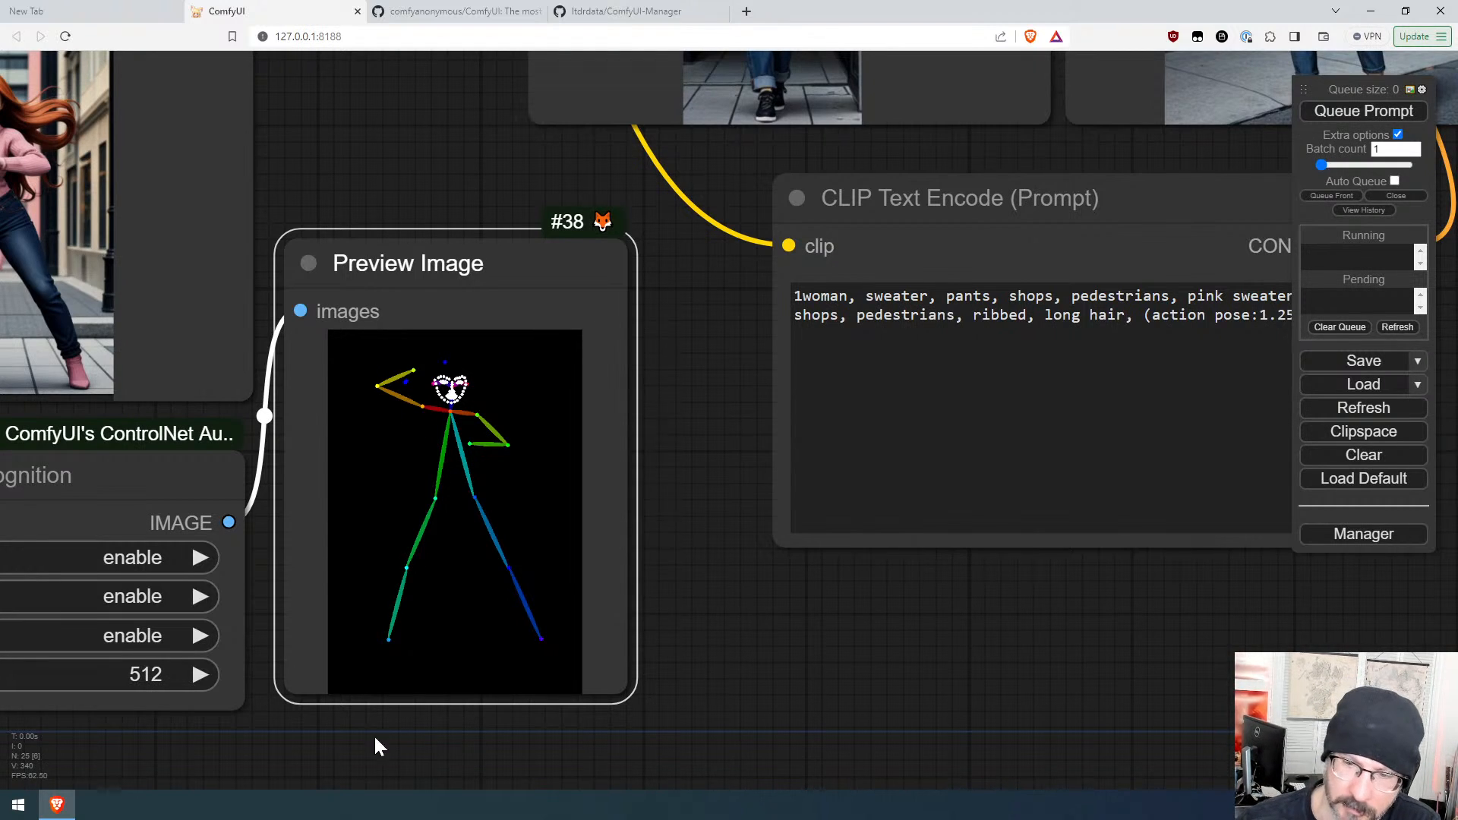
left_click_drag(374, 737, 646, 742)
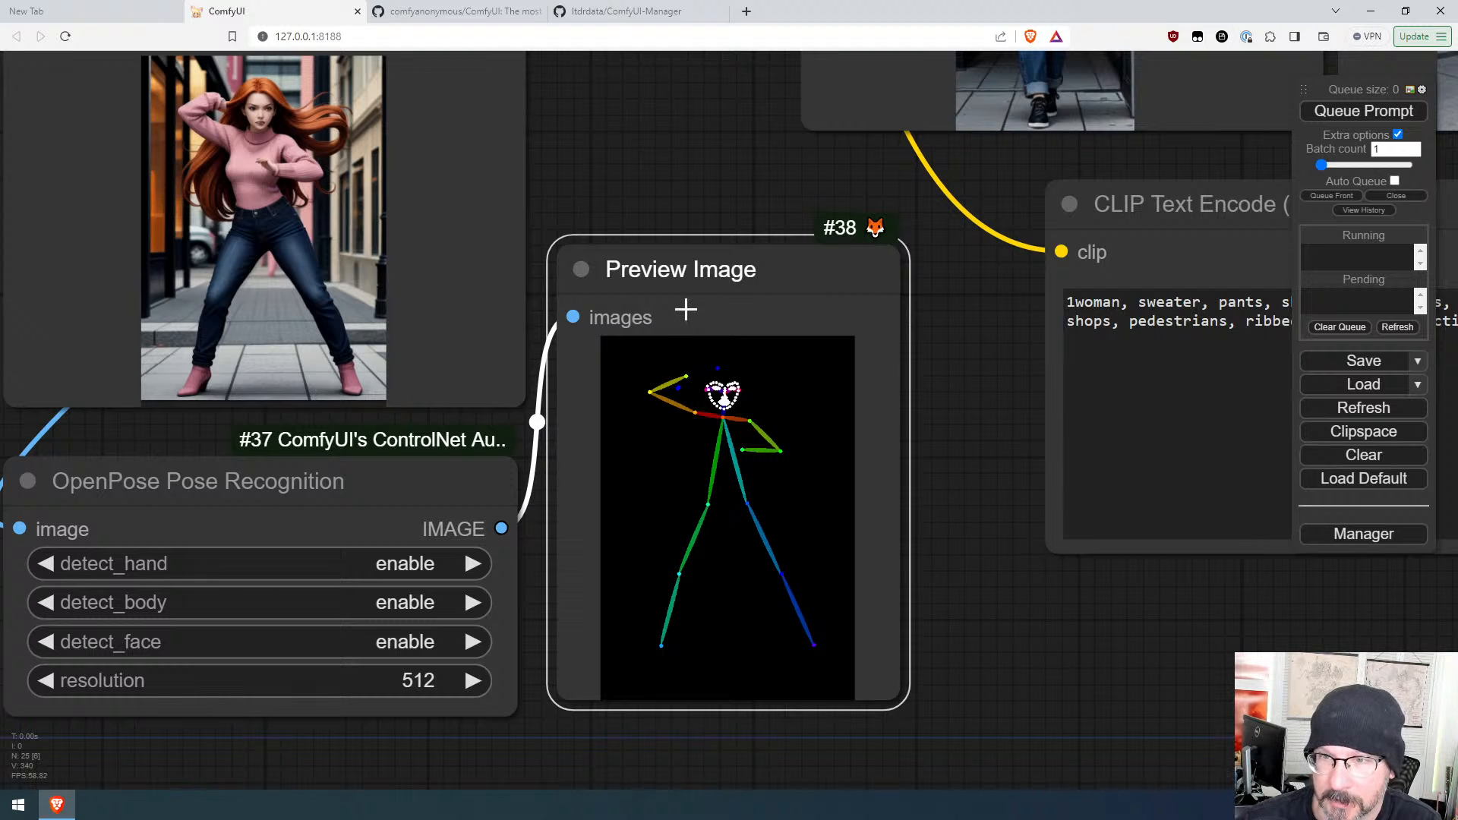
scroll(972, 533, "down", 6)
left_click_drag(967, 483, 455, 588)
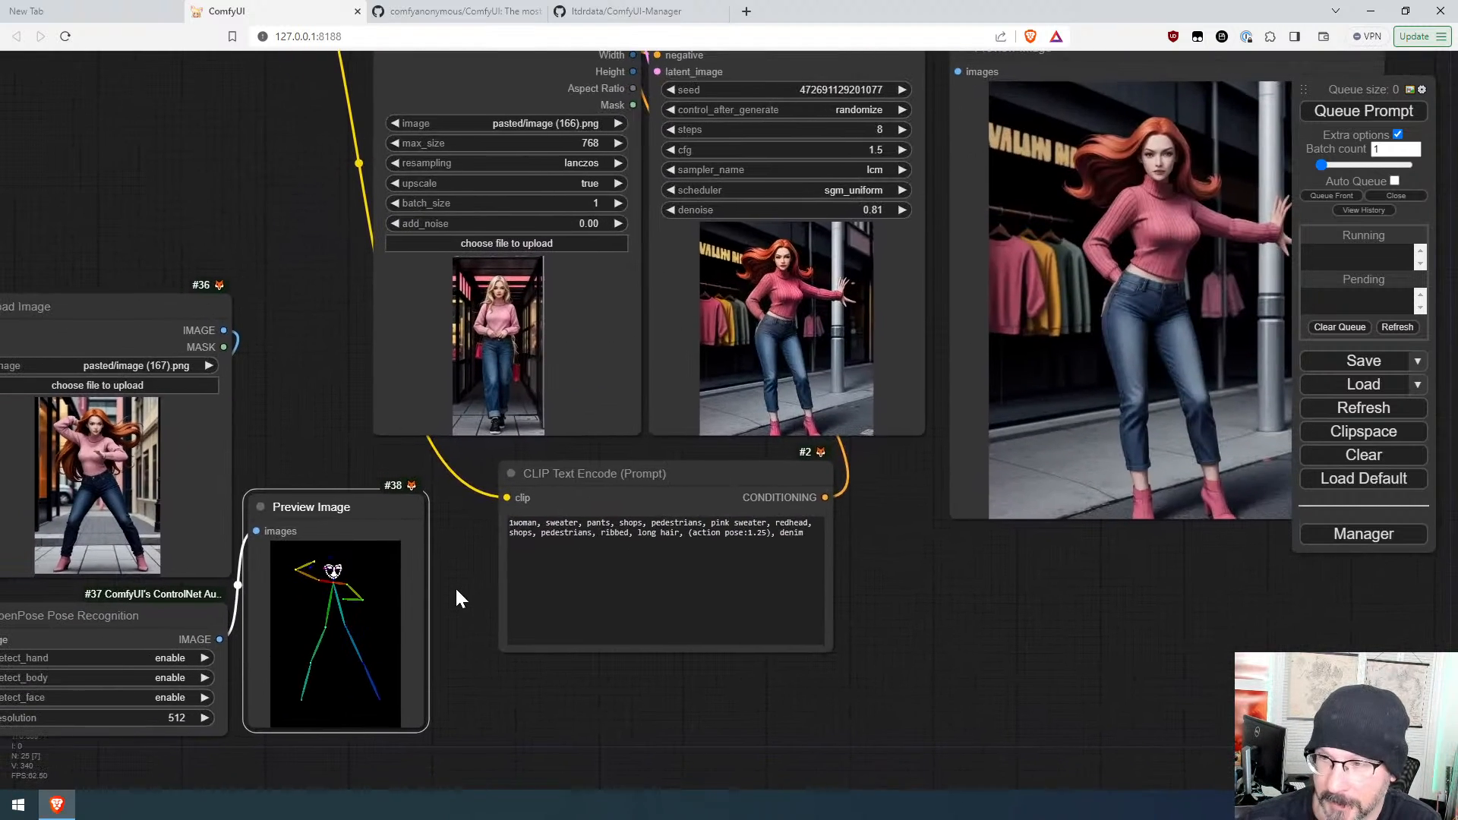
scroll(467, 582, "down", 3)
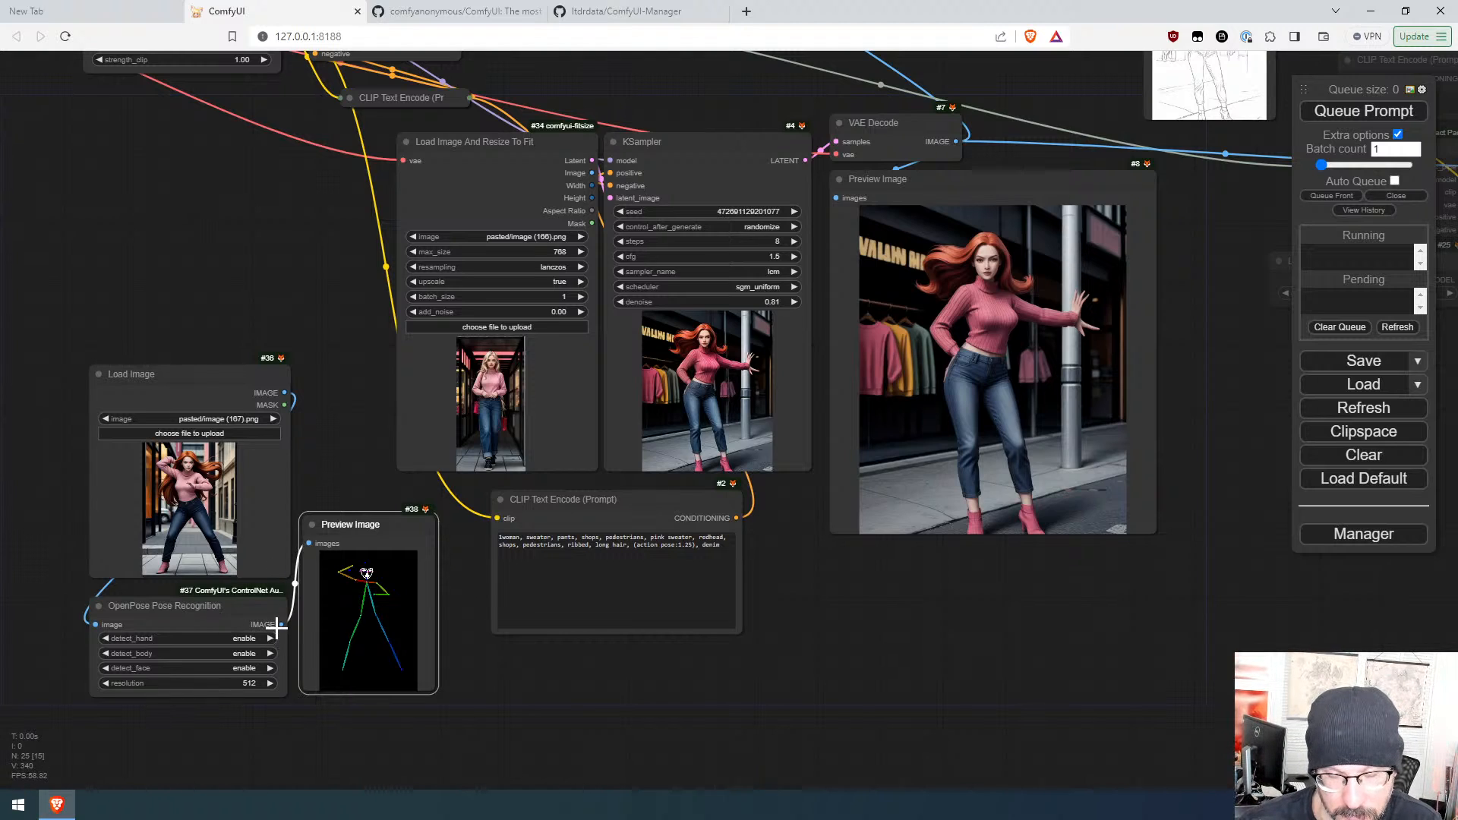
left_click_drag(278, 624, 526, 663)
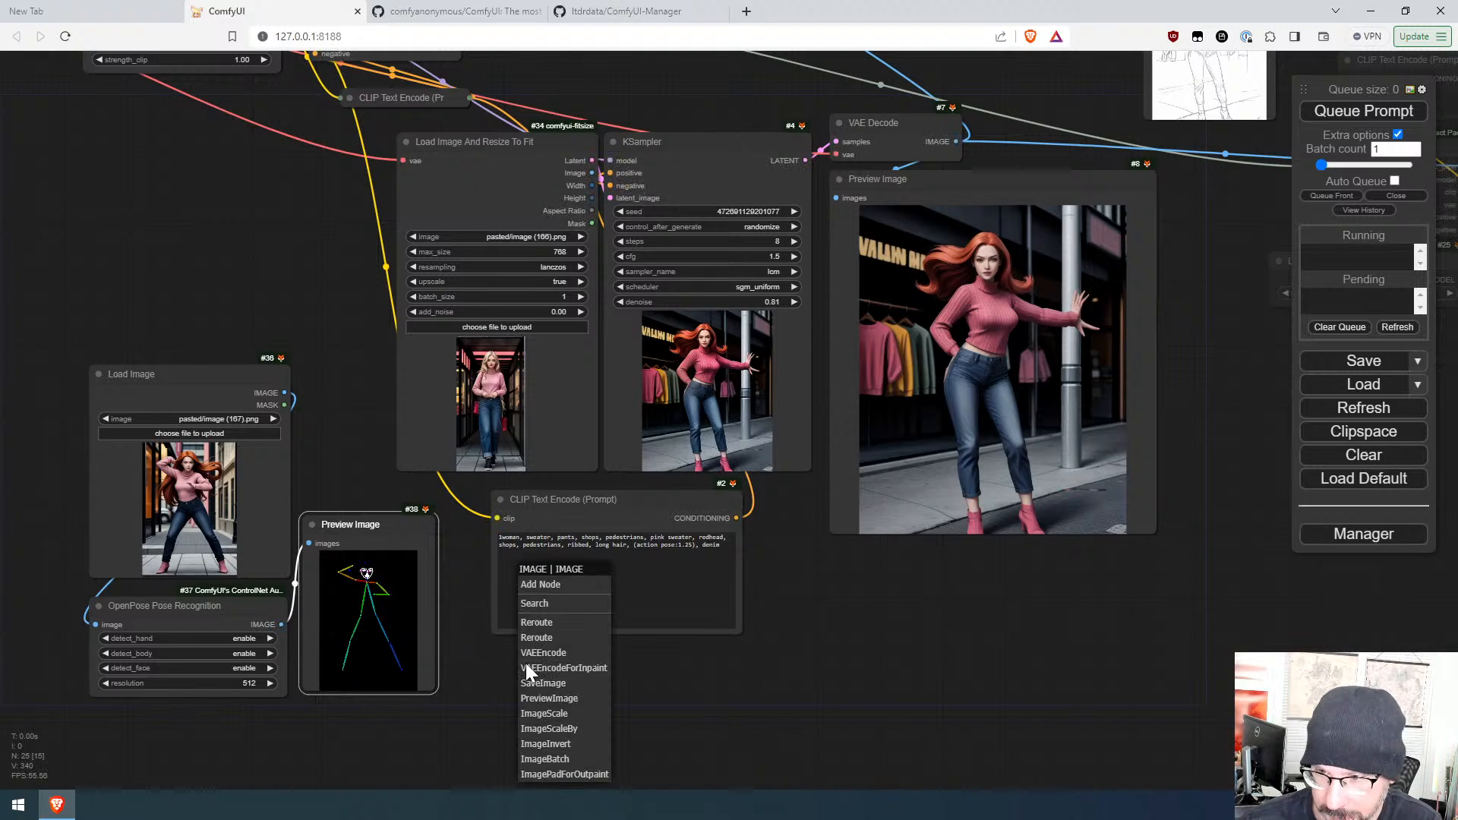
left_click(564, 603)
type("cont")
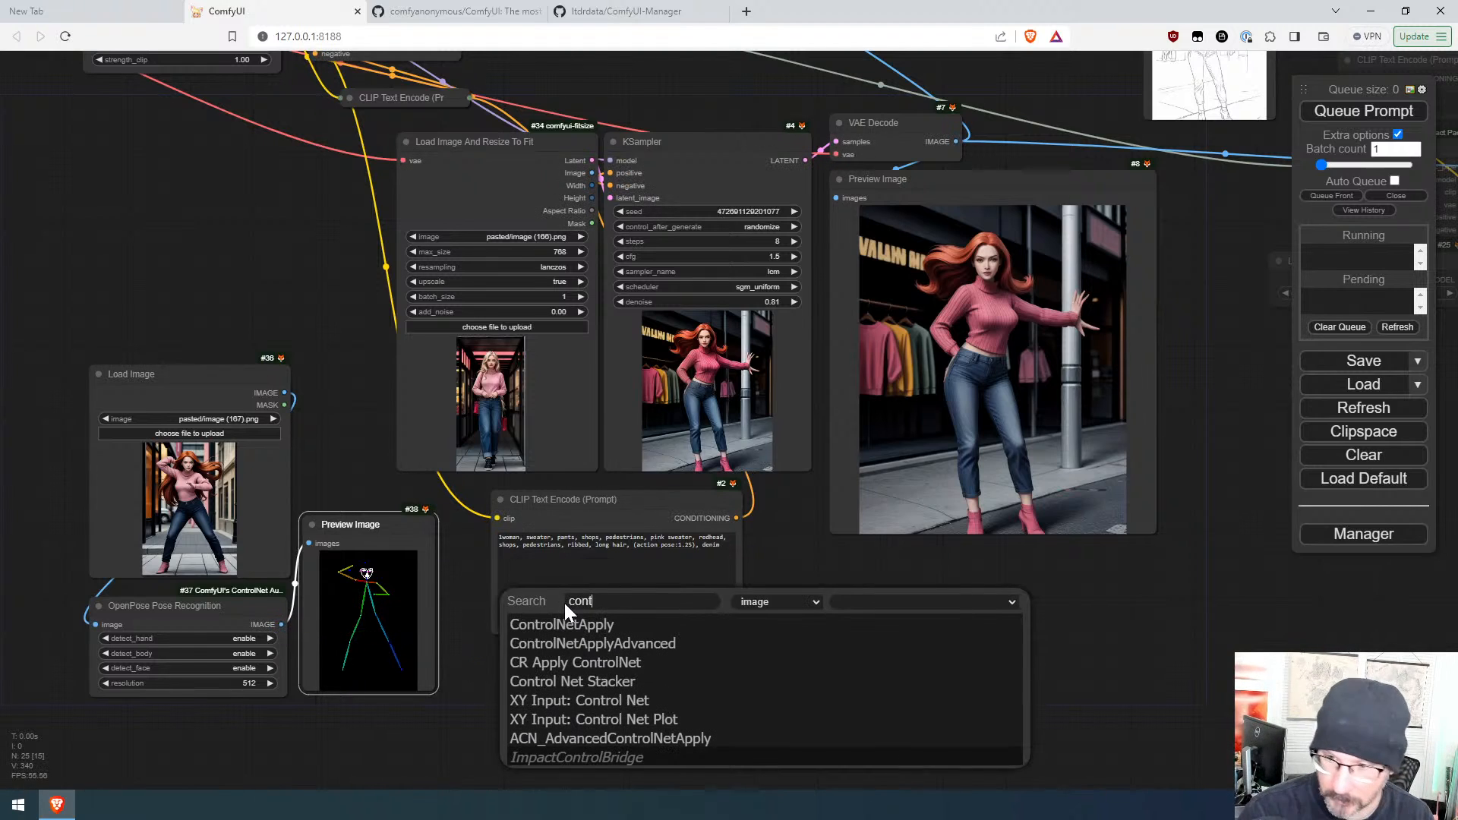
type("ro")
left_click(577, 643)
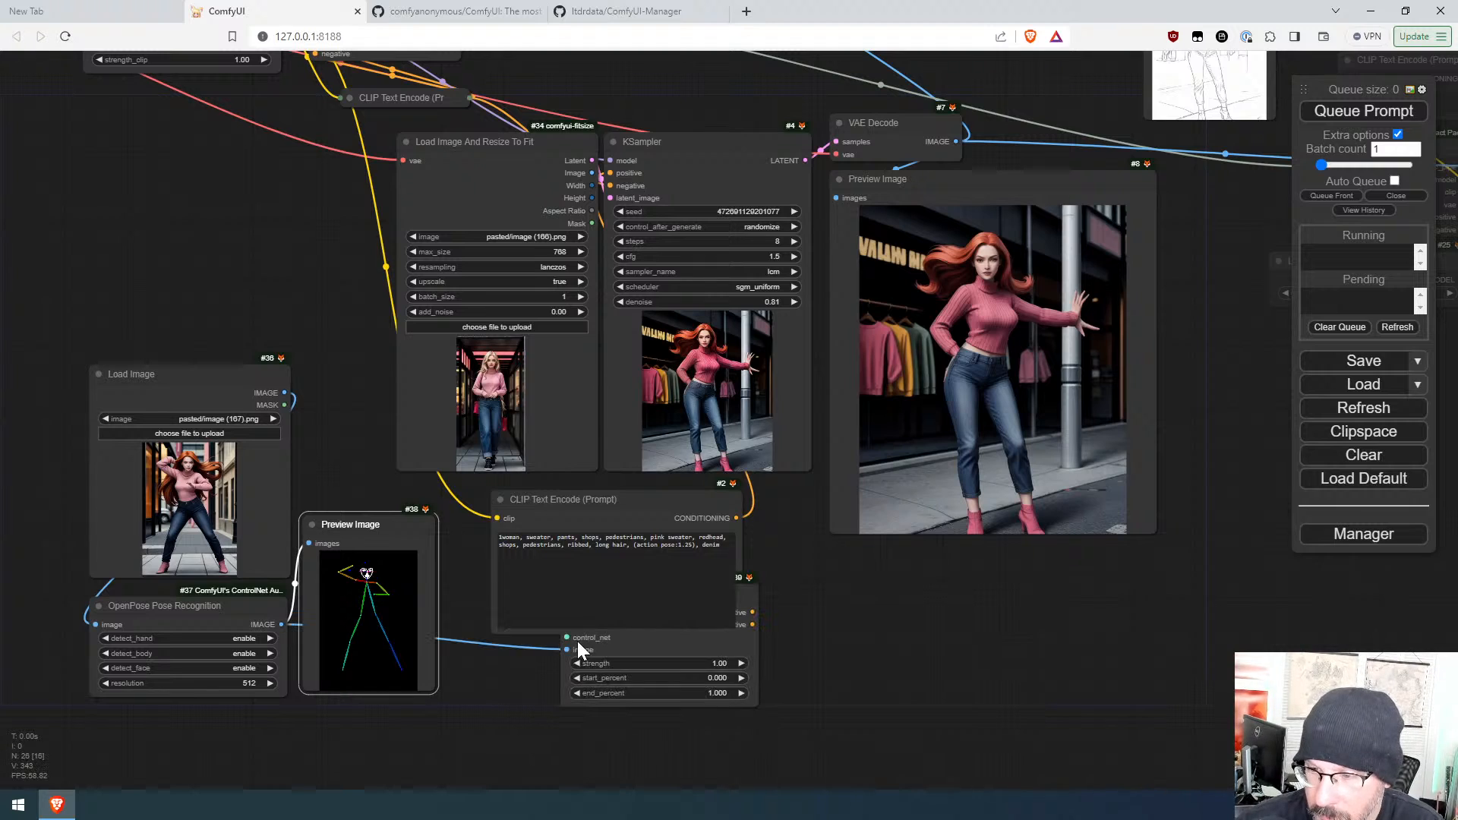
left_click_drag(702, 642, 582, 712)
scroll(860, 640, "down", 3)
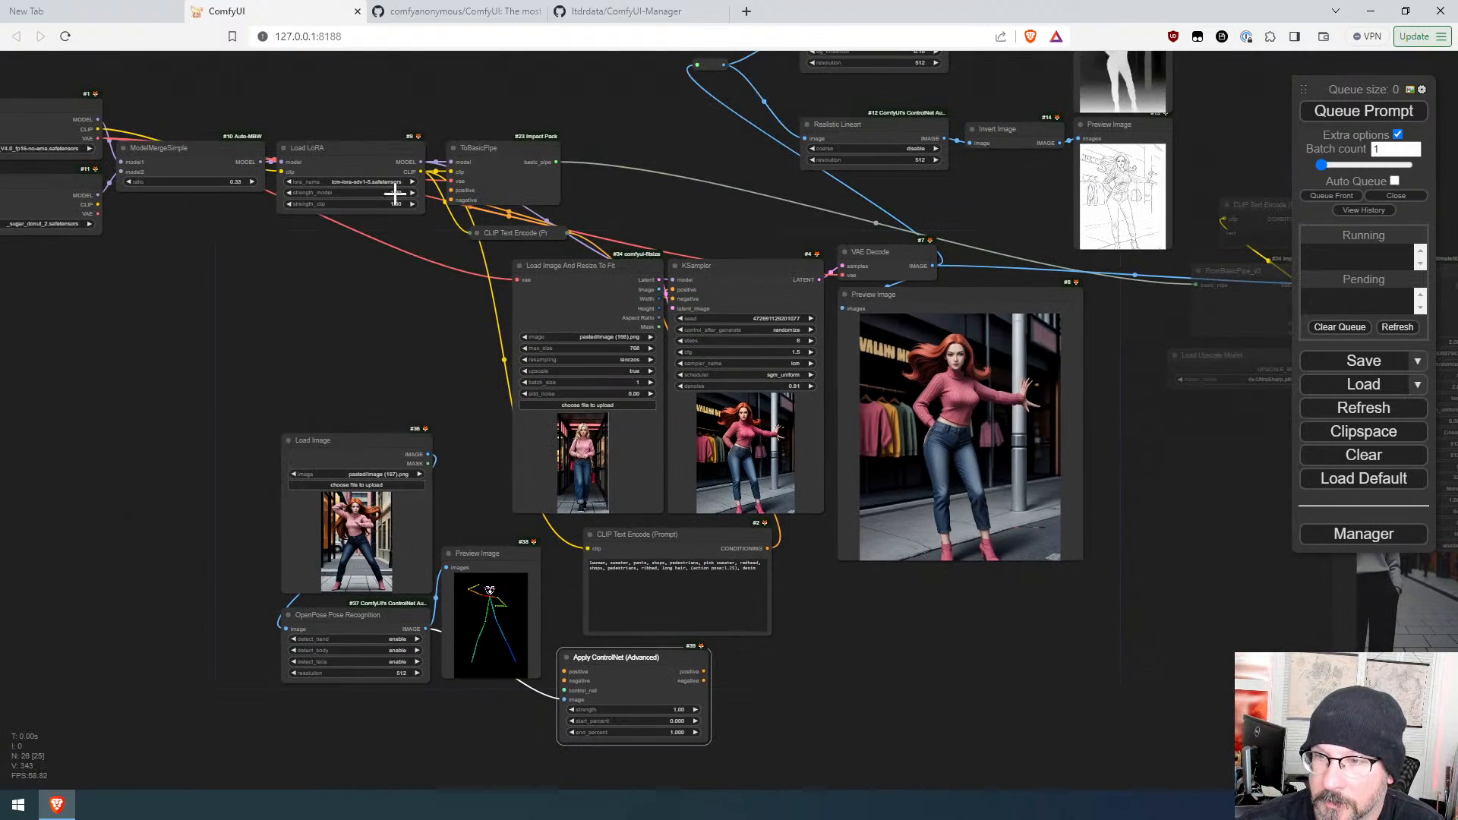
Step: Connect the positive and negative prompt conditioning to the Apply ControlNet node's inputs
left_click_drag(767, 548, 565, 672)
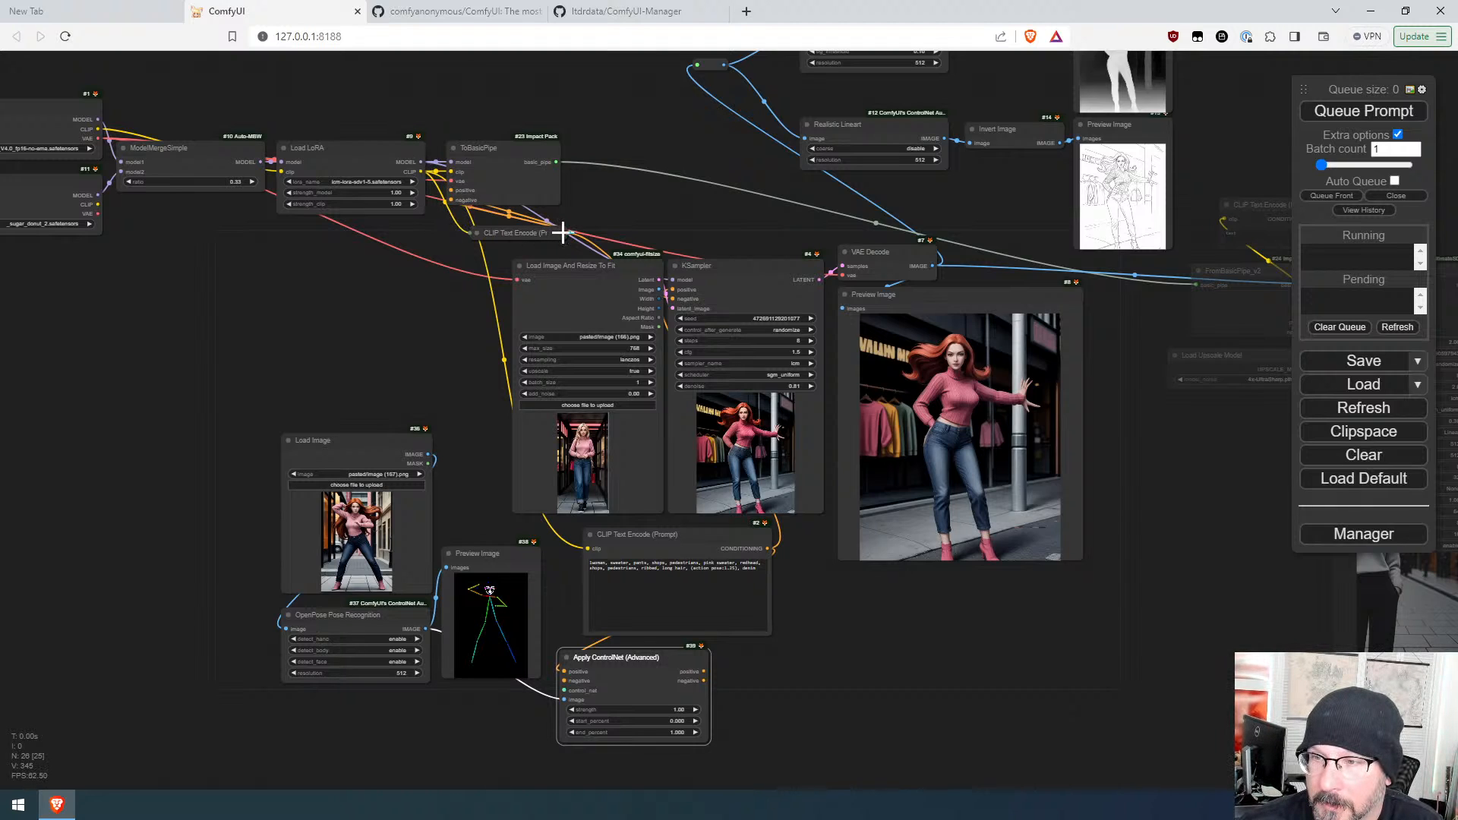
left_click(478, 234)
left_click_drag(654, 247, 564, 681)
left_click(476, 231)
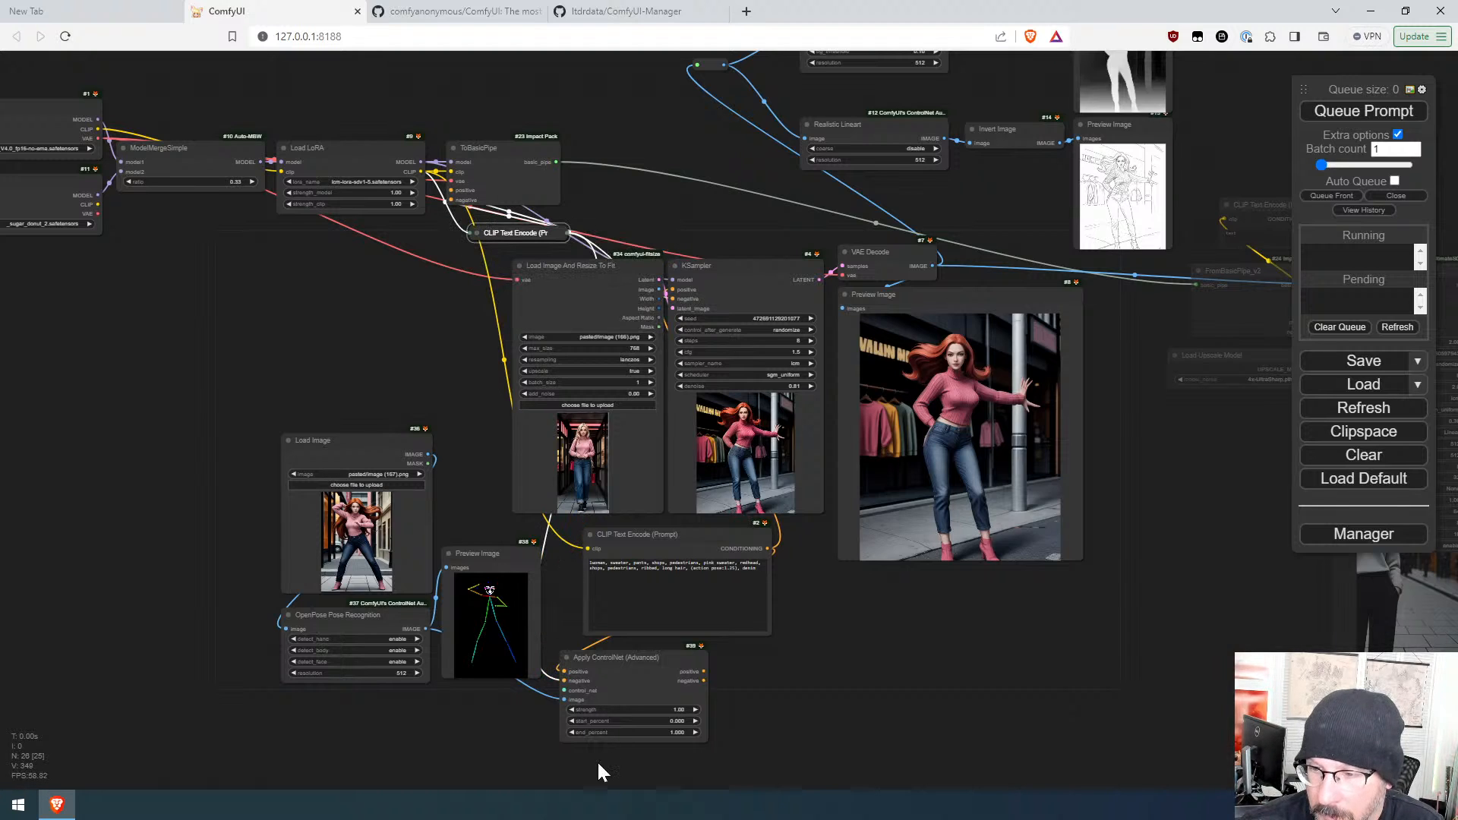
left_click_drag(567, 691, 331, 571)
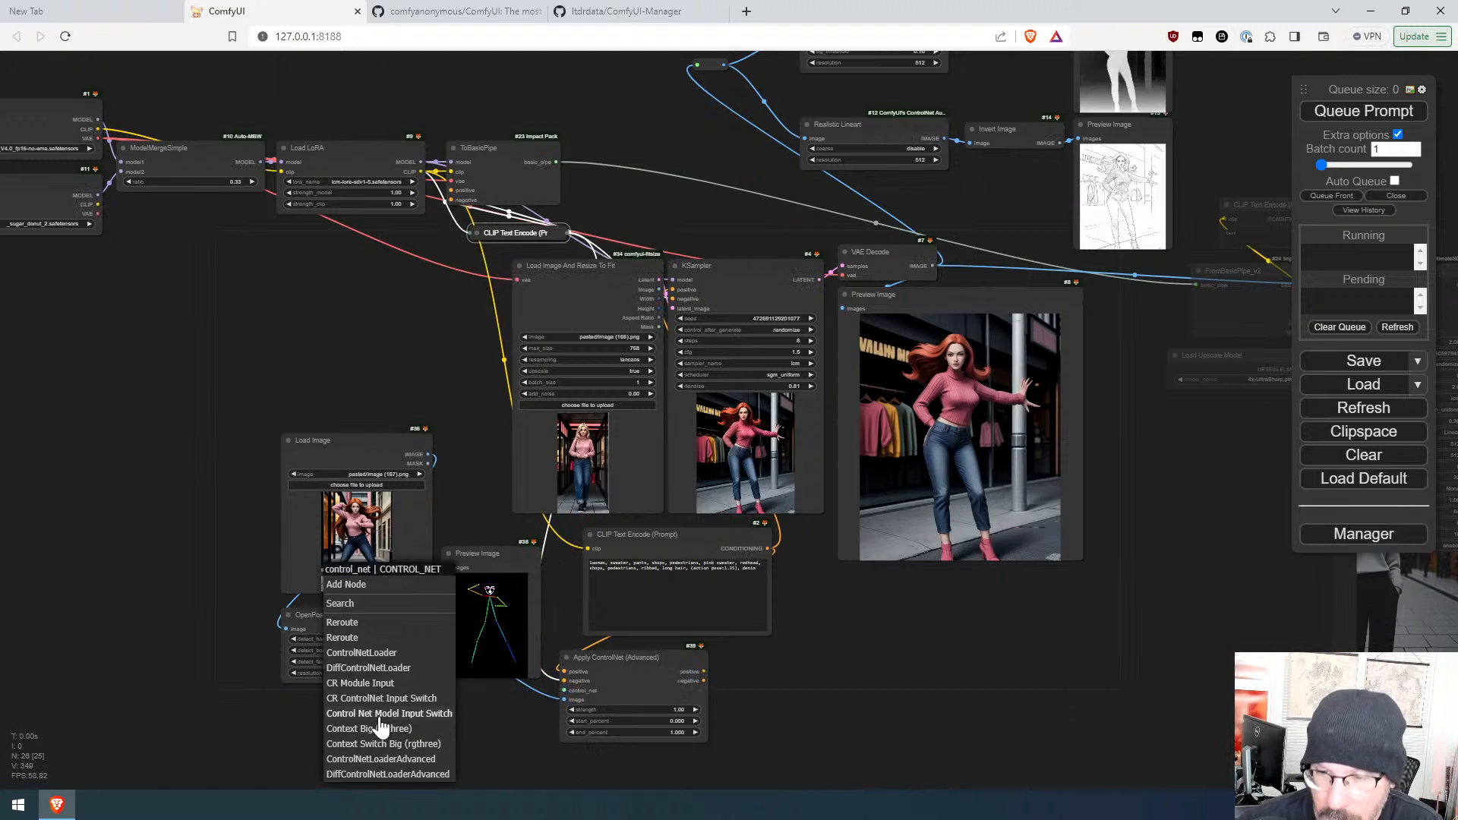
left_click(383, 606)
type("open")
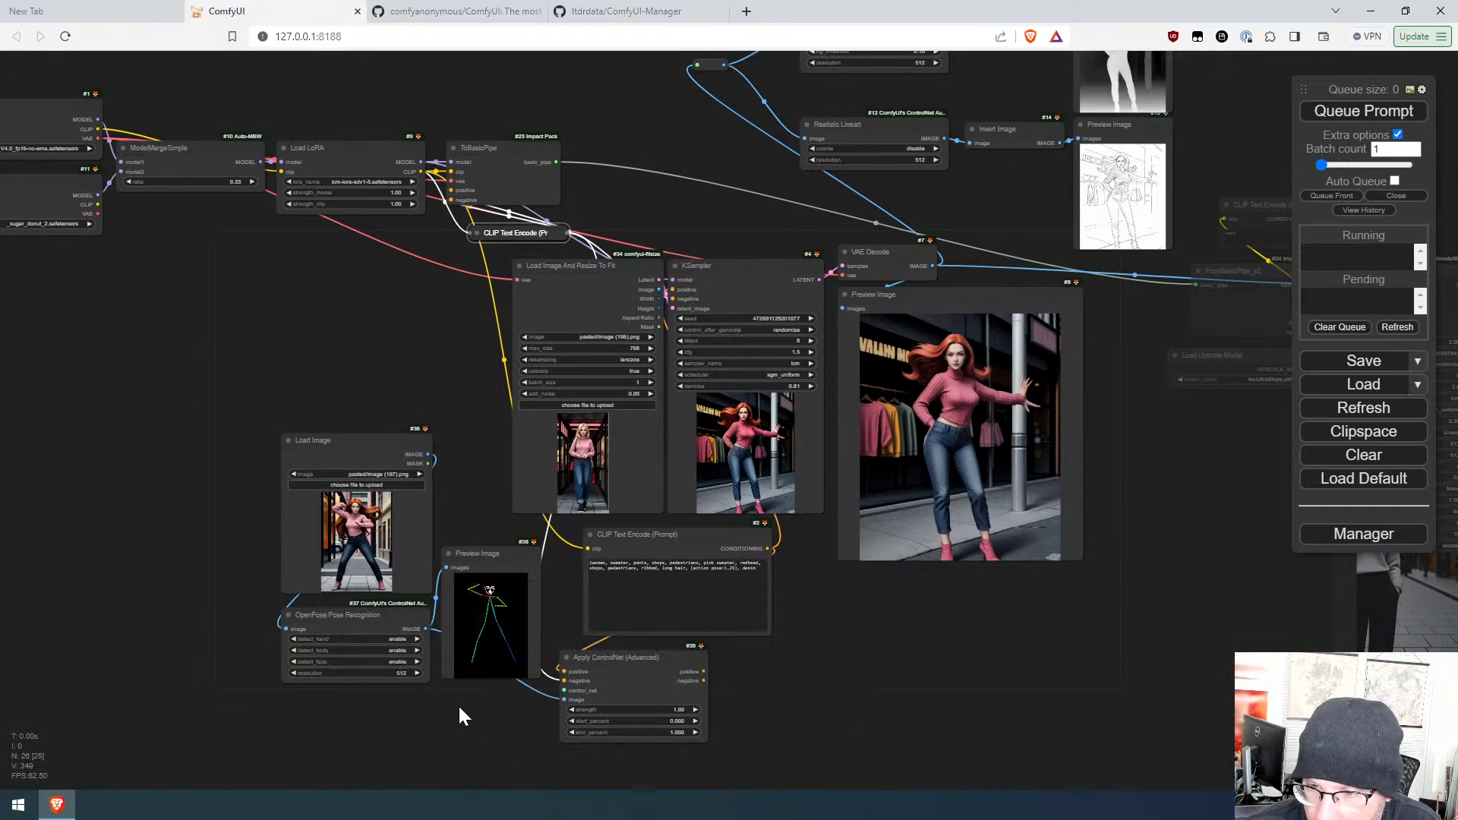
Step: Add a Load ControlNet Model node to the control_net input and choose control_v11p_sd15_openpose.pth
scroll(449, 769, "up", 6)
left_click_drag(464, 751, 634, 624)
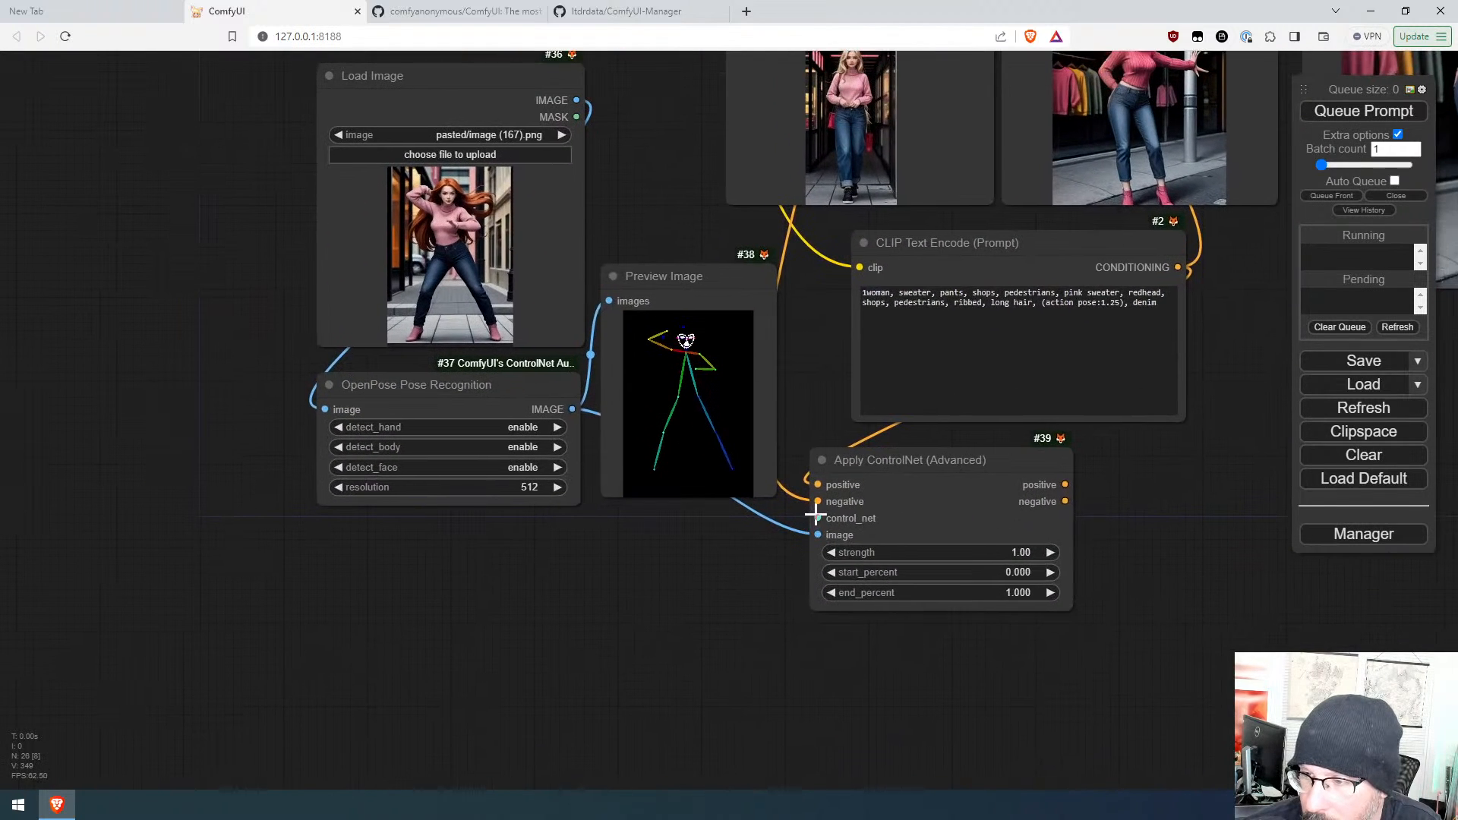
left_click_drag(815, 514, 419, 577)
left_click(559, 624)
left_click(537, 611)
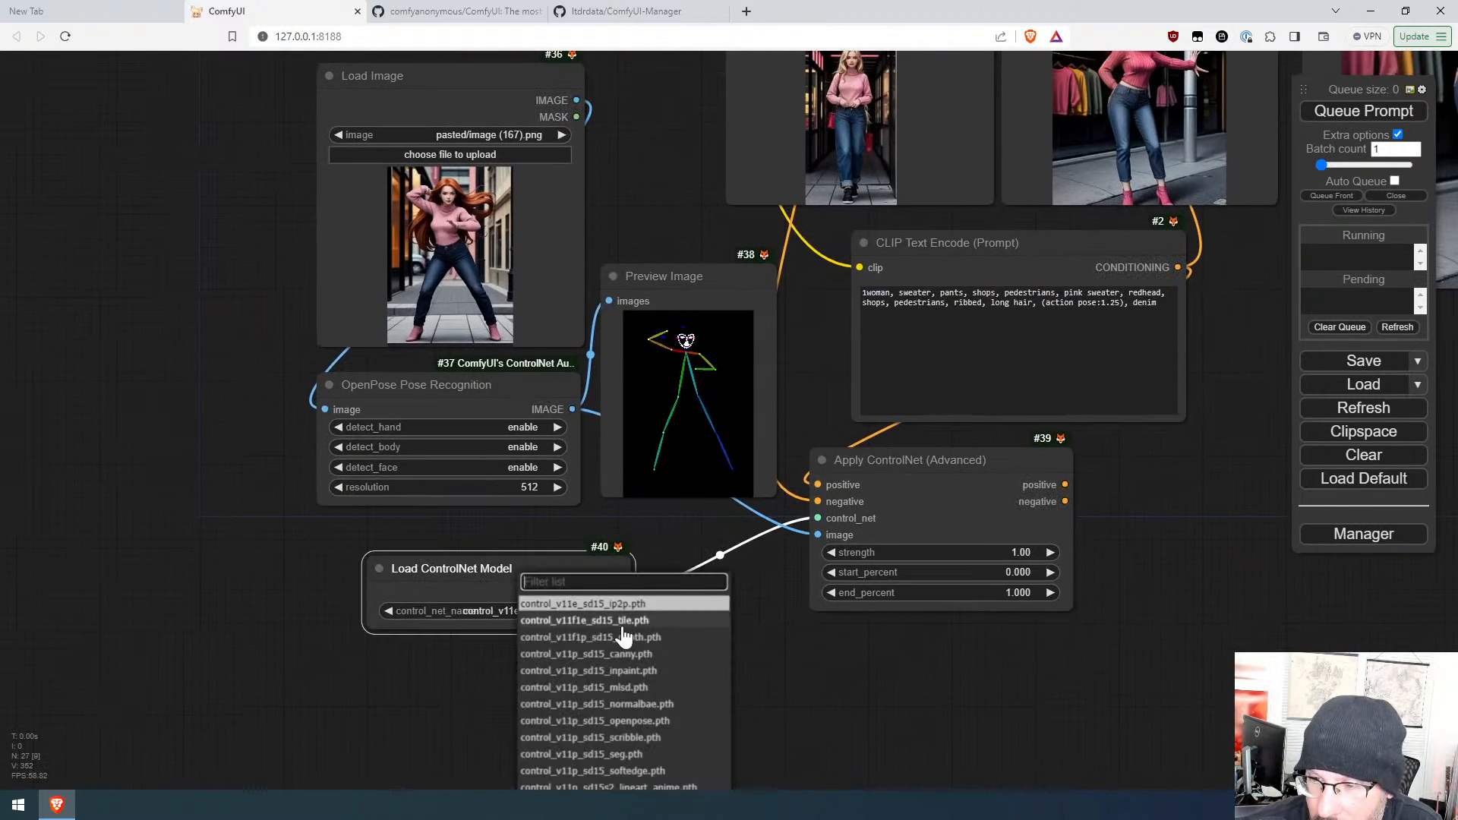
left_click(630, 721)
left_click_drag(672, 631, 506, 732)
Step: Route the Apply ControlNet positive and negative outputs into the KSampler and queue the prompt
scroll(533, 681, "down", 4)
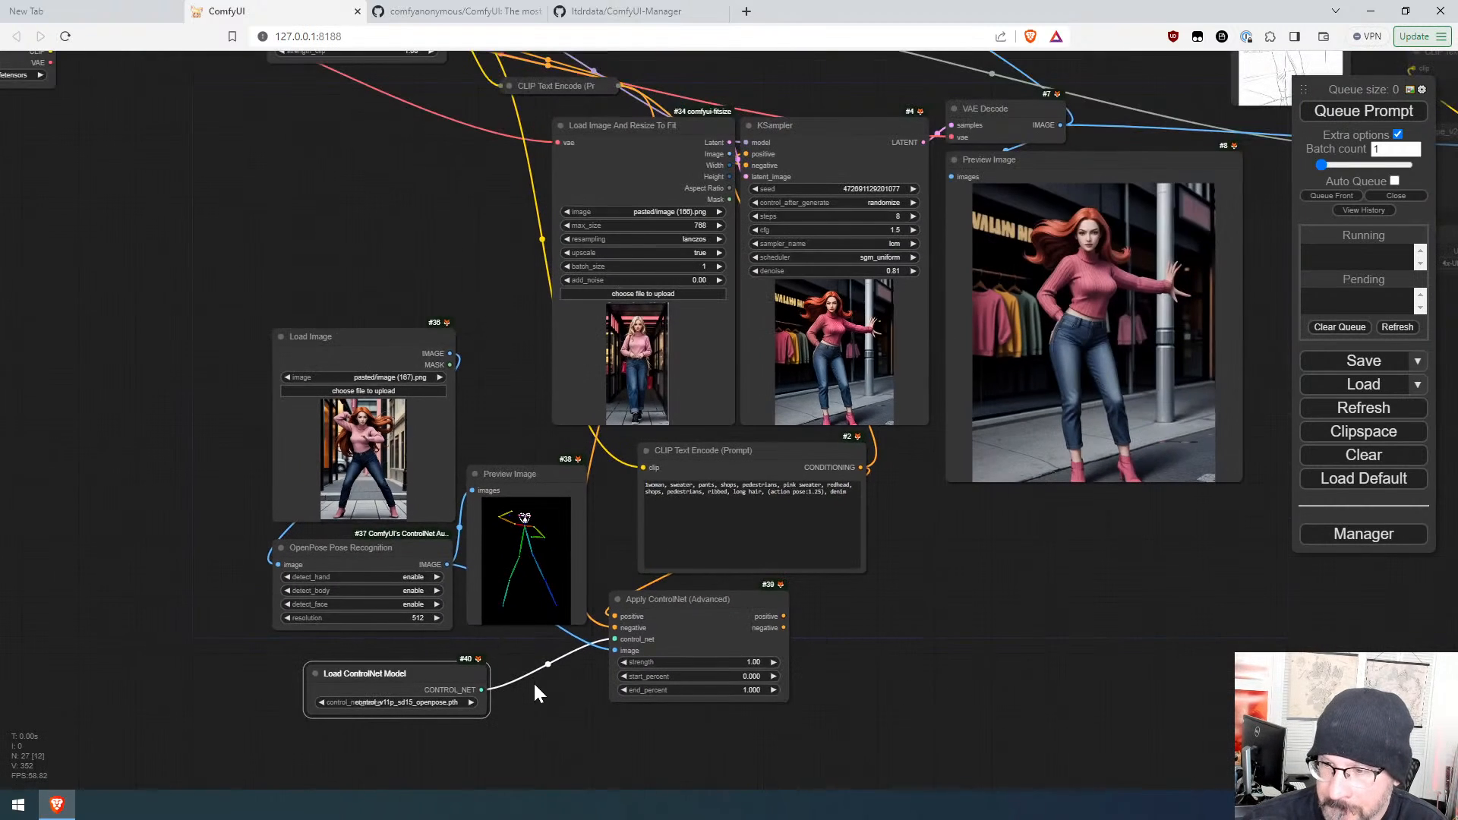
left_click_drag(950, 640, 849, 708)
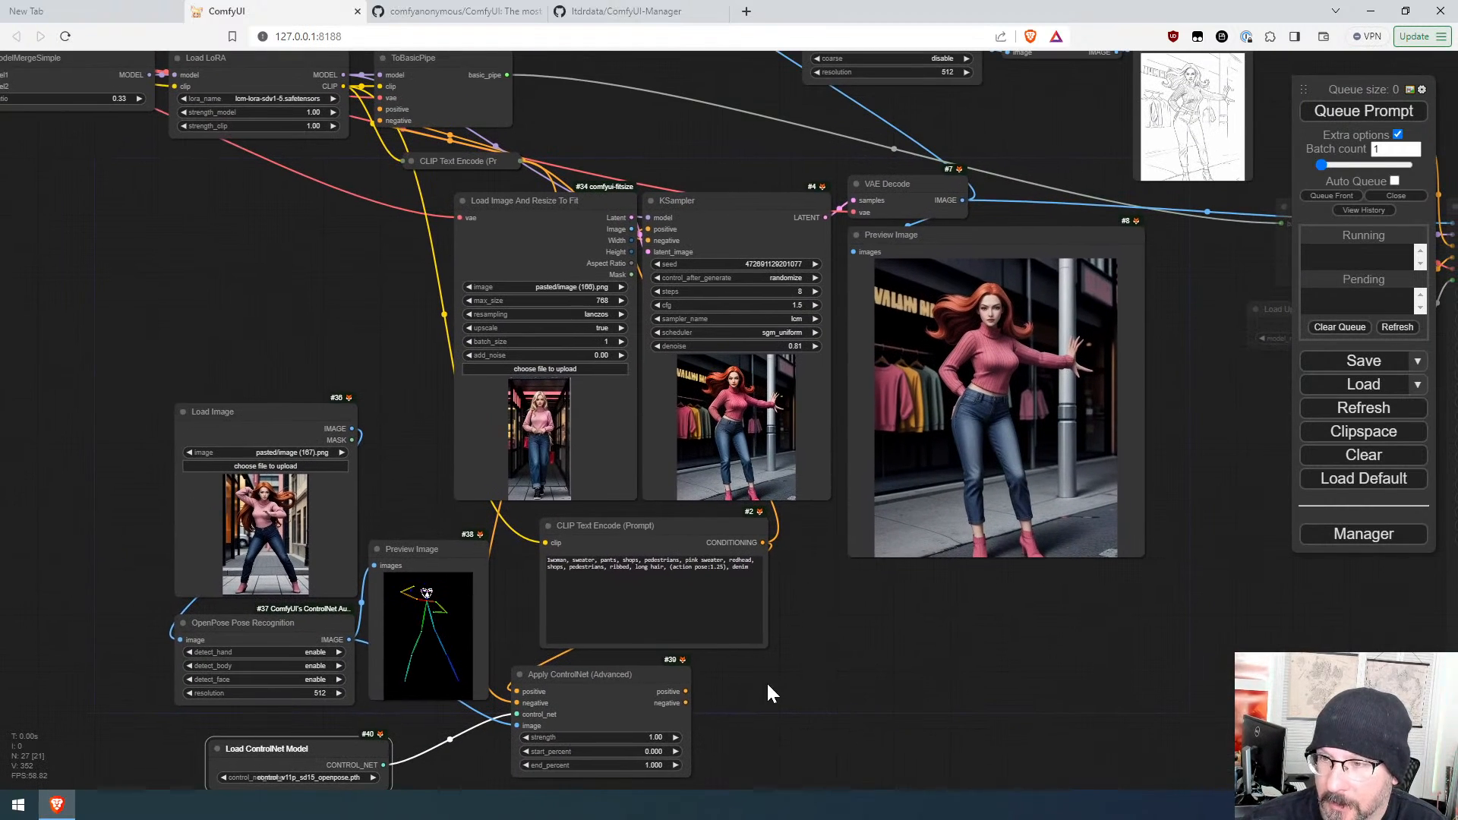
left_click_drag(686, 692, 647, 230)
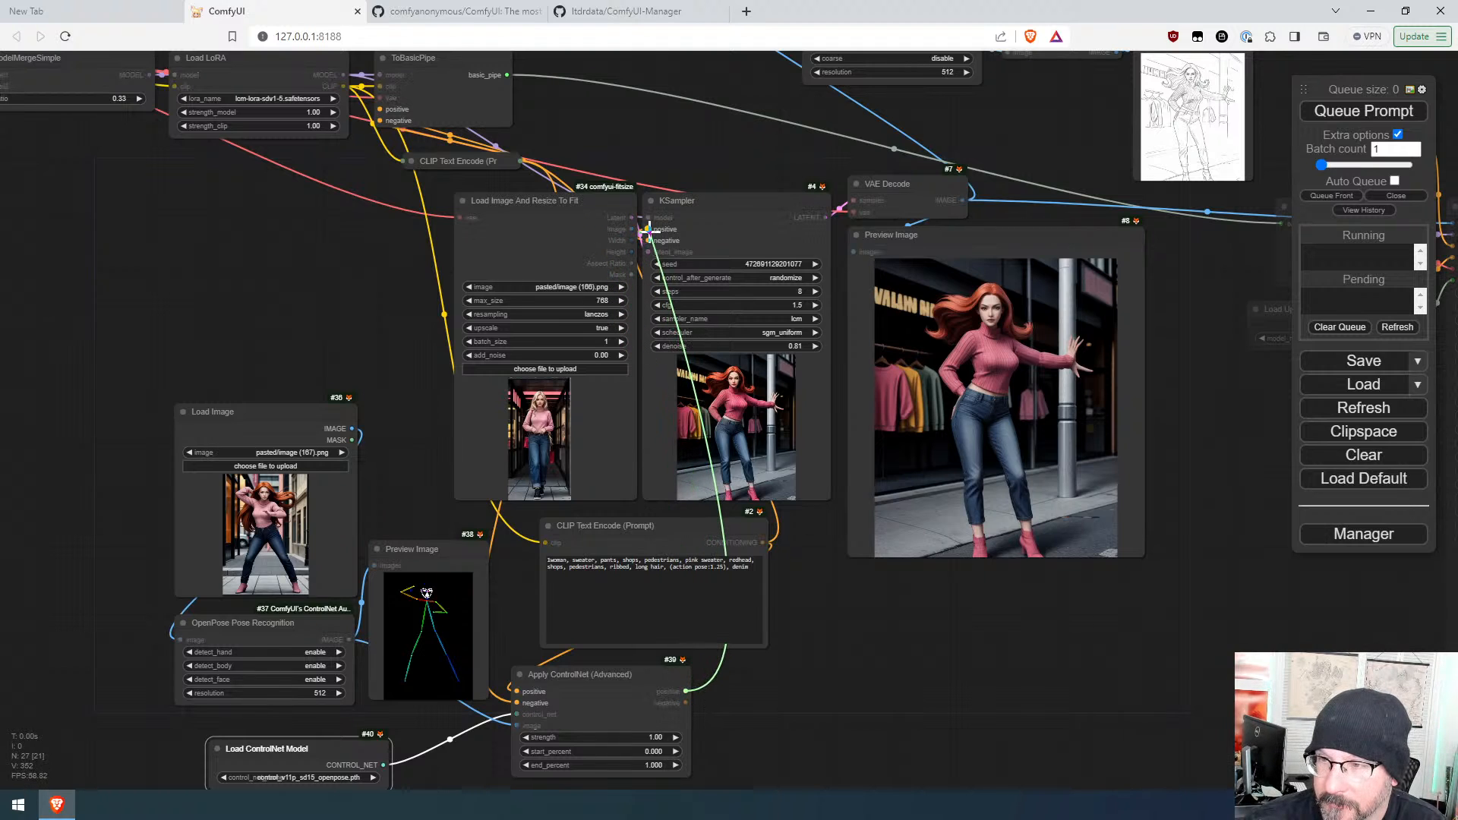
left_click_drag(685, 703, 652, 248)
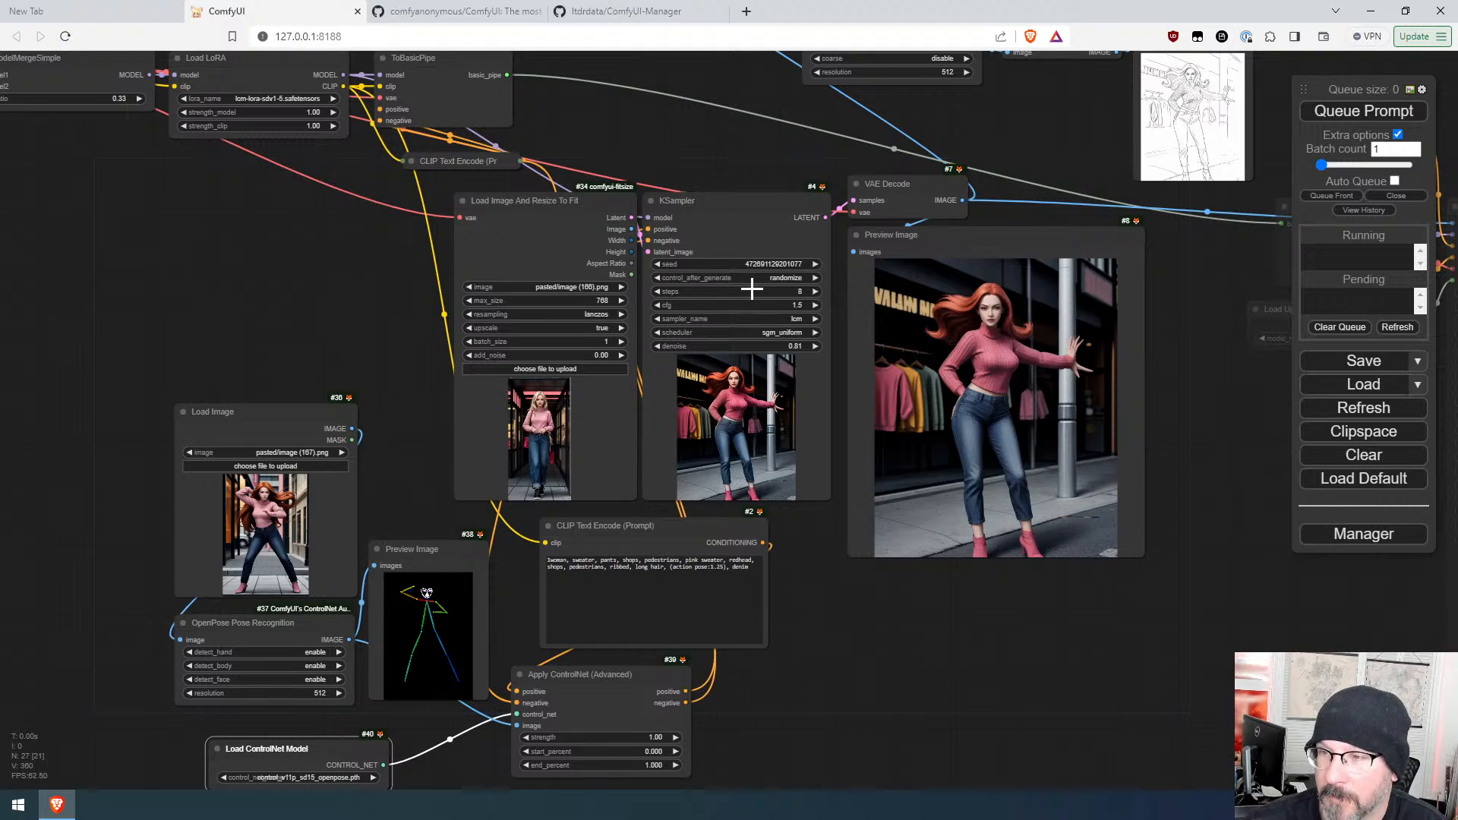
left_click(1360, 115)
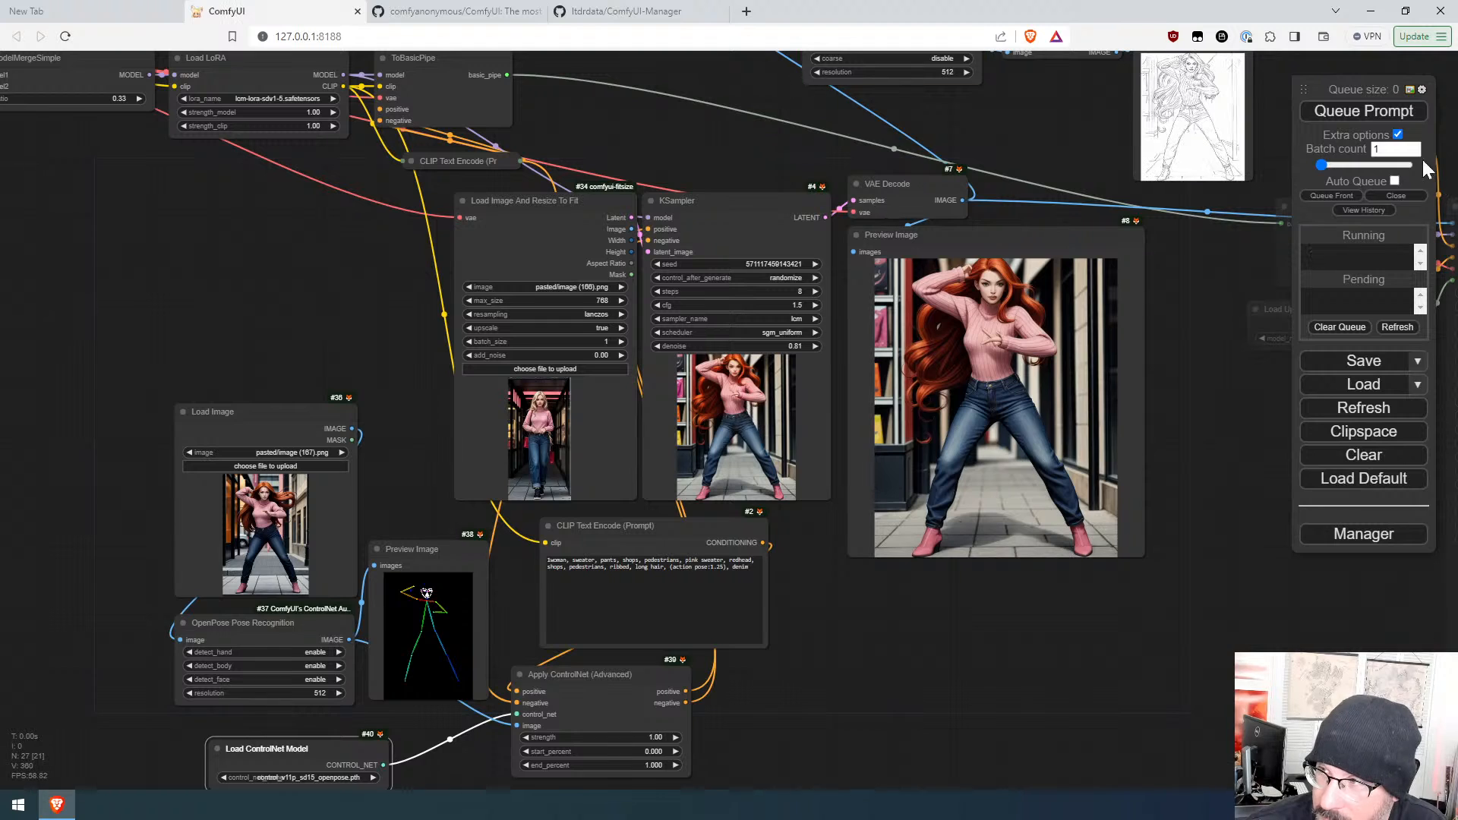
Step: Queue the prompt three more times to generate further variations
left_click(1351, 114)
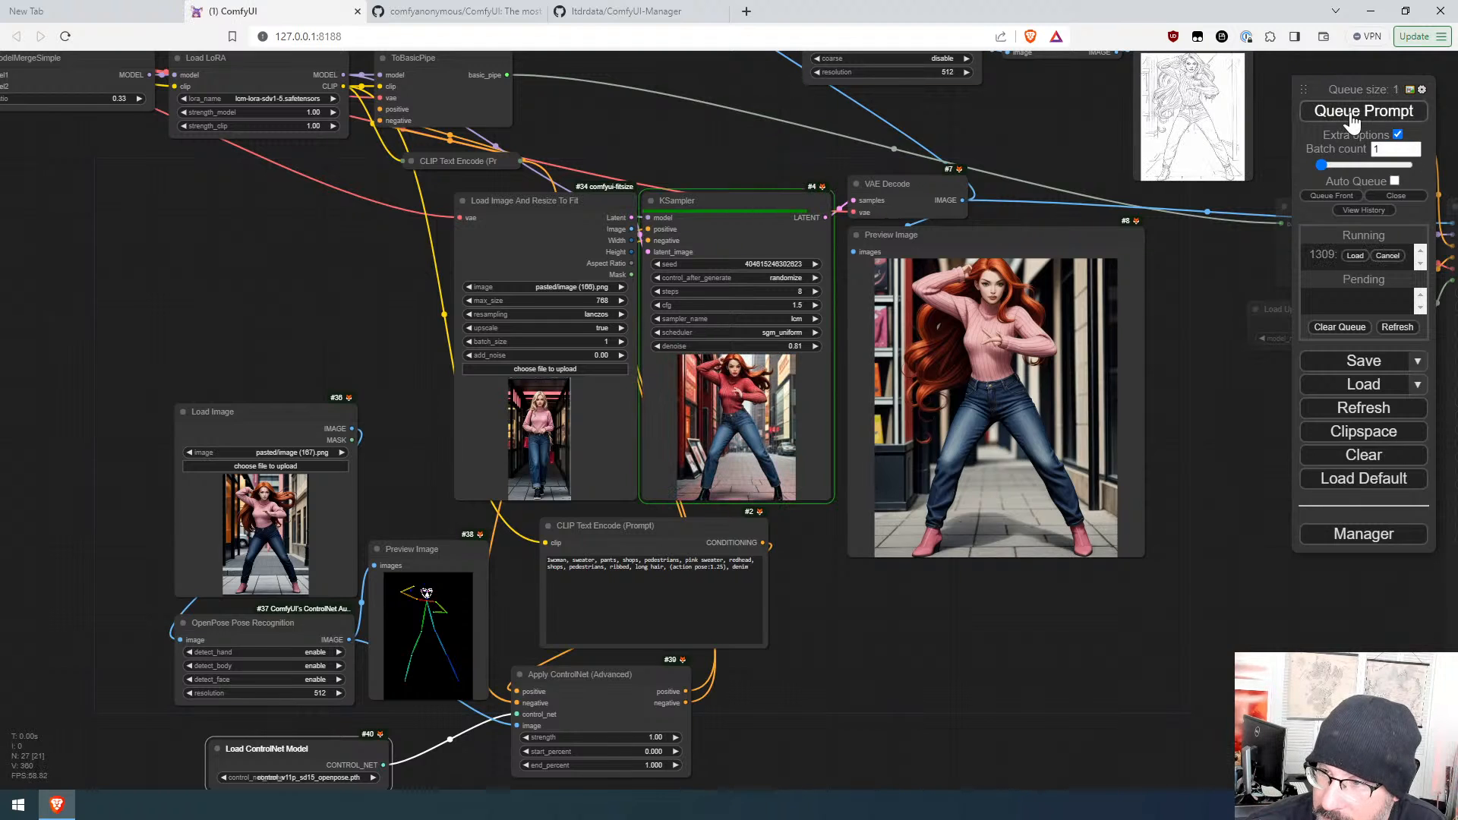
left_click(1351, 114)
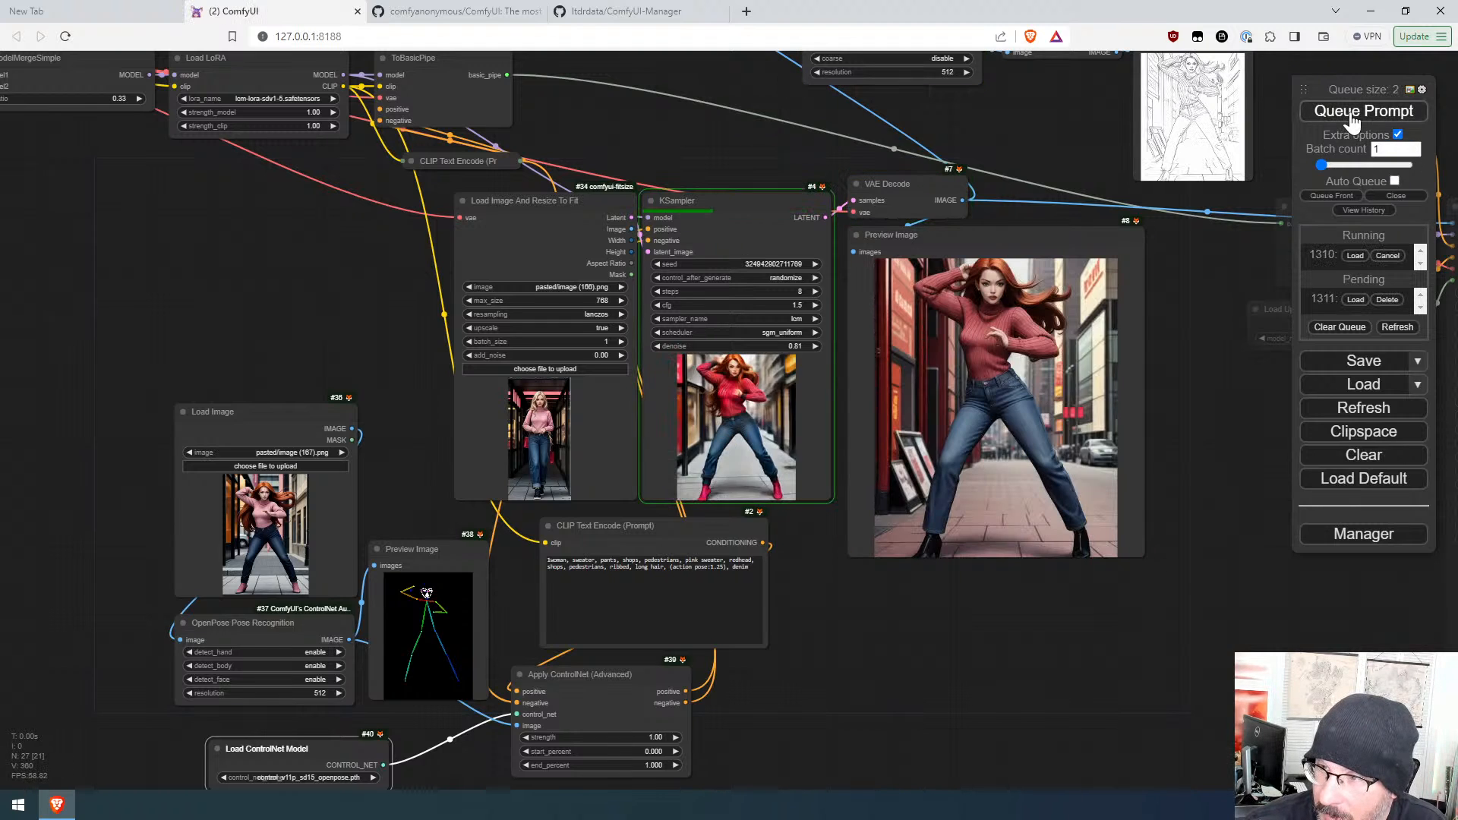
left_click(1352, 114)
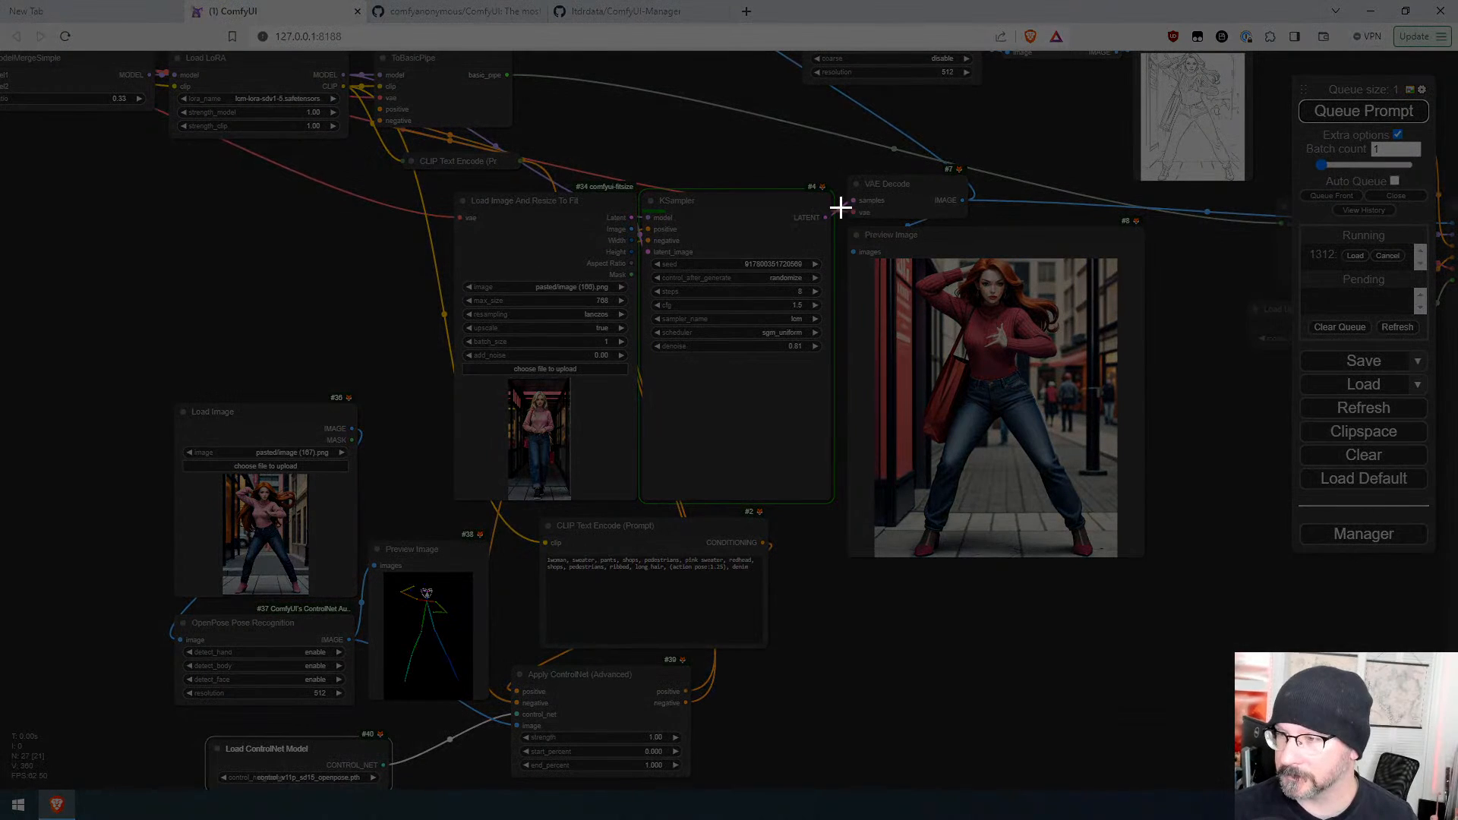
Step: Capture the latest output image, paste it into the Load Image node, and queue the prompt
left_click_drag(829, 189, 1170, 624)
left_click(289, 543)
key("ctrl+v")
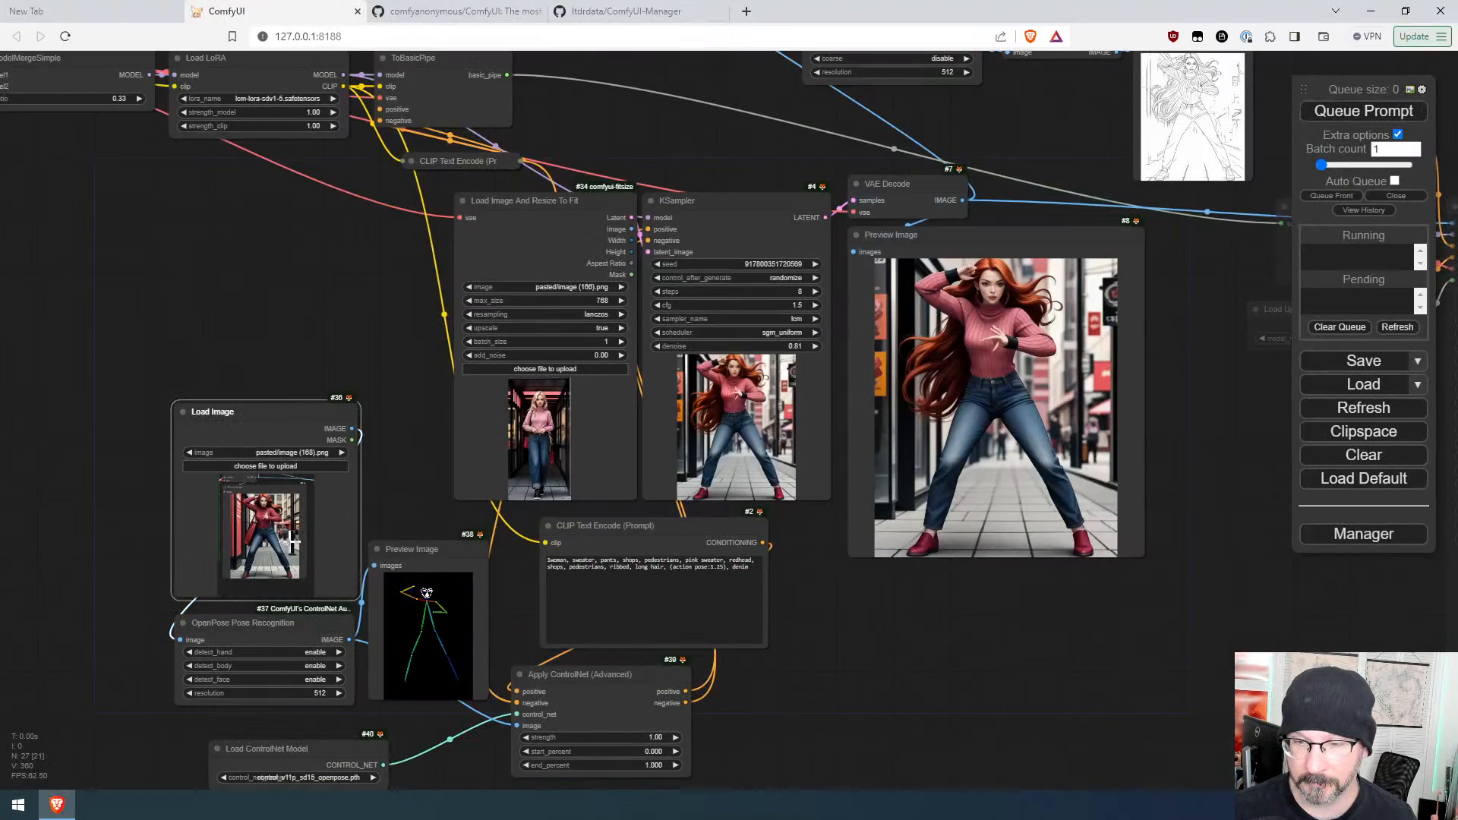
left_click(1366, 112)
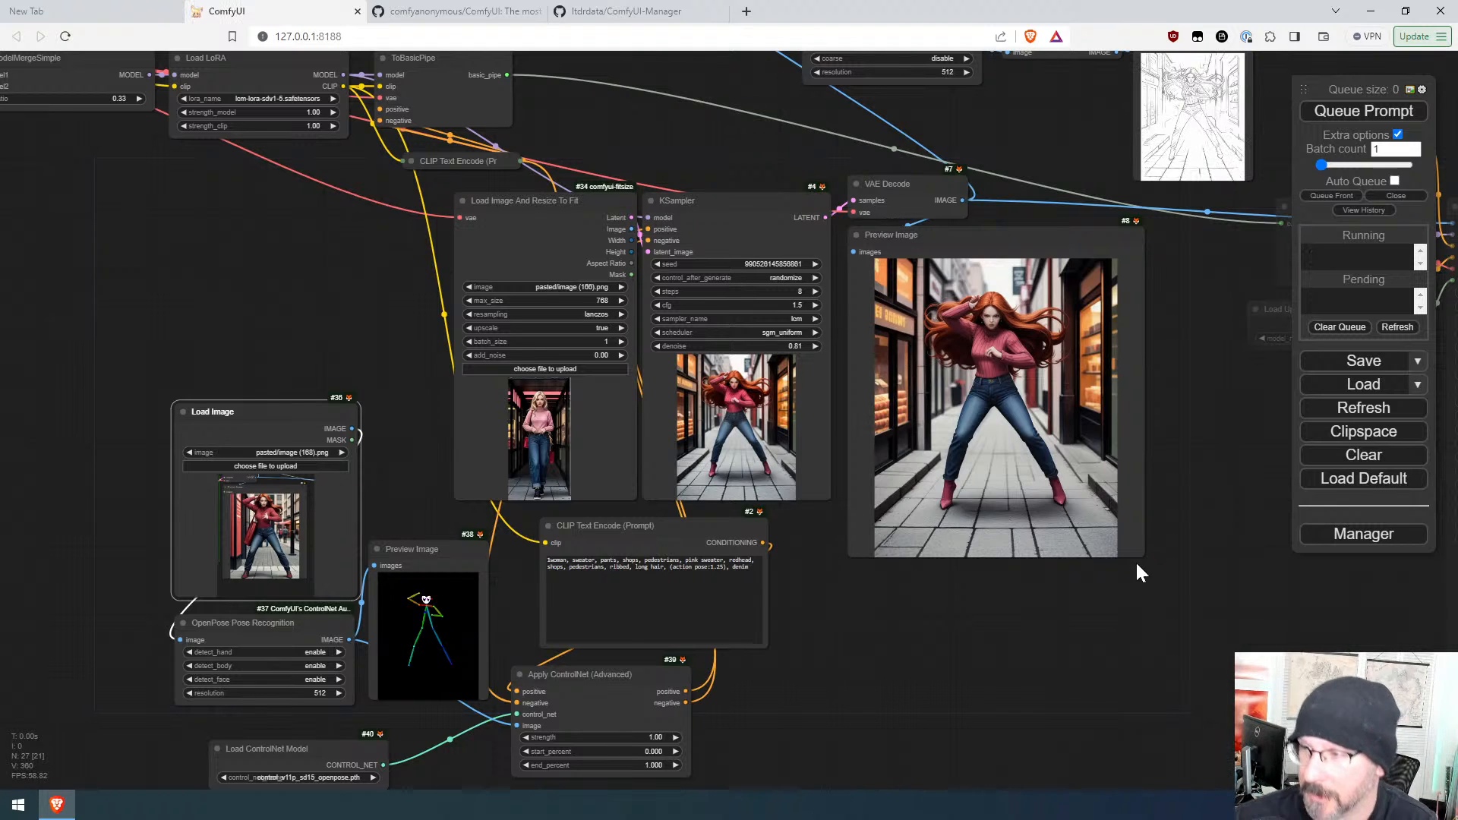
Step: Capture the newest output again, paste it over the Load Image node's picture, and queue another run
key("super+shift+s")
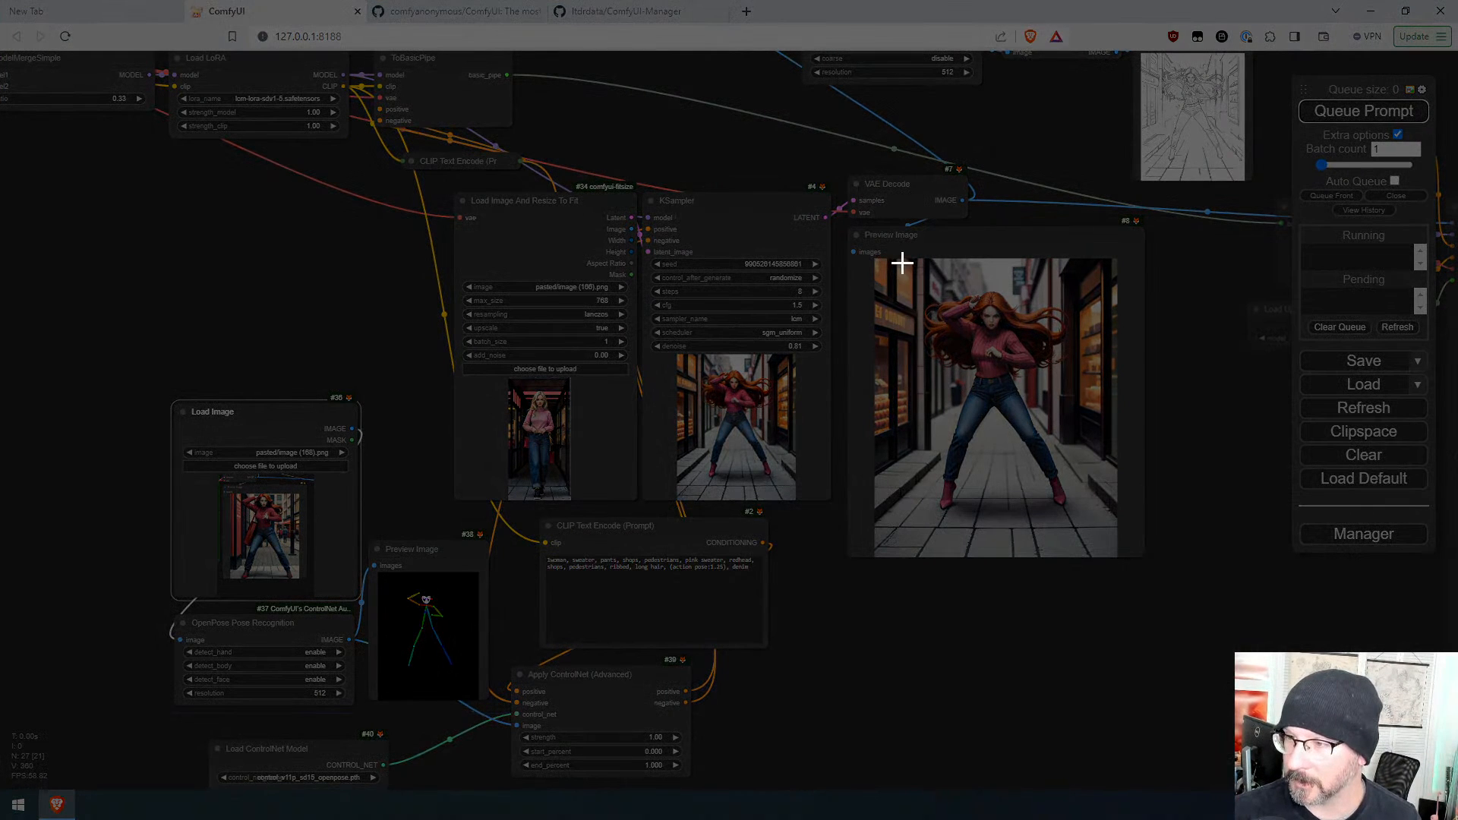
left_click_drag(903, 261, 1090, 537)
key("ctrl+v")
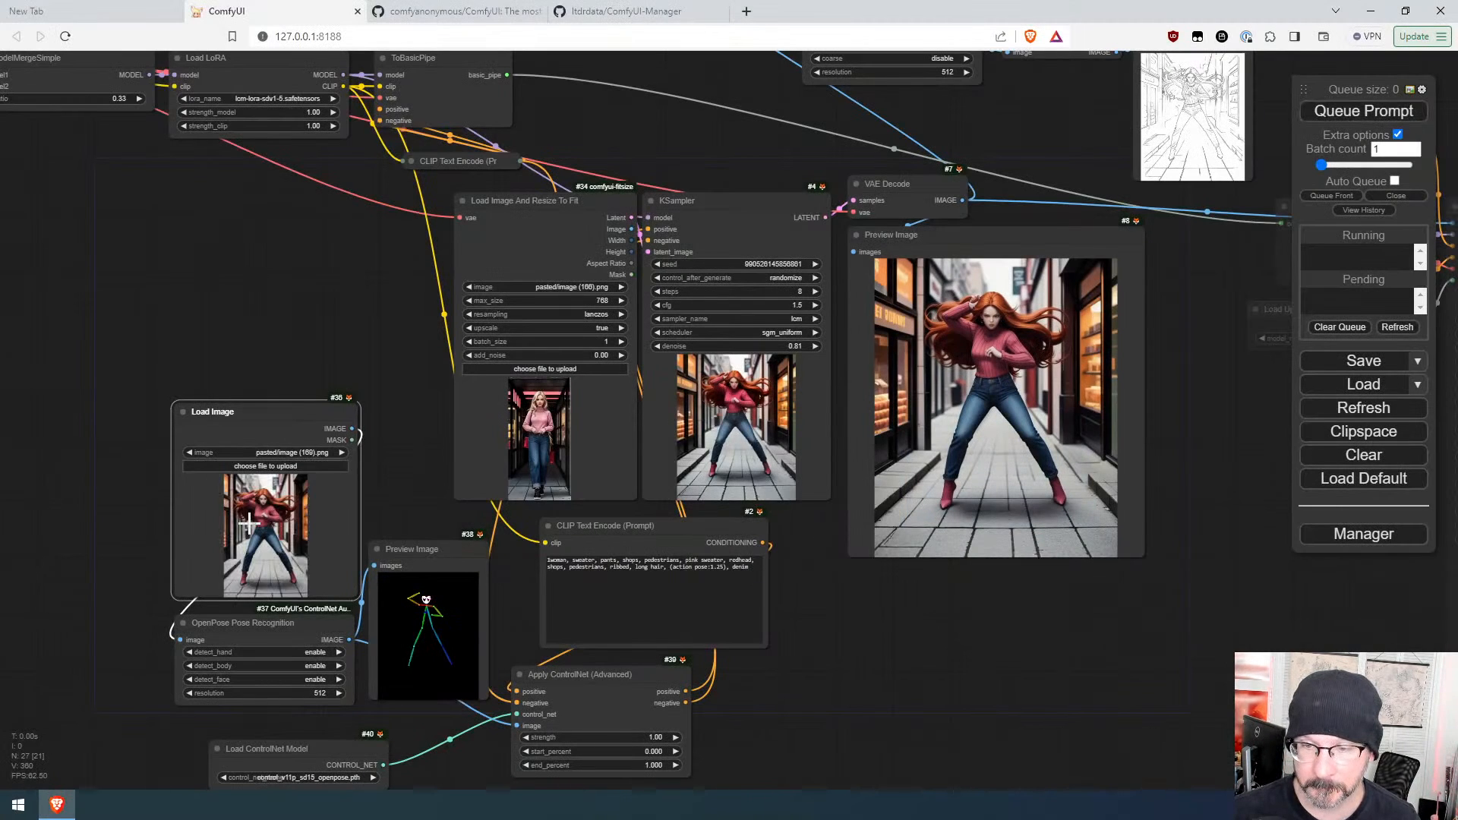
left_click(1359, 111)
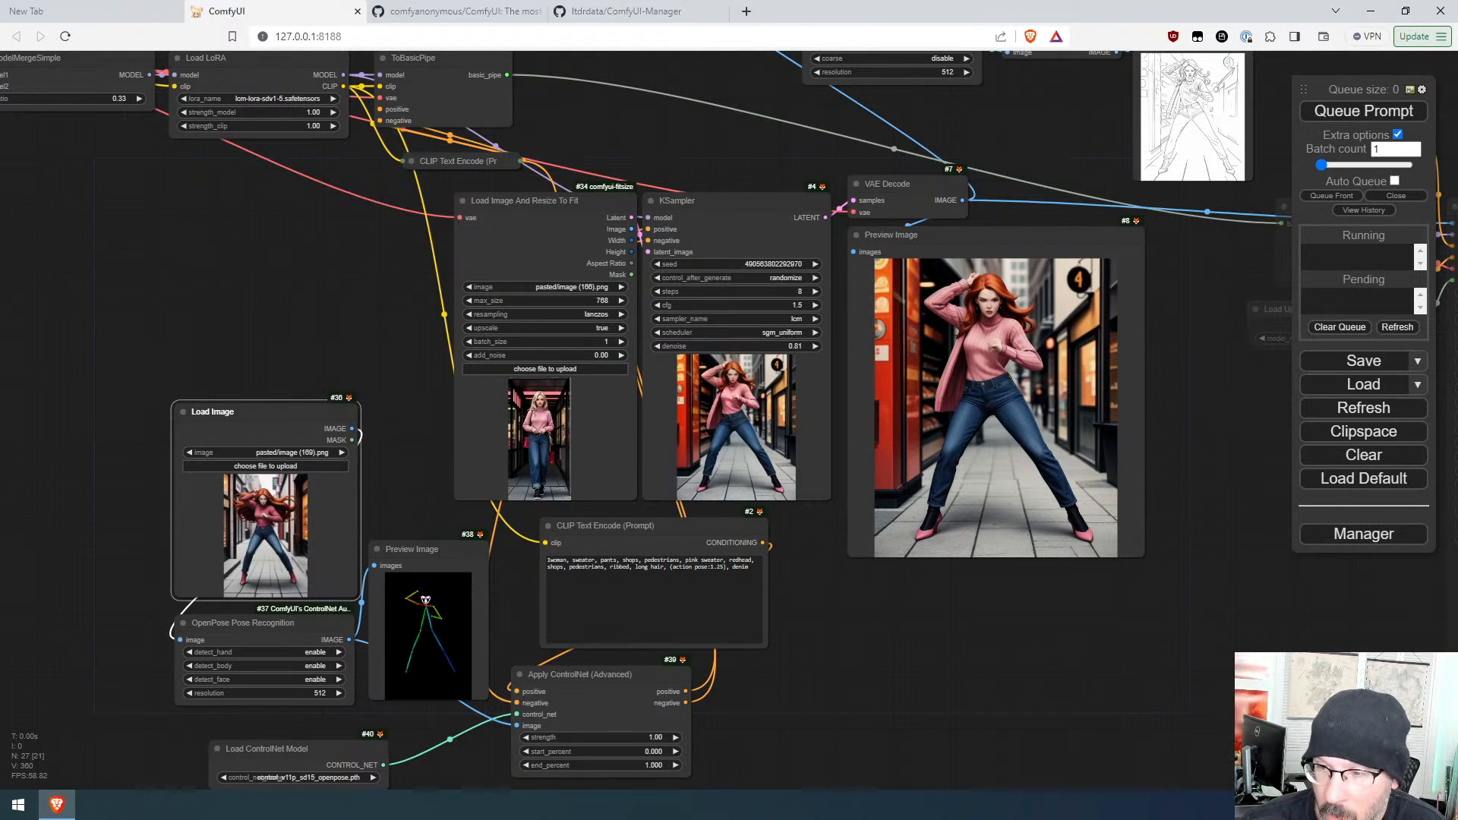
Step: Clear the positive prompt text and queue a run with the empty prompt
left_click_drag(752, 568, 546, 560)
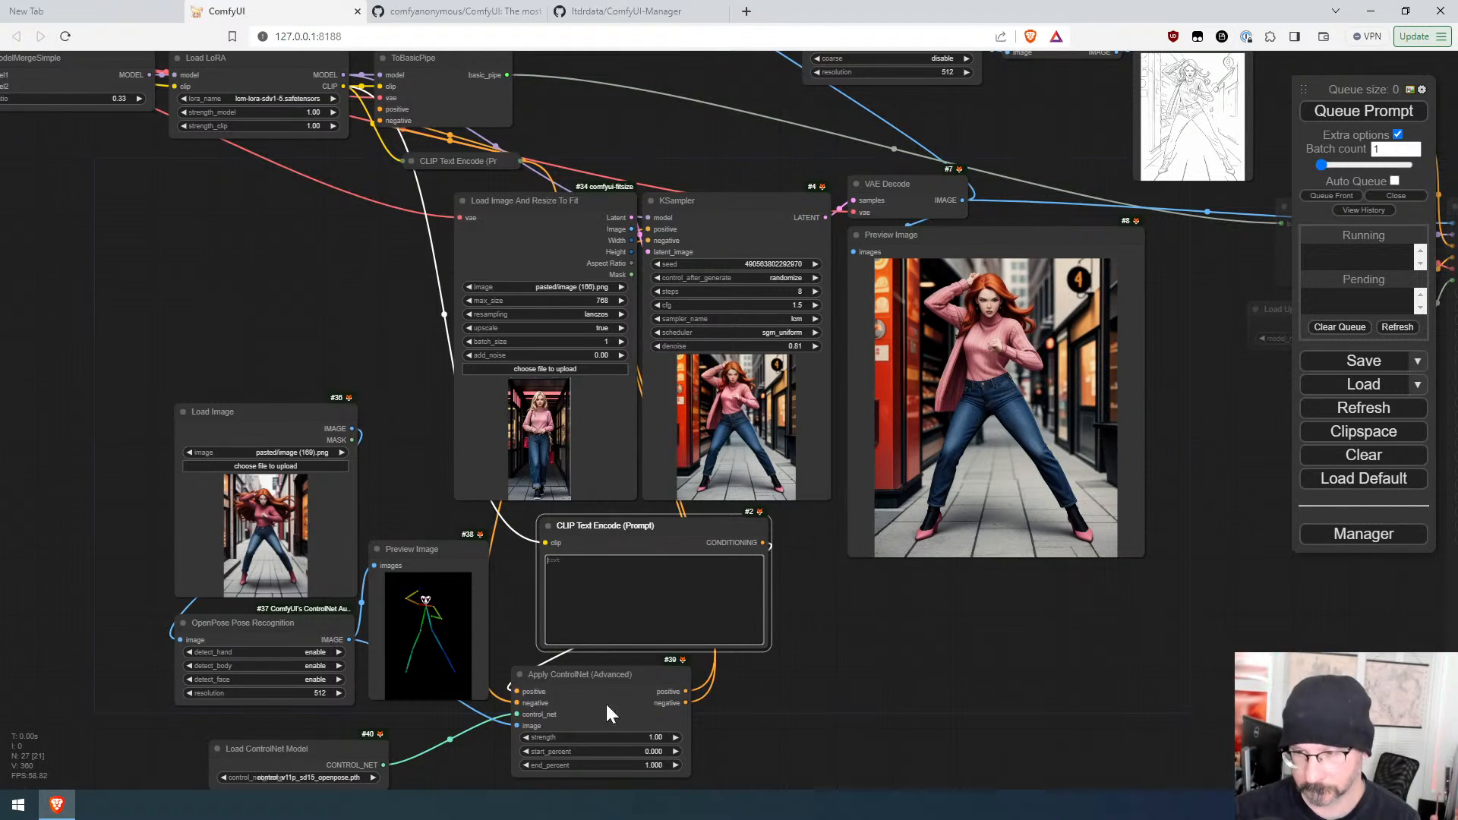
key("BackSpace")
left_click(1344, 113)
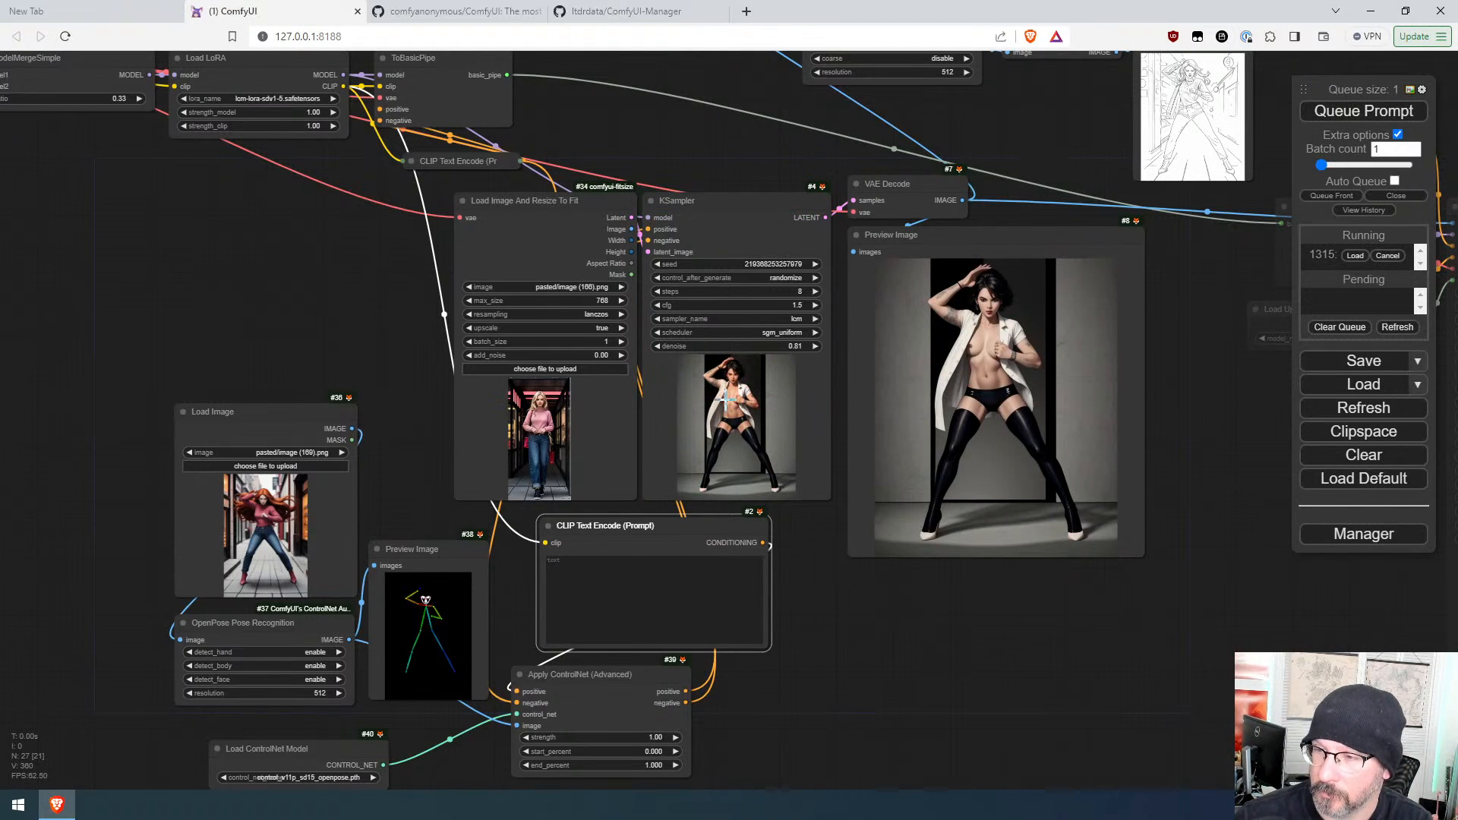
Step: Write the positive prompt "man, jacket, pants, boots, sunset city" and queue the prompt
scroll(865, 380, "down", 5)
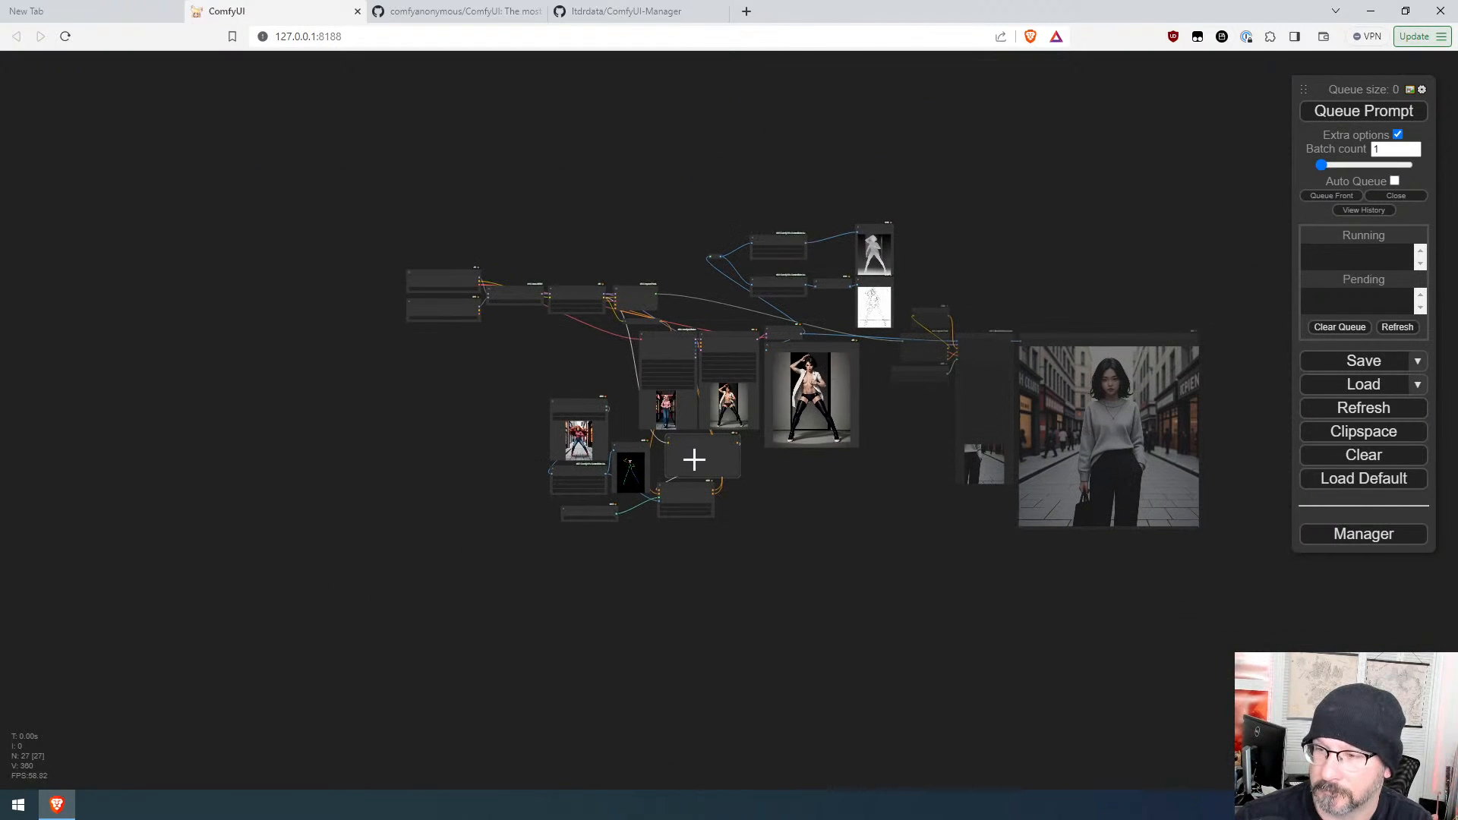
scroll(848, 501, "up", 3)
left_click_drag(666, 537, 1298, 586)
scroll(1087, 624, "up", 4)
left_click_drag(1086, 624, 539, 320)
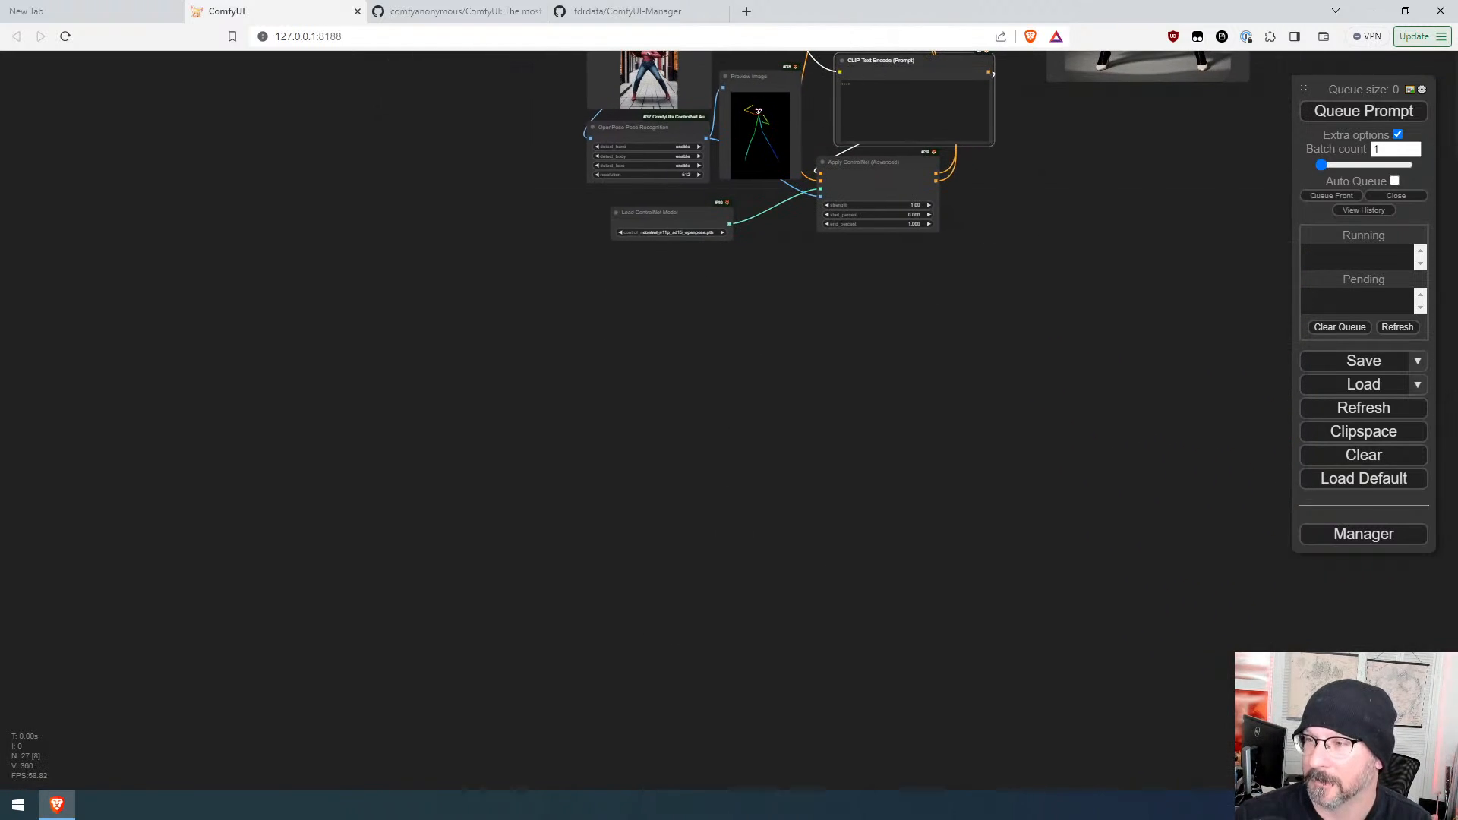
left_click(915, 112)
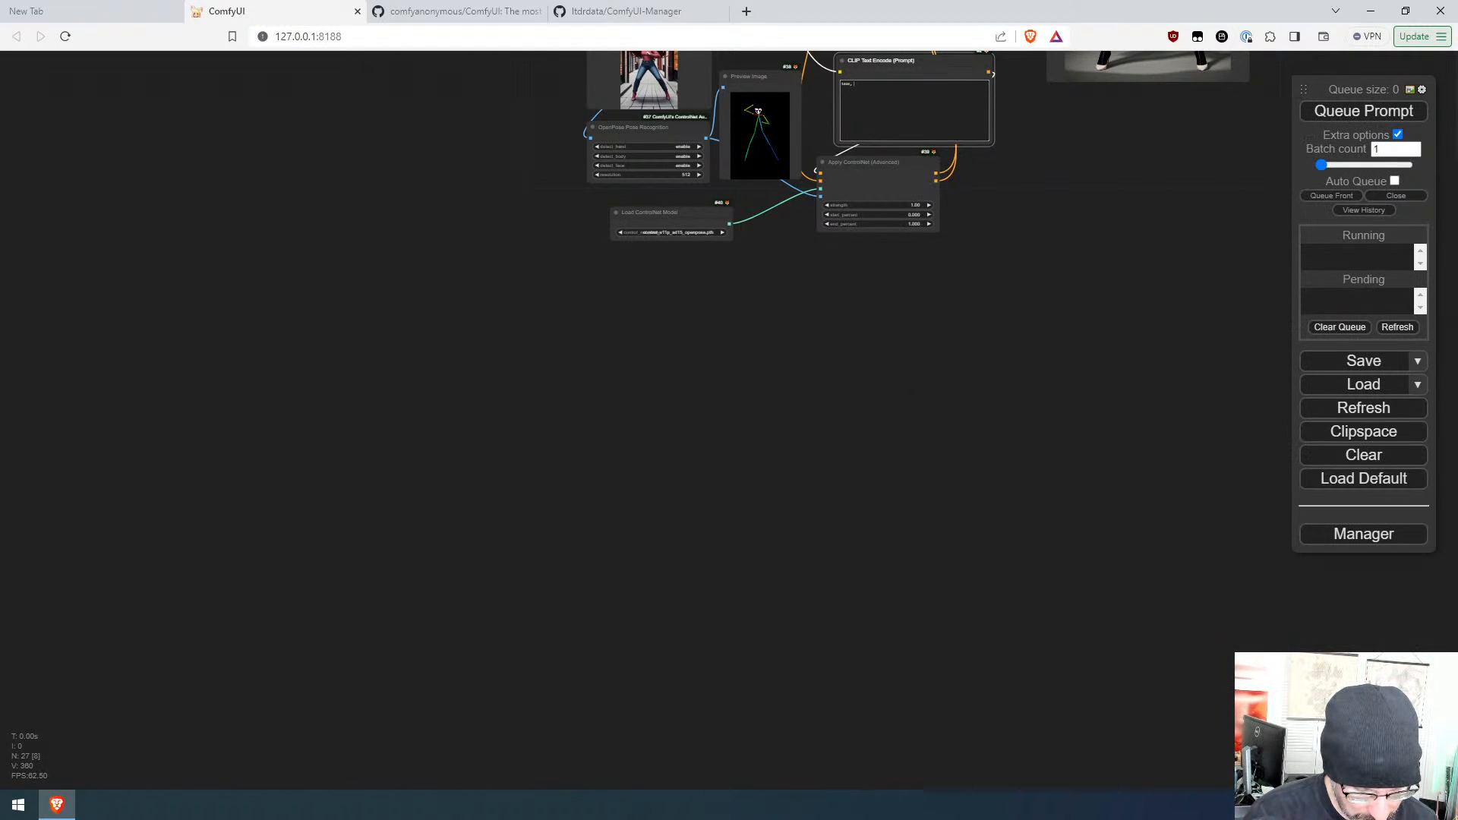
type("jacket,")
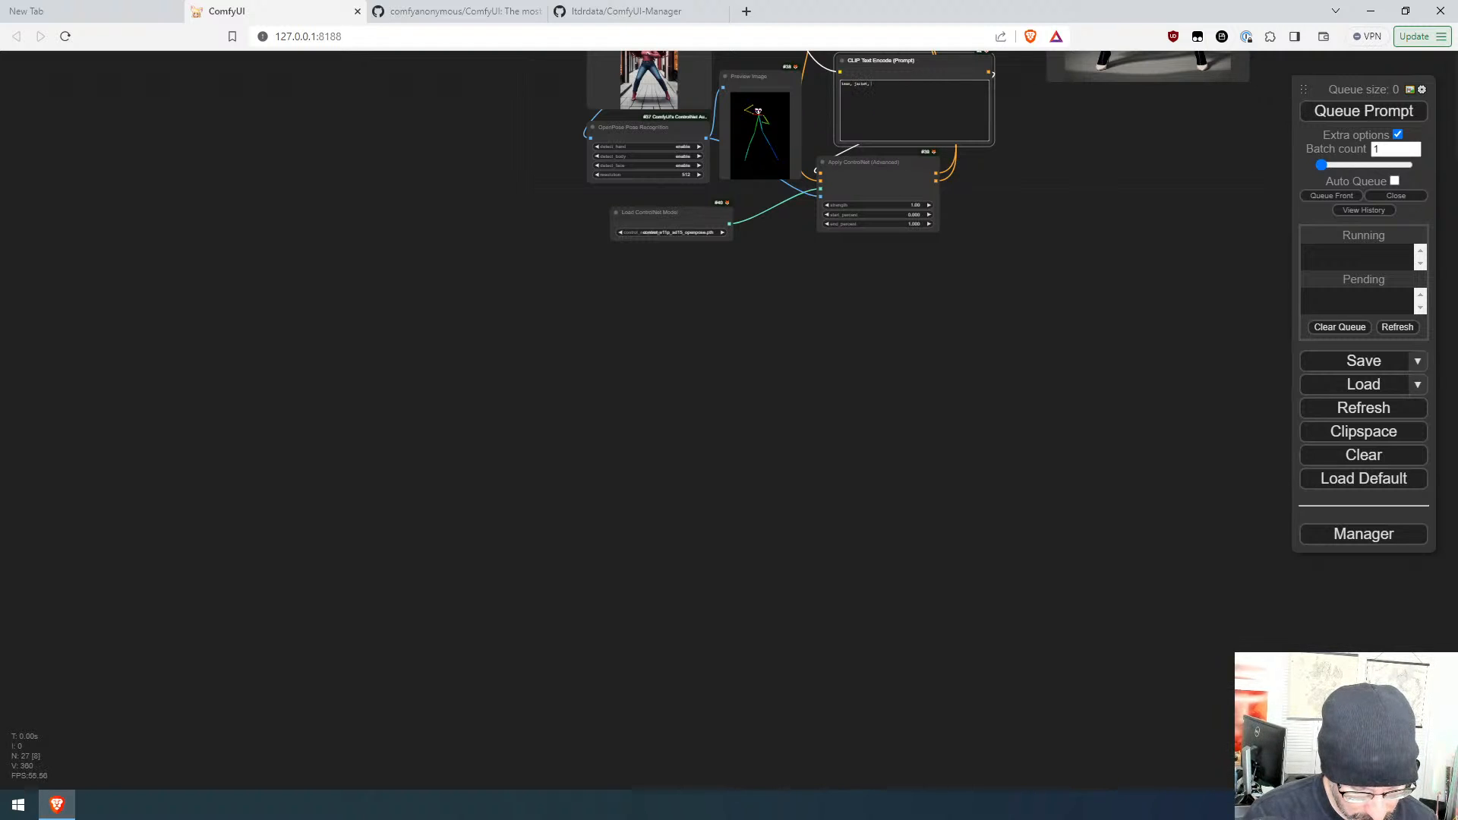
type(" pants,")
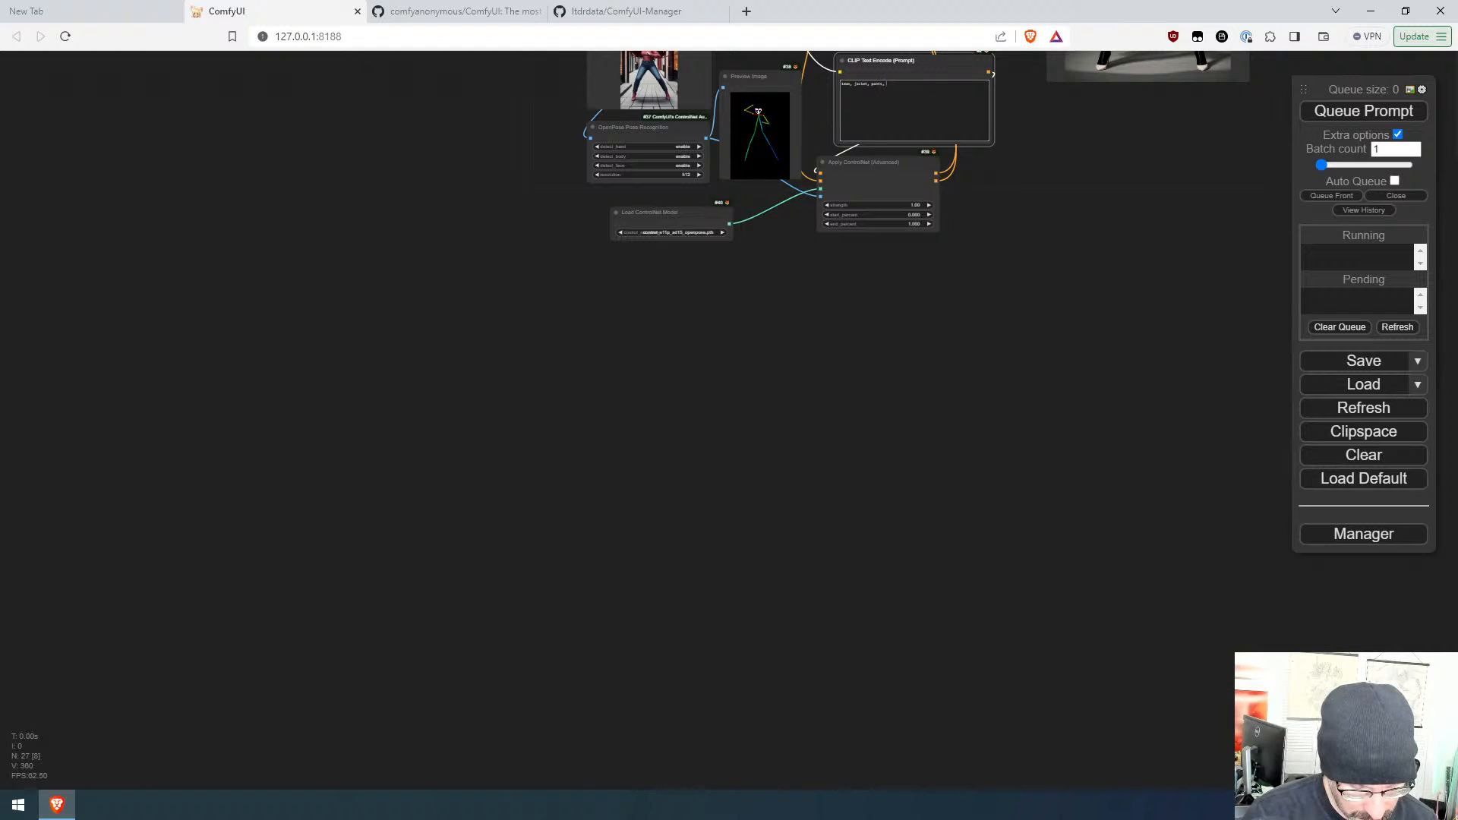
type(" boot")
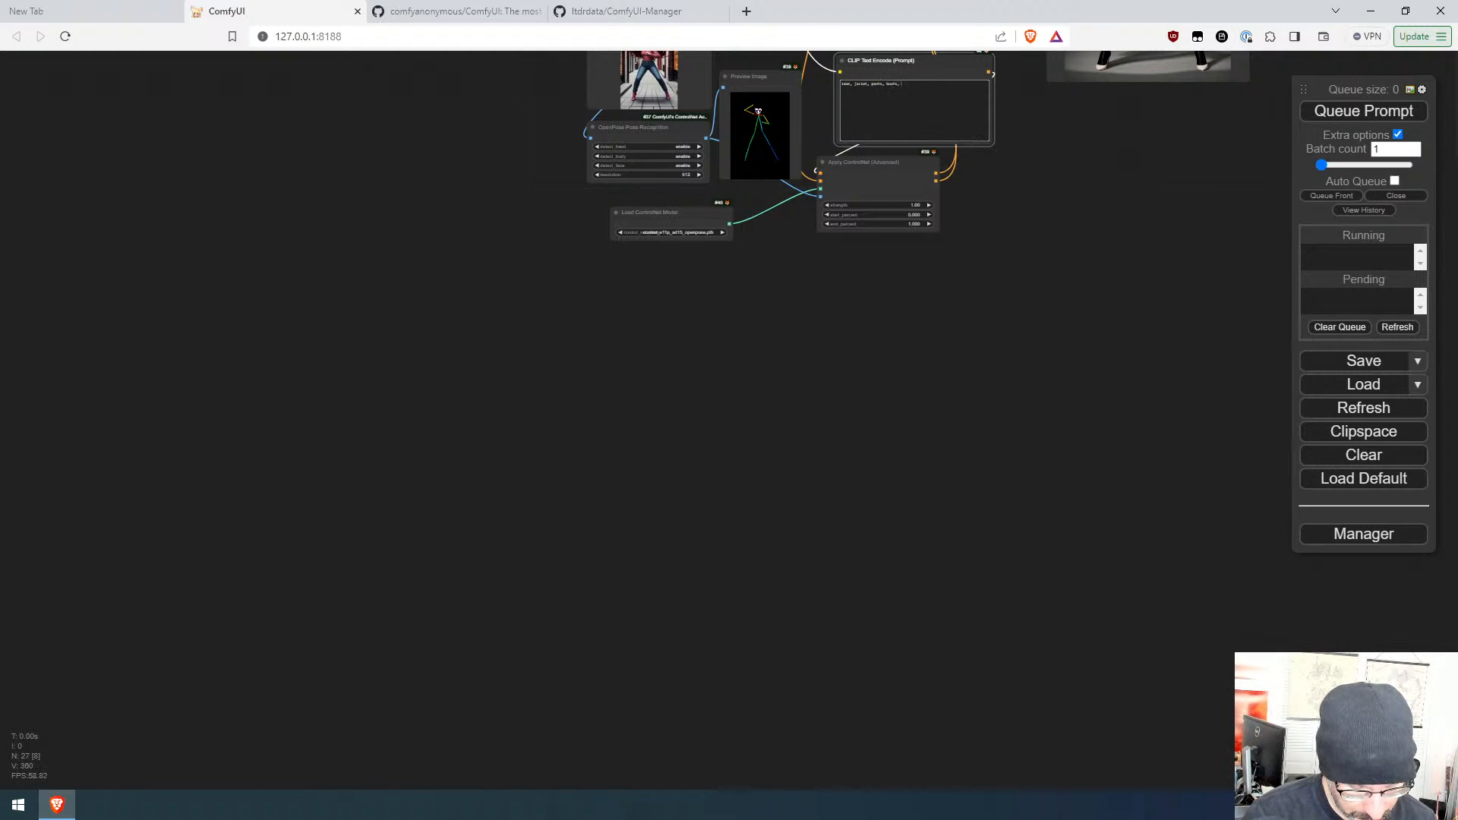
type("s,")
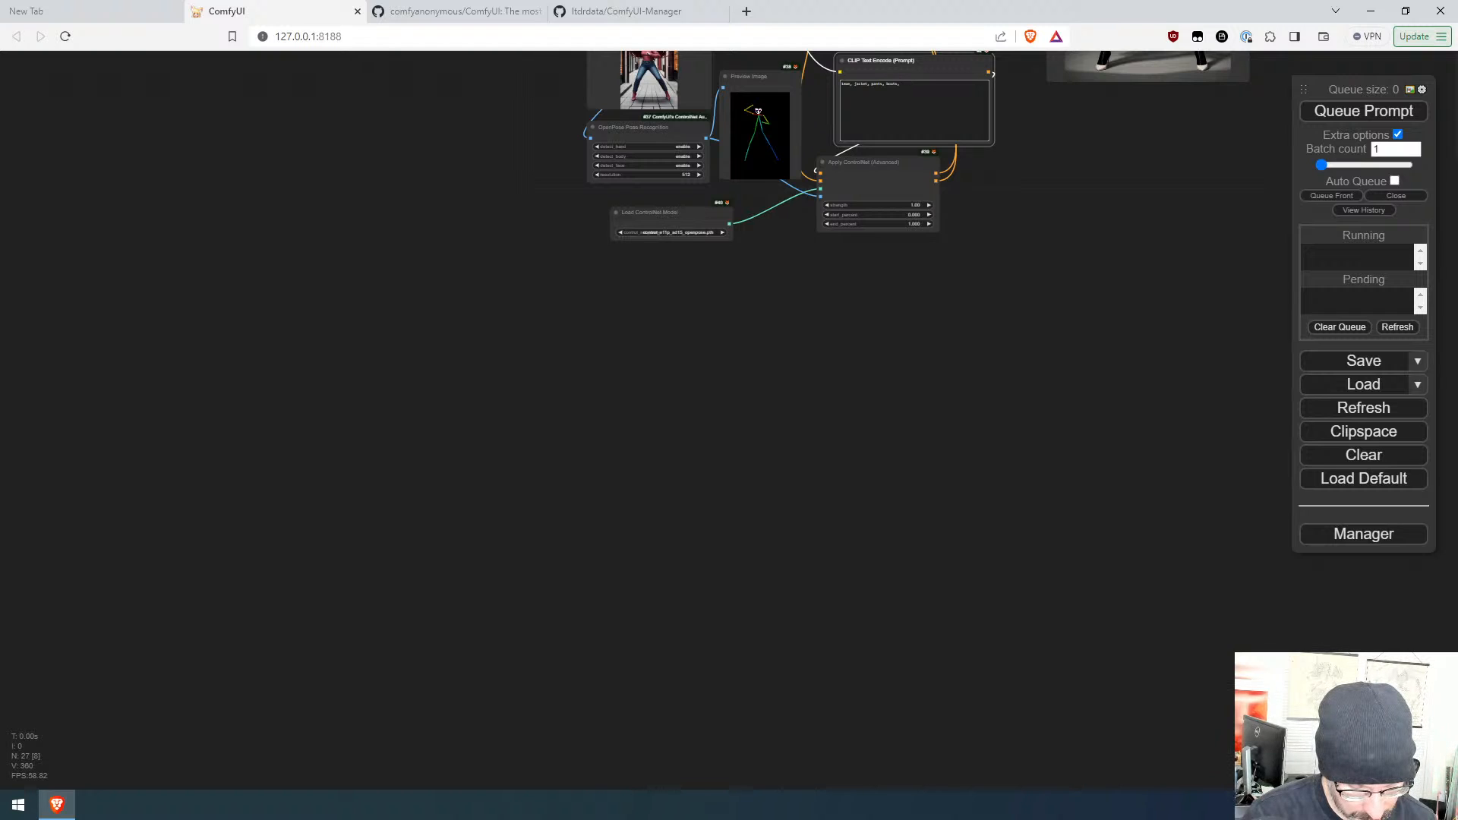
type(" suede ")
type("city")
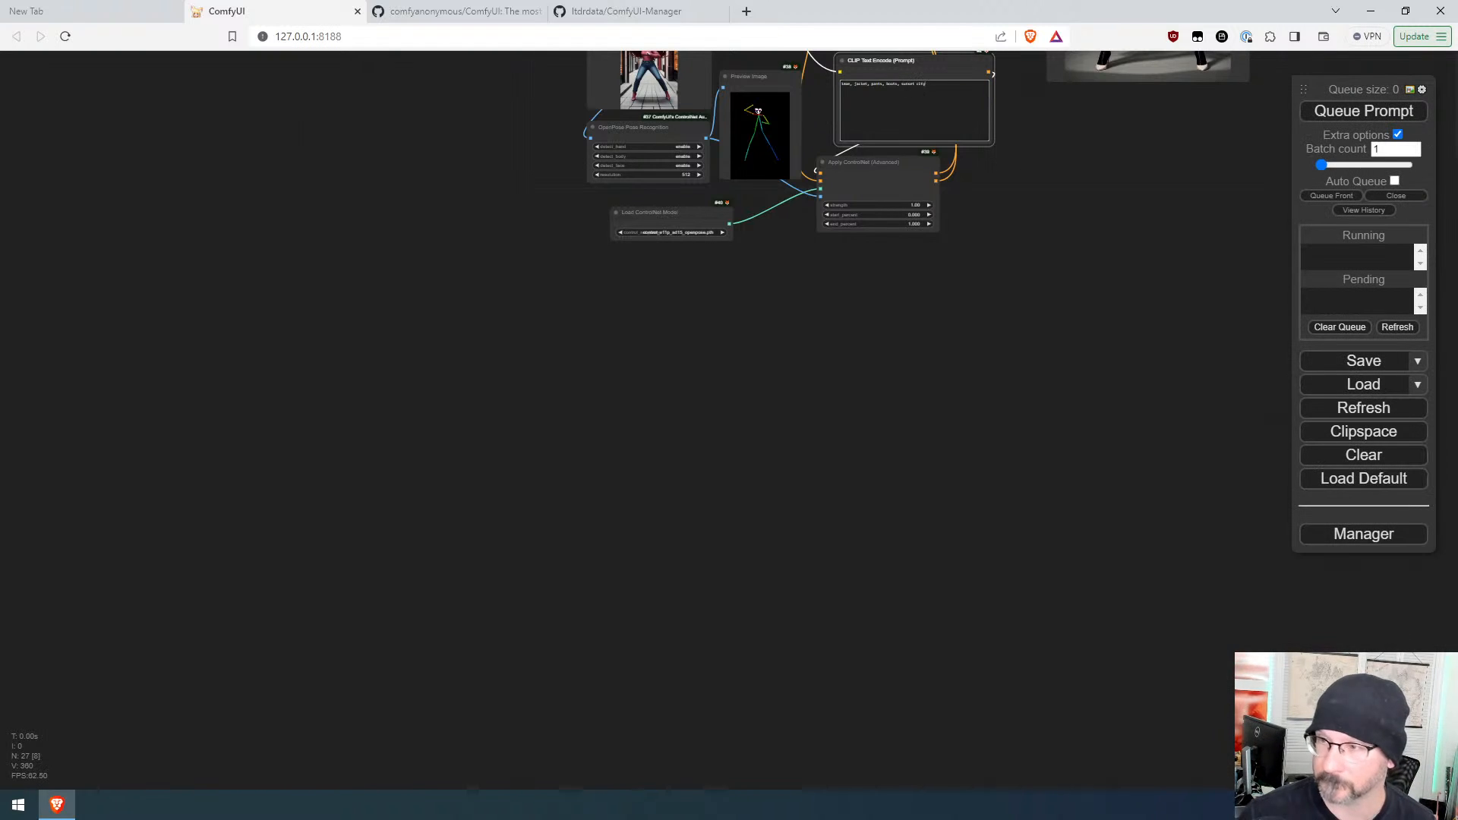
left_click(1364, 112)
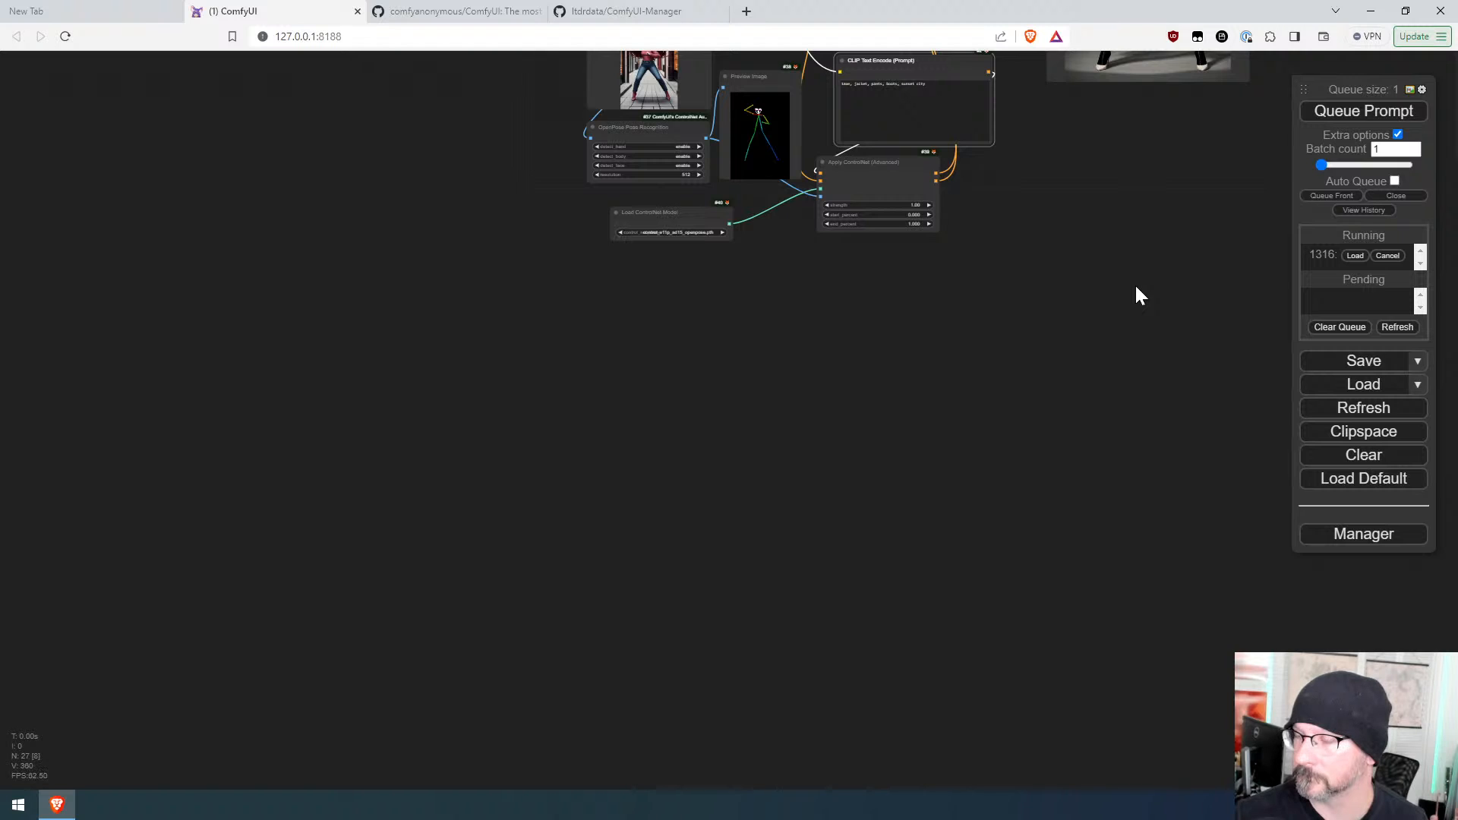
Step: Lower the KSampler denoise to 0.65 and queue the prompt
left_click_drag(1131, 250, 1018, 451)
scroll(995, 414, "up", 6)
left_click_drag(1013, 387, 925, 551)
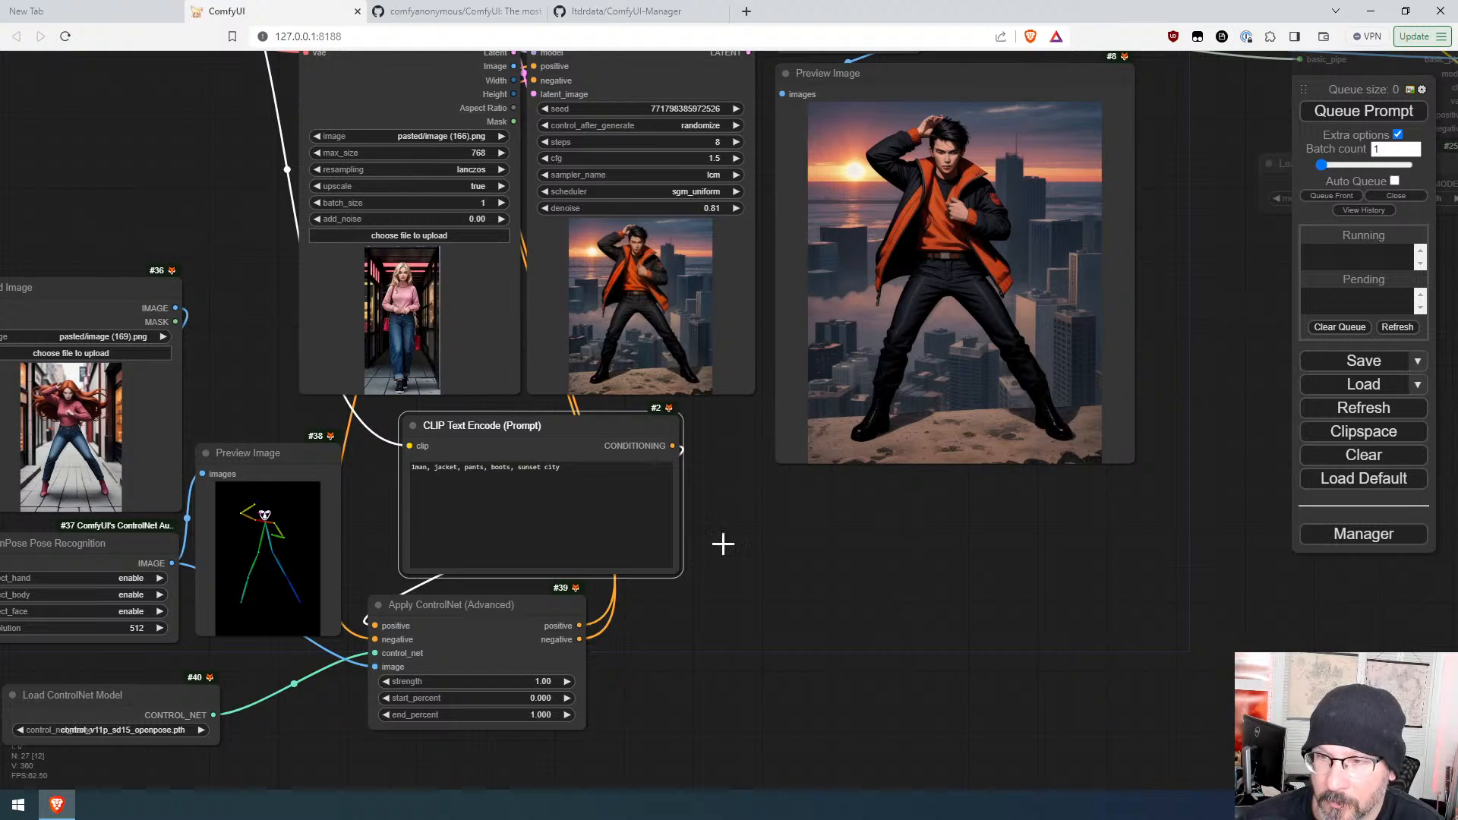
left_click_drag(723, 544, 849, 630)
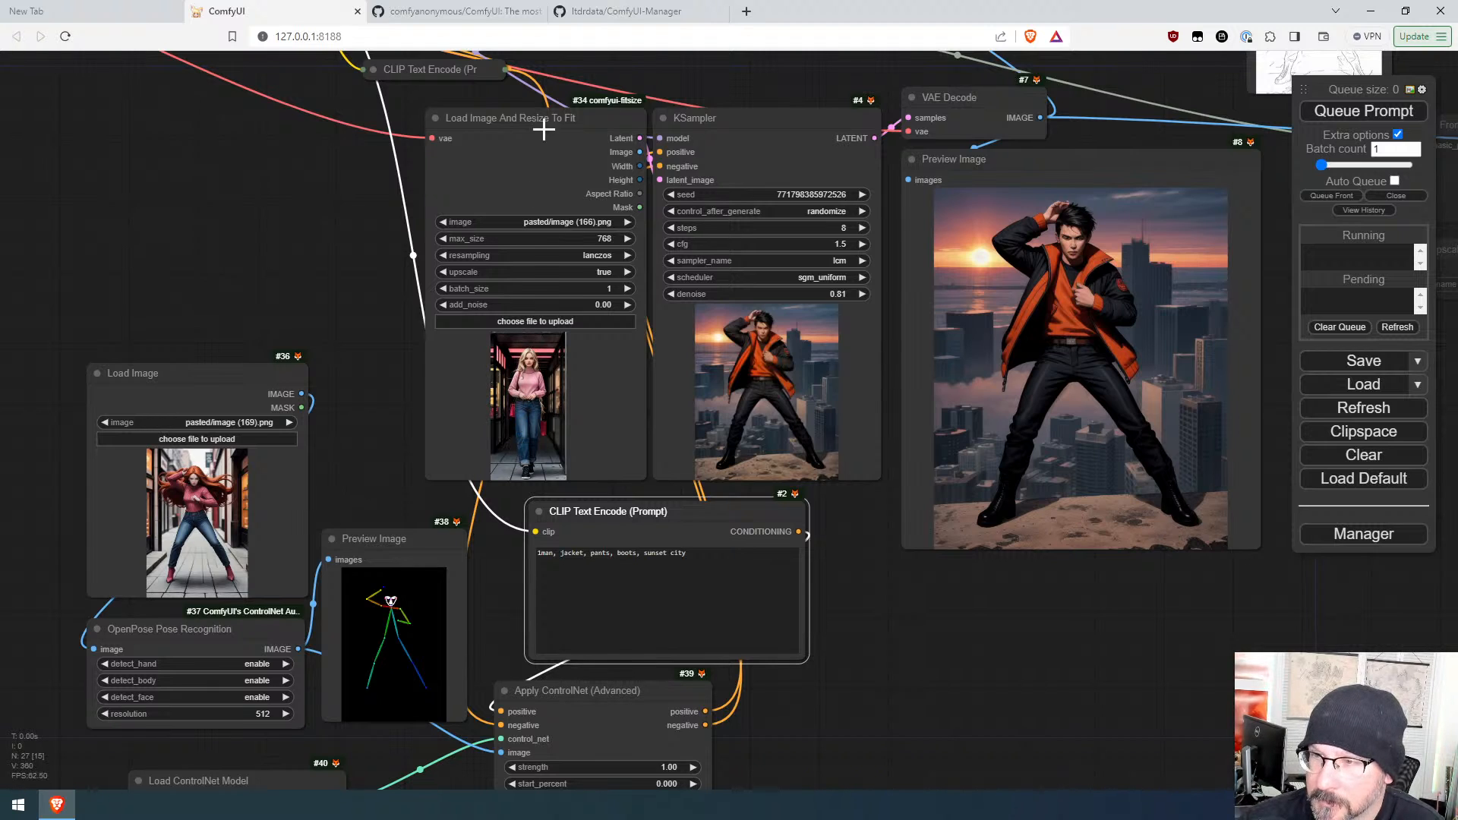
mouse_move(558, 116)
left_mouse_down()
mouse_move(495, 118)
mouse_move(531, 116)
left_mouse_up()
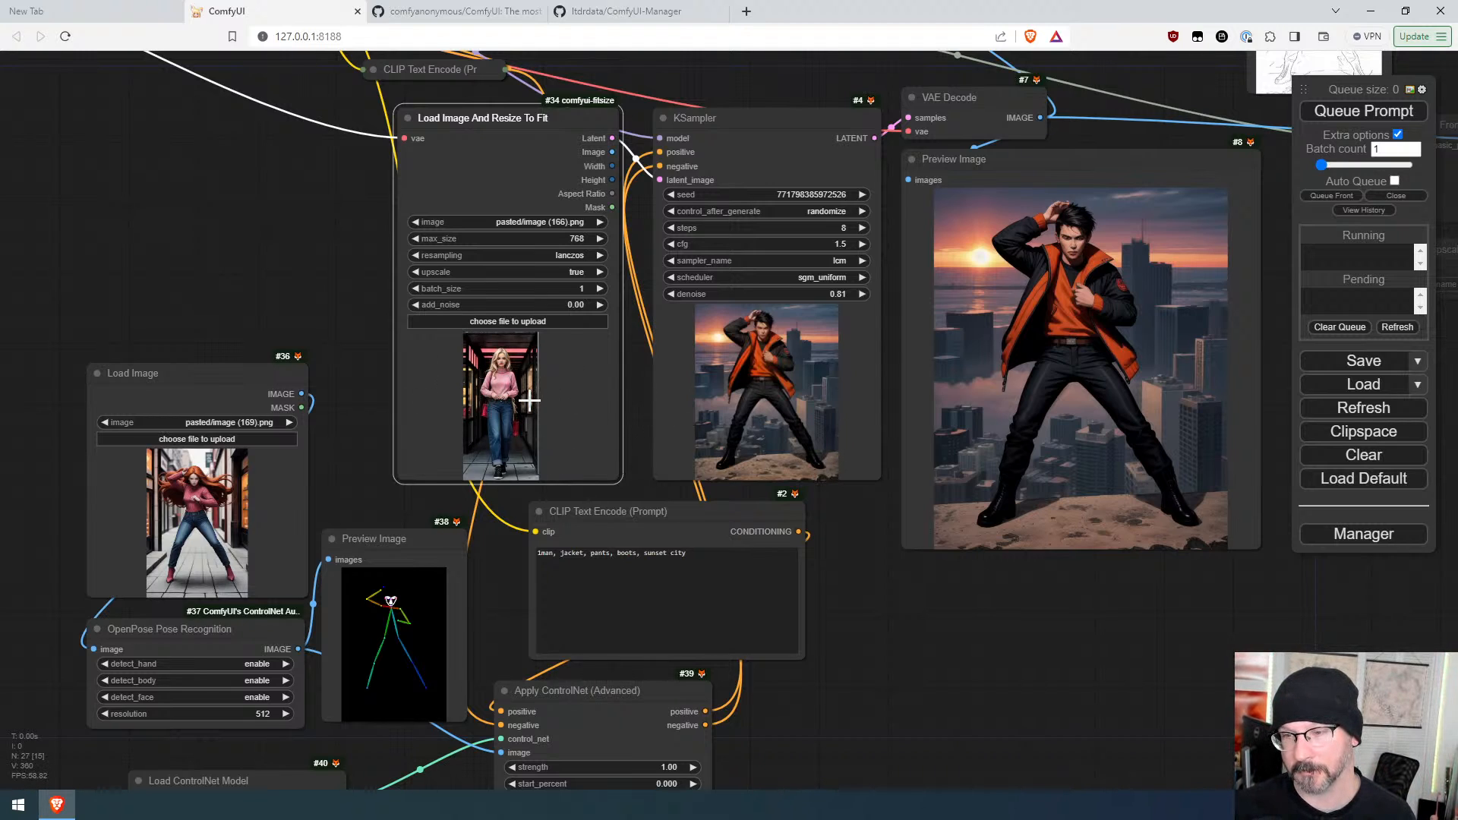
left_click_drag(812, 294, 801, 293)
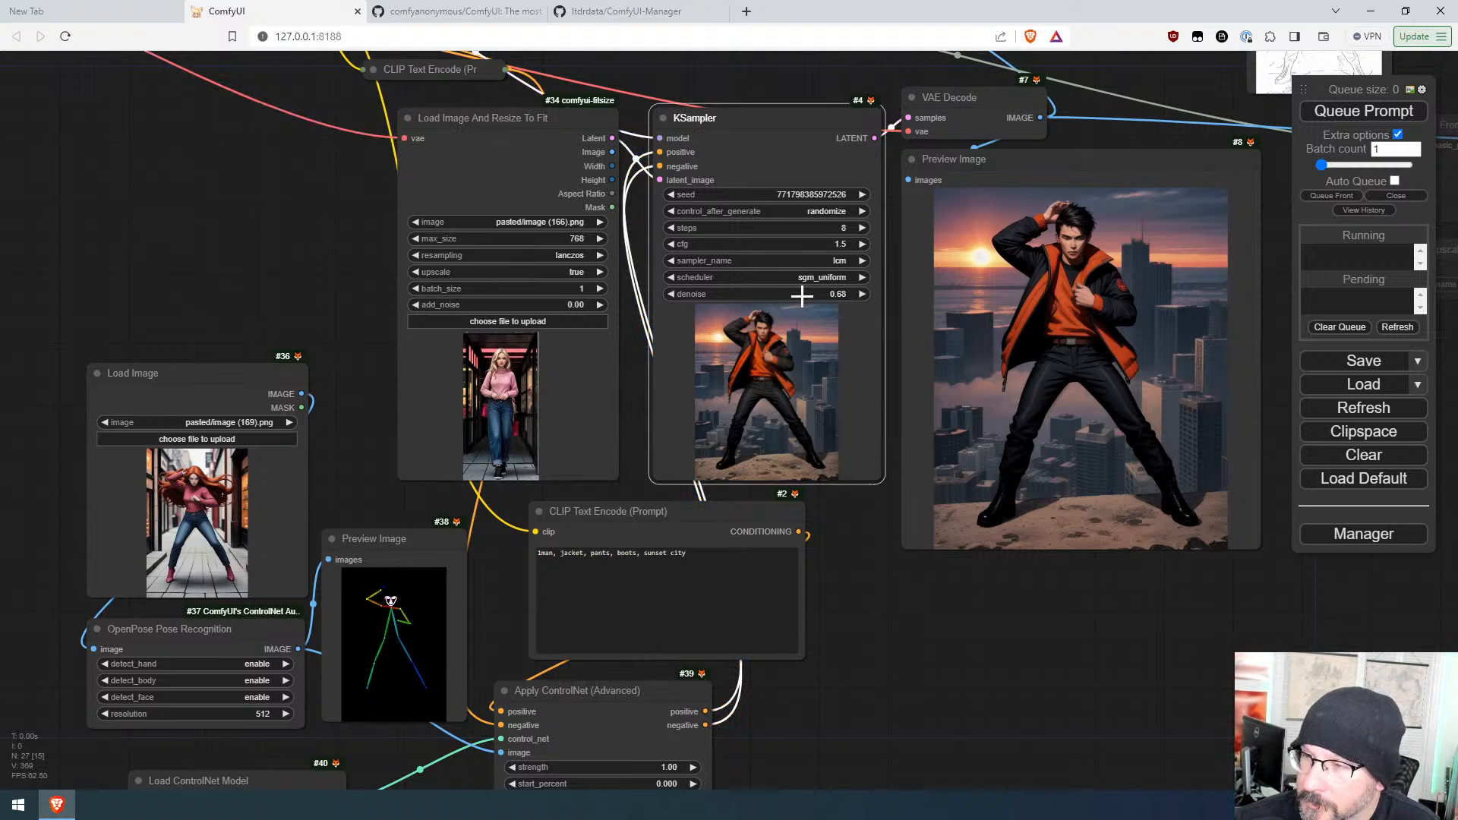
left_click(1342, 114)
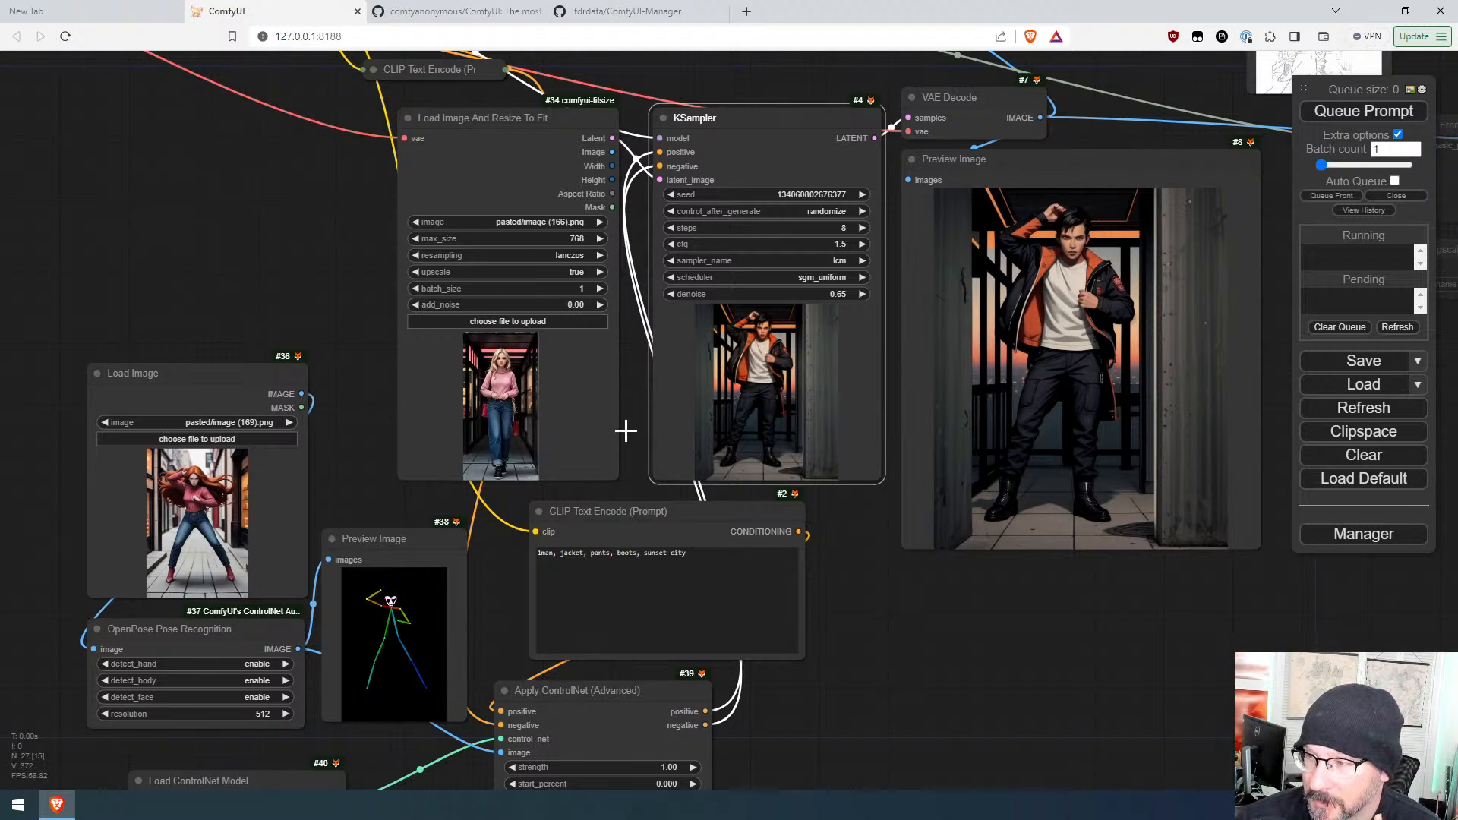
Step: Capture the latest output image, paste it into the Load Image And Resize To Fit node, and queue the prompt
key("Print")
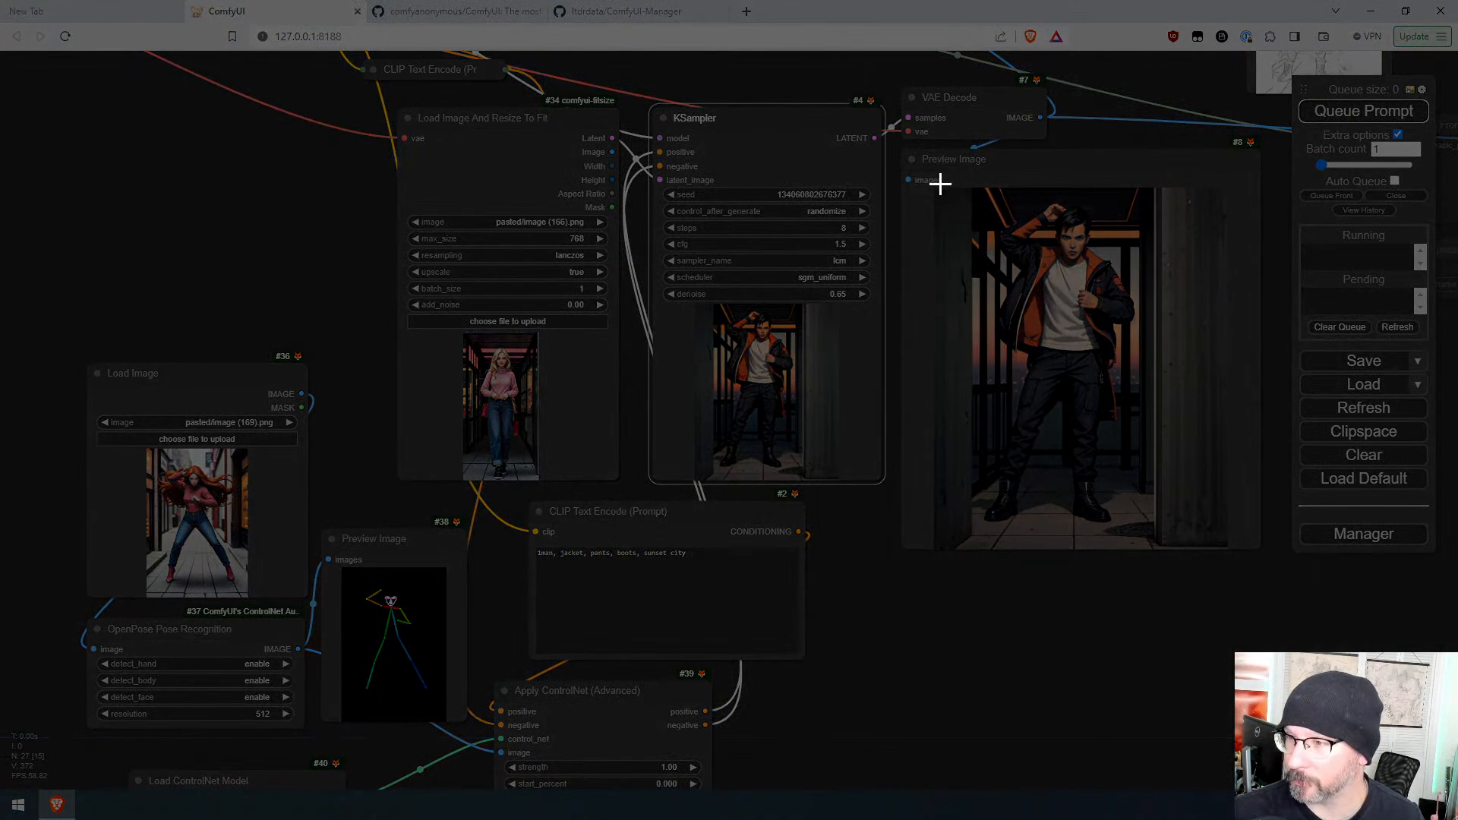
left_click_drag(940, 189, 1206, 541)
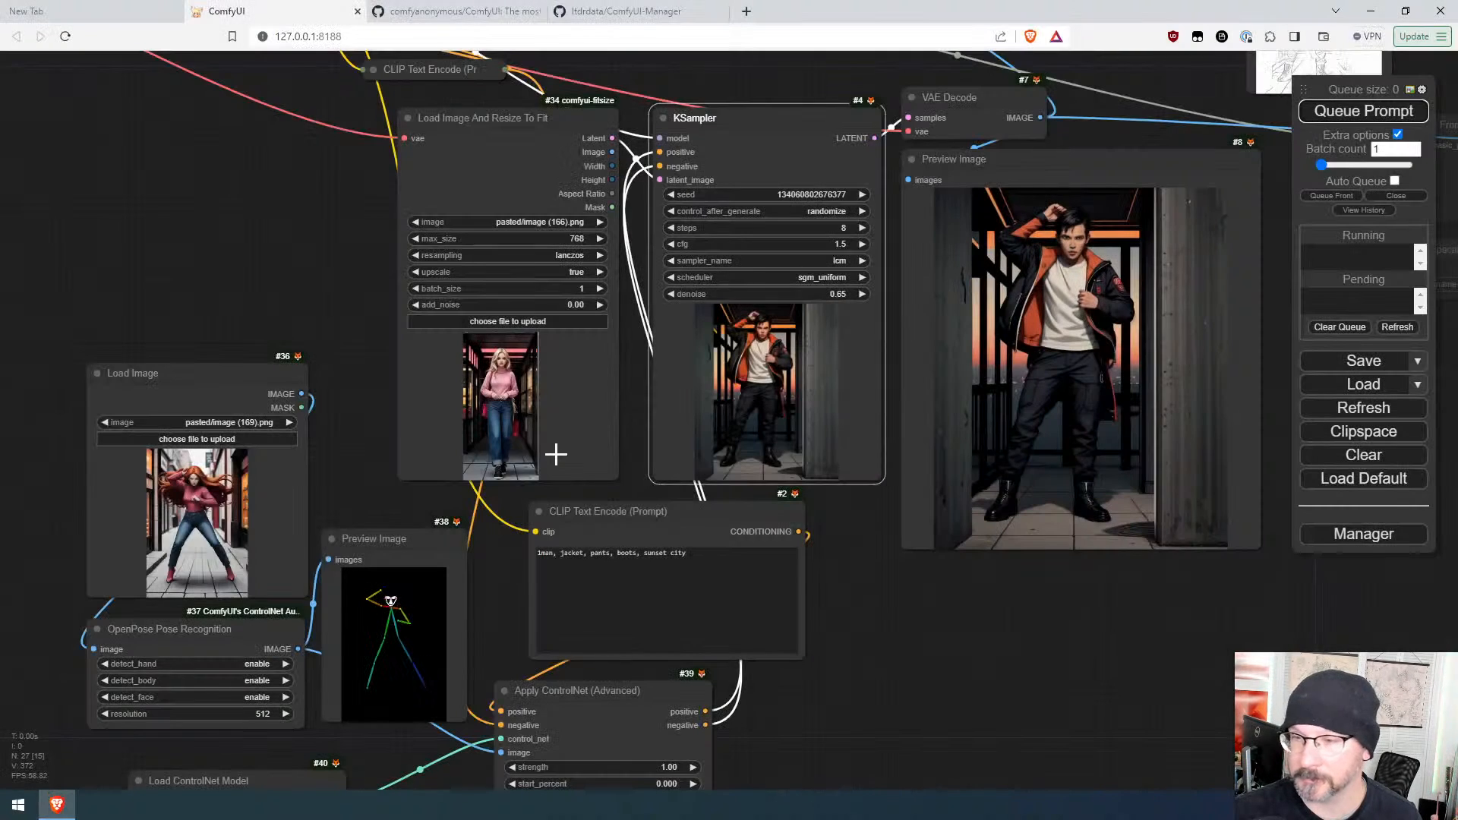
left_click(514, 433)
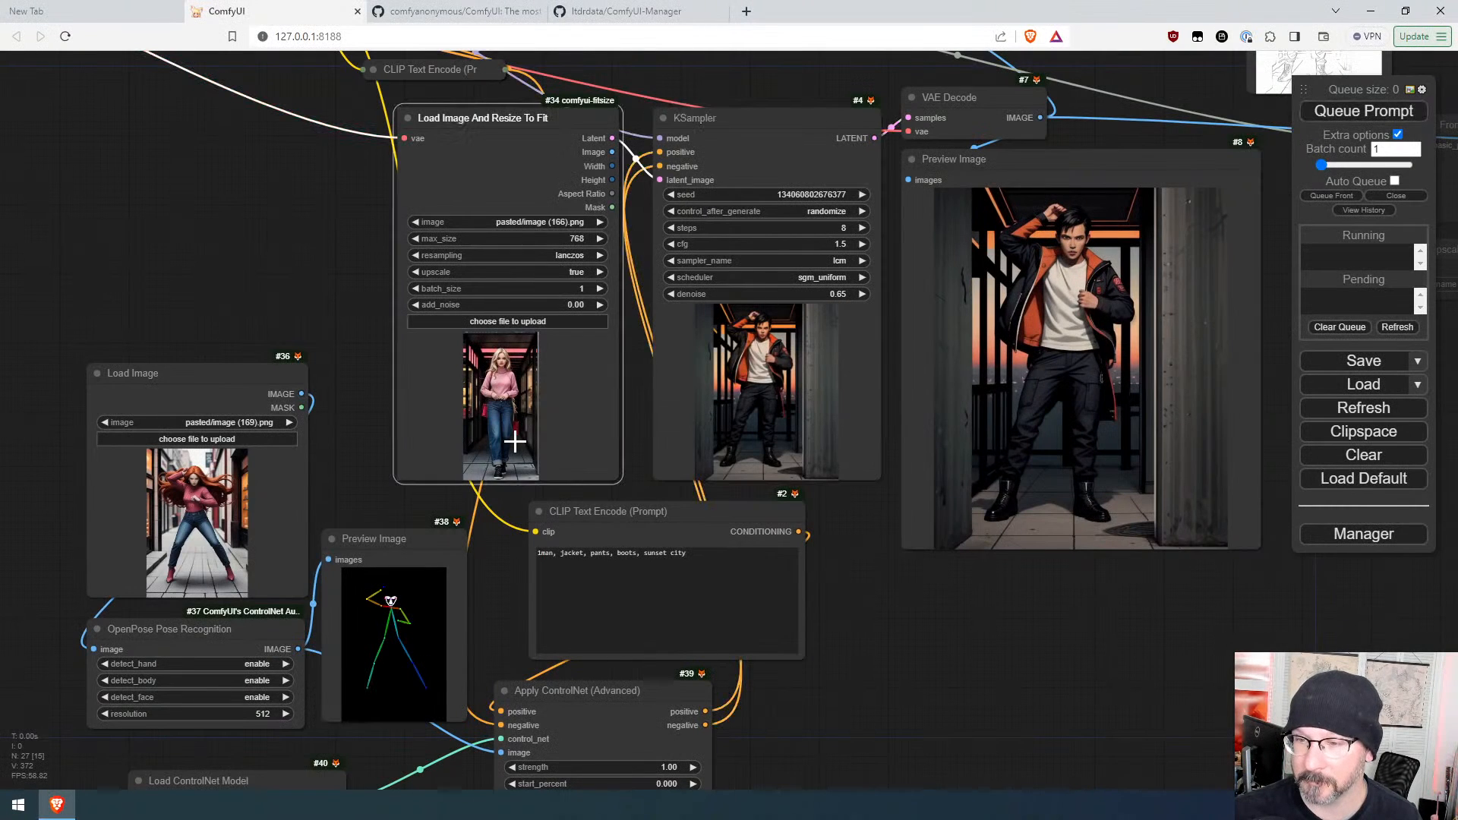
key("ctrl+v")
left_click(1367, 112)
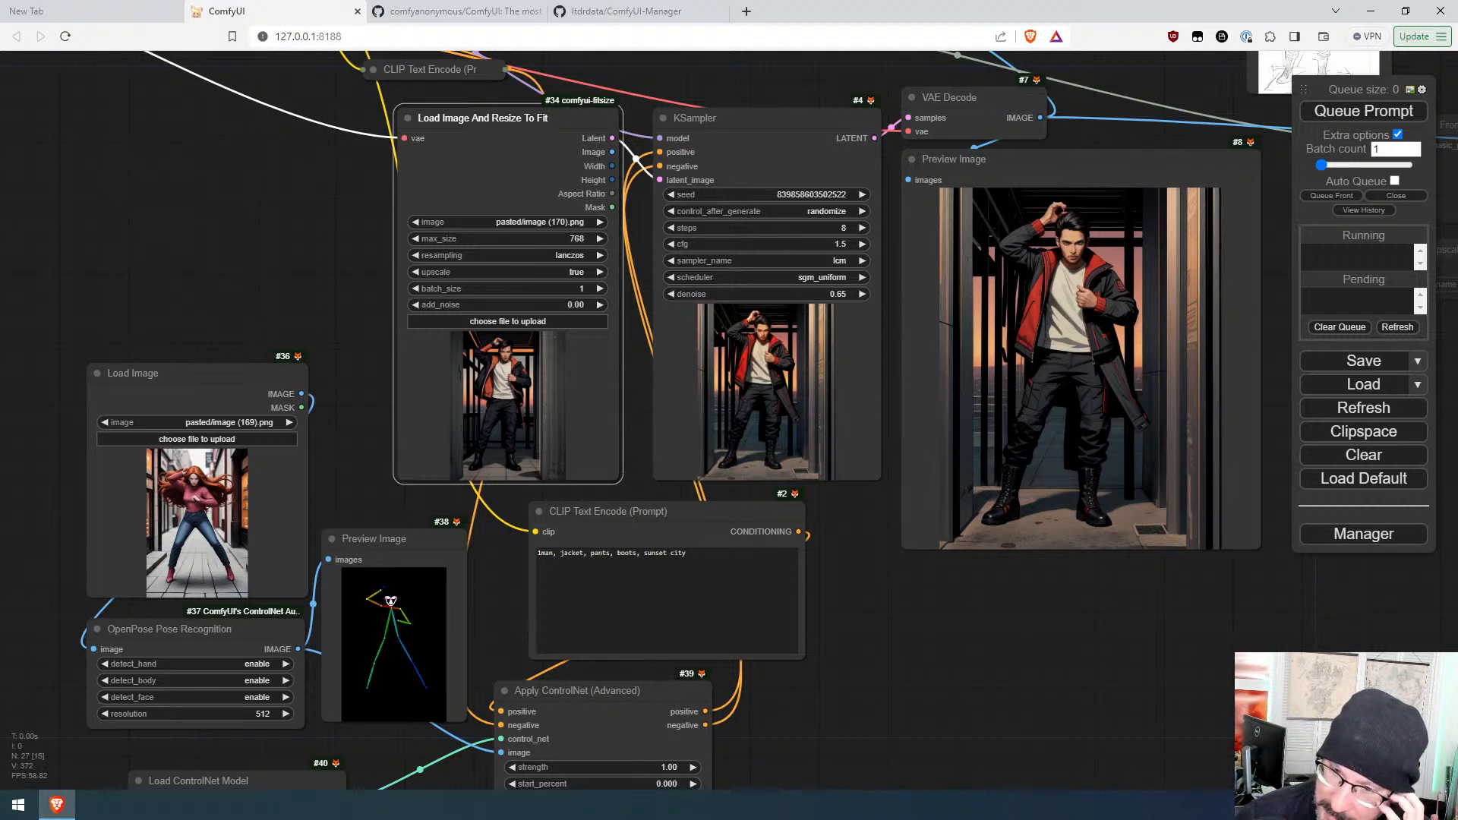
Step: Queue three more runs to generate further variations of the reworked image
left_click(1350, 112)
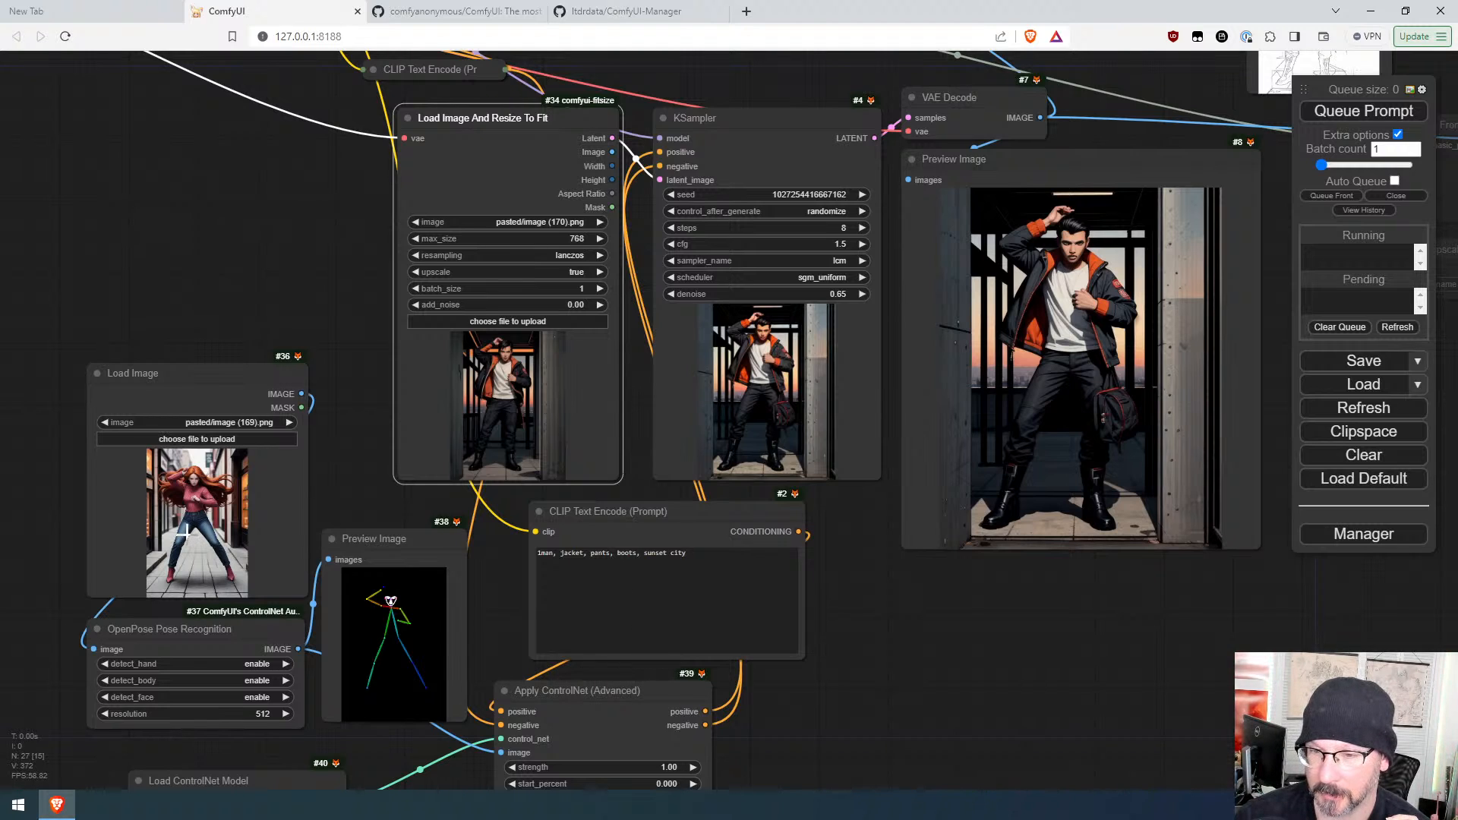
left_click(1367, 113)
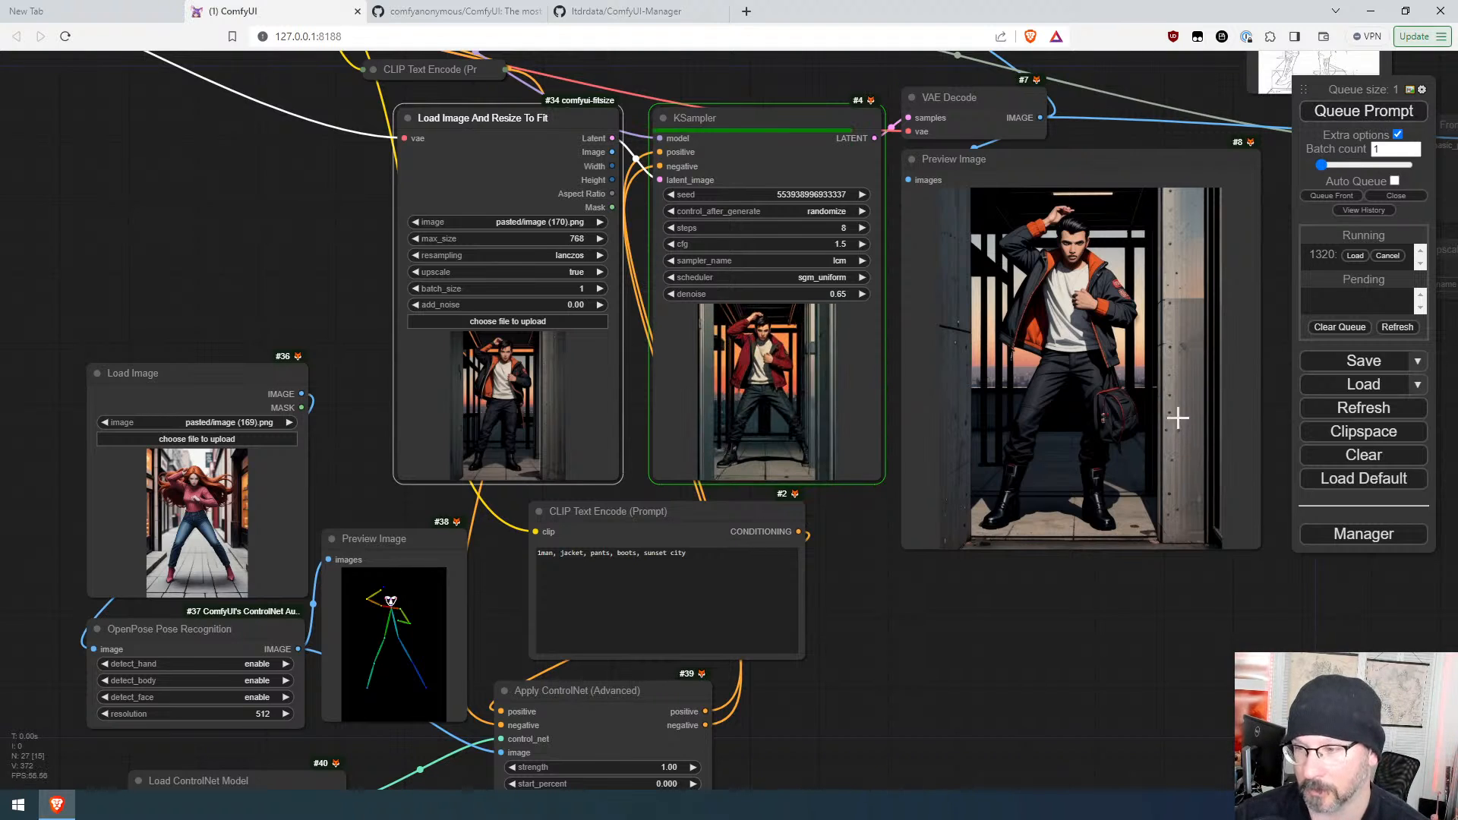
left_click(1359, 112)
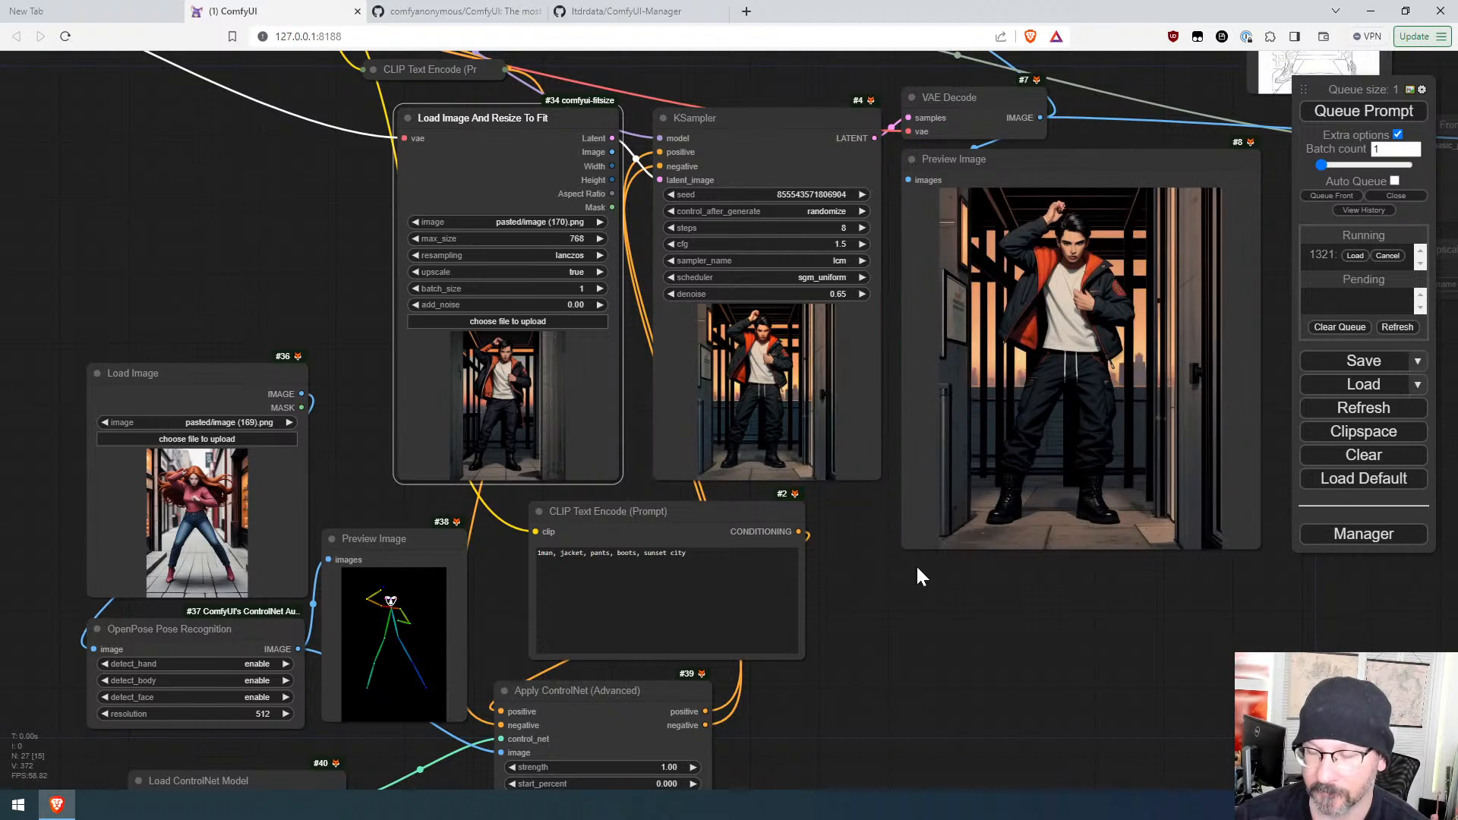
Step: Add "red" before "pants" in the positive prompt and queue the prompt
left_click_drag(694, 555, 542, 554)
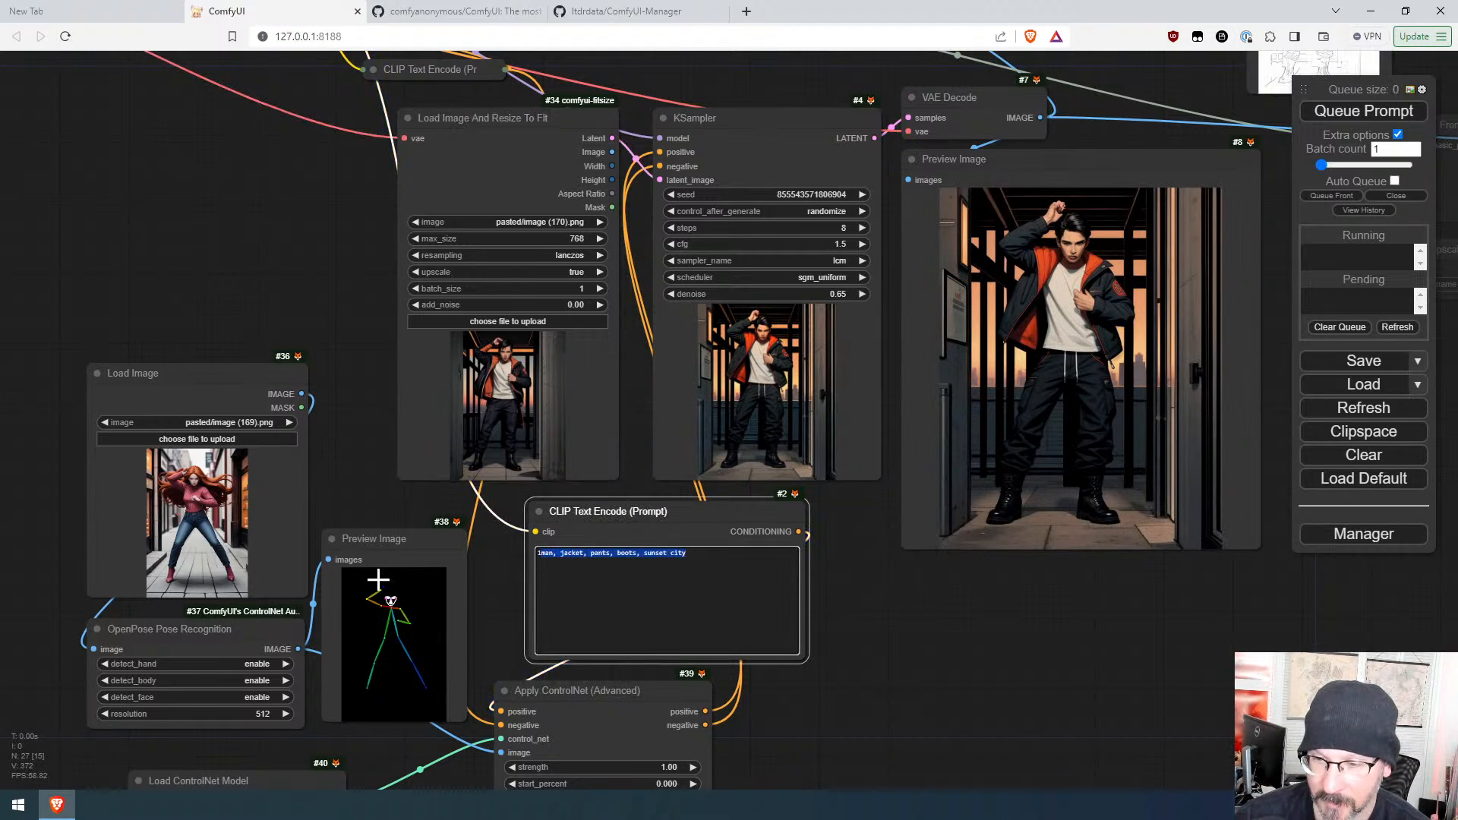
left_click(403, 597)
left_click(505, 379)
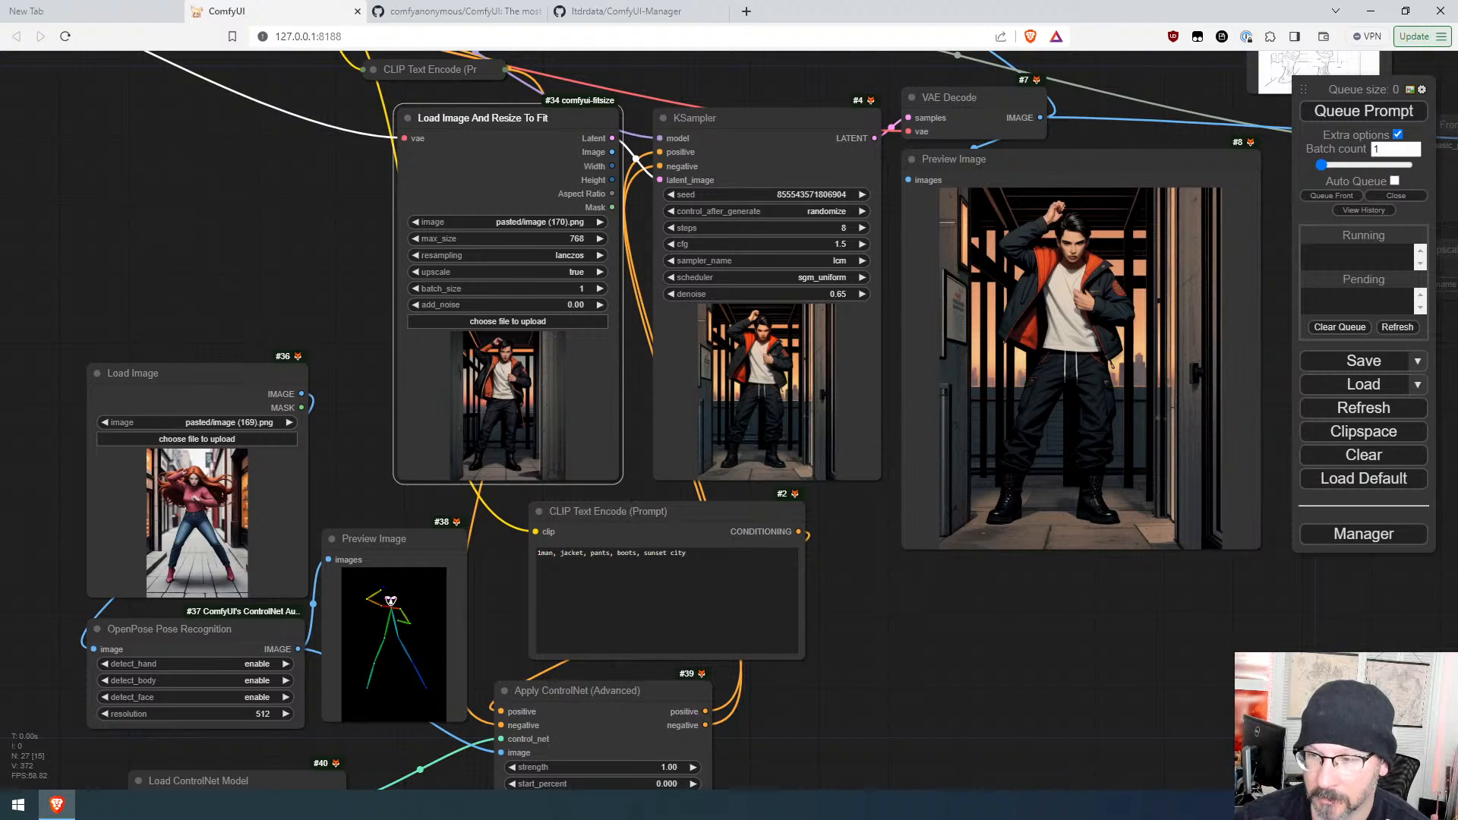
left_click(637, 510)
left_click(686, 554)
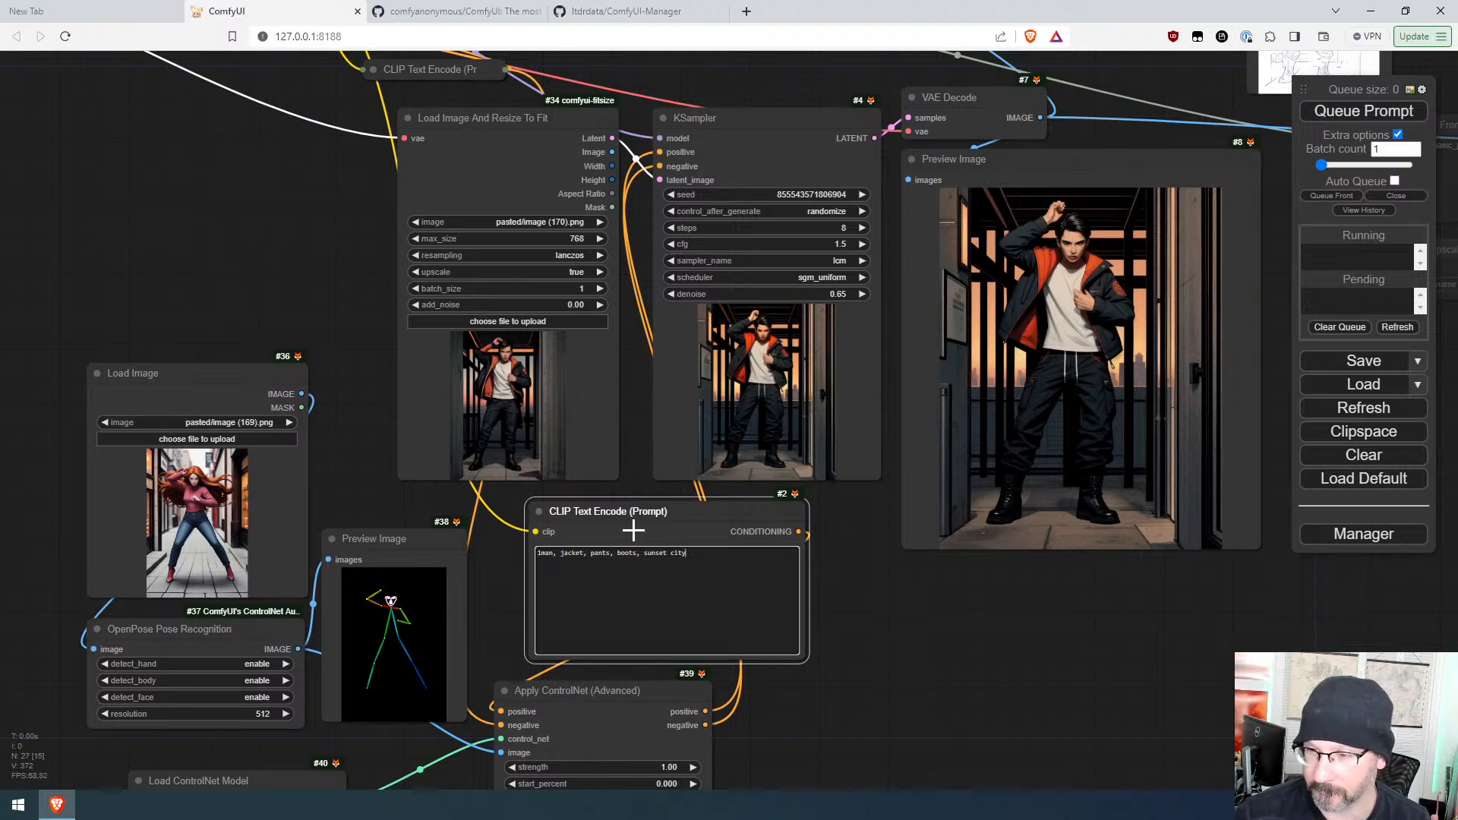
type("red")
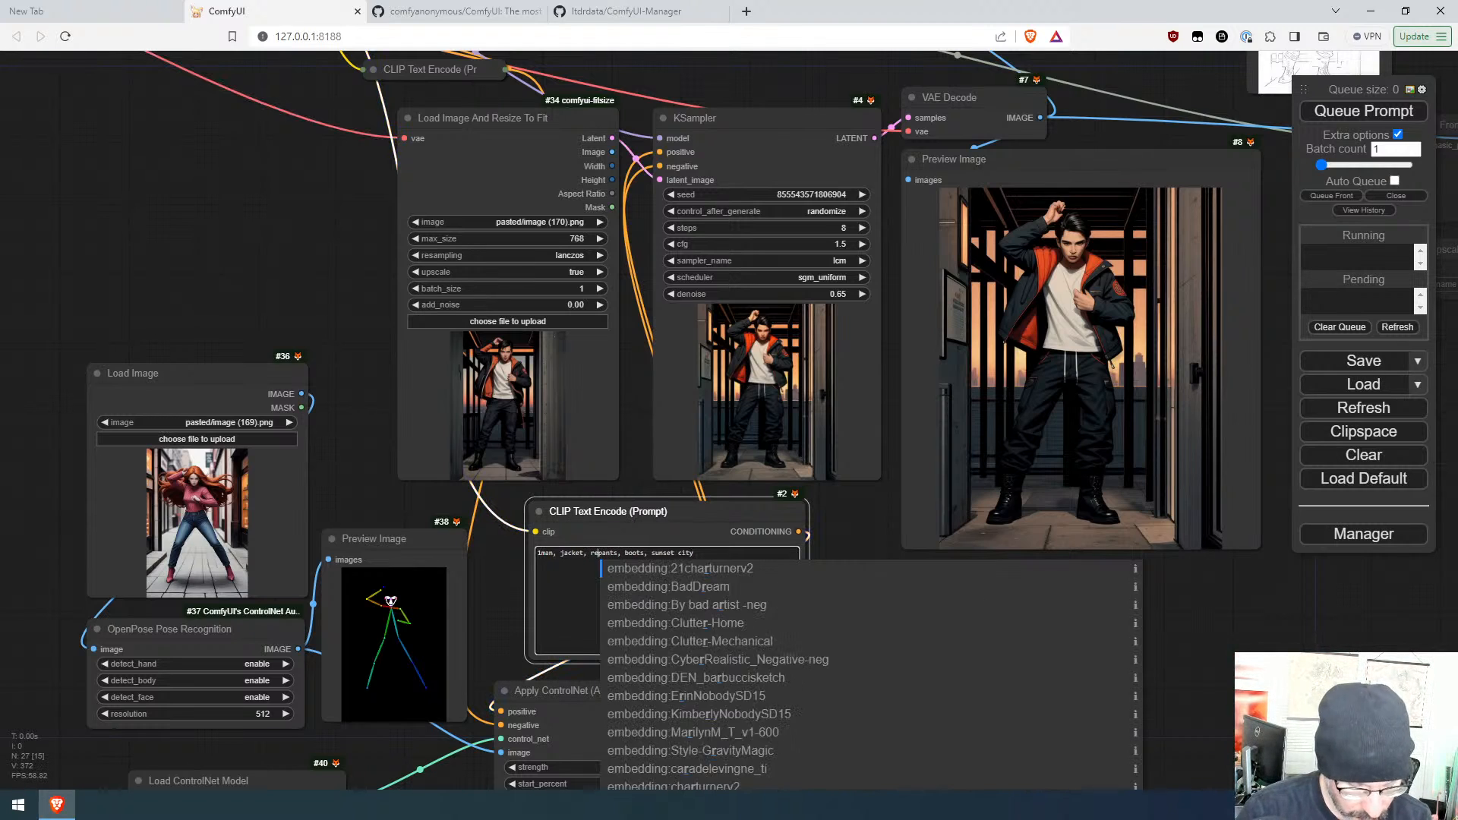
key("ctrl+Return")
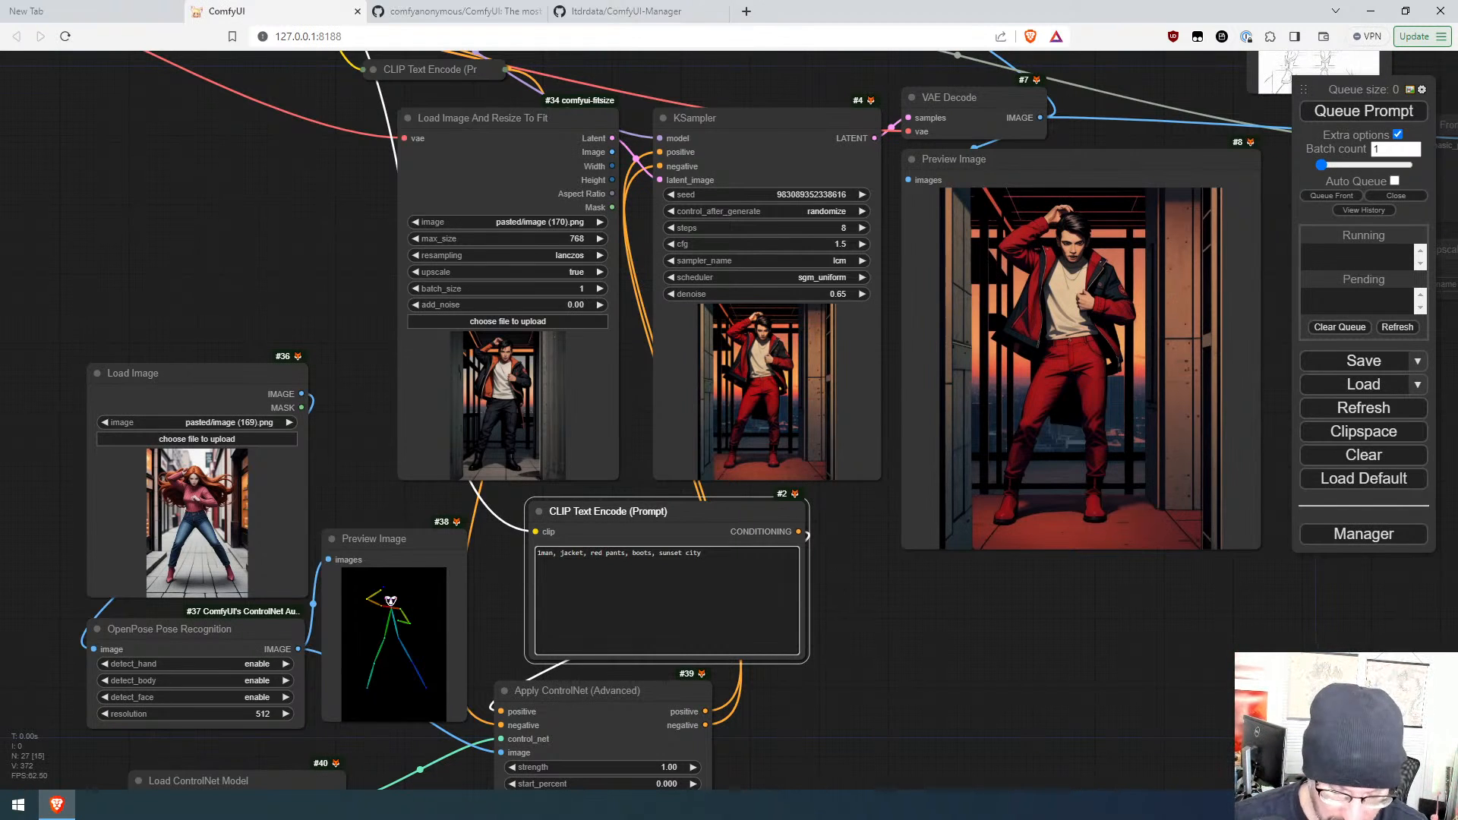
Step: Wrap "red pants" in parentheses in the prompt and queue another run
type("(")
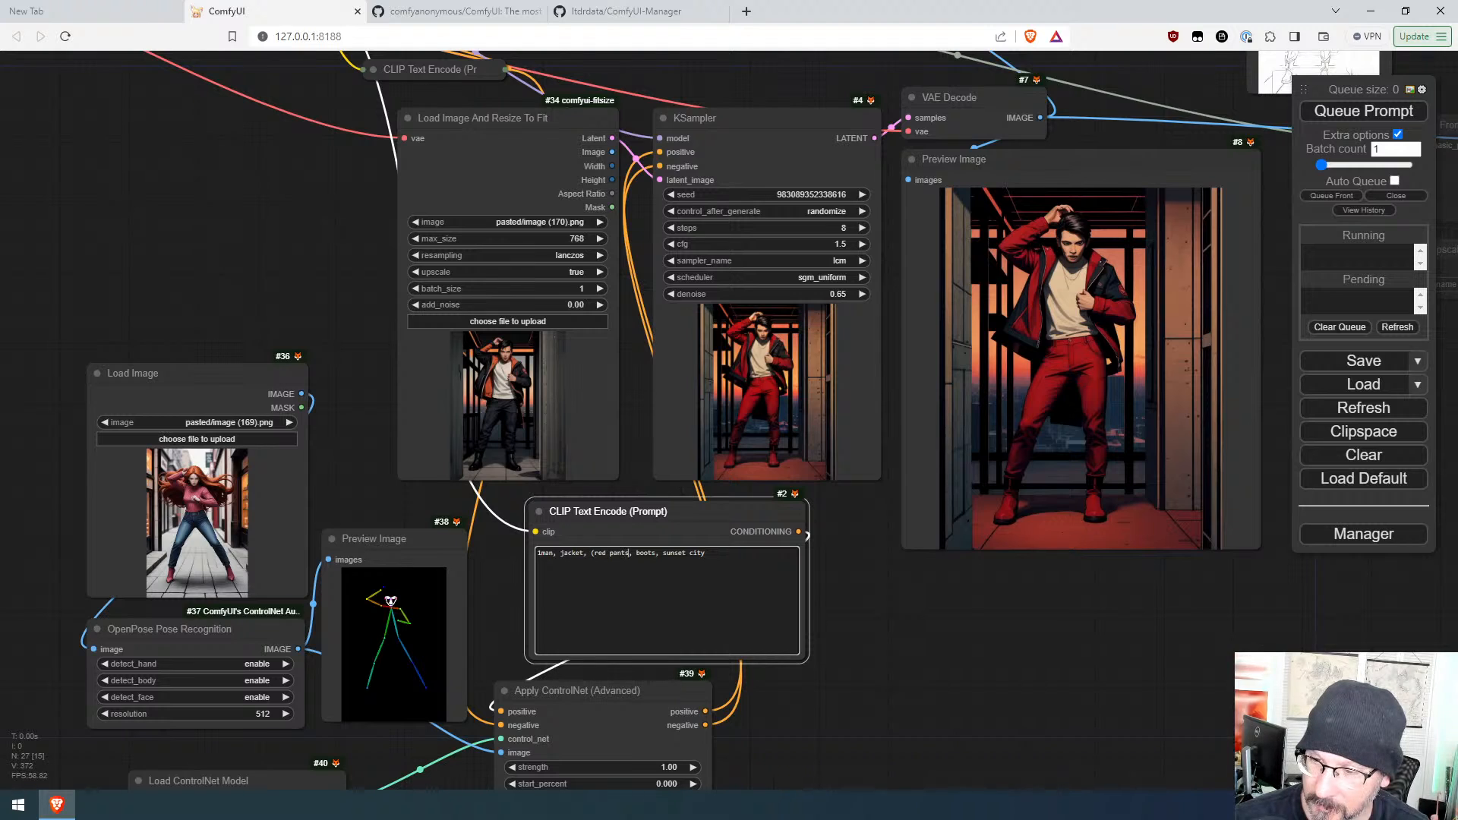
type(")")
left_click(1357, 112)
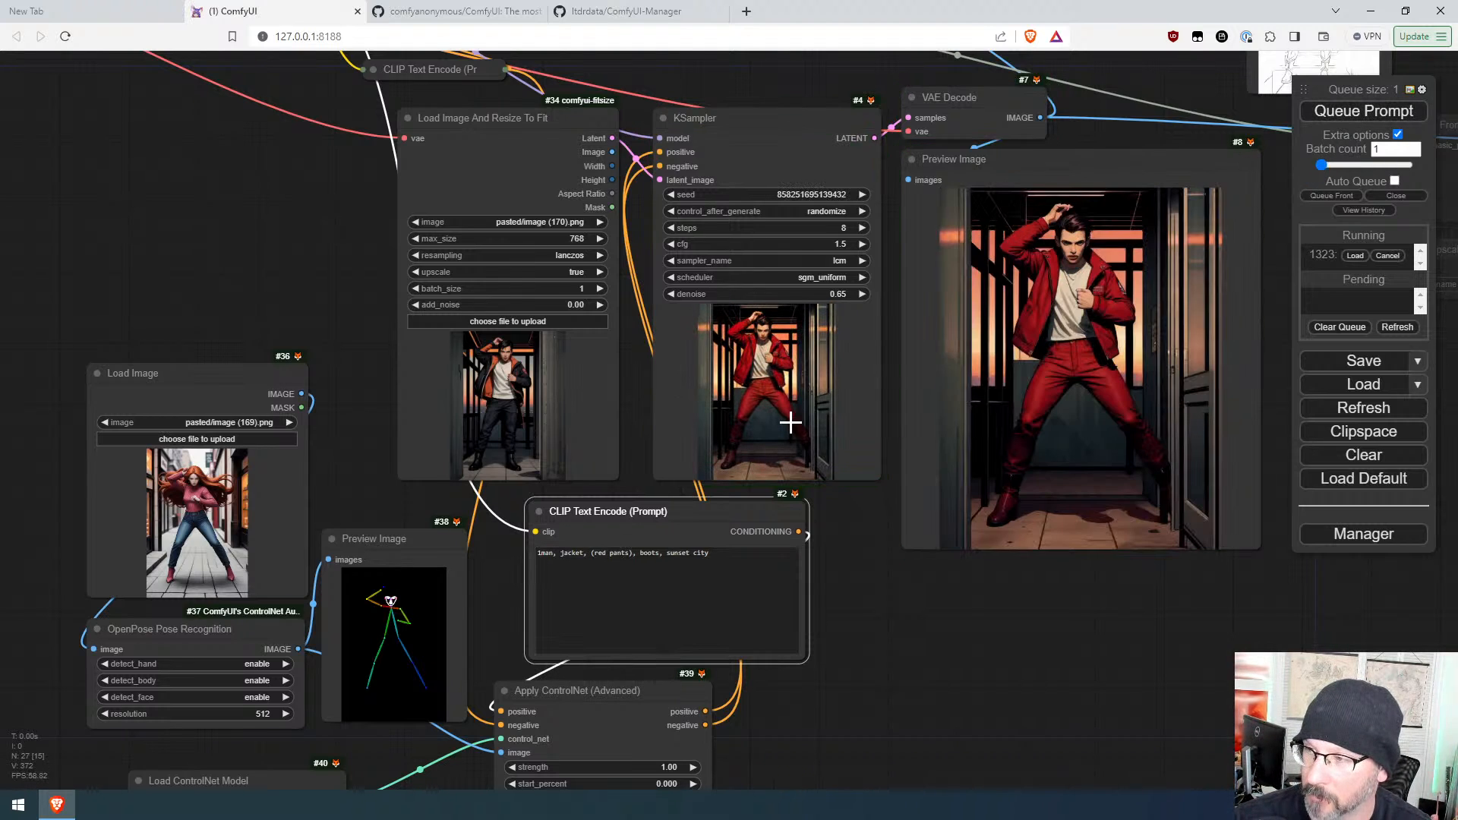
Step: Join the words as "red_pants" inside the parentheses and queue the prompt
left_click(611, 553)
key("BackSpace")
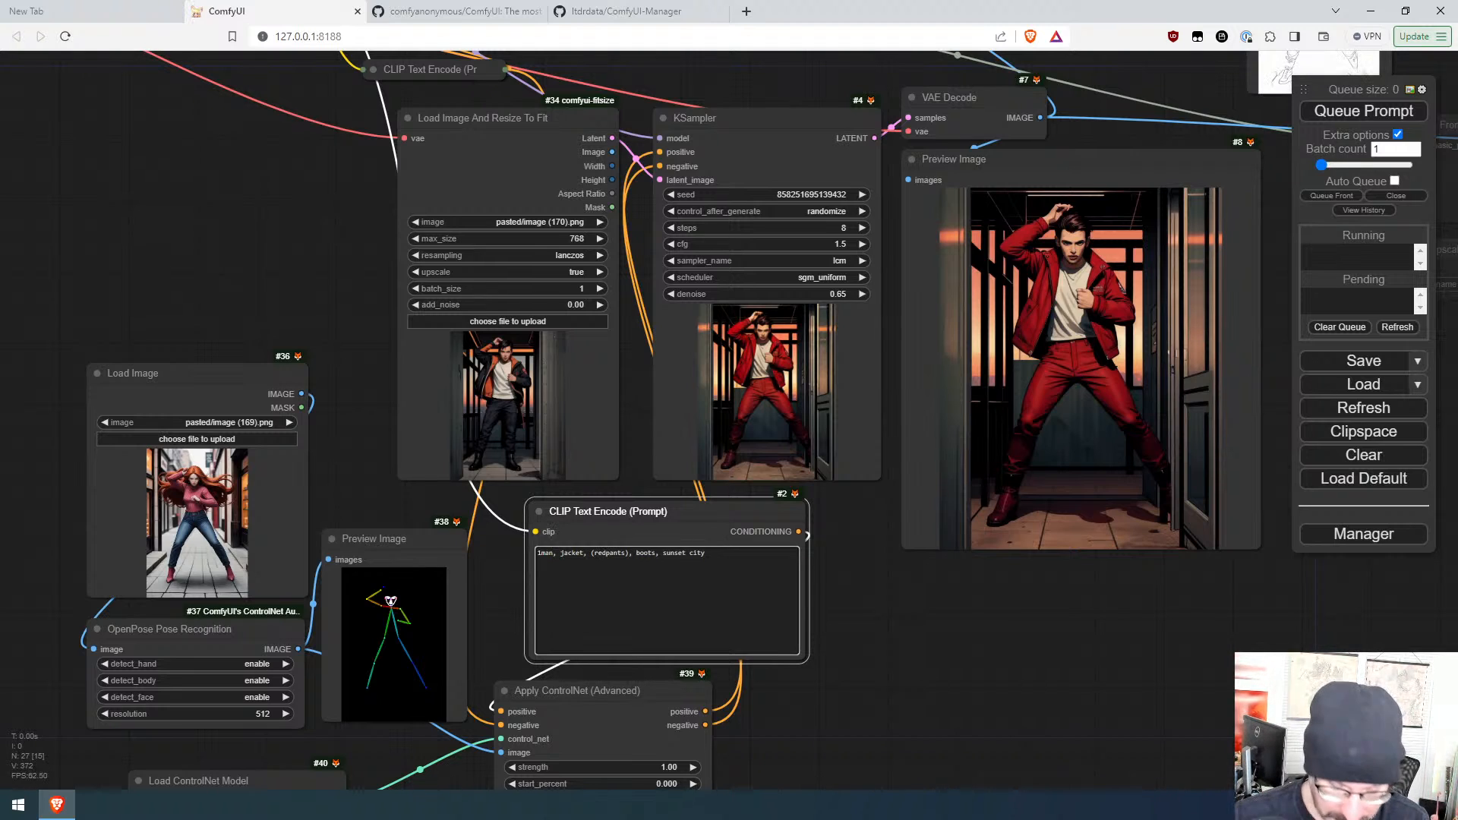
type("_")
left_click(1370, 111)
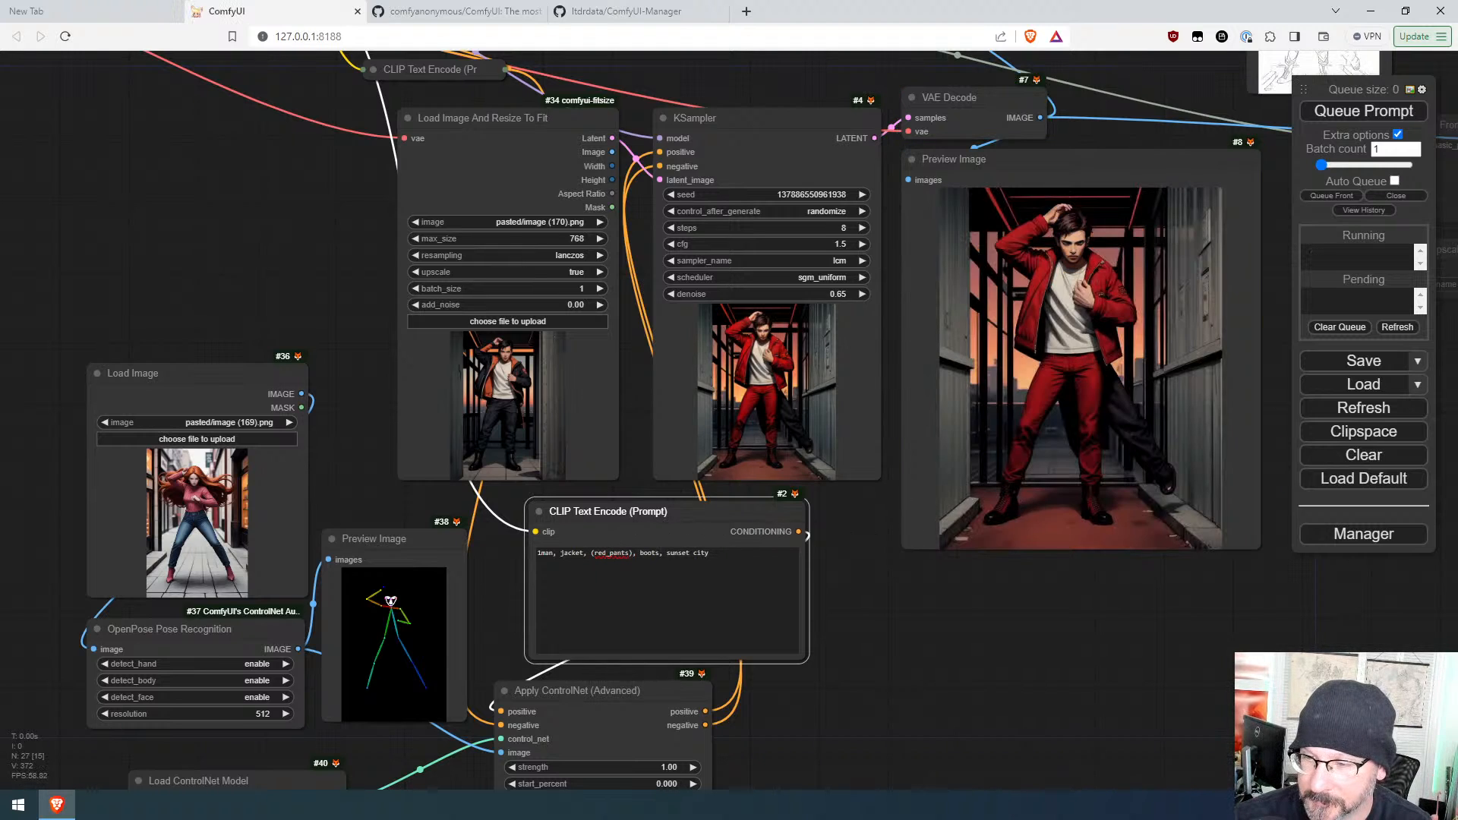
Step: Replace the underscore with a space to restore "(red pants)" and queue the prompt
left_click(610, 554)
key("BackSpace")
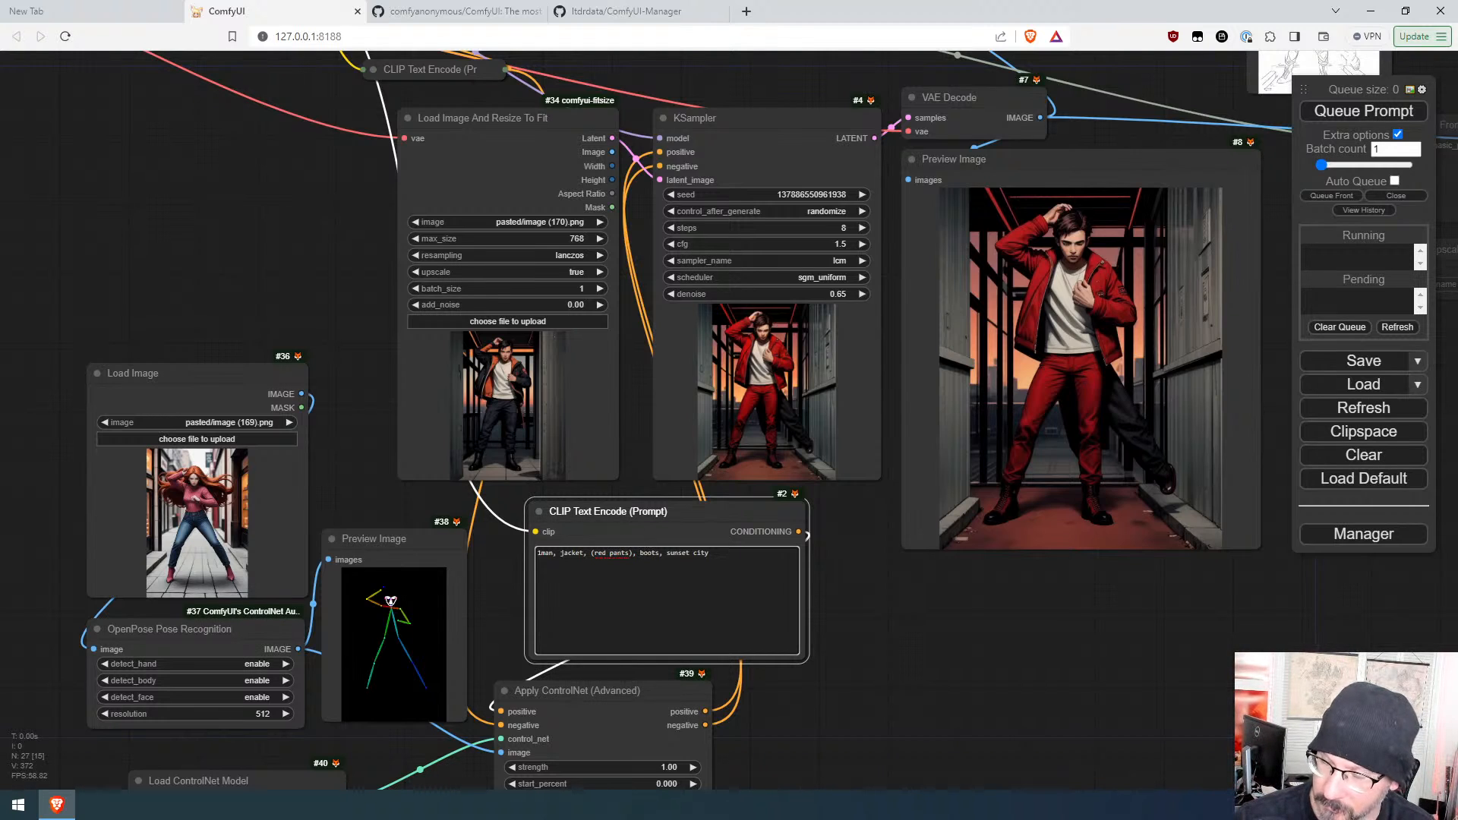
left_click(1363, 111)
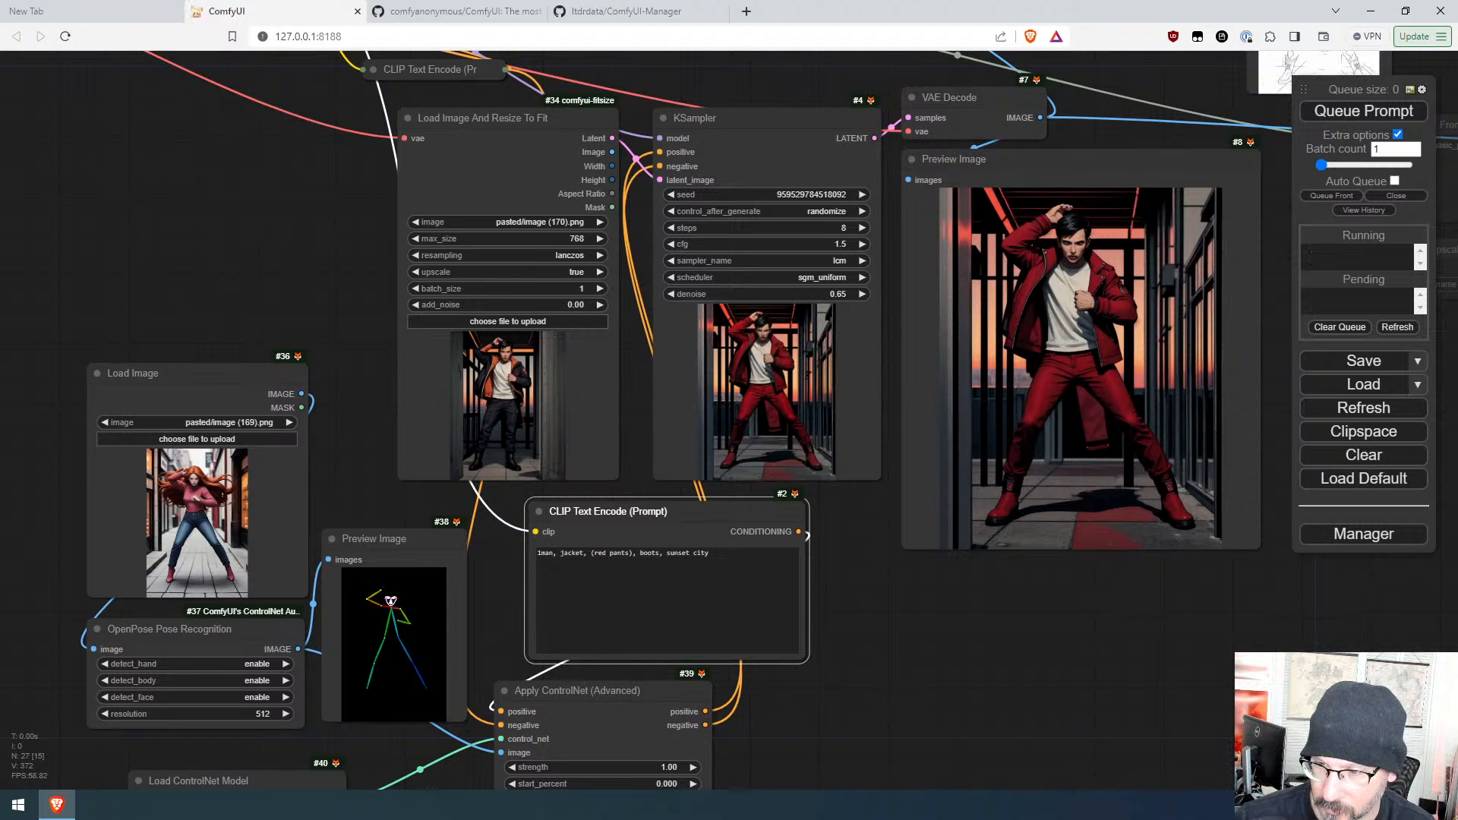
Step: Insert "leather" before "jacket" in the positive prompt and queue the prompt
left_click(559, 552)
type("leather")
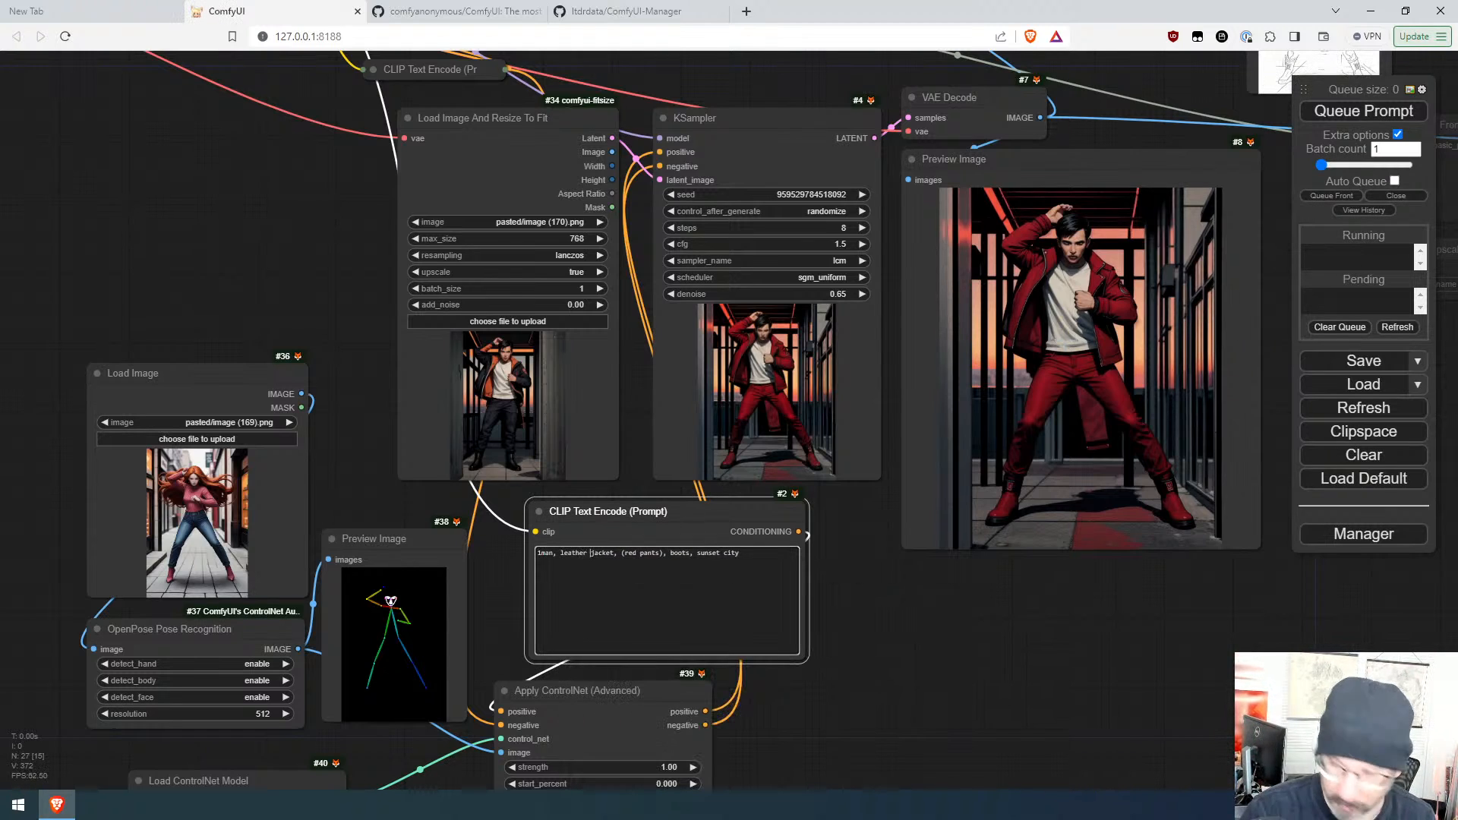
key("ctrl+Return")
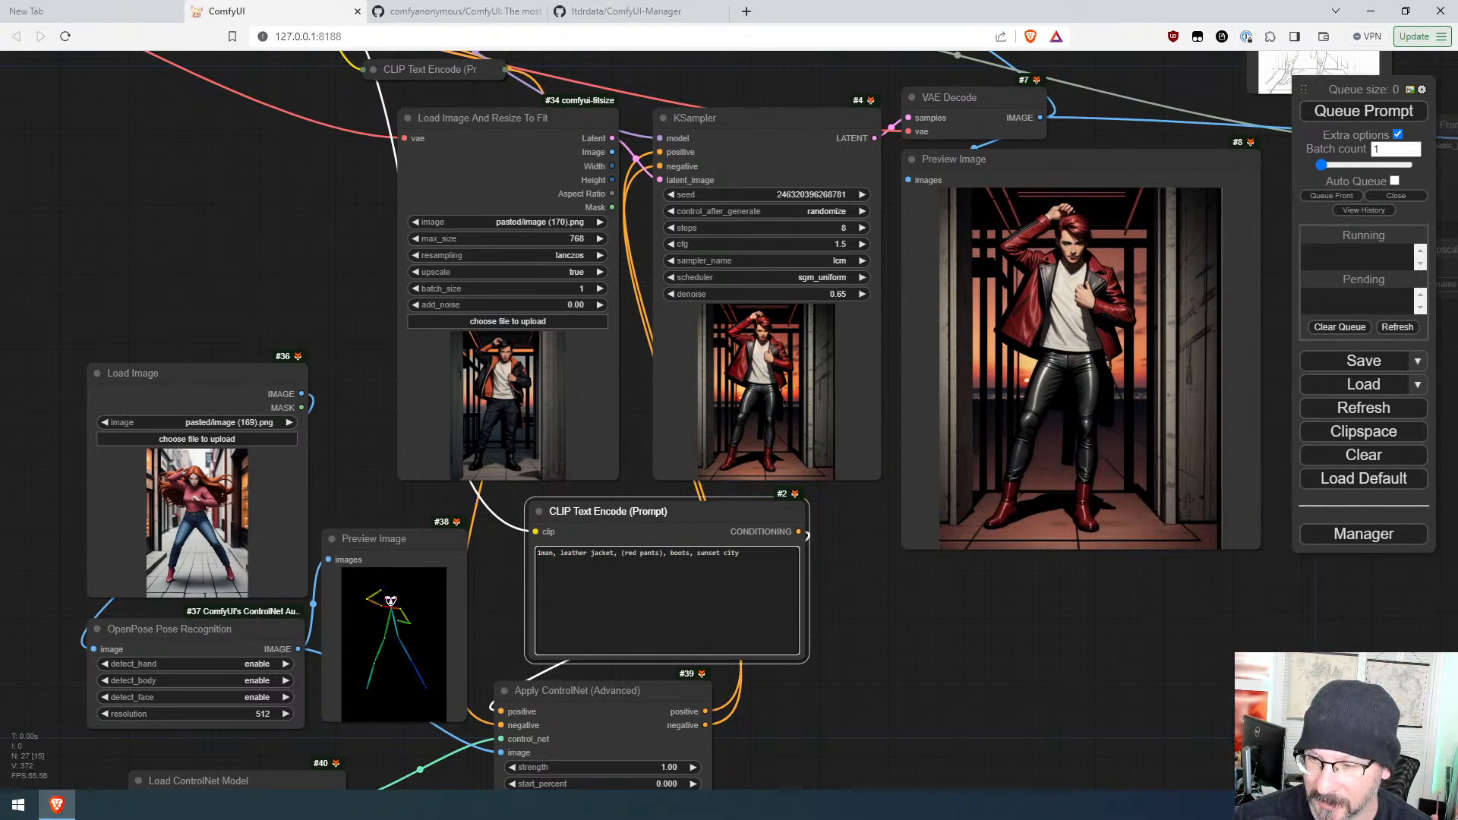
Step: Insert "rough" before "leather jacket" in the positive prompt and queue the prompt
left_click_drag(590, 552, 559, 553)
key("Left")
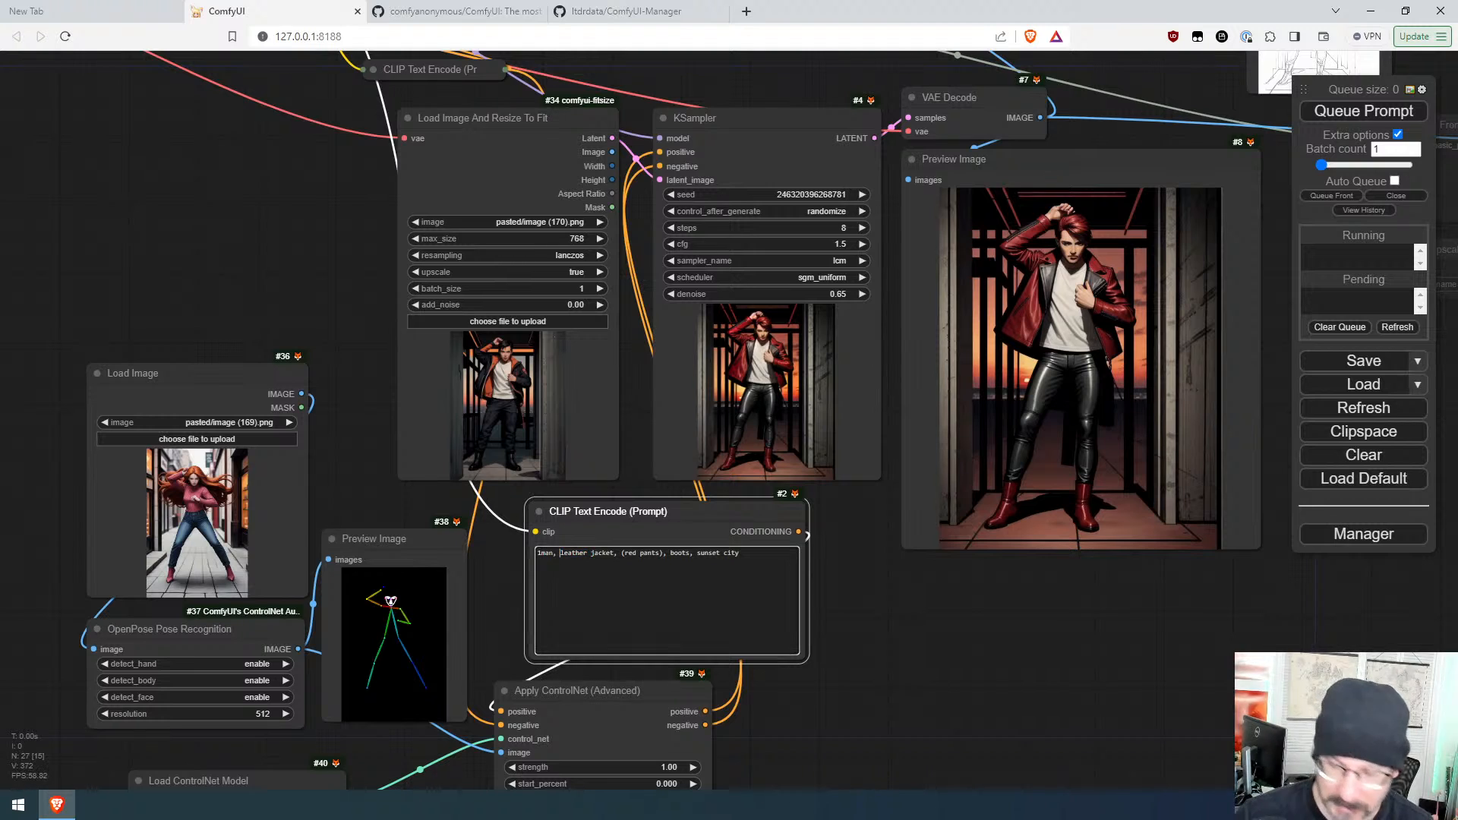
type("rough")
key("ctrl+Return")
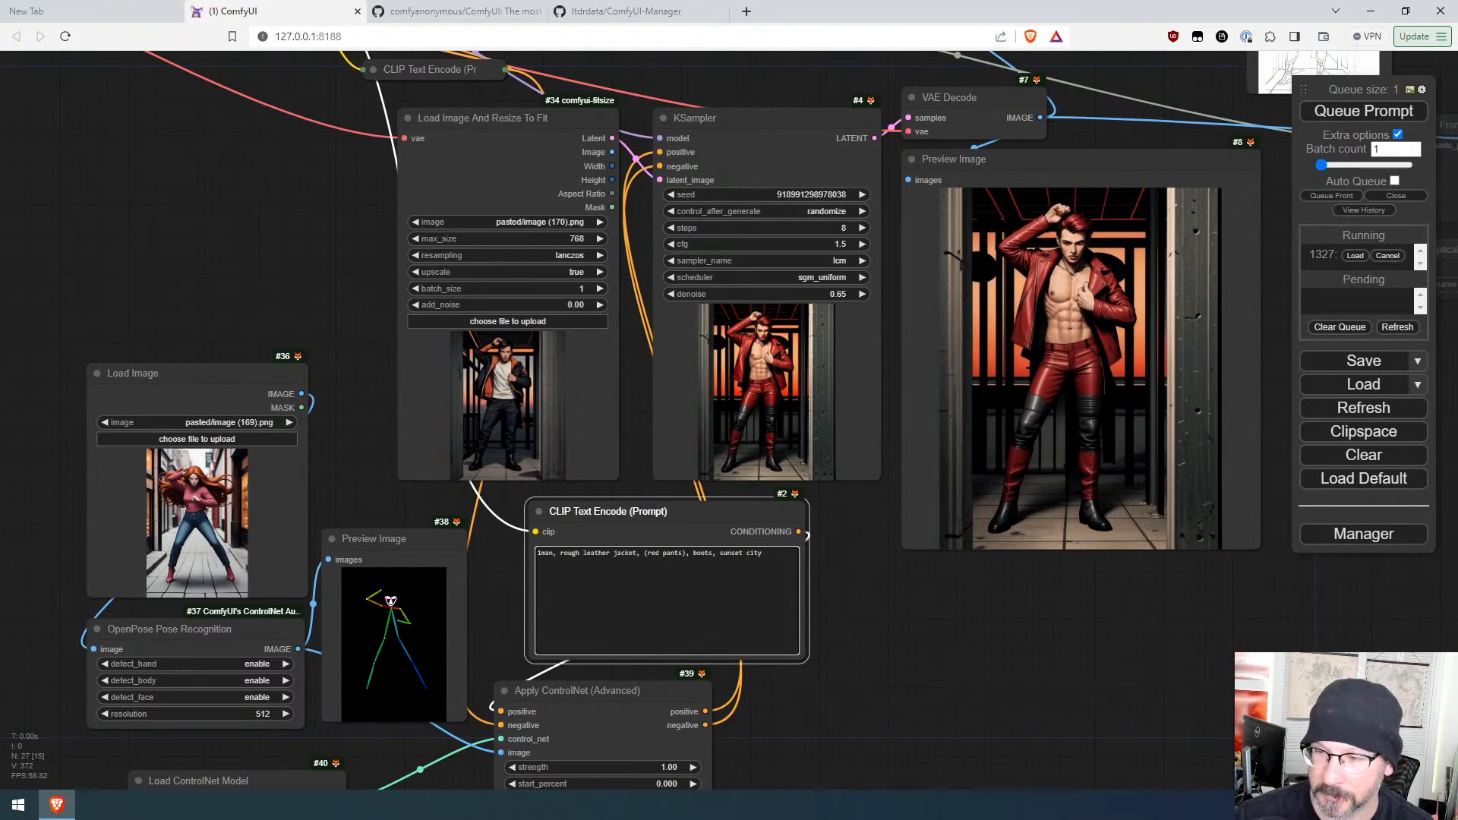
Step: Remove "rough" from the positive prompt and queue the prompt again
key("shift+Left")
key("shift+Left")
key("shift+Left")
key("shift+Left")
key("shift+Left")
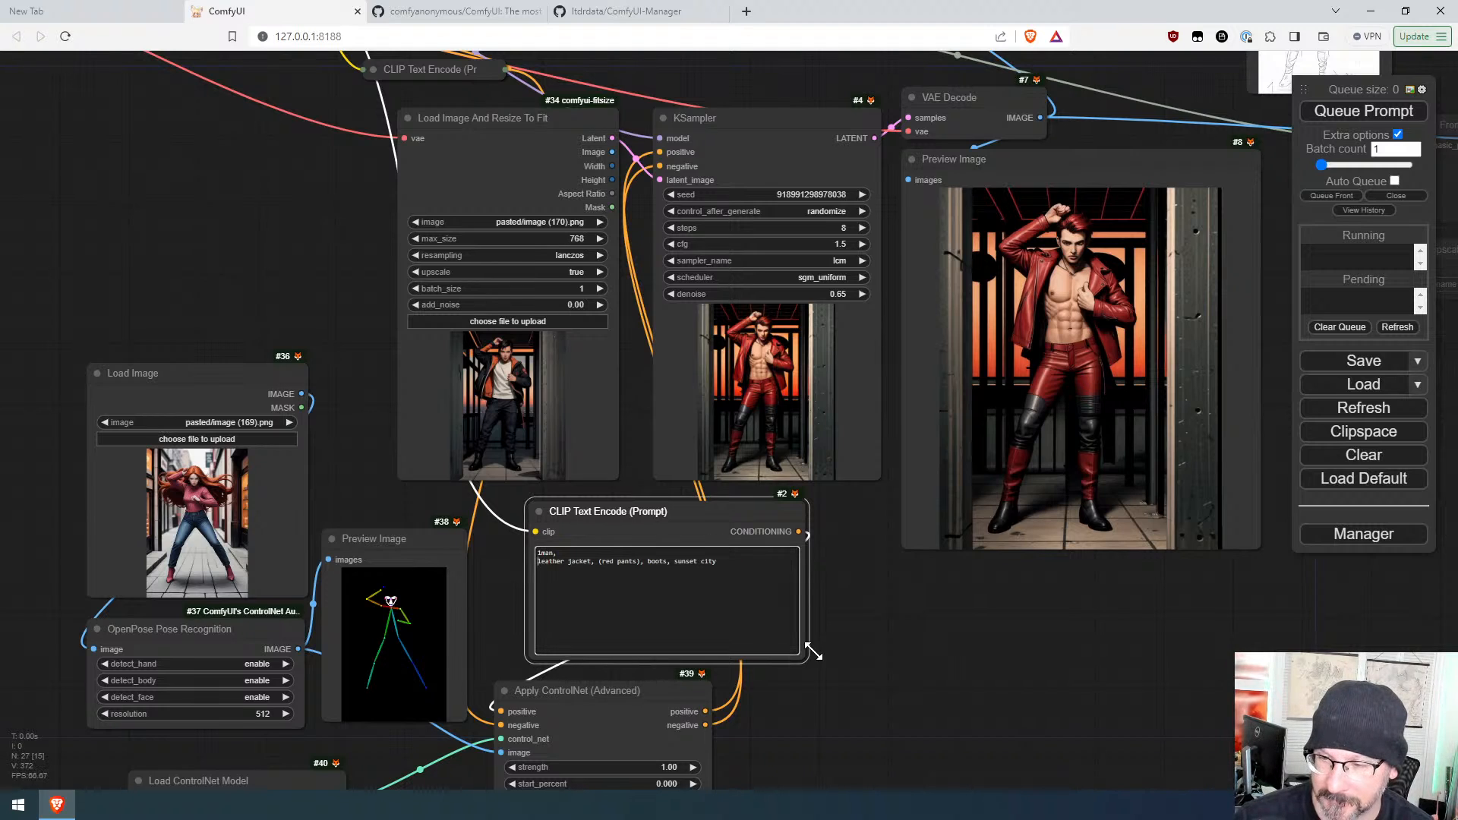
key("BackSpace")
key("ctrl+Return")
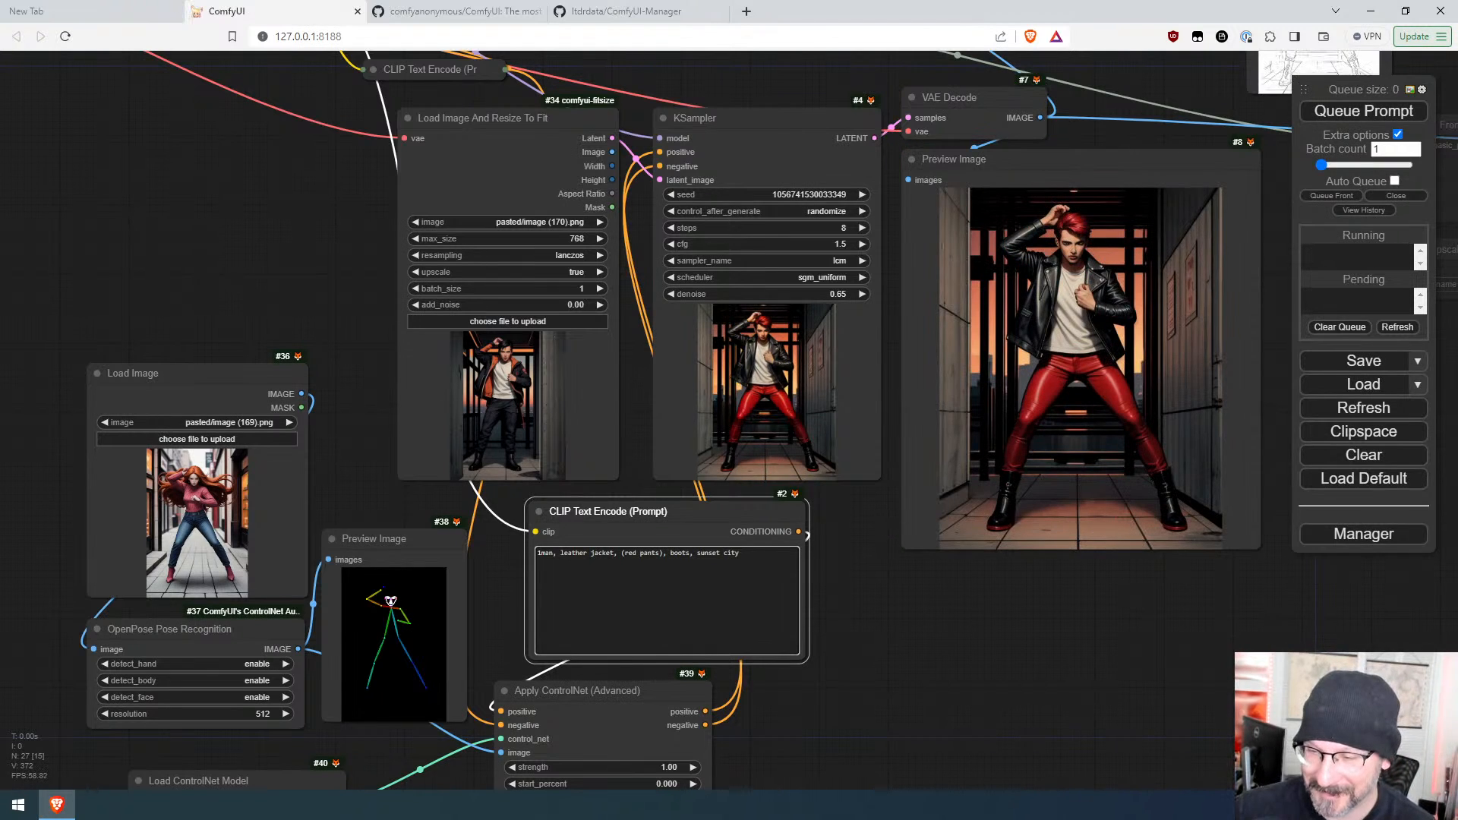
Step: Delete "leather" before "jacket" in the positive prompt and queue the prompt
key("ctrl+shift+Right")
key("BackSpace")
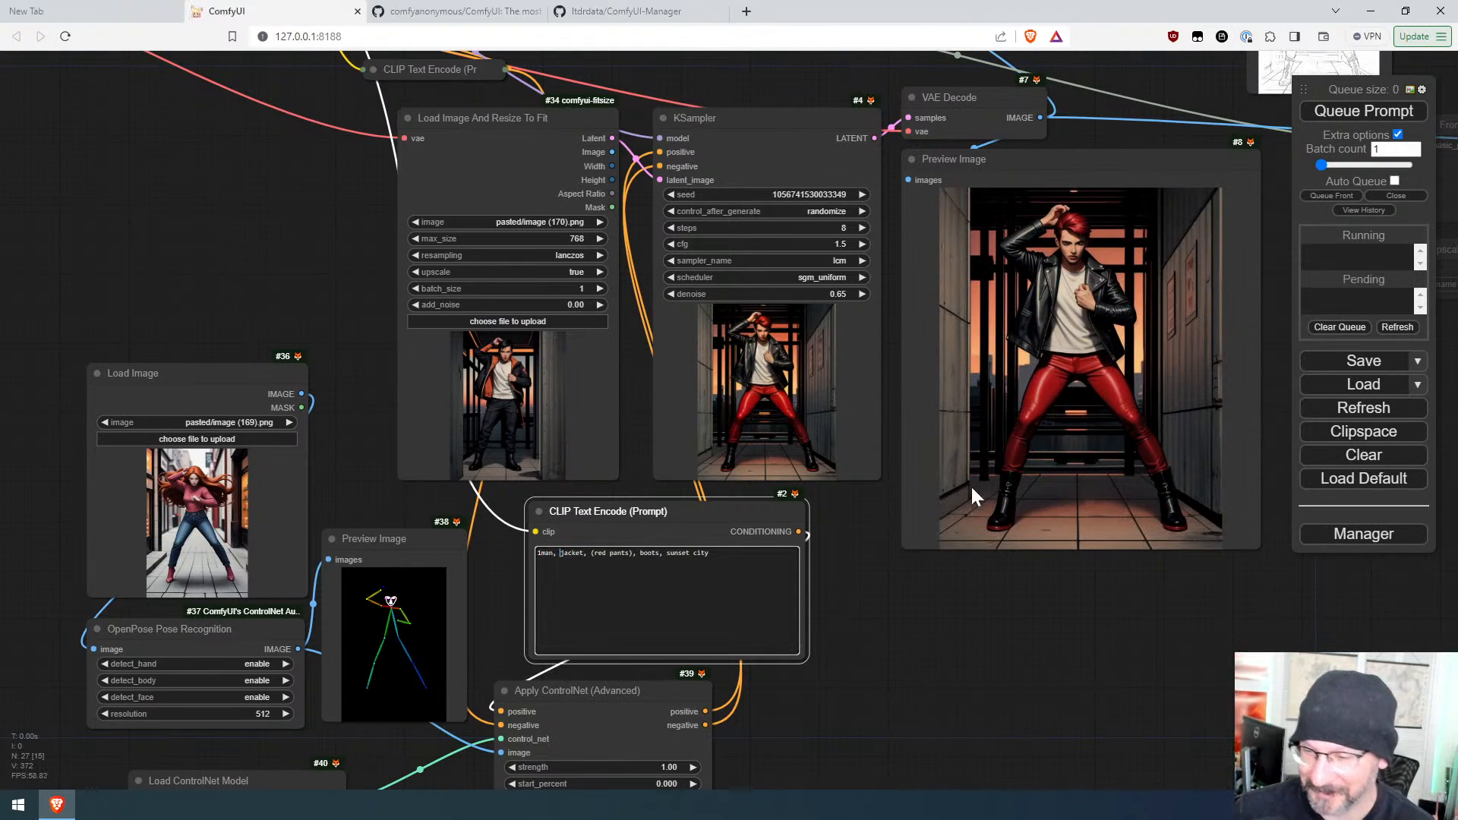
left_click(1363, 110)
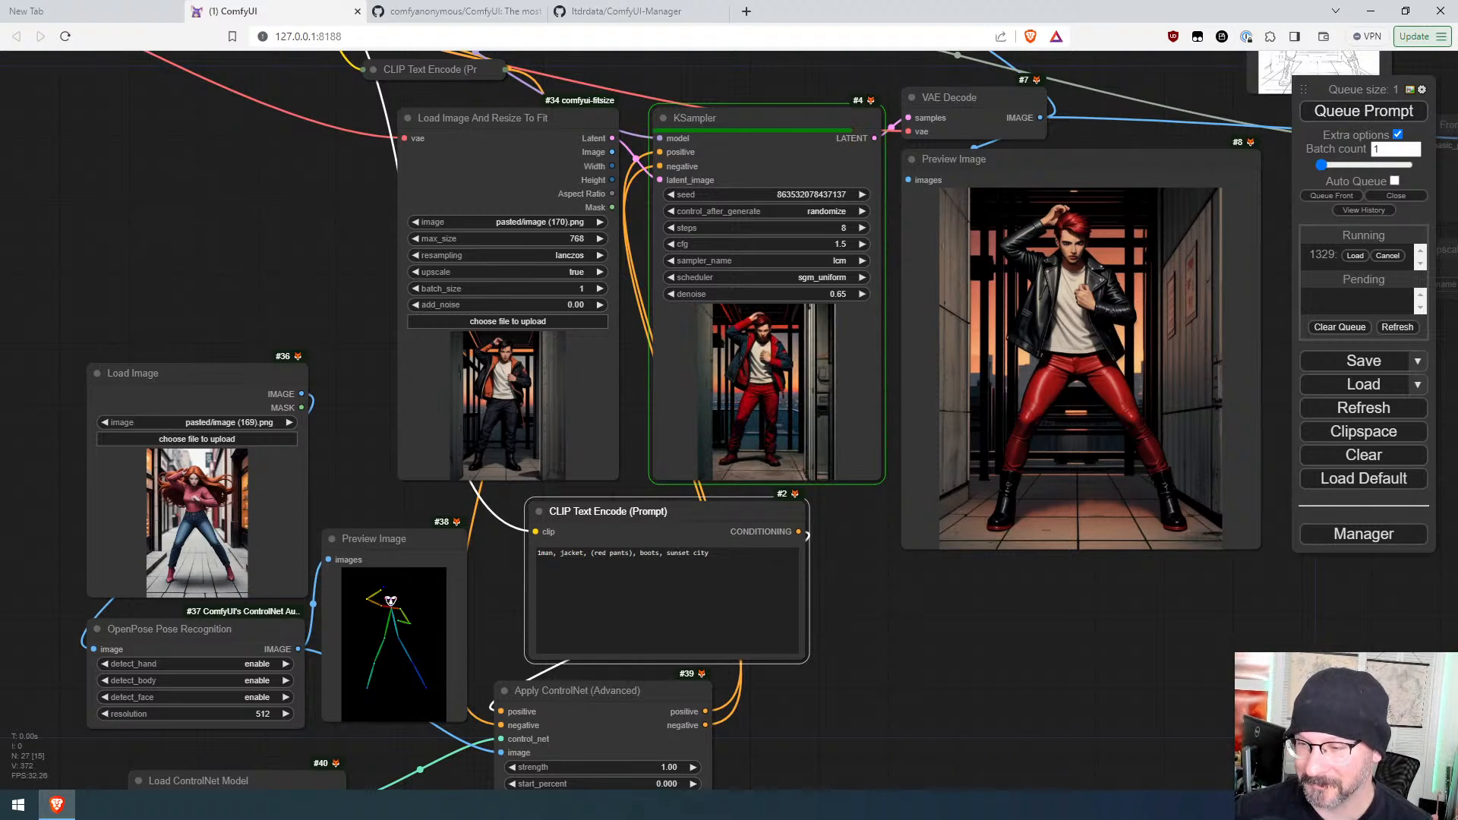
Step: Insert "cyberpunk" before "jacket" in the positive prompt and queue the prompt
left_click(560, 553)
type("cyberpun")
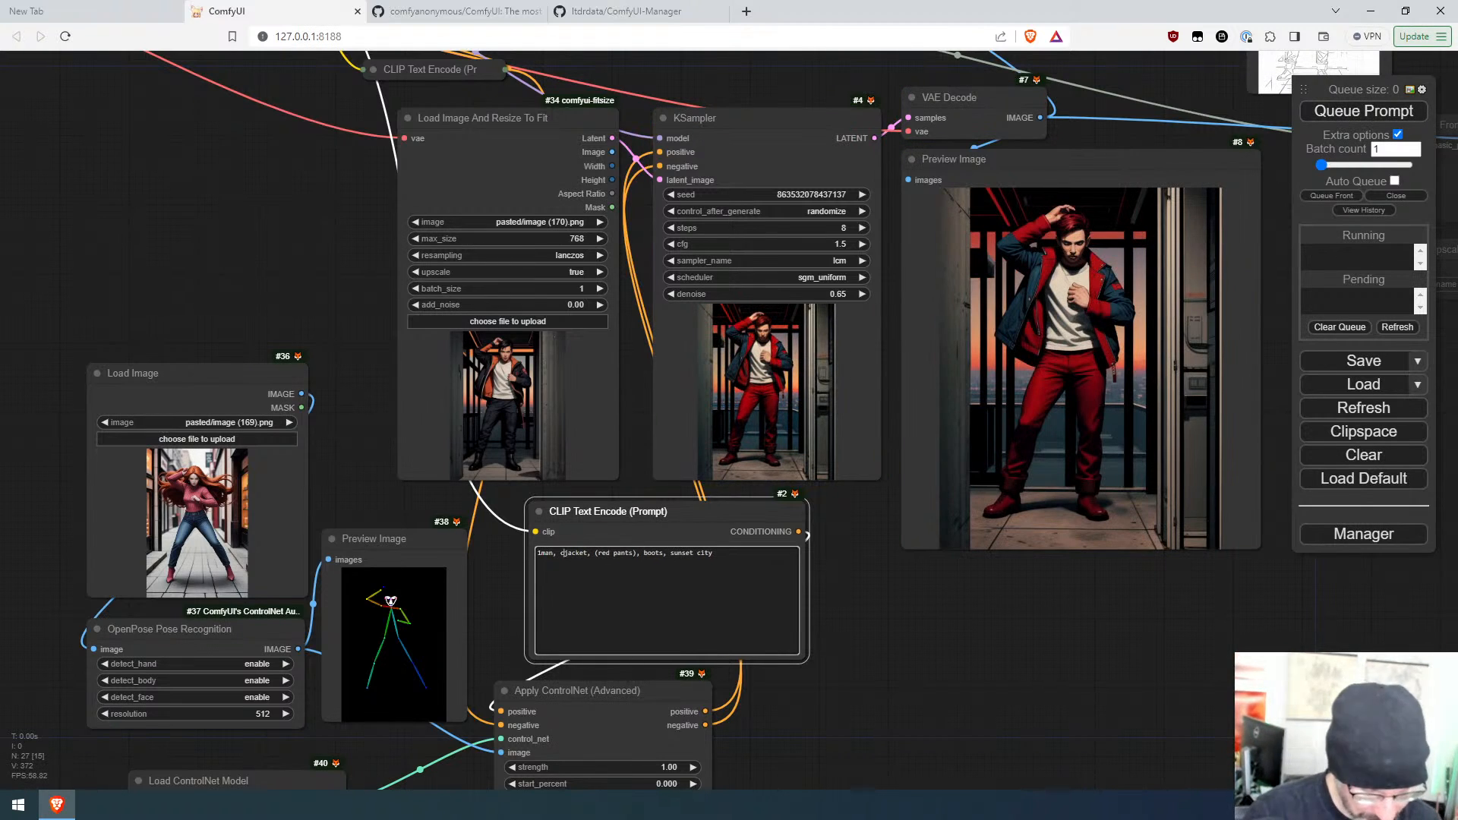
type("k")
key("ctrl+Return")
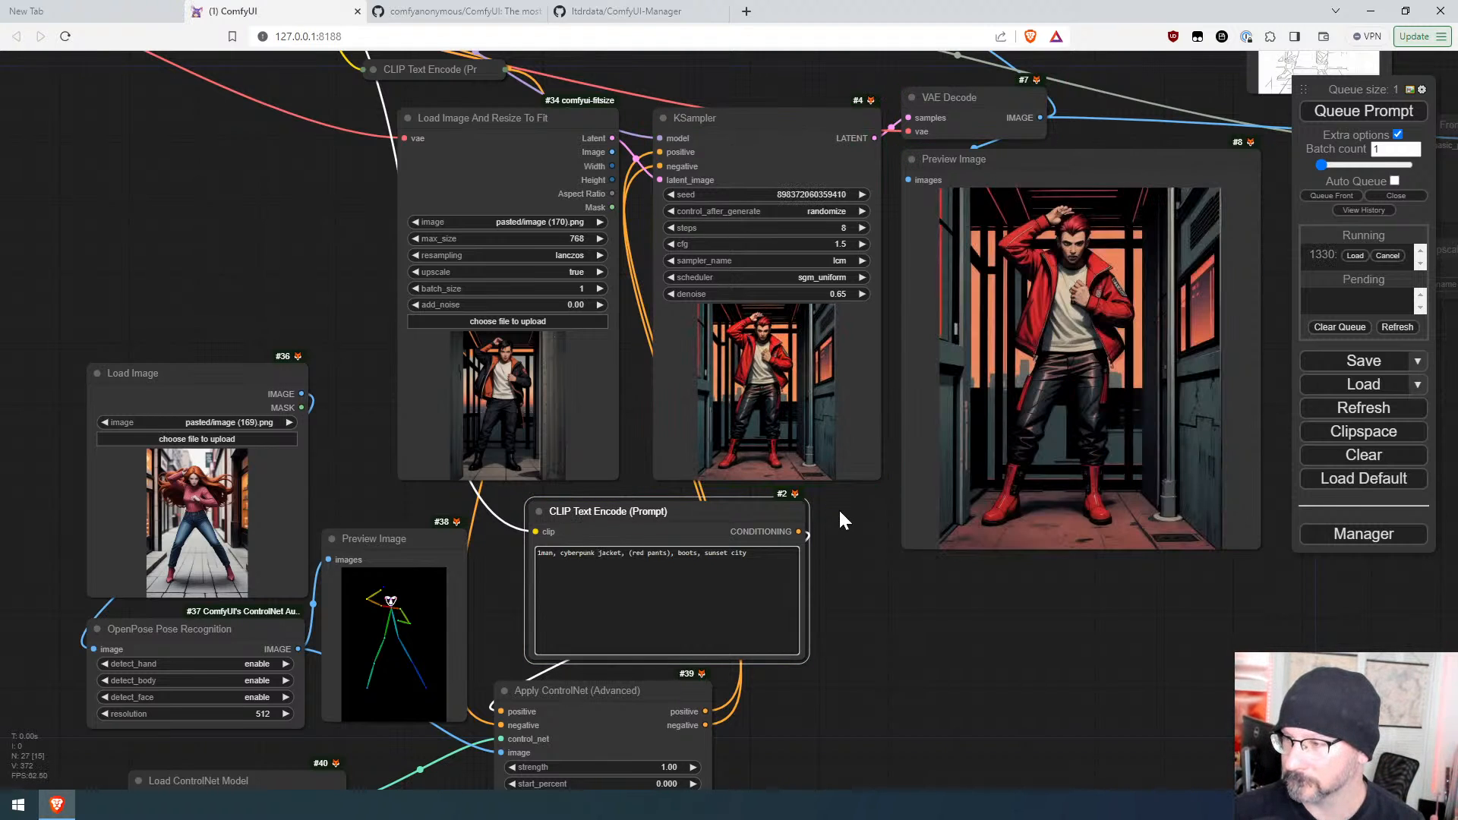
Step: Nudge the positive CLIP Text Encode node slightly left on the canvas
scroll(1122, 418, "up", 6)
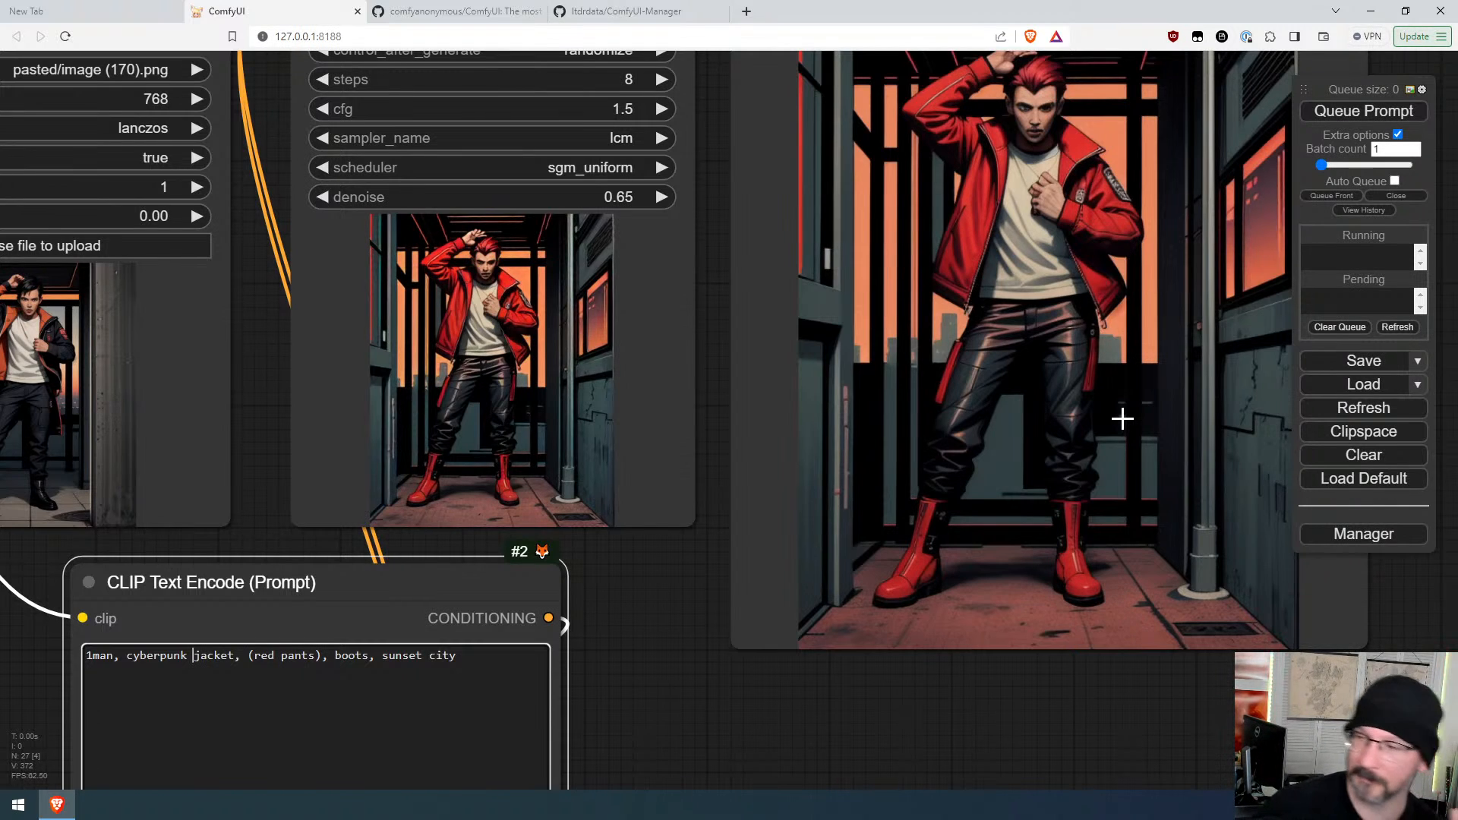
scroll(1123, 418, "down", 3)
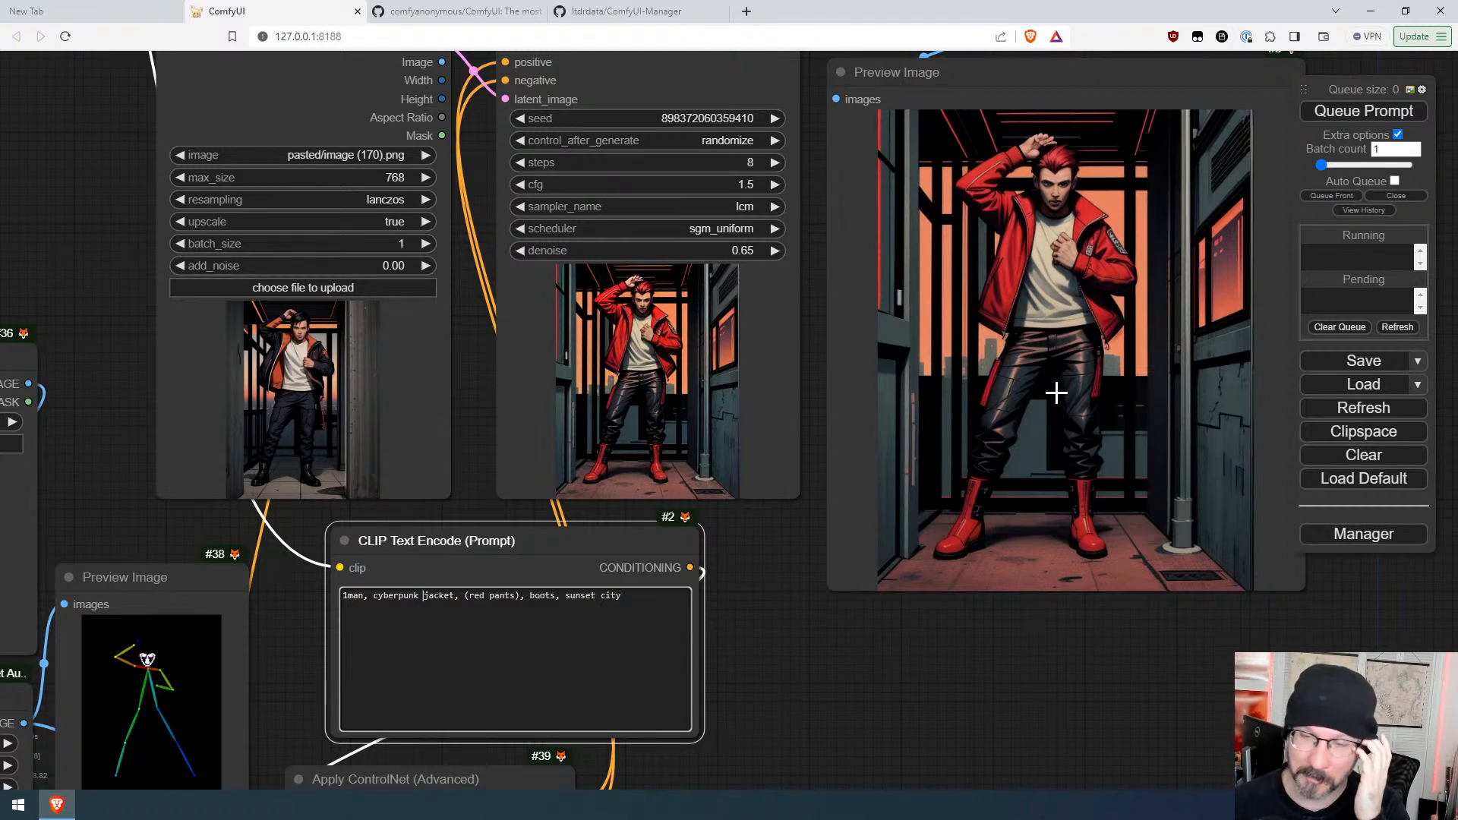
scroll(1055, 393, "down", 3)
scroll(946, 559, "down", 3)
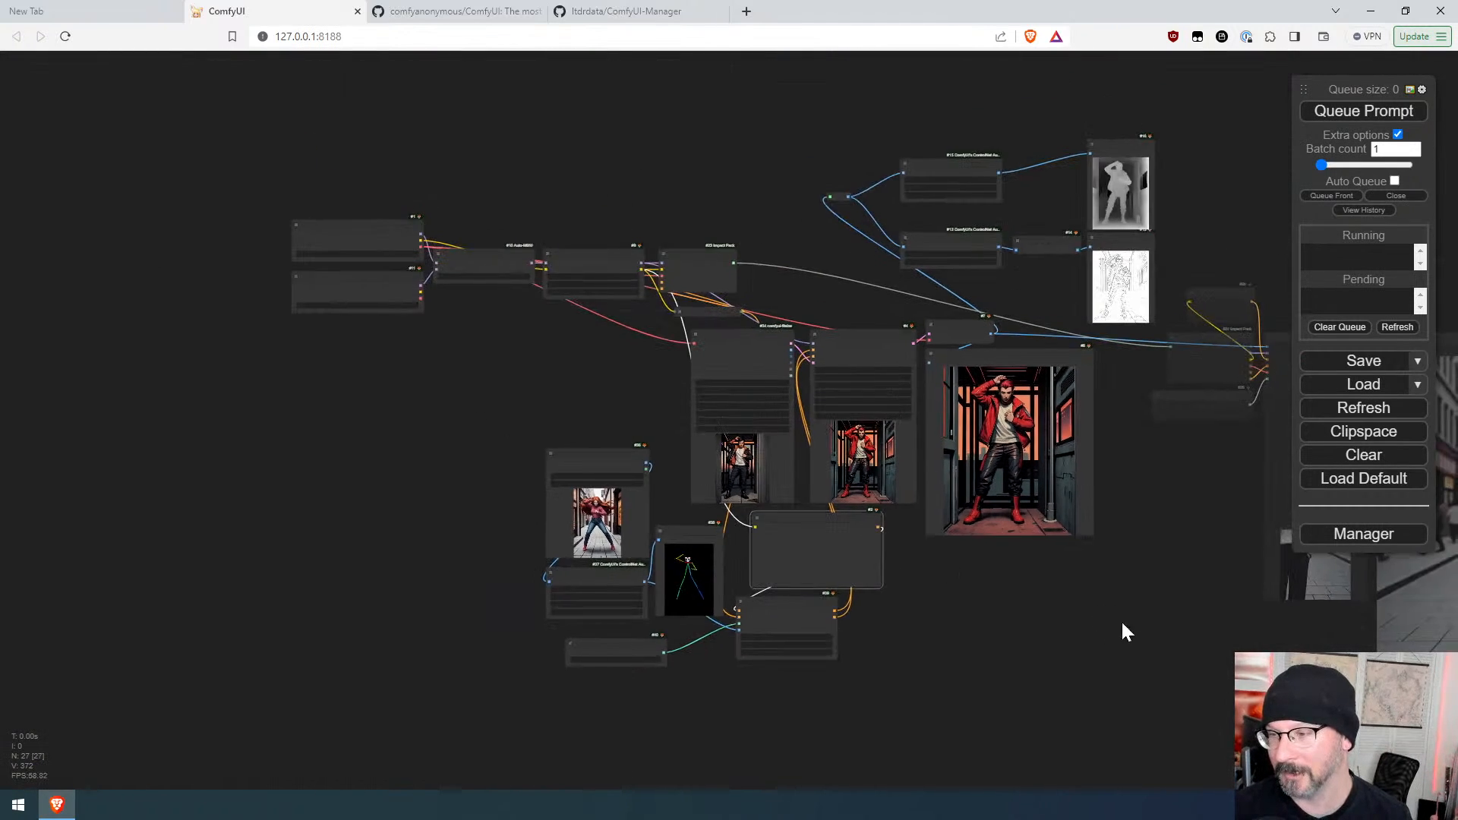
left_click_drag(1127, 632, 723, 560)
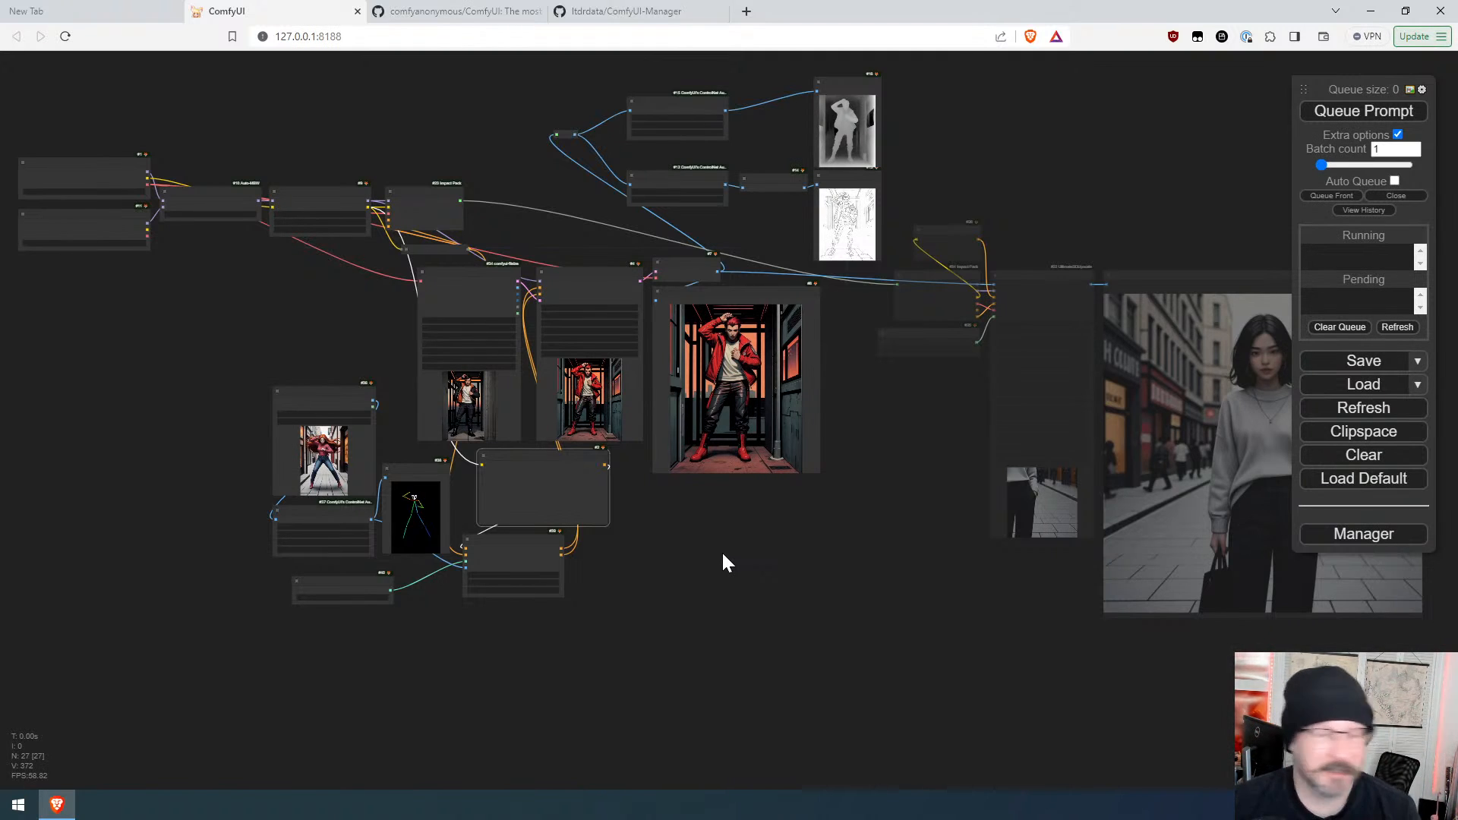
scroll(686, 524, "up", 8)
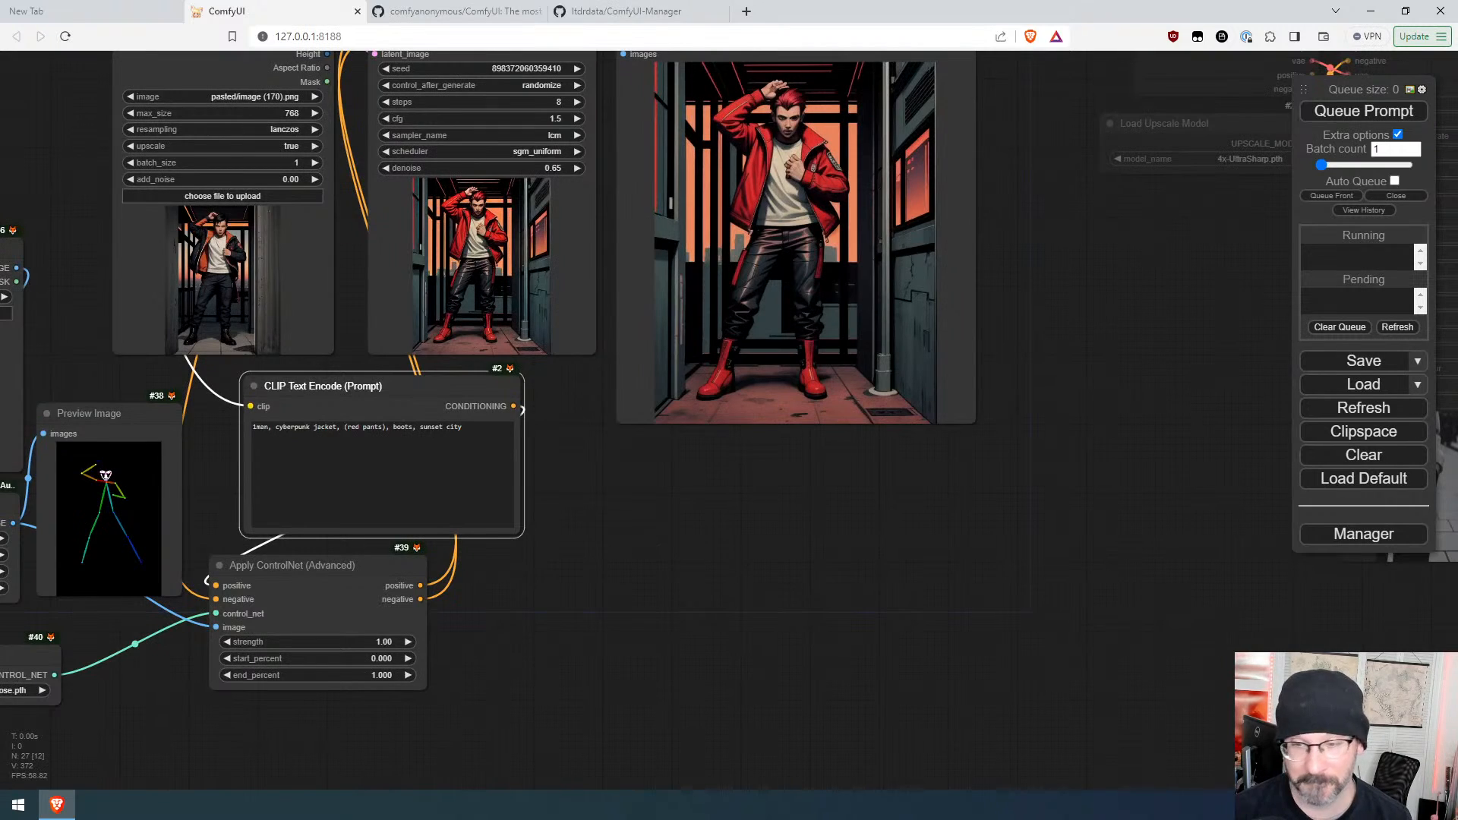
scroll(629, 599, "down", 5)
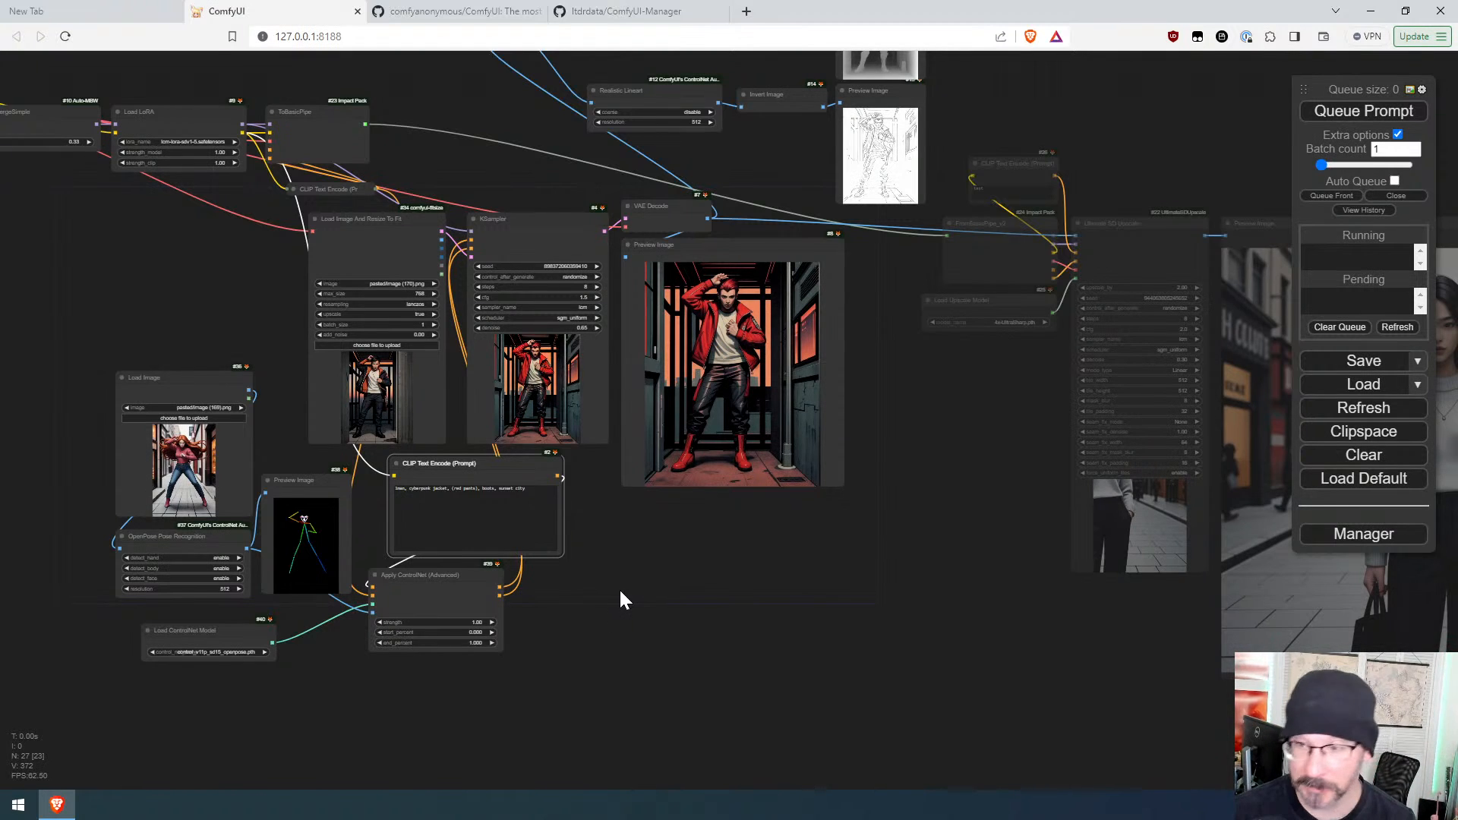
left_click_drag(505, 465, 487, 471)
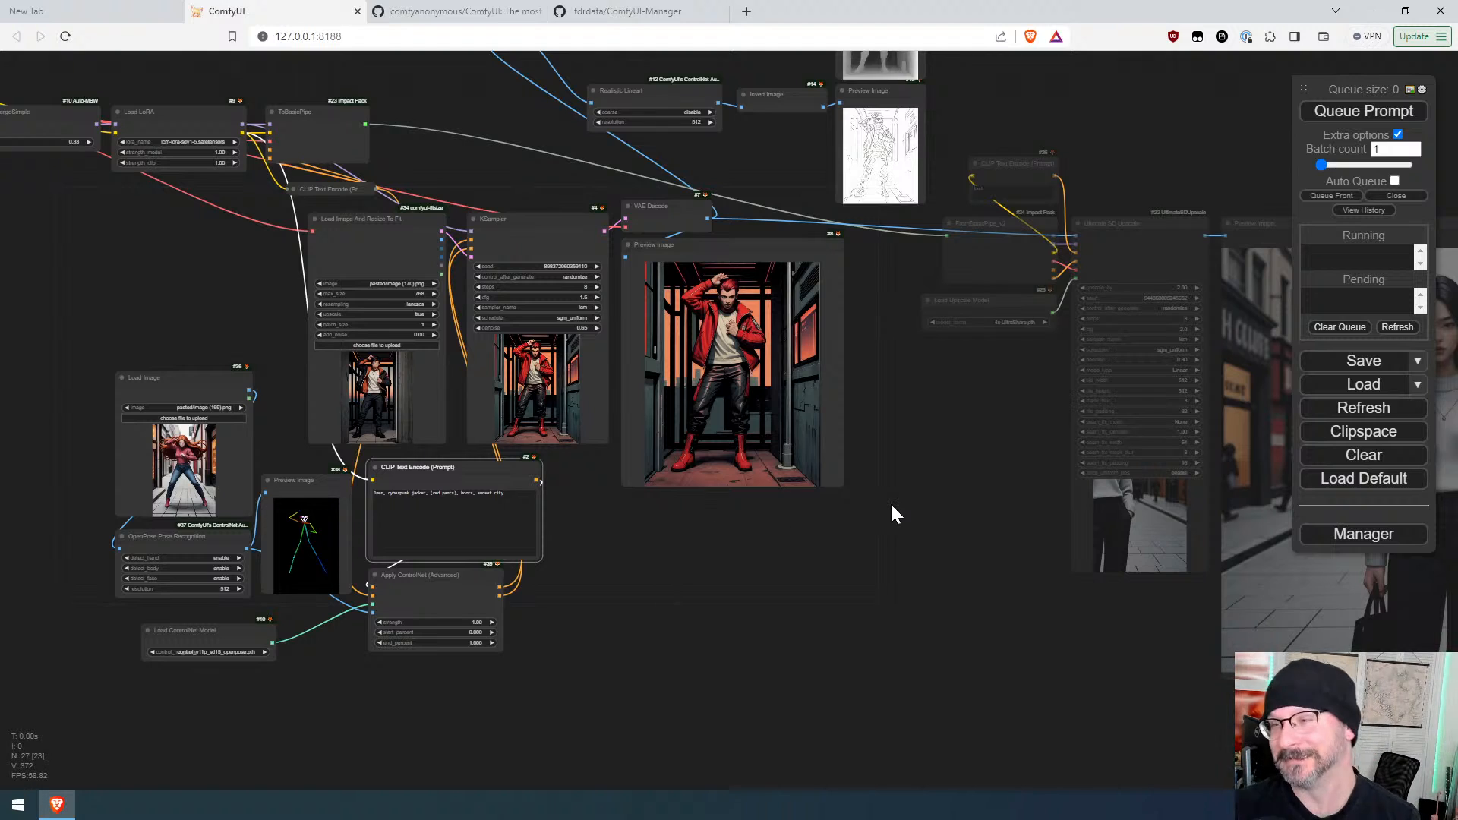
Step: Examine the overall workflow layout around the image-to-image, ControlNet and upscale nodes
left_click_drag(892, 507, 781, 514)
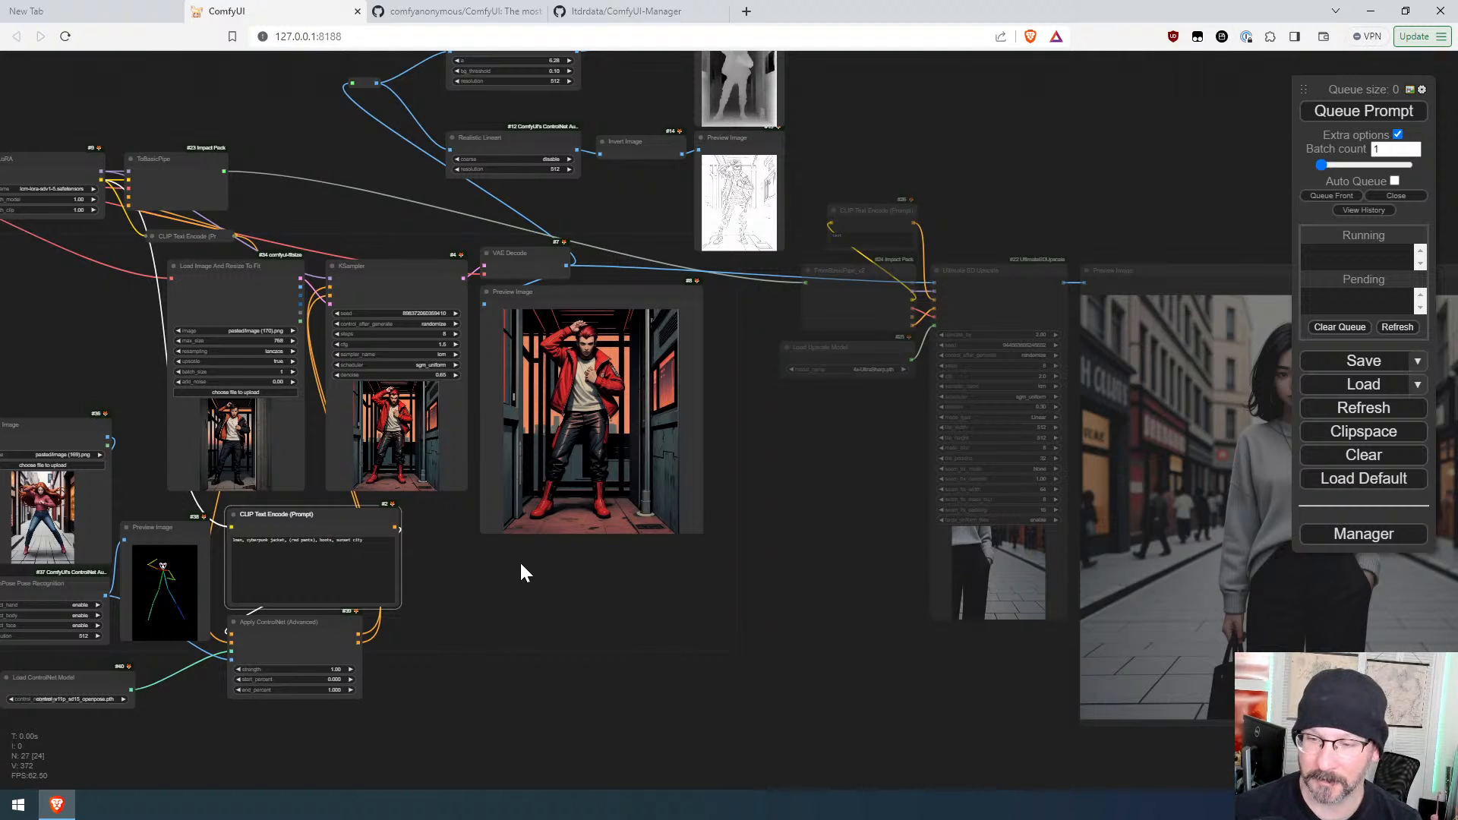
left_click_drag(521, 572, 649, 566)
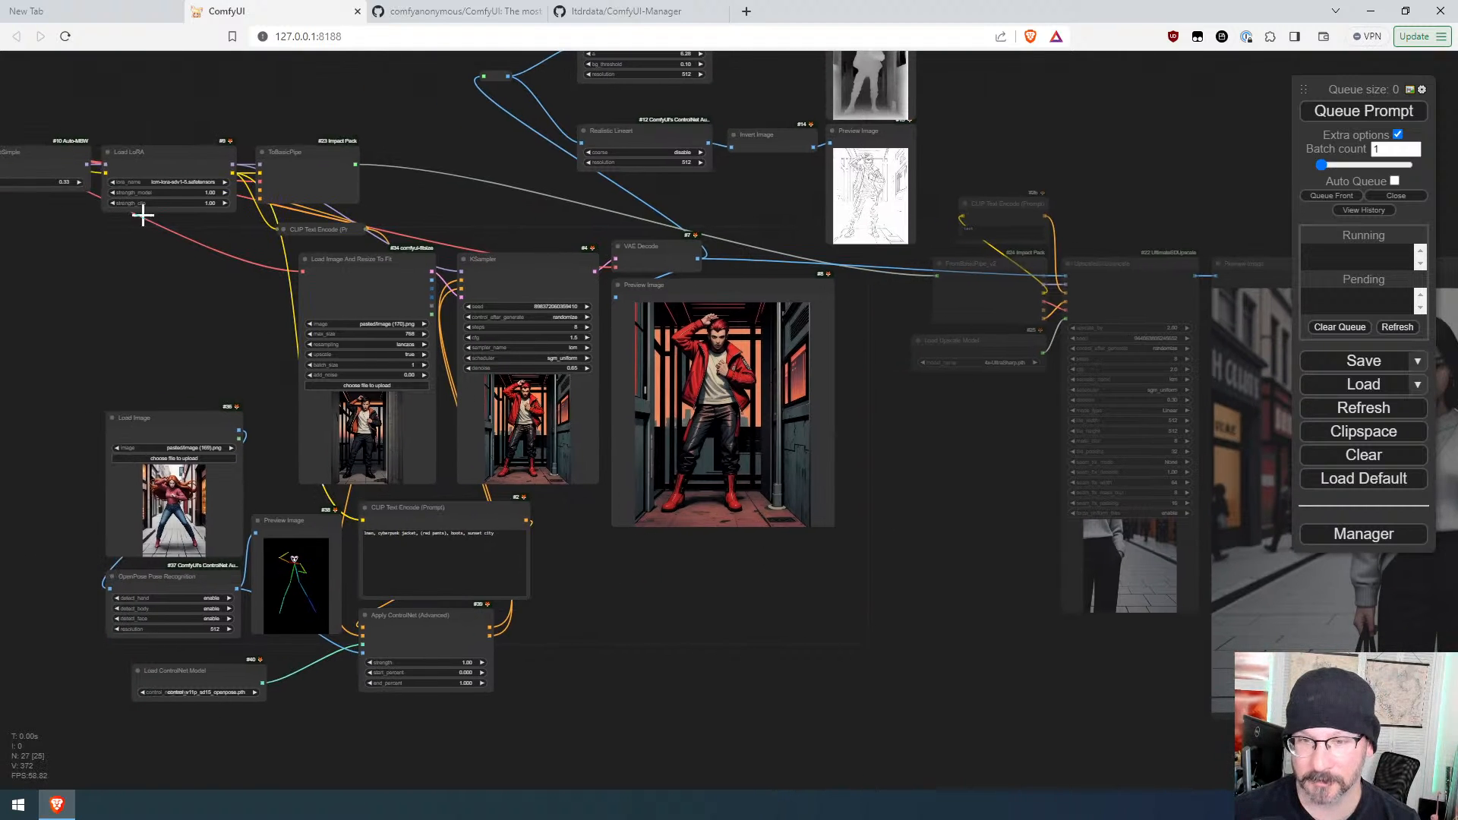
left_click_drag(143, 216, 325, 250)
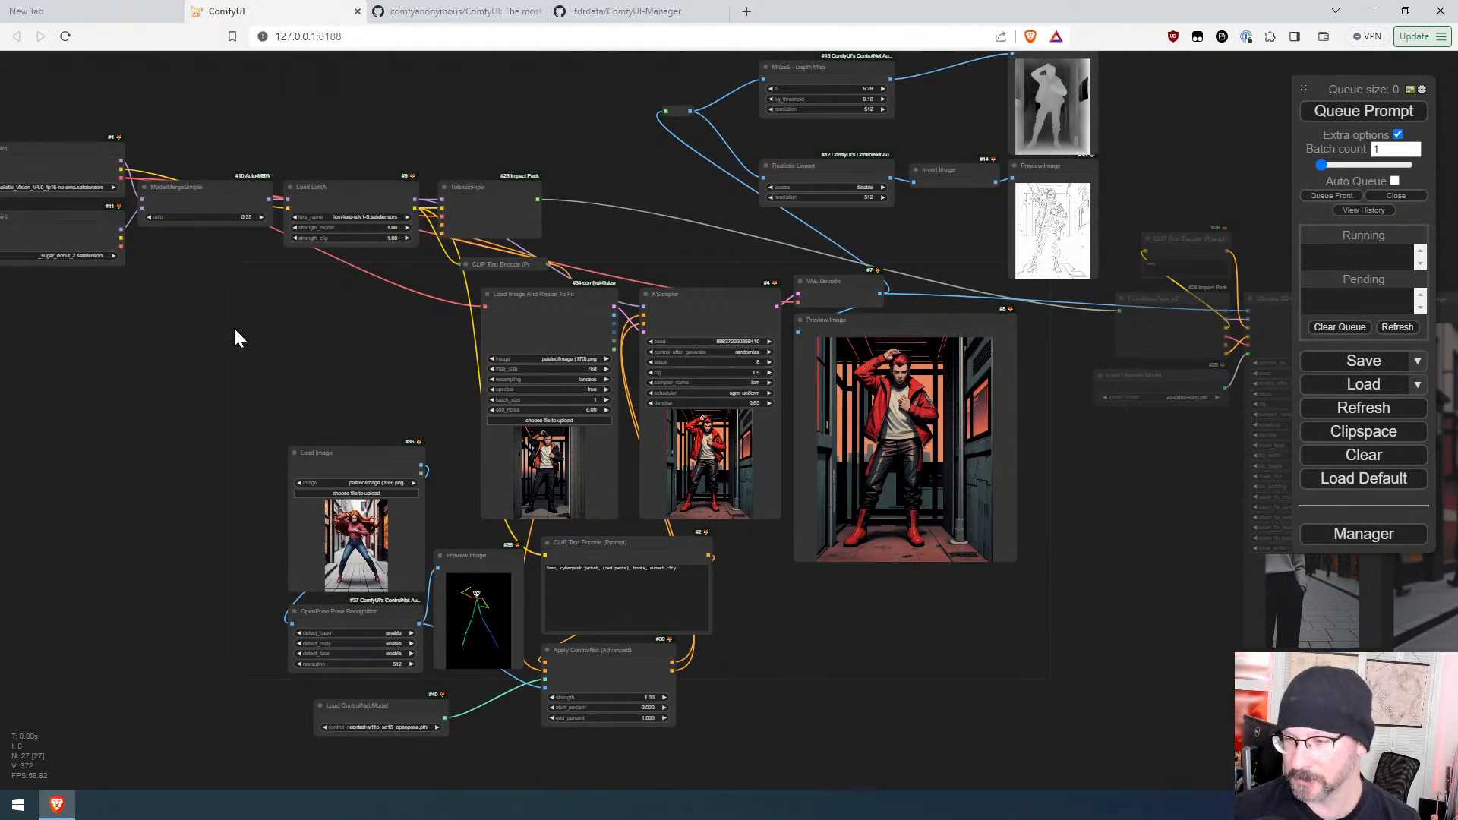
left_click_drag(855, 624, 804, 586)
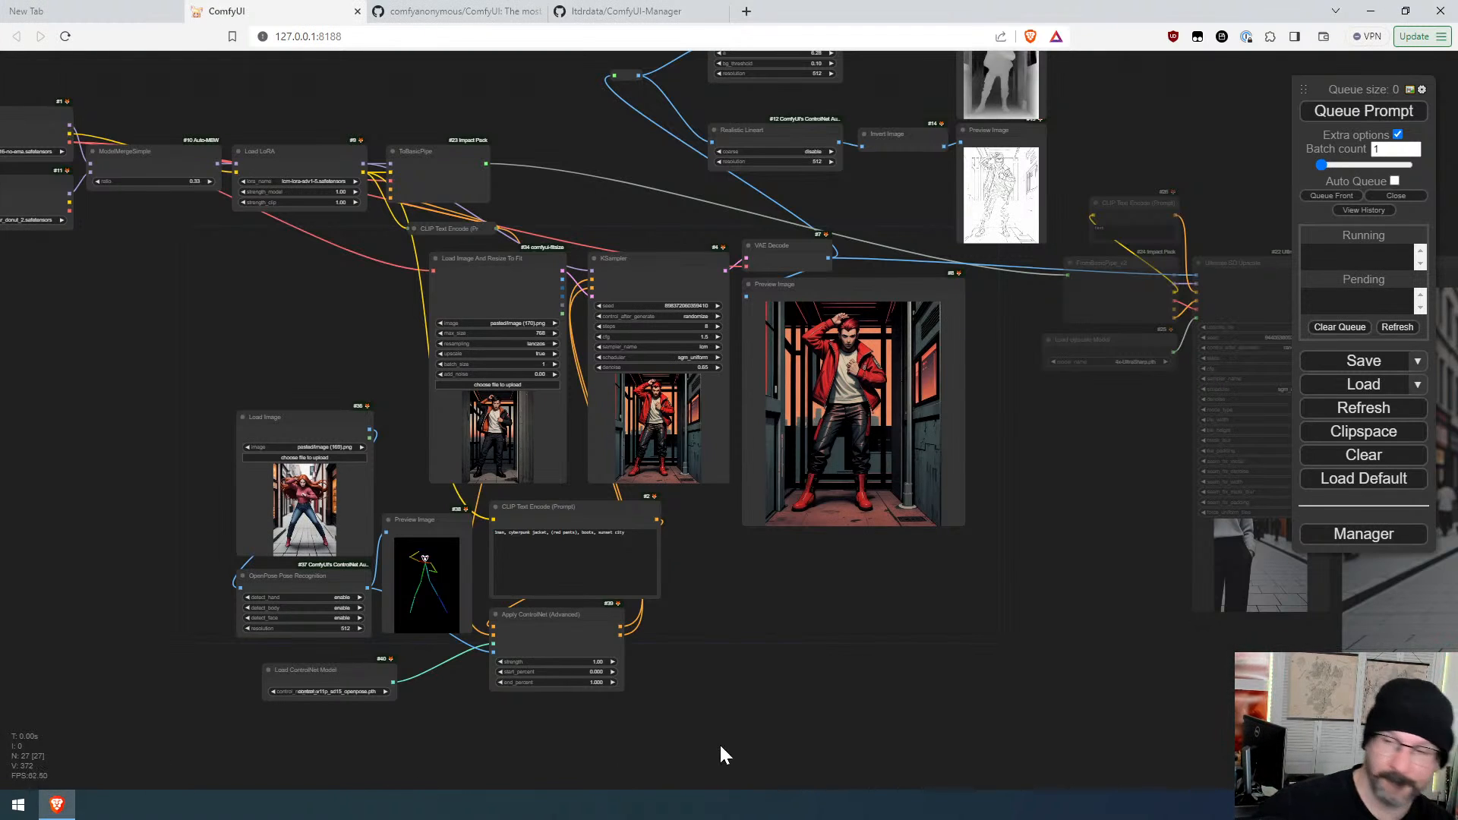
scroll(886, 605, "down", 3)
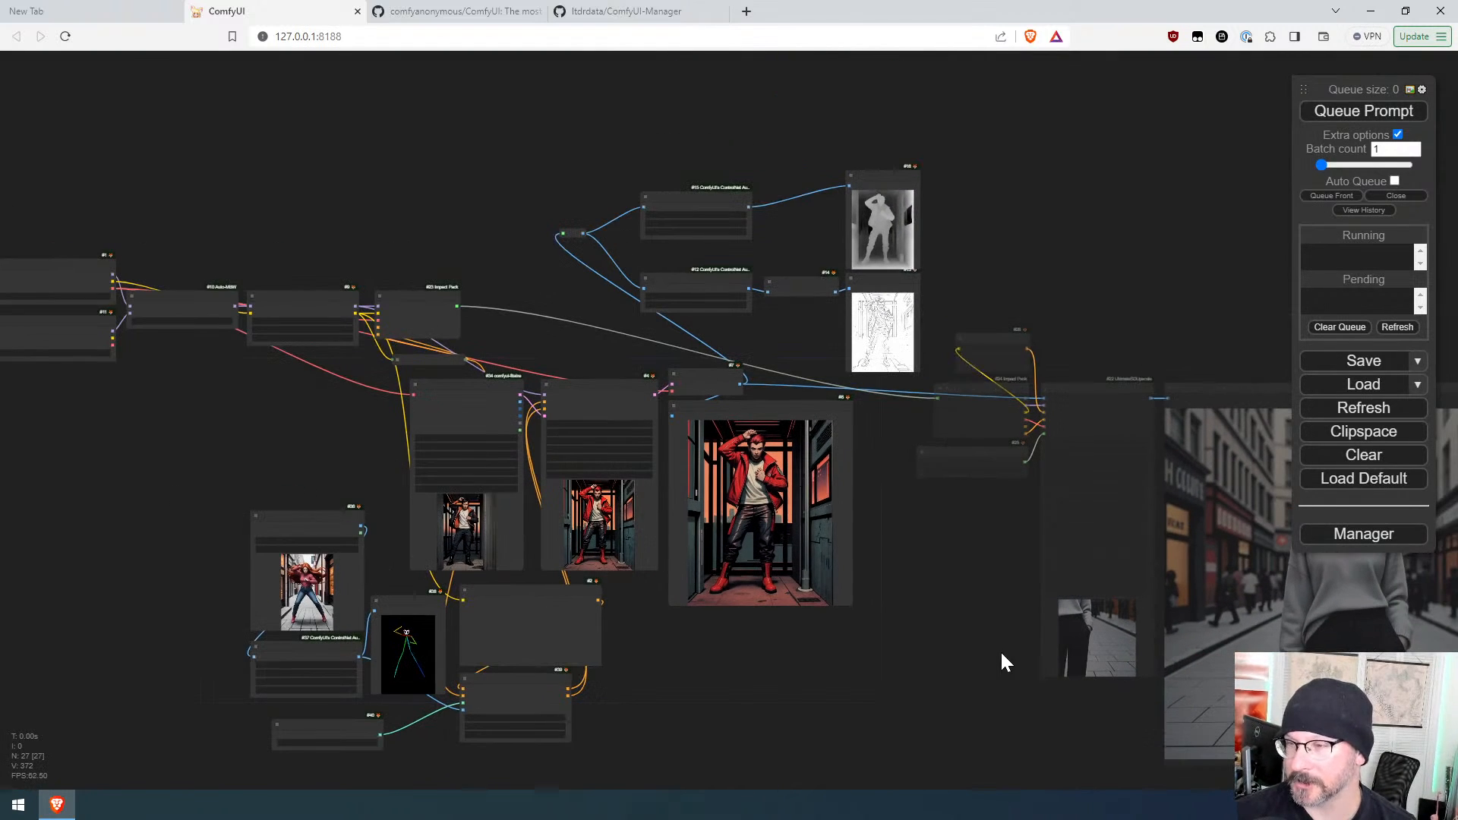
left_click_drag(1000, 650, 823, 641)
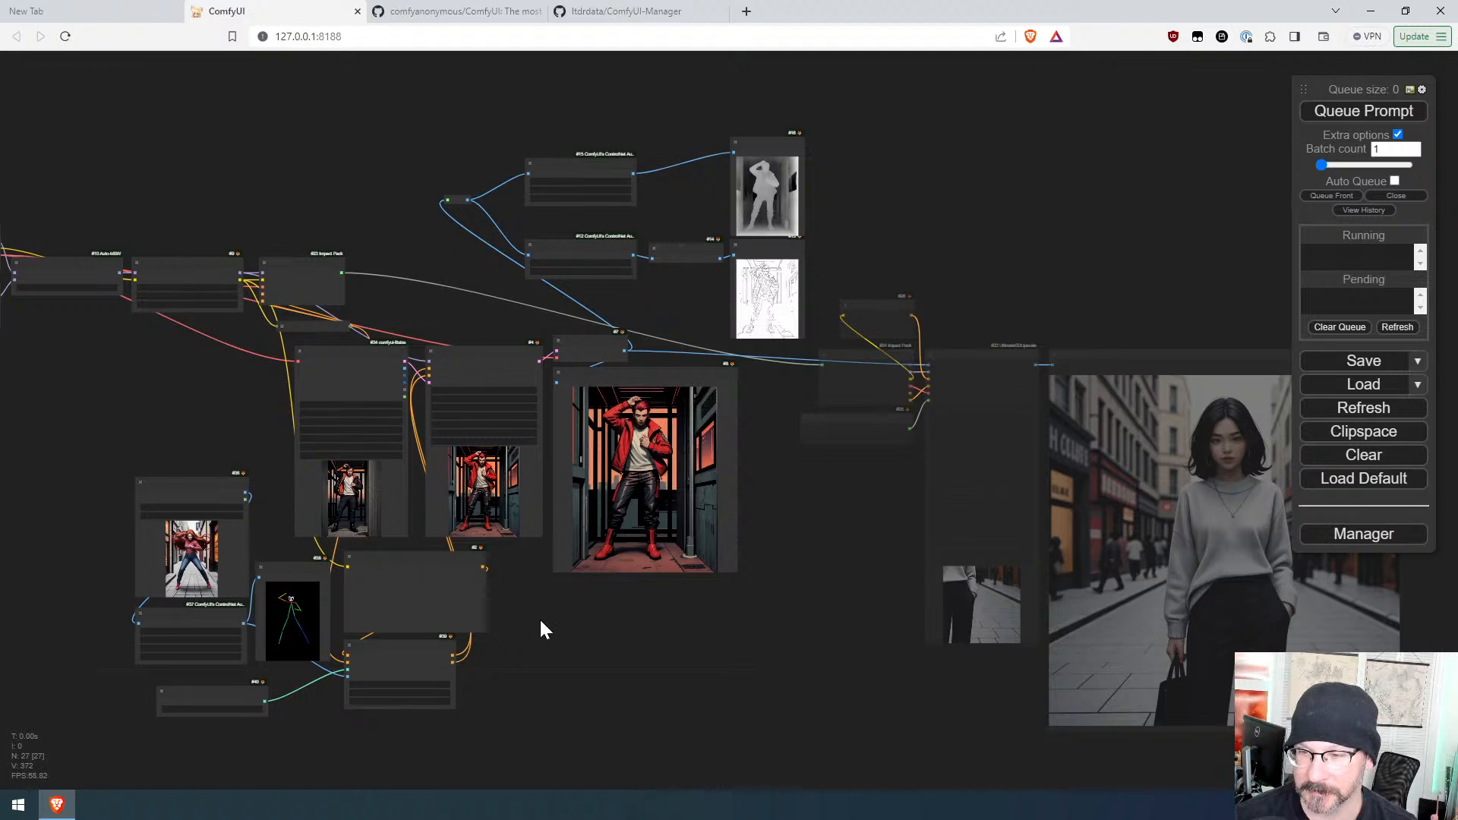
scroll(531, 628, "up", 6)
left_click_drag(530, 628, 860, 600)
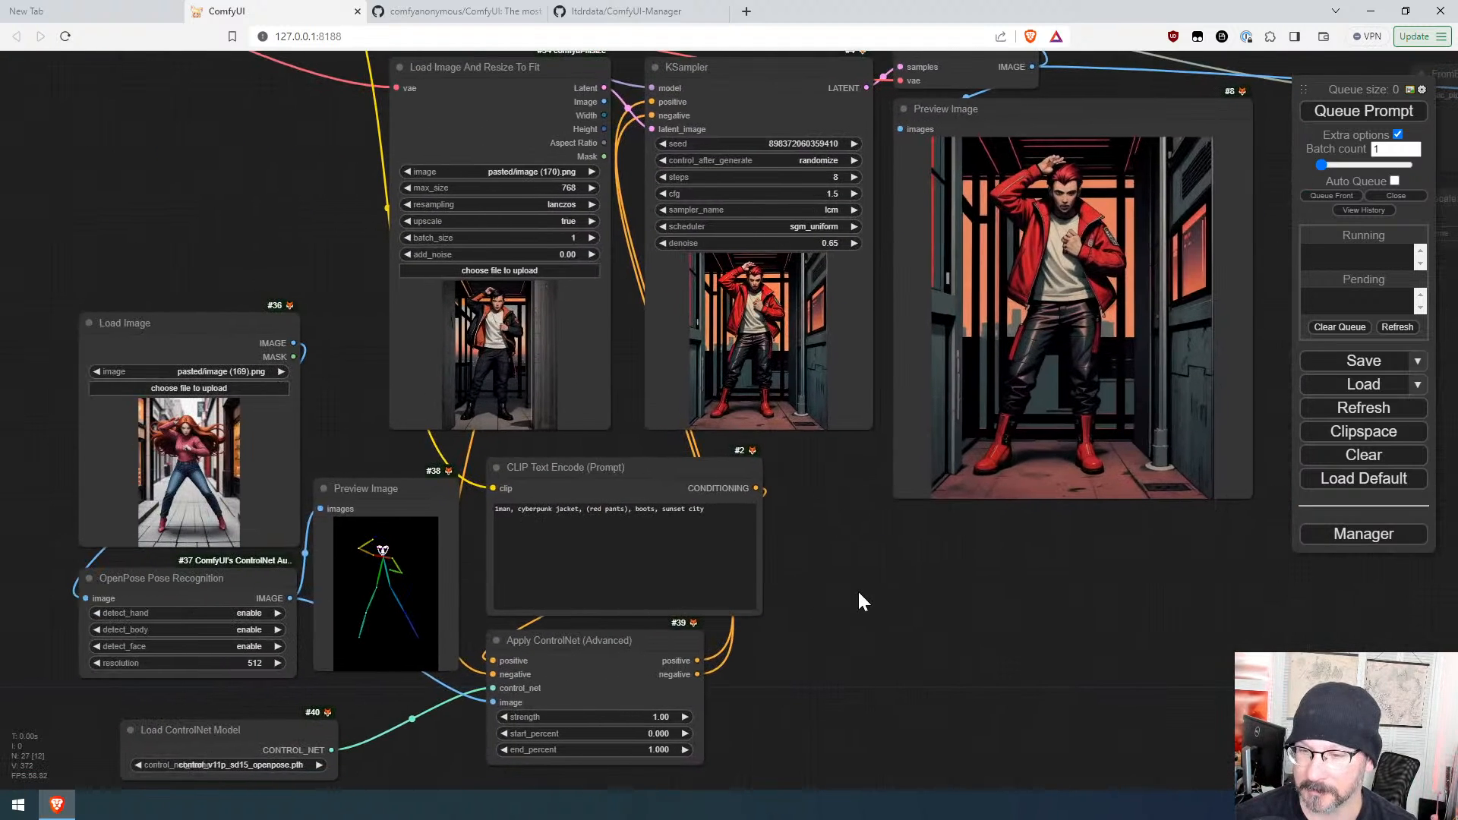
scroll(859, 597, "down", 2)
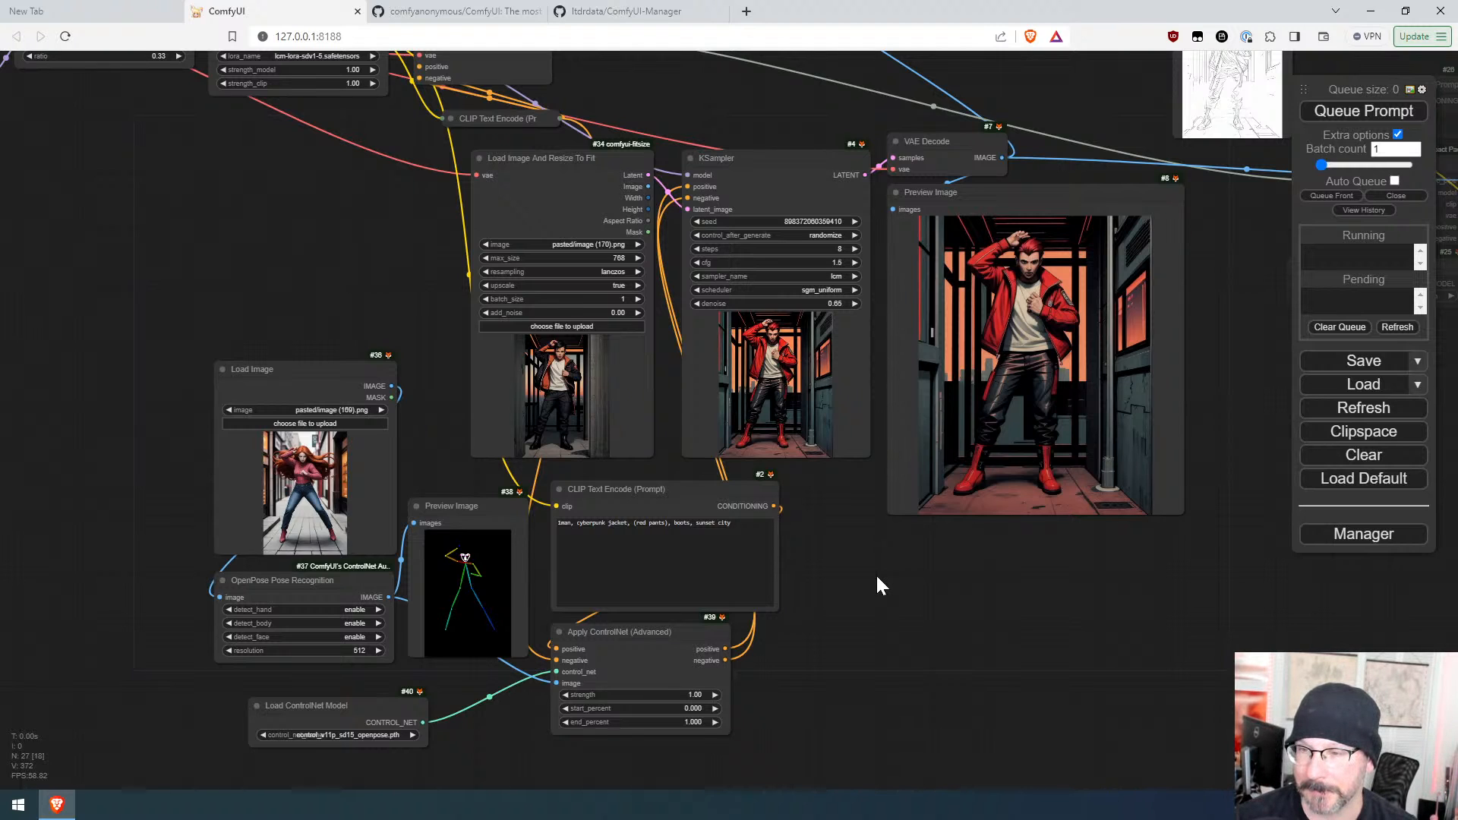
left_click_drag(578, 159, 113, 153)
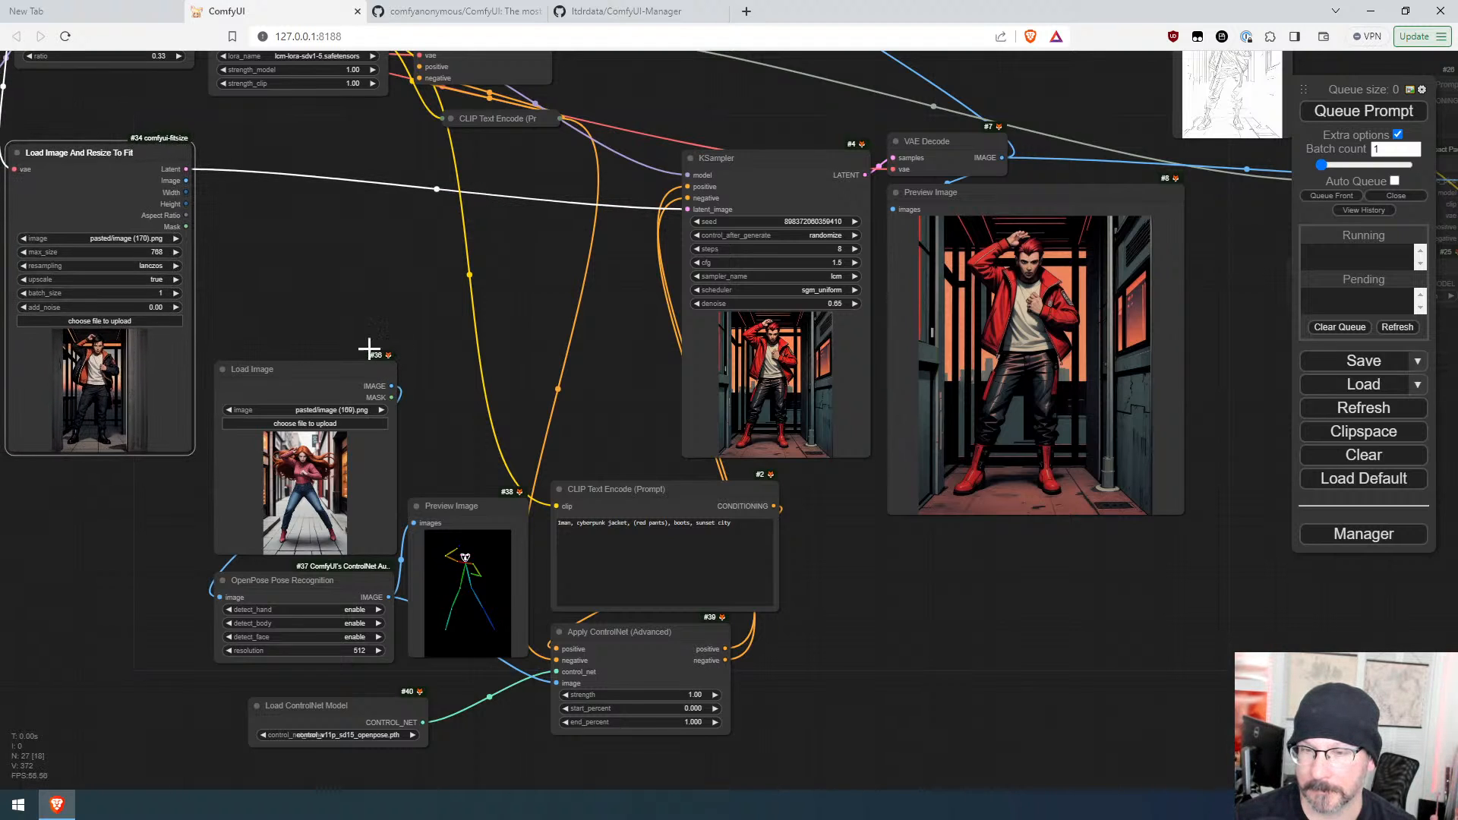
left_click_drag(126, 158, 570, 163)
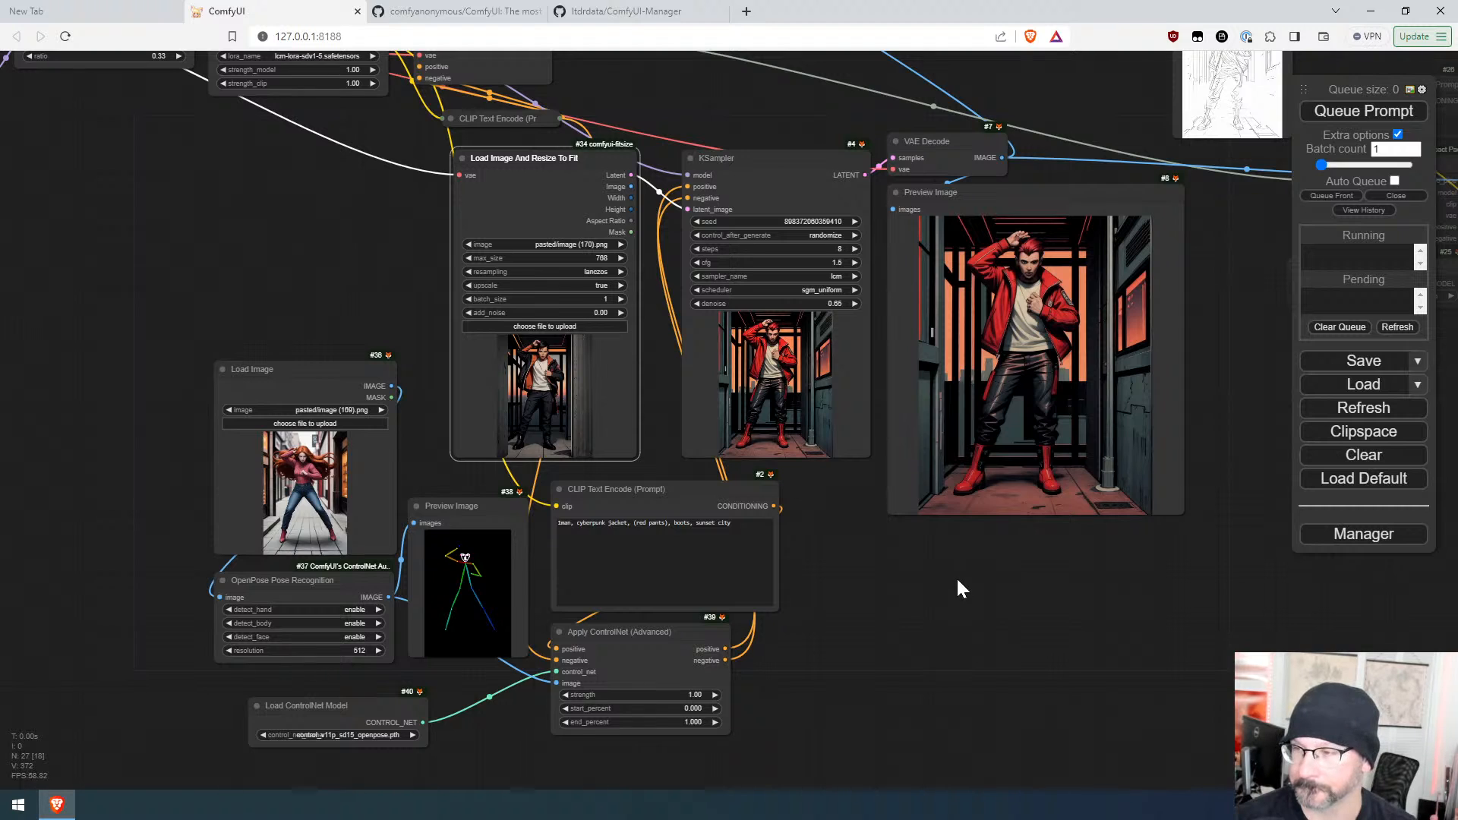